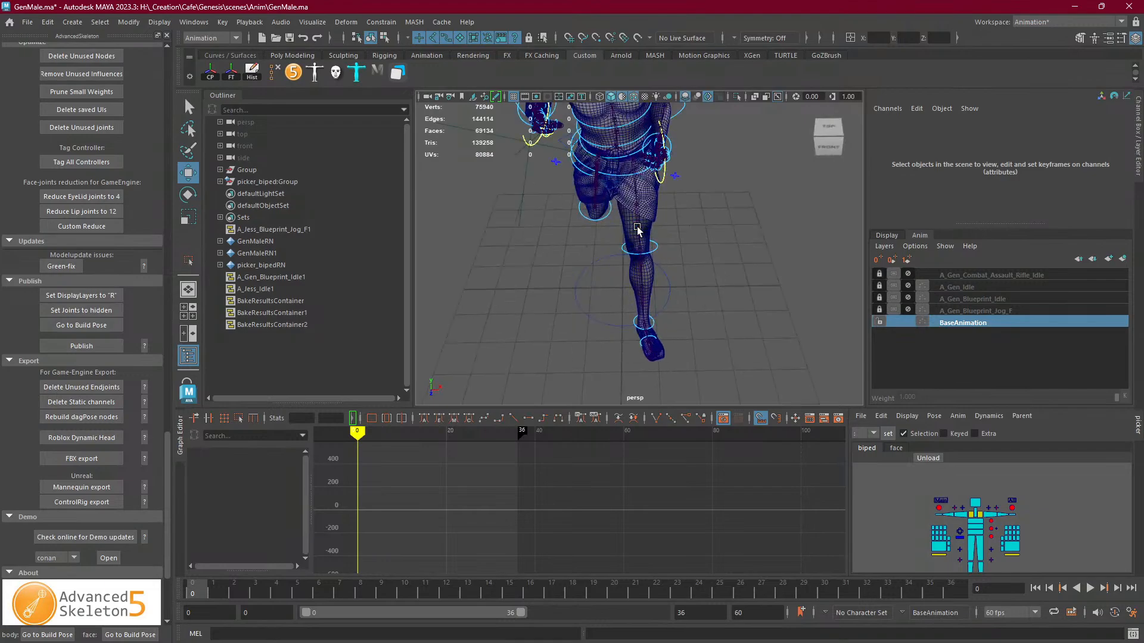
Run the biped picker's Bake command on the running character's rig.
scroll(638, 228, "down", 5)
left_click_drag(637, 228, 722, 227, "alt")
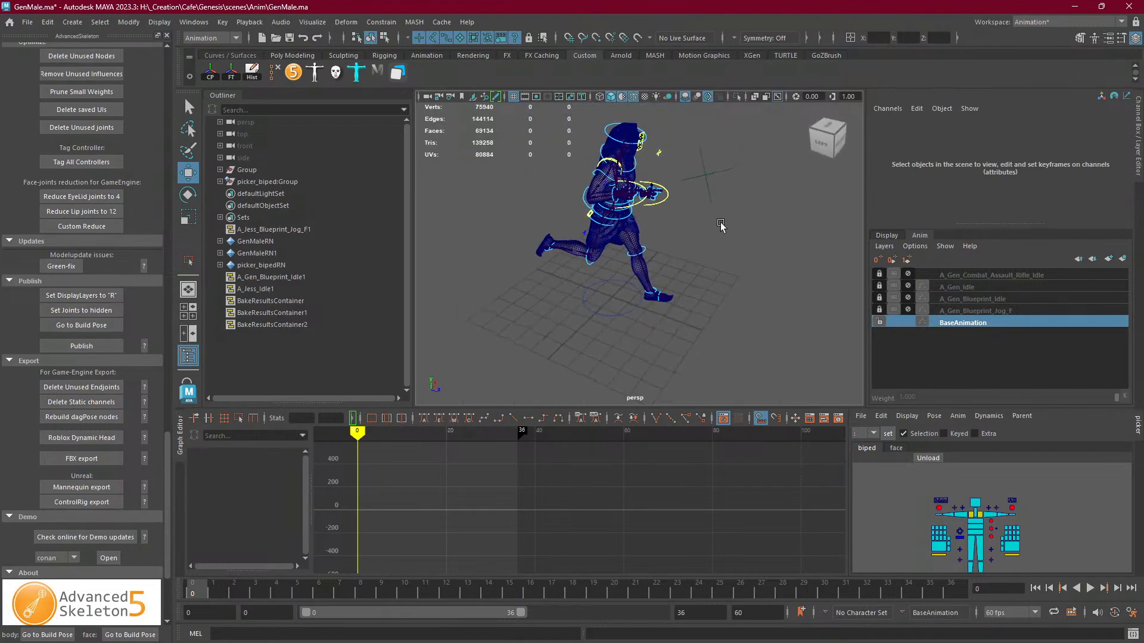
scroll(722, 223, "up", 4)
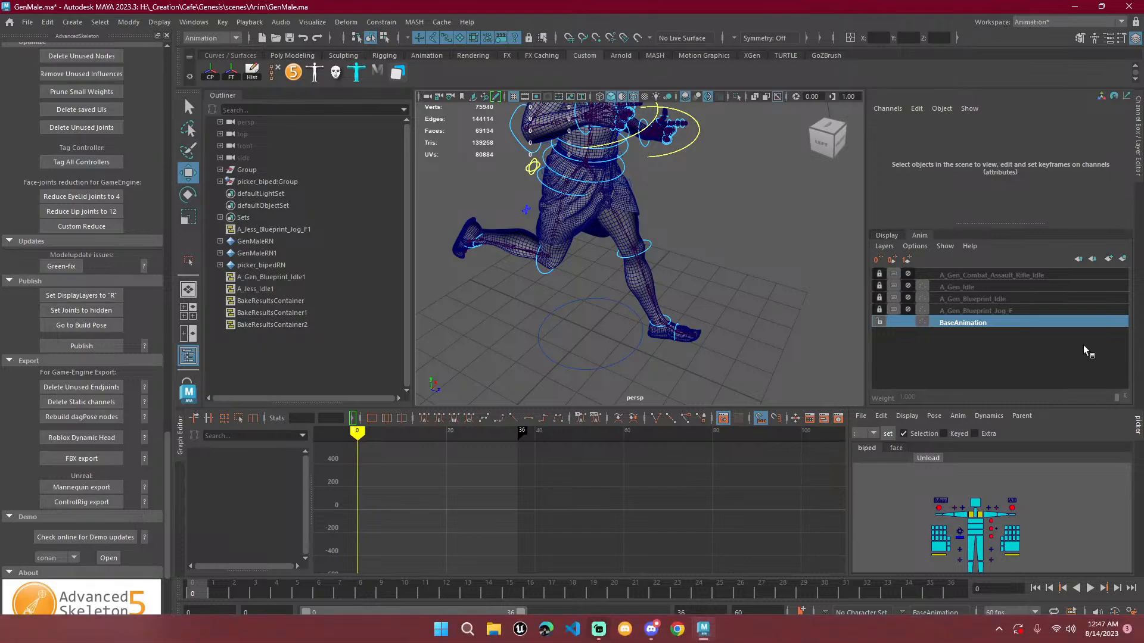
left_click(956, 417)
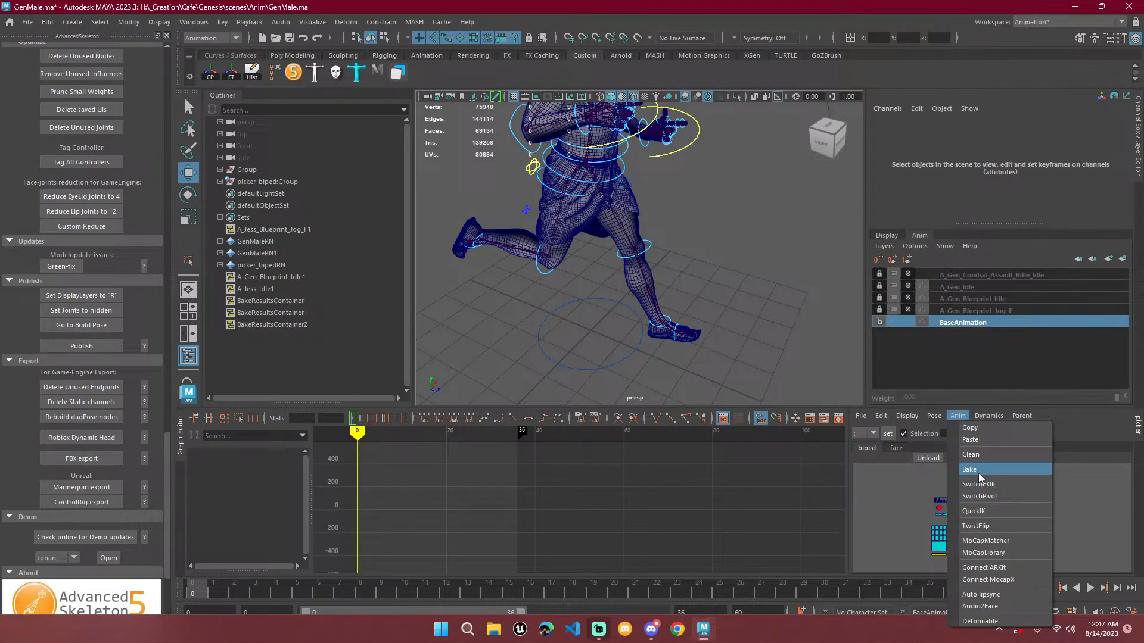
left_click(979, 470)
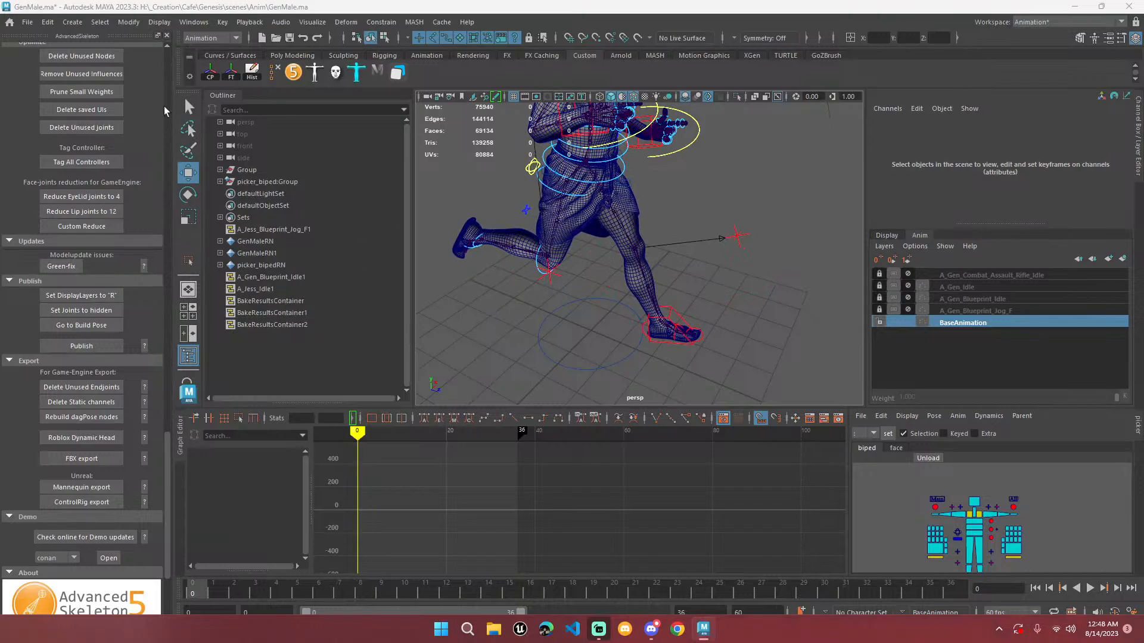
Collapse the Demo, Export, Publish, Updates and Optimize sections of the AdvancedSkeleton tools.
scroll(12, 566, "up", 1)
left_click(8, 560)
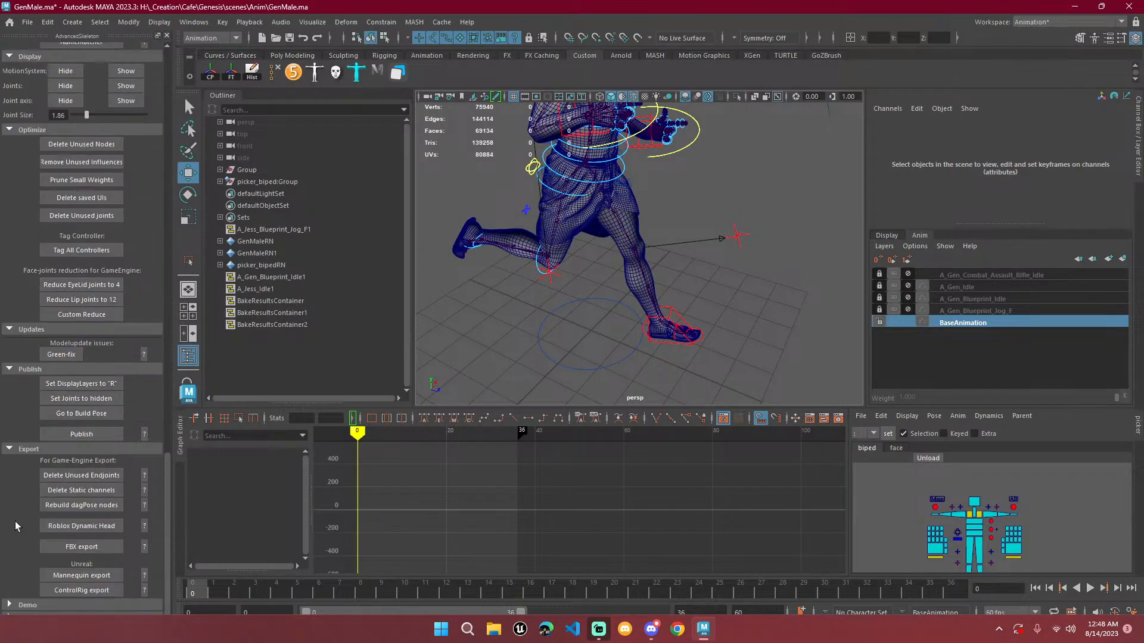
left_click(9, 450)
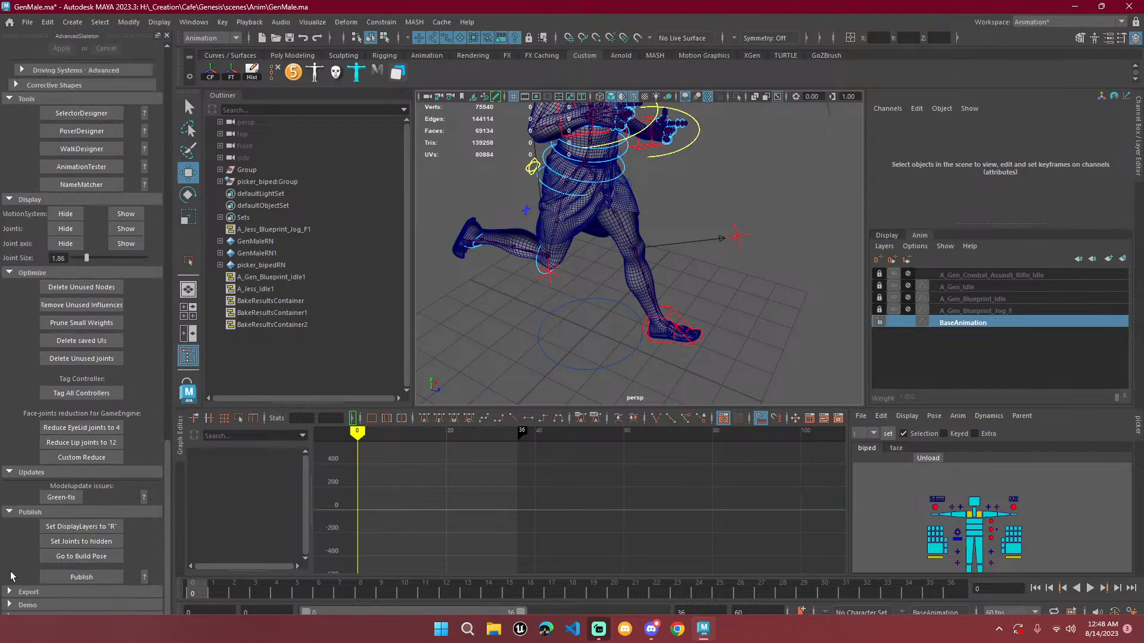
left_click(9, 512)
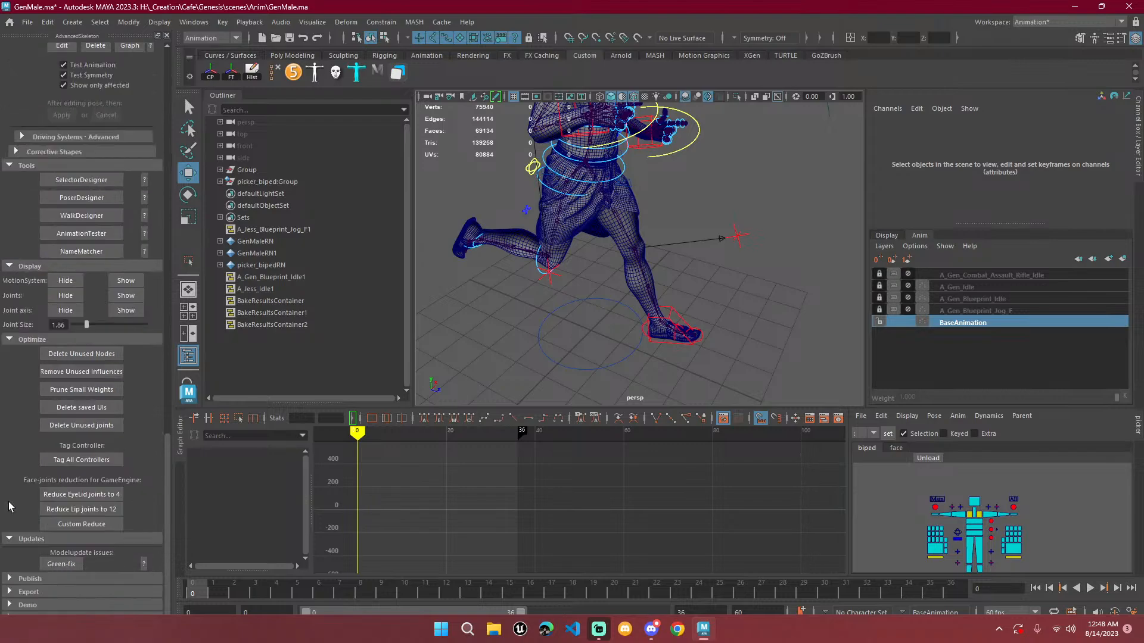
left_click(9, 538)
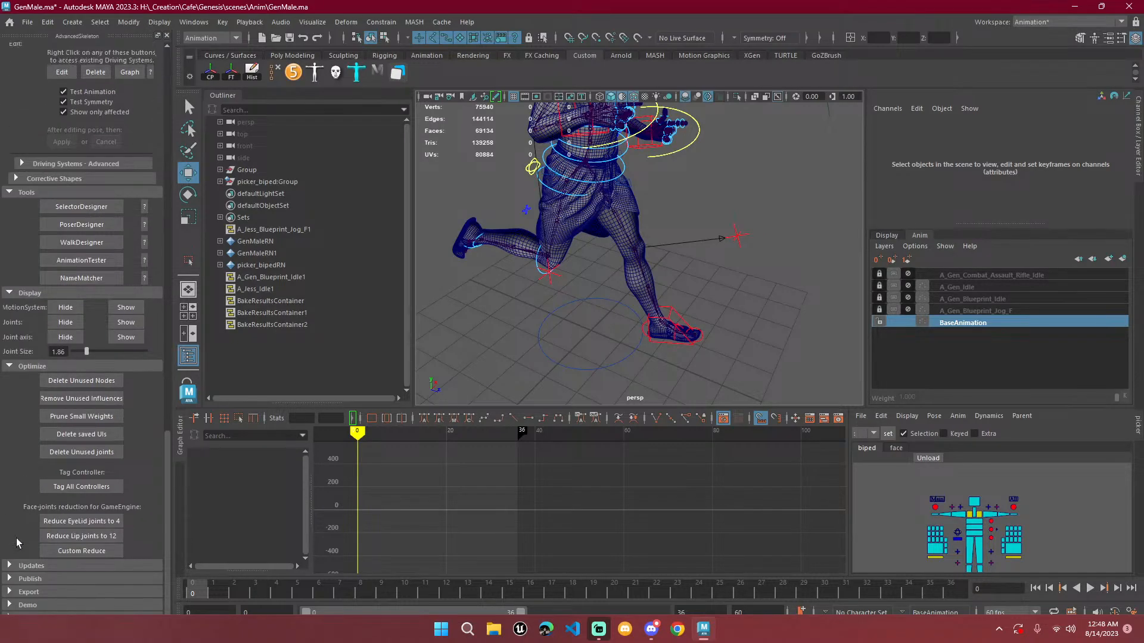
left_click(10, 366)
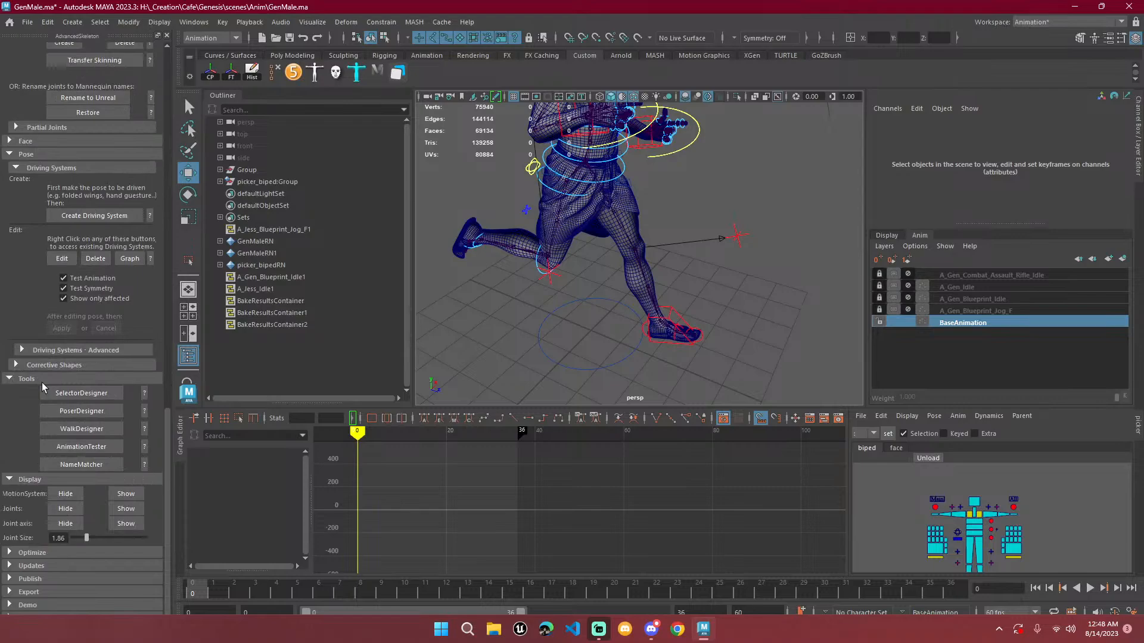
Collapse the Pose, Tools, Display, Body and Preparation sections of the AdvancedSkeleton tools.
left_click(9, 155)
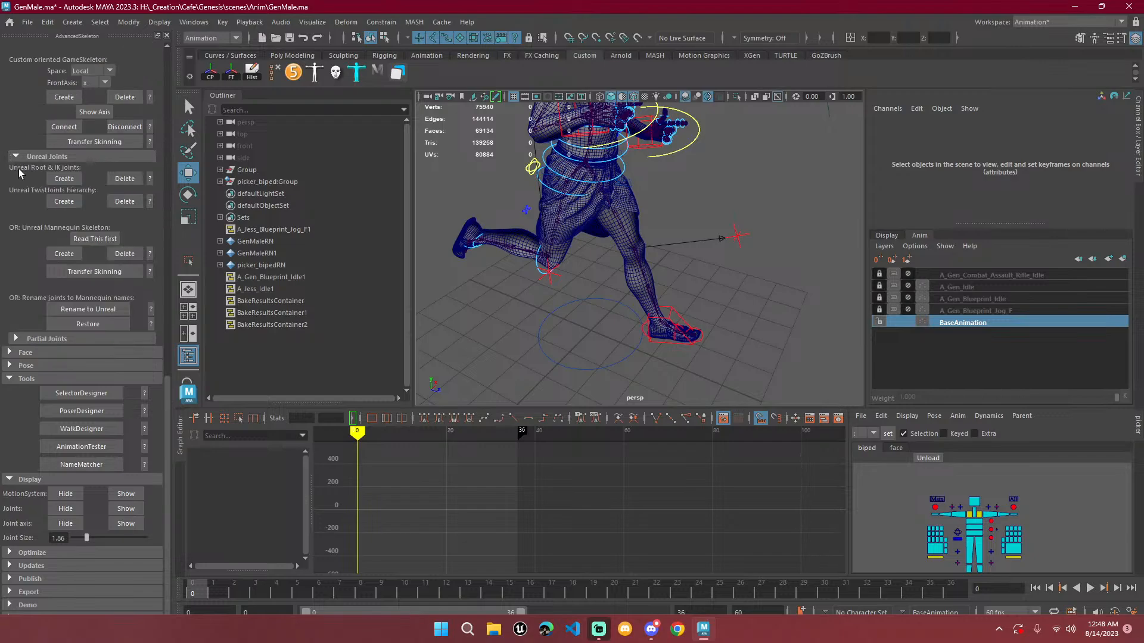
left_click(9, 380)
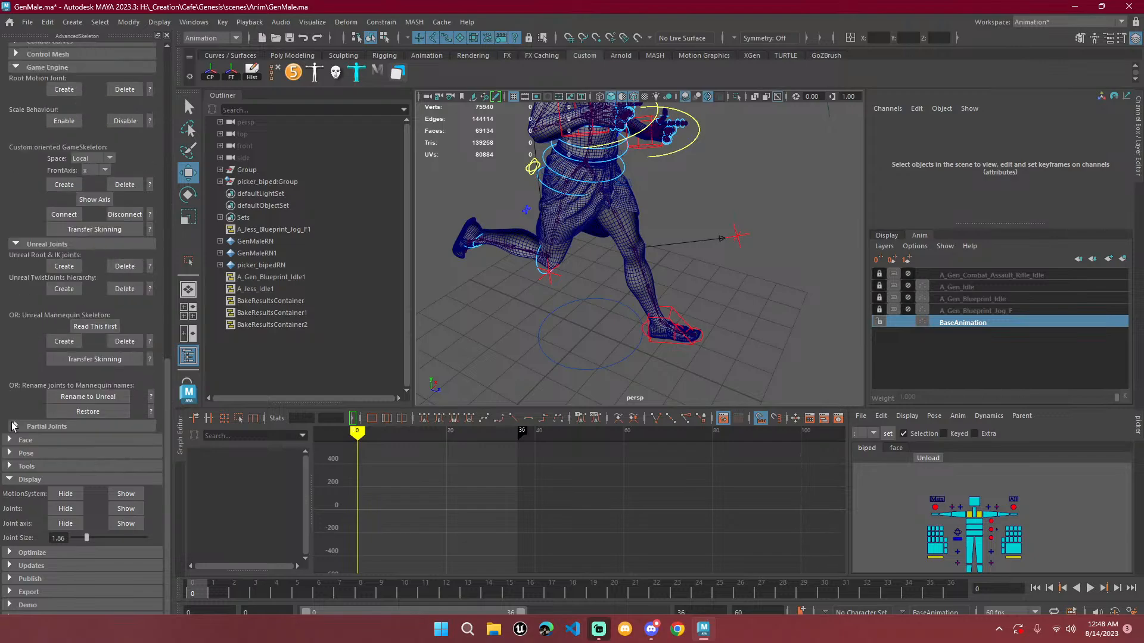
left_click(9, 480)
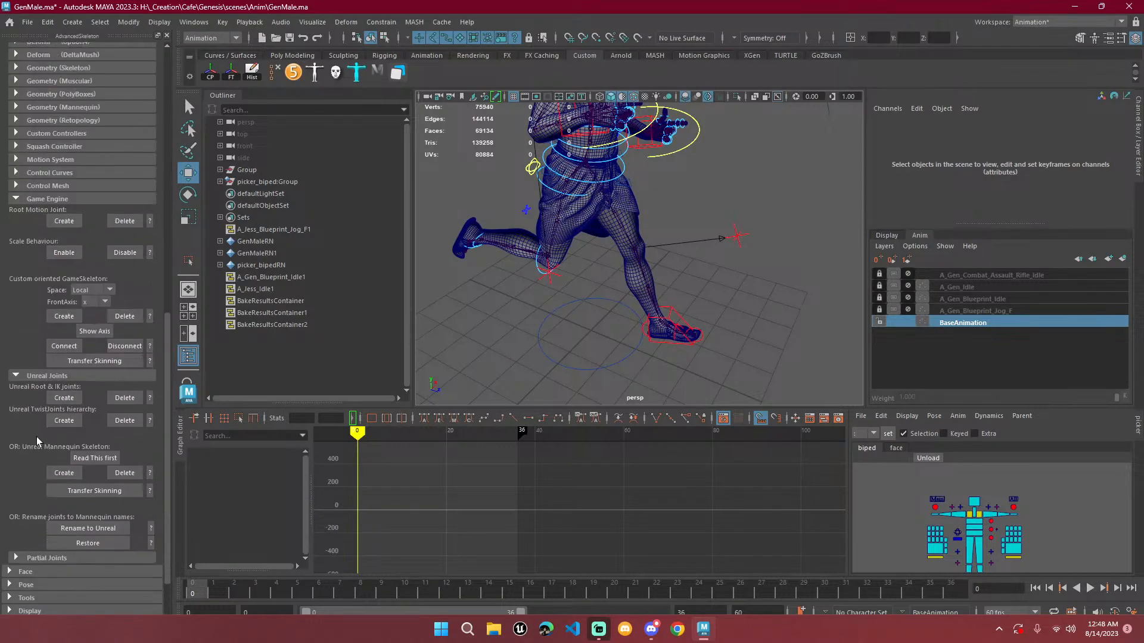
left_click(16, 199)
scroll(69, 216, "up", 8)
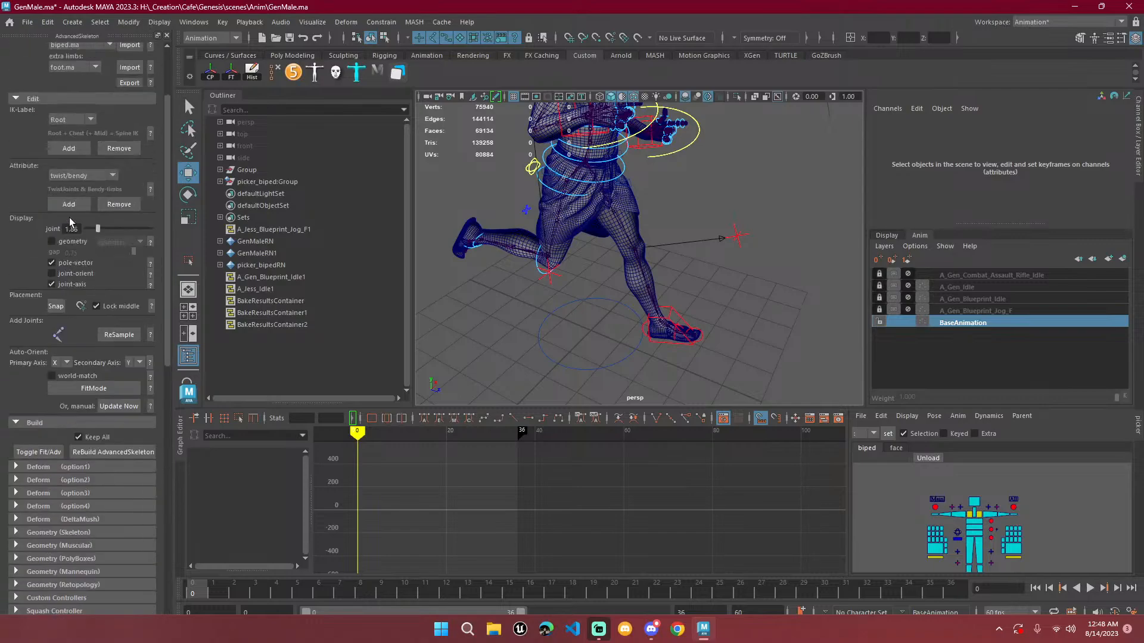
left_click(8, 104)
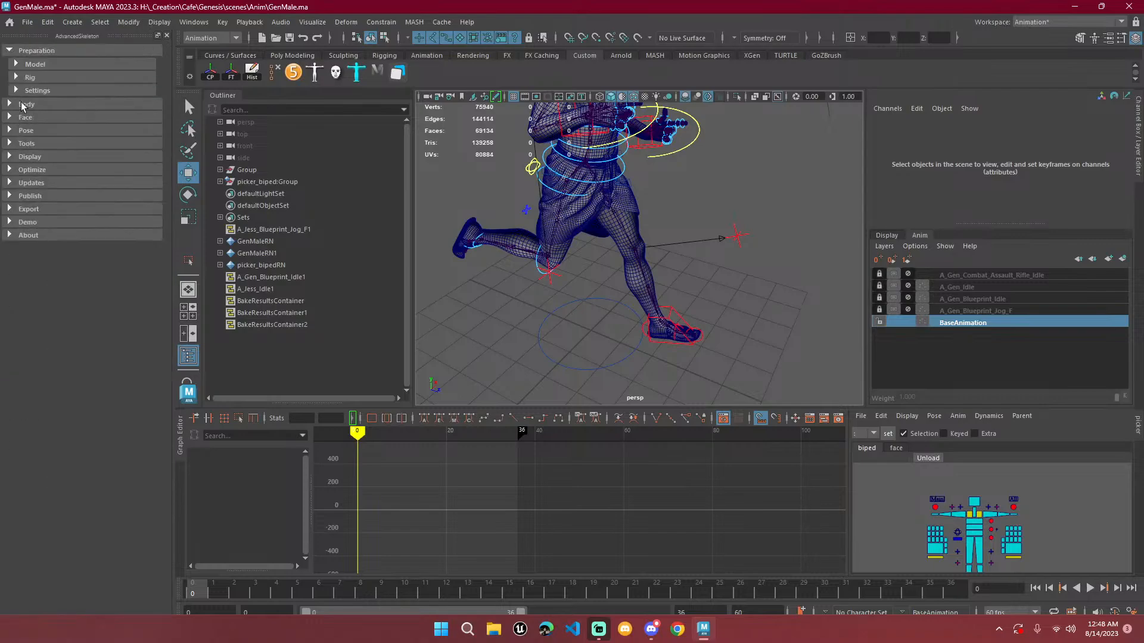
left_click(9, 51)
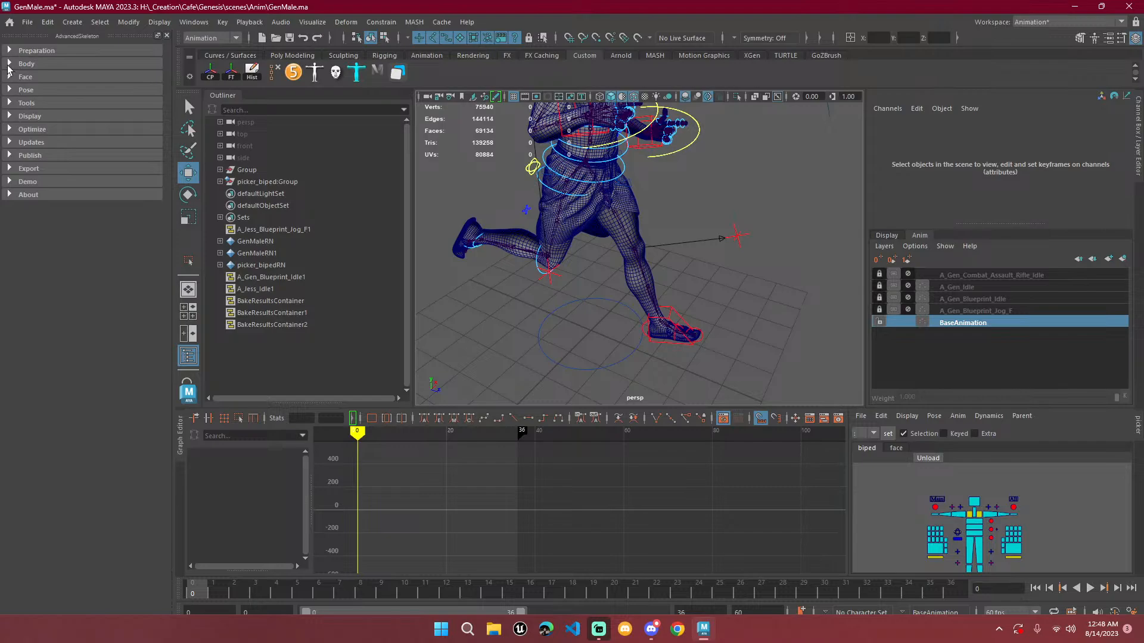
Expand the AdvancedSkeleton Body section and collapse its Fit and Edit subsections.
left_click(9, 63)
scroll(45, 276, "down", 10)
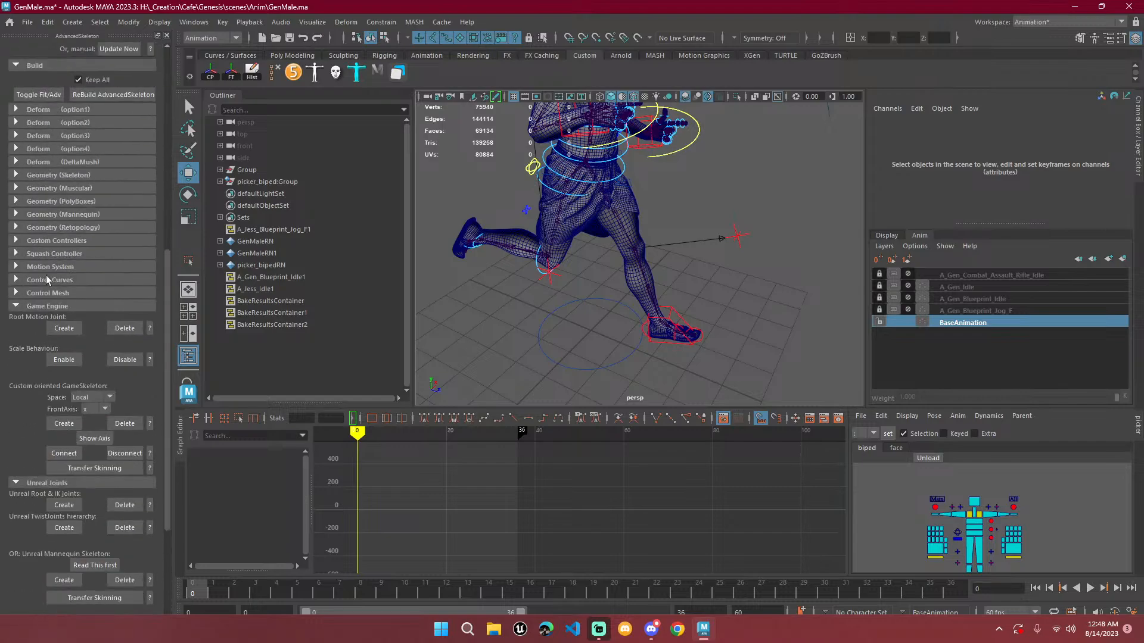
scroll(46, 275, "up", 10)
left_click(15, 78)
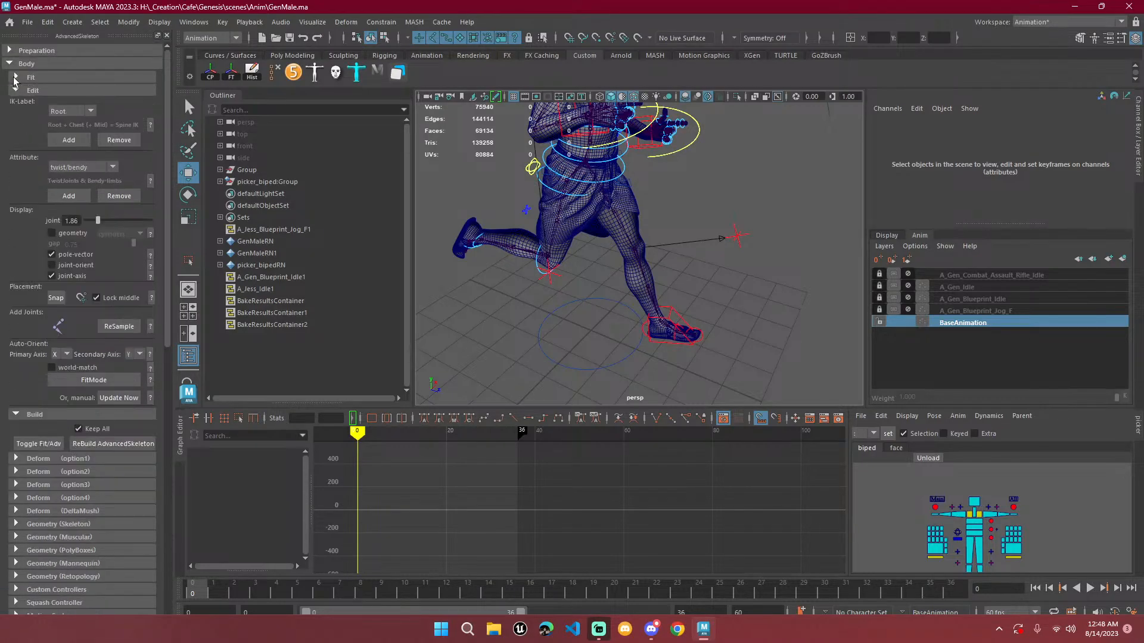
left_click(14, 90)
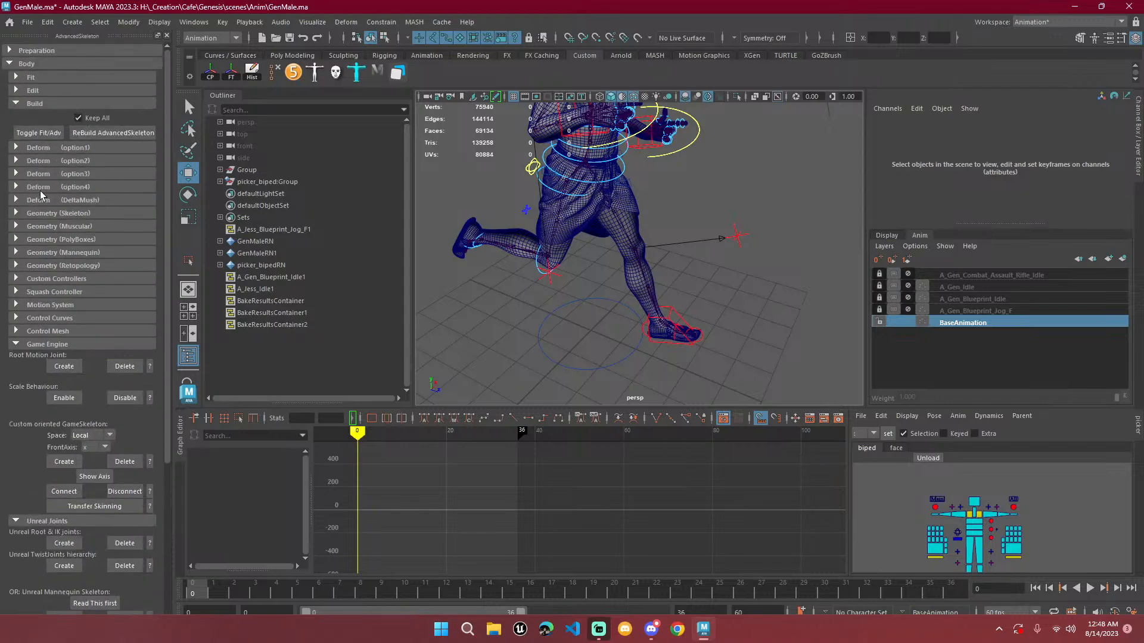
Look through the AdvancedSkeleton Build and Game Engine options and the Optimize, Export and Publish sections.
scroll(42, 194, "down", 5)
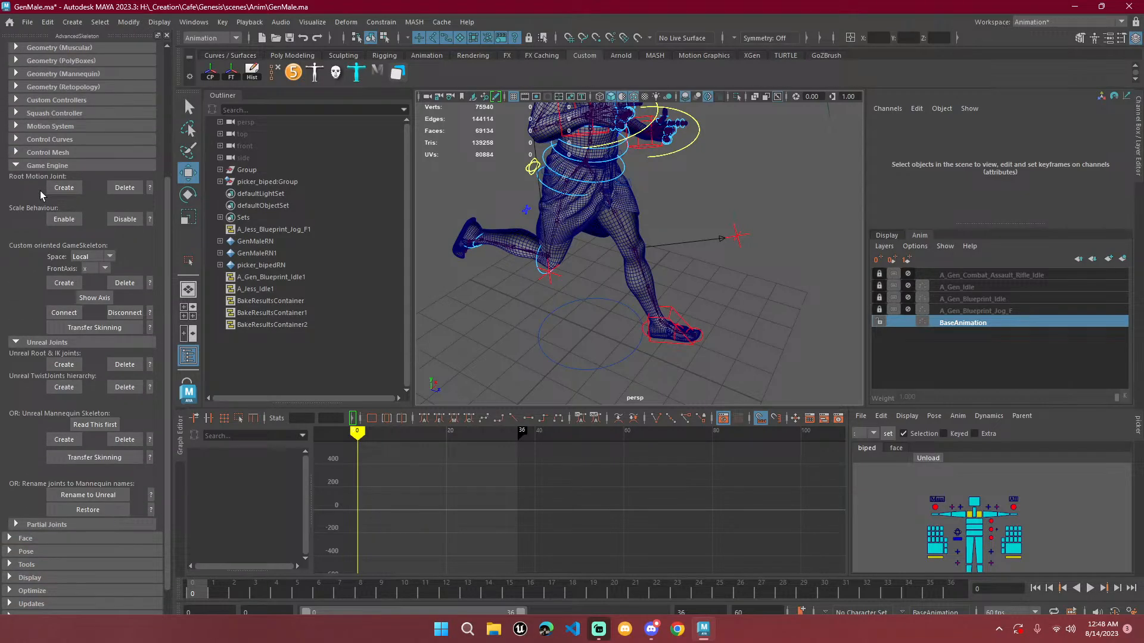
scroll(40, 190, "down", 1)
scroll(40, 191, "up", 6)
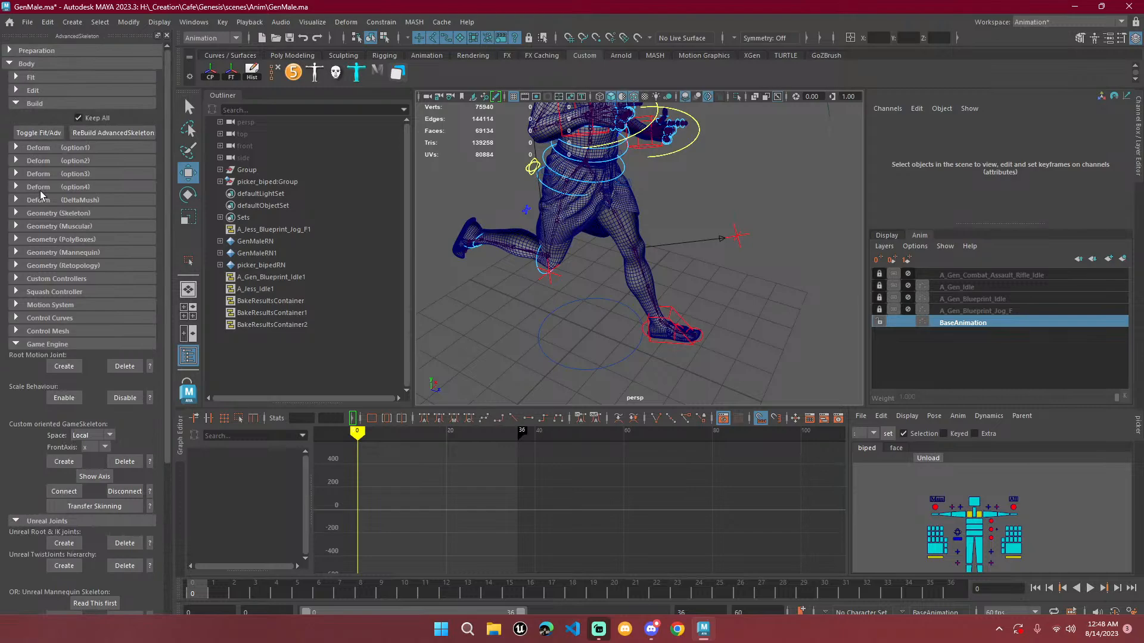
scroll(40, 191, "down", 6)
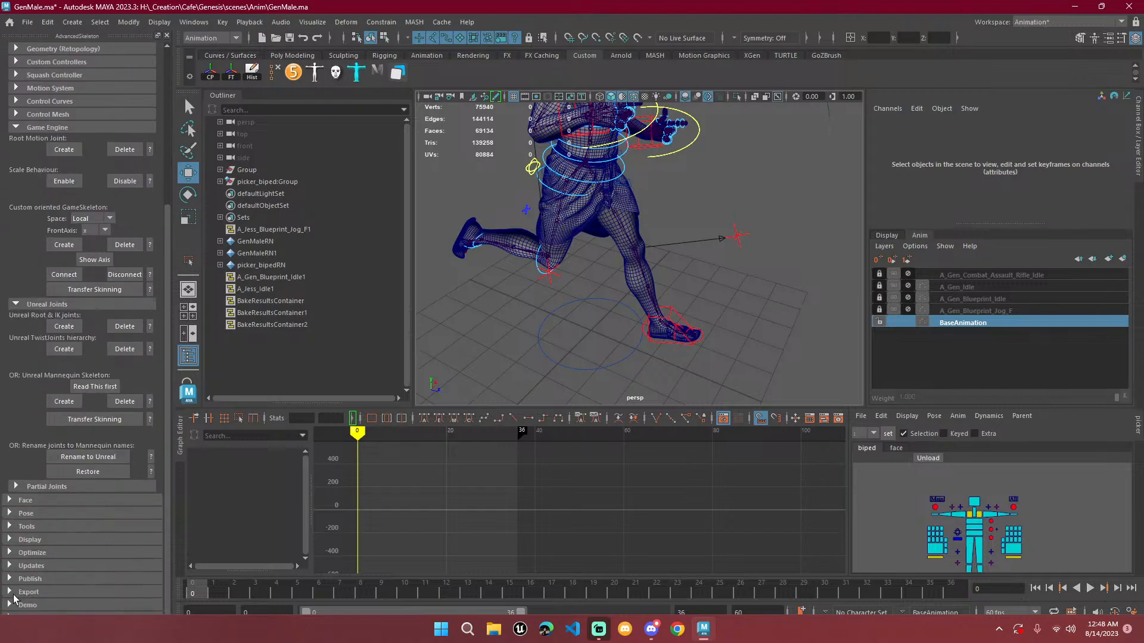
left_click(11, 554)
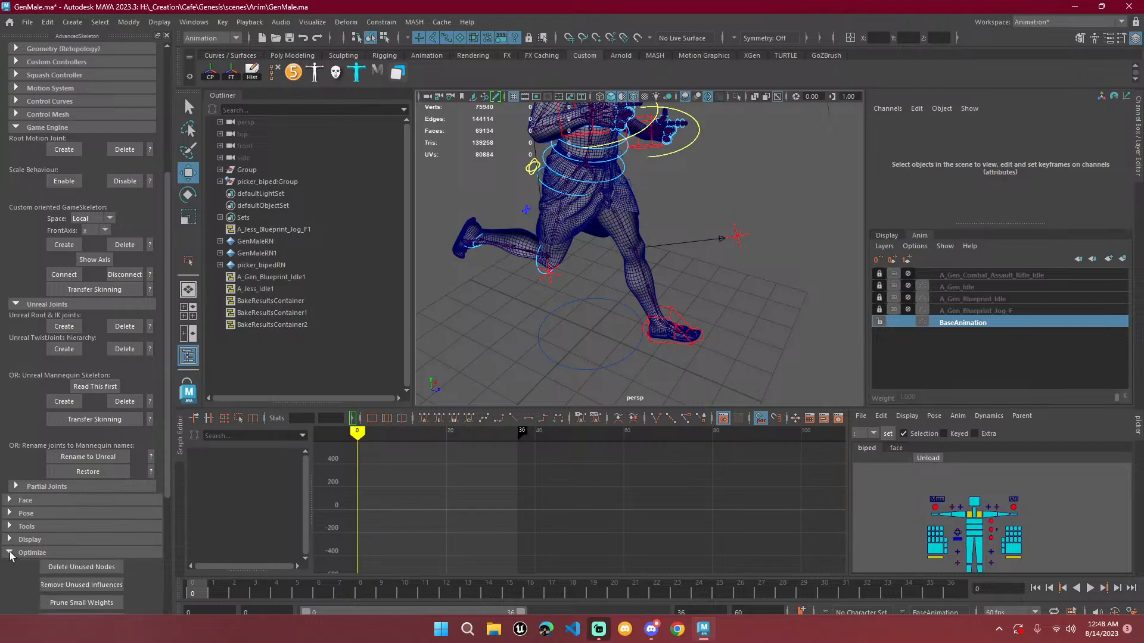
left_click(10, 554)
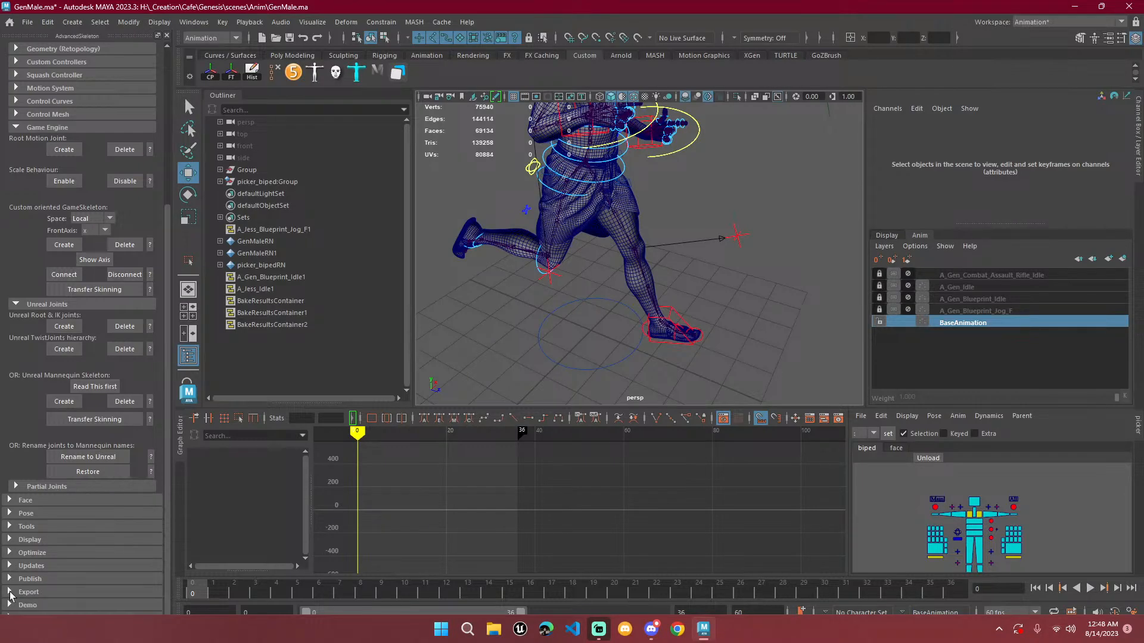
left_click(12, 592)
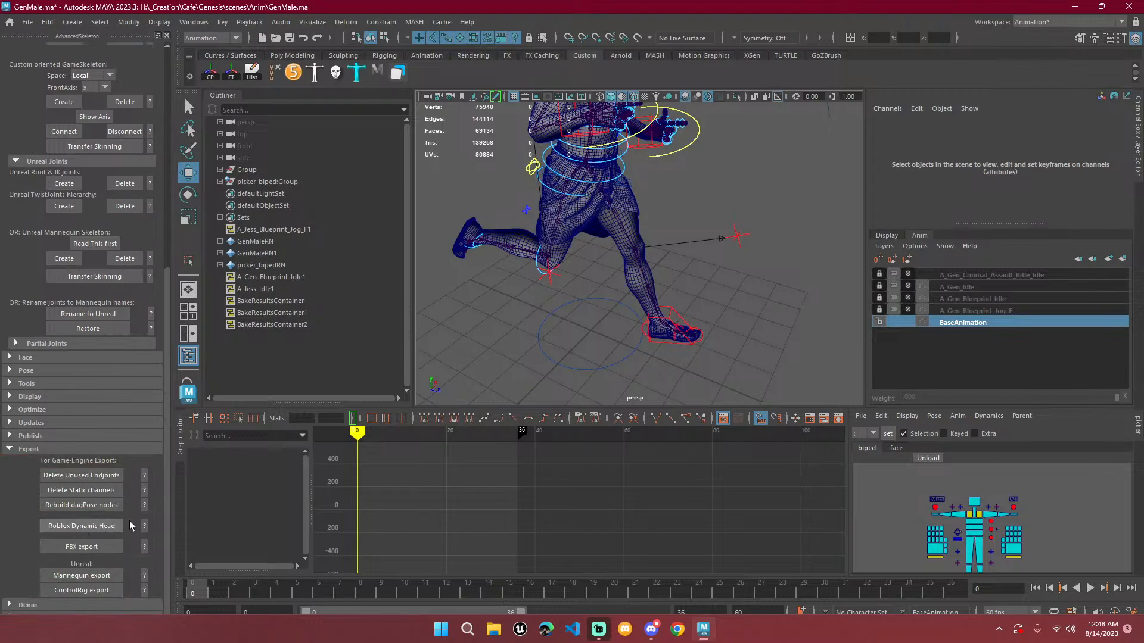
left_click(8, 436)
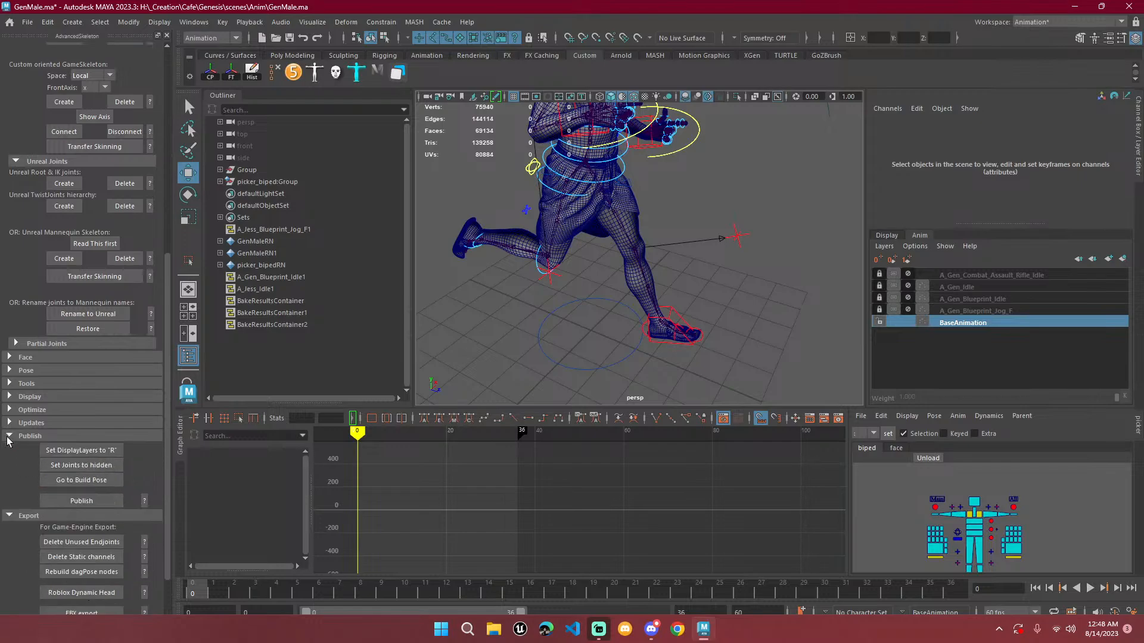
scroll(99, 478, "up", 10)
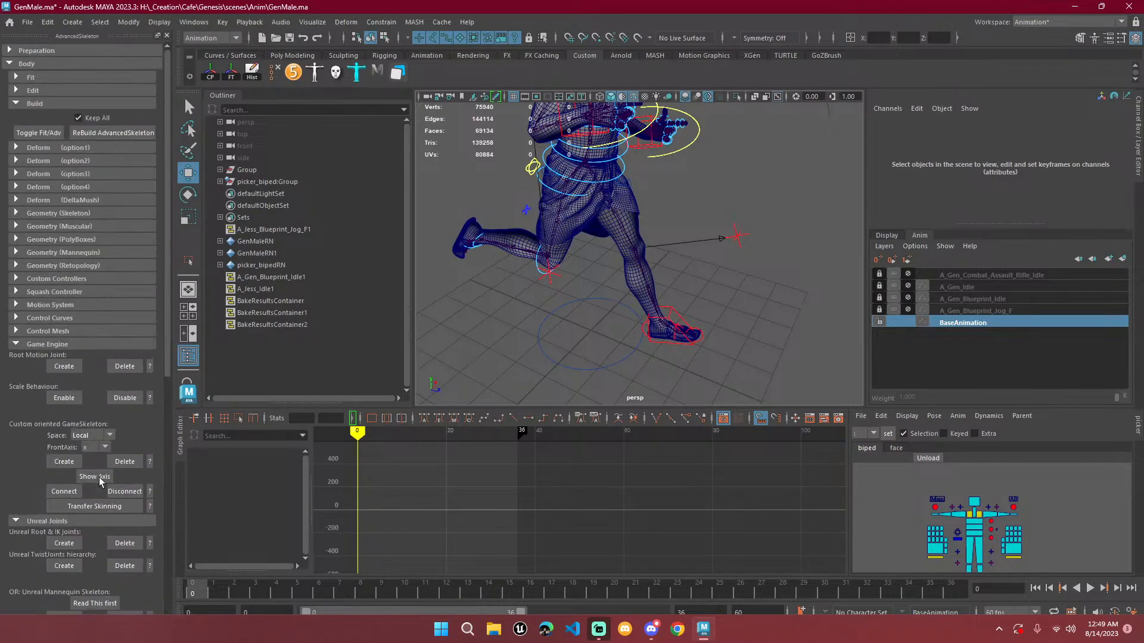
Save the GenMale.ma scene.
left_click(9, 22)
left_click(17, 29)
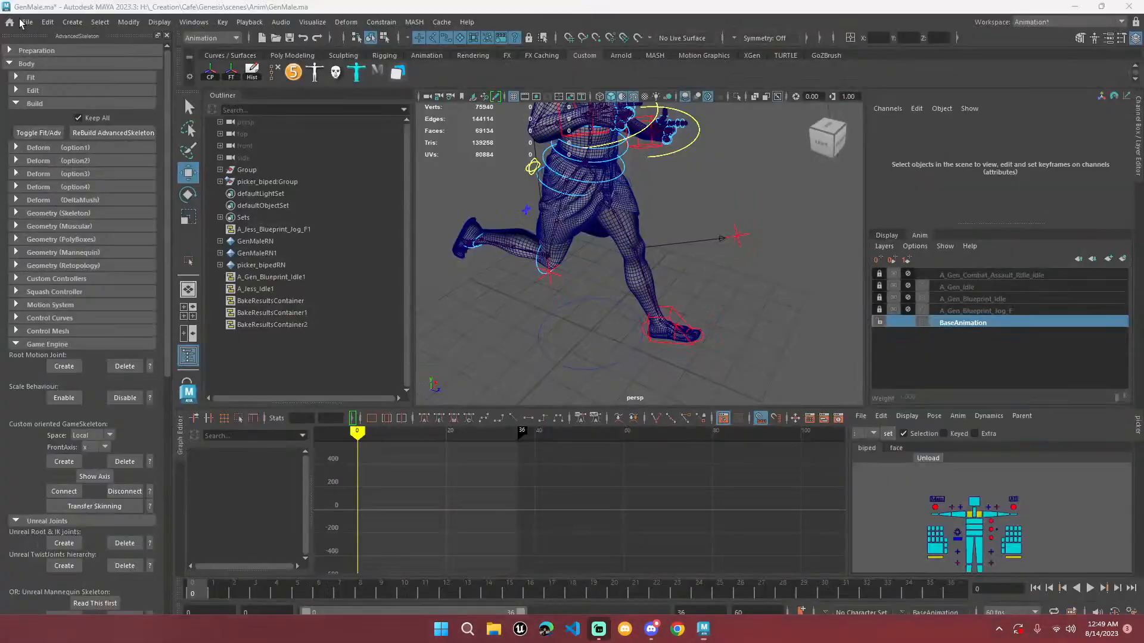
left_click(27, 23)
left_click(47, 72)
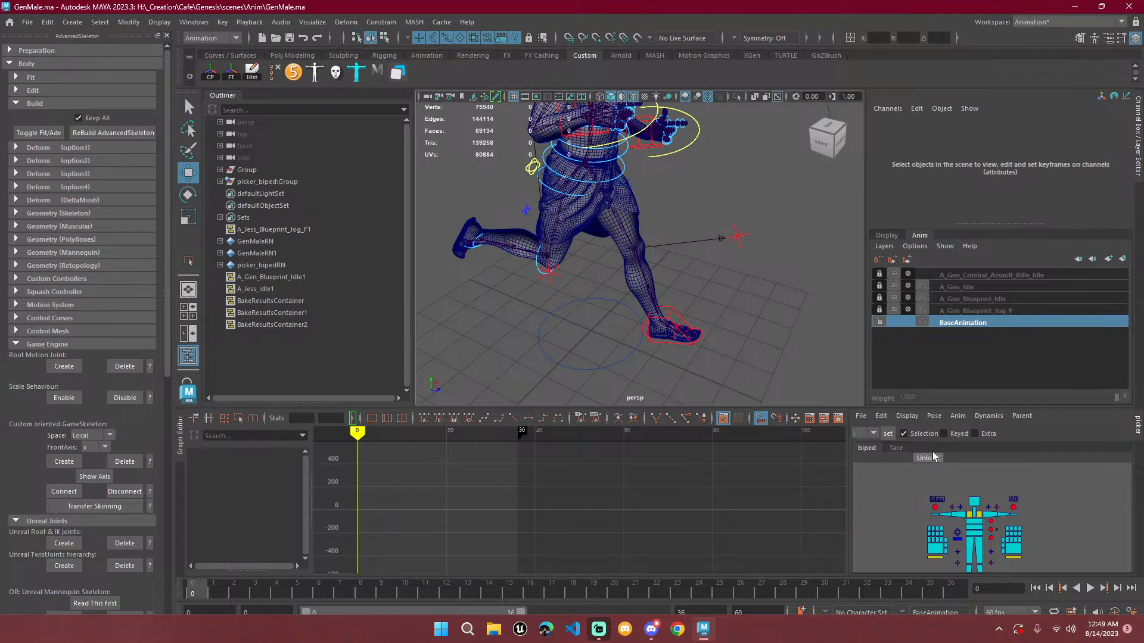
Select all of the biped rig's controls and create a new animation layer from the selection.
scroll(783, 304, "down", 3)
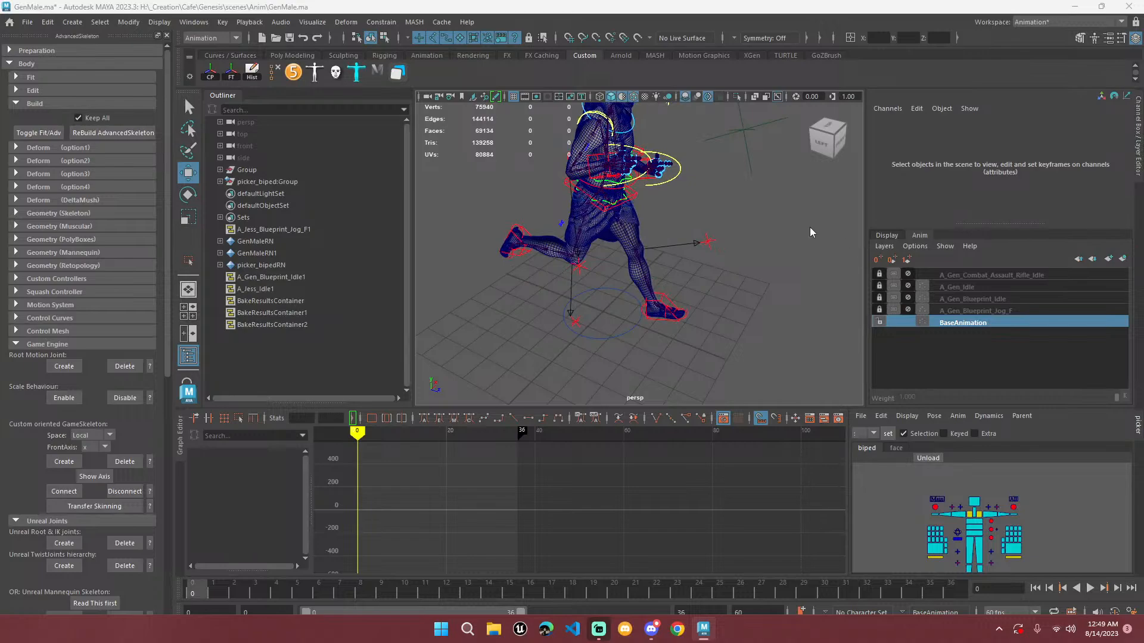
left_click(753, 205)
scroll(754, 204, "down", 5)
left_click_drag(753, 204, 659, 212, "alt")
scroll(659, 212, "up", 6)
middle_click_drag(659, 212, 630, 311, "alt")
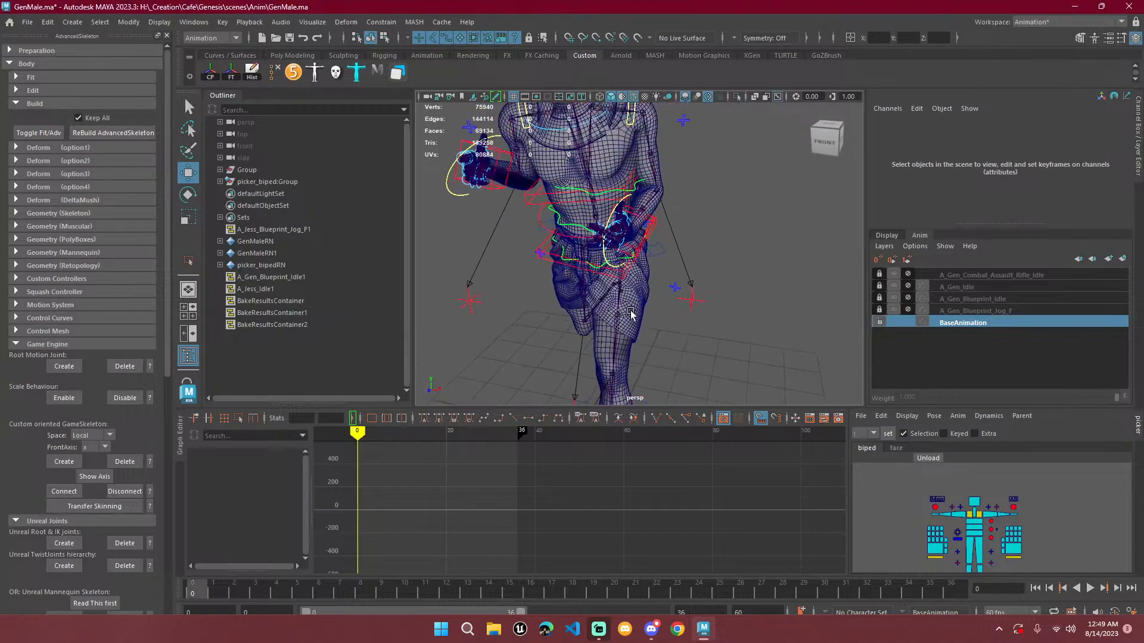
left_click_drag(715, 304, 749, 290, "alt")
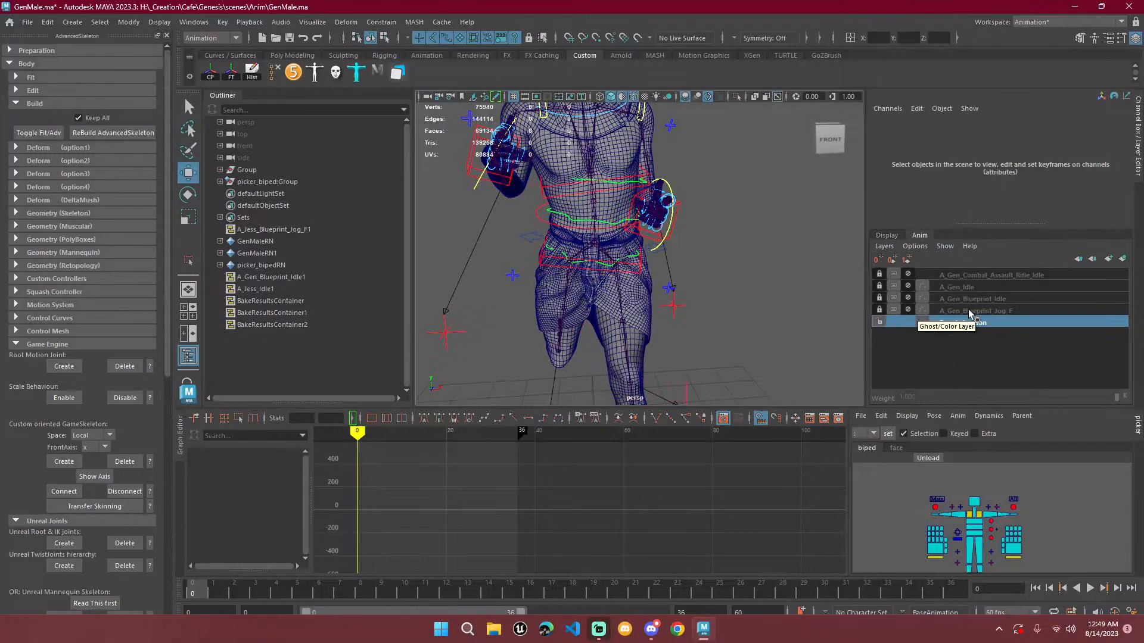
left_click(1016, 498)
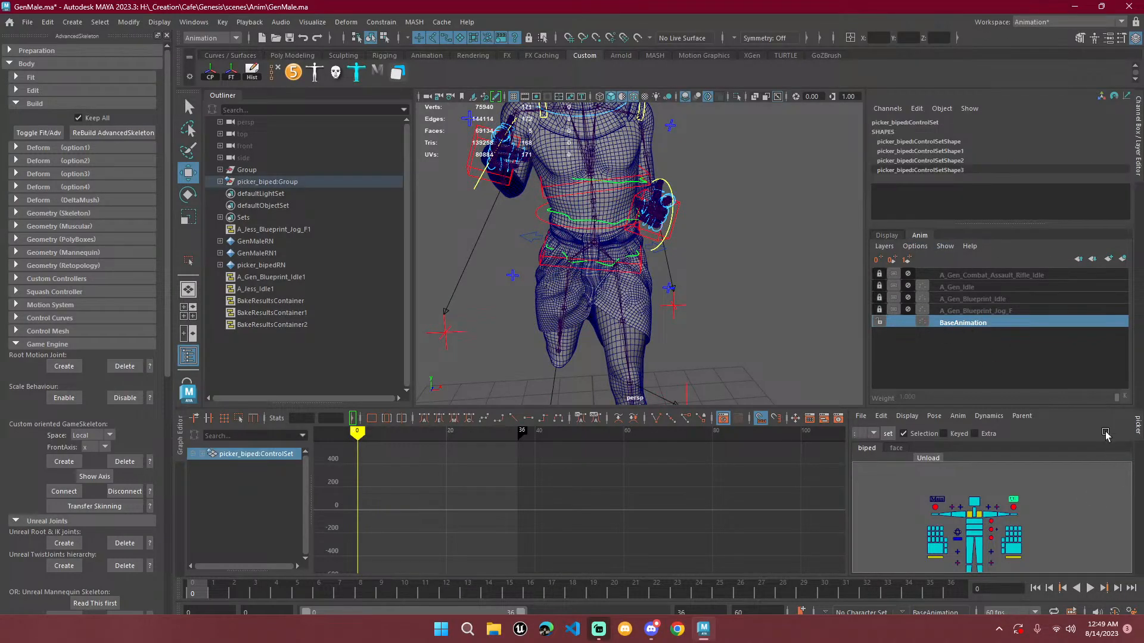
left_click(1122, 260)
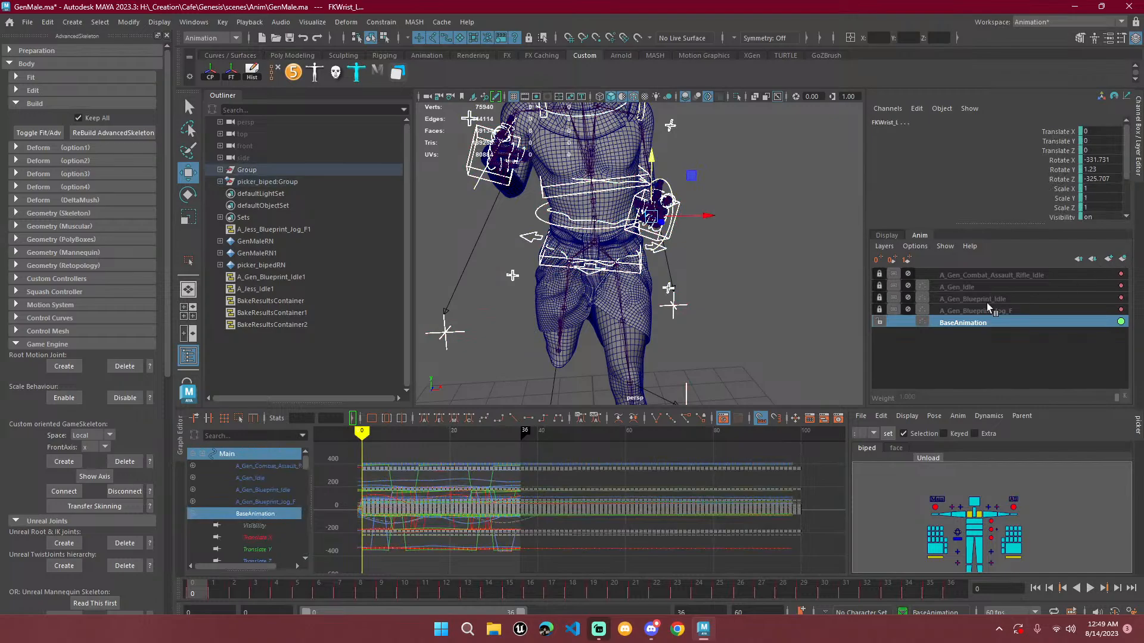
scroll(677, 239, "up", 5)
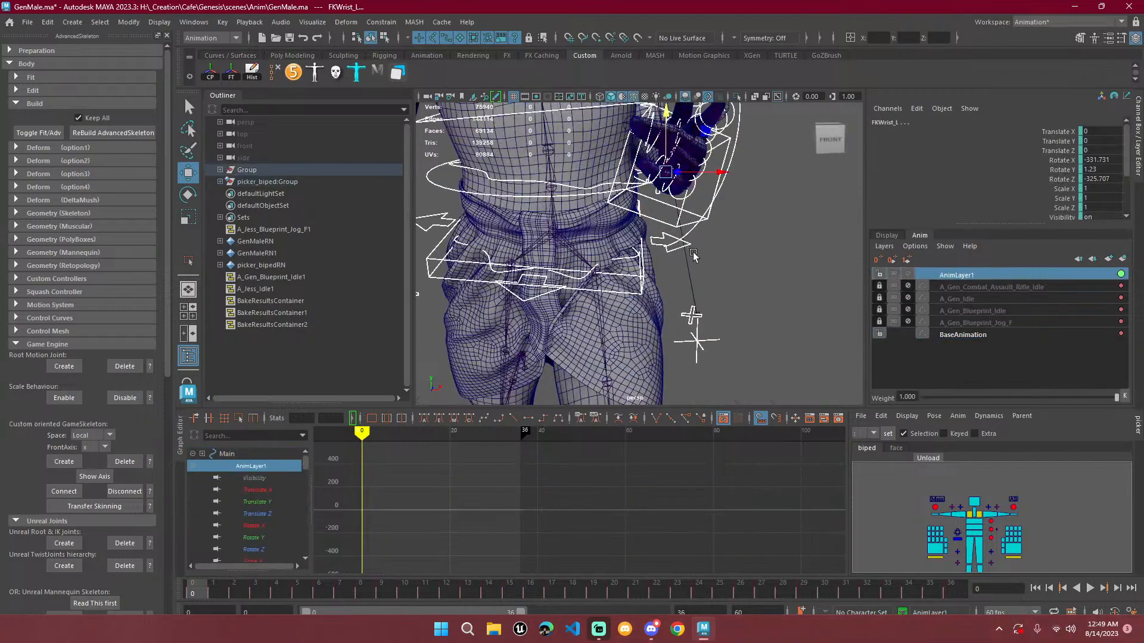
middle_click_drag(761, 230, 728, 312, "alt")
scroll(611, 331, "down", 8)
left_click_drag(728, 311, 666, 302, "alt")
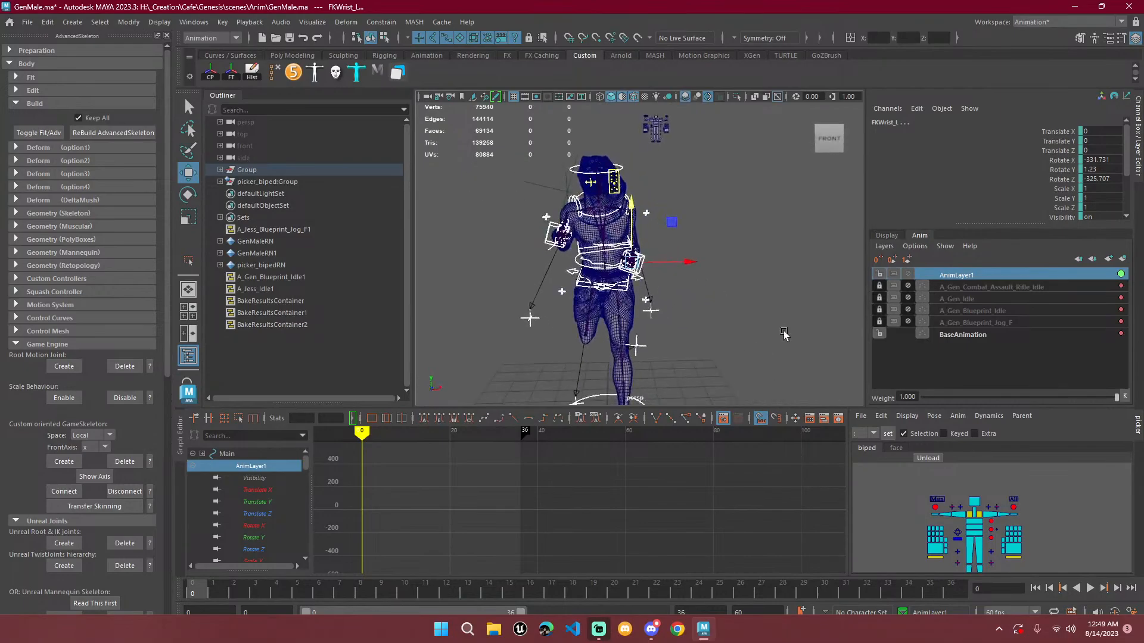
Select the left and right arm IK controls and key their translate and rotate channels at frame 0 on AnimLayer1.
scroll(685, 301, "up", 5)
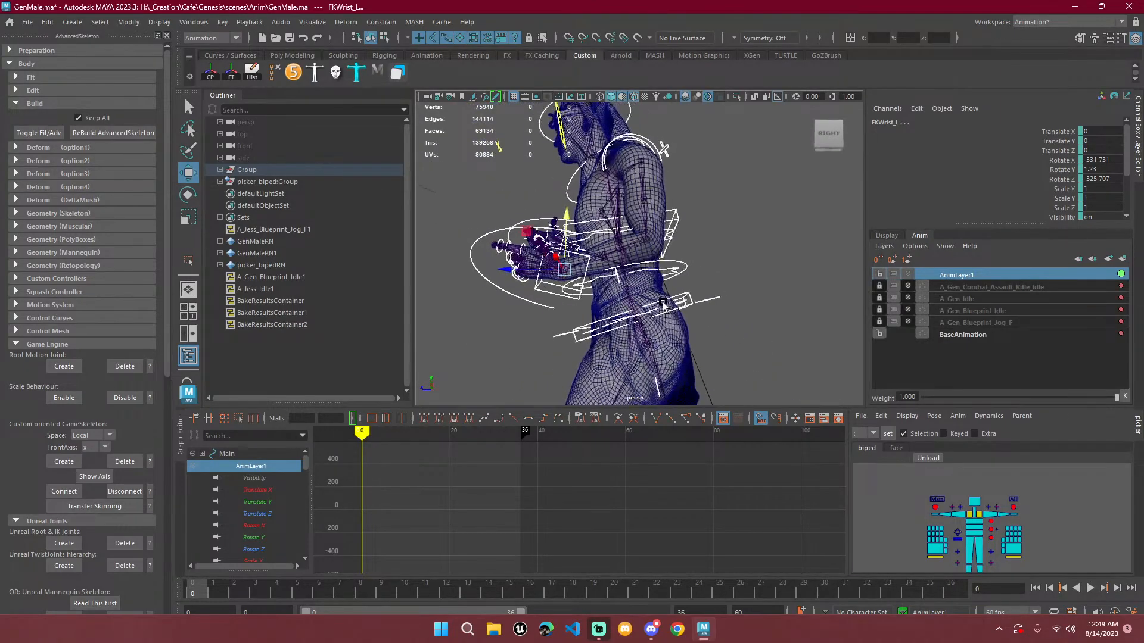
right_click_drag(719, 312, 632, 311, "alt")
left_click_drag(632, 311, 519, 570, "alt")
left_click_drag(304, 594, 81, 559)
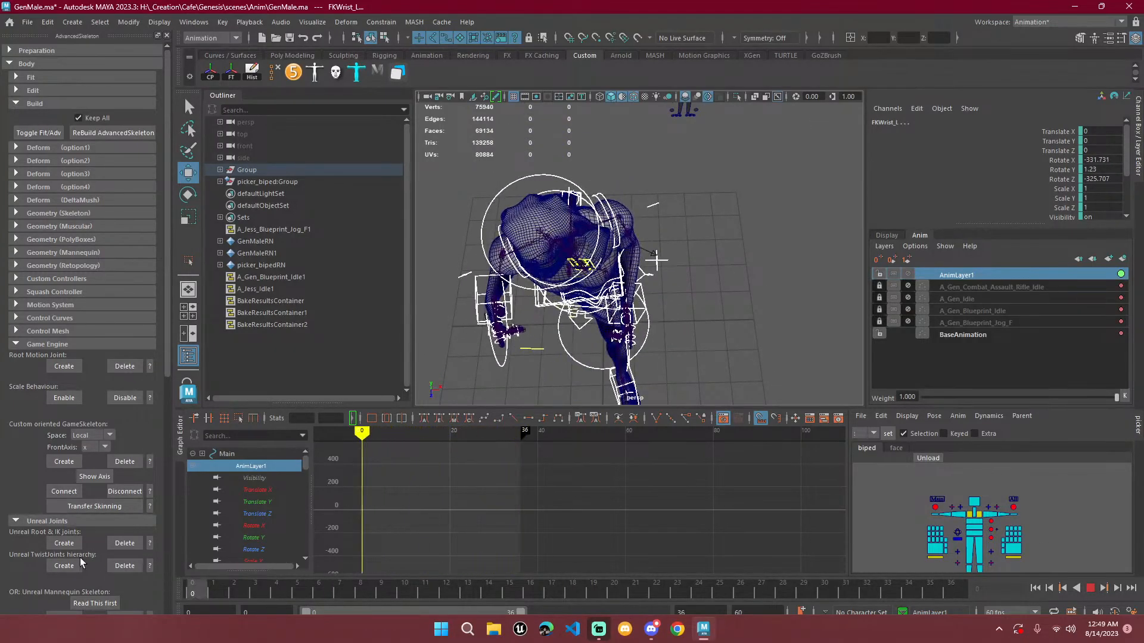
left_click_drag(596, 381, 410, 300, "alt")
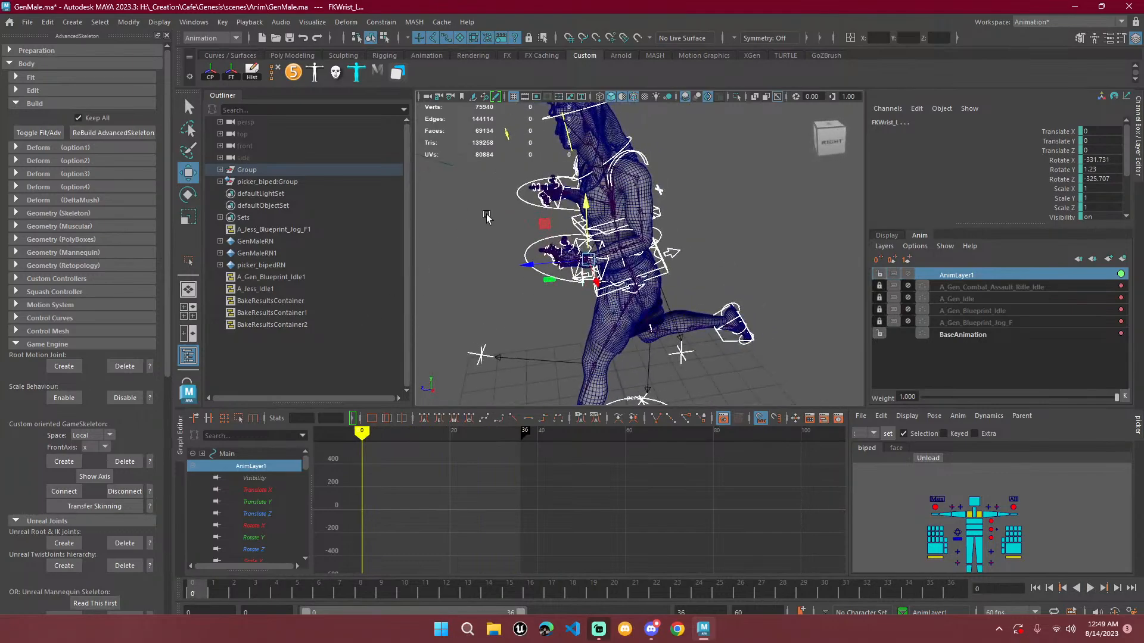
left_click(563, 178)
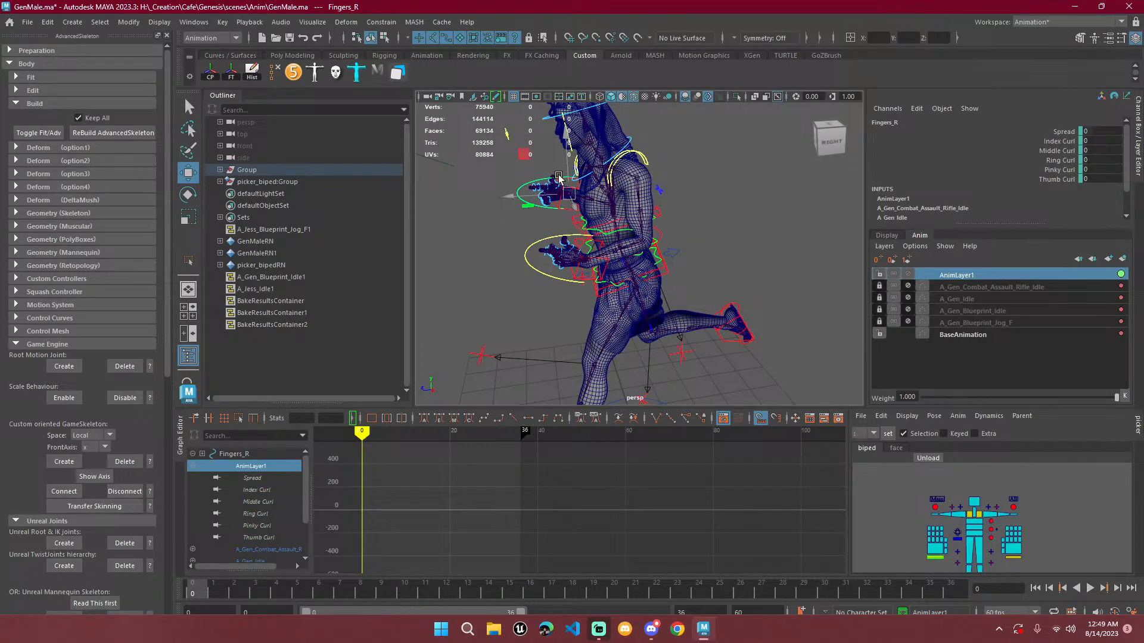
left_click_drag(560, 181, 743, 243, "alt")
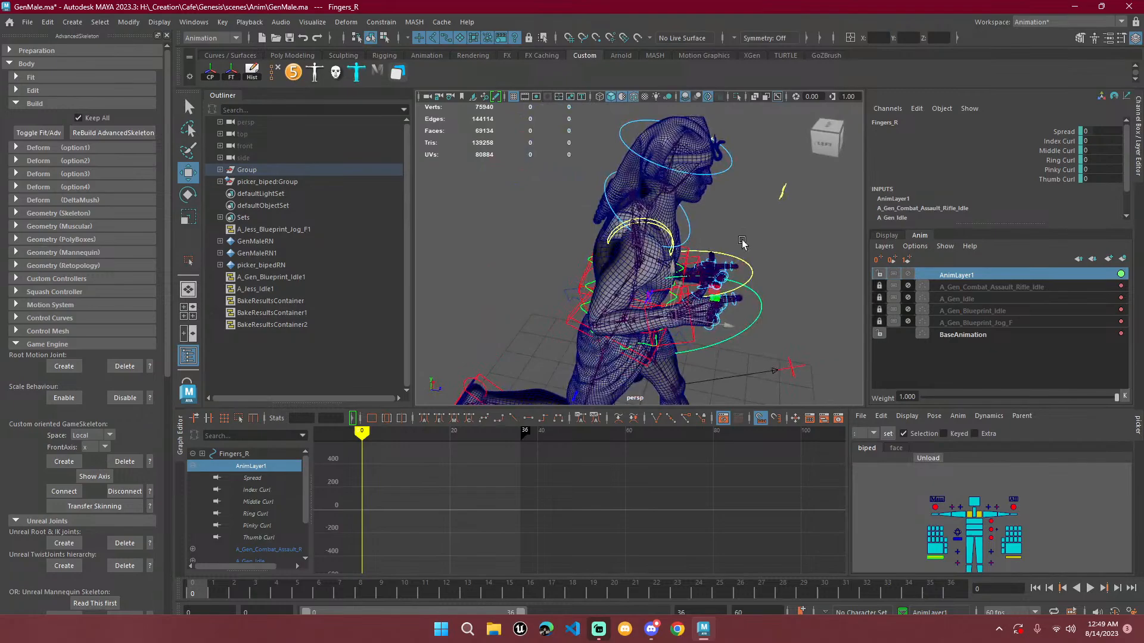
left_click(688, 288)
left_click_drag(703, 297, 536, 254, "alt")
left_click(539, 249, "shift")
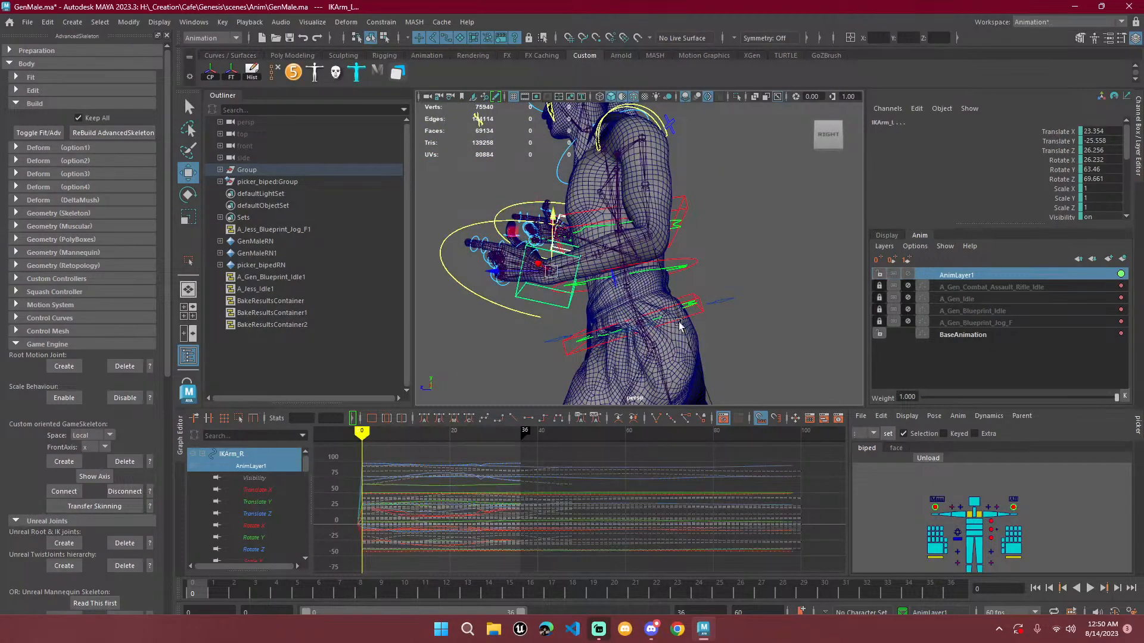
left_click_drag(1064, 135, 1056, 181)
right_click(1057, 181)
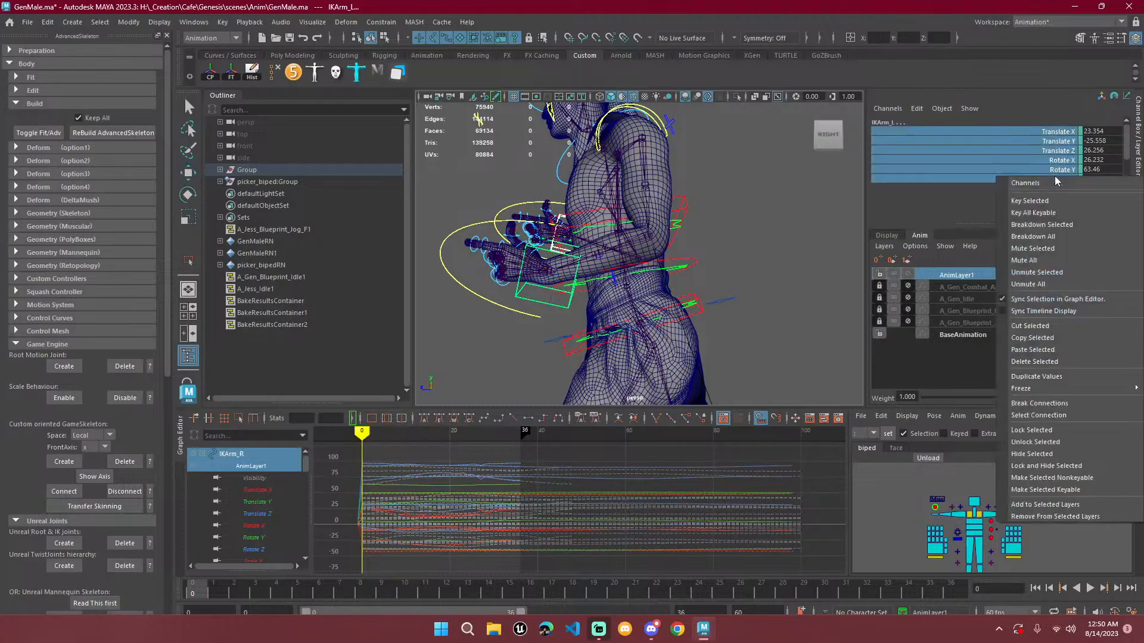
left_click(1036, 201)
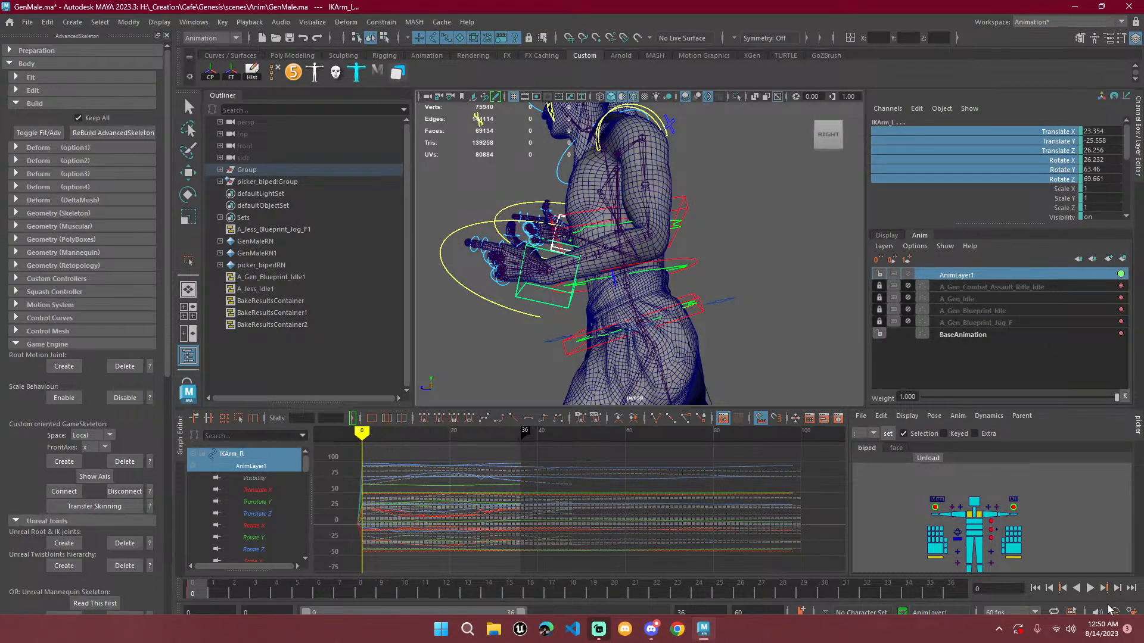
Move the left arm IK control to about X 25.7, Y -33.2, Z 23.1 and rotate it to about Z 62.9.
left_click_drag(613, 285, 560, 281, "alt")
key("w")
left_click_drag(532, 237, 542, 192, "alt")
key("e")
left_click_drag(537, 249, 655, 226, "alt")
Rotate the right arm IK control to about X 7.5, Y 45.1, Z 74.9 and move it to about X -32.1, Y 44.8, Z -7.3.
left_click(561, 222)
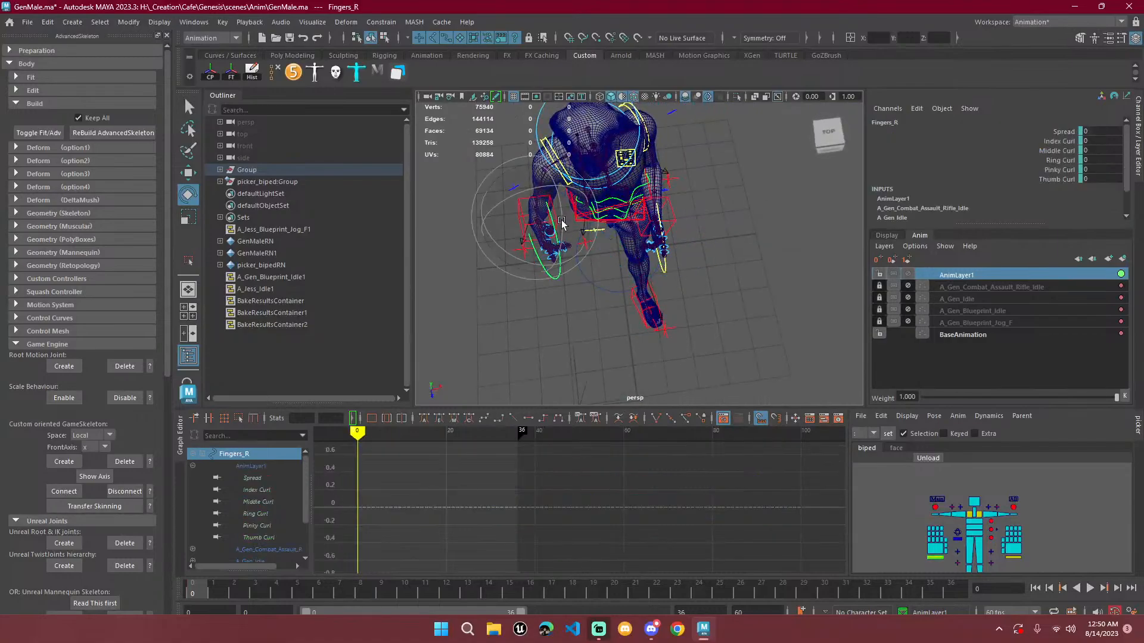
key("w")
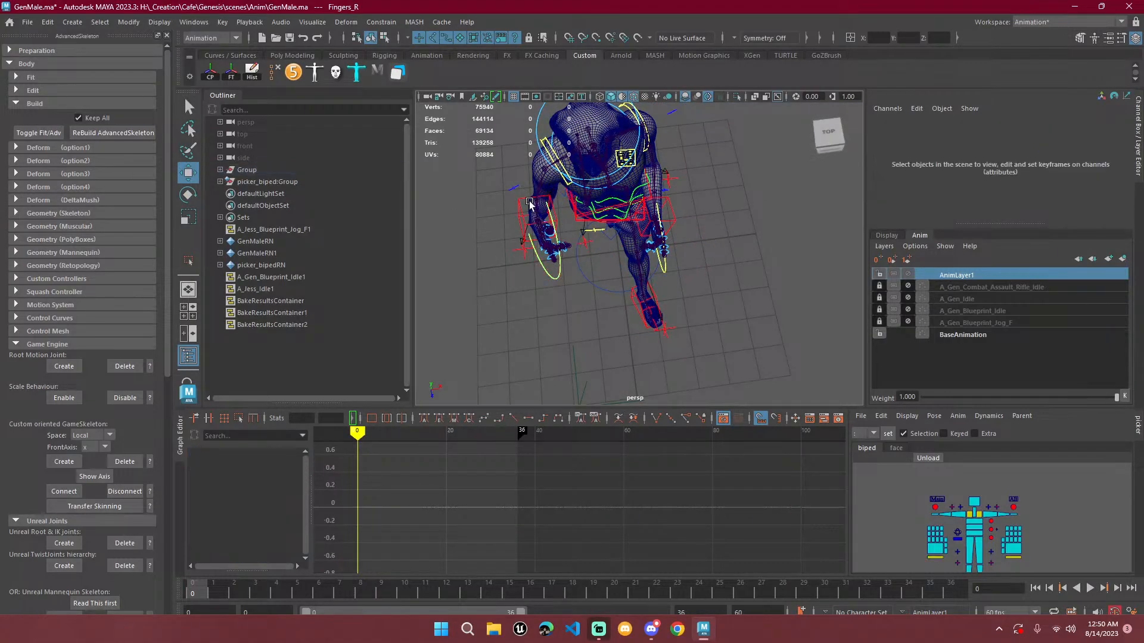
left_click(535, 237)
key("e")
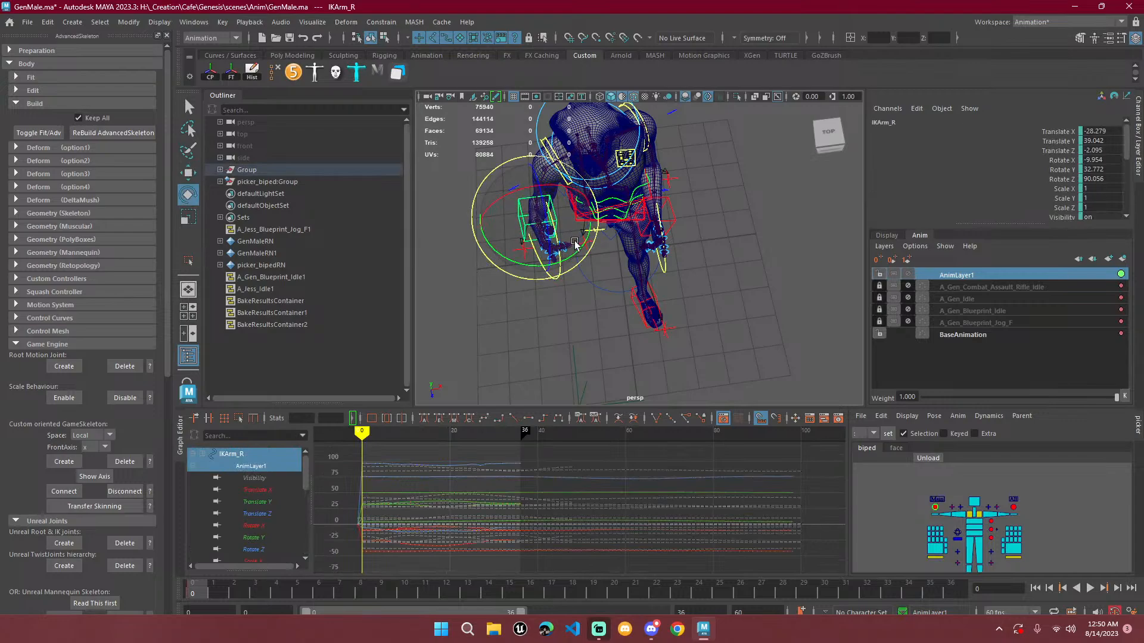
left_click_drag(575, 244, 599, 262)
key("w")
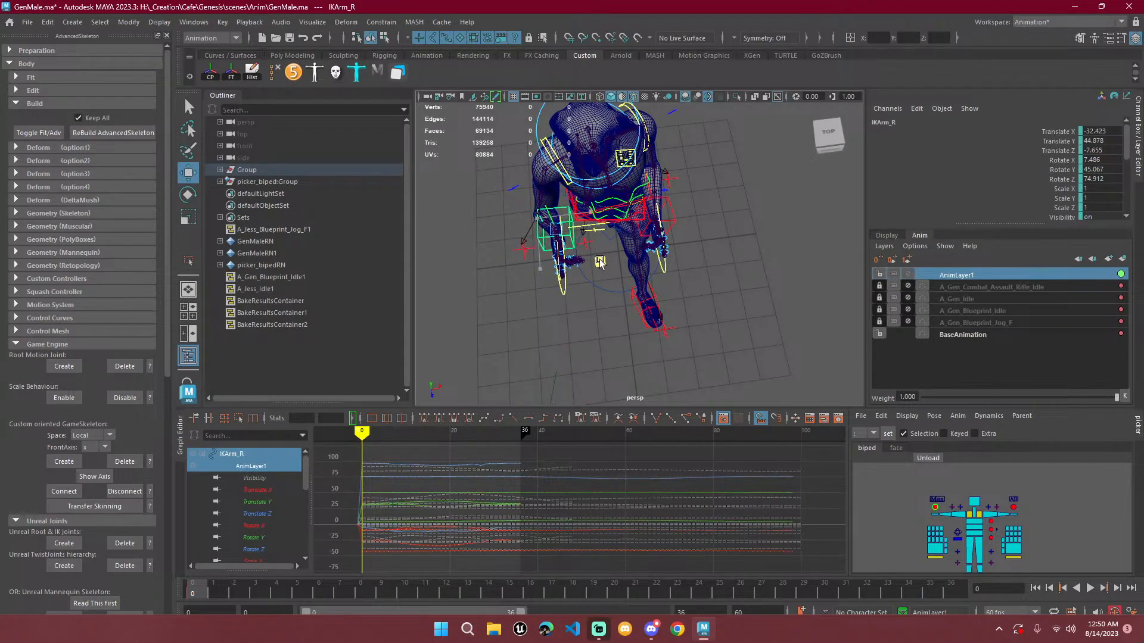
left_click_drag(675, 269, 513, 233, "alt")
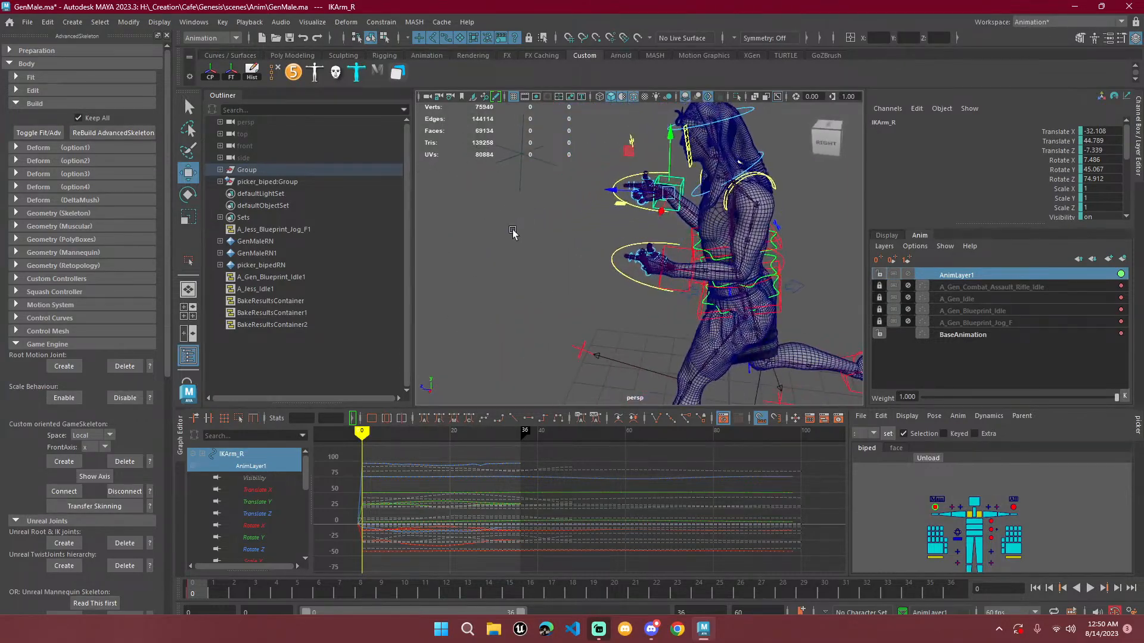
Reposition the left arm IK control, and move the right one to about X -35.4, Y 42.9, Z -9.8.
left_click(687, 264)
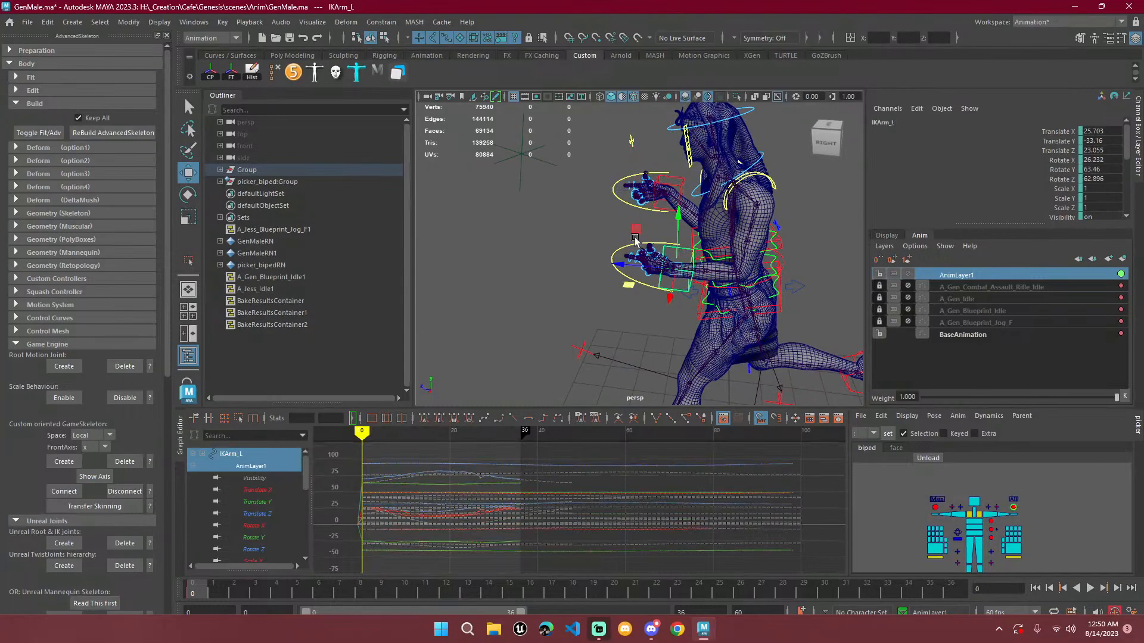
left_click_drag(636, 232, 698, 283)
left_click(599, 200)
left_click_drag(595, 245, 703, 183)
Select both arm pole controls and key their translate channels at frame 0 on AnimLayer1.
left_click_drag(727, 189, 596, 394, "alt")
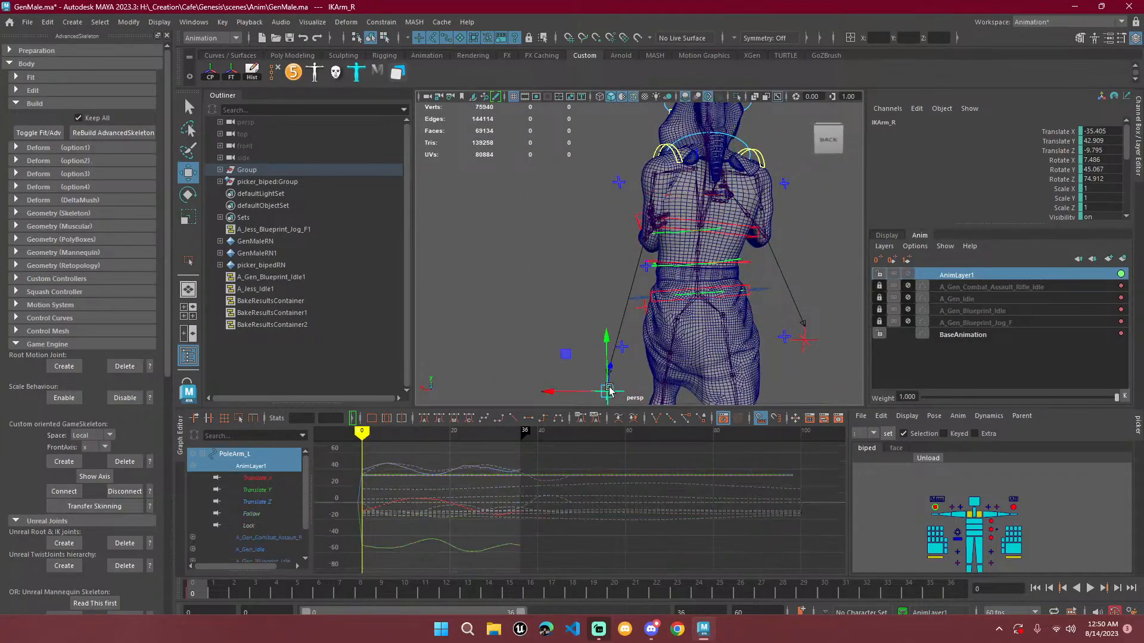
left_click(803, 340)
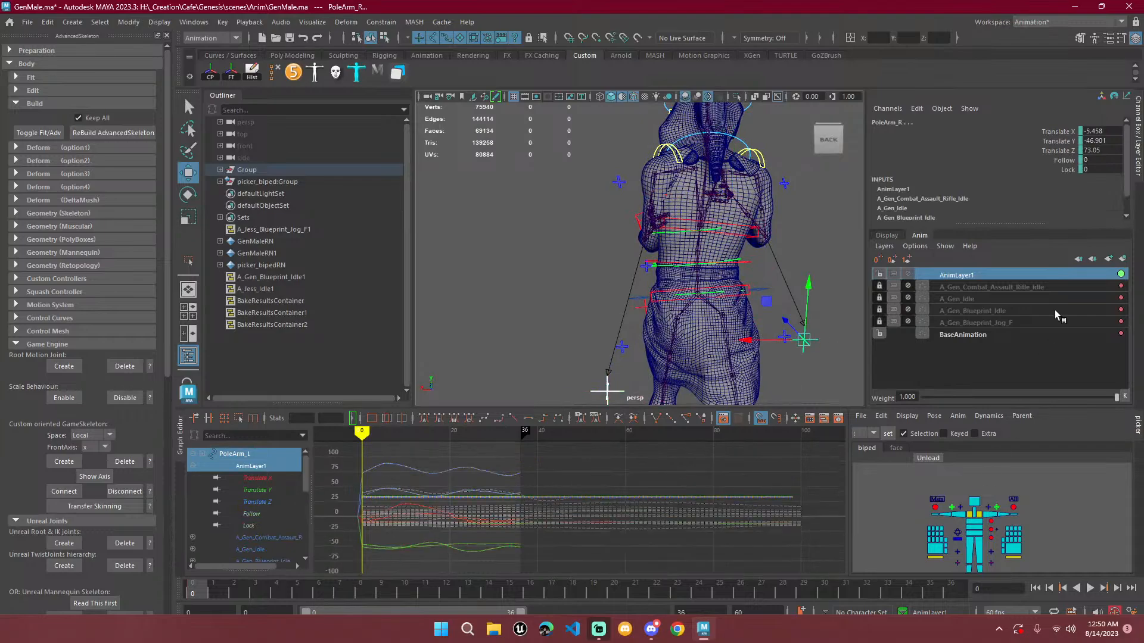
left_click(971, 275)
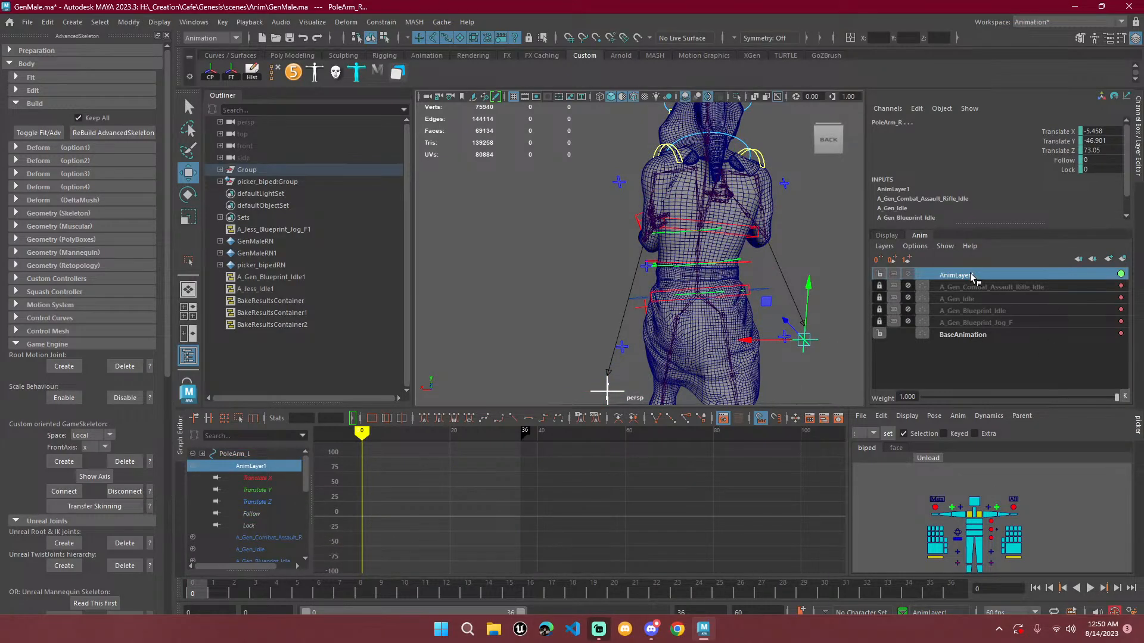
left_click_drag(1068, 132, 1067, 150)
right_click(1066, 150)
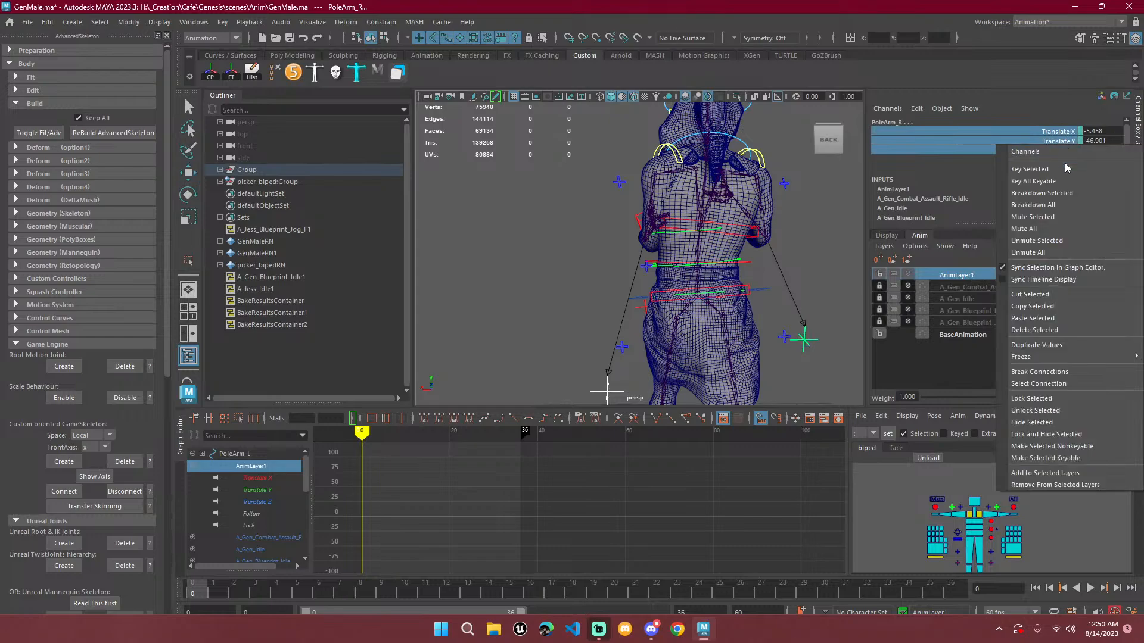
left_click(1067, 173)
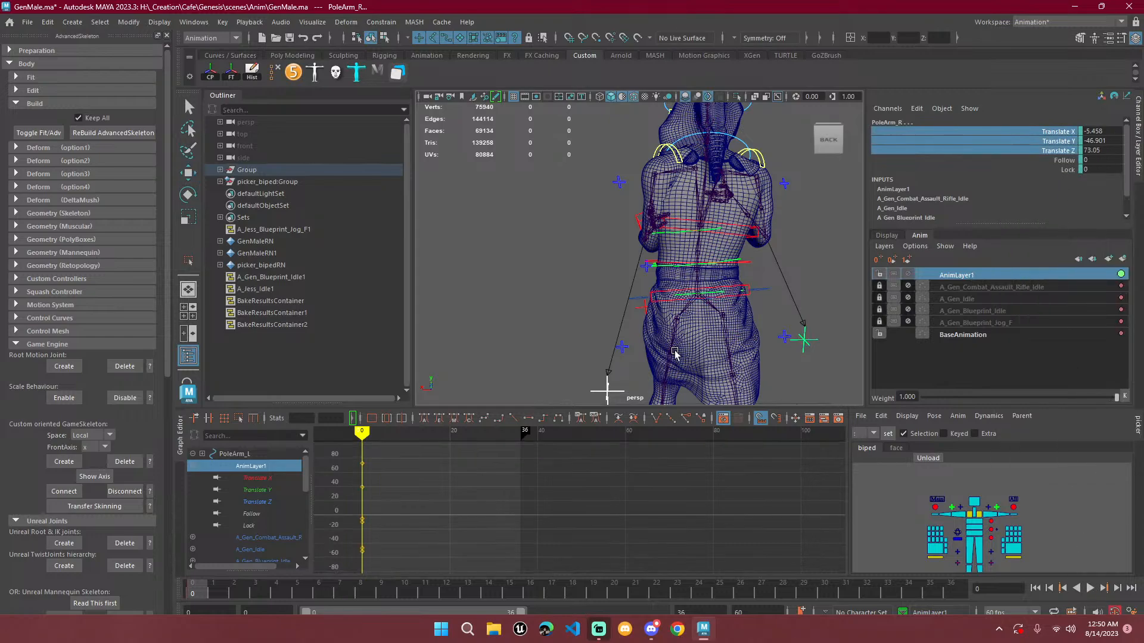
Raise the right arm pole control to about Translate Y -19.5 and move the left one to about X -1.3, Y 1.0.
scroll(679, 343, "down", 5)
left_click_drag(707, 210, 707, 205)
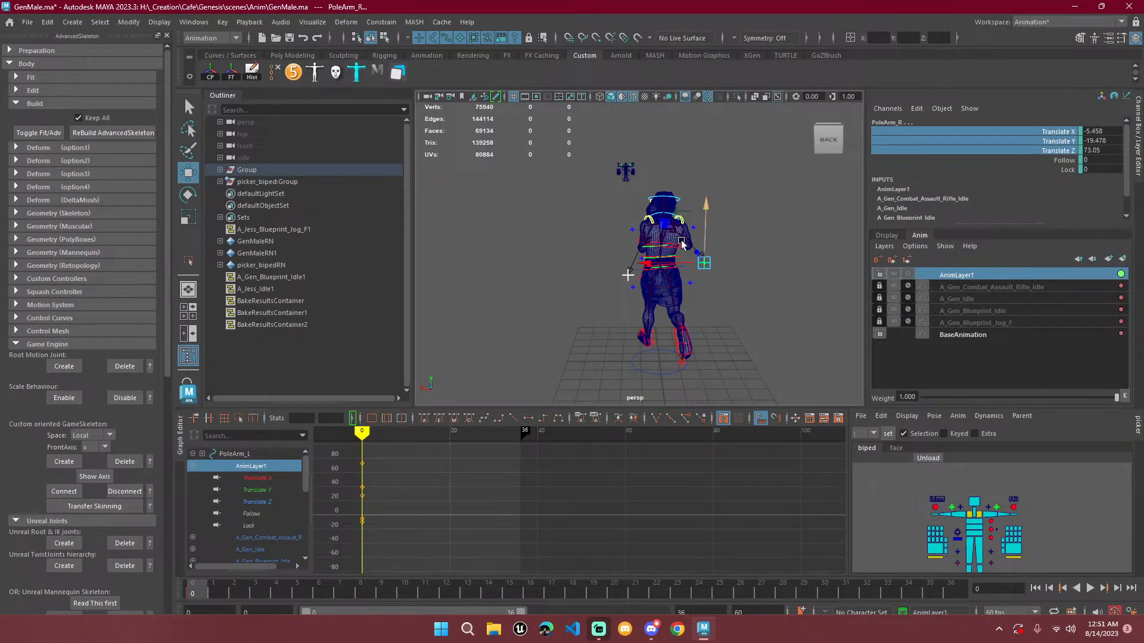
left_click_drag(662, 250, 715, 280, "alt")
scroll(715, 280, "up", 5)
left_click_drag(653, 333, 592, 323, "alt")
left_click(592, 323)
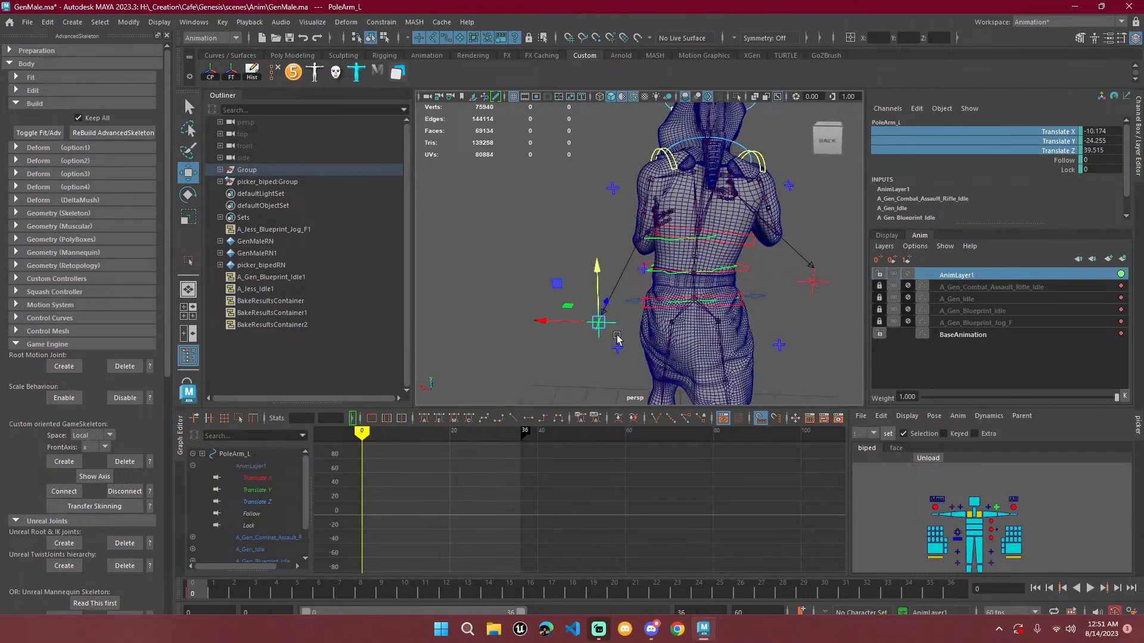
middle_click_drag(556, 284, 530, 216)
left_click_drag(528, 213, 632, 216, "alt")
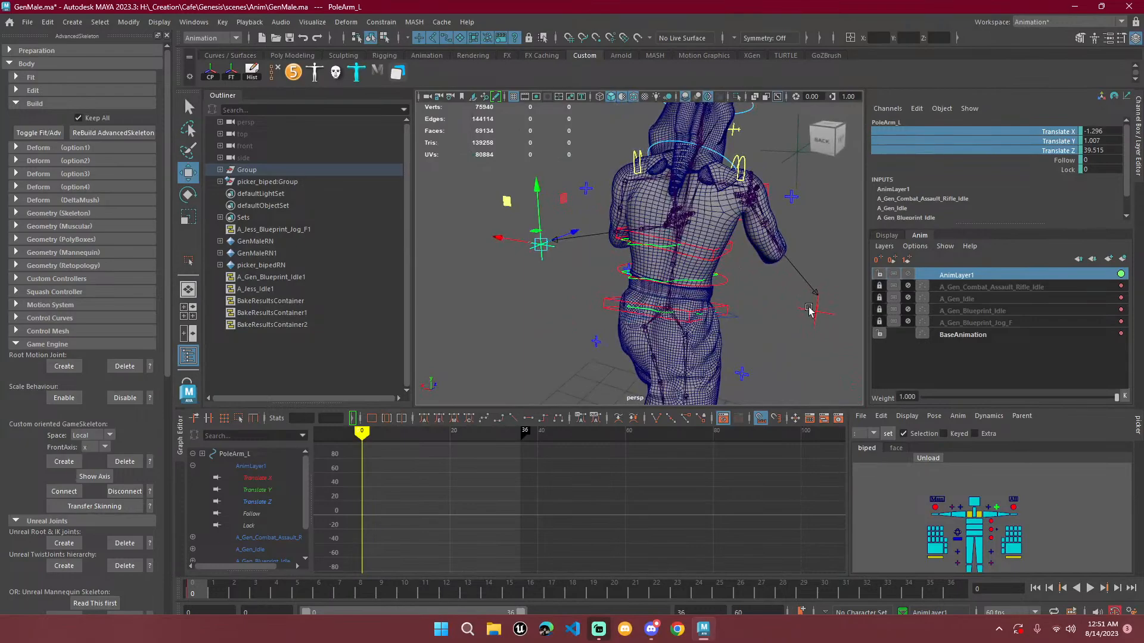
Copy both arm pole controls' keys from frame 0, paste them at frame 36 and play back the animation.
right_click(197, 591)
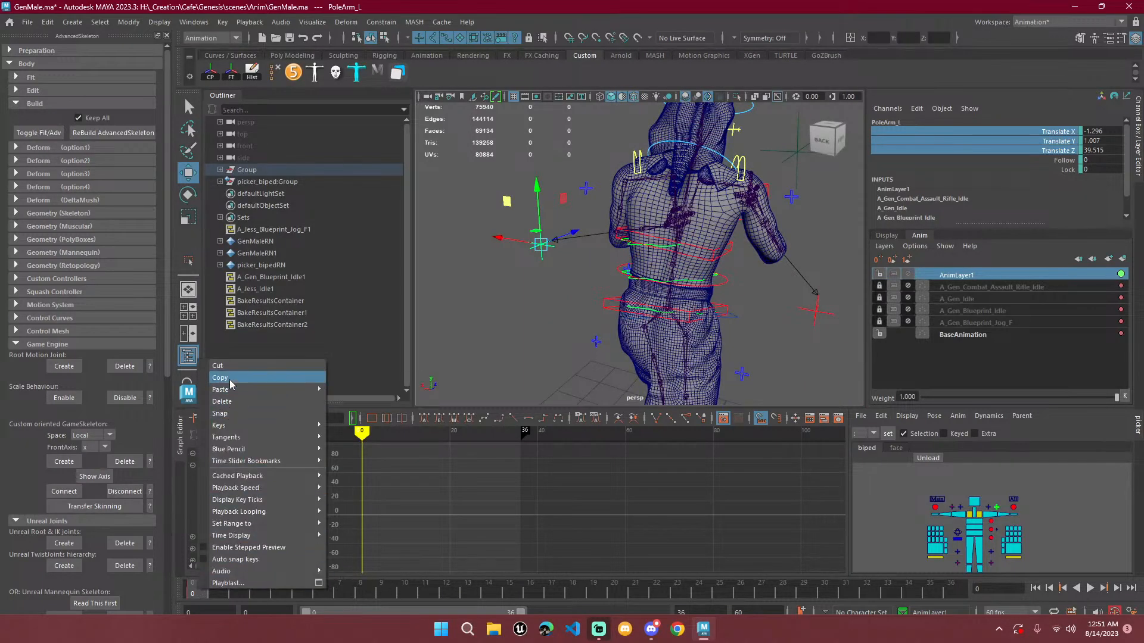
left_click(230, 380)
left_click(815, 314)
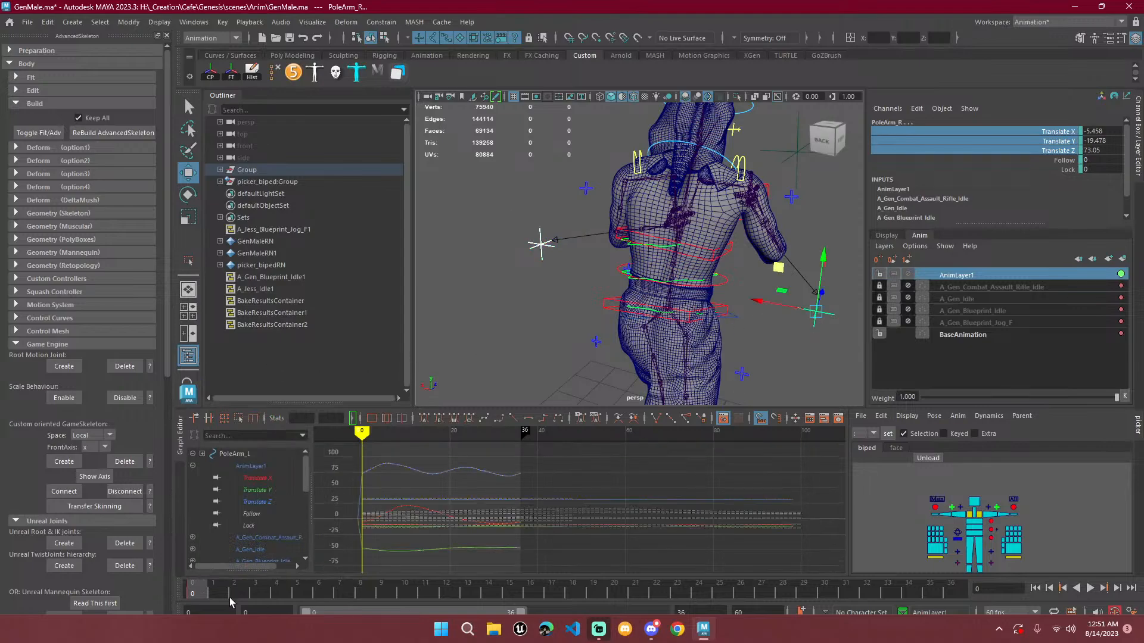
right_click(230, 598)
left_click(230, 381)
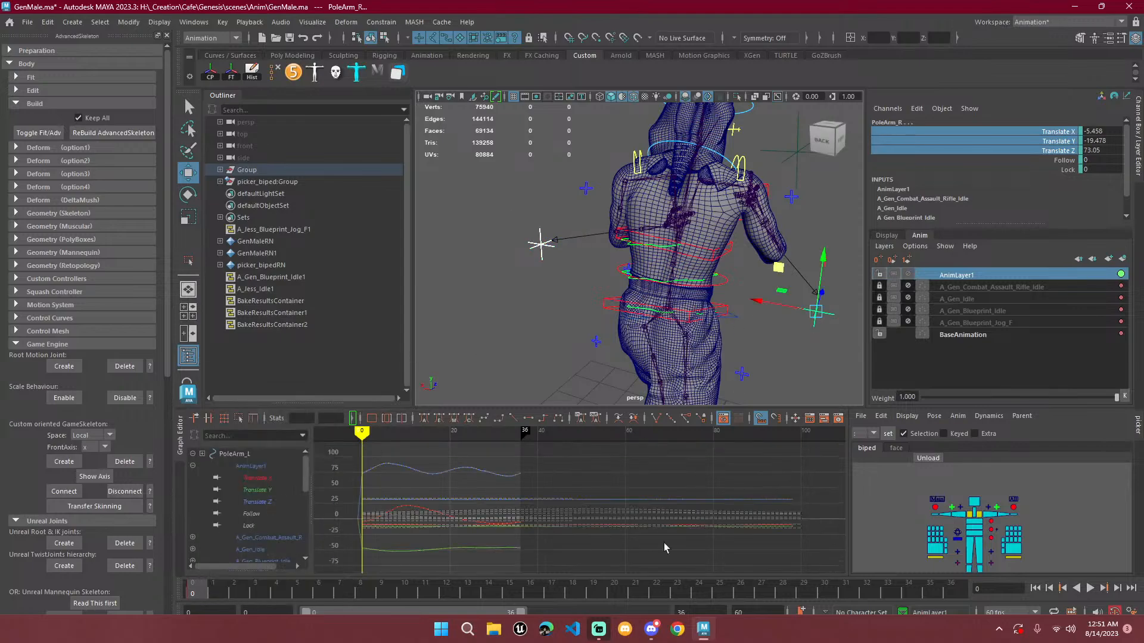
left_click(959, 591)
right_click(959, 592)
mouse_move(995, 387)
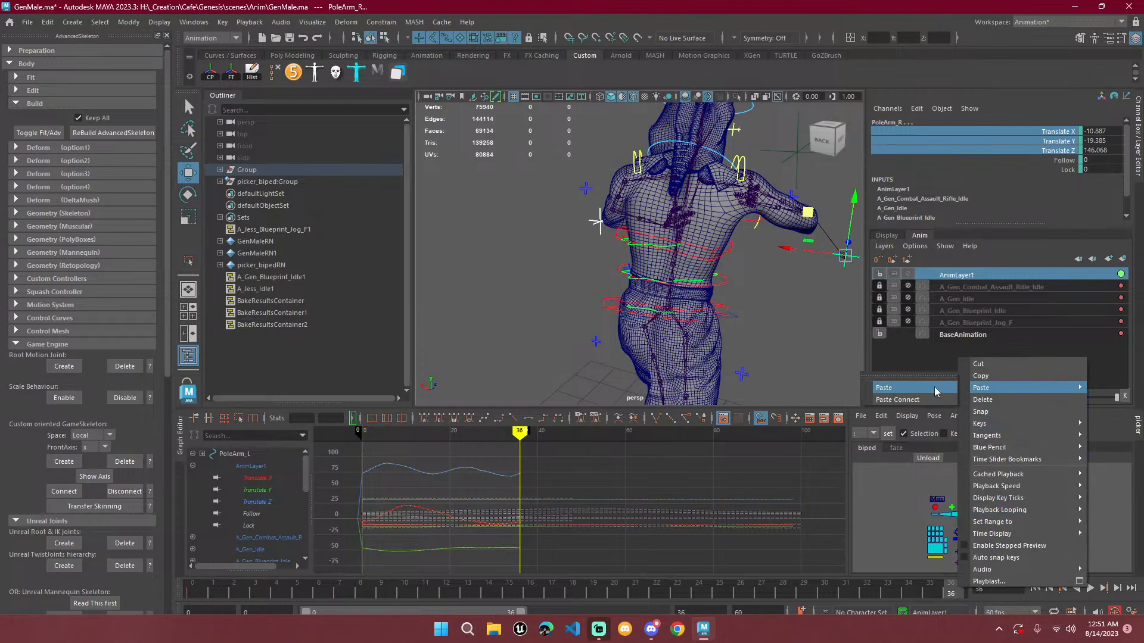
left_click(935, 388)
key("alt+v")
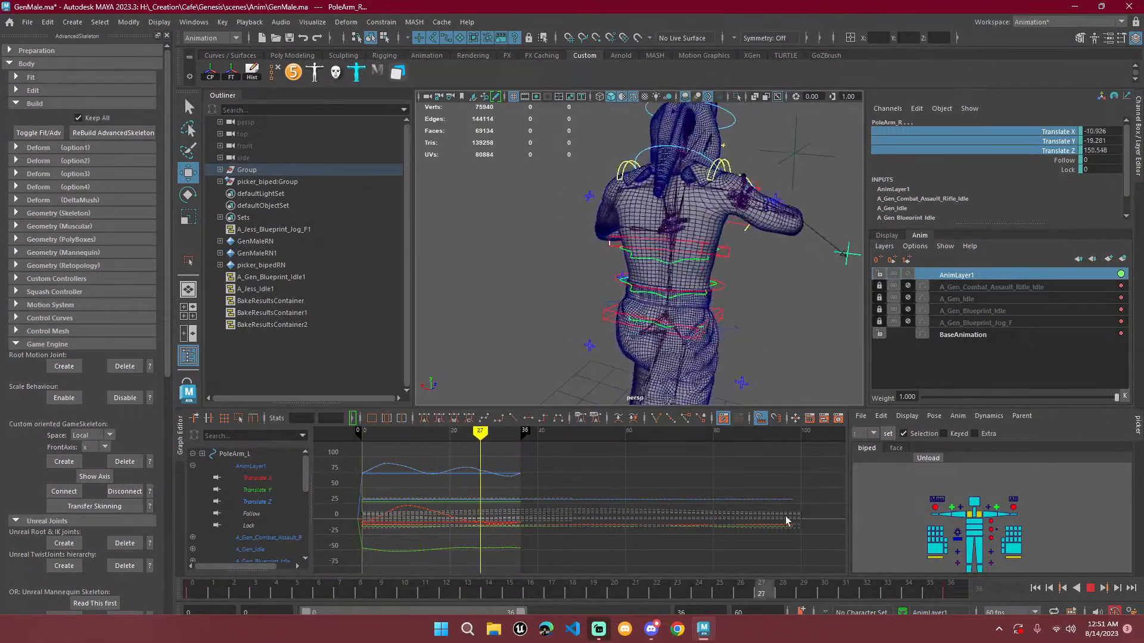
left_click_drag(702, 288, 750, 334, "alt")
Try repositioning the arm pole controls at frame 36, with the left one's Translate Z at about 36.1, and play back the result.
left_click(622, 275)
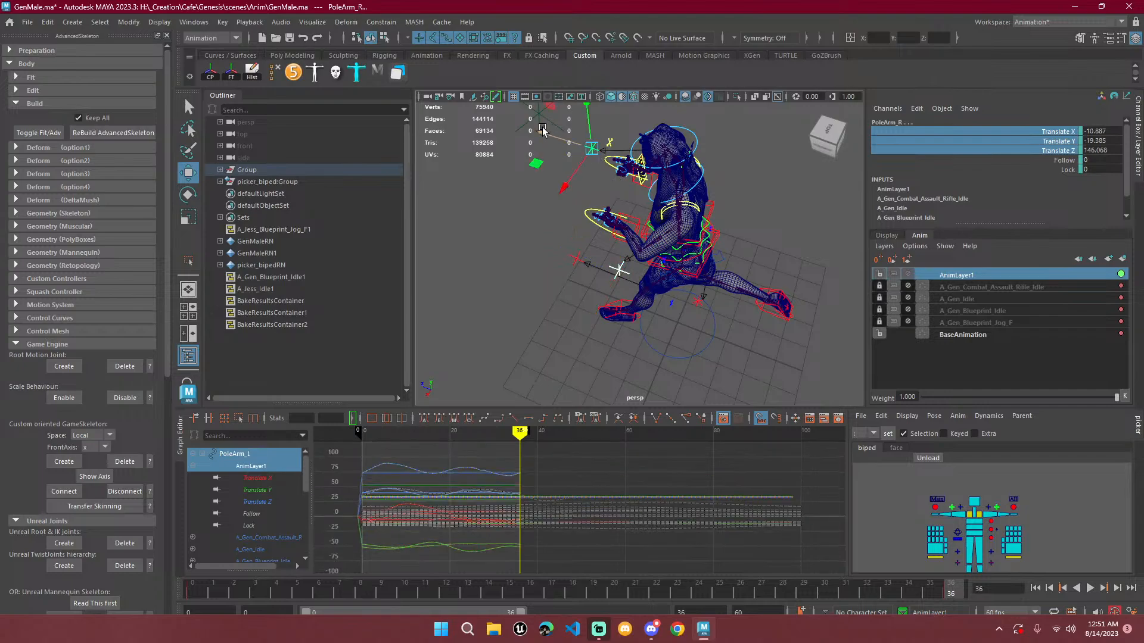
left_click(591, 153, "shift")
left_click_drag(657, 171, 647, 168)
left_click_drag(715, 250, 559, 293, "alt")
left_click(476, 251)
left_click(762, 318)
scroll(723, 280, "up", 5)
scroll(656, 316, "down", 5)
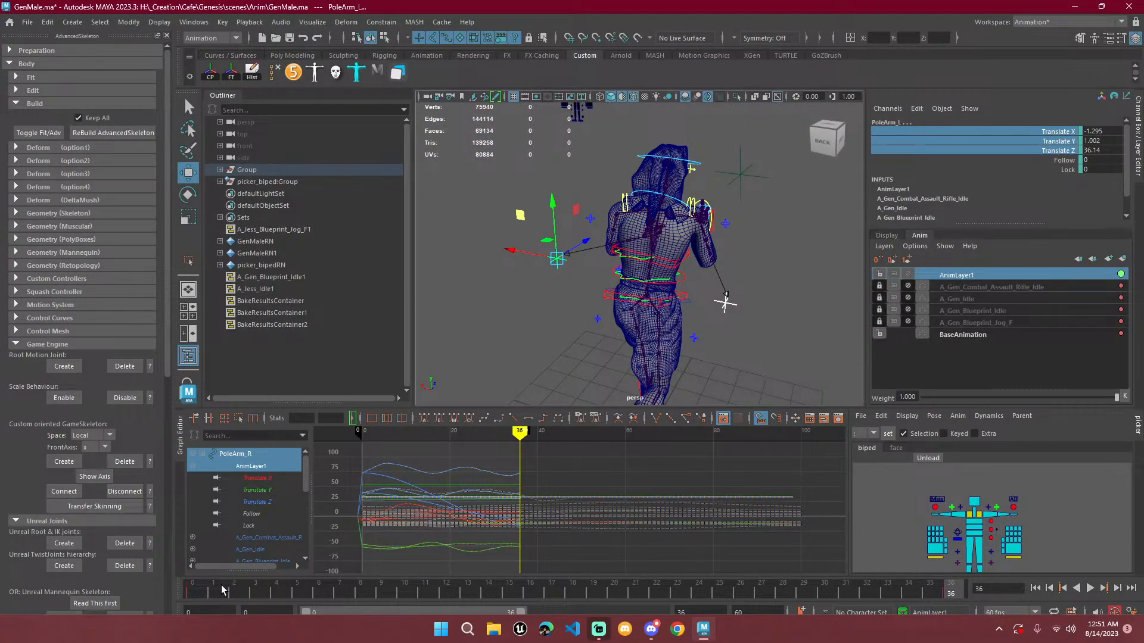
left_click(194, 591)
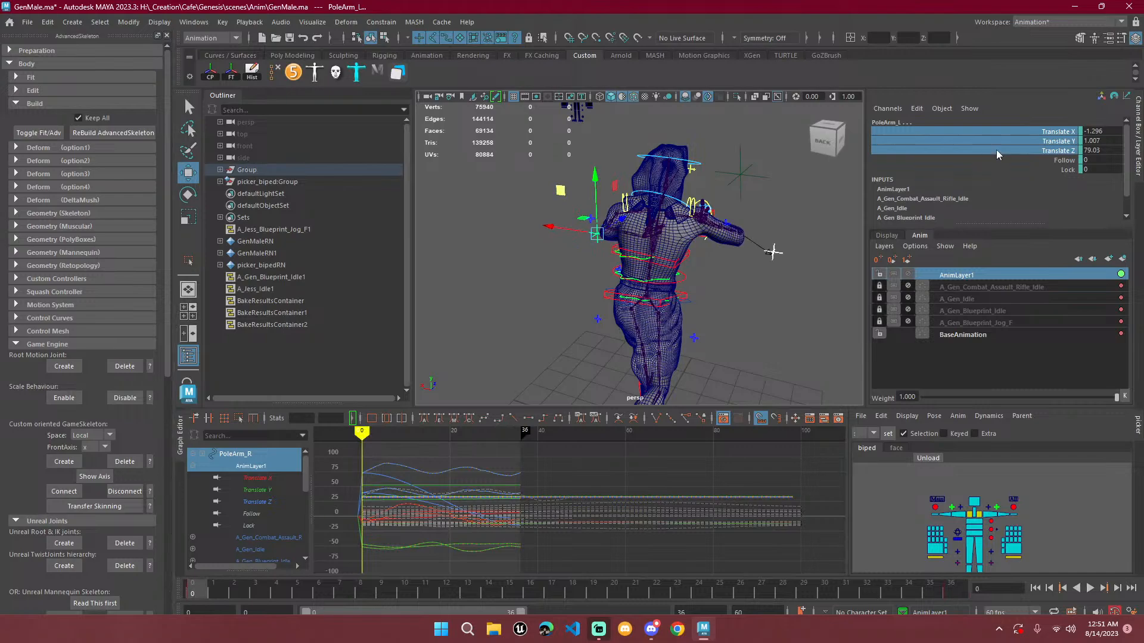
key("alt+v")
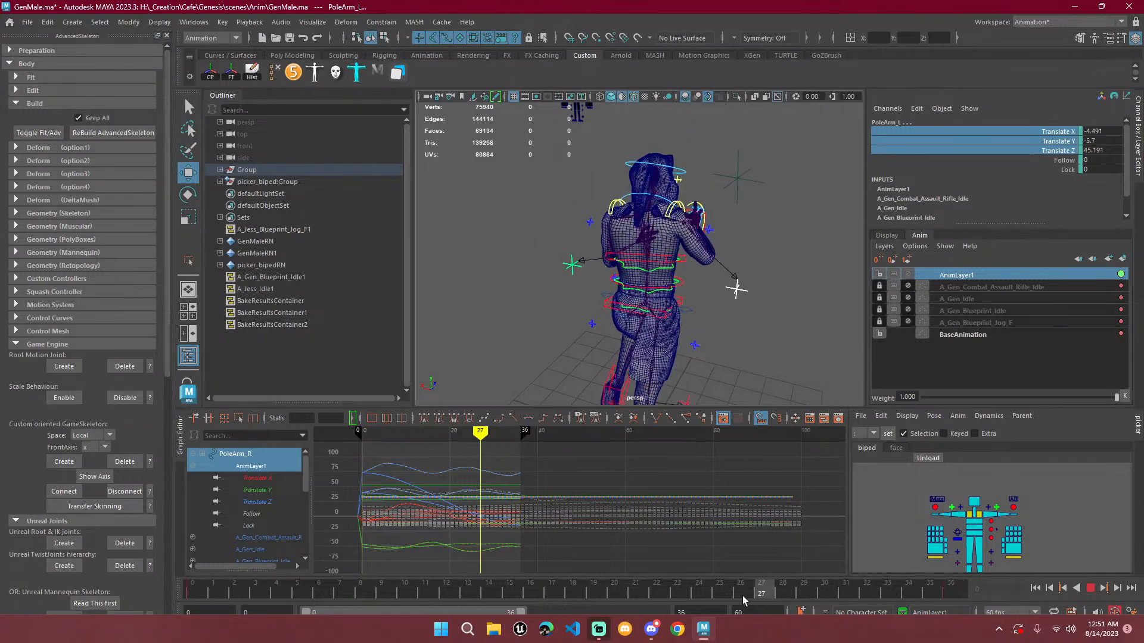
key("alt+v")
Undo the latest repositioning of the arm pole controls at frame 36.
key("ctrl+z")
key("ctrl+z")
key("ctrl+z")
key("ctrl+z")
key("ctrl+z")
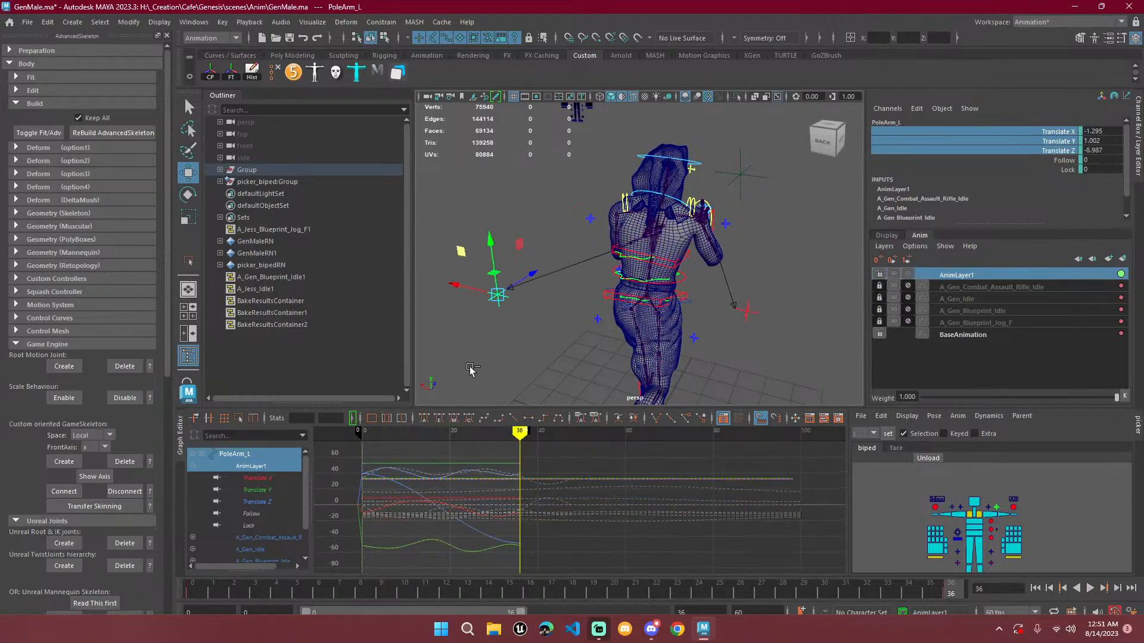
key("ctrl+z")
key("ctrl+z")
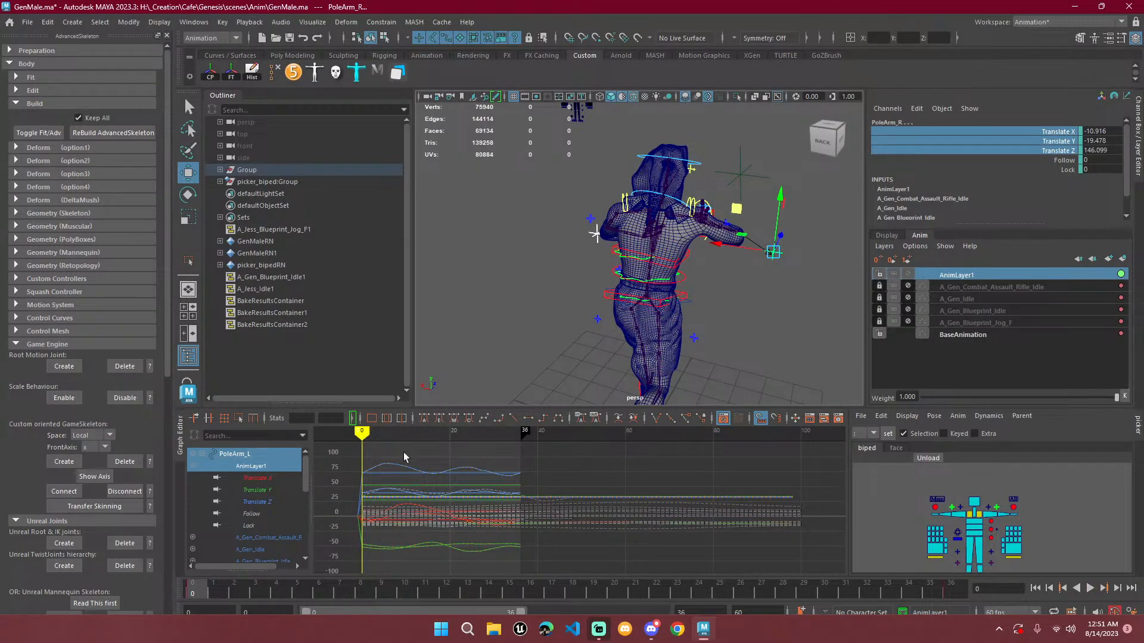
Move both arm pole controls behind the body at frame 0, with Translate Z at about 43.4, and select the left one.
left_click_drag(734, 255, 715, 366, "alt")
left_click_drag(808, 390, 601, 288)
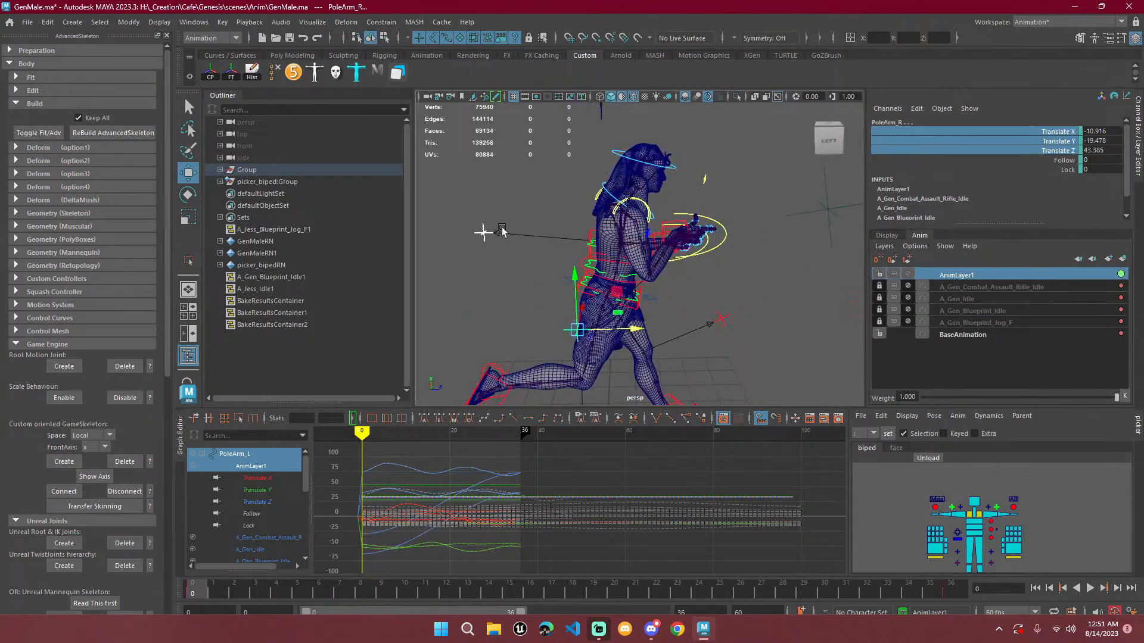
left_click(488, 226)
left_click(480, 233)
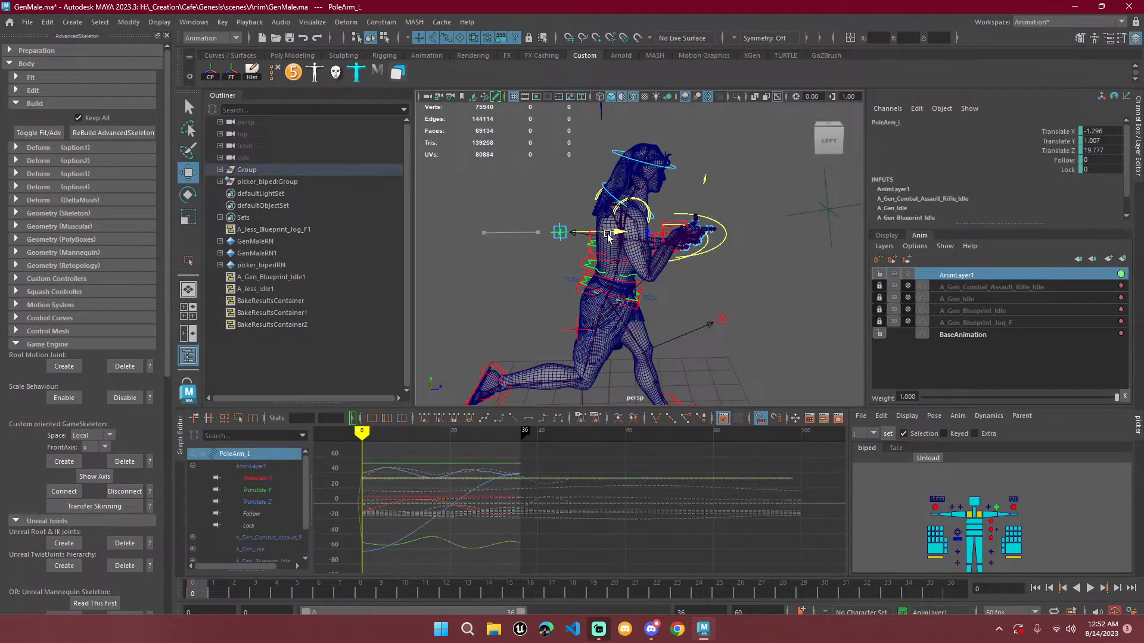
Reposition the right arm pole control to about X -6.8, Y -5.4, Z 36.2 and the left one to X -4.4, Z 28.8.
left_click_drag(553, 253, 757, 336, "alt")
left_click(750, 242)
left_click_drag(771, 291, 574, 253, "alt")
left_click_drag(604, 311, 683, 305)
left_click(557, 274)
left_click_drag(557, 275, 498, 242, "alt")
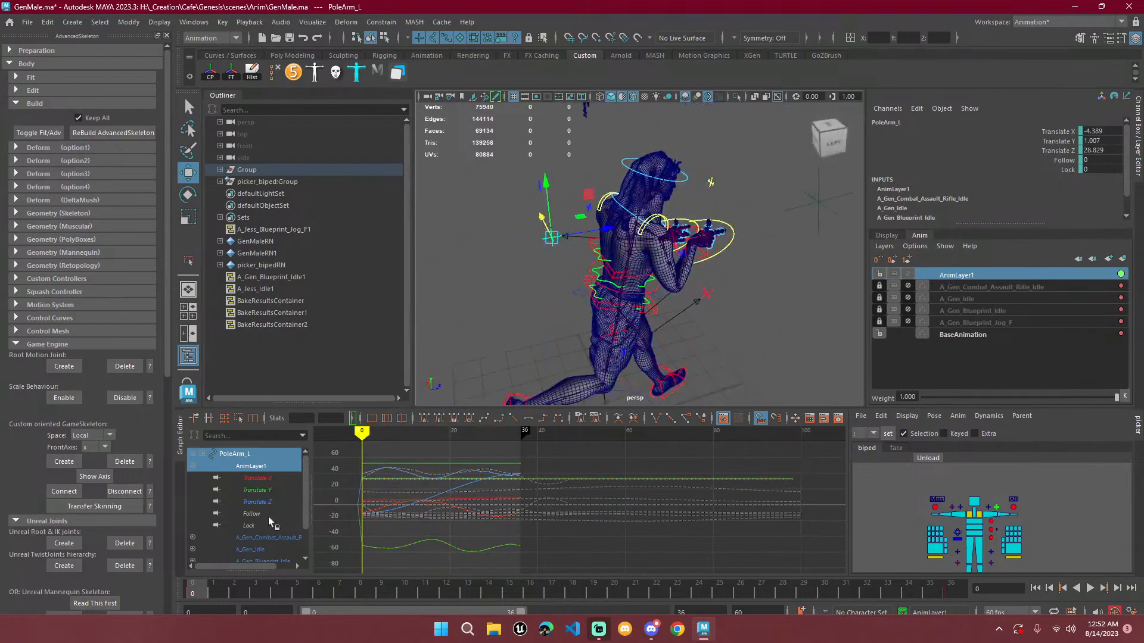
Copy the left arm pole control's frame 0 keys, paste them at frame 36 on both pole controls and play back the animation.
right_click(202, 580)
left_click(269, 376)
left_click(951, 591)
right_click(964, 596)
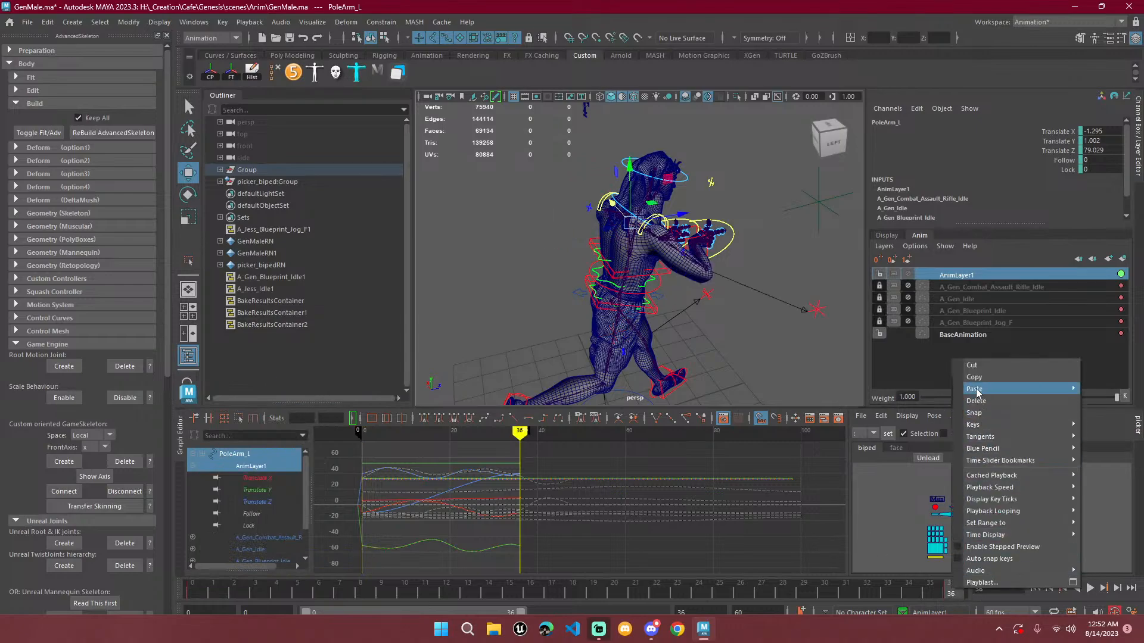
left_click(931, 388)
left_click(826, 322)
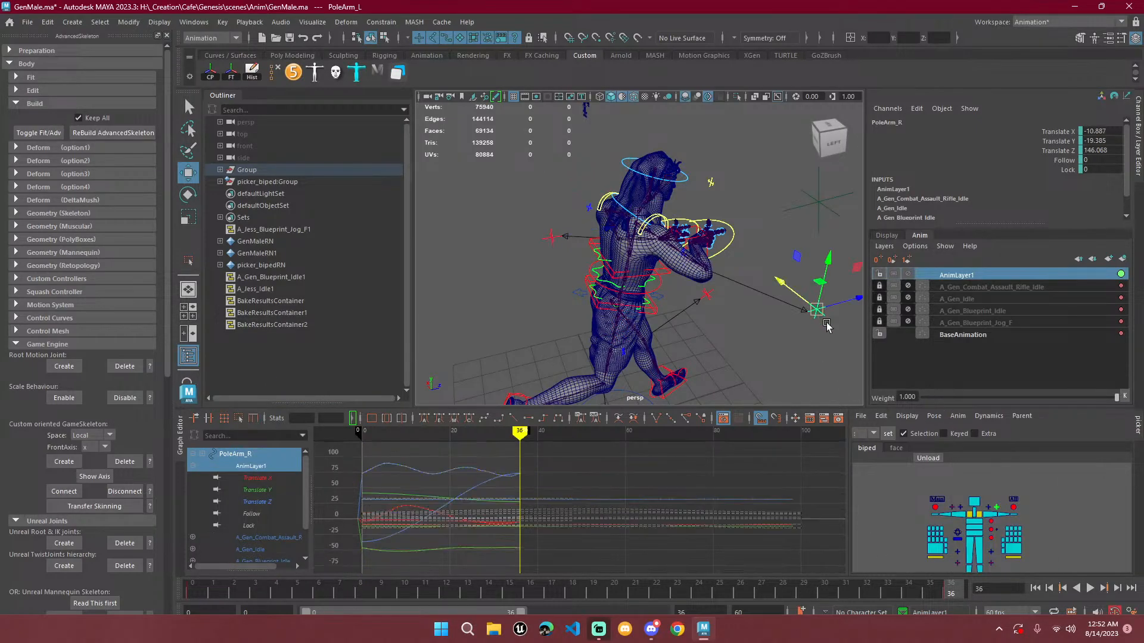
right_click(947, 593)
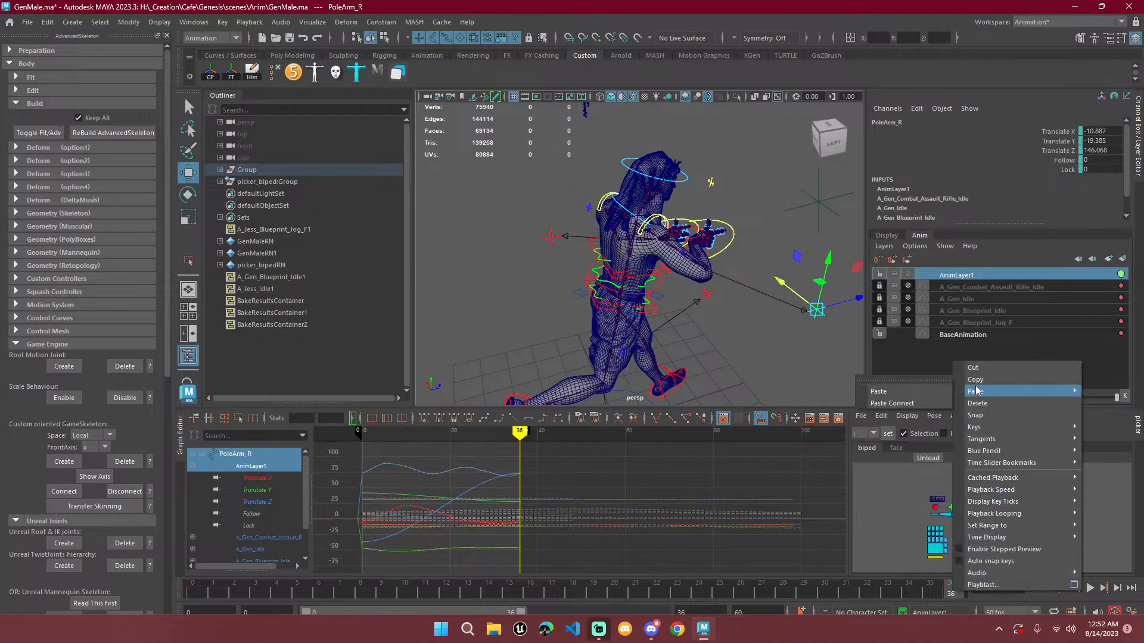
left_click(919, 391)
left_click_drag(654, 327, 571, 336, "alt")
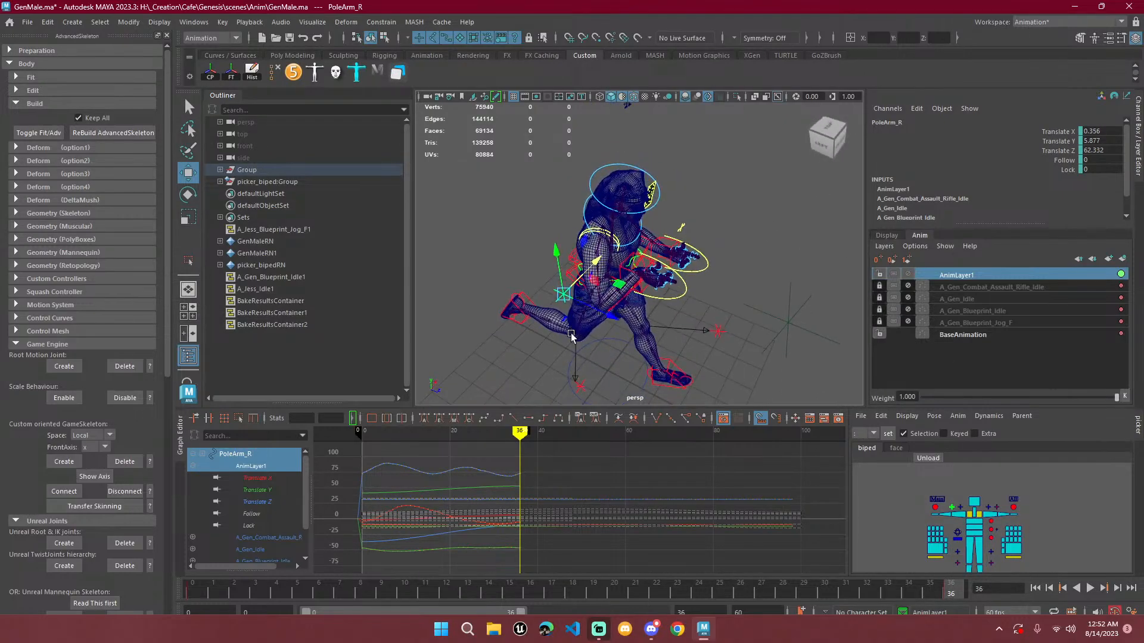
key("alt+v")
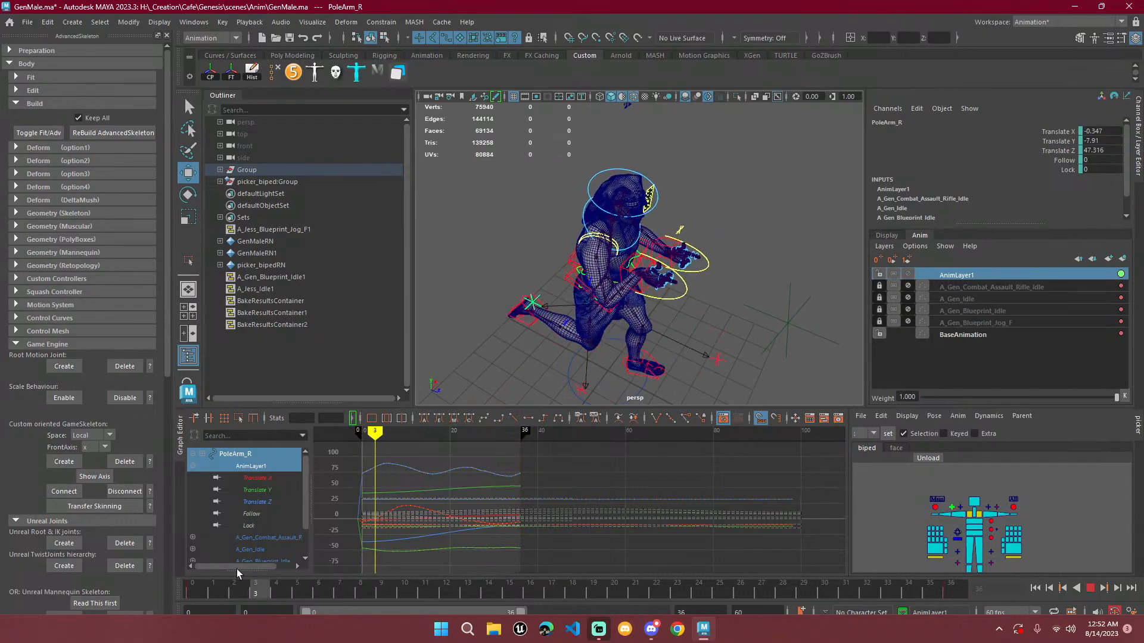
key("alt+v")
Copy the right arm pole control's keys from frame 0, paste them at frame 36 and play back the animation.
right_click(192, 588)
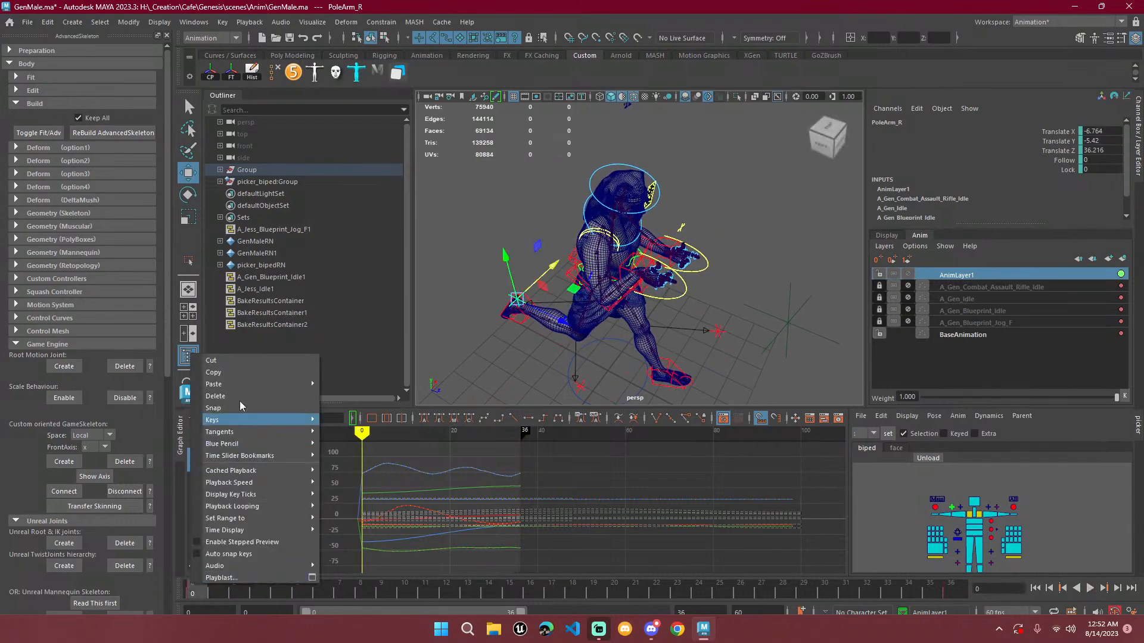
left_click(255, 376)
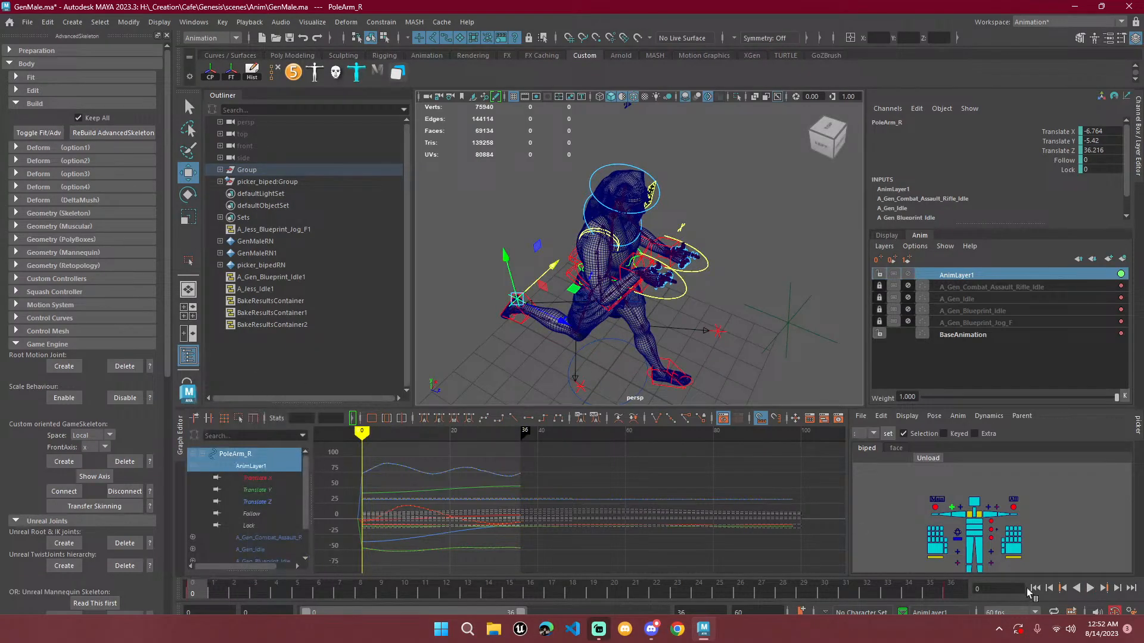
left_click(952, 589)
right_click(953, 588)
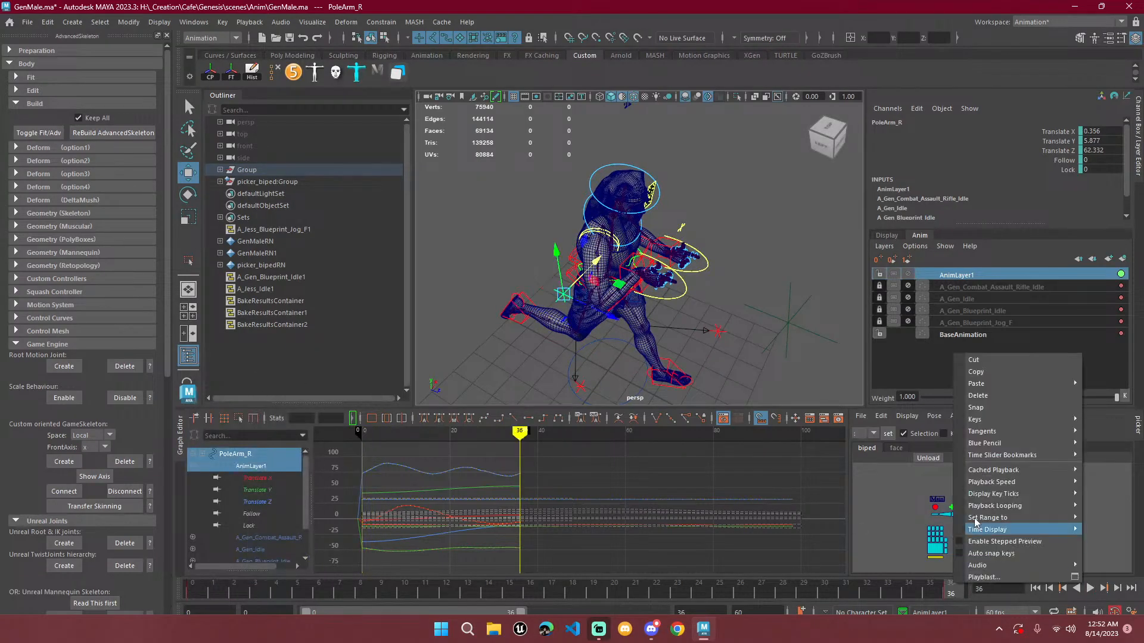
mouse_move(992, 385)
left_click(932, 385)
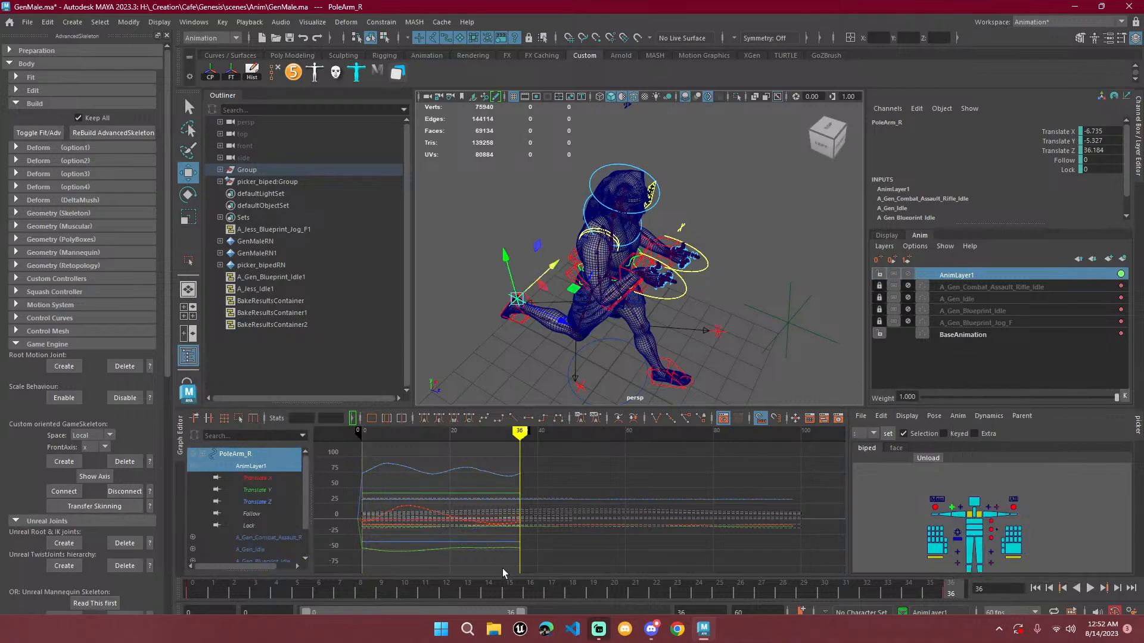
key("alt+v")
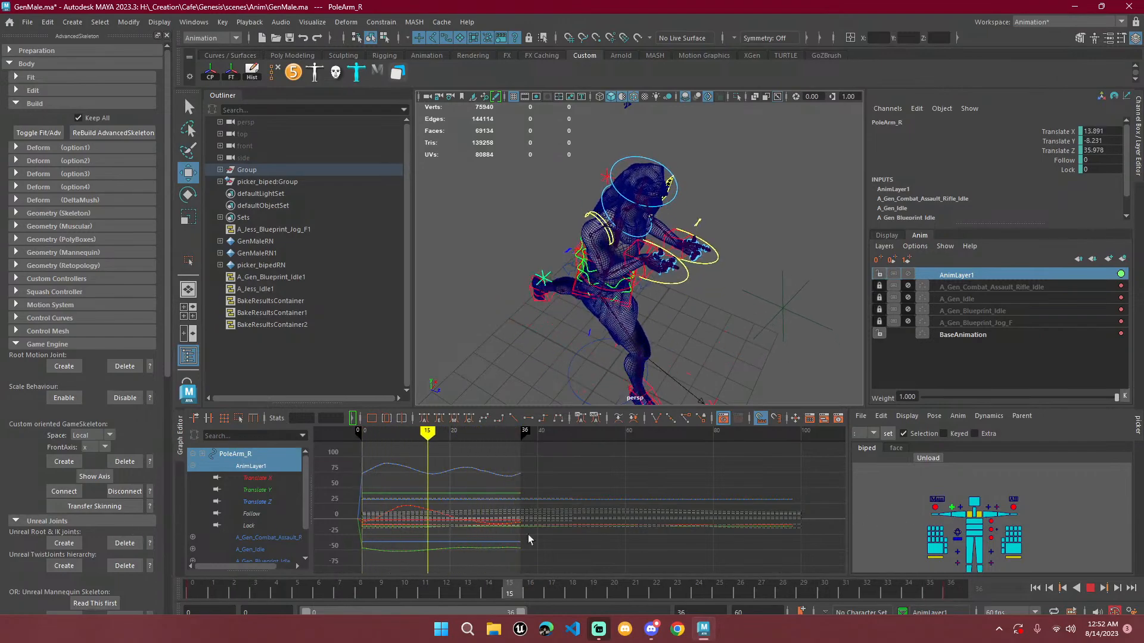
key("alt+v")
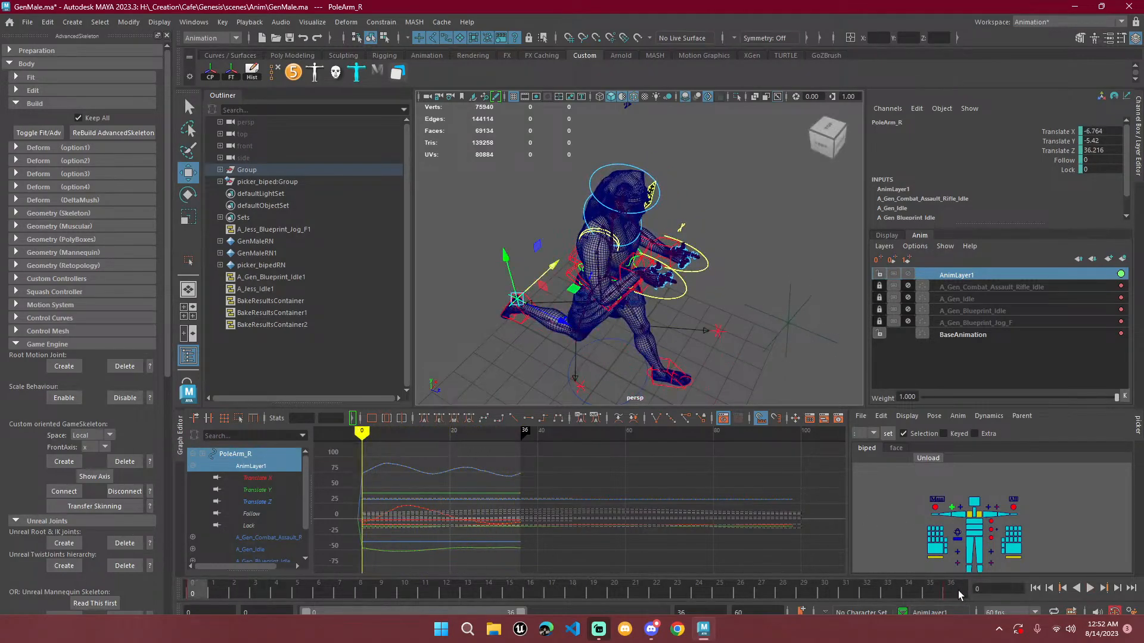
Delete the right arm pole control's keys in the last few frames up to frame 36 and play back the animation.
left_click(960, 594)
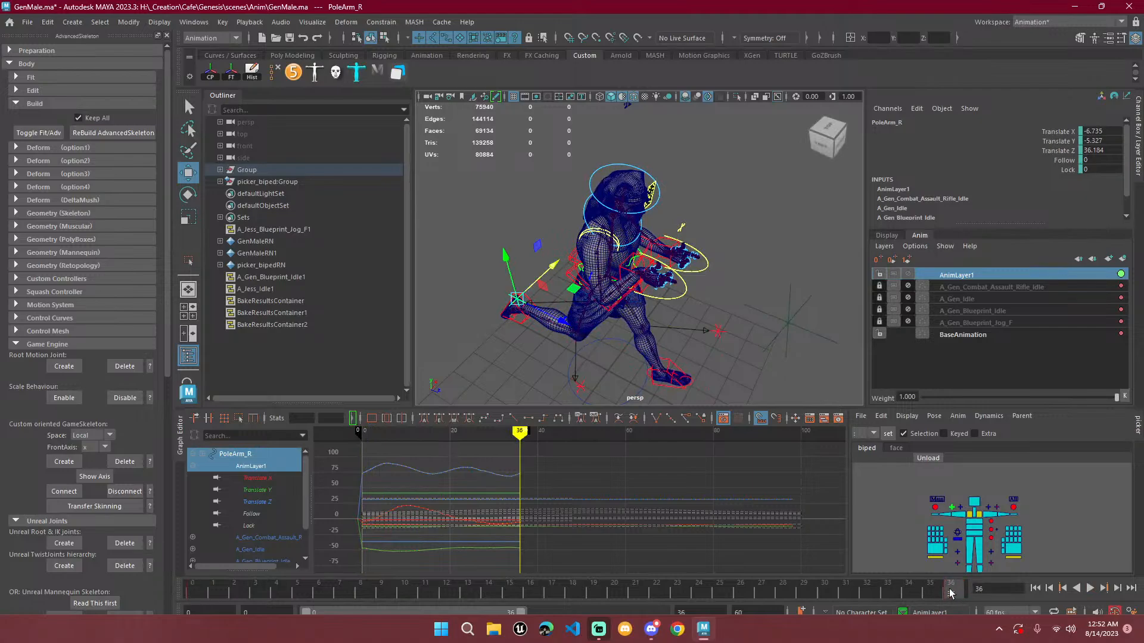
mouse_move(950, 593)
left_mouse_down()
mouse_move(929, 596)
mouse_move(959, 593)
left_mouse_up()
right_click(954, 593)
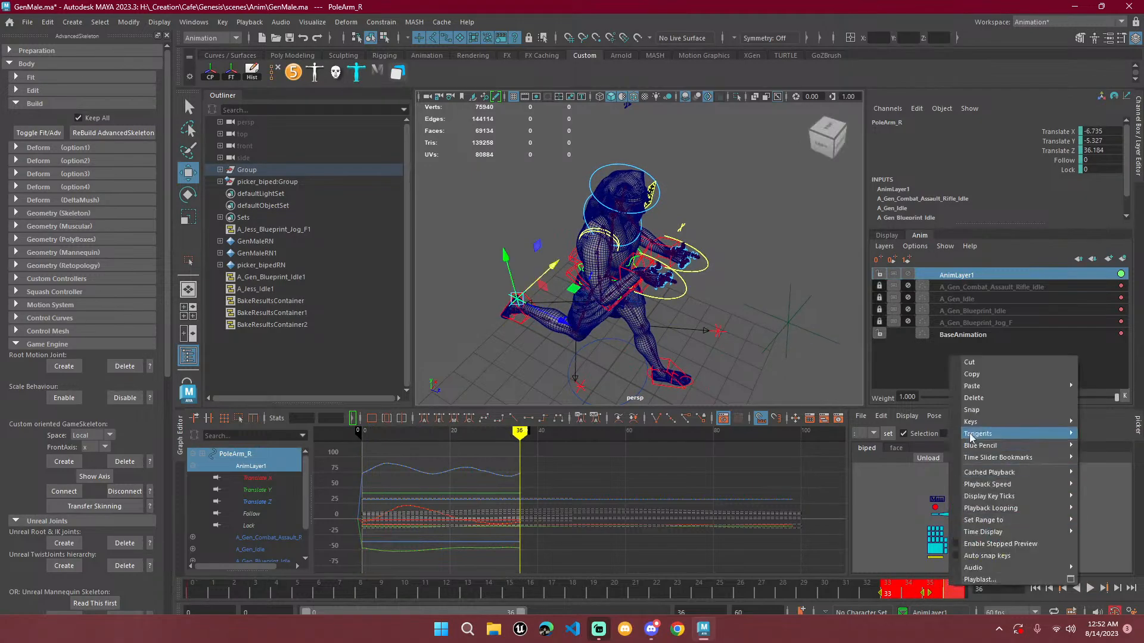
left_click(975, 400)
key("alt+v")
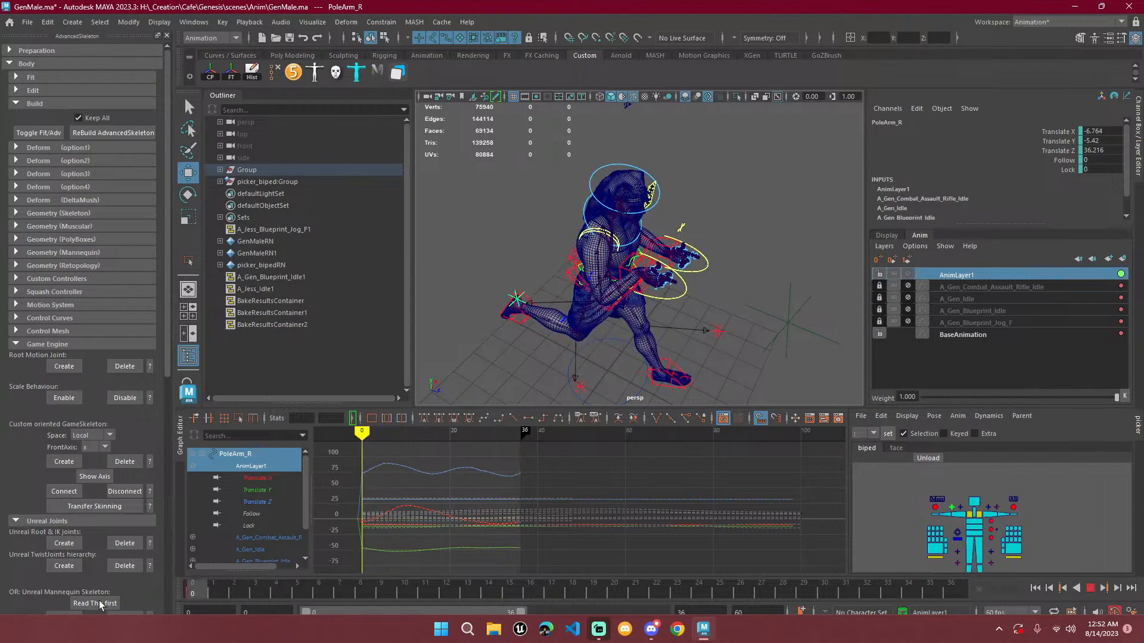
Copy the right arm pole control's frame 0 keys again and paste them at frame 36.
left_click(194, 591)
right_click(194, 591)
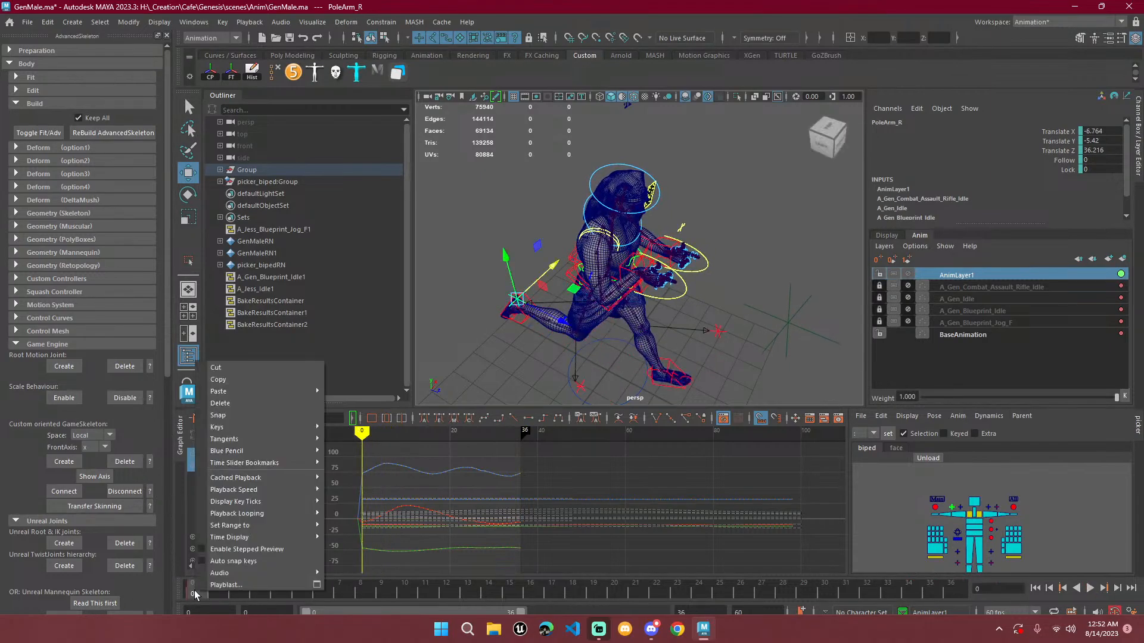
left_click(262, 380)
left_click_drag(329, 591, 952, 585)
right_click(952, 583)
mouse_move(986, 384)
left_click(946, 383)
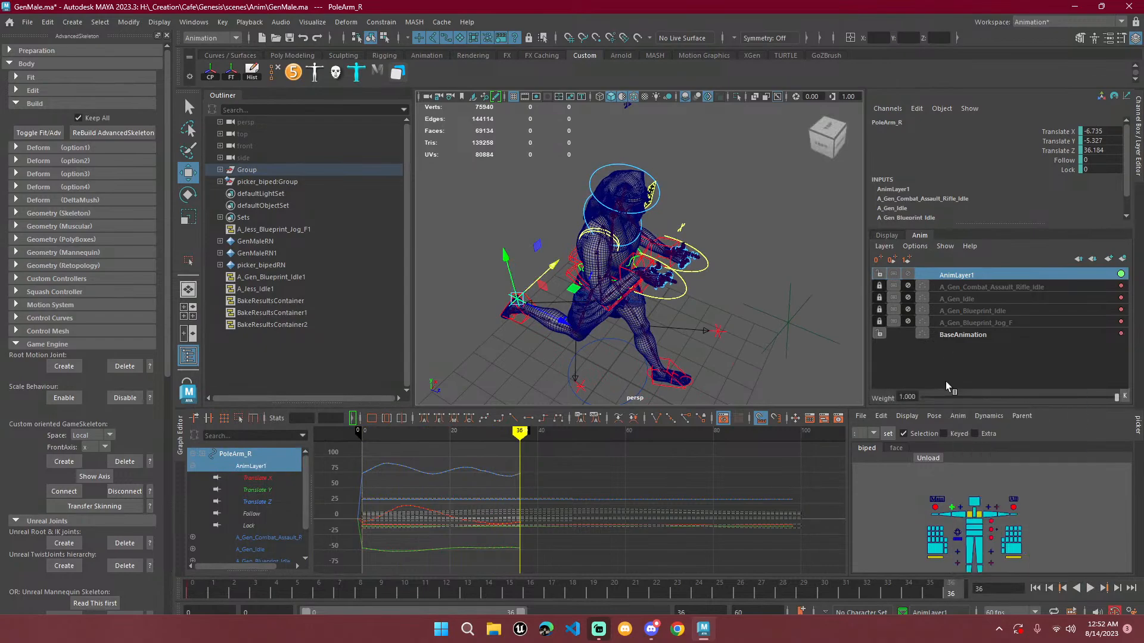
Play back and scrub the jog from the side to check how the right arm pole control moves.
key("alt+v")
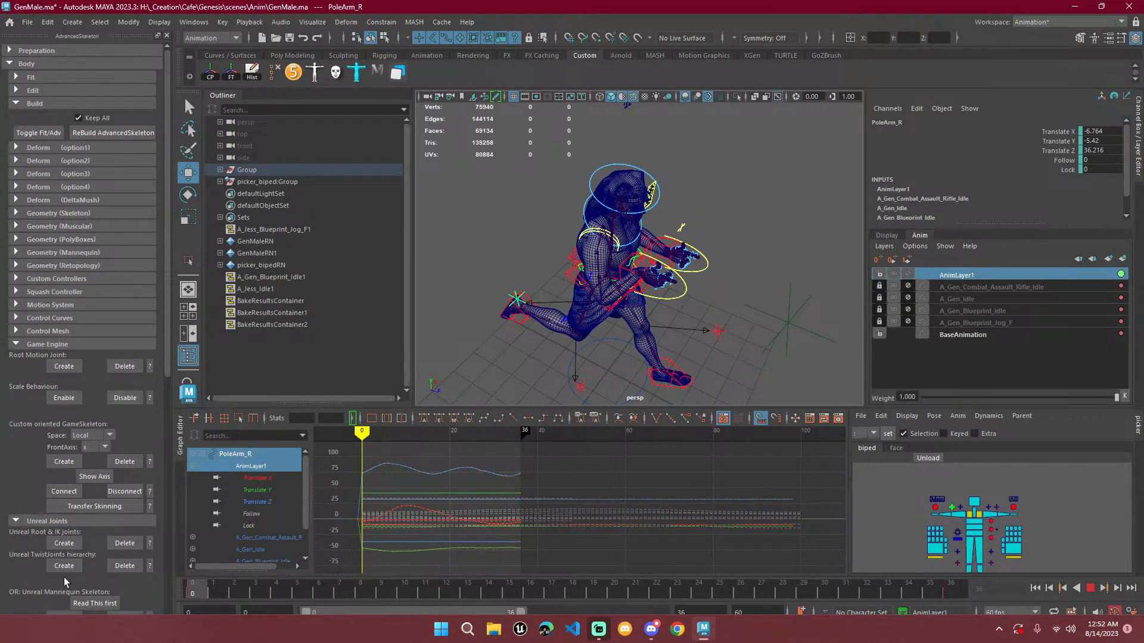
key("alt+v")
left_click_drag(337, 328, 554, 270)
left_click(535, 267)
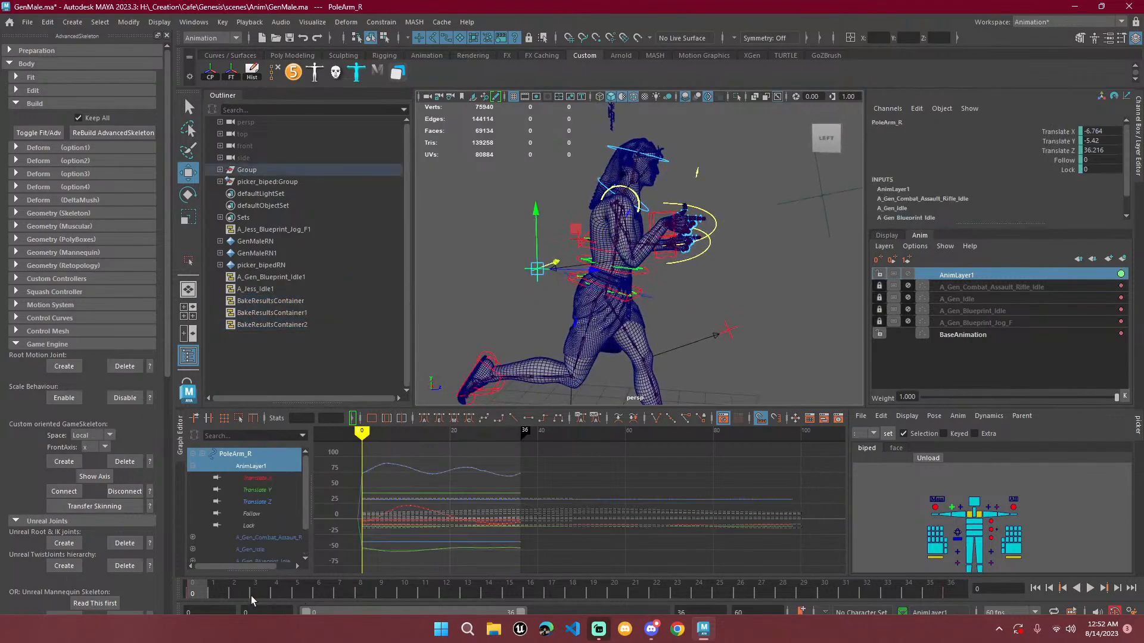
key("alt+v")
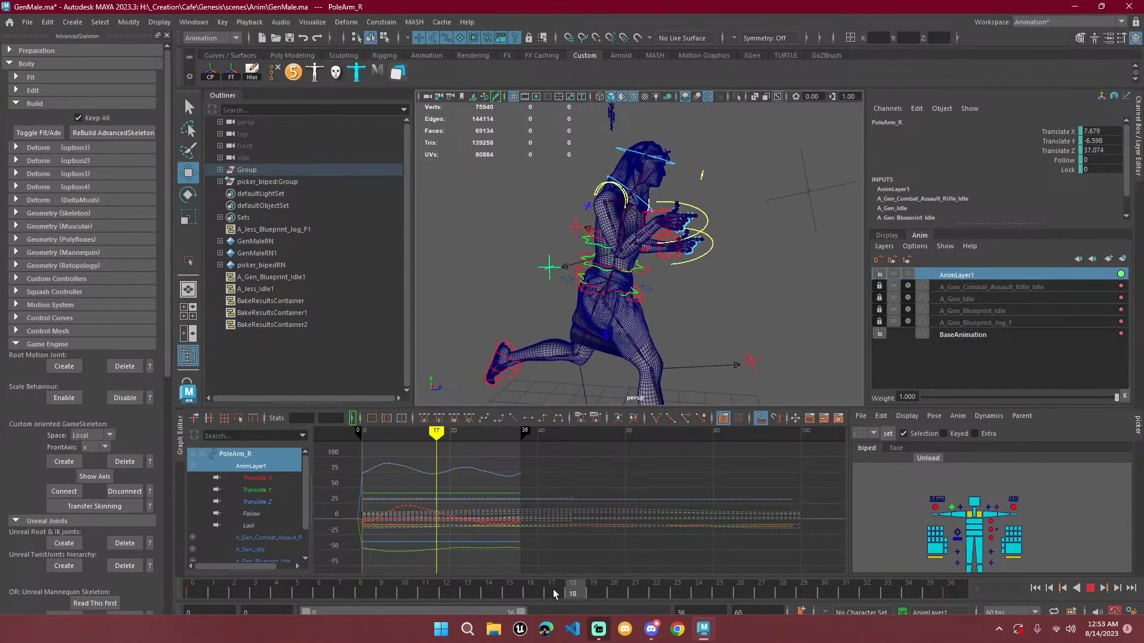
left_click_drag(553, 594, 161, 603)
Delete all keys of both arm pole controls from frame 0 to 36 on the BaseAnimation layer.
middle_click_drag(498, 467, 645, 489, "alt")
left_click(986, 336)
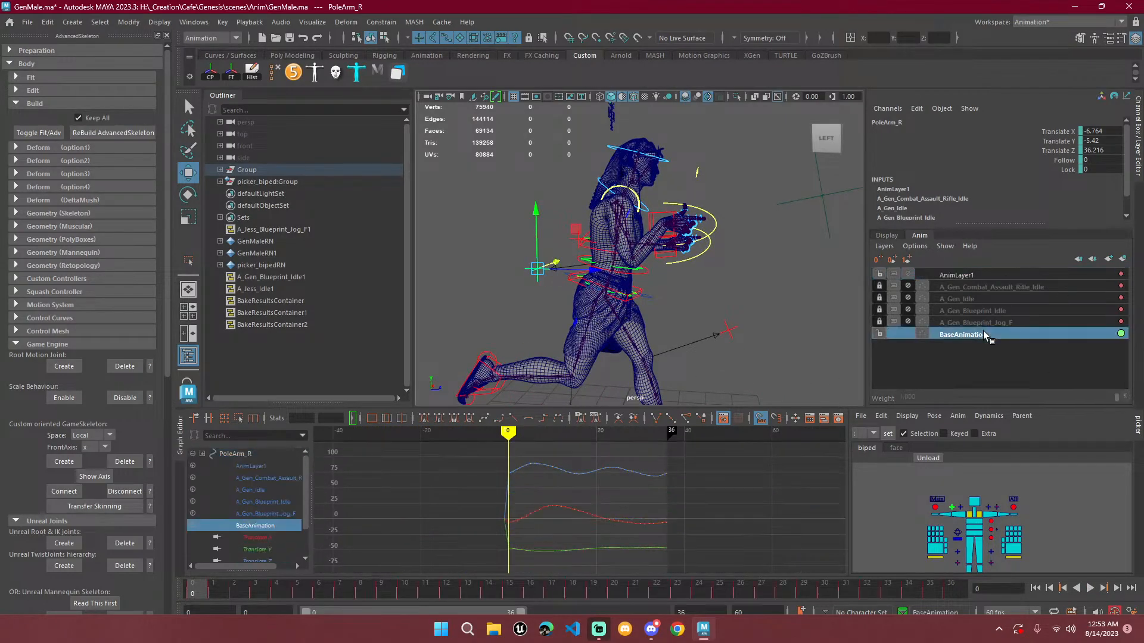
scroll(554, 477, "down", 3)
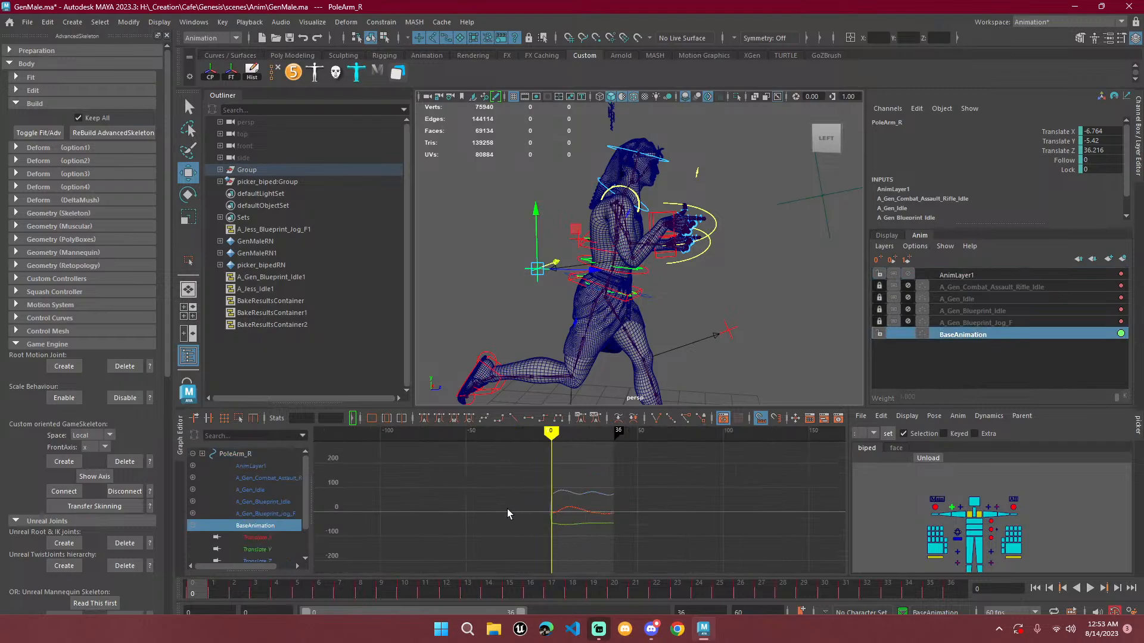
left_click_drag(523, 285, 550, 269, "alt")
left_click(557, 243, "shift")
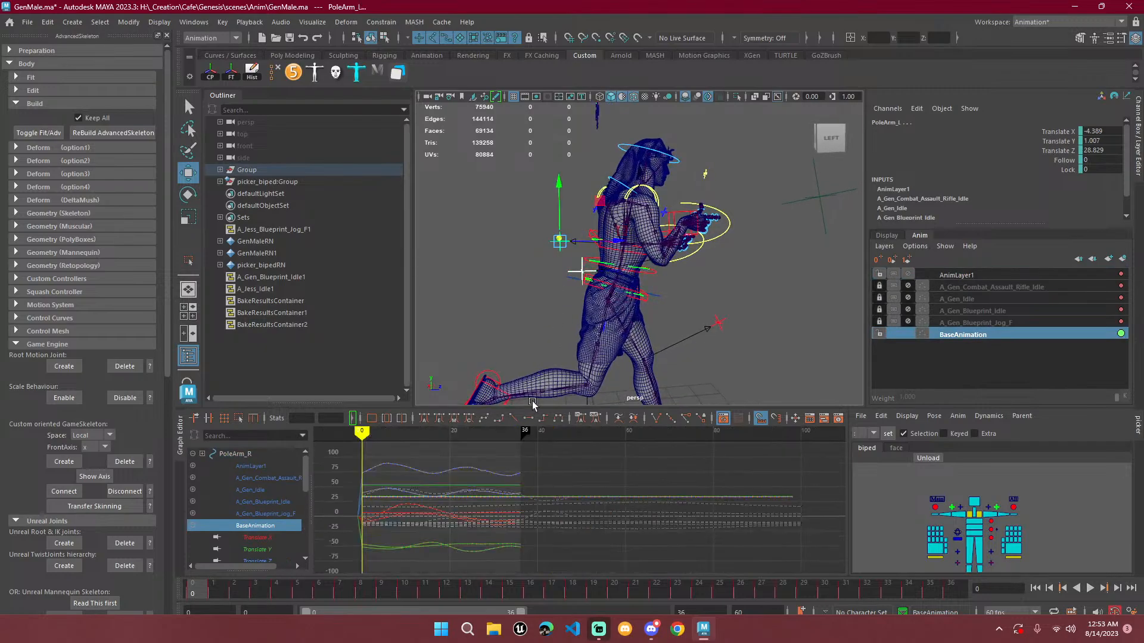
left_click_drag(227, 596, 960, 593, "shift")
right_click(960, 593)
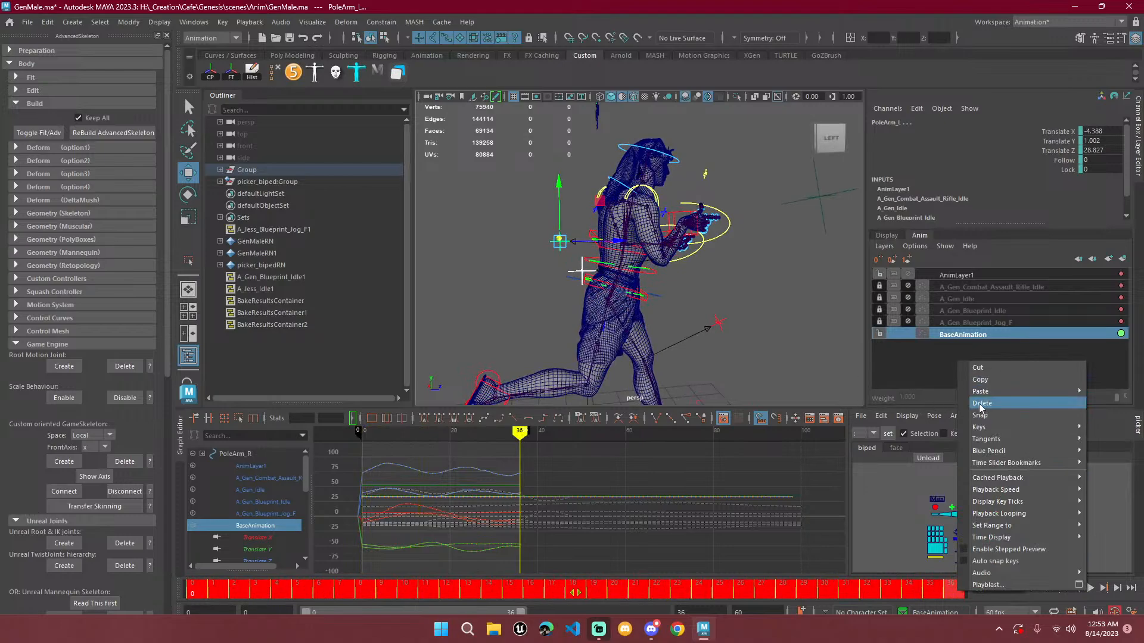
left_click(981, 404)
Play back AnimLayer1, delete both arm pole controls' keys at frame 36 on that layer and return to frame 0.
scroll(654, 379, "down", 6)
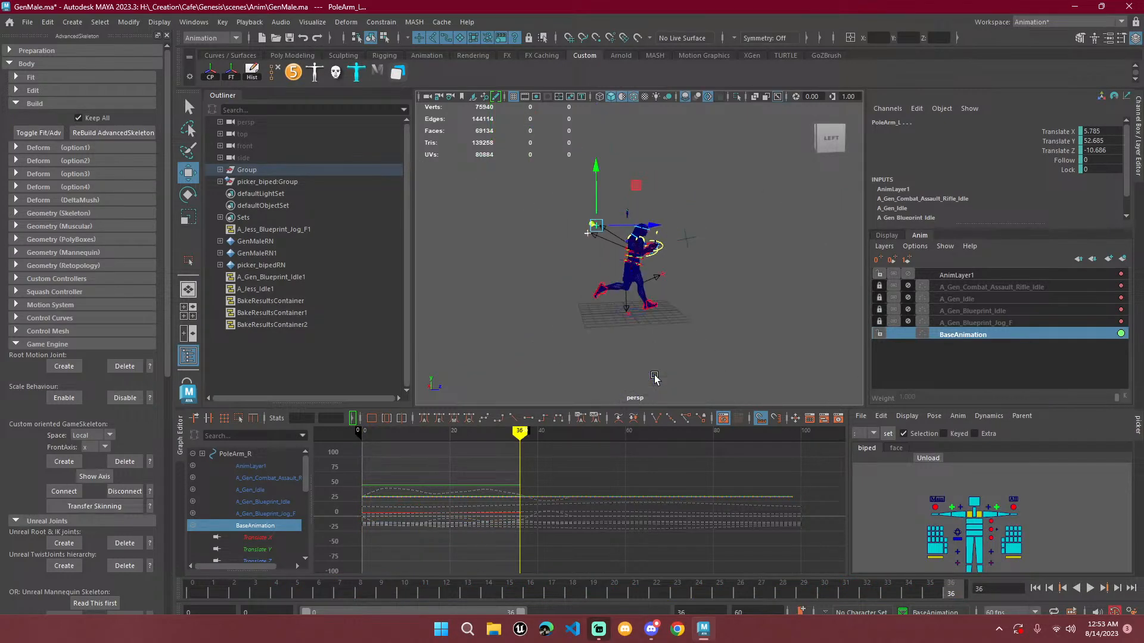
scroll(654, 387, "up", 3)
left_click(962, 276)
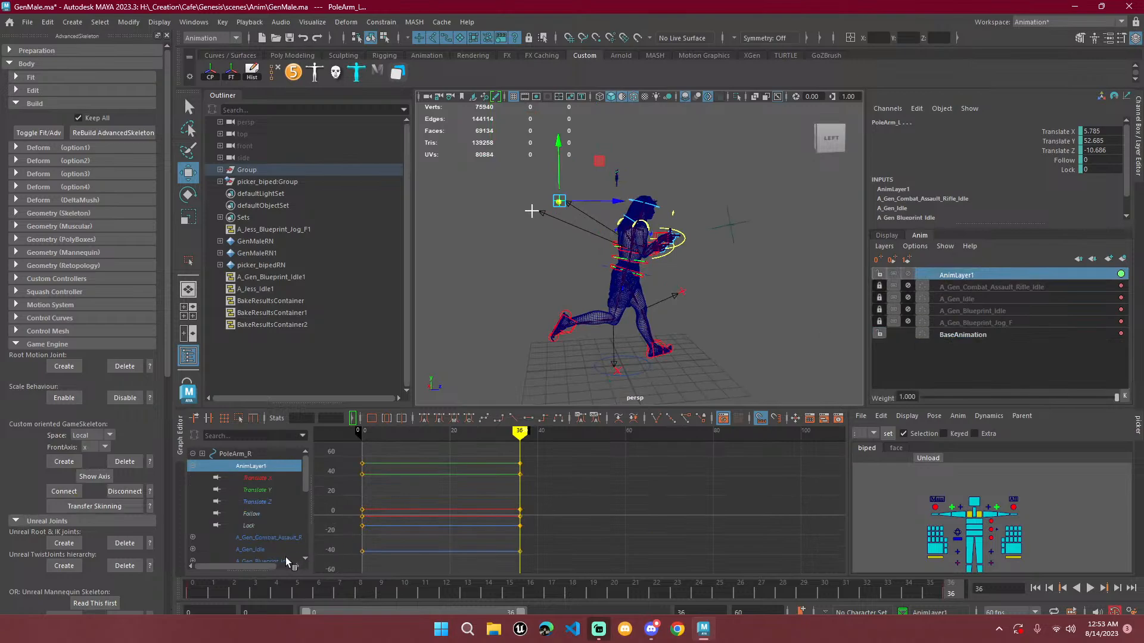
key("alt+v")
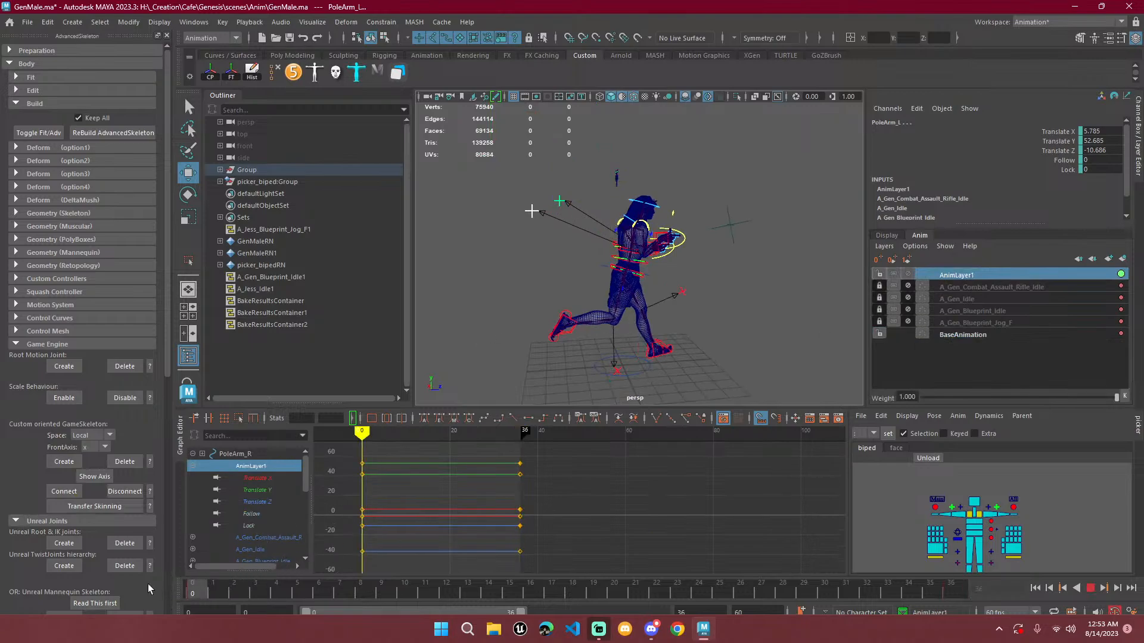
left_click(190, 584)
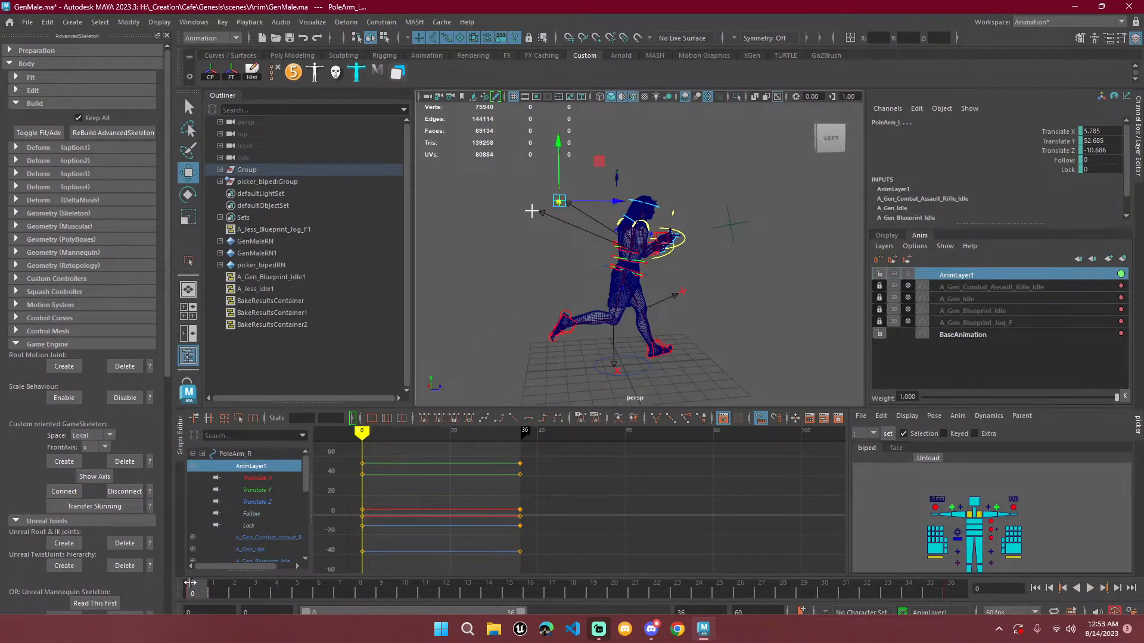
right_click(948, 577)
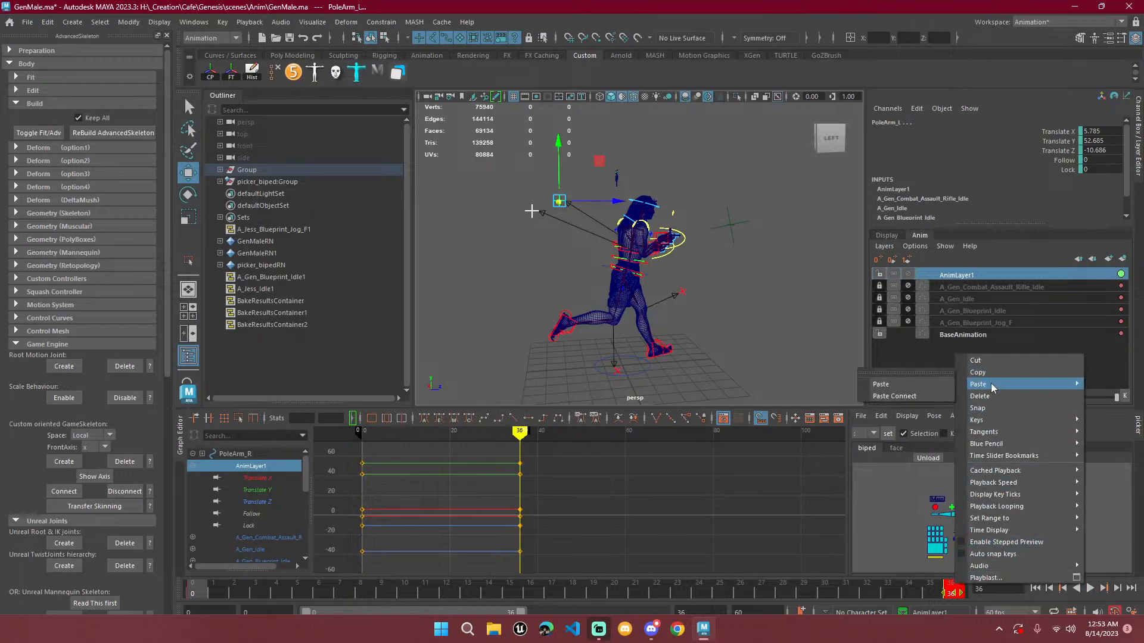
left_click(968, 397)
left_click(186, 593)
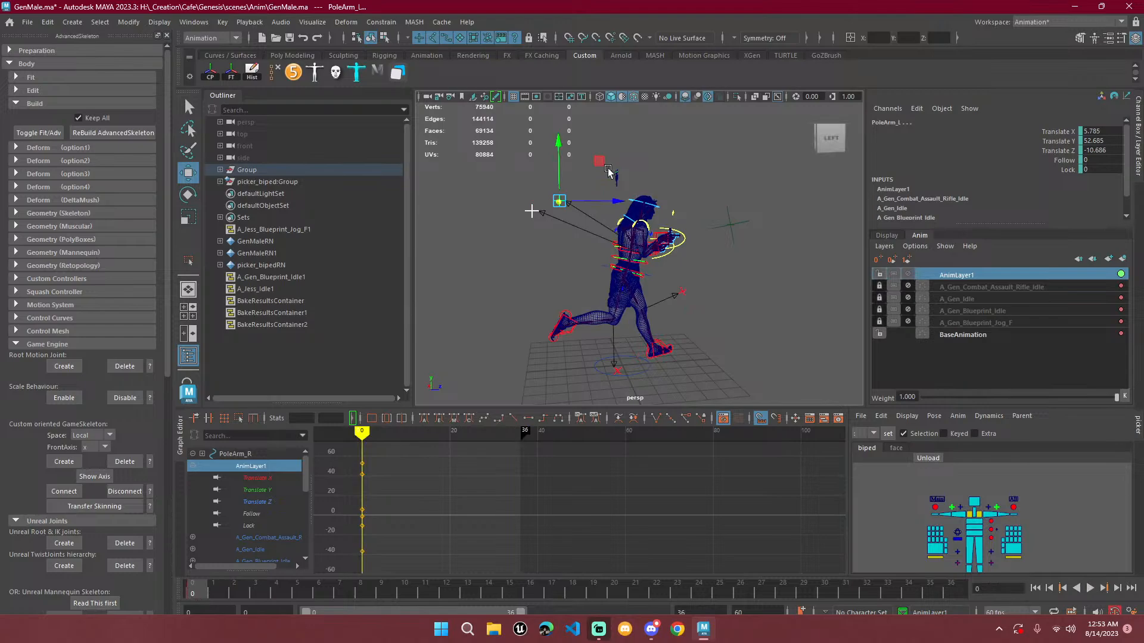
Lower both arm pole controls toward the elbows at frame 0 and move the right one to about X -0.7, Y 6.9.
left_click_drag(602, 163, 649, 202)
left_click_drag(539, 288, 700, 316, "alt")
left_click(696, 275)
scroll(718, 307, "up", 5)
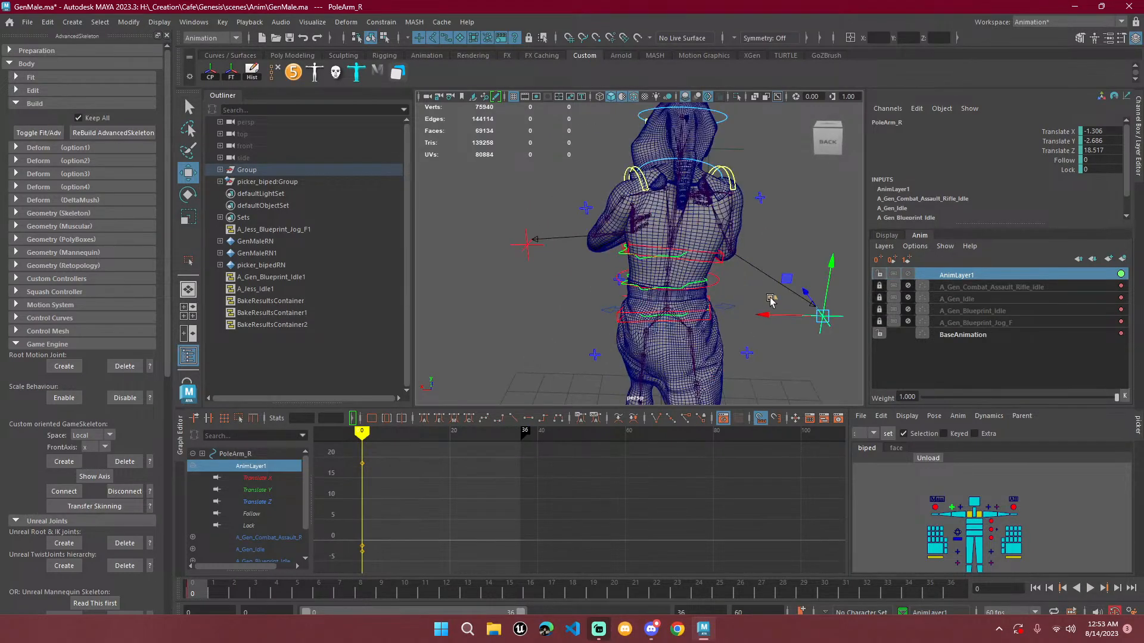
left_click_drag(787, 277, 549, 297)
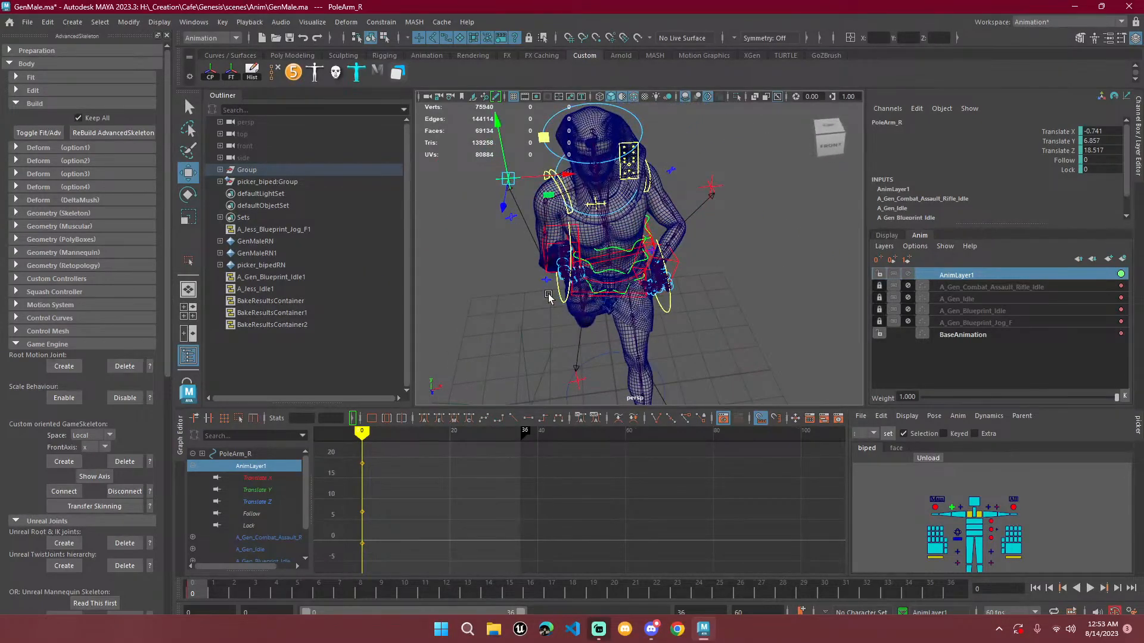
left_click_drag(507, 199, 561, 227)
Move the left arm pole control at frame 0 to about X -12.3, Y 8.5, Z 44.7.
left_click_drag(507, 280, 726, 265, "alt")
left_click(516, 250)
mouse_move(516, 250)
left_mouse_down("alt")
mouse_move(576, 322)
mouse_move(609, 310)
mouse_move(630, 248)
mouse_move(548, 259)
mouse_move(523, 233)
left_mouse_up("alt")
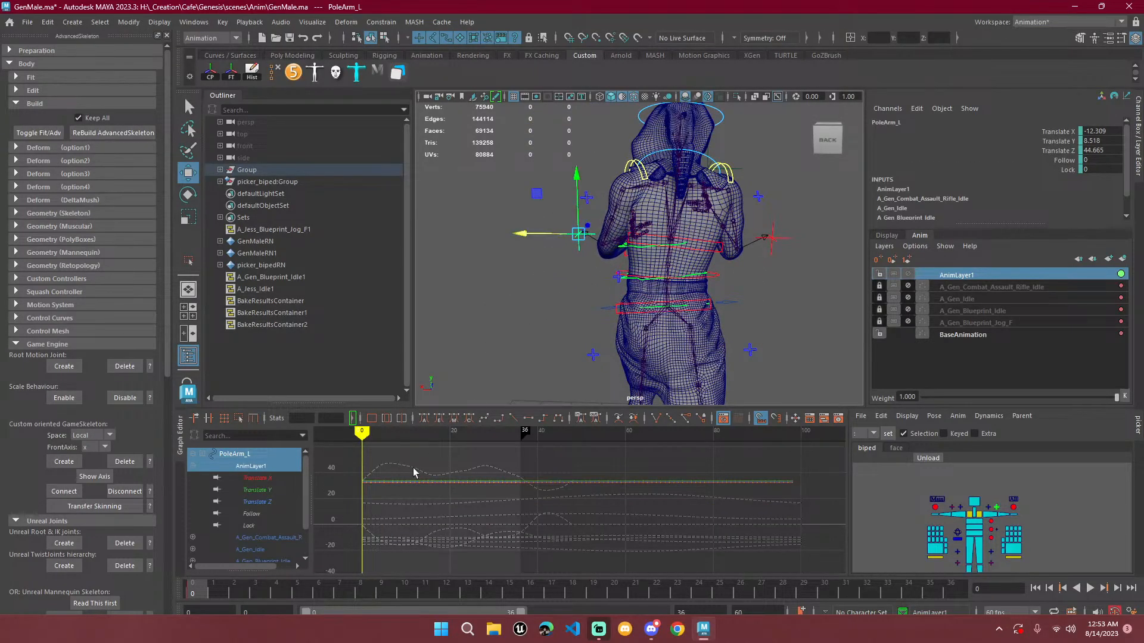
Copy the left arm pole control's frame 0 key and paste it at frame 36 on AnimLayer1.
left_click_drag(233, 598, 949, 590)
right_click(199, 594)
left_click(238, 378)
right_click(949, 590)
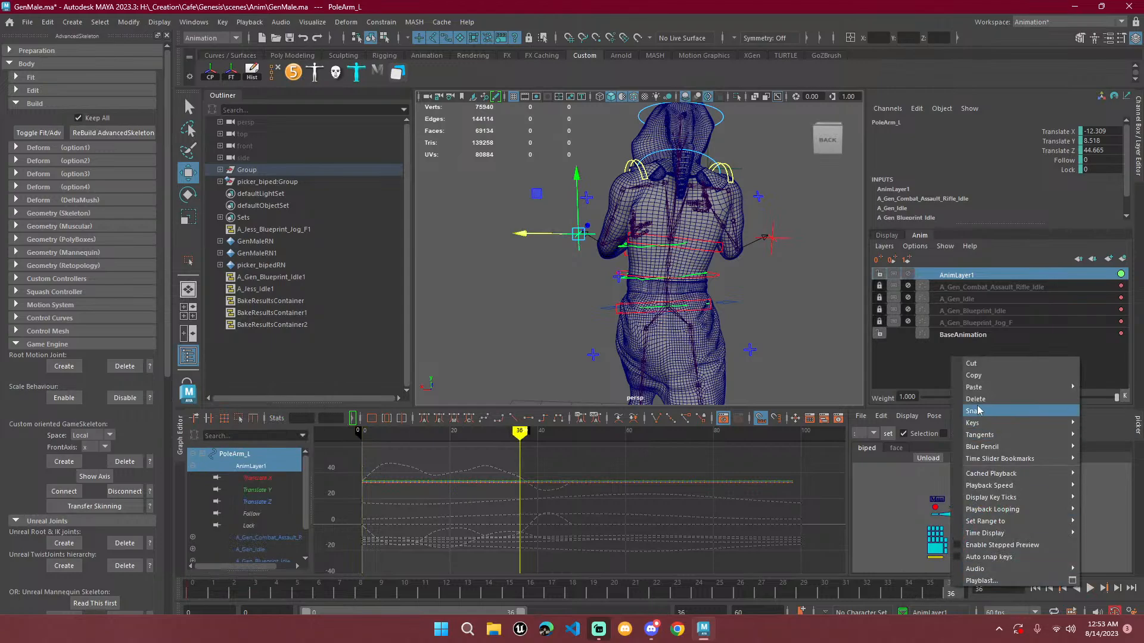
mouse_move(977, 388)
left_click(921, 386)
Move the left arm pole control to about X -6.6 at frame 18, and the right one to about X 2.6 there and X 1.2 at frame 6.
left_click(572, 592)
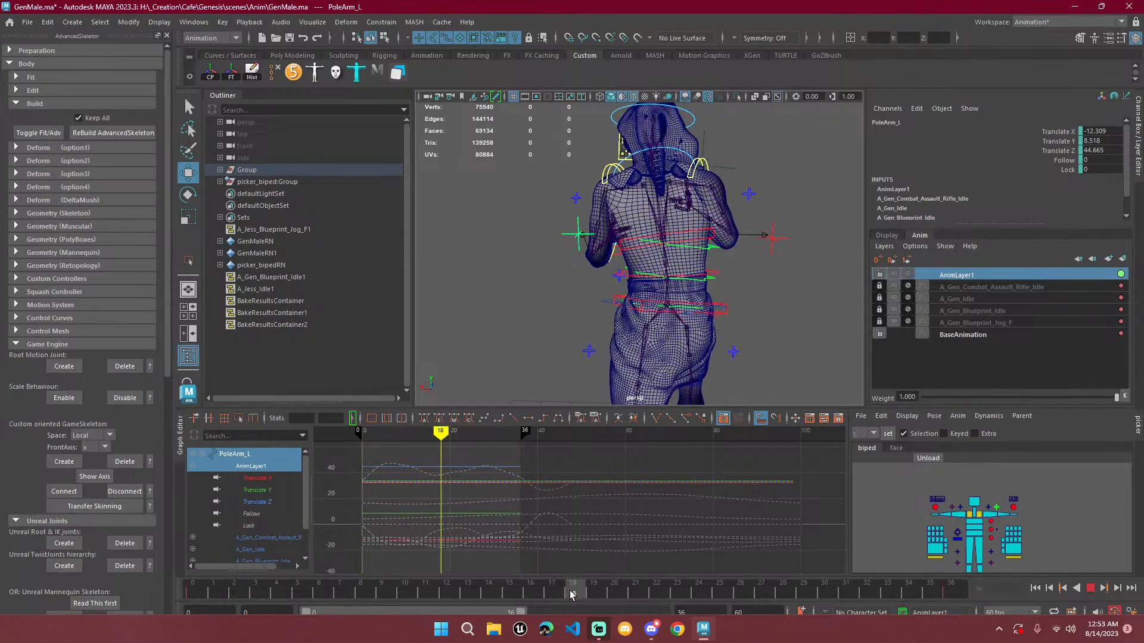
left_click_drag(530, 238, 515, 238)
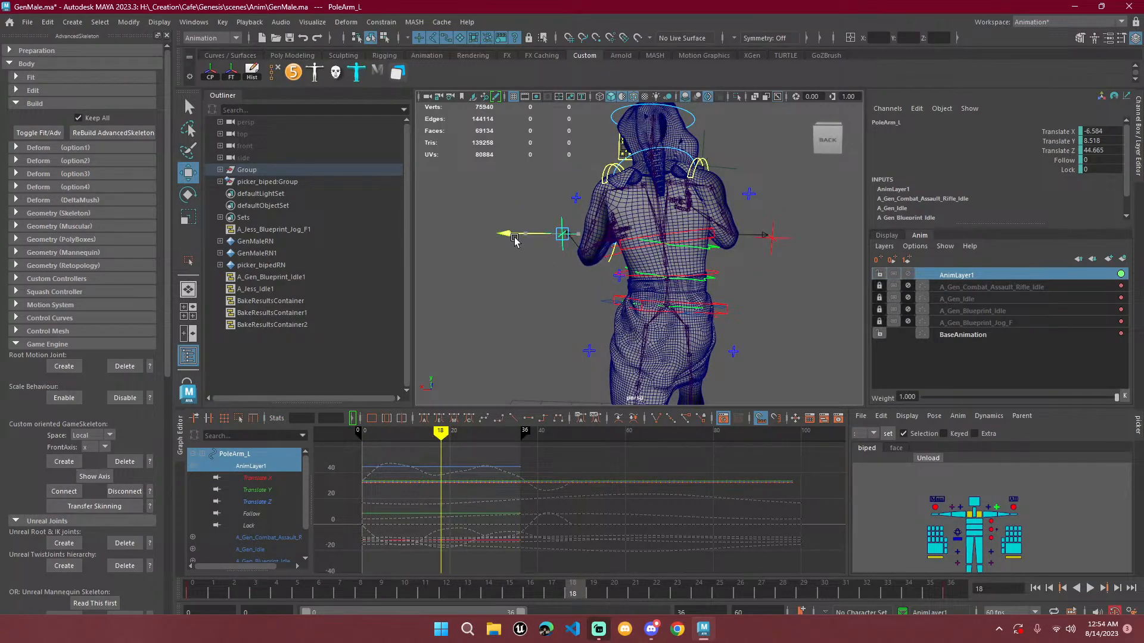
left_click(785, 240)
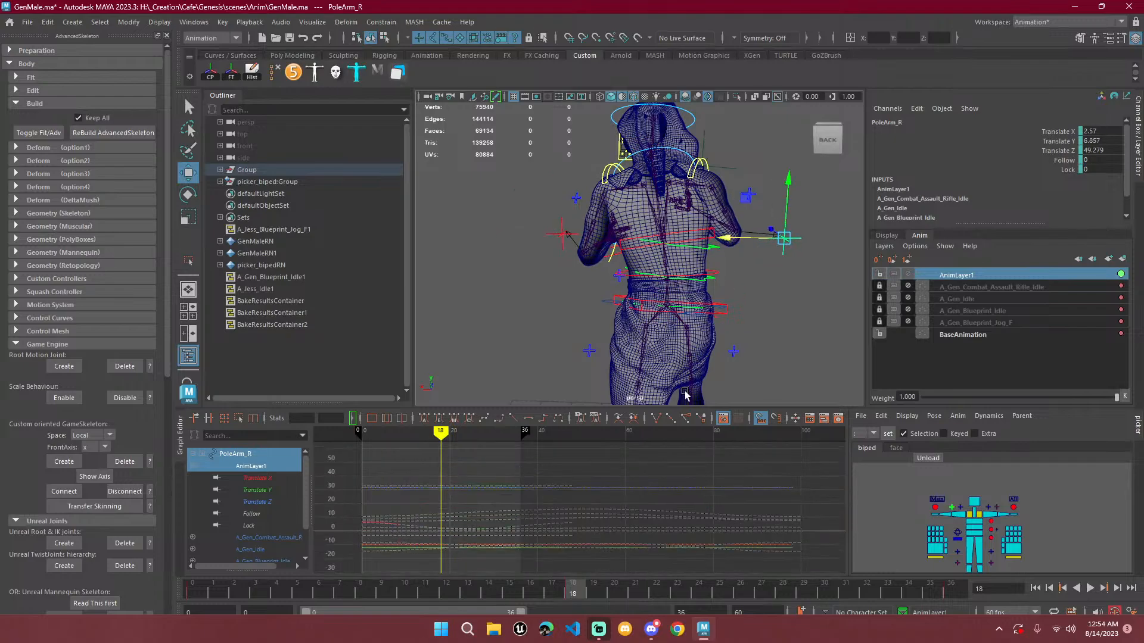
left_click(325, 592)
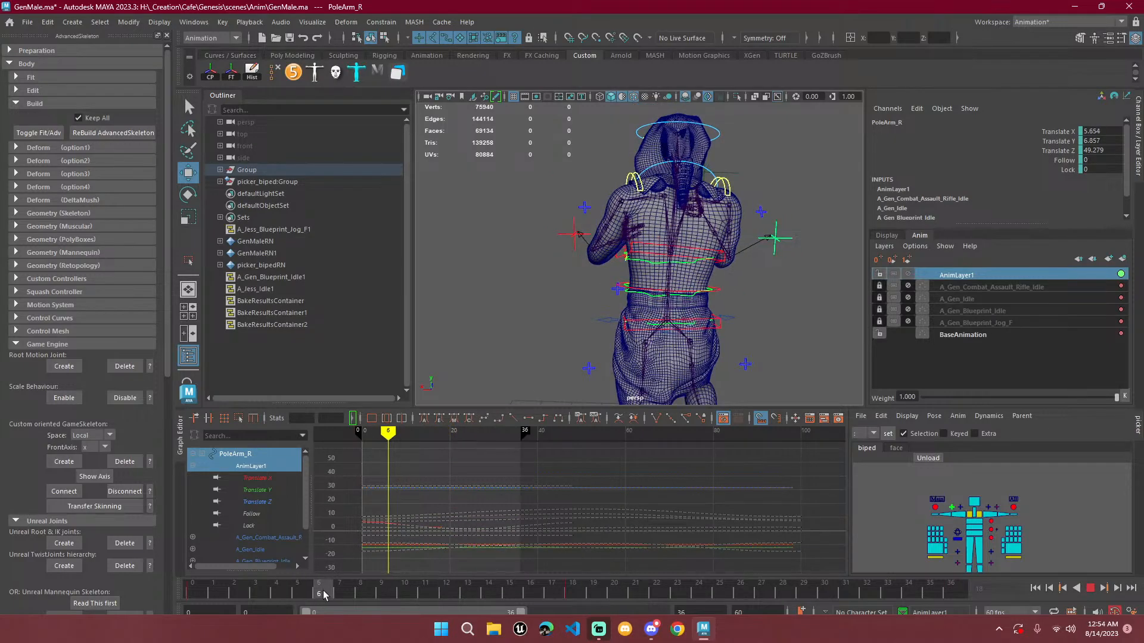
left_click_drag(678, 274, 514, 229, "alt")
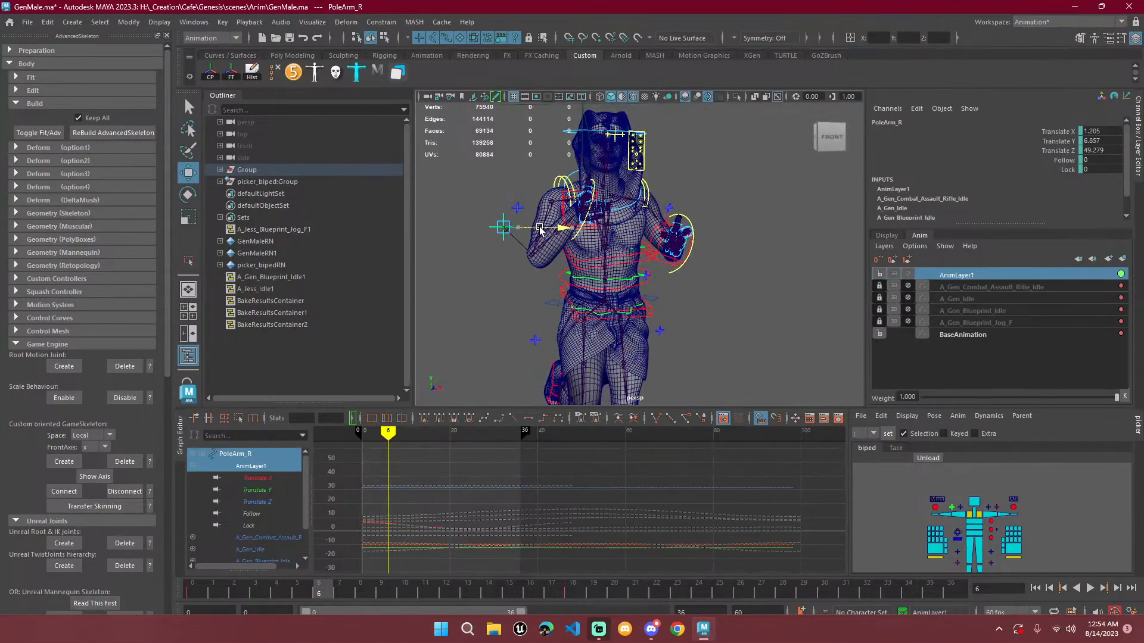
At frame 27, reposition the right arm pole control and move the left one to about X -5.9.
left_click_drag(354, 583, 757, 583)
left_click_drag(563, 263, 739, 251, "alt")
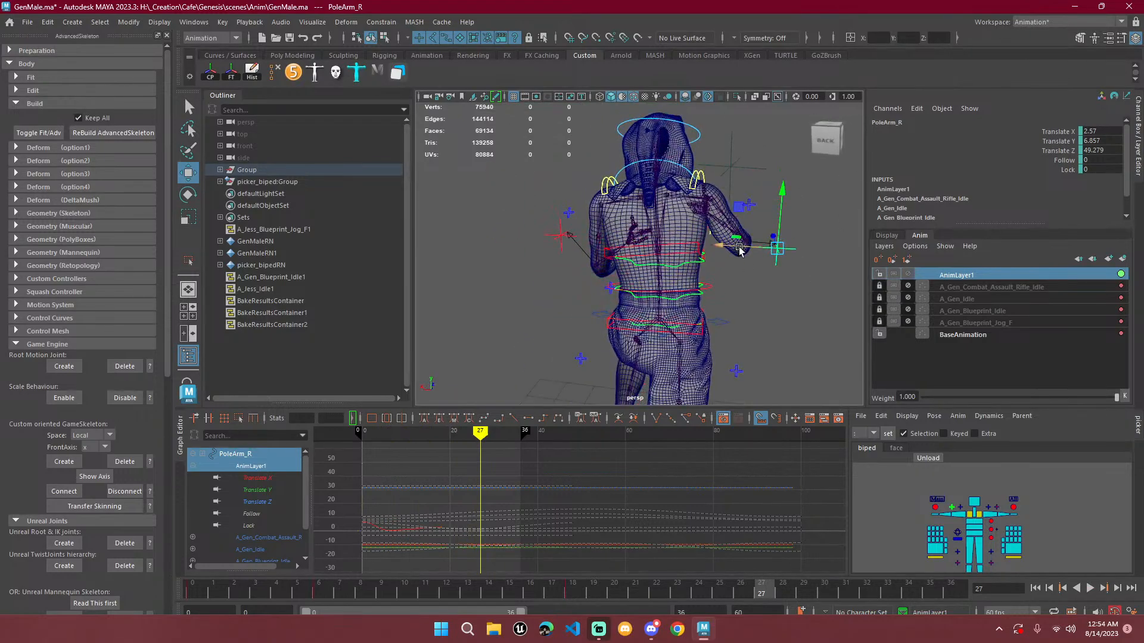
left_click(560, 237)
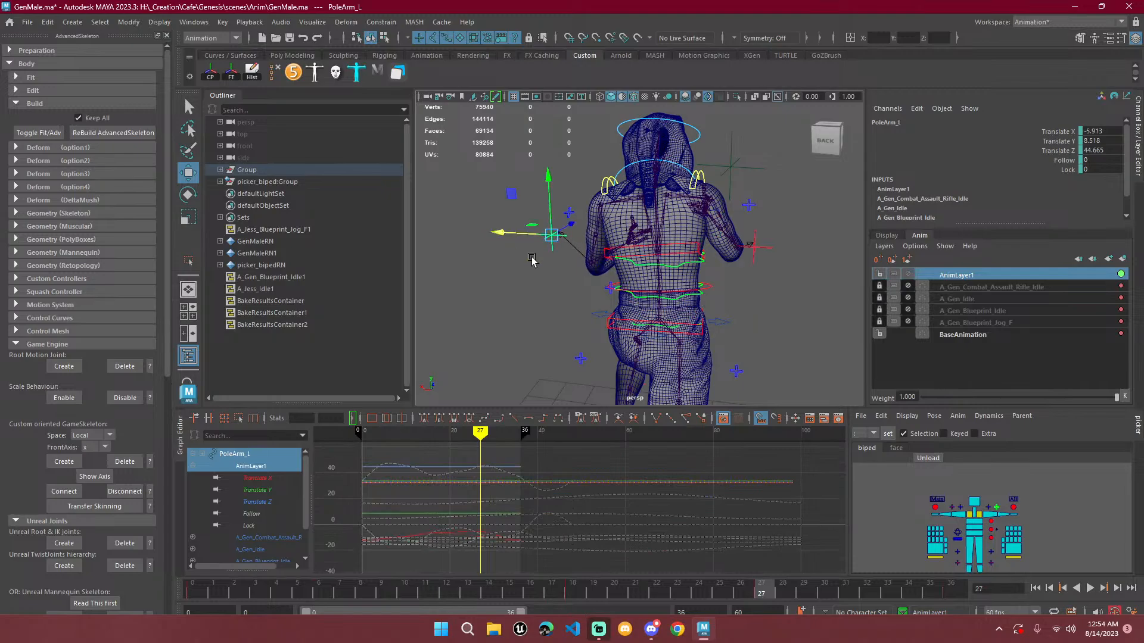
Play back the jog and examine the elbow motion from the back, side and front.
key("alt+v")
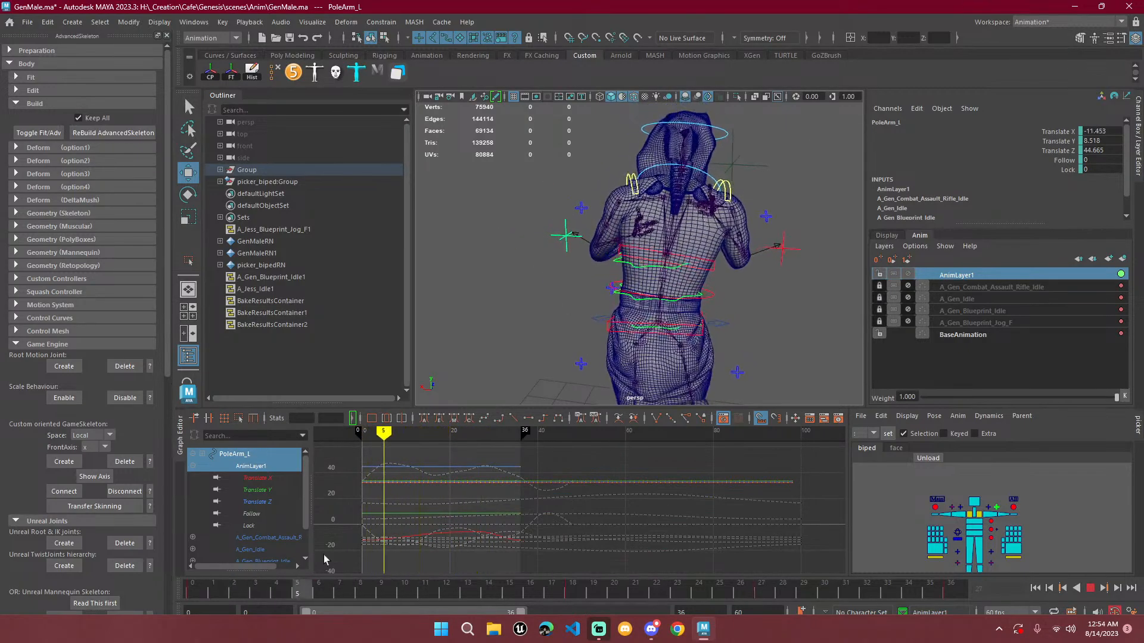
scroll(744, 290, "down", 5)
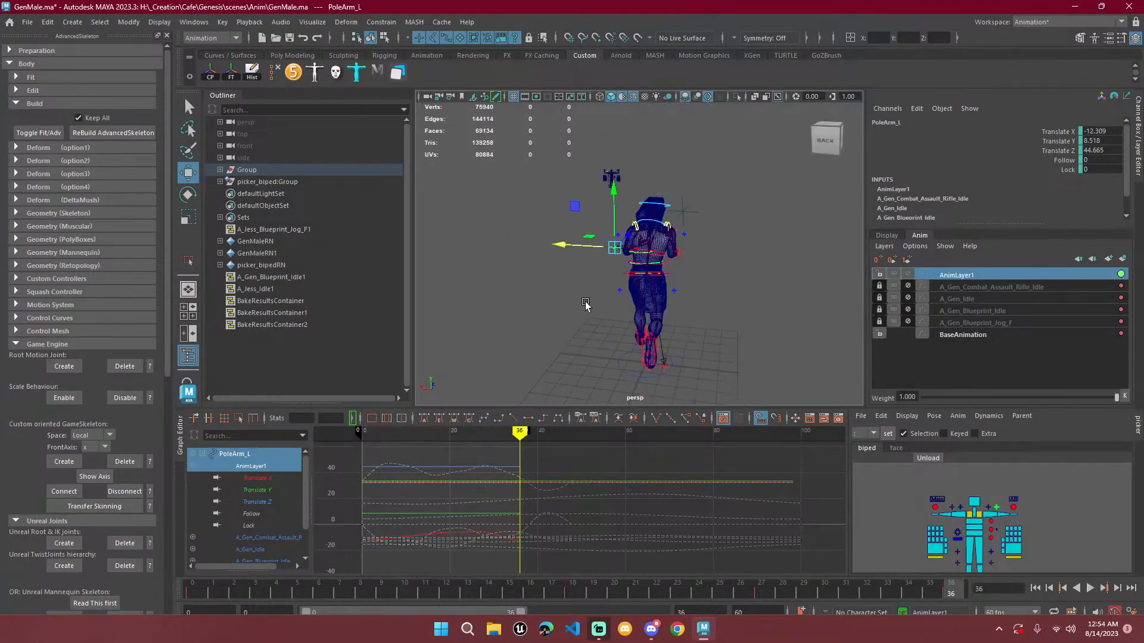
scroll(744, 290, "up", 8)
left_click(1089, 588)
scroll(710, 352, "down", 6)
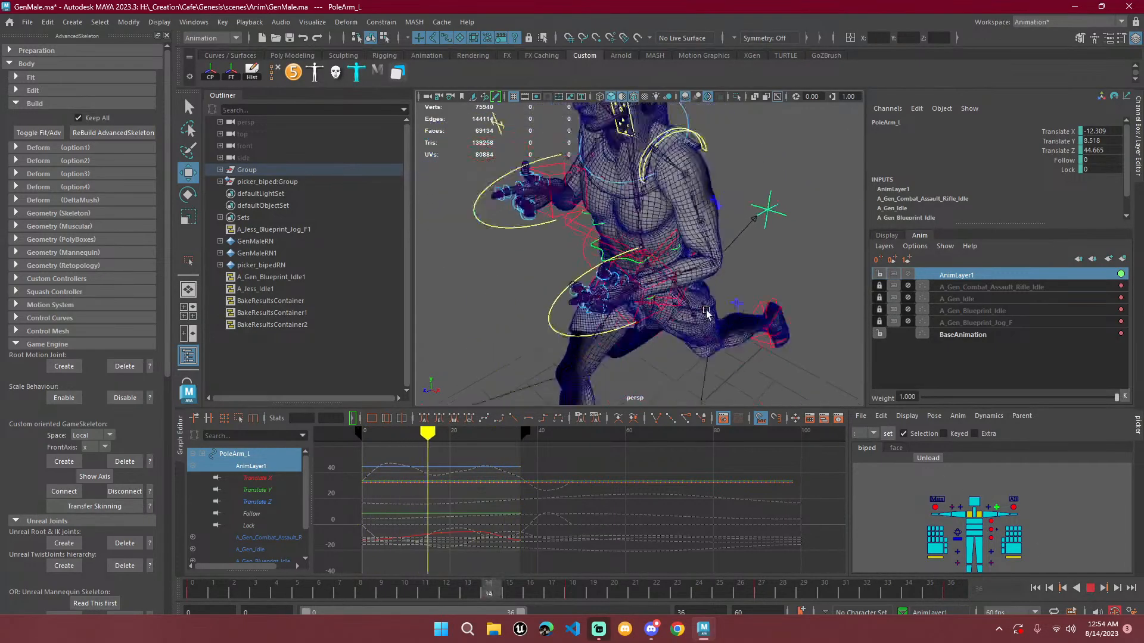
left_click_drag(752, 323, 723, 311, "alt")
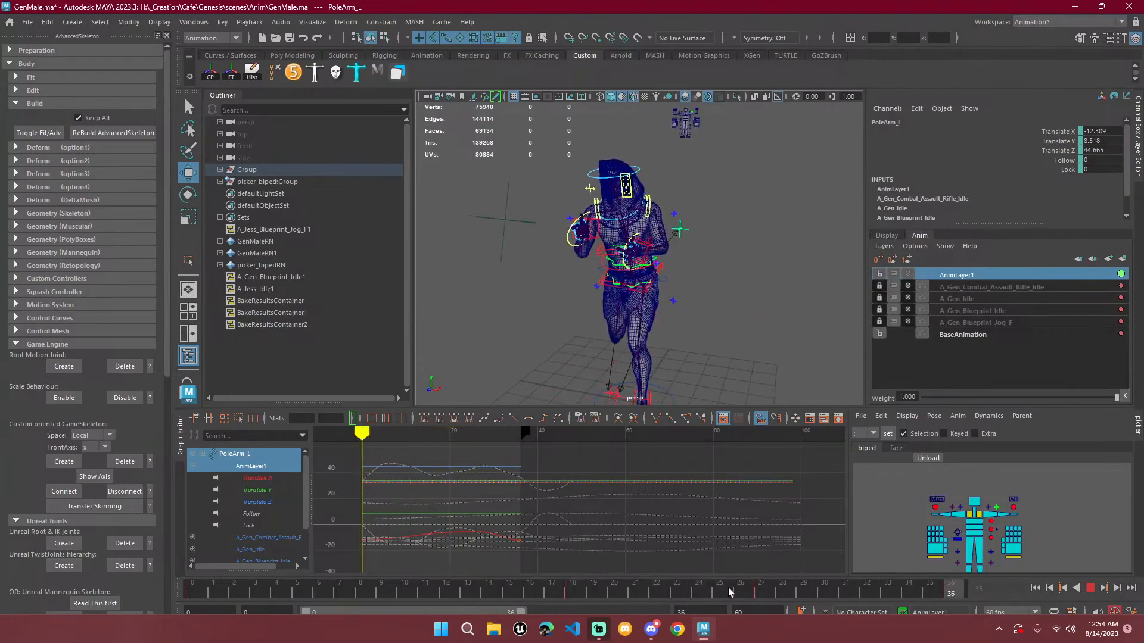
scroll(706, 281, "up", 6)
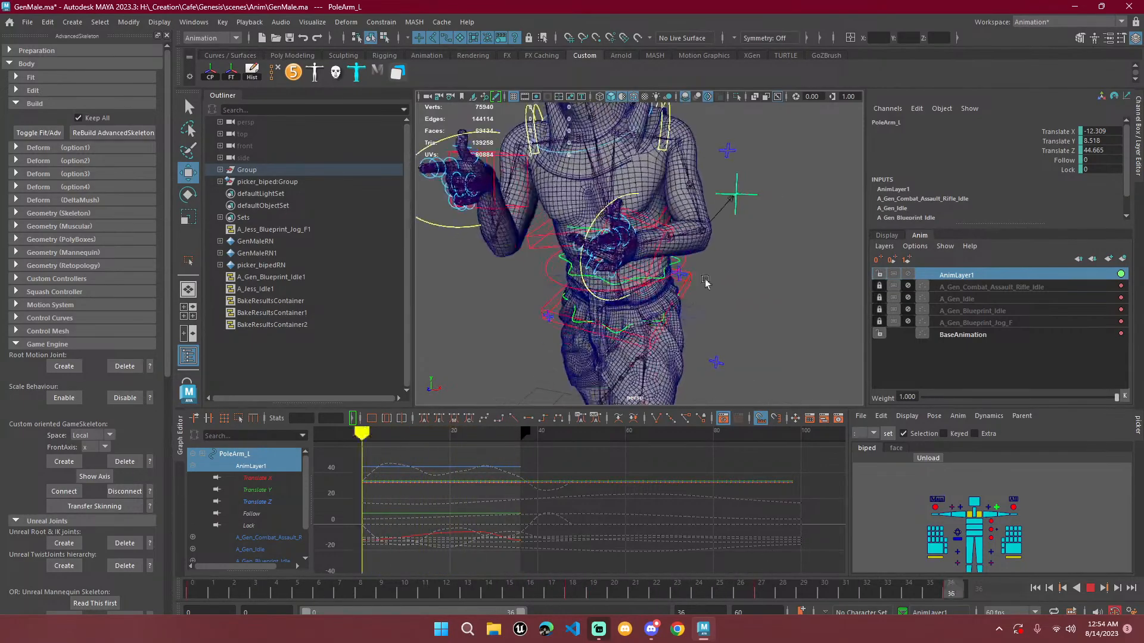
left_click(1089, 588)
Return to frame 0 and select both arm IK controls at the hands.
left_click(1035, 588)
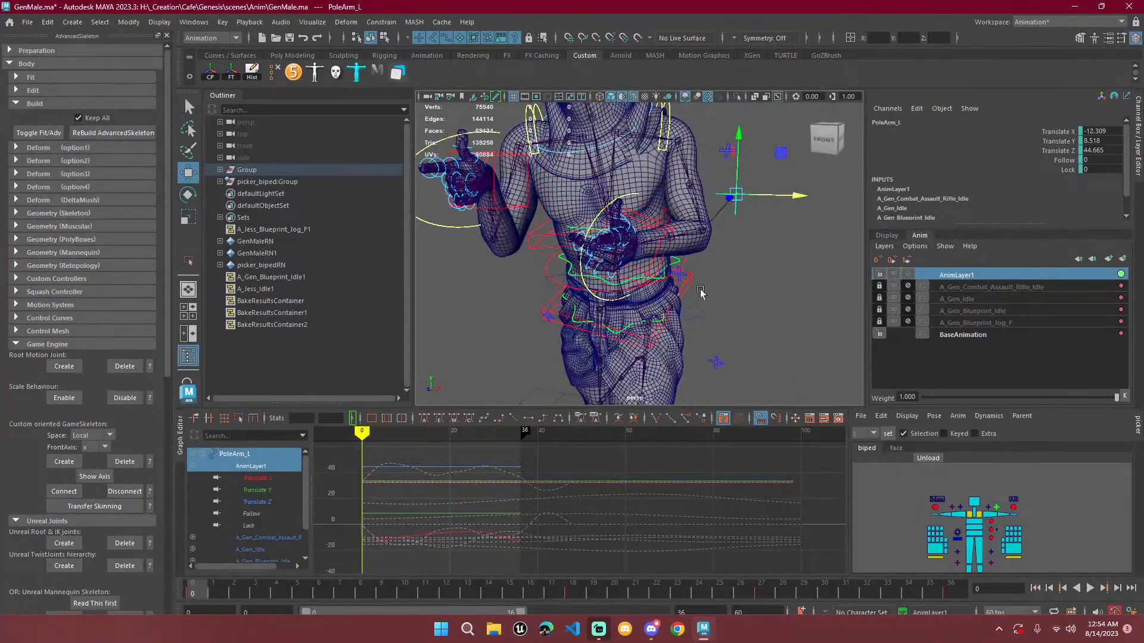
mouse_move(715, 286)
left_mouse_down("alt")
mouse_move(589, 288)
mouse_move(715, 296)
left_mouse_up("alt")
left_click(597, 275)
left_click(606, 265)
left_click(613, 213, "shift")
scroll(606, 276, "down", 7)
scroll(715, 293, "up", 7)
middle_click_drag(745, 292, 693, 275, "alt")
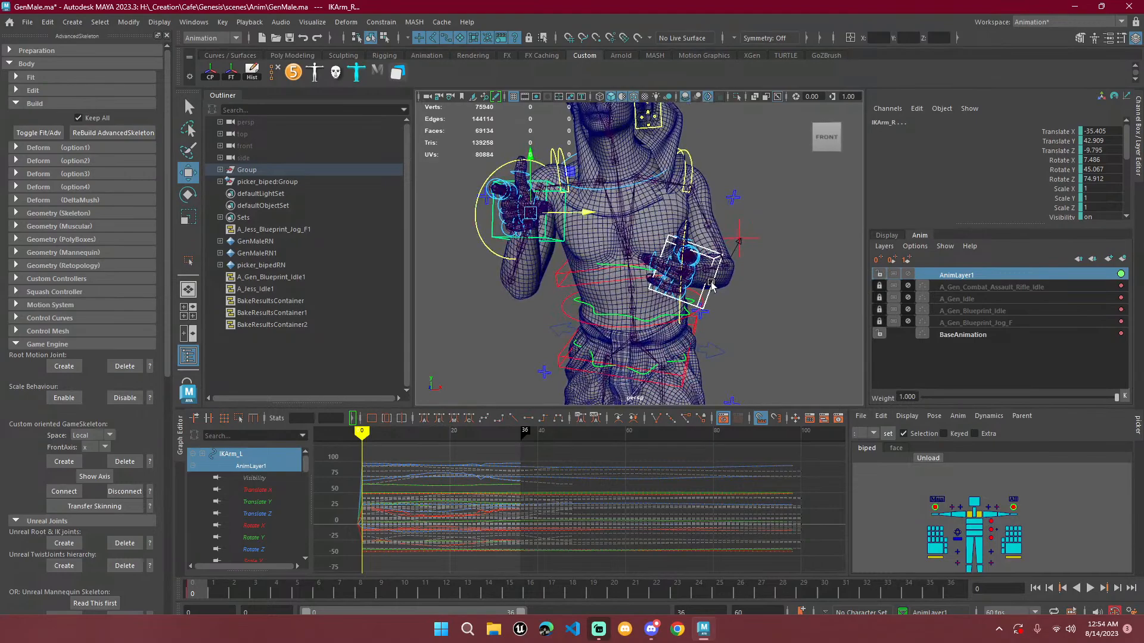
Reposition the left arm IK control at frame 0 to about X 29.9, Y -41.9, Z 22.8.
left_click(711, 283)
key("e")
left_click_drag(720, 288, 559, 301)
scroll(548, 289, "up", 6)
middle_click_drag(538, 275, 639, 288, "alt")
left_click_drag(638, 288, 610, 343, "alt")
key("w")
key("e")
key("w")
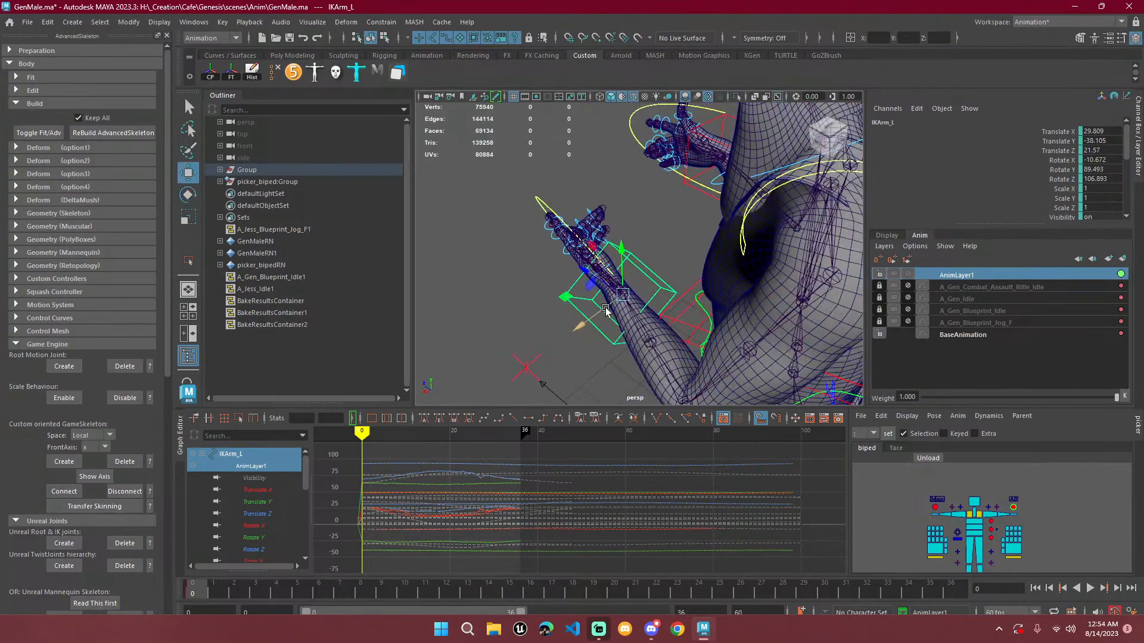
left_click_drag(575, 272, 685, 200)
left_click_drag(722, 279, 719, 272)
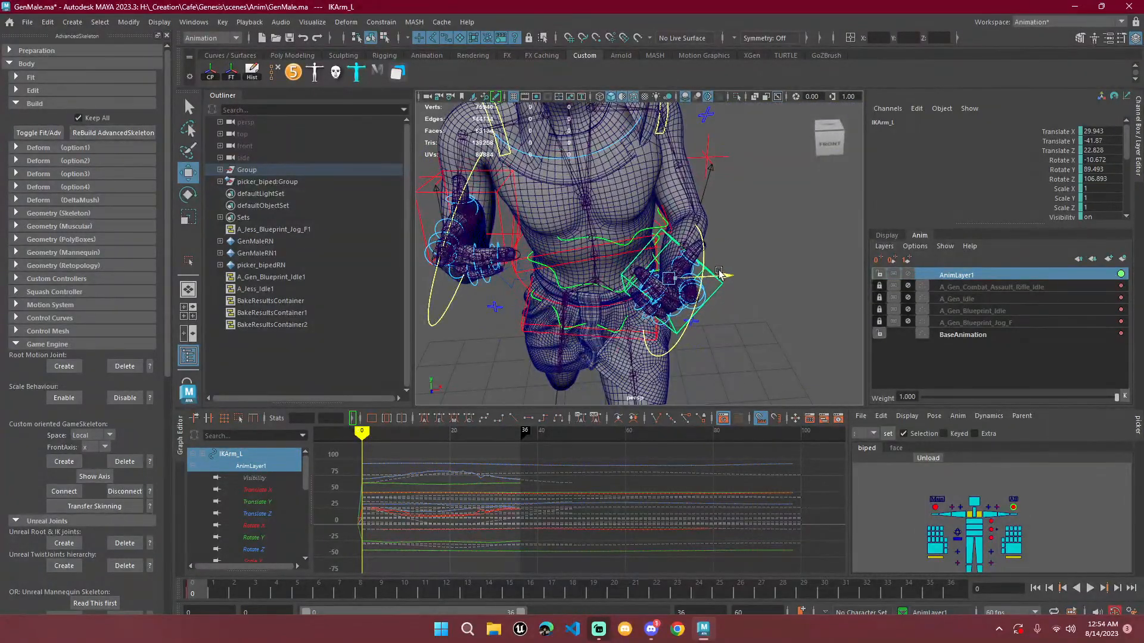
Copy the left arm IK control's frame 0 key and paste it at frame 36.
right_click(196, 592)
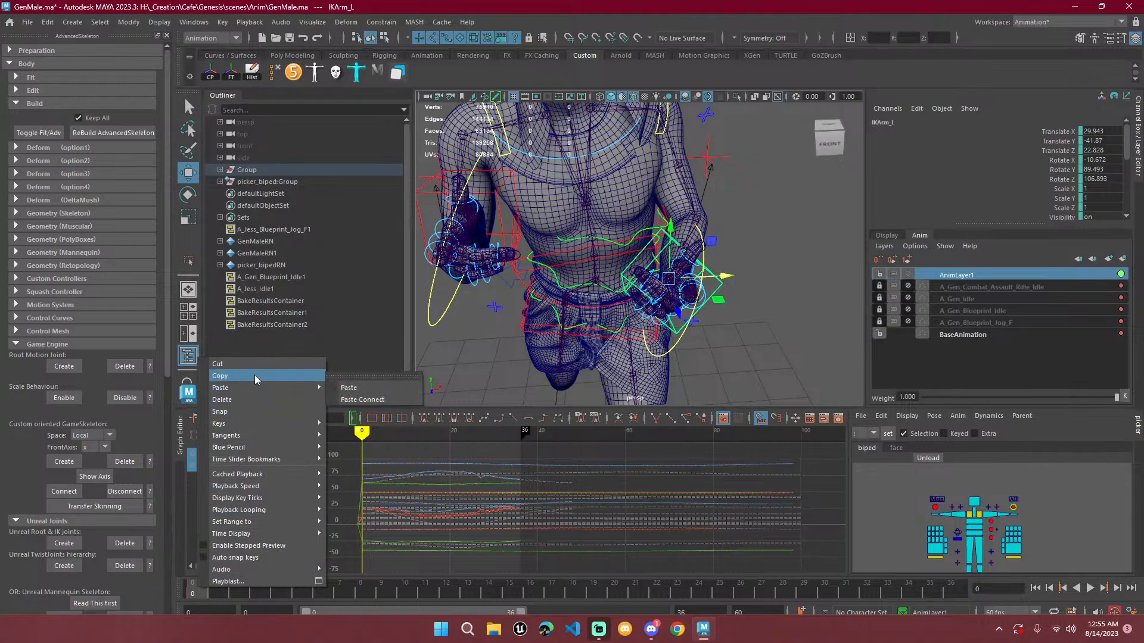
left_click(255, 376)
left_click(962, 588)
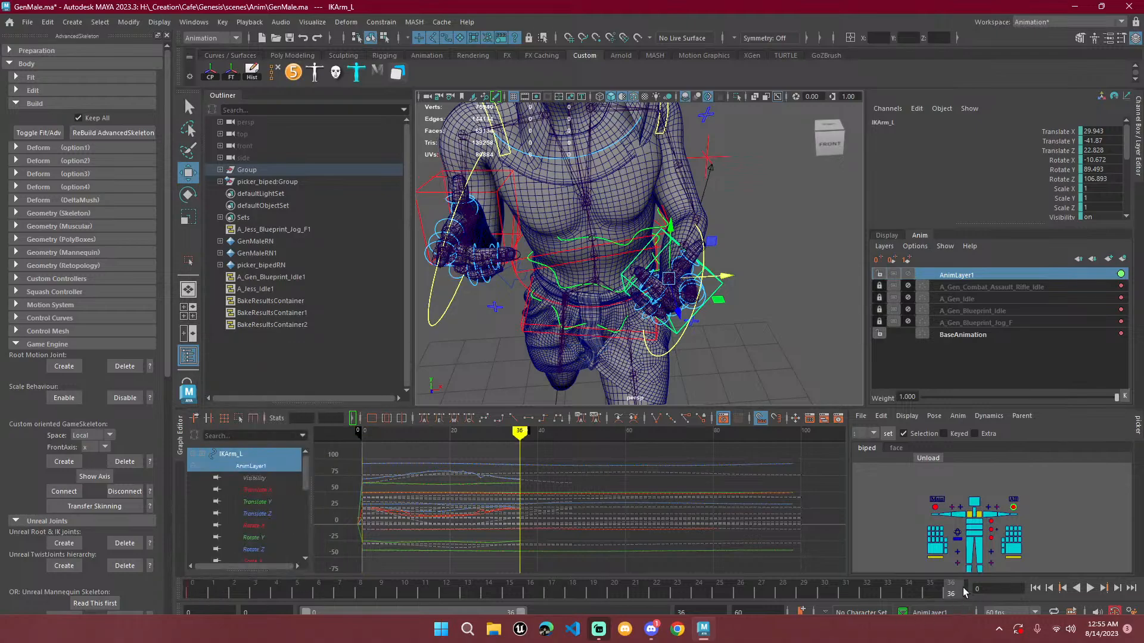
right_click(962, 588)
mouse_move(996, 392)
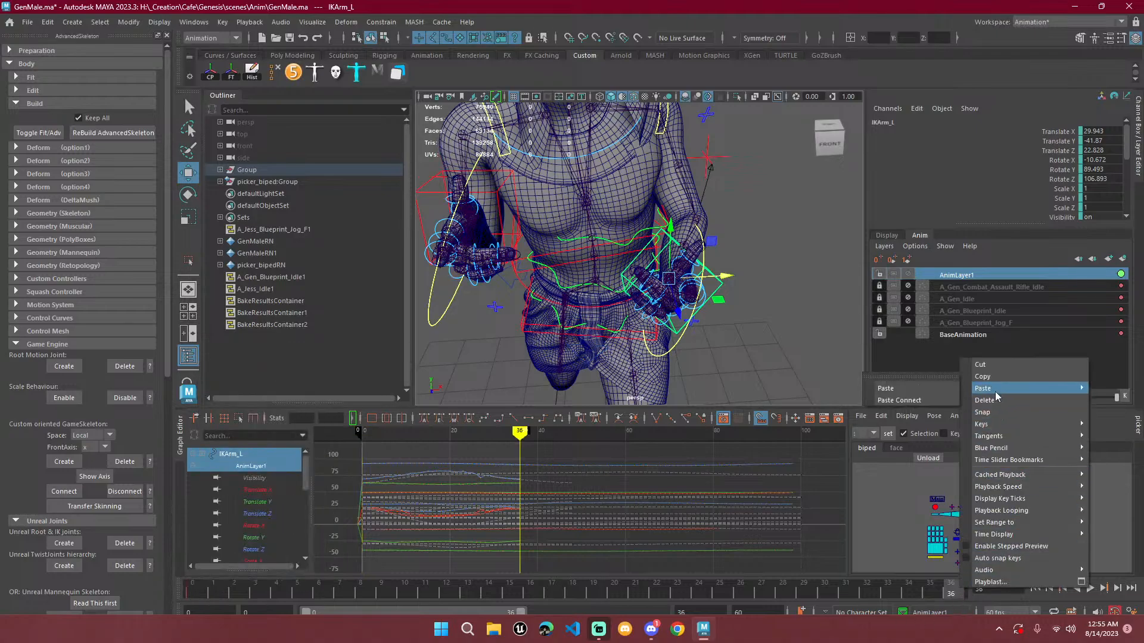
left_click(933, 389)
Copy the right arm IK control's frame 0 key and paste it at frame 36.
left_click(494, 195)
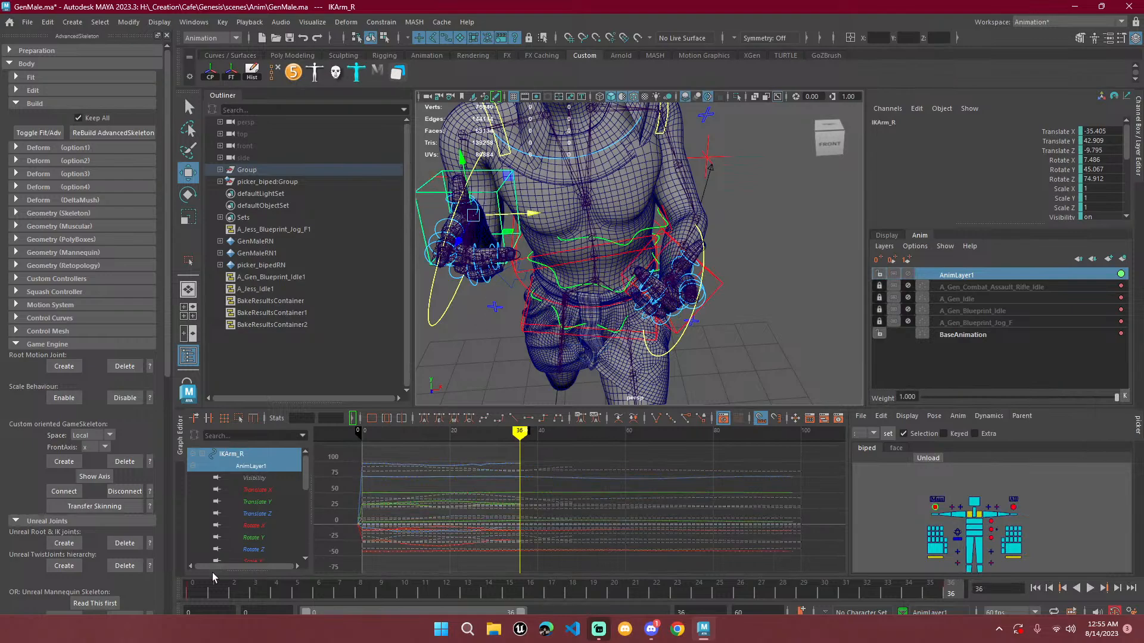
left_click(197, 592)
right_click(198, 592)
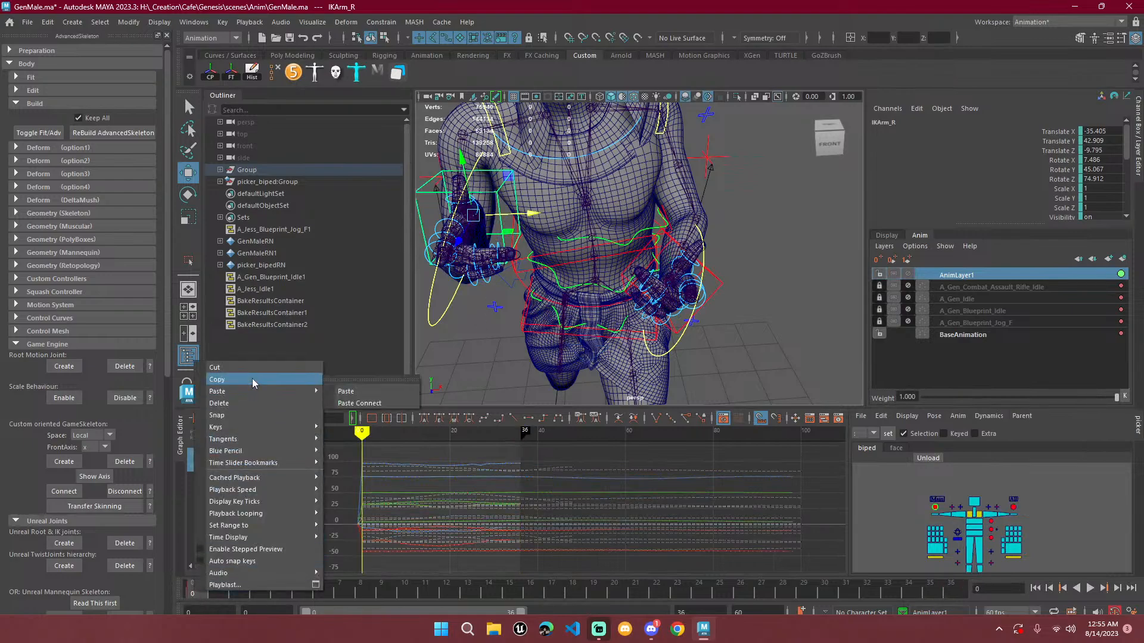
left_click(252, 379)
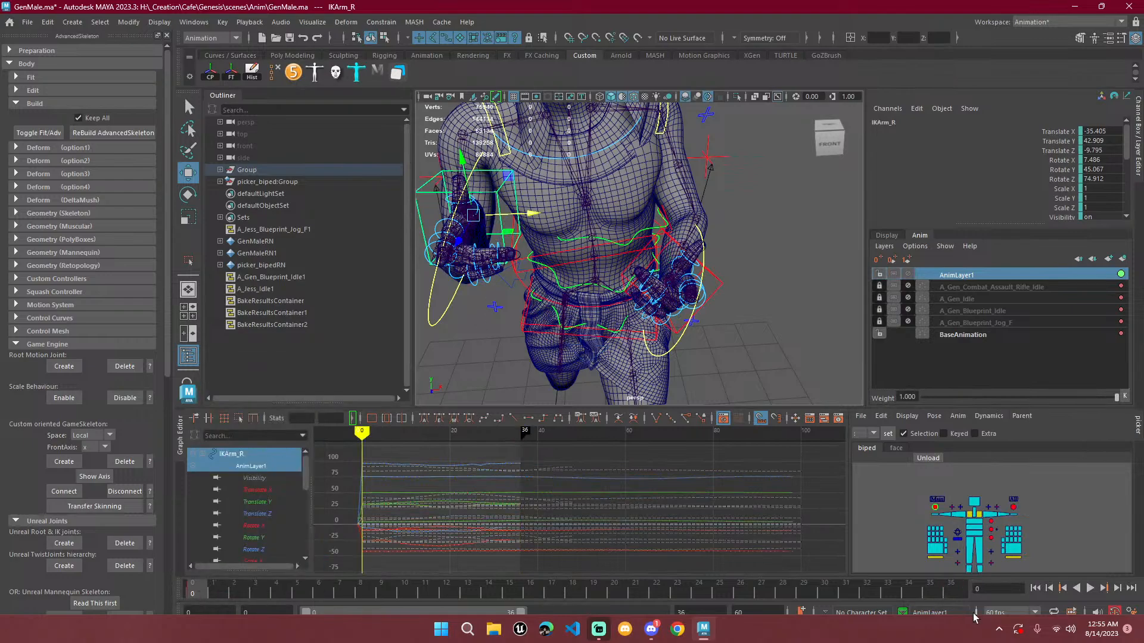
left_click(951, 589)
right_click(951, 590)
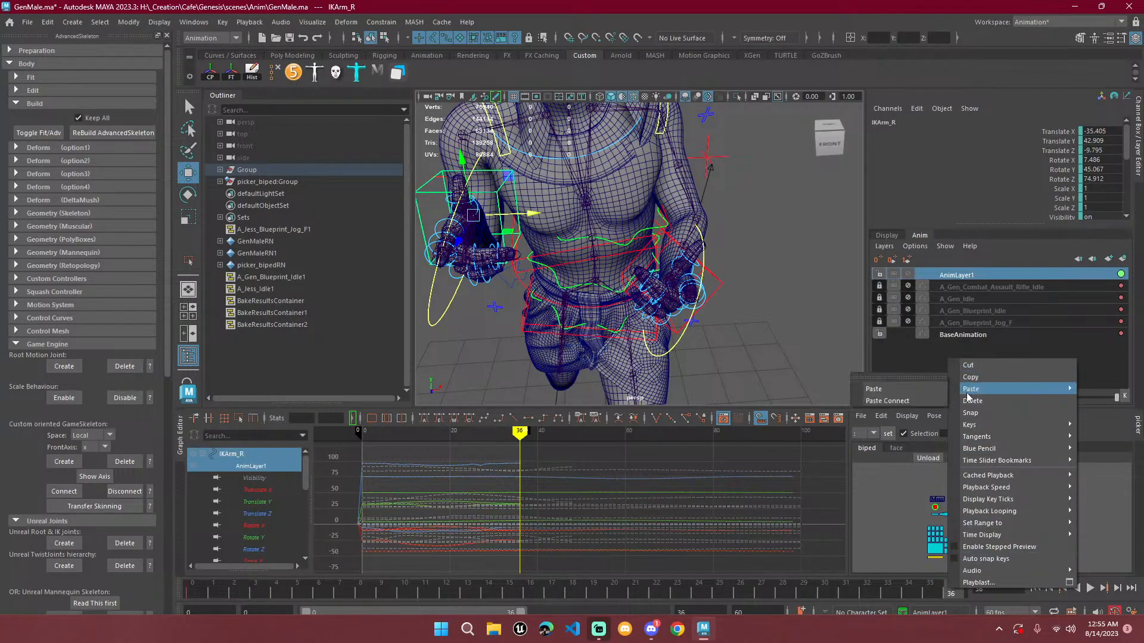
left_click(905, 392)
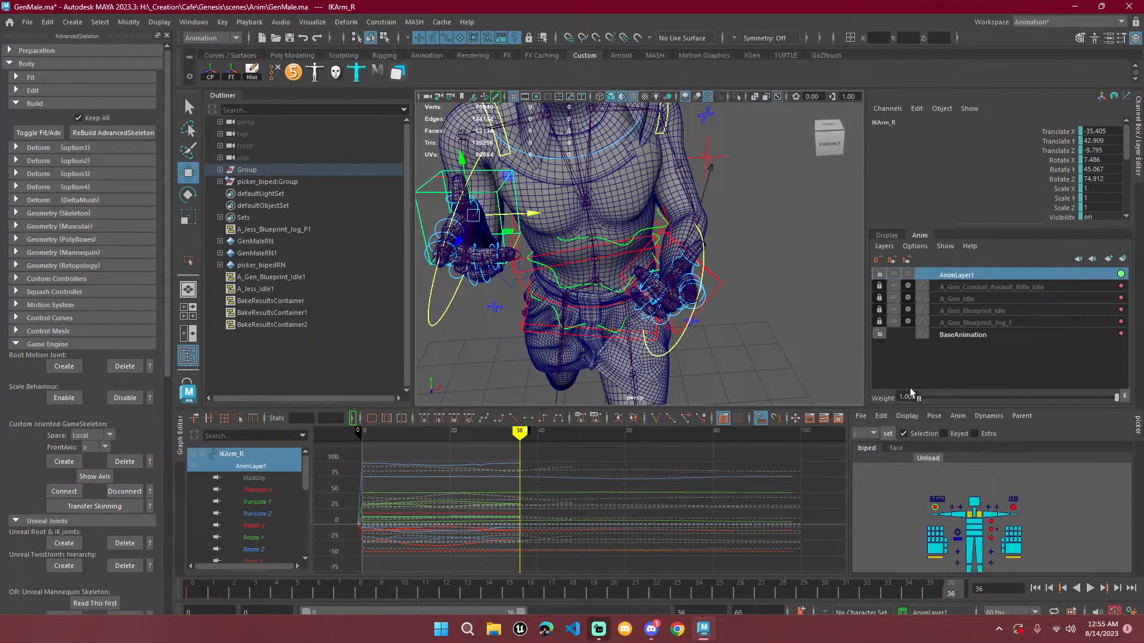
Play back the adjusted hand motion, return to frame 0 and view the whole character from the side.
left_click(295, 592)
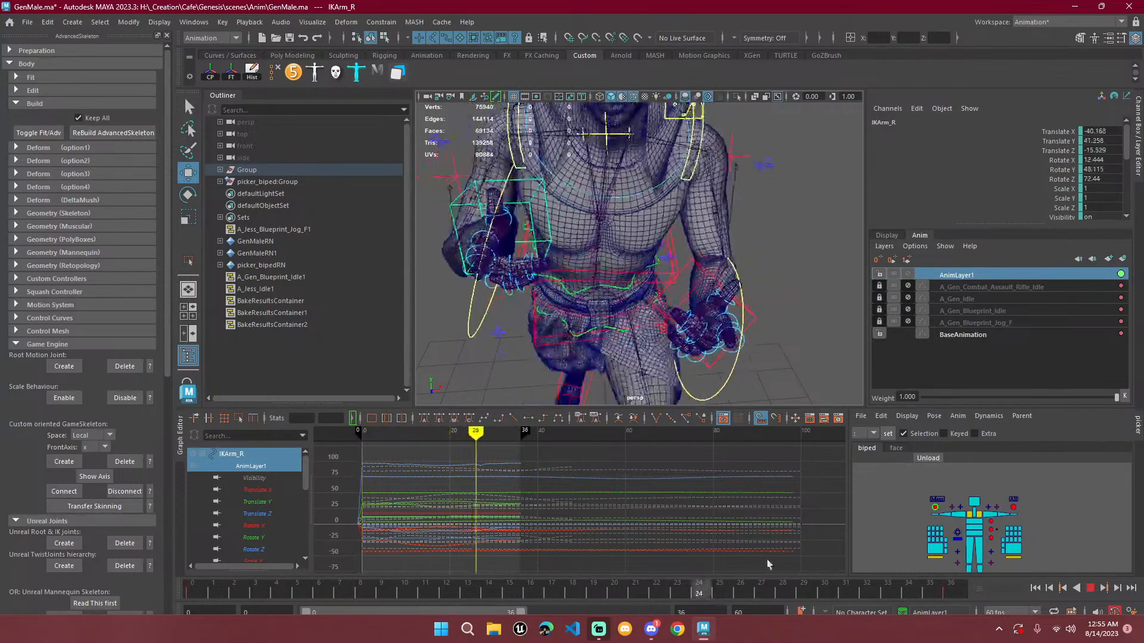
key("alt+shift+v")
scroll(659, 262, "down", 5)
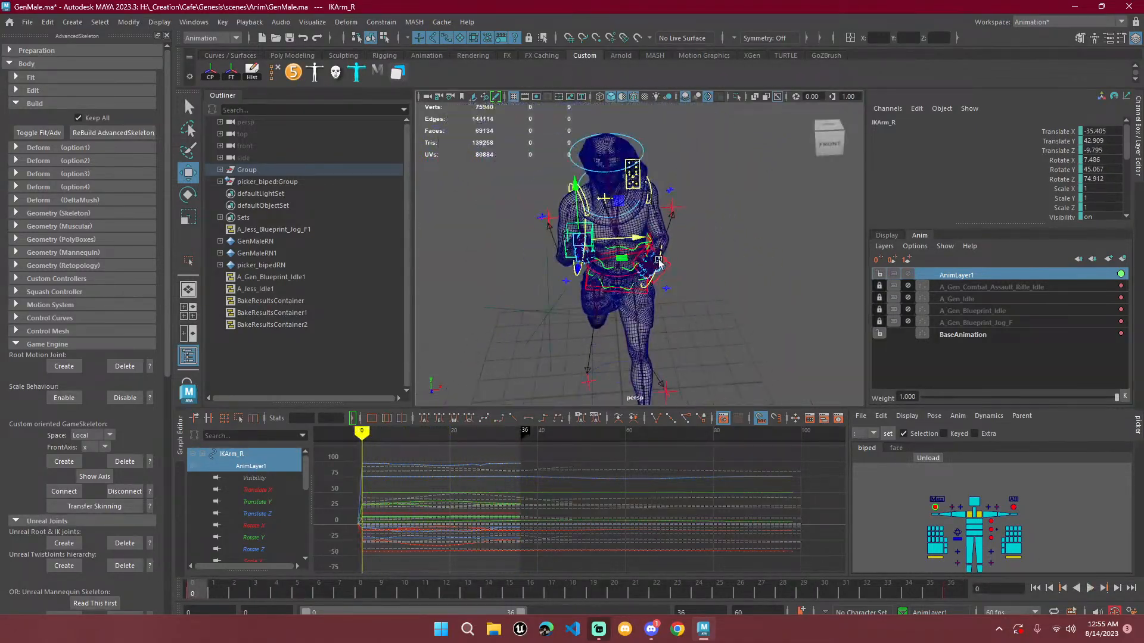
left_click_drag(659, 263, 785, 271, "alt")
Merge AnimLayer1 with the BaseAnimation layer.
left_click(1014, 333, "ctrl")
right_click(1014, 333)
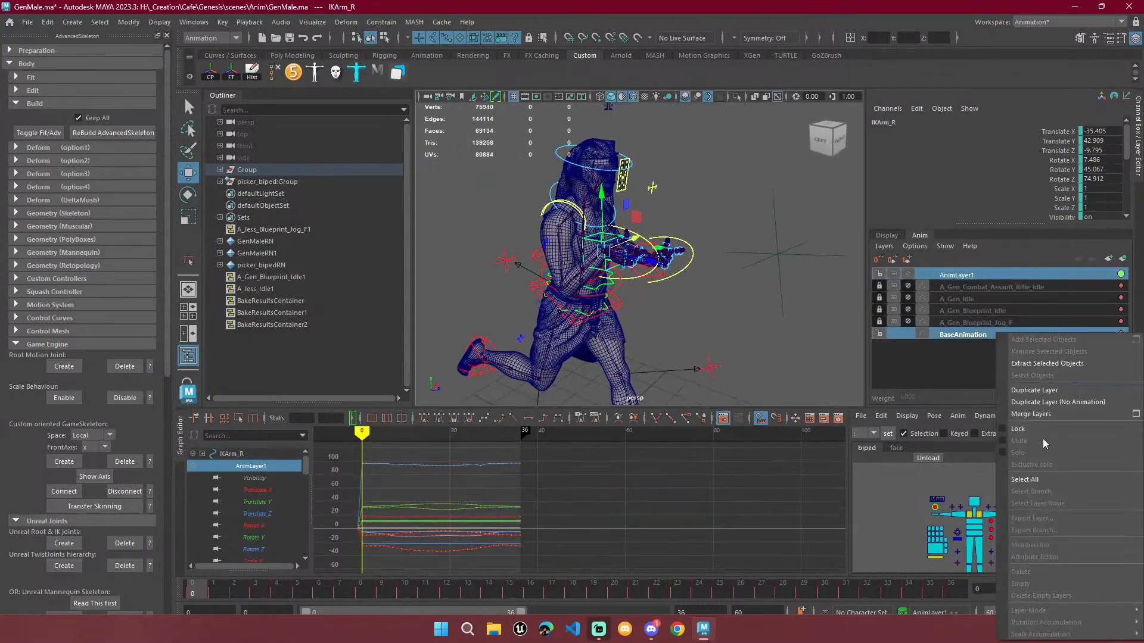
left_click(1024, 415)
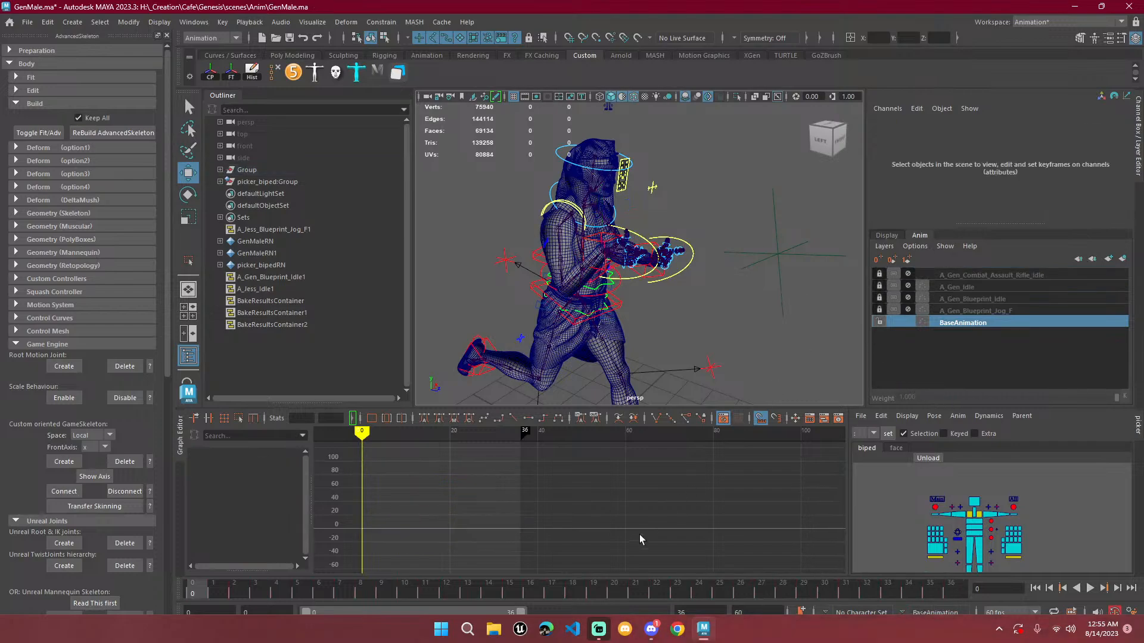
Play back the merged jog on the BaseAnimation layer and examine the arms and legs from several angles.
left_click_drag(549, 591, 130, 582)
left_click(1089, 588)
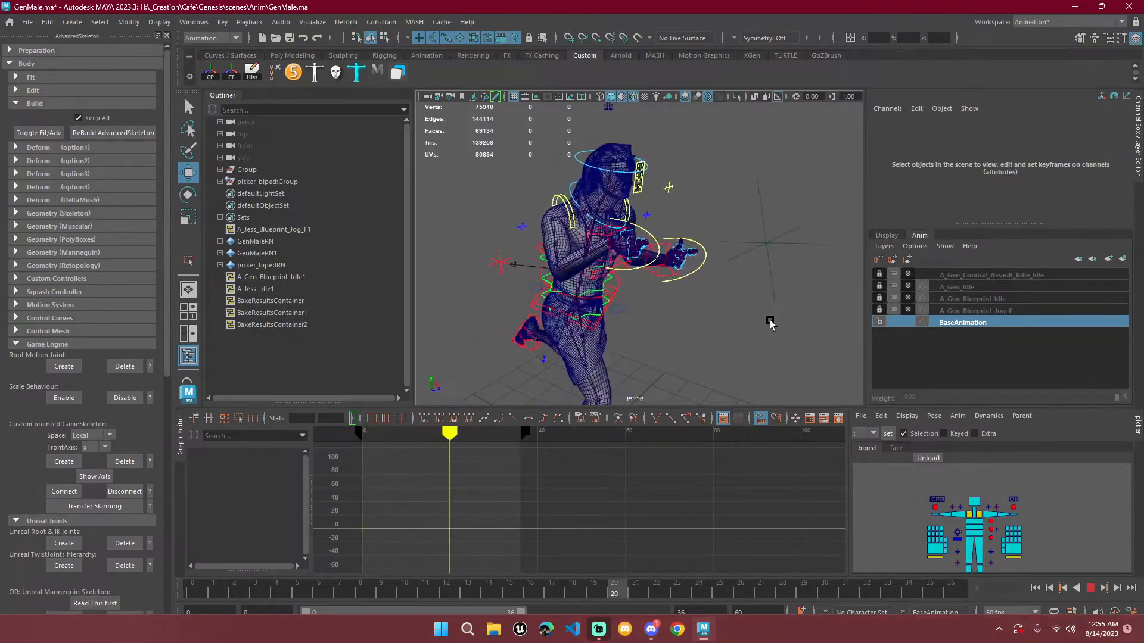
scroll(768, 323, "up", 3)
left_click_drag(679, 301, 600, 313, "alt")
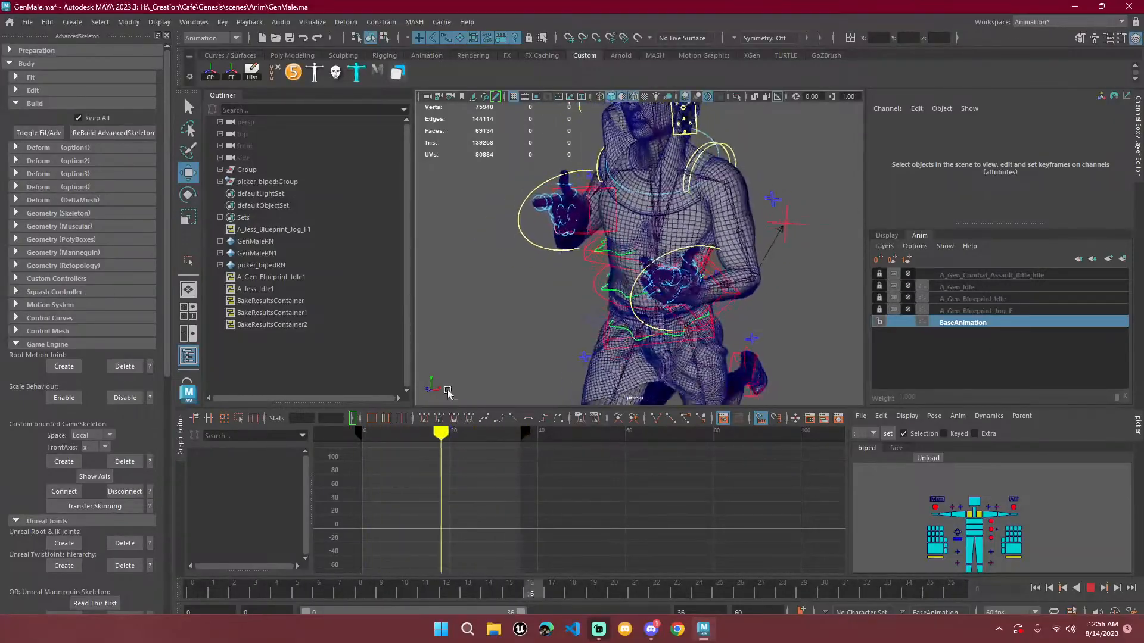
key("bracketleft")
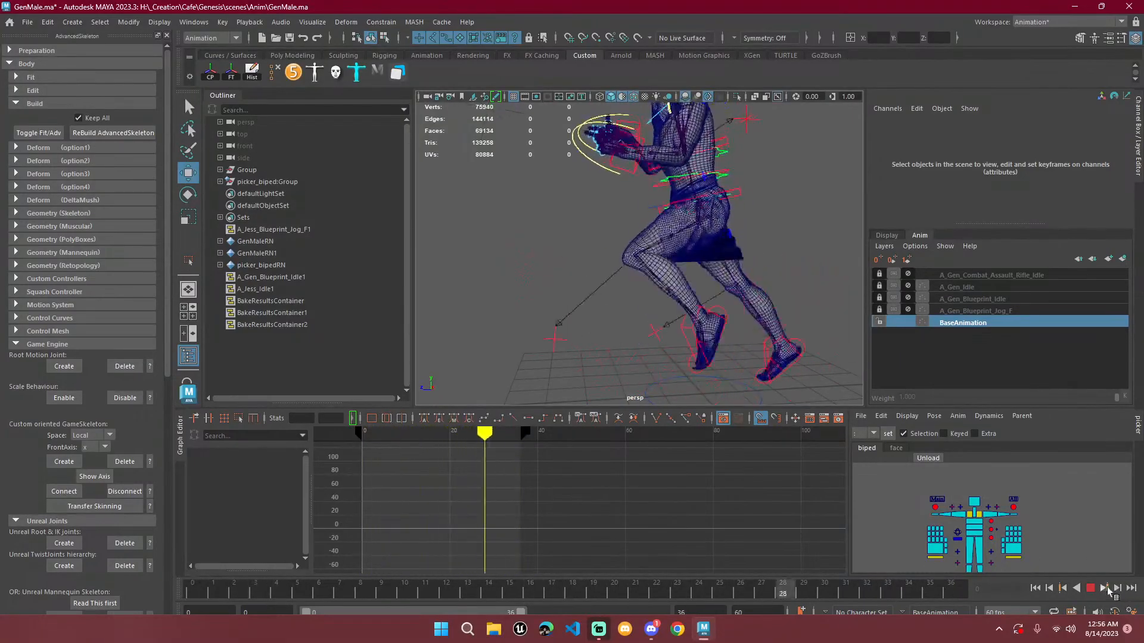
left_click(1090, 588)
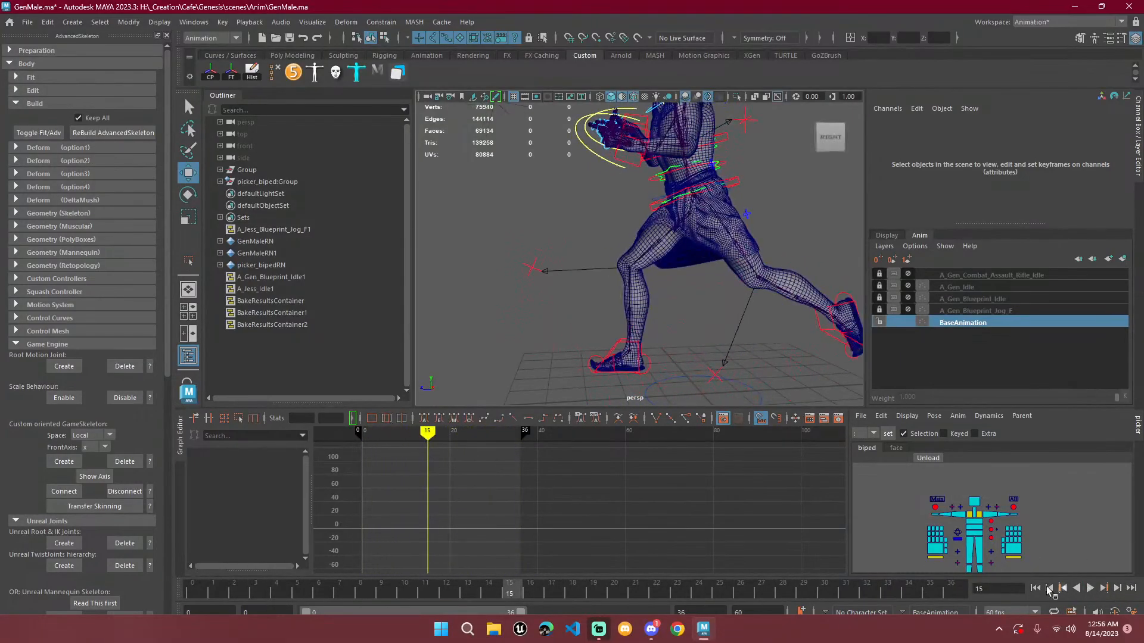
left_click(1036, 588)
scroll(761, 280, "up", 5)
scroll(761, 280, "down", 8)
left_click_drag(624, 264, 659, 284, "alt")
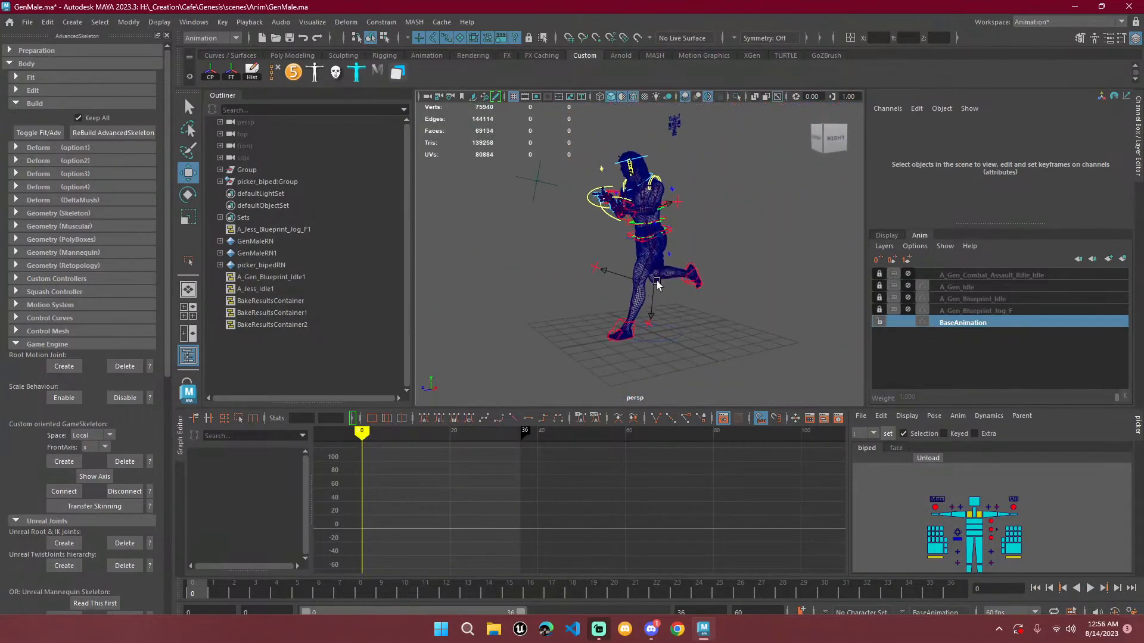
key("alt+v")
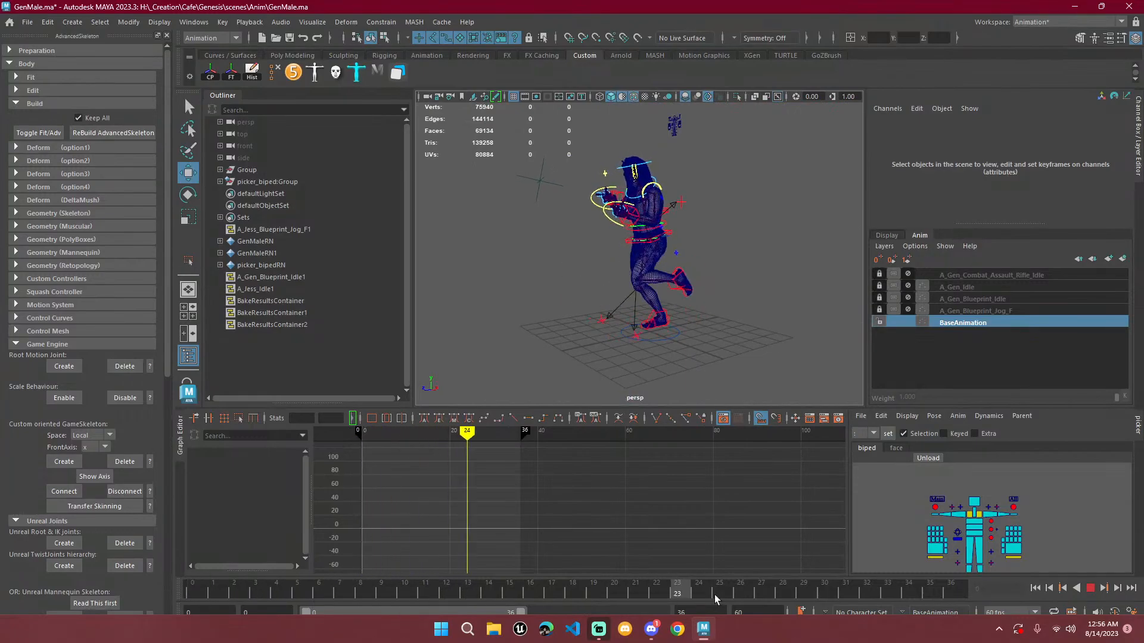
Return to frame 0 and bake the animation of all the character's controls to a new animation layer.
left_click(192, 590)
scroll(615, 255, "up", 6)
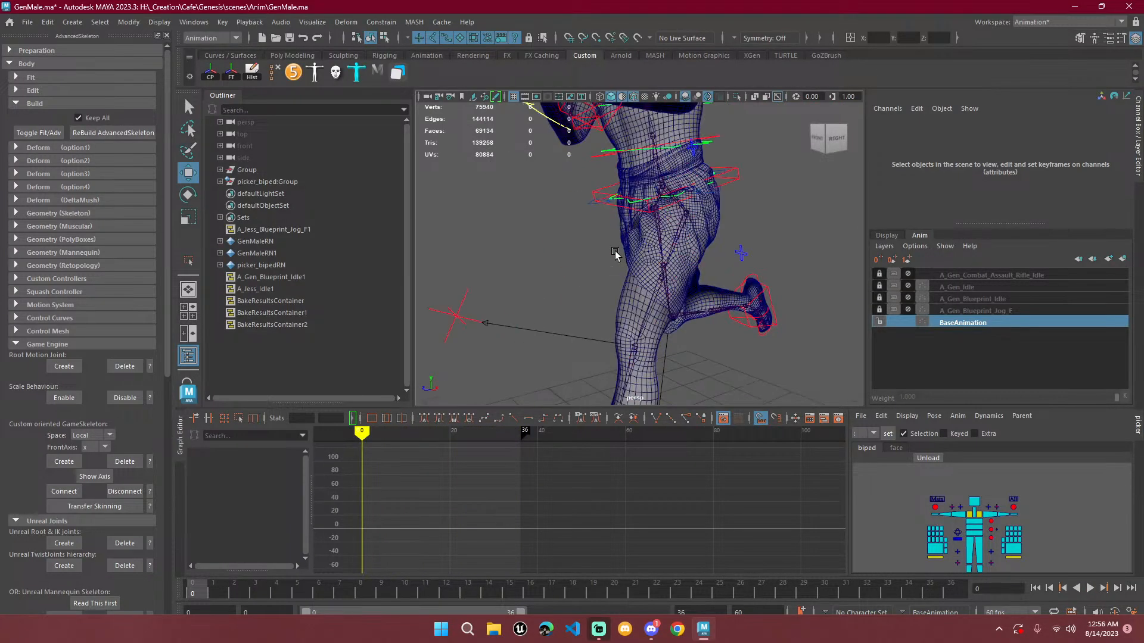
middle_click_drag(616, 256, 631, 297, "alt")
left_click_drag(536, 250, 758, 300, "alt")
middle_click_drag(758, 300, 701, 245, "alt")
left_click_drag(701, 245, 712, 226, "alt")
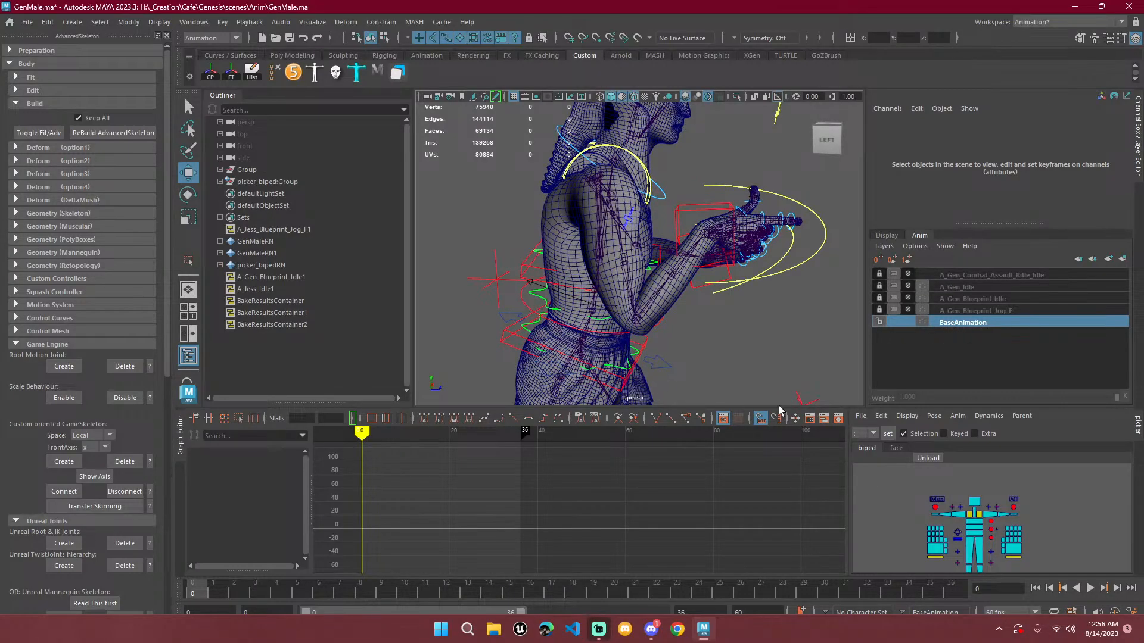
left_click(1013, 498)
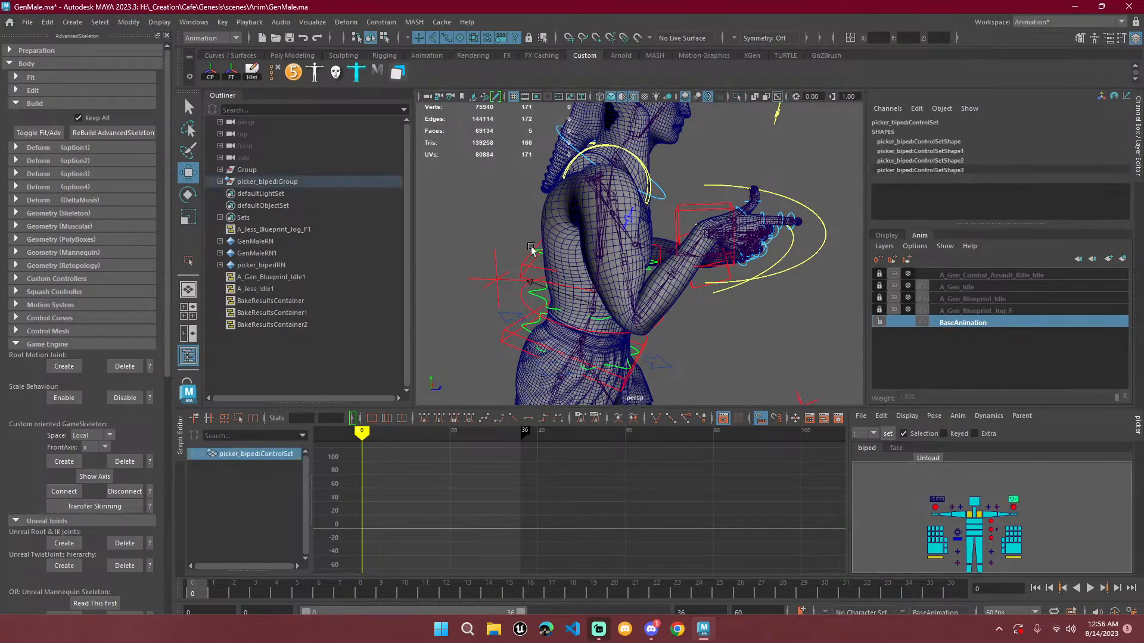
left_click(222, 22)
left_click(265, 287)
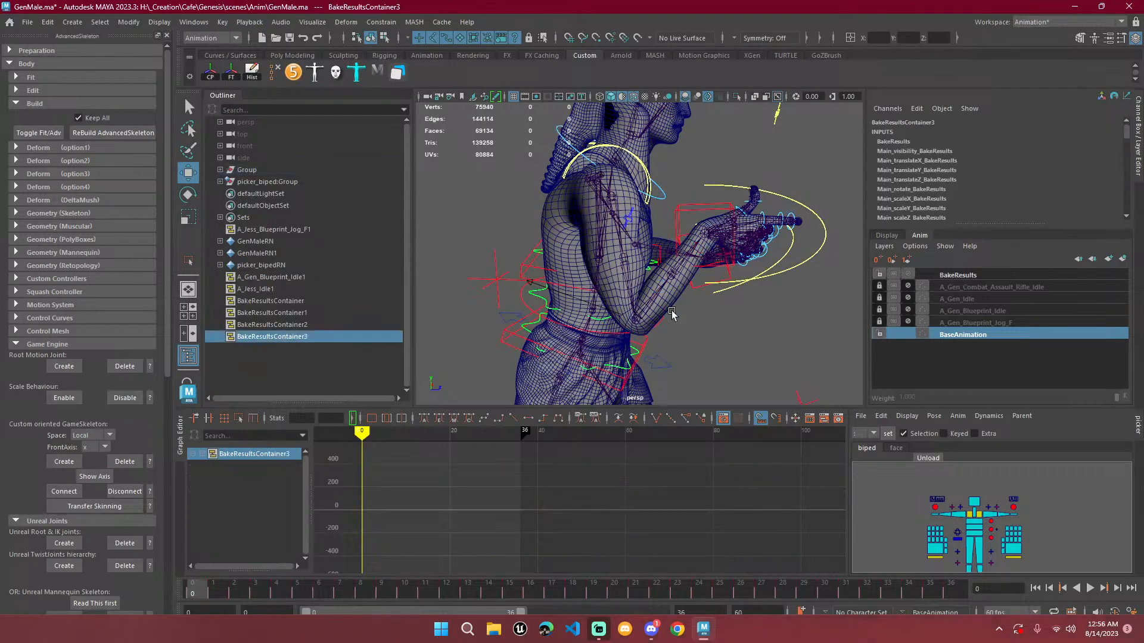
Lock and mute the BakeResults layer, and reset the character's controls to the default standing pose on BaseAnimation.
left_click(964, 275)
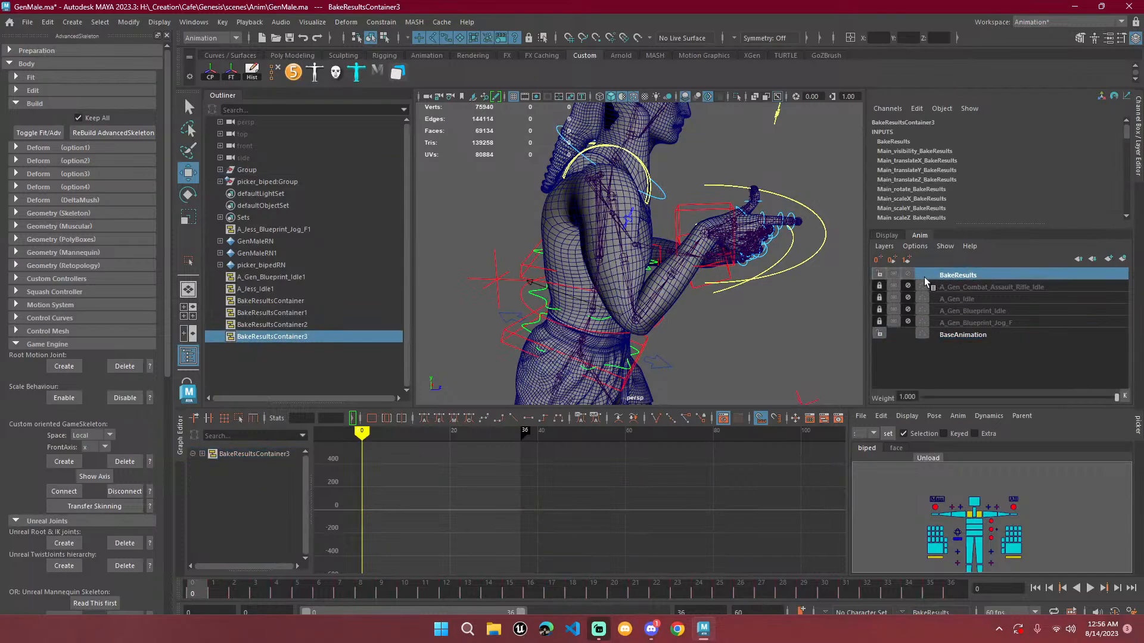
left_click(960, 336)
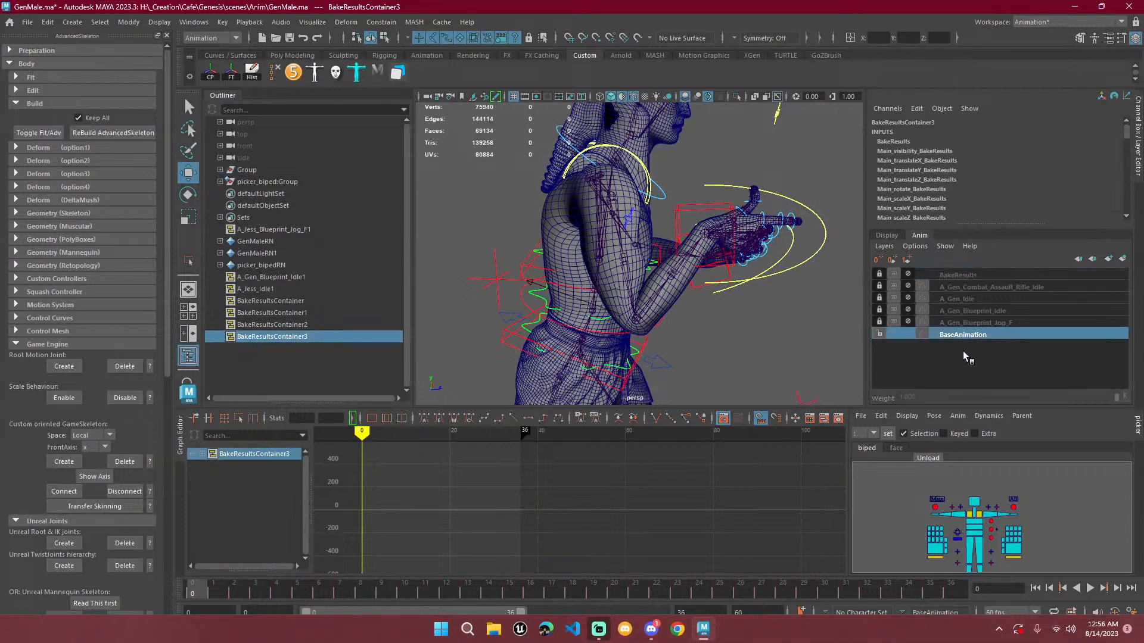
left_click(933, 416)
left_click(943, 454)
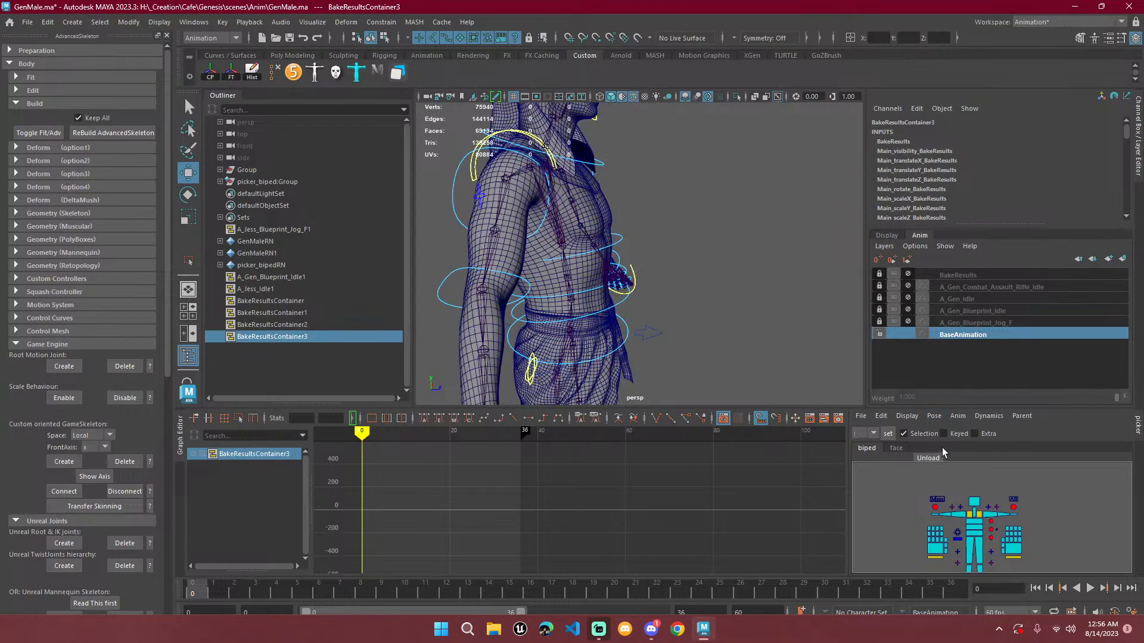
scroll(769, 283, "down", 6)
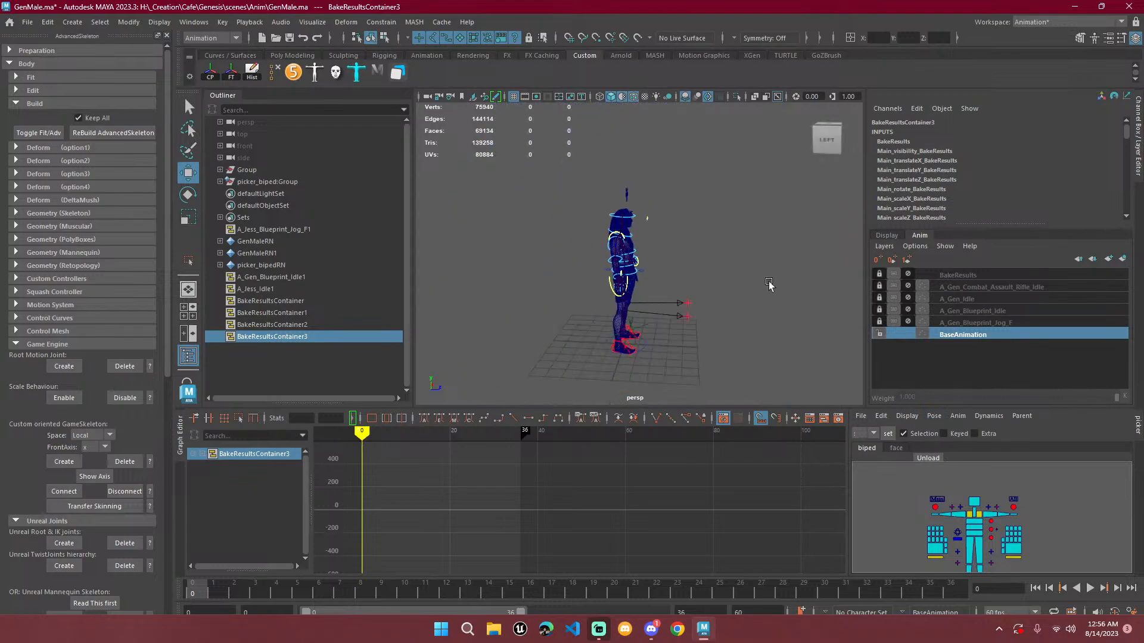
Bake all the character's controls to a second layer and delete that BakeResults1 layer.
left_click(1014, 501)
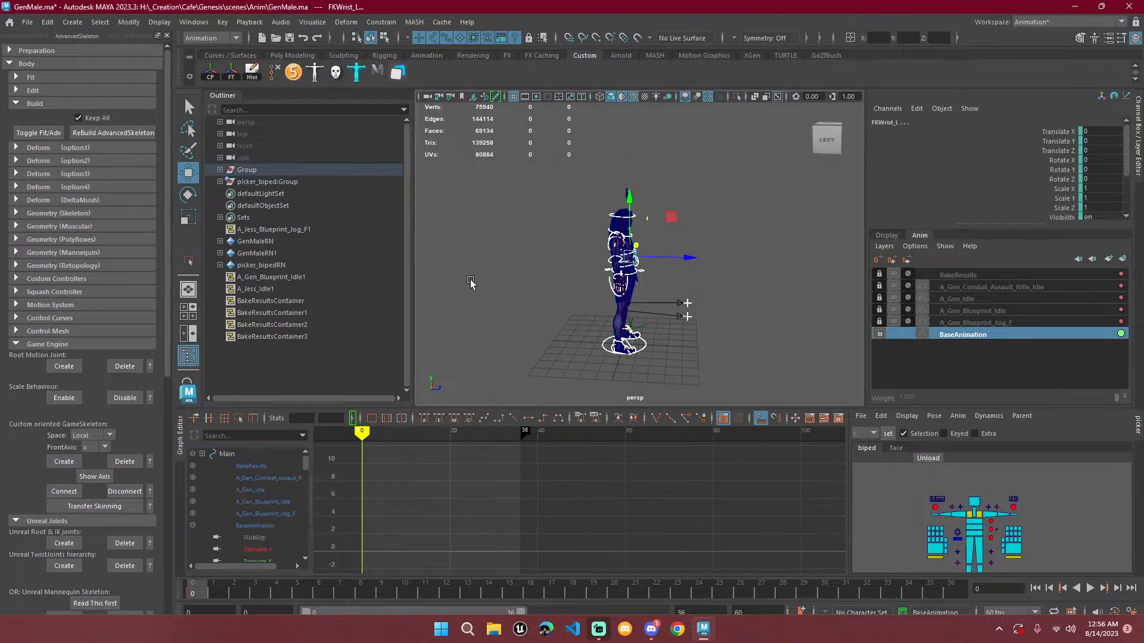
right_click(259, 80)
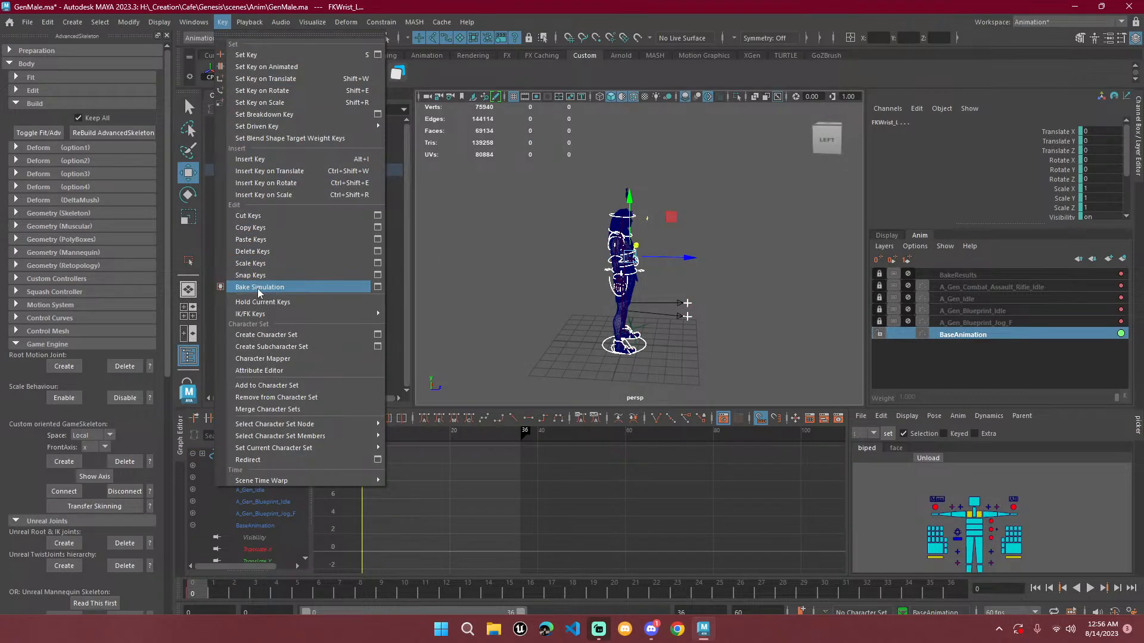
left_click(280, 290)
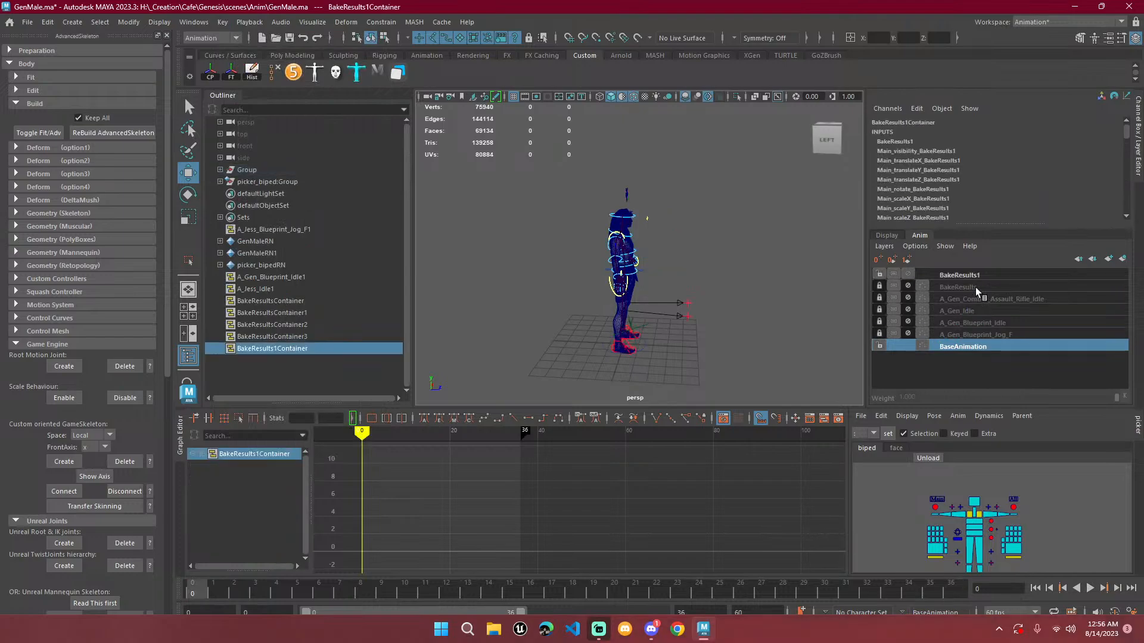
right_click(966, 278)
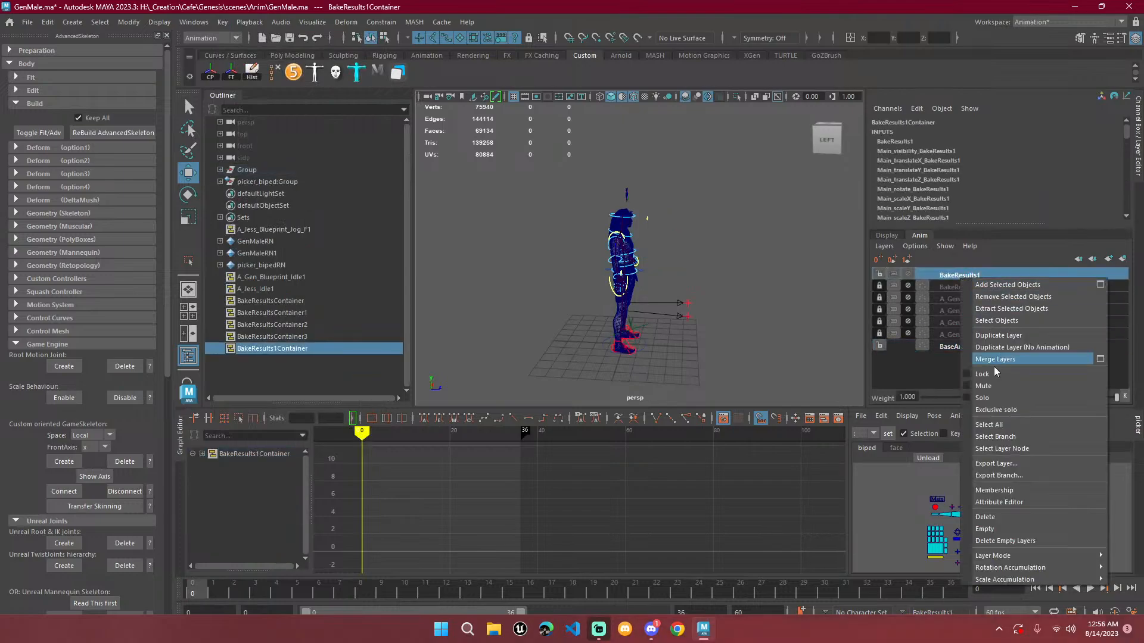
left_click(1007, 518)
Select the BakeResults layer and open the Reference Editor.
left_click(970, 276)
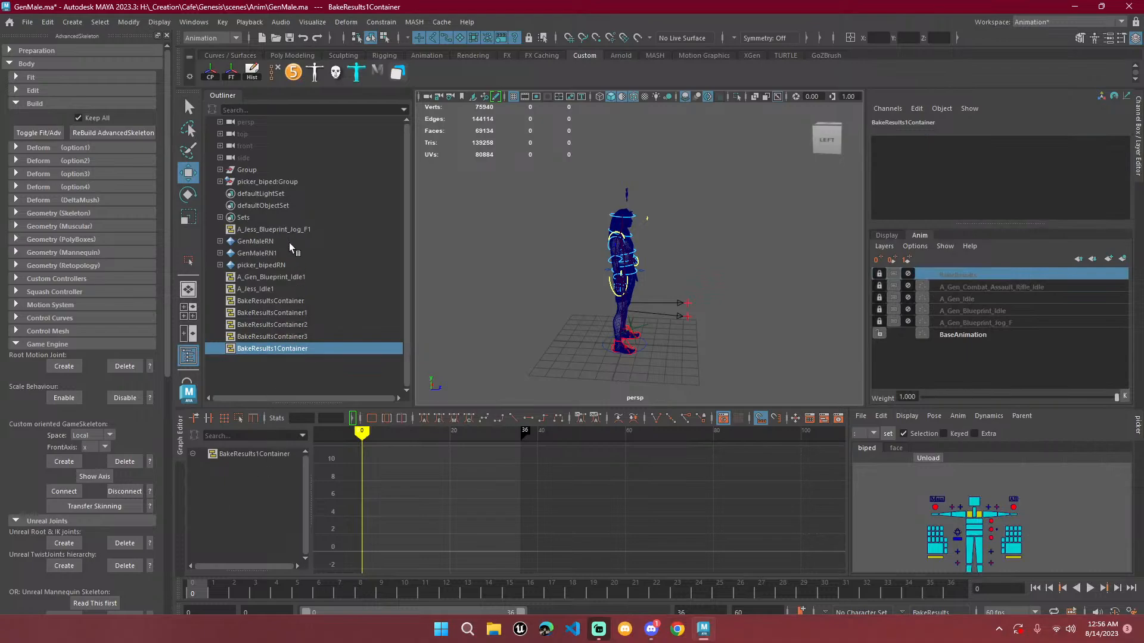
left_click(27, 23)
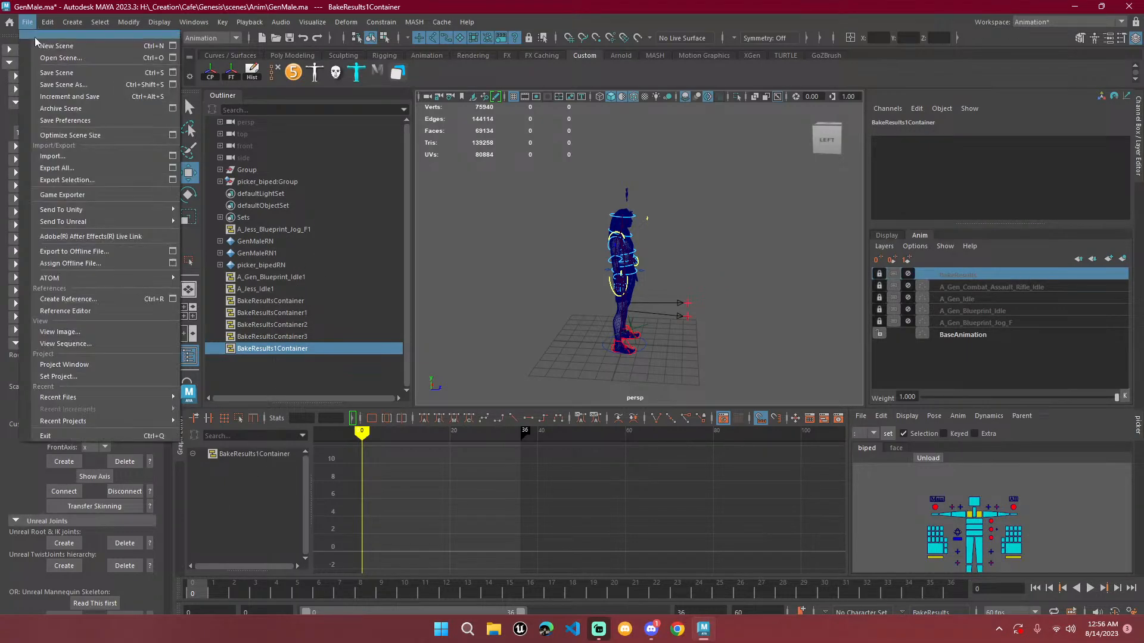
left_click(95, 311)
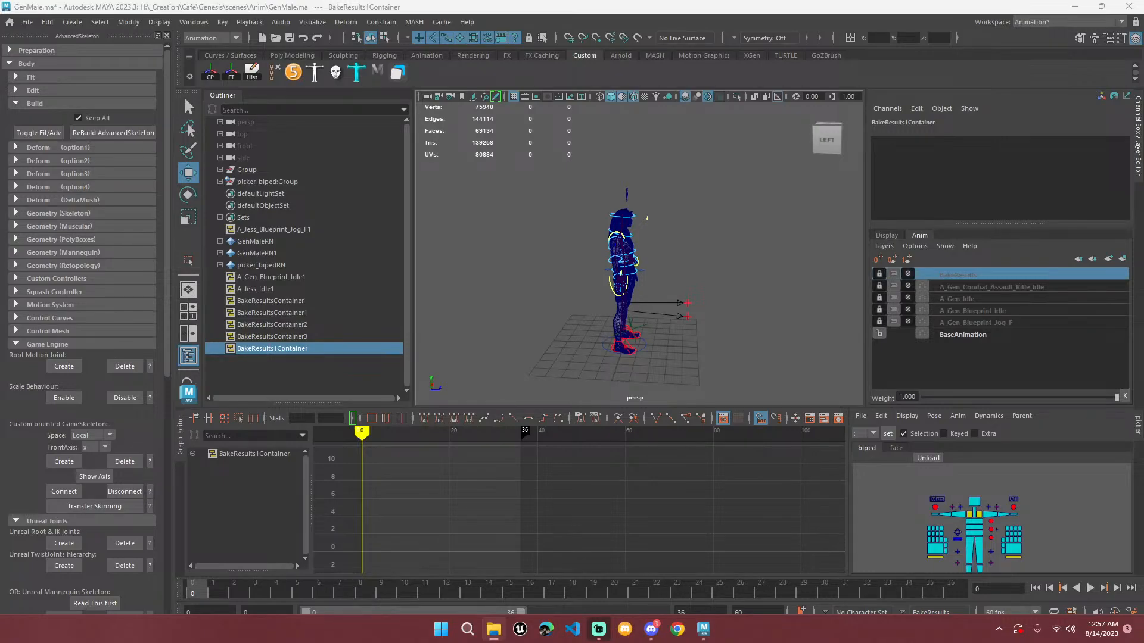
Rename the BakeResults layer as A_Gen_Blueprint_Sprint.
double_click(957, 277)
type("A_Jess_Blueprint_Sprint")
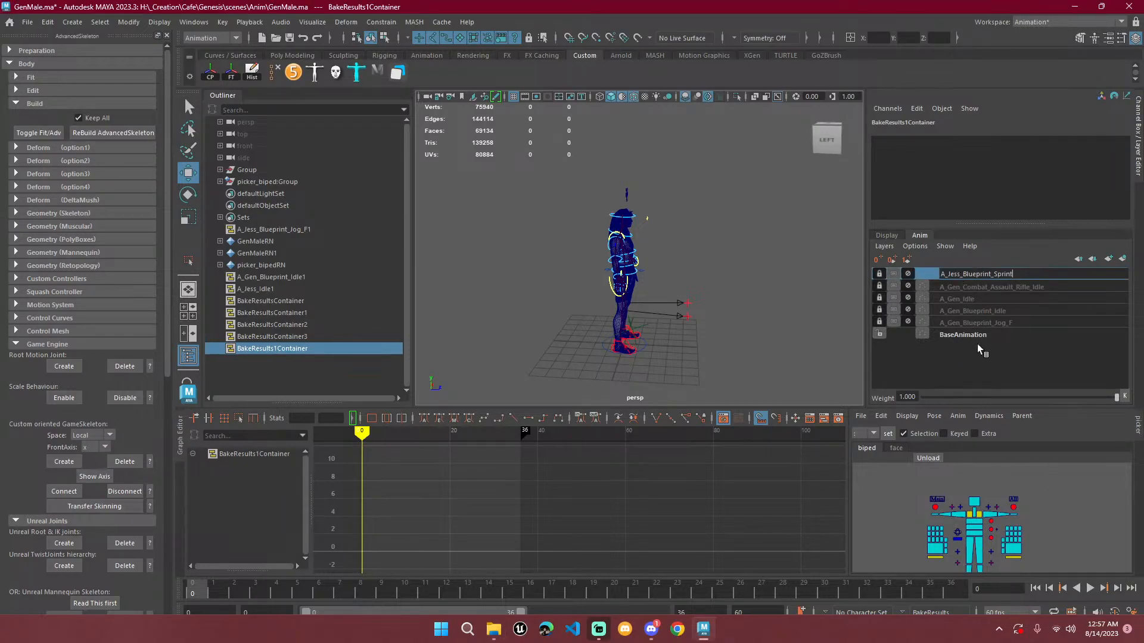
left_click(978, 345)
double_click(956, 273)
type("Gen")
key("Return")
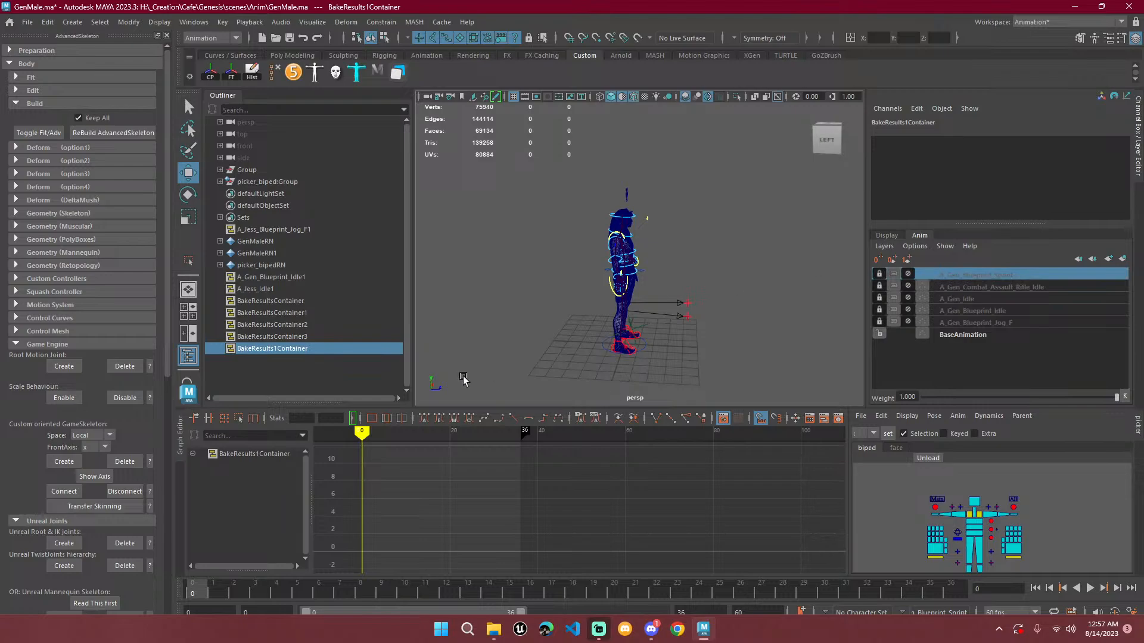
Rename the BakeResultsContainer node with the name copied from the A_Gen_Combat_Assault_Rifle_Idle layer.
left_click(317, 301)
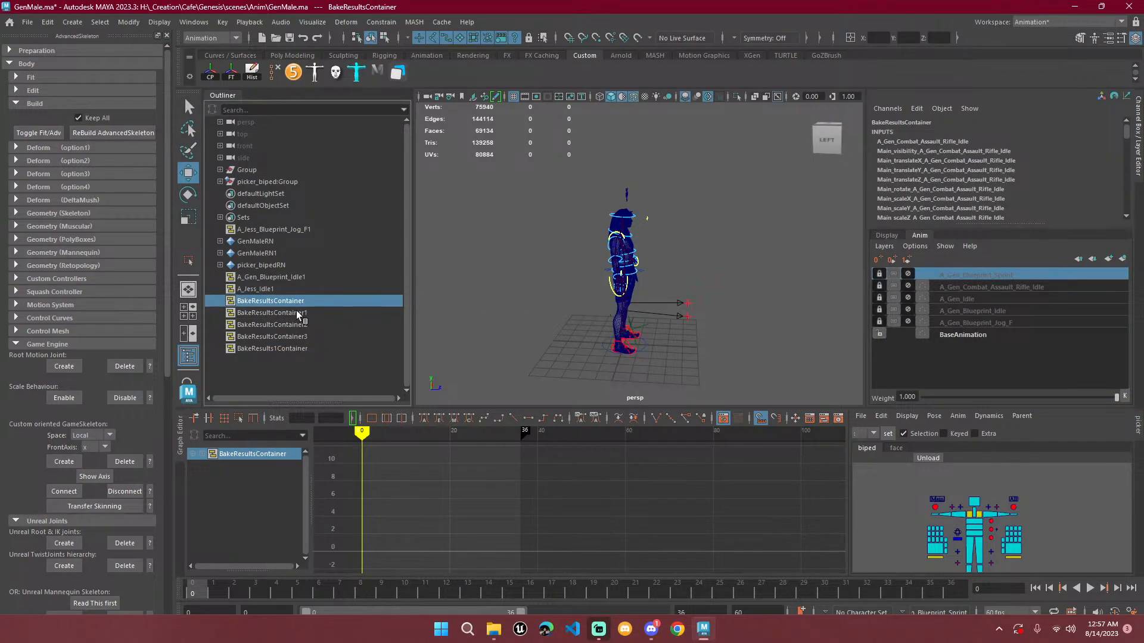
left_click(987, 287)
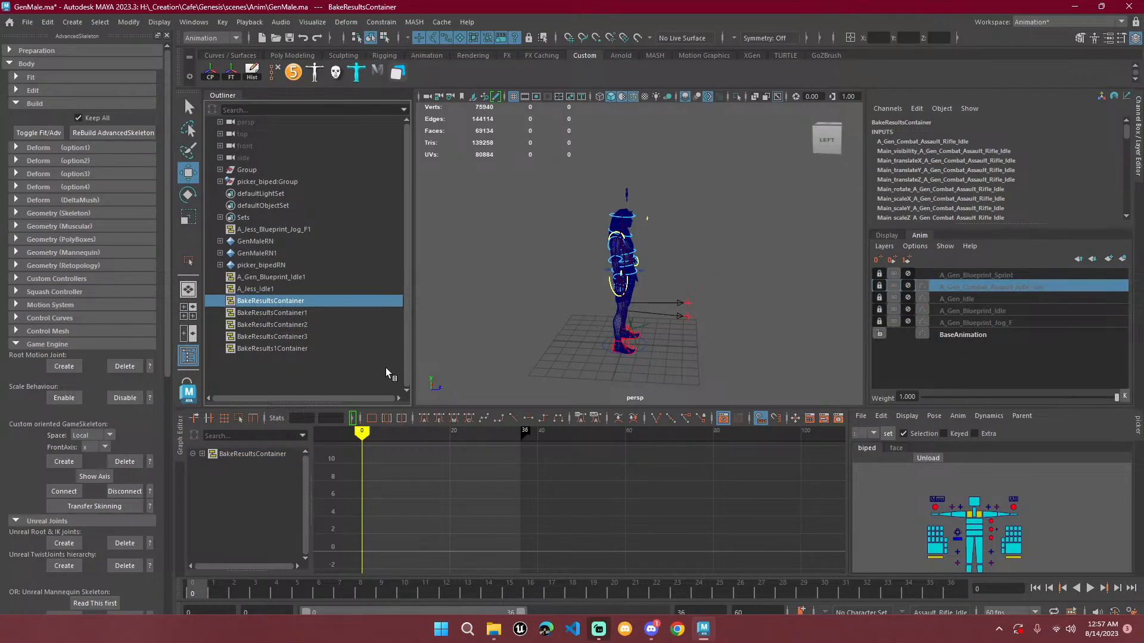
double_click(245, 454)
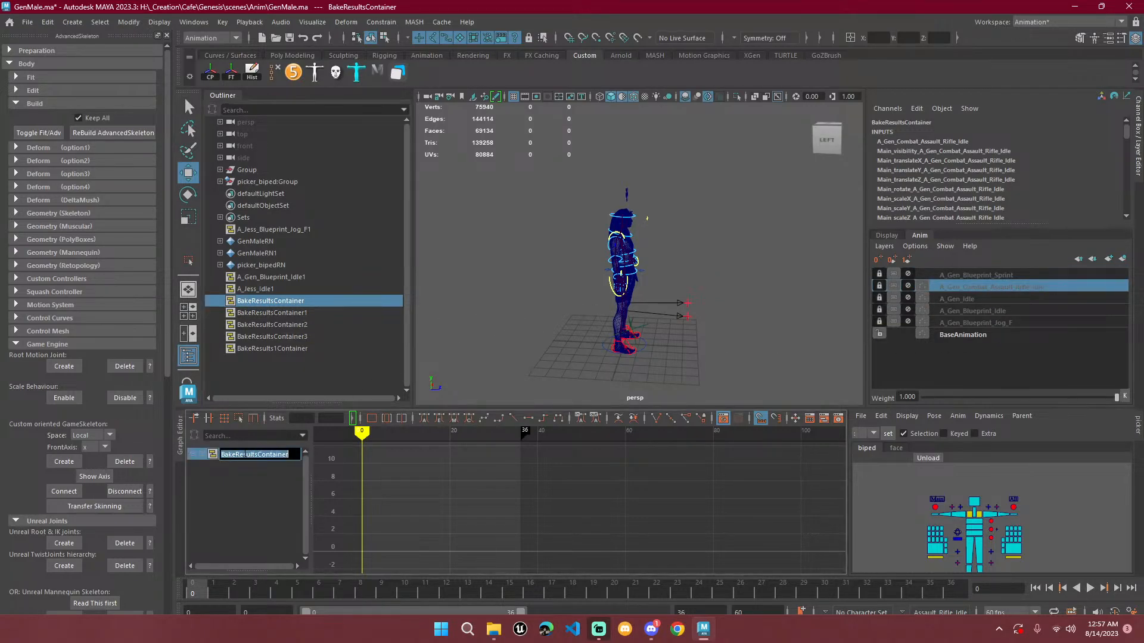
double_click(957, 284)
key("ctrl+c")
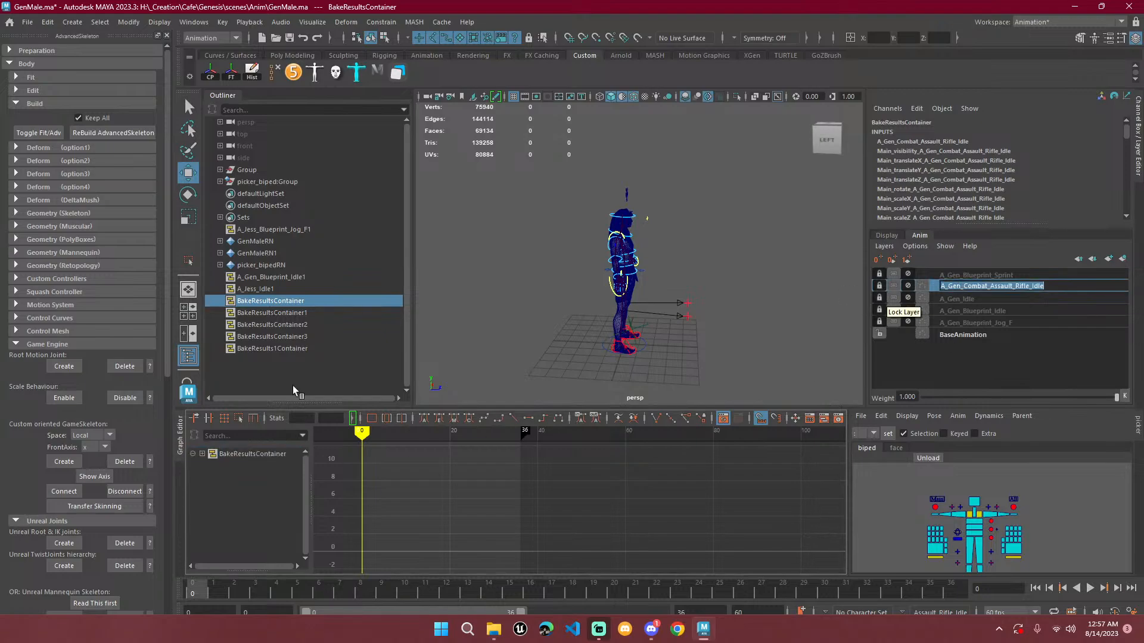
double_click(267, 458)
key("ctrl+v")
key("Return")
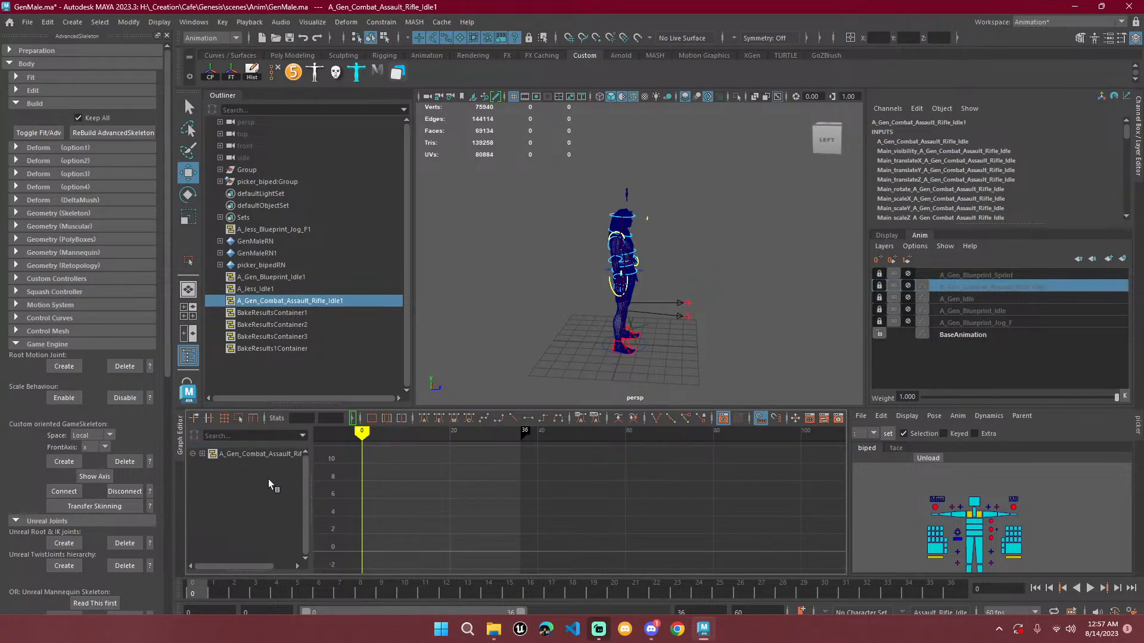
Go through the A_Gen_Idle, A_Gen_Blueprint_Idle, A_Gen_Blueprint_Jog_F and BaseAnimation layers and check their lock and mute states.
left_click(966, 298)
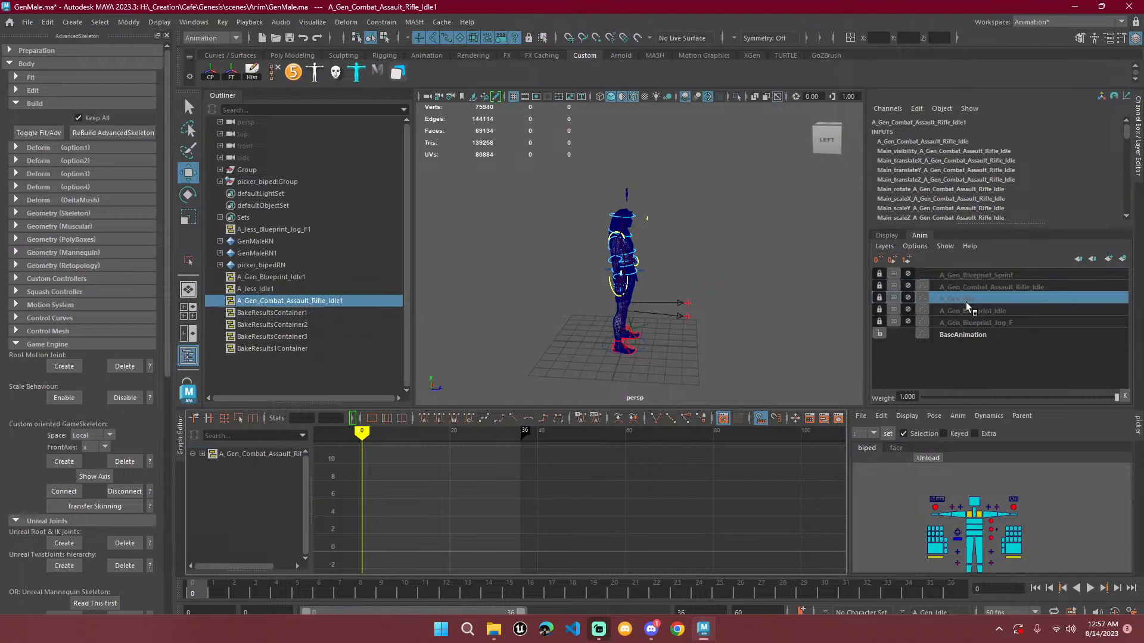
left_click(971, 311)
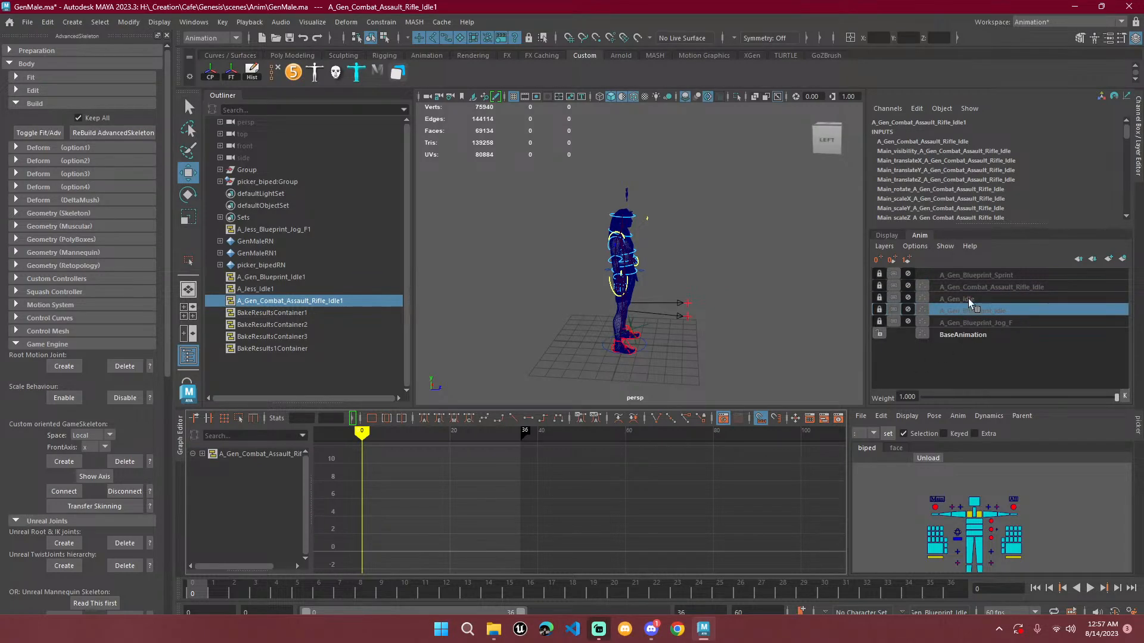
left_click(968, 299)
left_click(967, 334)
left_click(945, 300)
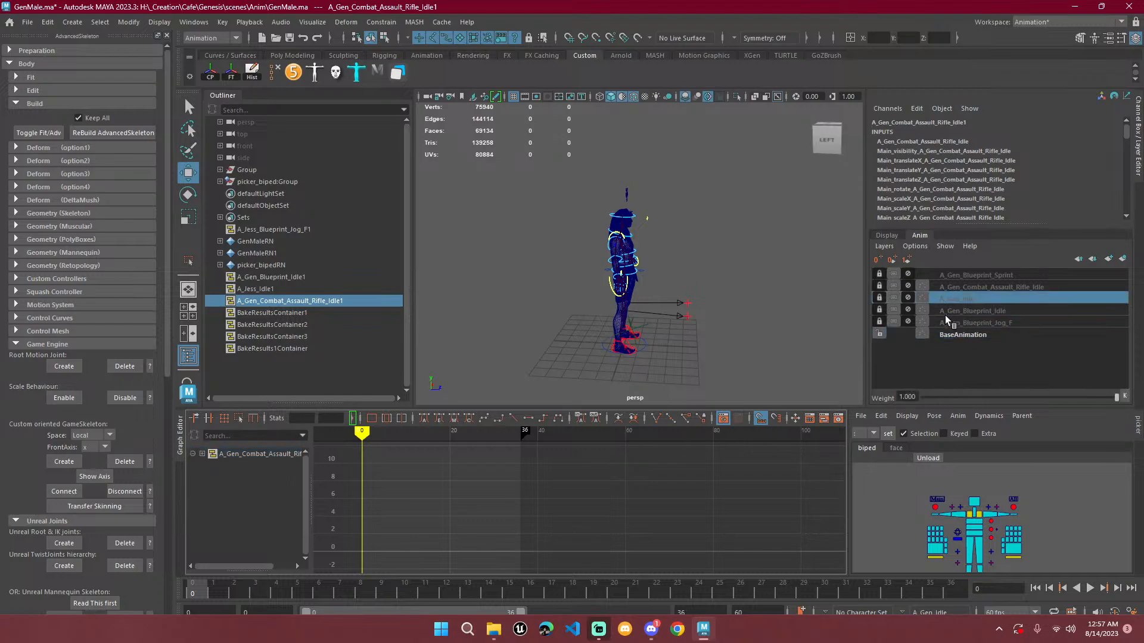
left_click(944, 311)
left_click(945, 323)
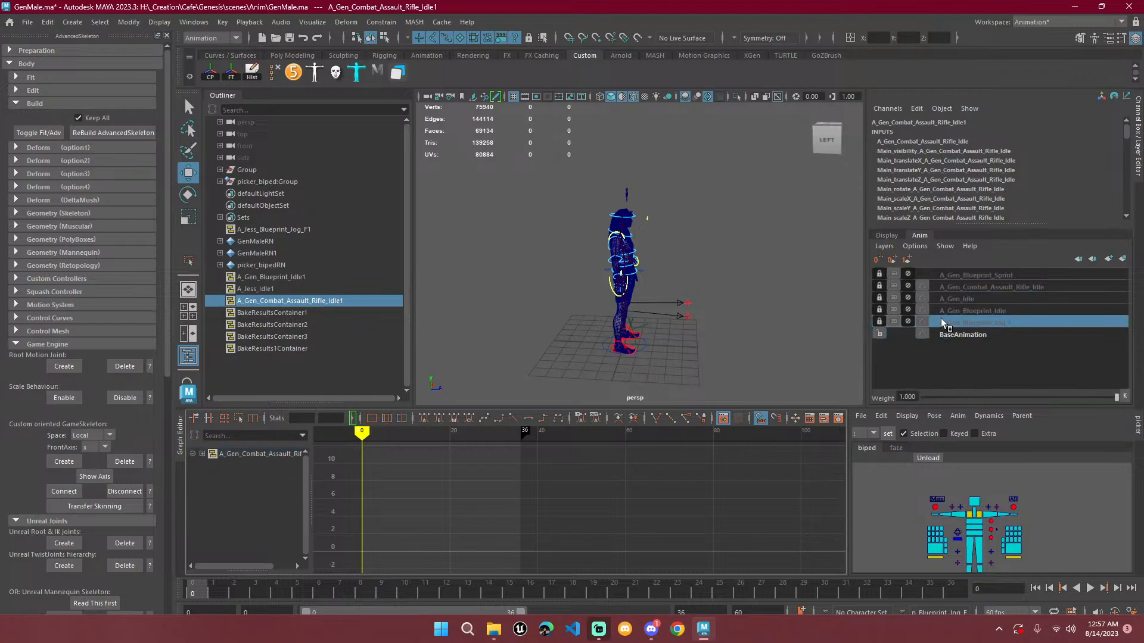
left_click(923, 298)
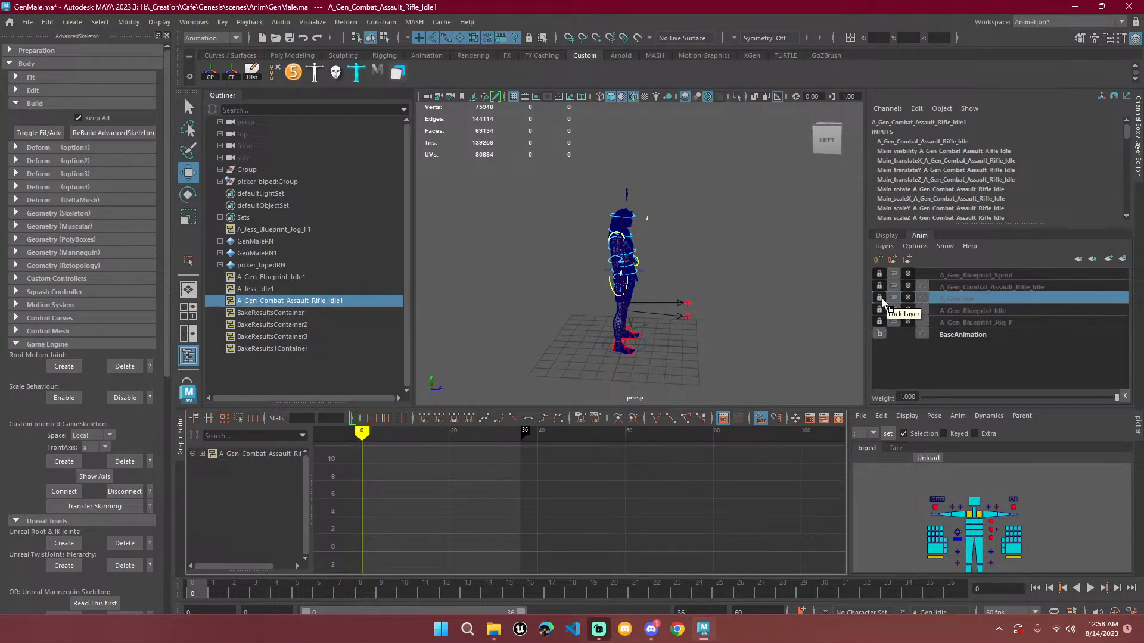
left_click(912, 298)
left_click(911, 298)
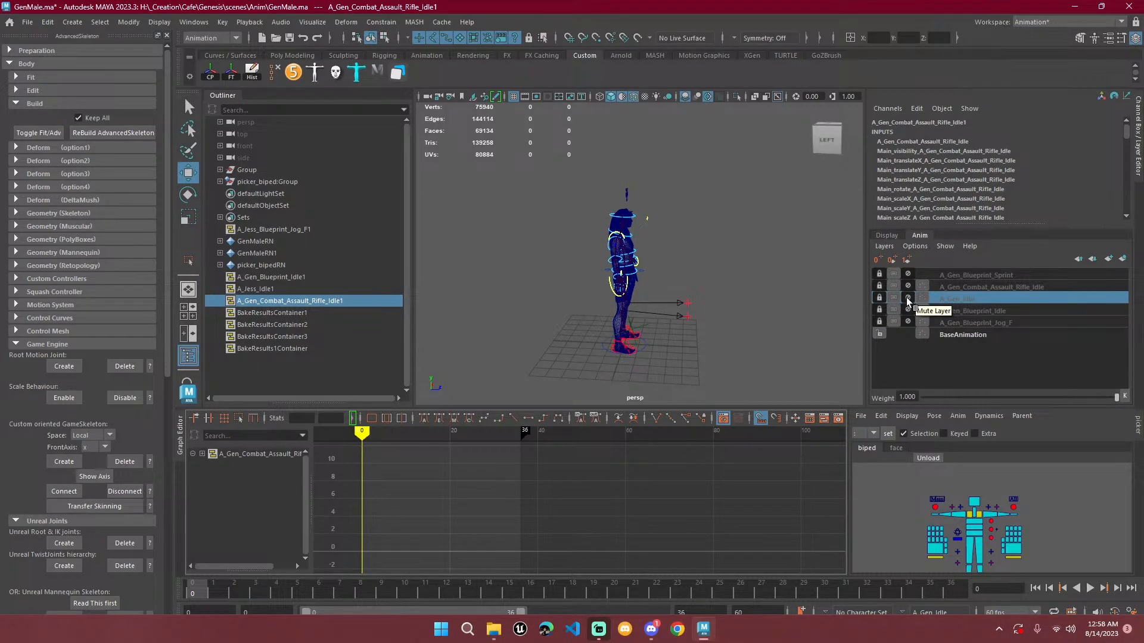
Switch the active animation layer to A_Gen_Combat_Assault_Rifle_Idle, to A_Gen_Blueprint_Sprint and to None.
left_click(942, 610)
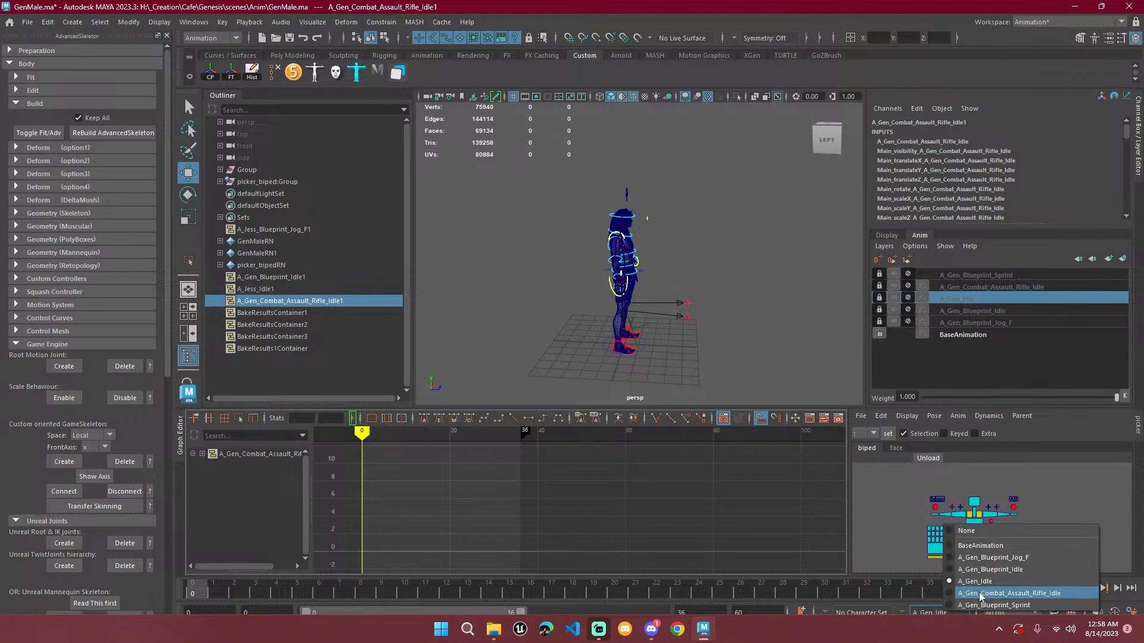
left_click(986, 593)
left_click(957, 610)
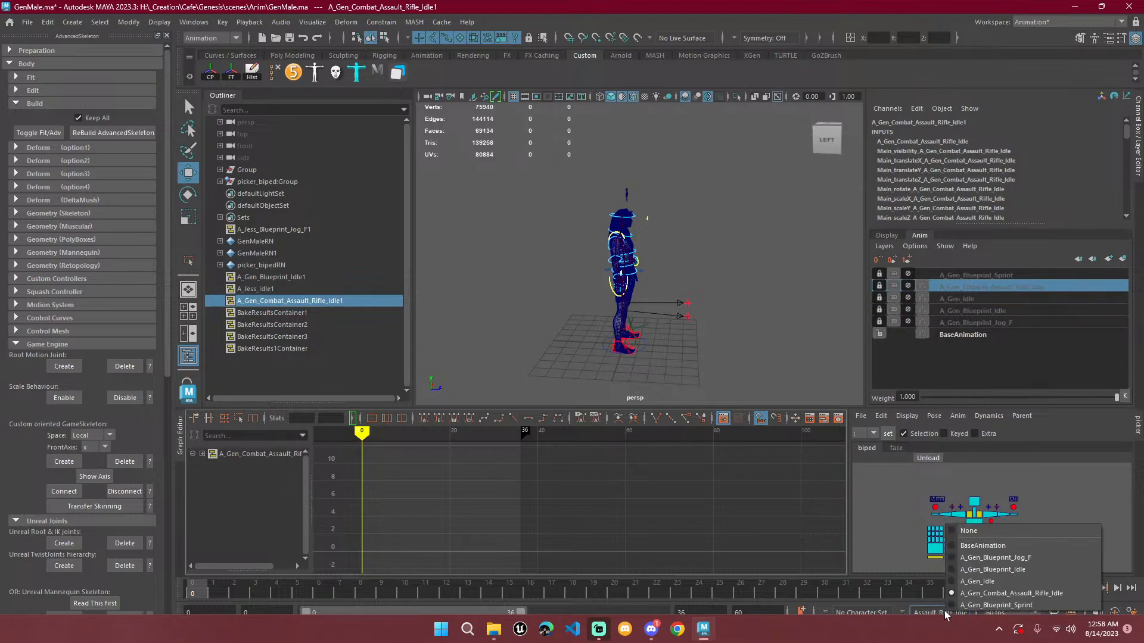
left_click(968, 605)
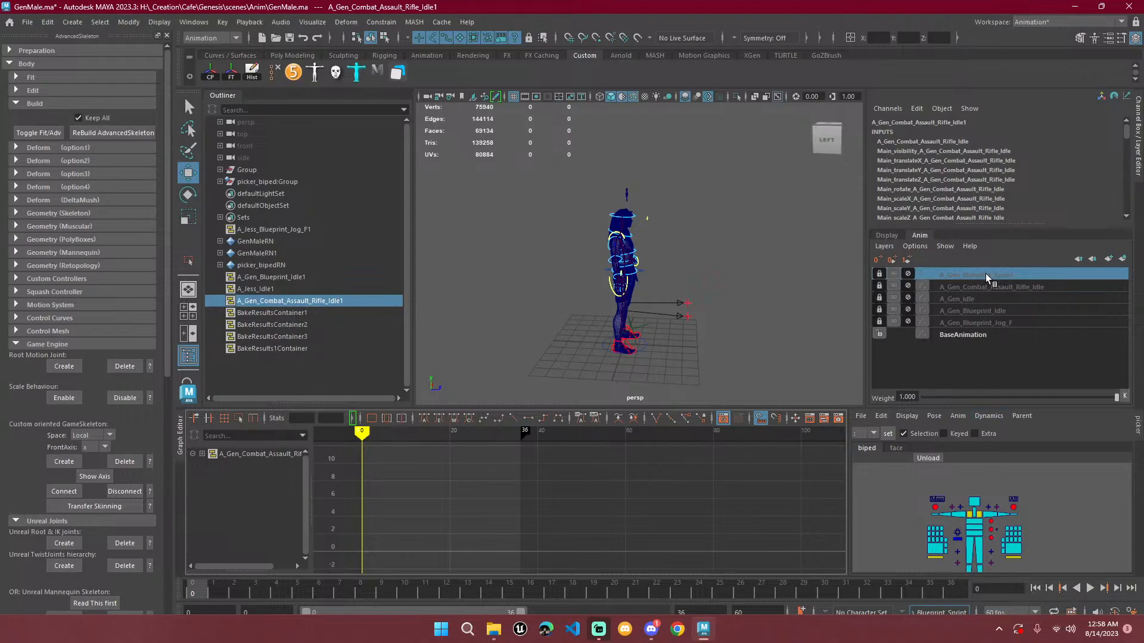
left_click(965, 612)
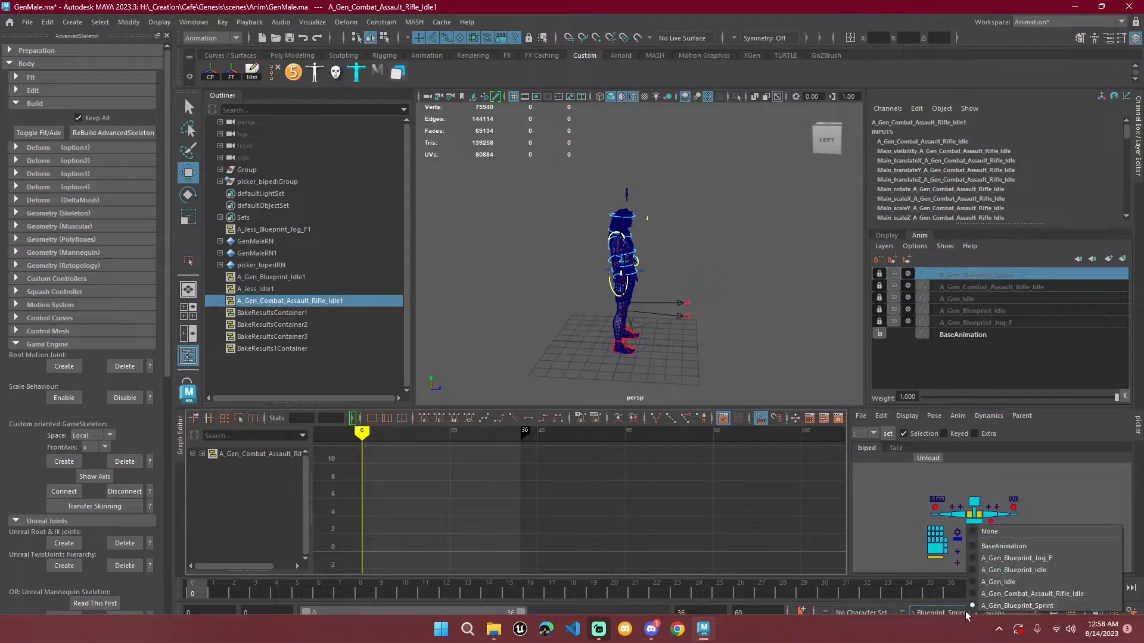
left_click(1000, 533)
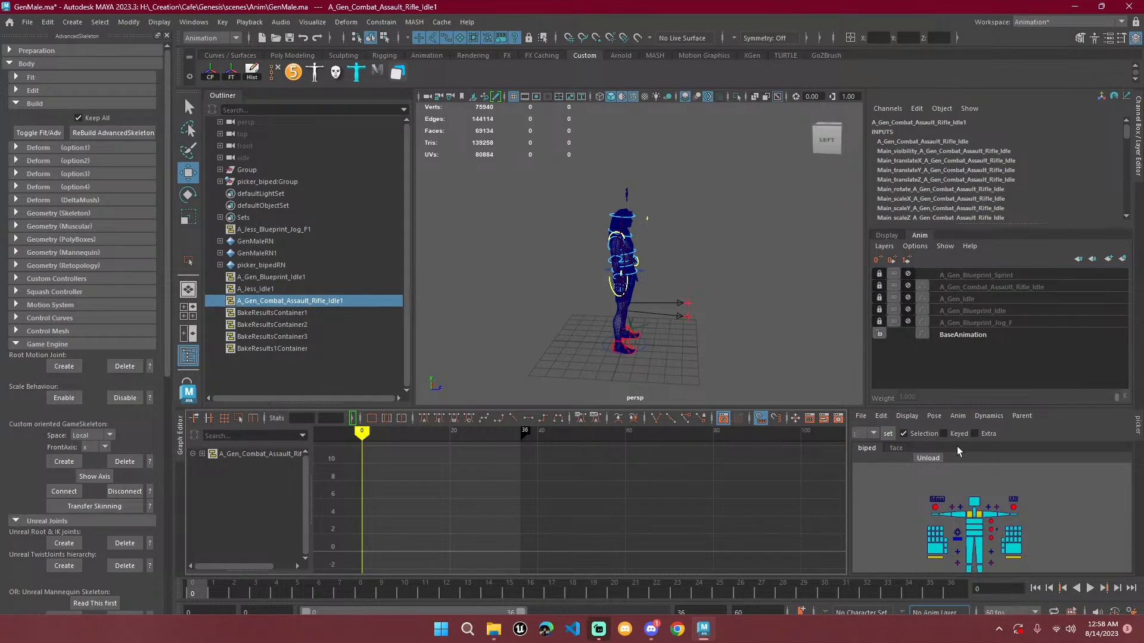
Select the A_Gen_Blueprint_Sprint layer, followed by the A_Gen_Combat_Assault_Rifle_Idle layer.
double_click(991, 274)
left_click(925, 271)
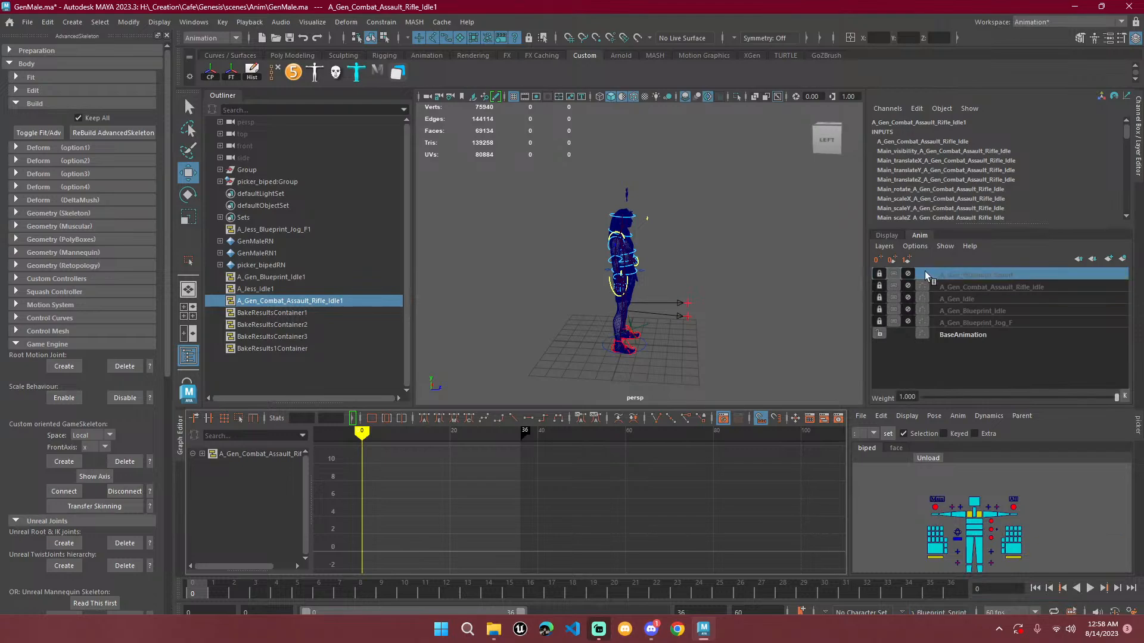
left_click(935, 289)
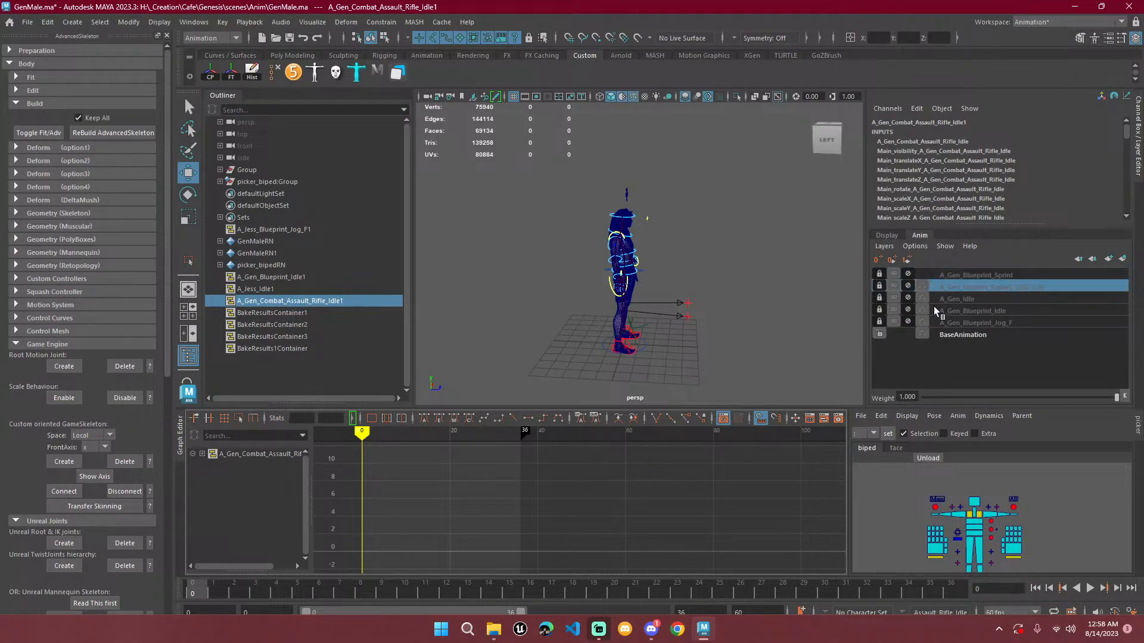
Go through the animation layers from BaseAnimation up to A_Gen_Blueprint_Sprint and inspect the A_Jess_Idle1 container.
left_click(934, 309)
left_click(938, 331)
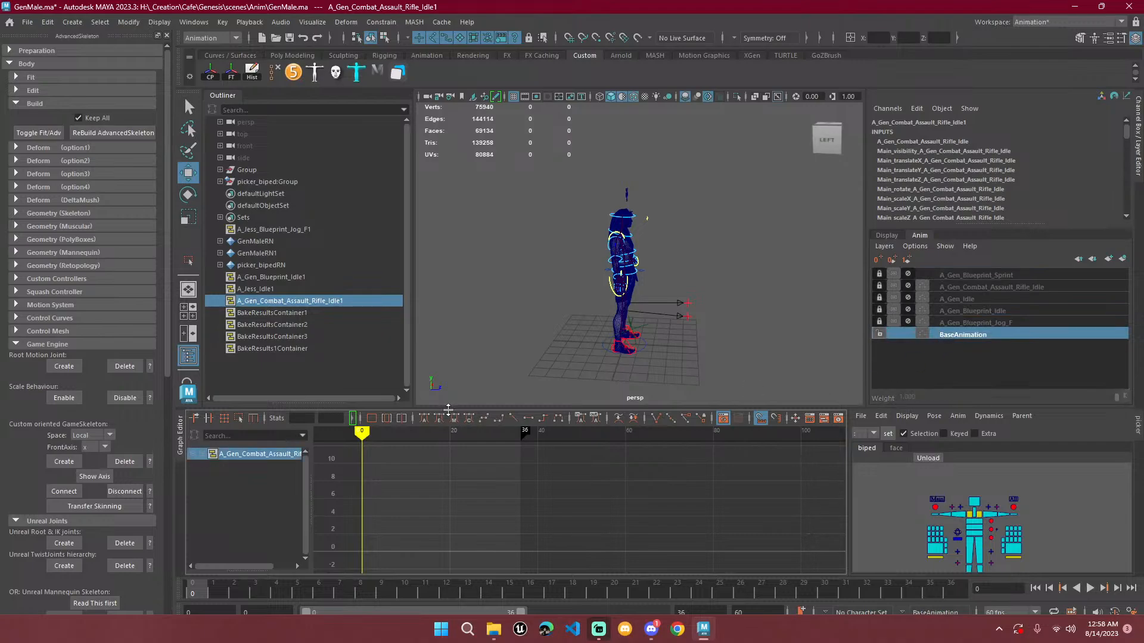
left_click(280, 289)
left_click(498, 316)
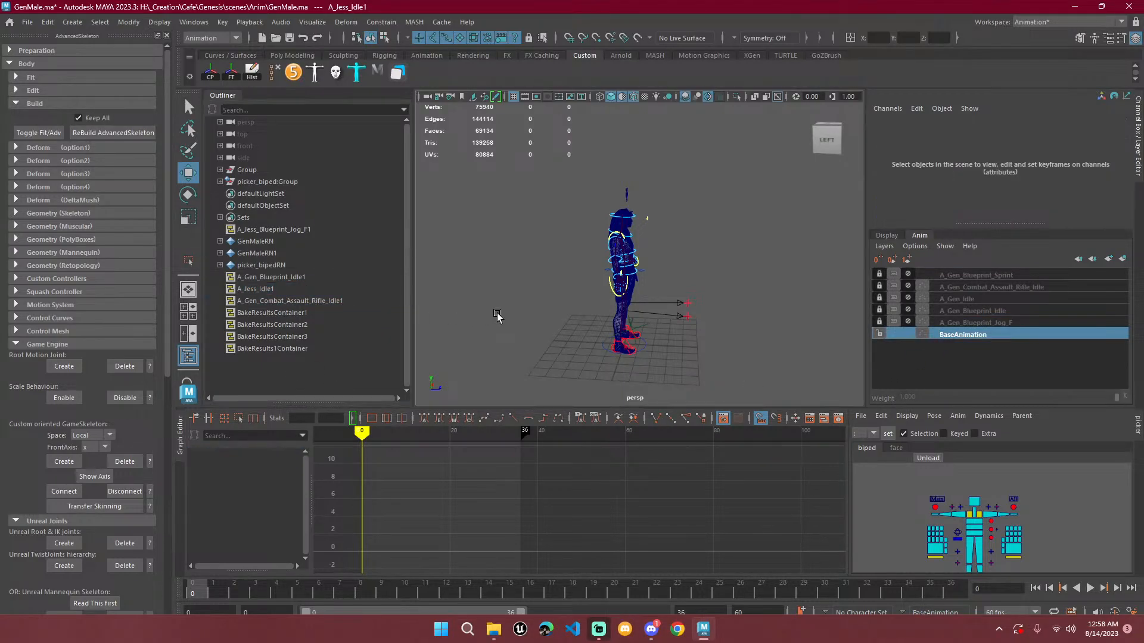
left_click(946, 326)
left_click(962, 311)
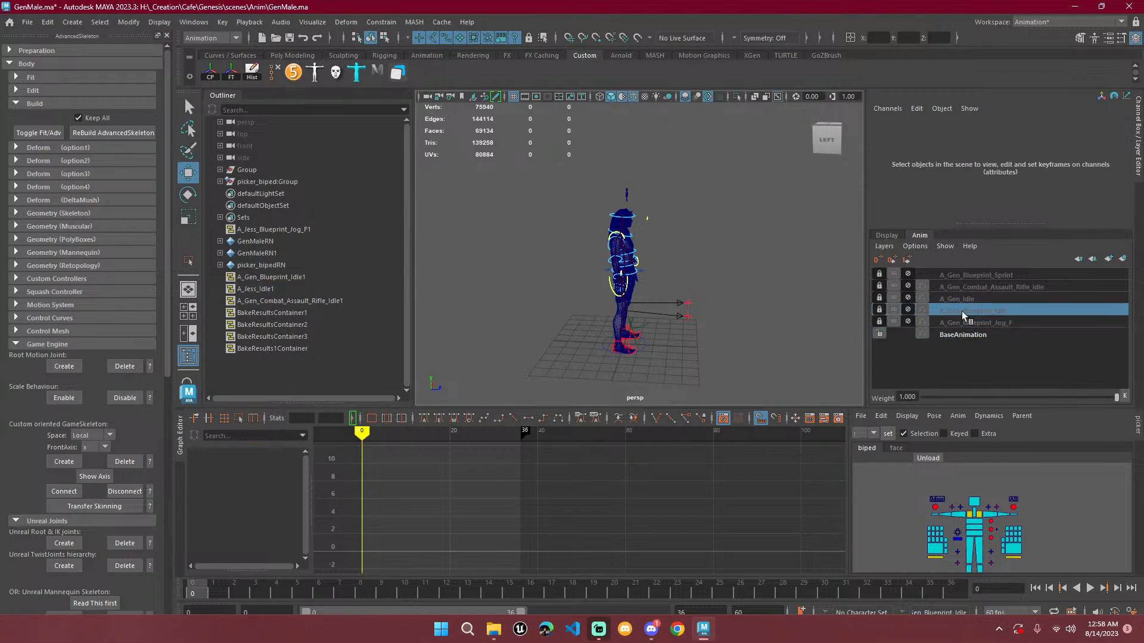
left_click(962, 298)
left_click(965, 284)
left_click(966, 275)
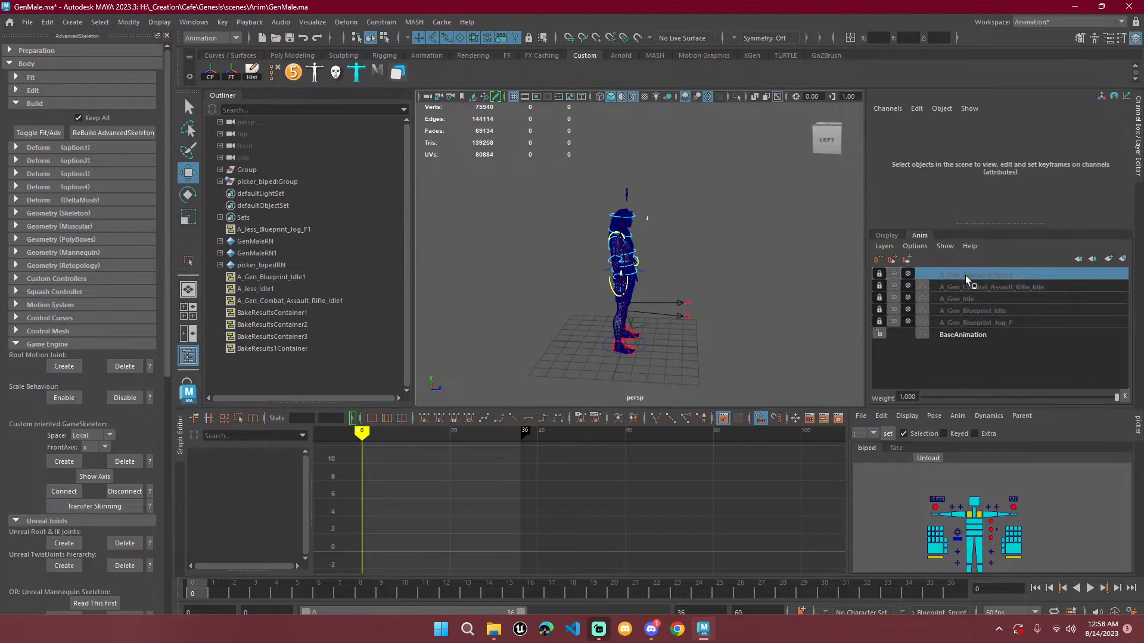
Unmute the A_Gen_Blueprint_Sprint layer to view its pose and mute it again.
left_click(908, 273)
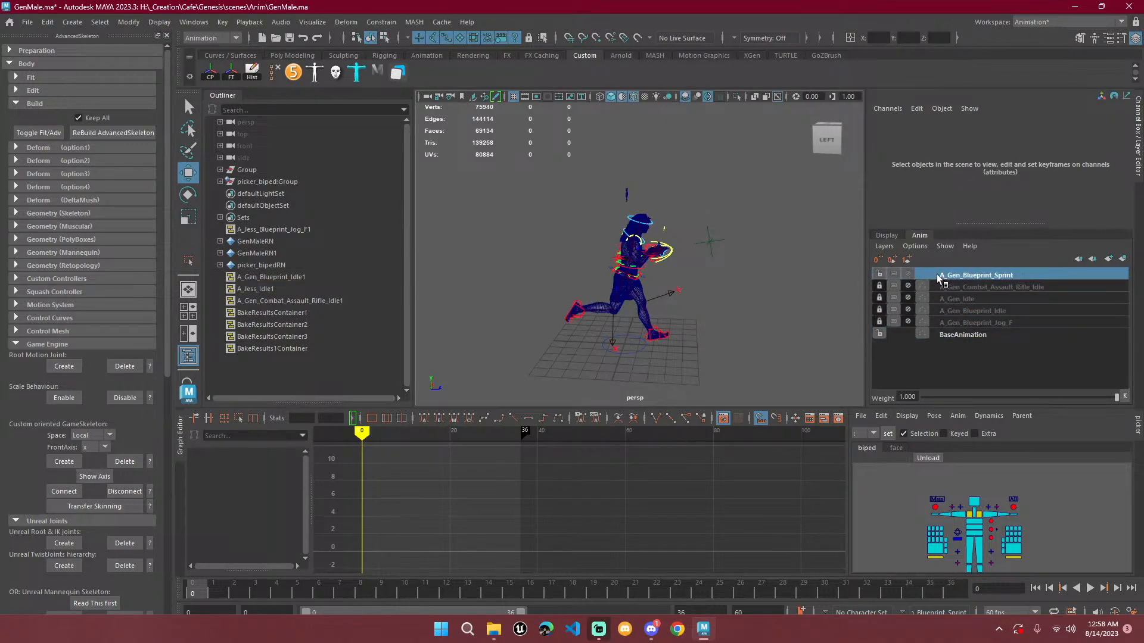
left_click(966, 310)
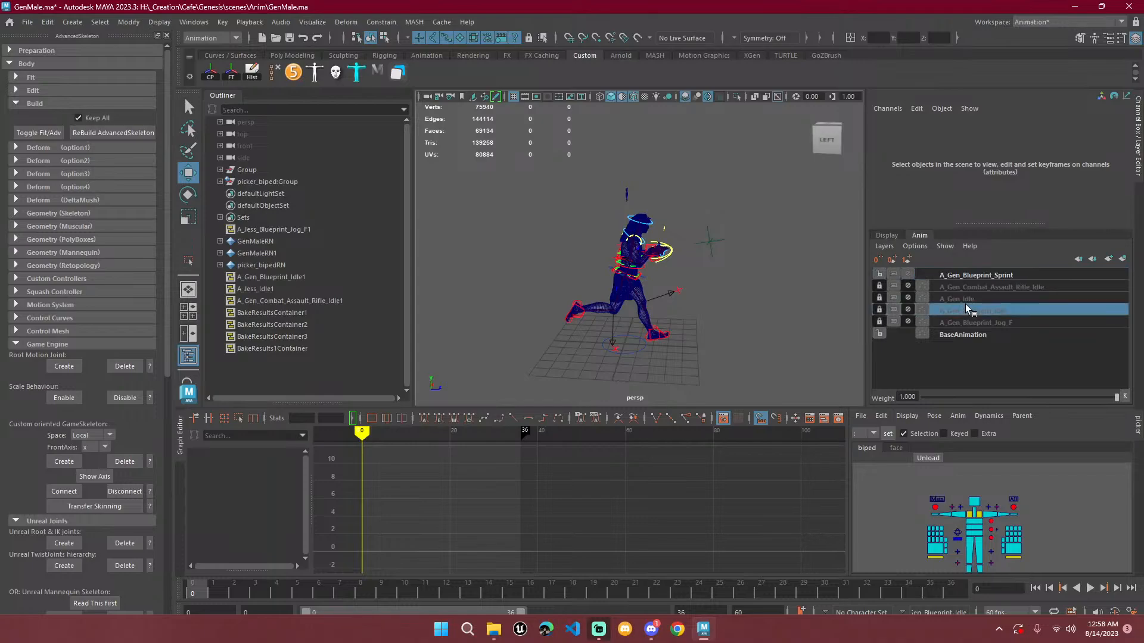
left_click(962, 287)
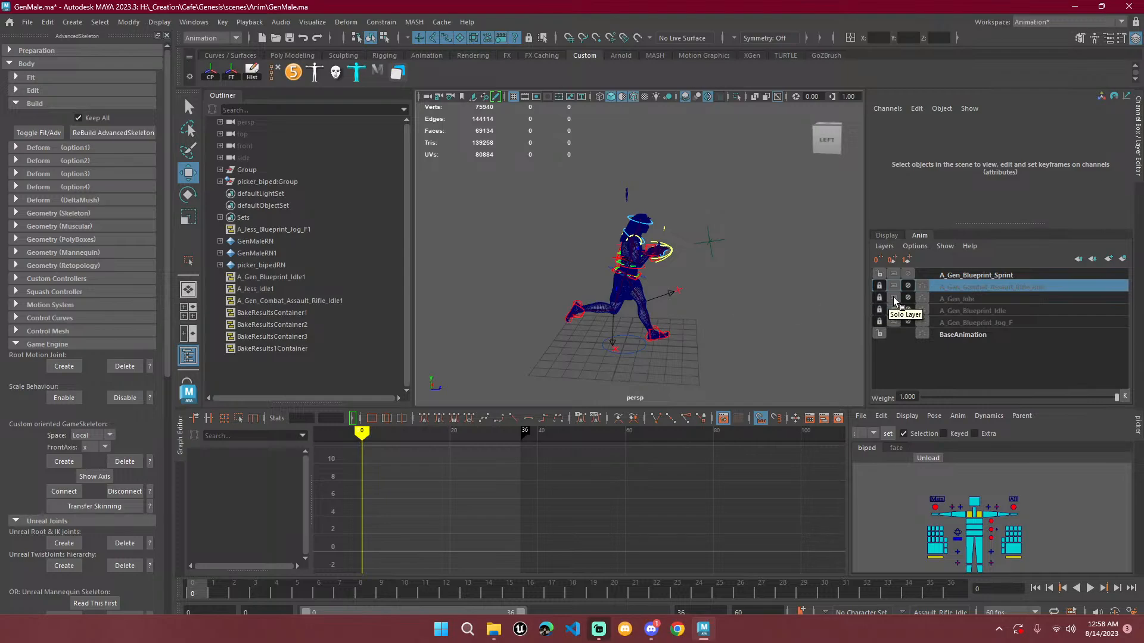
left_click(908, 273)
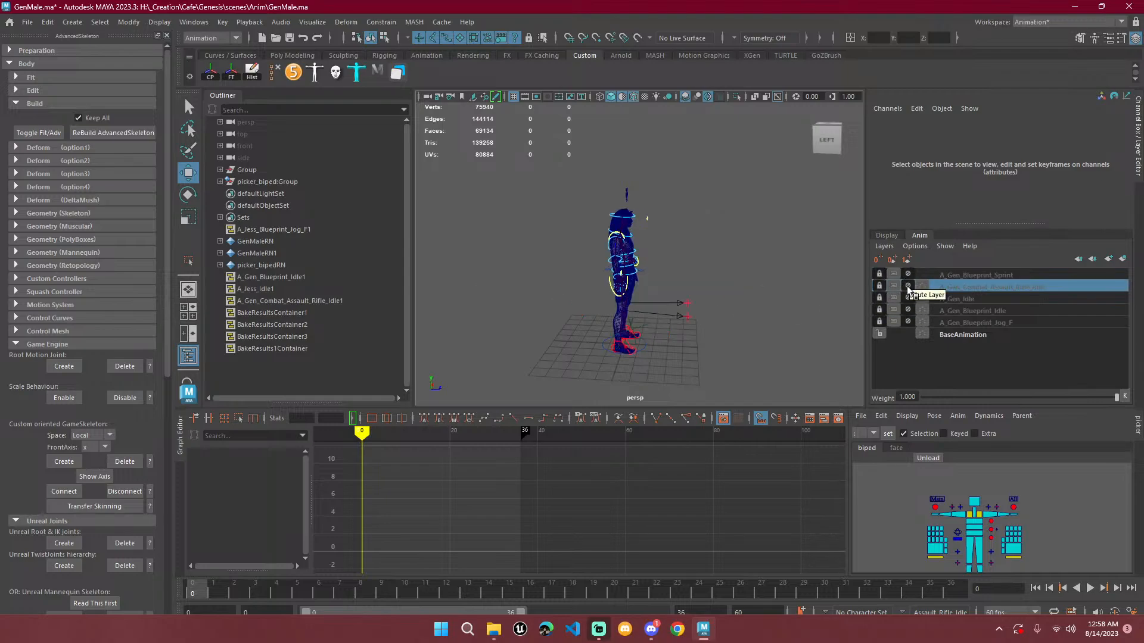
Unmute the A_Gen_Combat_Assault_Rifle_Idle layer, and delete its A_Gen_Combat_Assault_Rifle_Idle1 container and undo the deletion.
left_click(907, 287)
left_click(321, 301)
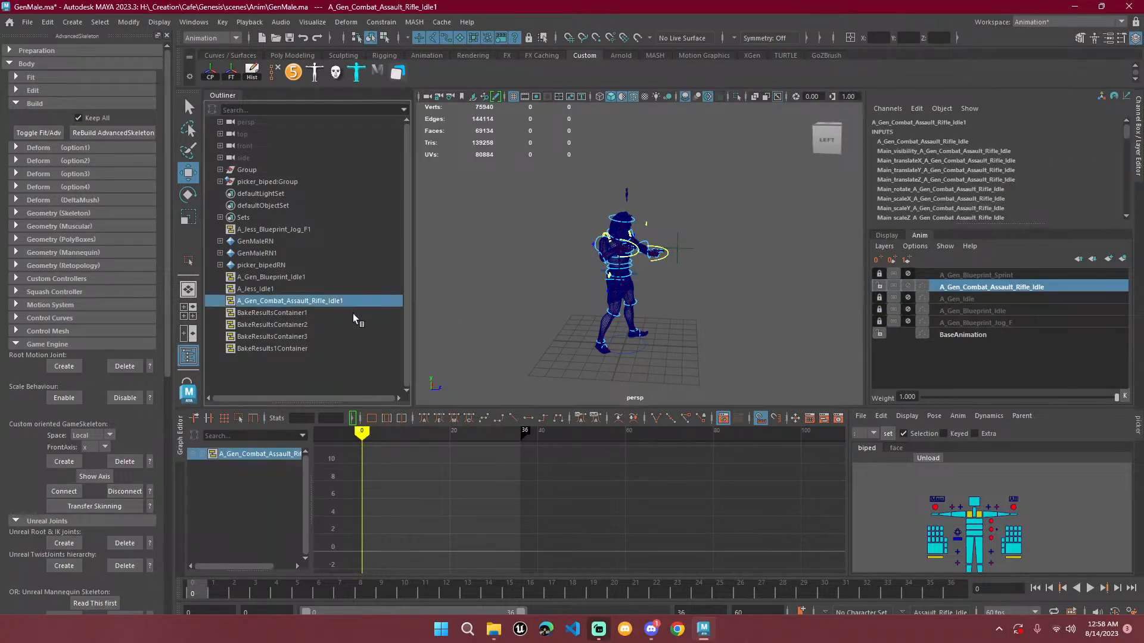
key("Delete")
key("ctrl+z")
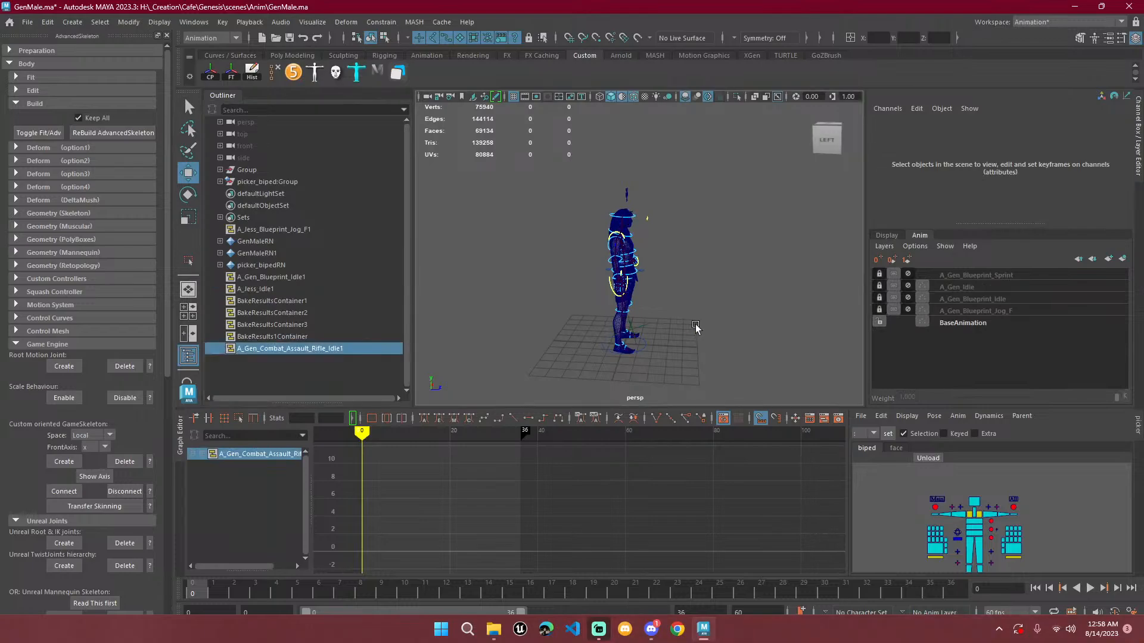
Delete the A_Jess_Blueprint_Jog_F1 container and undo the deletion.
left_click(327, 337)
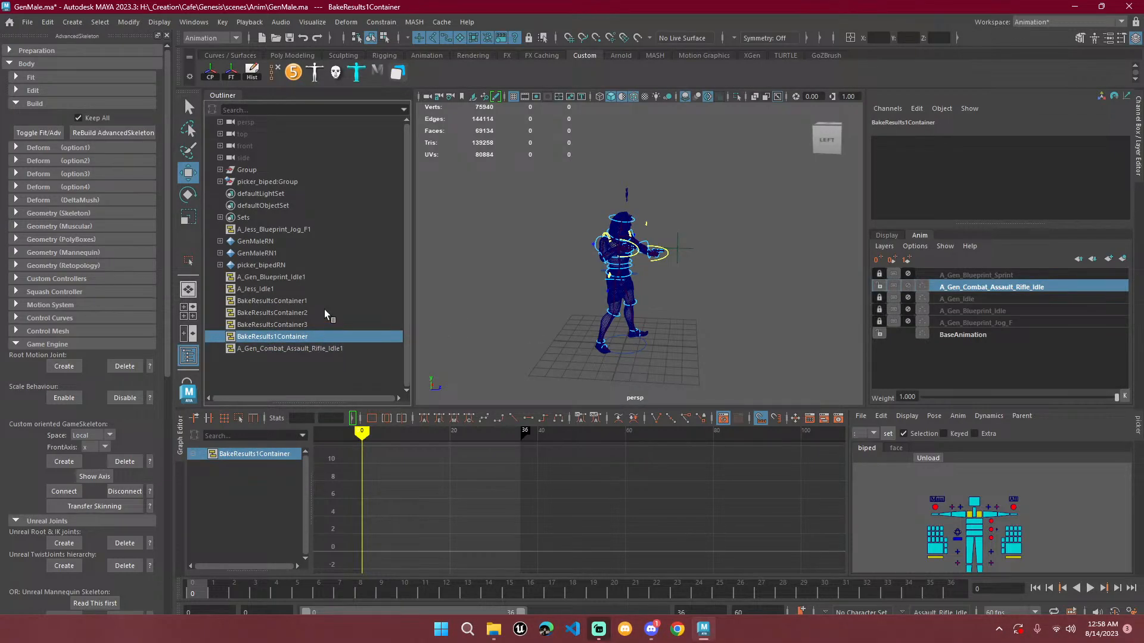
left_click(307, 231)
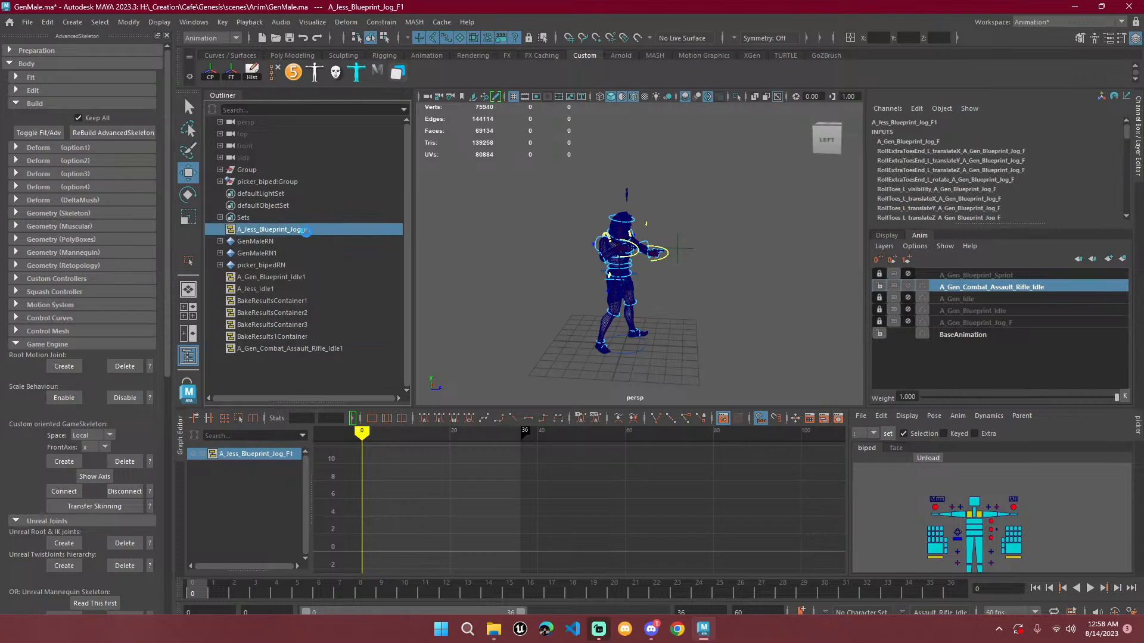
key("Delete")
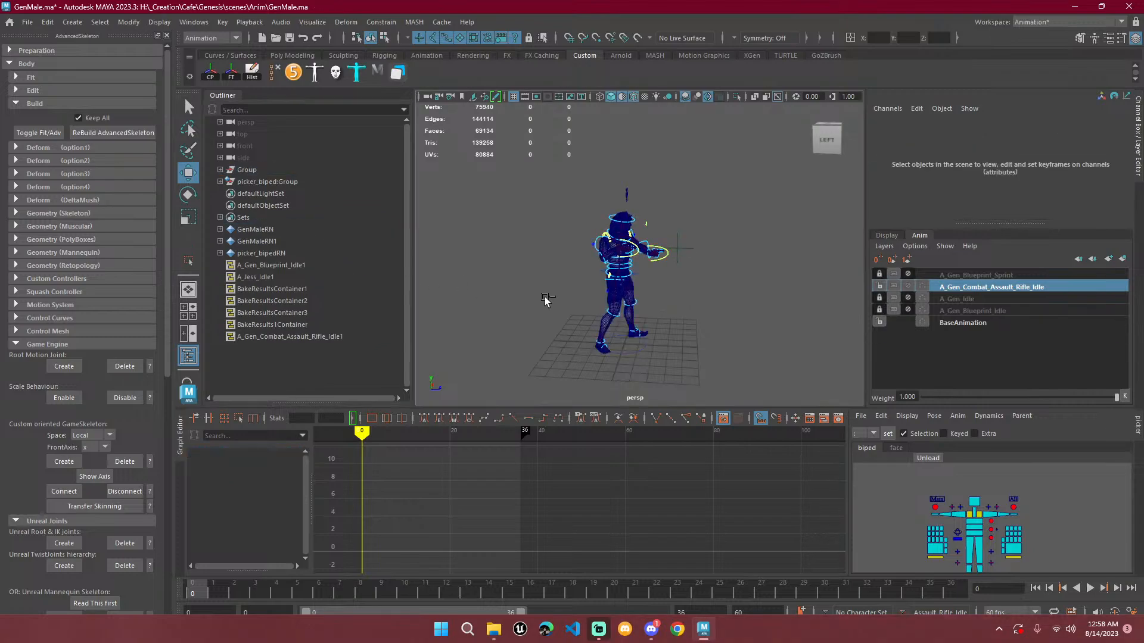
key("ctrl+z")
Select the A_Jess_Blueprint_Jog_F1 container and mute every animation layer above the base except A_Gen_Blueprint_Jog_F.
left_click(319, 325)
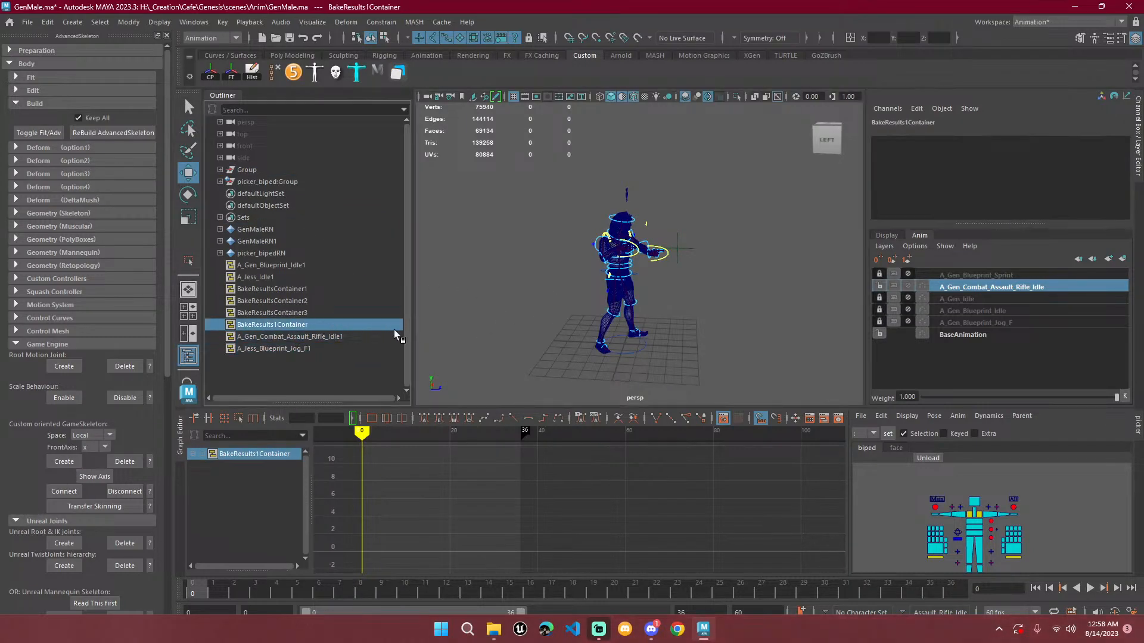
left_click(333, 348)
left_click(908, 322)
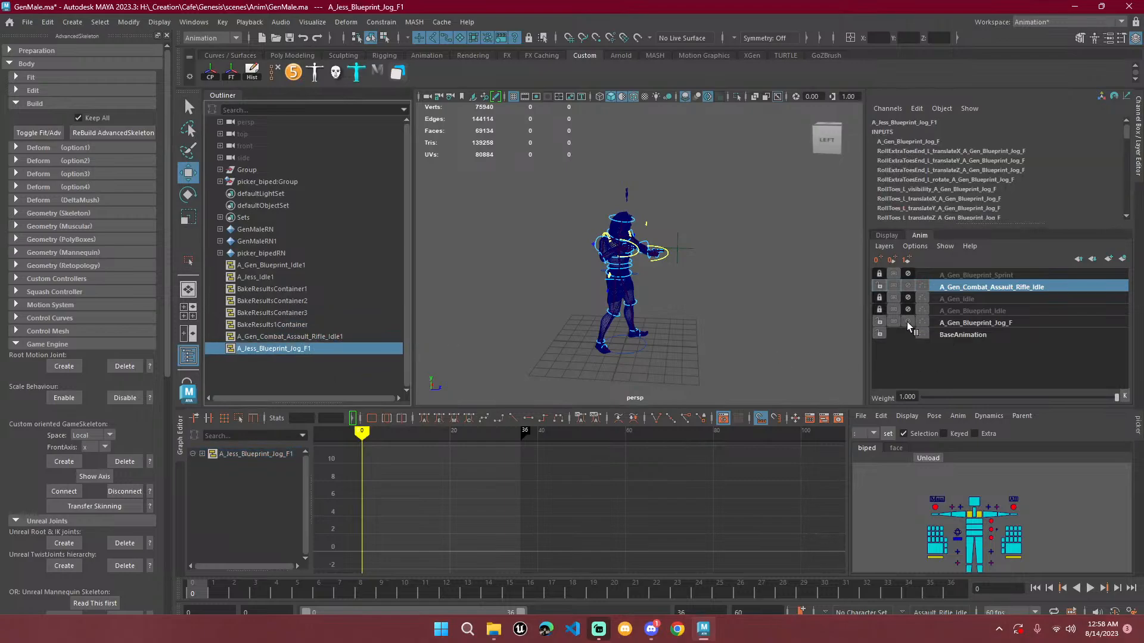
left_click(908, 310)
left_click(909, 298)
left_click(908, 286)
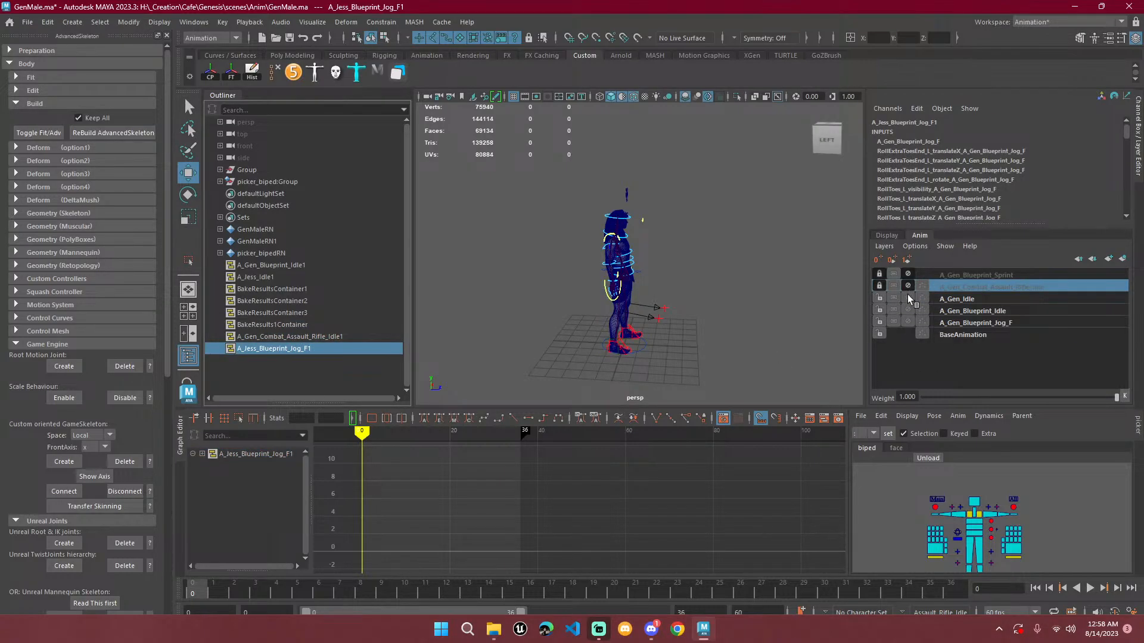
left_click(908, 298)
left_click(908, 311)
Play back the jog animation, return to frame 0 and mute the A_Gen_Blueprint_Jog_F layer.
key("alt+v")
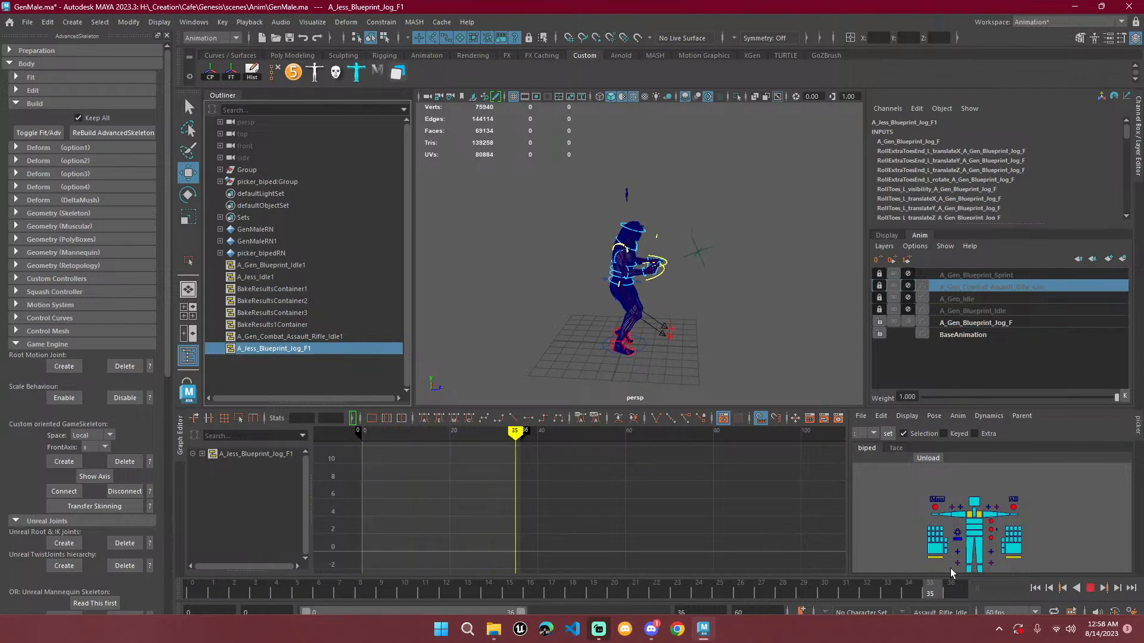
left_click_drag(317, 554, 177, 553)
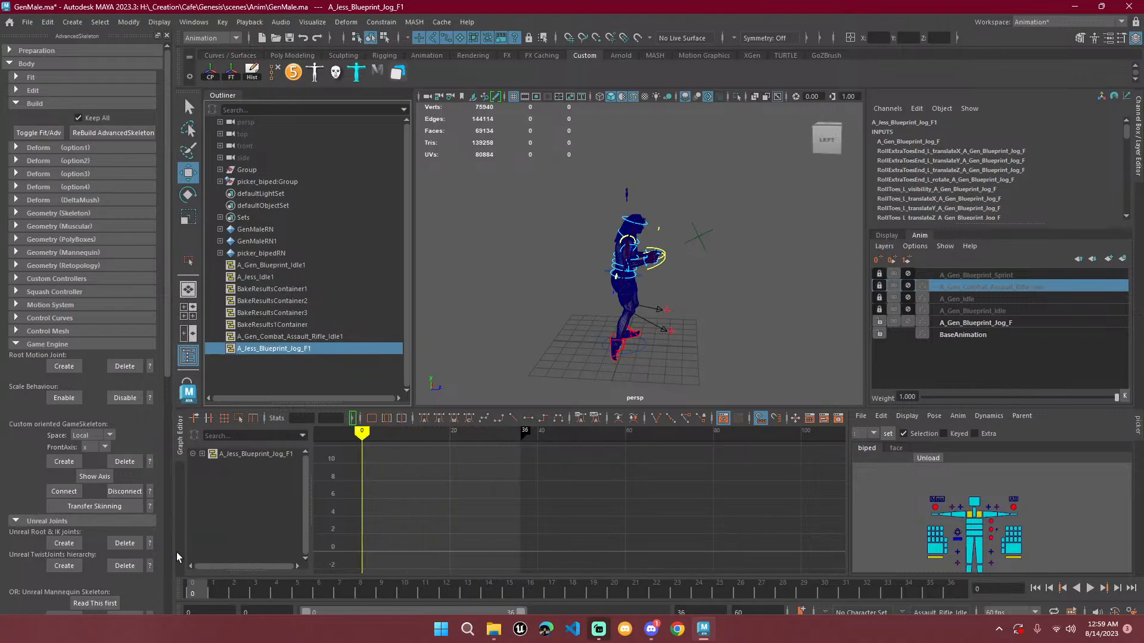
left_click(908, 322)
Preview the A_Gen_Blueprint_Sprint layer from the front with playback, mute it again and return to frame 0.
scroll(749, 332, "up", 5)
left_click_drag(749, 333, 633, 337, "alt")
middle_click_drag(633, 338, 629, 253, "alt")
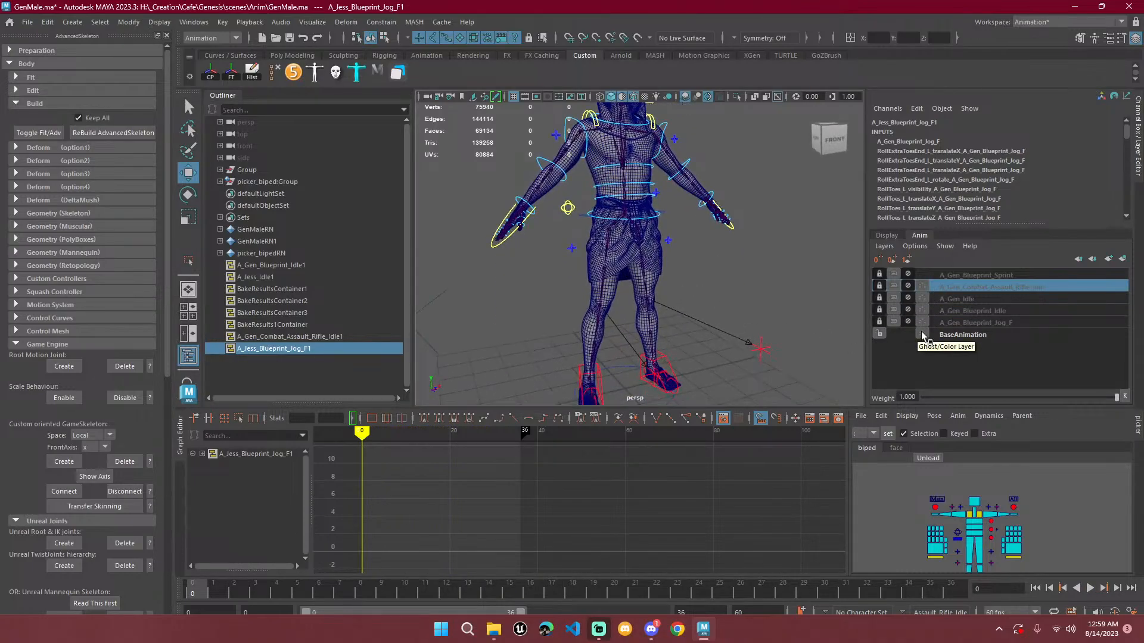
left_click(907, 275)
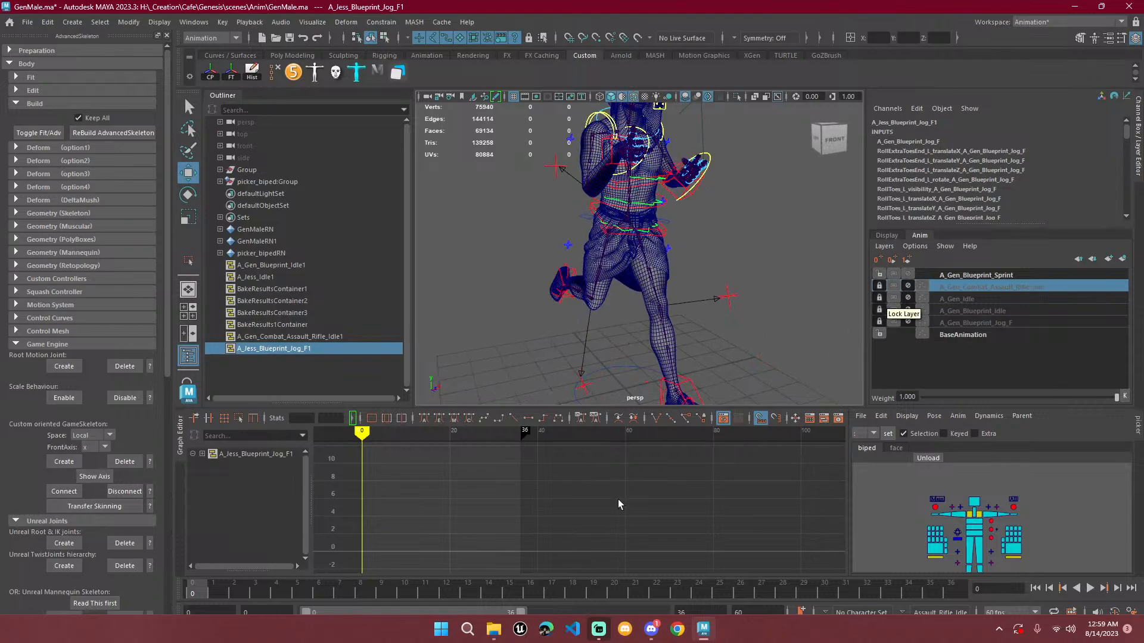
left_click_drag(376, 592, 179, 591)
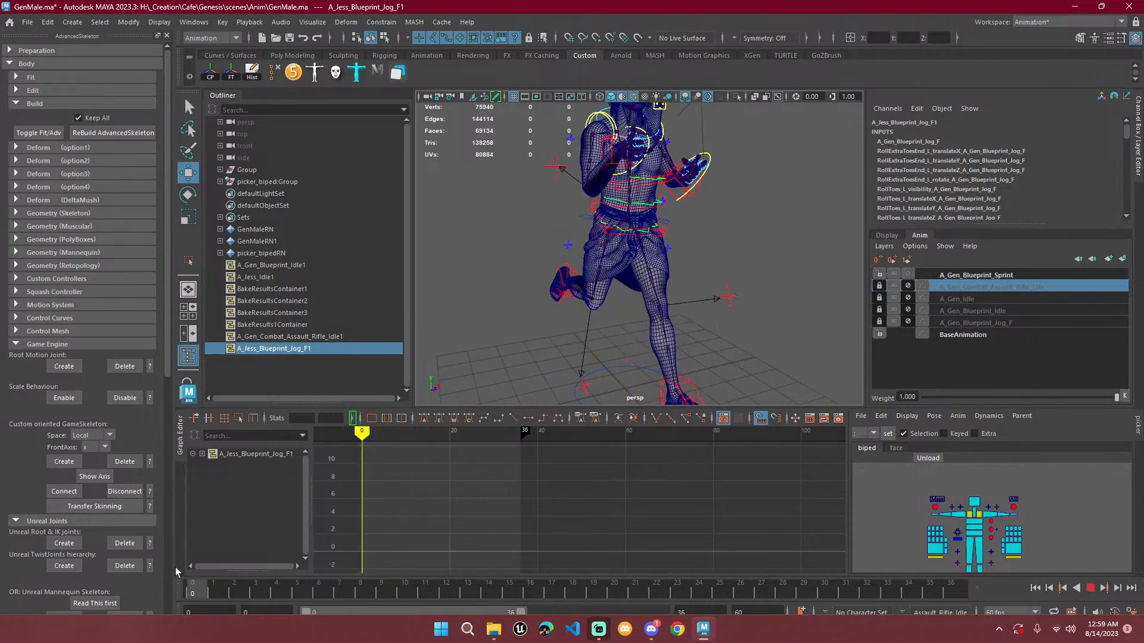
left_click(907, 274)
key("alt+v")
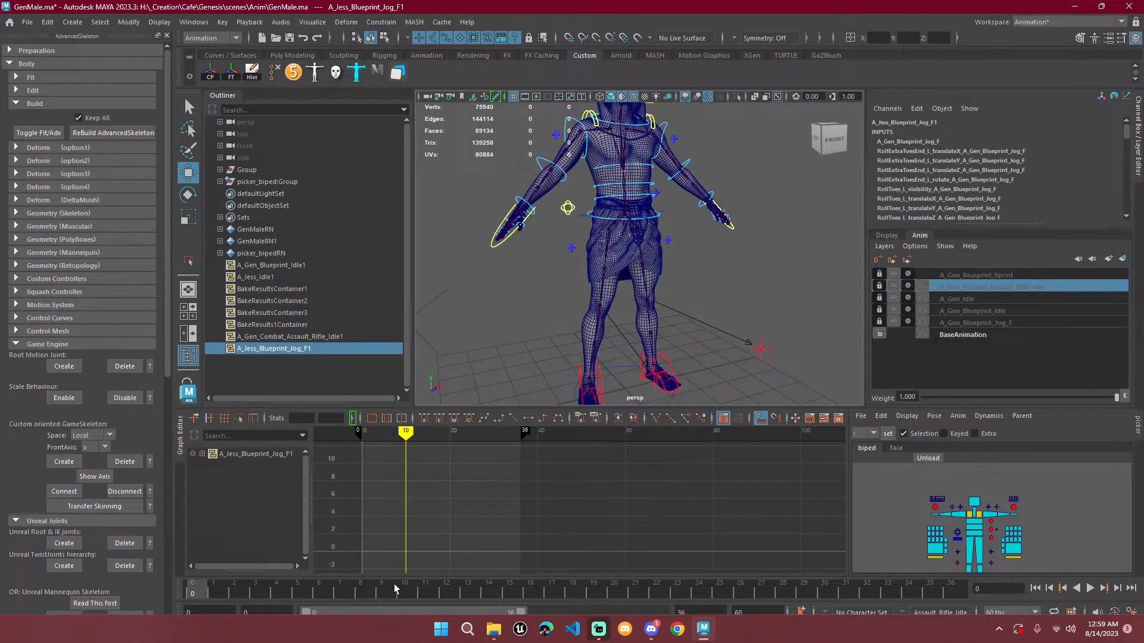
left_click(191, 587)
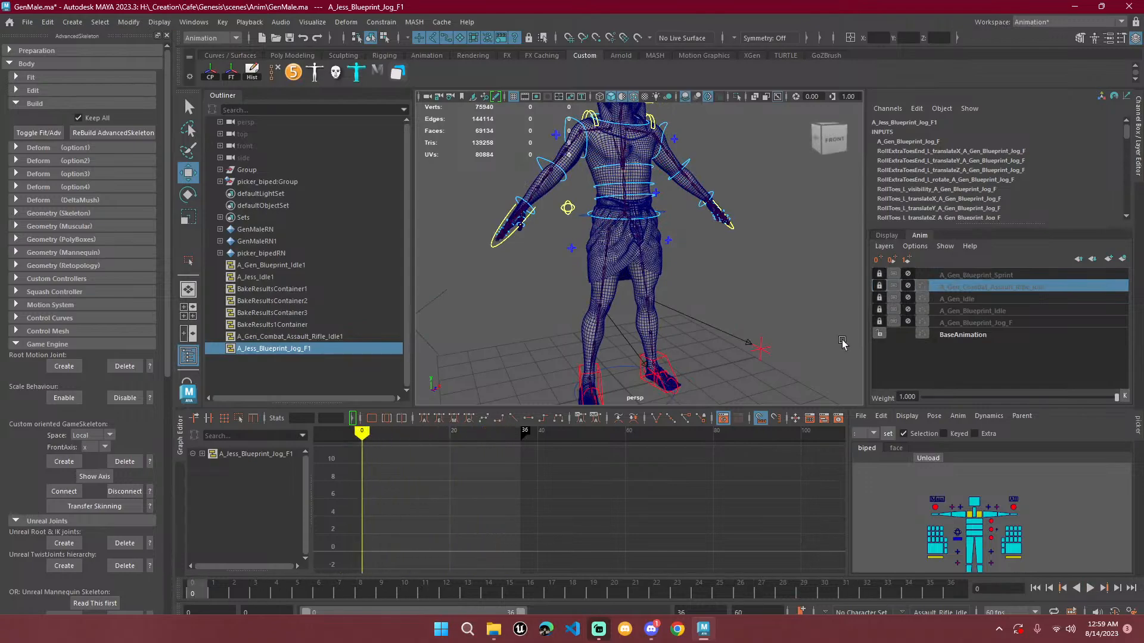
Unmute the A_Gen_Blueprint_Jog_F layer and play its animation back.
left_click(907, 322)
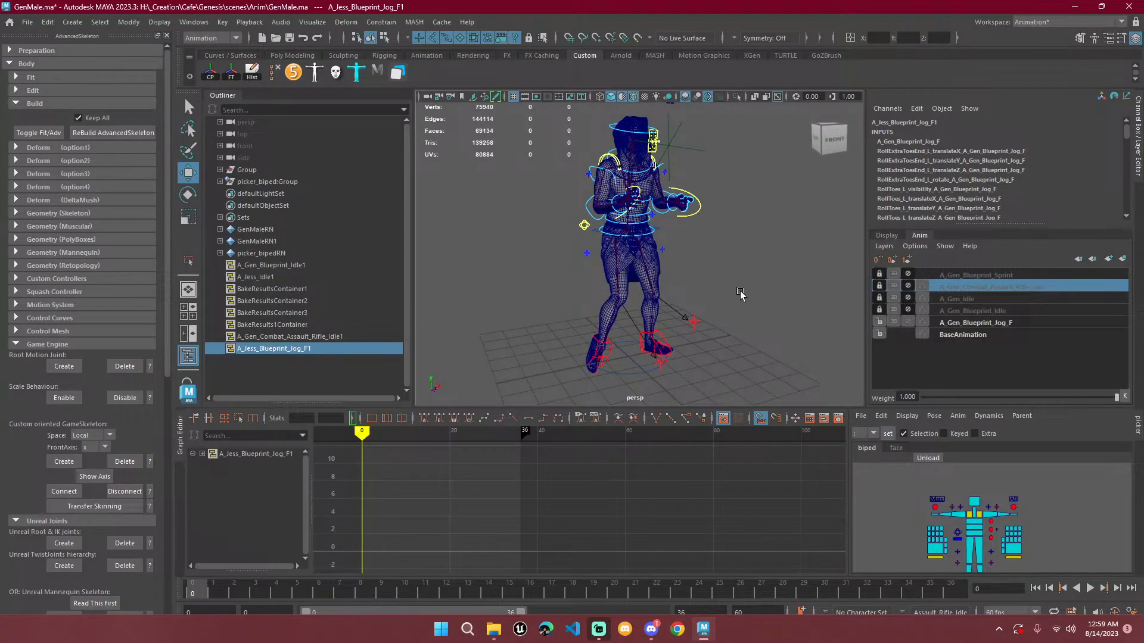
key("alt+v")
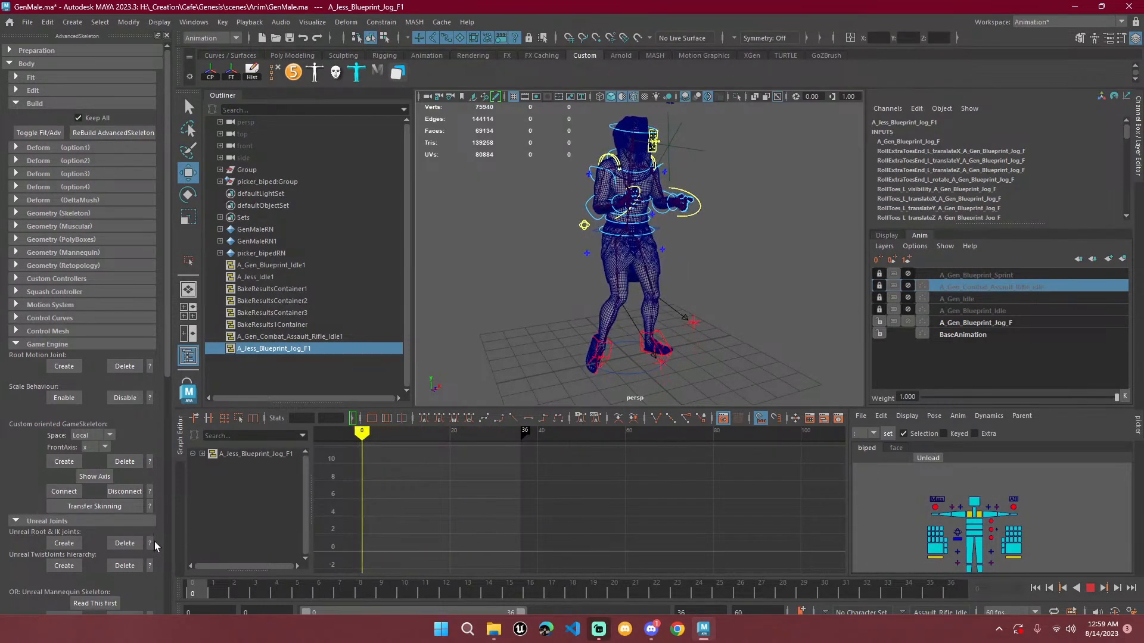
key("alt+v")
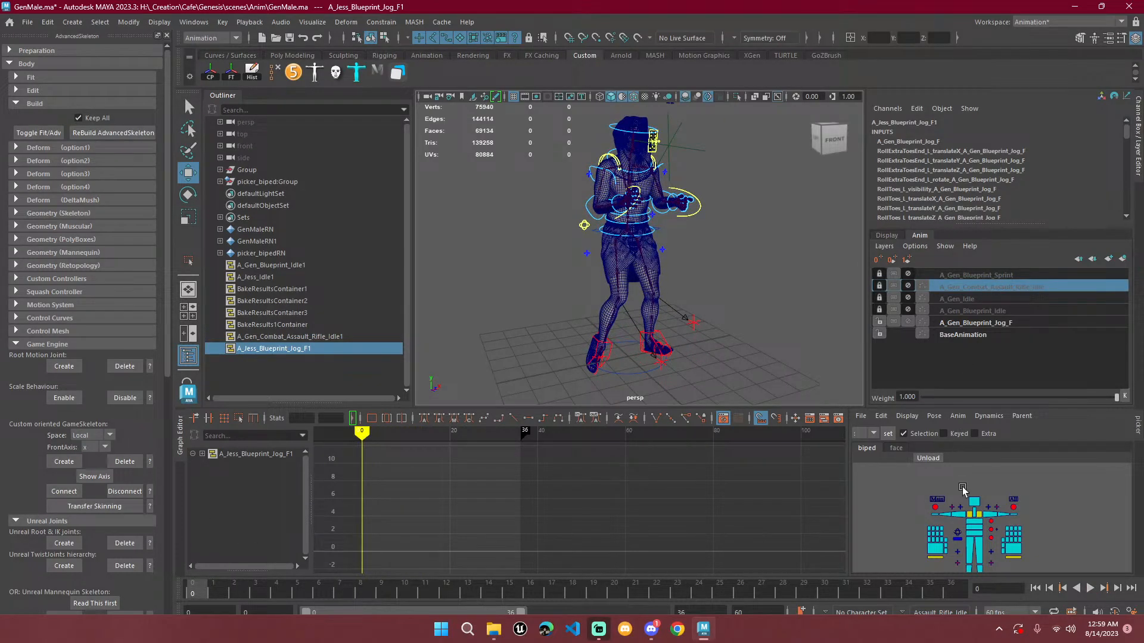
Select the arm and leg FKIK controls, set FKIKBlend to 0 and clear the channel's existing animation.
left_click(959, 509)
left_click(991, 552)
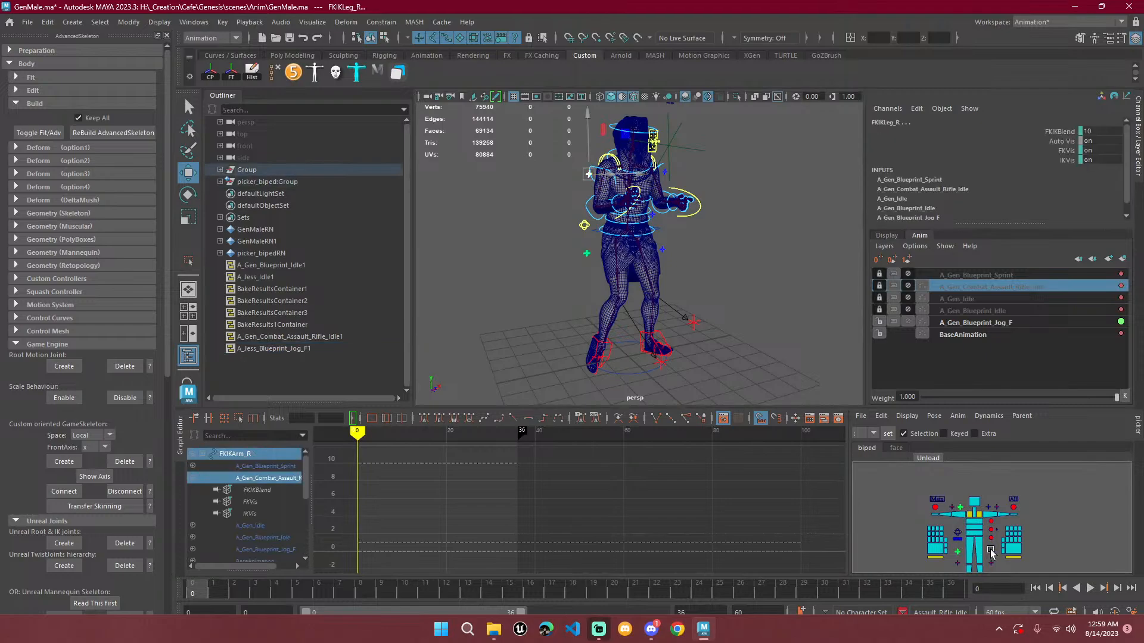
left_click(996, 530)
left_click(1060, 132)
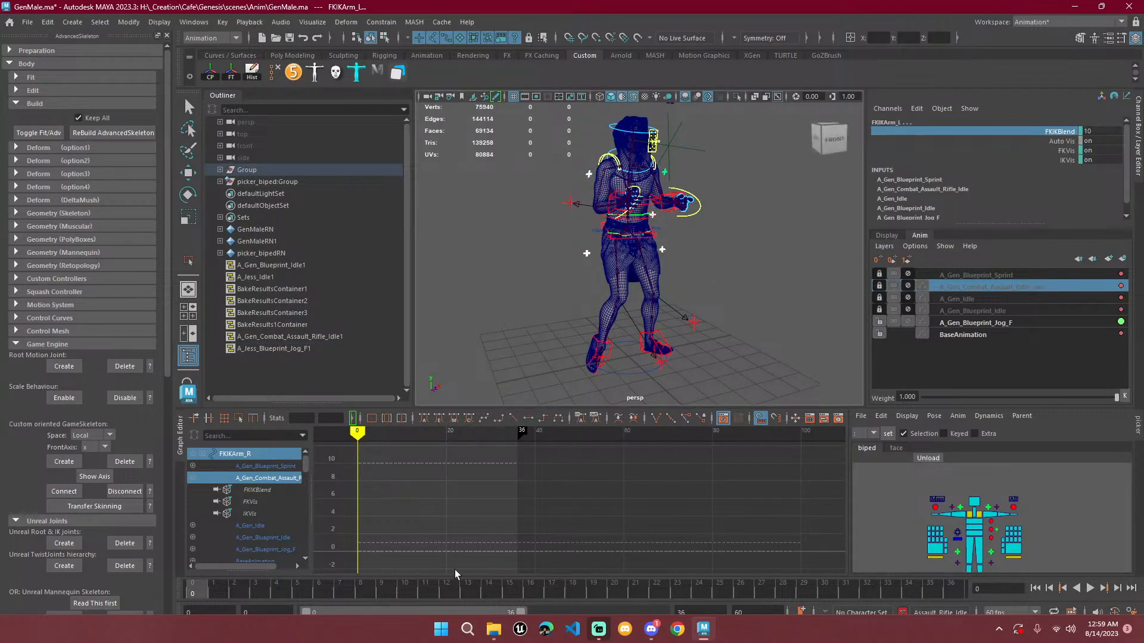
left_click(351, 593)
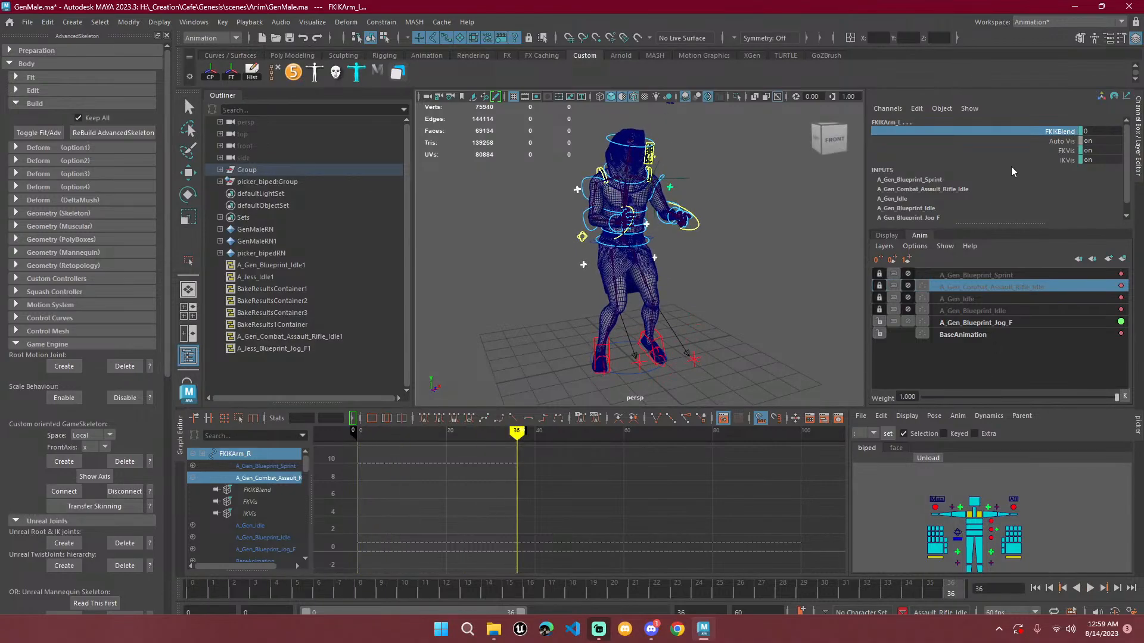
right_click(1021, 136)
left_click(1040, 356)
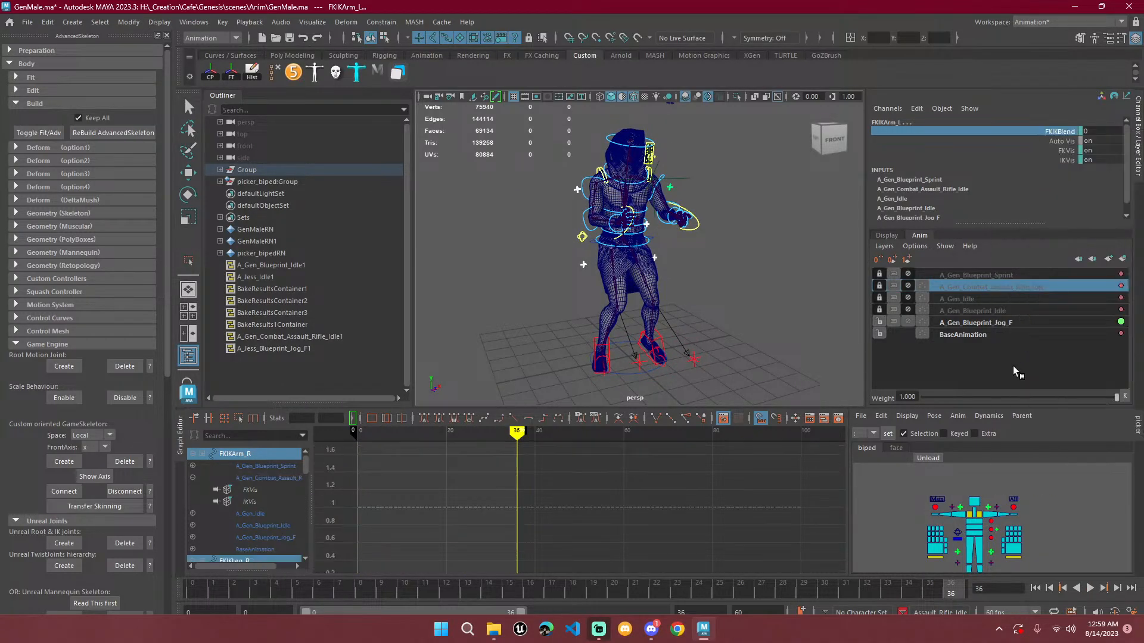
Play the jog animation from frame 0 to check the FKIKBlend change on the arms and legs.
left_click_drag(634, 599, 193, 590)
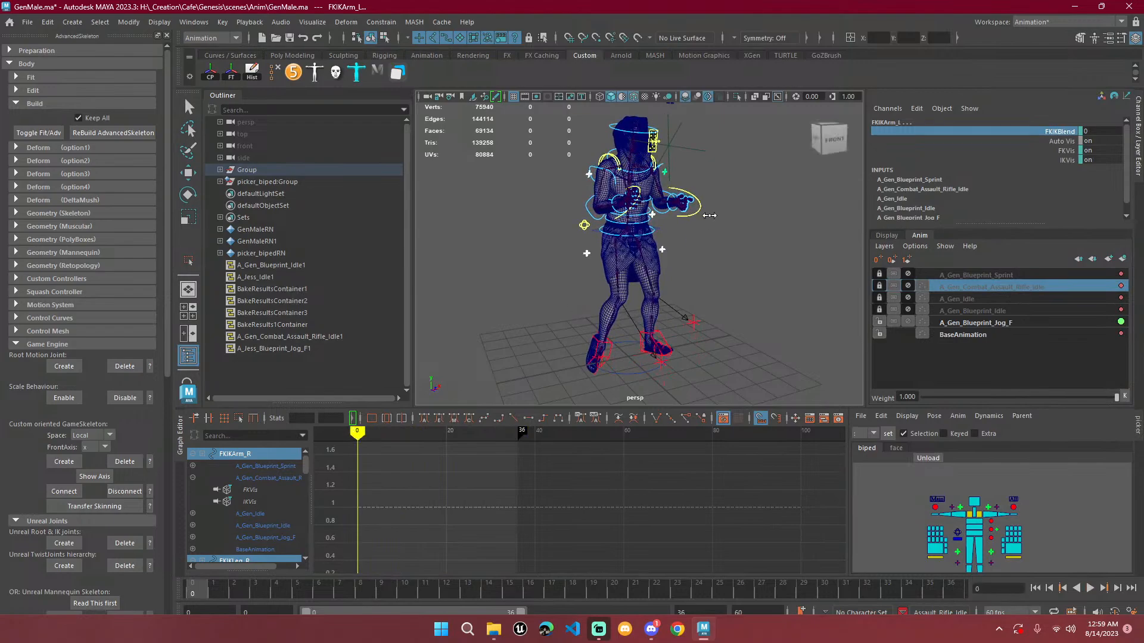
key("alt+v")
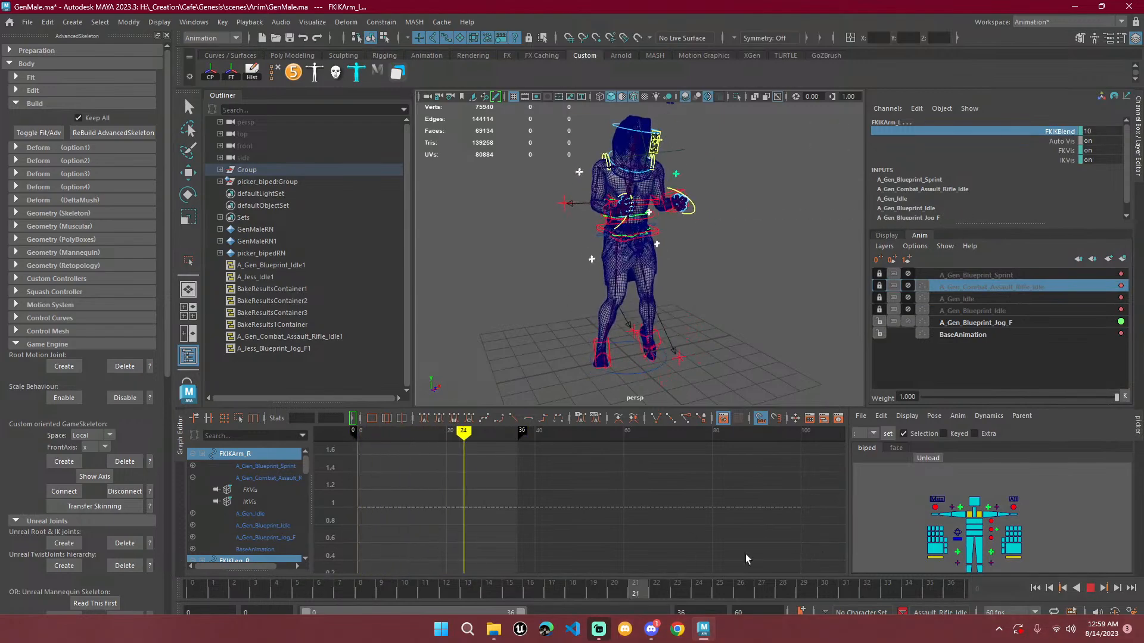
key("alt+v")
Undo the last channel edits, set FKIKBlend to 0 on the arm and leg FKIK controls and play the jog back.
key("ctrl+z")
key("ctrl+z")
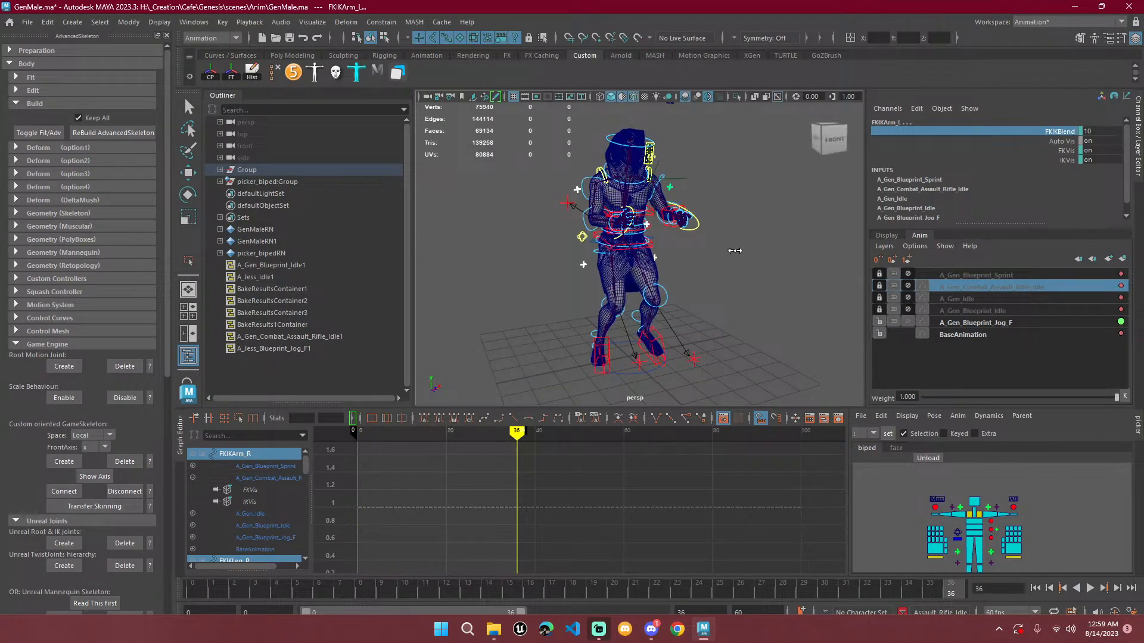
key("alt+v")
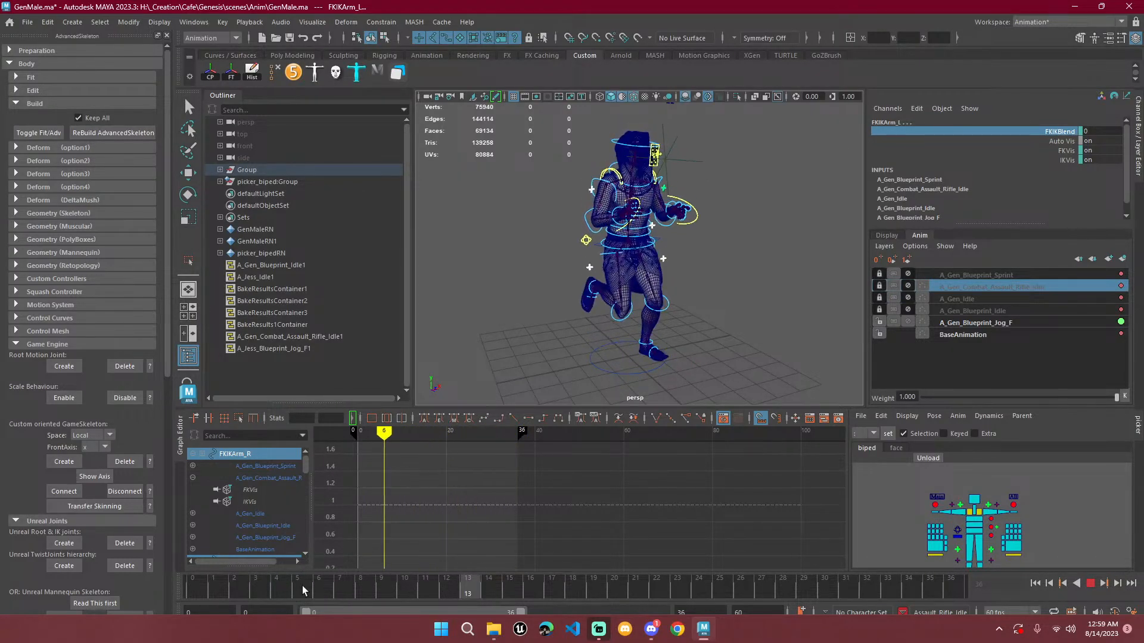
key("alt+v")
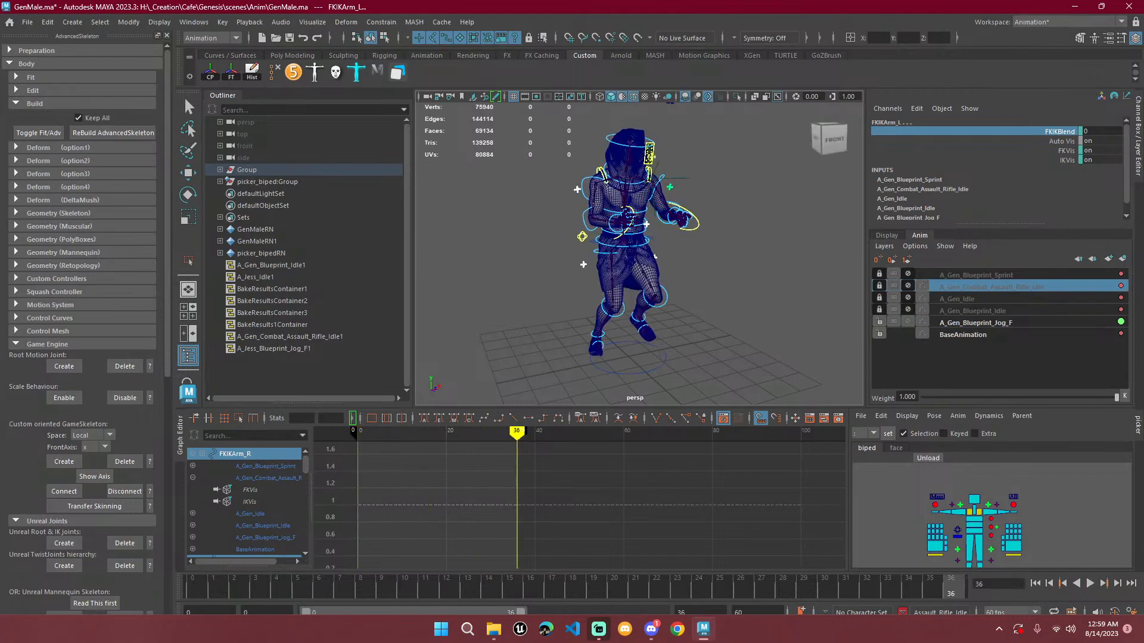
Mute the A_Gen_Blueprint_Jog_F layer, unmute A_Gen_Blueprint_Idle and play its animation back.
left_click(956, 325)
left_click(908, 321)
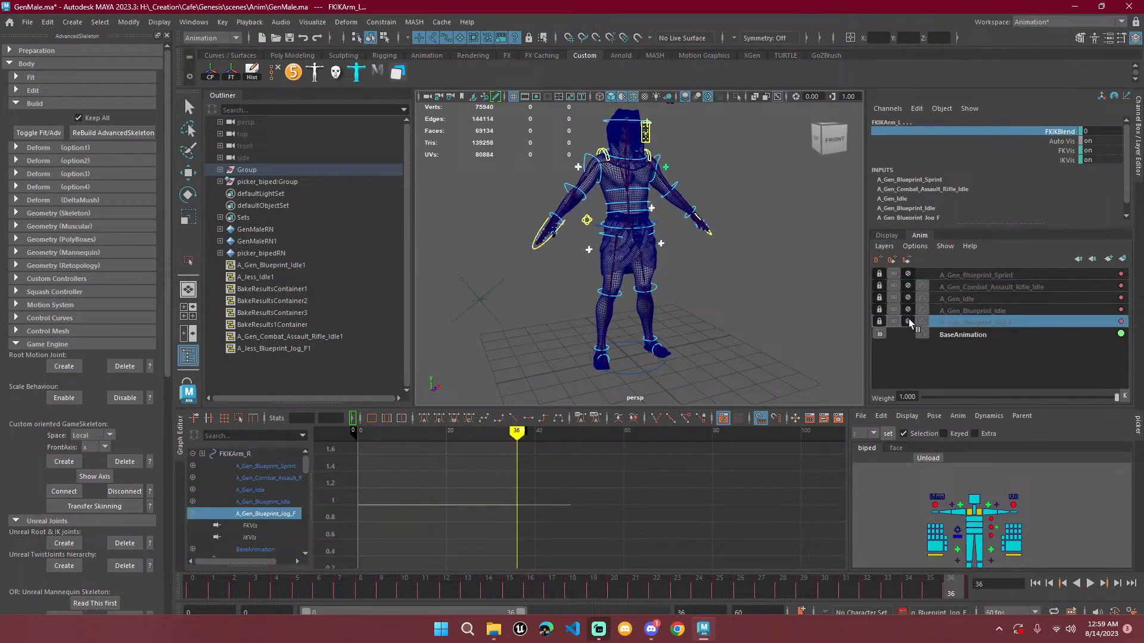
left_click(909, 320)
left_click(909, 319)
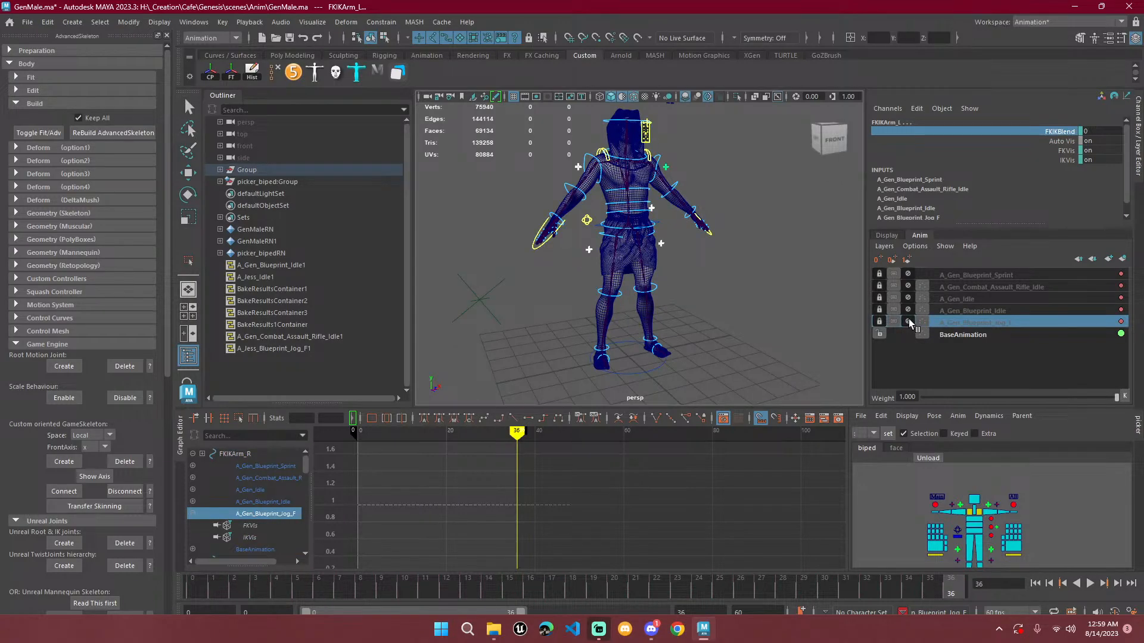
left_click(908, 311)
key("alt+v")
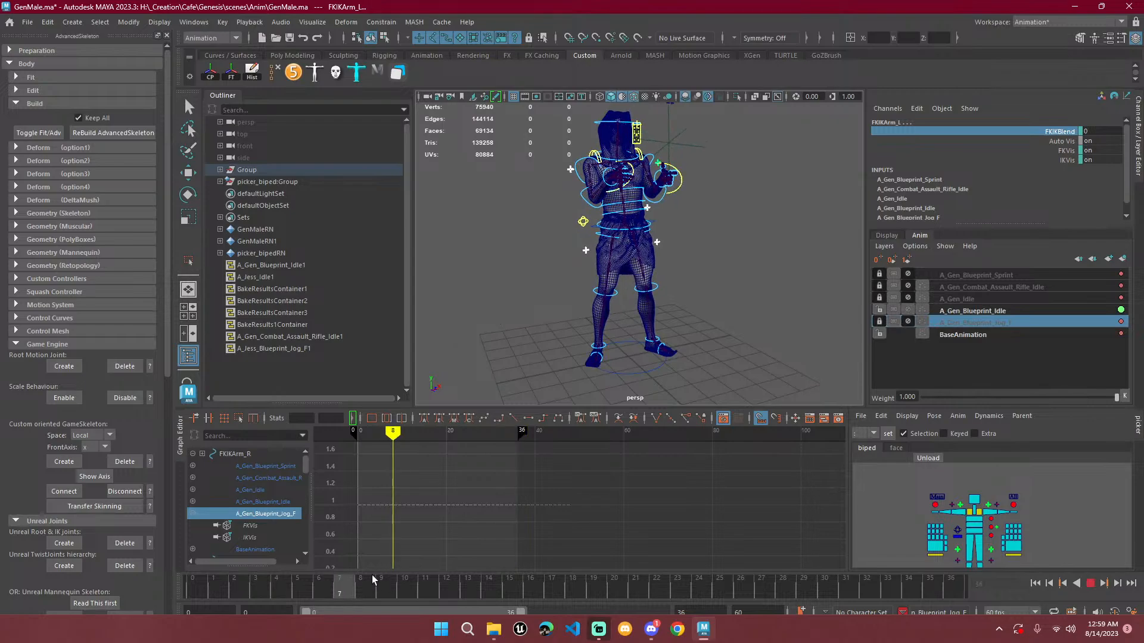
key("alt+v")
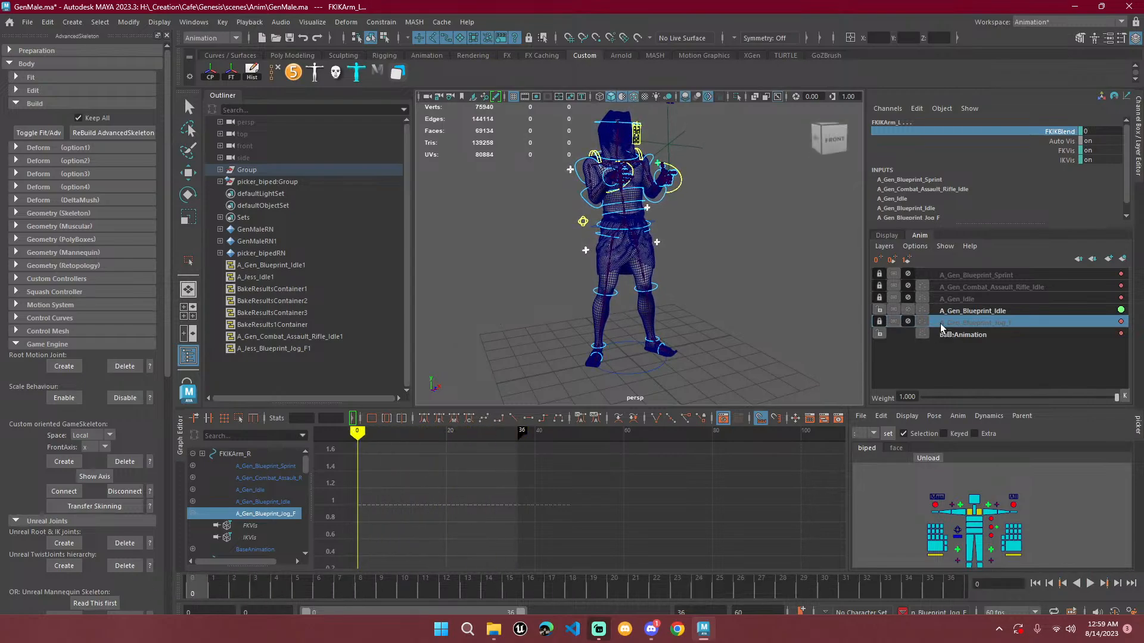
Unmute the A_Gen_Idle layer, mute A_Gen_Blueprint_Idle, play the idle back and return to frame 0.
left_click(907, 297)
left_click(908, 309)
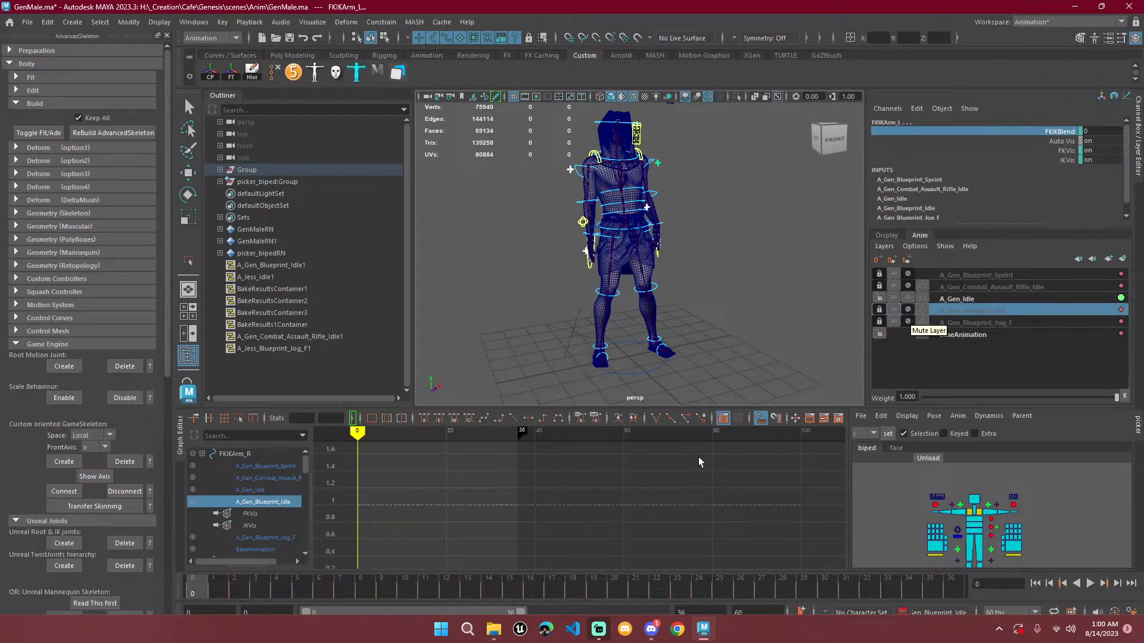
key("alt+v")
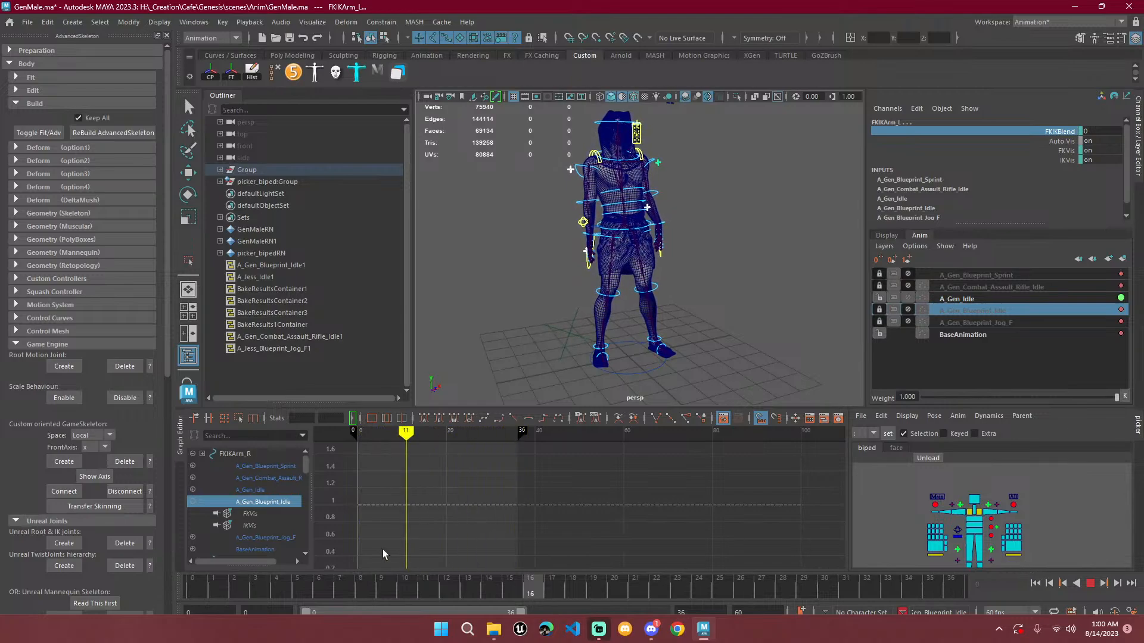
left_click(192, 587)
right_click_drag(557, 296, 663, 196, "alt")
middle_click_drag(664, 197, 681, 319, "alt")
right_click_drag(680, 319, 674, 265, "alt")
left_click_drag(673, 265, 736, 318, "alt")
left_click(1091, 584)
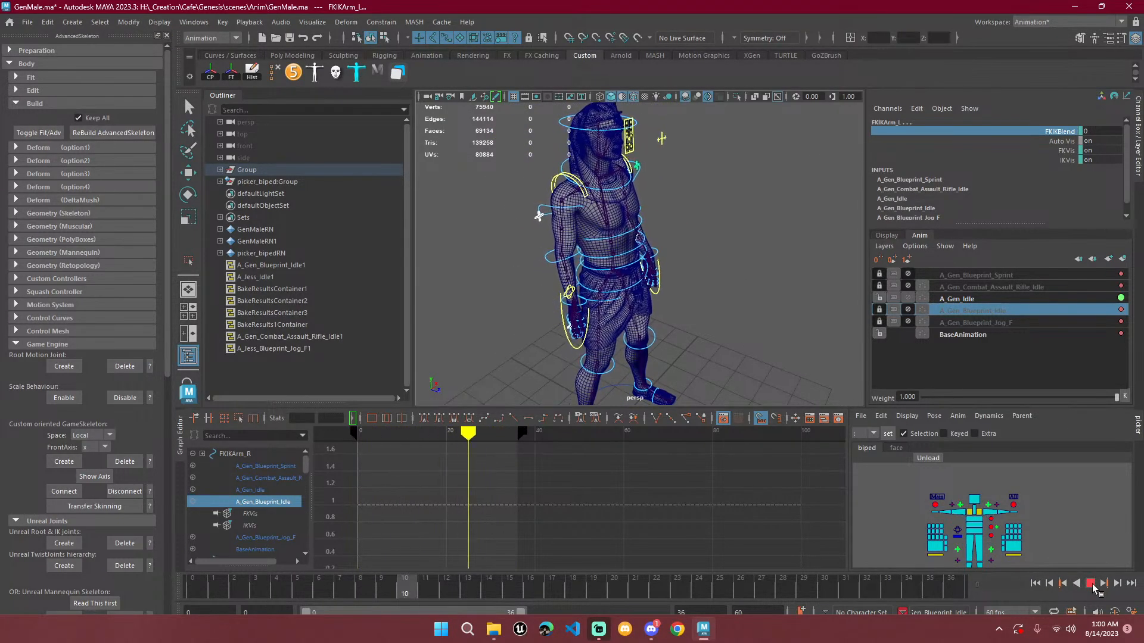
left_click(1090, 584)
left_click(1033, 585)
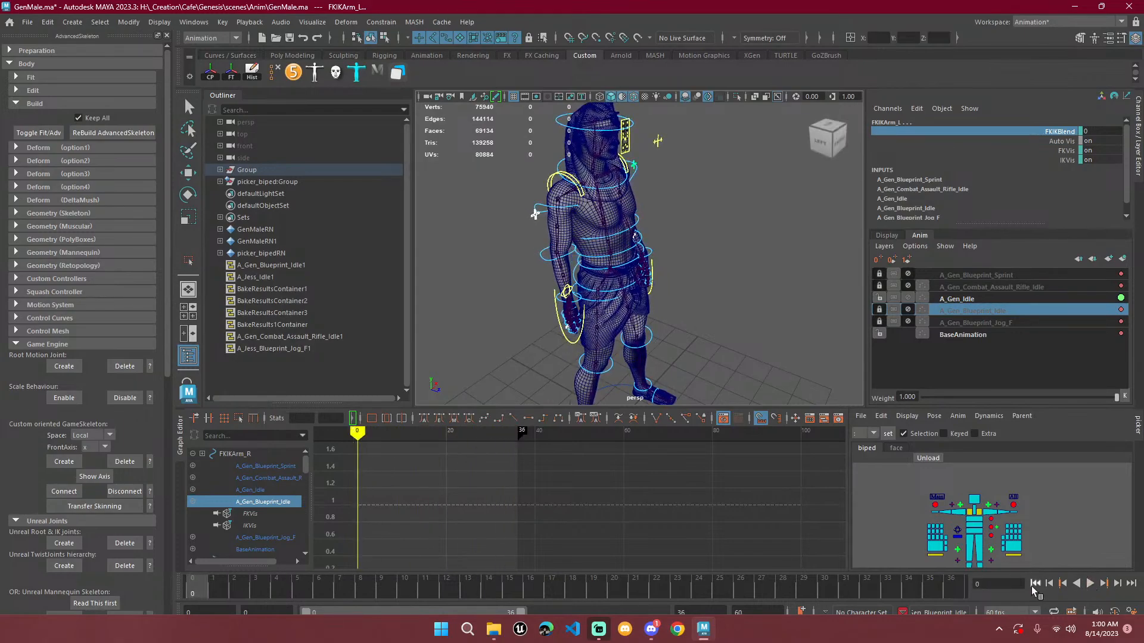
Set the playback range's end to frame 100 and play the A_Gen_Idle animation.
key("f")
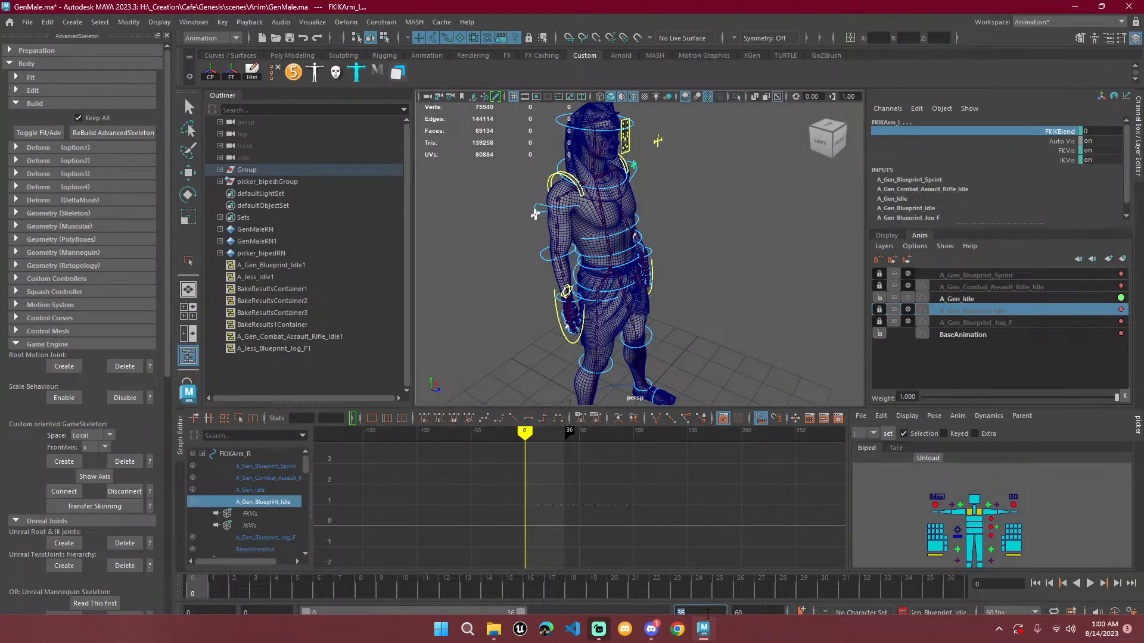
key("Return")
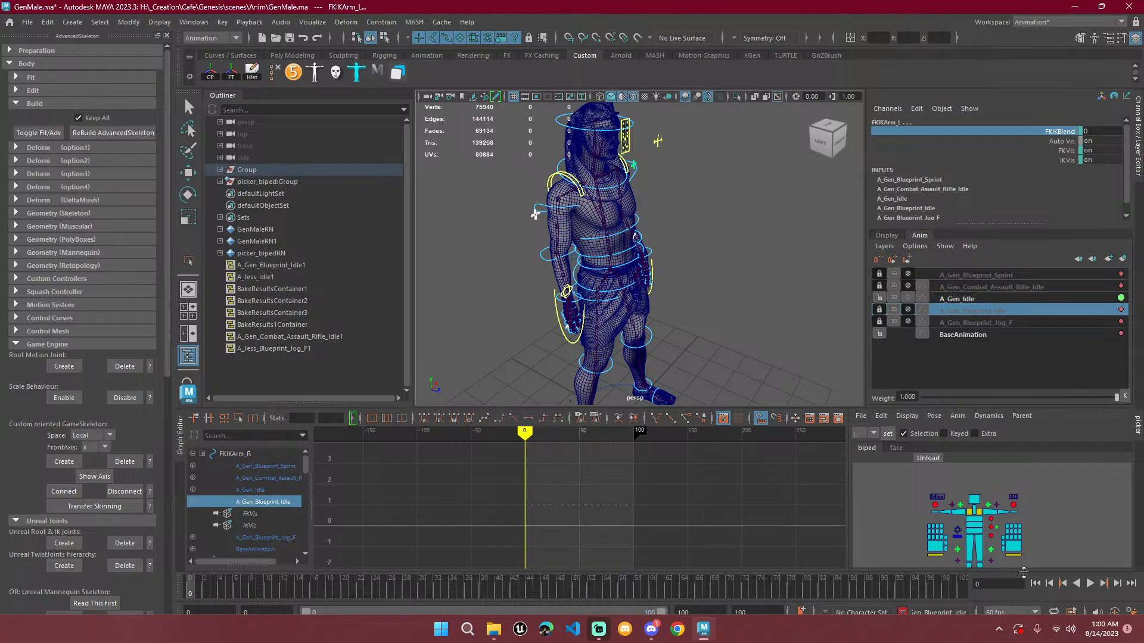
left_click(1088, 587)
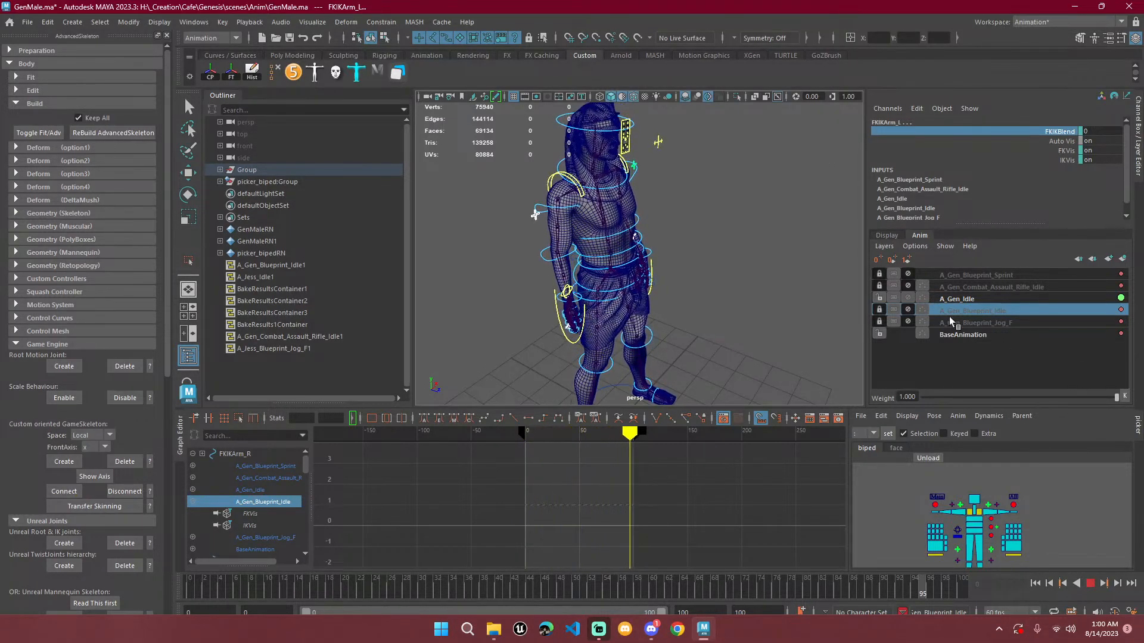
Toggle the mute state of the idle, rifle idle and sprint layers to preview each animation during playback.
left_click(910, 298)
left_click(904, 286)
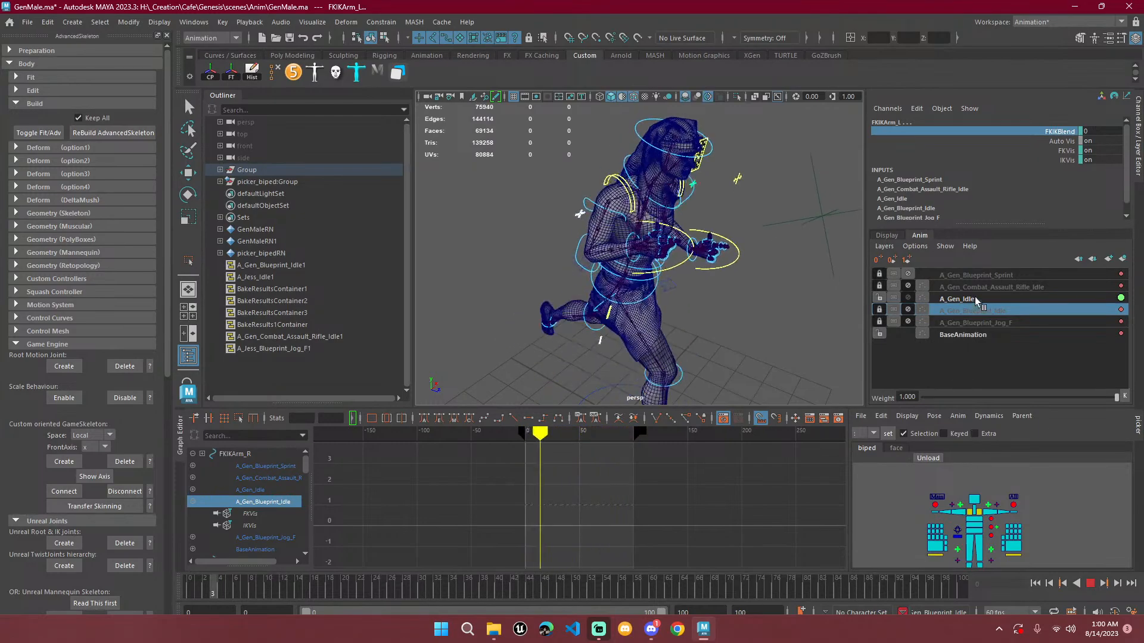
left_click(908, 273)
left_click(908, 273)
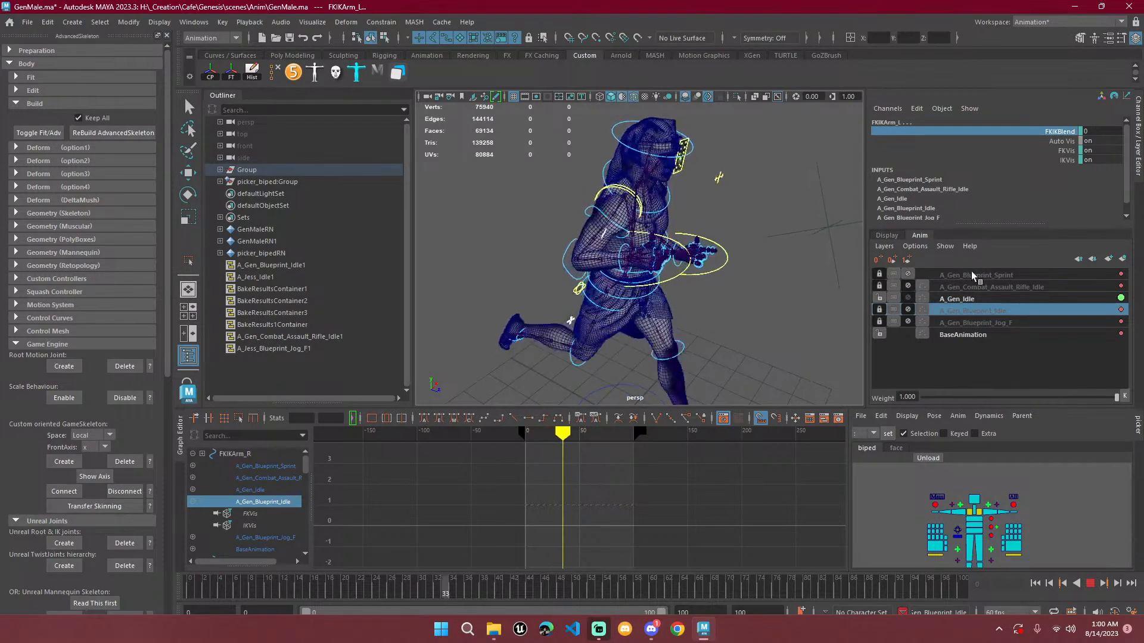
Select the sprint and idle layers in turn, and switch the active layer to BaseAnimation and back to A_Gen_Blueprint_Sprint.
left_click(971, 273)
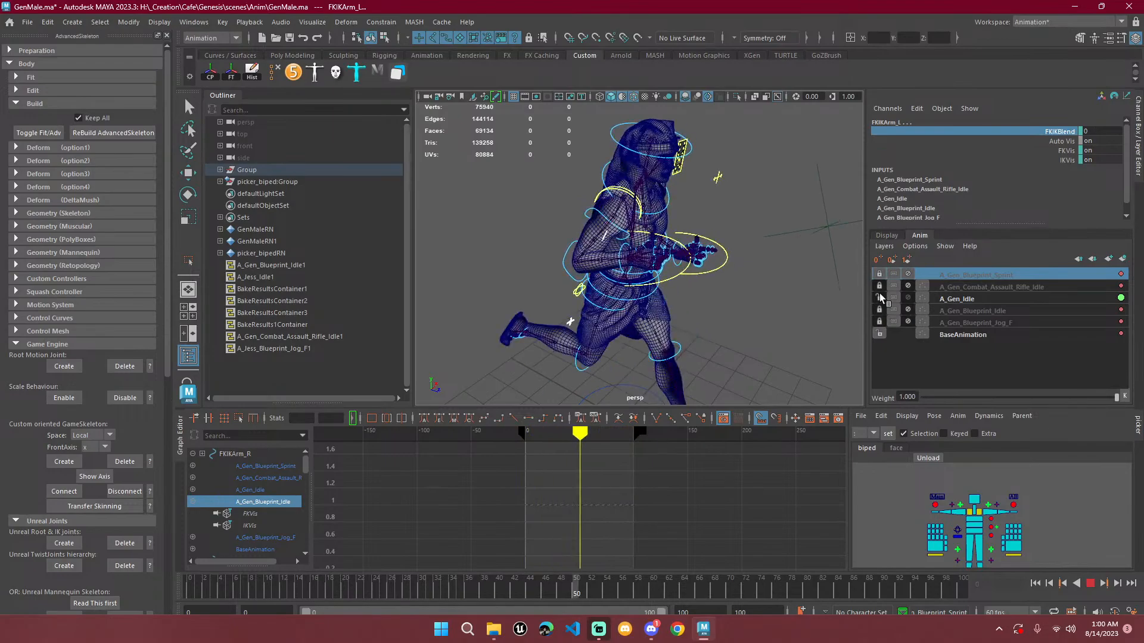
left_click(946, 299)
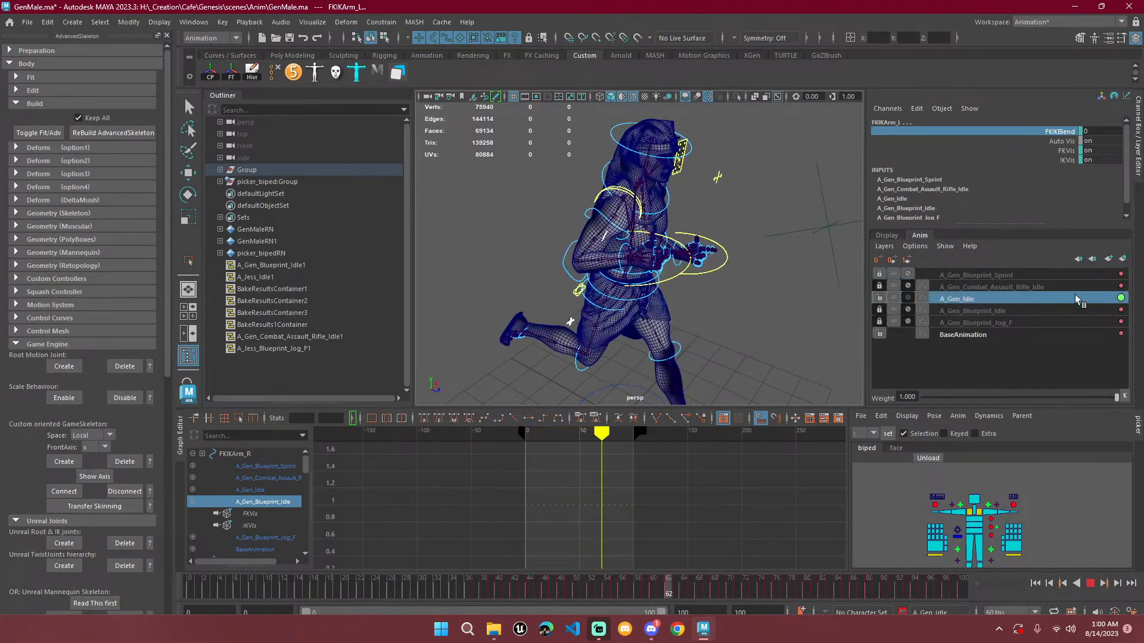
left_click(952, 613)
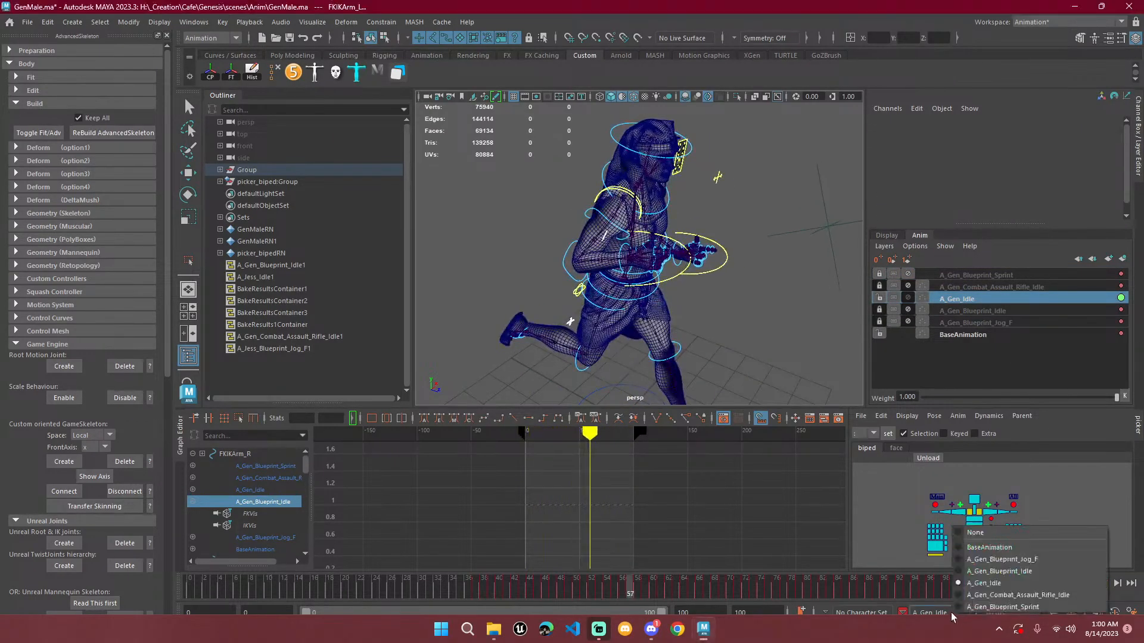
left_click(990, 547)
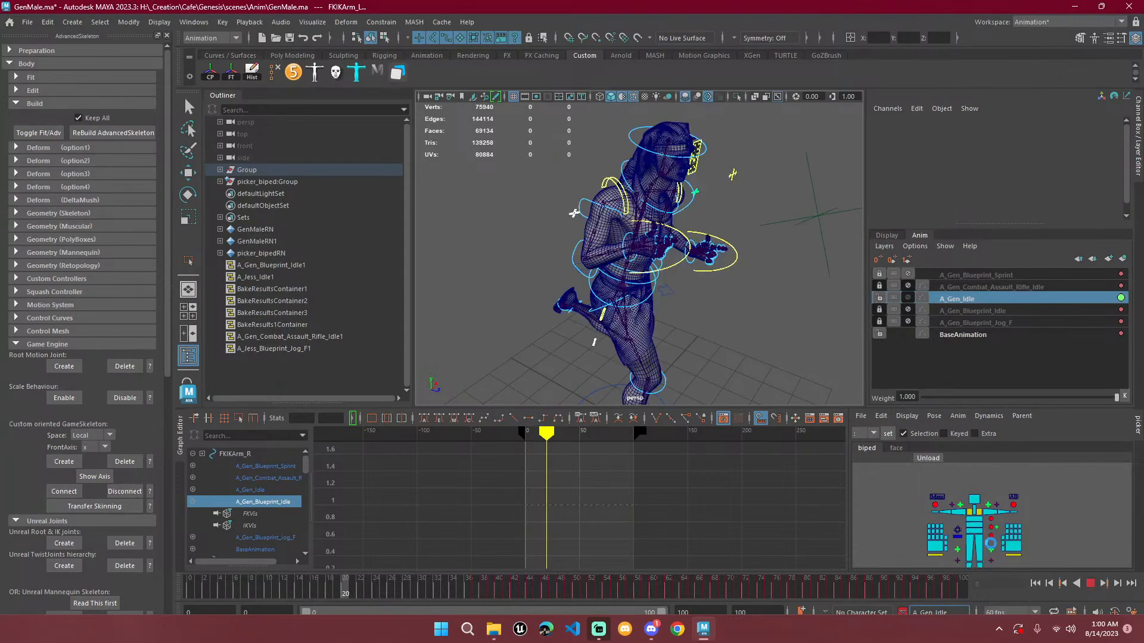
left_click(941, 613)
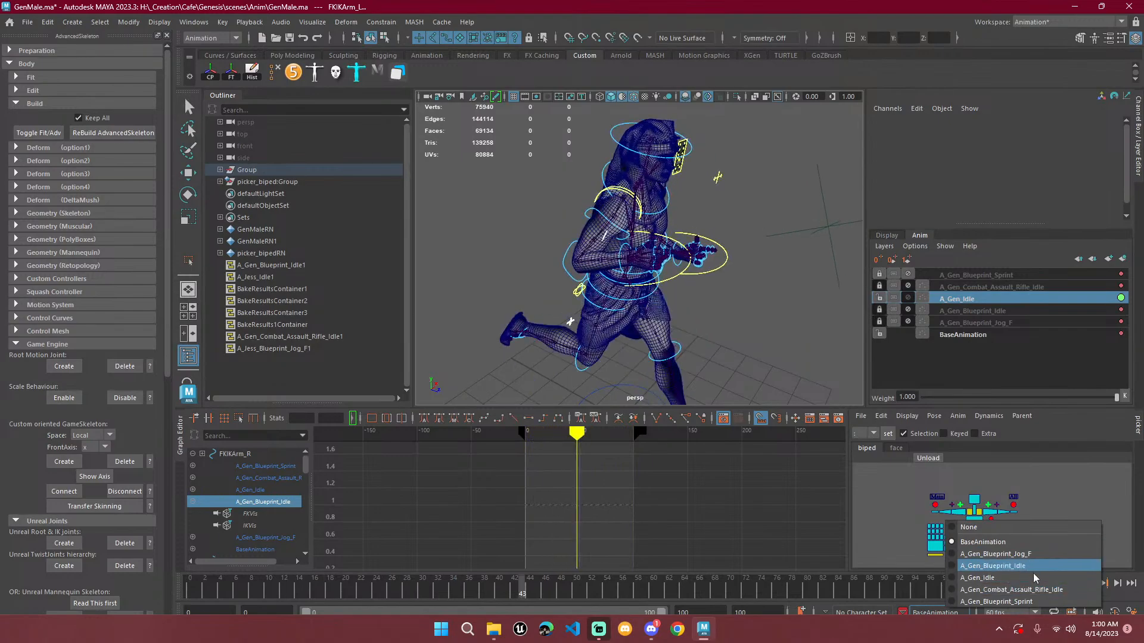
left_click(1013, 602)
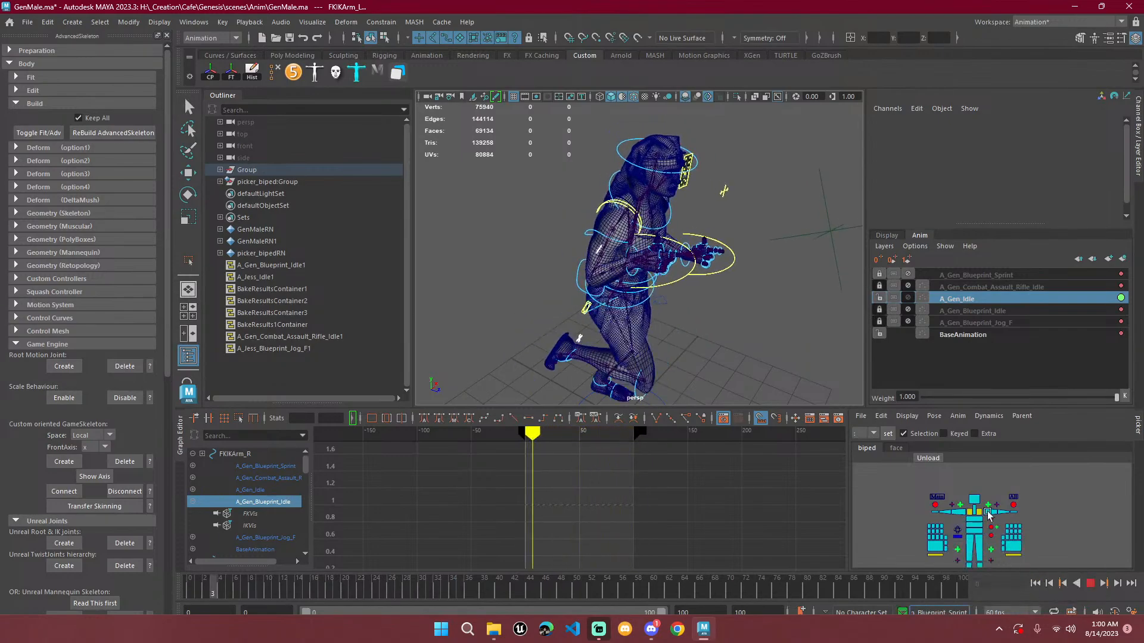
Lock and mute the A_Gen_Blueprint_Sprint layer, stop the playback and return to frame 0.
left_click(893, 286)
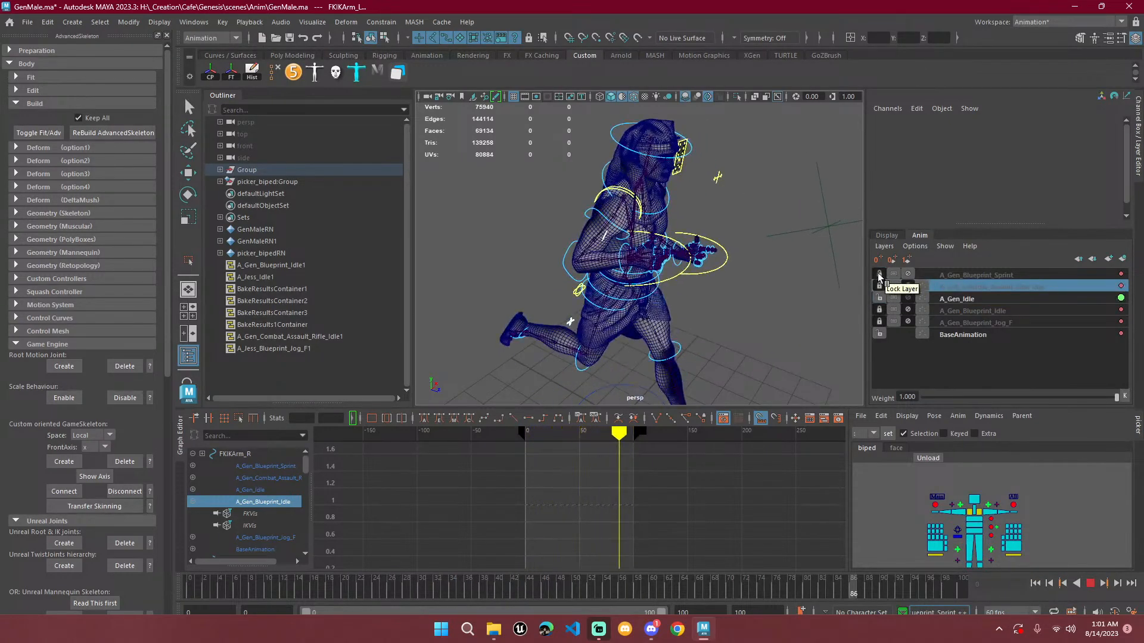
left_click(880, 274)
left_click(907, 275)
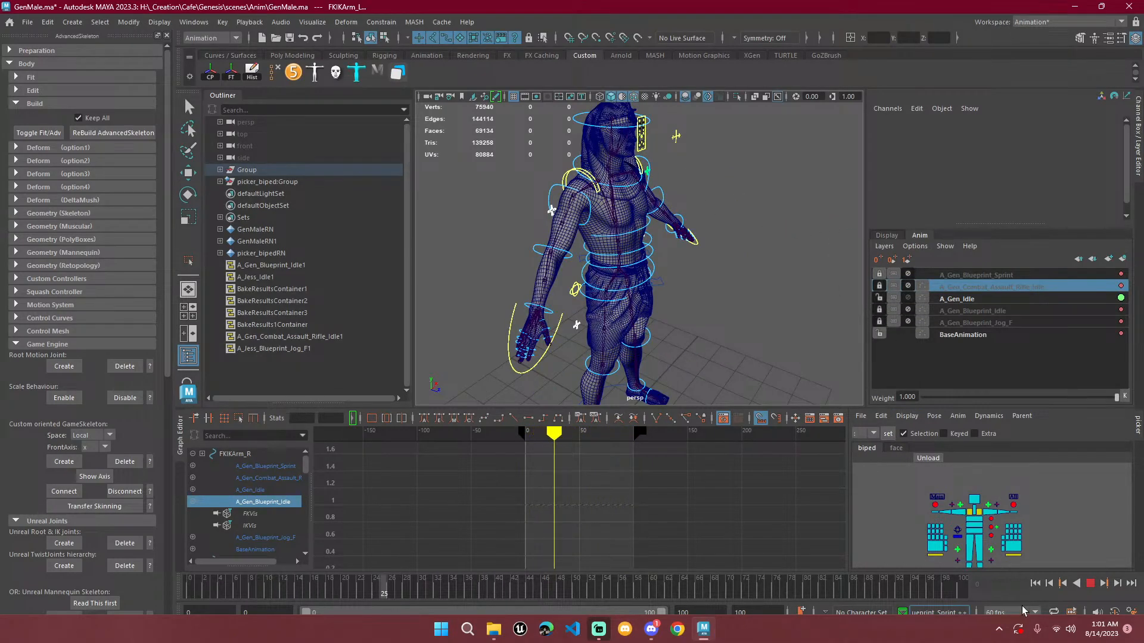
left_click(1090, 584)
left_click(1035, 584)
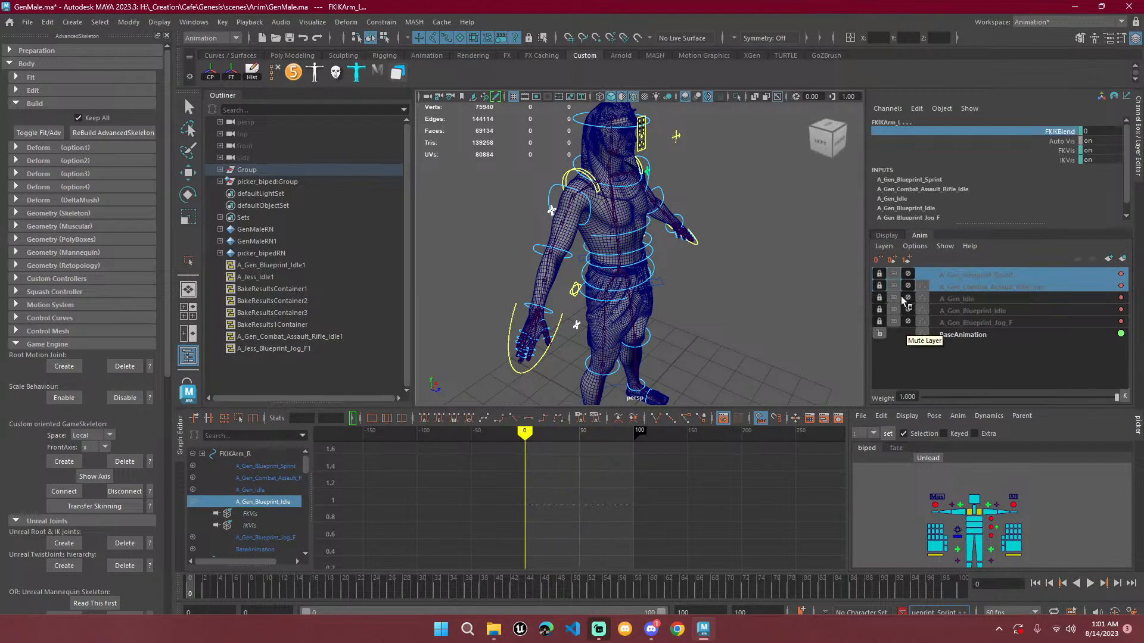
Select the A_Gen_Blueprint_Sprint layer, unlock it and unmute it.
left_click(973, 274)
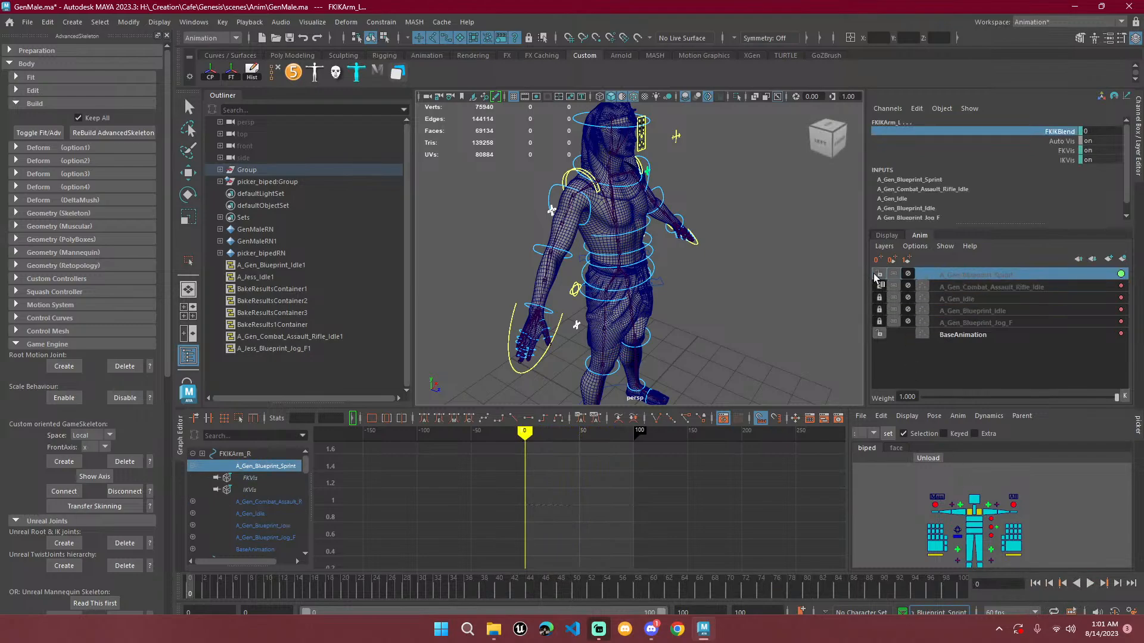
left_click(879, 273)
left_click(908, 273)
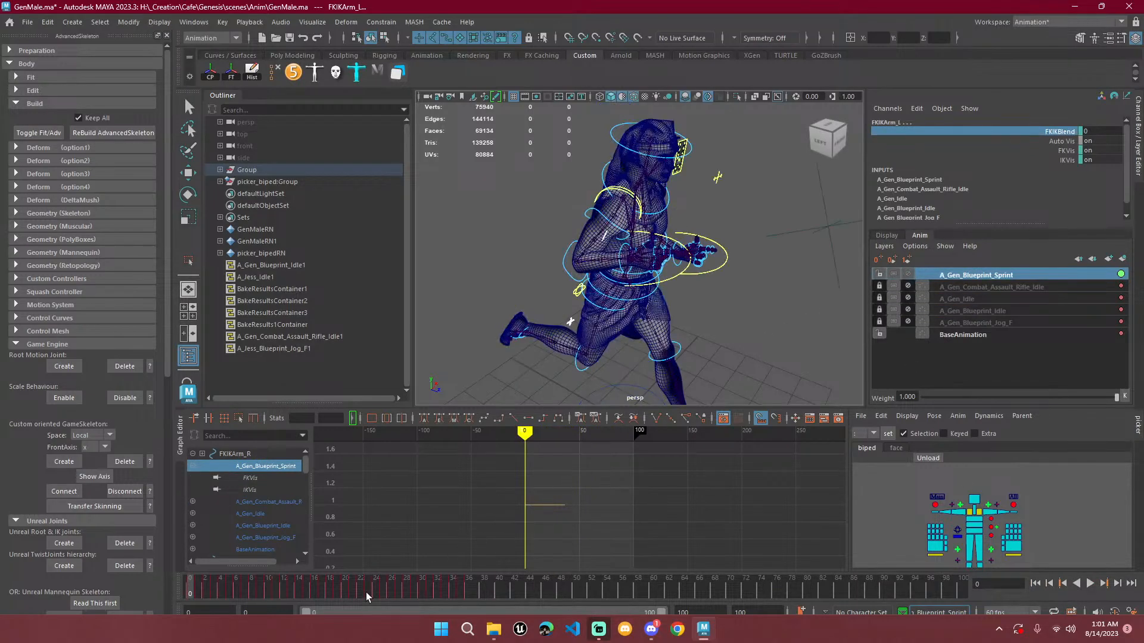
Scrub to the sprint animation's last keyframe and set the playback range's end to frame 36.
left_click_drag(363, 591, 500, 584)
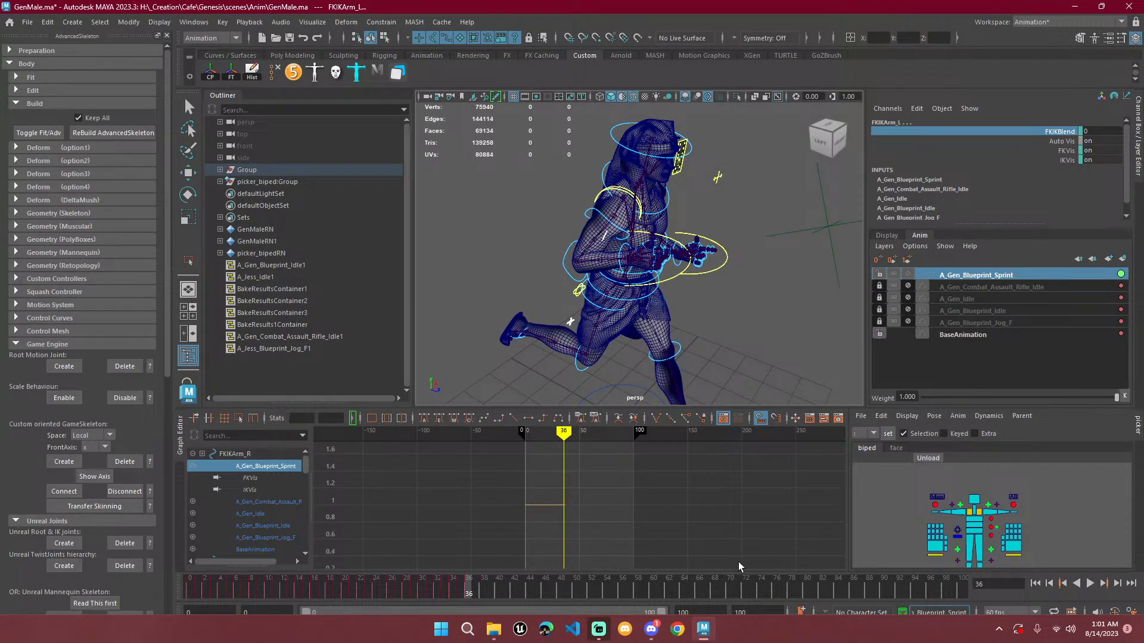
left_click_drag(702, 612, 650, 613)
type("36")
key("Return")
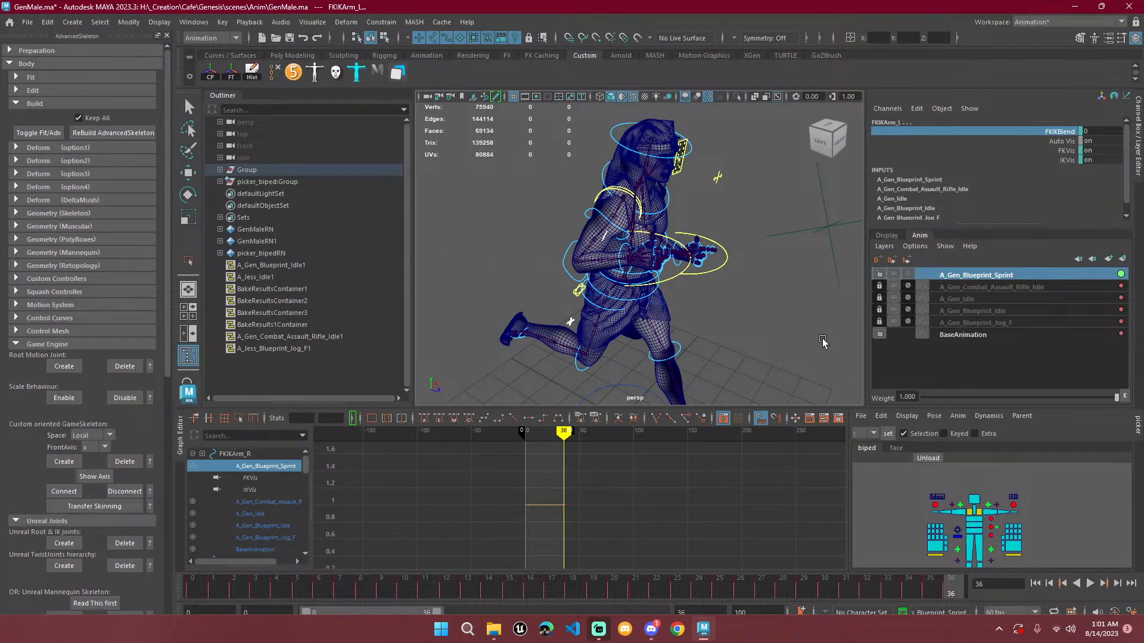
Clear the control selection and examine the BakeResults containers and A_Gen_Blueprint_Idle1 by selecting them in turn.
left_click(853, 298)
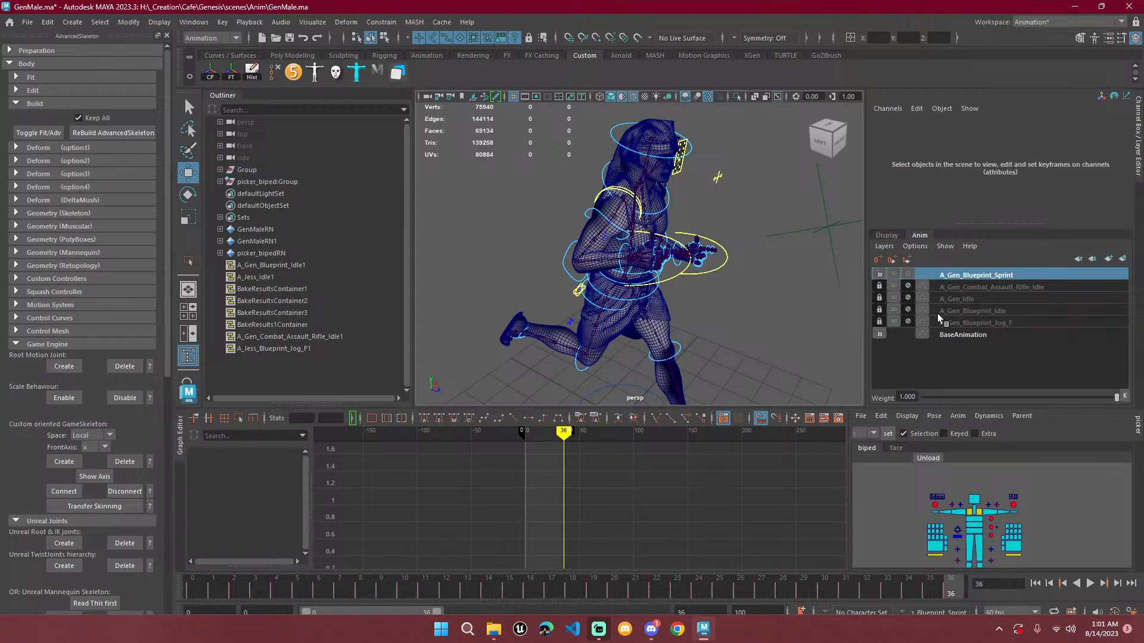
right_click(964, 275)
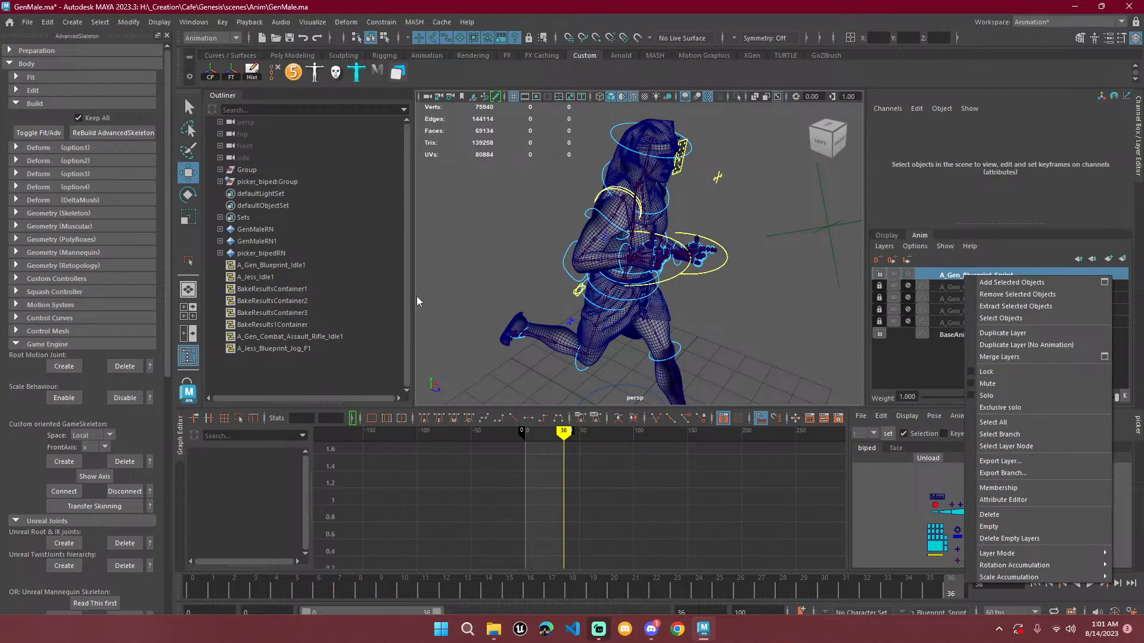
left_click(307, 322)
left_click(310, 304)
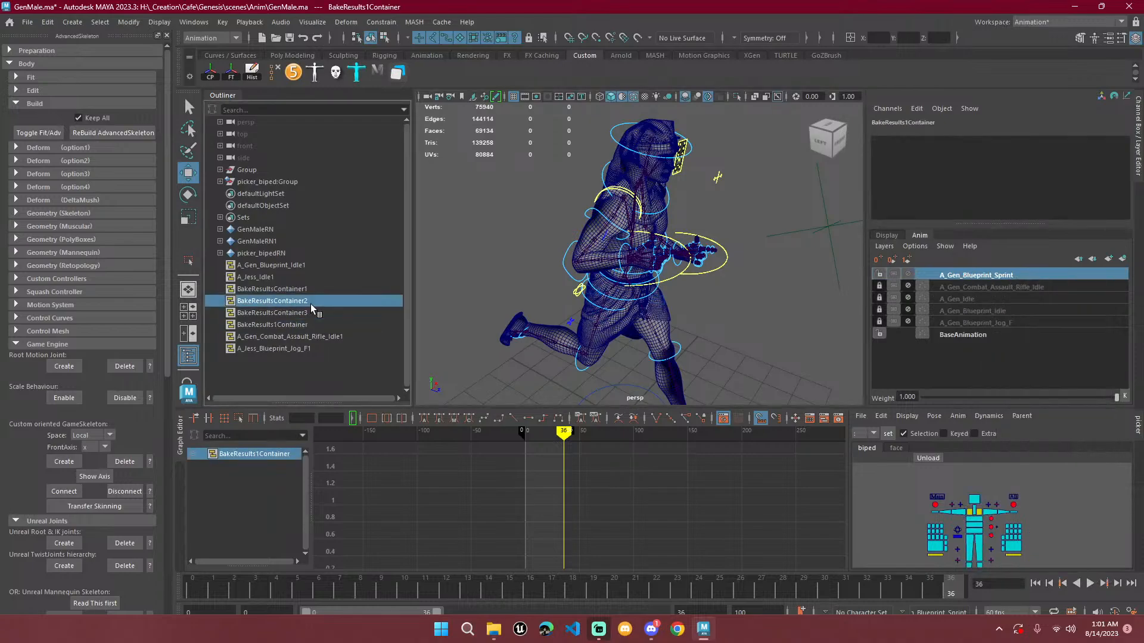
left_click(295, 289)
left_click(278, 266)
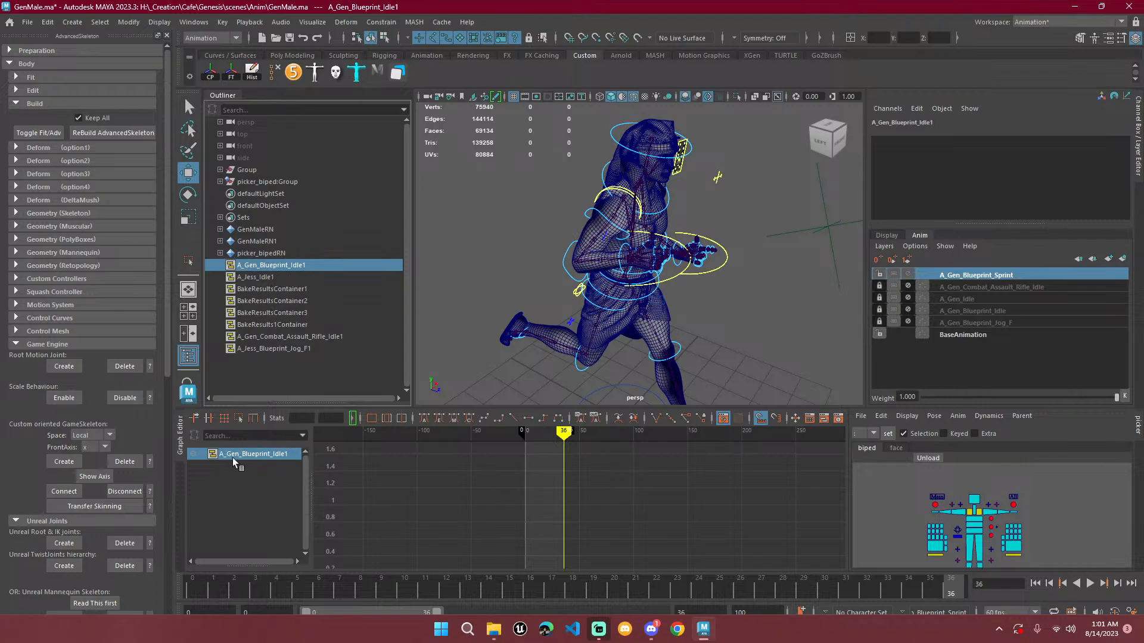
left_click(273, 291)
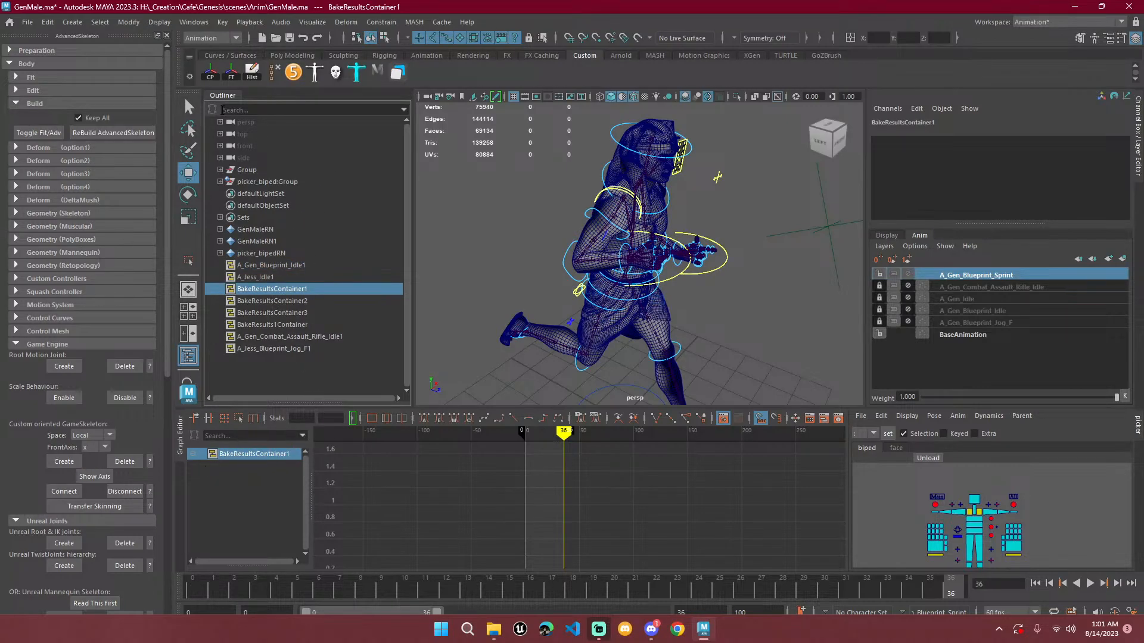
Open the Node Editor, graph the connections of BakeResultsContainer1 and move the editor out of the way.
left_click(194, 24)
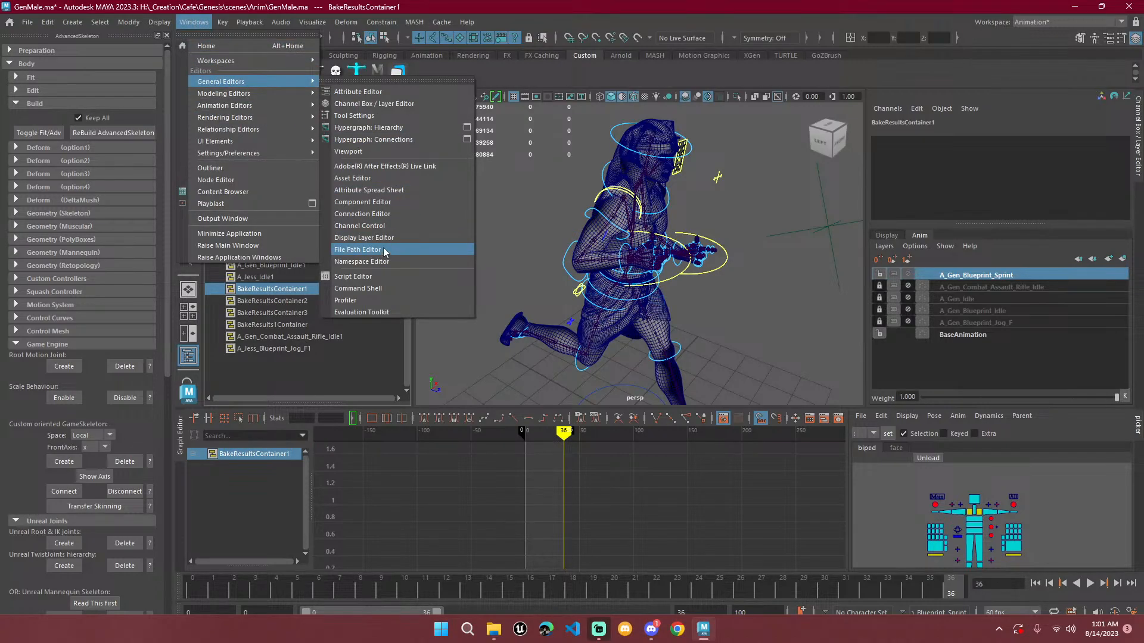
left_click(271, 180)
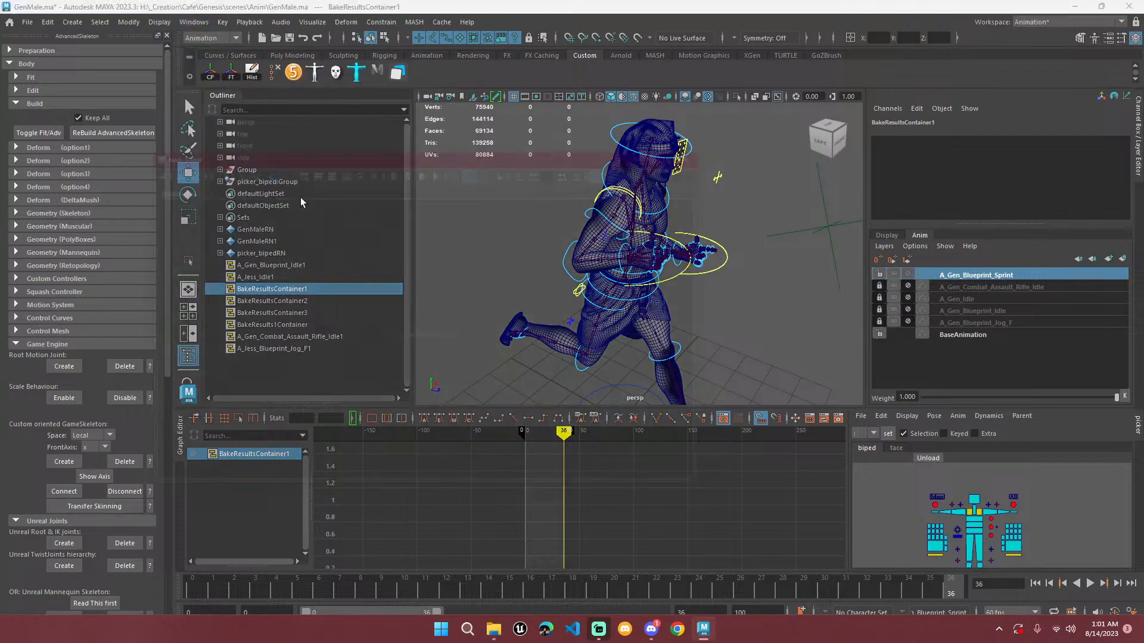
left_click_drag(470, 140, 929, 273)
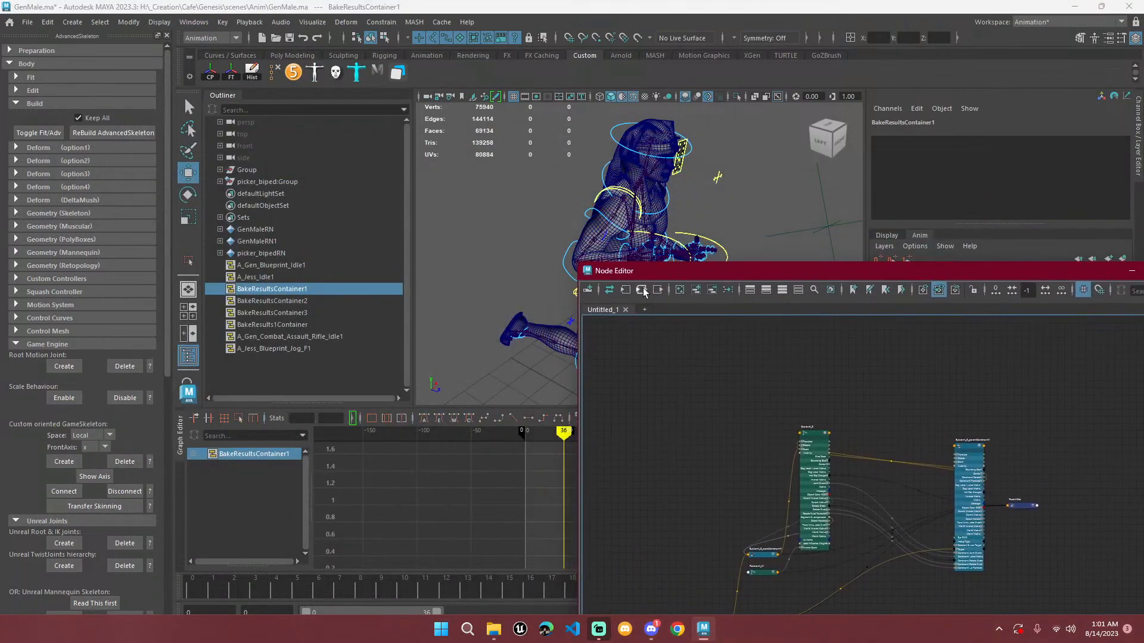
left_click(642, 290)
left_click_drag(713, 277, 1143, 313)
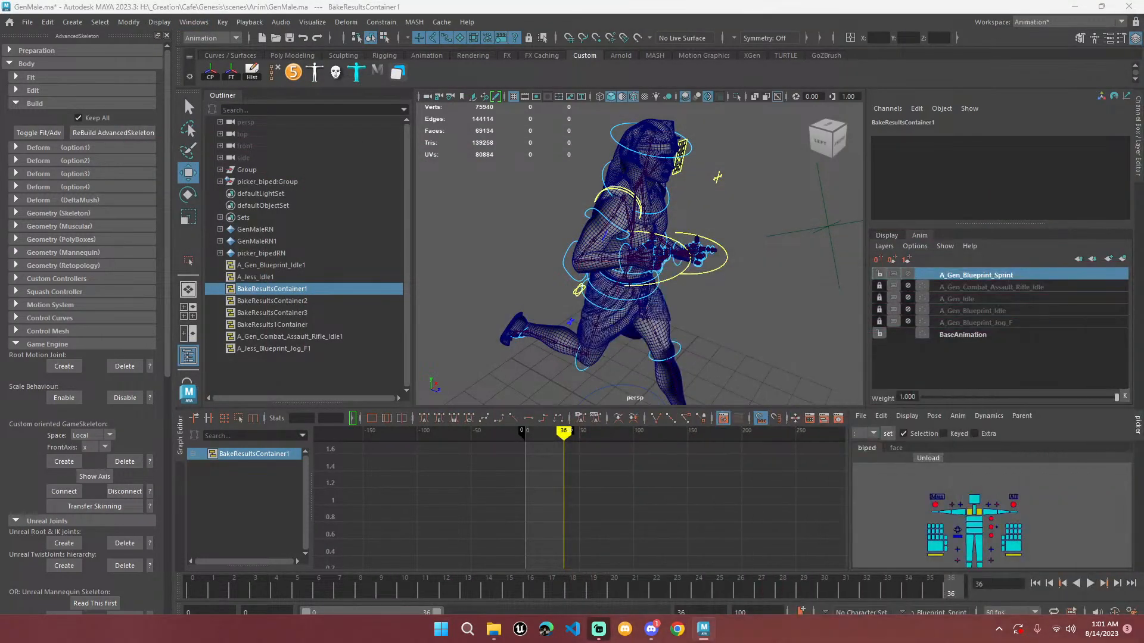
Compare the inputs of BakeResultsContainer1, BakeResultsContainer2 and BakeResultsContainer3 by selecting them one after another.
left_click(296, 300)
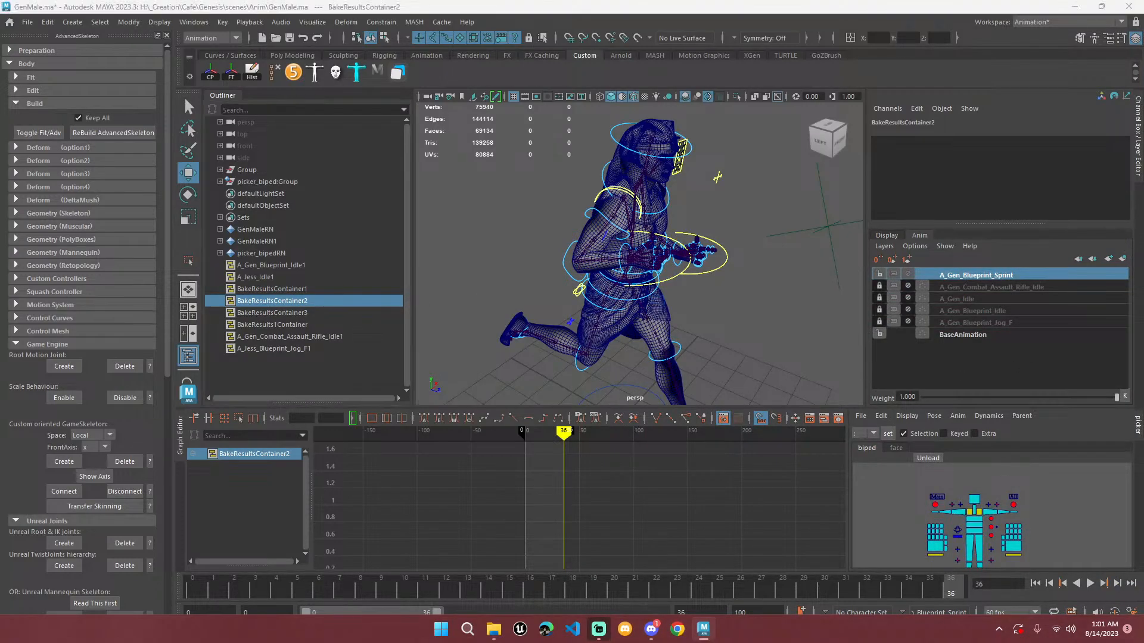
left_click(297, 313)
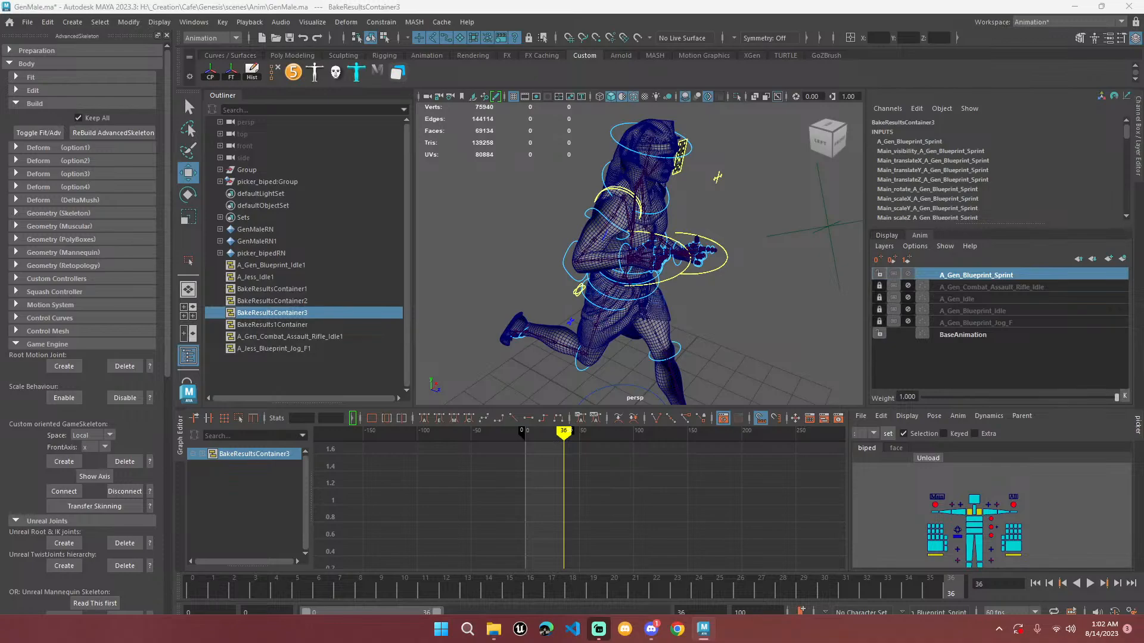
left_click(272, 291)
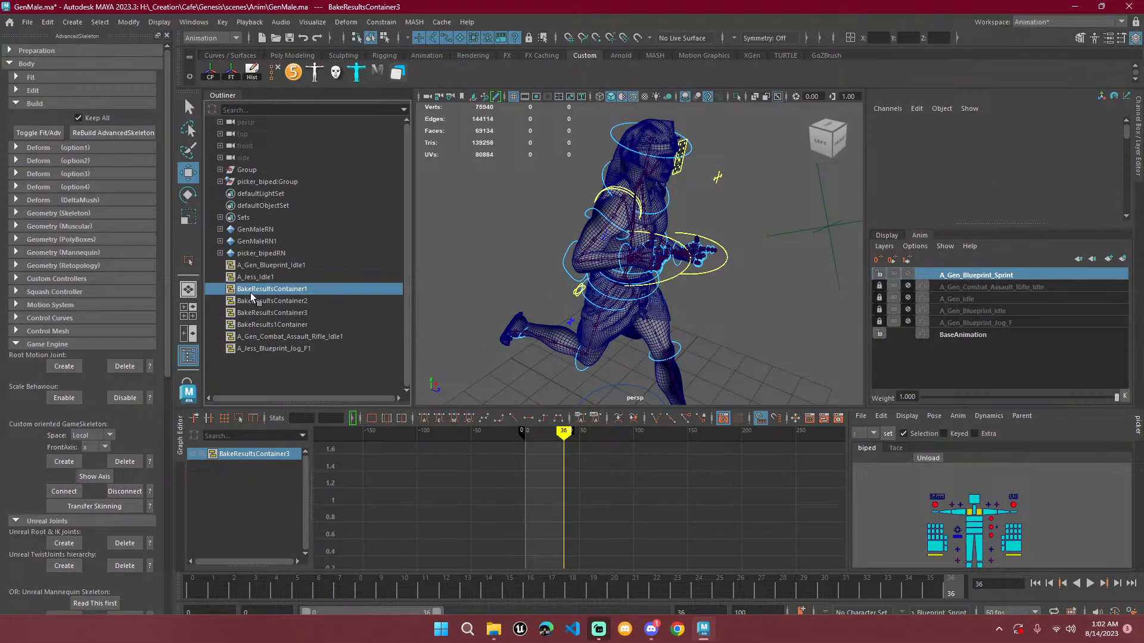
left_click(275, 301)
Delete the leftover containers BakeResultsContainer1 and BakeResultsContainer2 from the scene.
left_click(289, 292)
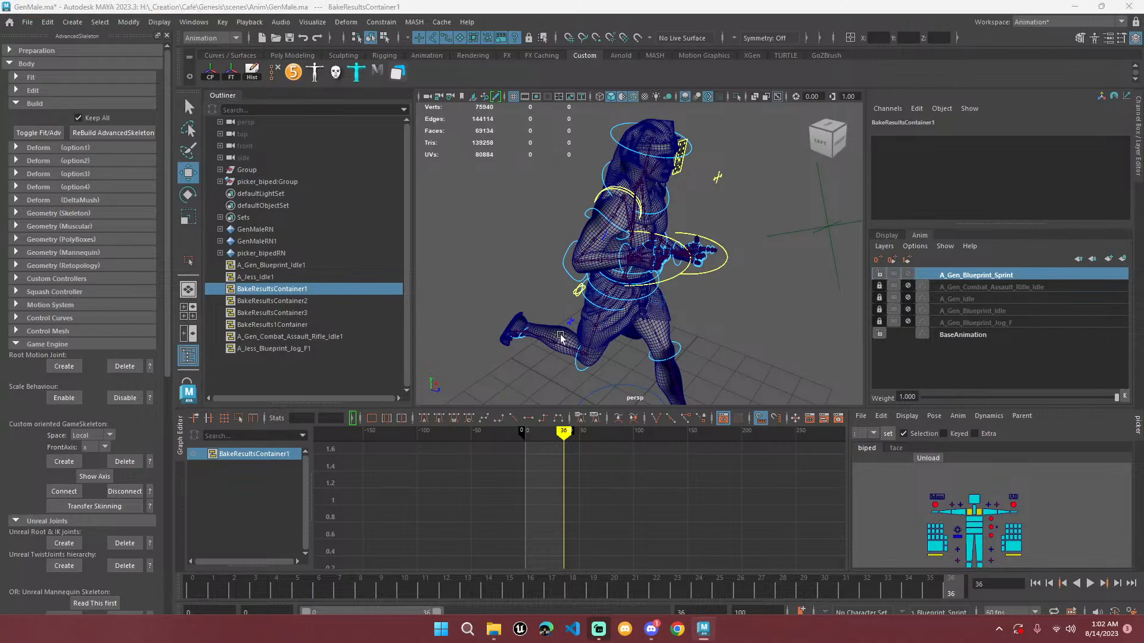
key("Delete")
left_click(298, 292)
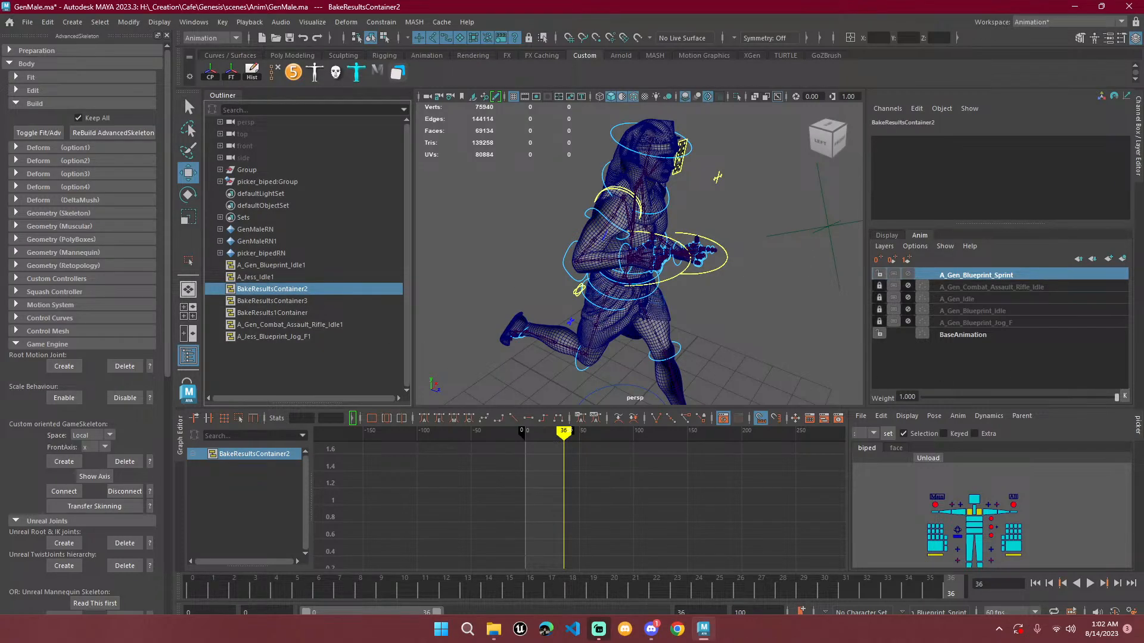
key("Delete")
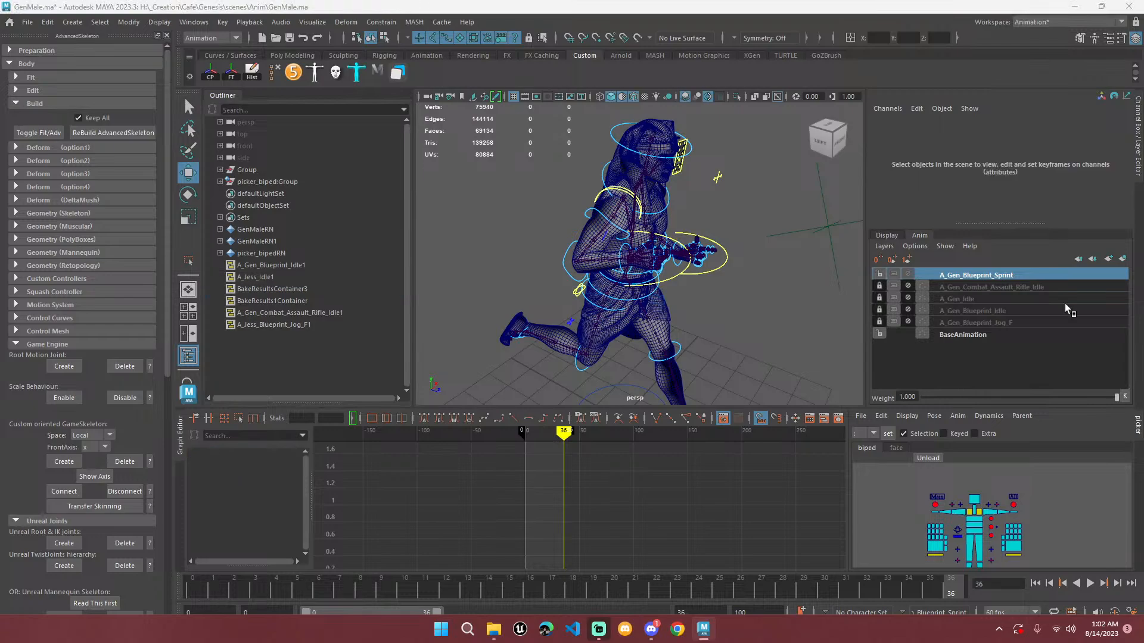
Rename BakeResultsContainer3 as A_Gen_Blueprint_Sprint, copying the name from the animation layer among its inputs.
left_click(305, 286)
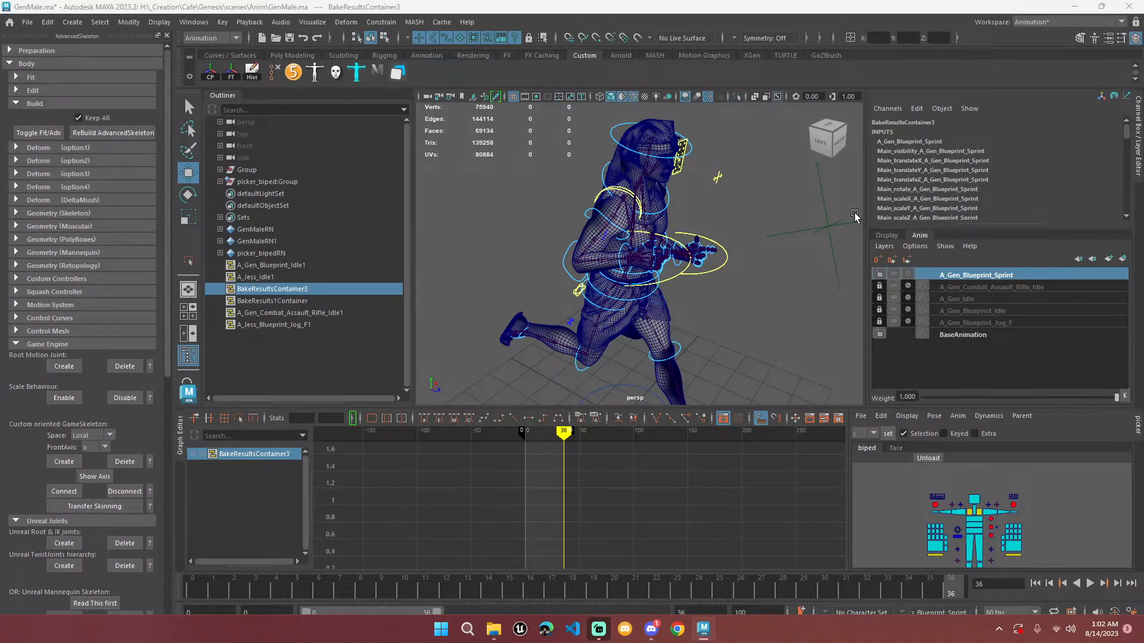
left_click(308, 280)
left_click(306, 286)
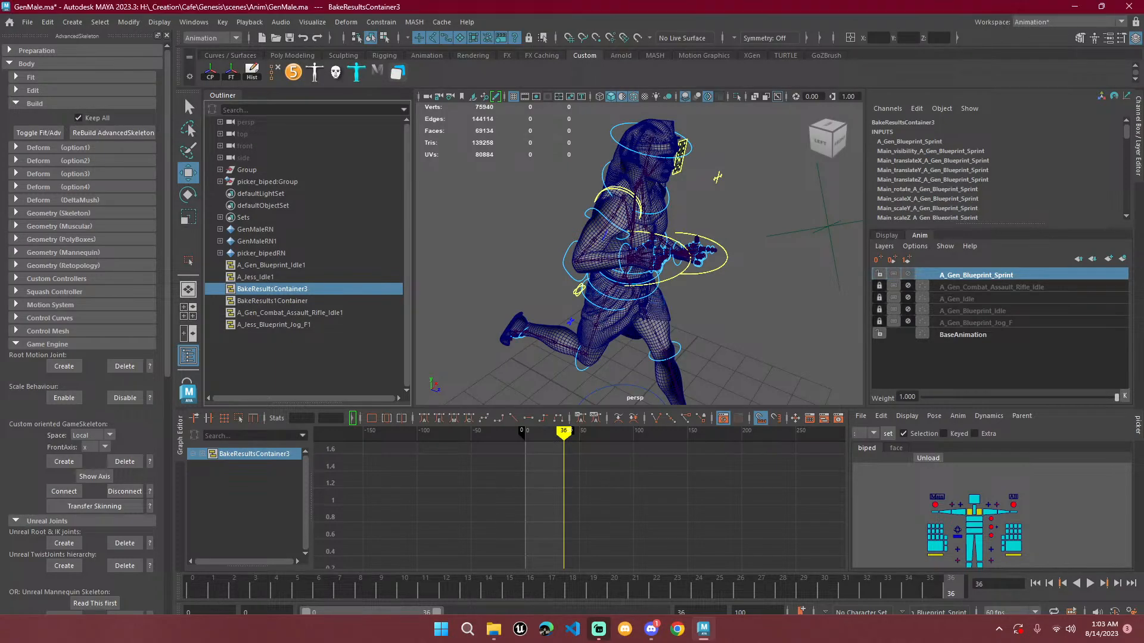
left_click(427, 277)
left_click(291, 292)
left_click(907, 156)
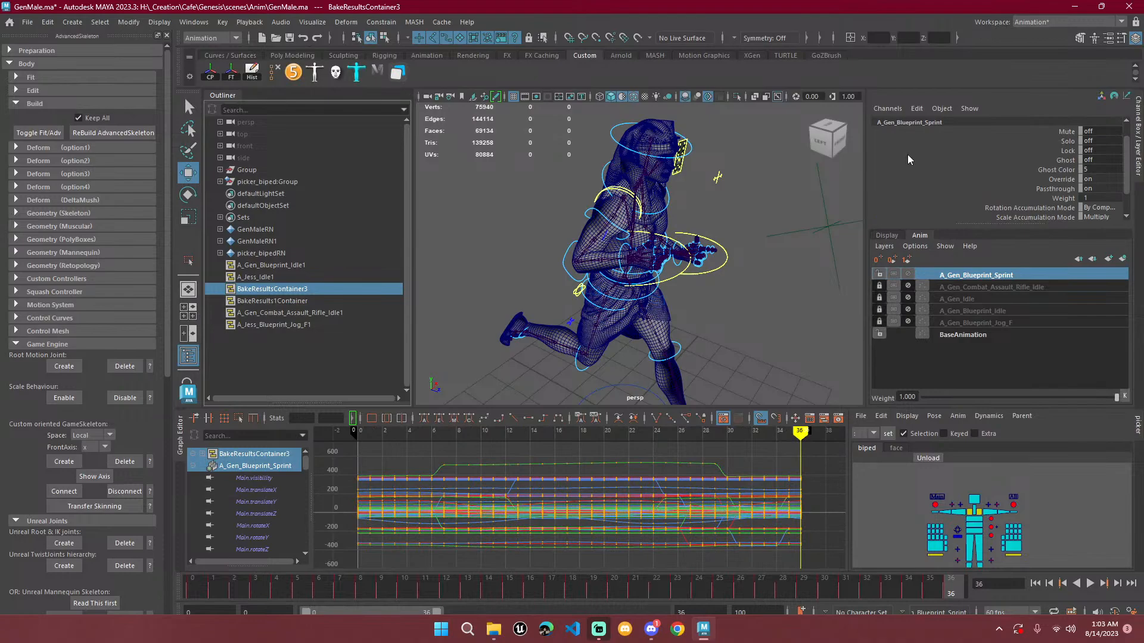
double_click(928, 122)
key("ctrl+c")
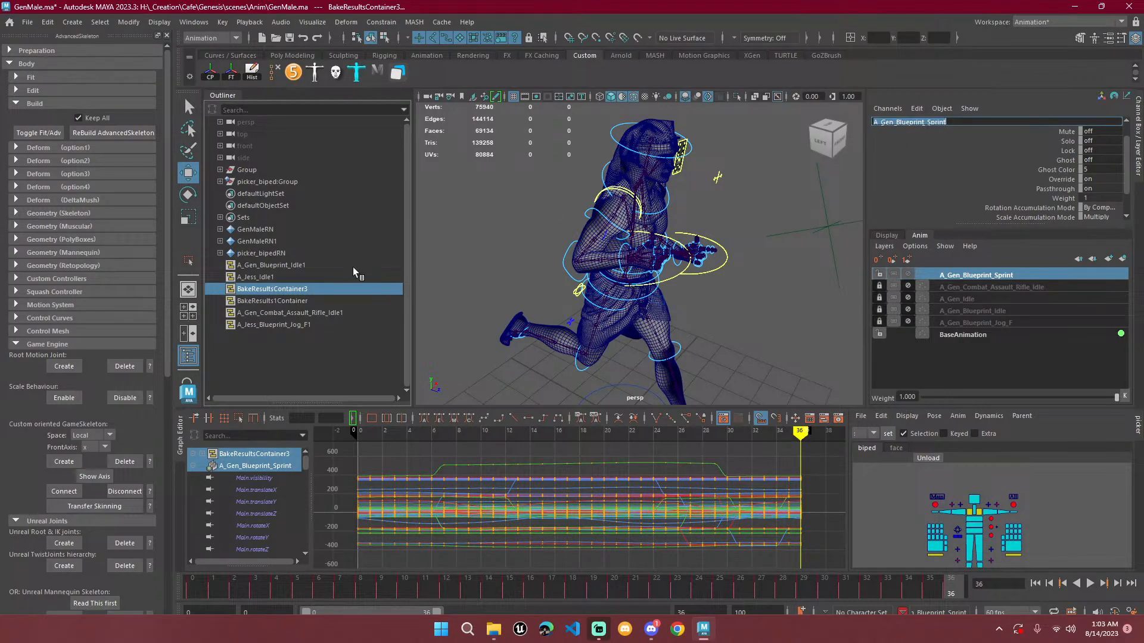
double_click(277, 289)
key("ctrl+v")
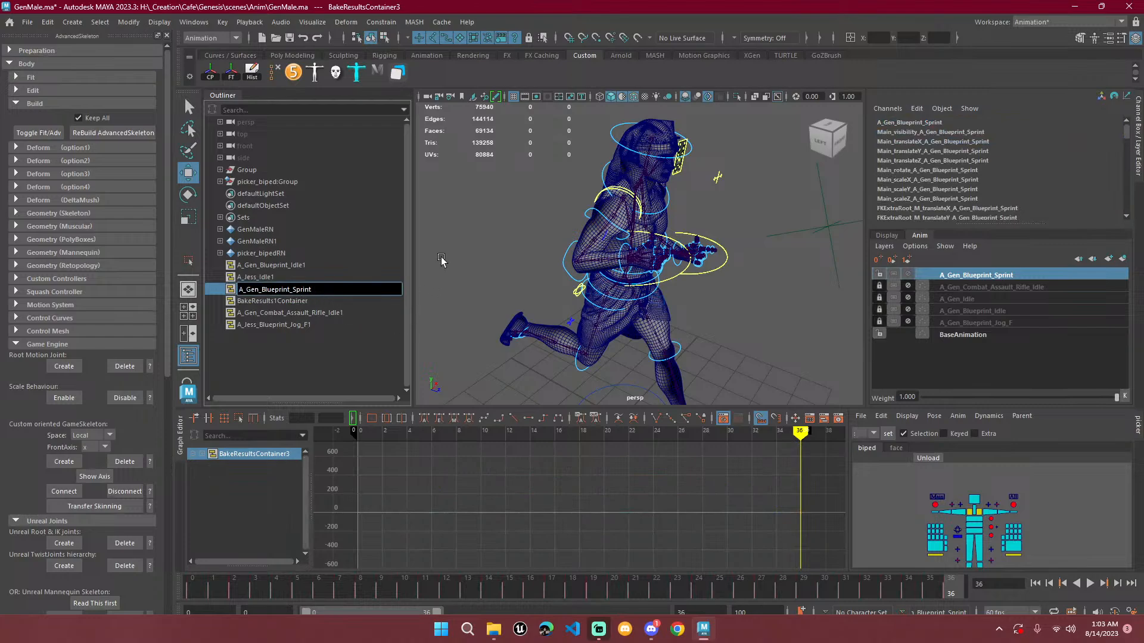
key("Return")
Compare BakeResults1Container with its neighbouring containers, and delete BakeResults1Container.
left_click(299, 302)
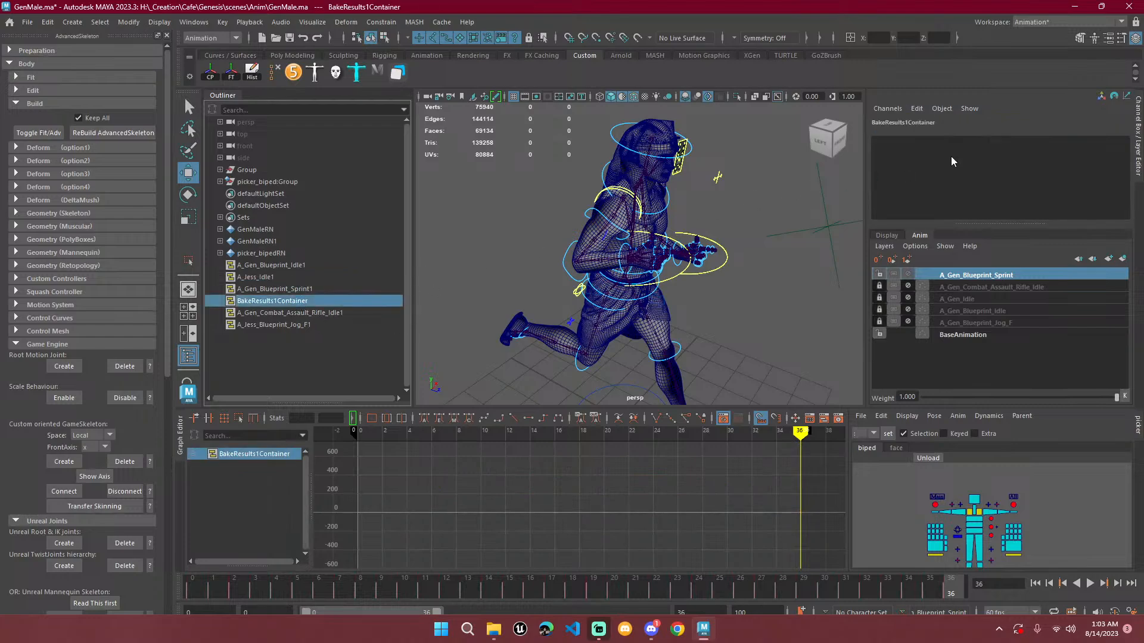
left_click(332, 308)
left_click(313, 301)
left_click(312, 279)
left_click(295, 301)
left_click(286, 289)
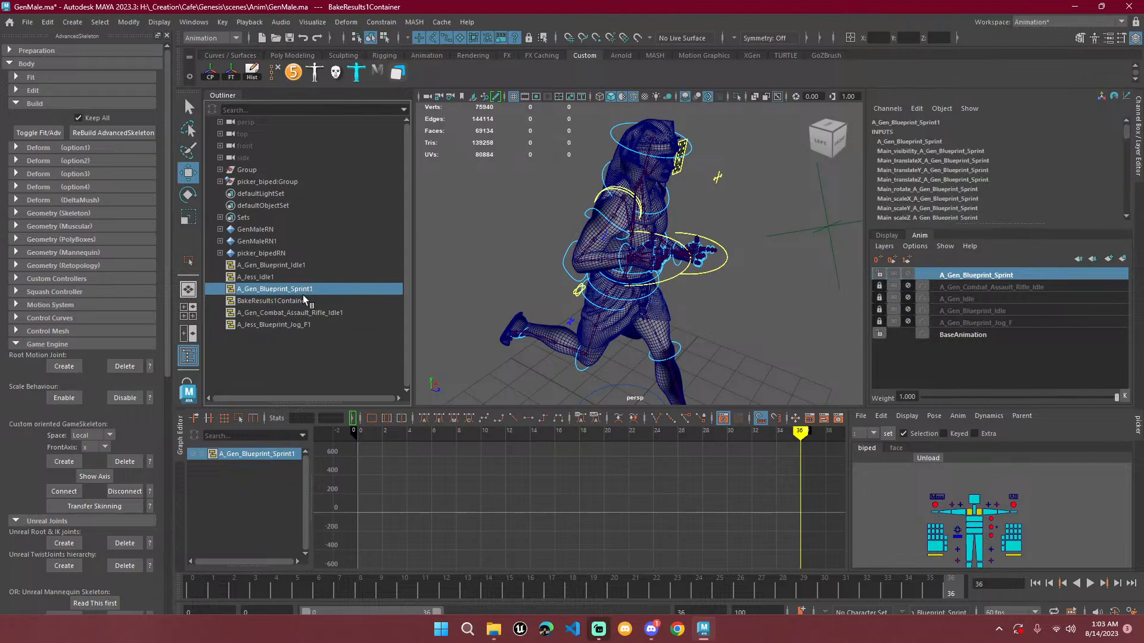
left_click(309, 301)
key("Delete")
Examine the inputs of the sprint, combat rifle idle, A_Jess_Idle1 and A_Gen_Blueprint_Idle1 containers in turn.
left_click(300, 289)
left_click(299, 299)
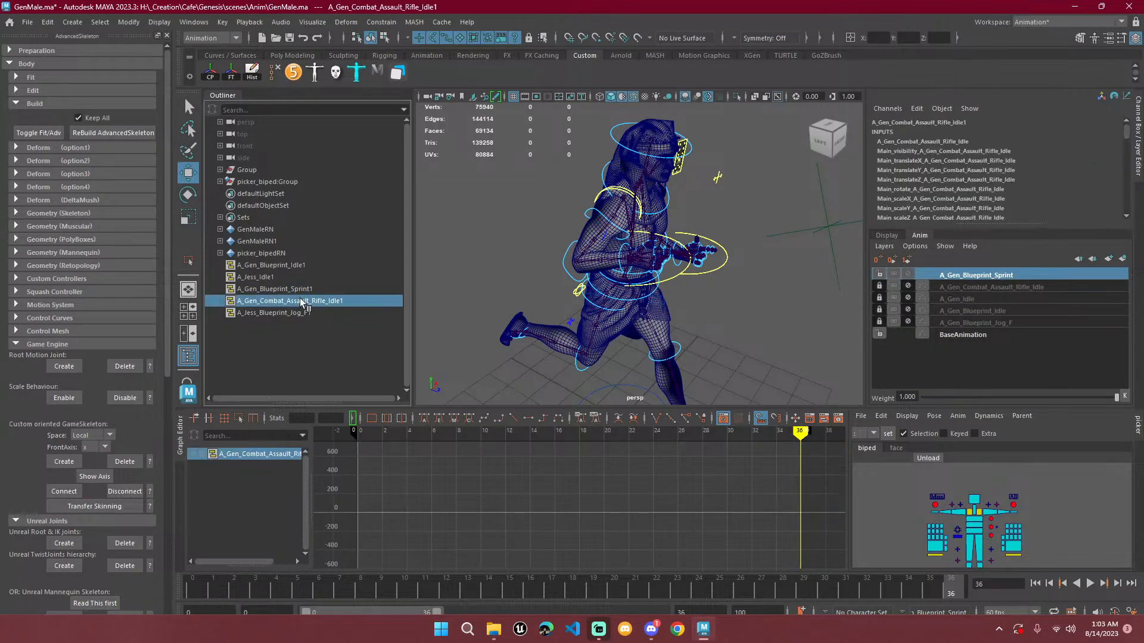
left_click(299, 288)
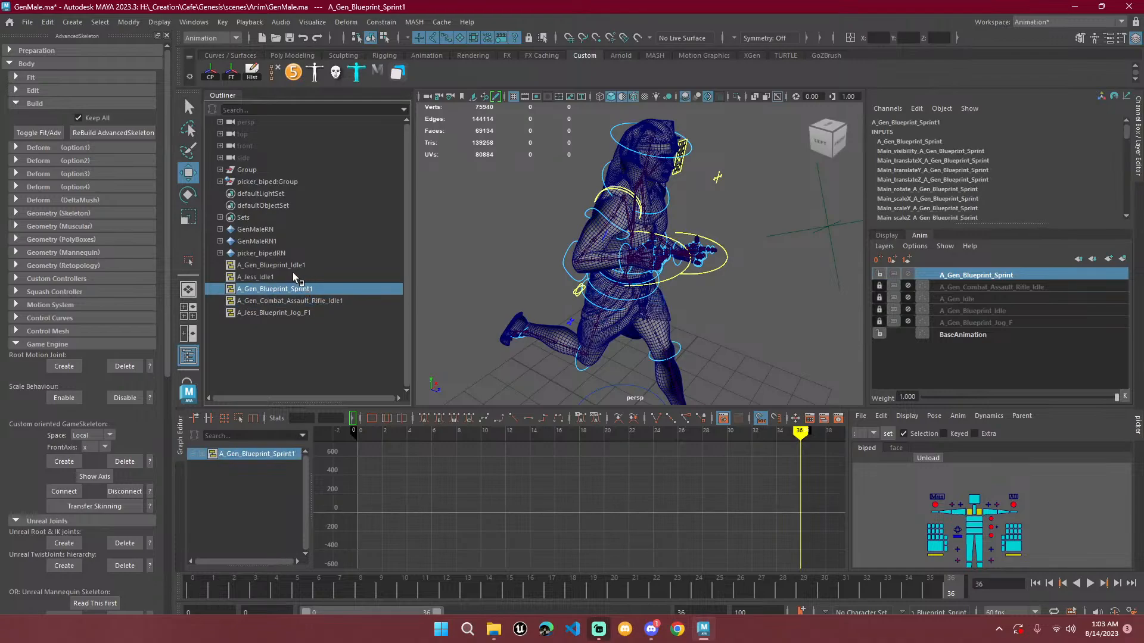
left_click(293, 275)
left_click(299, 263)
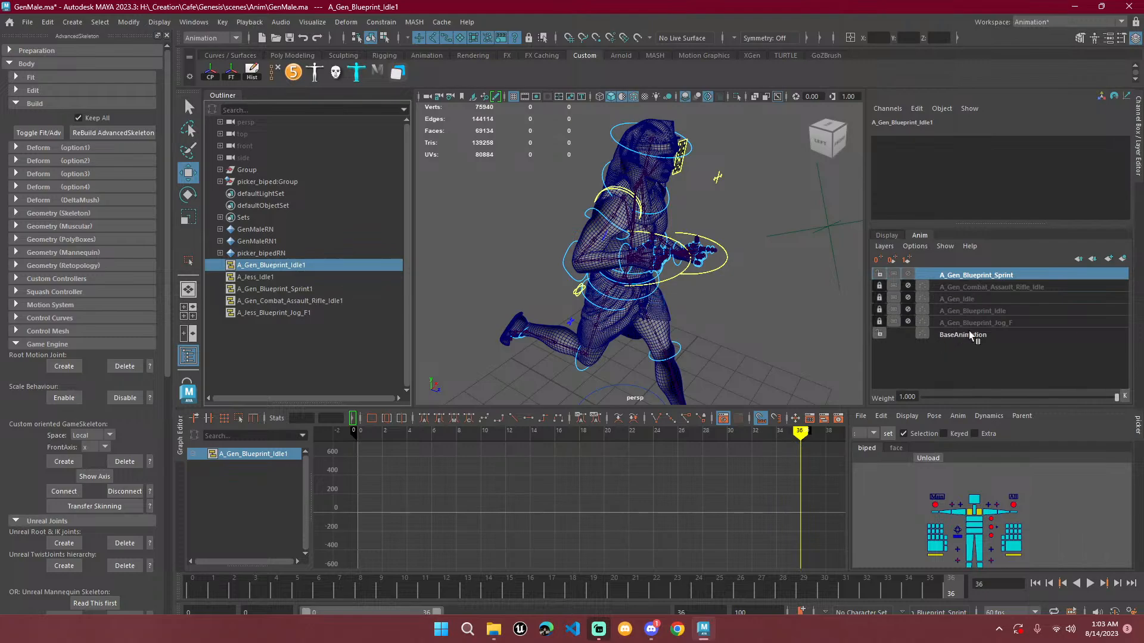
Unmute and unlock the A_Gen_Blueprint_Idle layer, mute and lock A_Gen_Blueprint_Sprint, and set the current time to frame 0.
left_click(979, 311)
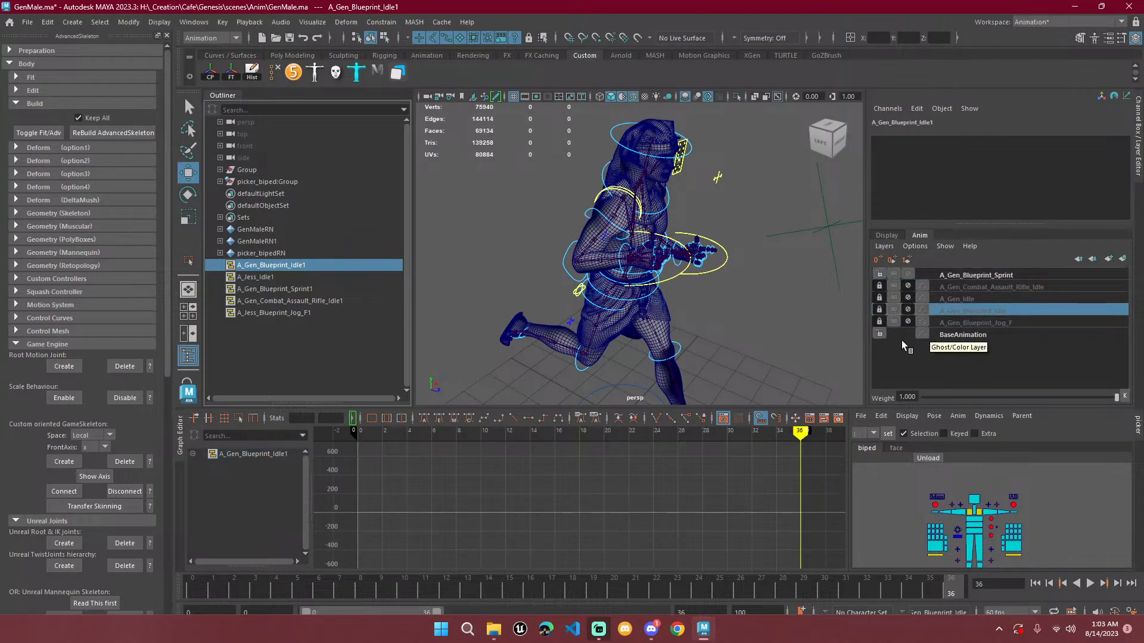
left_click(908, 310)
left_click_drag(768, 586, 141, 553)
left_click(906, 274)
left_click(269, 586)
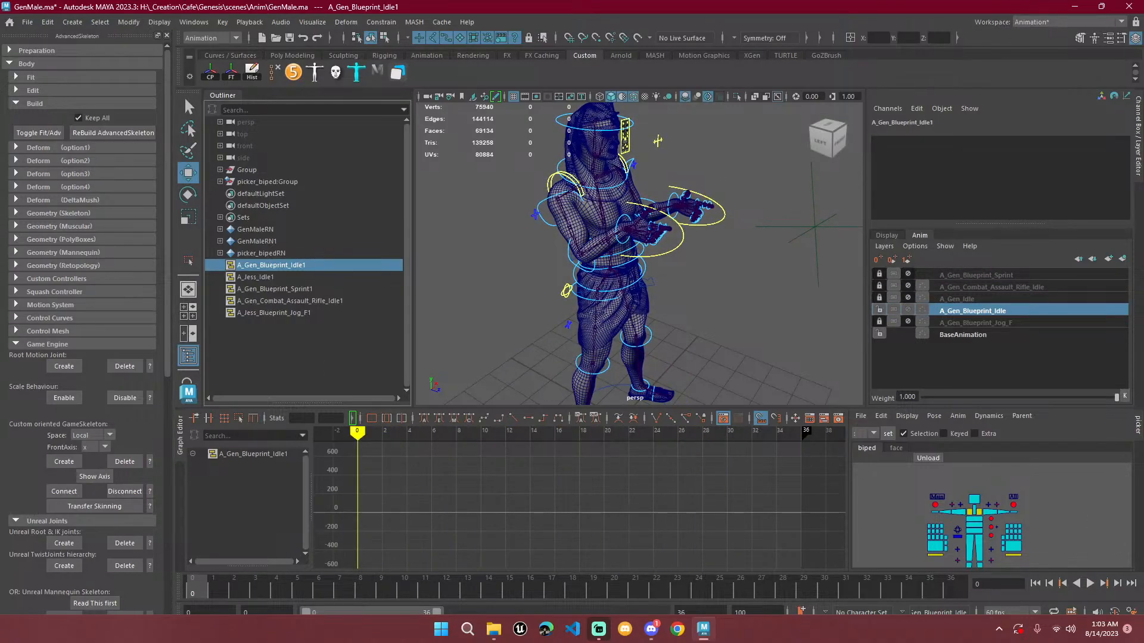
Play back the blueprint idle animation, stop it and return to the first frame.
left_click(1090, 585)
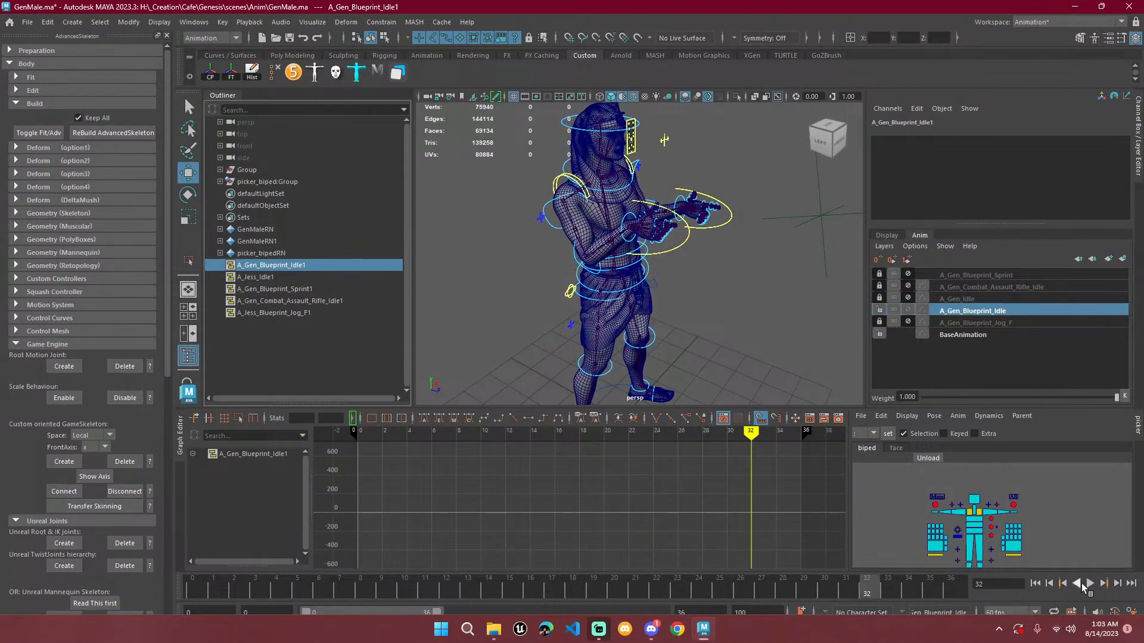
left_click(1090, 585)
left_click(1035, 584)
Select the A_Jess_Idle1 container, and mute and lock the A_Gen_Blueprint_Idle layer.
left_click(286, 290)
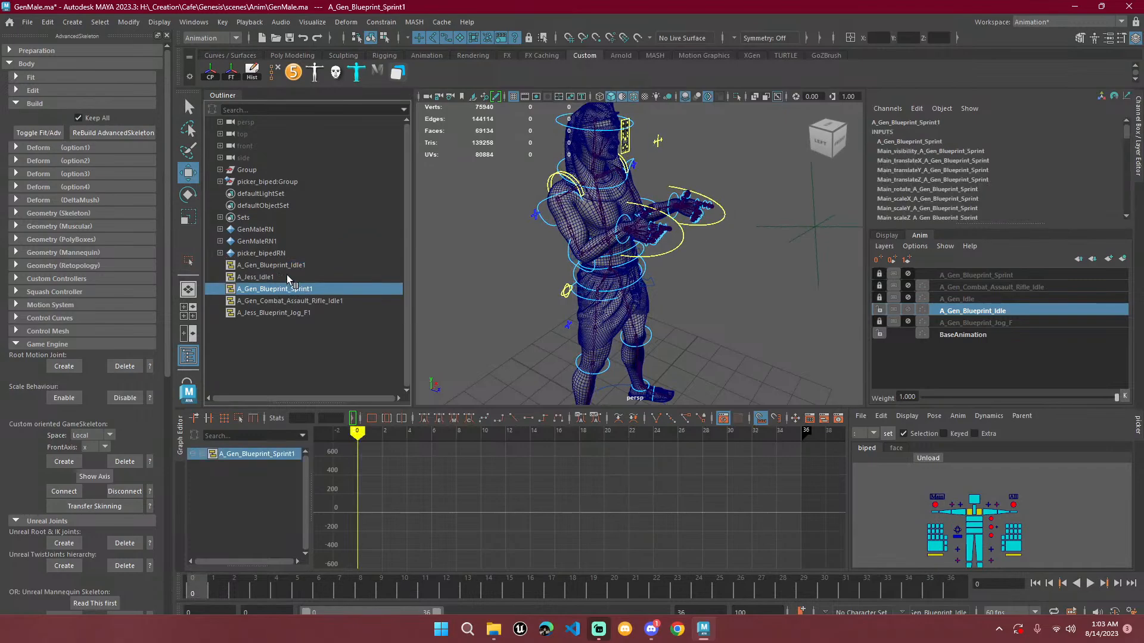
left_click(262, 277)
left_click(907, 310)
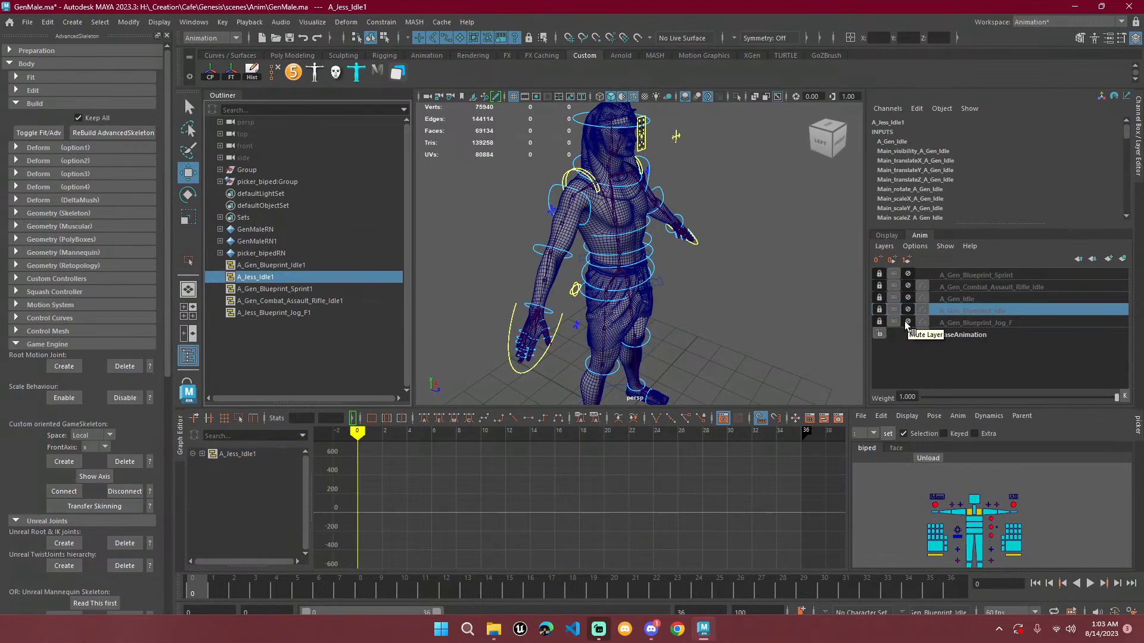
Check the poses of the jog, A_Gen_Idle, combat rifle idle and sprint layers by unmuting and re-muting each in turn.
left_click(908, 322)
left_click(908, 322)
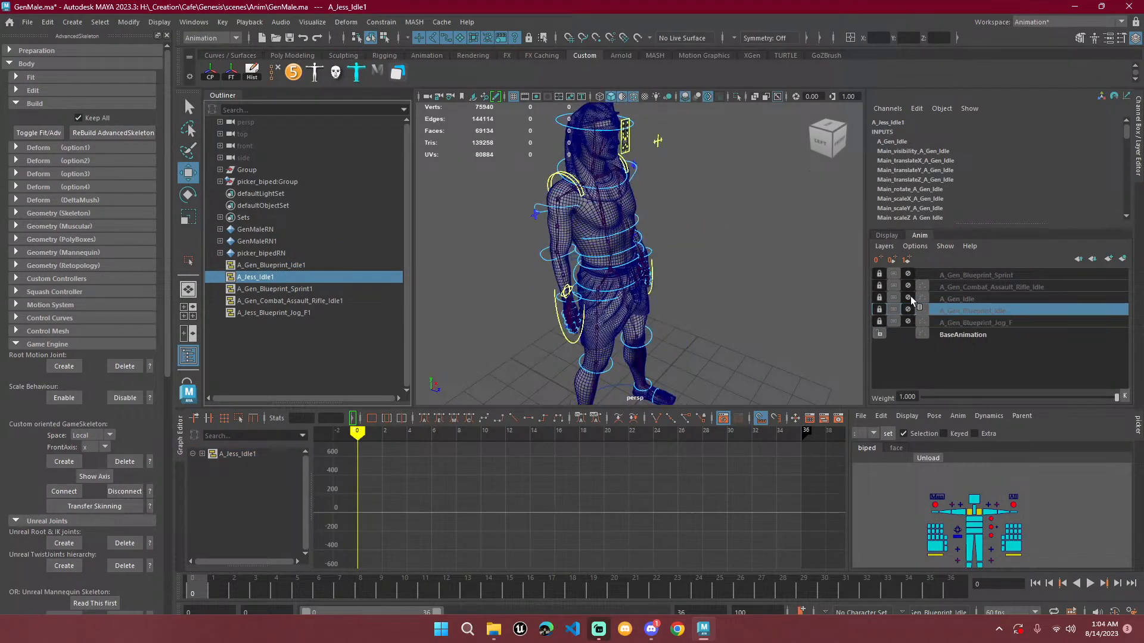
left_click(909, 297)
left_click(909, 297)
left_click(909, 286)
left_click(909, 286)
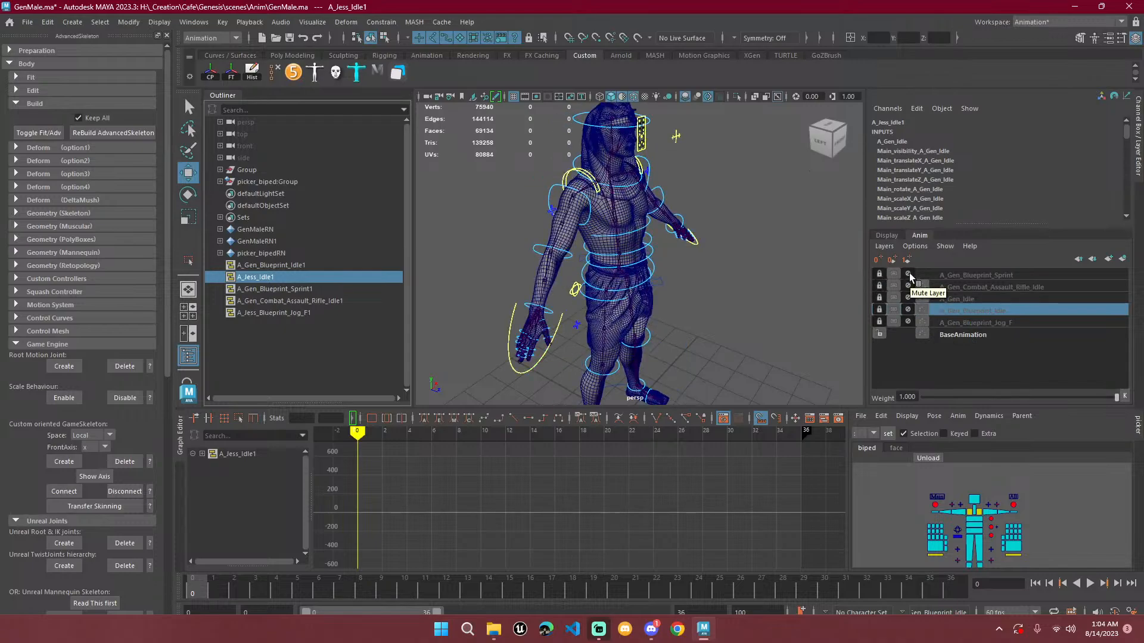
left_click(909, 274)
left_click(908, 273)
Optimize the scene size and save the scene.
left_click(27, 22)
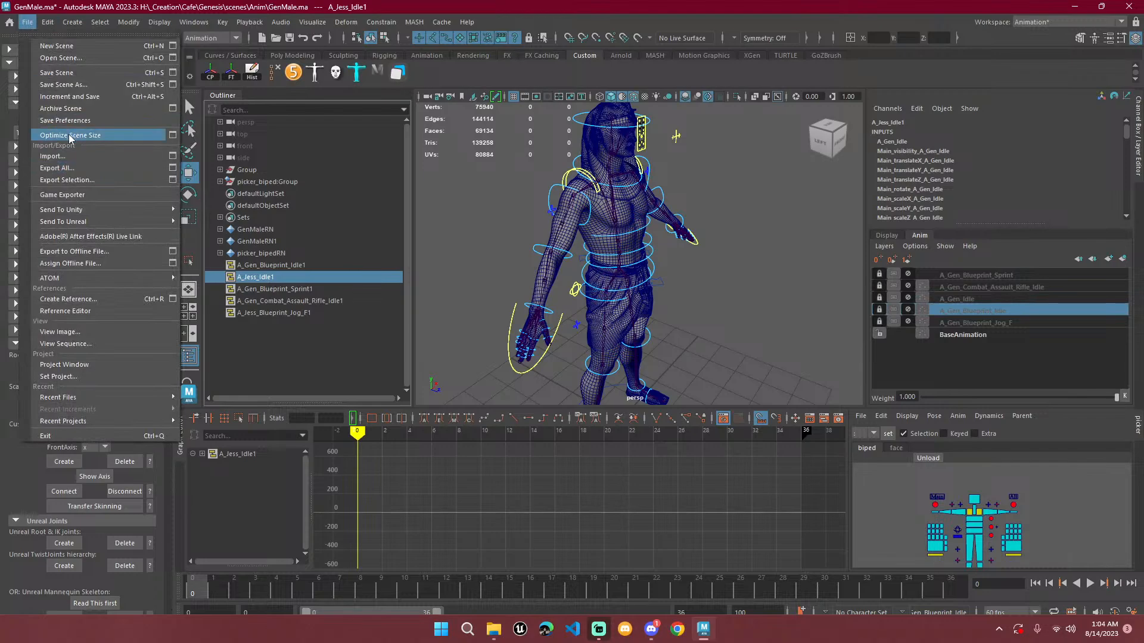
left_click(79, 135)
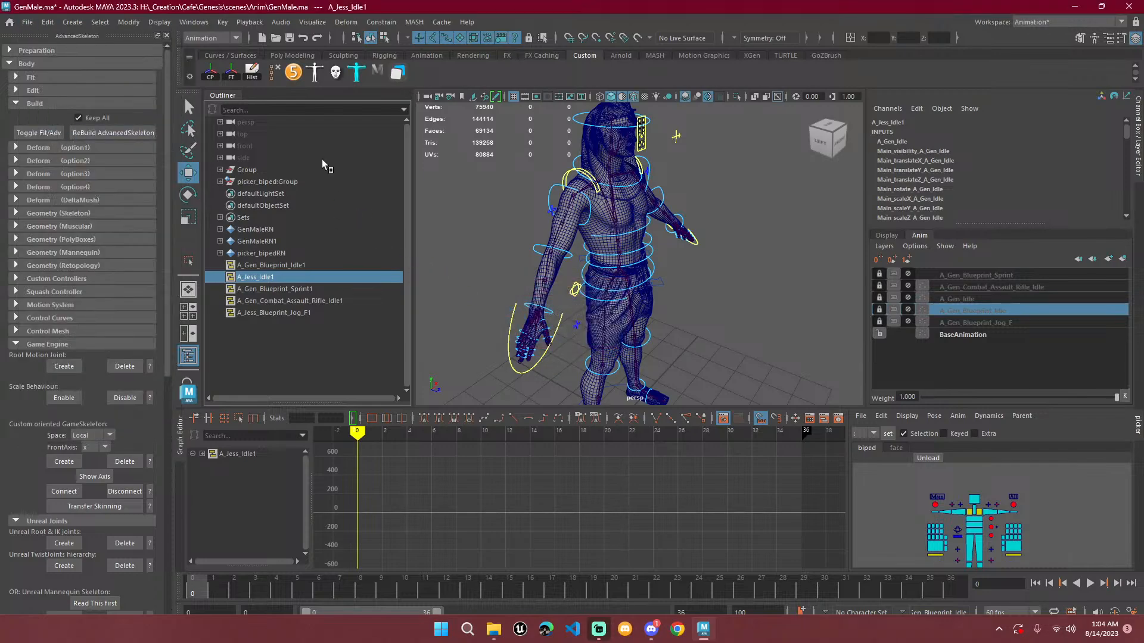
left_click(35, 23)
left_click(54, 71)
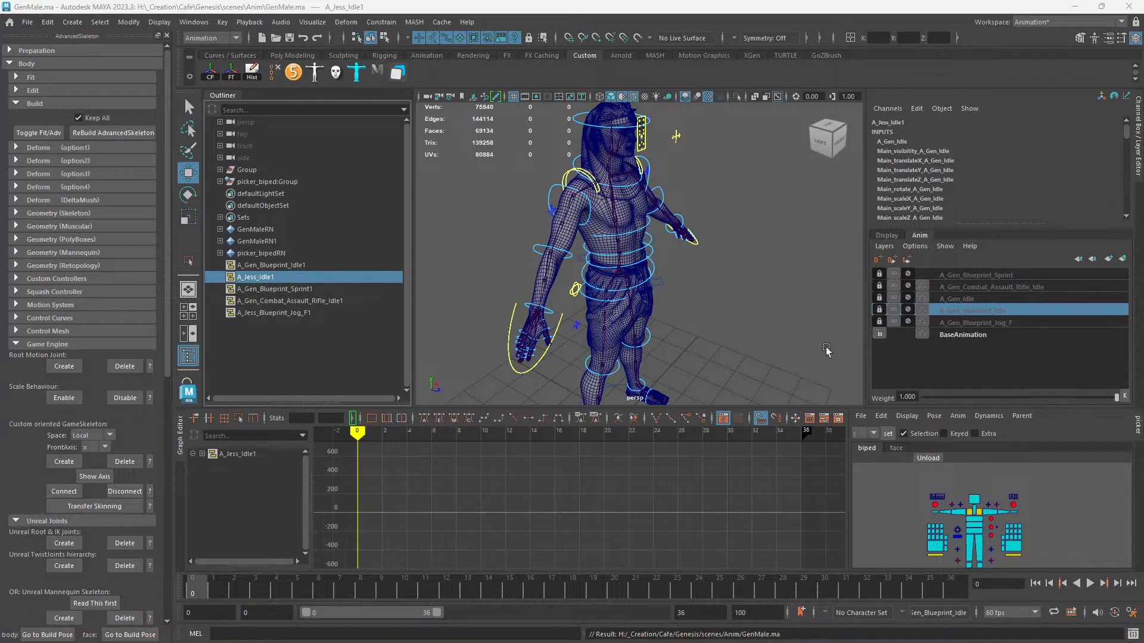
Select, unlock and unmute the A_Gen_Blueprint_Sprint layer, scrub through the sprint and play it back.
left_click(250, 590)
left_click_drag(251, 587, 156, 564)
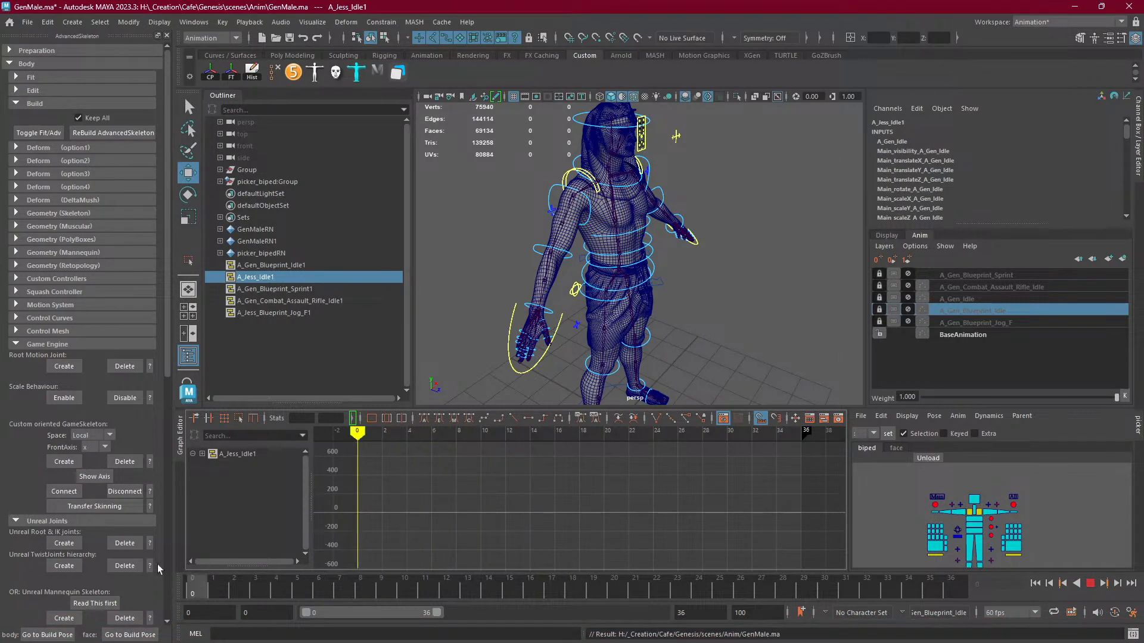
left_click(960, 273)
left_click(910, 273)
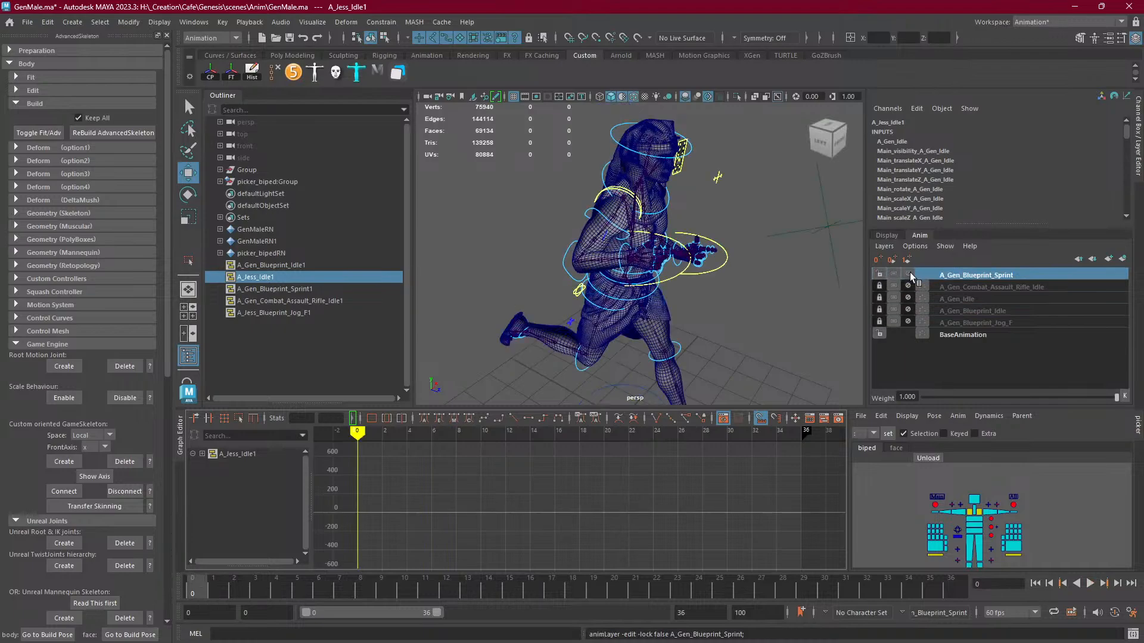
left_click_drag(264, 599, 909, 574)
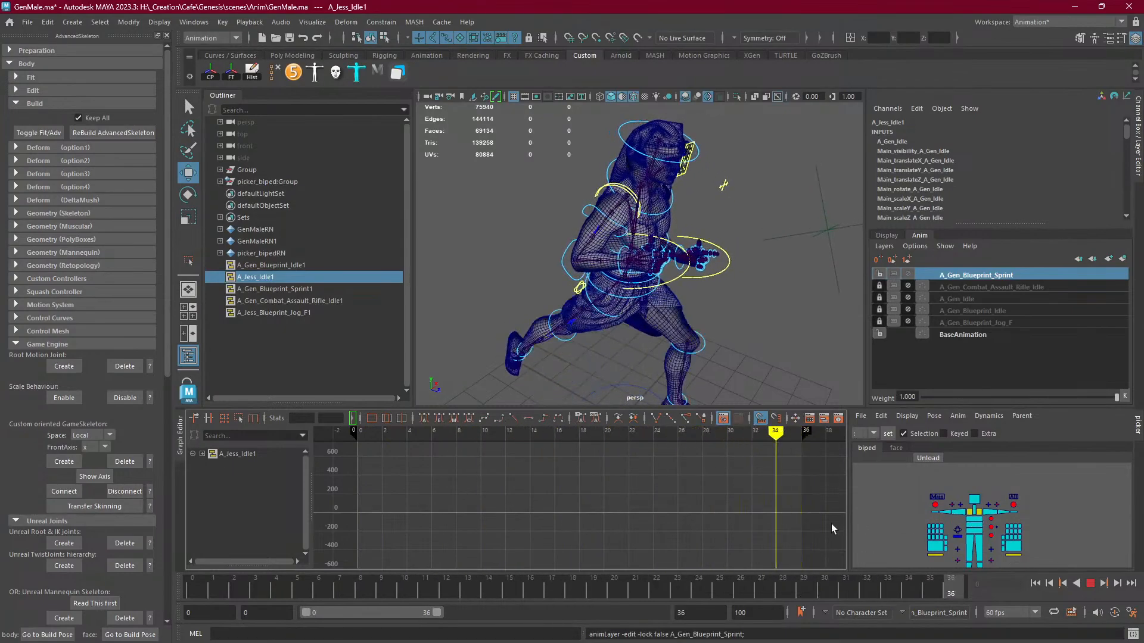
key("alt+v")
Examine the character's feet against the ground plane in the sprint's first frame, from several angles and close up.
scroll(584, 386, "down", 5)
scroll(583, 386, "up", 10)
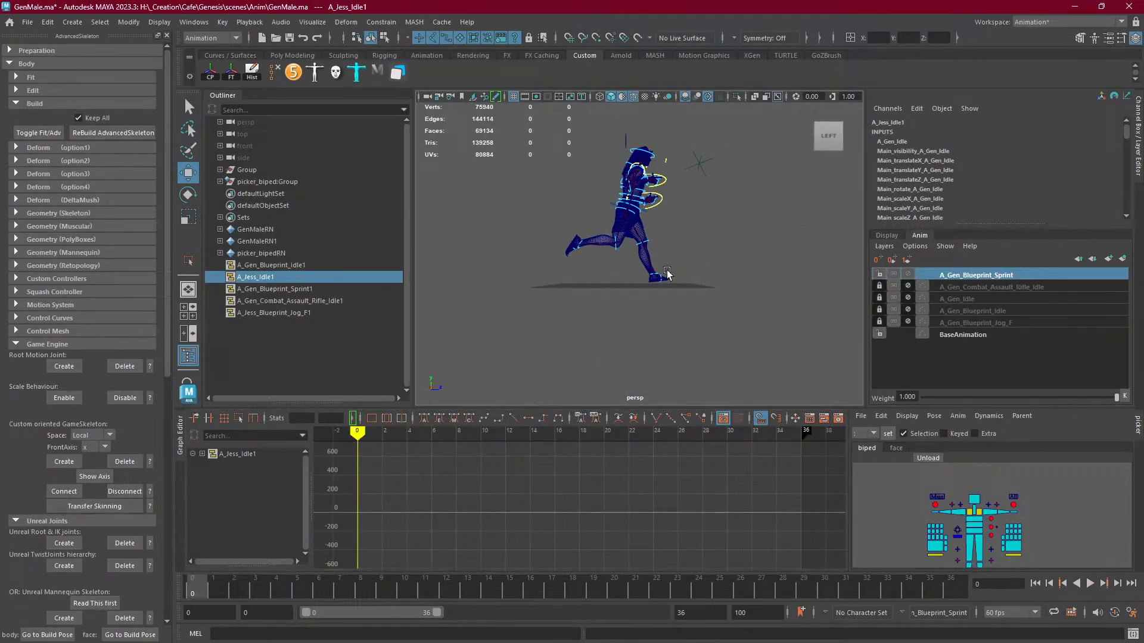
scroll(619, 310, "up", 8)
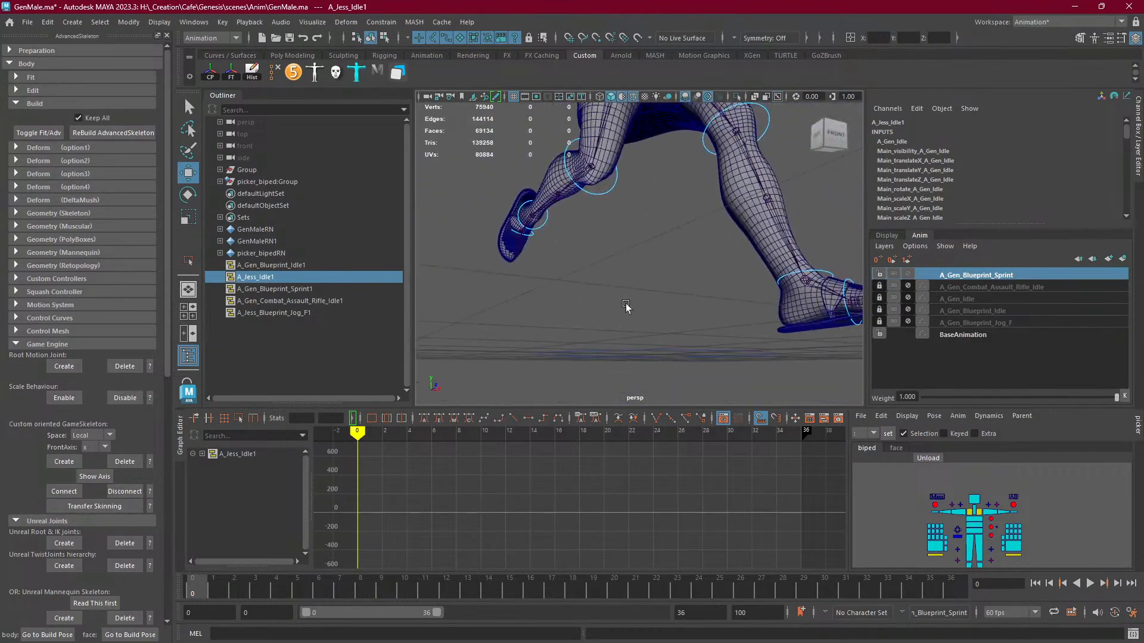
middle_click_drag(608, 328, 521, 342, "alt")
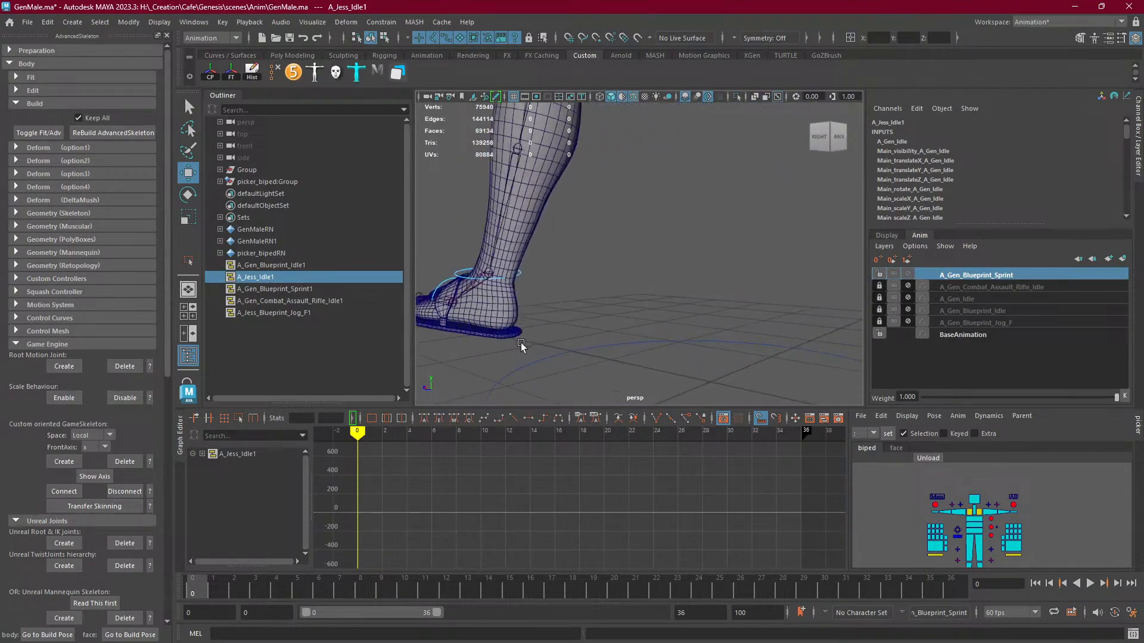
scroll(699, 327, "down", 10)
left_click_drag(594, 350, 914, 316, "alt")
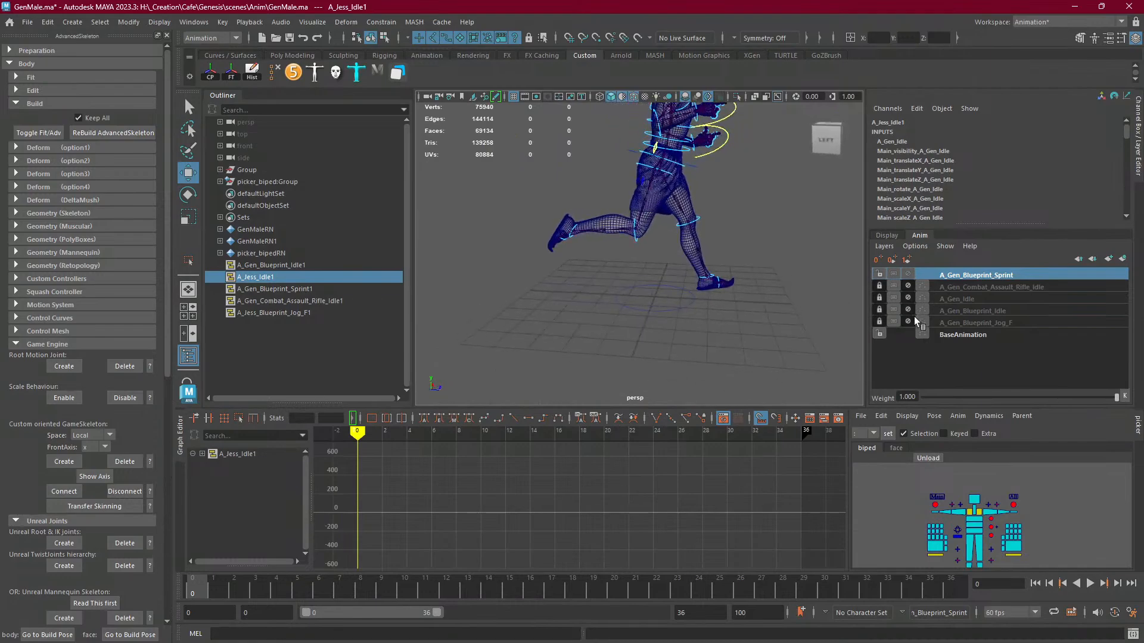
Play back the sprint, switch to the orthographic side view and replay it there to check the foot contact.
key("alt+v")
left_click_drag(521, 581, 91, 573)
key("space")
key("space")
scroll(692, 348, "up", 10)
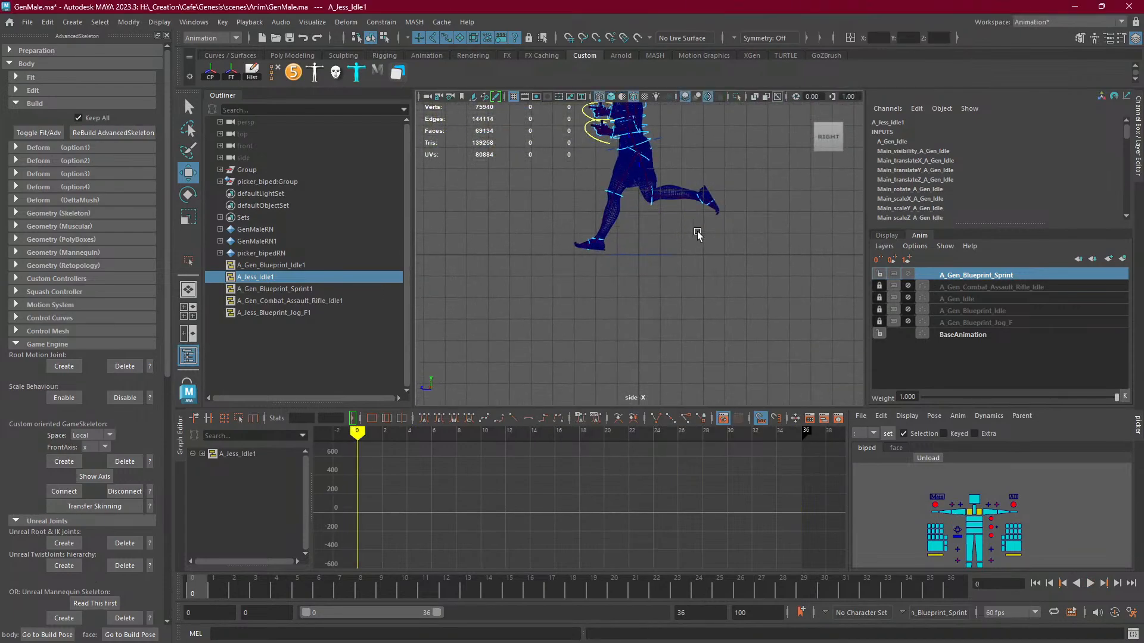
key("alt+v")
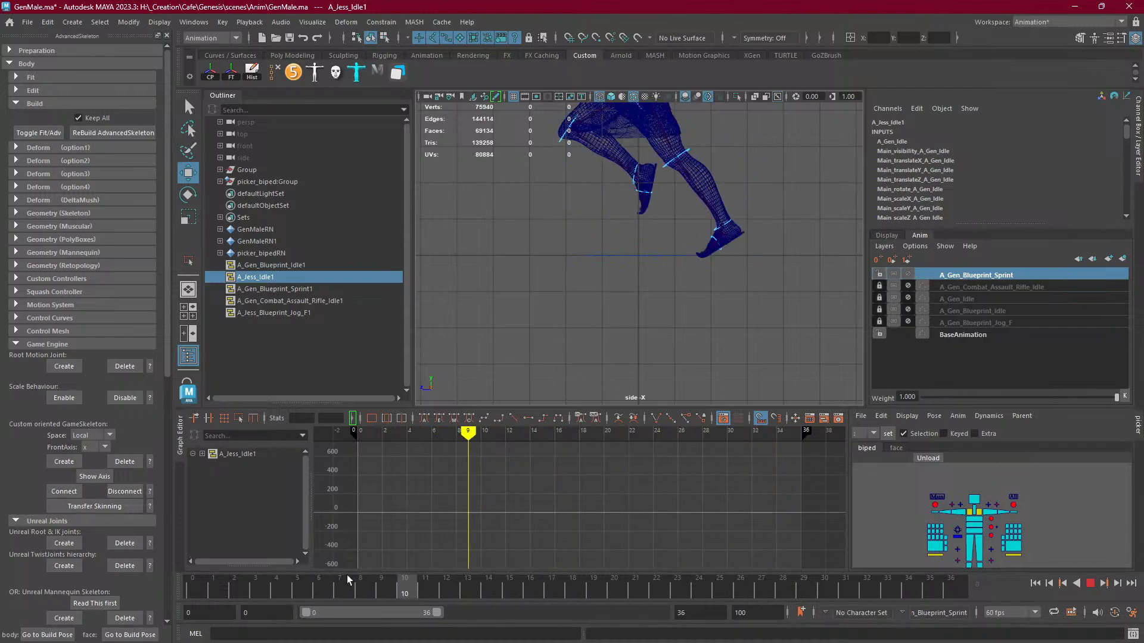
Stop the sprint playback, mute and lock the A_Gen_Blueprint_Sprint layer, and unmute and unlock the A_Gen_Idle layer.
key("Escape")
left_click(909, 274)
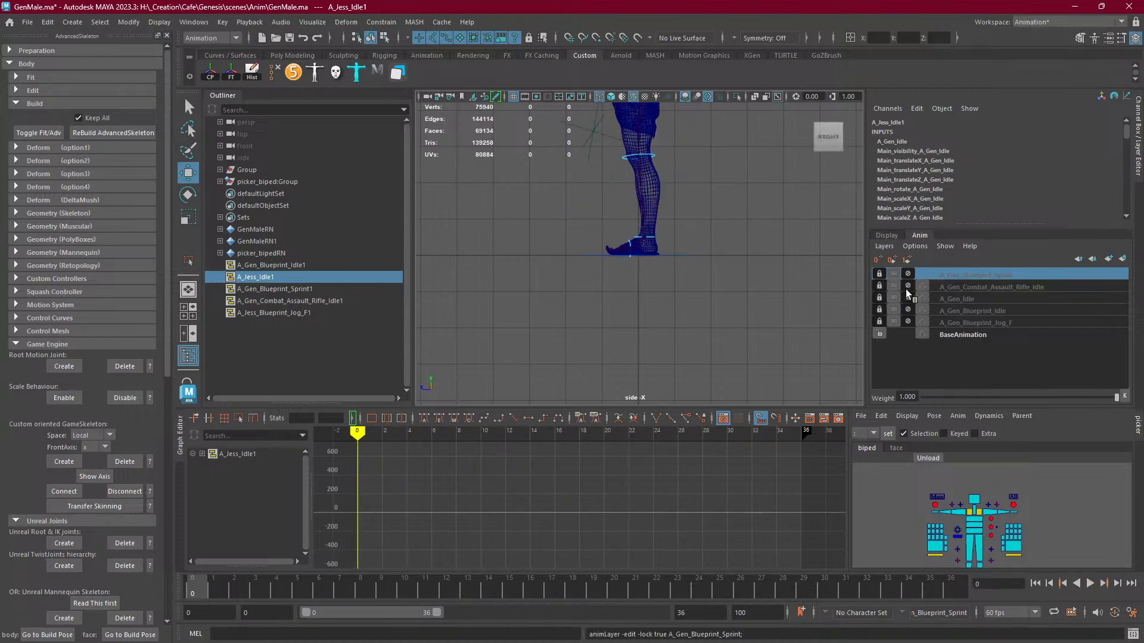
left_click(906, 288)
left_click(905, 288)
left_click(907, 297)
left_click(907, 297)
left_click(911, 298)
Examine the character's idle pose from the side and in perspective, checking the legs up close and the full body.
scroll(636, 278, "up", 2)
scroll(637, 279, "up", 3)
left_click_drag(659, 281, 672, 275, "alt")
key("space")
key("space")
left_click_drag(746, 232, 580, 222, "alt")
right_click_drag(579, 223, 666, 277, "alt")
middle_click_drag(666, 277, 602, 331, "alt")
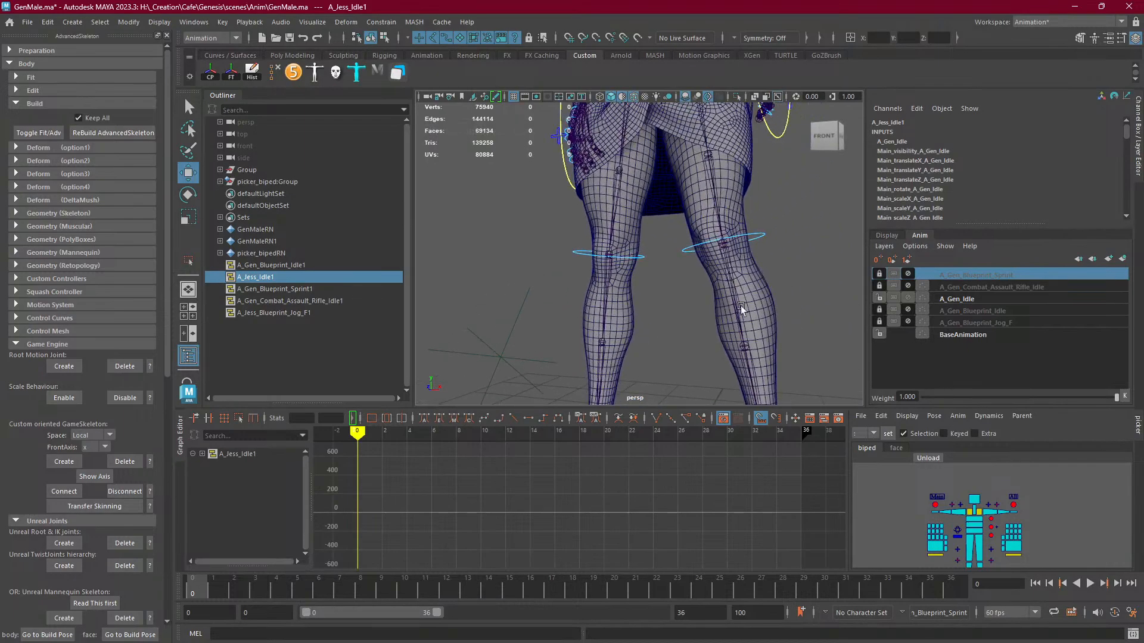
right_click_drag(741, 306, 632, 286, "alt")
left_click_drag(631, 286, 685, 286, "alt")
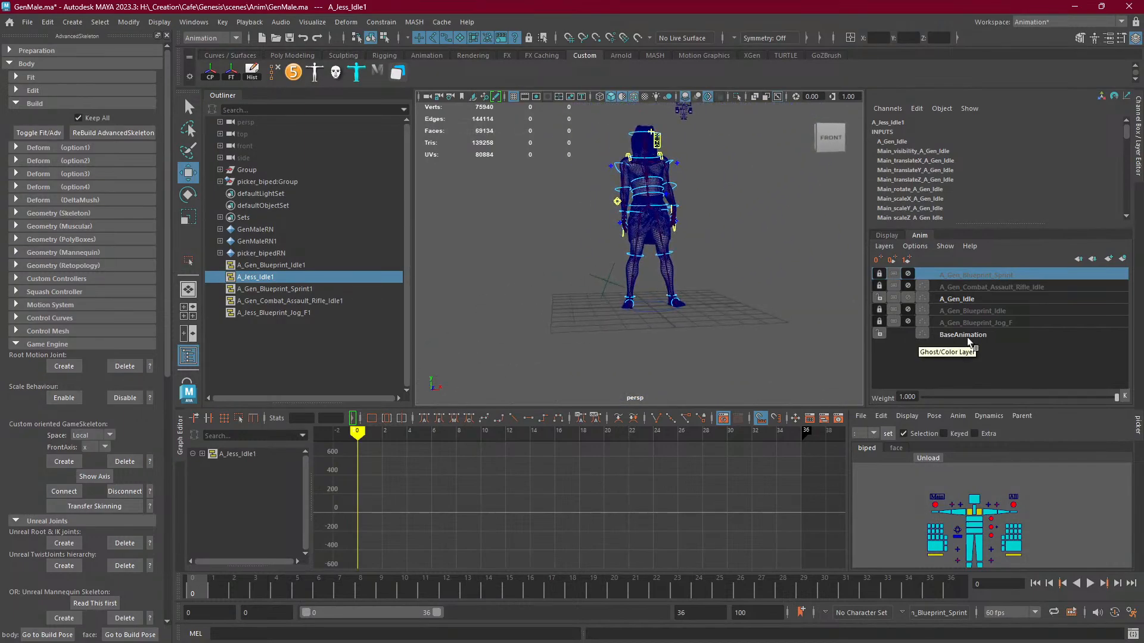
Mute and lock the A_Gen_Idle layer and save the scene.
left_click(907, 298)
left_click(27, 22)
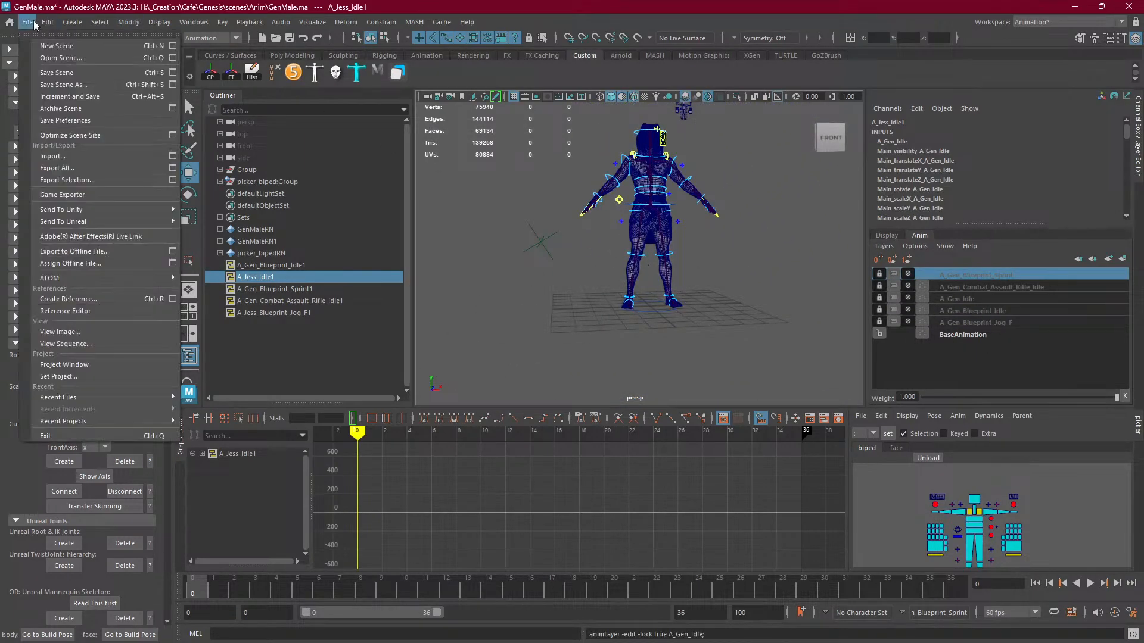
left_click(50, 74)
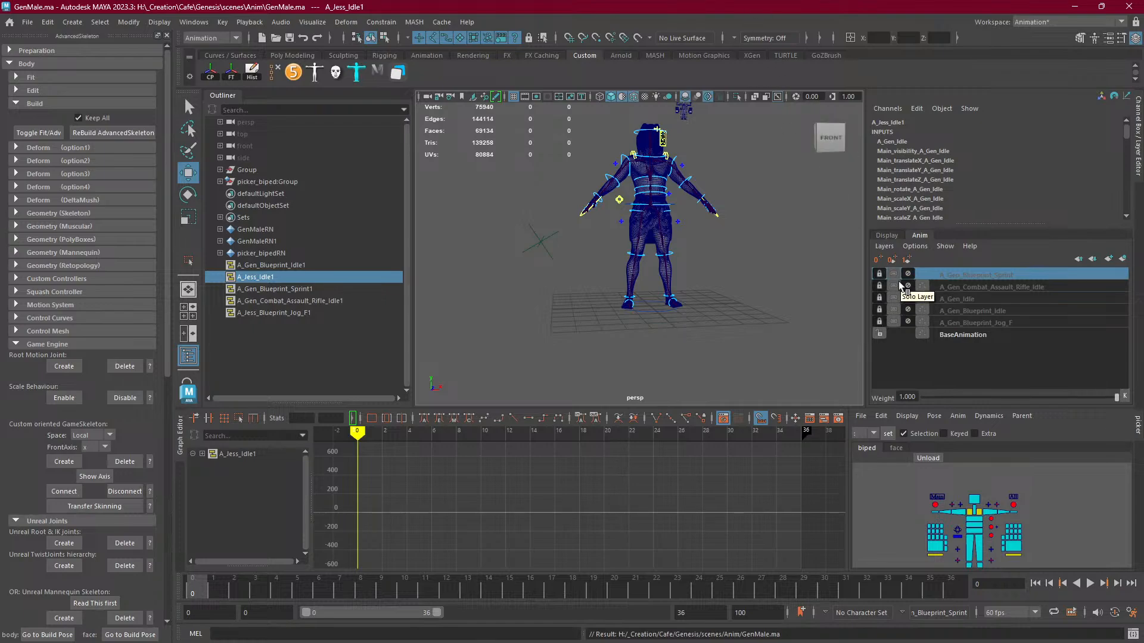
Select the five animation containers from A_Gen_Blueprint_Idle1 through A_Jess_Blueprint_Jog_F1.
scroll(980, 526, "down", 2)
scroll(980, 526, "up", 2)
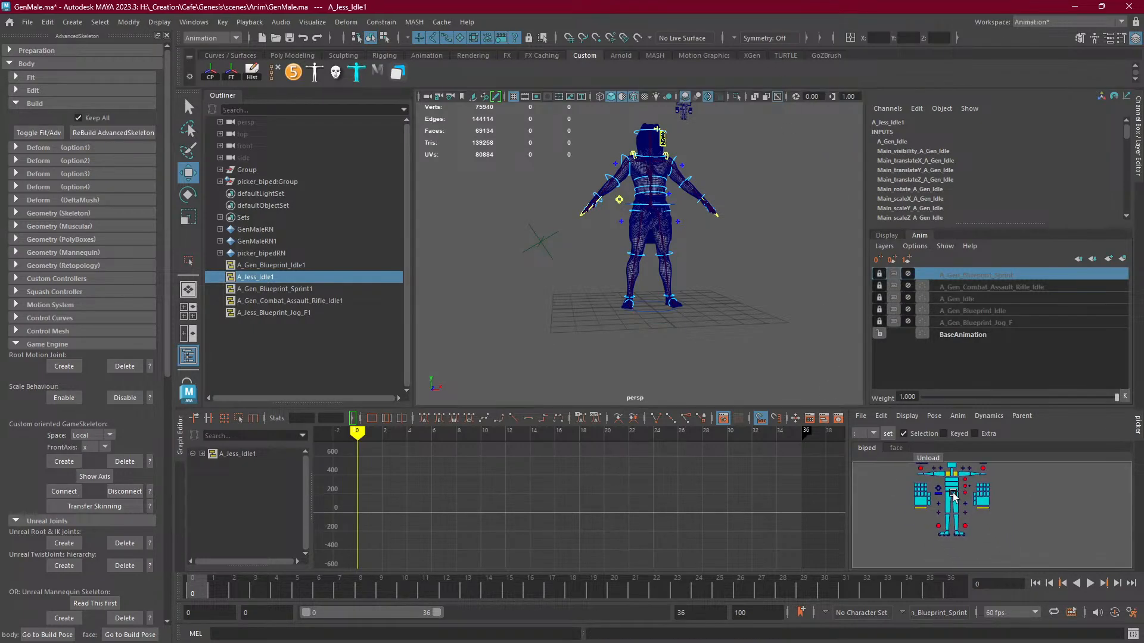
left_click(256, 265)
left_click(276, 303, "shift")
left_click(275, 314, "shift")
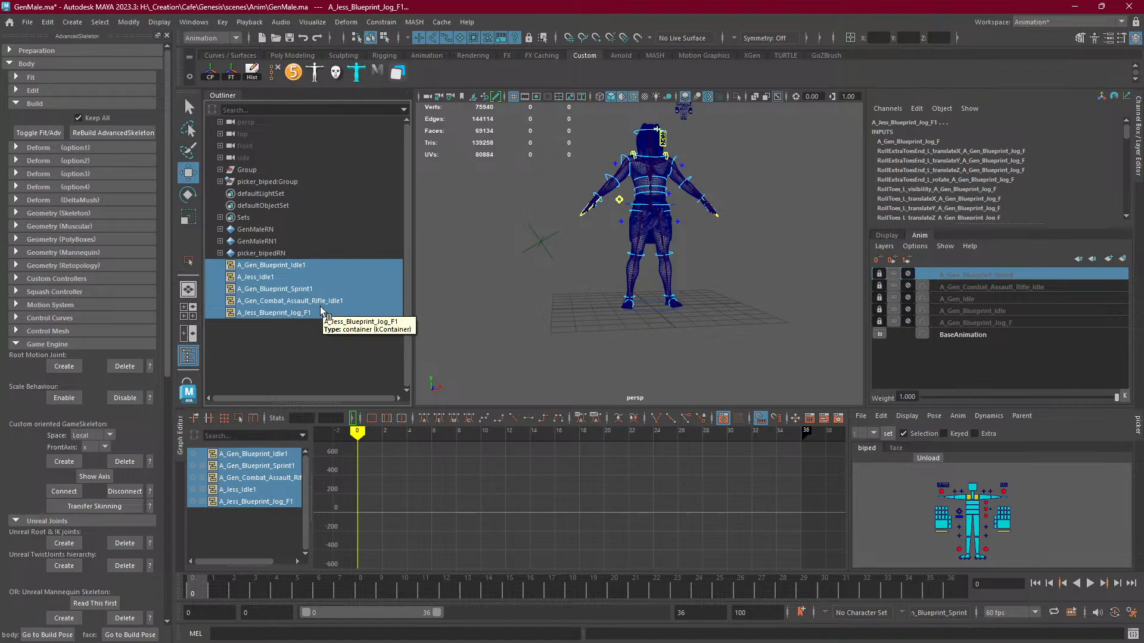
Look over the character in its default pose and save the GenMale.ma scene again.
scroll(646, 208, "up", 6)
middle_click_drag(646, 208, 596, 357, "alt")
left_click_drag(596, 358, 633, 342, "alt")
middle_click_drag(633, 342, 580, 266, "alt")
scroll(579, 265, "down", 6)
left_click_drag(580, 266, 620, 303, "alt")
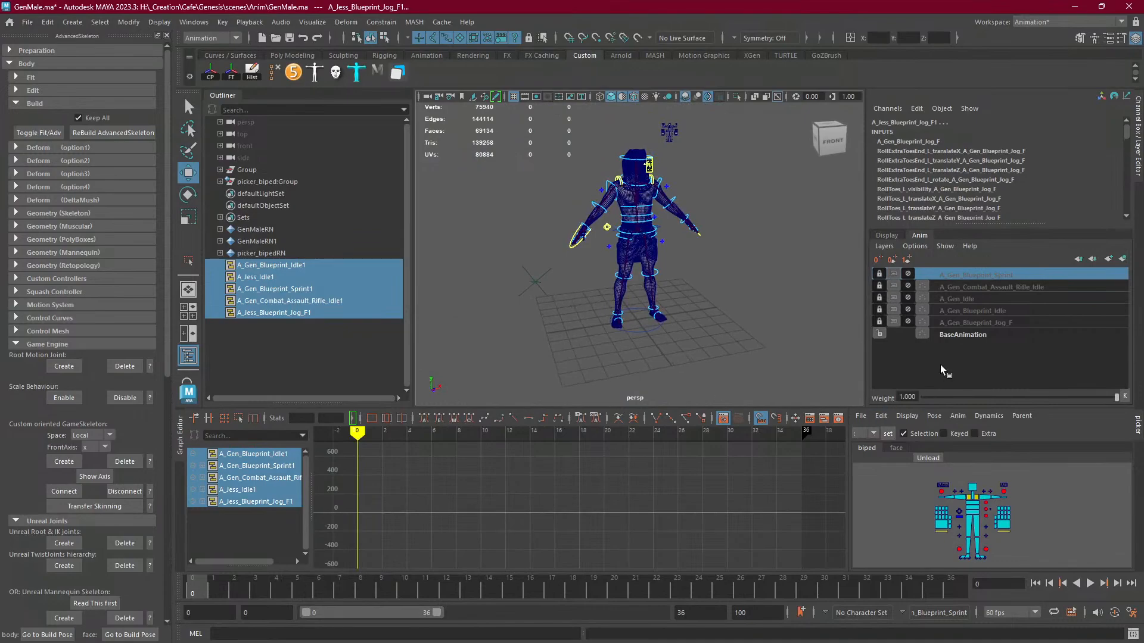
left_click(27, 21)
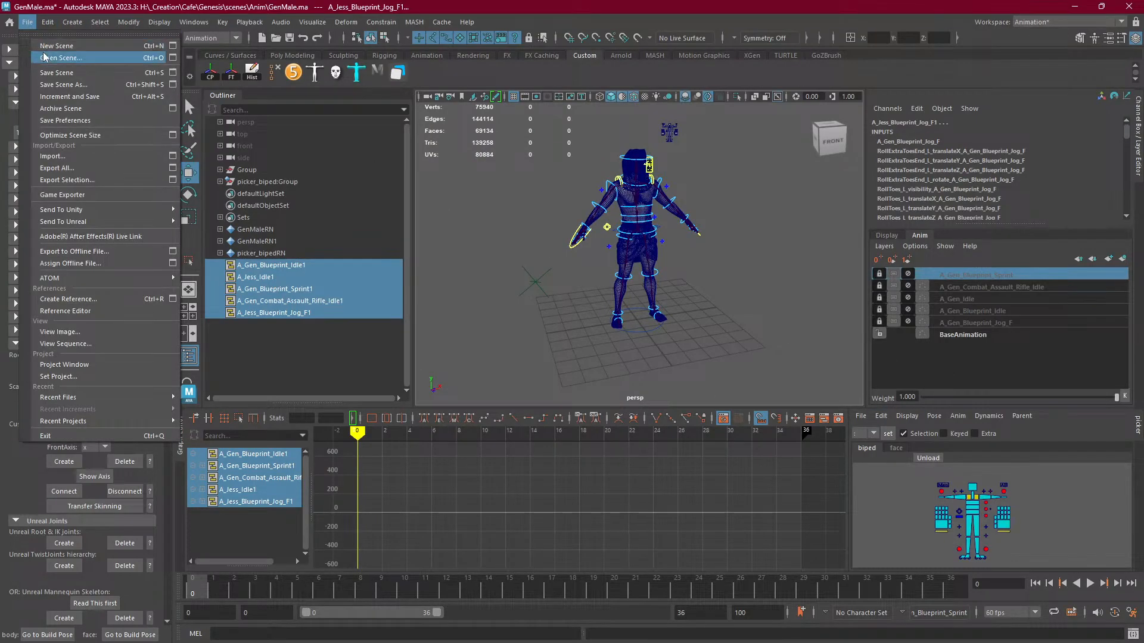
left_click(44, 72)
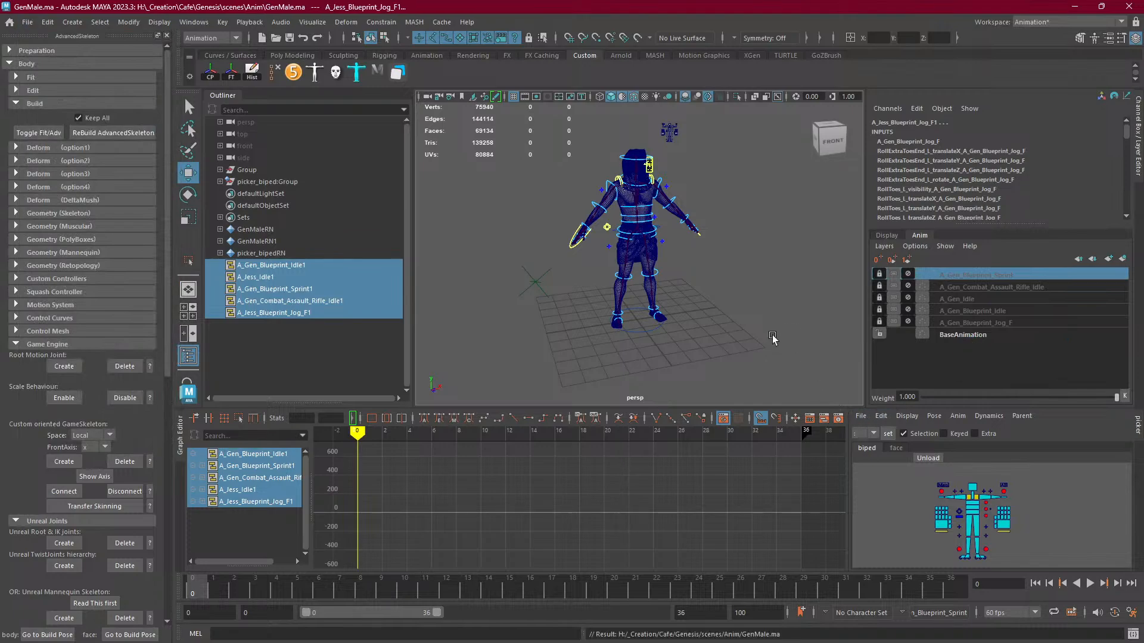
Clear the selection and reference the A_Jess_Talk.FBX animation from the Jess Animations folder into the scene.
key("super")
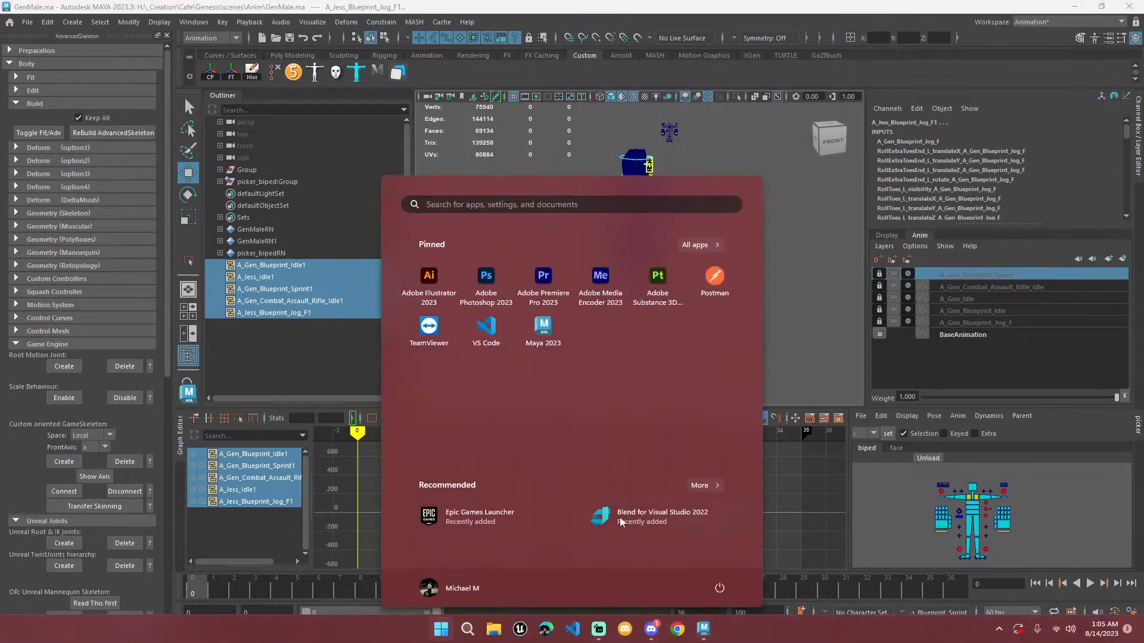
left_click(527, 134)
left_click(27, 22)
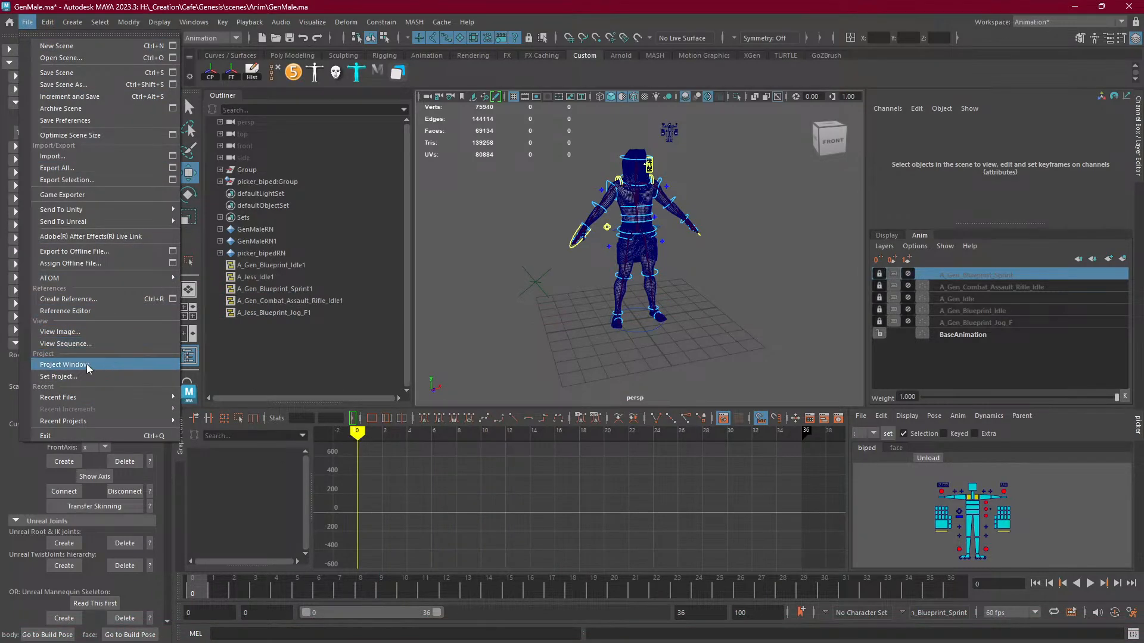
left_click(101, 311)
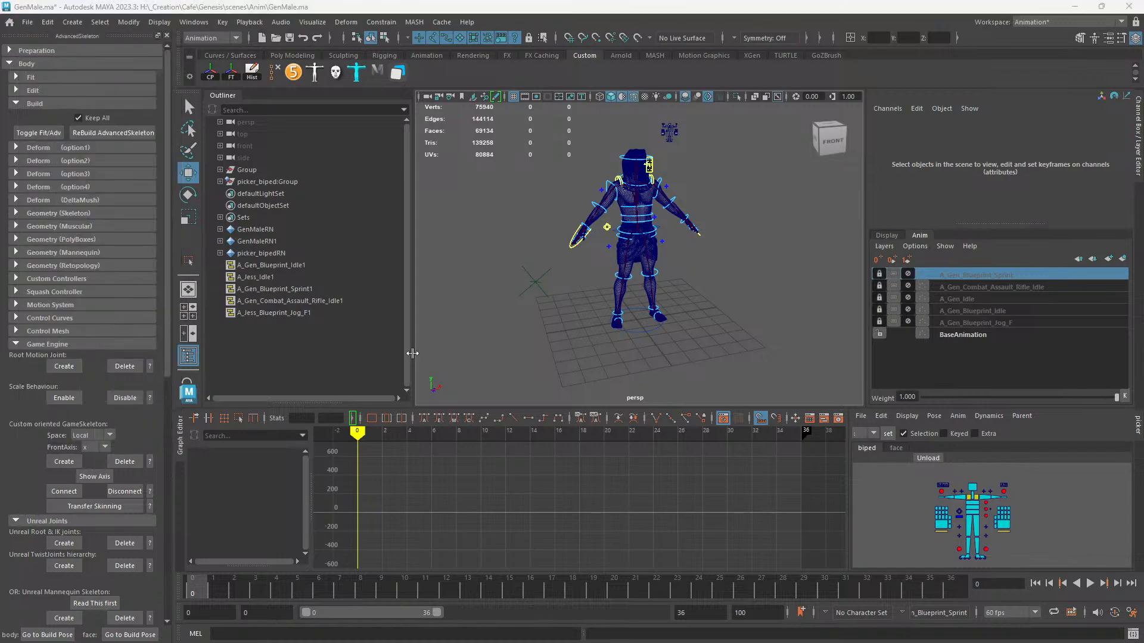
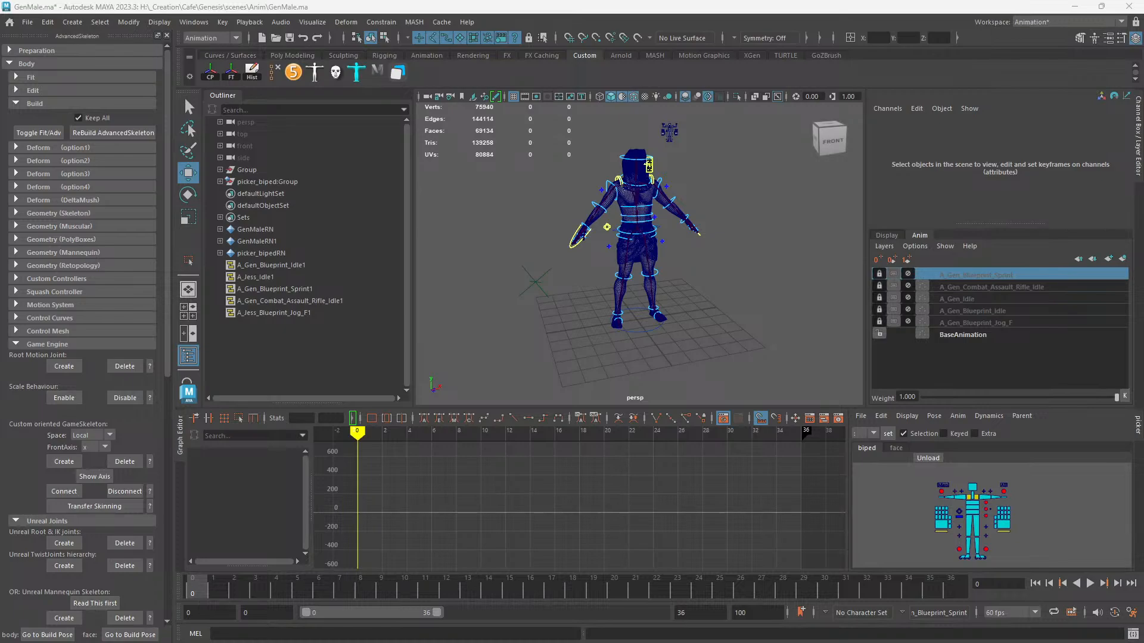
key("alt+Tab")
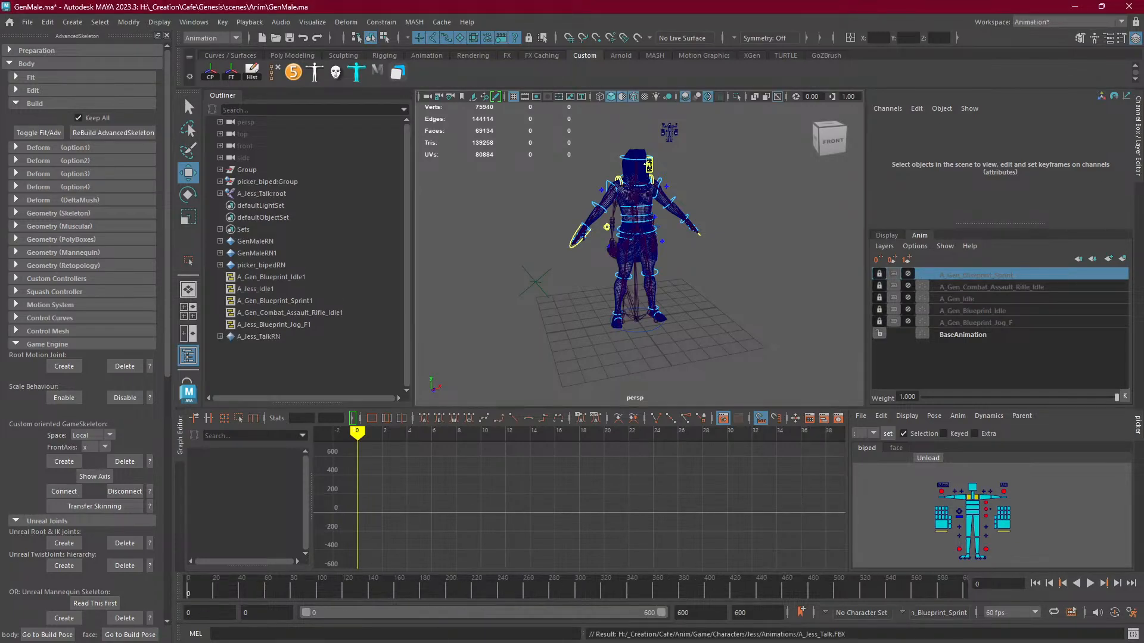
left_click(635, 316)
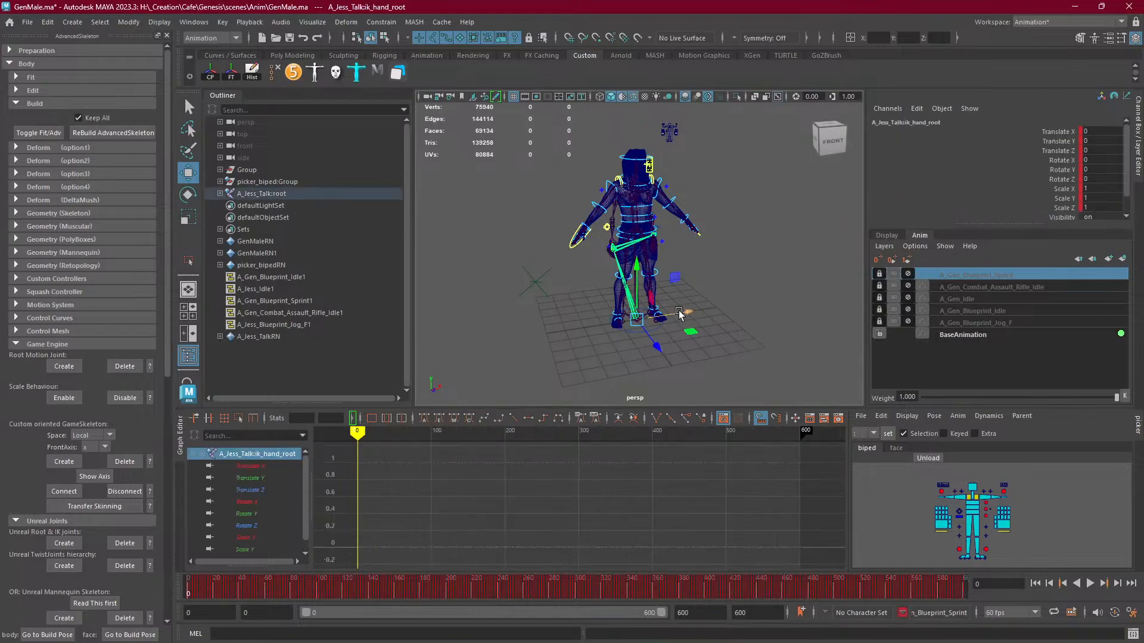
left_click_drag(681, 313, 567, 326)
key("ctrl+z")
Try to move the A_Jess_Talk:root skeleton beside the character with Translate X at -124.527, and play the animation.
left_click(287, 196)
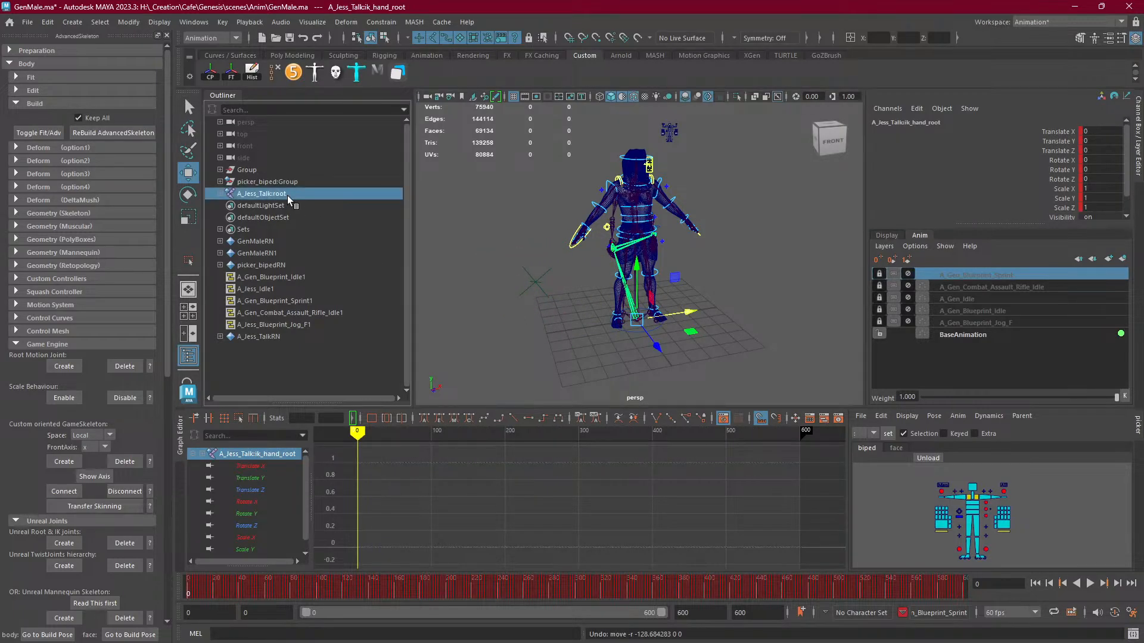
middle_click_drag(788, 339, 685, 357)
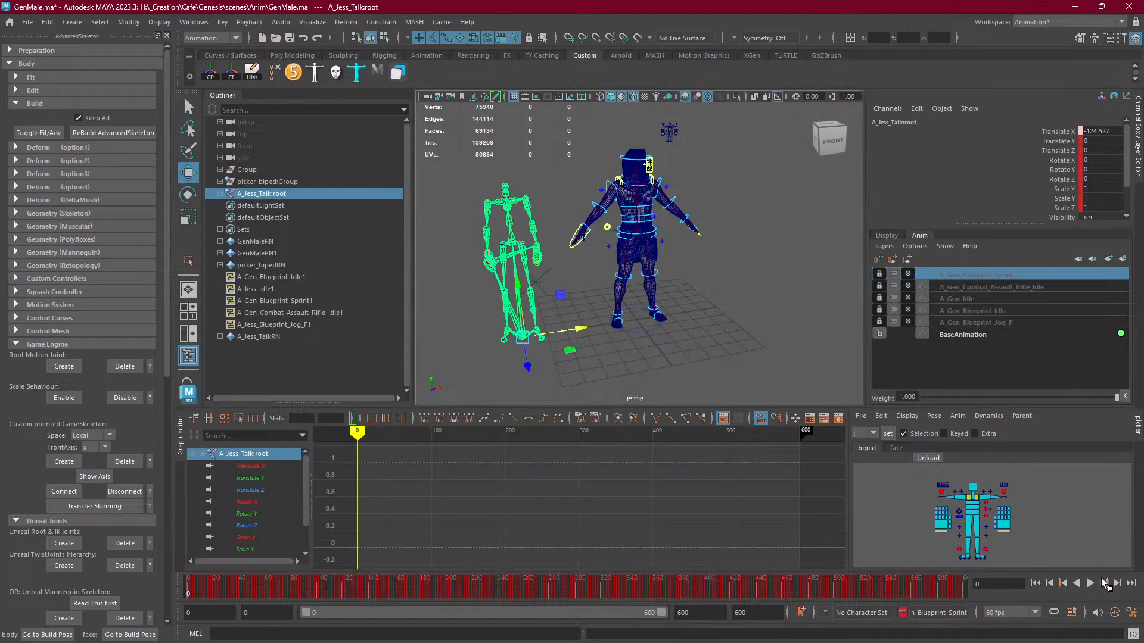
left_click(1089, 584)
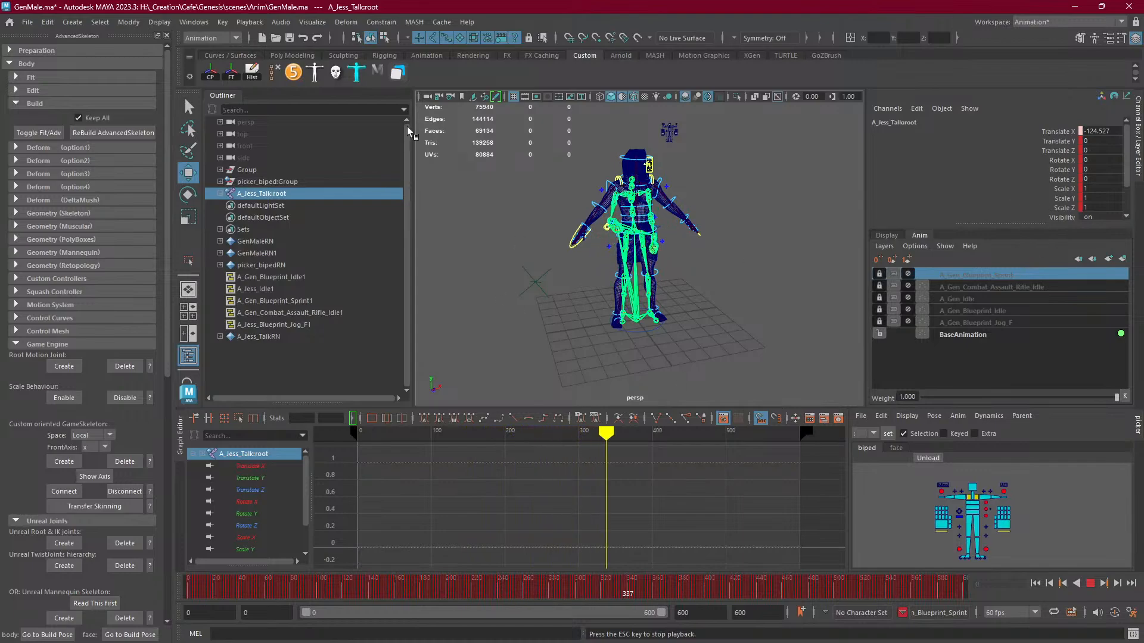
Try to set the radius of all A_Jess_Talk joints to 1 while the animation plays.
scroll(1070, 204, "down", 1)
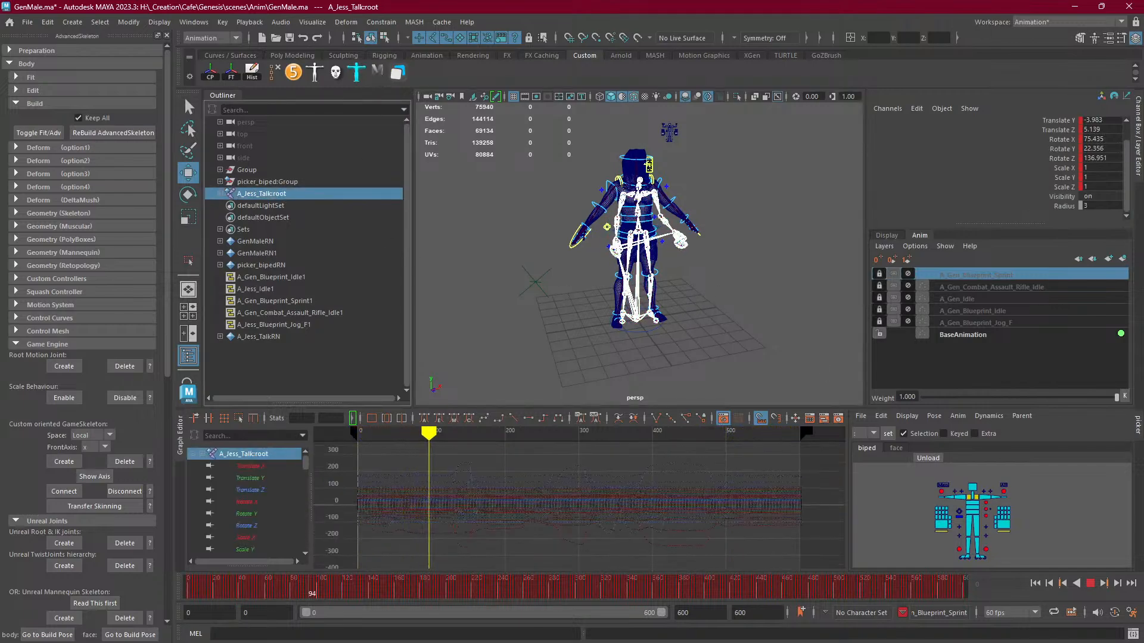
left_click(1099, 209)
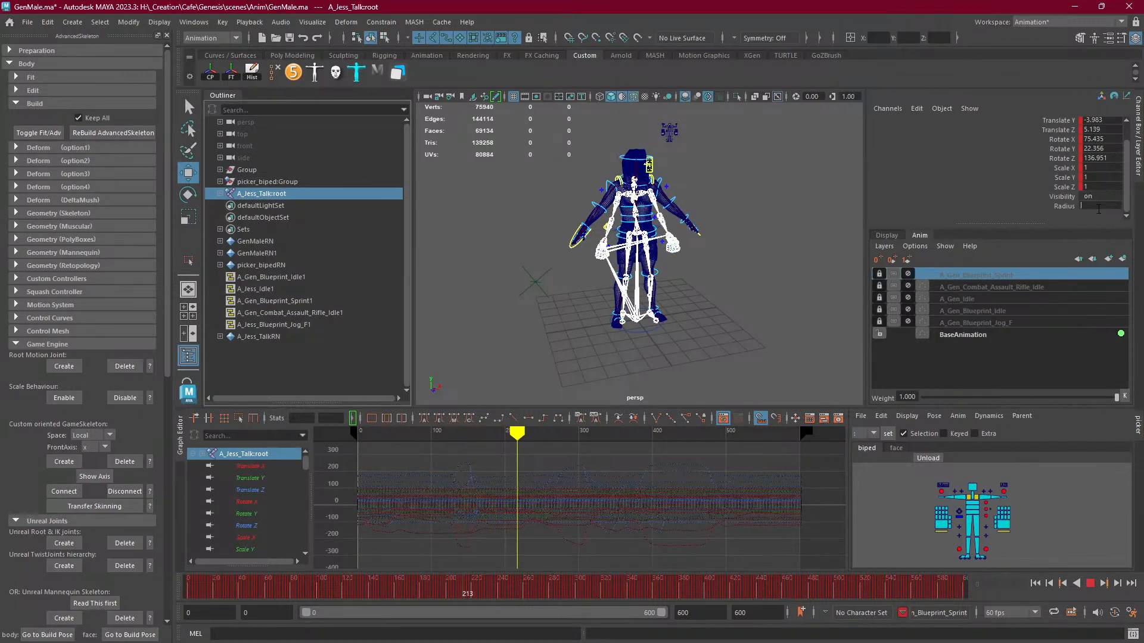
type("1")
left_click(817, 230)
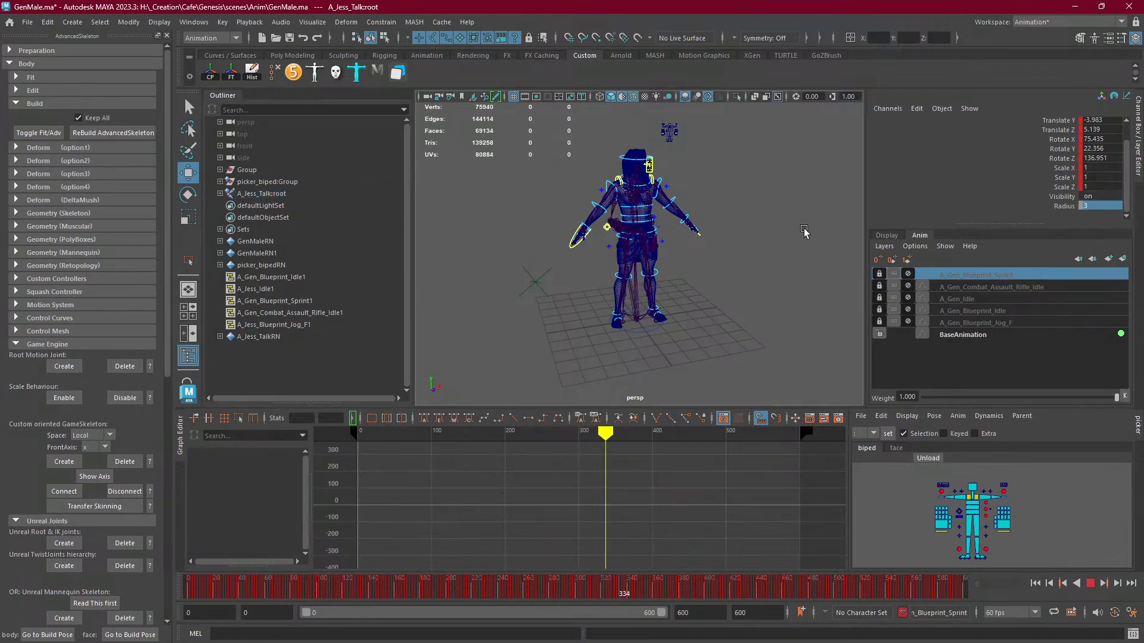
Stop playback, return to the first frame and set the radius of all A_Jess_Talk joints to 1.
left_click(640, 299)
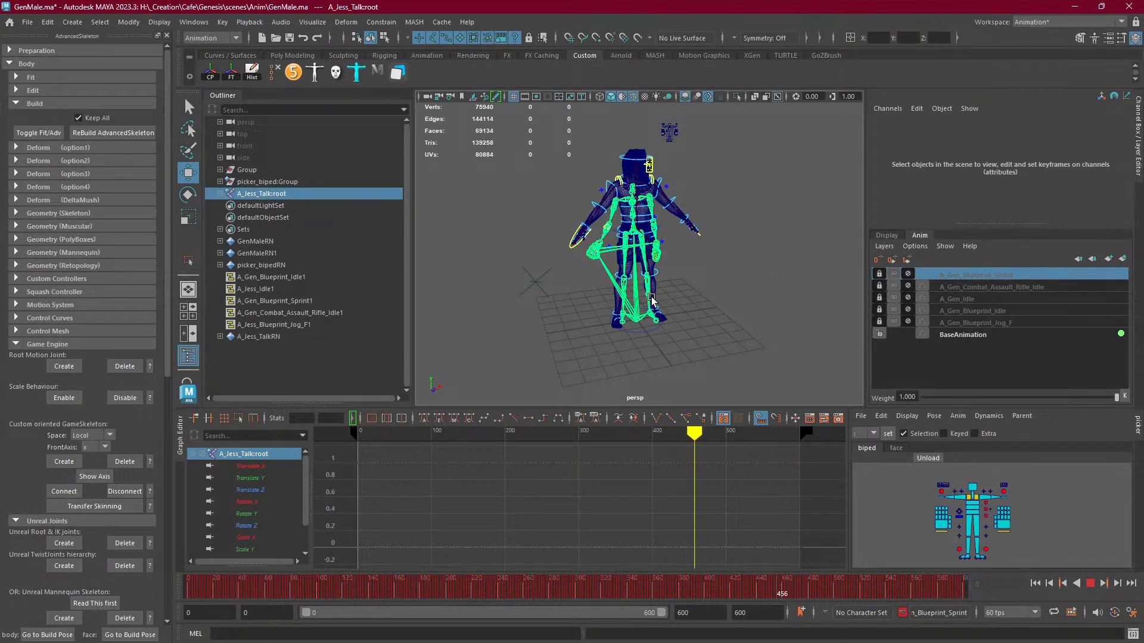
left_click(1090, 584)
left_click(1036, 584)
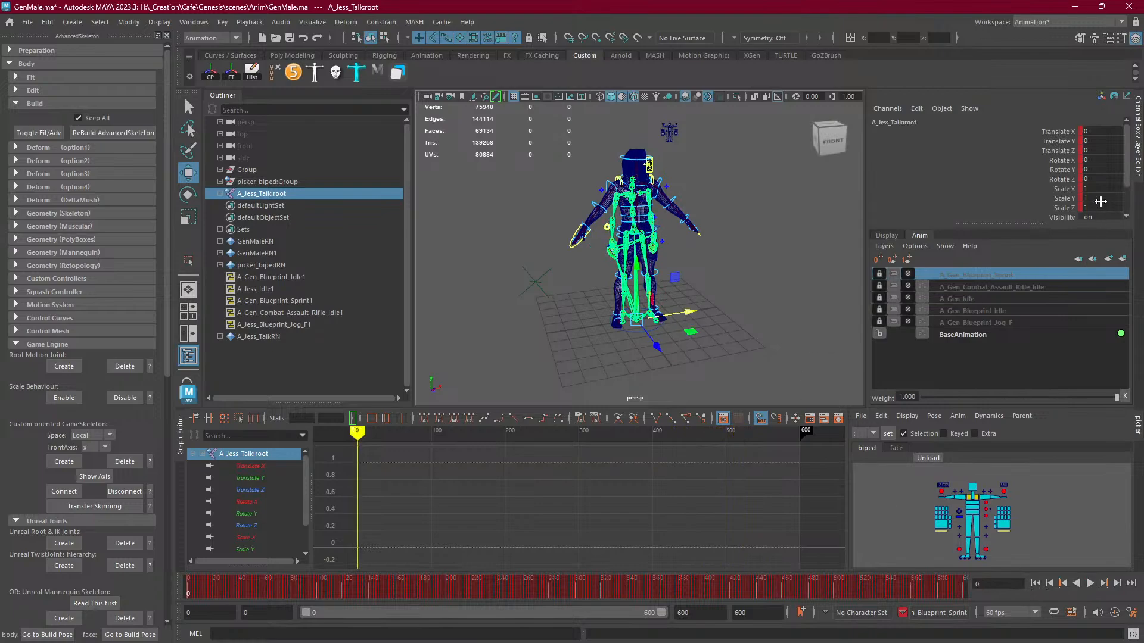
scroll(1095, 207, "down", 2)
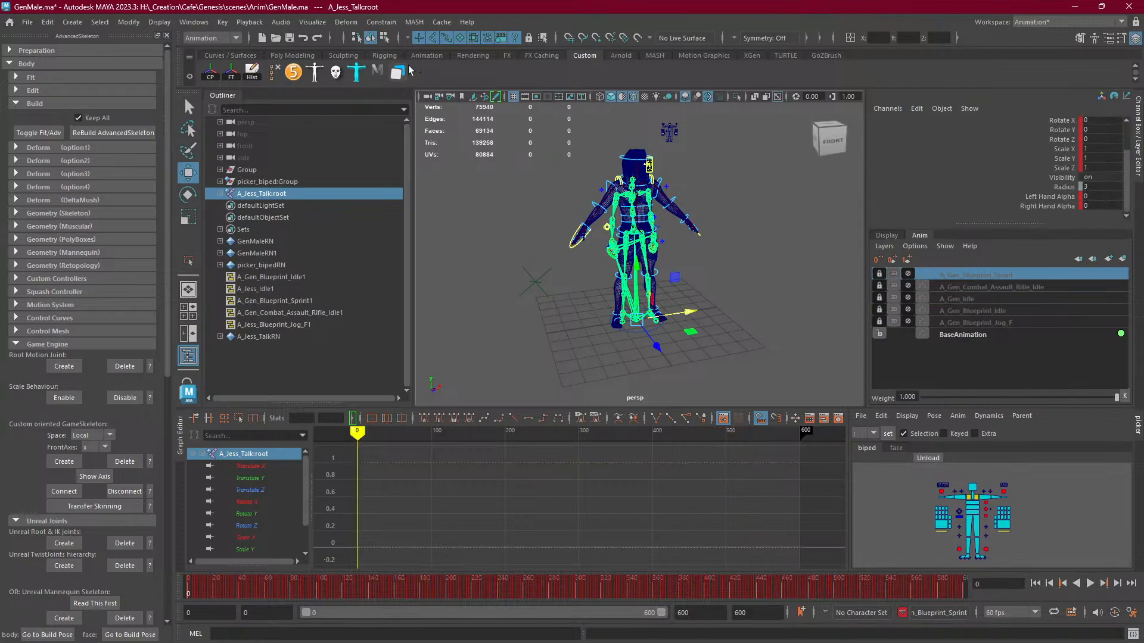
left_click(1099, 204)
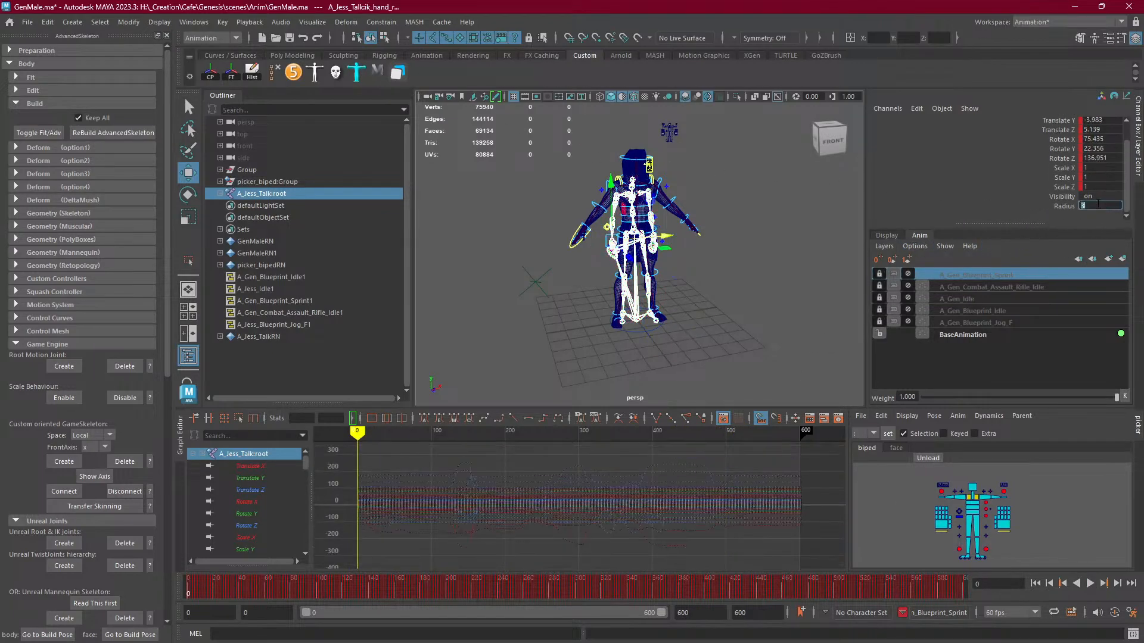
type("1")
key("Return")
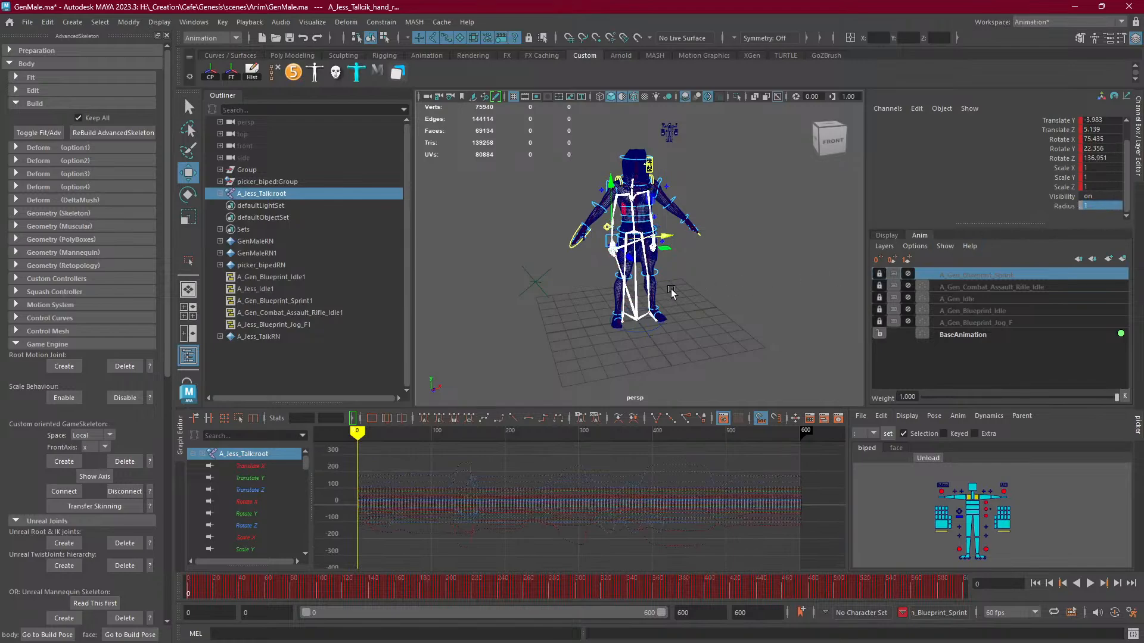
Reselect the A_Jess_Talk root joint, play back the talk animation over the character, and return to the first frame.
left_click(715, 312)
scroll(649, 296, "up", 5)
left_click(631, 319)
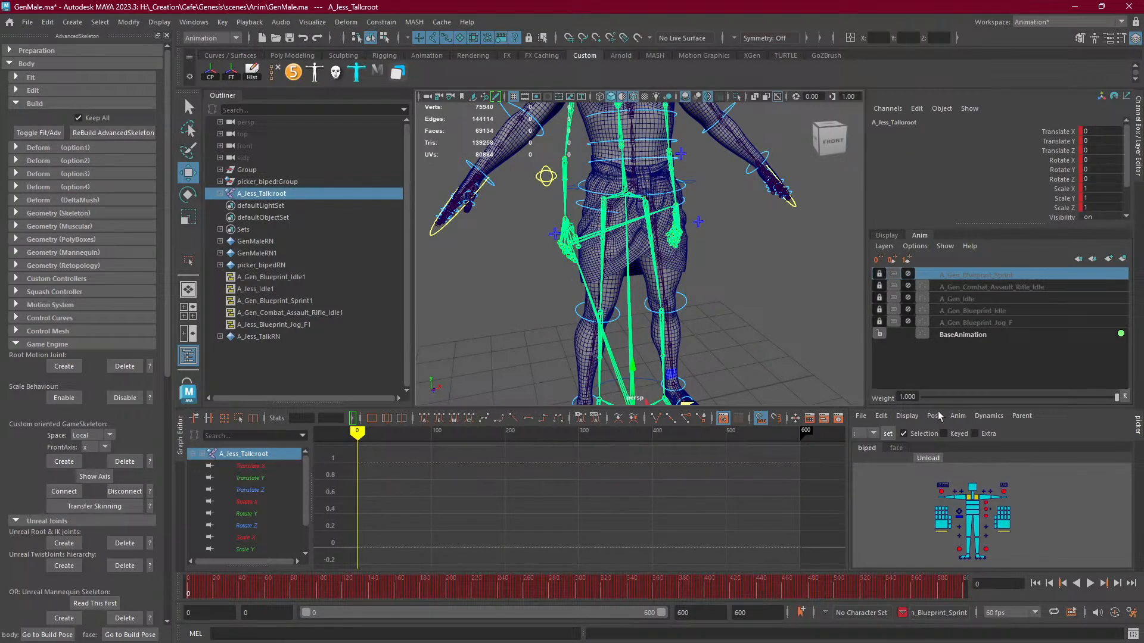
left_click(1091, 584)
scroll(739, 291, "down", 3)
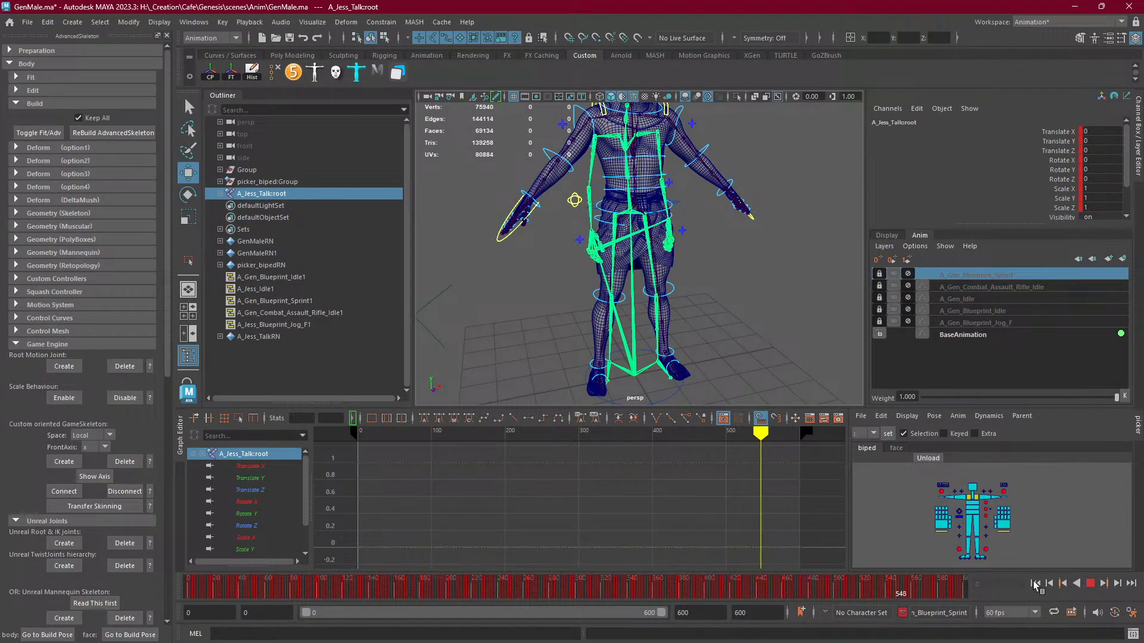
left_click(1090, 583)
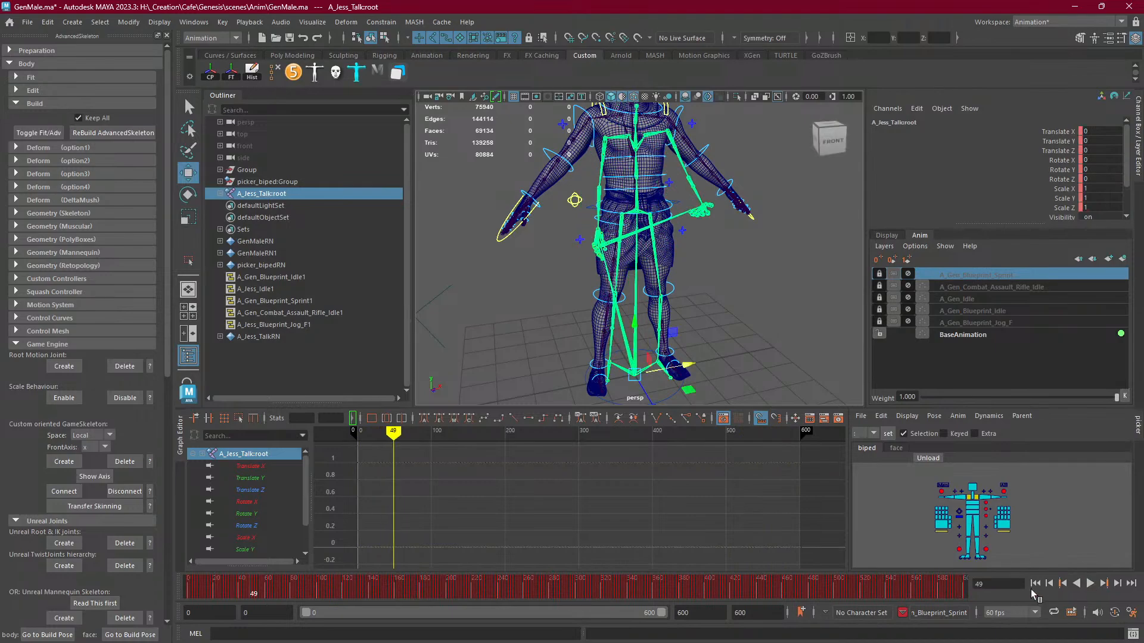
left_click(1035, 584)
scroll(693, 248, "down", 4)
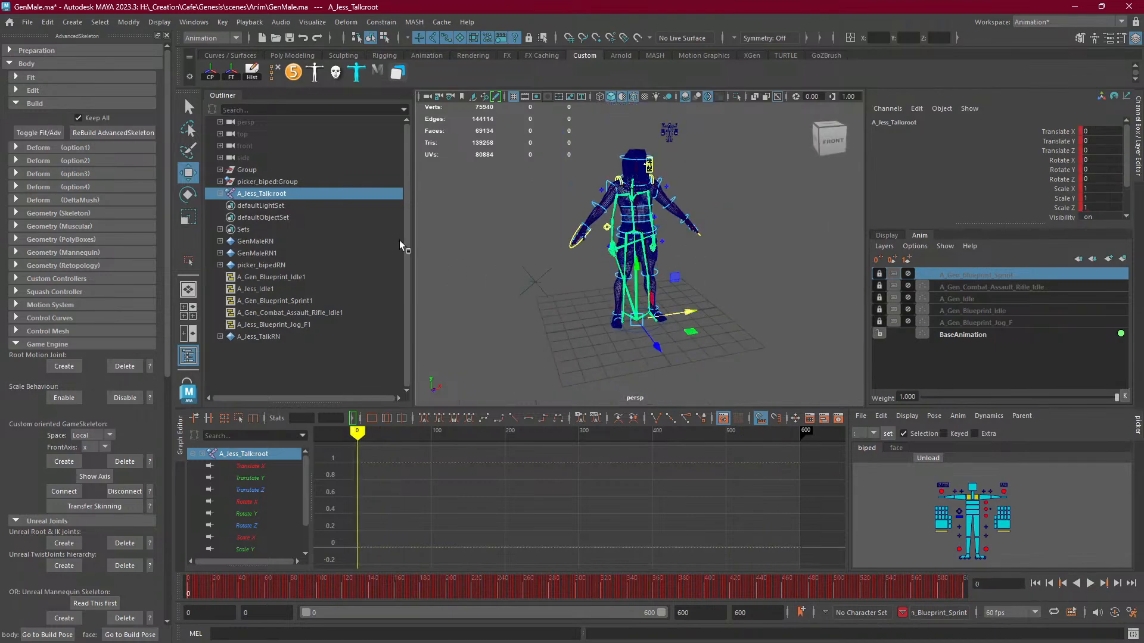
Break the connections on the A_Jess_Talk:root joint's channels from Translate X through Right Hand Alpha.
left_click(295, 171)
left_click(296, 192)
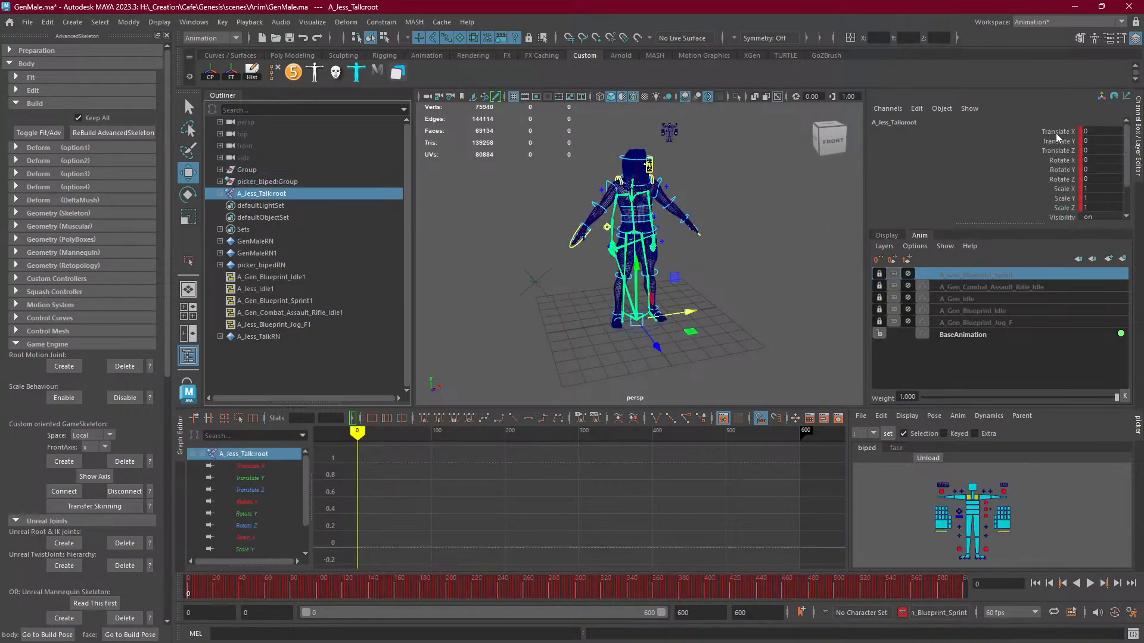
left_click_drag(1056, 133, 1059, 205)
right_click(1063, 144)
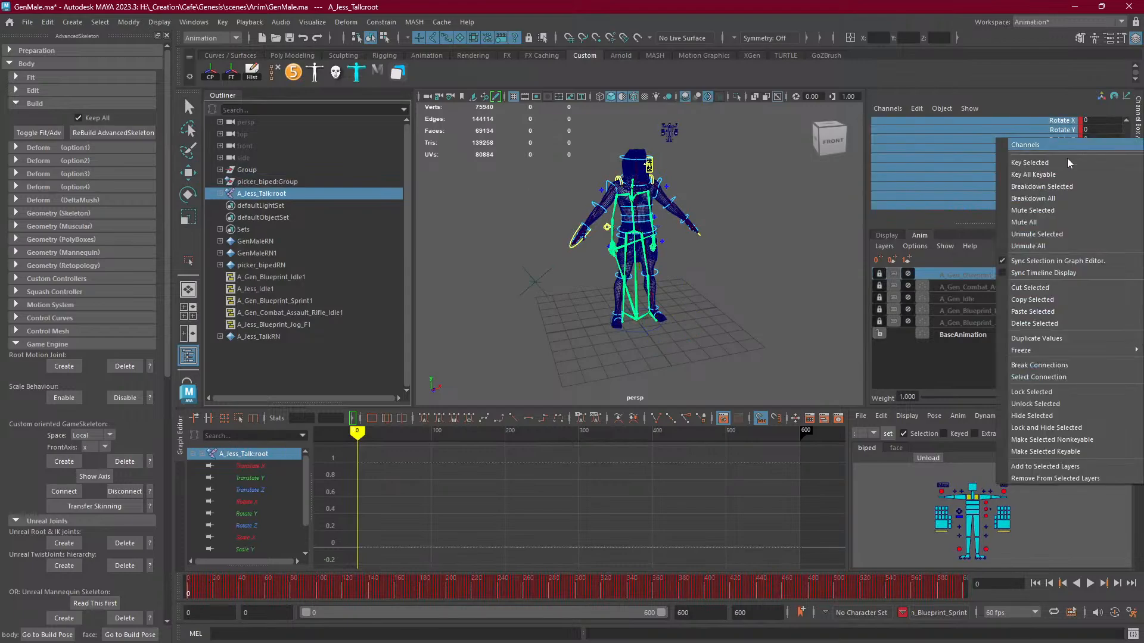
left_click(1040, 365)
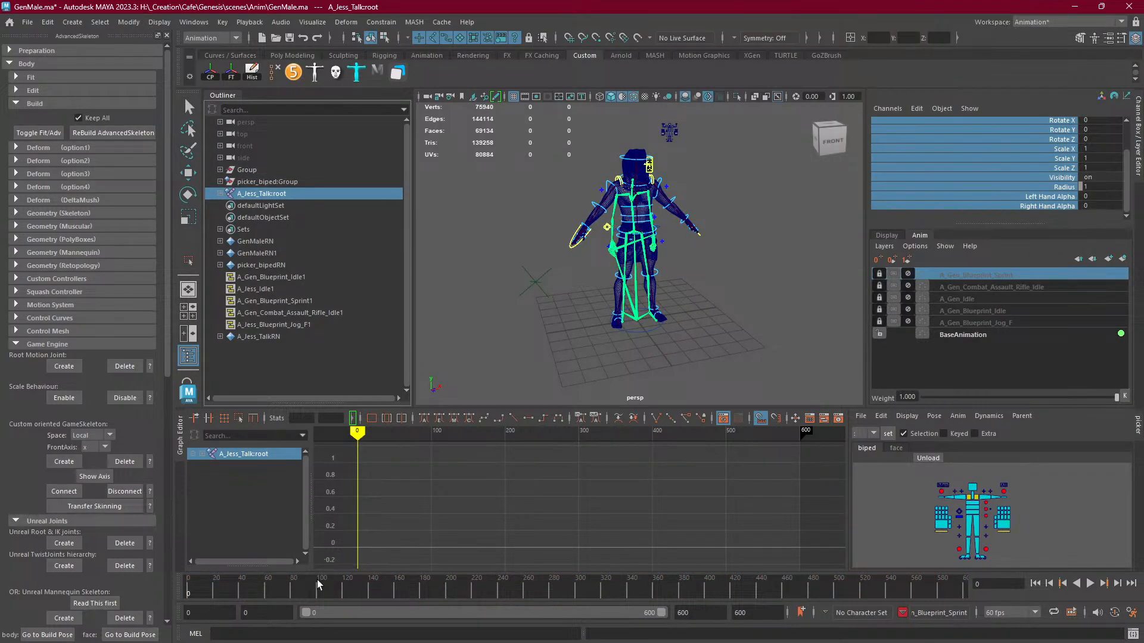
Return to the first frame and move the A_Jess_Talk root joint about 104 units along negative X, away from the character.
key("alt+v")
left_click_drag(204, 583, 187, 583)
left_click(284, 194)
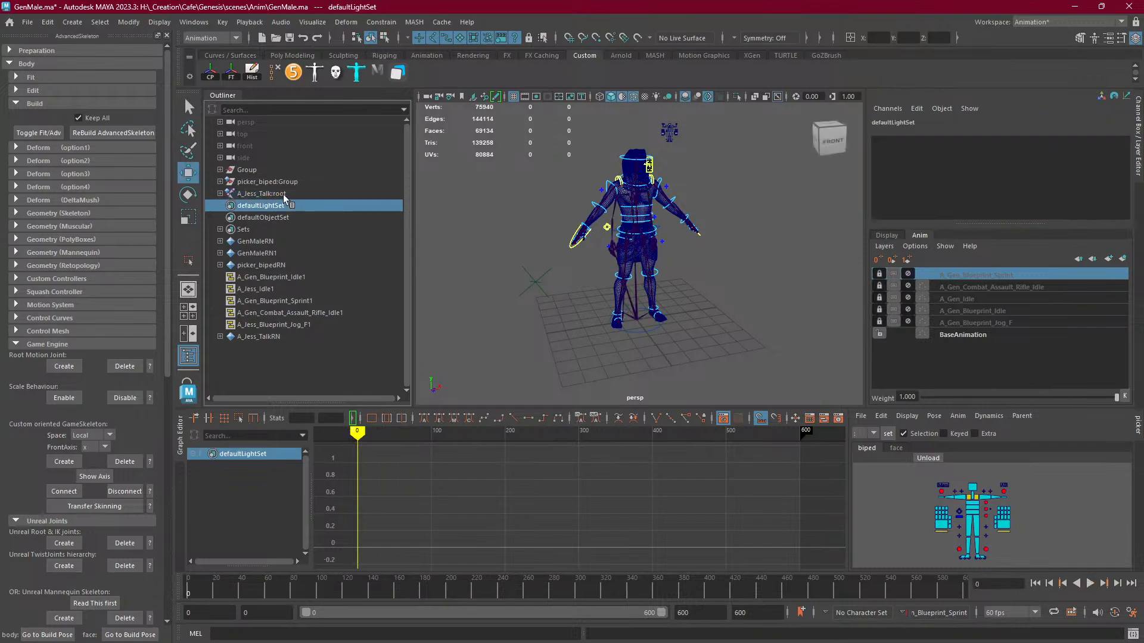
key("w")
left_click_drag(678, 310, 591, 309)
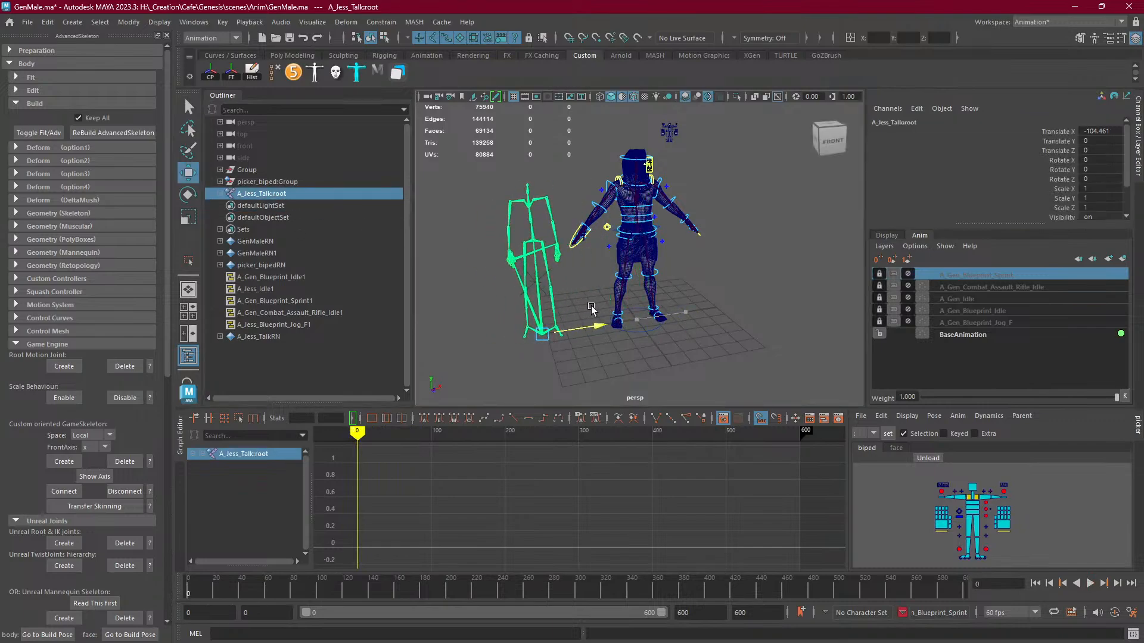
Match the A_Jess_Talk skeleton to the character's A-pose with its root scaled to 1.044, and move the root about 138 units along negative X.
left_click(373, 71)
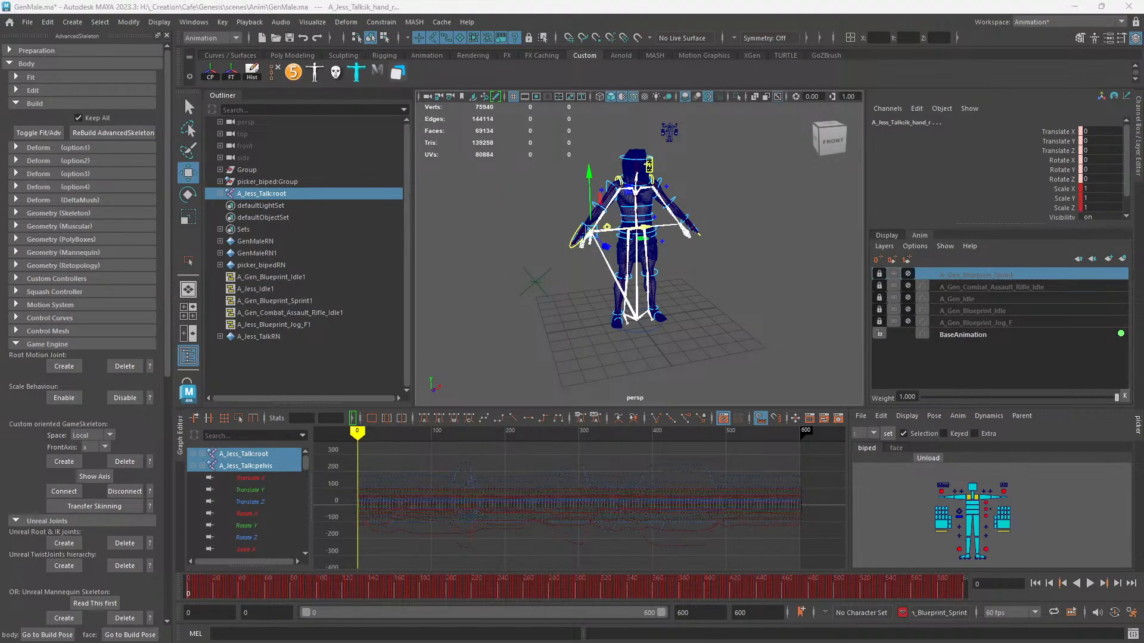
left_click(277, 195)
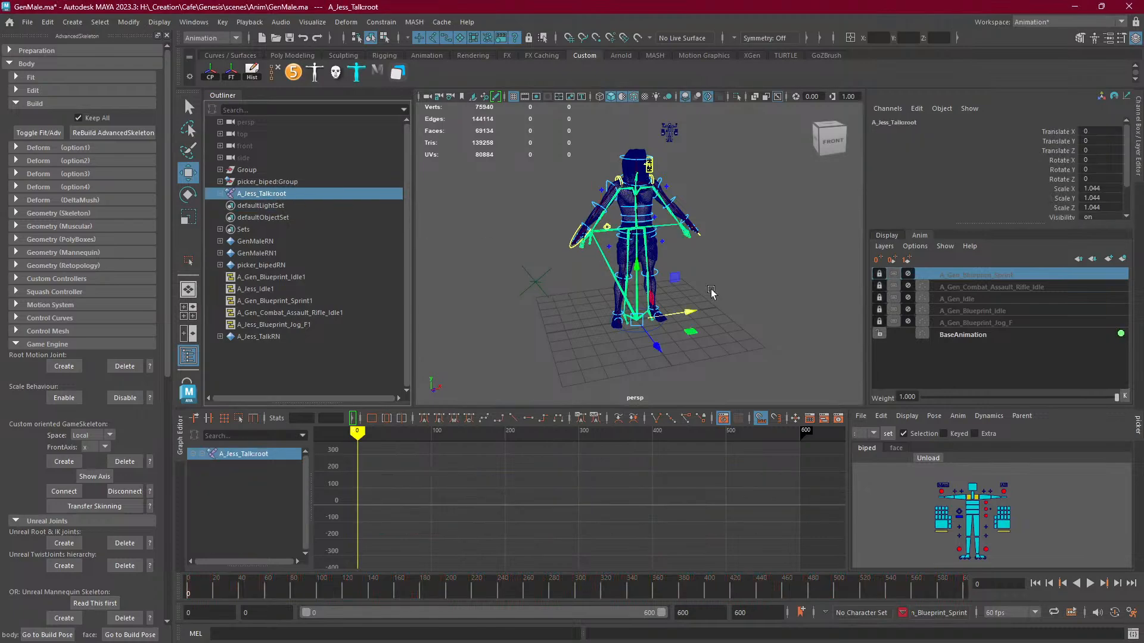
left_click_drag(687, 311, 566, 317)
scroll(779, 343, "up", 5)
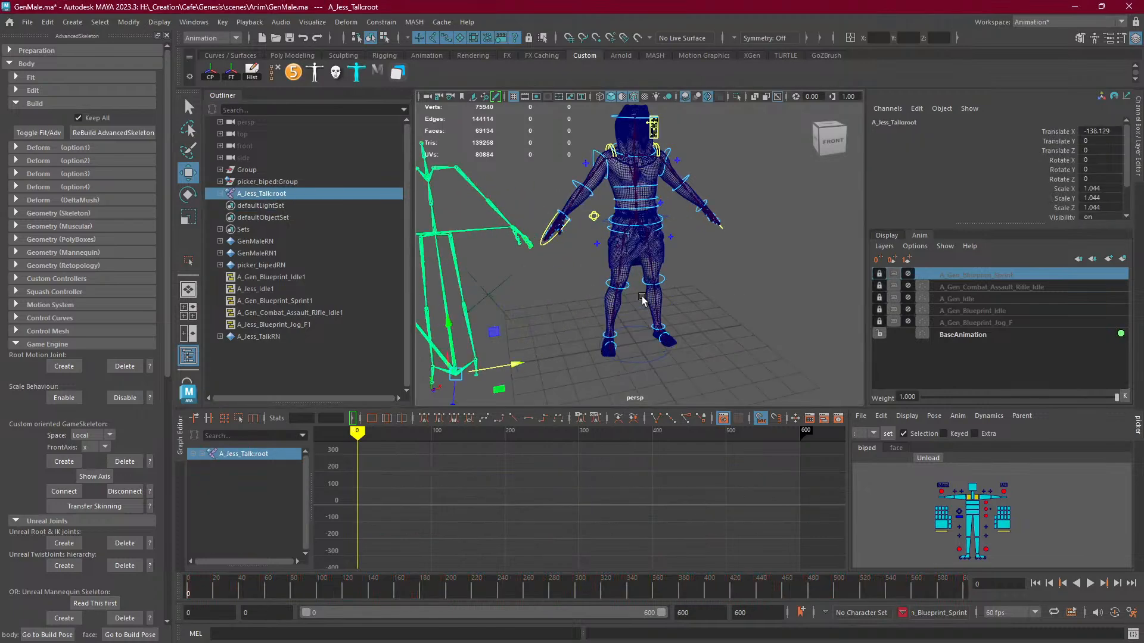
scroll(779, 342, "down", 4)
left_click_drag(779, 343, 664, 315, "alt")
scroll(681, 316, "up", 3)
middle_click_drag(681, 317, 636, 294, "alt")
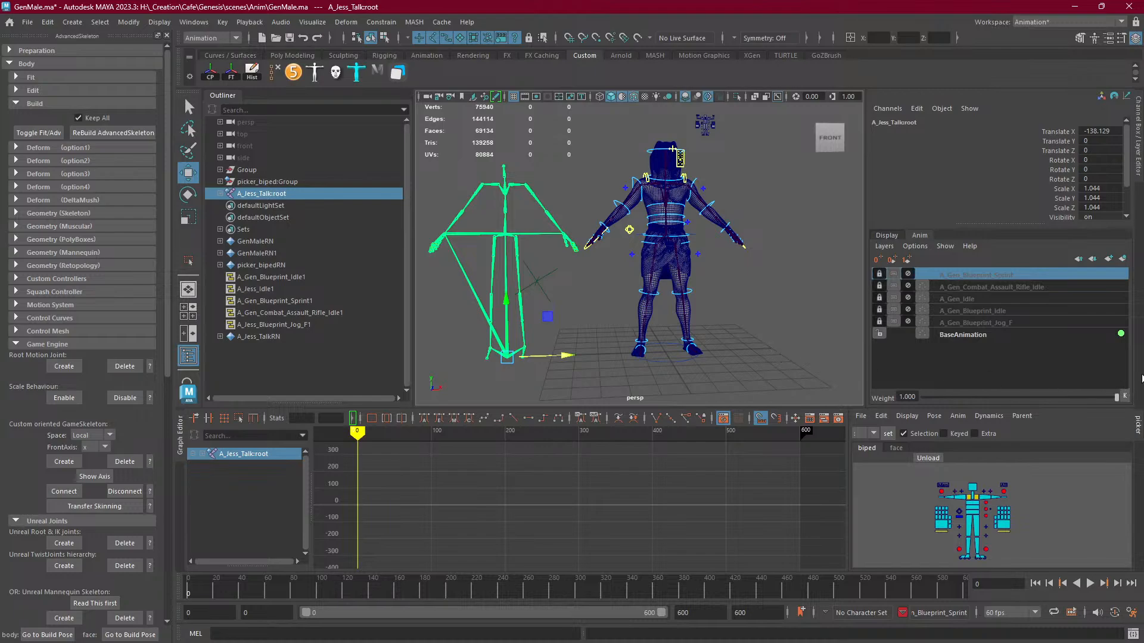
Connect the A_Jess_Talk skeleton to the character rig with MoCapMatcher, test the playback and return to the first frame.
left_click(989, 416)
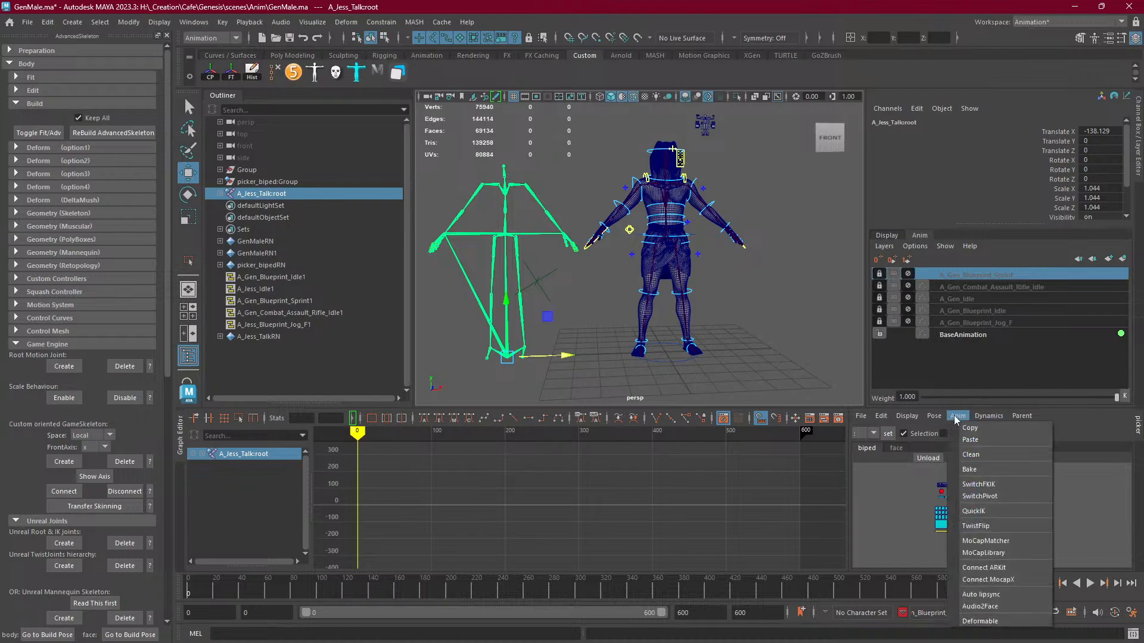
left_click(986, 536)
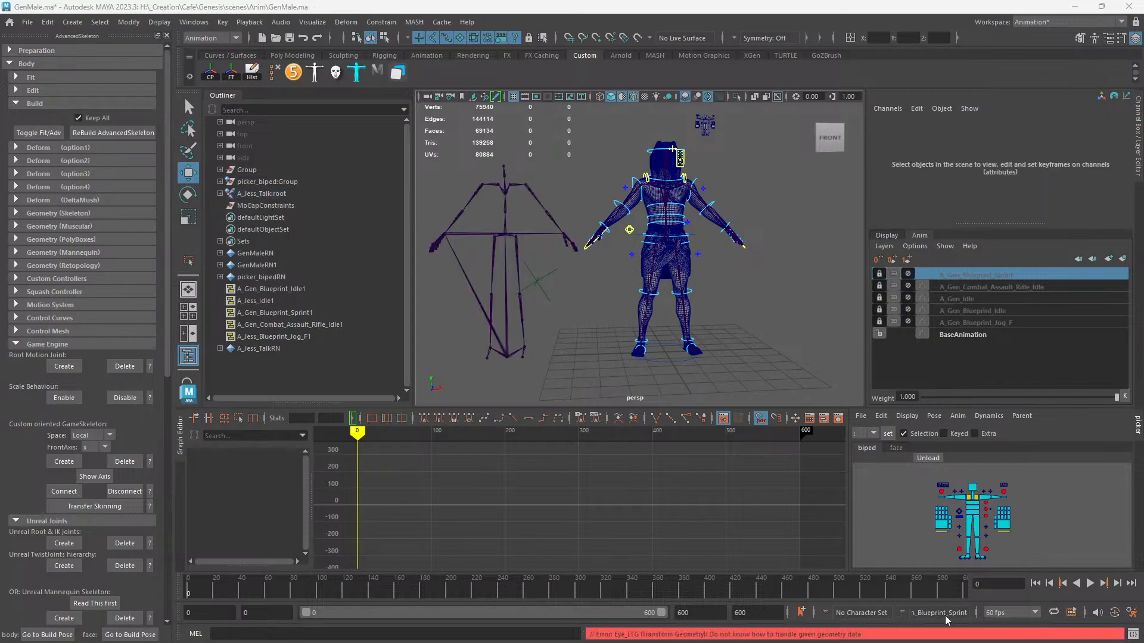
key("alt+v")
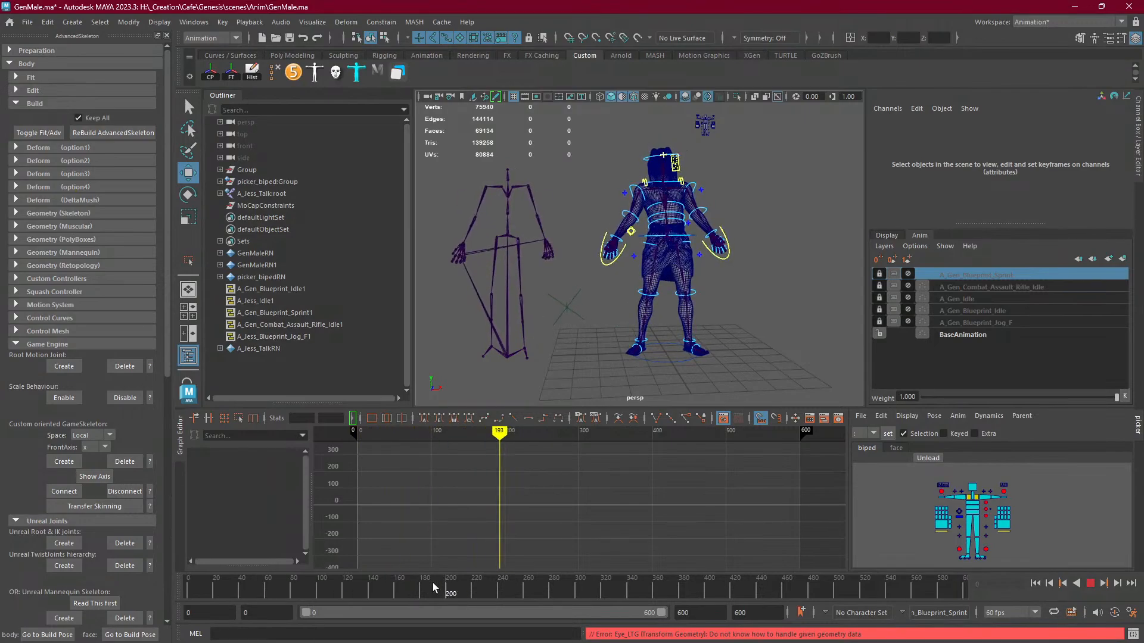
left_click_drag(330, 582, 160, 589)
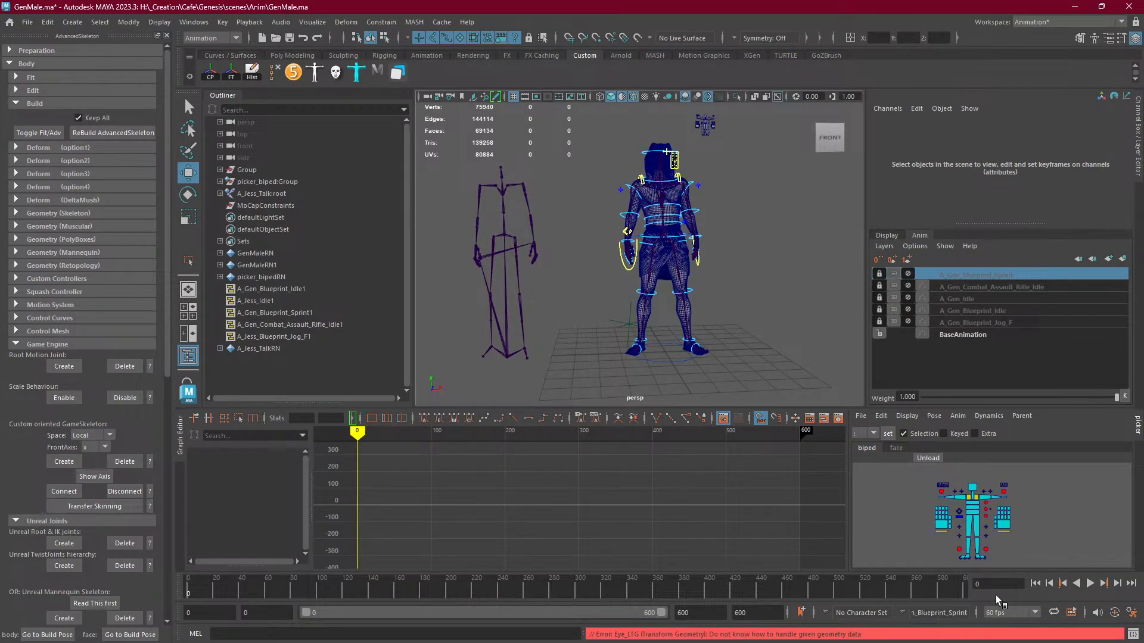
Play back the connected talk animation and examine how the character's head, shoulders, arms and torso follow the skeleton.
left_click(1090, 584)
scroll(732, 316, "up", 8)
scroll(733, 316, "down", 4)
middle_click_drag(712, 263, 676, 307, "alt")
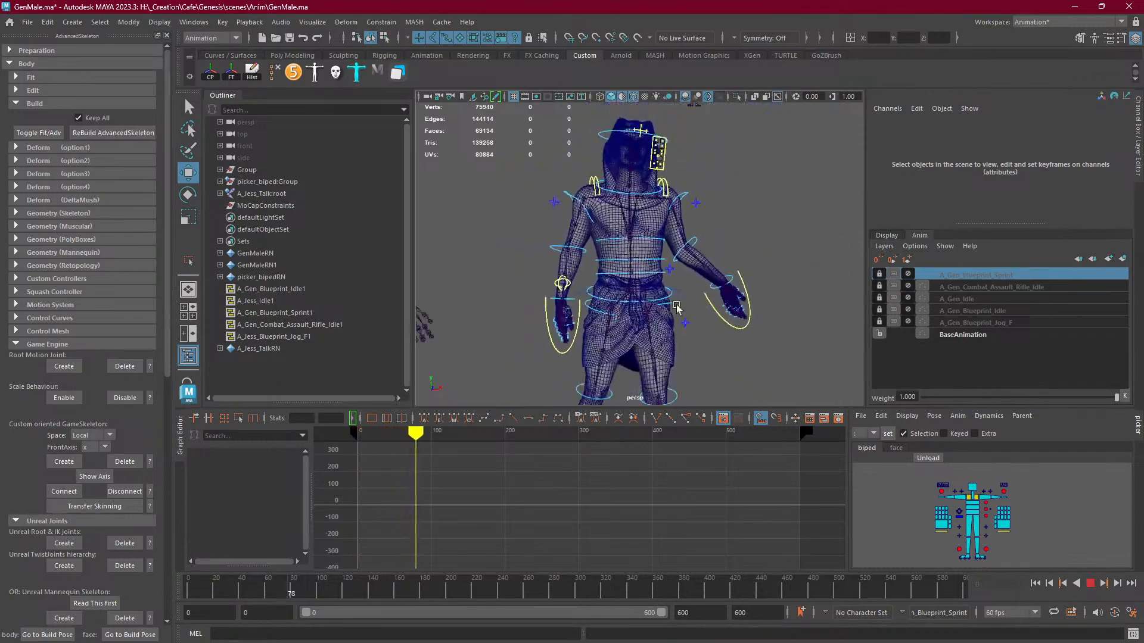
left_click_drag(676, 305, 728, 327, "alt")
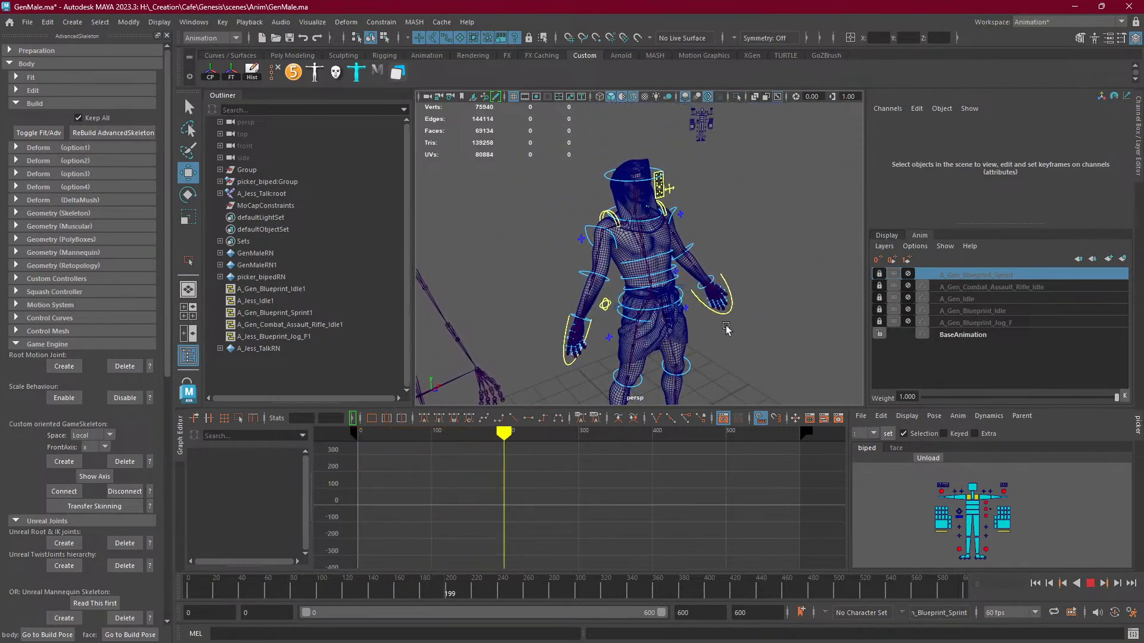
left_click_drag(694, 274, 712, 243, "alt")
right_click_drag(712, 242, 763, 260, "alt")
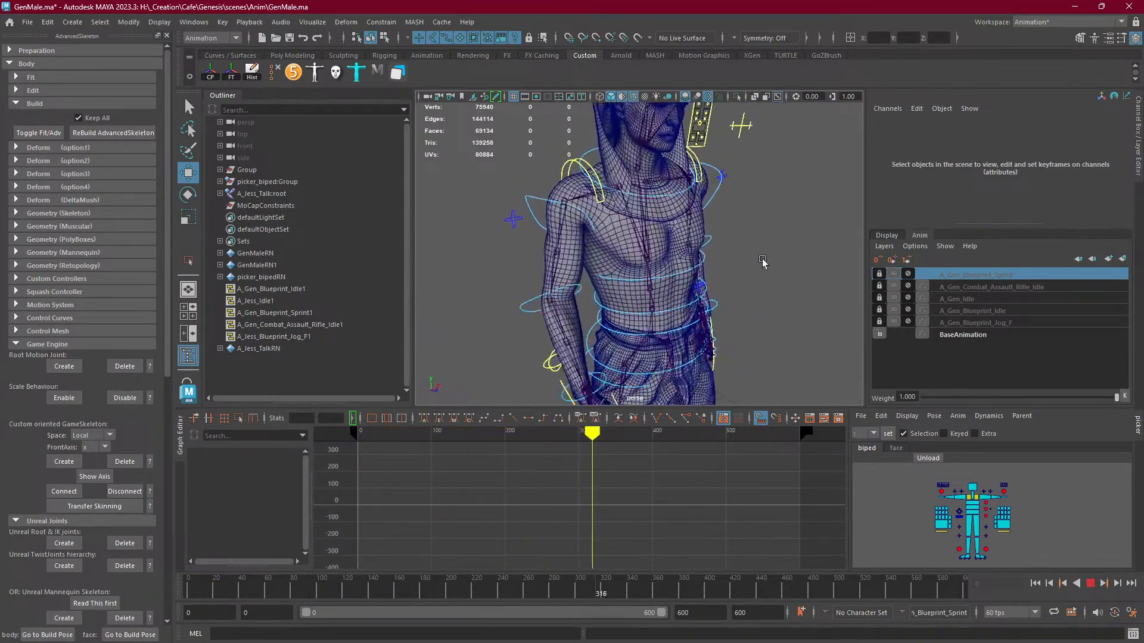
left_click_drag(763, 259, 695, 235, "alt")
middle_click_drag(695, 235, 711, 321, "alt")
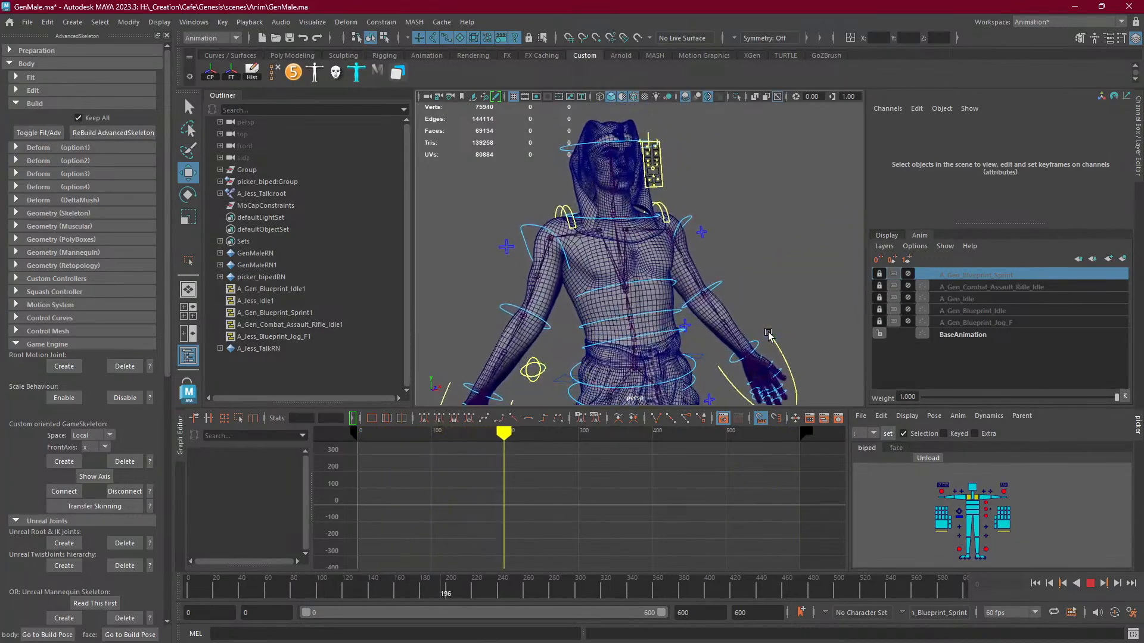
right_click_drag(722, 339, 679, 360, "alt")
middle_click_drag(679, 360, 717, 300, "alt")
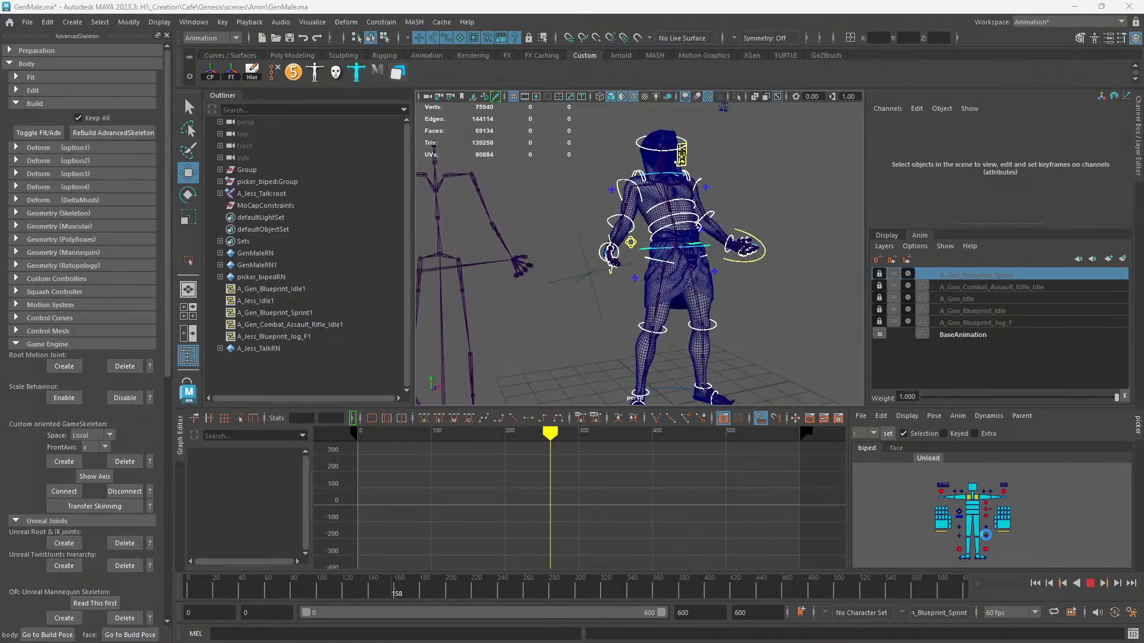
Bake the talk motion onto the character's controls and make BaseAnimation the active animation layer.
left_click(986, 538)
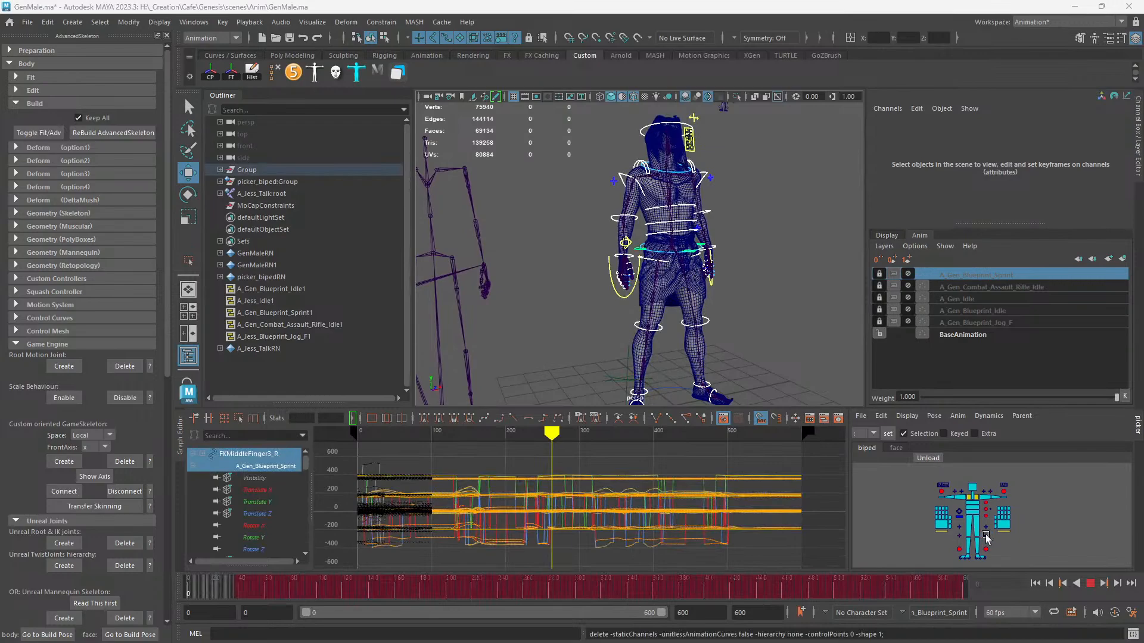
left_click(965, 334)
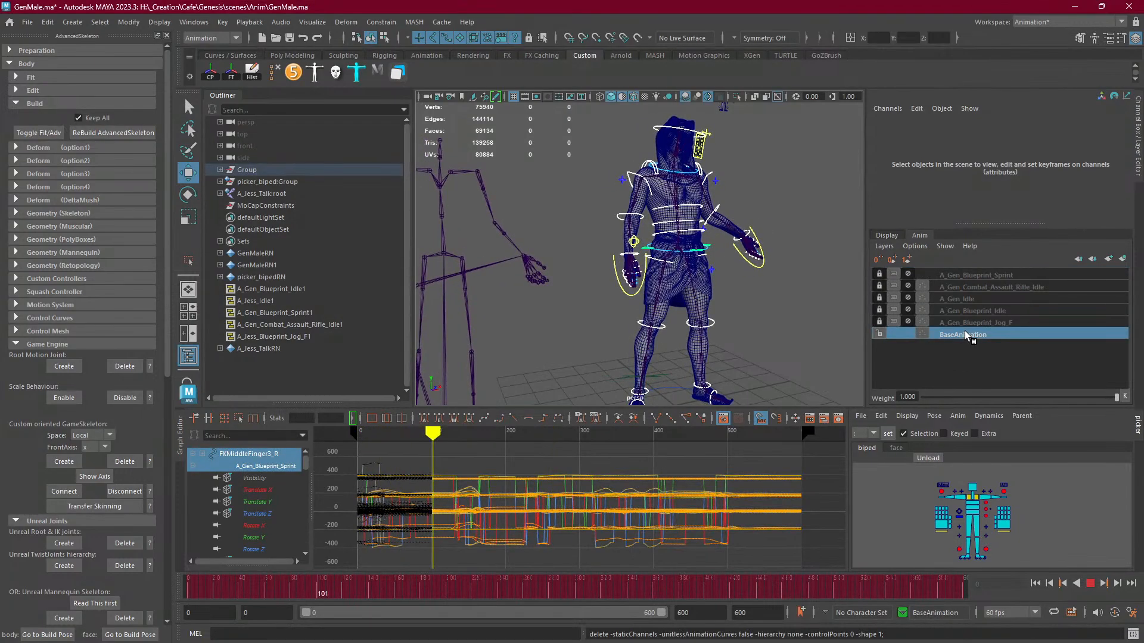
left_click(966, 276)
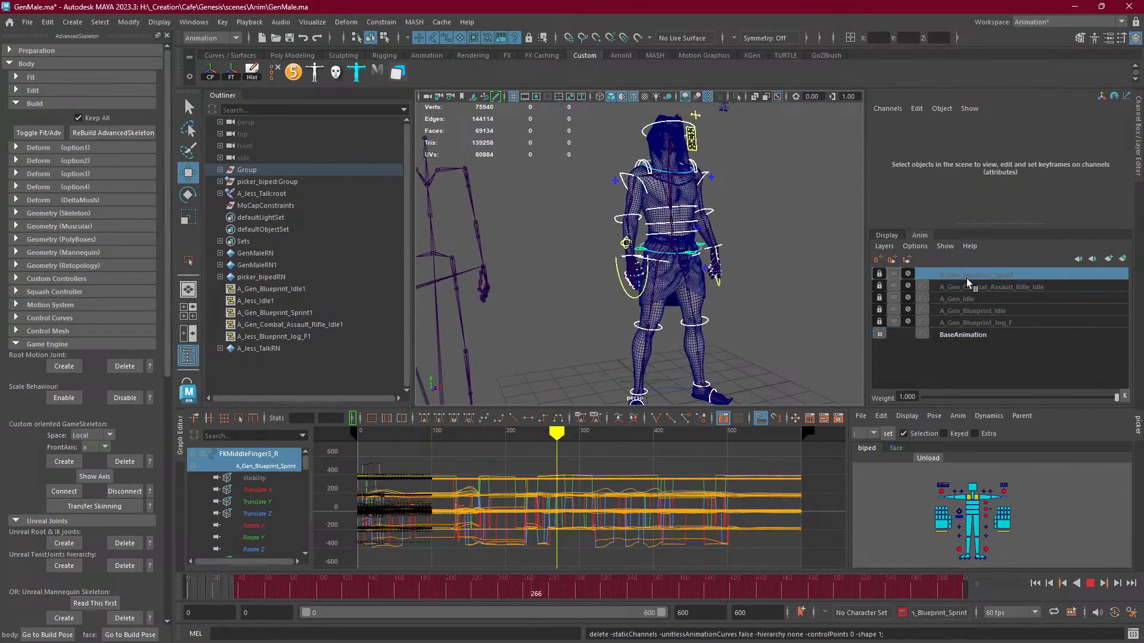
left_click(953, 335)
Inspect the baked talk animation during playback, checking the whole body and the contact of both feet with the ground.
scroll(659, 323, "down", 5)
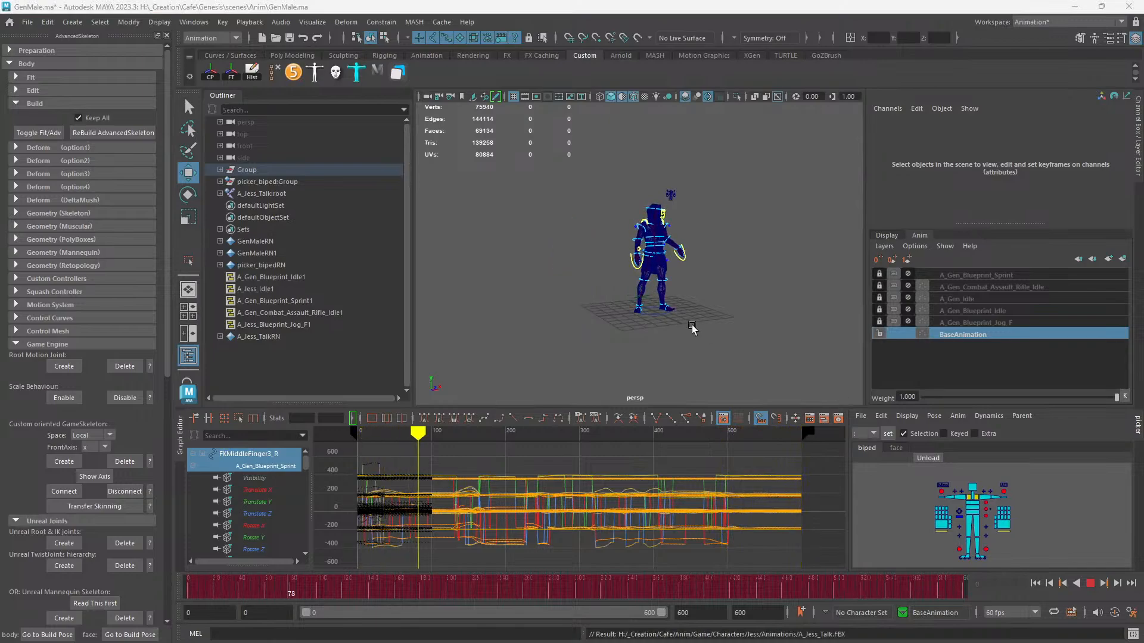
scroll(692, 328, "up", 8)
middle_click_drag(724, 324, 641, 305, "alt")
scroll(636, 303, "down", 5)
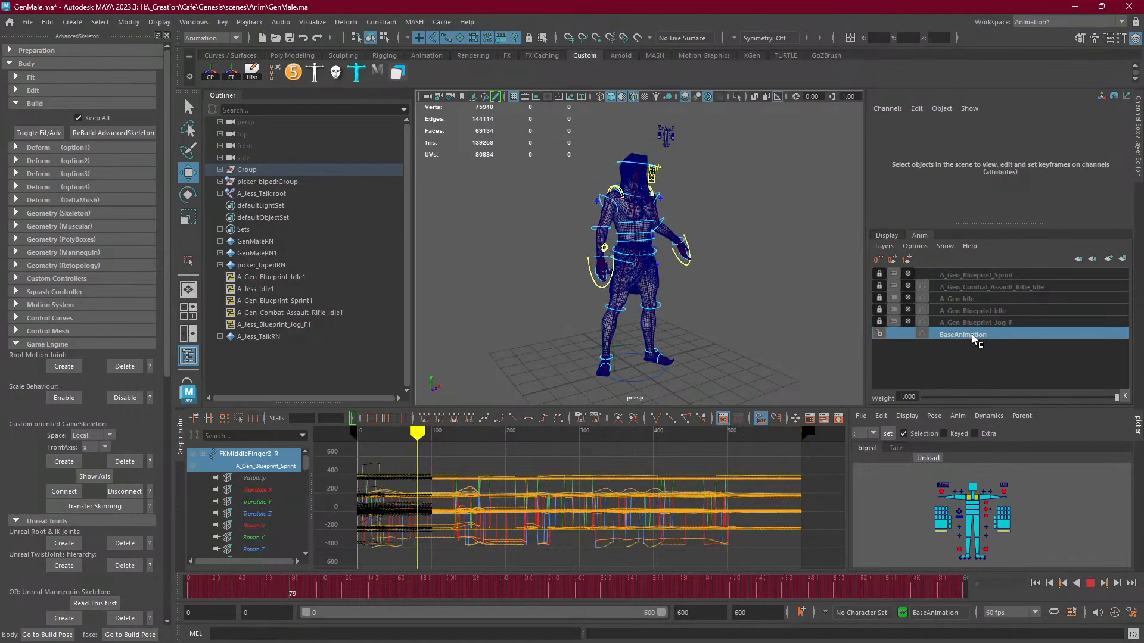
middle_click_drag(691, 370, 677, 260, "alt")
scroll(677, 261, "up", 6)
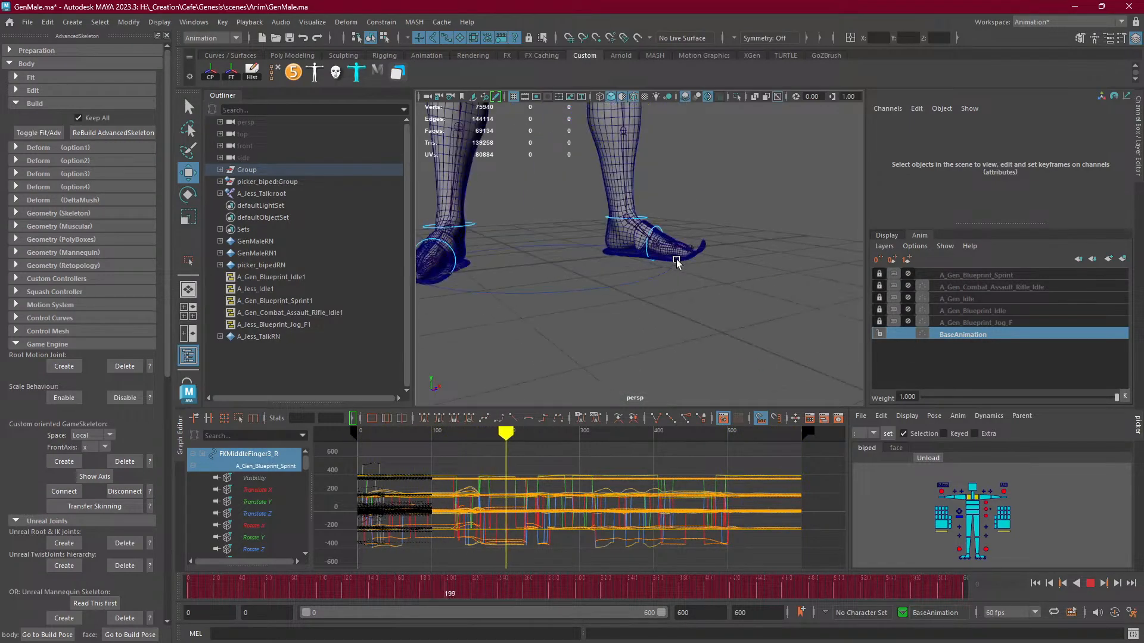
scroll(677, 274, "up", 5)
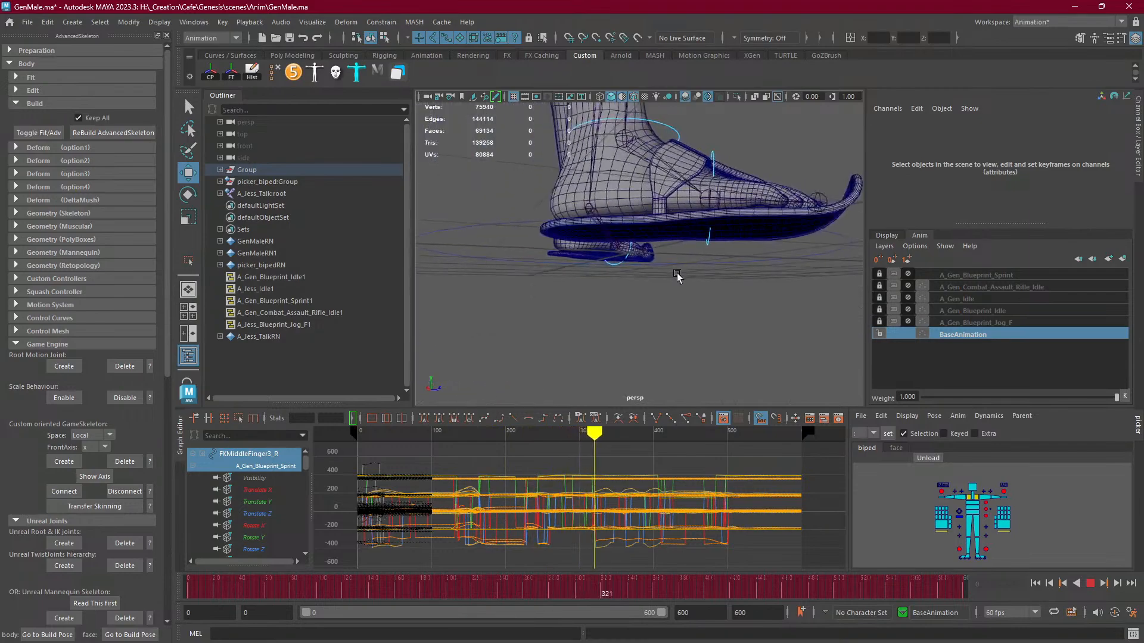
mouse_move(677, 274)
left_mouse_down("alt")
mouse_move(659, 284)
mouse_move(671, 290)
left_mouse_up("alt")
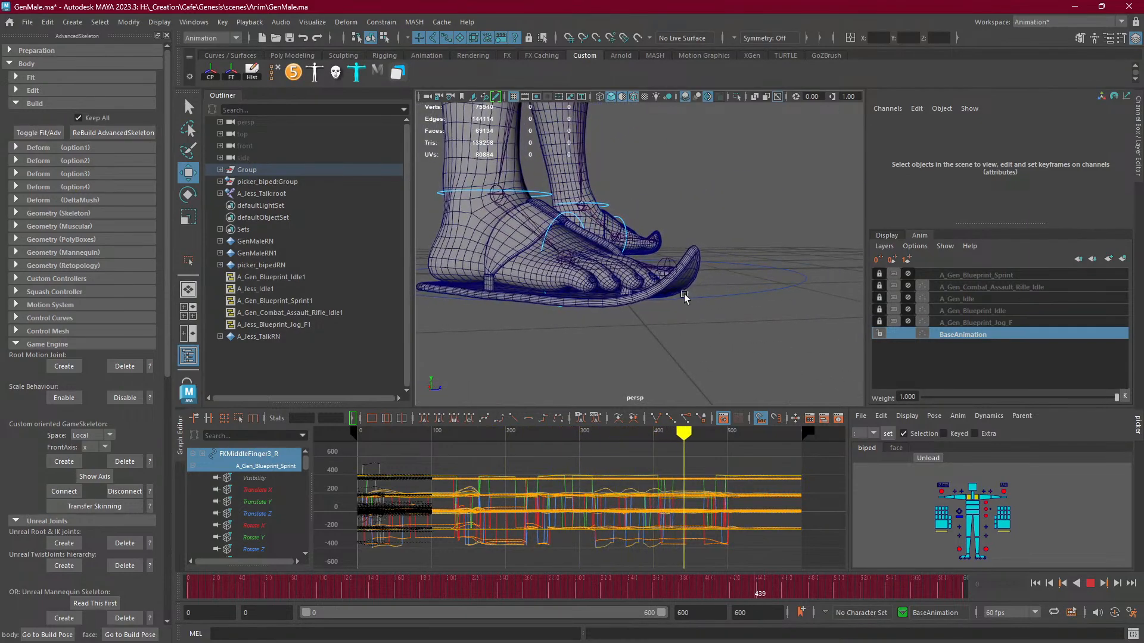
scroll(684, 294, "down", 10)
left_click_drag(685, 230, 637, 282, "alt")
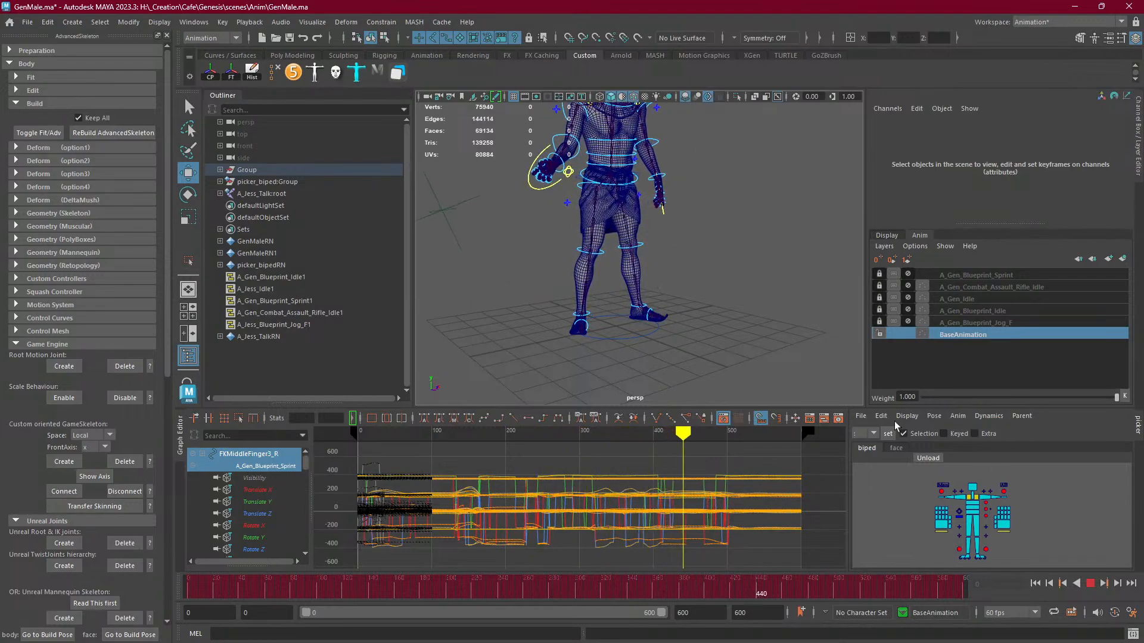
Select both legs' IK, foot roll and pole controls in the biped picker, stop playback and return to the first frame.
scroll(963, 513, "up", 3)
middle_click_drag(962, 528, 977, 466, "alt")
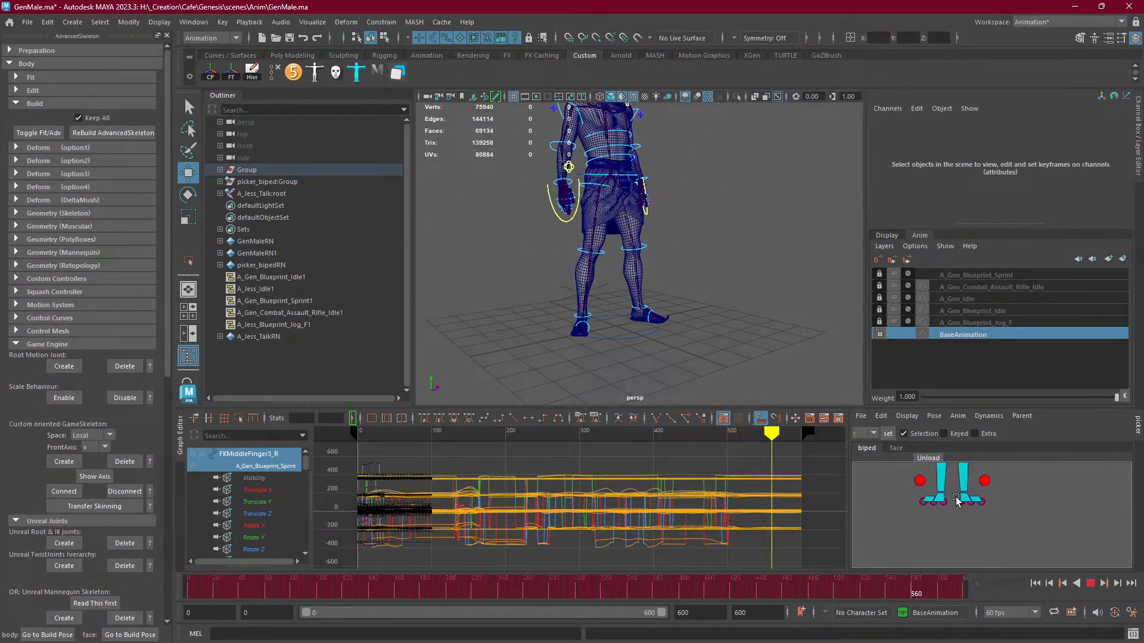
left_click(920, 481)
left_click(985, 481, "shift")
left_click_drag(999, 517, 910, 498, "shift")
middle_click_drag(947, 480, 966, 547, "alt")
left_click_drag(931, 508, 944, 523, "shift")
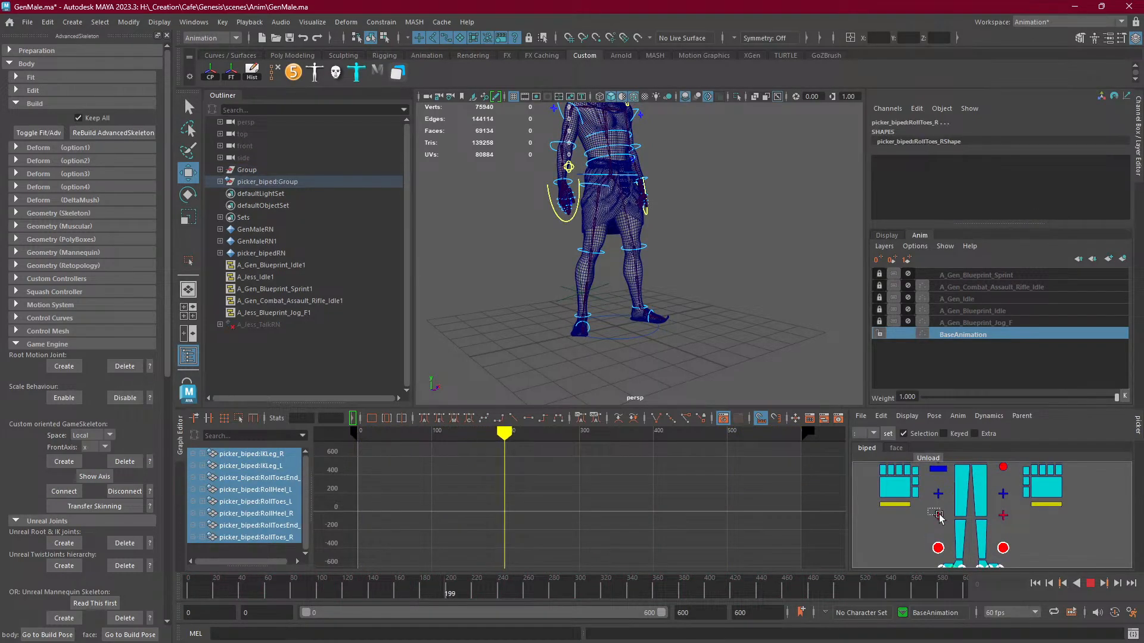
key("f")
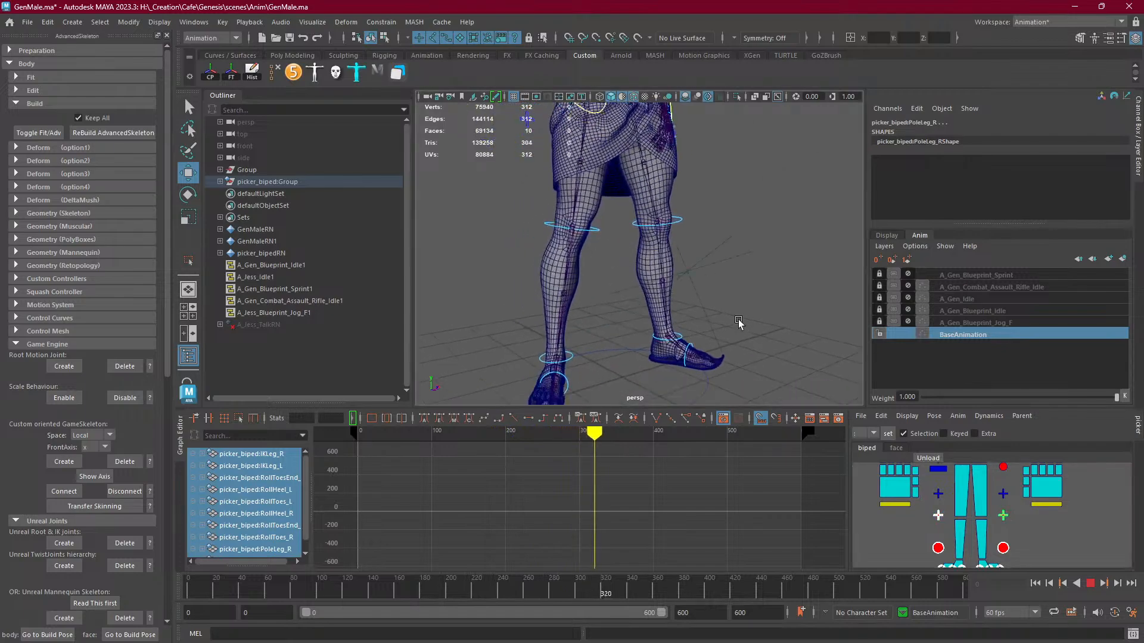
scroll(753, 335, "down", 1)
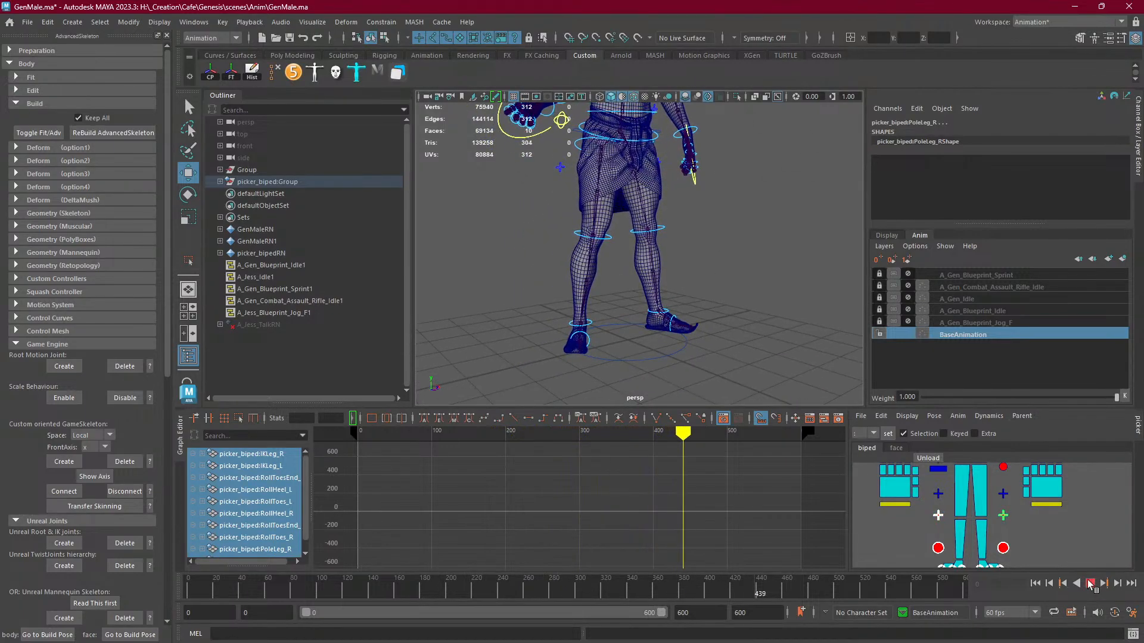
left_click(1090, 584)
left_click(1037, 585)
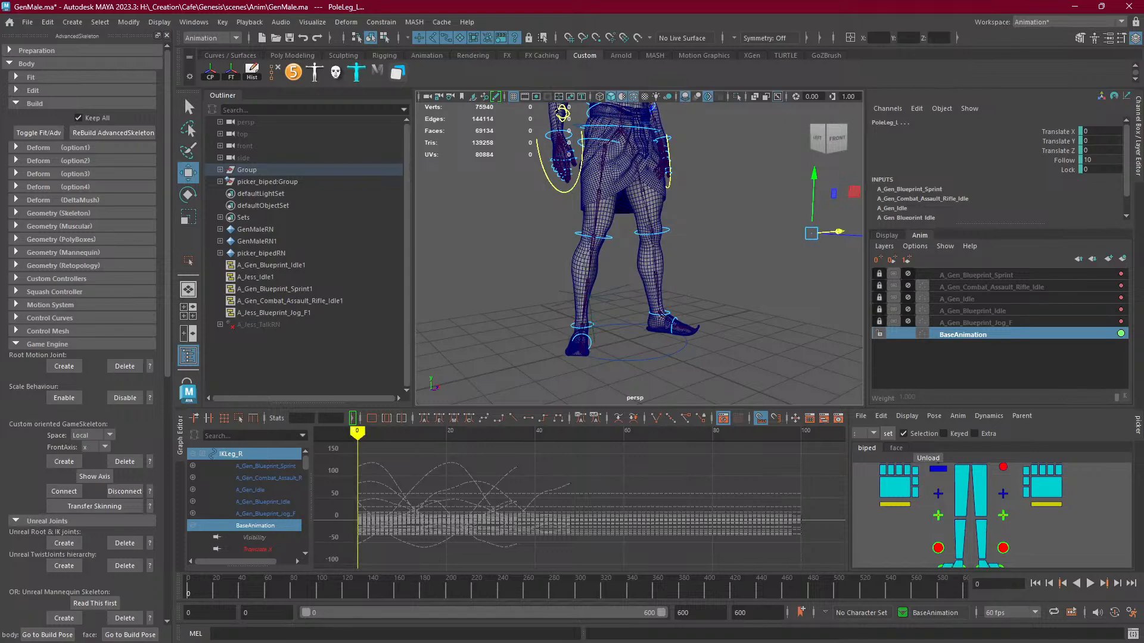
Bake the FK leg animation onto the selected IK foot and pole controls for frames 0 to 600.
left_click(961, 417)
left_click(980, 473)
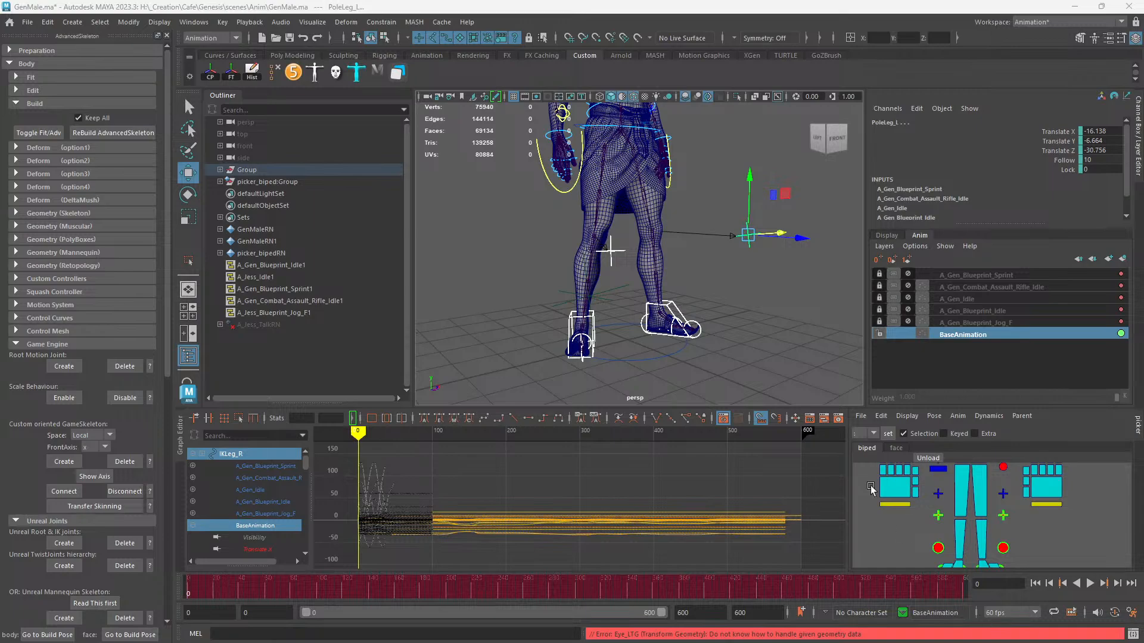
Break the connections on the Translate X, Y and Z channels of both IK leg controls, IKLeg_R and IKLeg_L.
scroll(768, 375, "down", 5)
scroll(759, 358, "up", 4)
left_click_drag(757, 356, 705, 317, "alt")
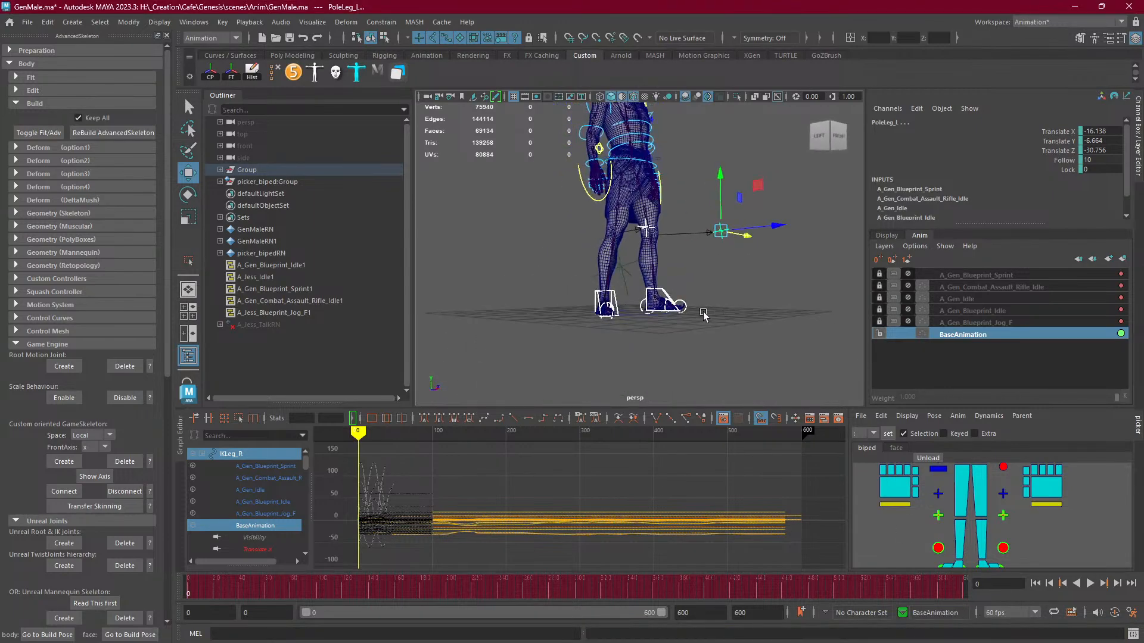
scroll(705, 317, "up", 5)
left_click_drag(646, 349, 597, 325, "alt")
left_click(597, 325)
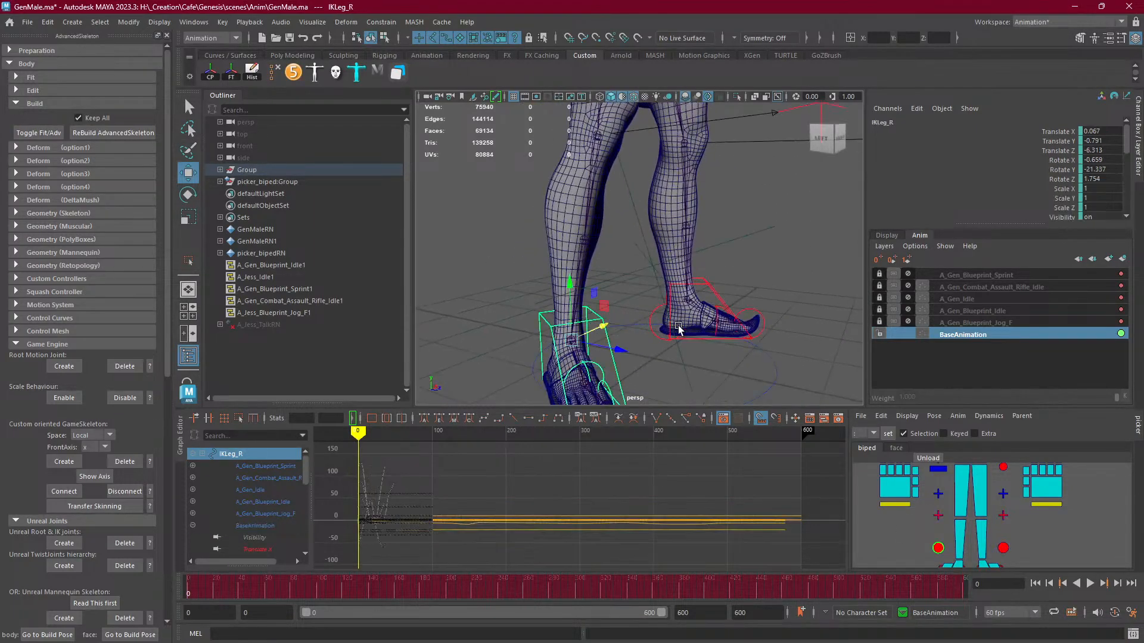
left_click(762, 325)
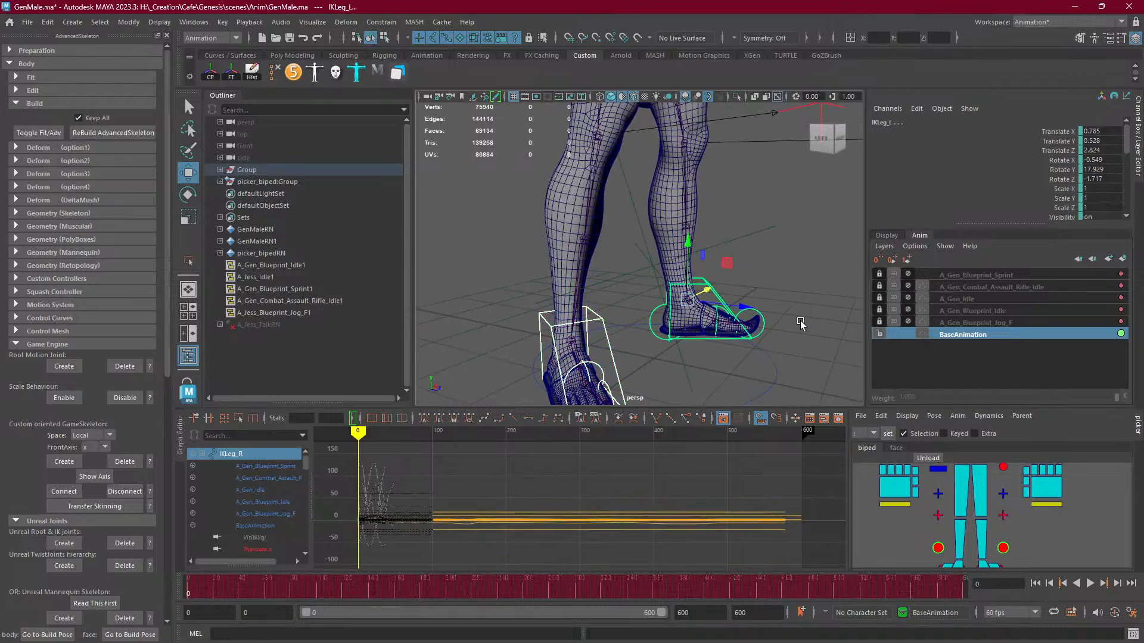
scroll(792, 322, "down", 3)
middle_click_drag(741, 327, 732, 302, "alt")
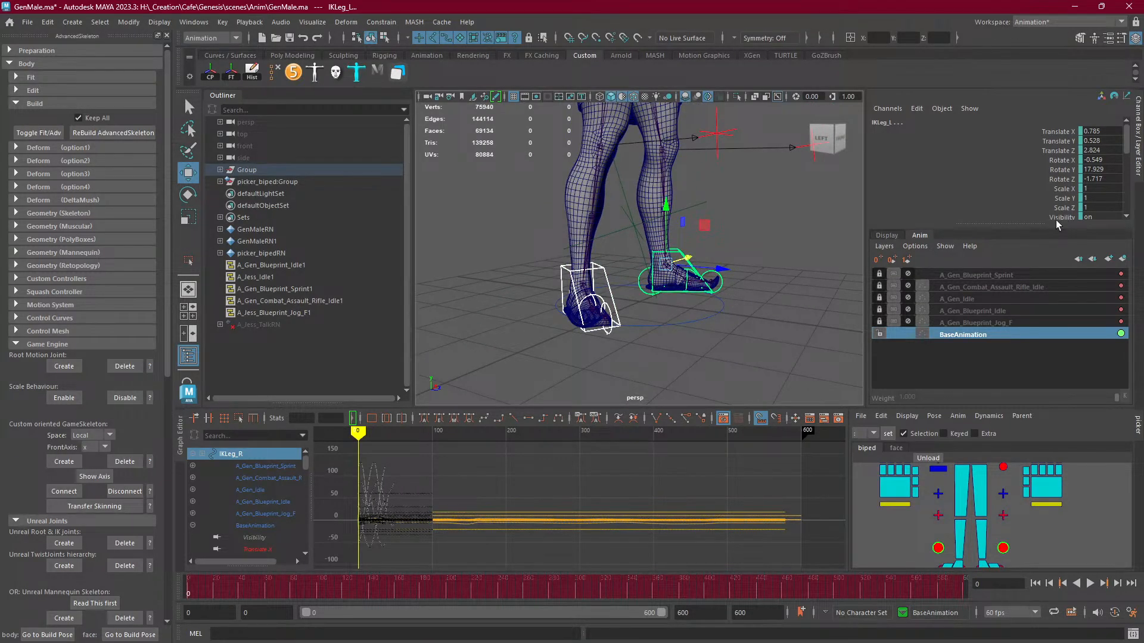
left_click_drag(1065, 133, 1064, 153)
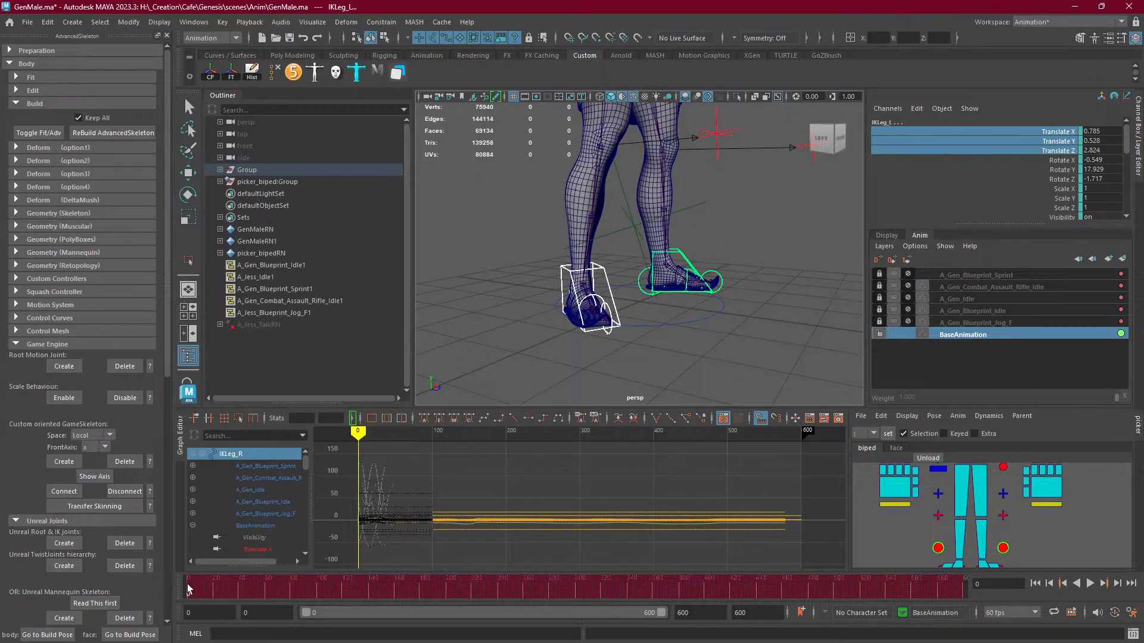
key("alt+v")
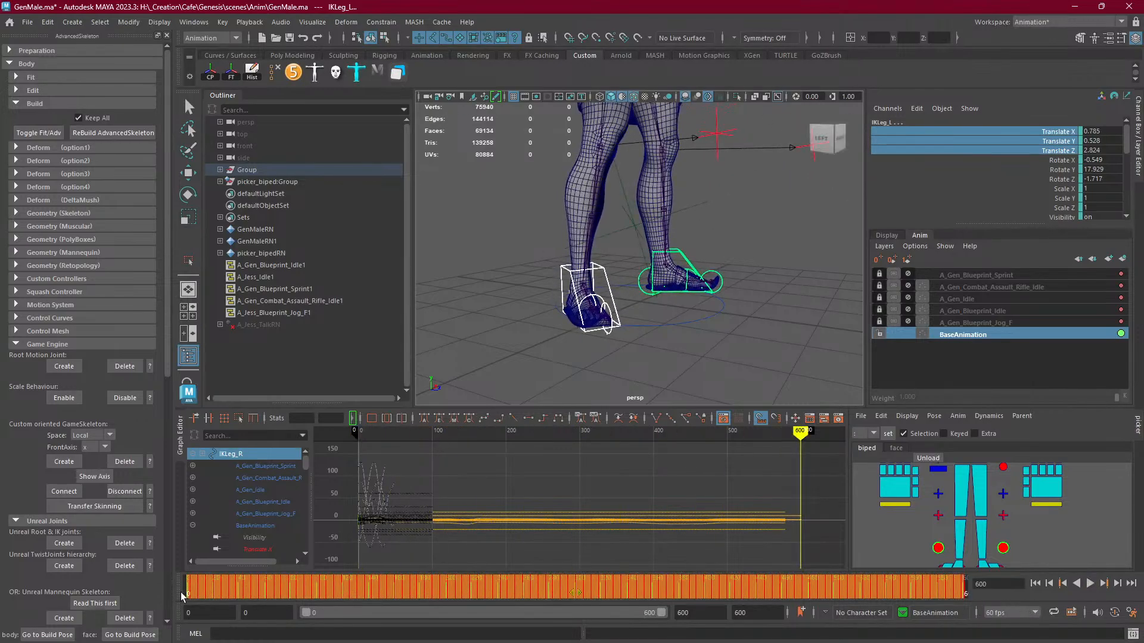
right_click(231, 596)
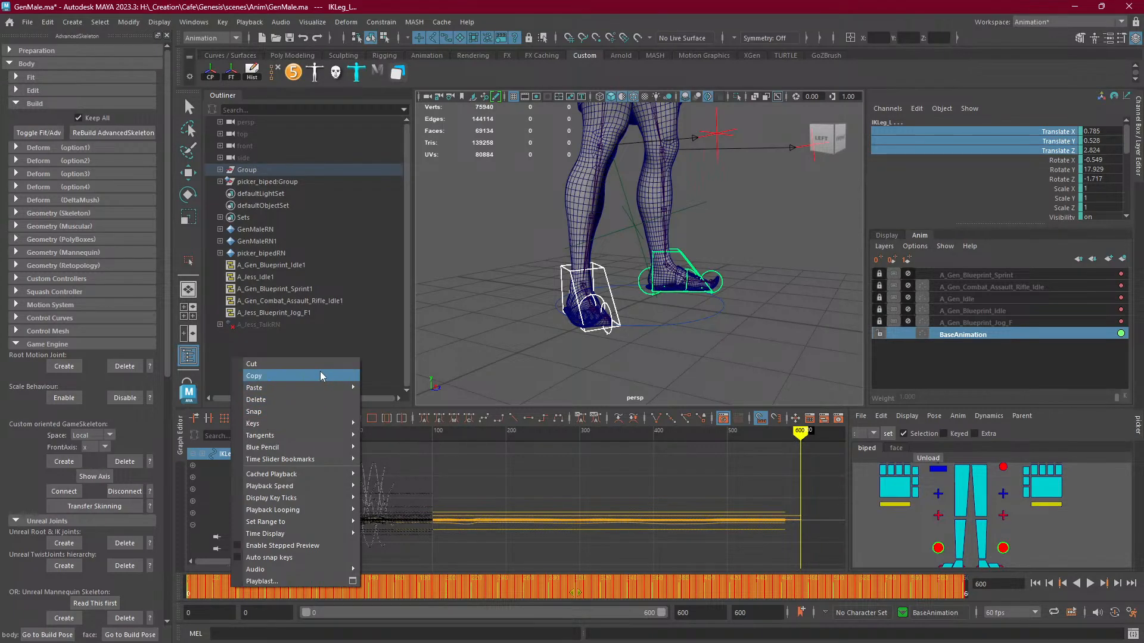
right_click(1047, 153)
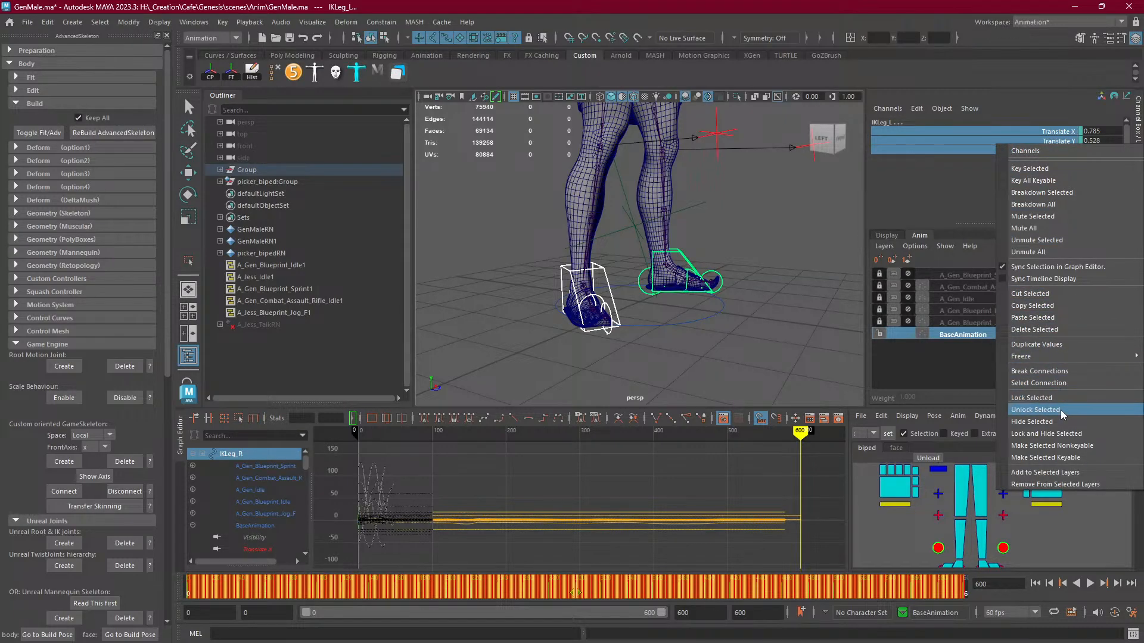
left_click(1047, 383)
Scrub through the animation to check the movement of both feet.
mouse_move(430, 577)
left_mouse_down()
mouse_move(209, 589)
mouse_move(1014, 571)
mouse_move(188, 552)
mouse_move(891, 556)
mouse_move(360, 543)
mouse_move(1017, 539)
mouse_move(120, 528)
left_mouse_up()
left_click_drag(211, 521, 1085, 541)
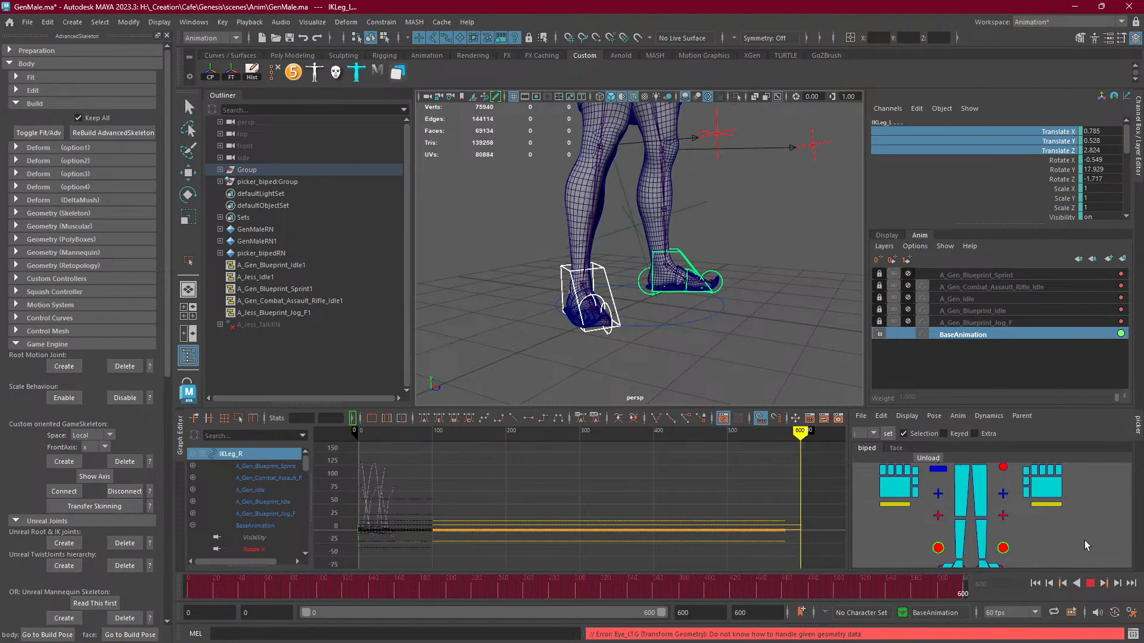
scroll(710, 252, "down", 5)
left_click_drag(699, 269, 707, 299, "alt")
scroll(658, 280, "up", 6)
Select all roll controls of both feet and delete the keys at frame 0 on their Translate X, Y and Z channels.
left_click(542, 331)
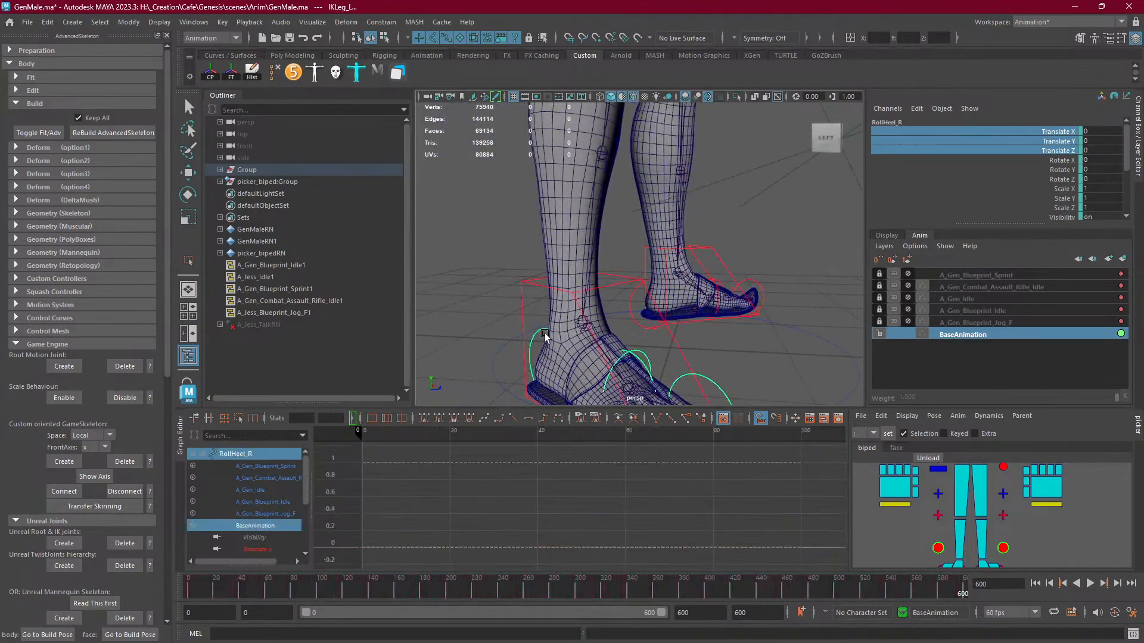
middle_click_drag(581, 387, 527, 312, "alt")
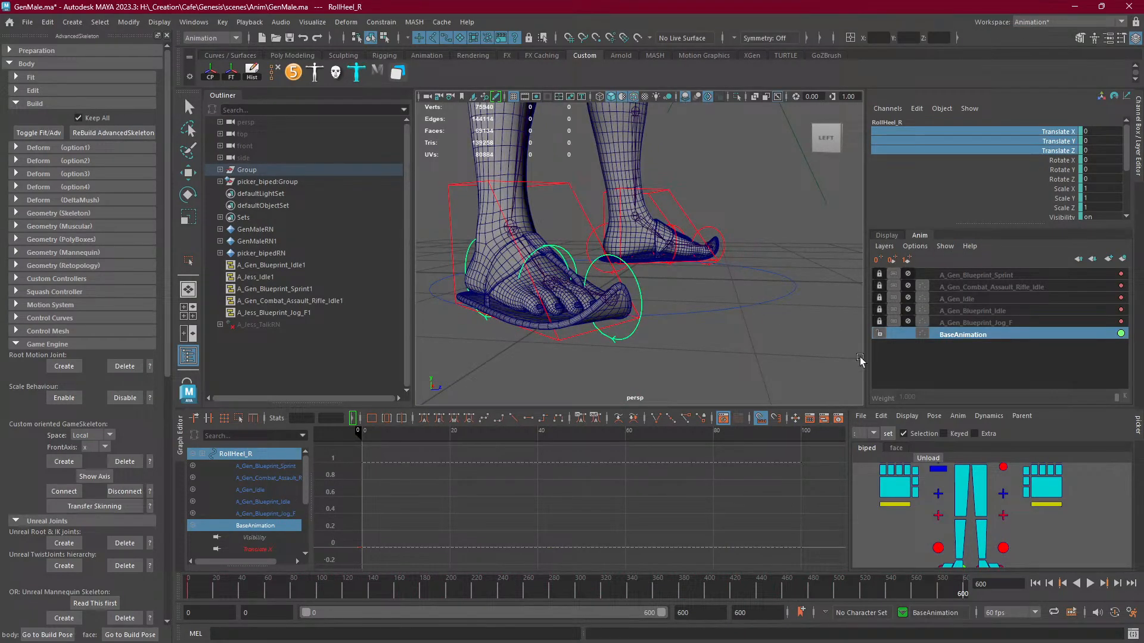
scroll(958, 507, "down", 2)
middle_click_drag(965, 533, 1012, 541, "alt")
scroll(953, 494, "up", 3)
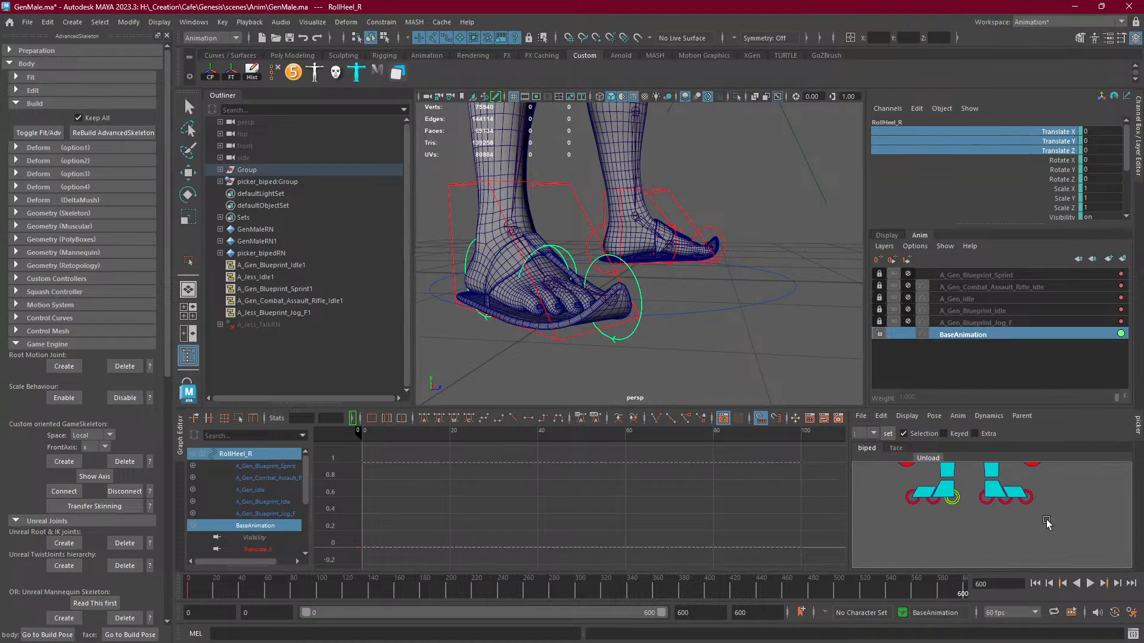
left_click_drag(1047, 522, 895, 498)
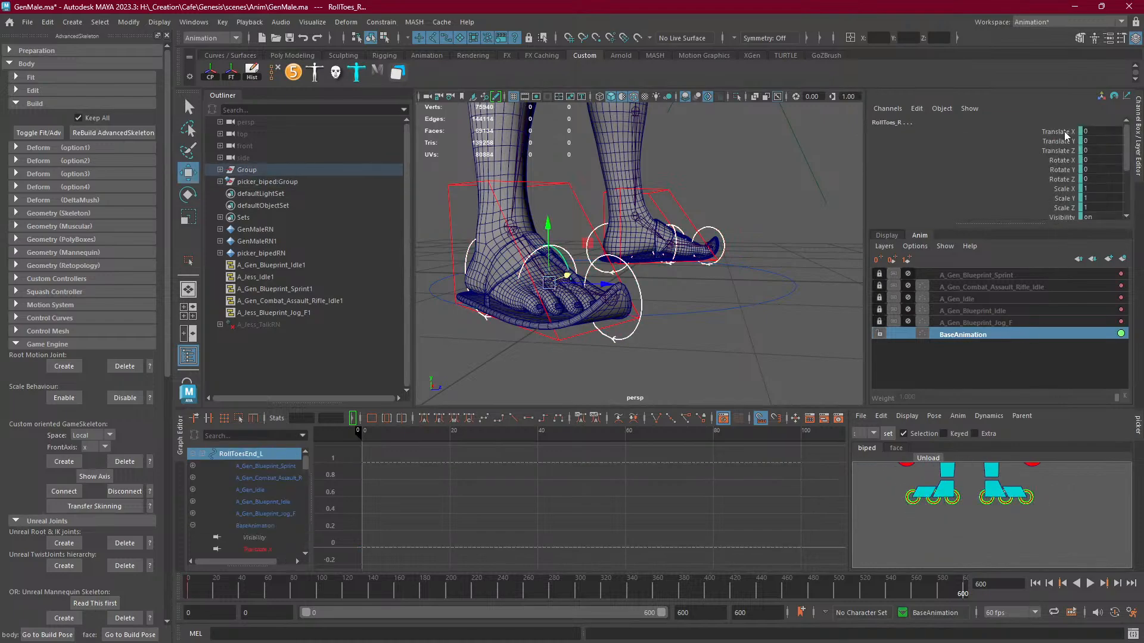
left_click_drag(1066, 136, 1065, 154)
right_click(1053, 154)
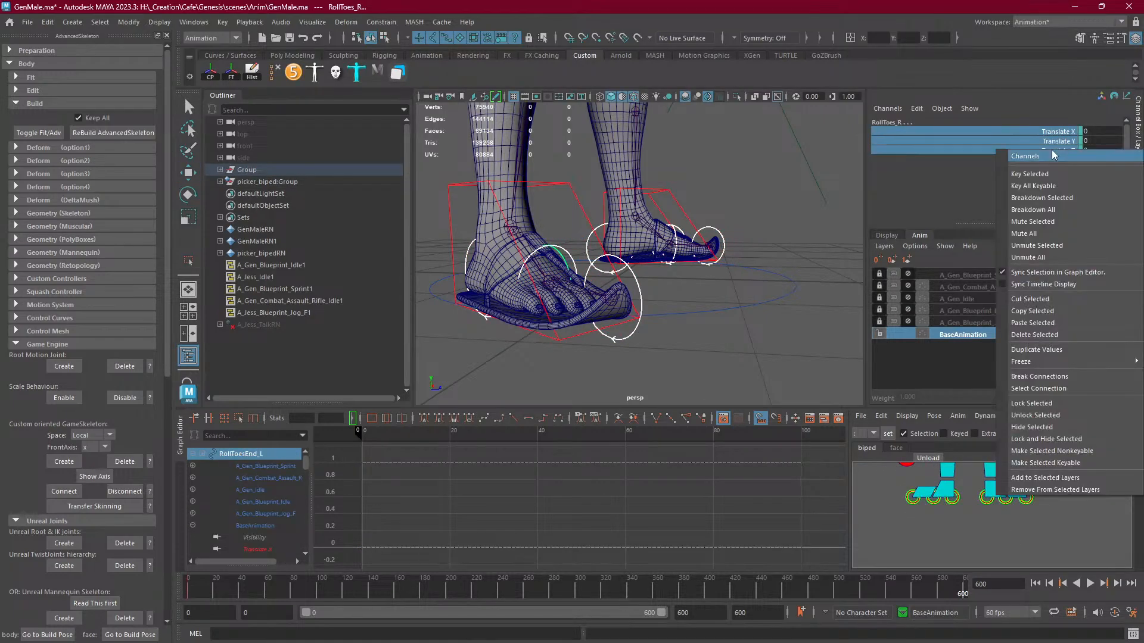
left_click_drag(202, 585, 479, 593)
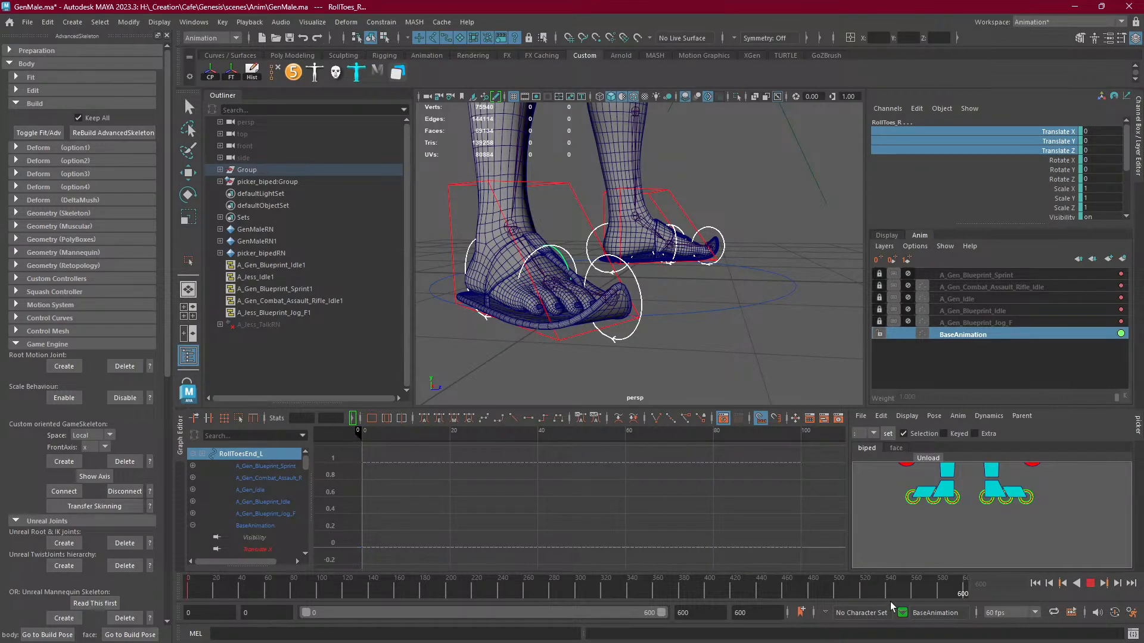
left_click_drag(891, 601, 376, 593)
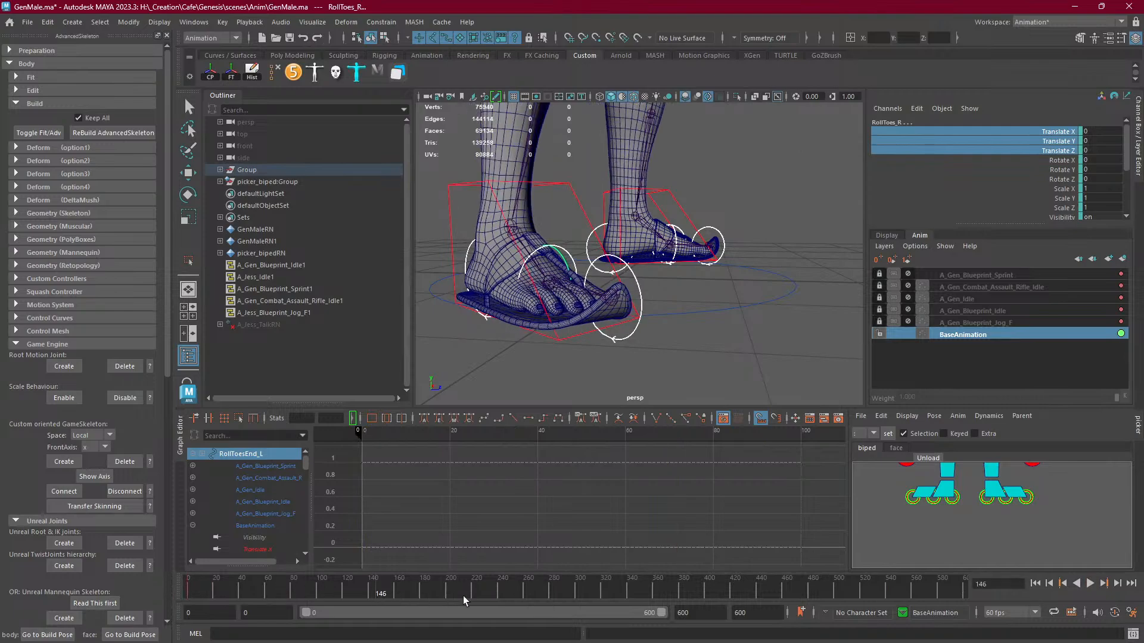
left_click_drag(463, 596, 564, 600)
left_click_drag(686, 588, 166, 582)
right_click(189, 582)
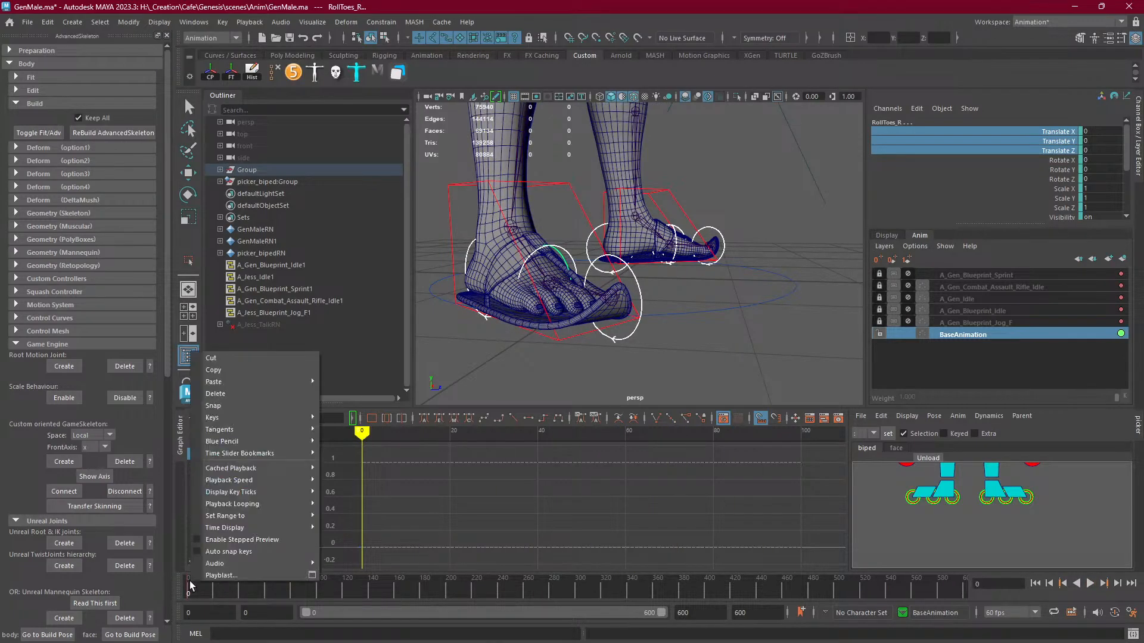
left_click(237, 394)
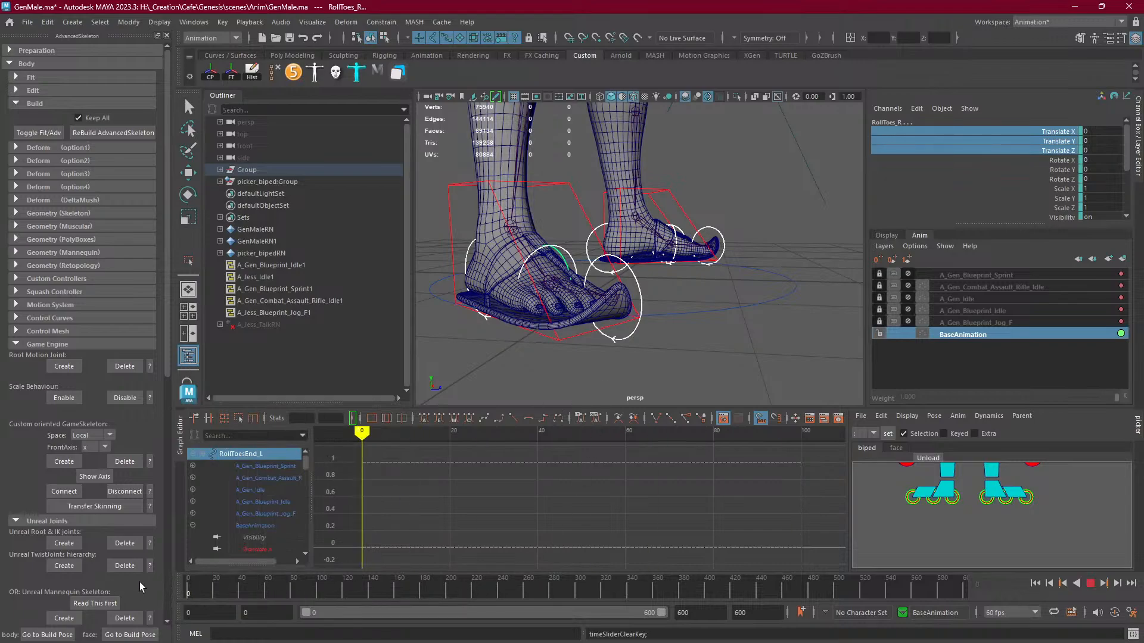
Clear the selection and play back the animation to check the feet.
left_click(520, 398)
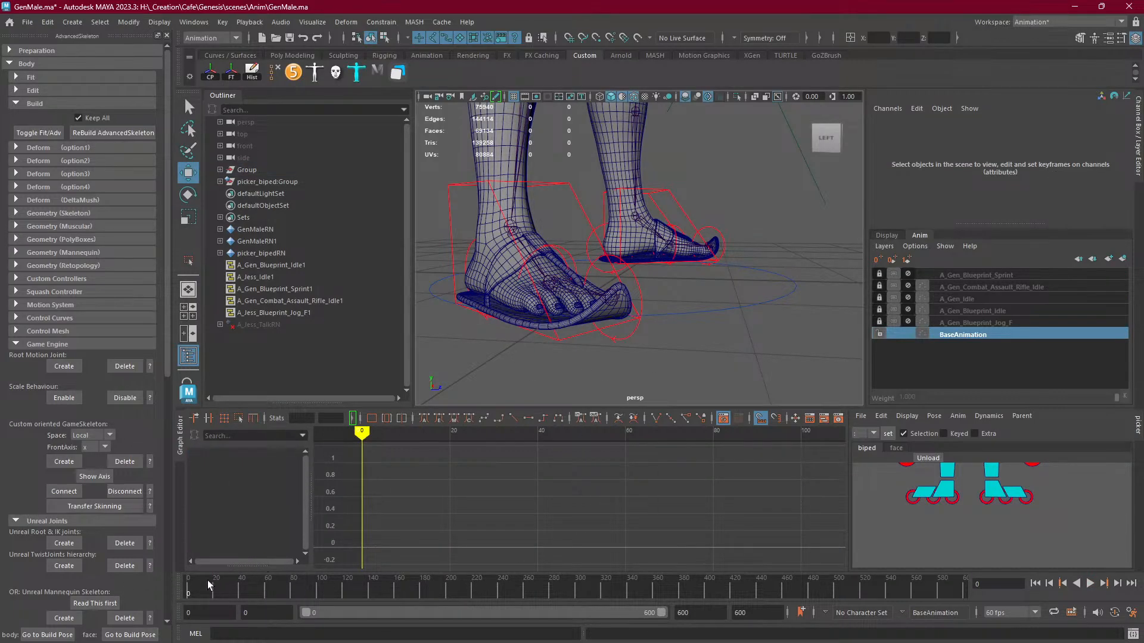
key("alt+v")
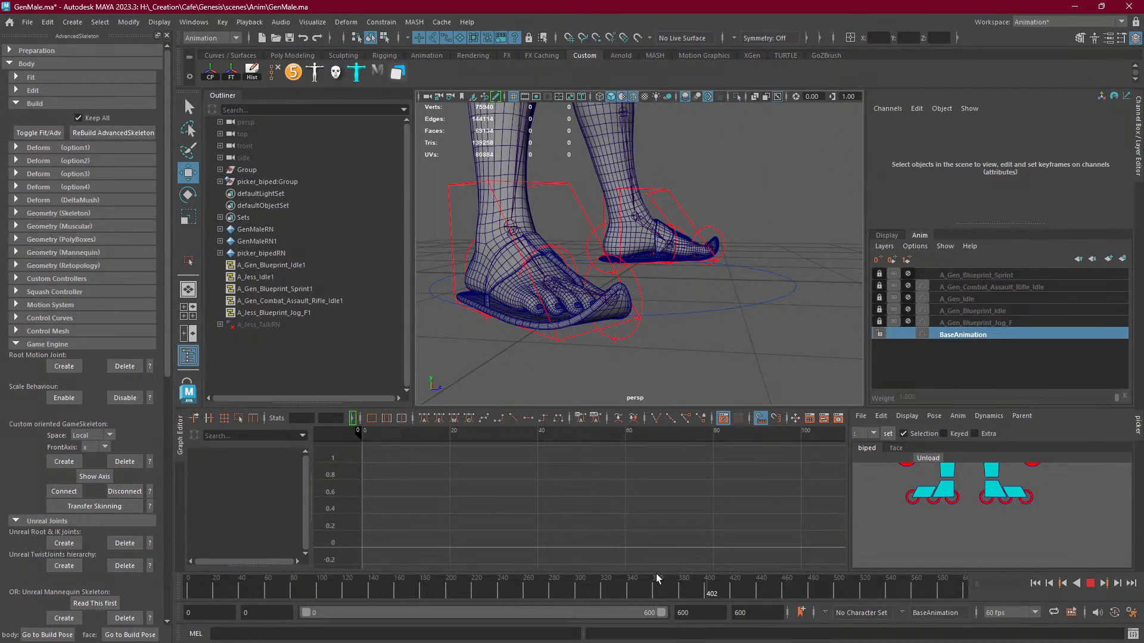
mouse_move(656, 574)
left_mouse_down()
mouse_move(195, 572)
mouse_move(313, 566)
left_mouse_up()
Select both IK leg controls and examine the foot motion over the opening frames and the pose at frame 0 from several angles.
left_click(585, 215)
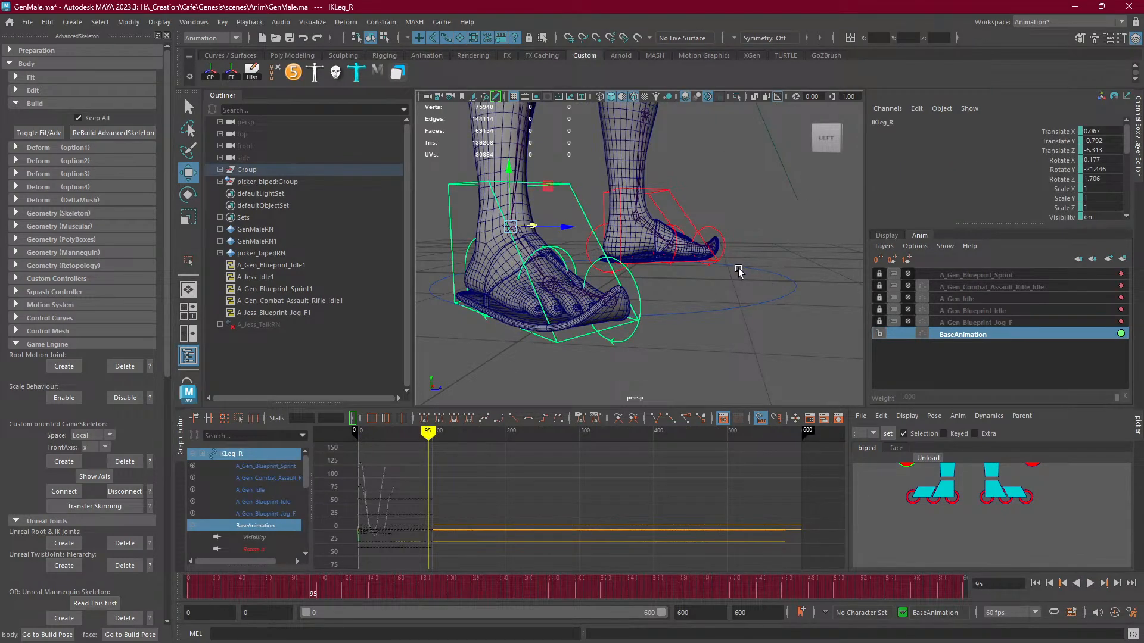
left_click(674, 200)
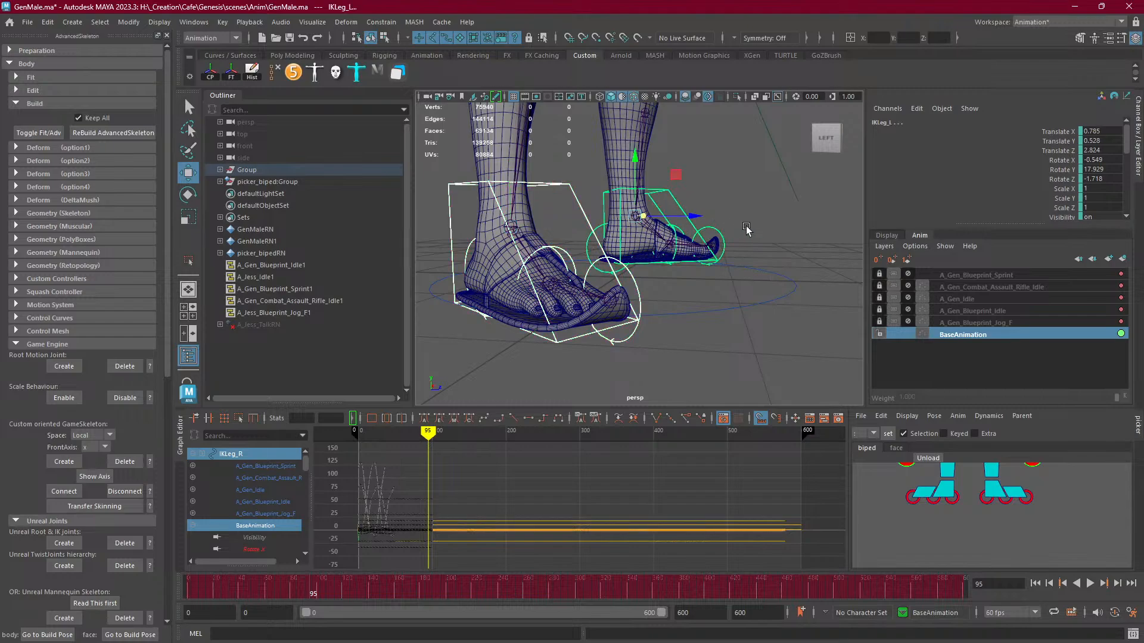
left_click_drag(224, 587, 201, 560)
scroll(485, 507, "up", 4)
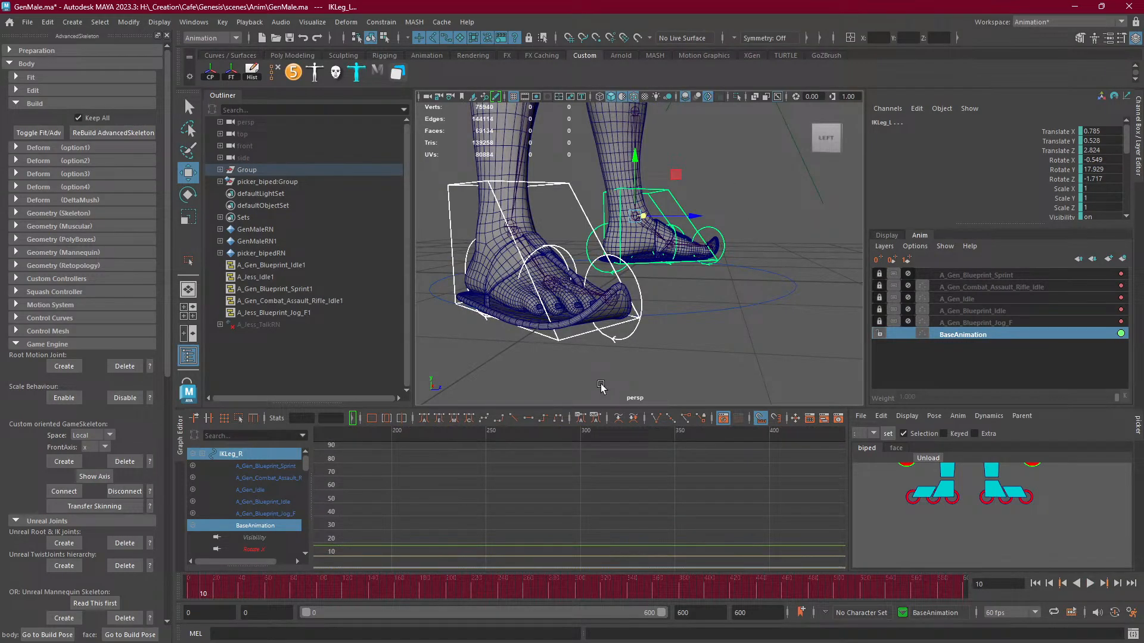
left_click_drag(221, 587, 153, 592)
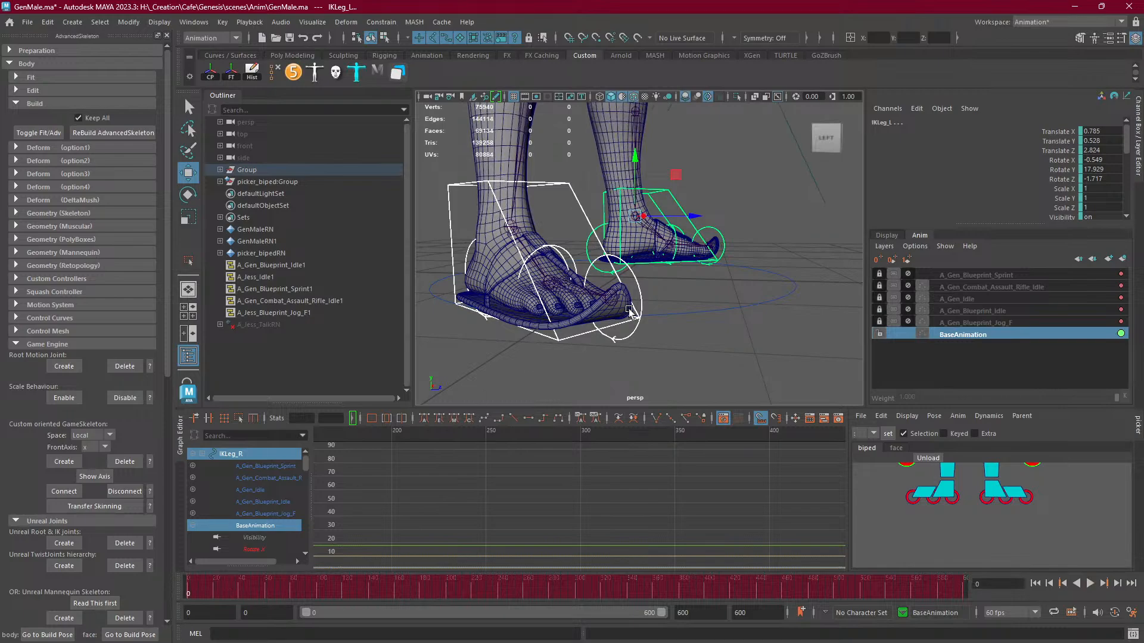
scroll(630, 309, "down", 5)
scroll(672, 293, "up", 5)
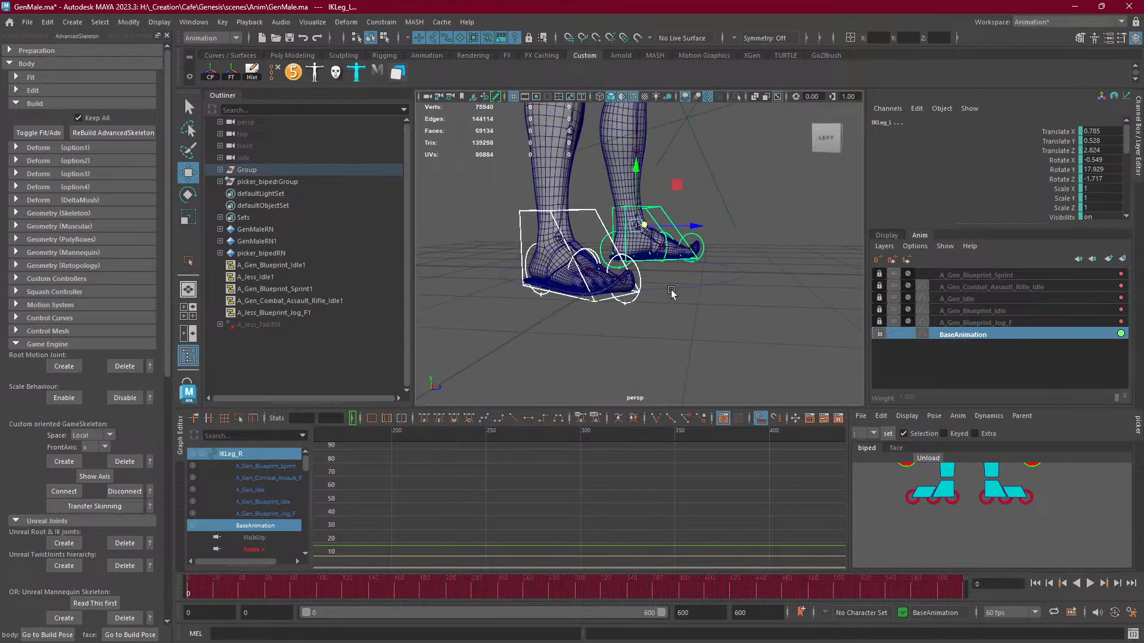
left_click_drag(657, 293, 623, 316, "alt")
scroll(623, 298, "down", 4)
middle_click_drag(623, 283, 609, 309, "alt")
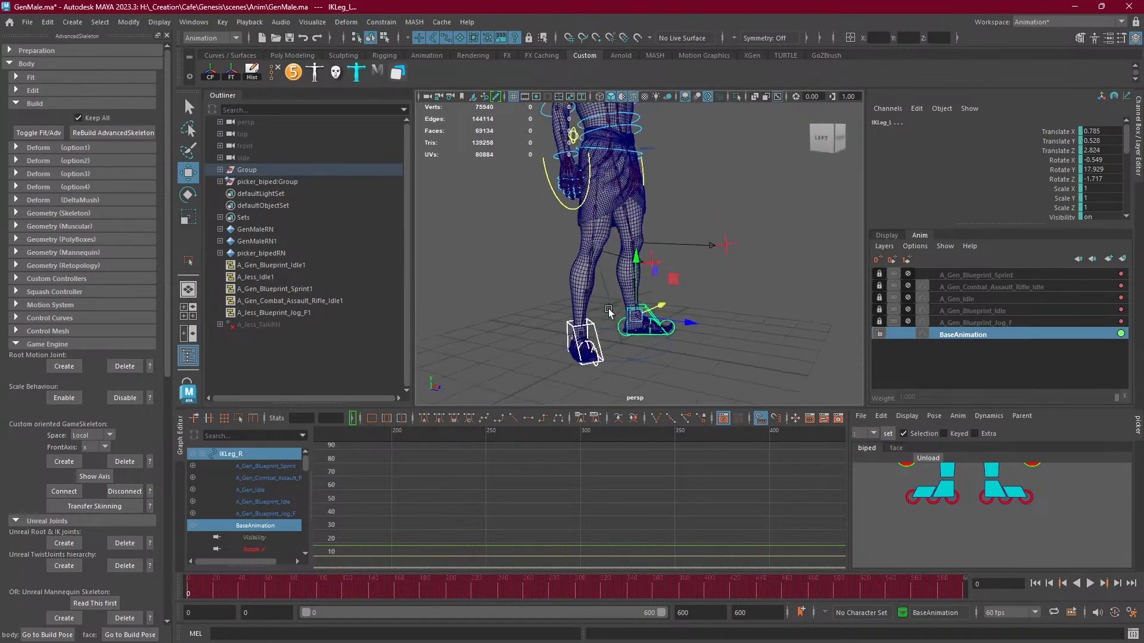
left_click_drag(609, 309, 525, 285, "alt")
right_click_drag(525, 285, 738, 315, "alt")
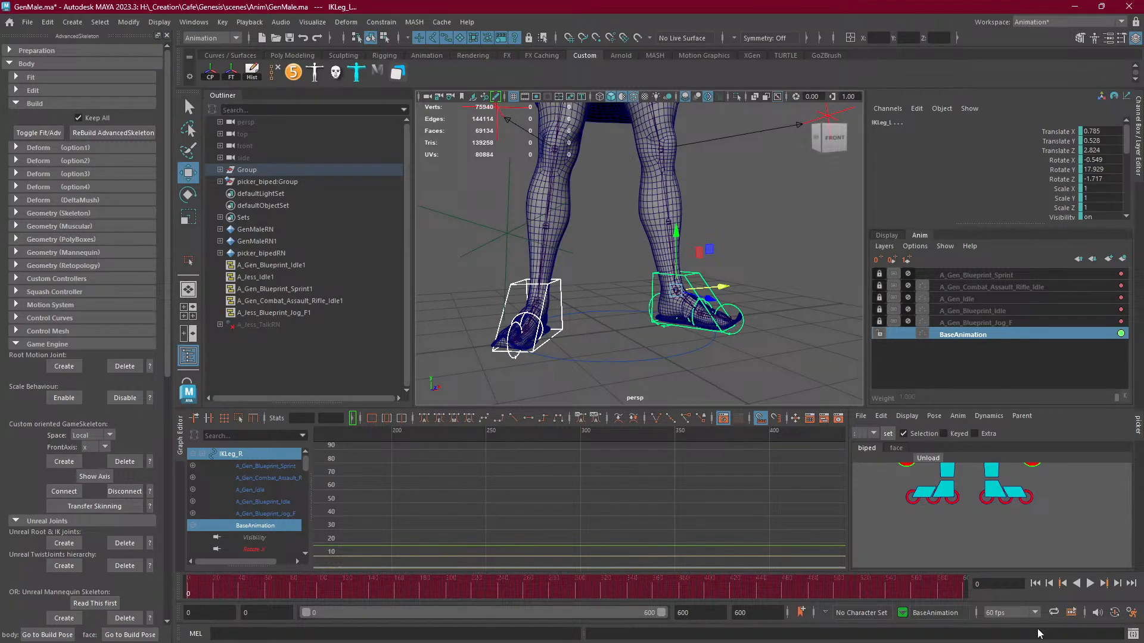
Select the pole controls of both legs and examine their animation curves.
left_click_drag(749, 364, 769, 356, "alt")
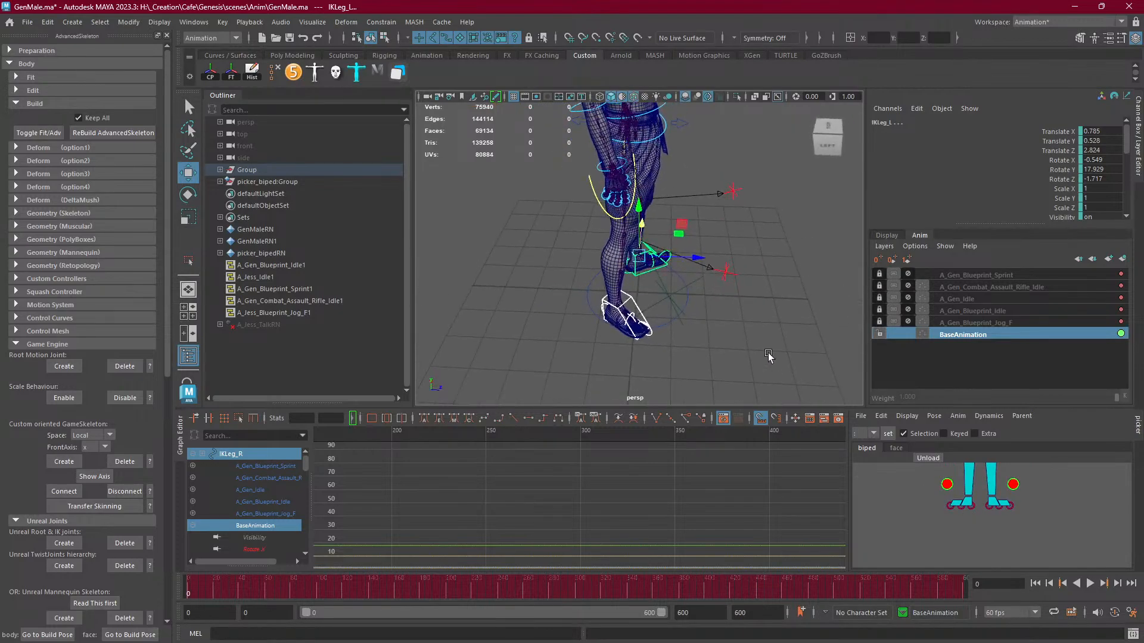
left_click(732, 191)
left_click(716, 264, "shift")
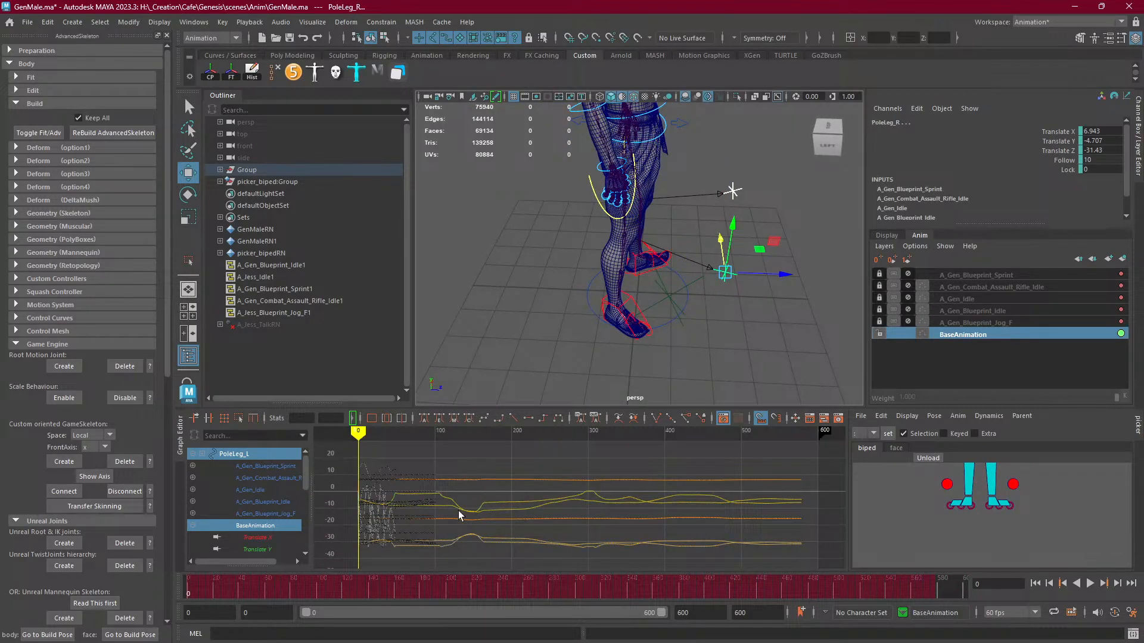
left_click_drag(250, 586, 100, 553)
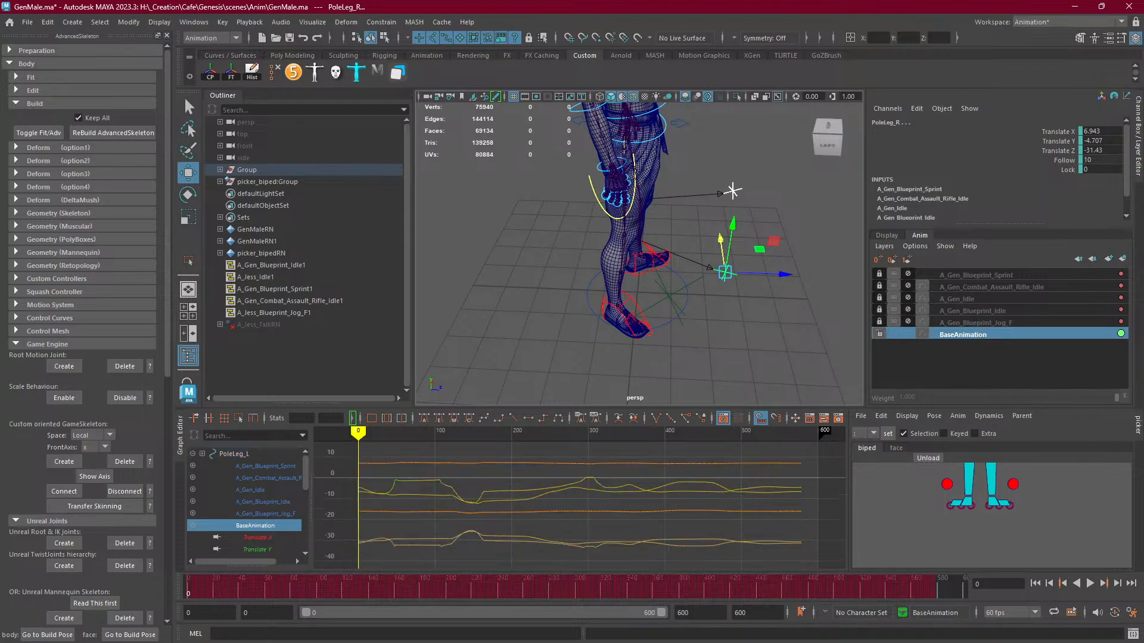
Select the FK/IK switches of both legs and break the connections on their FKIKBlend channel.
left_click_drag(743, 307, 616, 294, "alt")
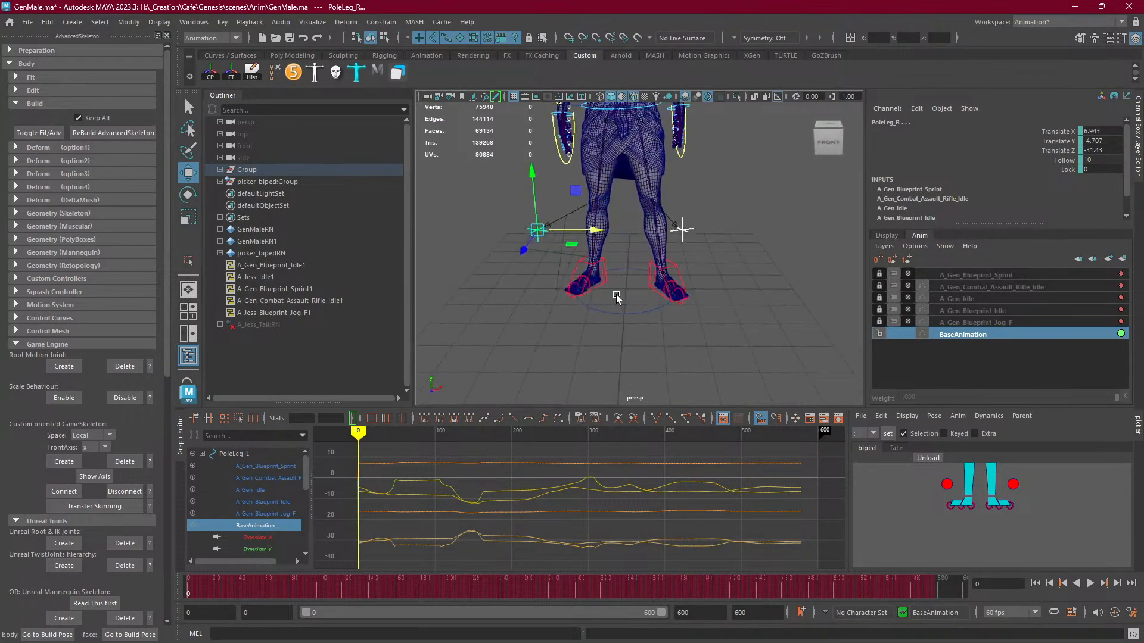
middle_click_drag(616, 294, 616, 316, "alt")
middle_click_drag(933, 500, 929, 572, "alt")
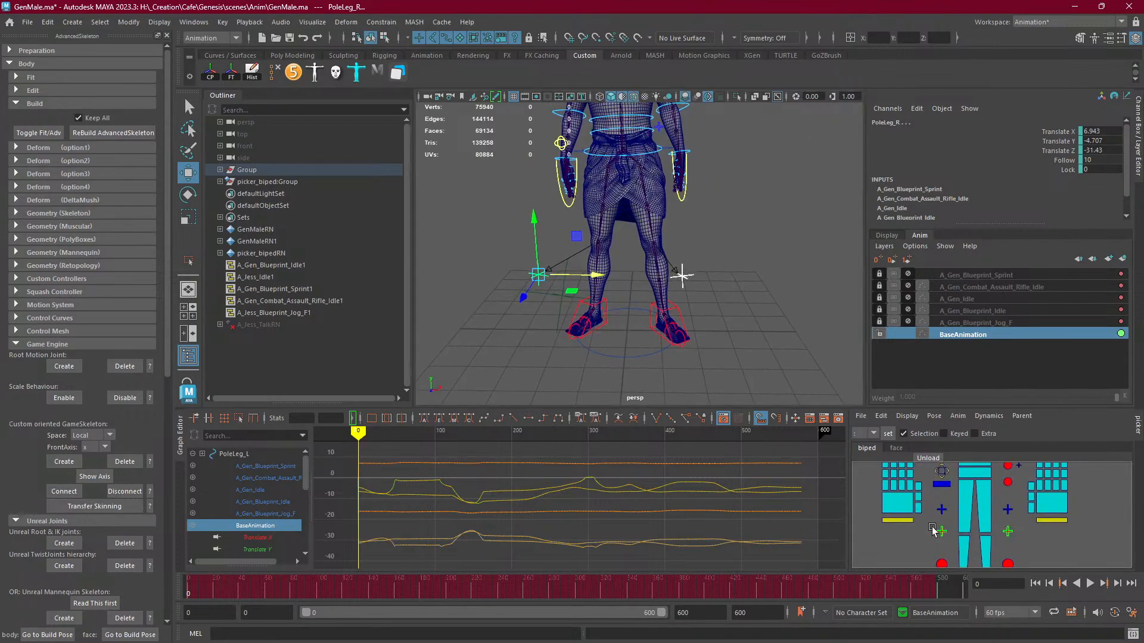
left_click(943, 510)
left_click(1007, 502)
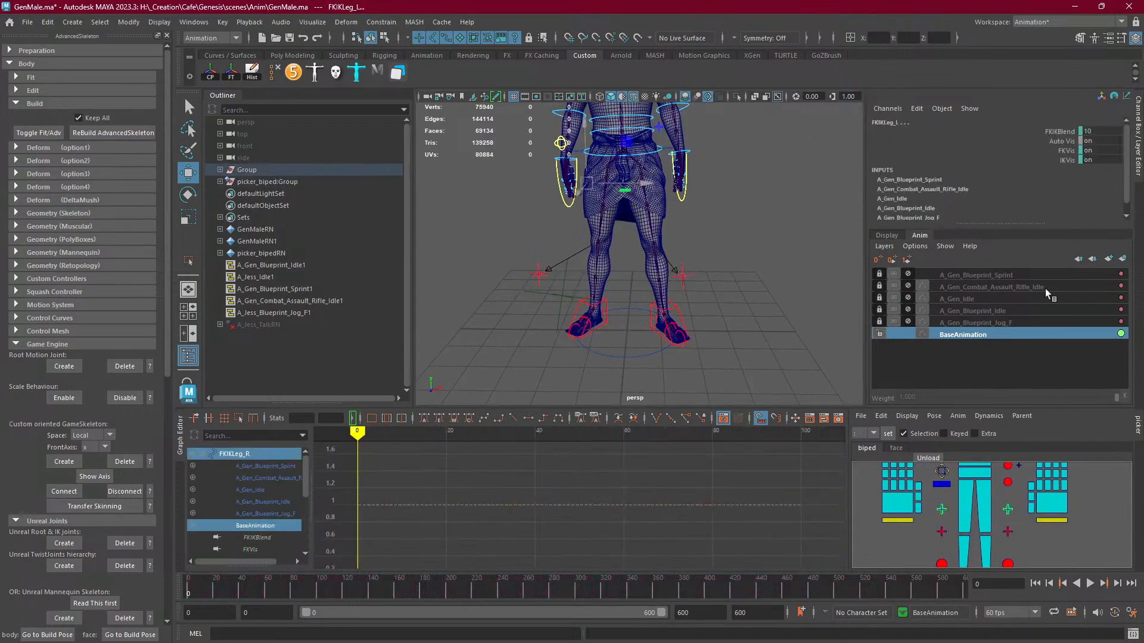
left_click(1060, 130)
right_click(1060, 130)
left_click(1049, 355)
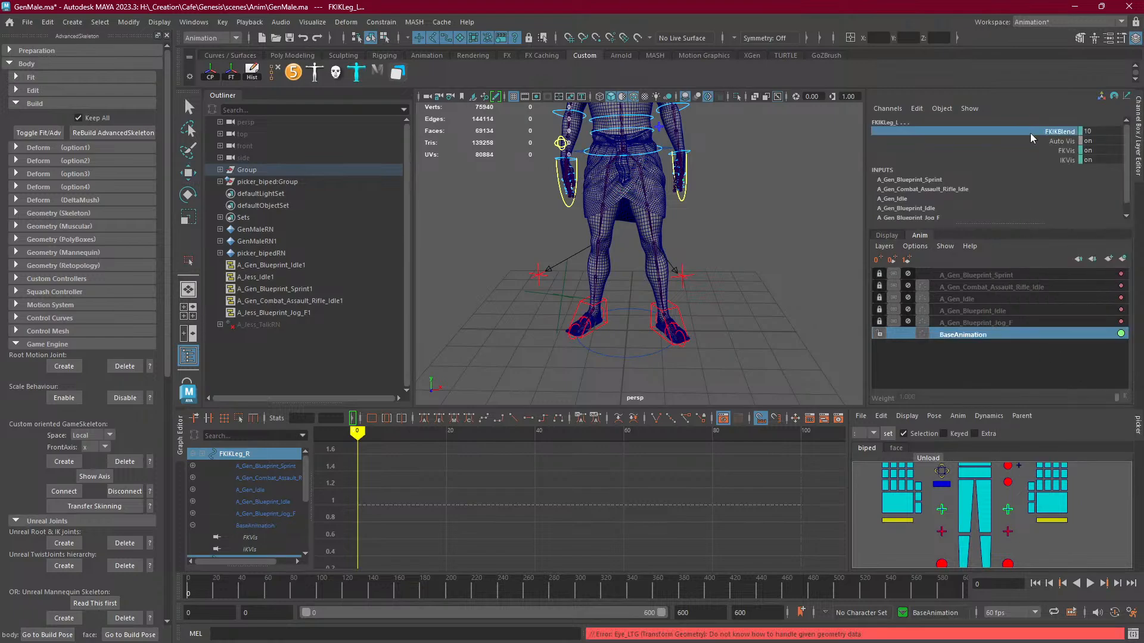
Set the FKIKBlend of both leg switches to 0 and play back the animation around the legs.
middle_click_drag(779, 185, 501, 214)
left_click_drag(594, 276, 686, 308, "alt")
scroll(687, 308, "up", 3)
key("alt+v")
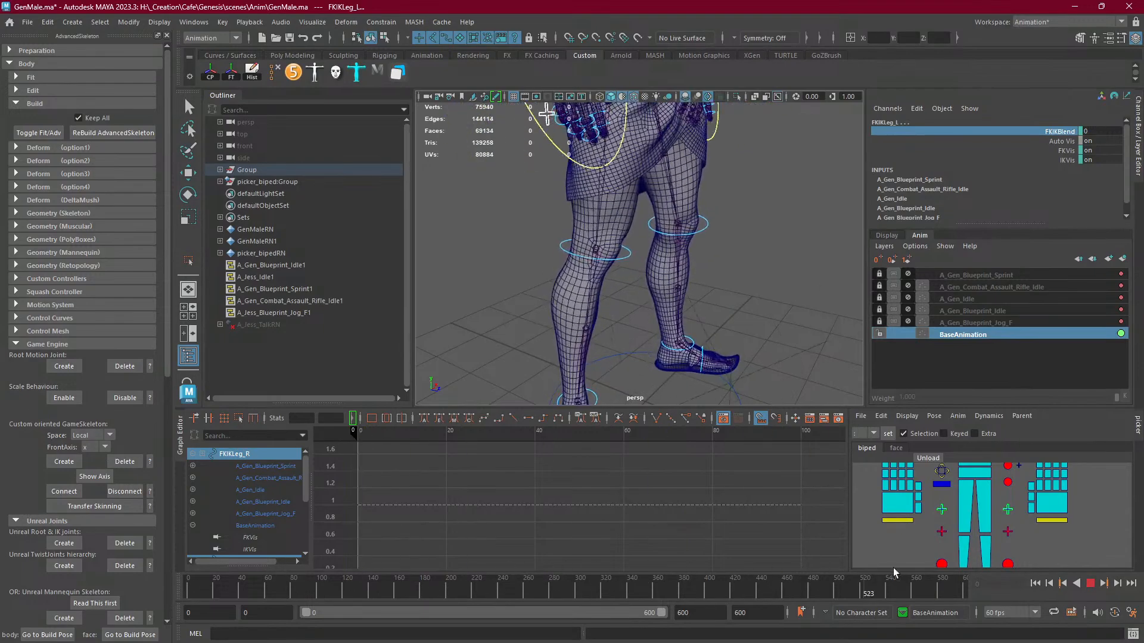
key("alt+v")
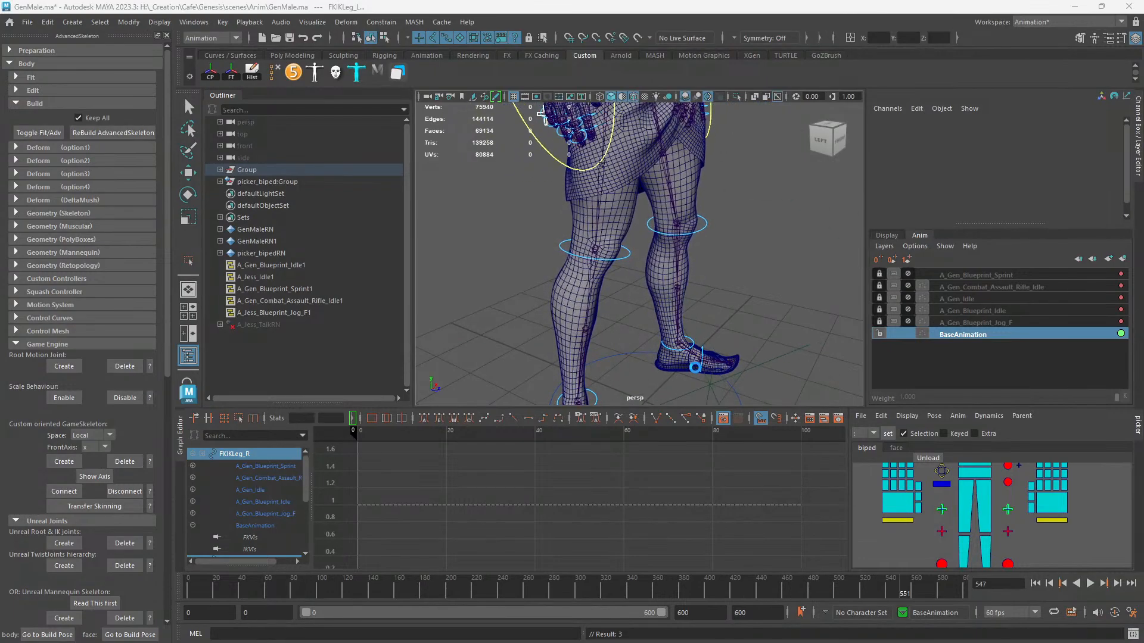
Scrub the timeline and play the opening frames to check the legs in FK, returning to frame 0.
left_click(599, 192)
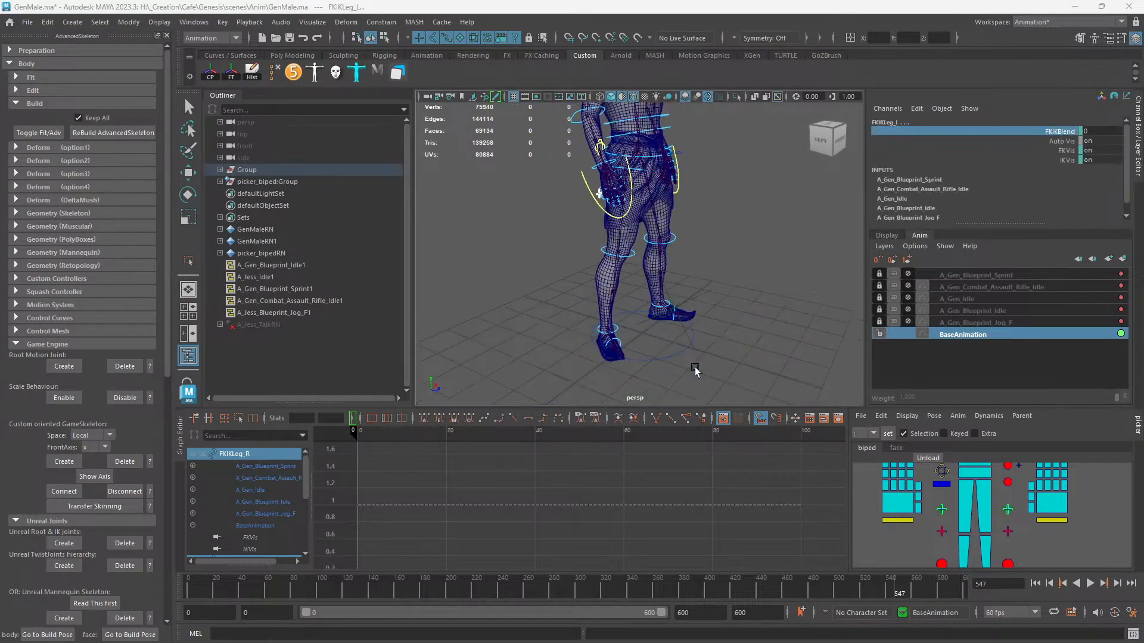
left_click_drag(269, 587, 467, 586)
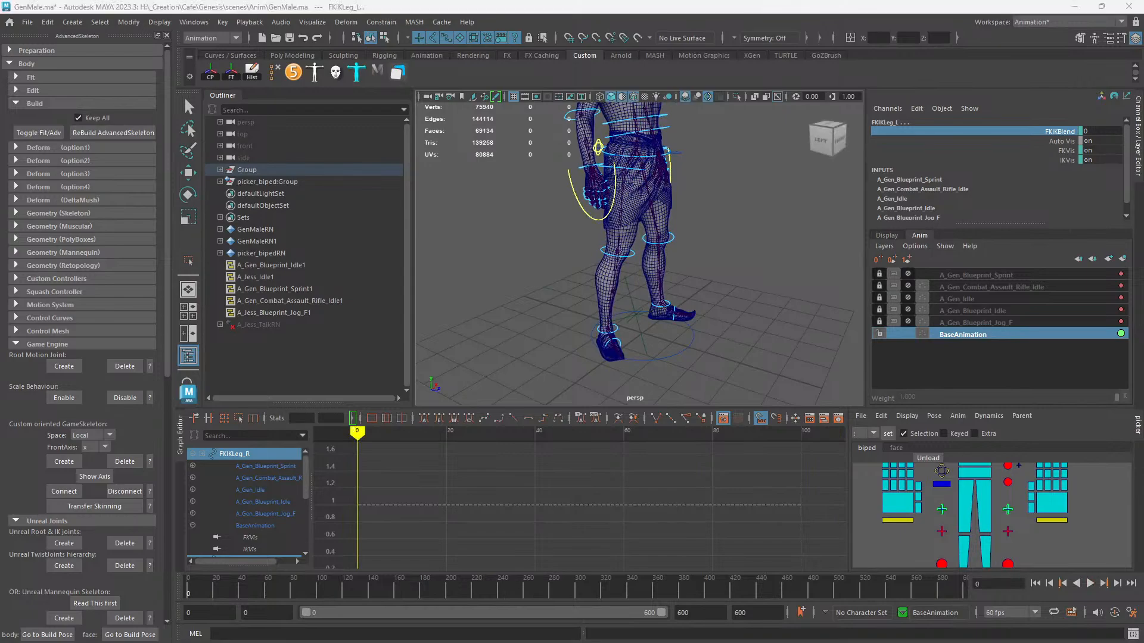
left_click(721, 358)
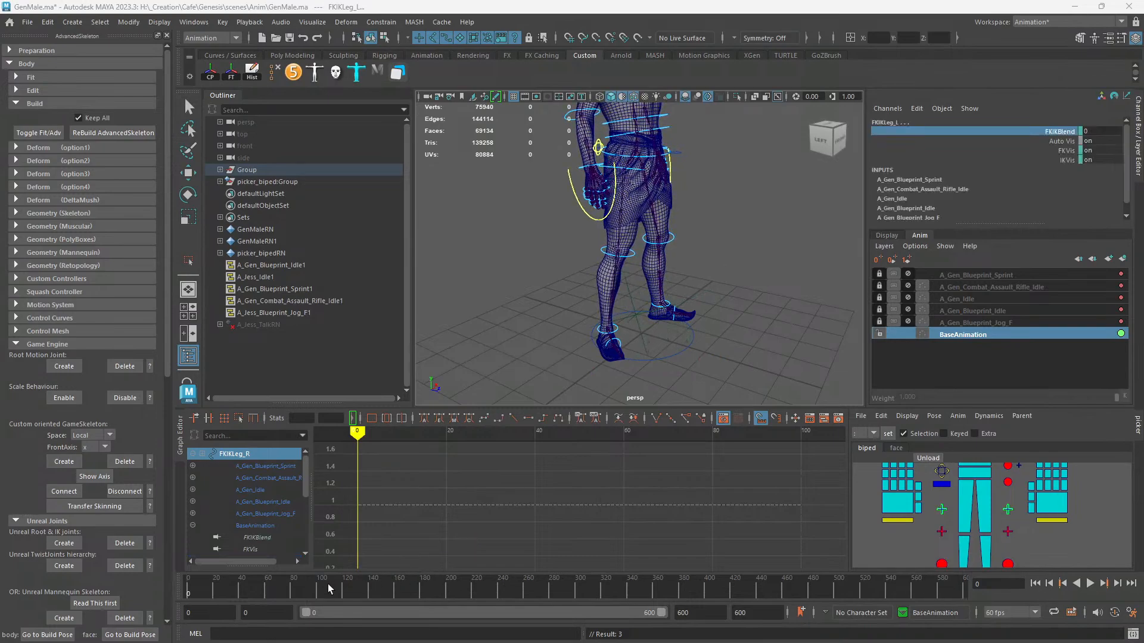
key("alt+v")
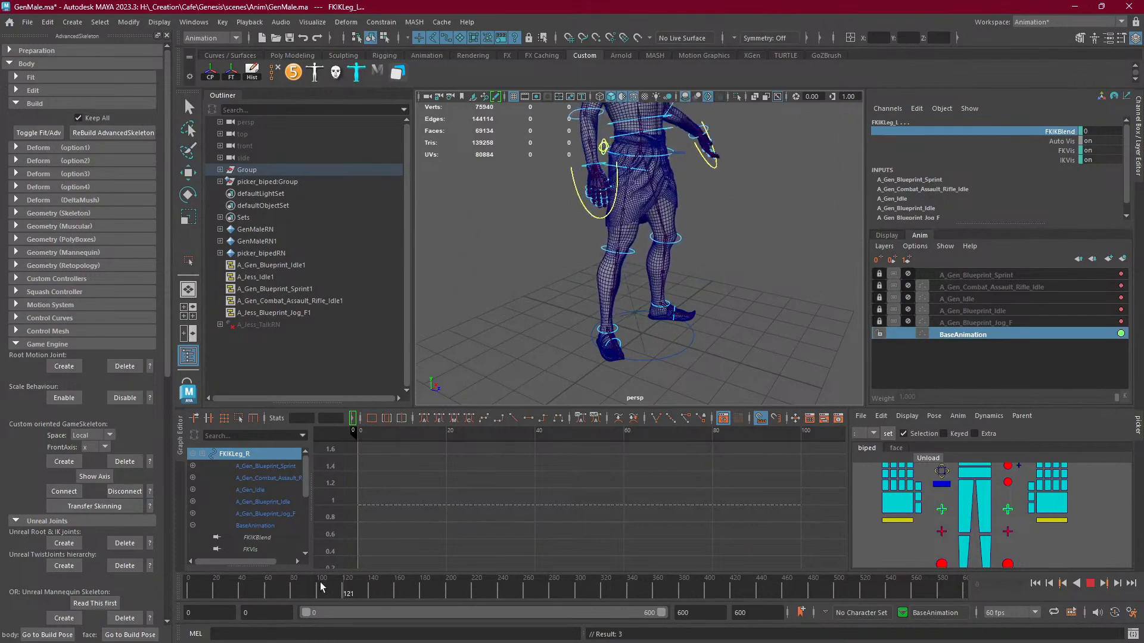
left_click(187, 580)
key("alt+v")
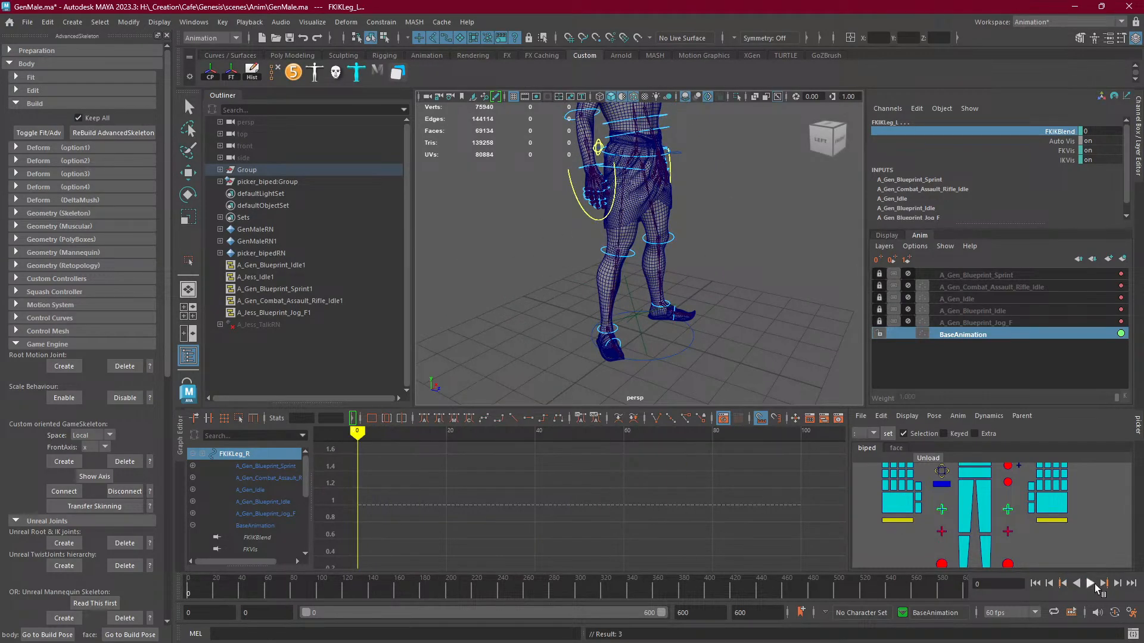
Play back the animation and examine both feet up close and from below.
left_click(1094, 585)
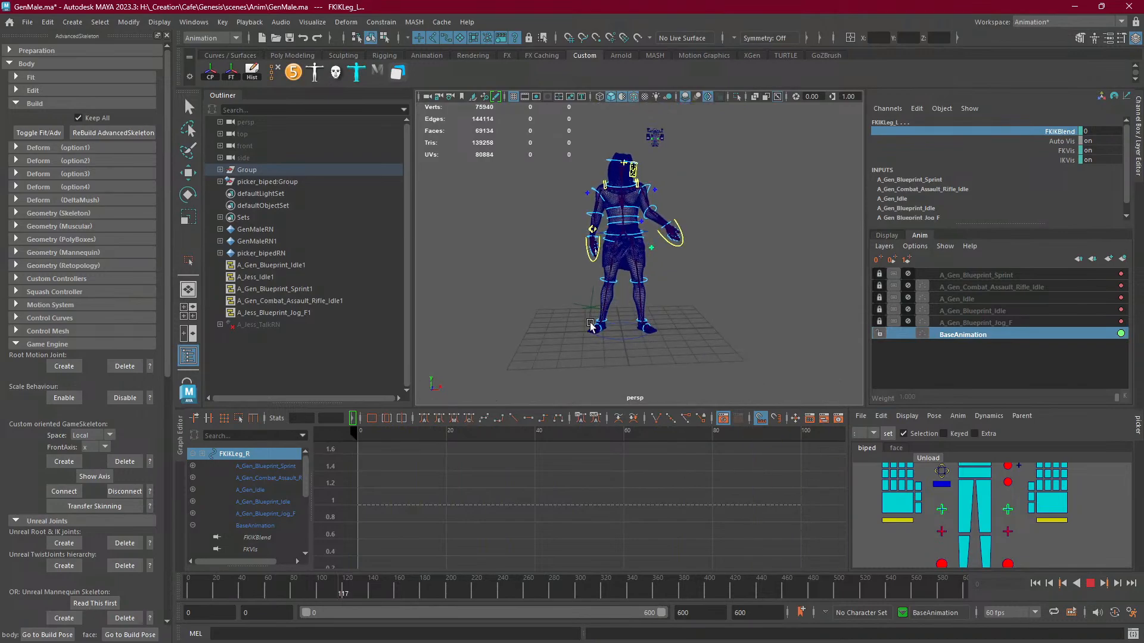
scroll(591, 326, "up", 3)
middle_click_drag(590, 326, 613, 238, "alt")
scroll(666, 286, "up", 6)
middle_click_drag(667, 286, 661, 280, "alt")
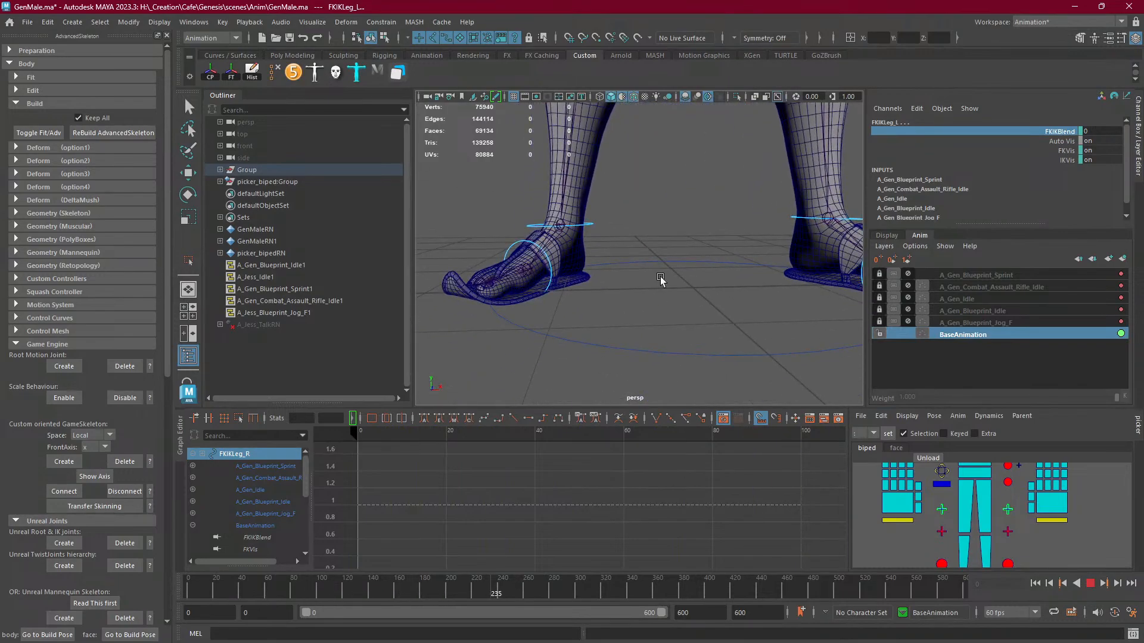
left_click_drag(661, 280, 697, 293, "alt")
right_click_drag(697, 294, 620, 229, "alt")
middle_click_drag(620, 230, 644, 349, "alt")
right_click_drag(685, 302, 587, 262, "alt")
middle_click_drag(587, 263, 623, 363, "alt")
left_click_drag(623, 358, 635, 299, "alt")
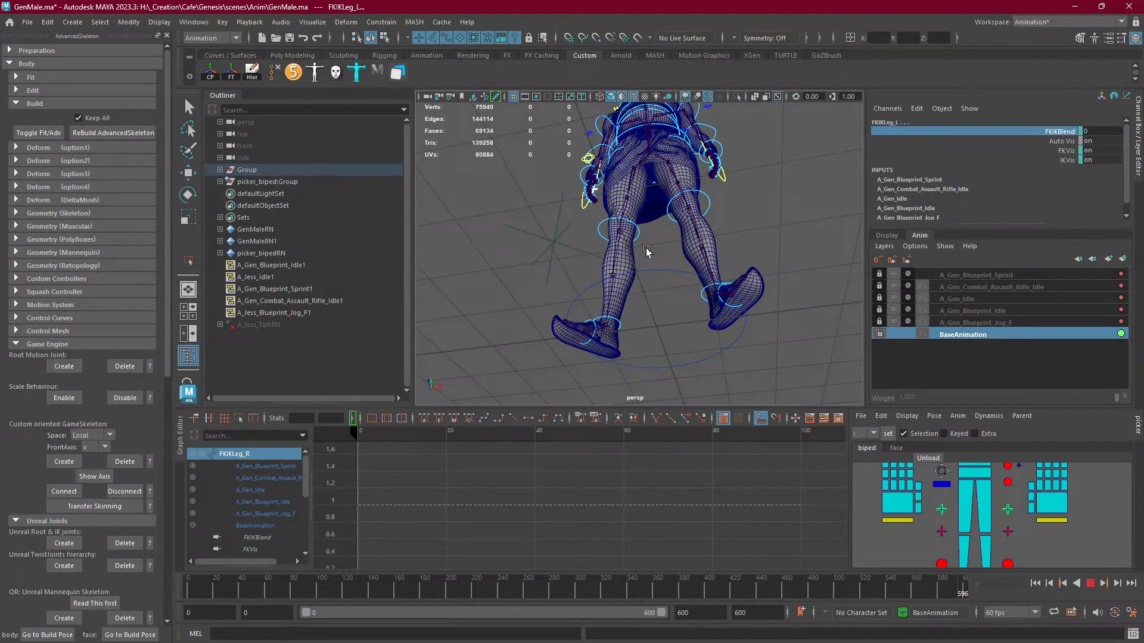
Examine the character's torso, arms and face from several angles during playback.
left_click_drag(646, 250, 664, 291, "alt")
middle_click_drag(616, 180, 615, 267, "alt")
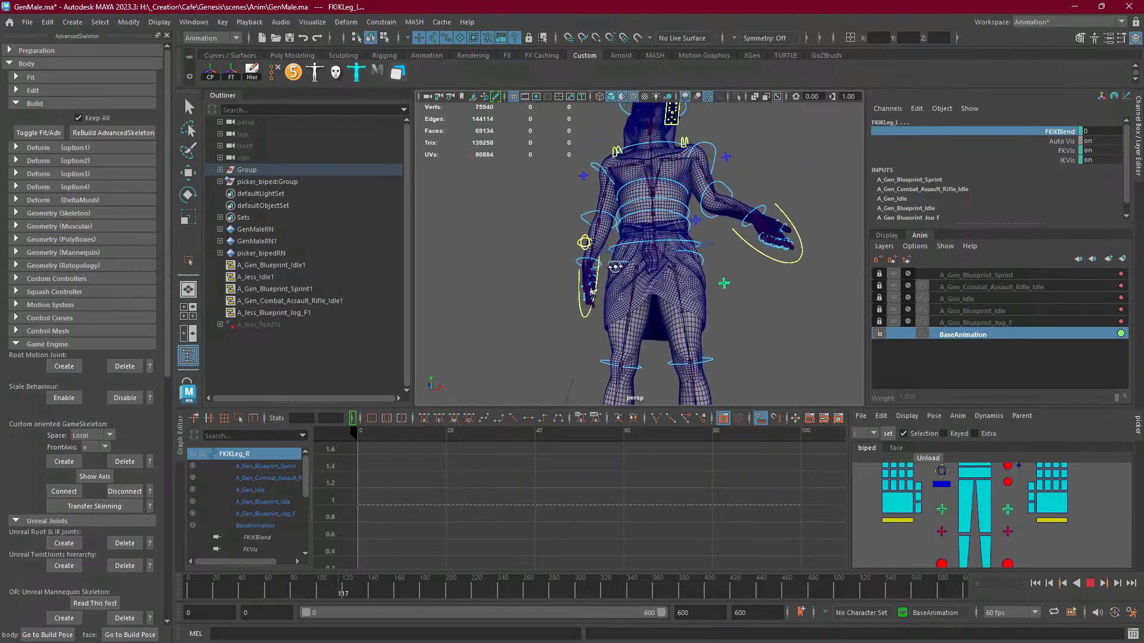
left_click_drag(615, 267, 567, 290, "alt")
scroll(646, 273, "up", 4)
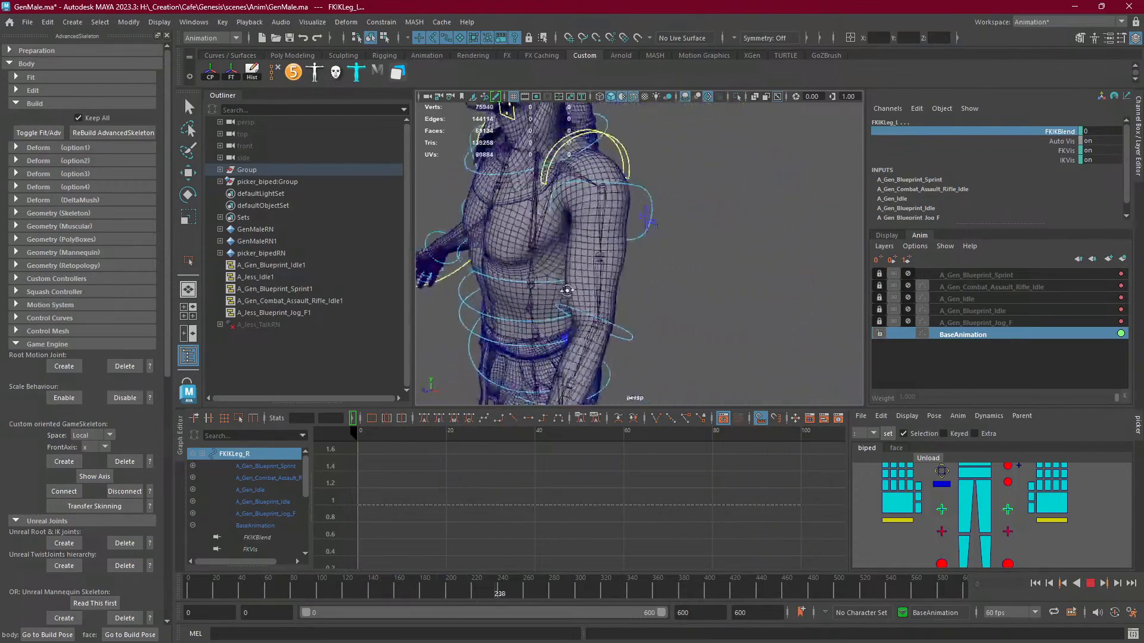
middle_click_drag(579, 192, 634, 322, "alt")
left_click_drag(633, 322, 706, 311, "alt")
middle_click_drag(687, 220, 707, 276, "alt")
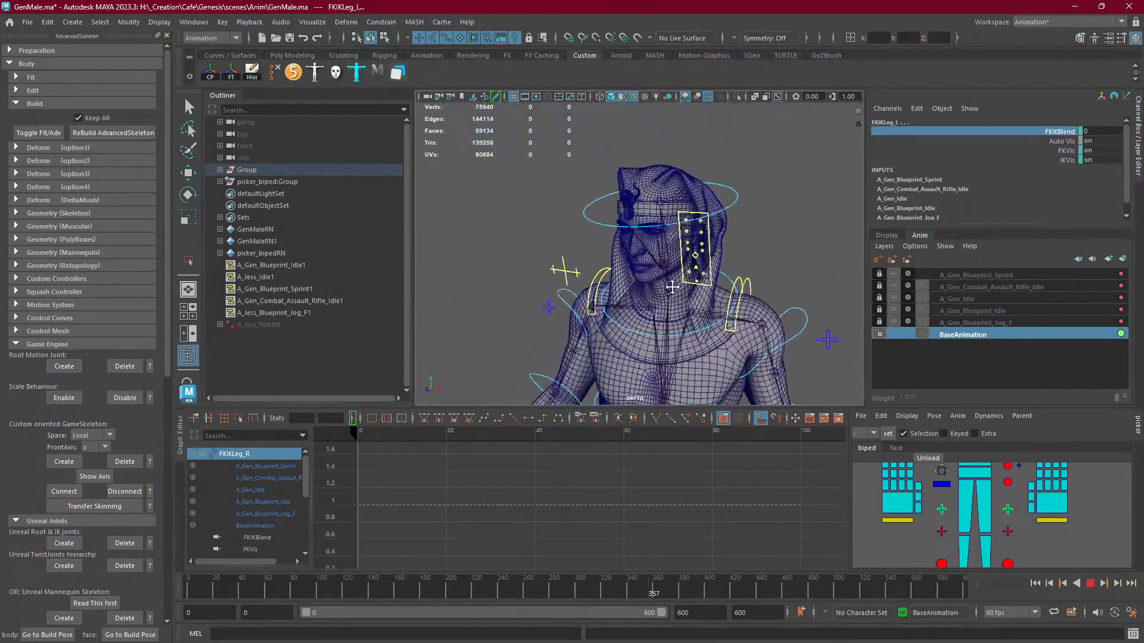
scroll(673, 287, "up", 6)
scroll(671, 256, "up", 3)
scroll(672, 256, "down", 6)
left_click_drag(560, 238, 618, 233, "alt")
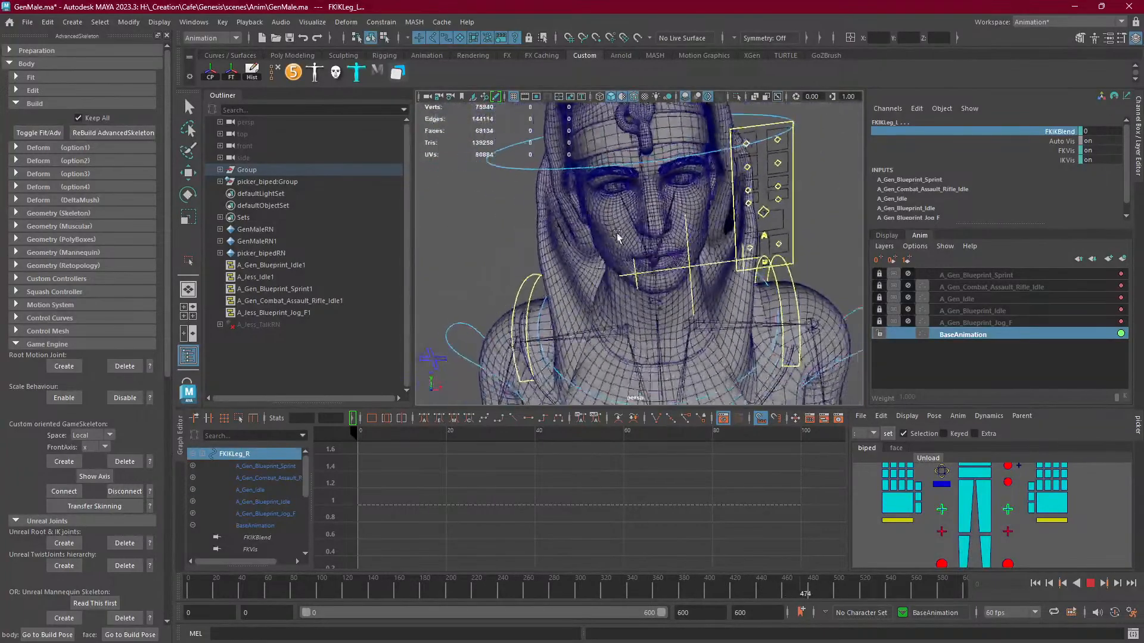
Select the facial mouth control ctrlMouth_M, stop the playback and pick its Jaw Forward channel.
key("w")
left_click(765, 209)
left_click(771, 207)
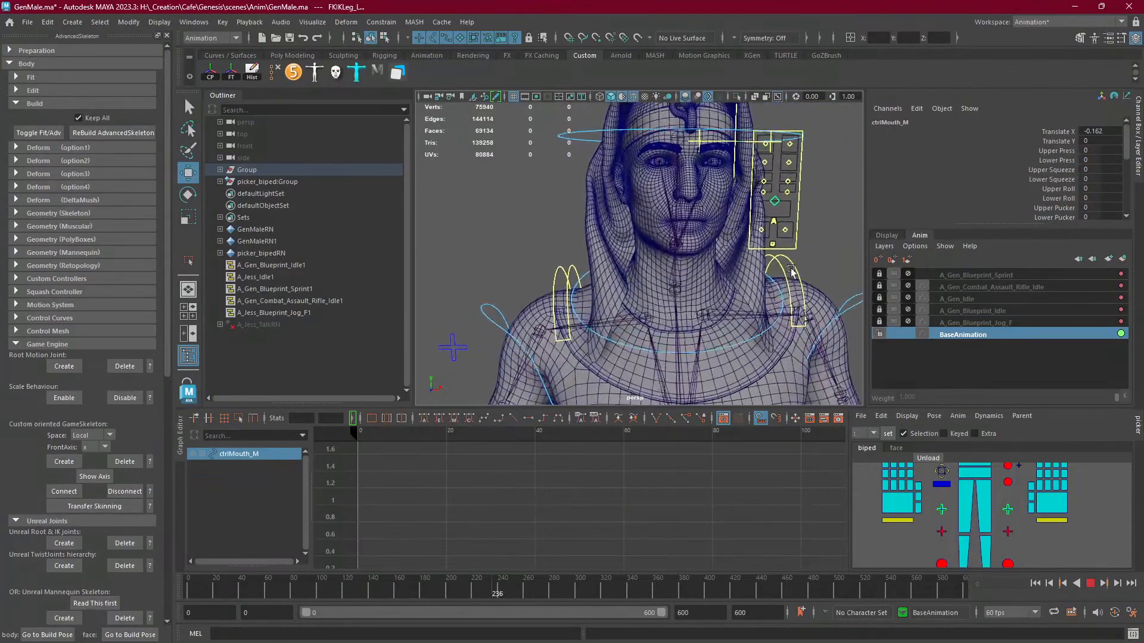
scroll(1020, 188, "down", 3)
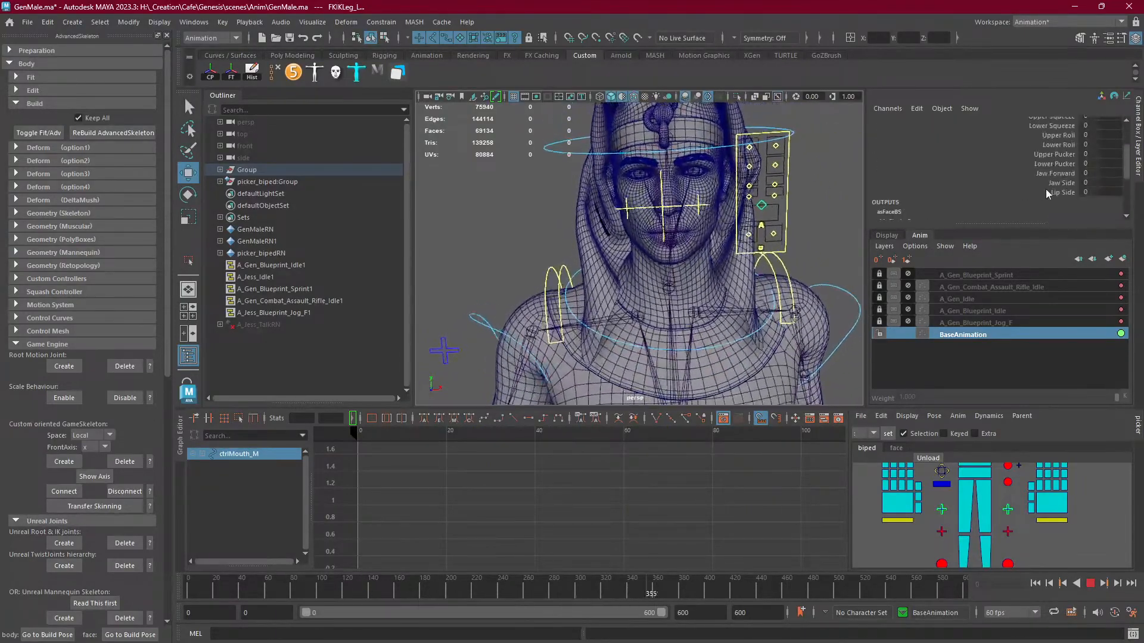
left_click(1087, 173)
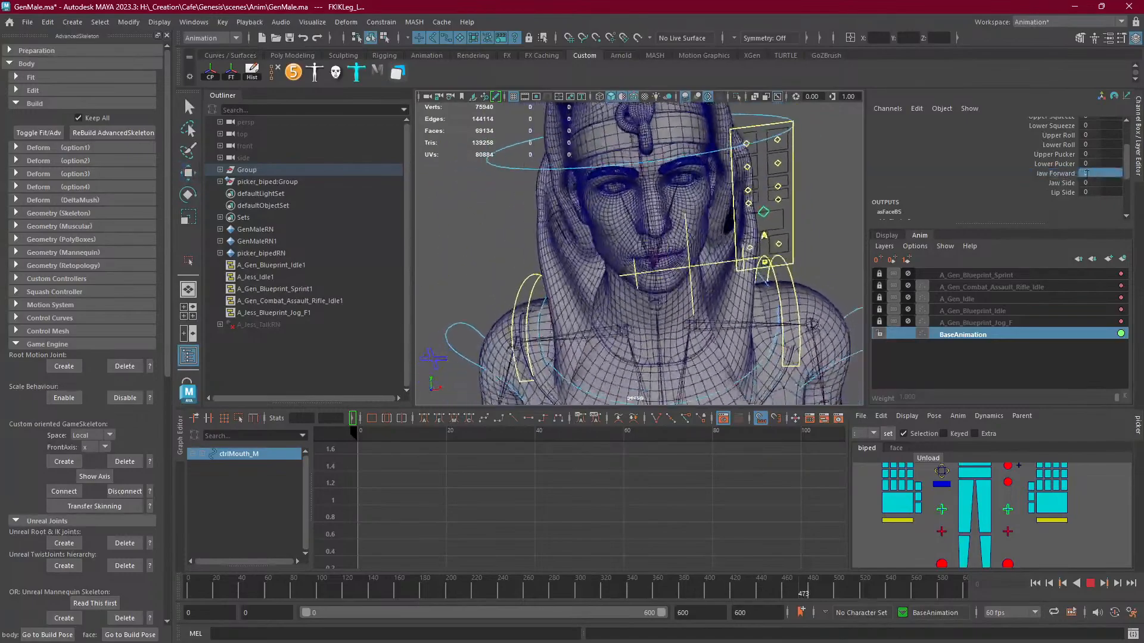
left_click(1056, 175)
left_click(1095, 175)
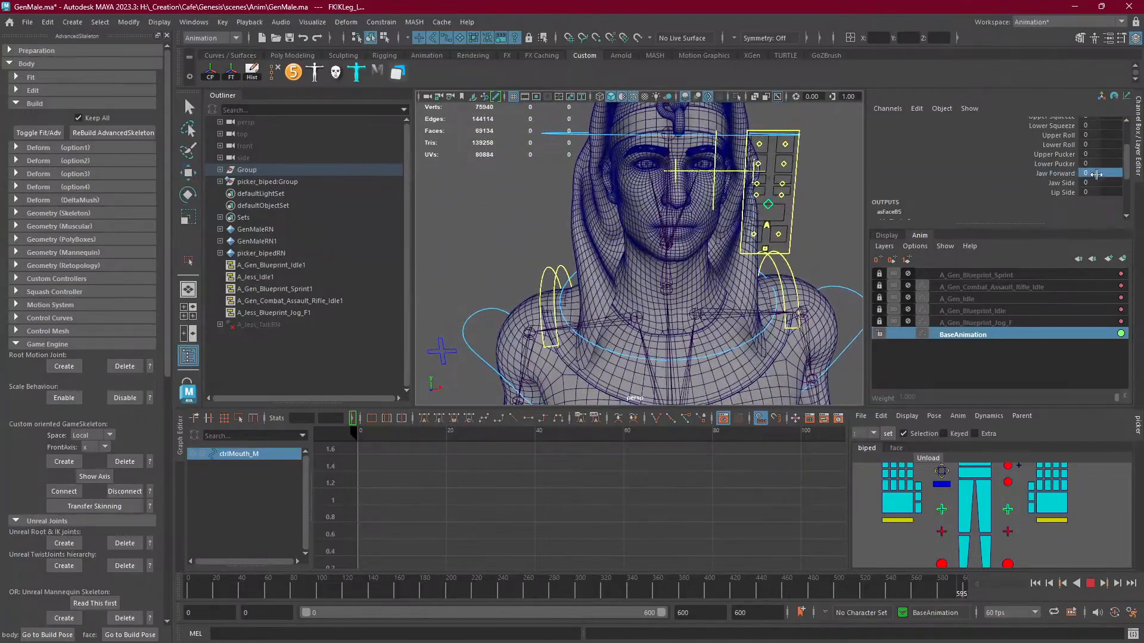
left_click(1065, 174)
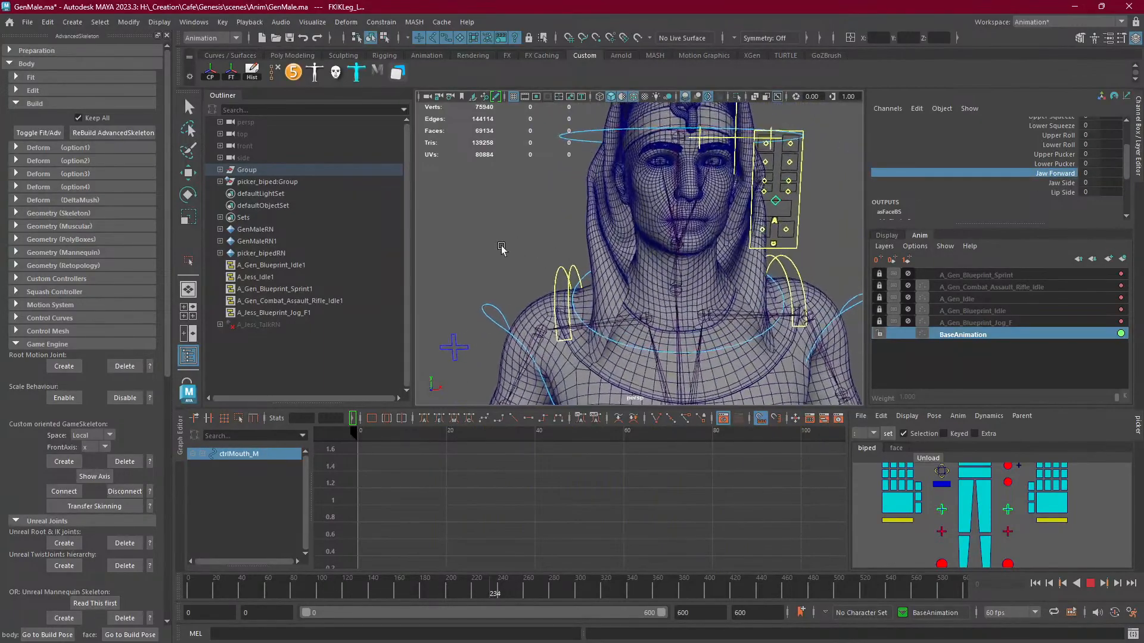
left_click(1091, 584)
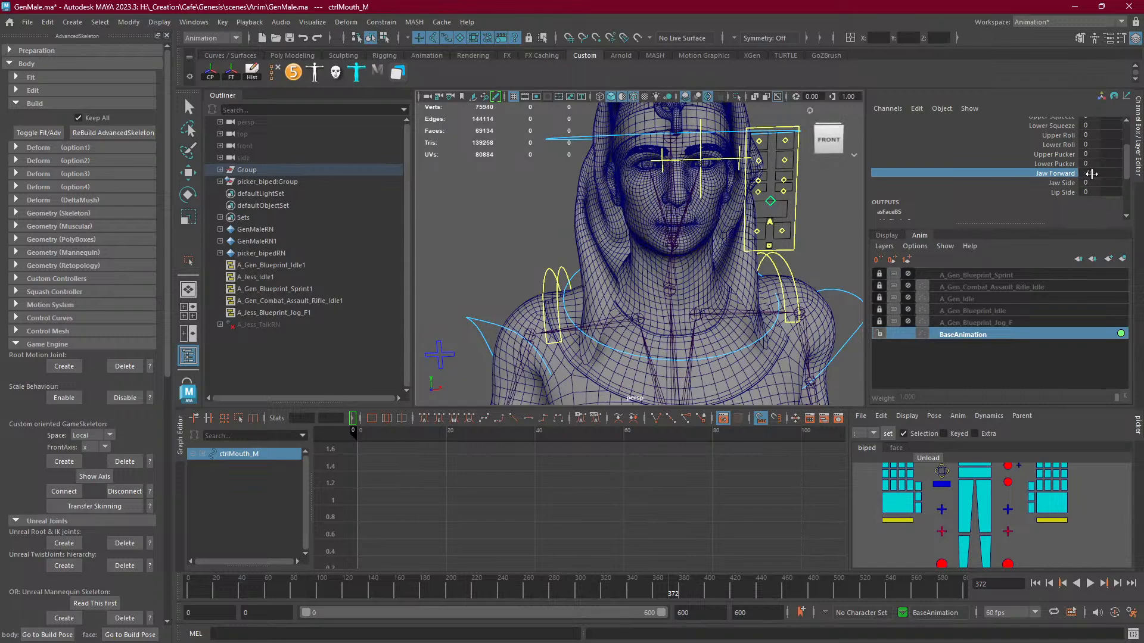
double_click(1100, 173)
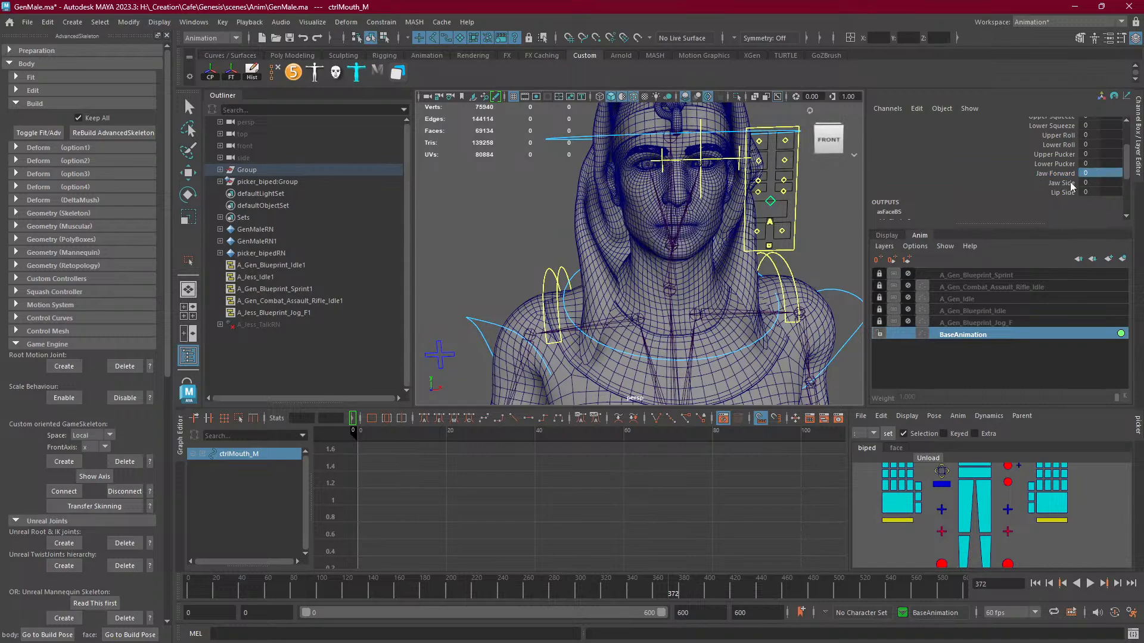
Move the mouth control to Translate X 0.397 and Translate Y -0.604 to open the mouth, and check the face.
left_click(793, 197)
key("w")
left_click(774, 201)
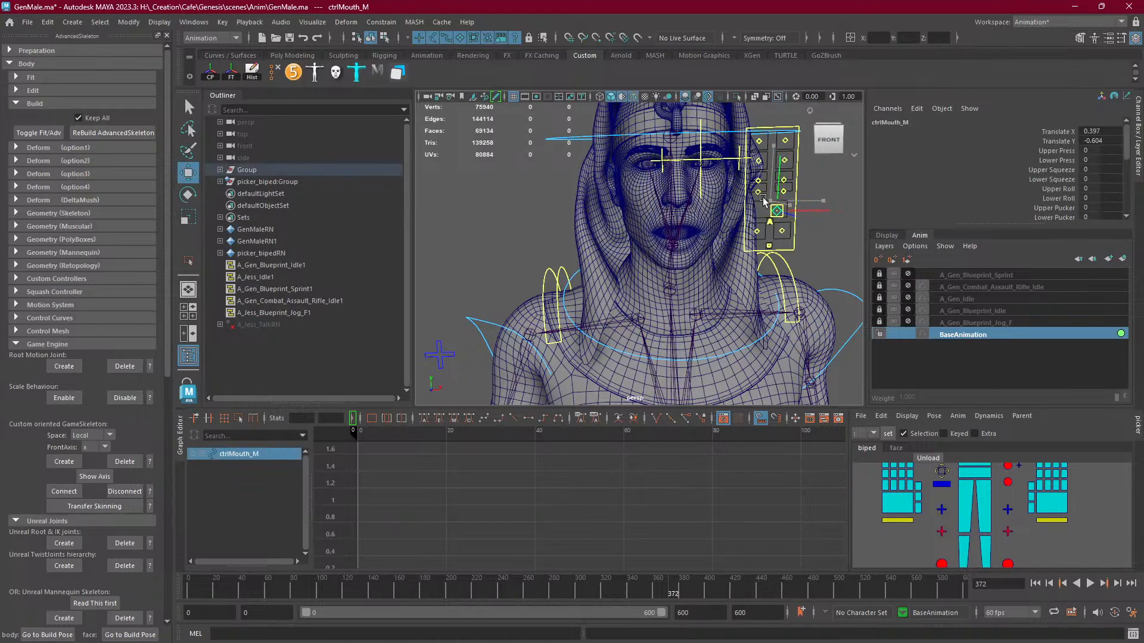
right_click_drag(763, 198, 829, 200, "alt")
middle_click_drag(829, 200, 723, 248, "alt")
right_click_drag(722, 248, 599, 226, "alt")
left_click_drag(599, 227, 636, 233, "alt")
middle_click_drag(636, 233, 607, 212, "alt")
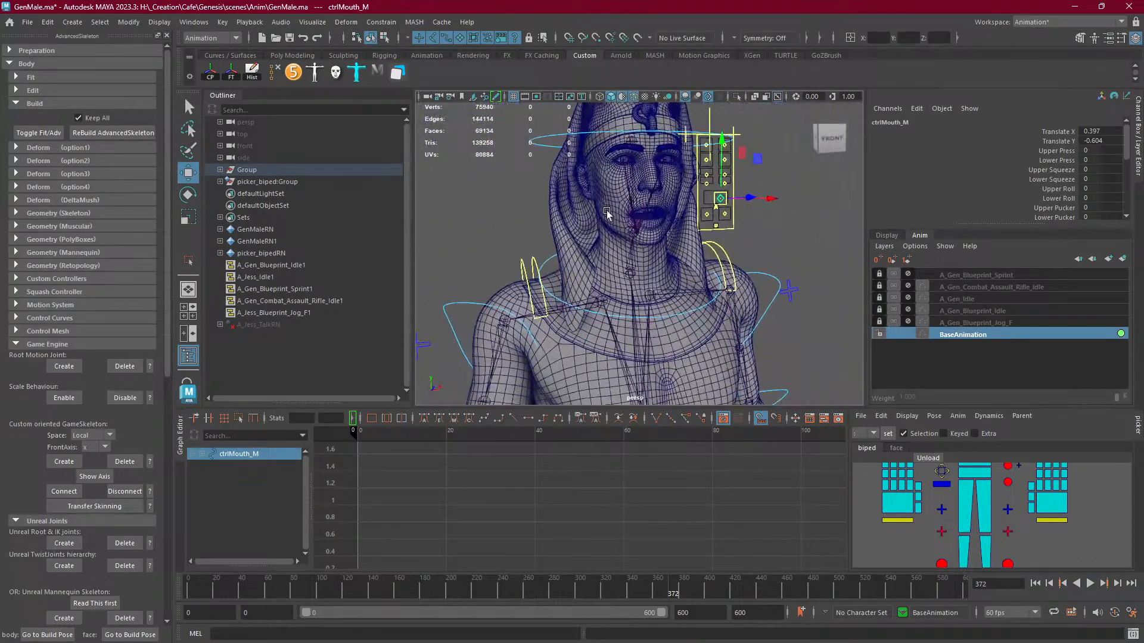
Play back and scrub through the animation while examining the feet's contact with the ground up close.
left_click(1090, 583)
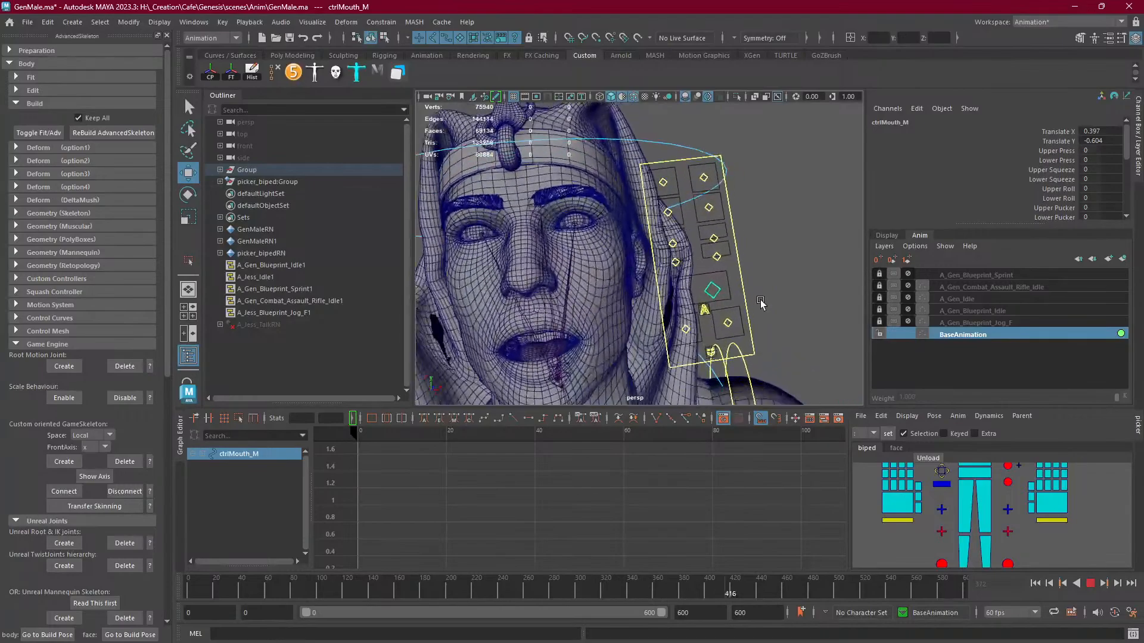
scroll(728, 306, "down", 10)
middle_click_drag(721, 323, 715, 244, "alt")
scroll(686, 265, "up", 8)
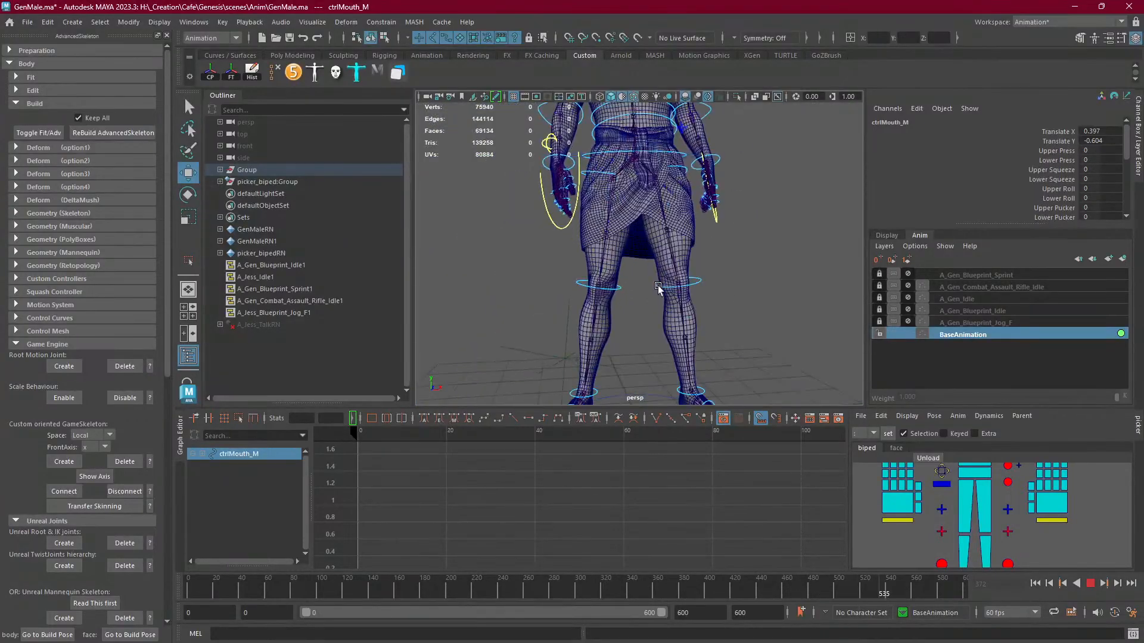
middle_click_drag(640, 364, 613, 274, "alt")
left_click_drag(614, 273, 659, 301, "alt")
middle_click_drag(659, 301, 643, 245, "alt")
scroll(644, 245, "up", 8)
left_click_drag(643, 245, 599, 318, "alt")
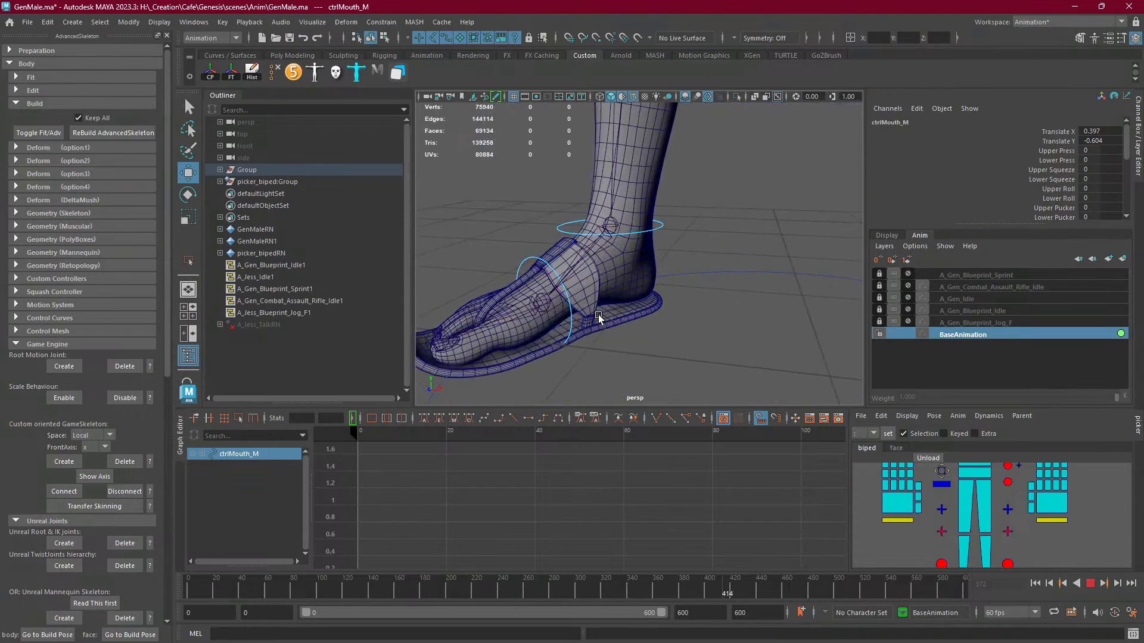
left_click_drag(466, 585, 188, 569)
left_click_drag(379, 573, 983, 549)
scroll(788, 304, "down", 10)
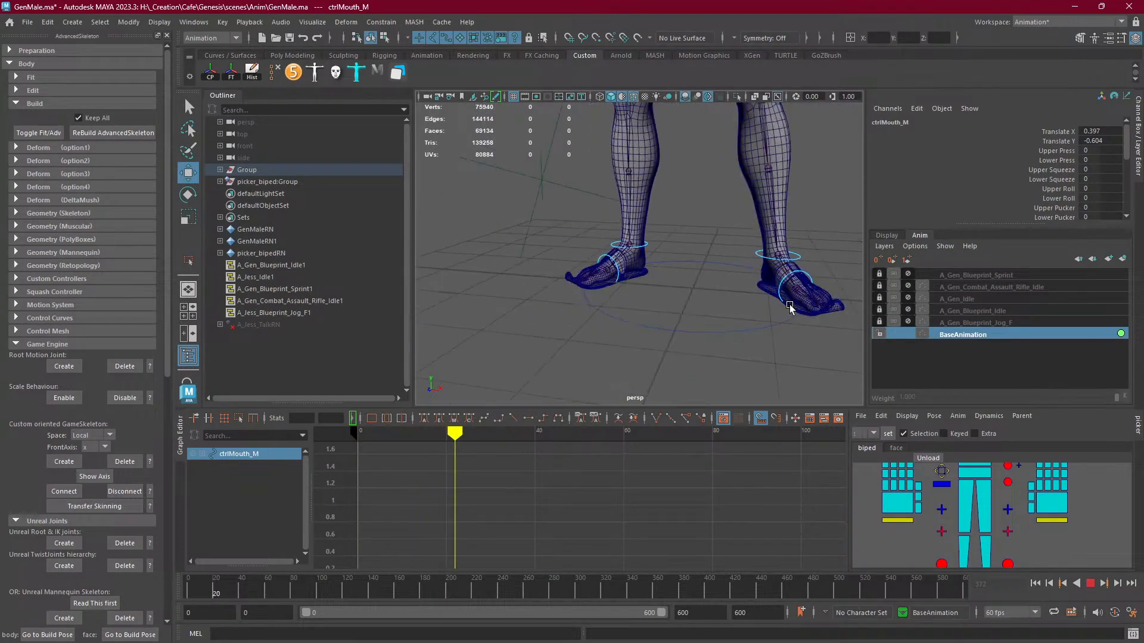
Examine the upper-body motion during playback, stop it and return to frame 0.
middle_click_drag(739, 206, 730, 304, "alt")
scroll(733, 300, "down", 4)
scroll(732, 299, "up", 10)
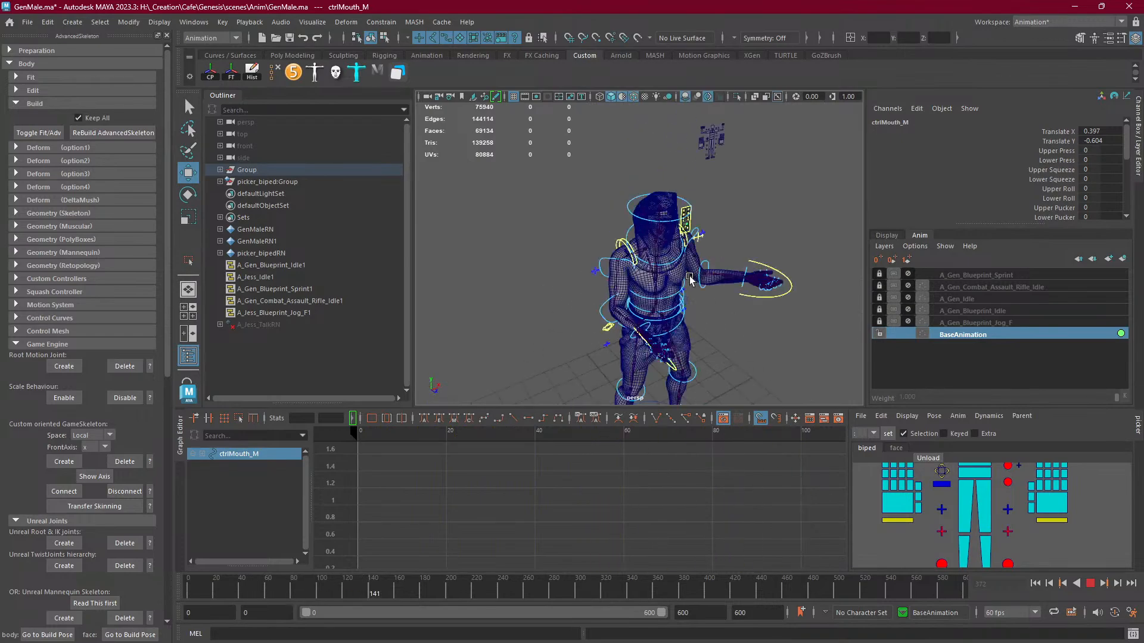
left_click_drag(646, 268, 690, 272, "alt")
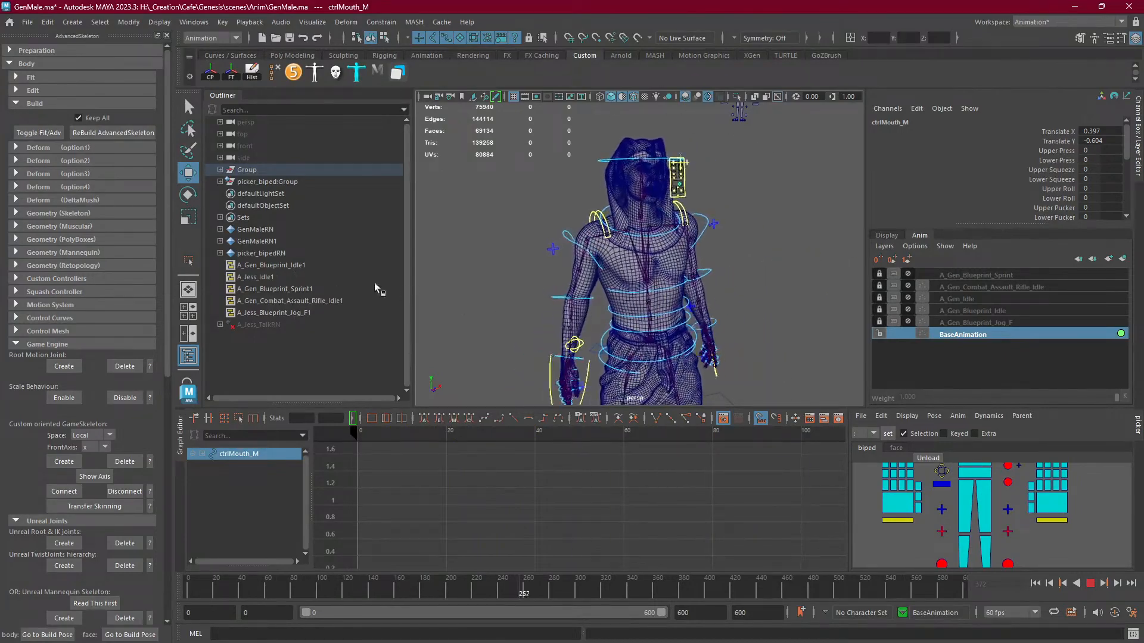
left_click(1090, 584)
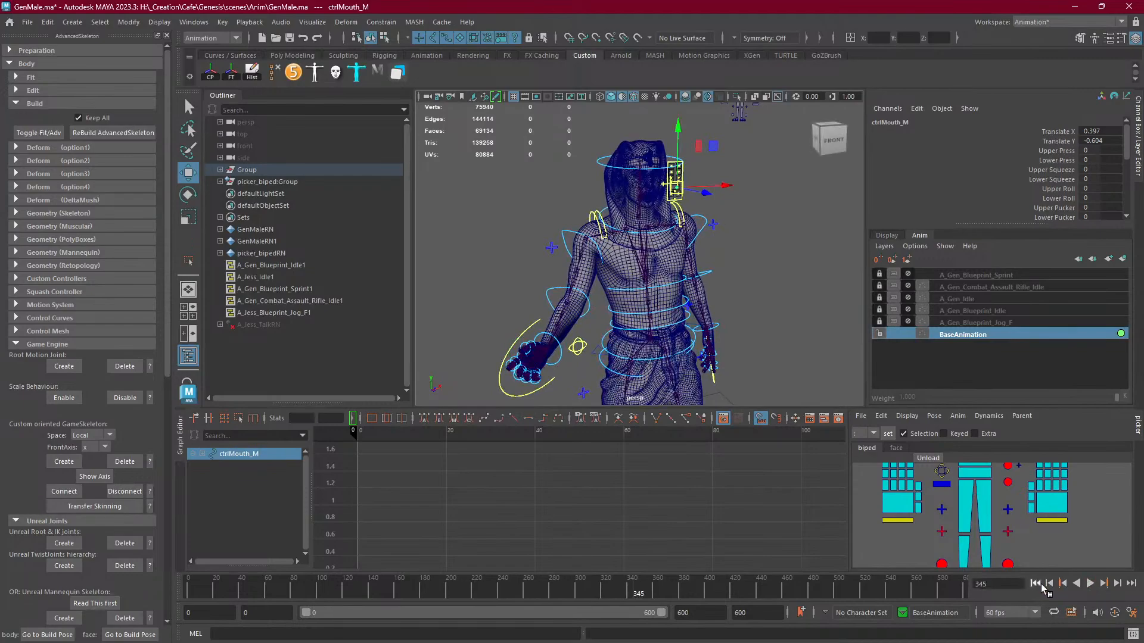
left_click(1035, 584)
Copy the name of the A_Jess_TalkRN reference node without renaming it and clear the selection.
left_click(284, 327)
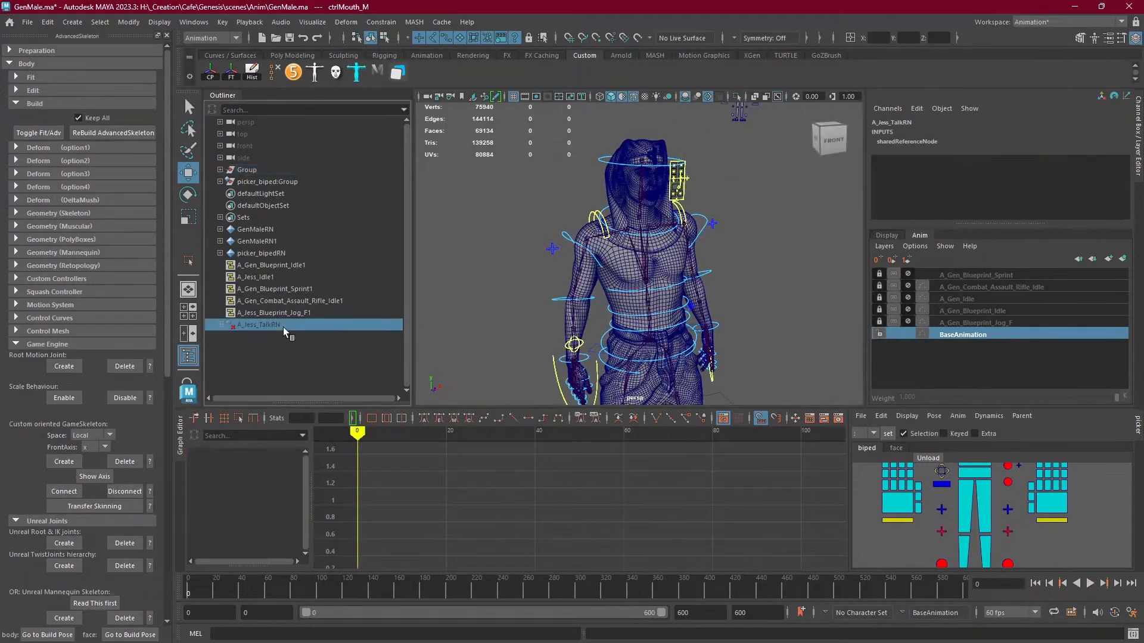
double_click(260, 327)
key("ctrl+c")
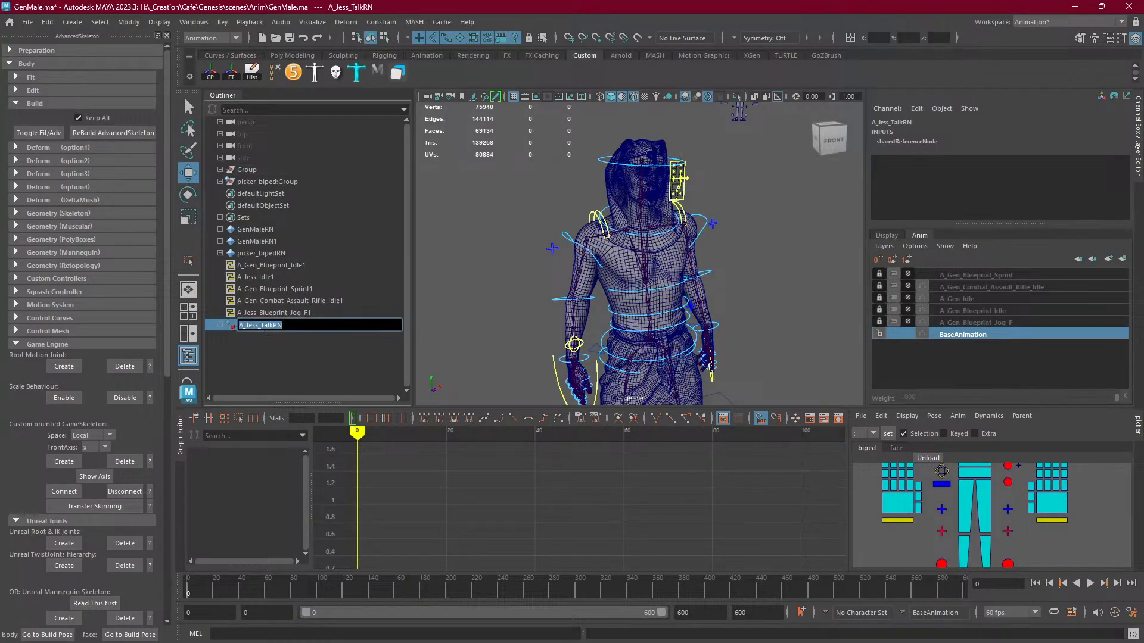
left_click(804, 262)
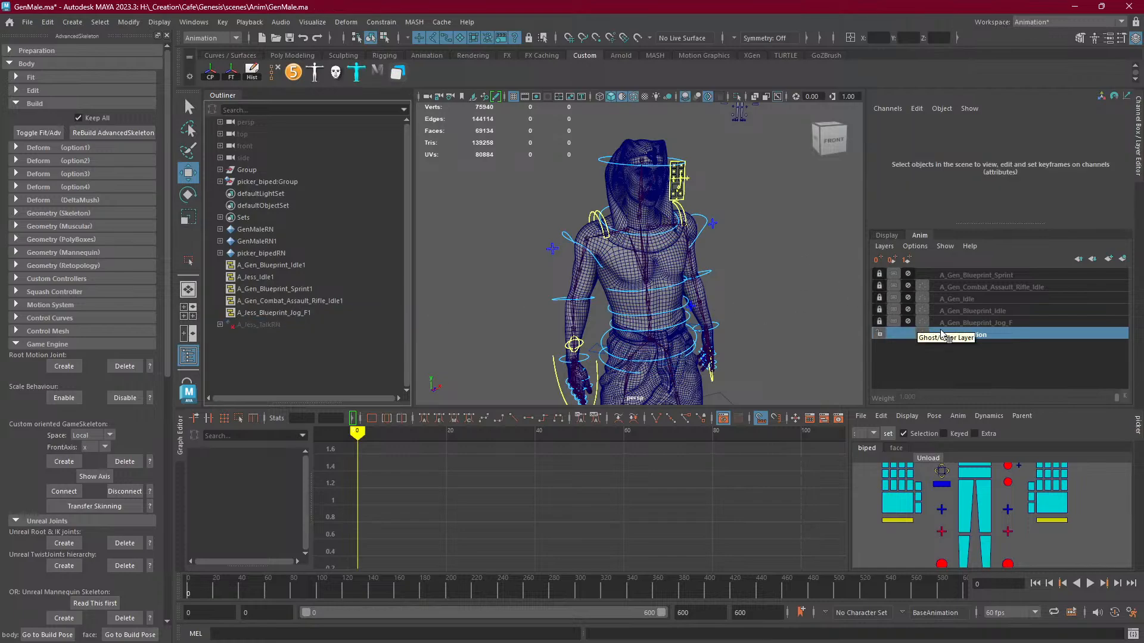
Select the ControlSet in the biped picker.
scroll(536, 191, "down", 3)
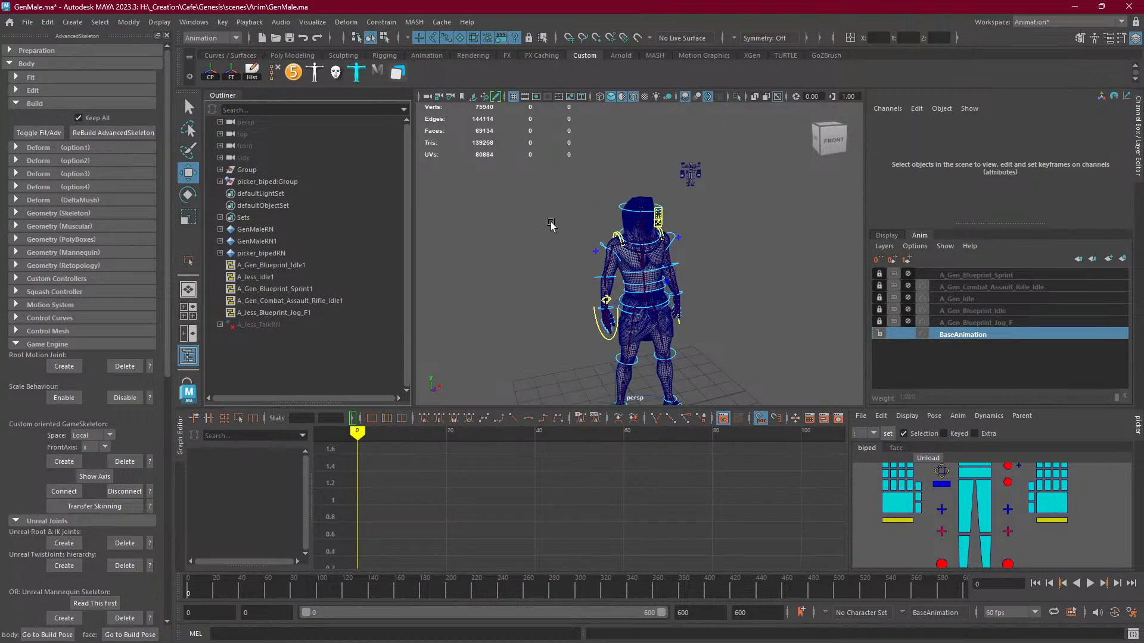
scroll(1067, 501, "down", 5)
middle_click_drag(1035, 495, 1026, 529, "alt")
left_click(1015, 497)
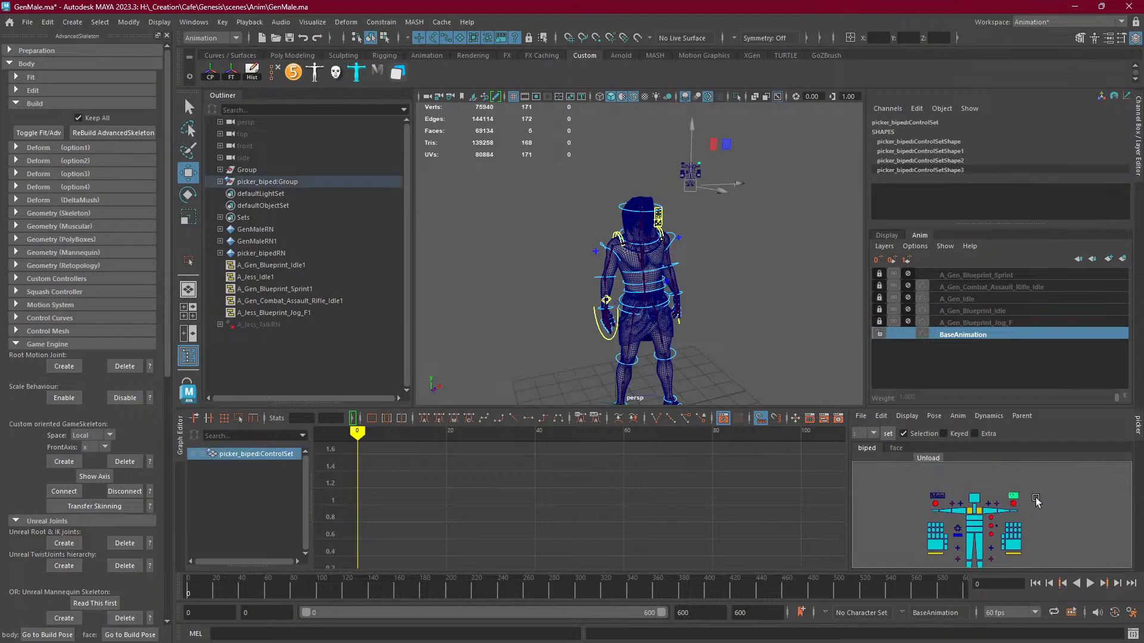
Bake the simulation of the selected character controls into a new animation layer and rename that layer A_Jess_Talk1.
left_click(223, 22)
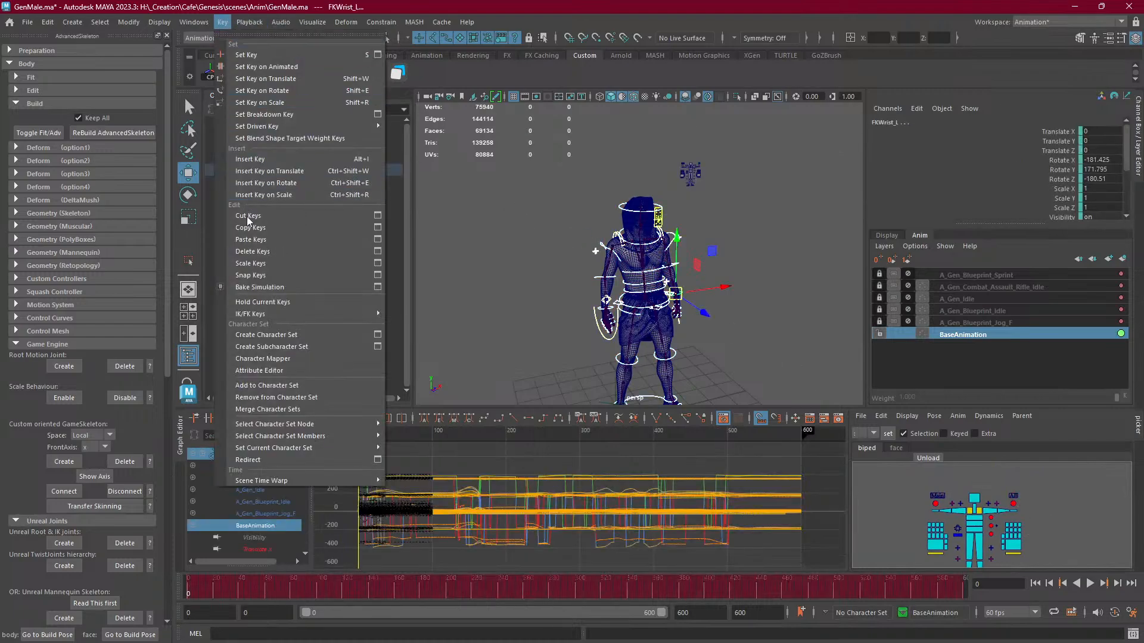
left_click(278, 288)
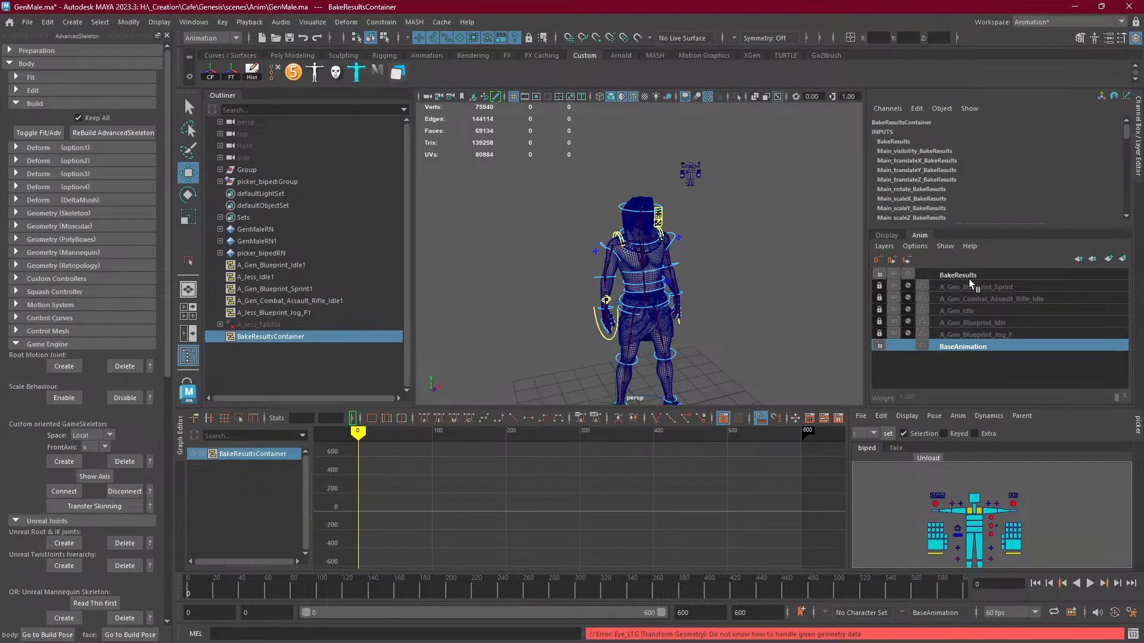
left_click(973, 272)
double_click(963, 276)
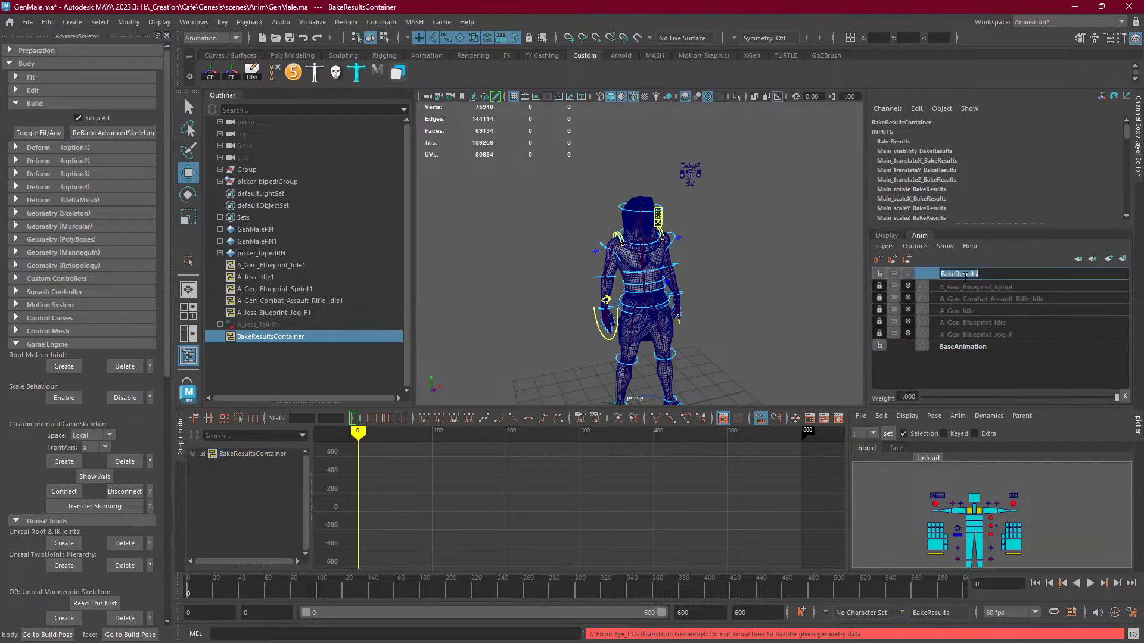
key("ctrl+v")
key("Return")
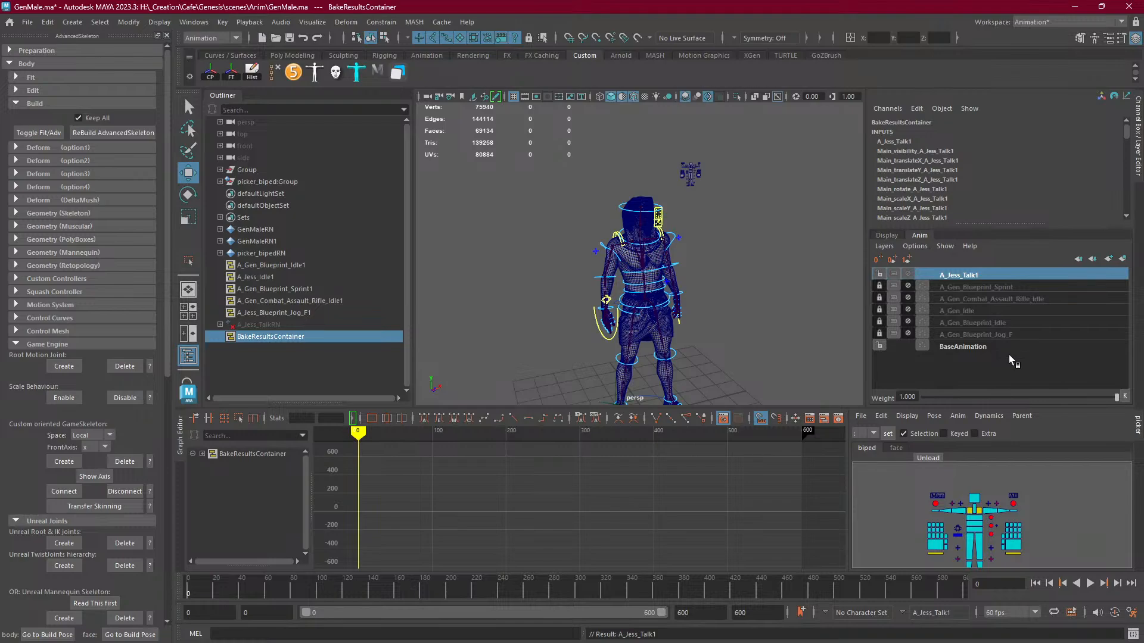
Remove the A_Jess_Talk reference from the scene and optimize the scene size.
left_click(28, 22)
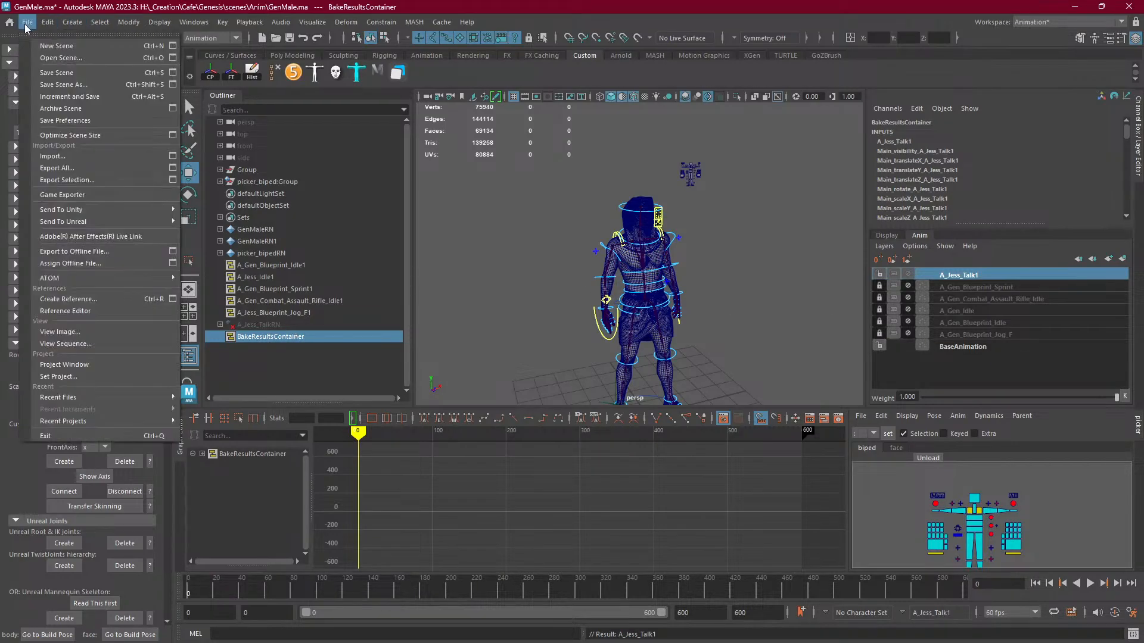
left_click(102, 300)
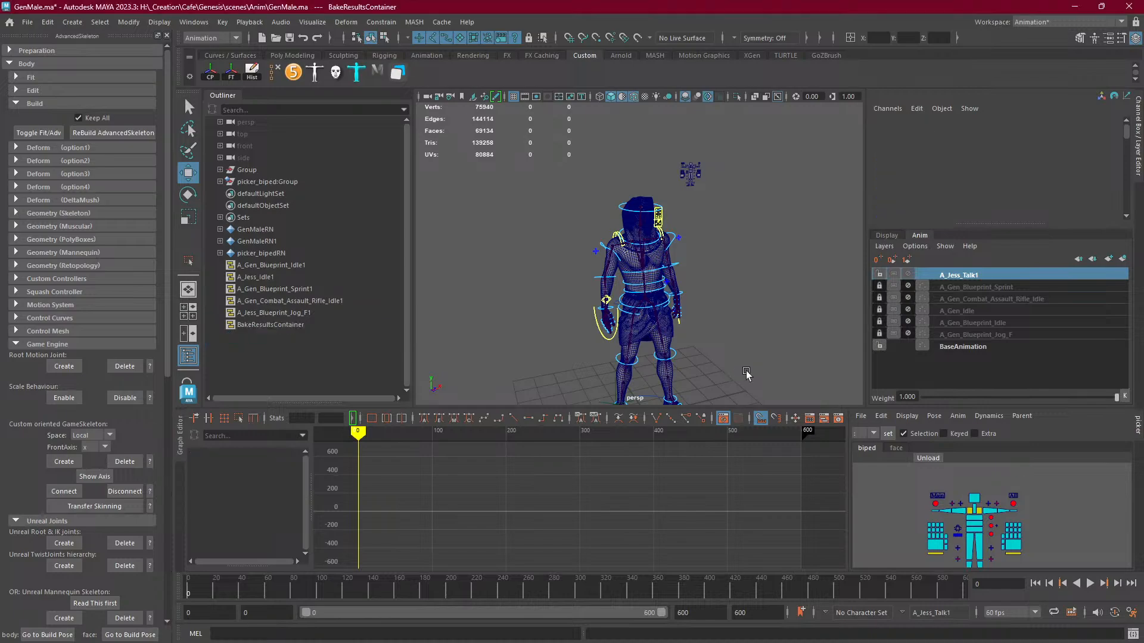
left_click(28, 22)
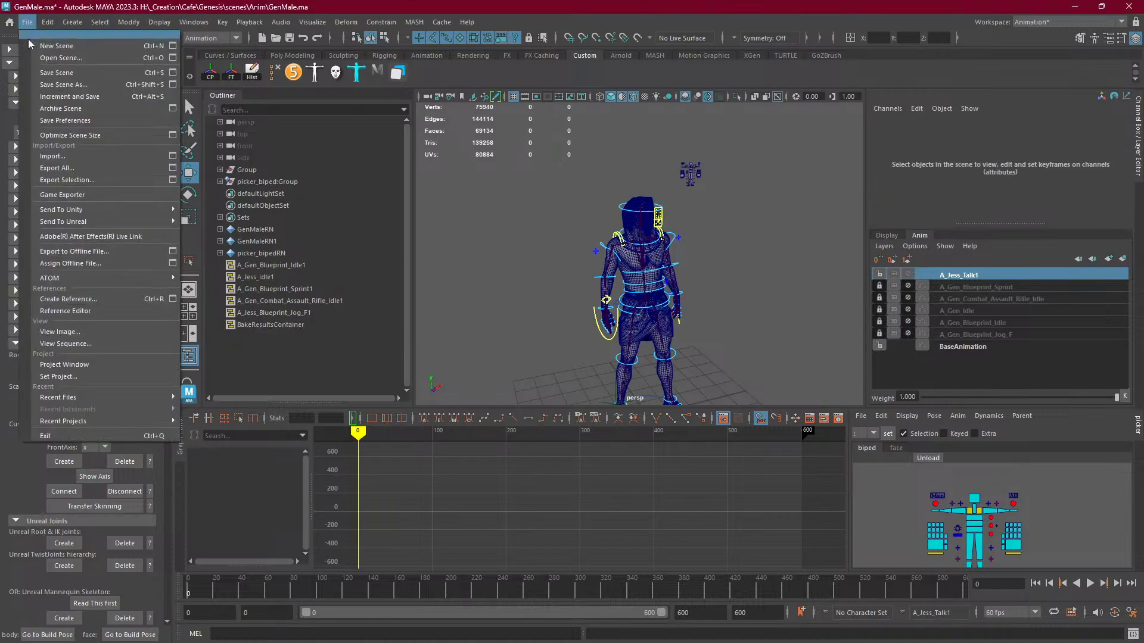
left_click(54, 135)
left_click(559, 334)
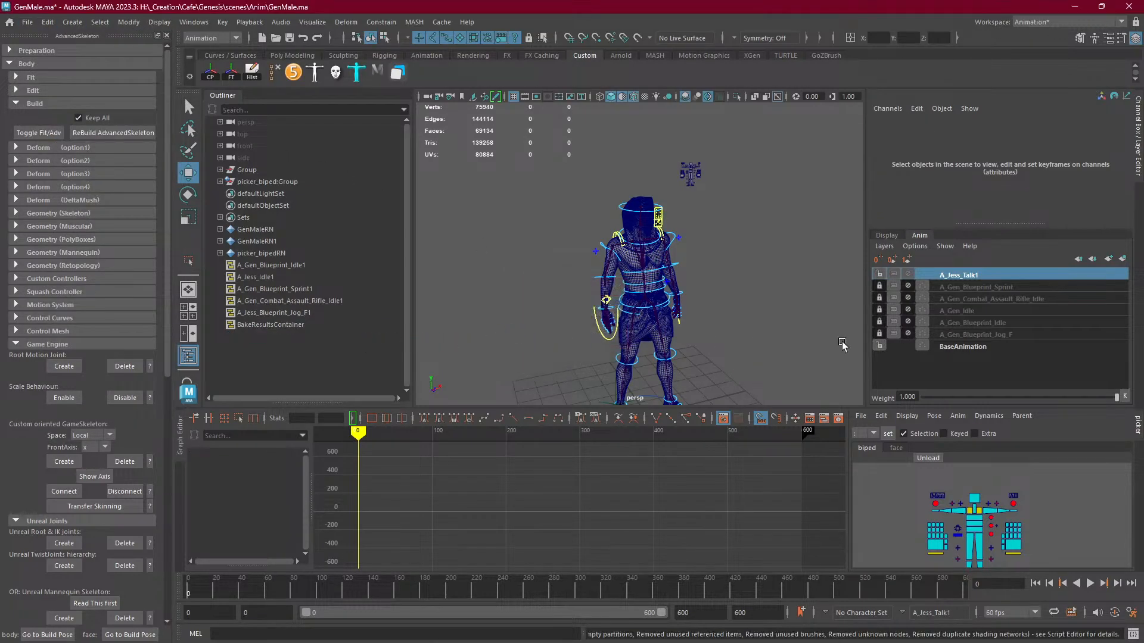
Rename the baked talk animation layer as A_Jess_Talk.
double_click(979, 278)
key("BackSpace")
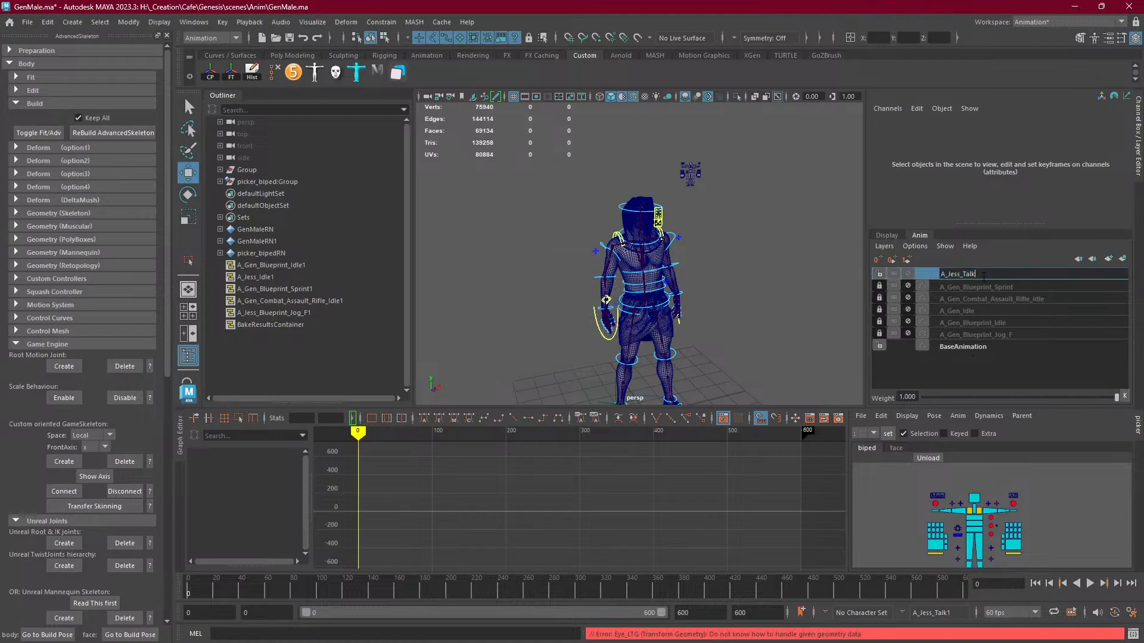
key("Return")
Rename the BakeResultsContainer node as A_Jess_Talk1, leaving out the RN suffix.
double_click(313, 324)
type("A_Jess_TalkRN")
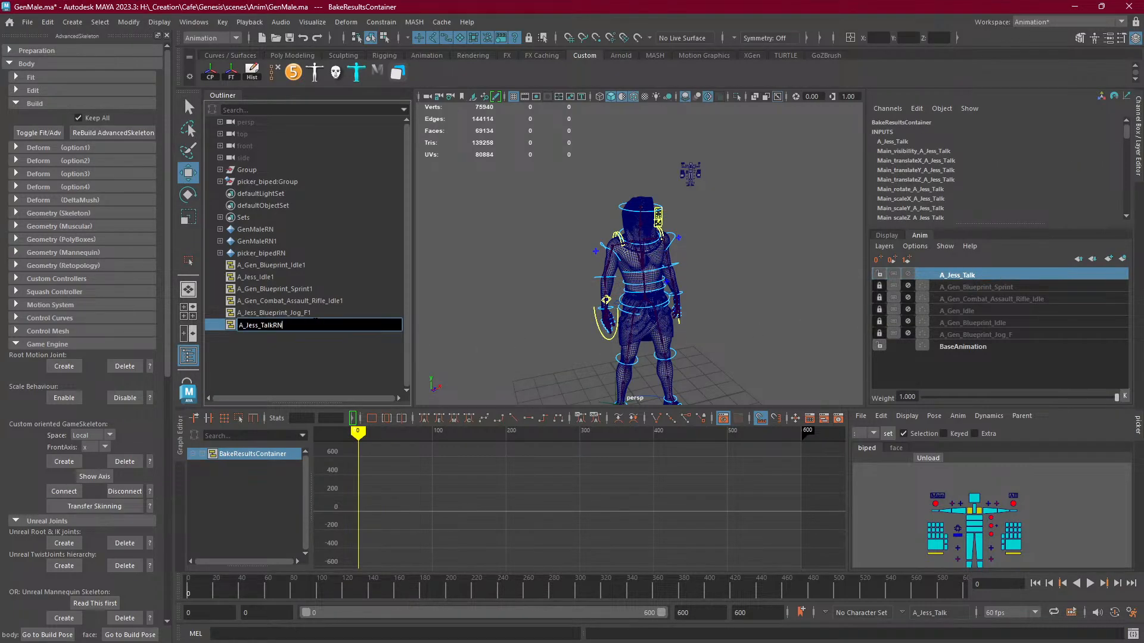
key("Return")
left_click(499, 326)
double_click(279, 327)
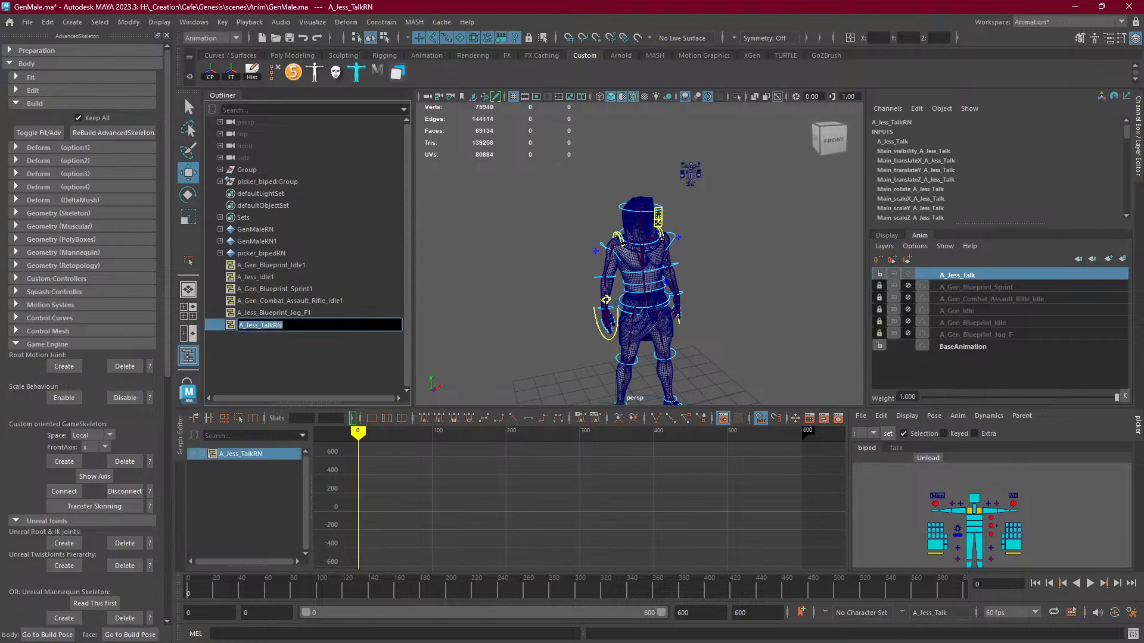
key("BackSpace")
key("BackSpace")
key("Return")
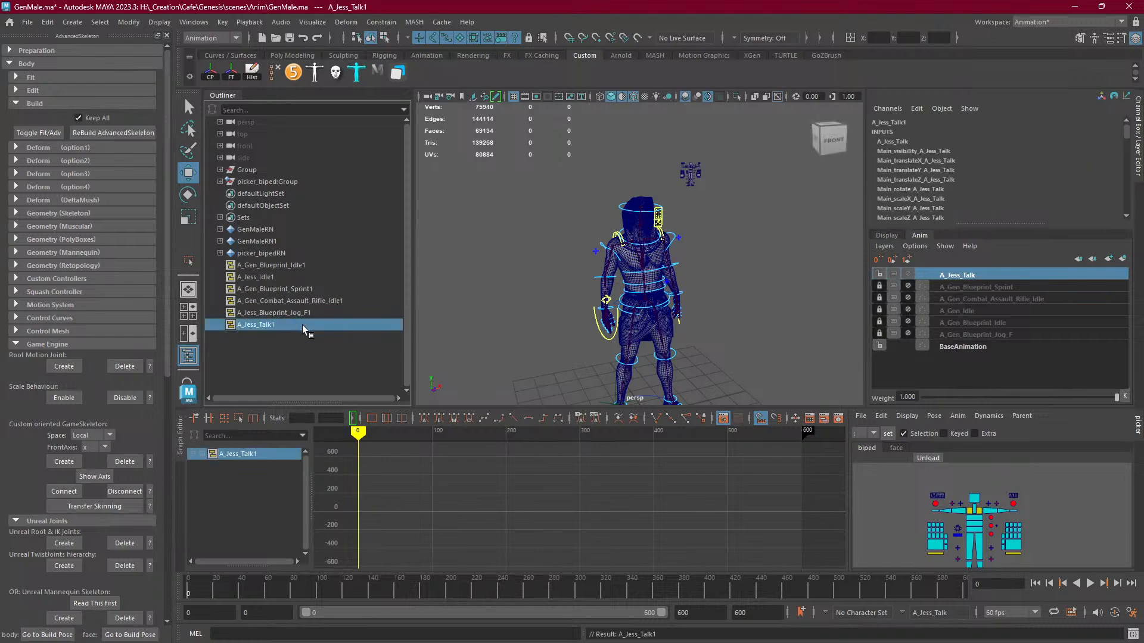
Optimize the scene size again, and lock and mute the A_Jess_Talk layer with BaseAnimation as the active layer.
left_click(28, 22)
left_click(81, 134)
left_click(545, 337)
left_click(959, 348)
left_click(879, 274)
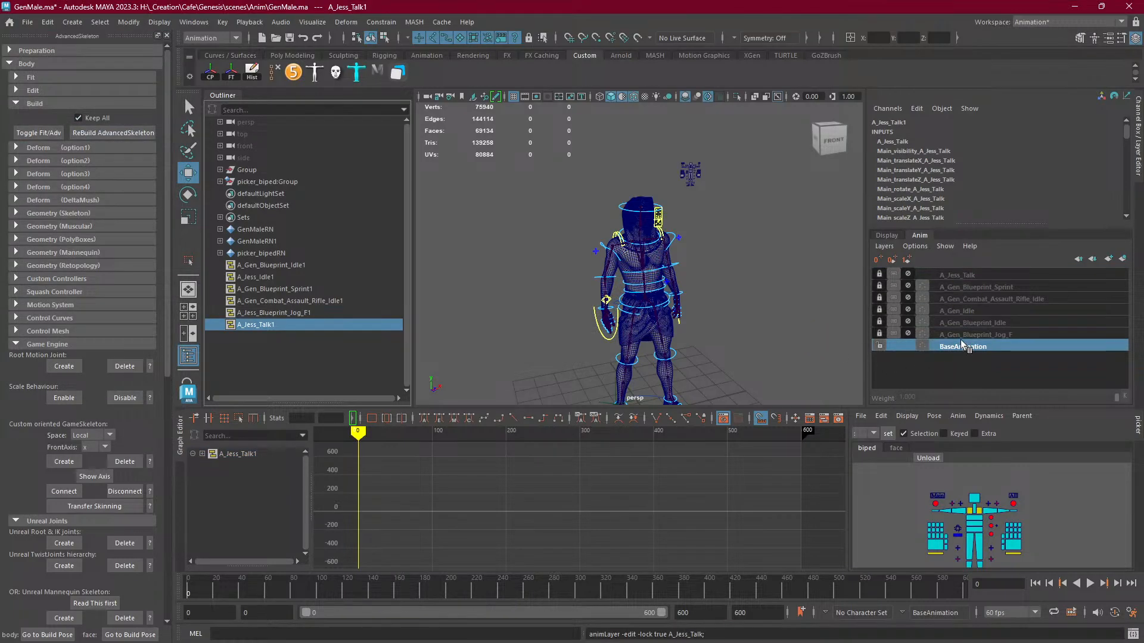
Return the character to its default build pose and key the whole control set at frame 0 on BaseAnimation.
left_click(928, 415)
left_click(944, 450)
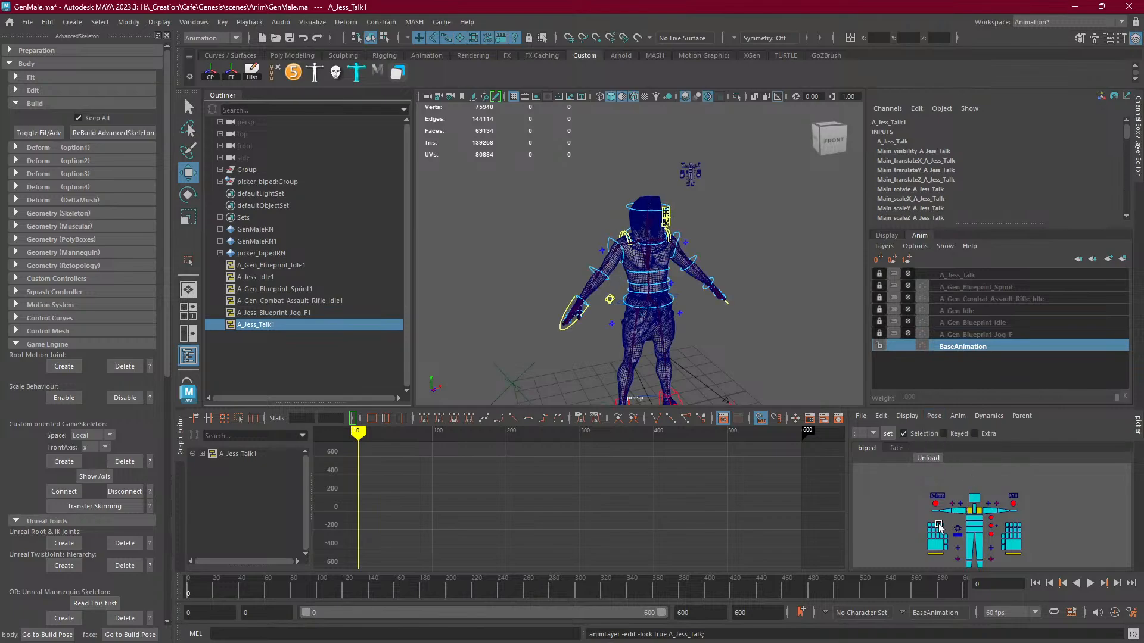
middle_click_drag(709, 385, 684, 301, "alt")
left_click(1011, 496)
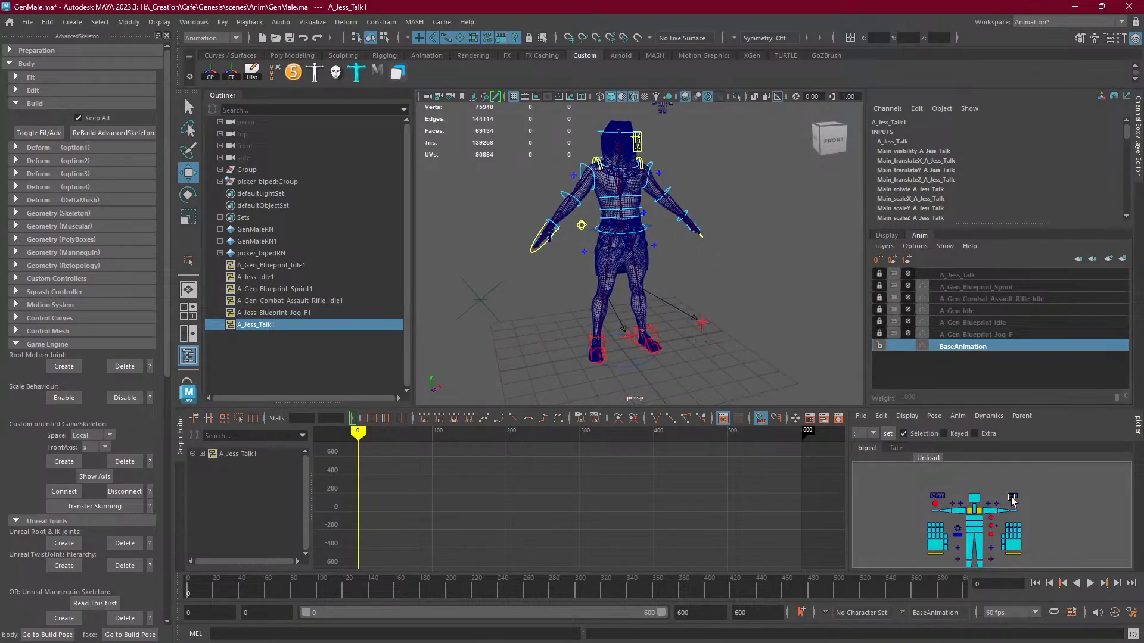
left_click(971, 345)
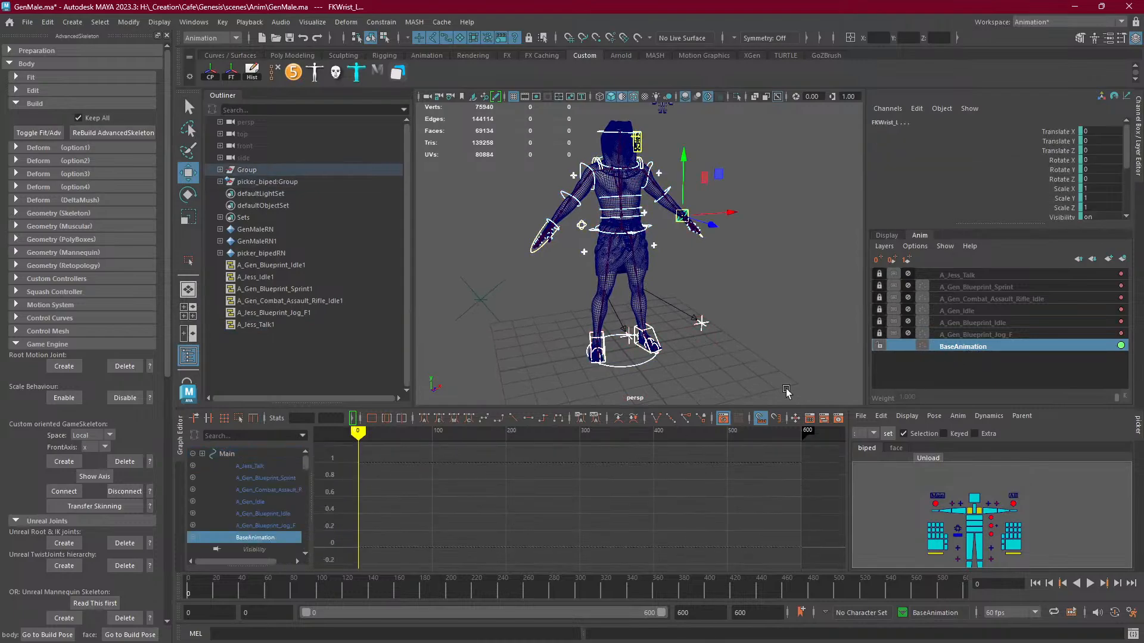
key("s")
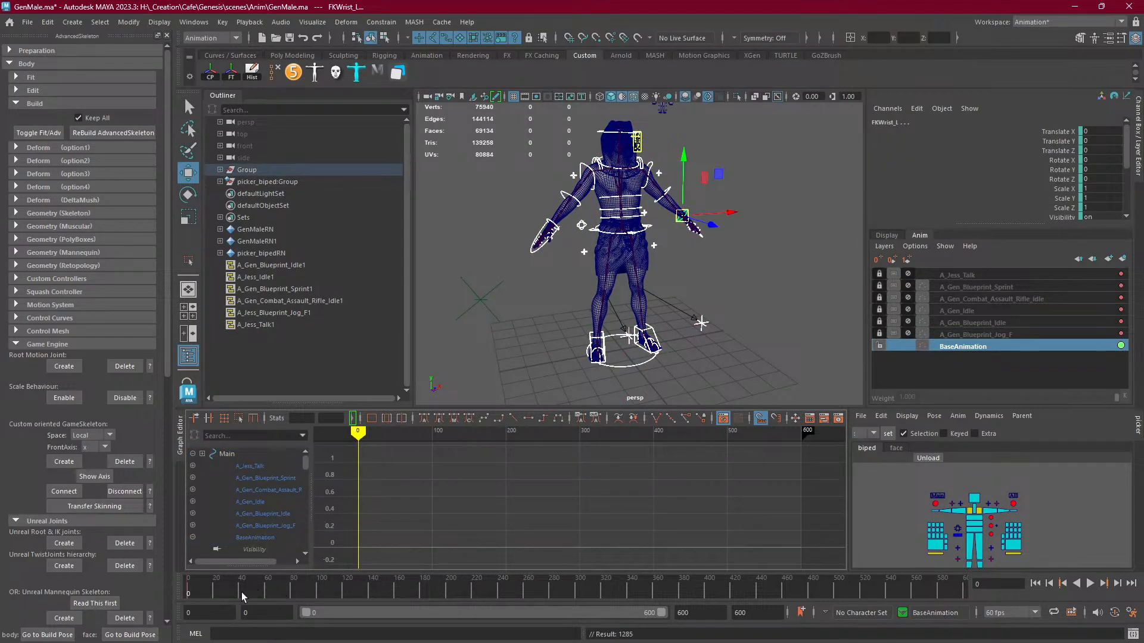
Try to bake the simulation of the selected build-pose controls.
left_click(193, 22)
mouse_move(223, 22)
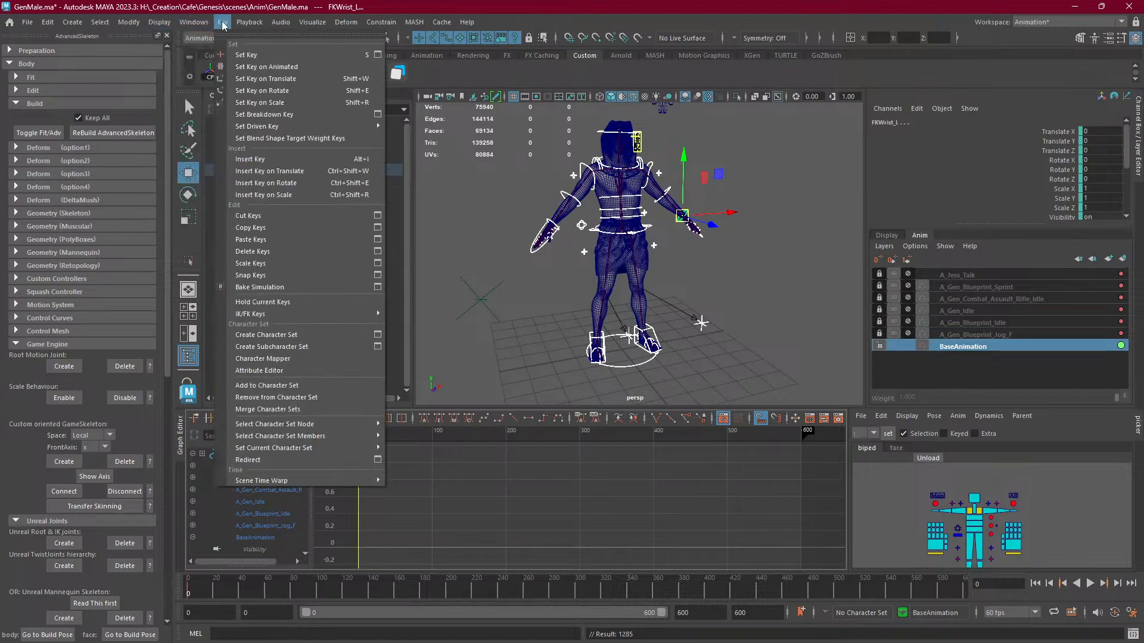
left_click(255, 287)
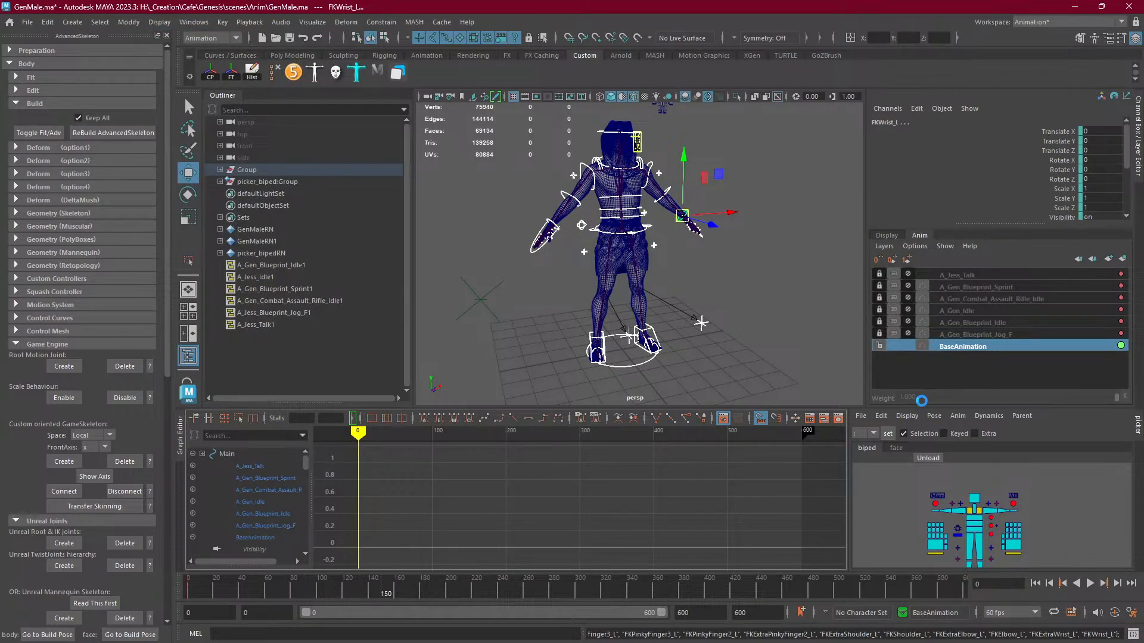
Delete the BakeResults animation layer and its BakeResultsContainer node, keeping BaseAnimation as the active layer.
right_click(977, 276)
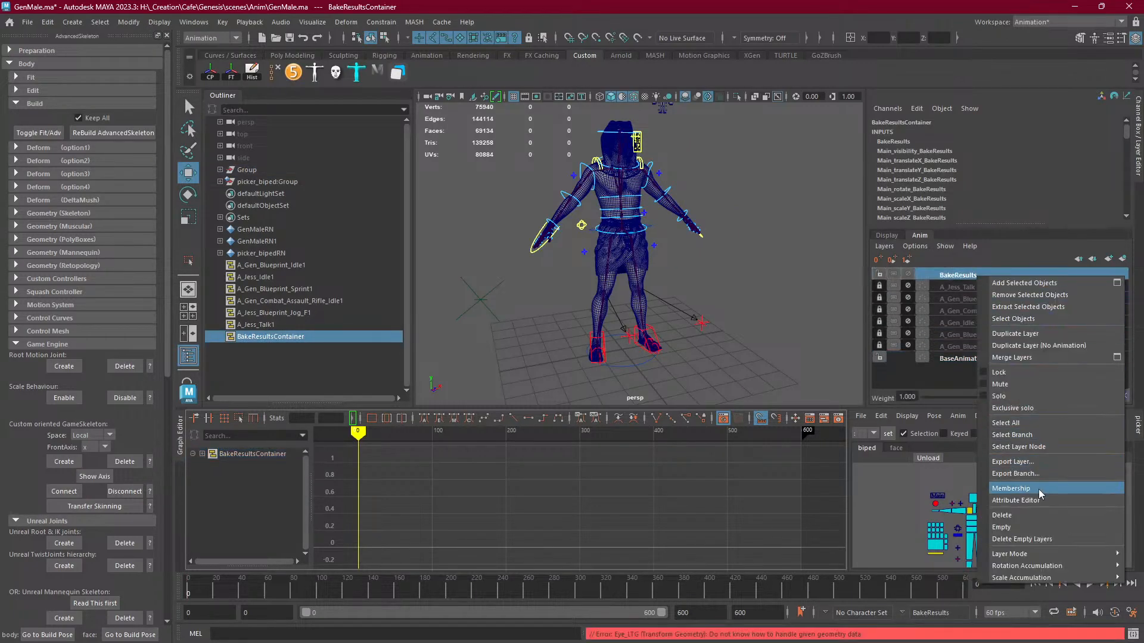
left_click(1028, 516)
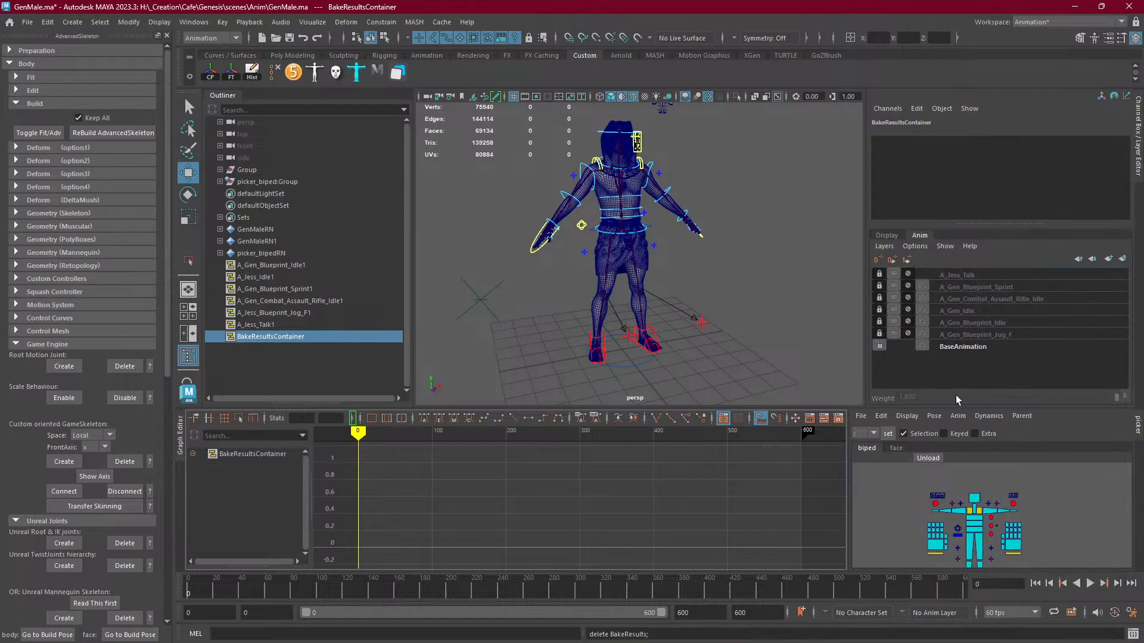
left_click(943, 345)
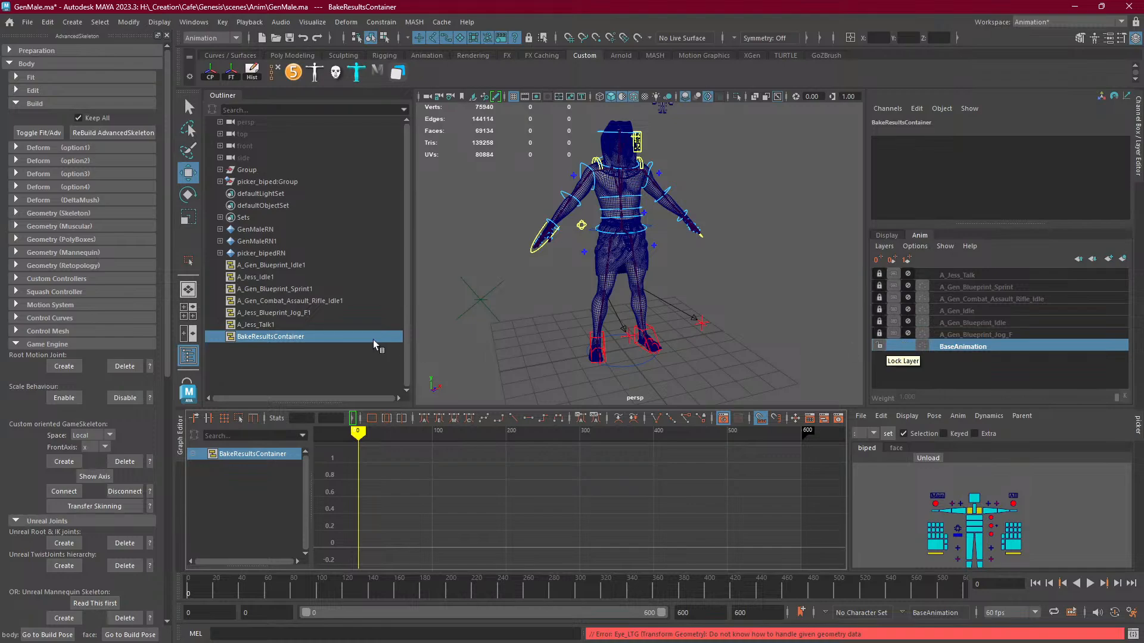
left_click(351, 351)
left_click(320, 339)
key("Delete")
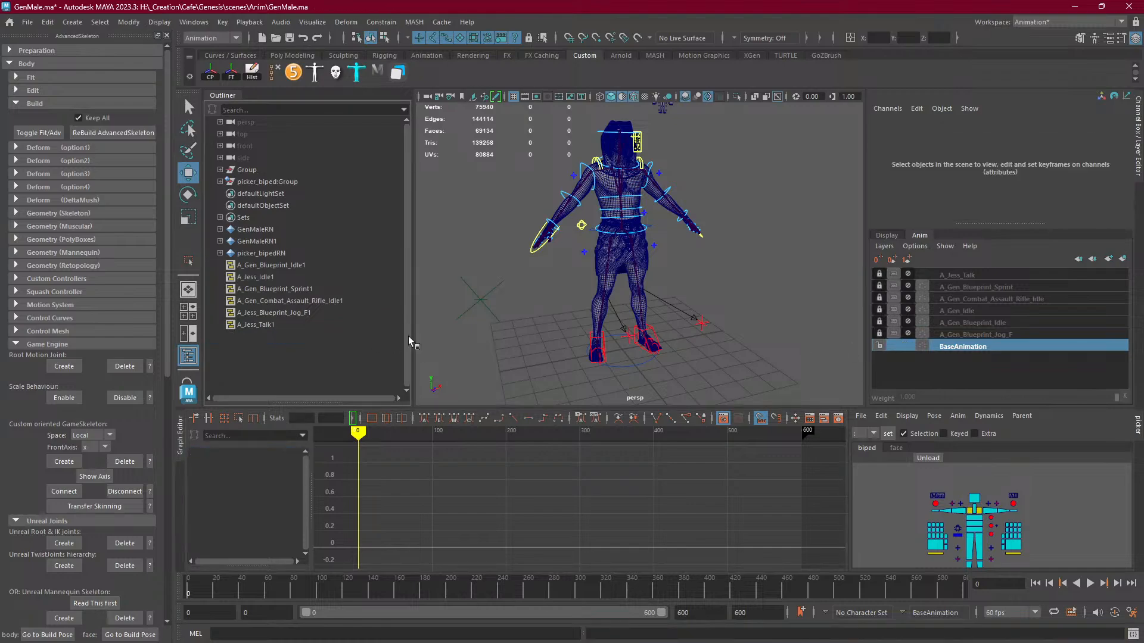
Make A_Jess_Talk the active animation layer, unlocked and unmuted.
left_click(976, 276)
left_click(907, 273)
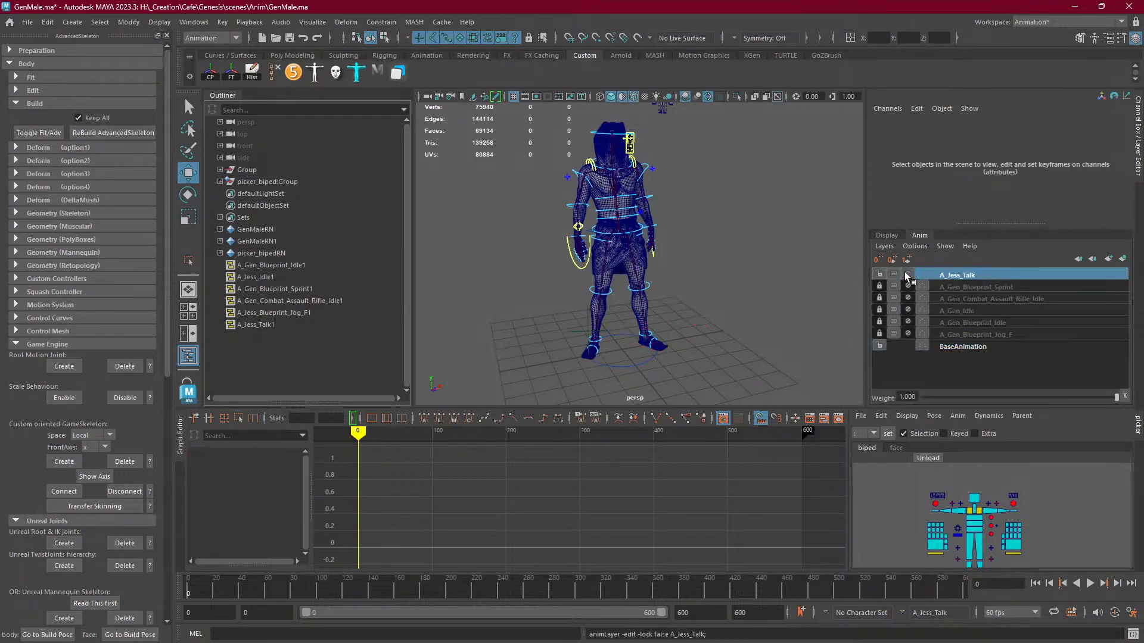
left_click(908, 274)
left_click(907, 273)
left_click(879, 273)
Scrub and play back the baked talk animation on the full body, stop it and return to frame 0.
left_click_drag(437, 590, 161, 587)
left_click(1090, 585)
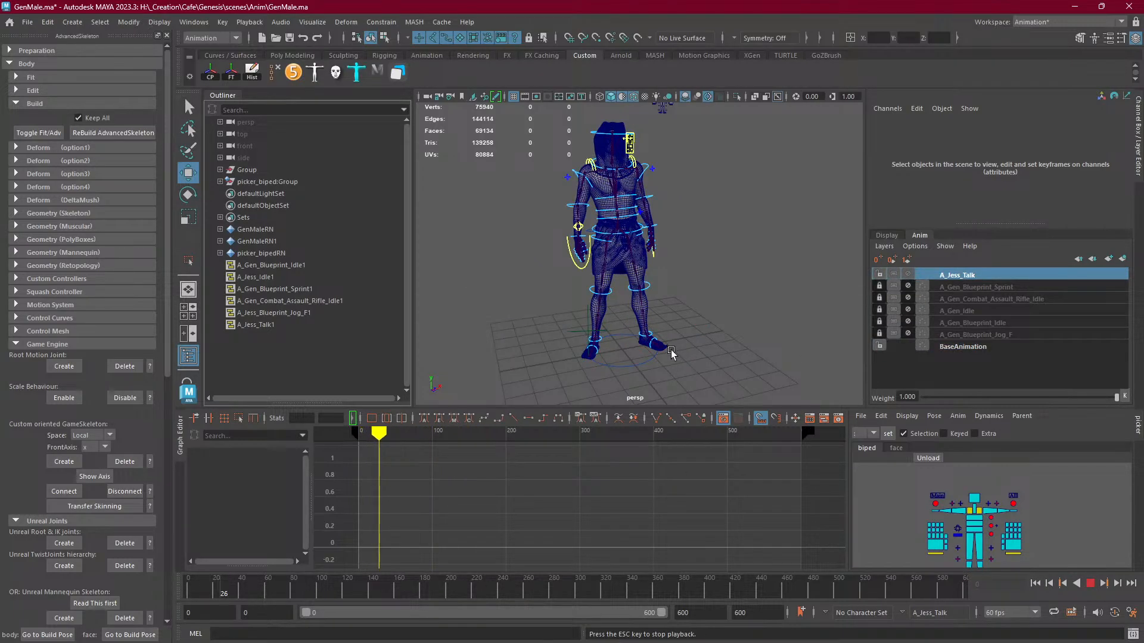
left_click(1090, 584)
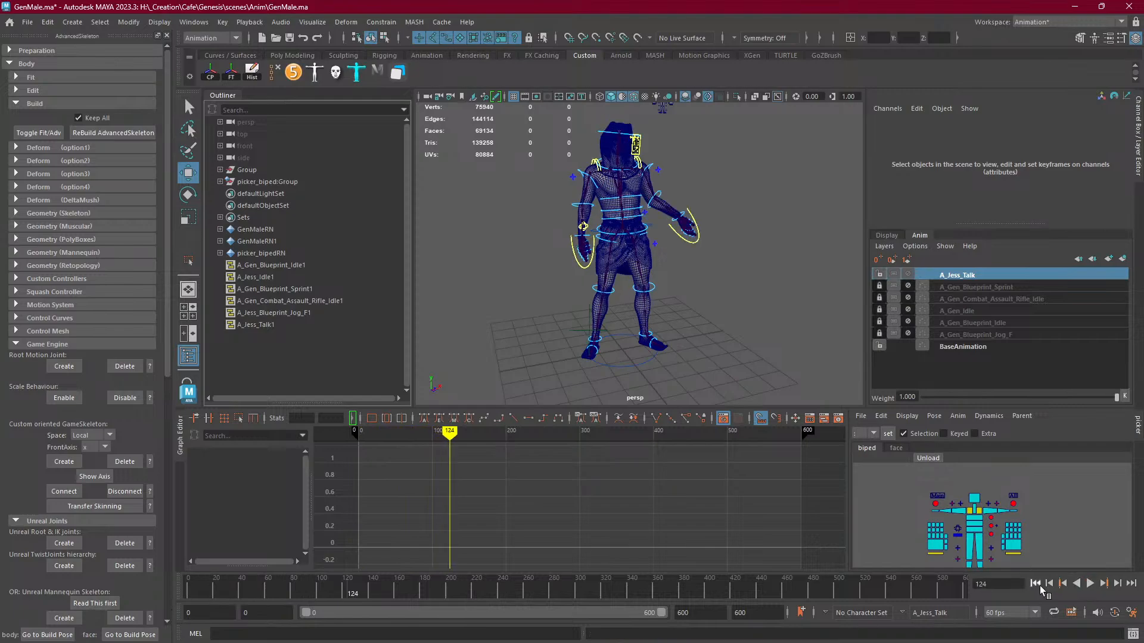
left_click(1037, 584)
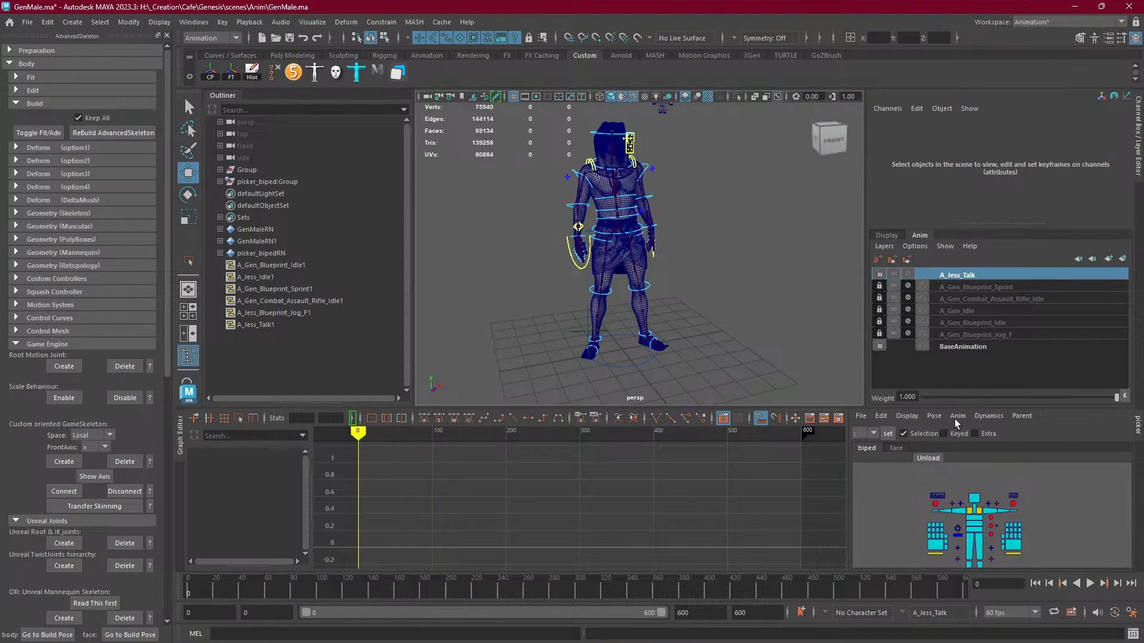
Examine the baked talk motion from the front, up close and from behind during playback, then rewind to frame 0.
left_click(1089, 584)
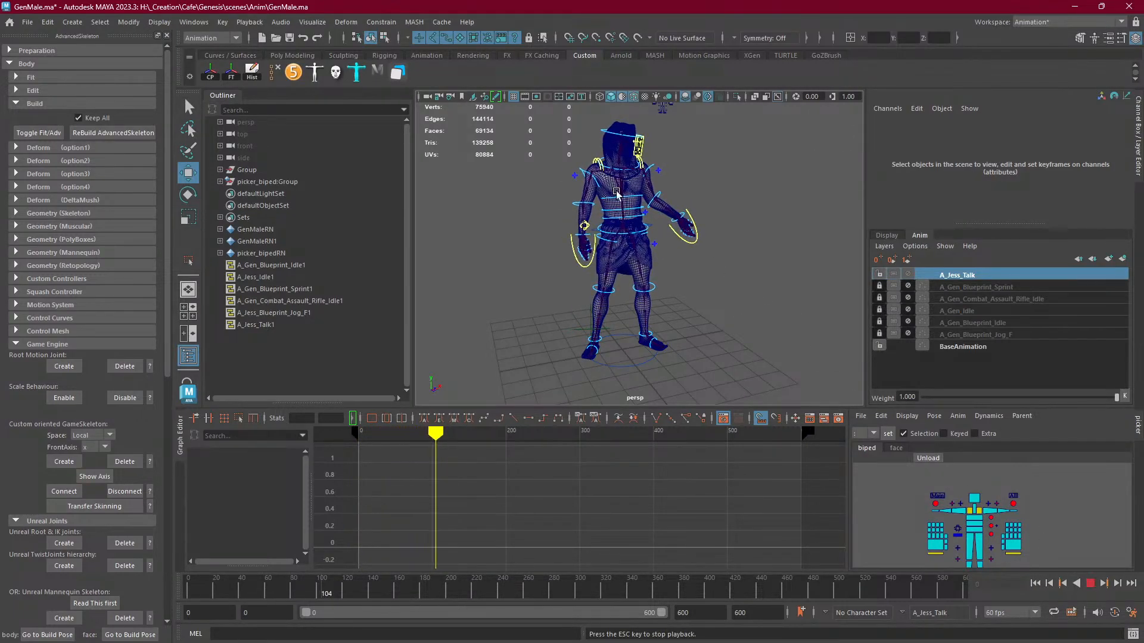
scroll(633, 220, "up", 6)
middle_click_drag(633, 220, 664, 348, "alt")
right_click_drag(684, 317, 593, 280, "alt")
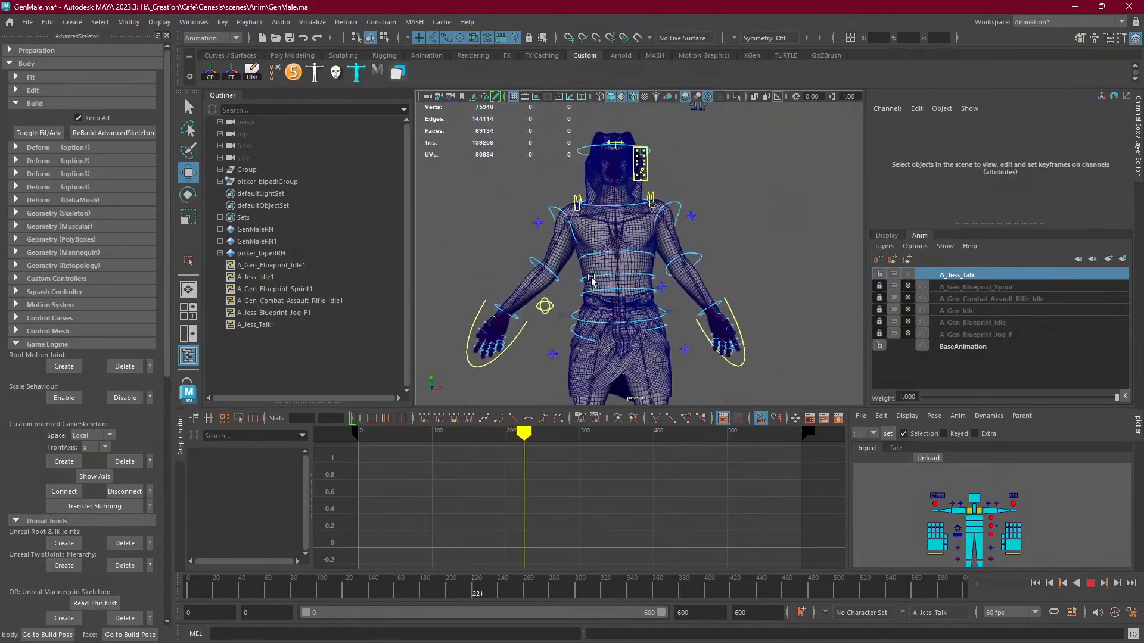
left_click_drag(593, 280, 610, 263, "alt")
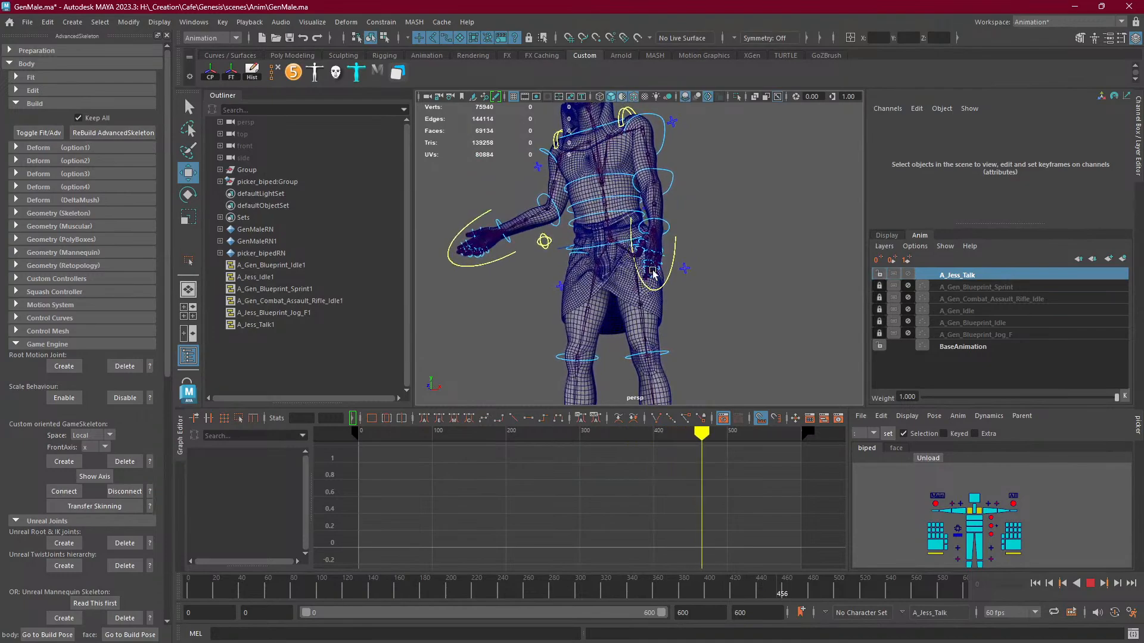
right_click_drag(651, 274, 518, 263, "alt")
left_click_drag(601, 280, 880, 273, "alt")
middle_click_drag(778, 262, 749, 326, "alt")
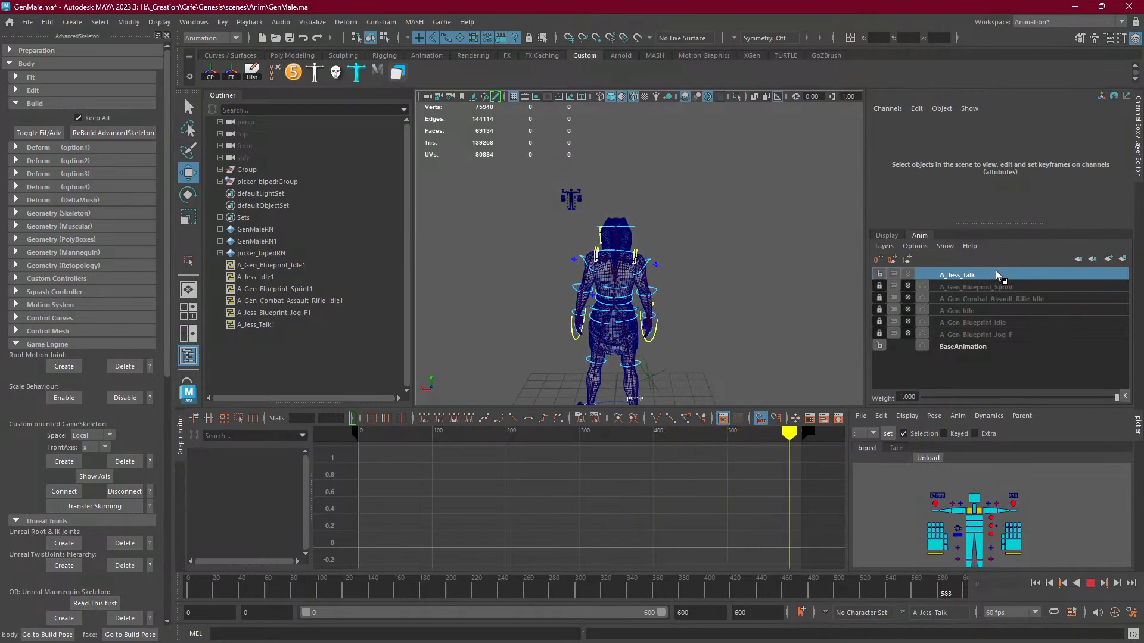
left_click(1090, 583)
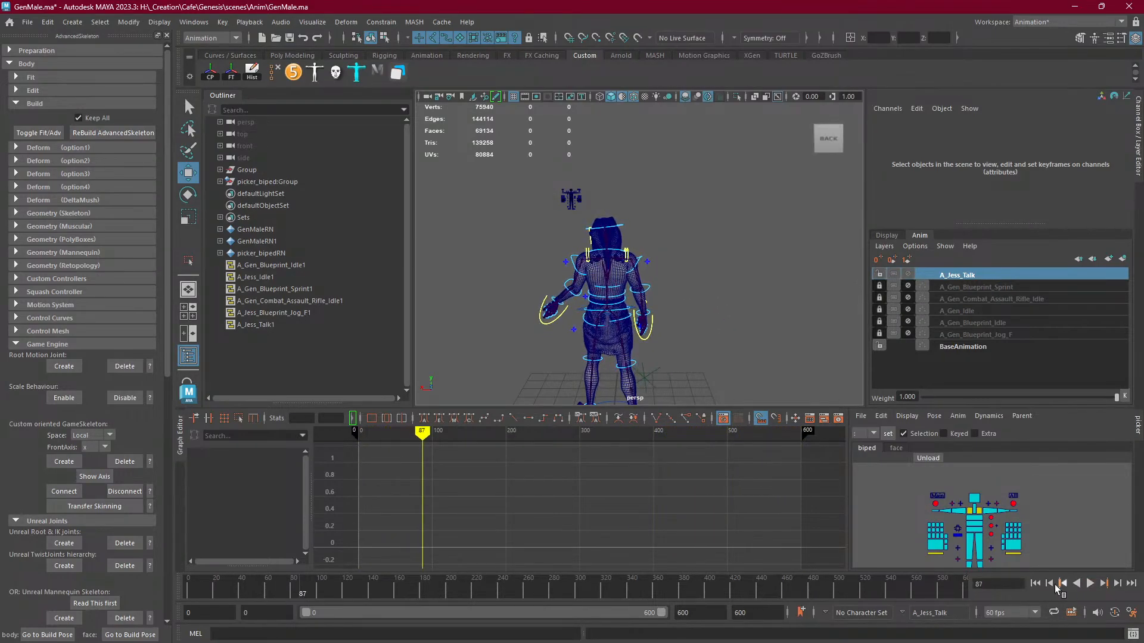
left_click(1035, 583)
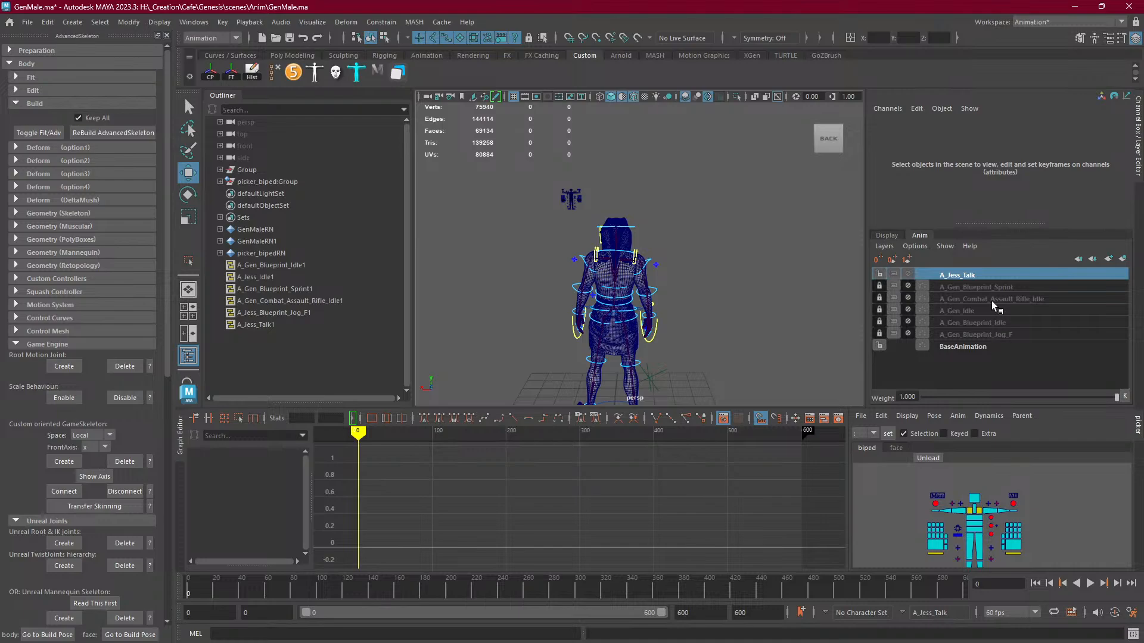
Select the A_Gen_Blueprint_Sprint animation layer.
left_click(982, 284)
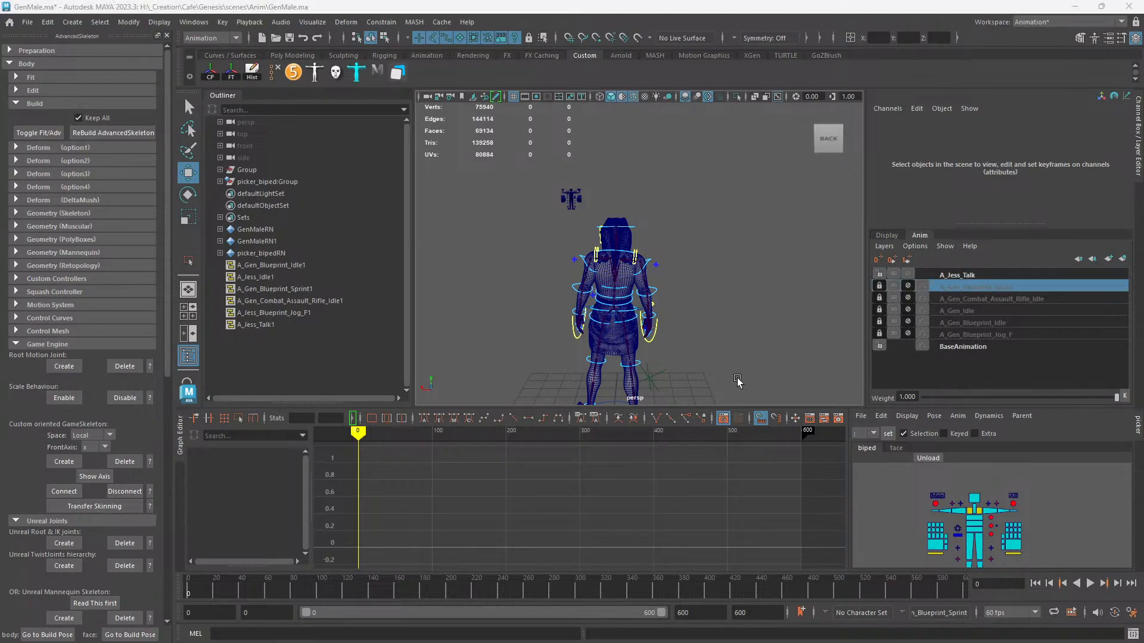
key("super")
key("super")
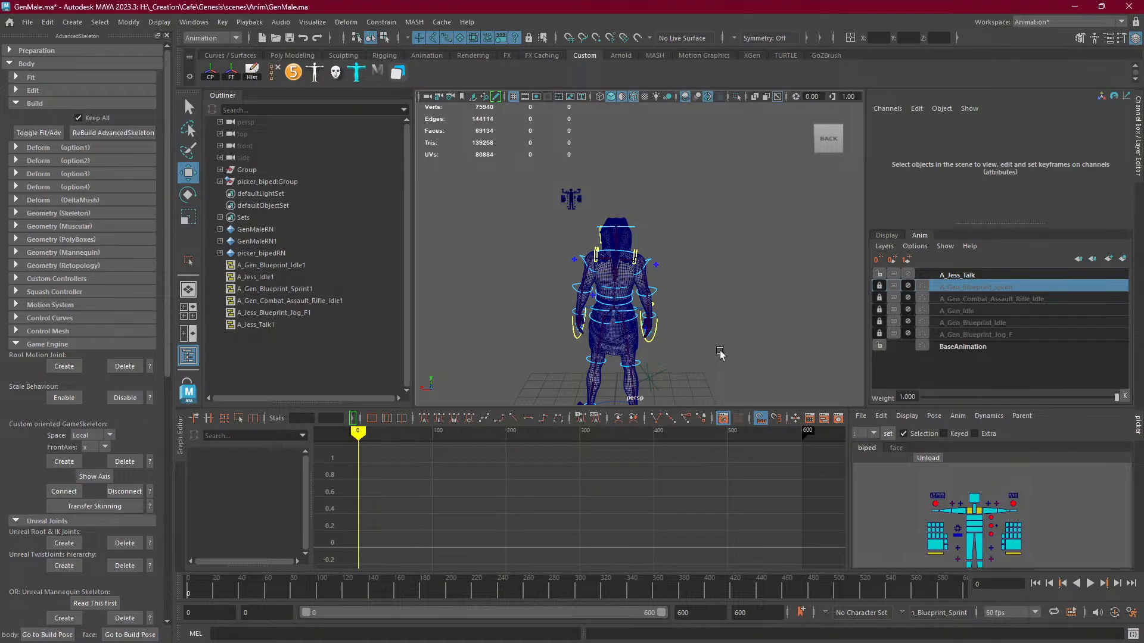
Examine the character's torso and head up close from the front.
left_click_drag(706, 372, 827, 334, "alt")
scroll(816, 324, "up", 8)
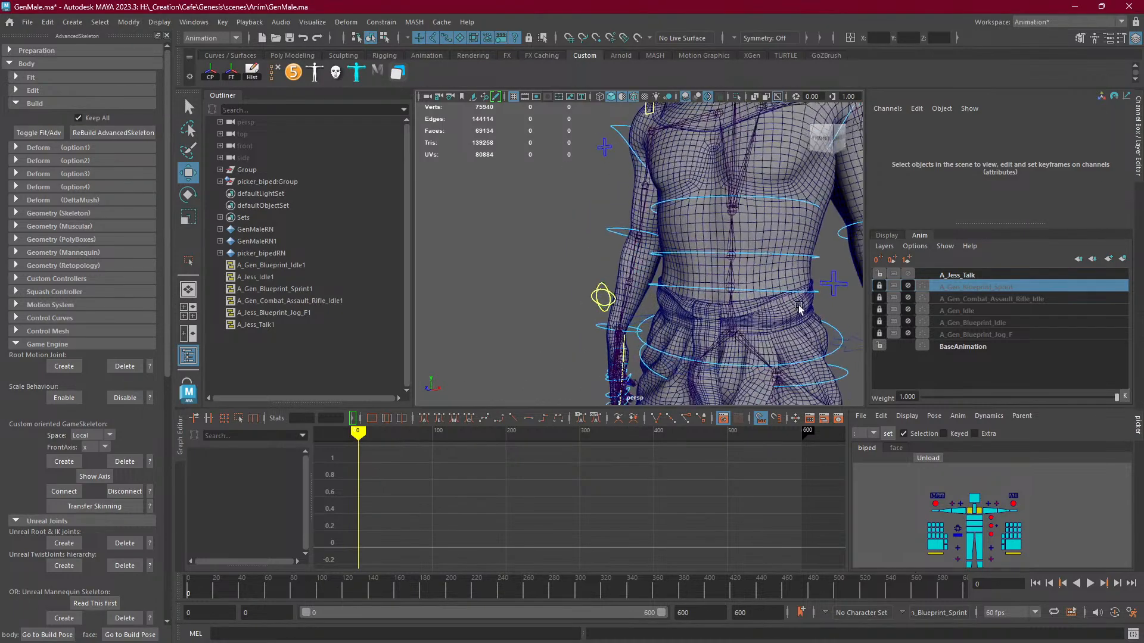
middle_click_drag(799, 309, 715, 383, "alt")
right_click_drag(715, 383, 684, 344, "alt")
middle_click_drag(685, 313, 688, 377, "alt")
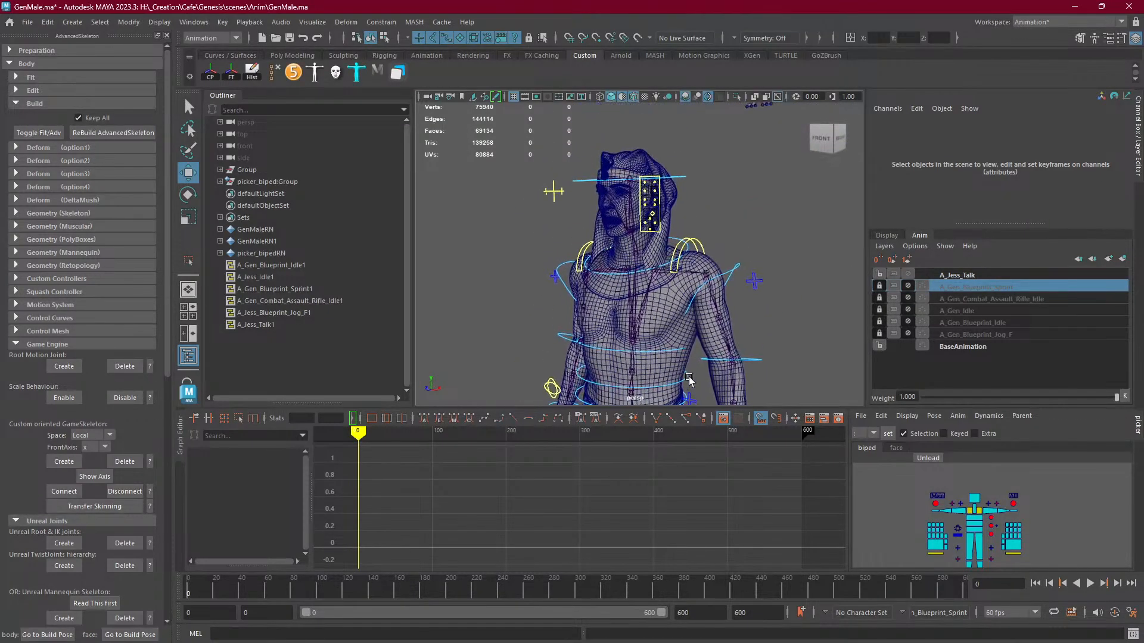
scroll(730, 307, "up", 6)
middle_click_drag(727, 297, 736, 339, "alt")
left_click_drag(736, 339, 778, 387, "alt")
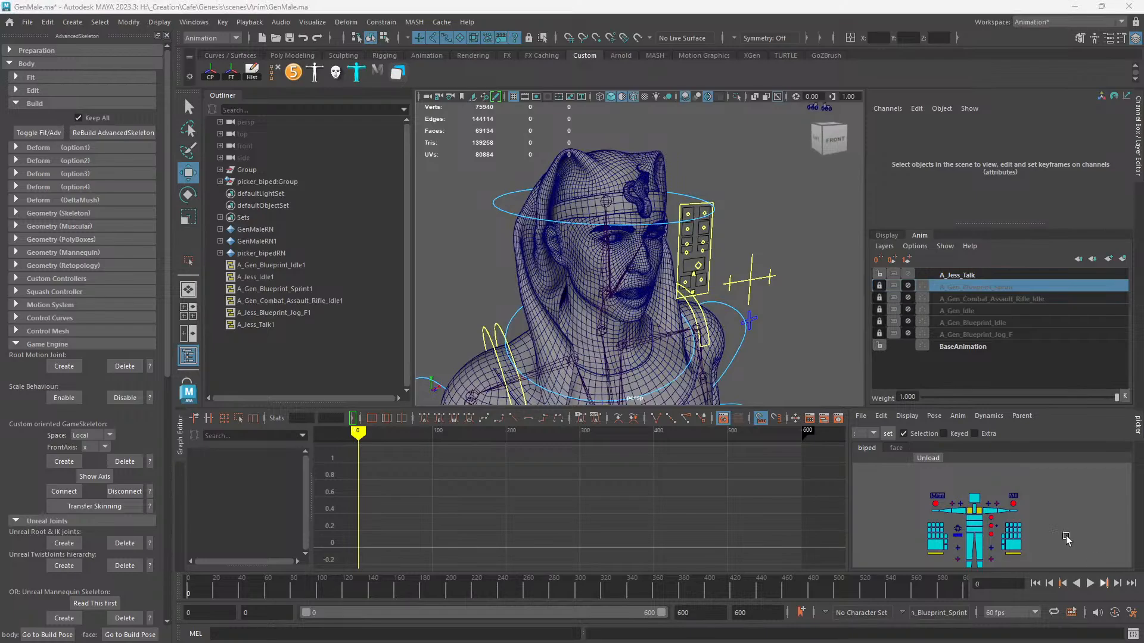
left_click(811, 269)
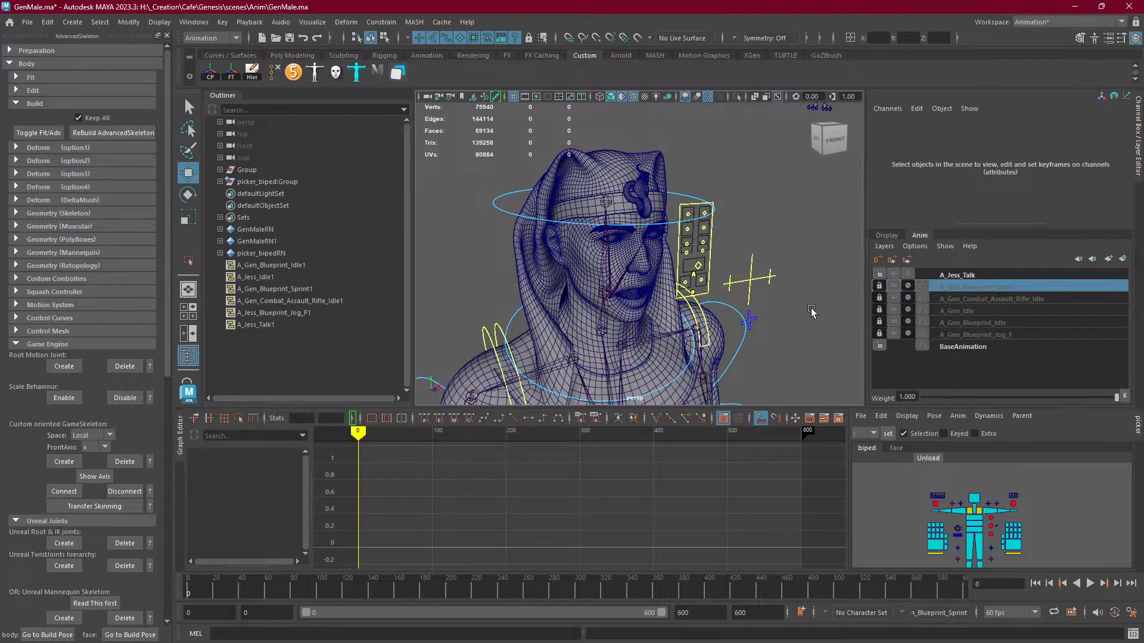
Play the animation and mute the A_Jess_Talk layer, with the full body in view.
left_click(1089, 586)
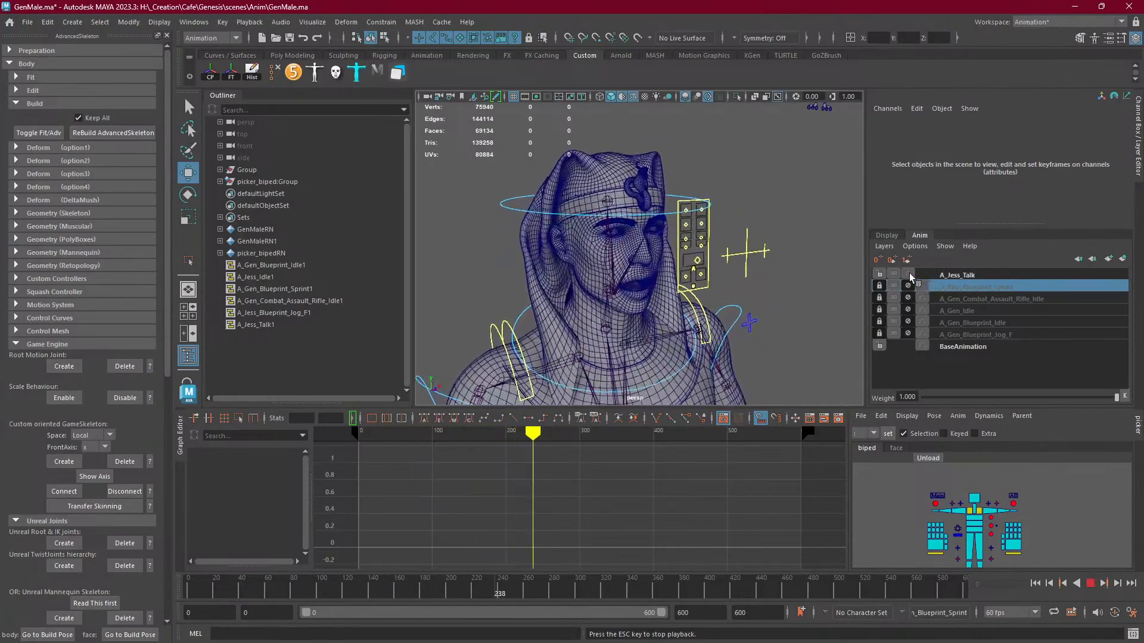
scroll(712, 276, "down", 8)
middle_click_drag(692, 314, 702, 250, "alt")
left_click_drag(703, 250, 667, 262, "alt")
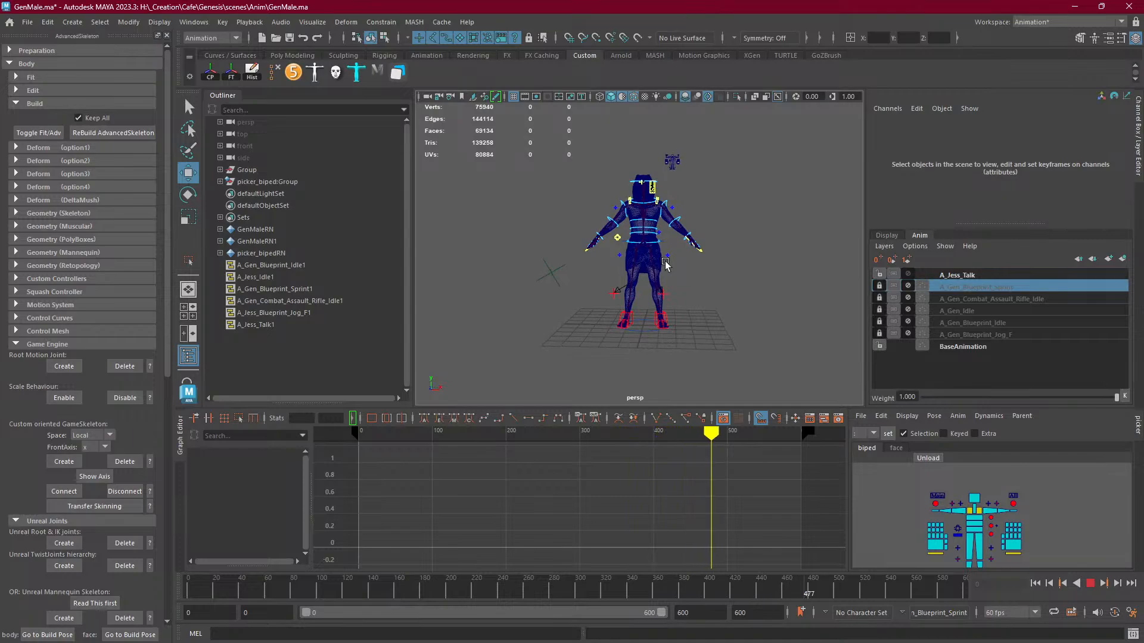
Try to select the FKIK switch controls of both arms, both legs and the spine in the biped picker during playback.
left_click(972, 509)
mouse_move(972, 516)
middle_mouse_down("alt")
mouse_move(940, 471)
mouse_move(983, 531)
middle_mouse_up("alt")
scroll(930, 501, "up", 3)
left_click(903, 500, "shift")
left_click(948, 500, "shift")
left_click(954, 470, "shift")
left_click(978, 500, "shift")
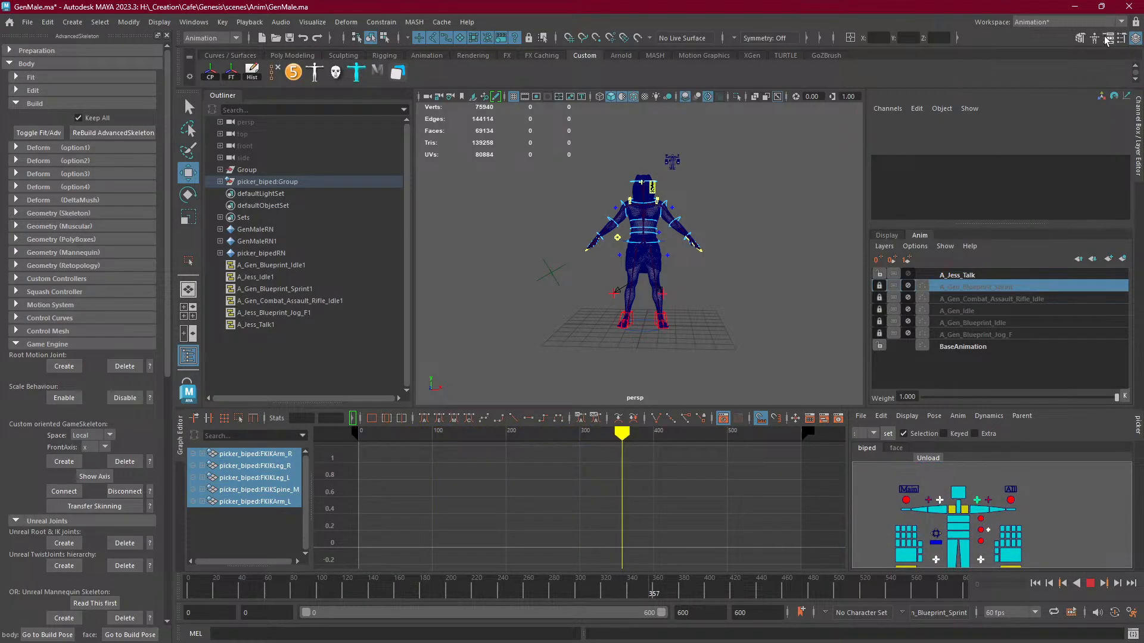
left_click(887, 236)
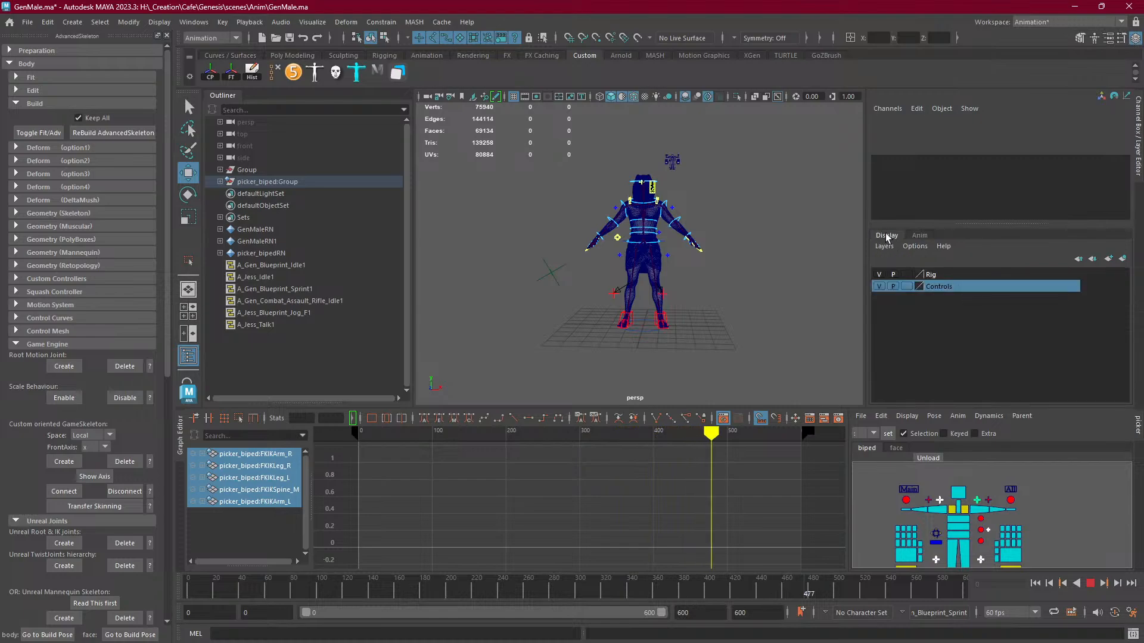
left_click(920, 236)
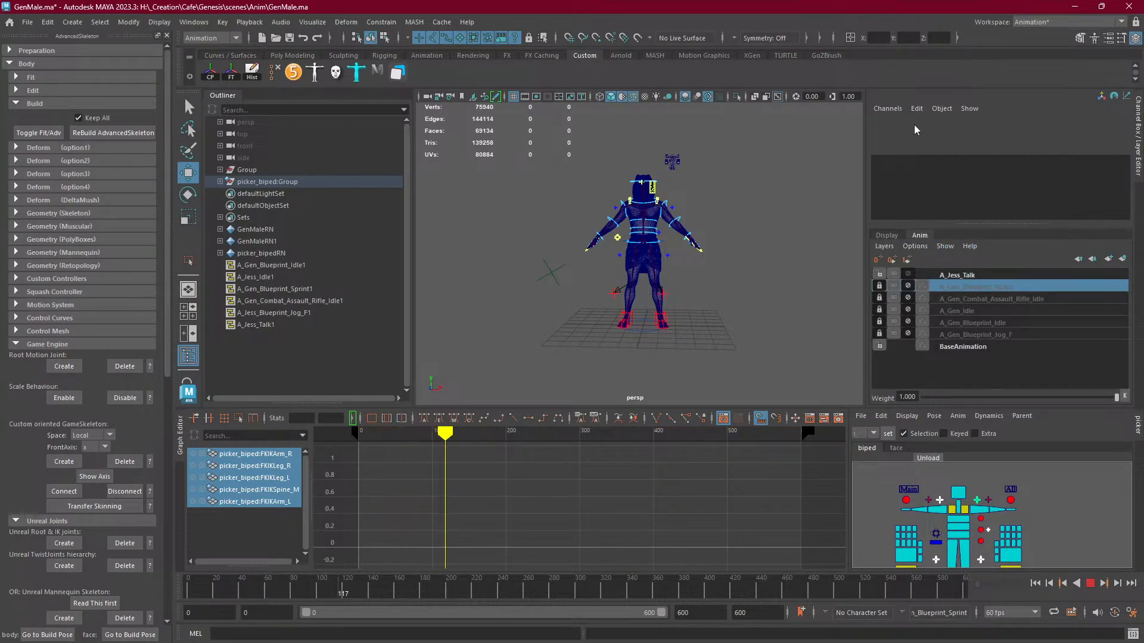
left_click(1108, 39)
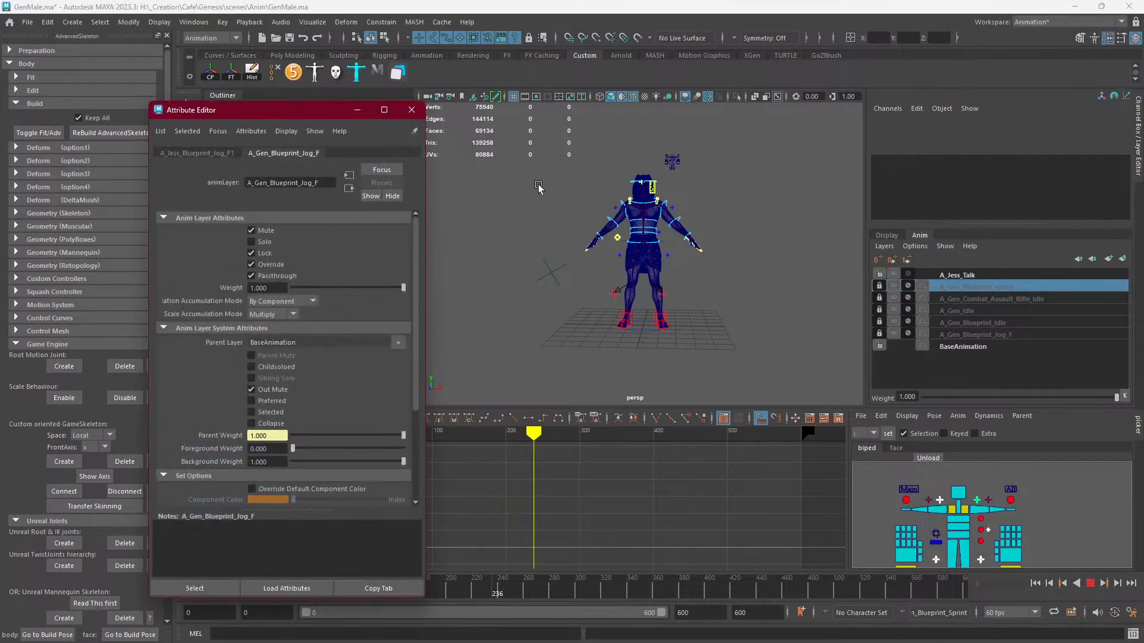
left_click(1107, 38)
left_click(1136, 37)
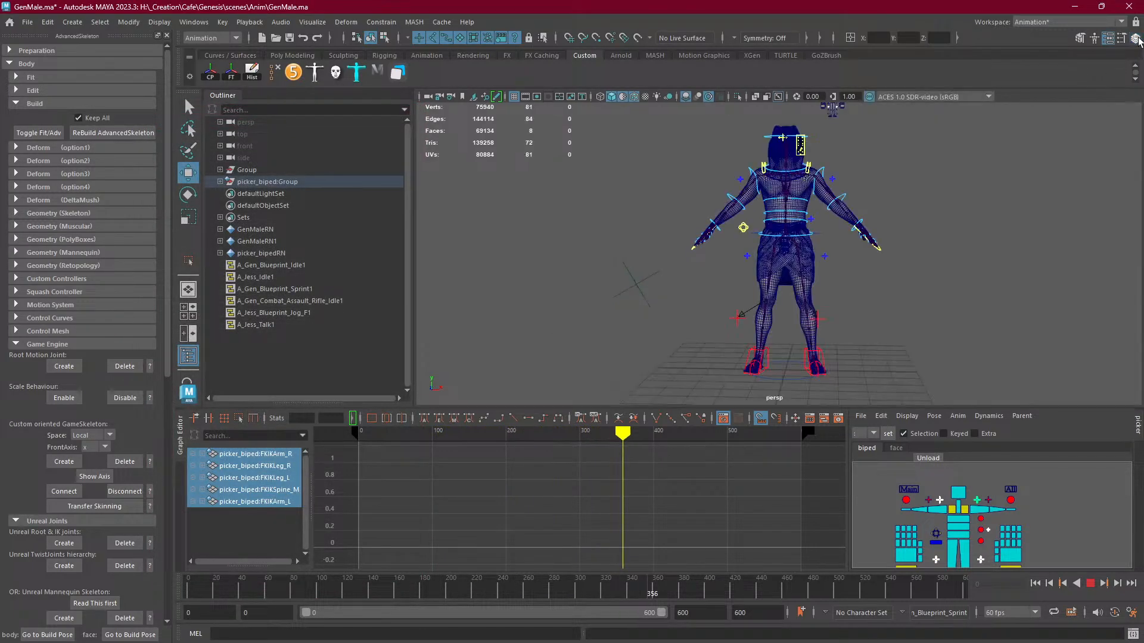
left_click(1135, 37)
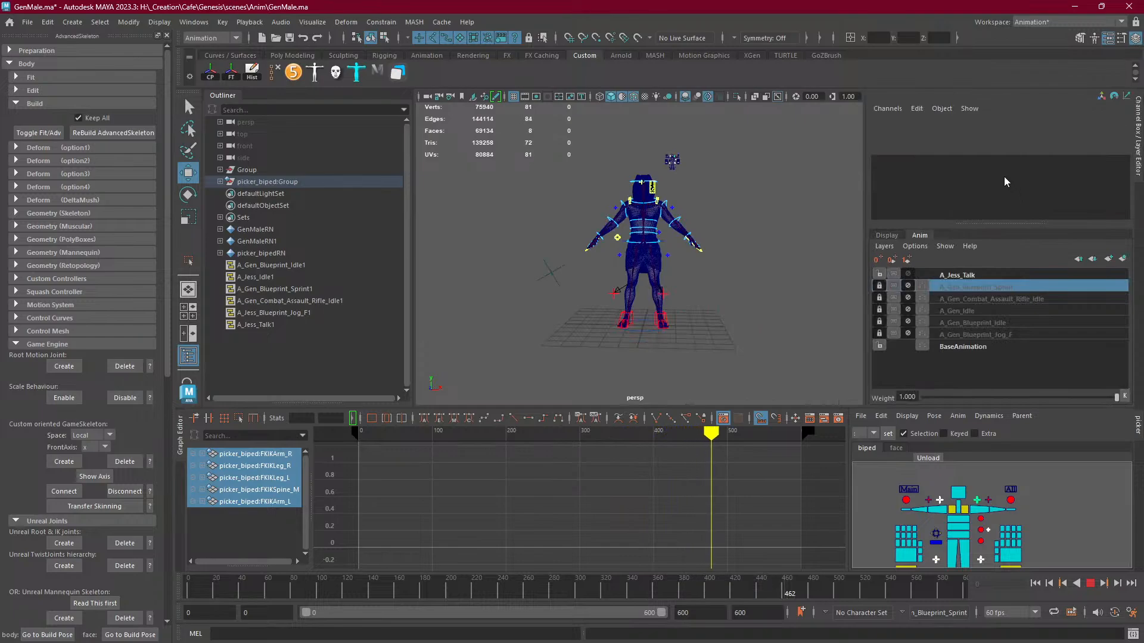
Select the BaseAnimation layer and all rig controls, with playback stopped and the timeline back at frame 0.
left_click(959, 275)
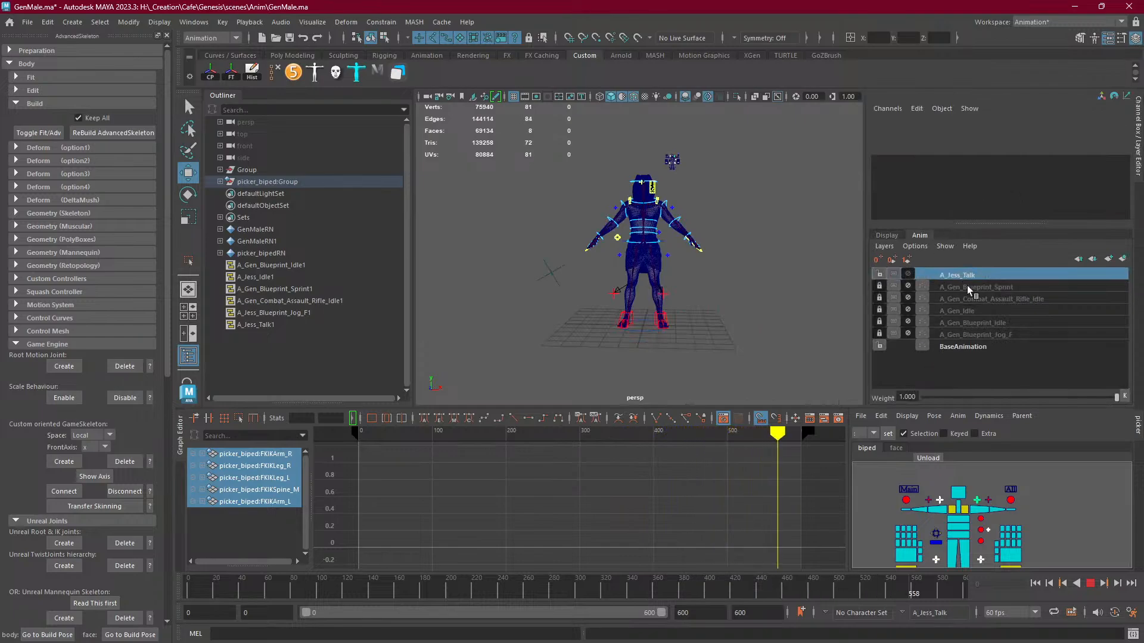
left_click(981, 348)
left_click(1012, 490)
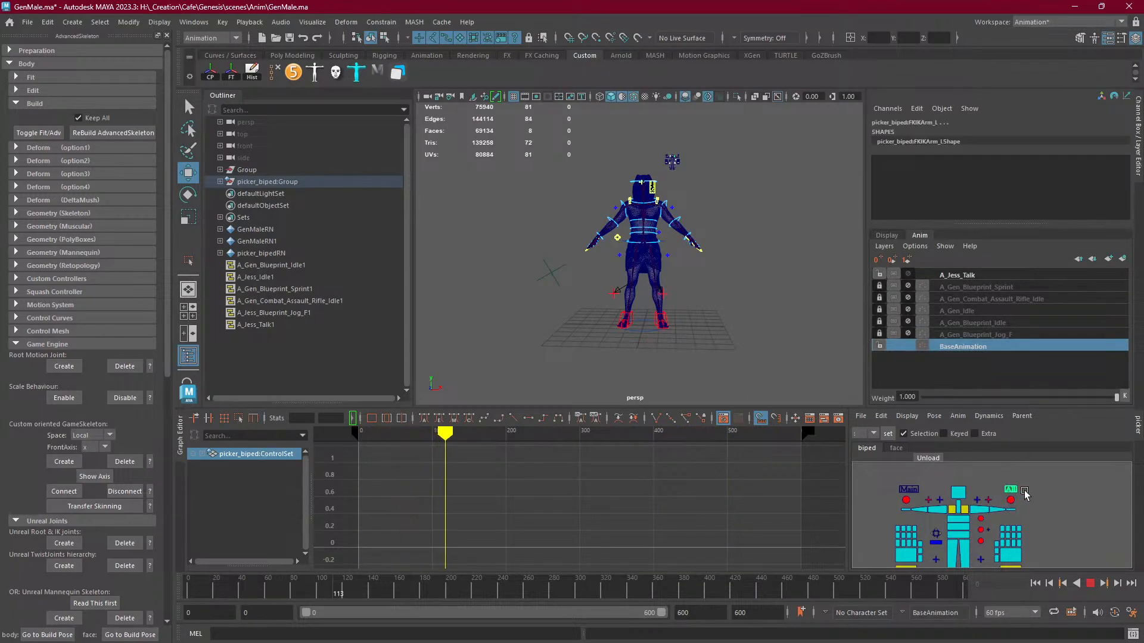
left_click(1090, 583)
key("alt+shift+v")
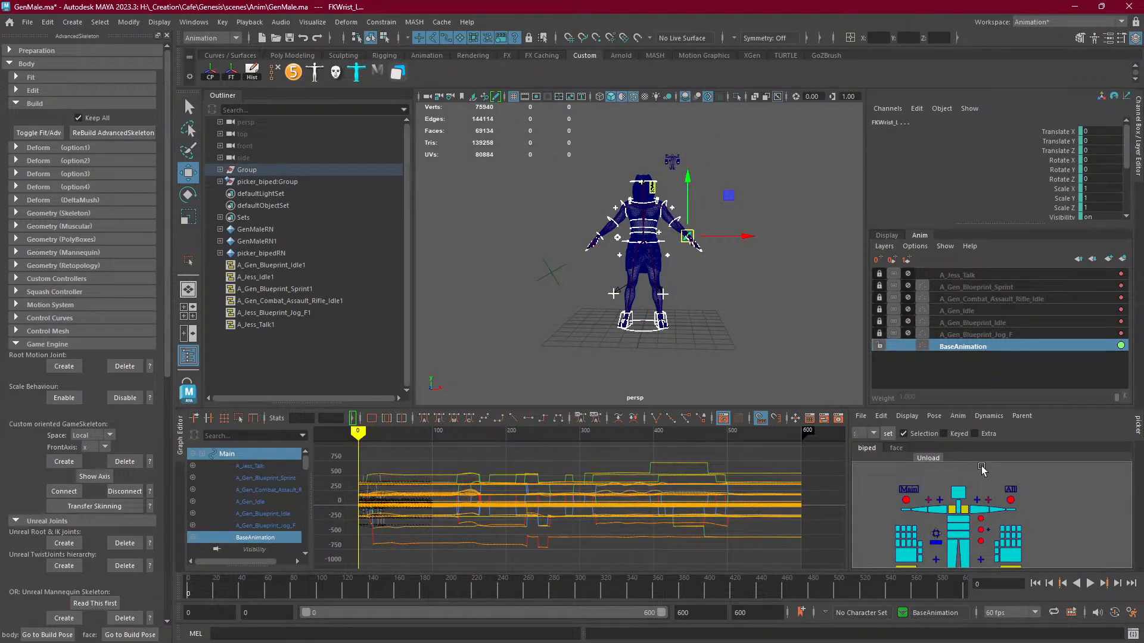
Break the FKIKBlend connections on the arm, leg and spine FKIK switch controls and set the blend to 0.
left_click(940, 500)
left_click(936, 560, "shift")
left_click(979, 560, "shift")
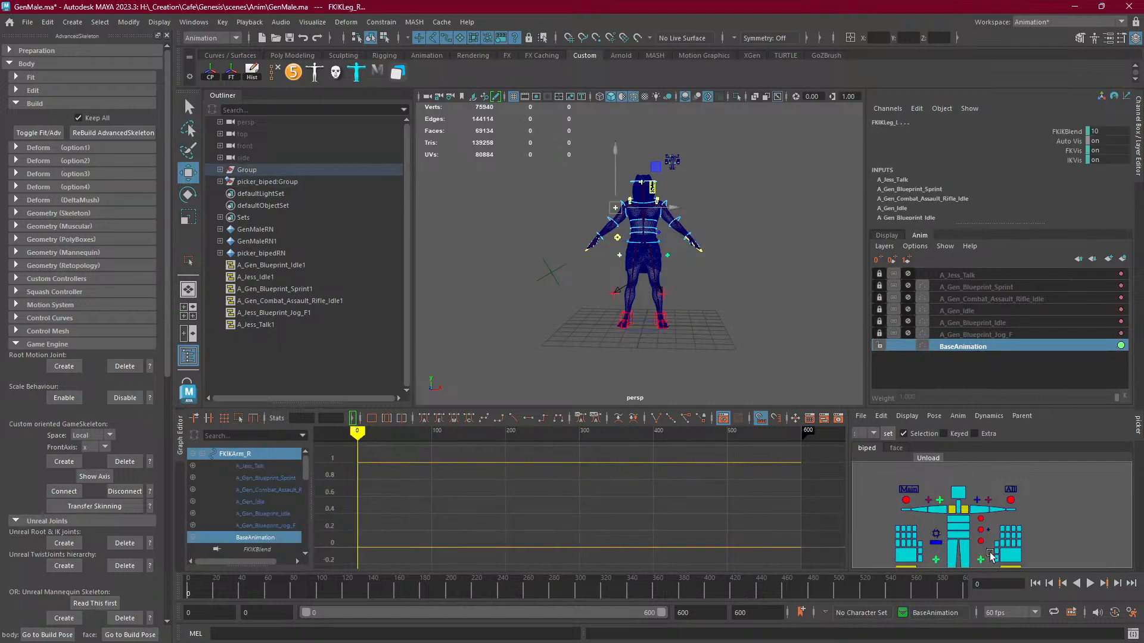
left_click(988, 530, "shift")
left_click(977, 500, "shift")
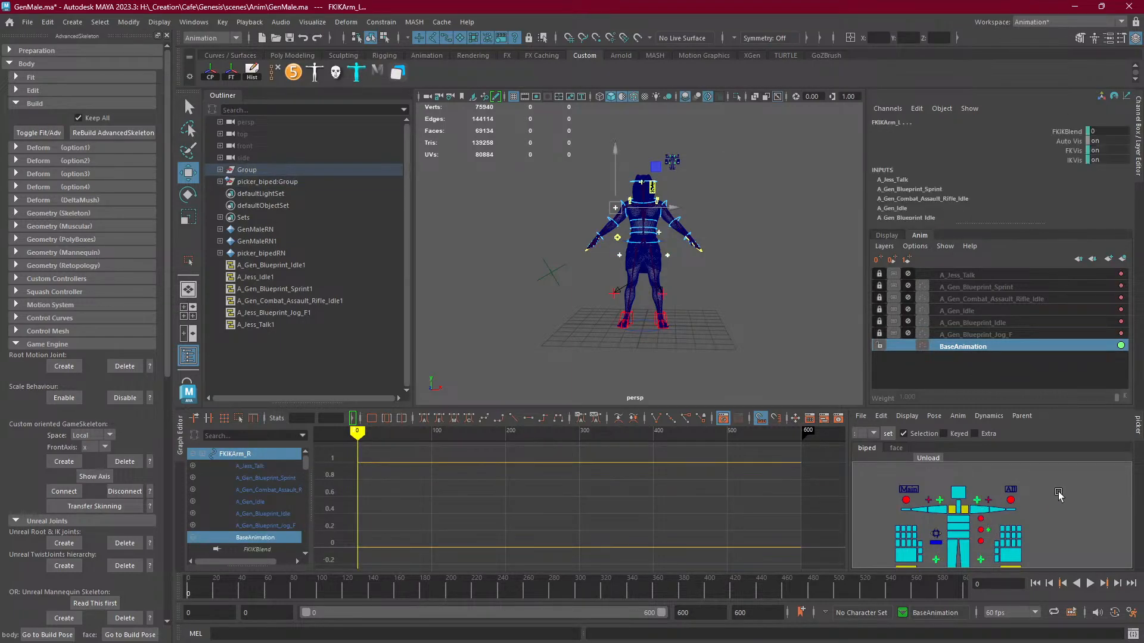
left_click(1069, 131)
right_click(1069, 133)
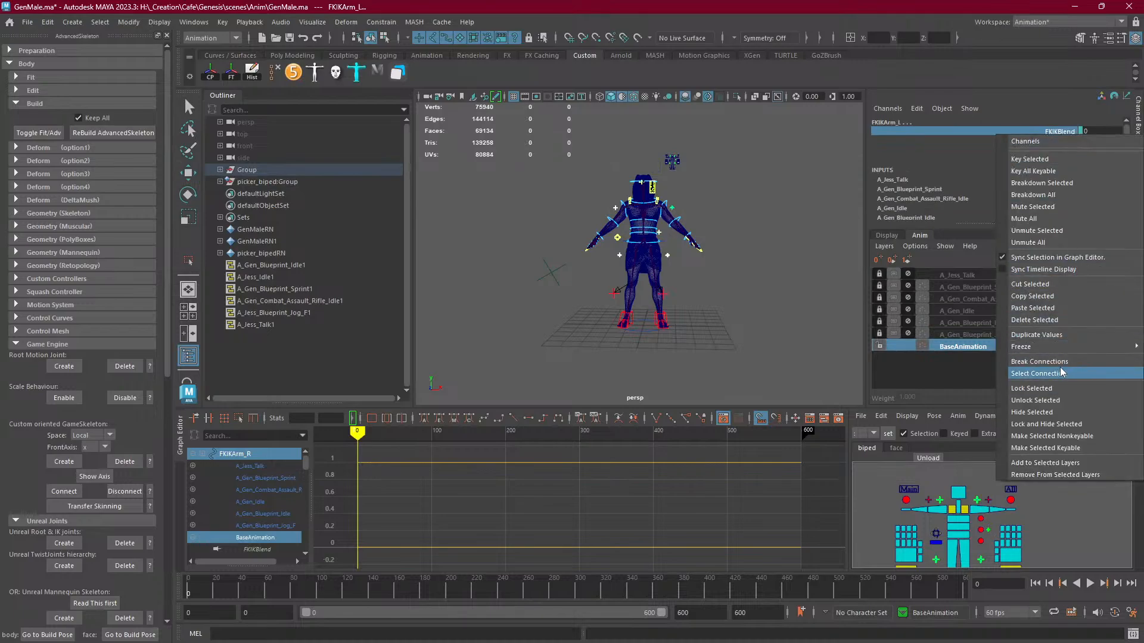
left_click(1048, 362)
middle_click_drag(778, 232, 519, 244)
Save the GenMale.ma scene and clear the control selection.
scroll(662, 204, "up", 5)
scroll(707, 210, "down", 3)
left_click_drag(709, 211, 748, 212, "alt")
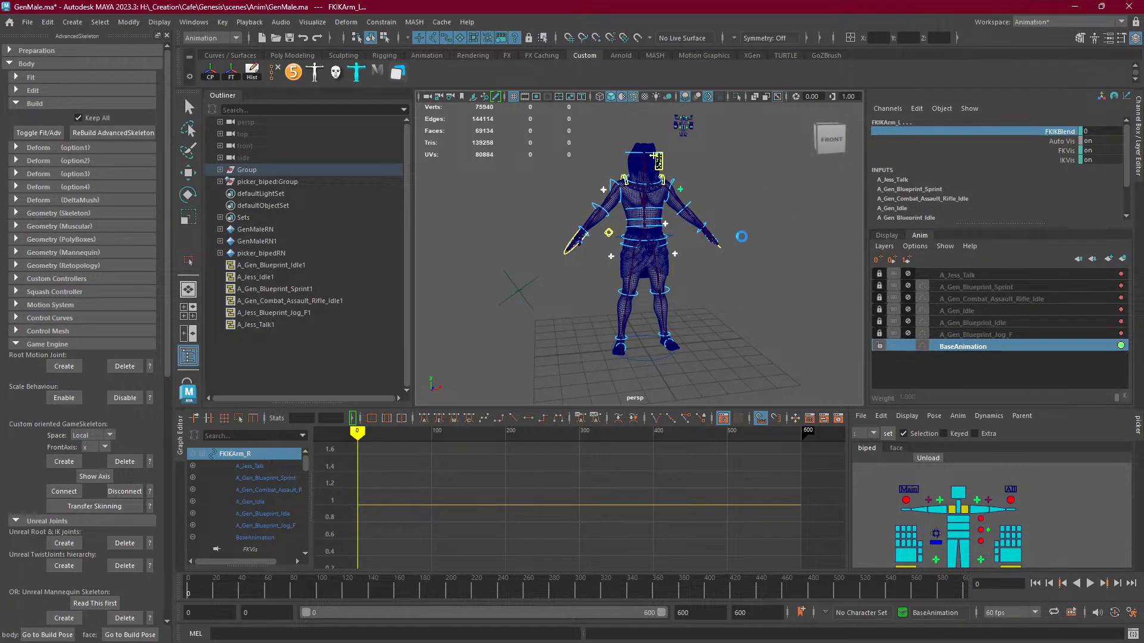
key("ctrl+s")
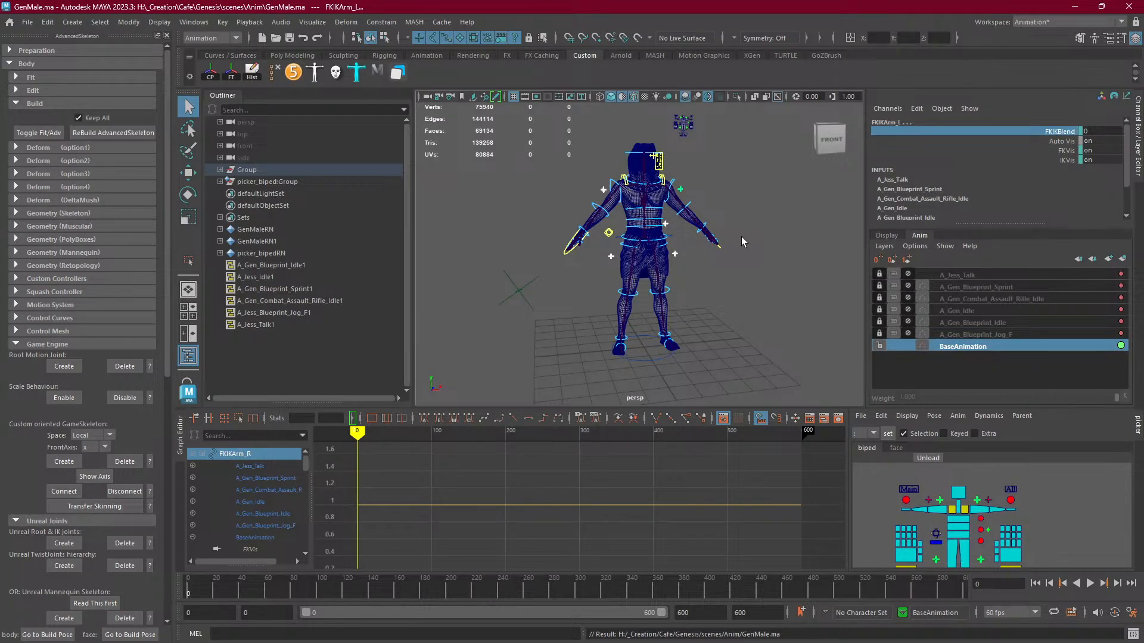
left_click(743, 262)
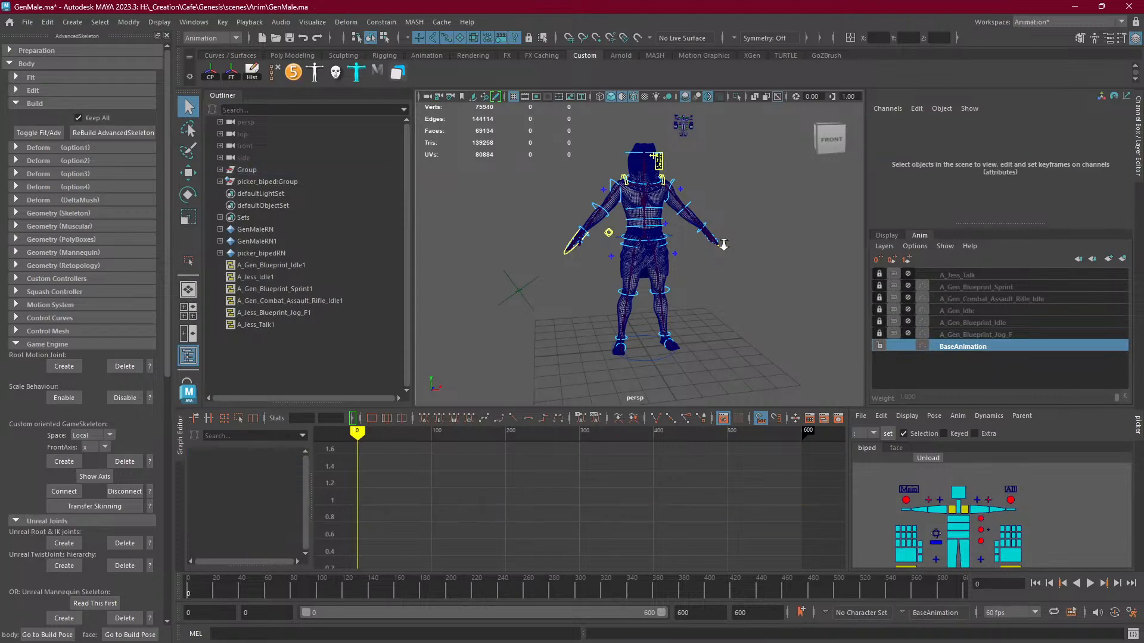
Unmute and unlock the A_Jess_Talk layer and play back the talk animation on the full body.
scroll(723, 242, "up", 4)
middle_click_drag(728, 223, 701, 276, "alt")
scroll(679, 282, "down", 5)
scroll(657, 289, "up", 1)
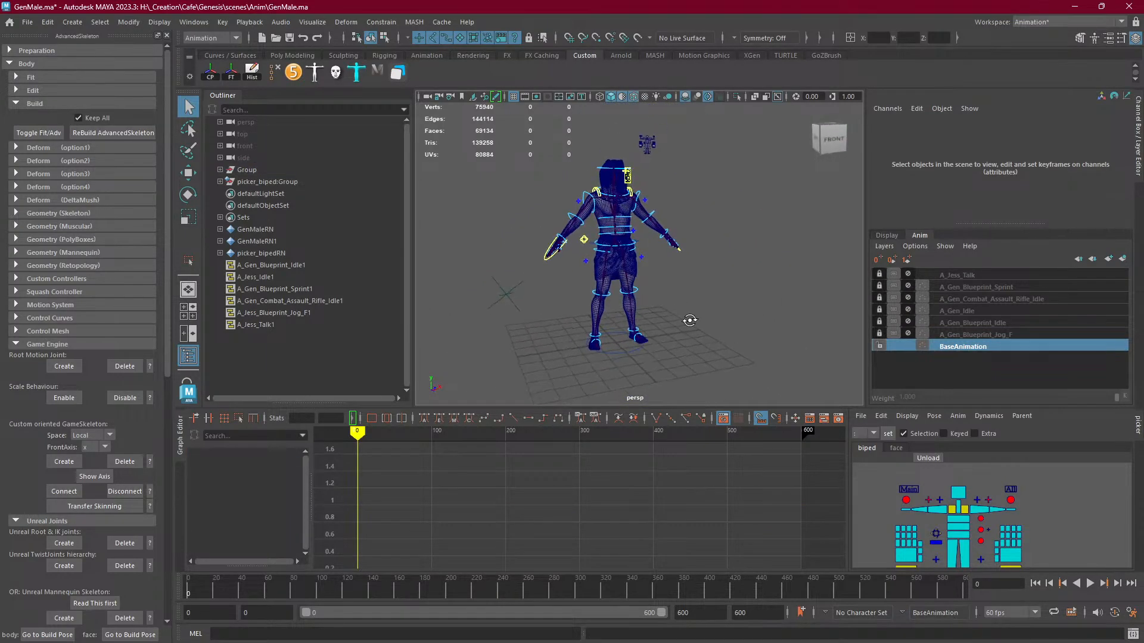
scroll(689, 319, "up", 4)
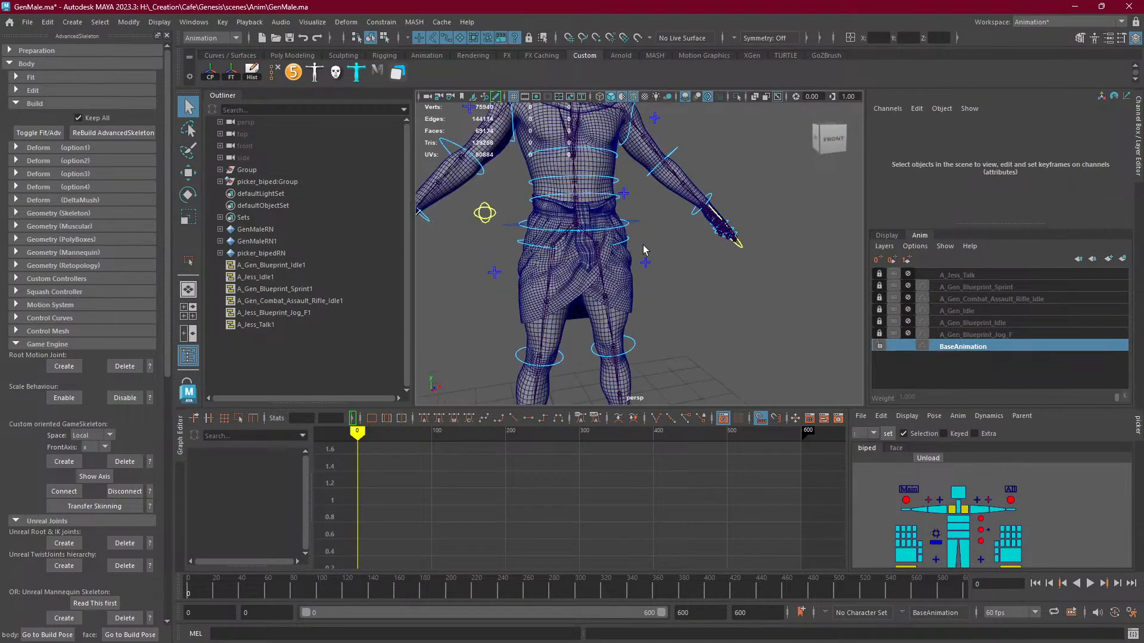
left_click(908, 275)
left_click(907, 274)
left_click(908, 274)
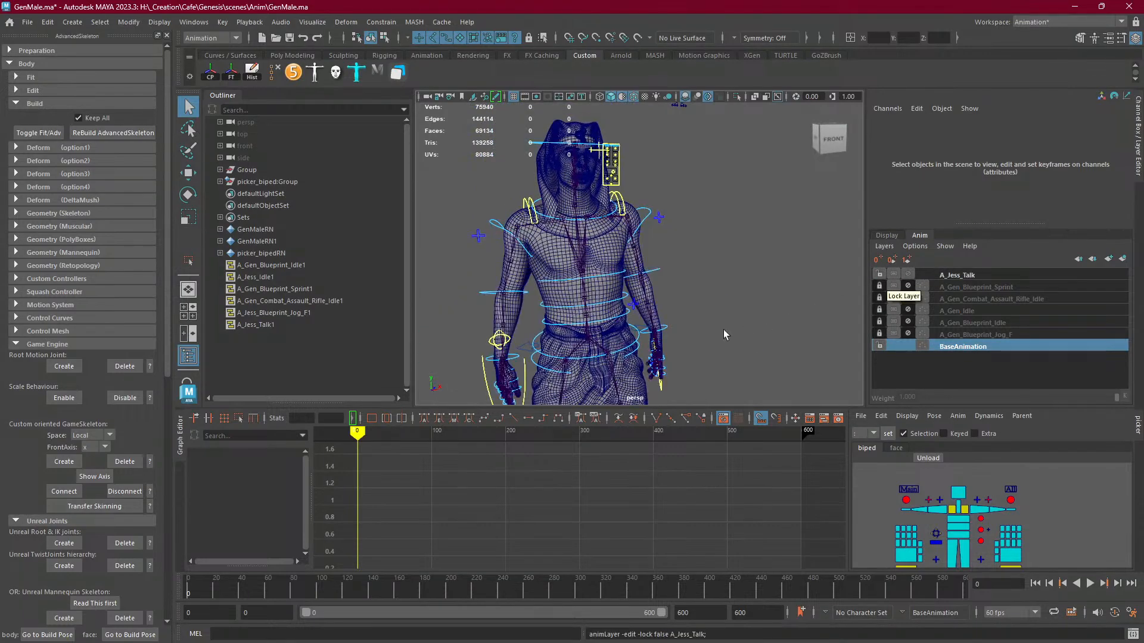
scroll(718, 336, "down", 6)
middle_click_drag(709, 345, 718, 319, "alt")
left_click(1087, 585)
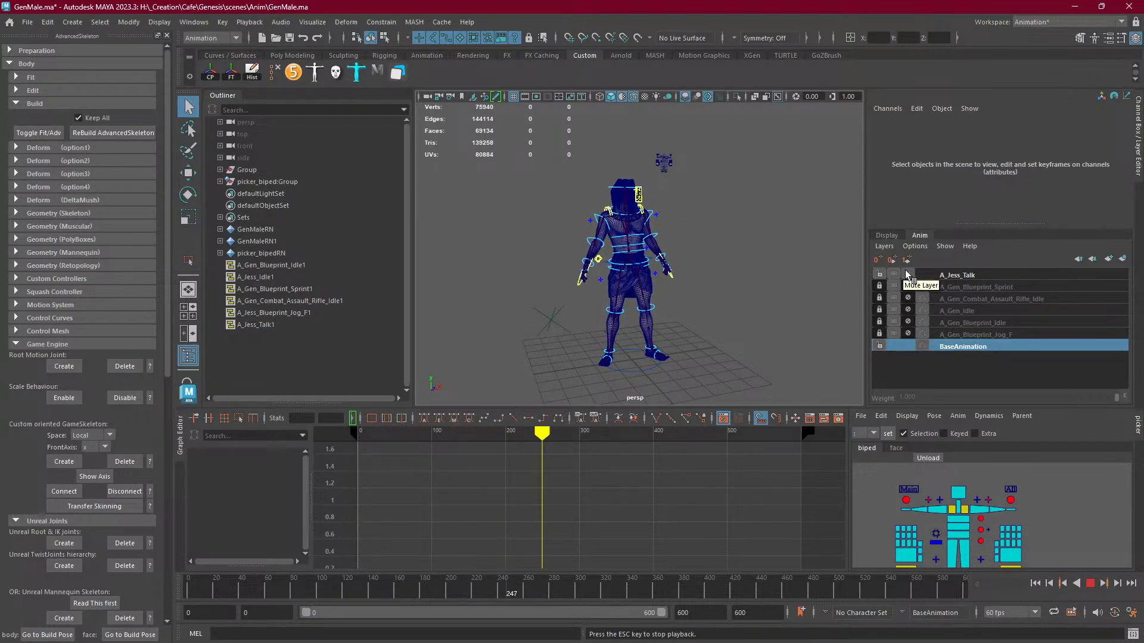
Switch from A_Jess_Talk to the A_Gen_Blueprint_Sprint layer, play back the sprint and return to frame 0.
left_click(908, 285)
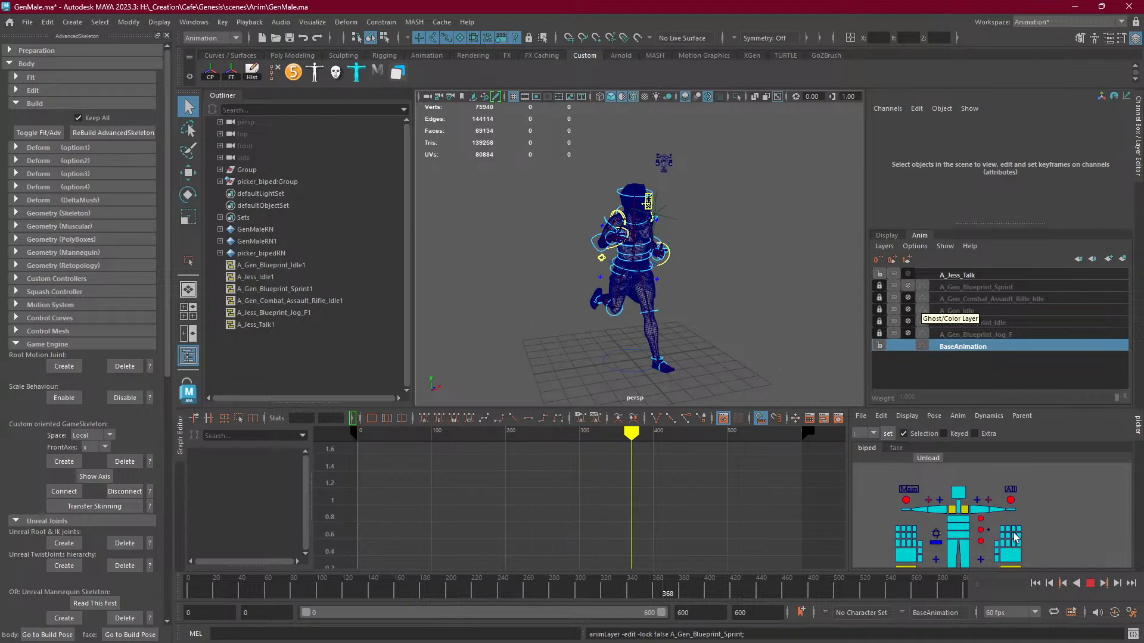
left_click(1090, 584)
left_click(1037, 584)
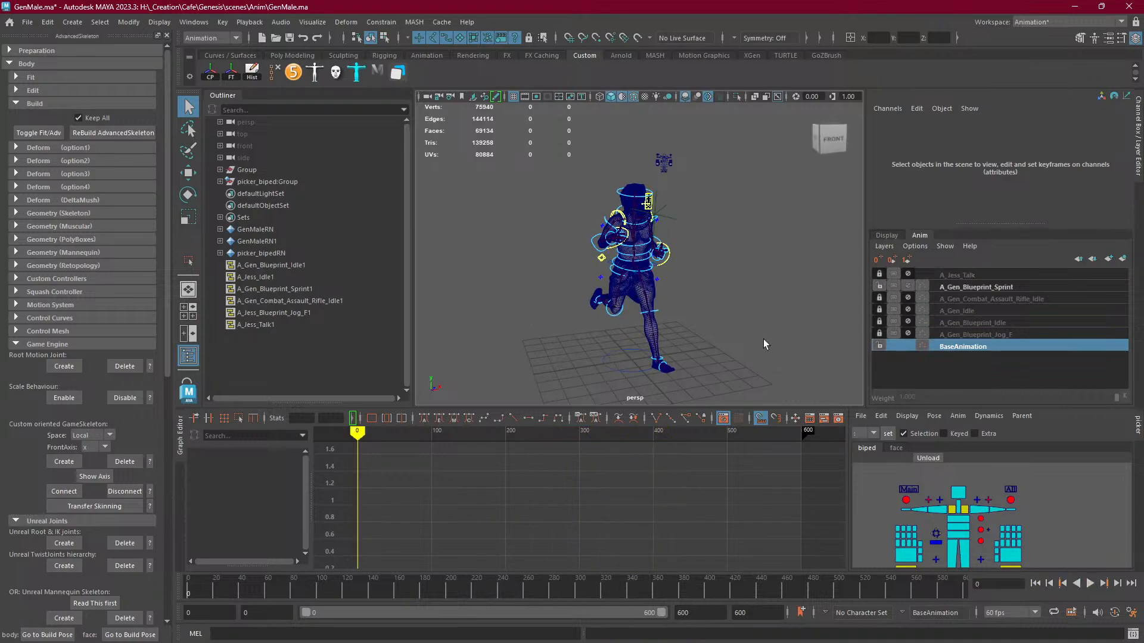
left_click(1091, 584)
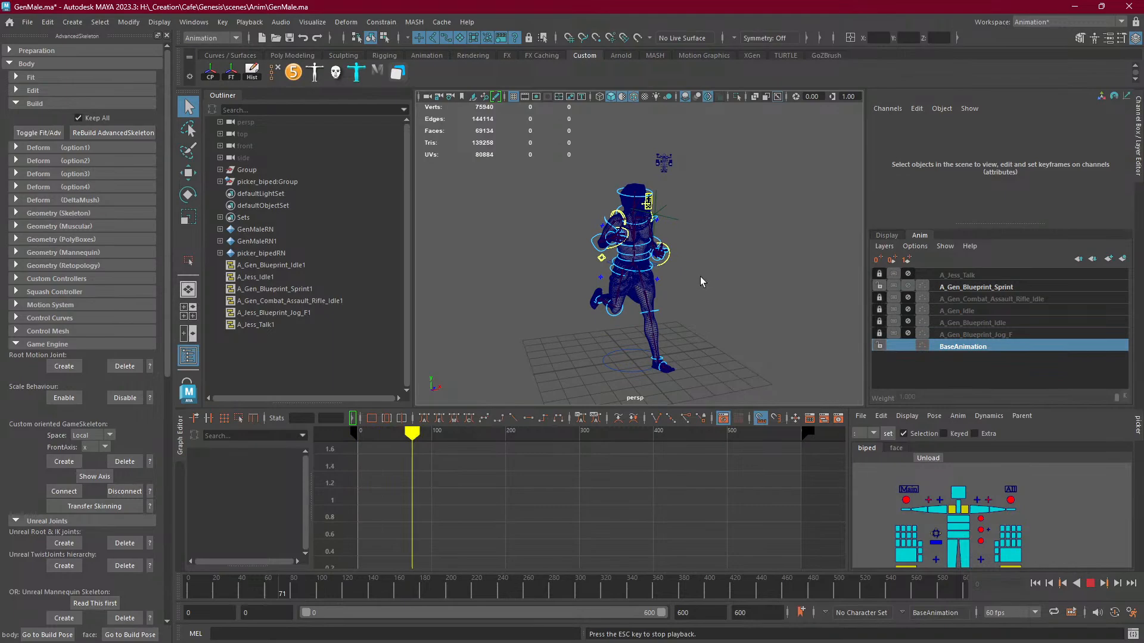
left_click(1090, 584)
left_click(1034, 584)
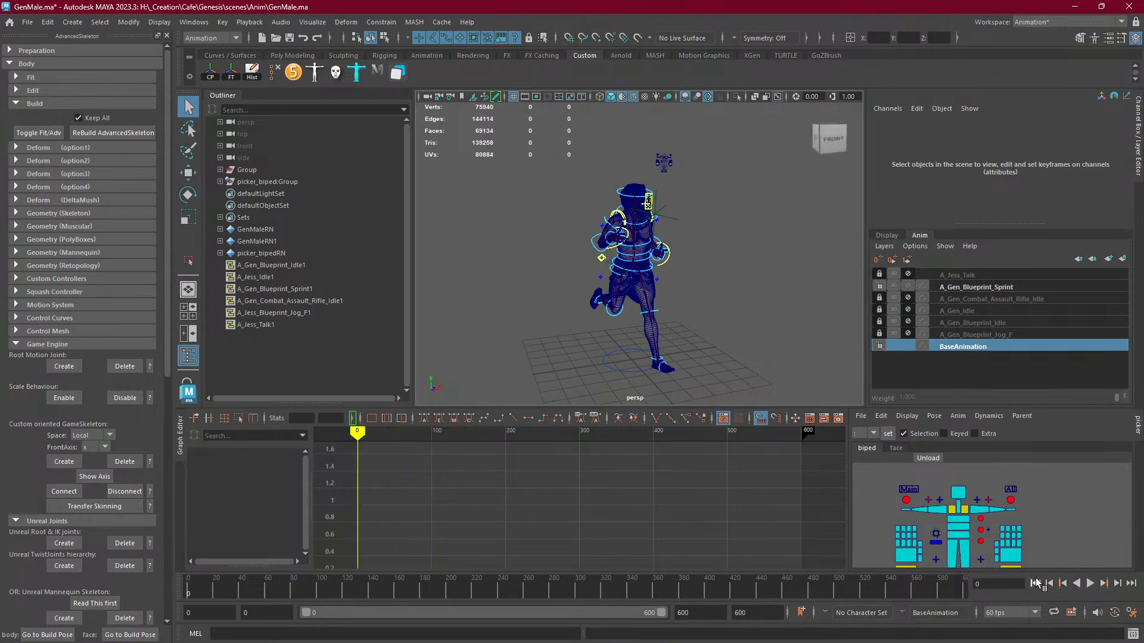
Mute and lock A_Gen_Blueprint_Sprint and make A_Gen_Combat_Assault_Rifle_Idle the selected layer, unmuted and unlocked.
left_click(960, 300)
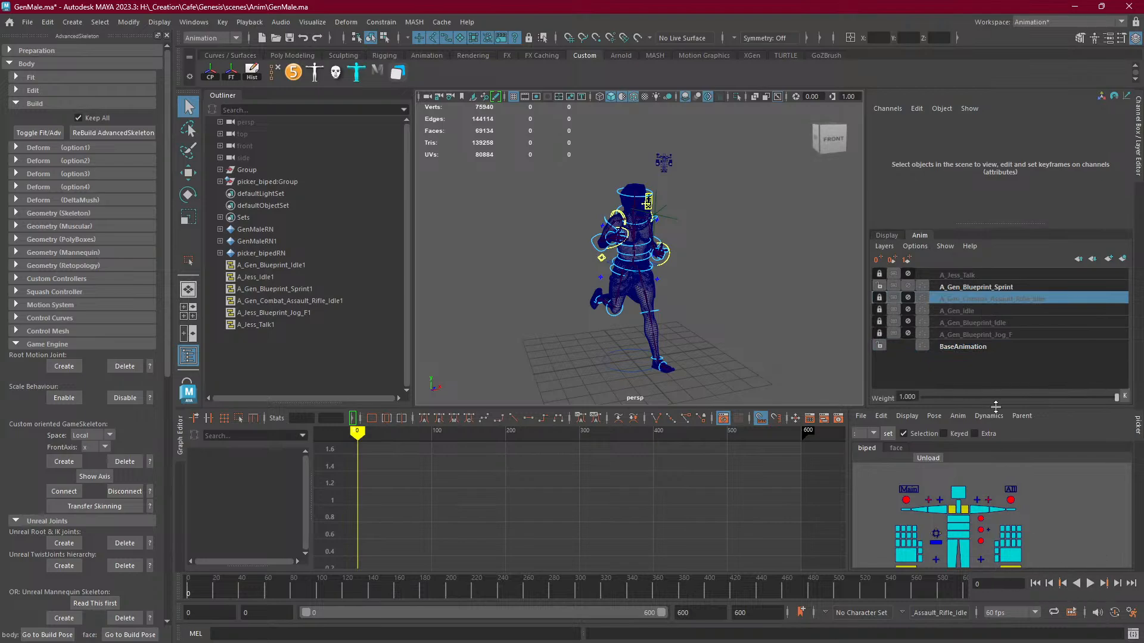
left_click(908, 286)
left_click(908, 298)
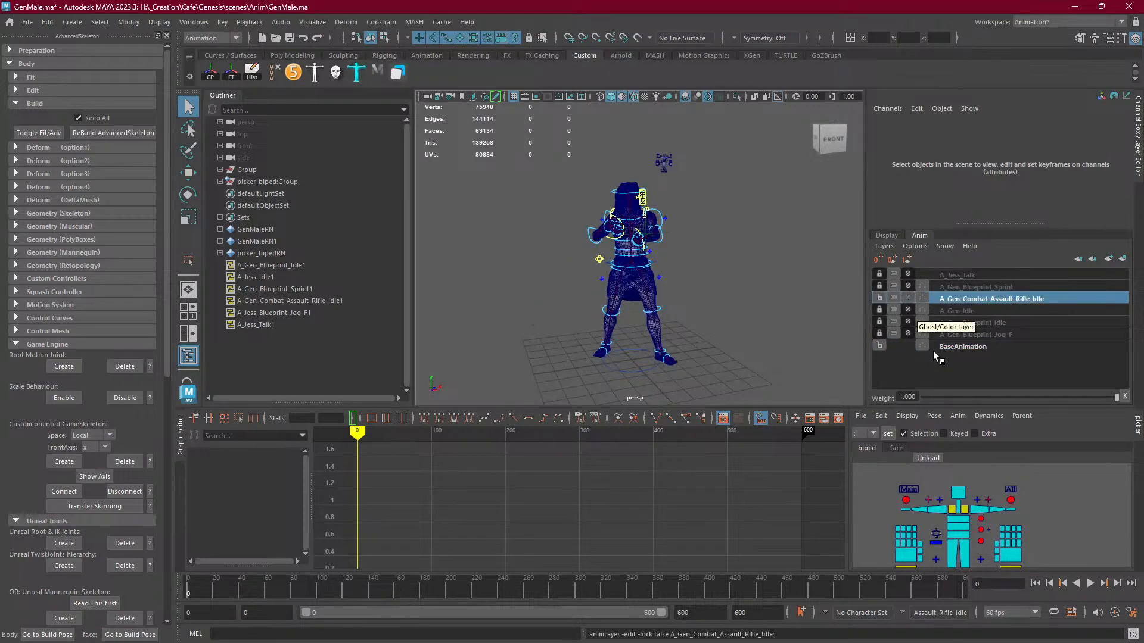
Play back the rifle idle animation twice, return to frame 0 and examine the upper-body pose up close.
left_click(1090, 584)
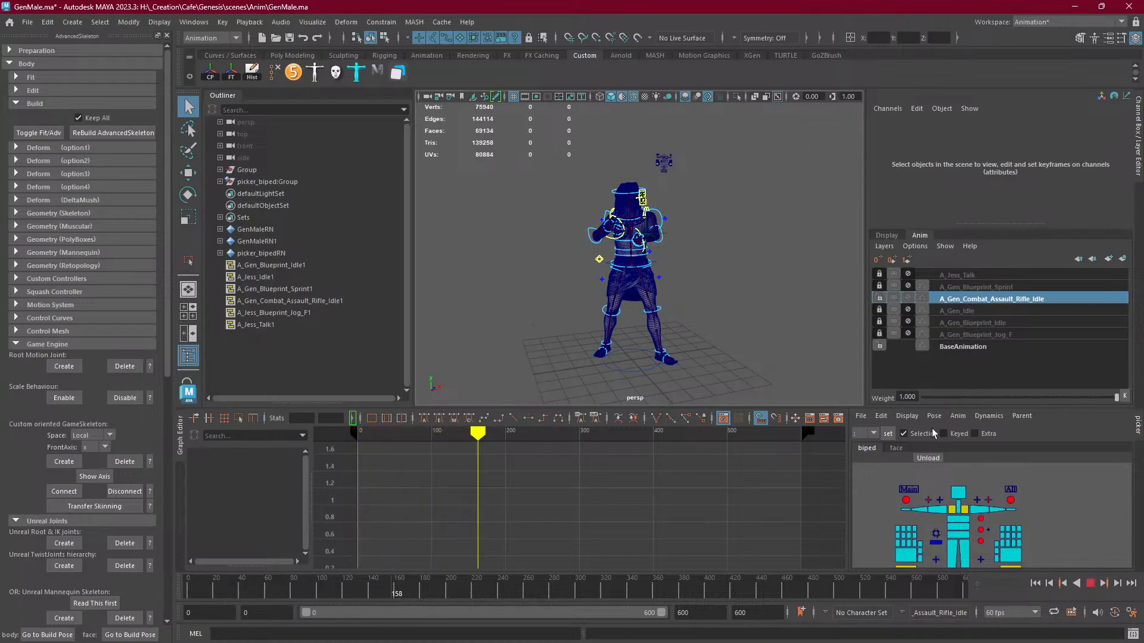
left_click(1091, 584)
left_click(1035, 584)
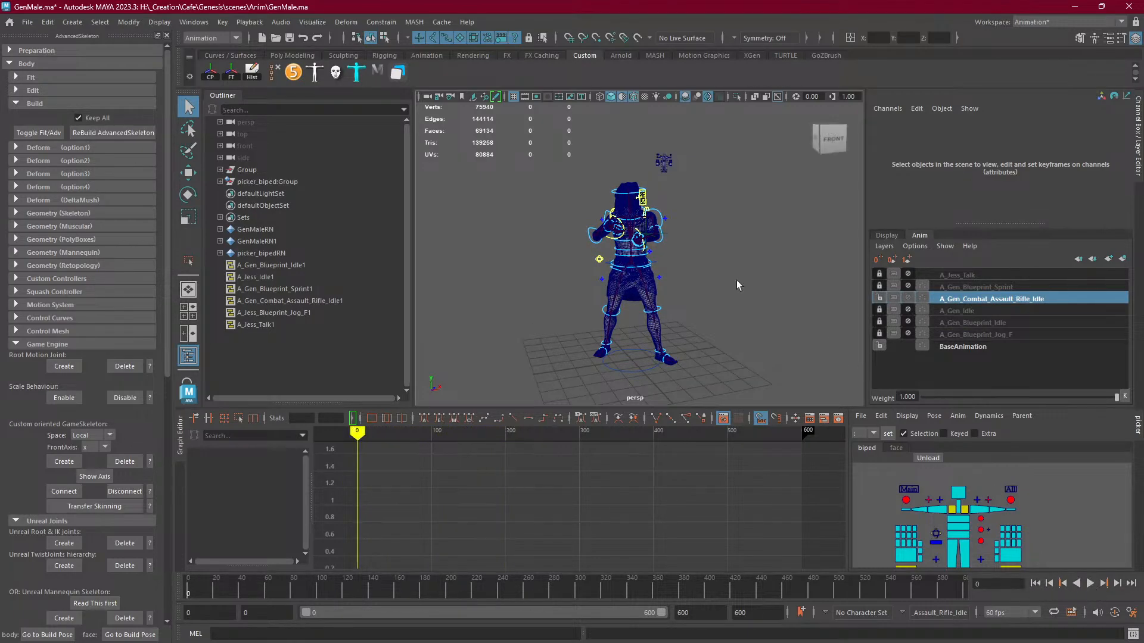
left_click(1090, 584)
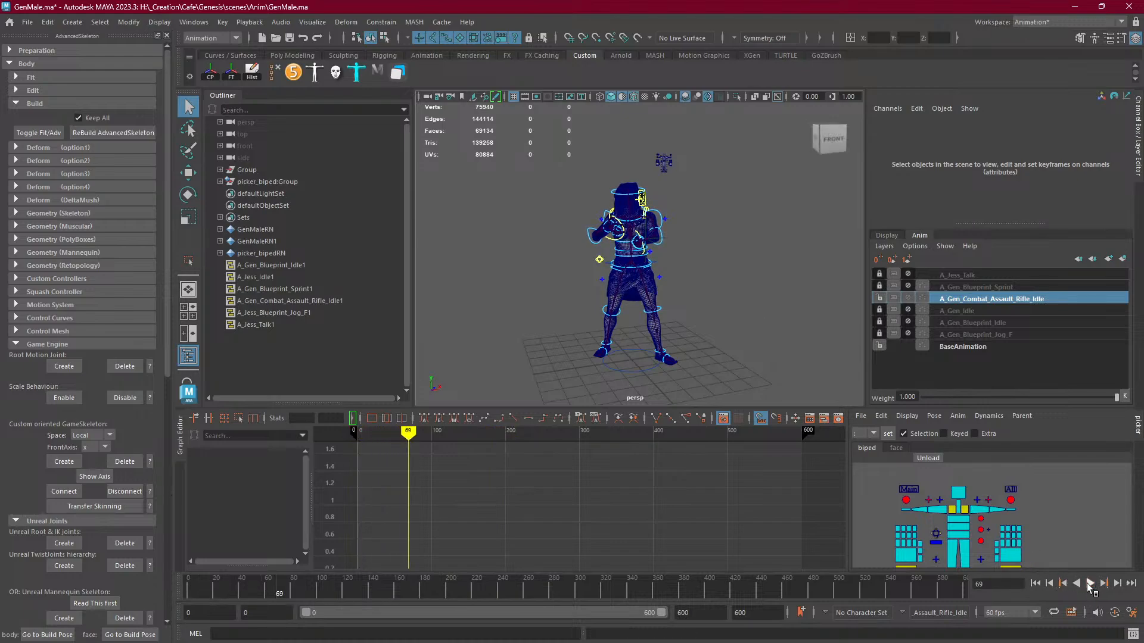
left_click(1036, 584)
right_click_drag(661, 302, 733, 277, "alt")
middle_click_drag(734, 278, 737, 347, "alt")
right_click_drag(736, 348, 656, 293, "alt")
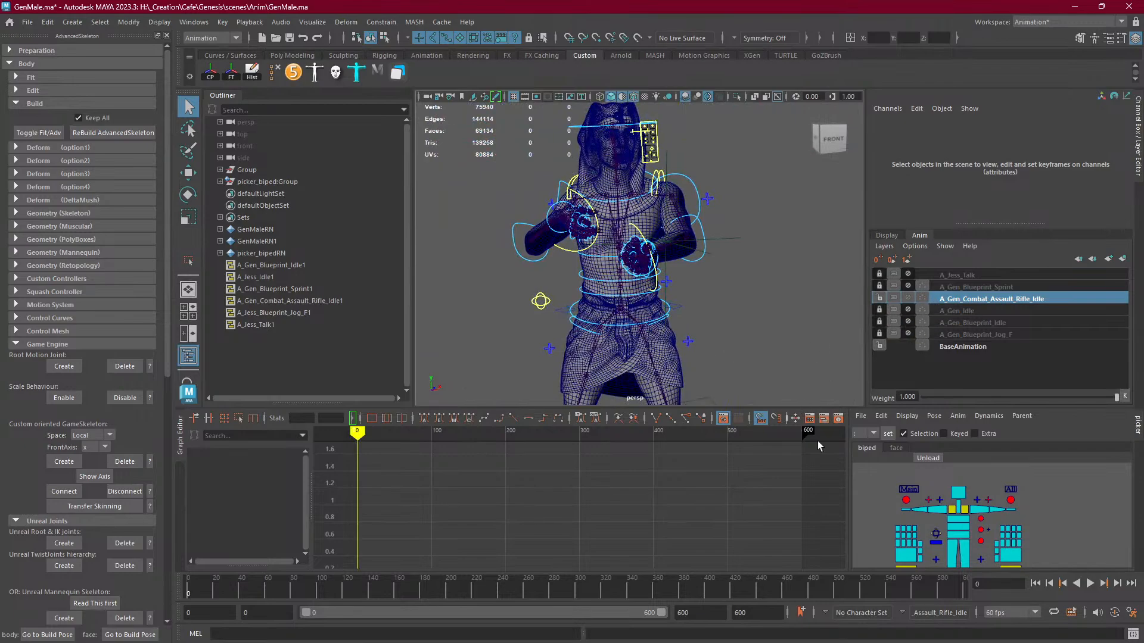
Select all of the rig's body controls, then mute and lock the A_Gen_Combat_Assault_Rifle_Idle layer.
left_click(1014, 490)
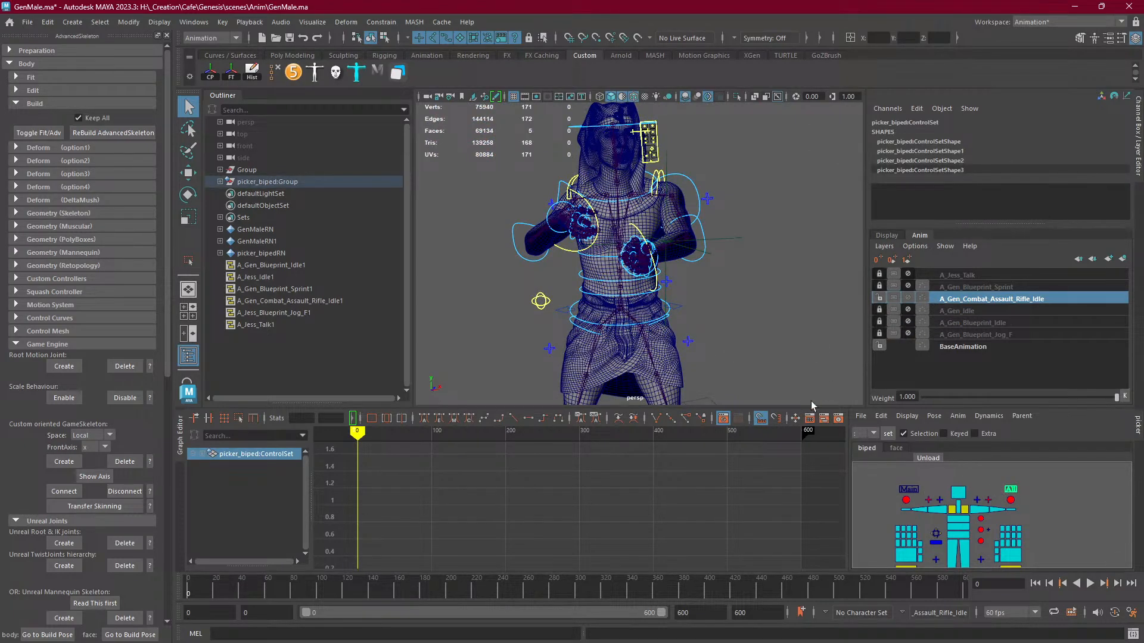
key("f")
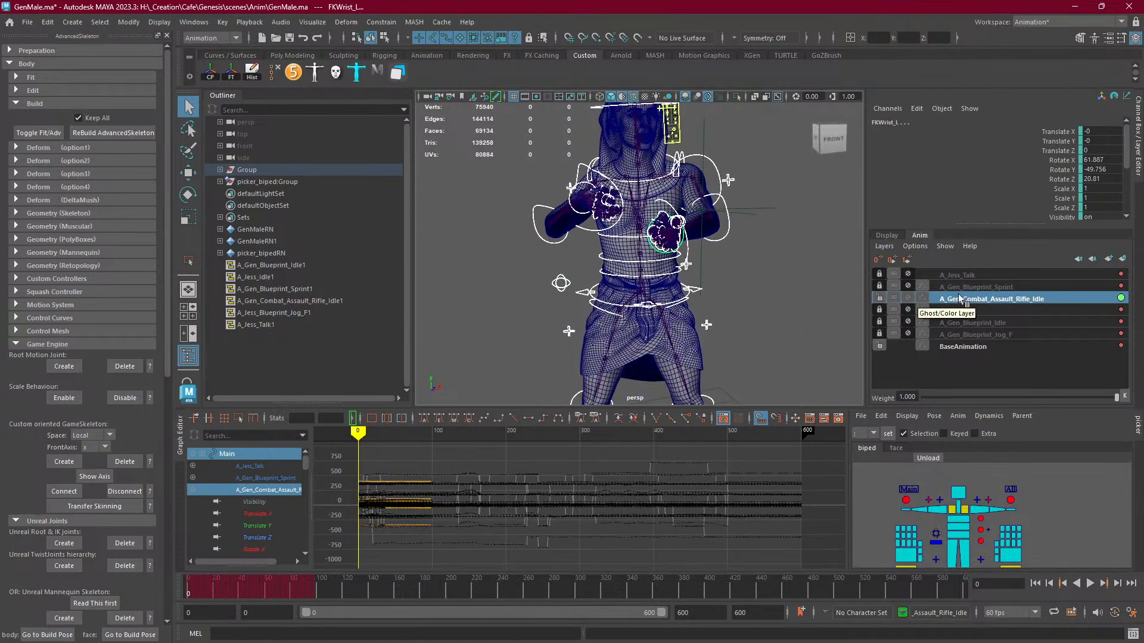
left_click(966, 276)
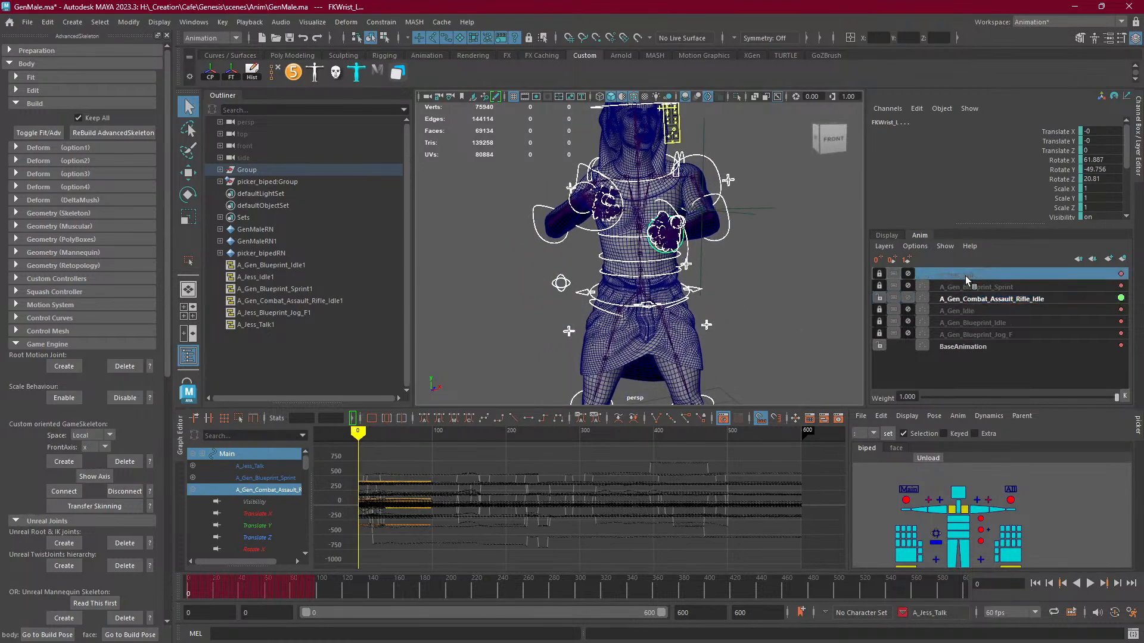
left_click(912, 296)
Preview the A_Jess_Talk and A_Gen_Blueprint_Sprint layers one at a time, muting and locking each again after viewing its pose.
left_click(911, 275)
left_click(911, 275)
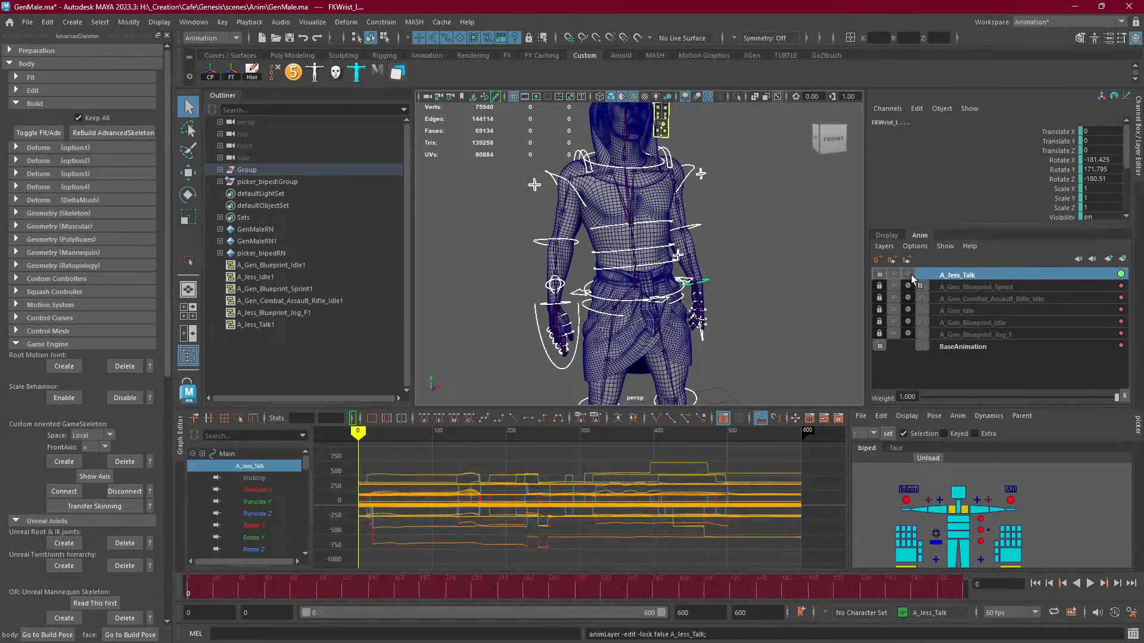
left_click(911, 274)
left_click(907, 286)
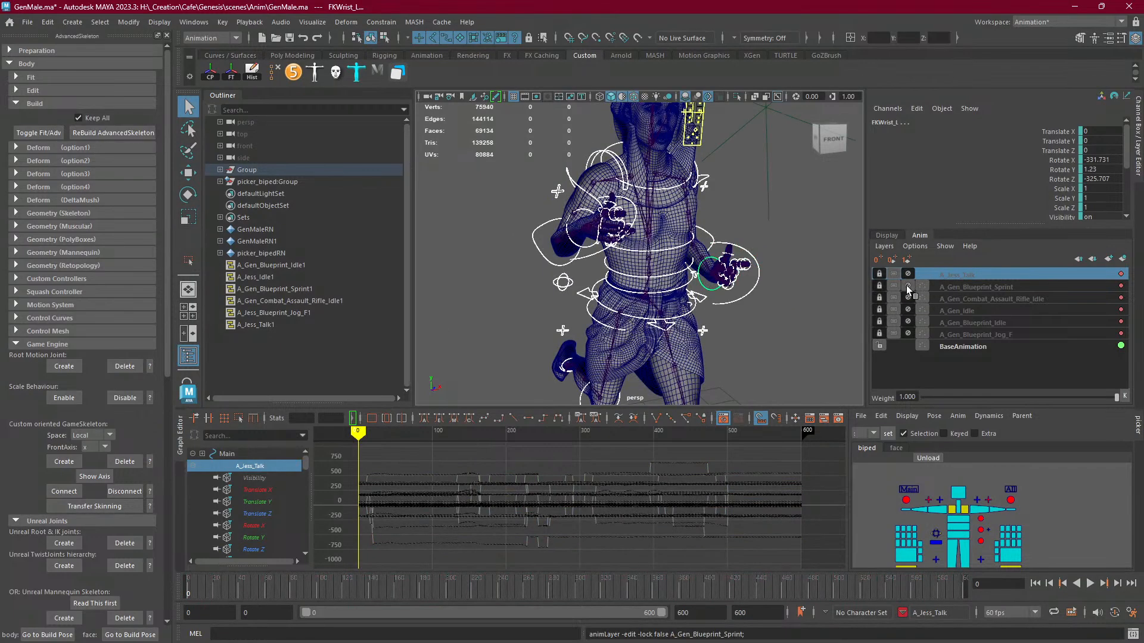
left_click(906, 285)
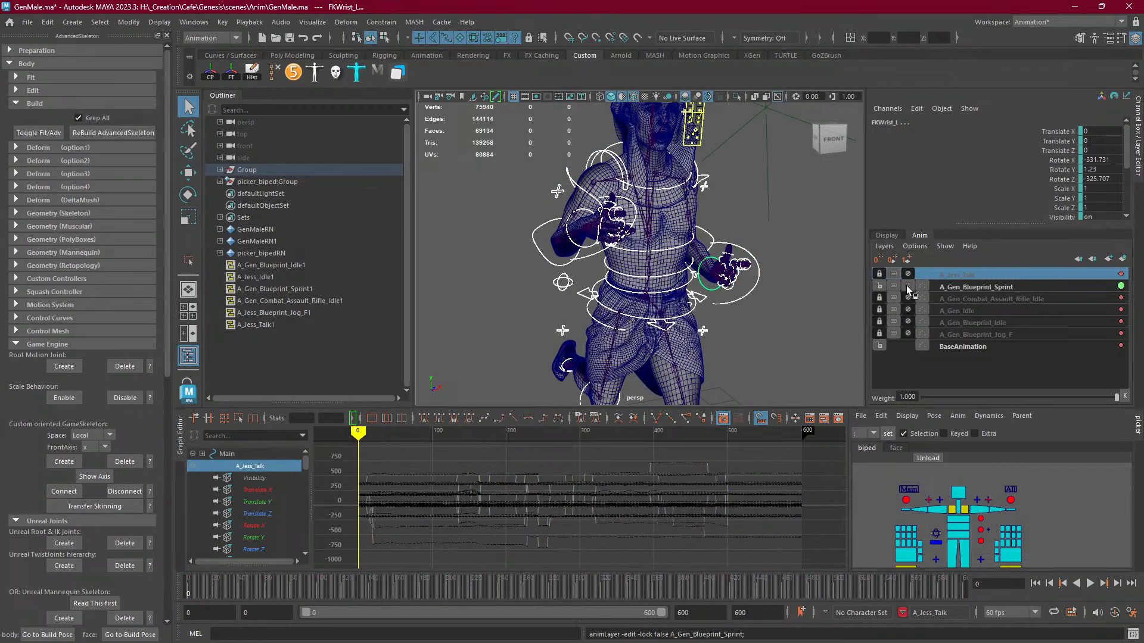
left_click(964, 287)
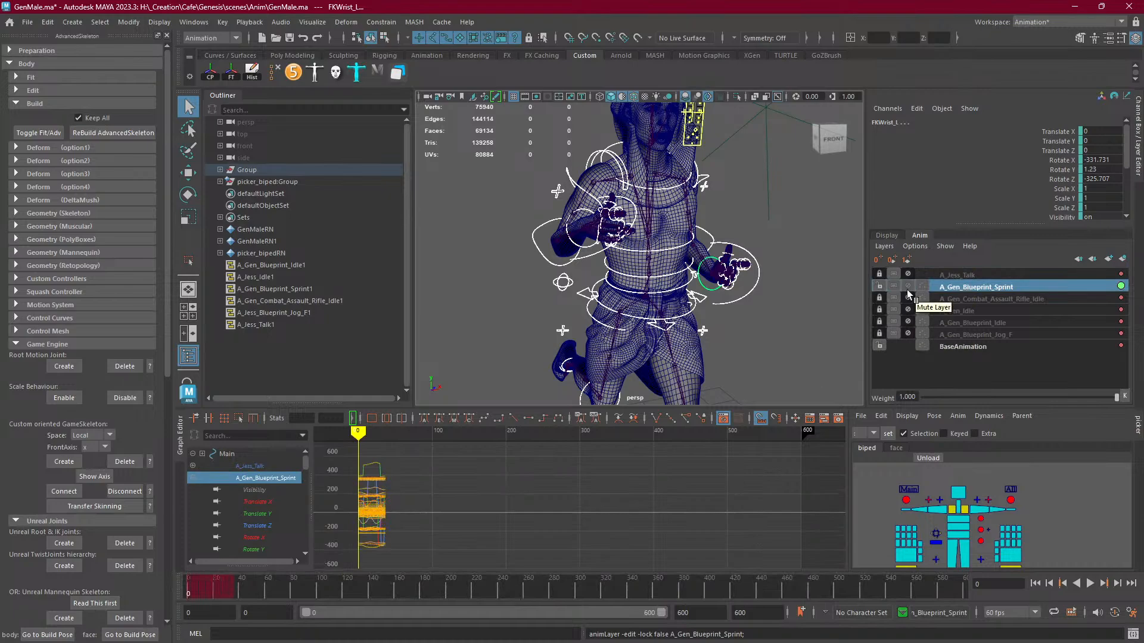
left_click(907, 287)
Go through the remaining animation layers one by one down to BaseAnimation and examine their curves.
left_click(947, 298)
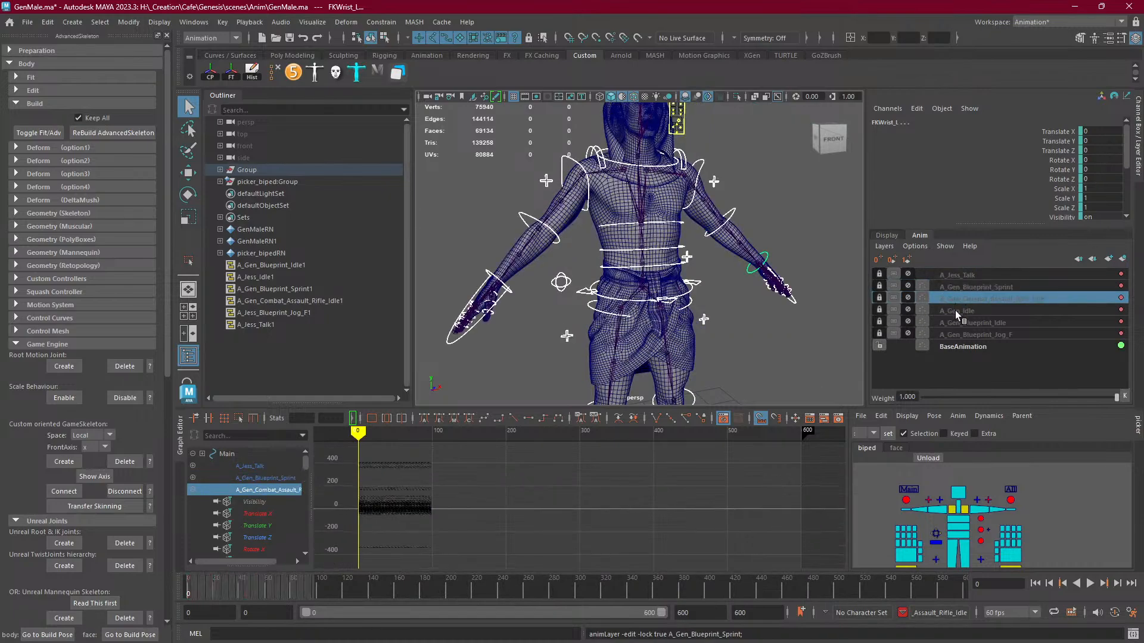
left_click(956, 312)
left_click(957, 323)
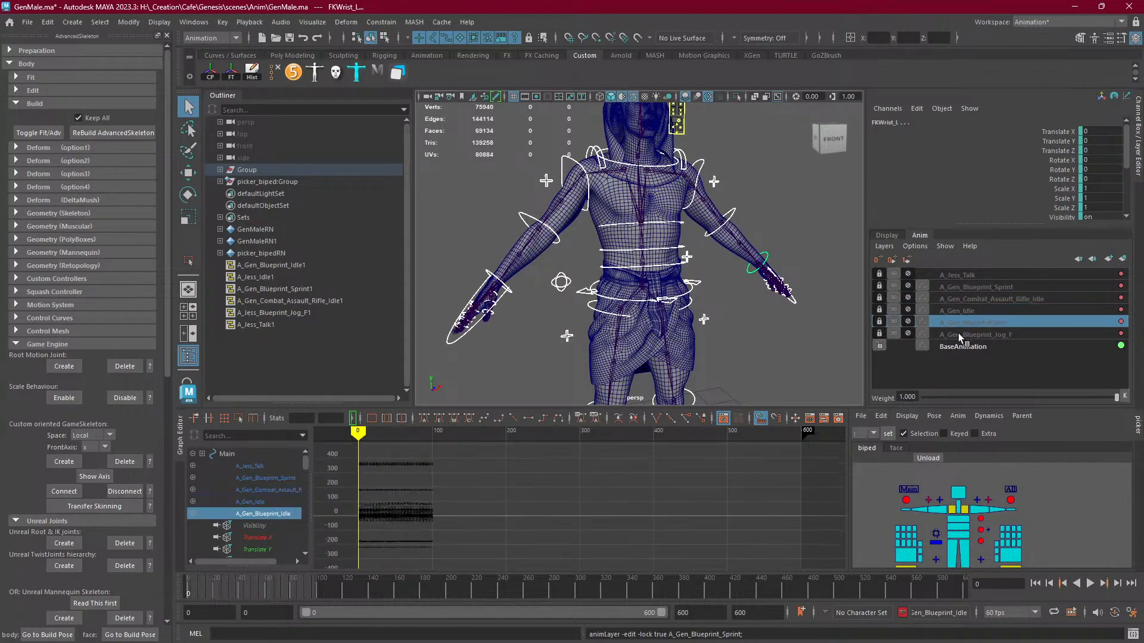
left_click(958, 333)
left_click(959, 342)
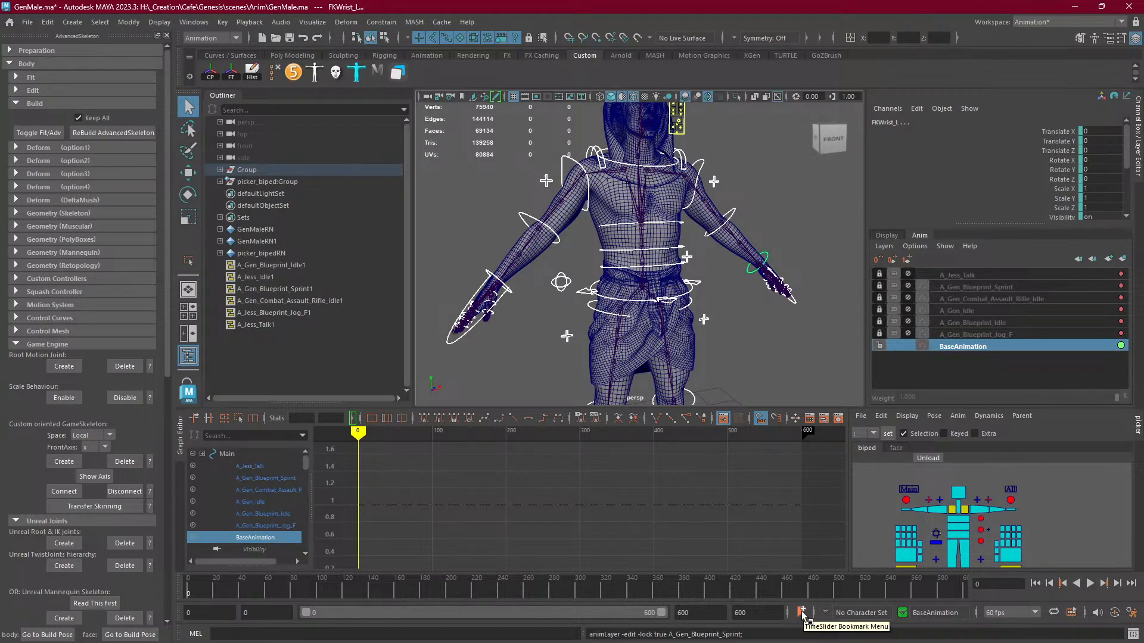
Create a time slider bookmark named A_Jess_Talk, after the layer, spanning frames 0 to 600.
left_click(960, 275)
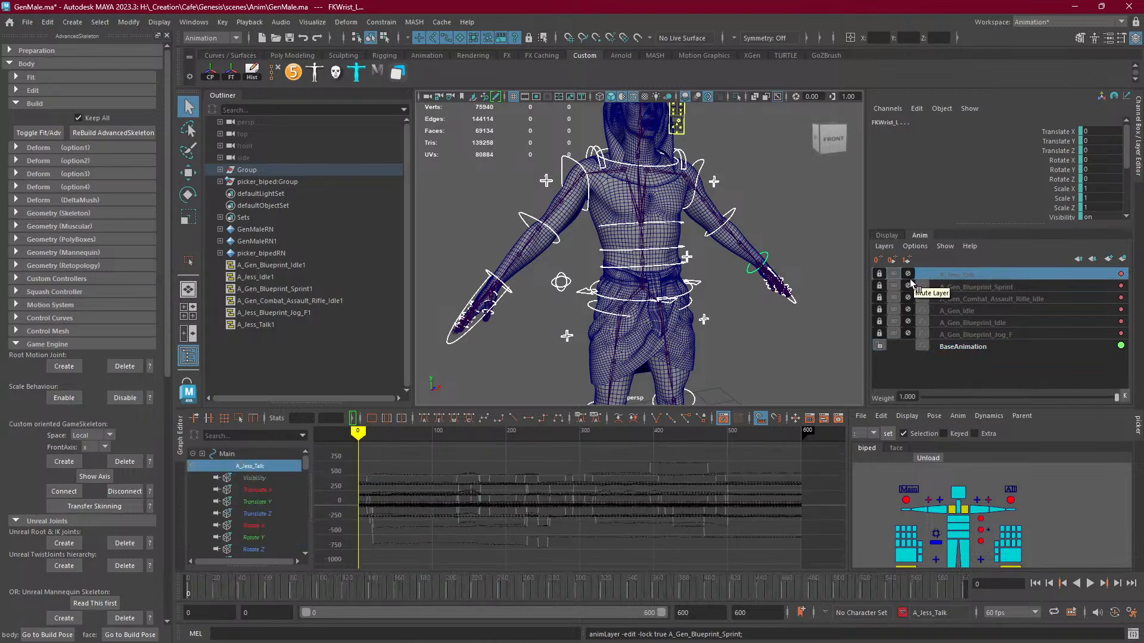
left_click(802, 613)
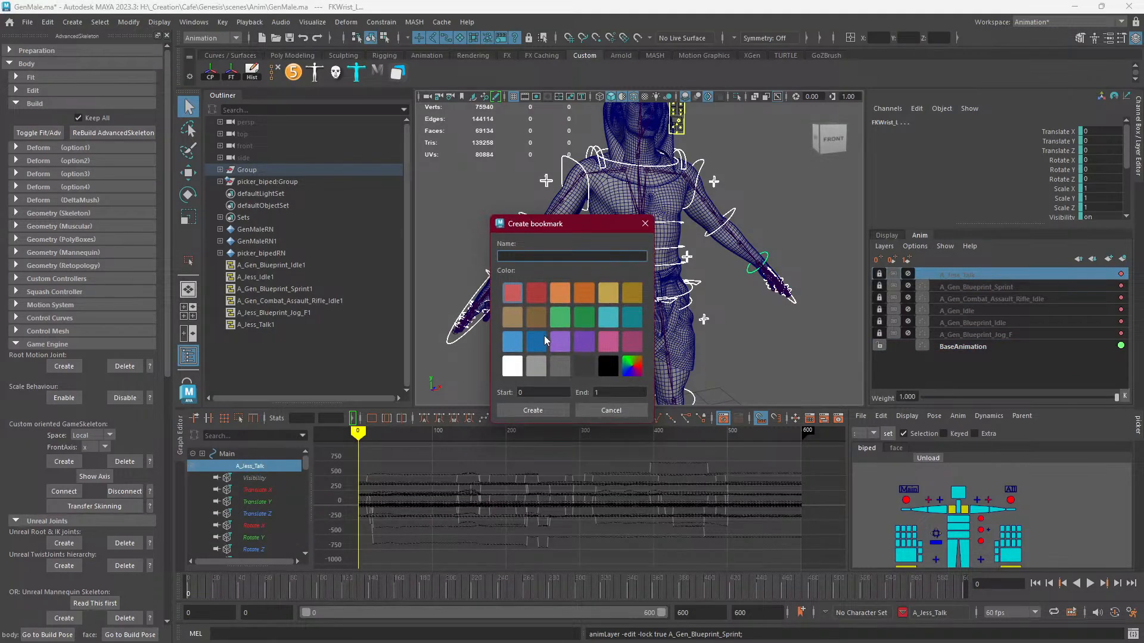
left_click(620, 392)
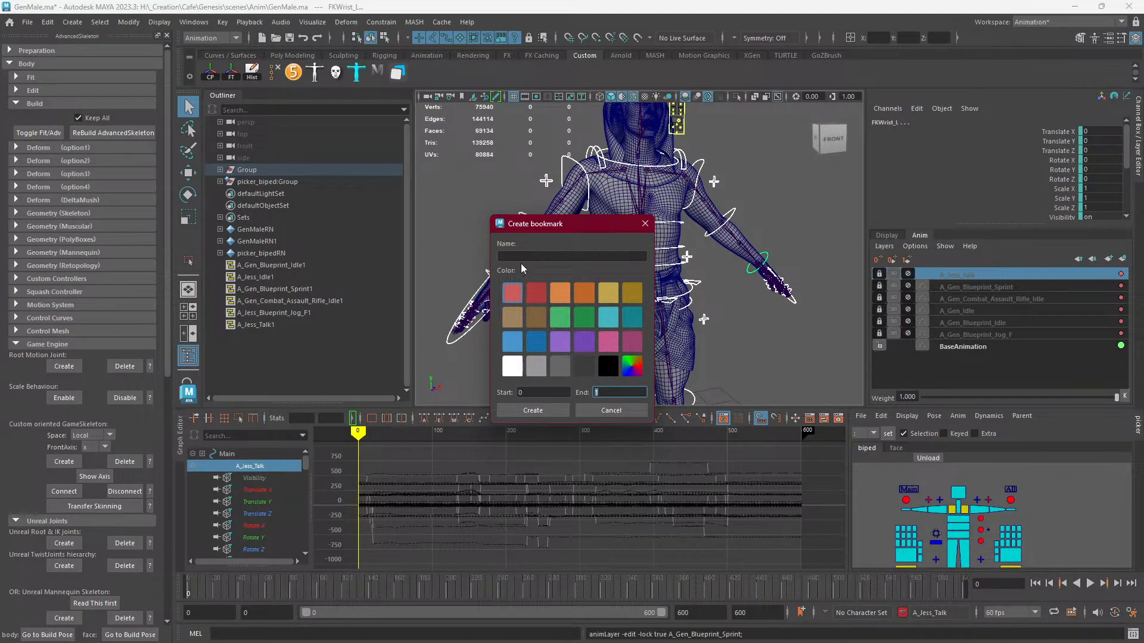
left_click(548, 255)
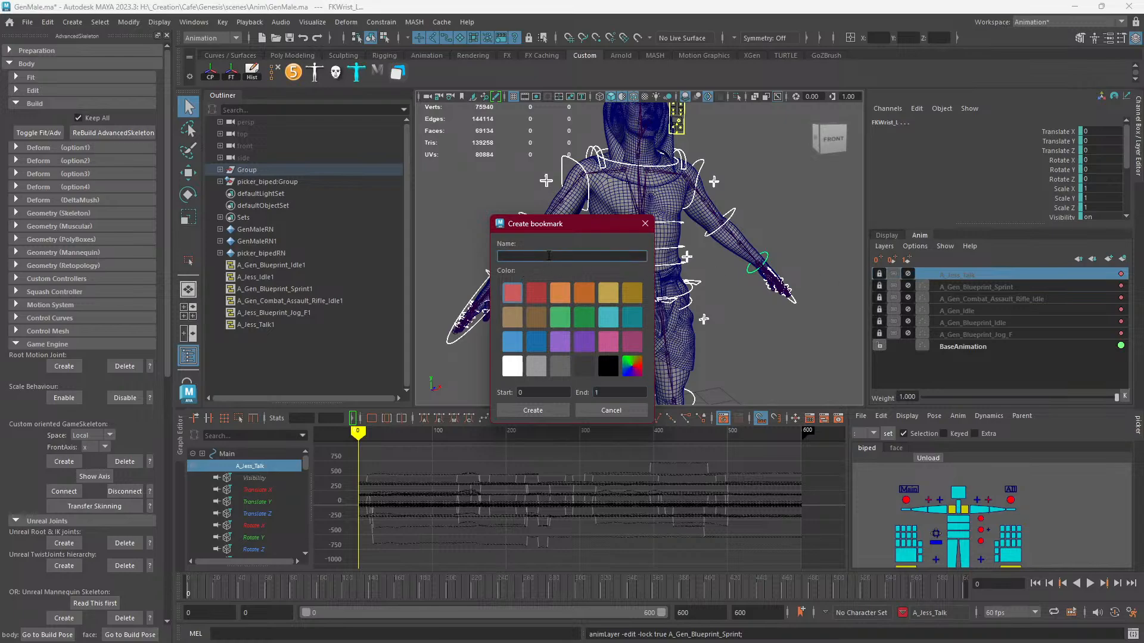
double_click(963, 274)
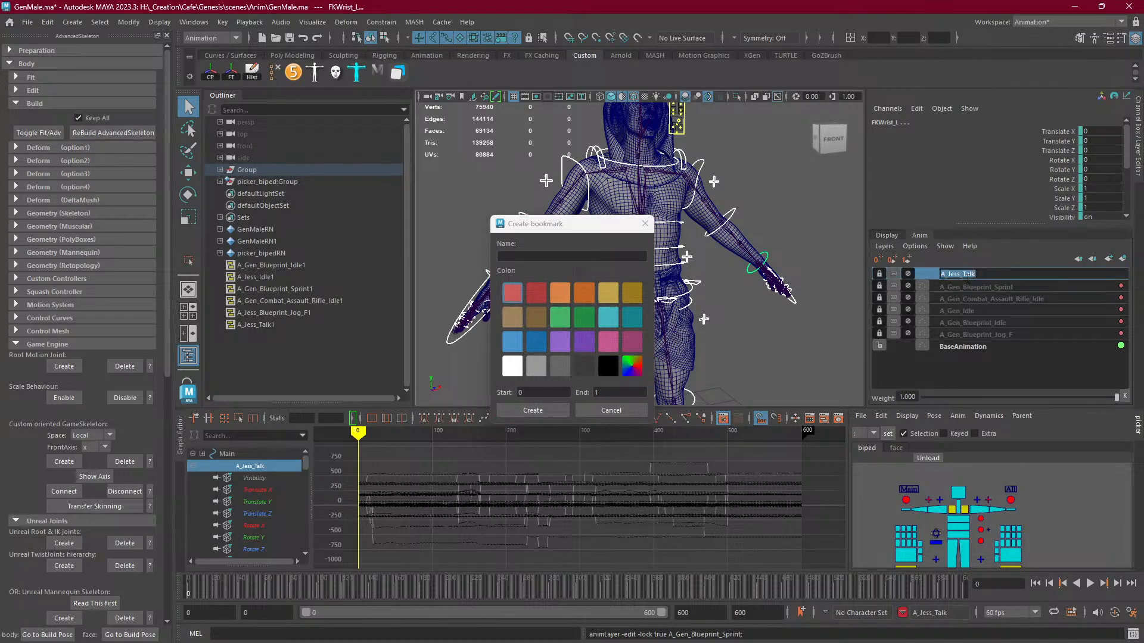
key("ctrl+c")
left_click(546, 256)
key("ctrl+v")
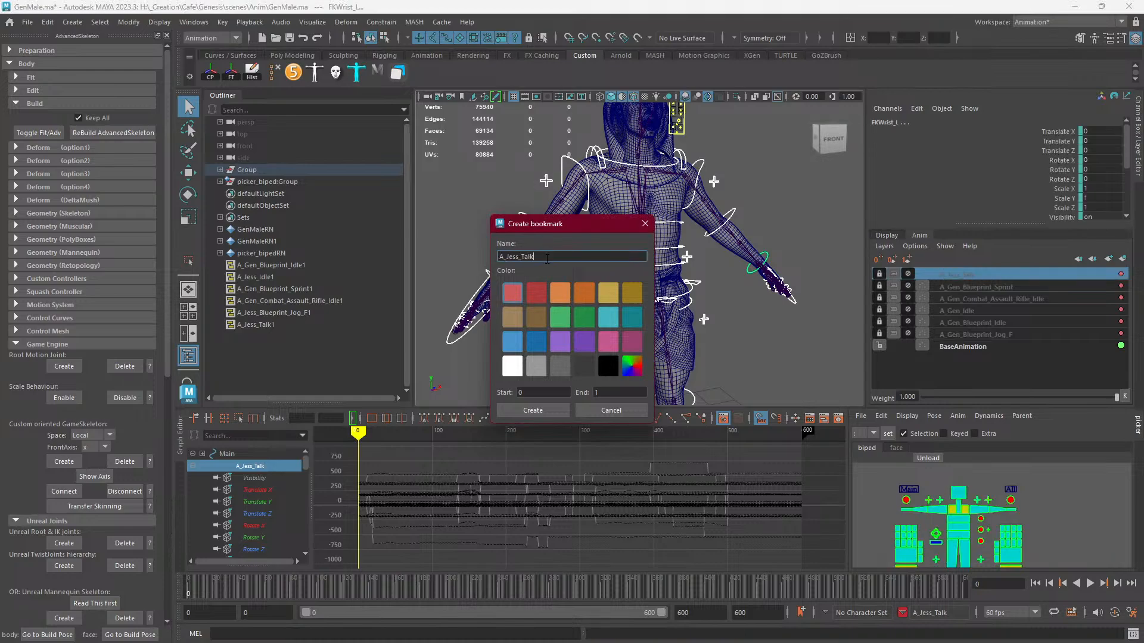
left_click(578, 394)
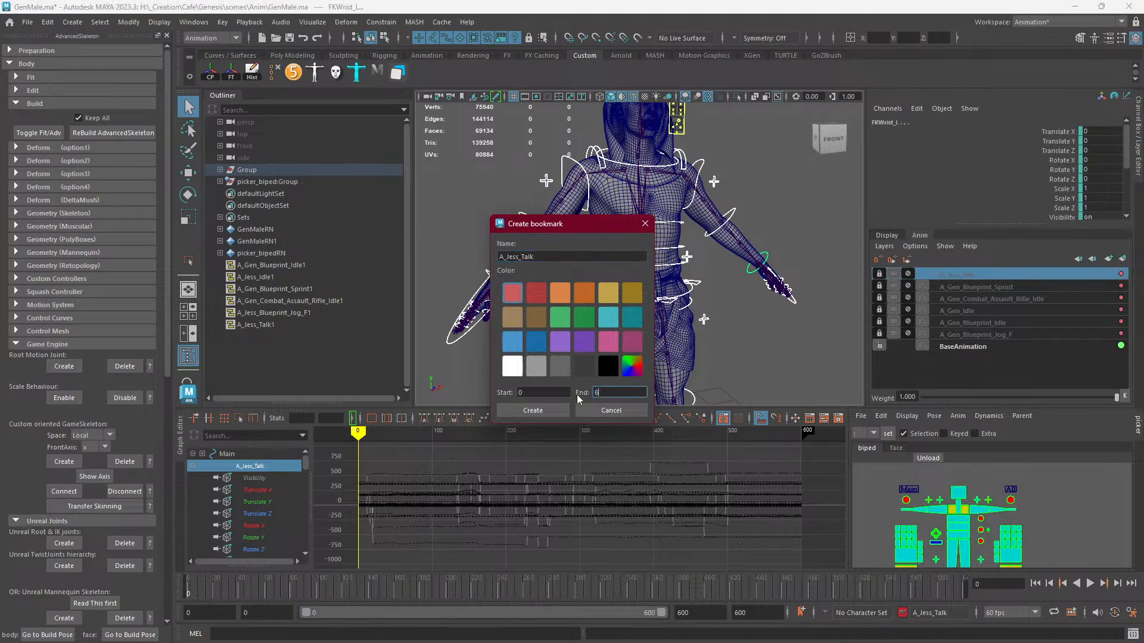
type("600")
key("Return")
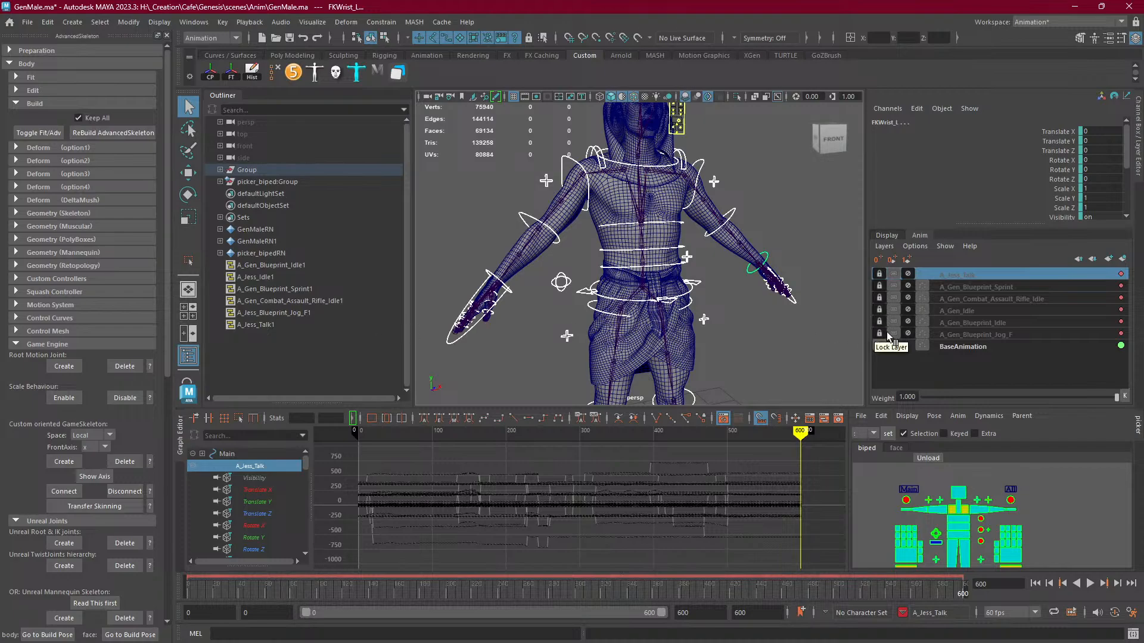
Make A_Gen_Blueprint_Sprint the selected layer and unmute and unlock it.
left_click(977, 287)
left_click(967, 273)
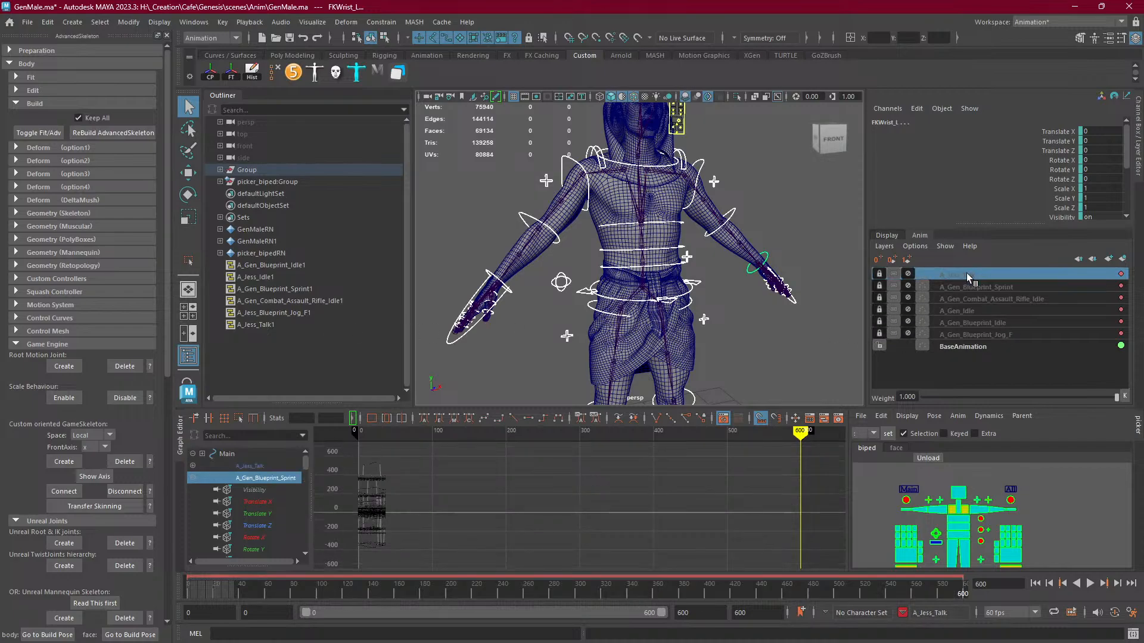
left_click(966, 287)
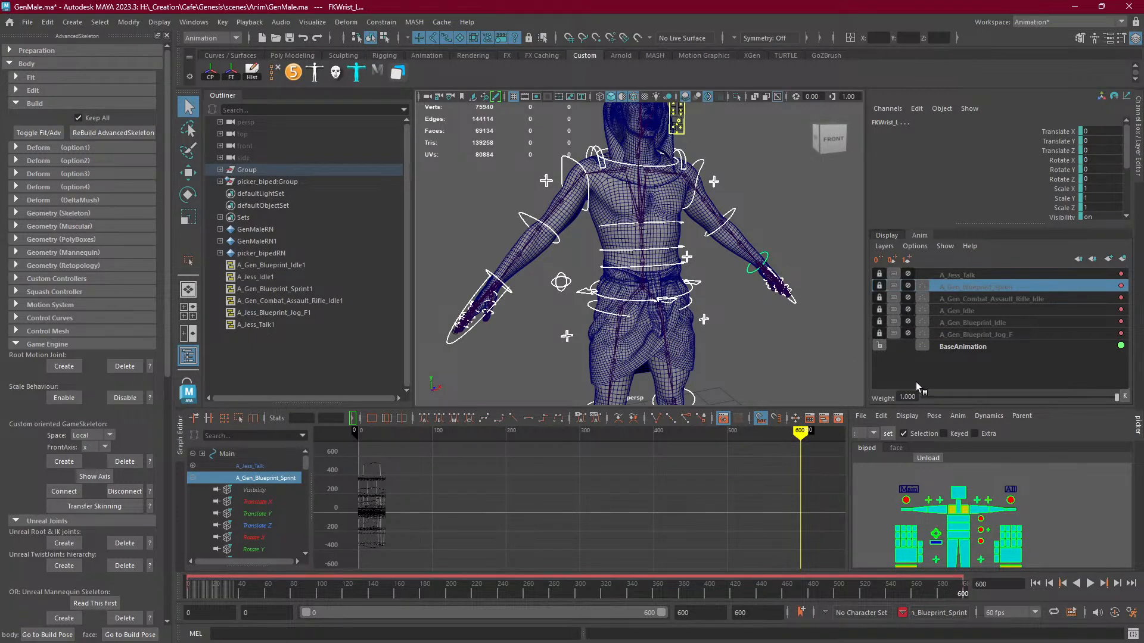
left_click(880, 286)
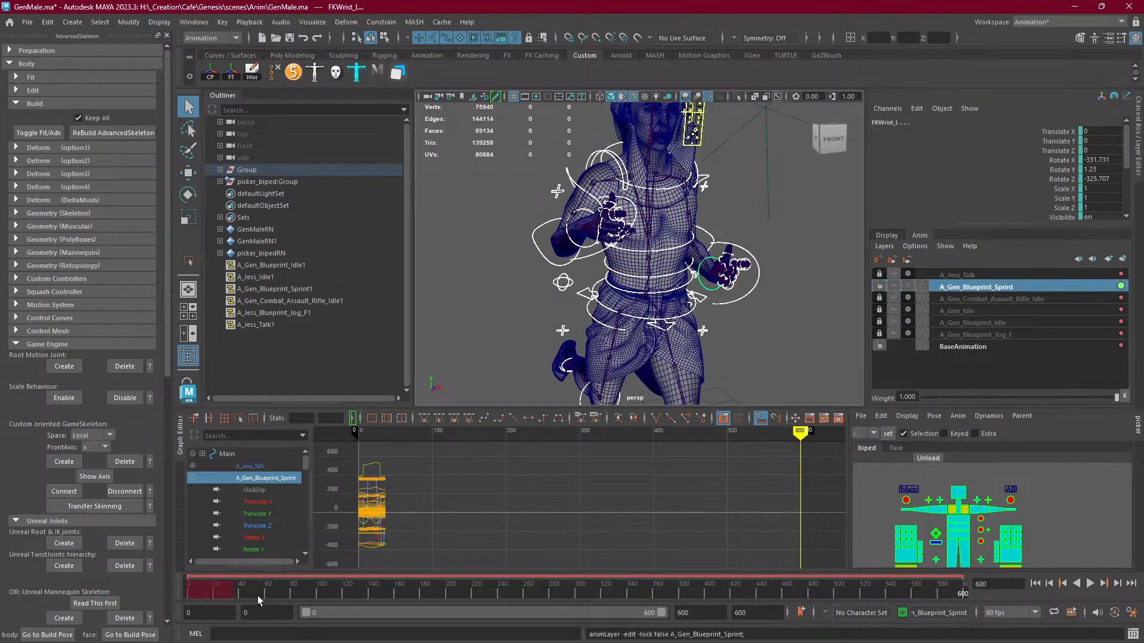
Locate the last key of the sprint on the timeline and set the playback range to end at frame 36.
left_click(232, 592)
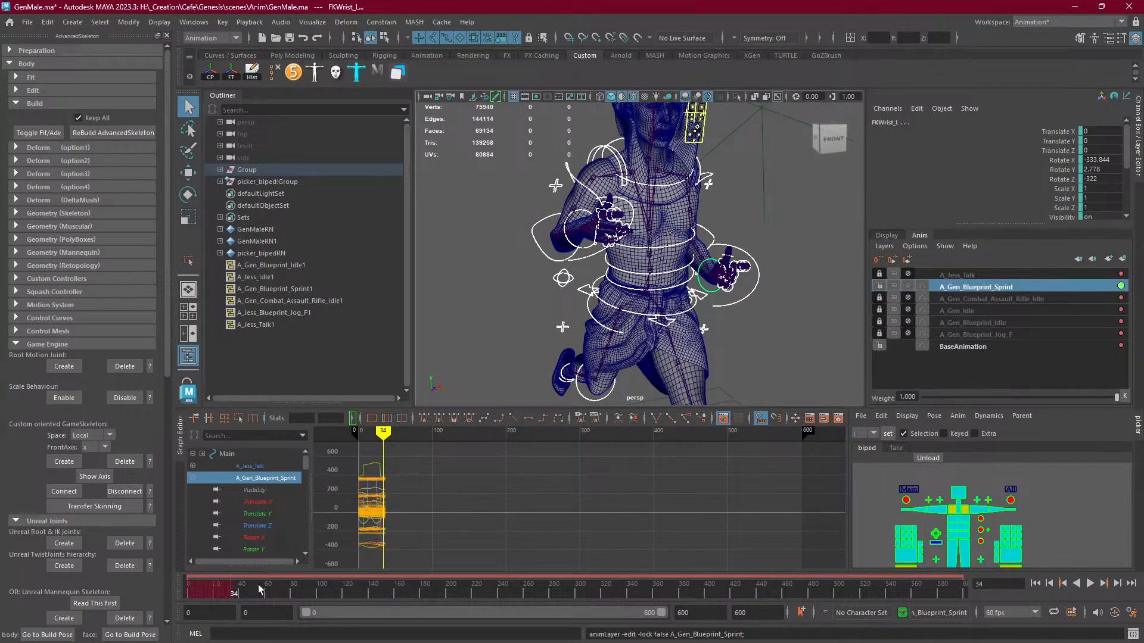
left_click(707, 612)
key("Return")
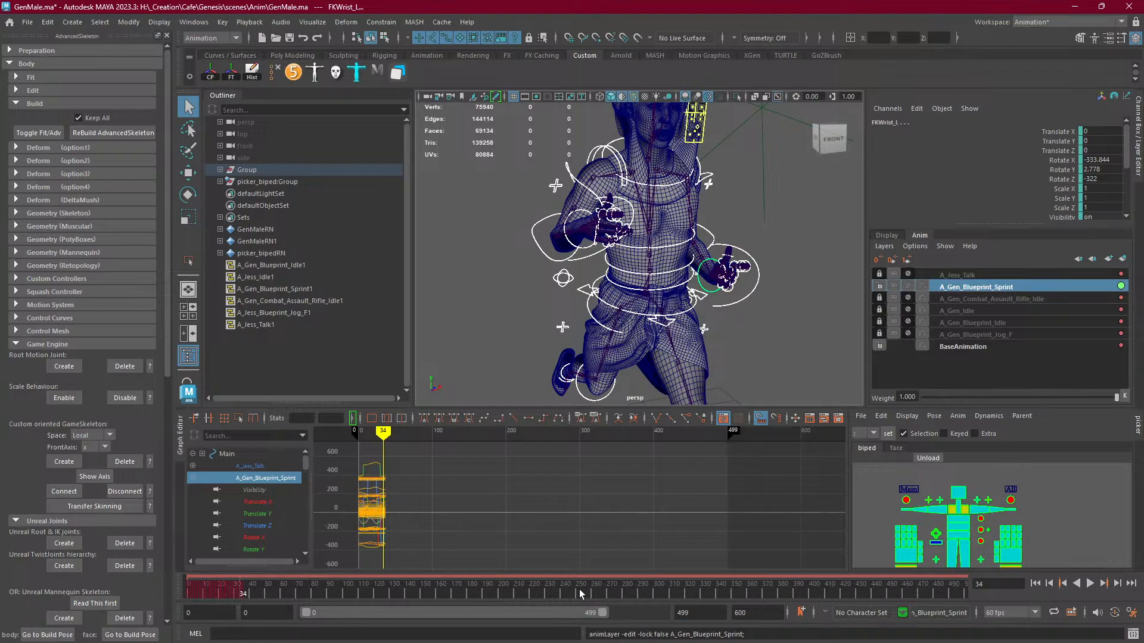
double_click(683, 612)
type("40")
key("Return")
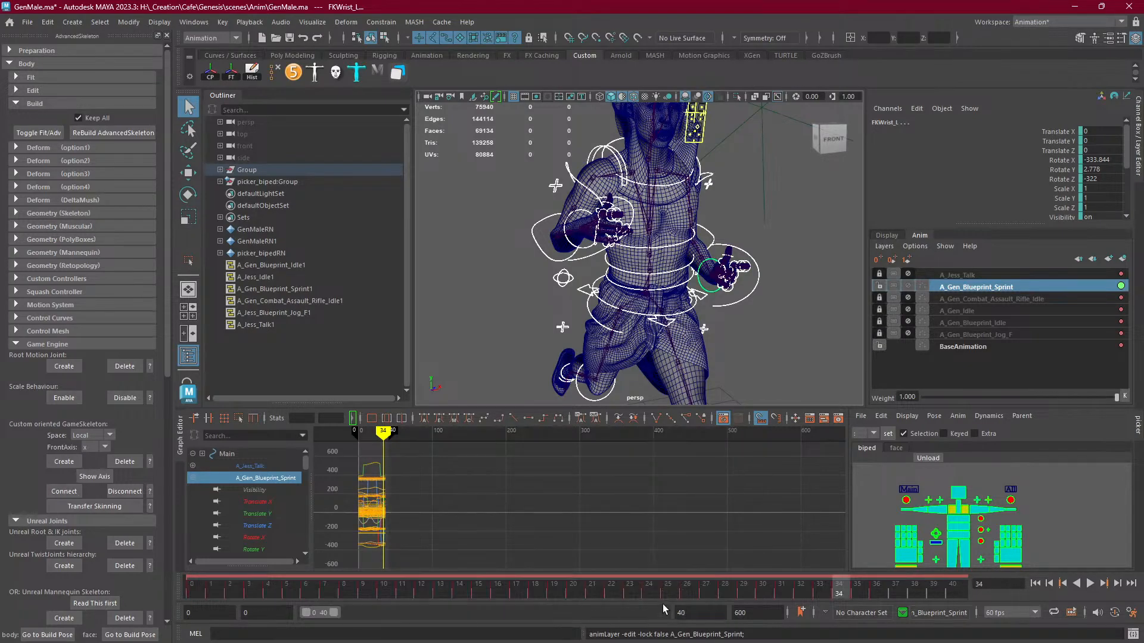
left_click_drag(911, 587, 878, 591)
left_click_drag(693, 613, 635, 621)
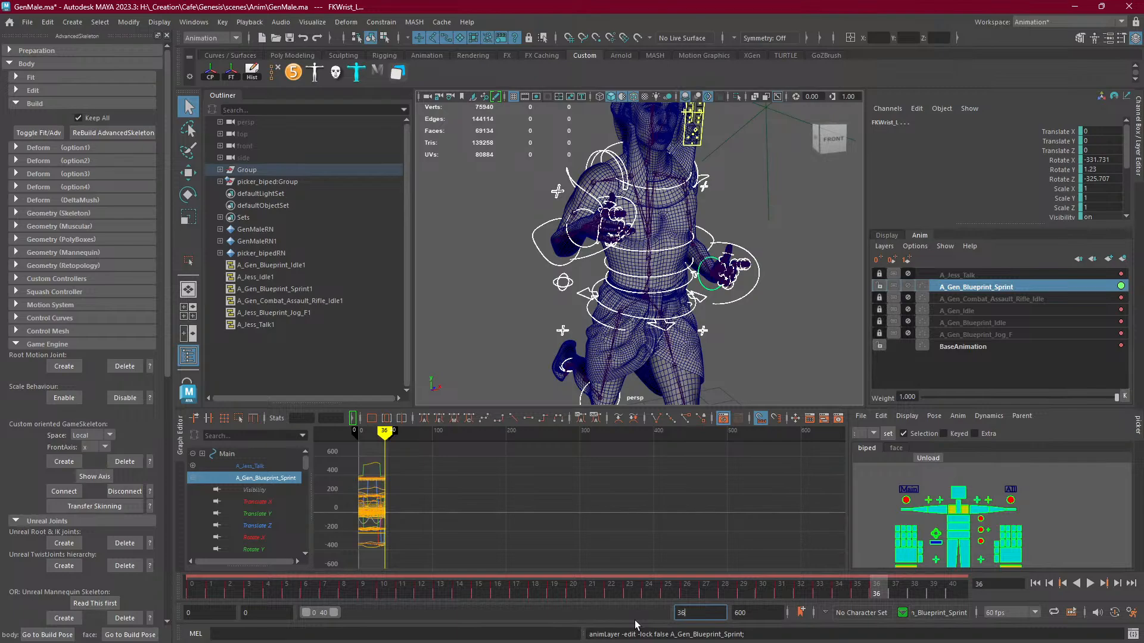
key("Return")
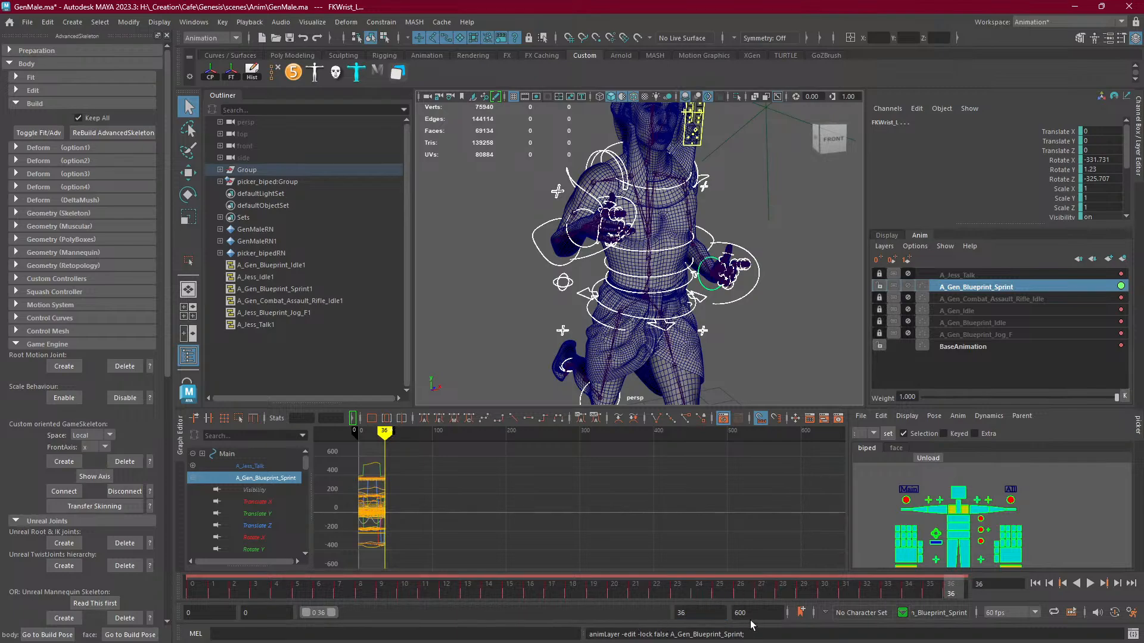
Create a purple time slider bookmark for the sprint spanning frames 0 to 36.
left_click(808, 612)
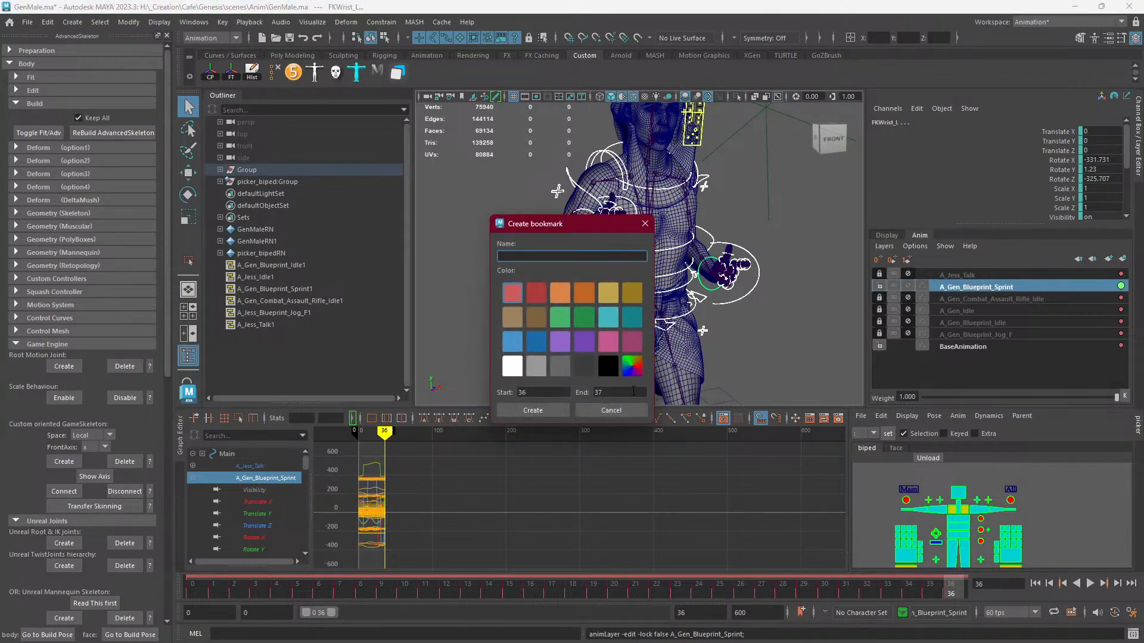
left_click(621, 391)
left_click(521, 393)
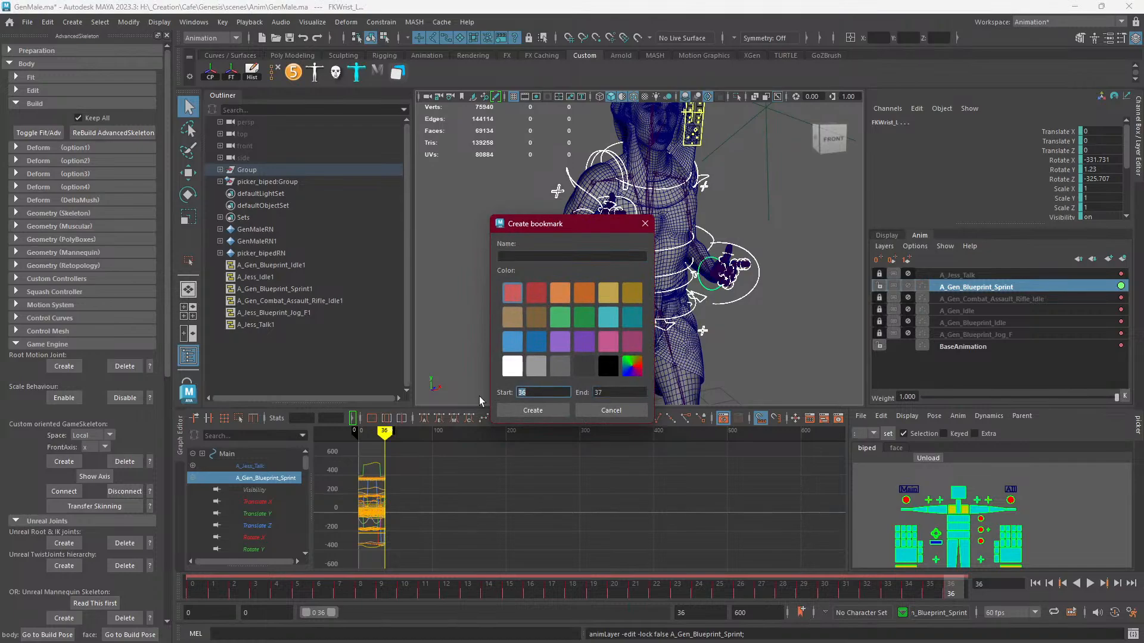
key("Tab")
type("36")
left_click(531, 411)
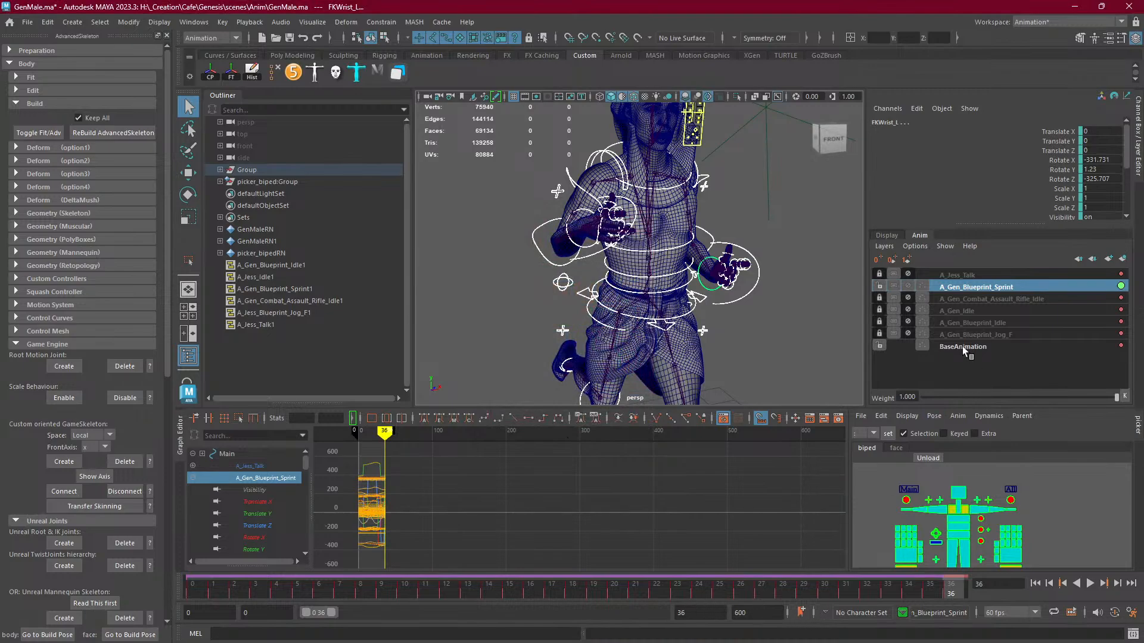
left_click(953, 275)
left_click(952, 286)
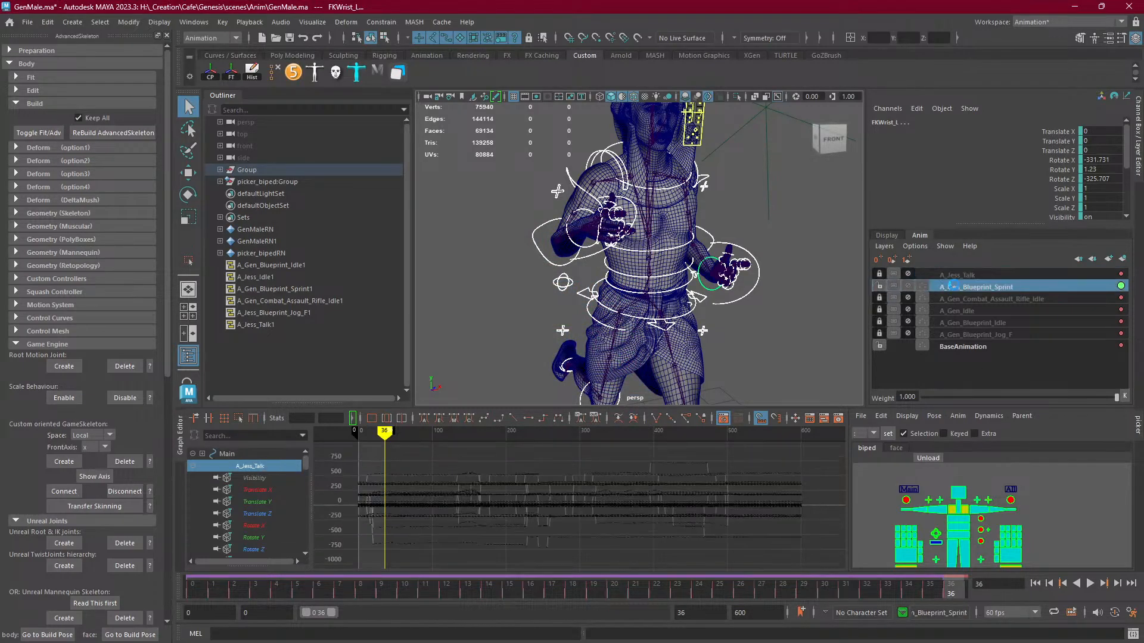
left_click(957, 275)
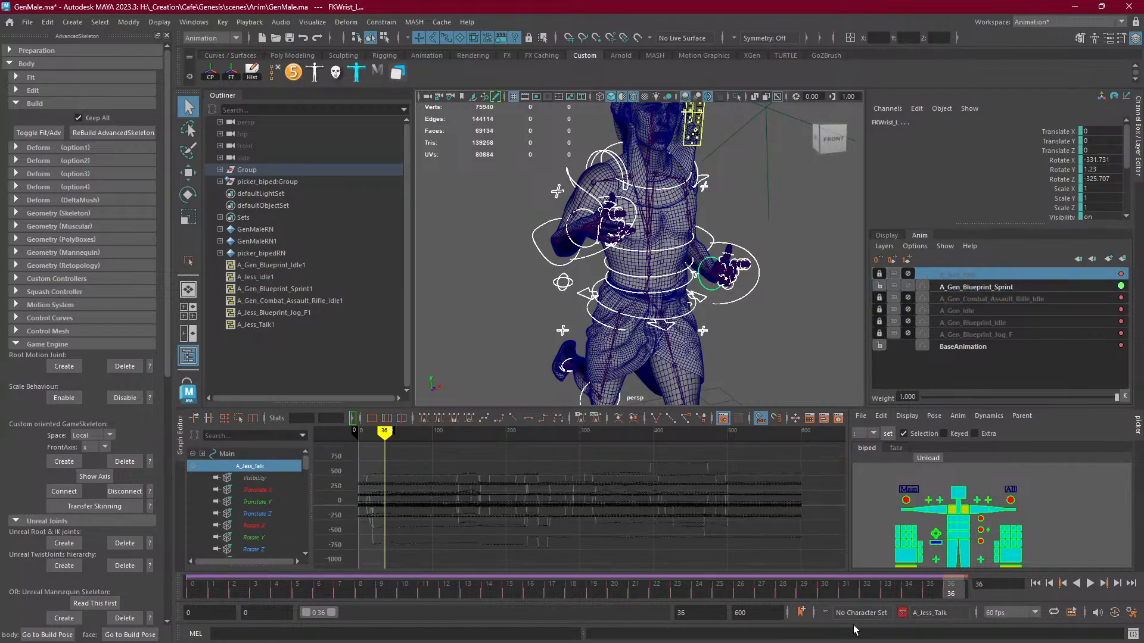
left_click(802, 612)
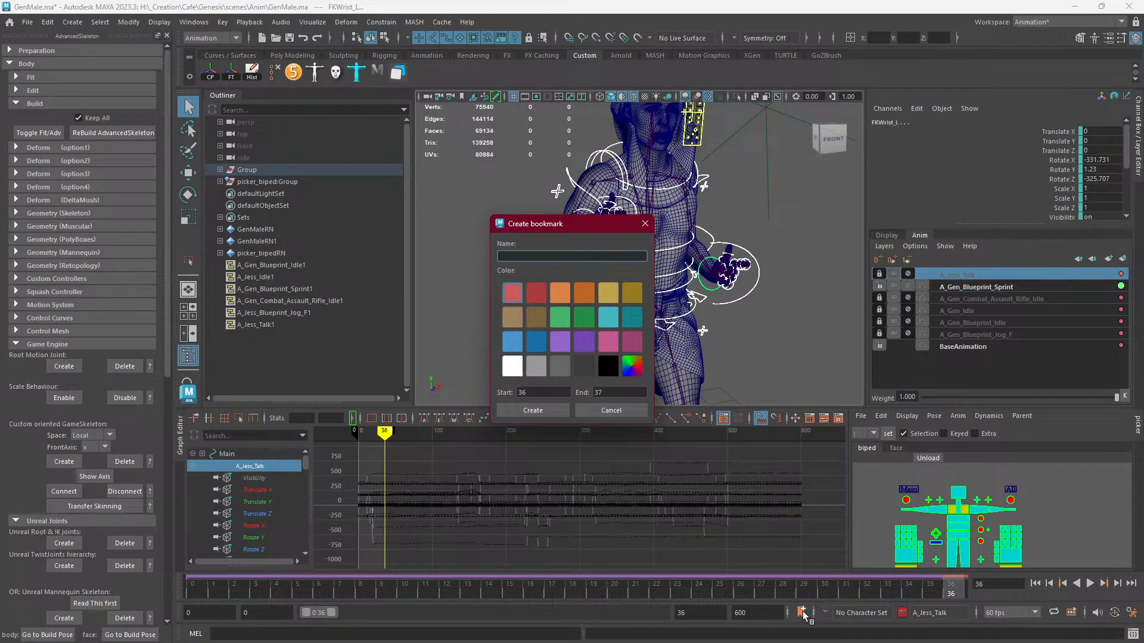
key("Escape")
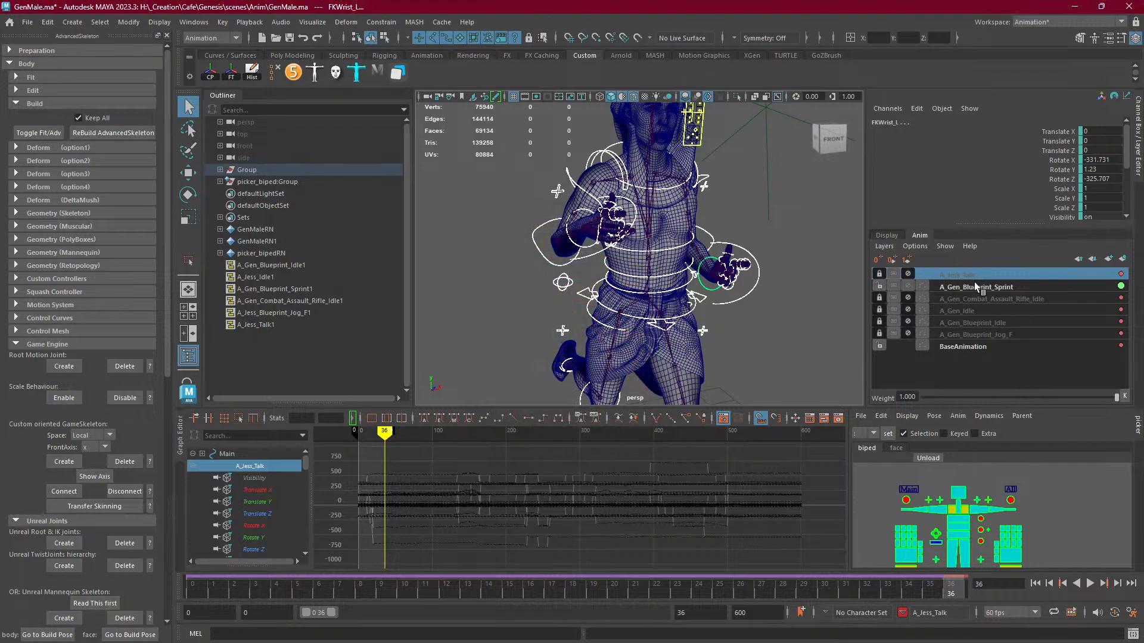
Mute and lock the A_Gen_Blueprint_Sprint layer, keeping it as the selected layer.
left_click(908, 284)
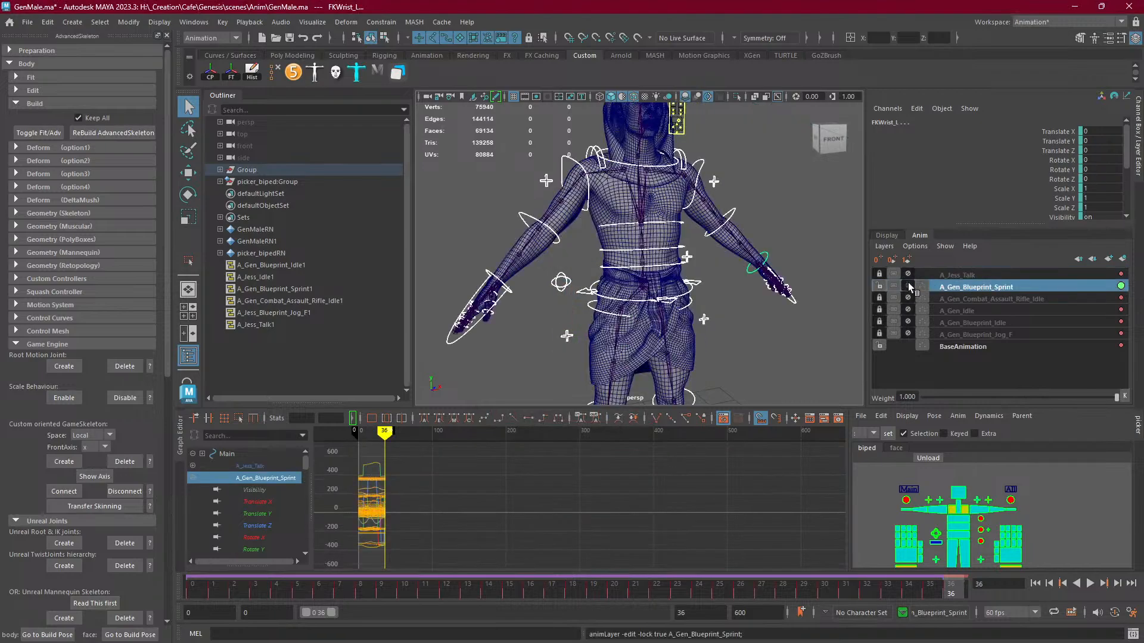
left_click(958, 284)
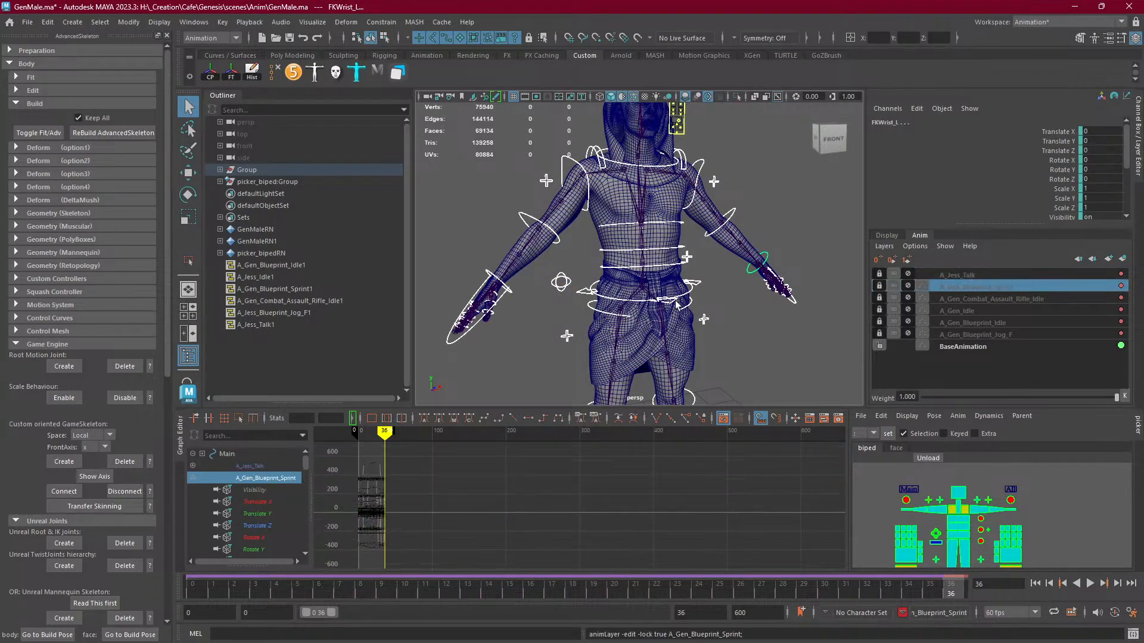
Examine the character set choices and the commands available for animation layers and display layers.
left_click(887, 236)
left_click(919, 236)
left_click(832, 616)
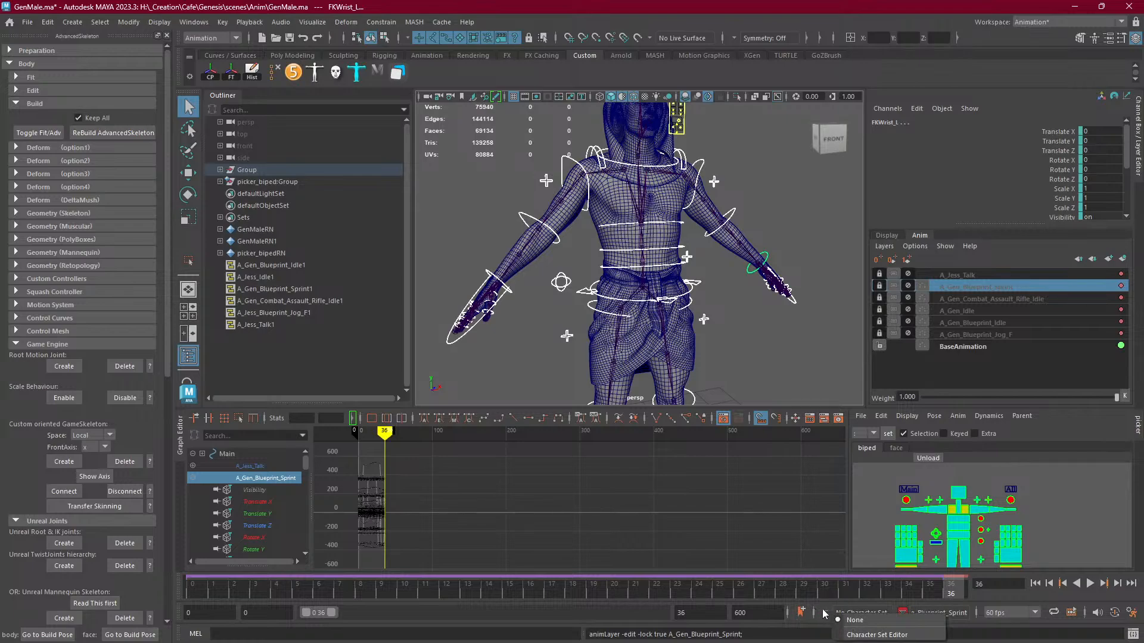
left_click(825, 614)
left_click(676, 622)
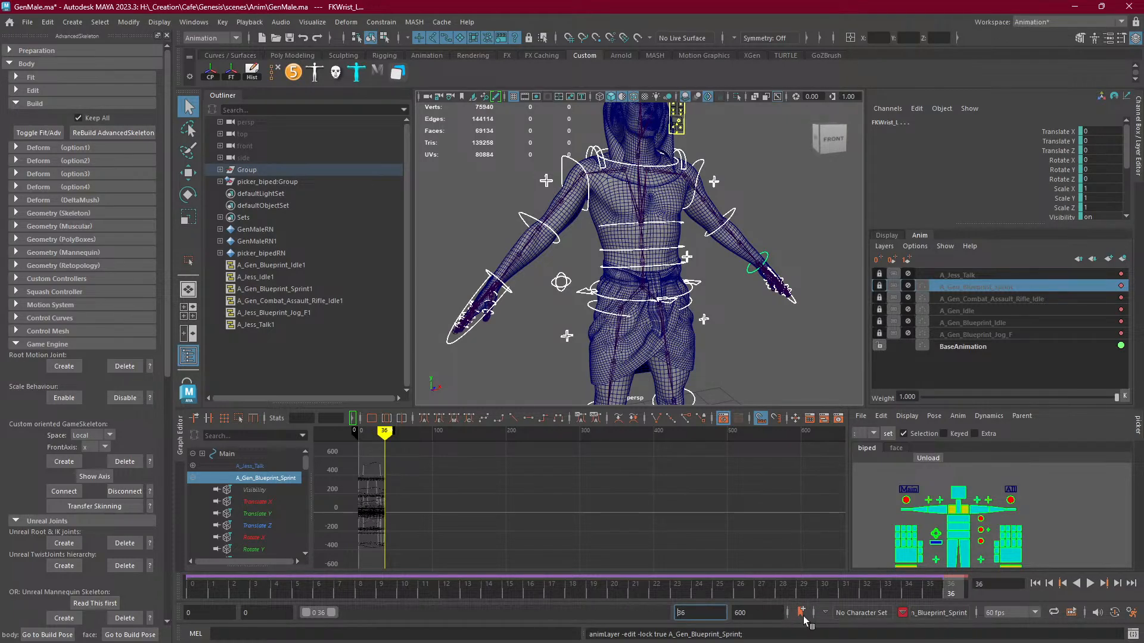
left_click_drag(704, 611, 668, 611)
right_click(958, 286)
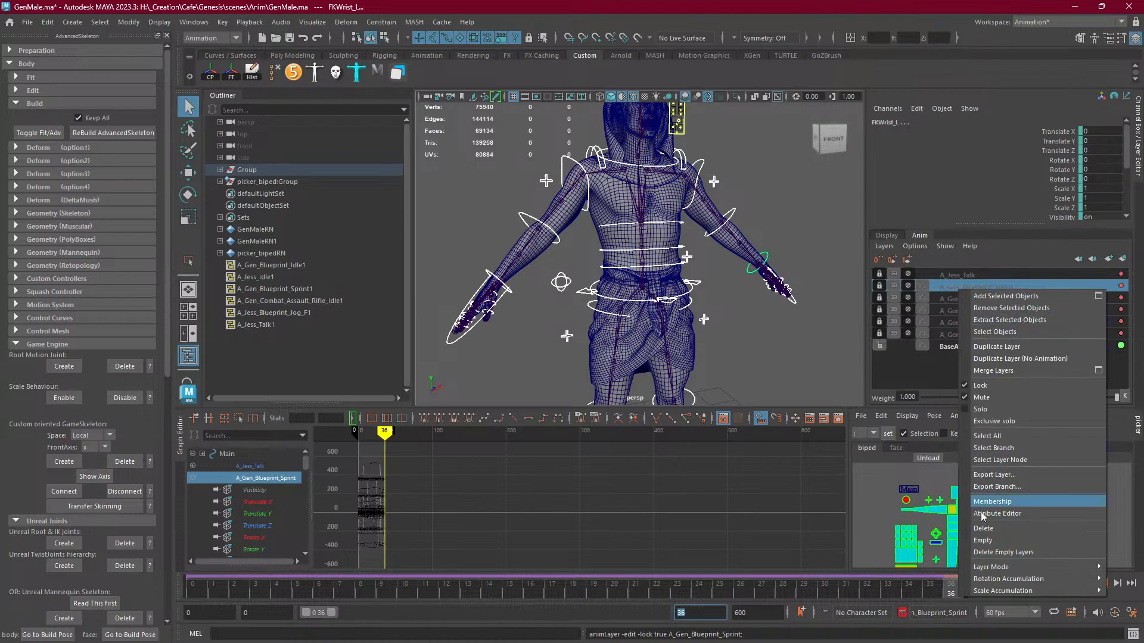
mouse_move(1027, 590)
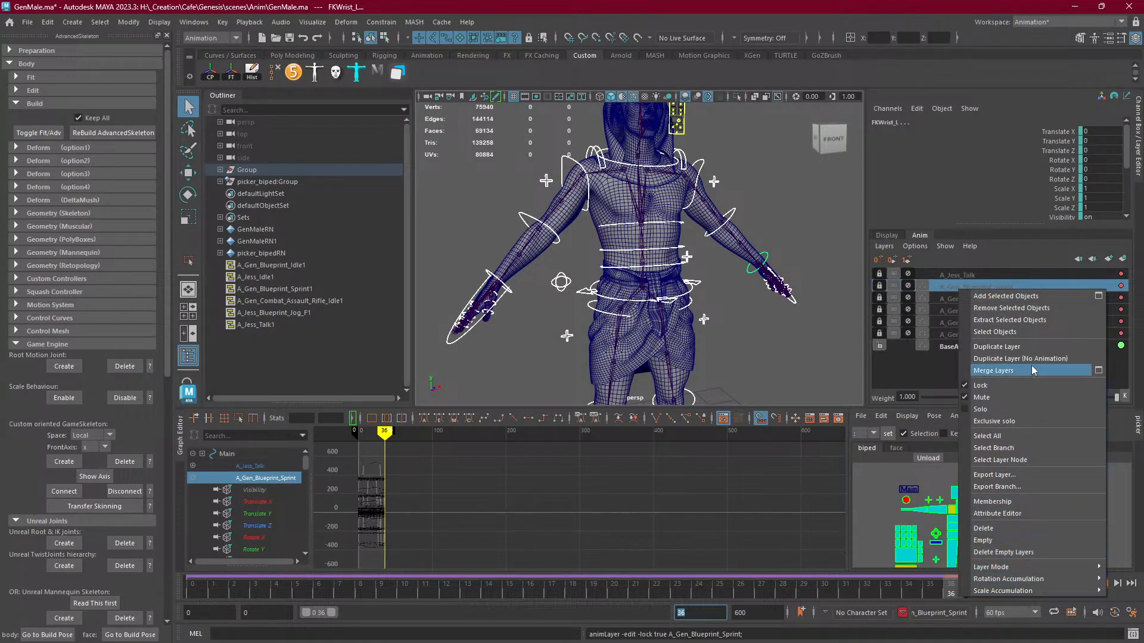
left_click(919, 248)
mouse_move(944, 247)
mouse_move(884, 246)
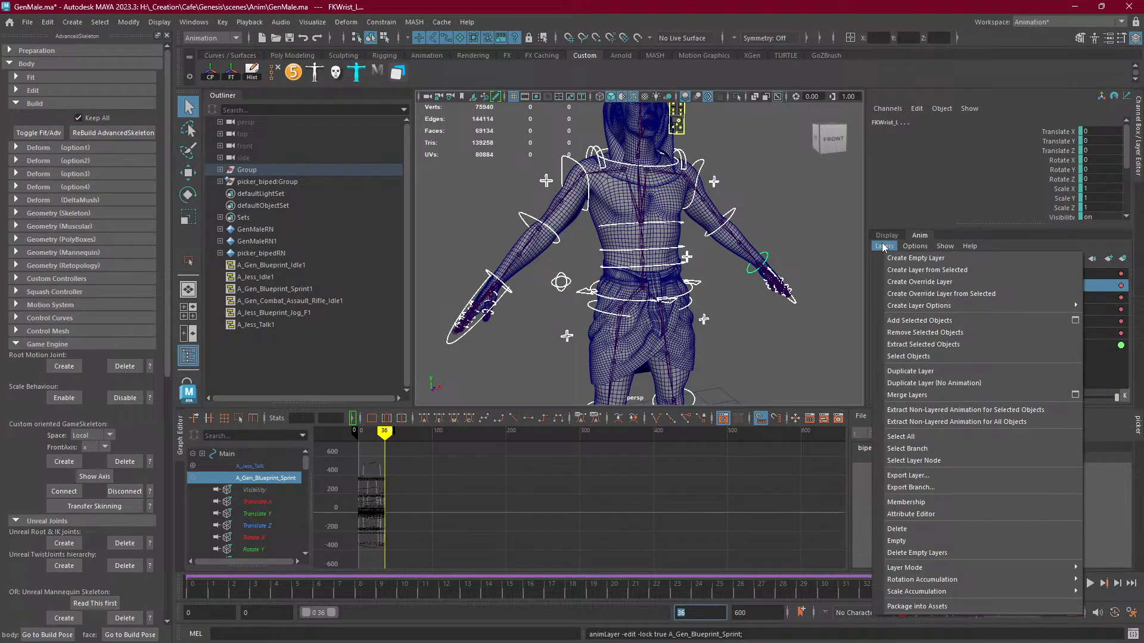
mouse_move(892, 311)
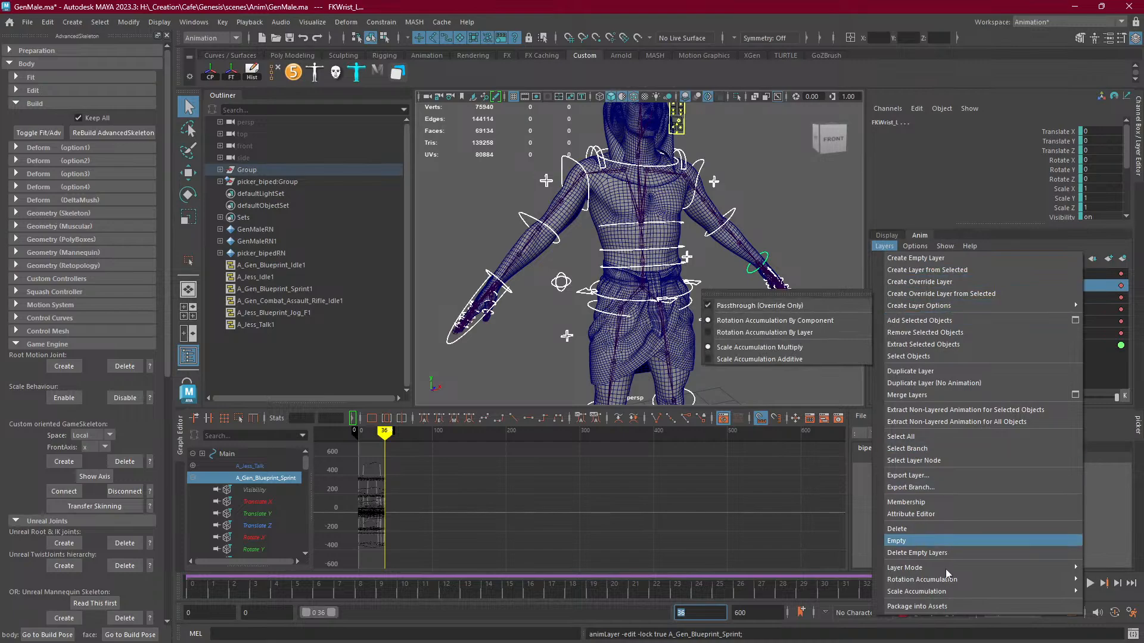
mouse_move(952, 581)
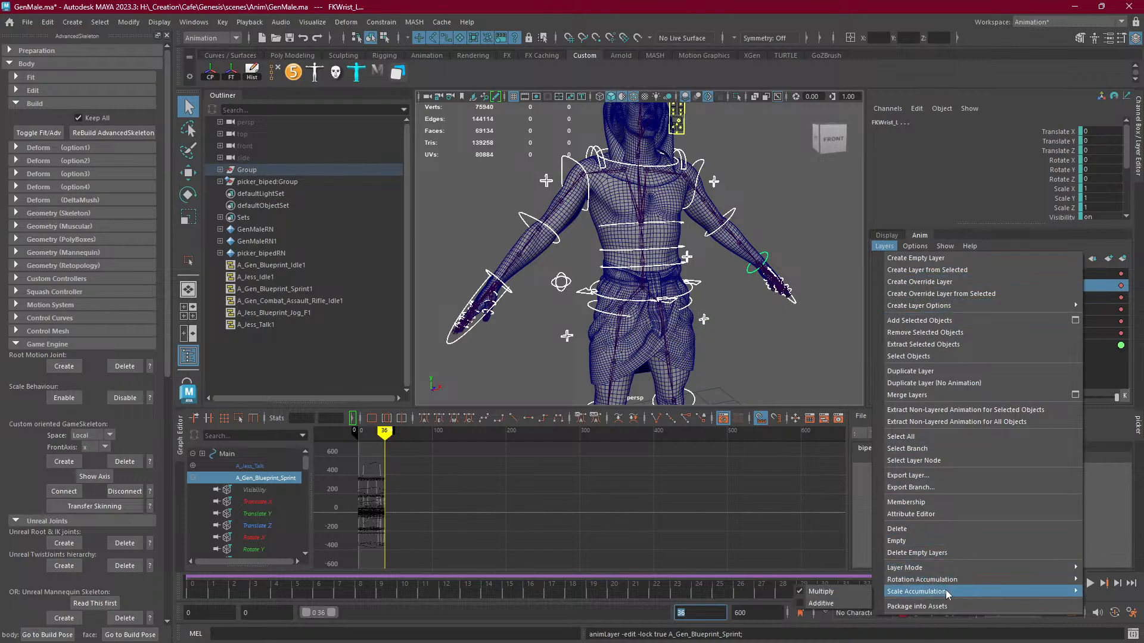
left_click(887, 235)
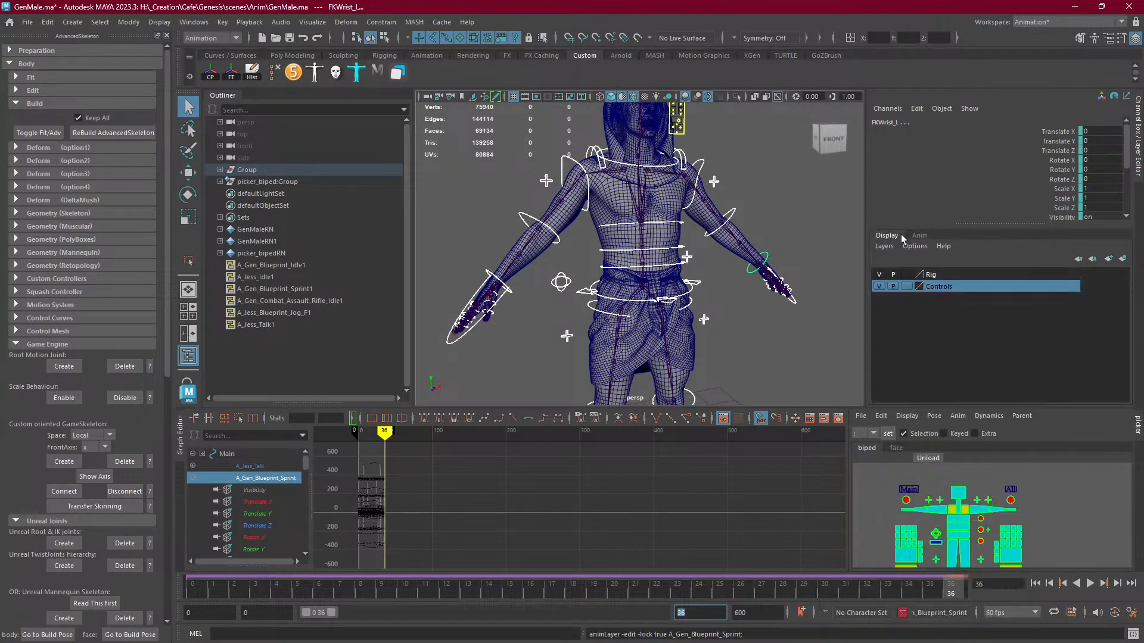
left_click(914, 246)
left_click(905, 365)
Reset the Animation workspace to its default layout and narrow the AdvancedSkeleton panel to fit its controls.
left_click(1037, 23)
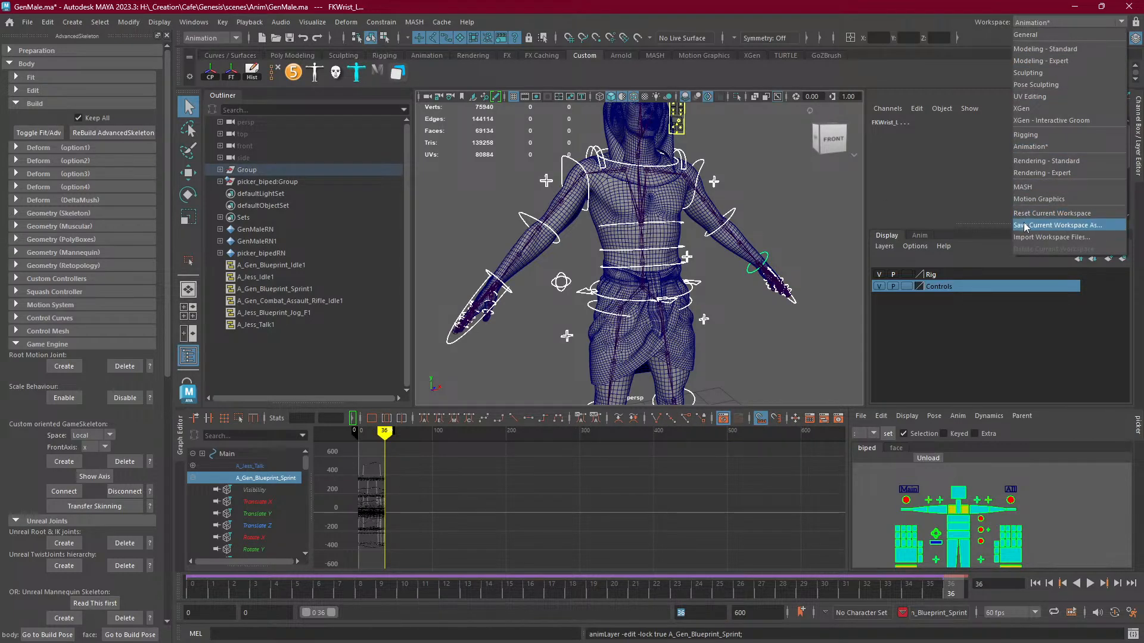
left_click(1040, 218)
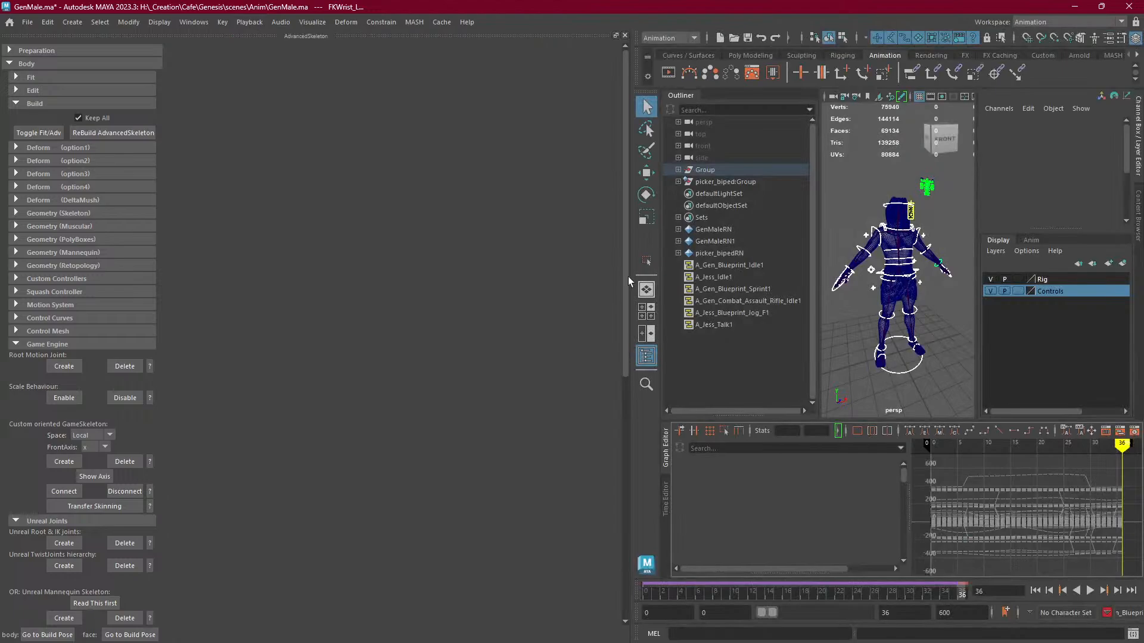
left_click_drag(632, 274, 171, 280)
Check the Time Editor's composition list and the timeEditor node's contents, and return to the Graph Editor.
left_click(208, 491)
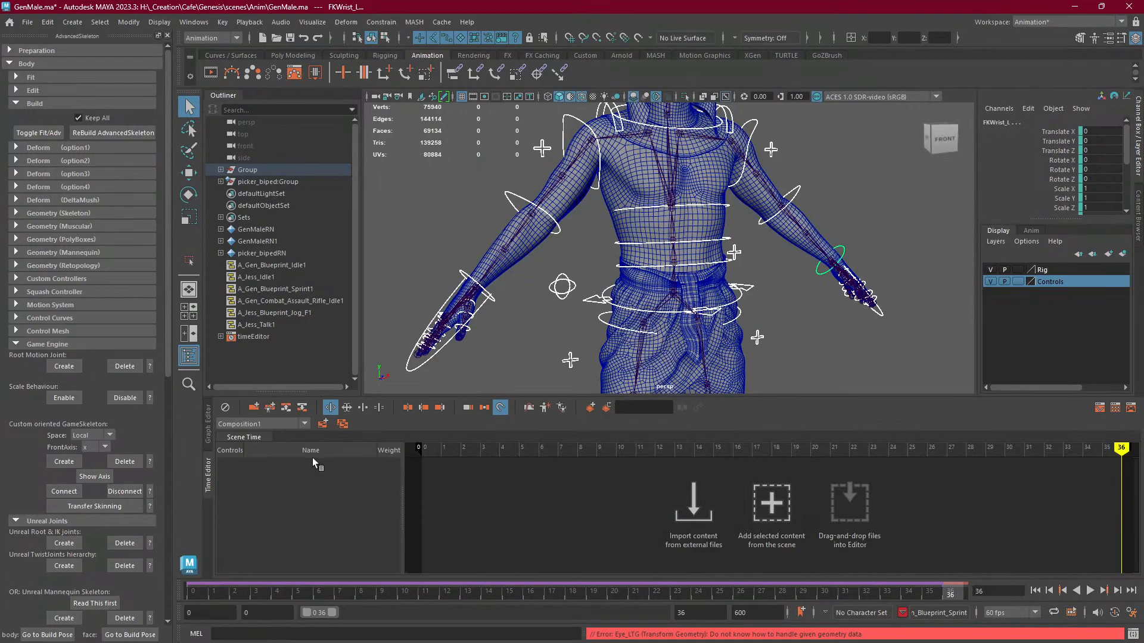
left_click(287, 421)
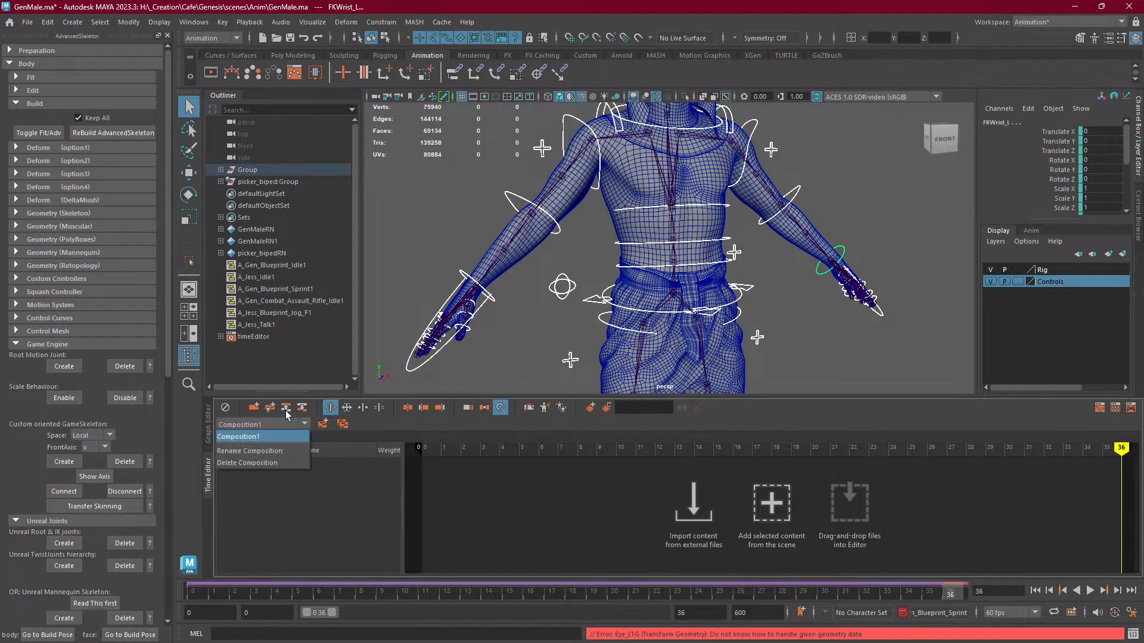
left_click(222, 337)
left_click(221, 337)
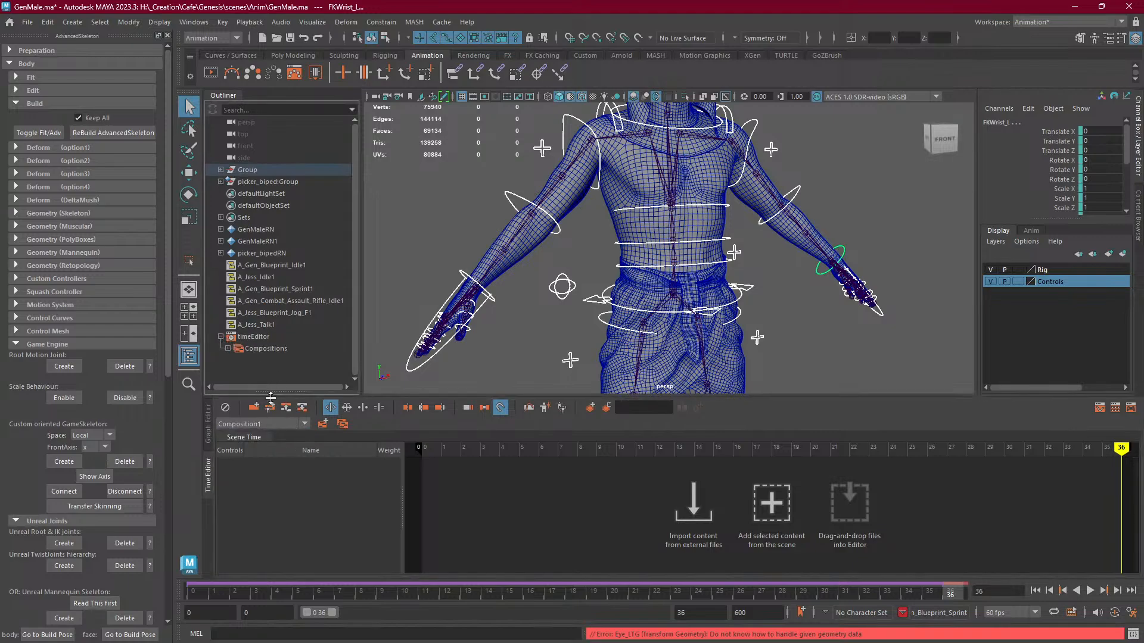
left_click(206, 434)
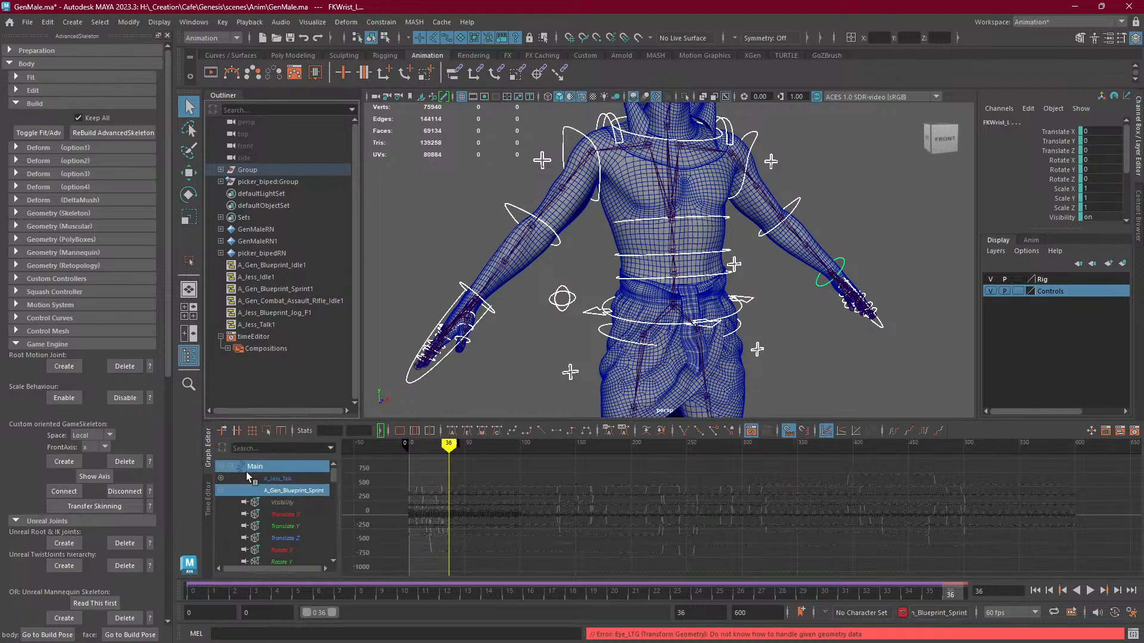
Show the animation layers and make BaseAnimation the selected layer.
left_click(1031, 240)
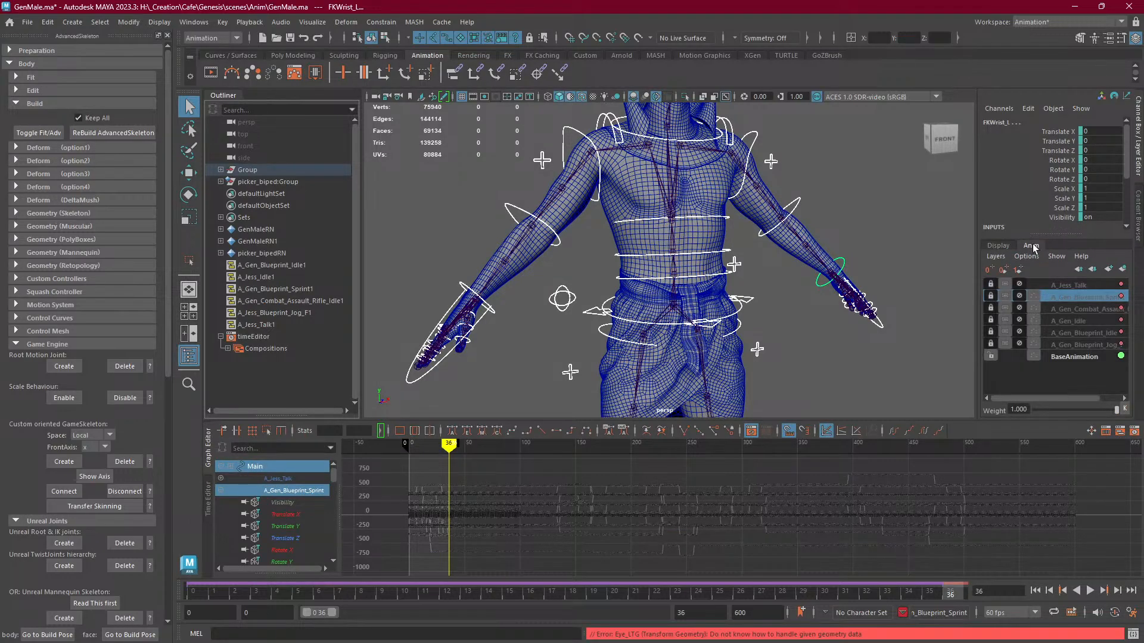
left_click(1071, 284)
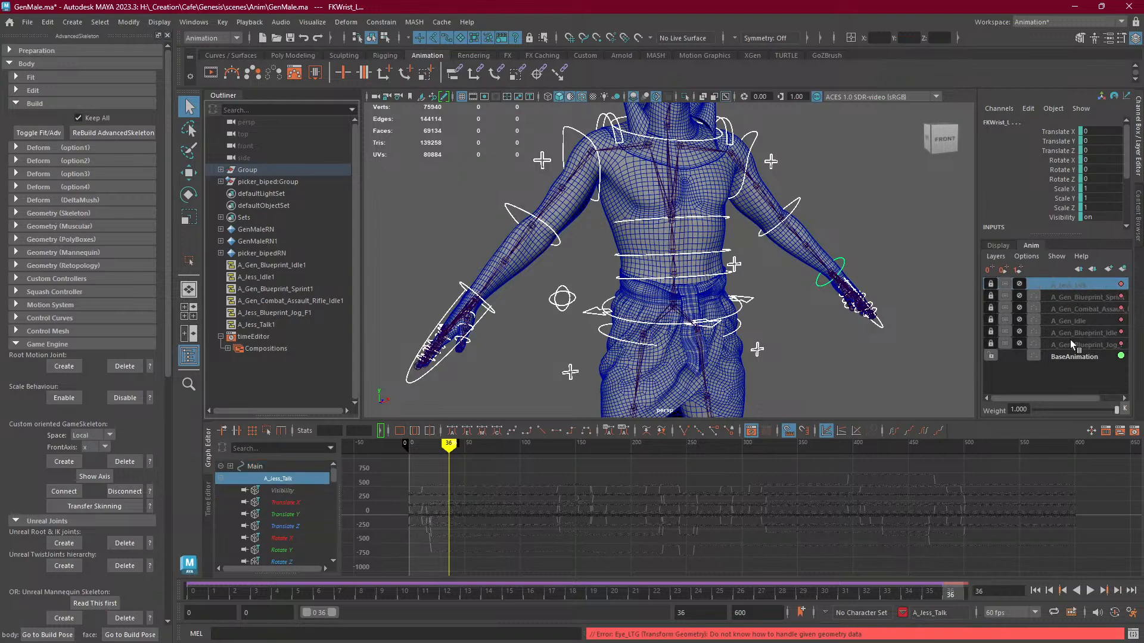
left_click(1075, 356)
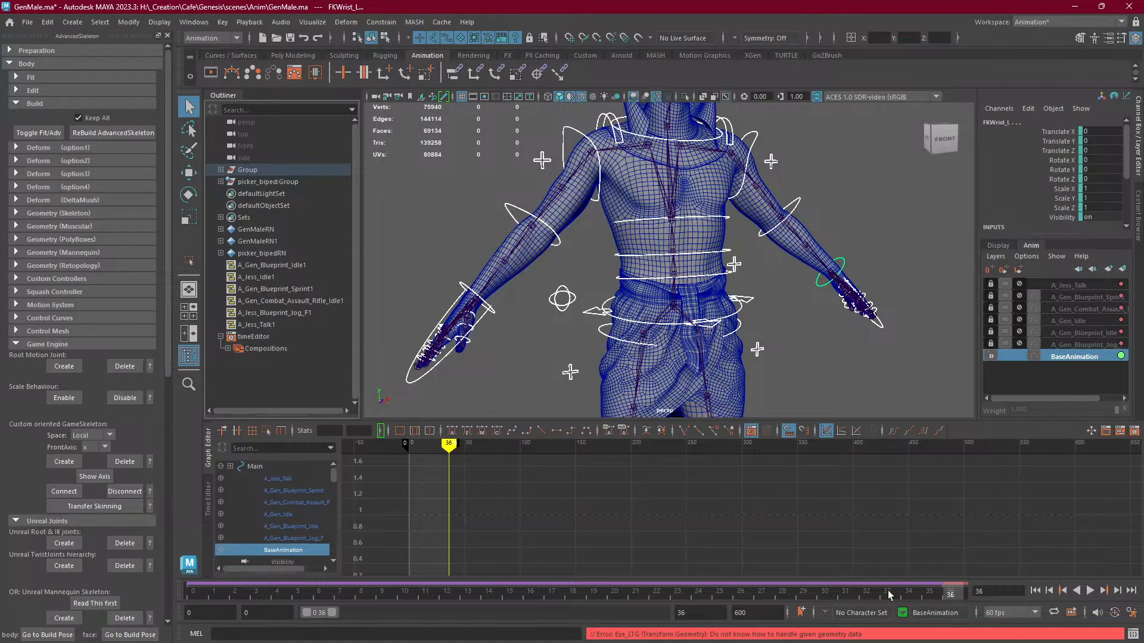
Review the bookmark creation options and the Time Slider and playback preferences.
left_click(801, 613)
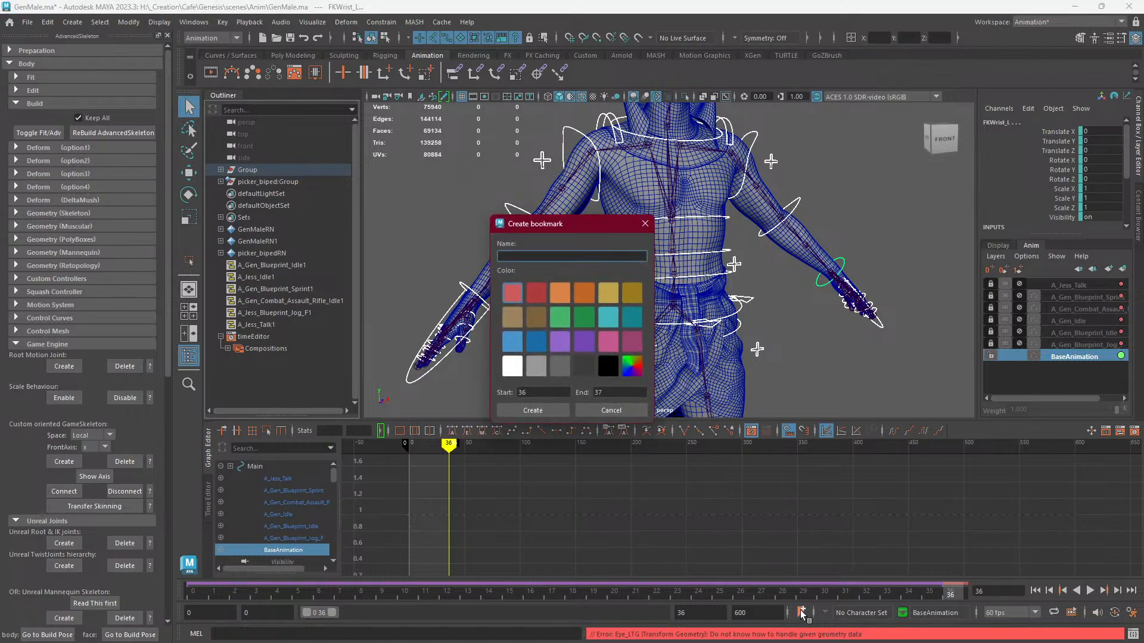
left_click(644, 224)
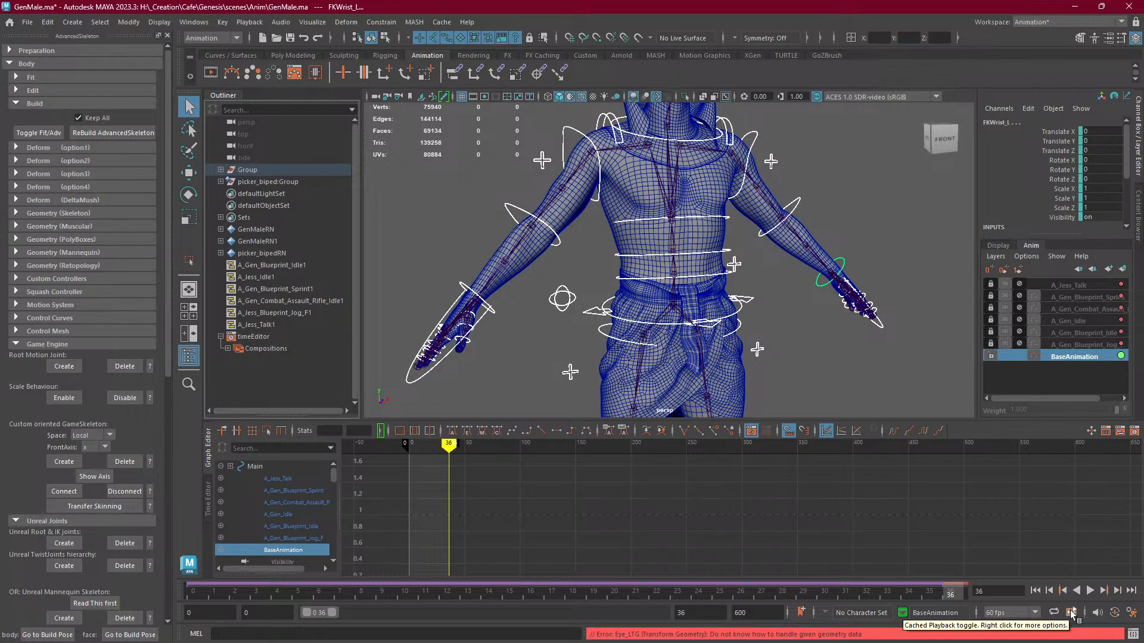
left_click(1132, 612)
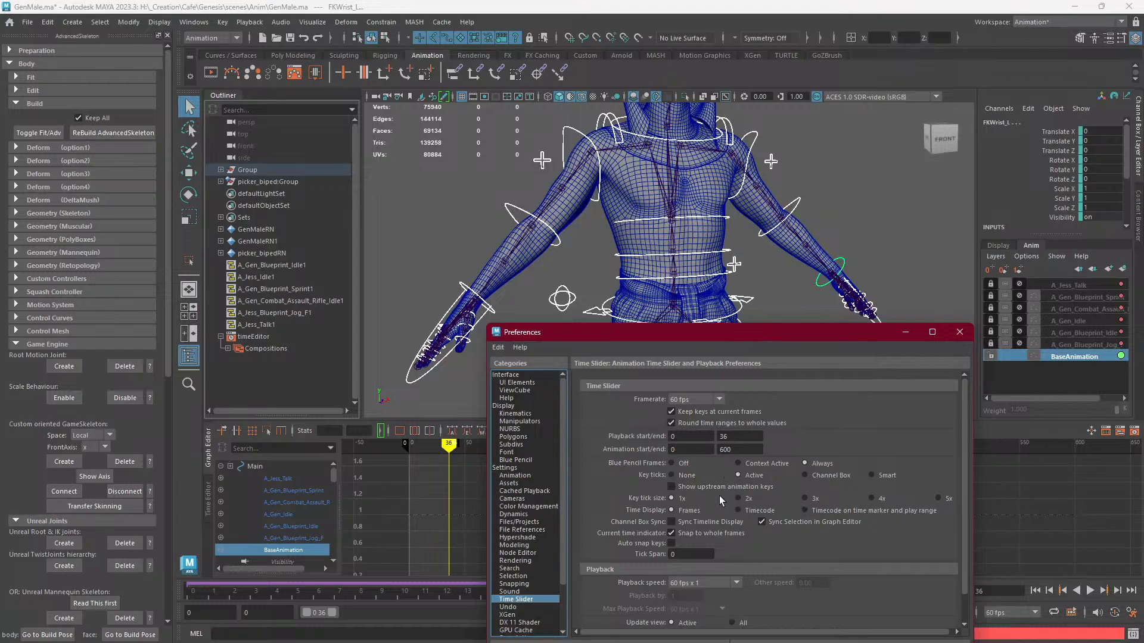
scroll(560, 499, "down", 3)
scroll(754, 554, "down", 2)
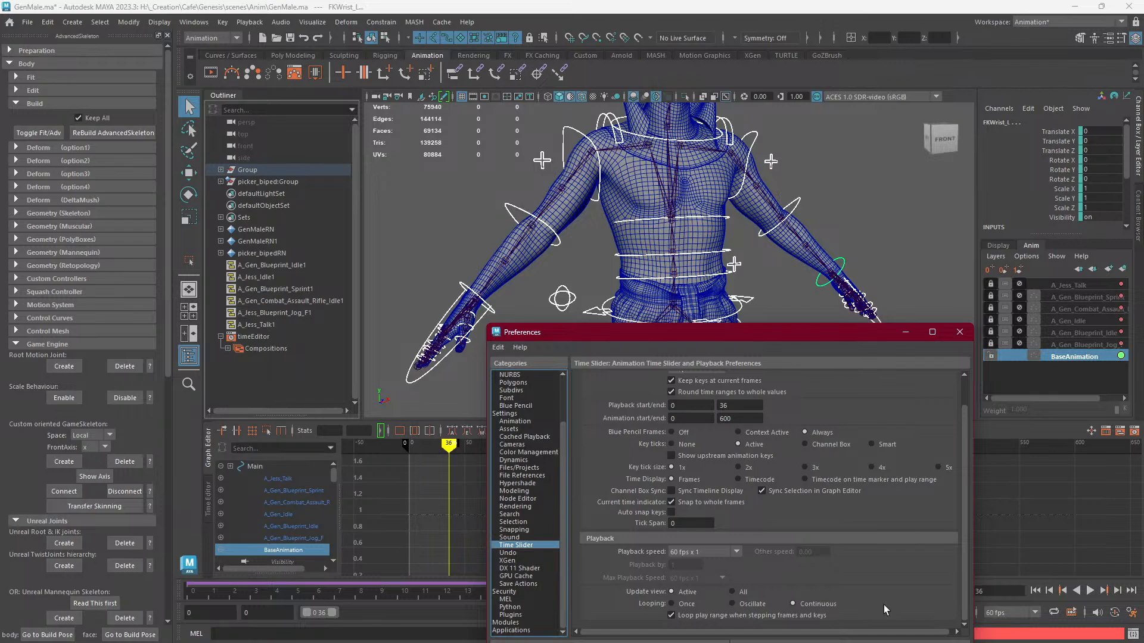
scroll(799, 549, "up", 1)
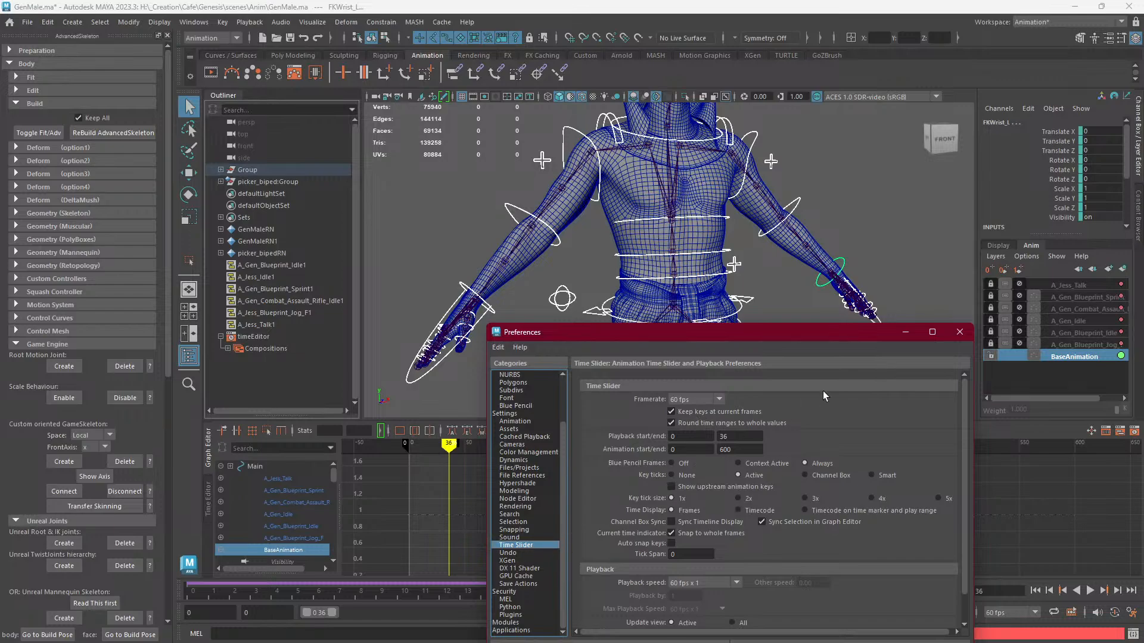
left_click(959, 332)
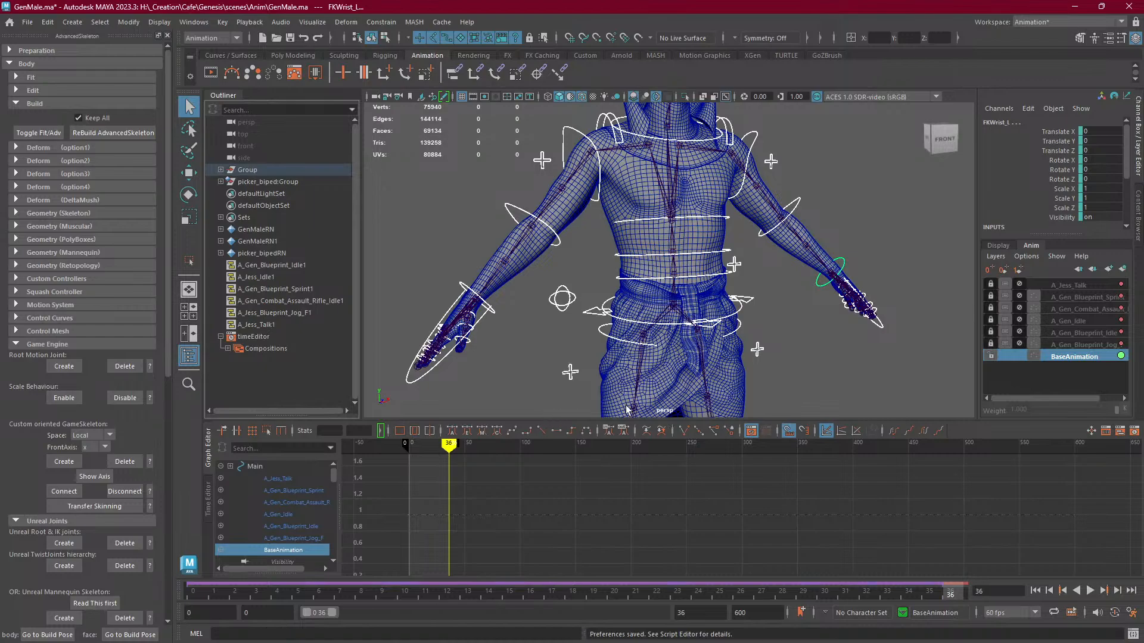
Clear the selection and examine the character's base pose as a whole and up close around the head and torso.
scroll(575, 344, "down", 5)
middle_click_drag(576, 344, 548, 289, "alt")
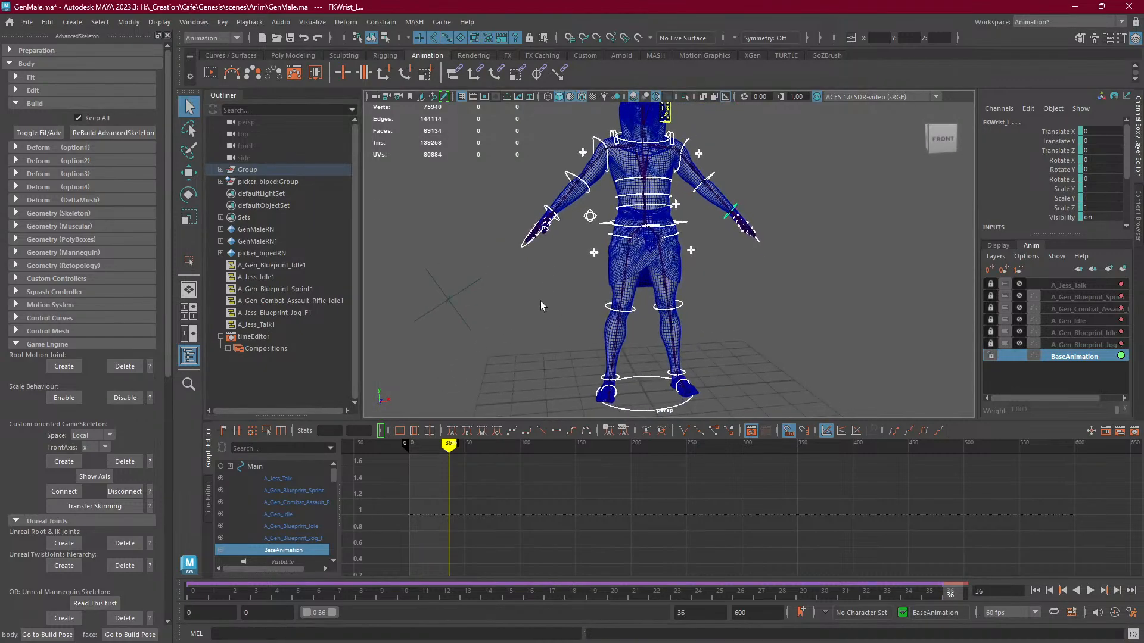
left_click(523, 319)
scroll(563, 338, "up", 3)
middle_click_drag(563, 338, 569, 288, "alt")
scroll(679, 289, "down", 4)
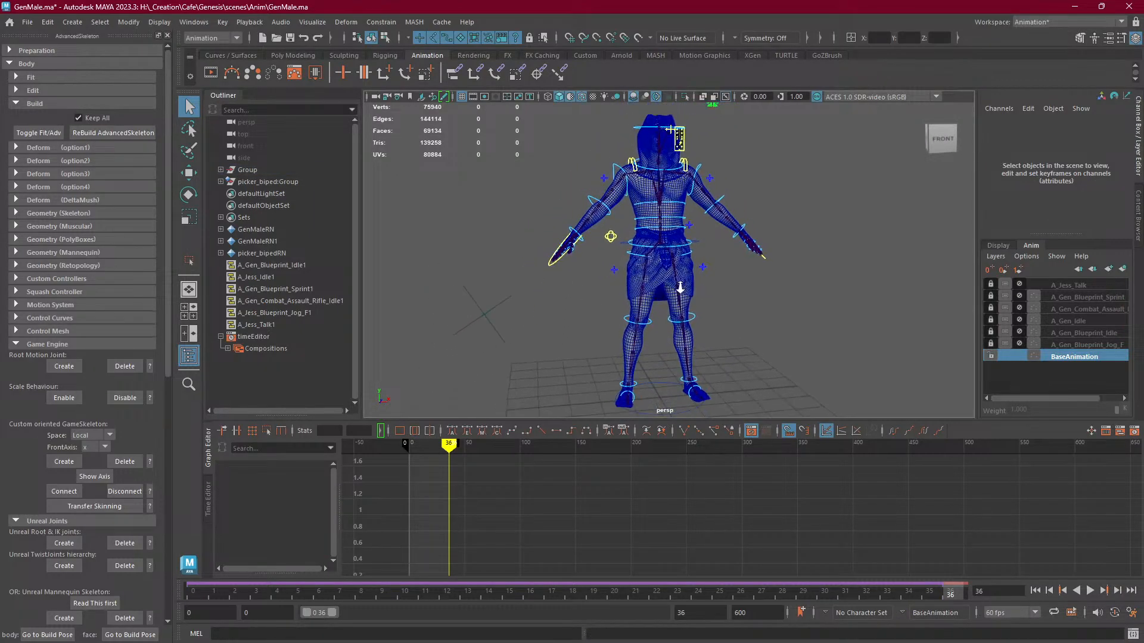
left_click_drag(596, 294, 679, 272, "alt")
scroll(739, 257, "up", 4)
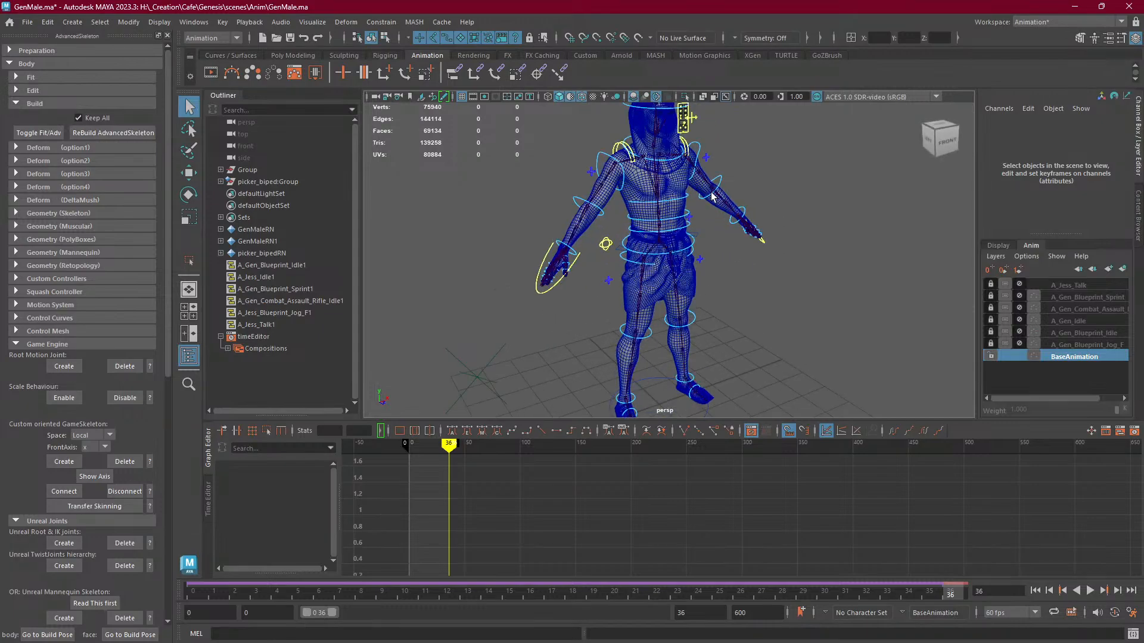
scroll(699, 257, "up", 3)
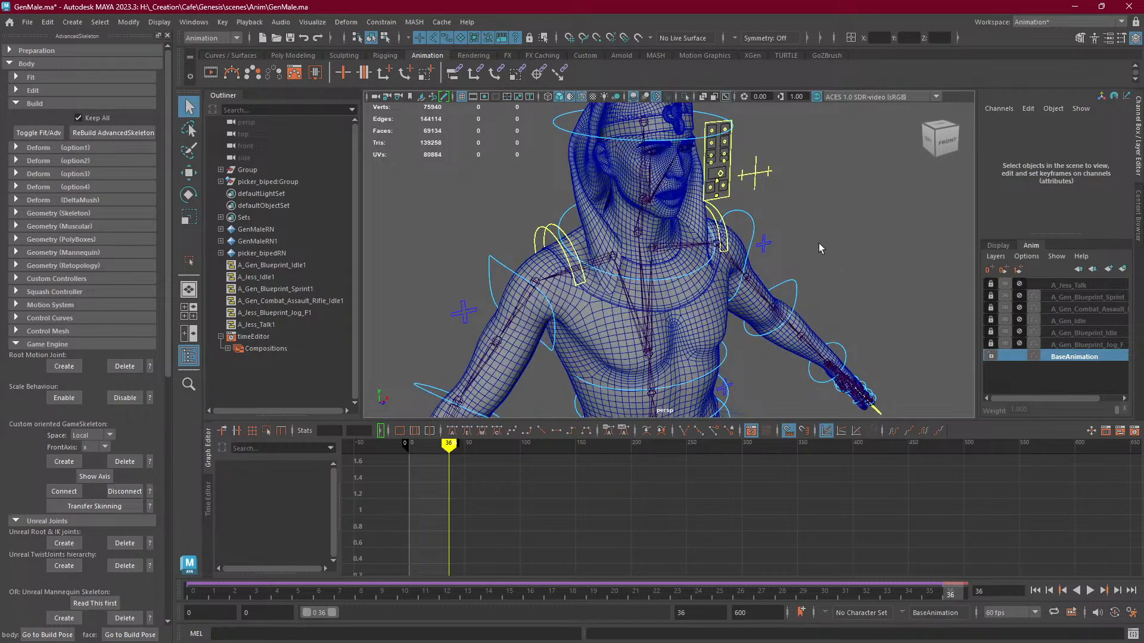
left_click_drag(822, 248, 832, 288, "alt")
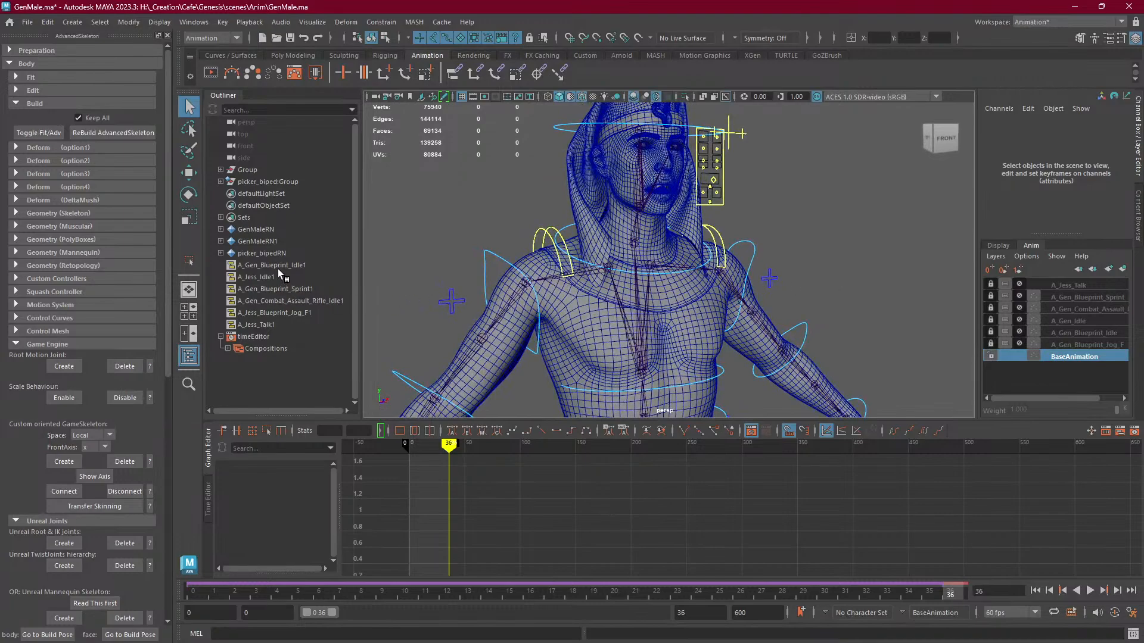
Expand the timeEditor node's compositions, undock the Time Editor as a floating window and close it.
left_click(262, 337)
left_click(228, 348)
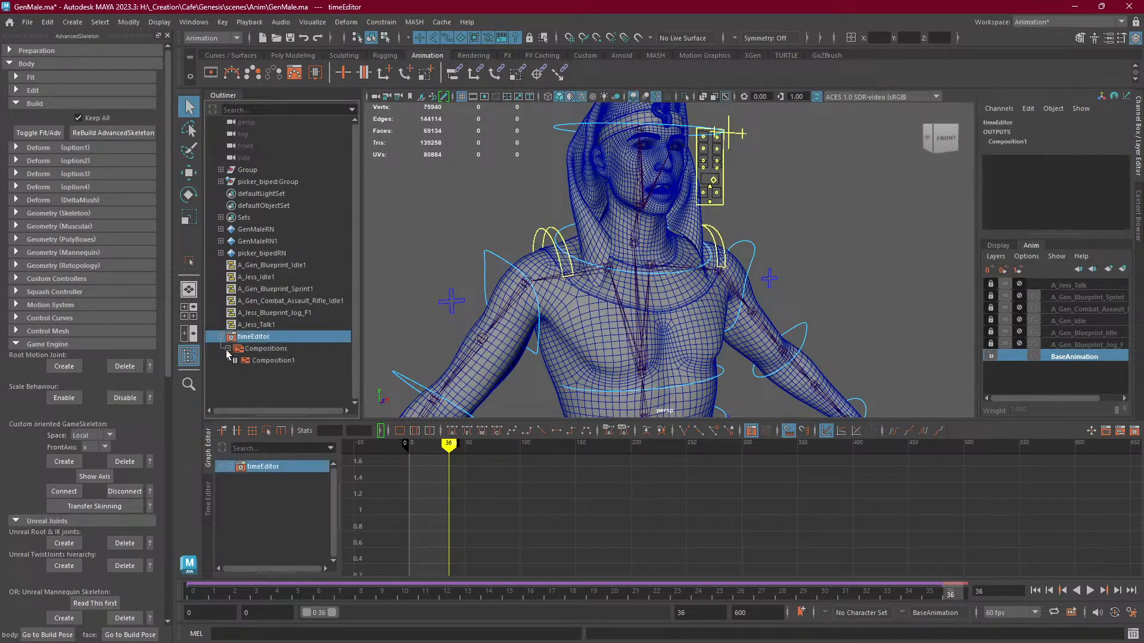
left_click(208, 492)
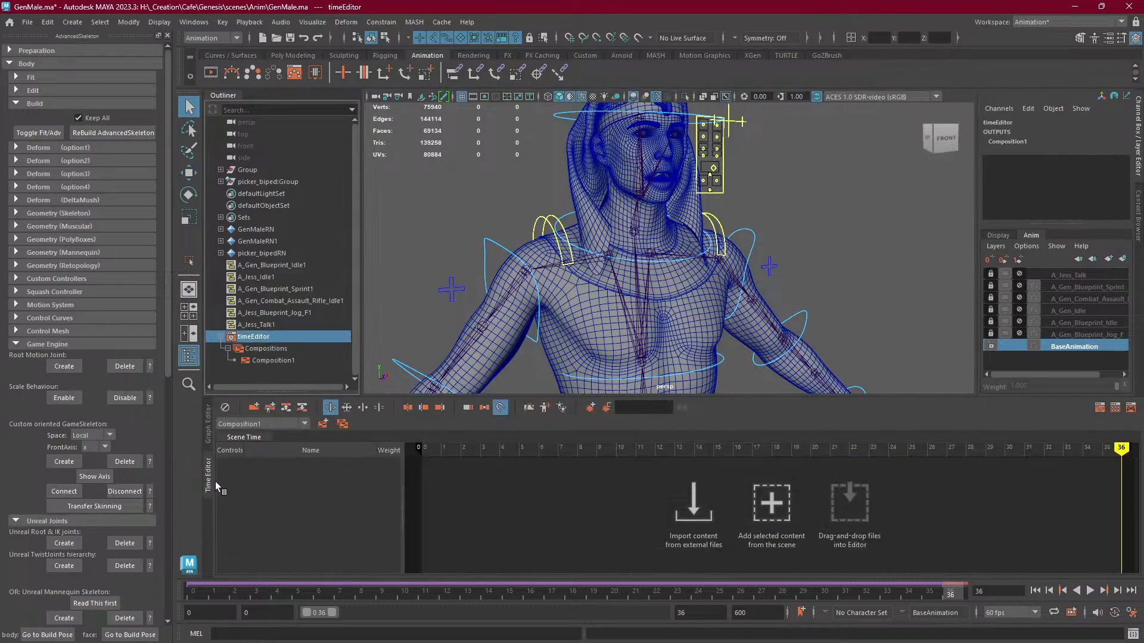
left_click_drag(207, 471, 292, 298)
left_click_drag(639, 277, 507, 270)
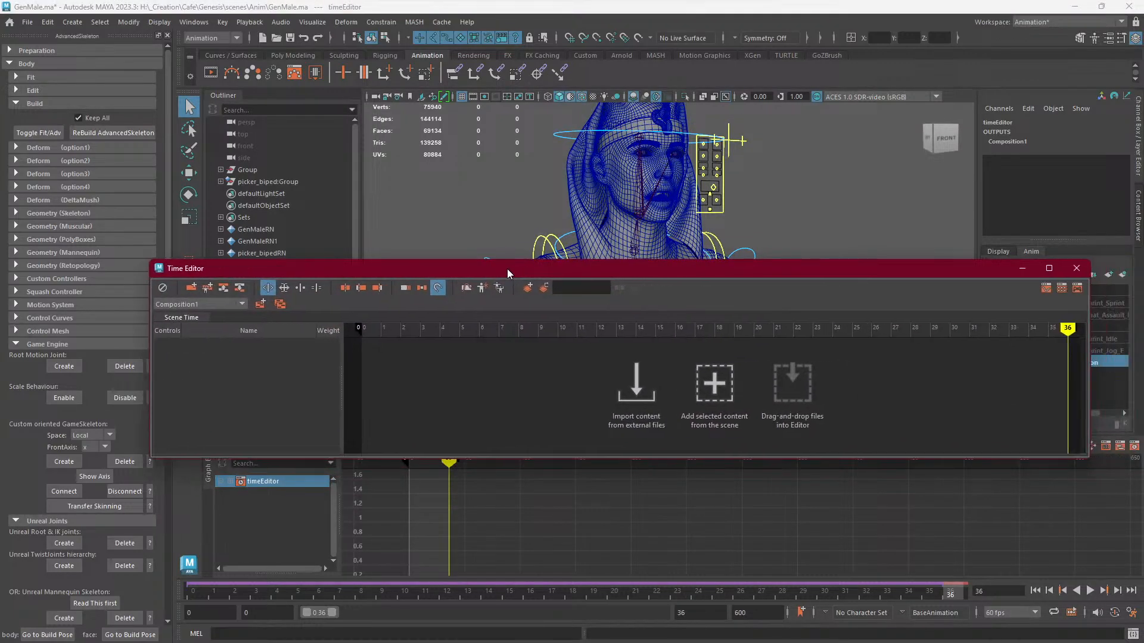
left_click(1081, 269)
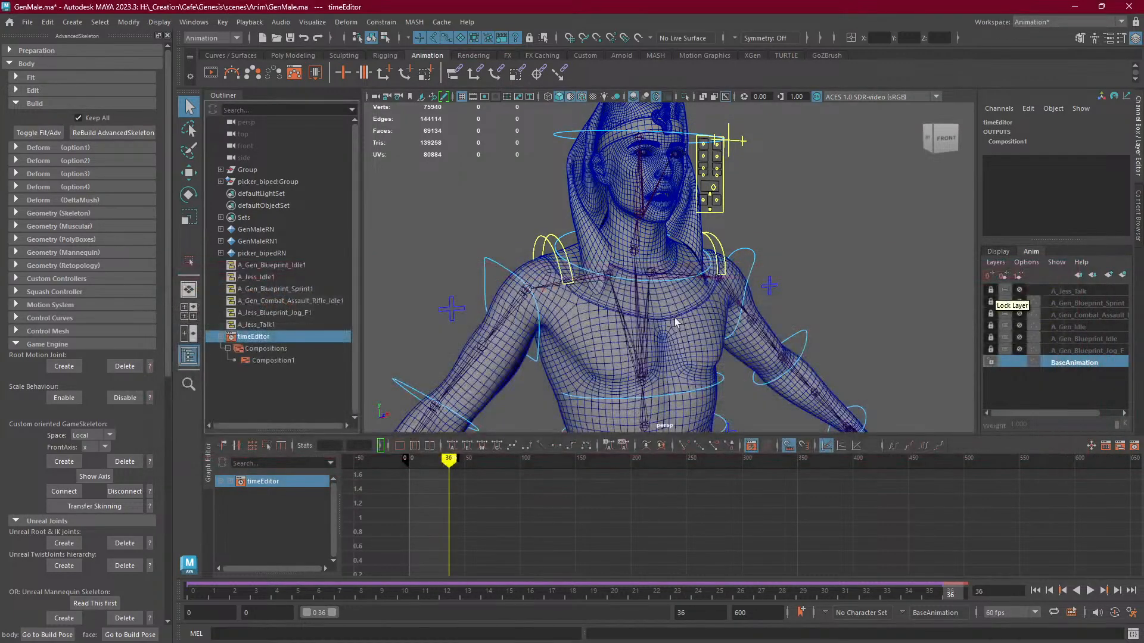
Delete the timeEditor node from the scene and save the scene.
left_click(263, 377)
left_click(250, 339)
key("Delete")
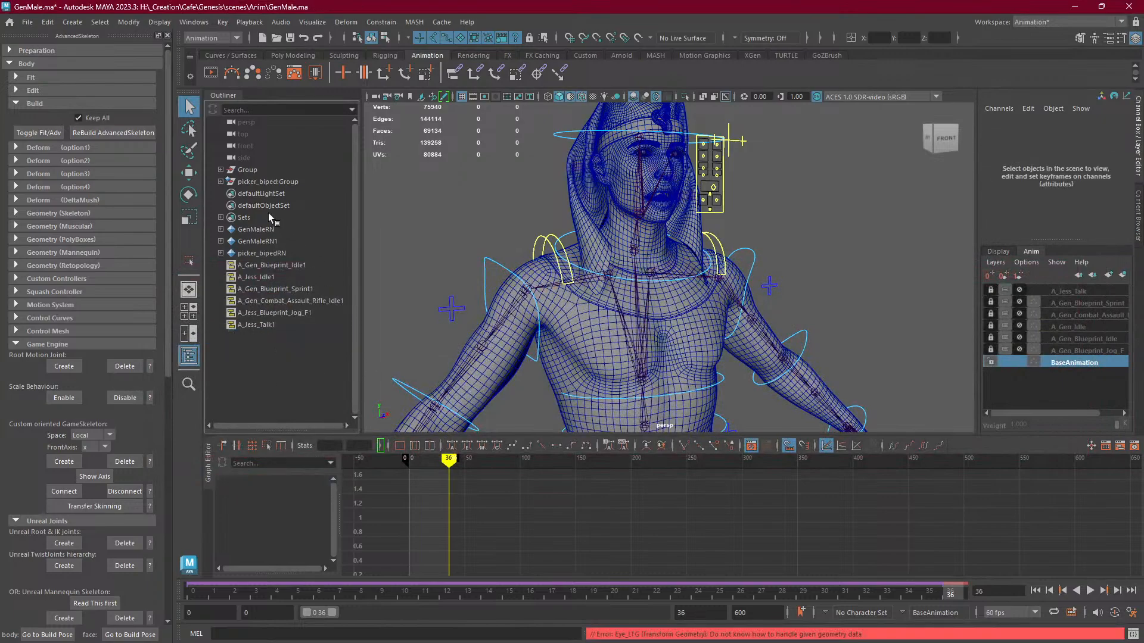
left_click(27, 23)
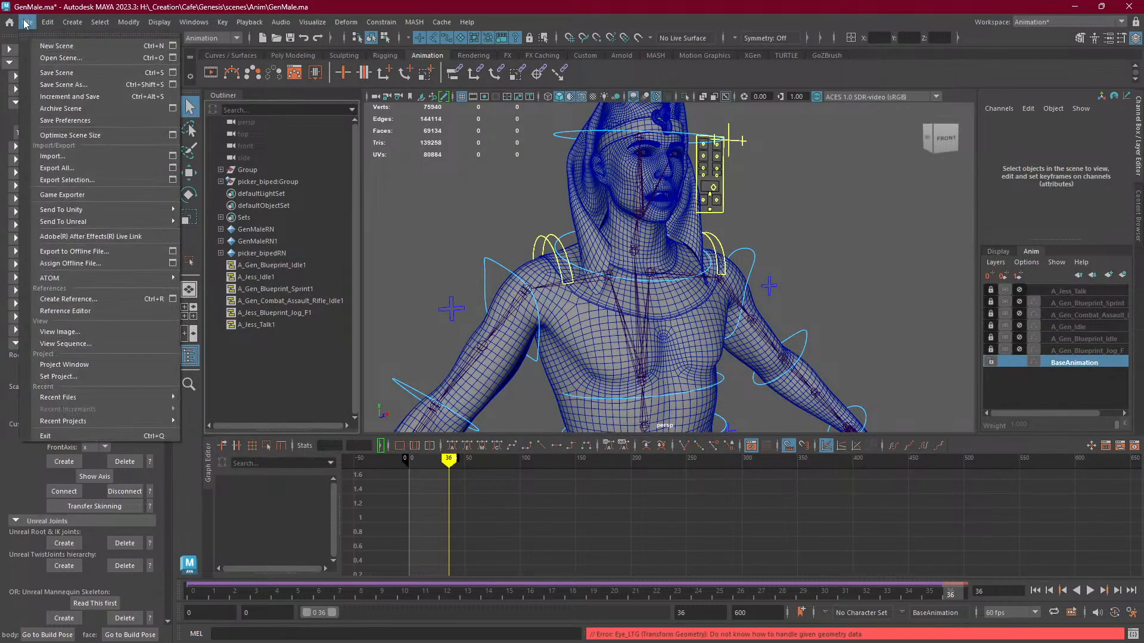
left_click(56, 73)
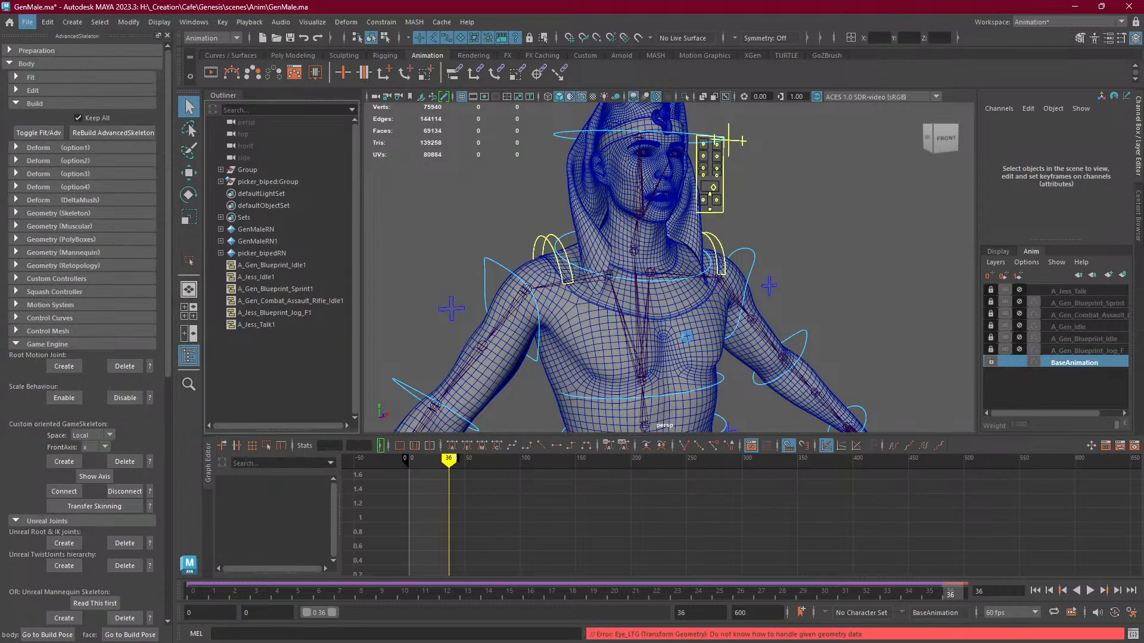
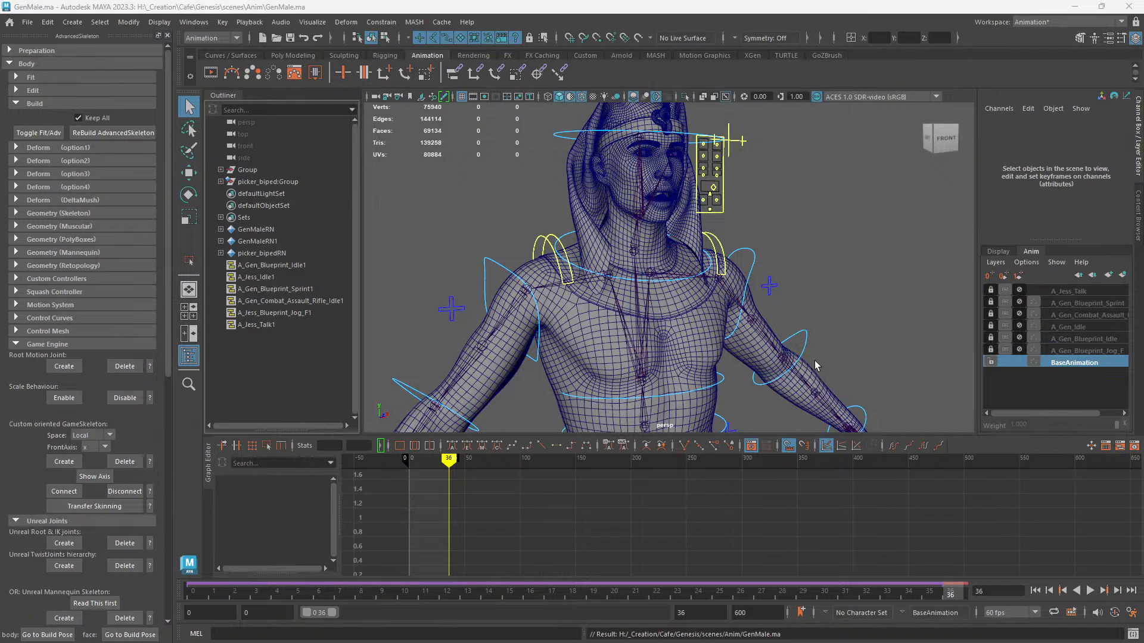
Select picker_biped:Group in the Outliner and examine the picker objects nested inside it.
scroll(747, 379, "down", 5)
middle_click_drag(600, 380, 580, 432, "alt")
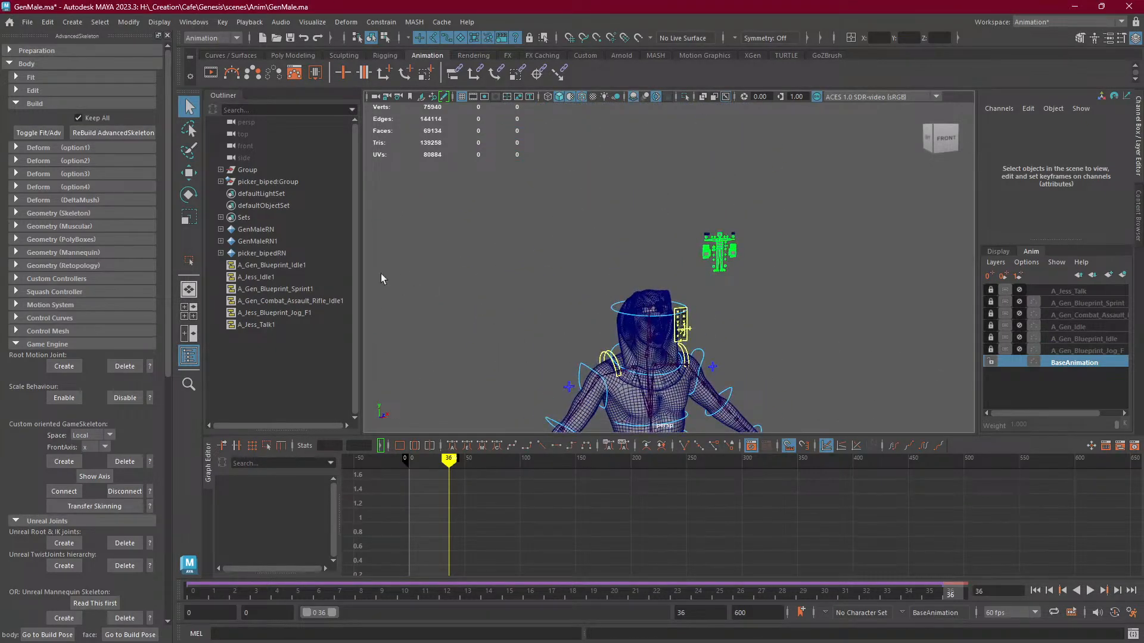
left_click(268, 182)
left_click(221, 182)
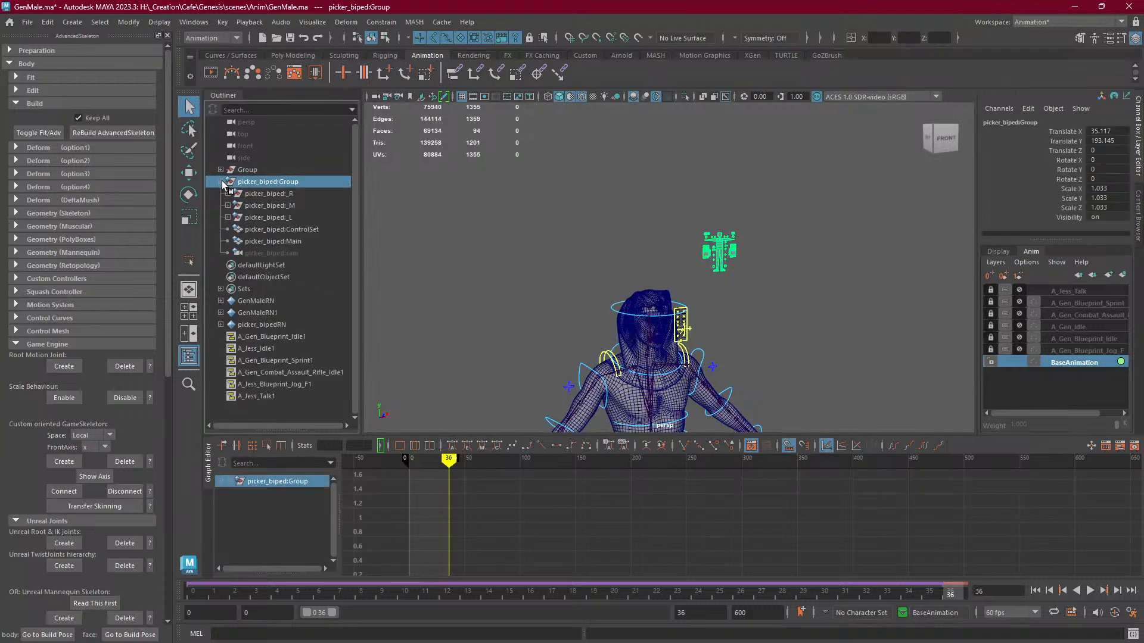
left_click(222, 182)
left_click(221, 182)
left_click(221, 182)
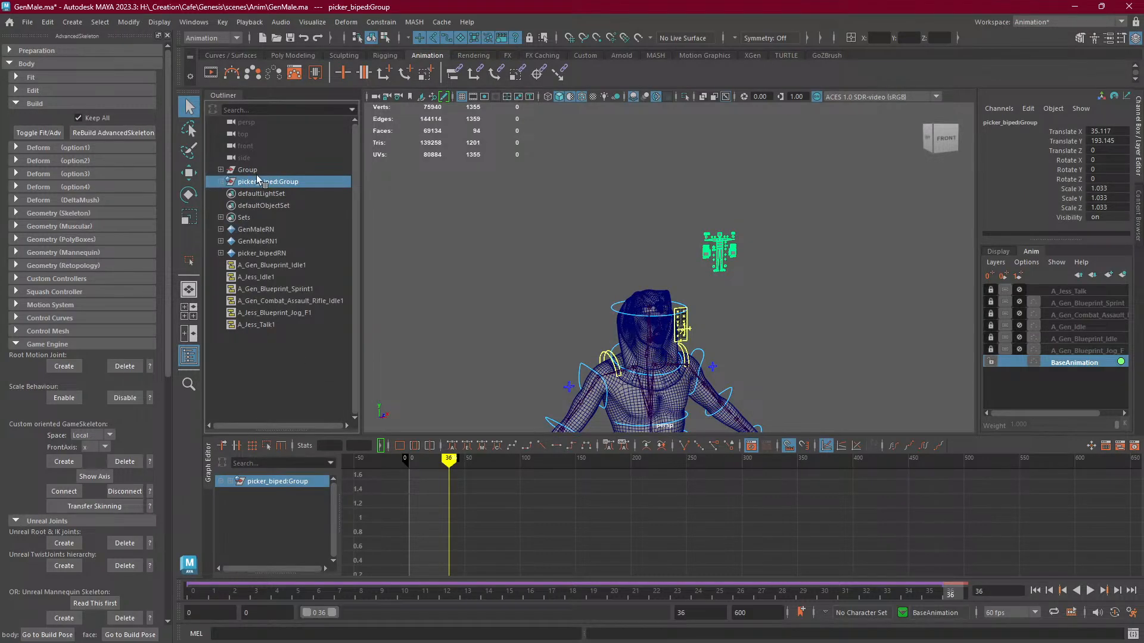
Select the clip nodes from A_Gen_Blueprint_Idle1 to A_Jess_Talk1, clear the selection and examine the character's face up close.
left_click(264, 265)
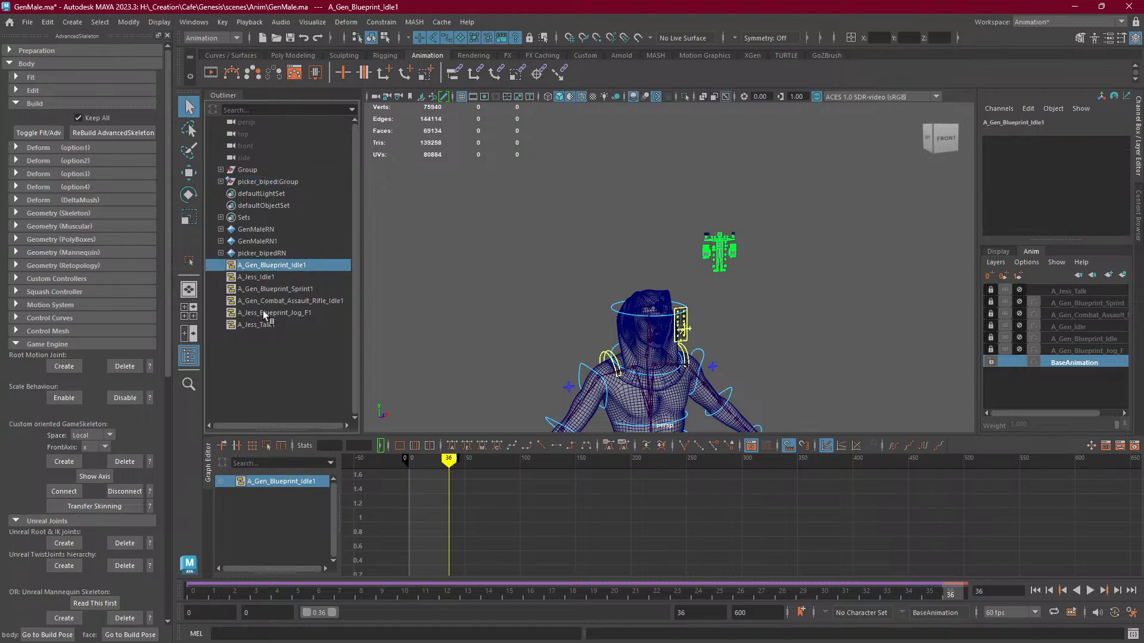
left_click(269, 325, "shift")
left_click(546, 212)
scroll(718, 248, "up", 8)
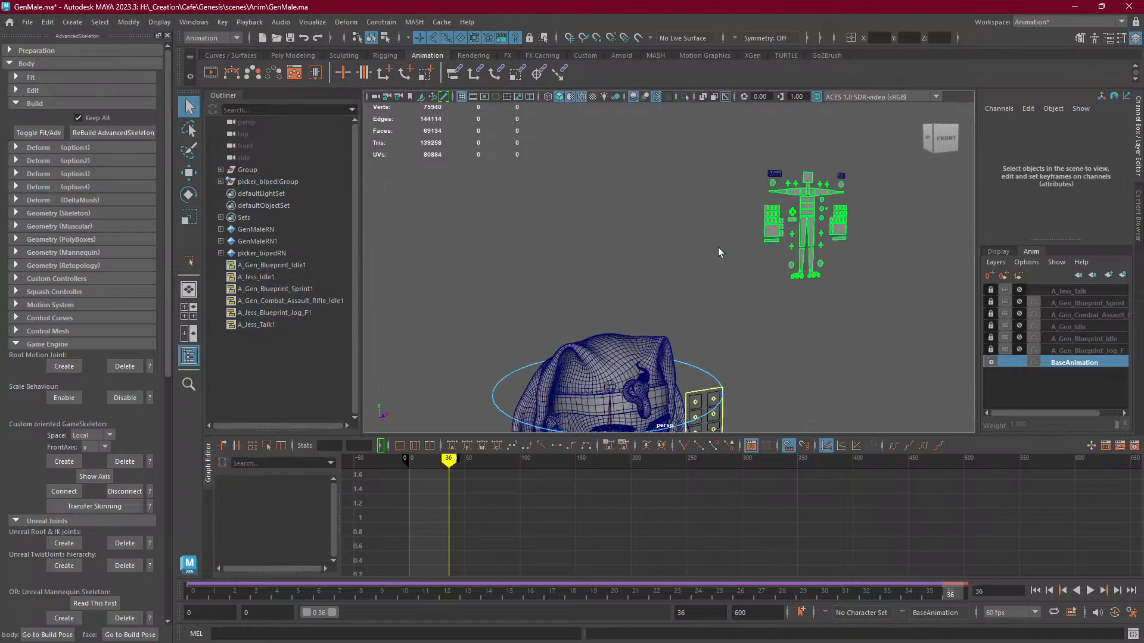
left_click_drag(663, 290, 625, 237, "alt")
middle_click_drag(625, 237, 686, 272, "alt")
right_click_drag(685, 273, 846, 292, "alt")
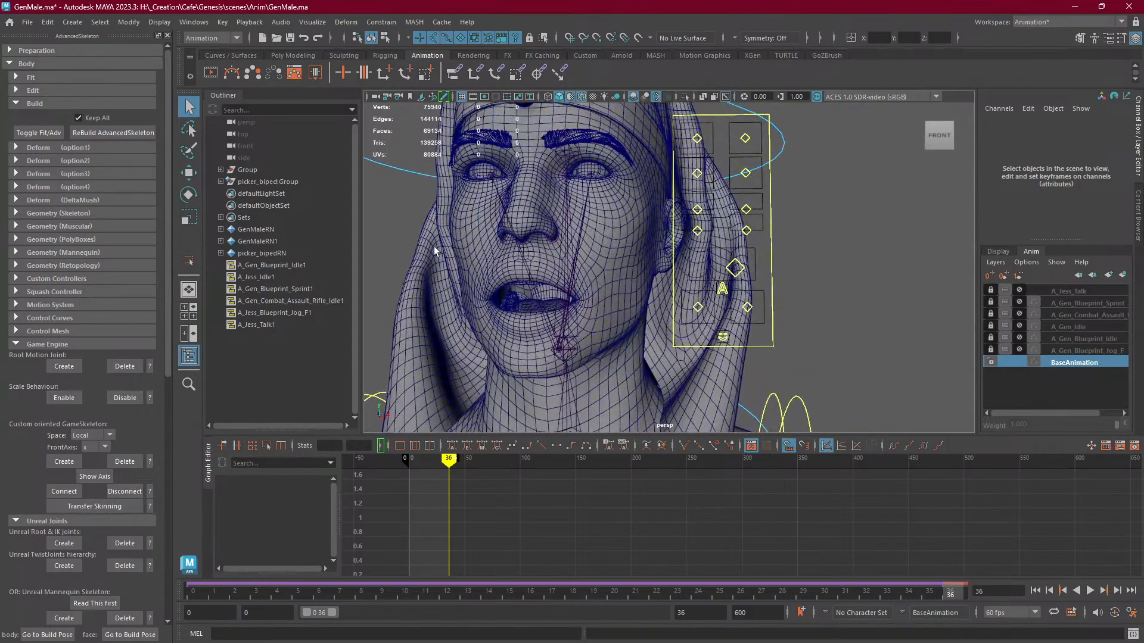
Put the body into its build pose with AdvancedSkeleton's Publish tools and check the whole character.
scroll(75, 479, "down", 5)
scroll(75, 481, "down", 7)
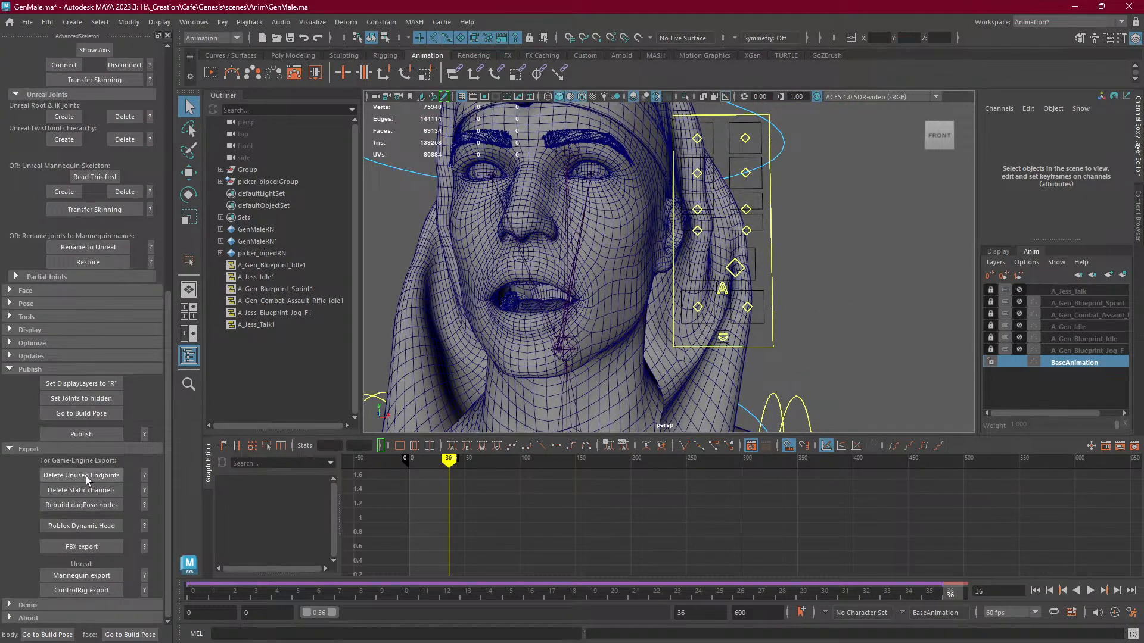
left_click(116, 414)
scroll(598, 310, "down", 8)
middle_click_drag(639, 340, 632, 232, "alt")
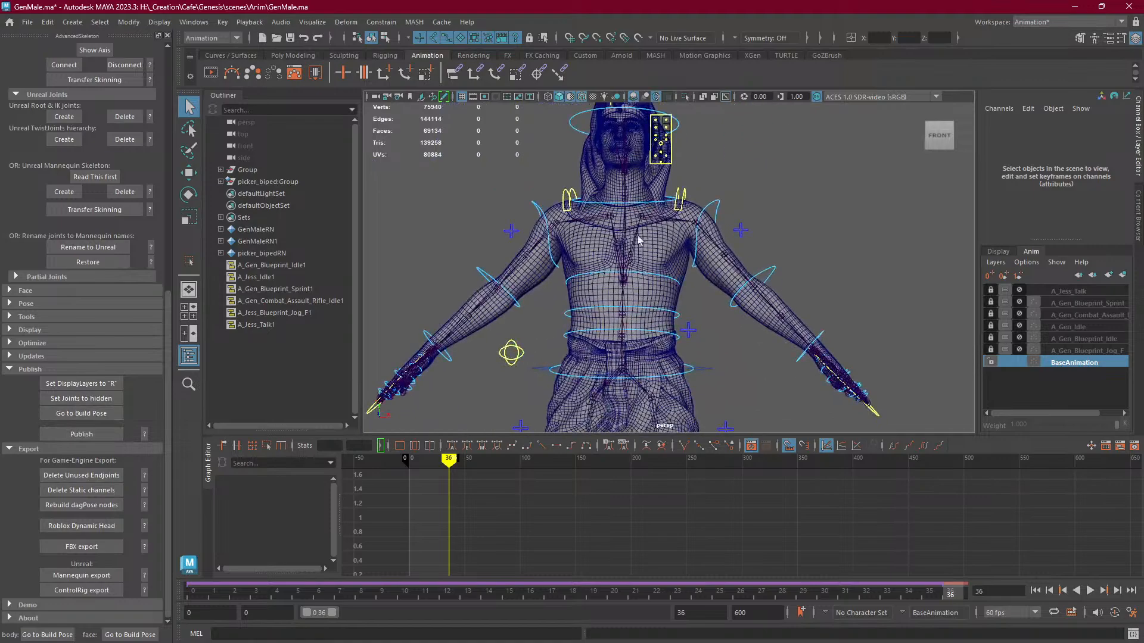
scroll(635, 238, "down", 4)
left_click_drag(566, 298, 605, 316, "alt")
middle_click_drag(605, 317, 577, 222, "alt")
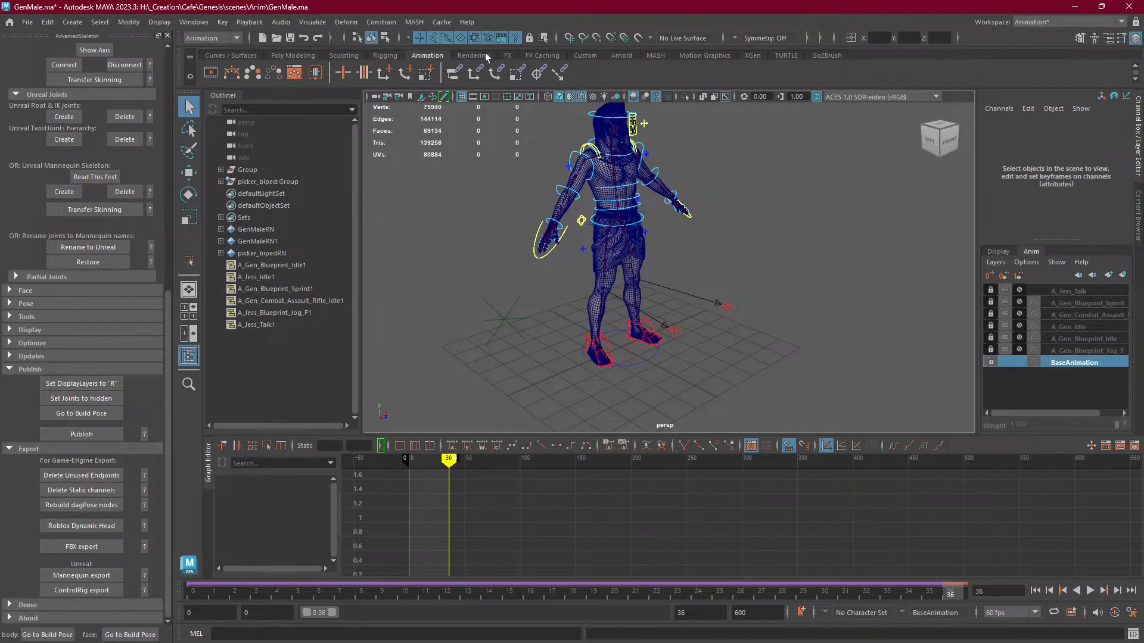
Open the AdvancedSkeleton picker with the biped controls in a floating window.
left_click(595, 55)
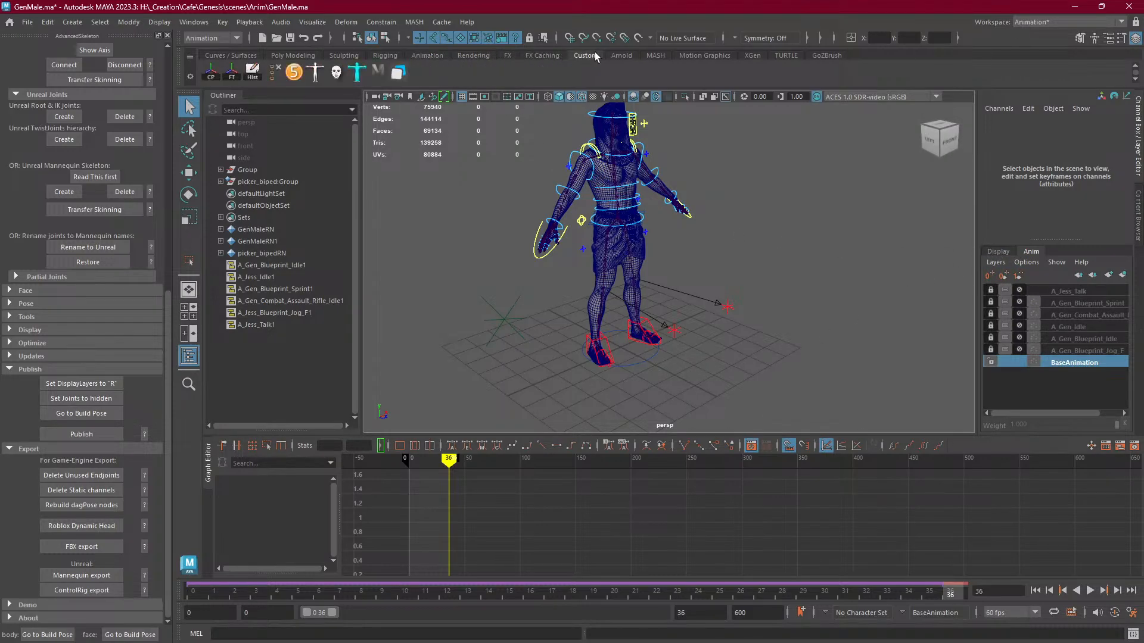
left_click(358, 72)
left_click_drag(271, 114, 1140, 503)
left_click_drag(715, 8, 558, 299)
left_click(833, 11)
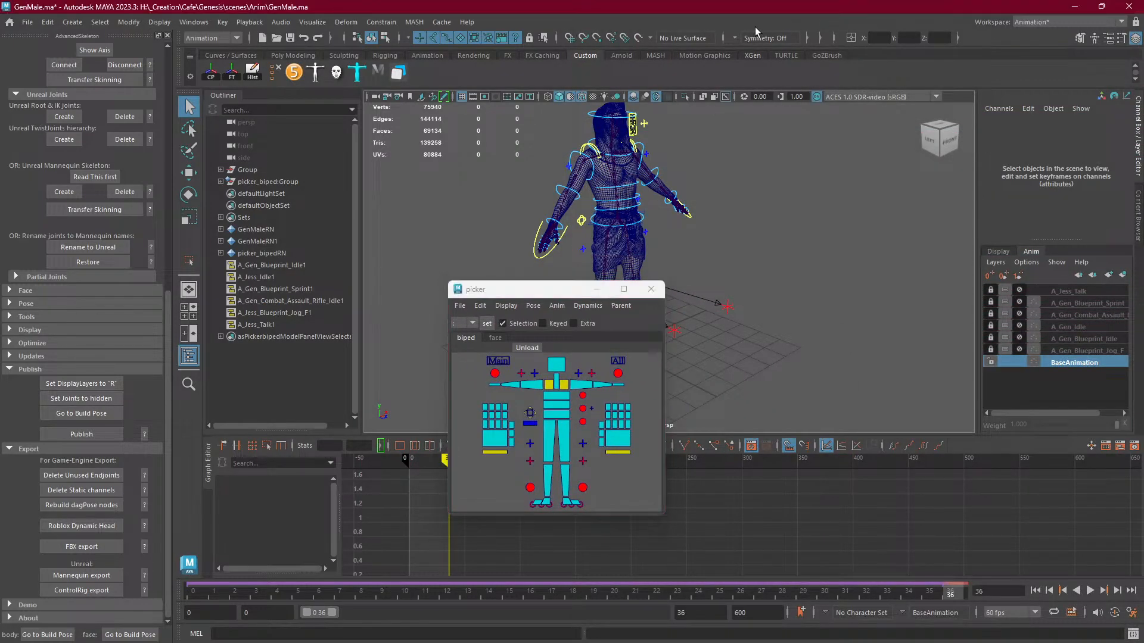
Dock the picker beside the Graph Editor, enlarge it in width and height, and maximize the main window.
left_click_drag(702, 10, 559, 20)
left_click_drag(567, 290, 999, 511)
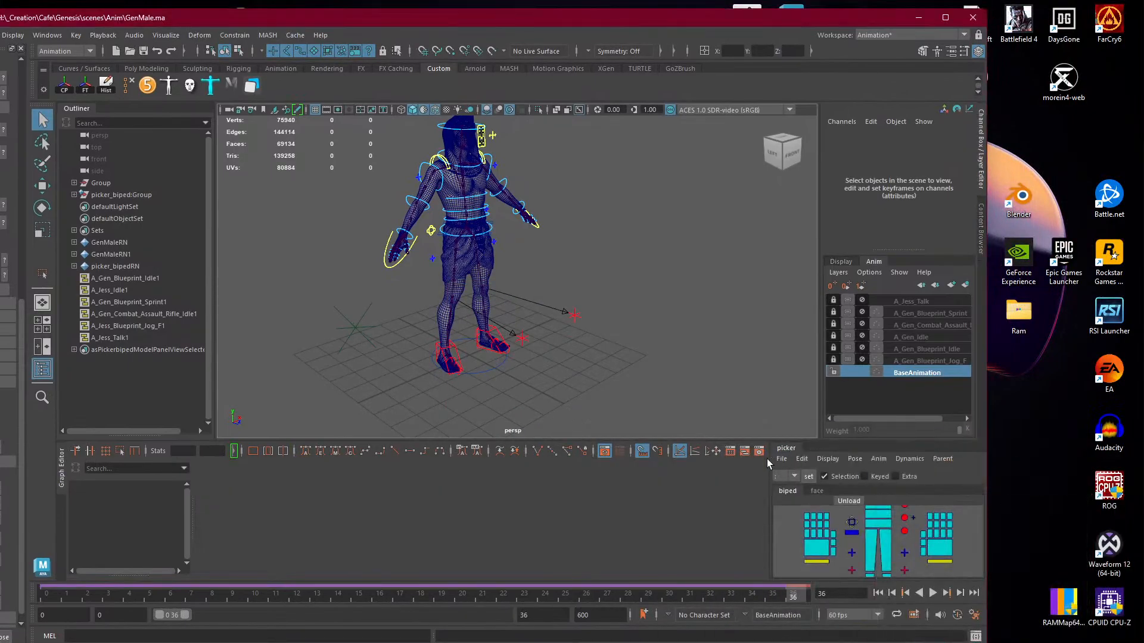
left_click_drag(771, 458, 646, 459)
left_click_drag(829, 442, 828, 344)
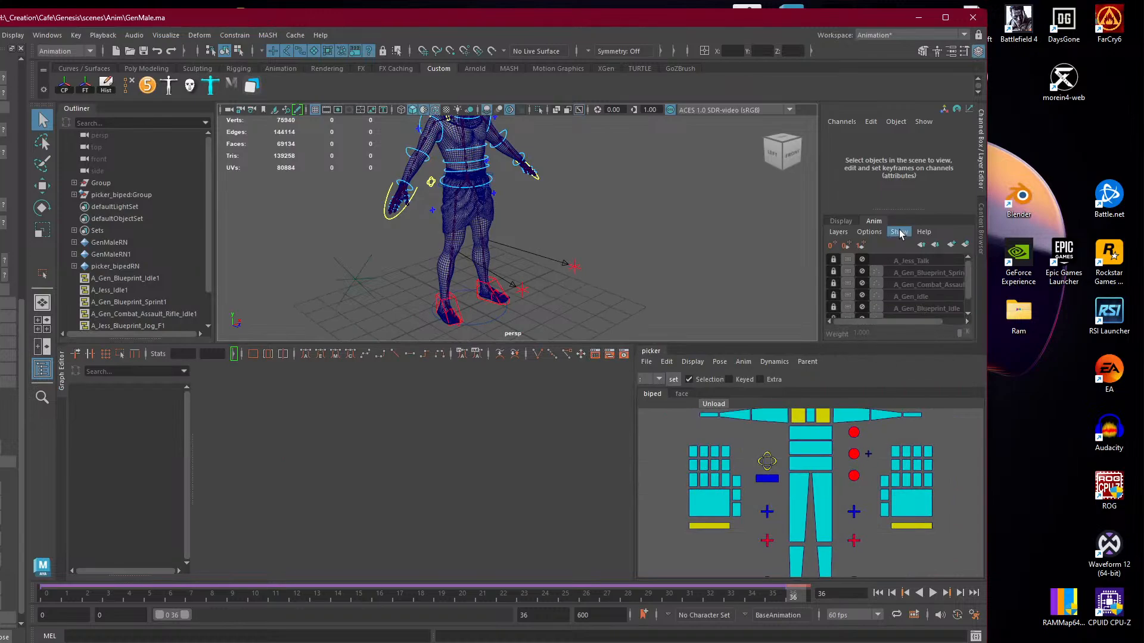
double_click(833, 22)
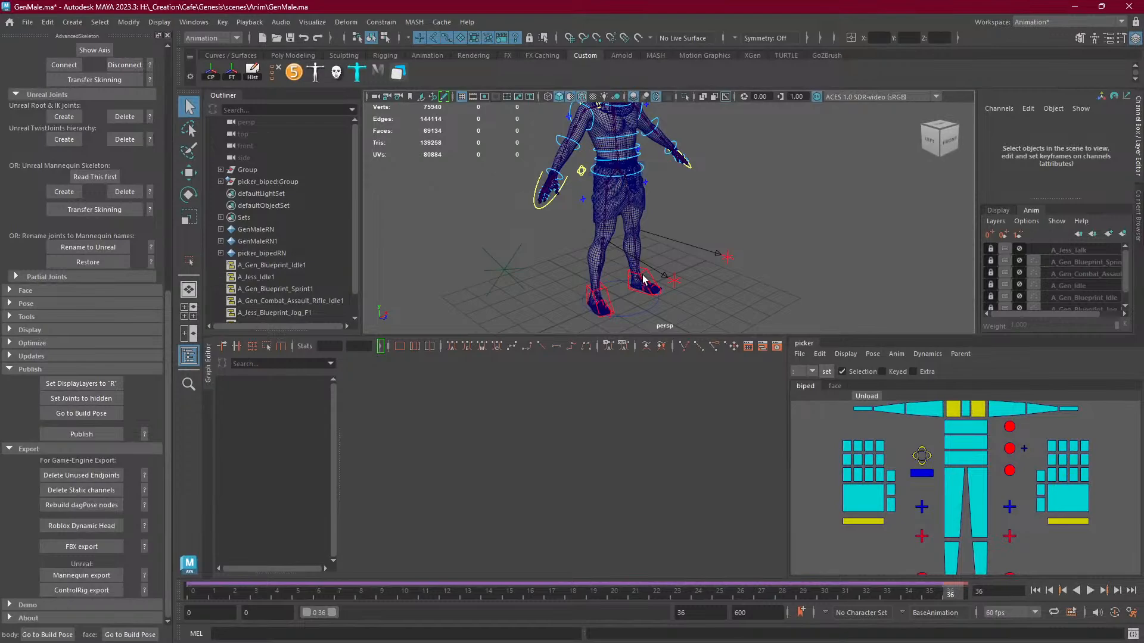
Open the picker's MoCapMatcher, then play the timeline and examine the character's base pose.
left_click(897, 353)
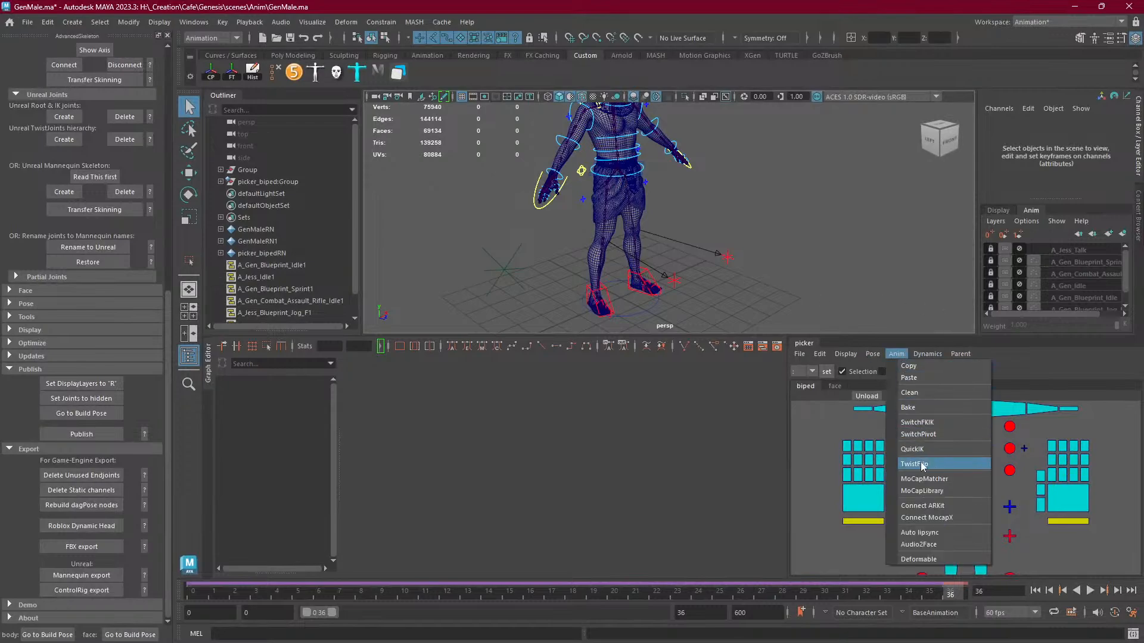
left_click(924, 485)
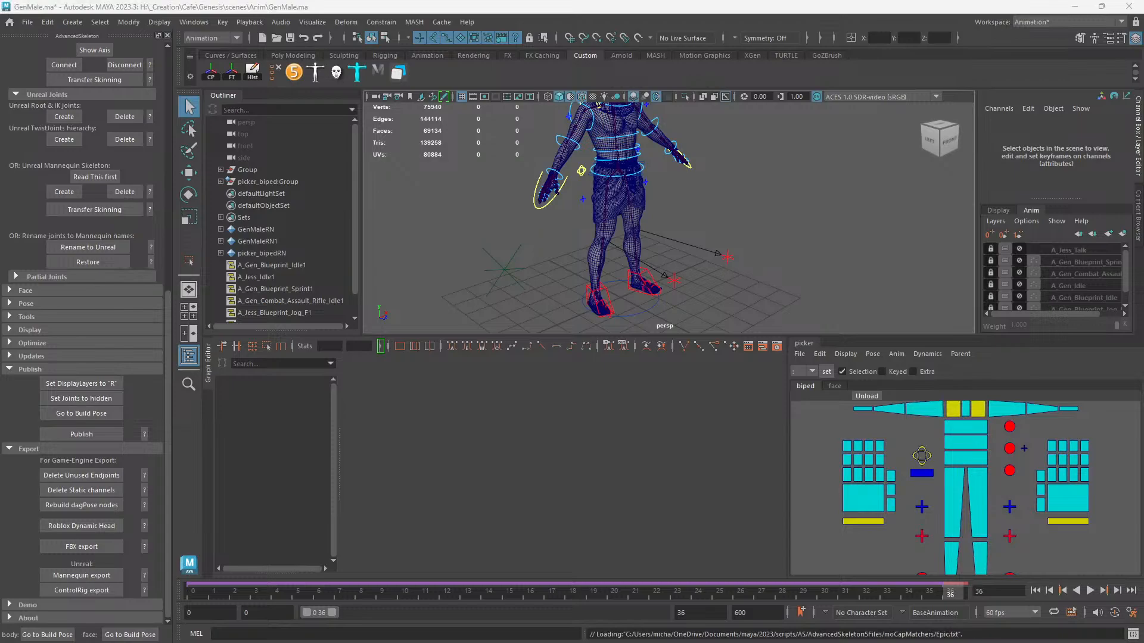
left_click(611, 445)
key("alt+v")
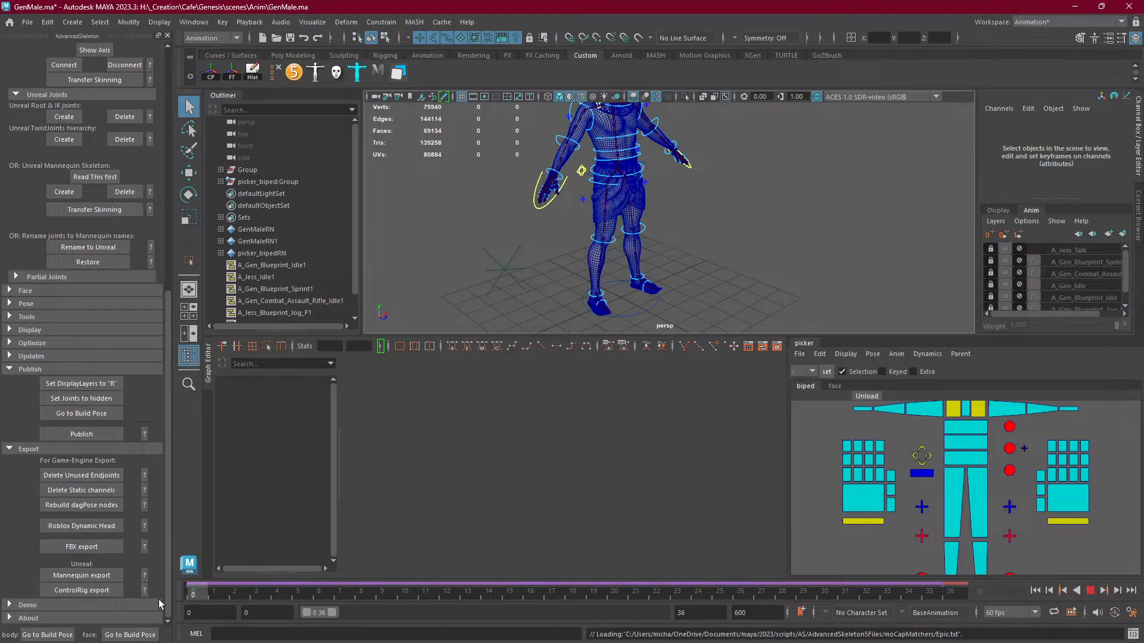
key("f")
left_click_drag(717, 262, 689, 258, "alt")
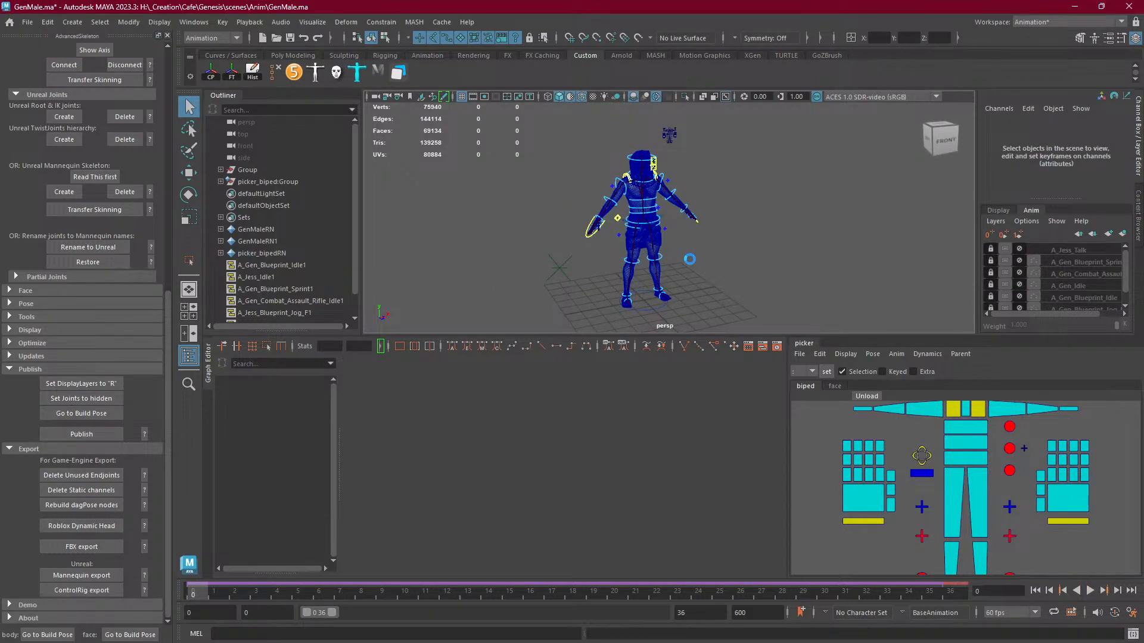
Resize the workspace to give the viewport and animation layer list more height and the Graph Editor and picker less.
left_click(1000, 211)
left_click(1026, 211)
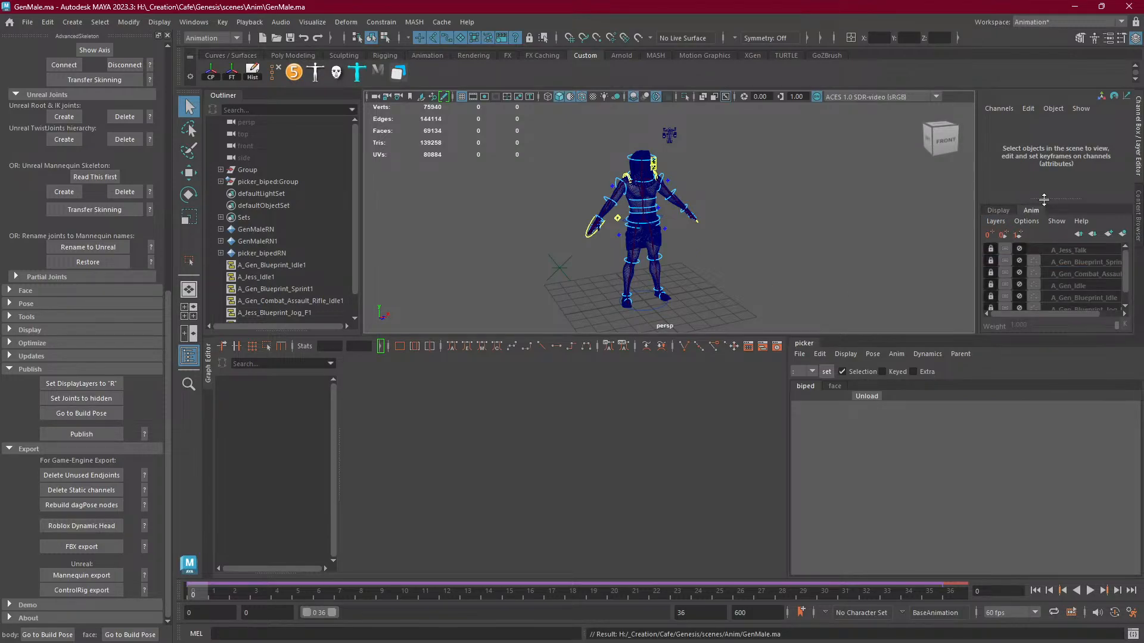
left_click_drag(1045, 198, 1047, 162)
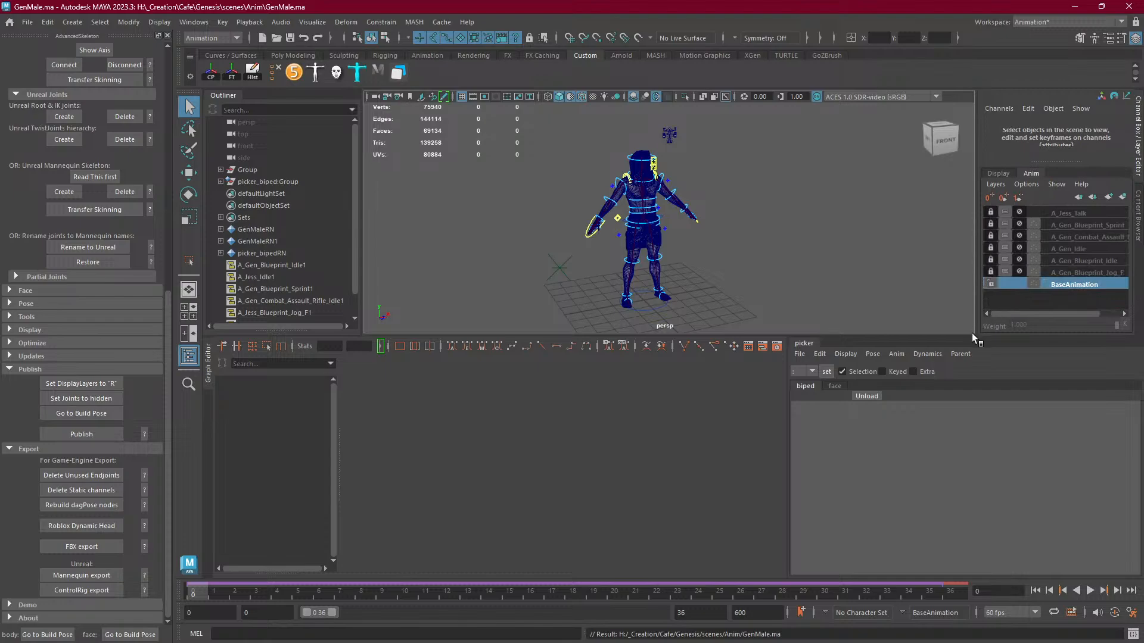
left_click_drag(970, 336, 971, 424)
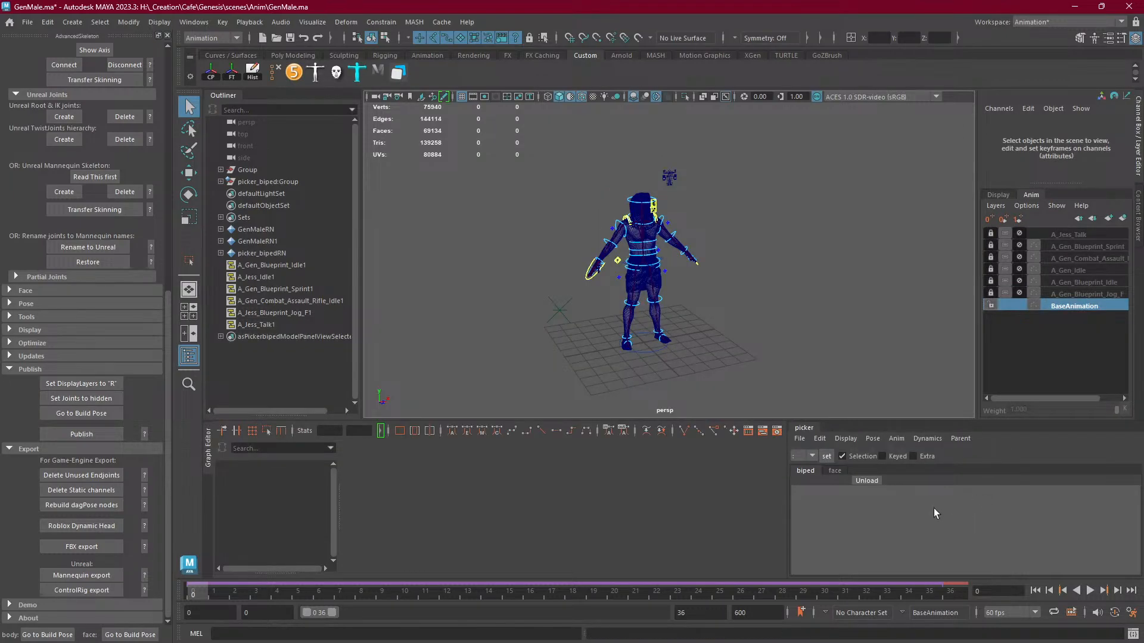
Try selecting the left knee and hip FK controls, then unload and reload the biped picker to redraw it.
left_click(664, 306)
key("f")
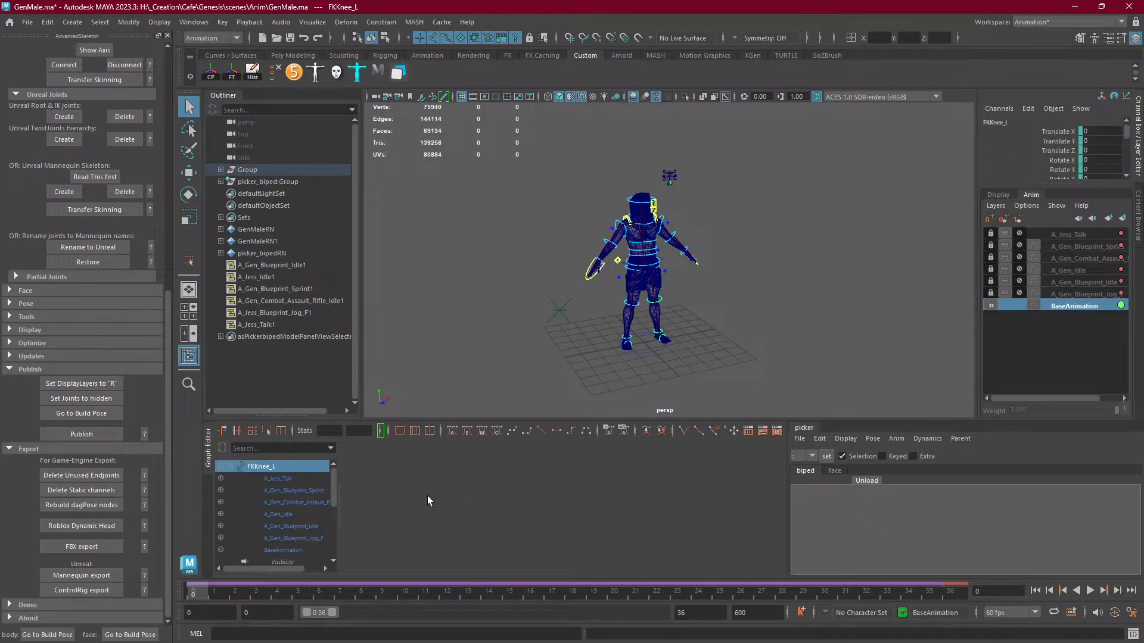
left_click(928, 525)
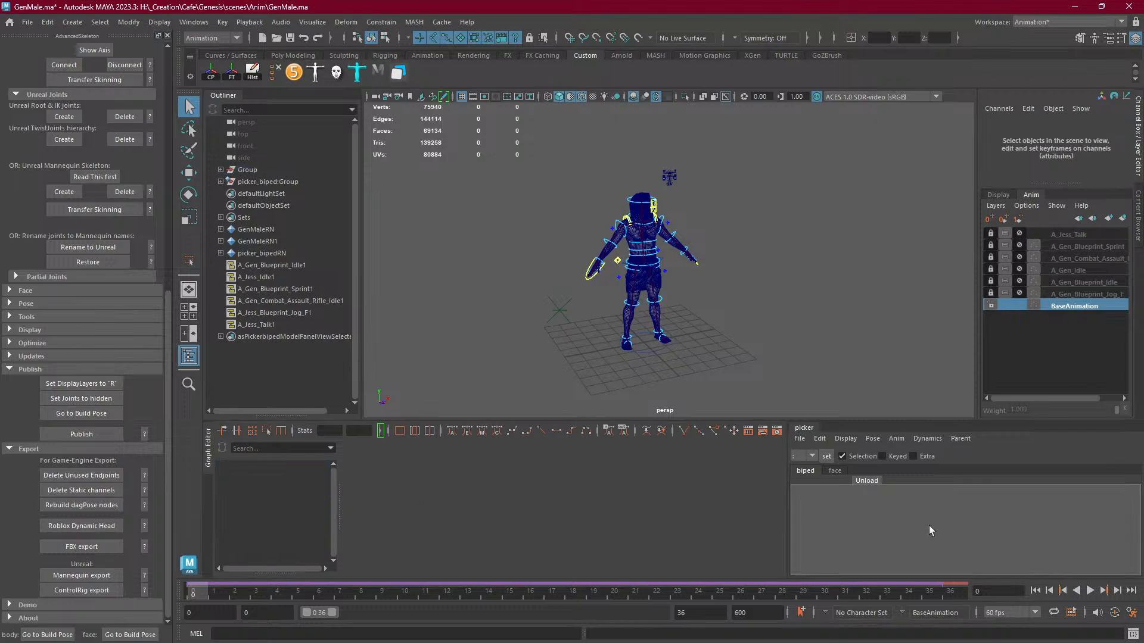
left_click(865, 480)
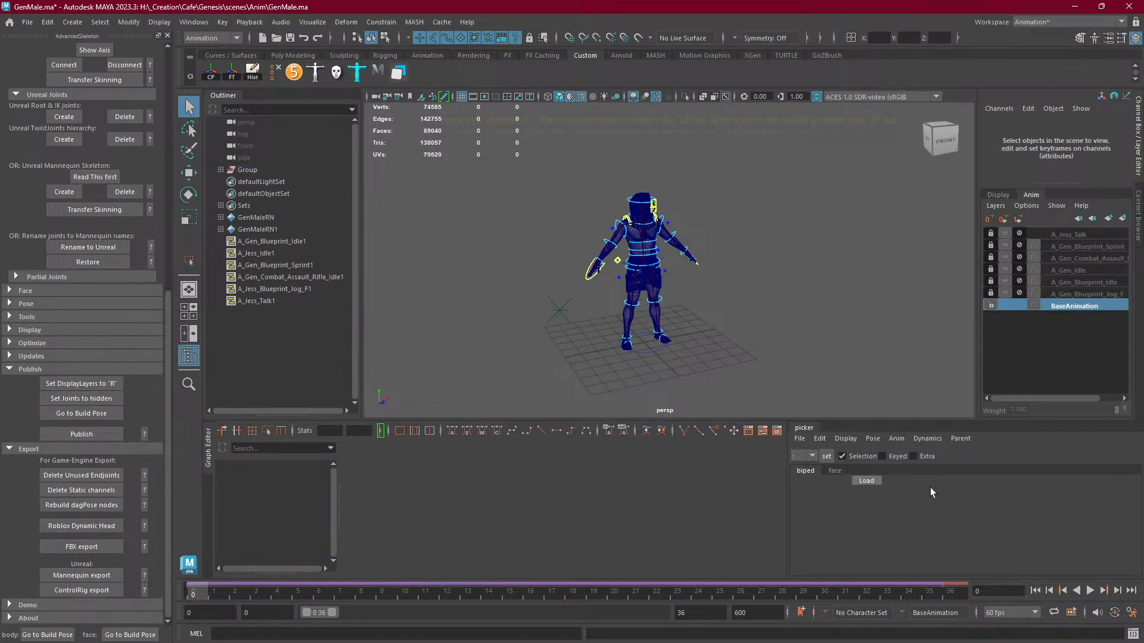
scroll(986, 517, "down", 2)
scroll(987, 517, "up", 3)
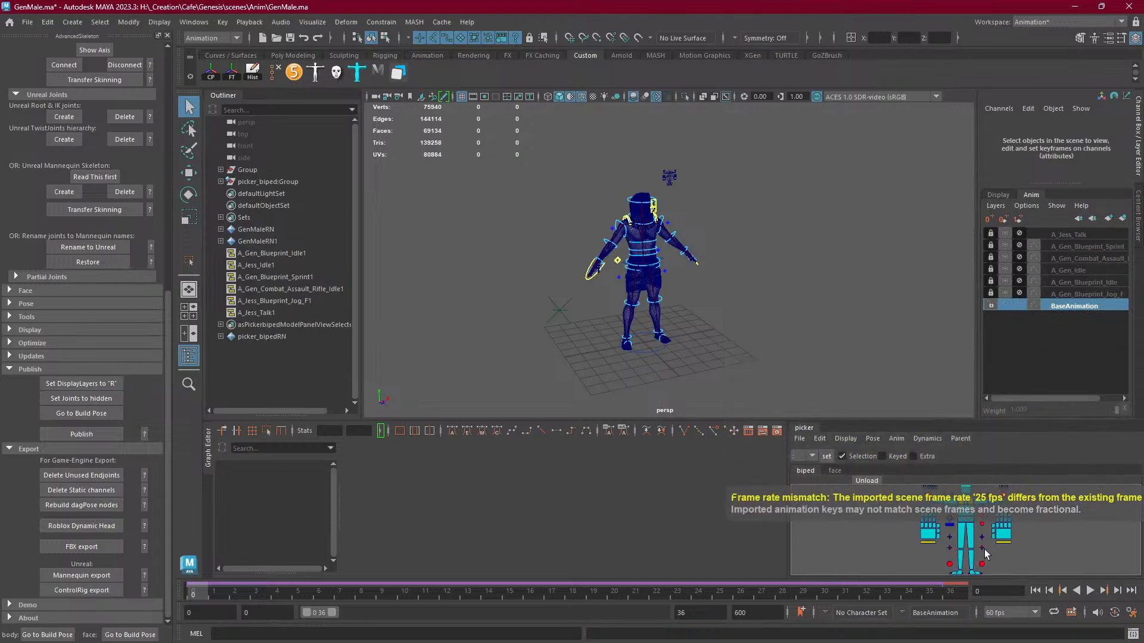
left_click(970, 534)
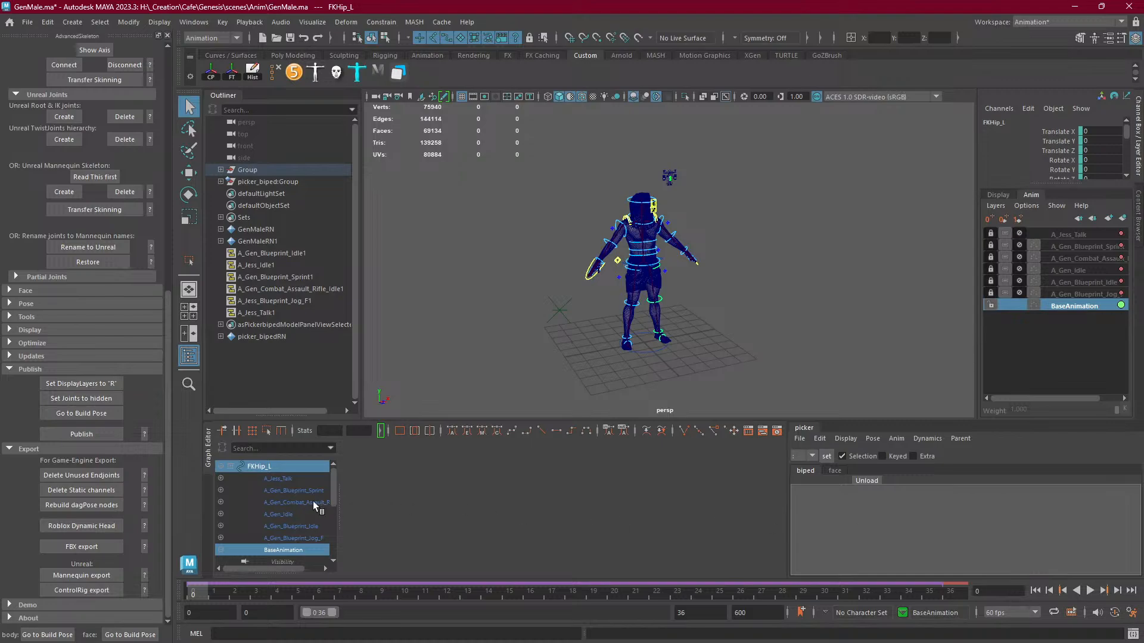
left_click(880, 480)
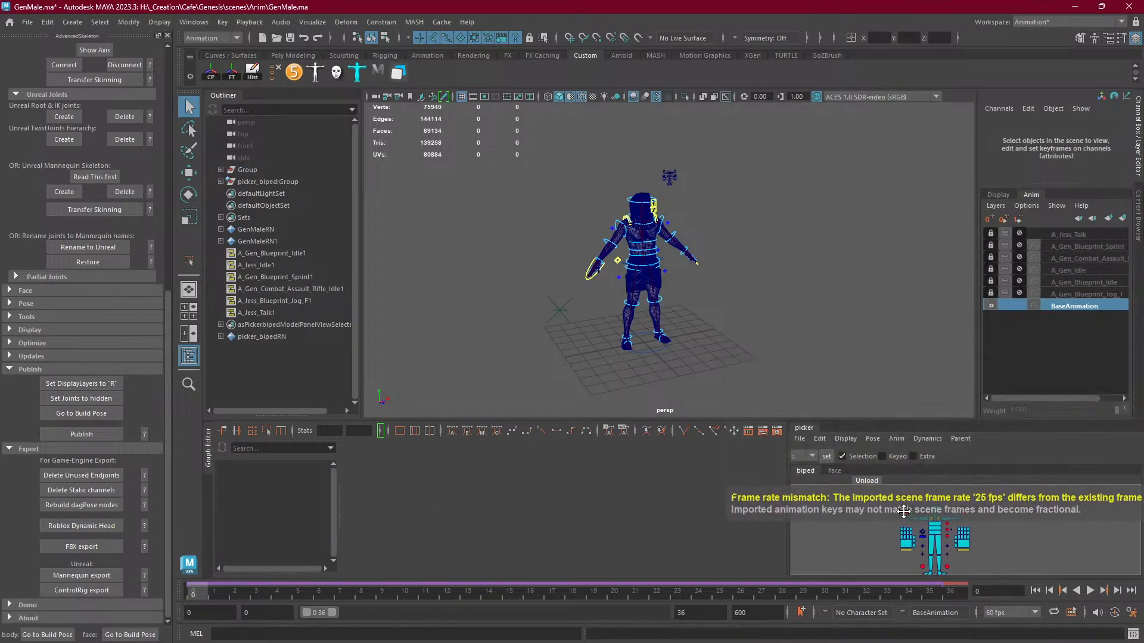
Select all the biped picker's controls, frame the picker around the head, shoulders, Main and All controls, and clear the selection.
left_click_drag(868, 495, 1020, 573)
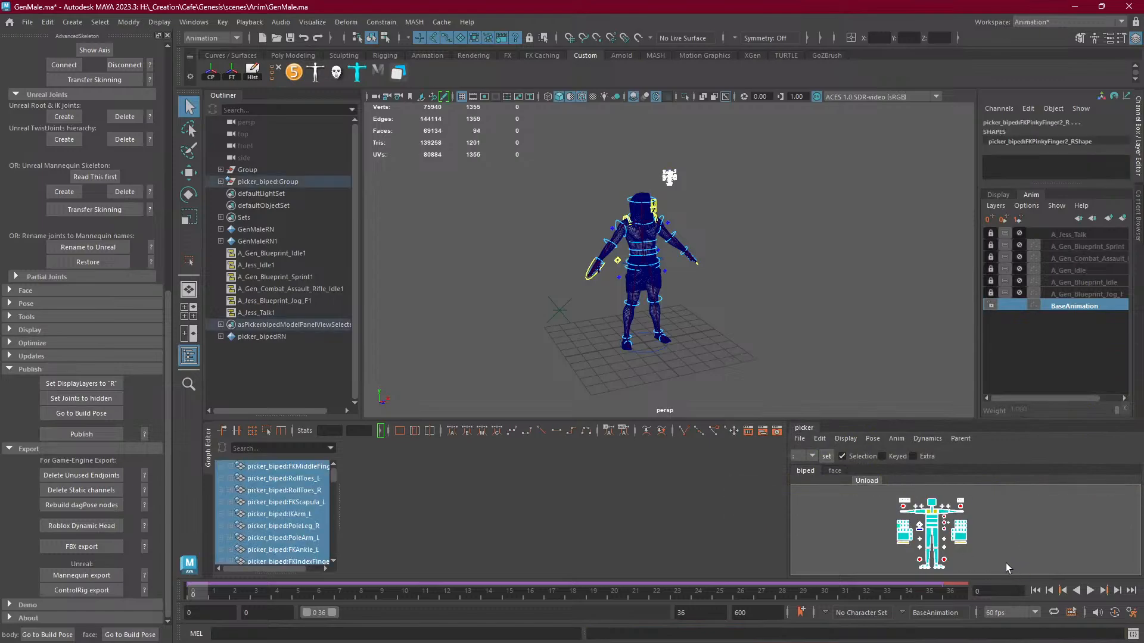
key("f")
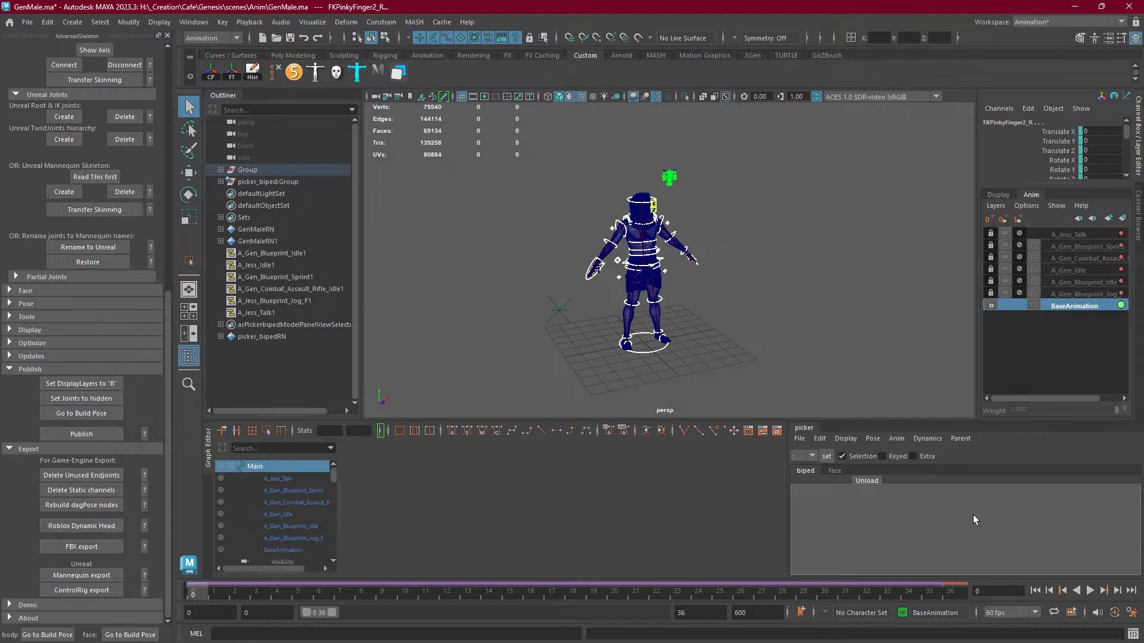
scroll(973, 515, "down", 2)
middle_click_drag(974, 515, 982, 595, "alt")
scroll(960, 546, "up", 3)
scroll(925, 500, "up", 6)
mouse_move(972, 539)
middle_mouse_down("alt")
mouse_move(948, 506)
mouse_move(960, 542)
middle_mouse_up("alt")
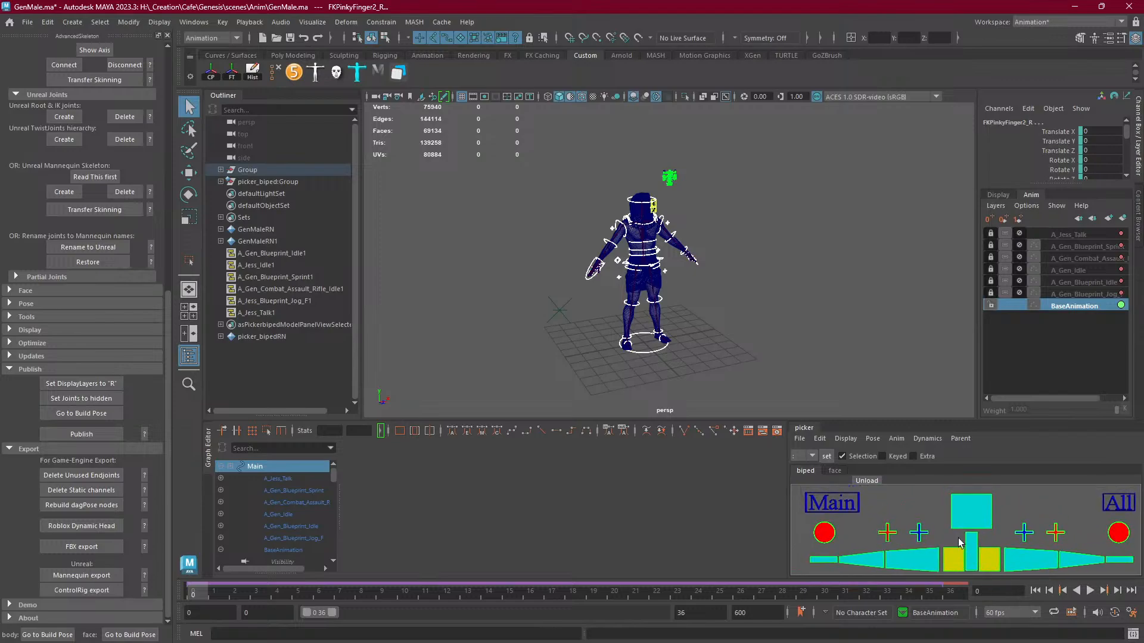
left_click(811, 370)
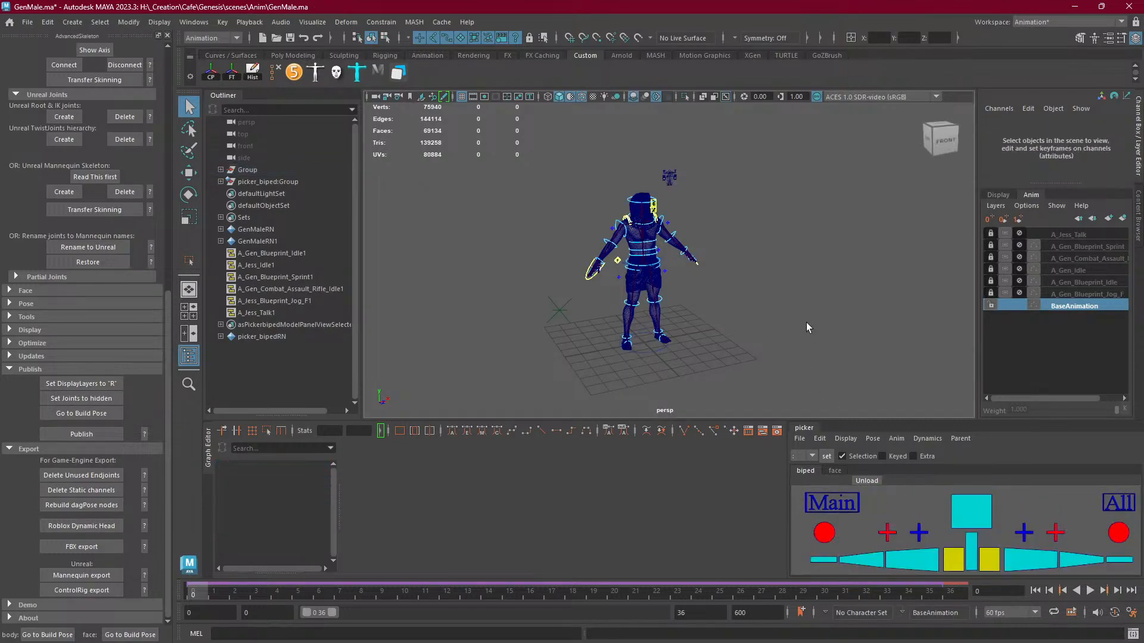
Close the AdvancedSkeleton panel to widen the workspace and examine the character's torso up close.
left_click(167, 34)
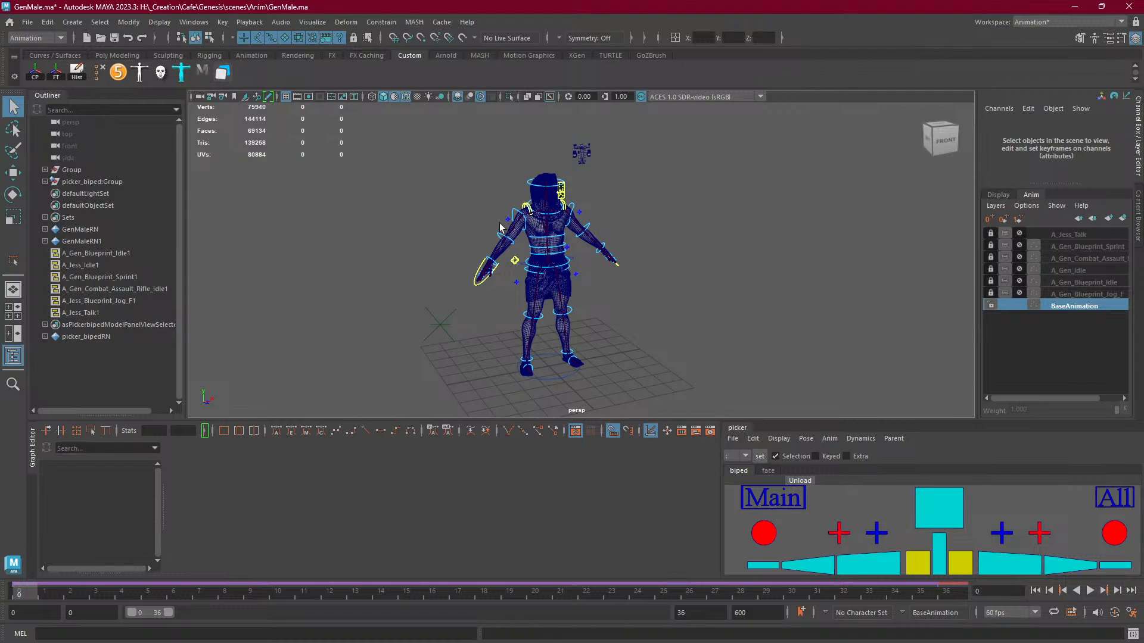
scroll(537, 226, "up", 6)
scroll(537, 226, "down", 3)
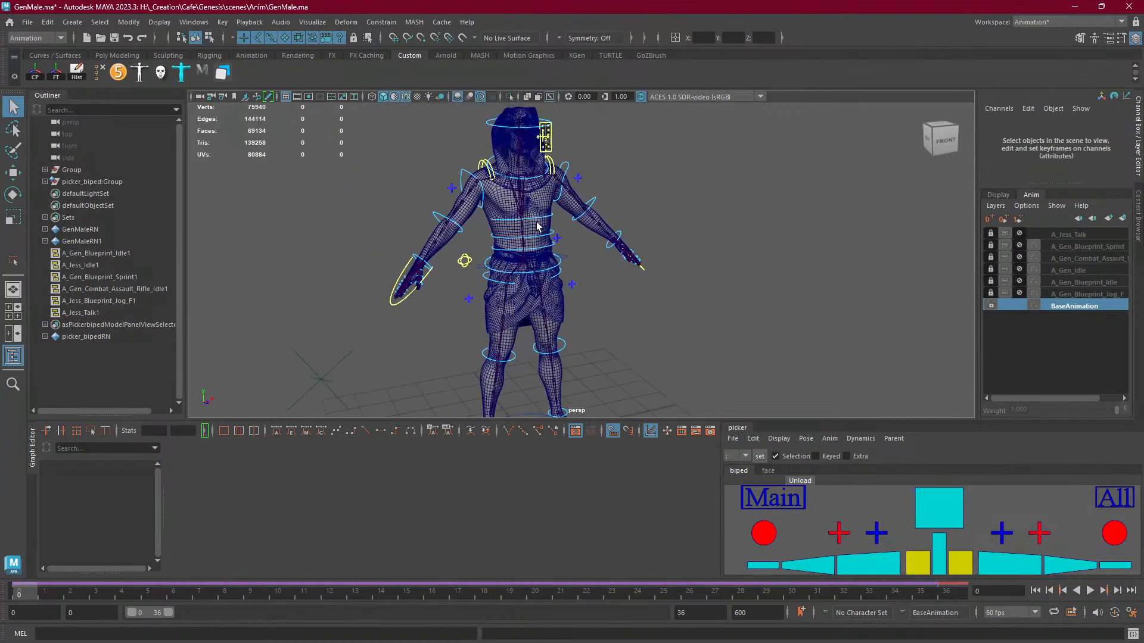
scroll(537, 227, "up", 5)
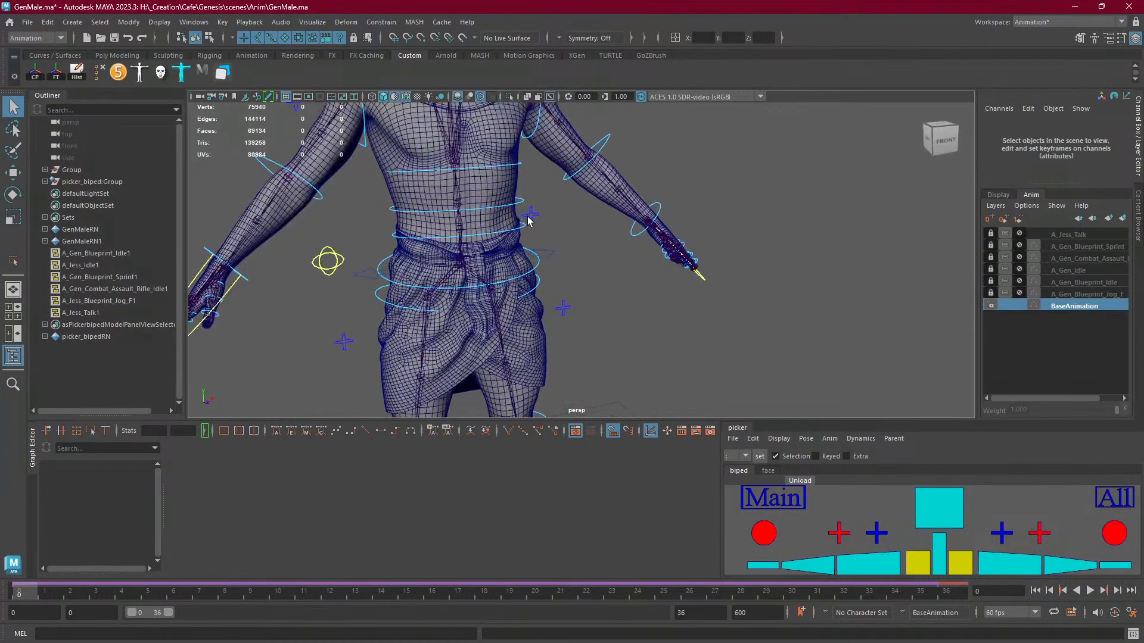
Temporarily unmute and unlock the A_Jess_Talk animation layer, play its animation, and mute and lock the layer again.
middle_click_drag(482, 185, 609, 360, "alt")
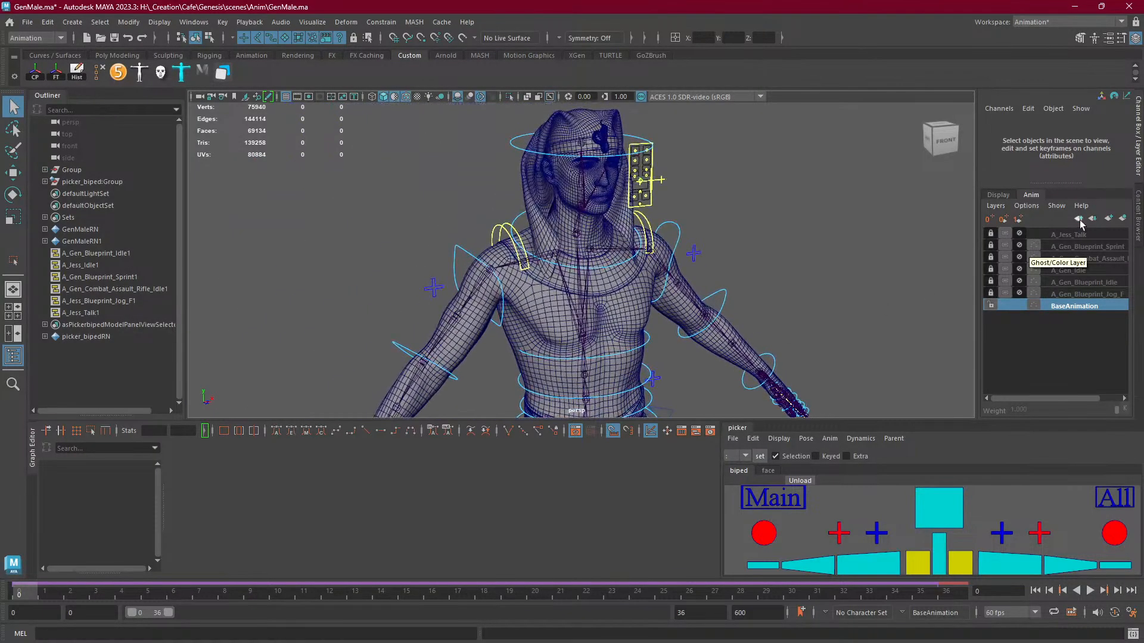
left_click(1019, 233)
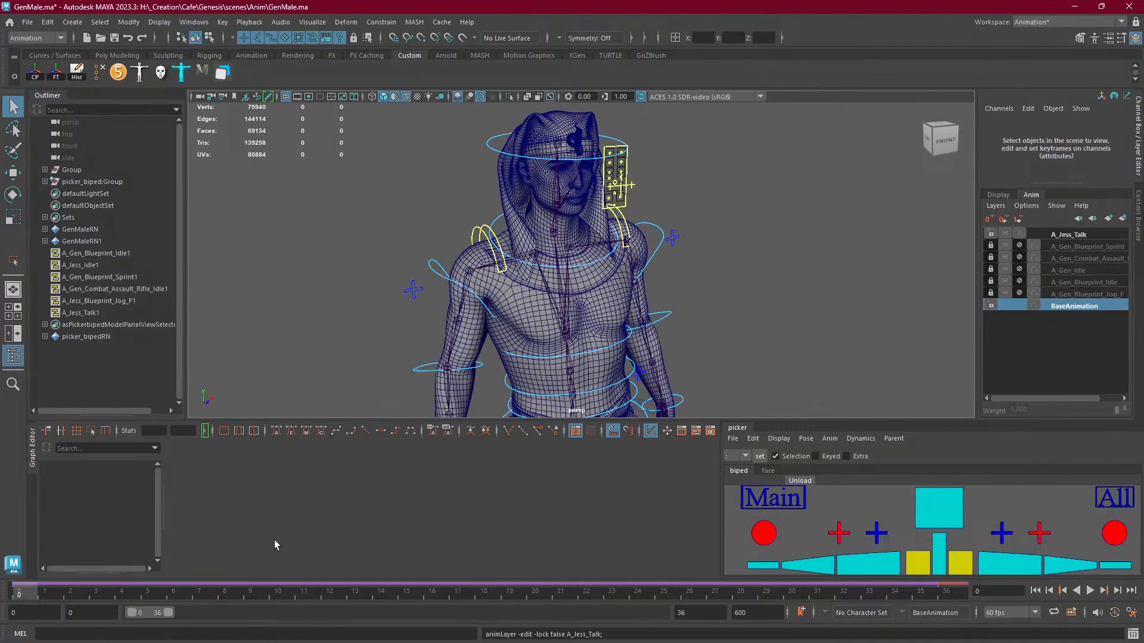
key("alt+v")
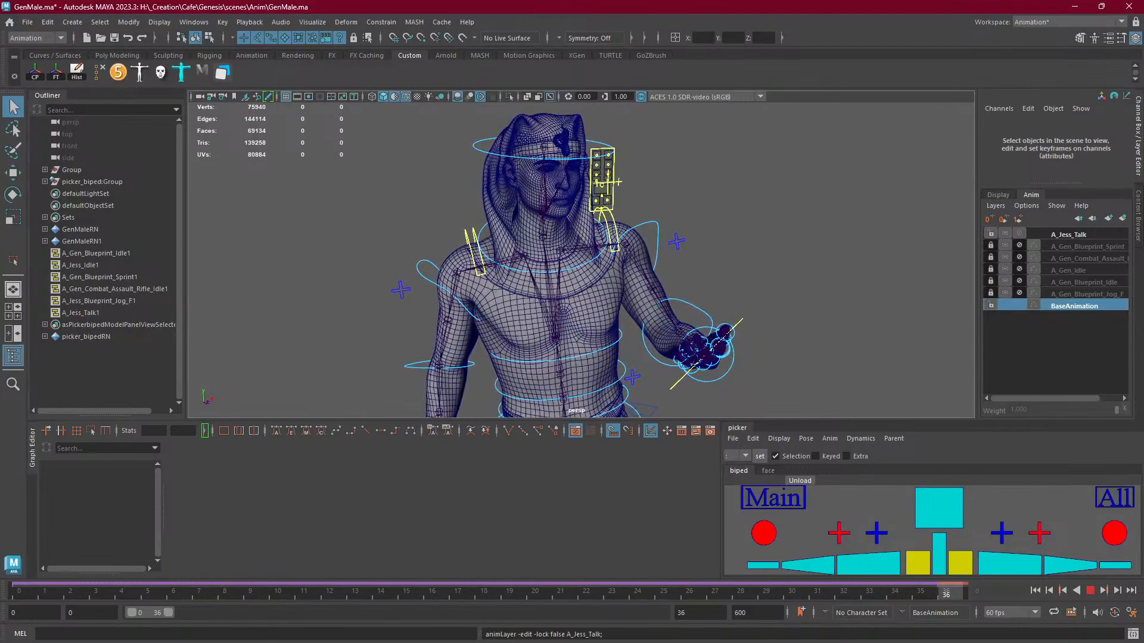
key("alt+v")
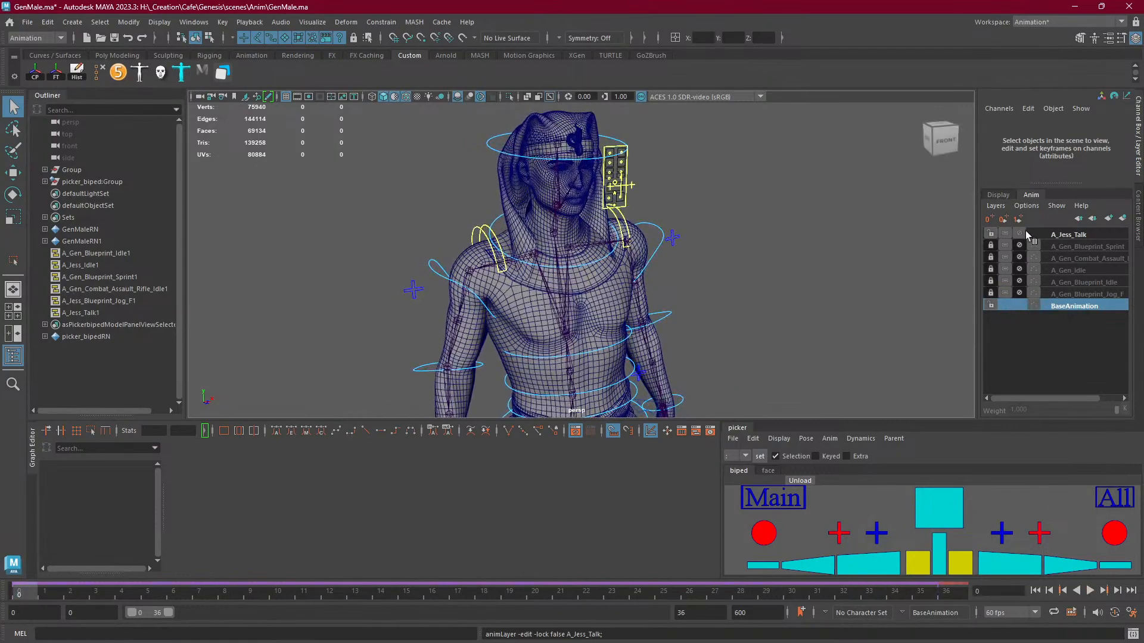
left_click(1021, 233)
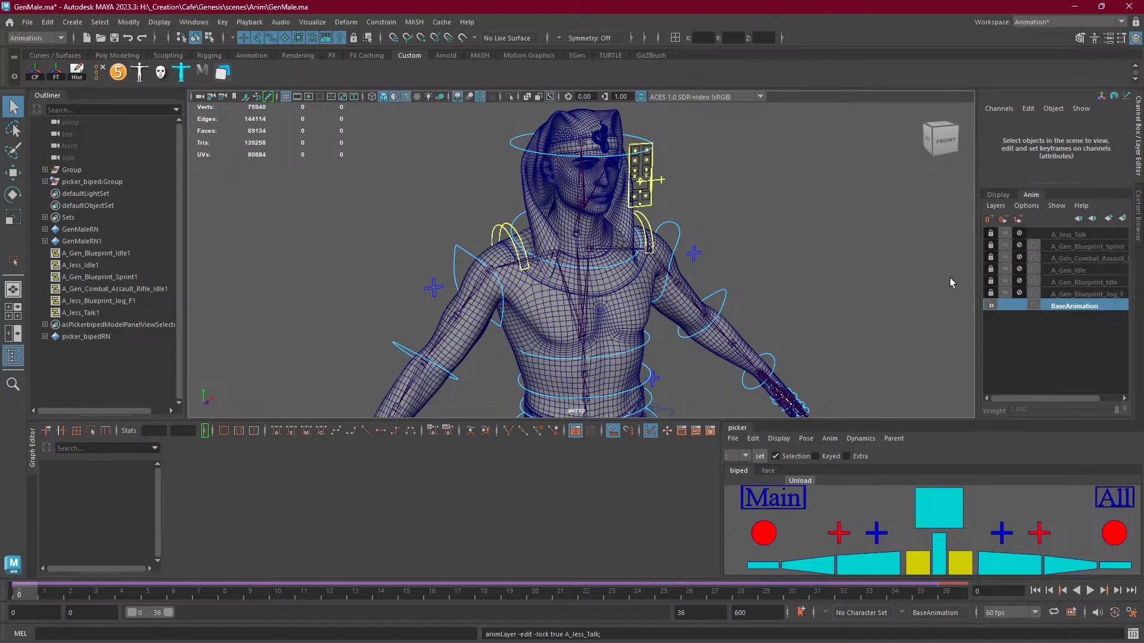
Select the A_Jess_Talk layer and open the Game Exporter's animation clip settings, choosing Export Selection as the export scope.
left_click(1066, 236)
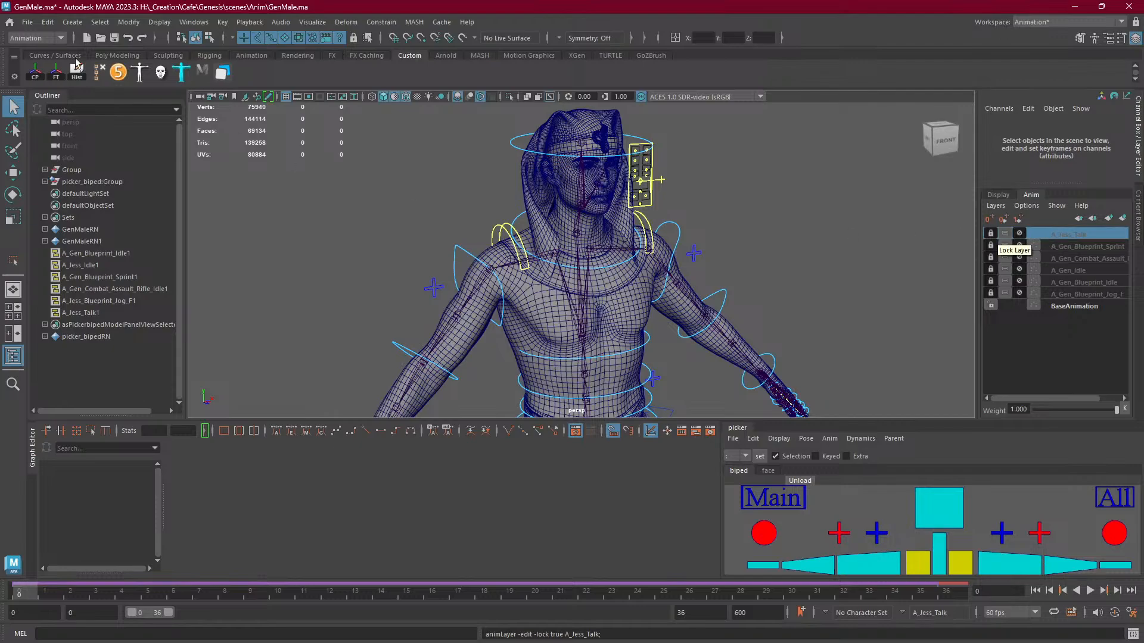
left_click(27, 22)
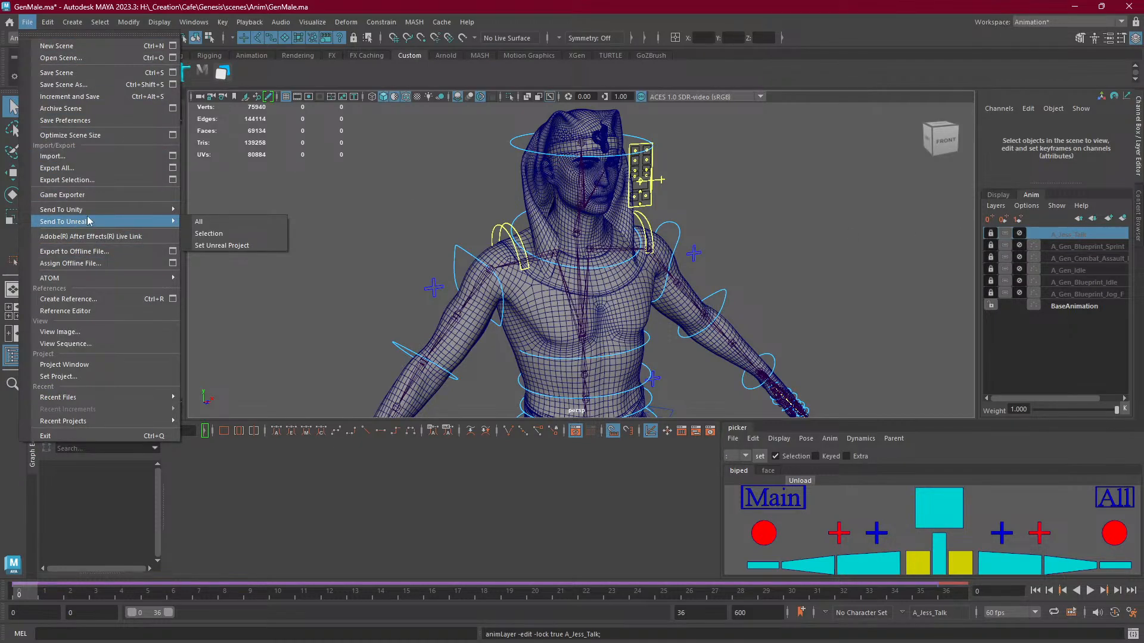
left_click(88, 195)
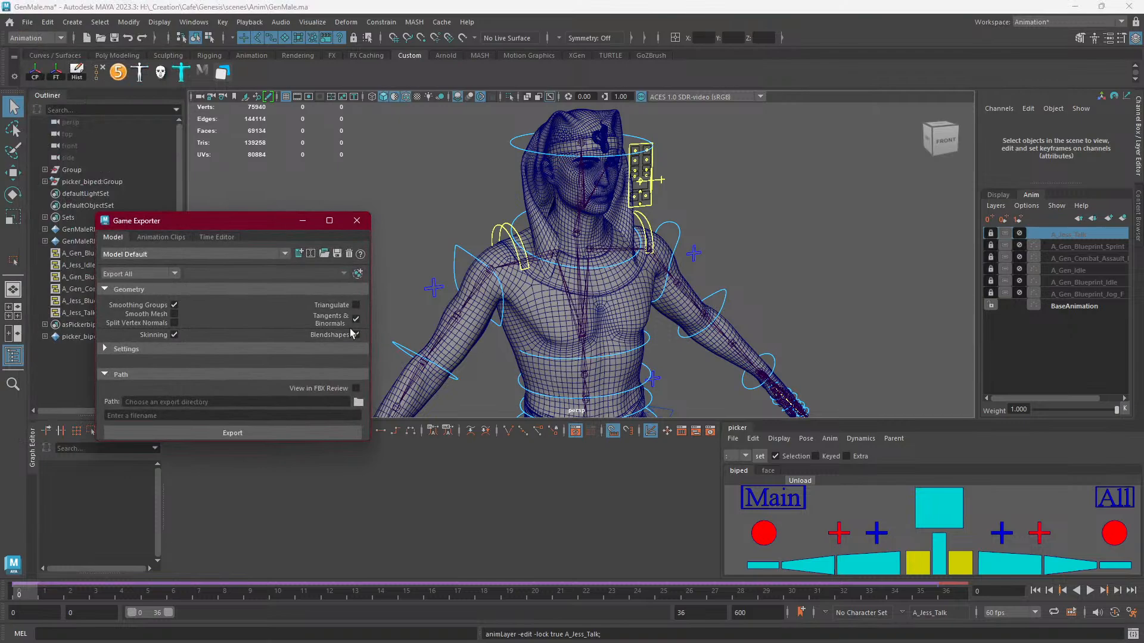
left_click(153, 275)
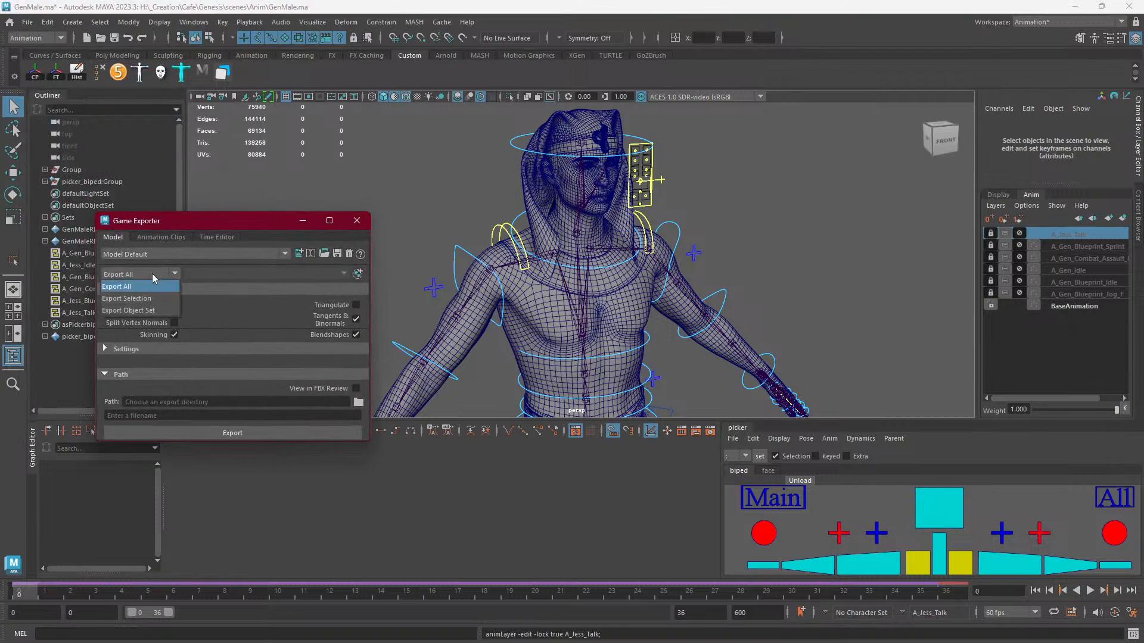
left_click(163, 237)
left_click(166, 271)
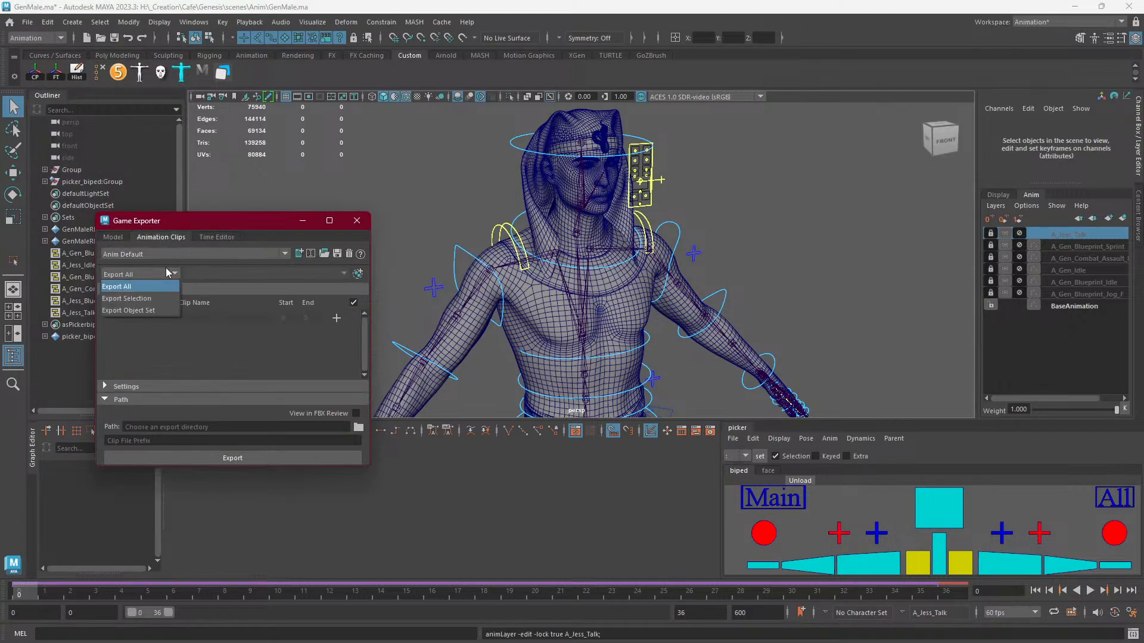
left_click(153, 299)
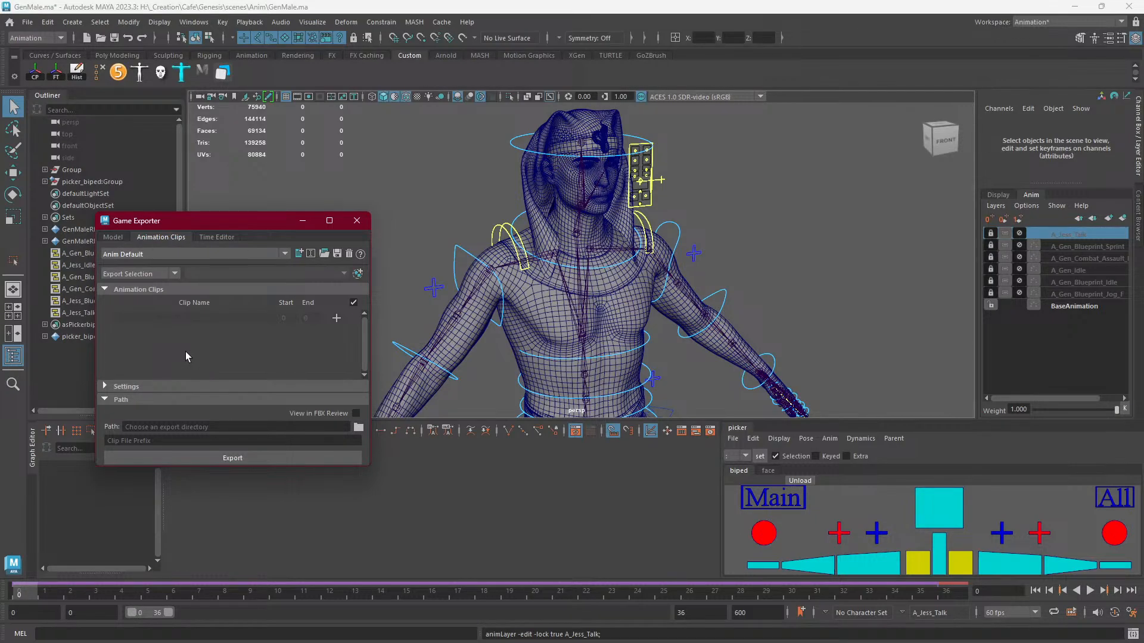
Configure the animation clip export with Embed Media disabled, ASCII file type and FBX 2020 version, enlarging the exporter while editing.
double_click(223, 219)
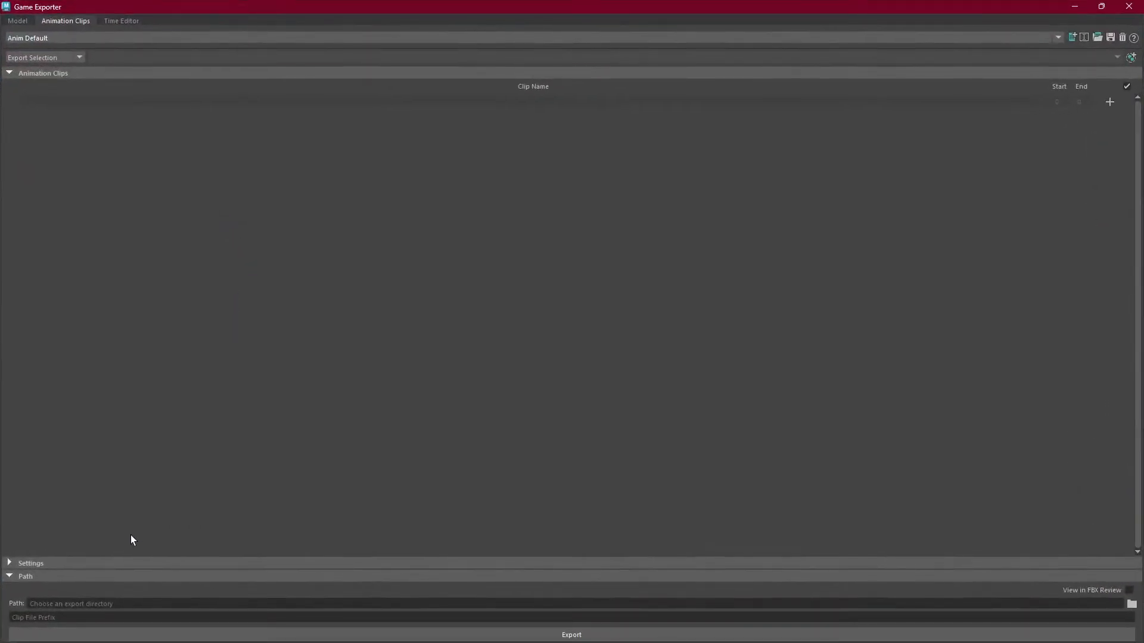
left_click(9, 563)
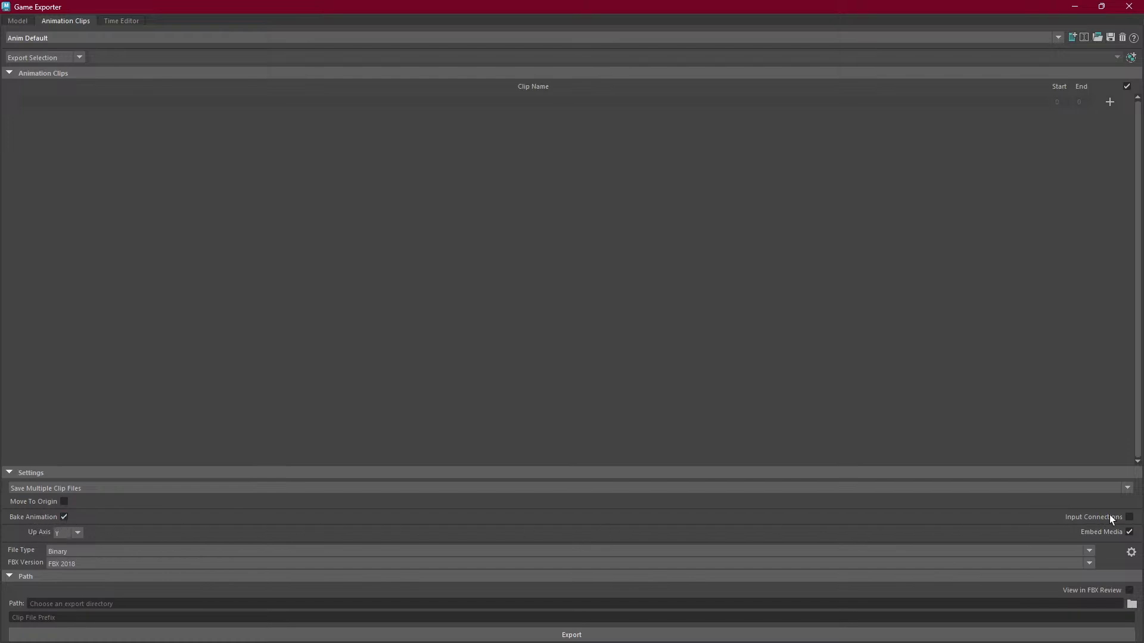
left_click(1129, 532)
left_click(75, 534)
left_click(74, 554)
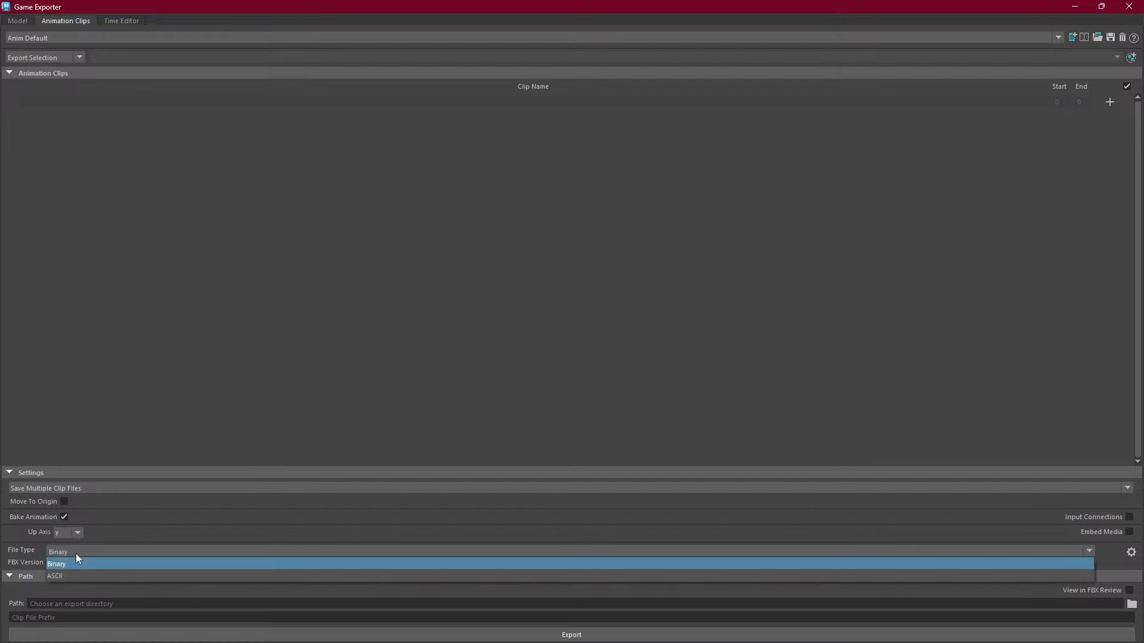
left_click(75, 576)
left_click(73, 566)
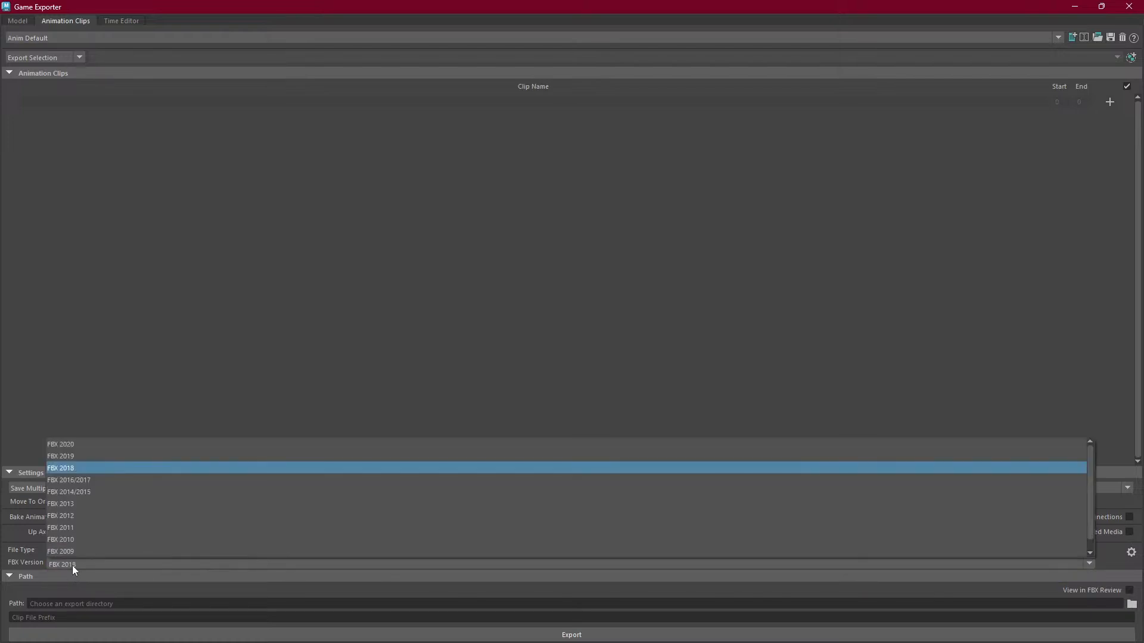
left_click(74, 444)
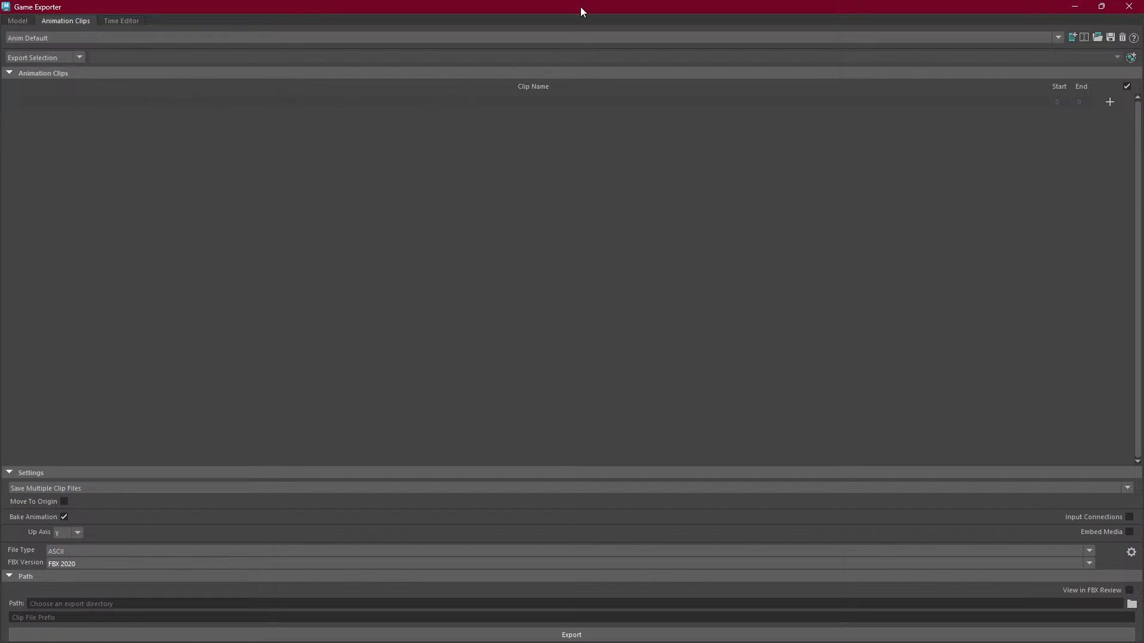
left_click_drag(581, 11, 498, 170)
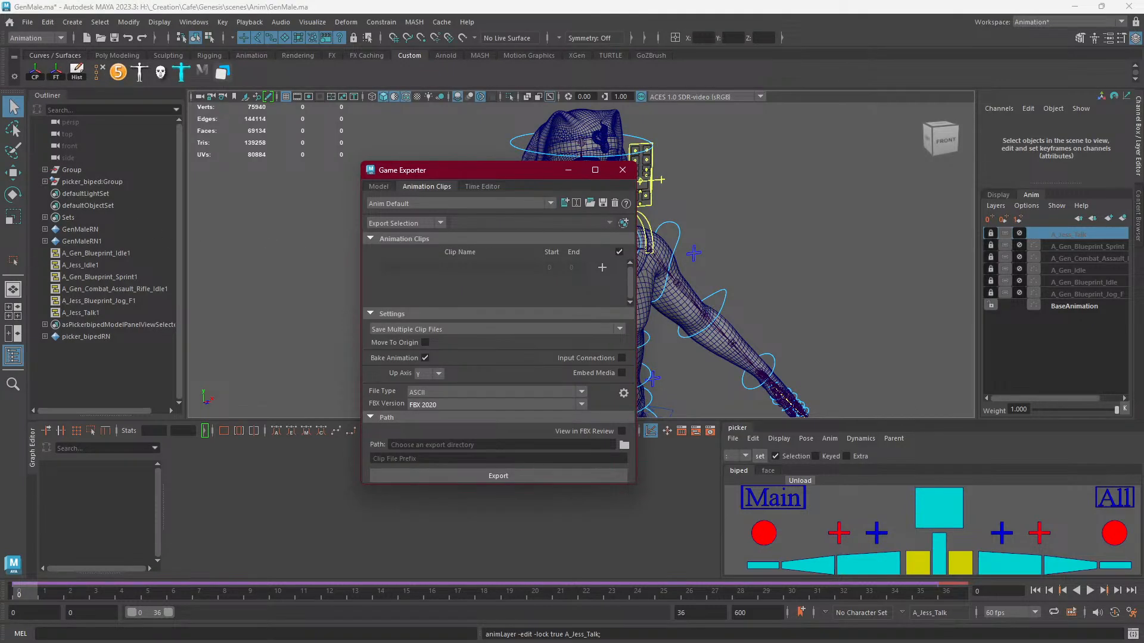
Reopen AdvancedSkeleton, create a root motion joint with its Game Engine tools, and consult the scale behaviour help.
left_click(119, 72)
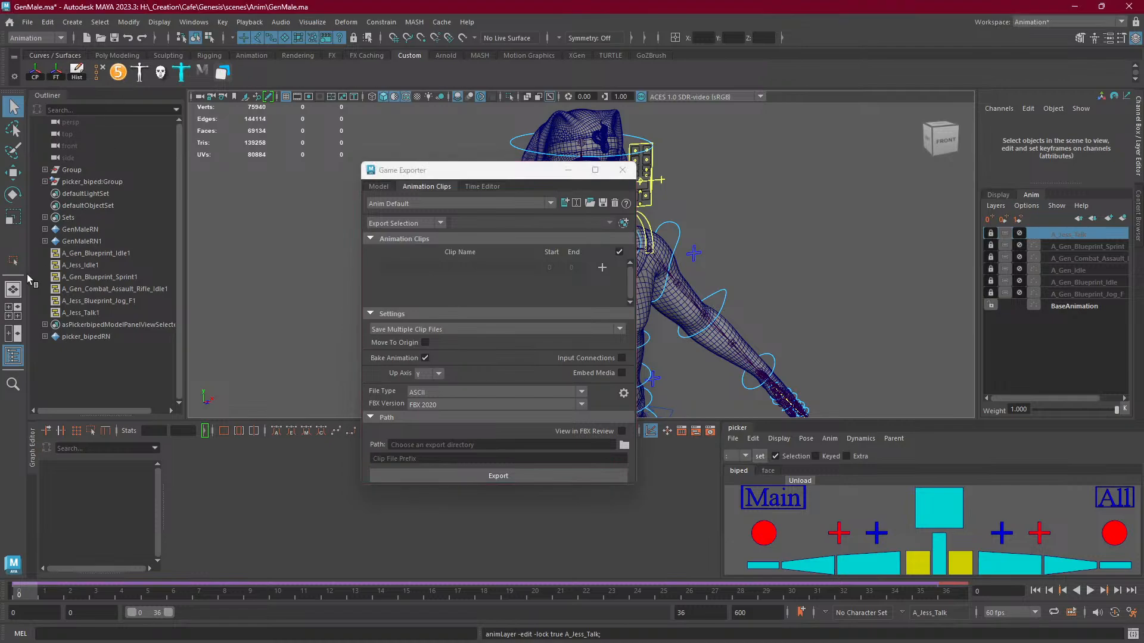
scroll(38, 289, "down", 5)
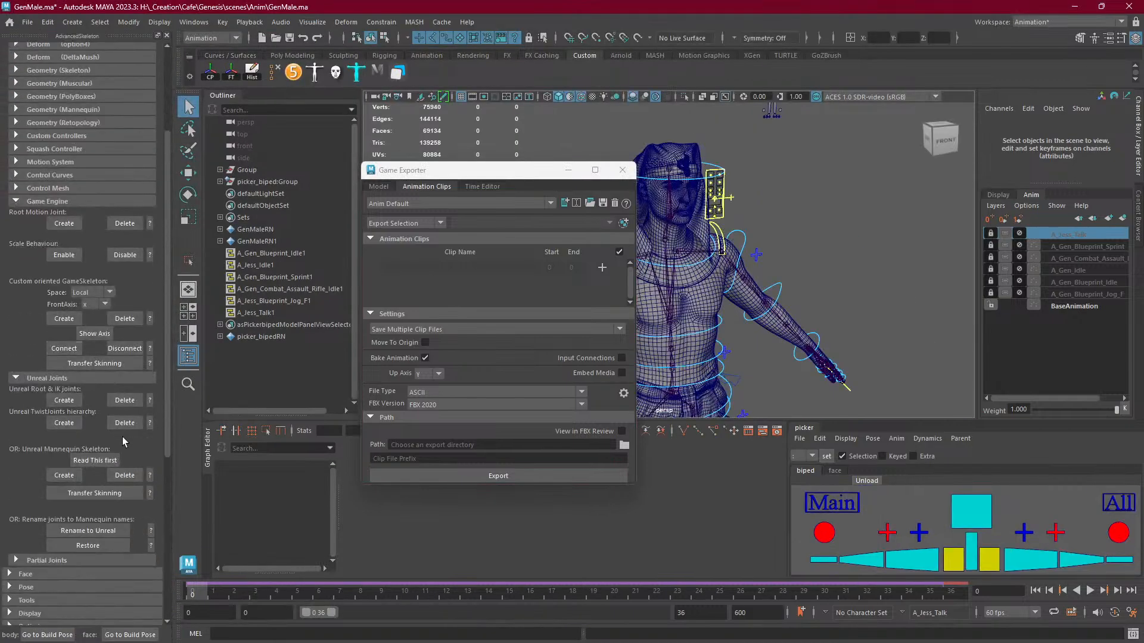
left_click(65, 223)
middle_click_drag(817, 206, 817, 104, "alt")
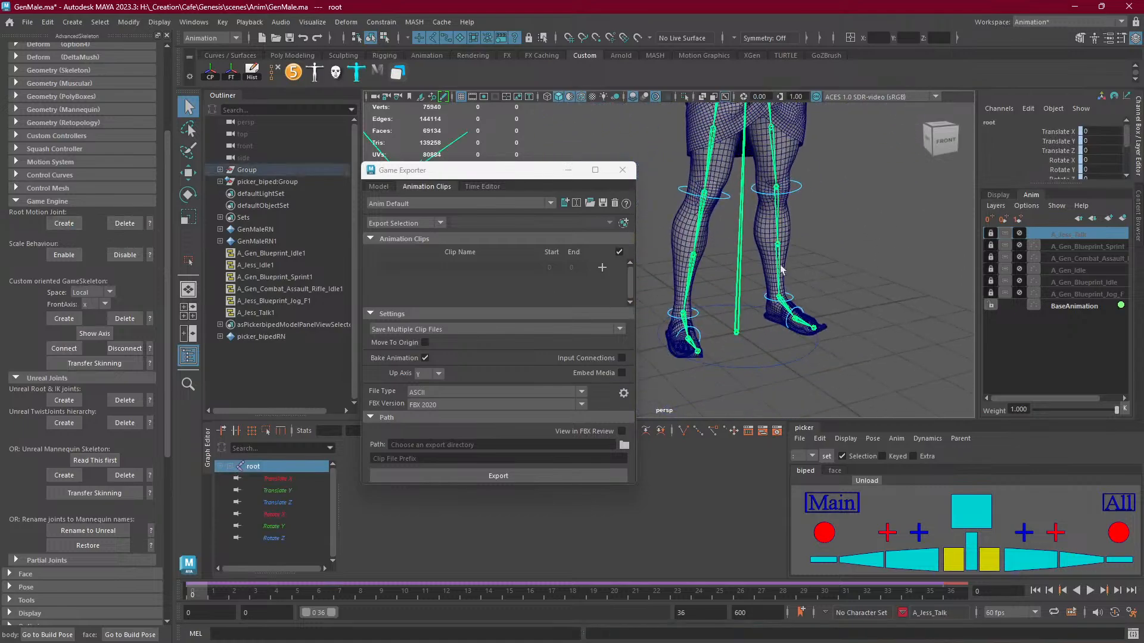
left_click_drag(781, 264, 738, 288, "alt")
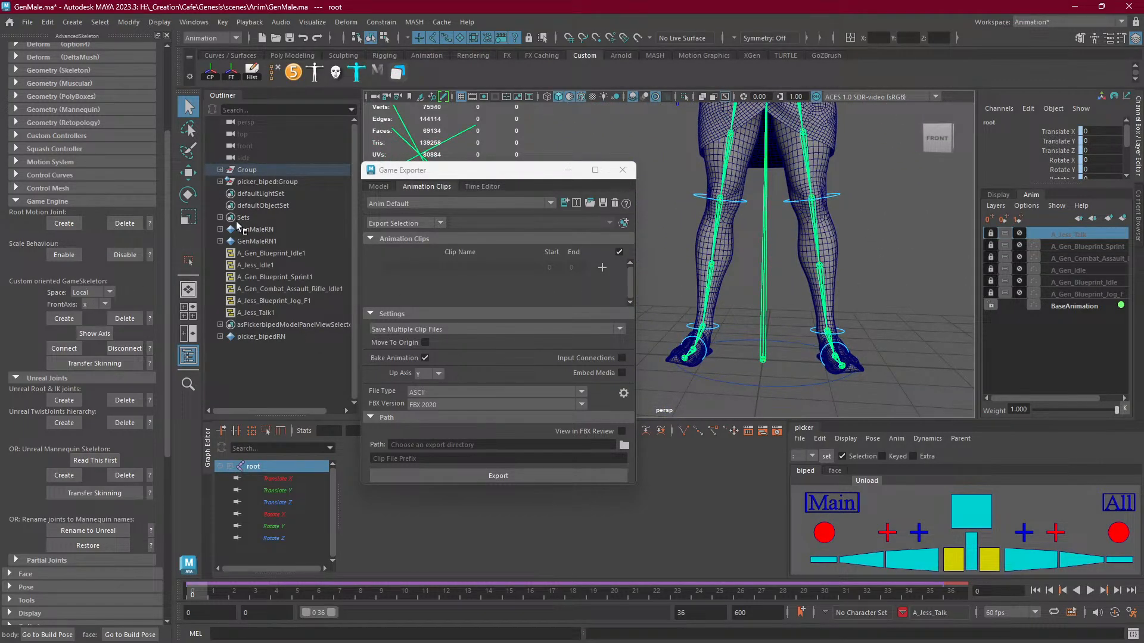
key("f")
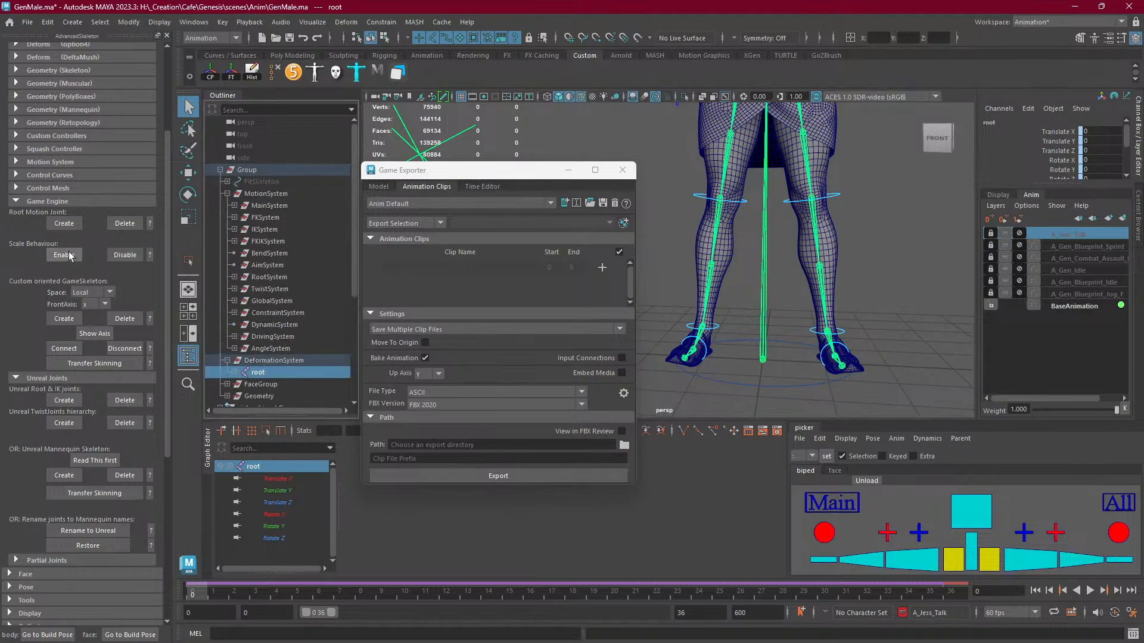
left_click(150, 255)
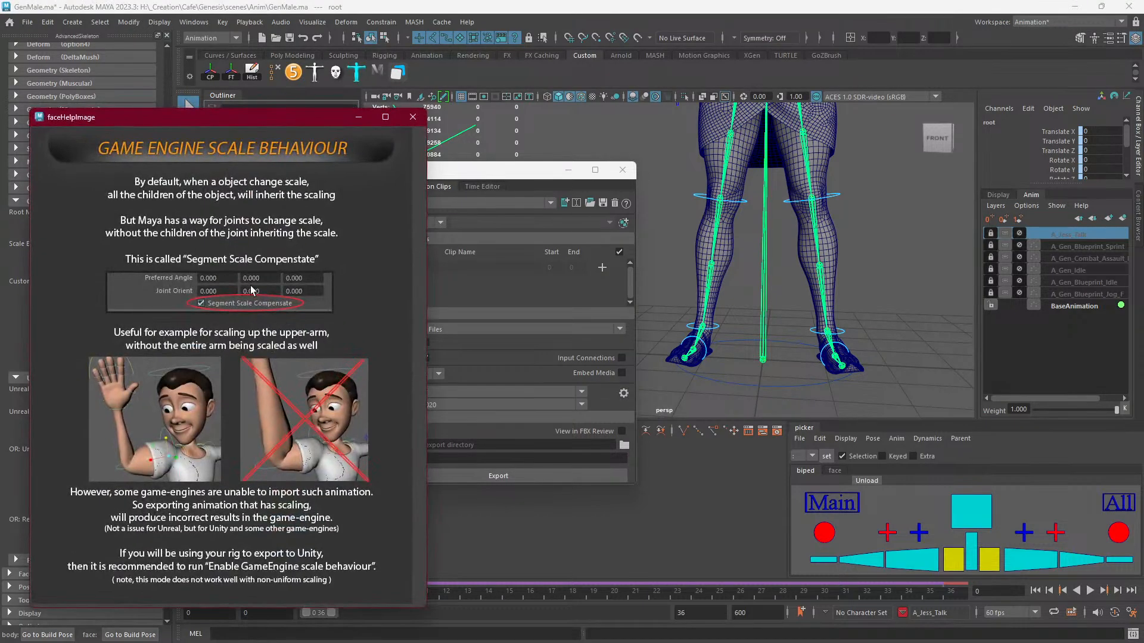
left_click(412, 118)
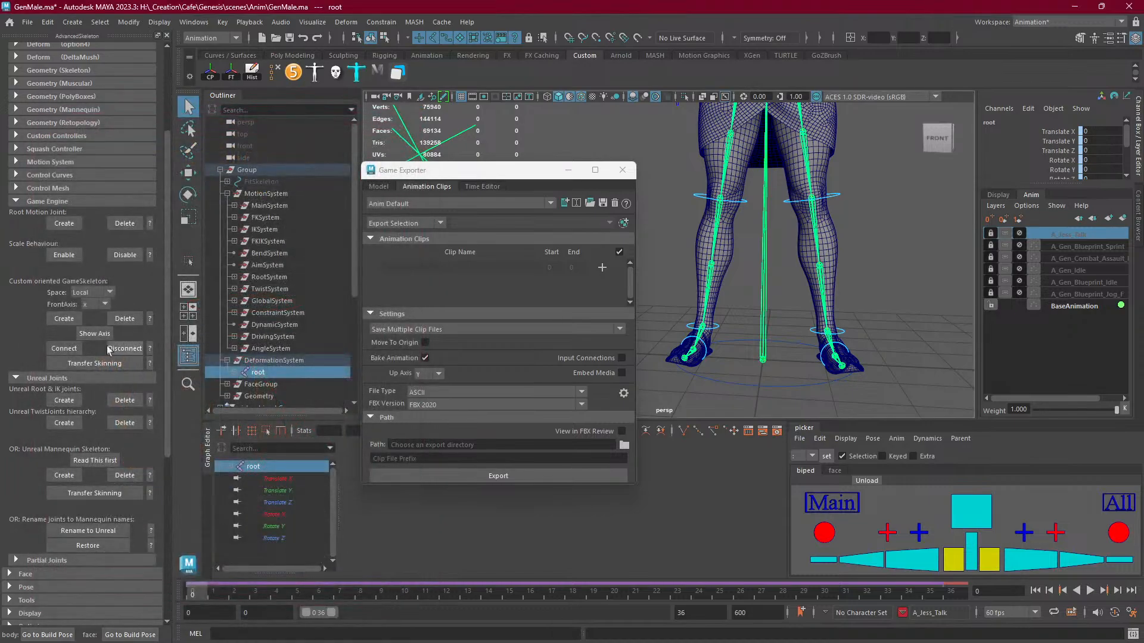
Create the Unreal root and IK joints and examine the UnrealRoot hierarchy and the separate root joint under DeformationSystem.
left_click(65, 401)
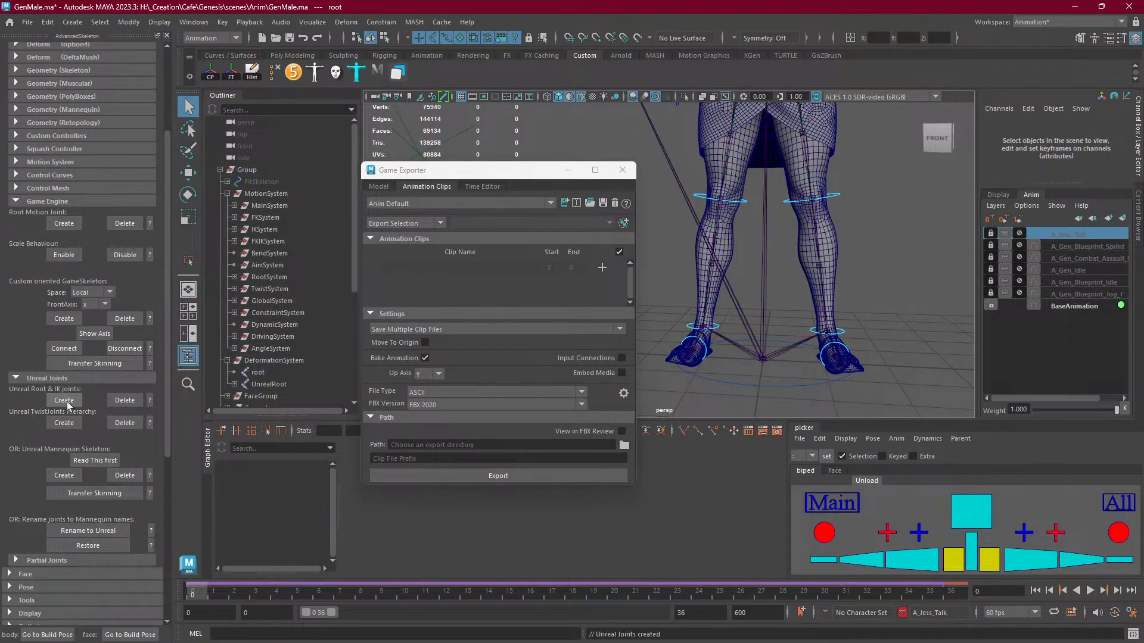
scroll(703, 319, "down", 4)
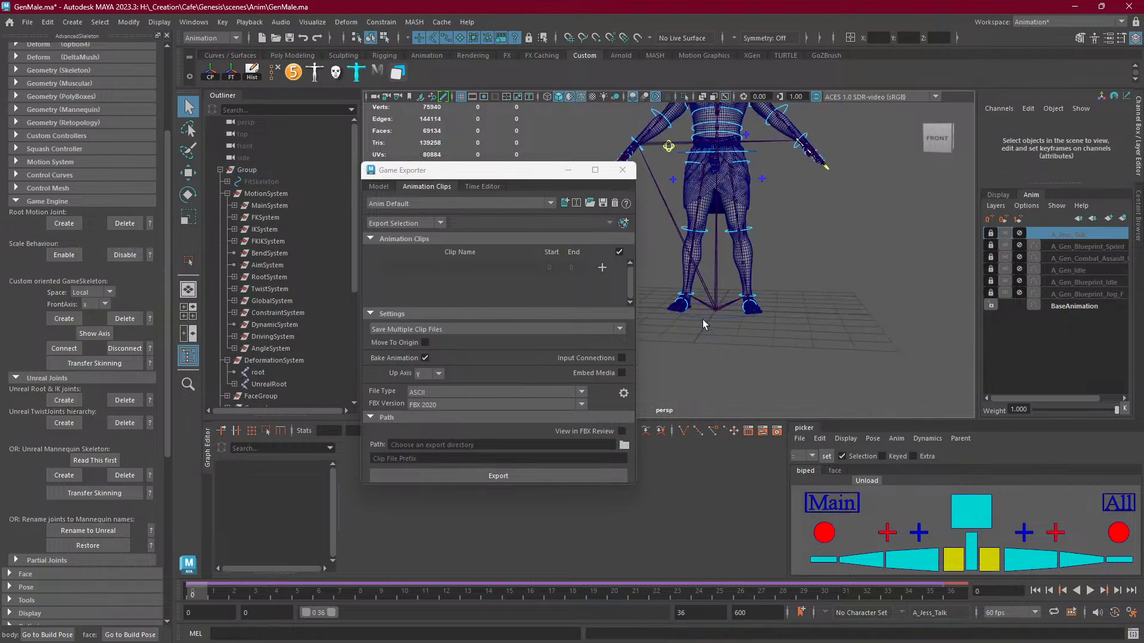
middle_click_drag(700, 282, 709, 315, "alt")
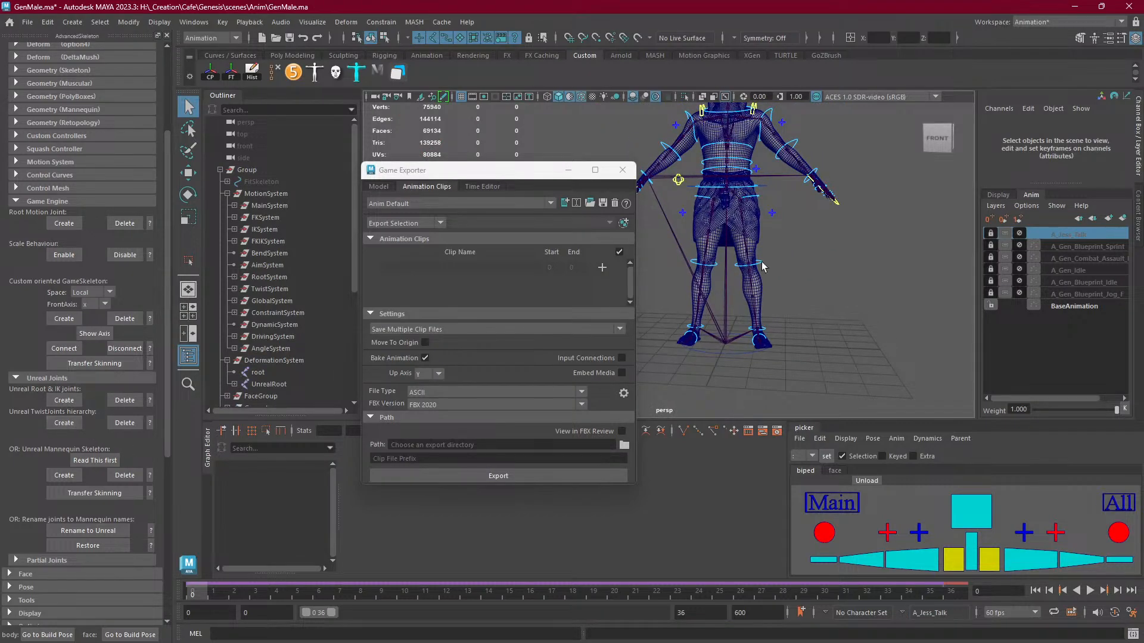
scroll(761, 262, "up", 3)
scroll(751, 271, "down", 3)
scroll(274, 298, "down", 3)
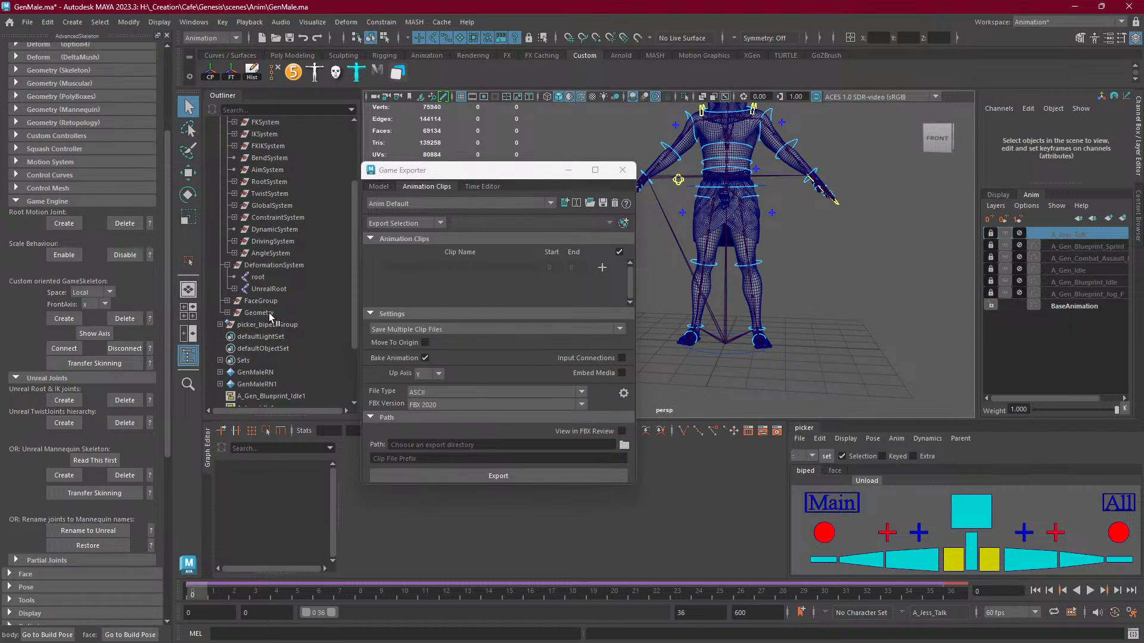
left_click(264, 291)
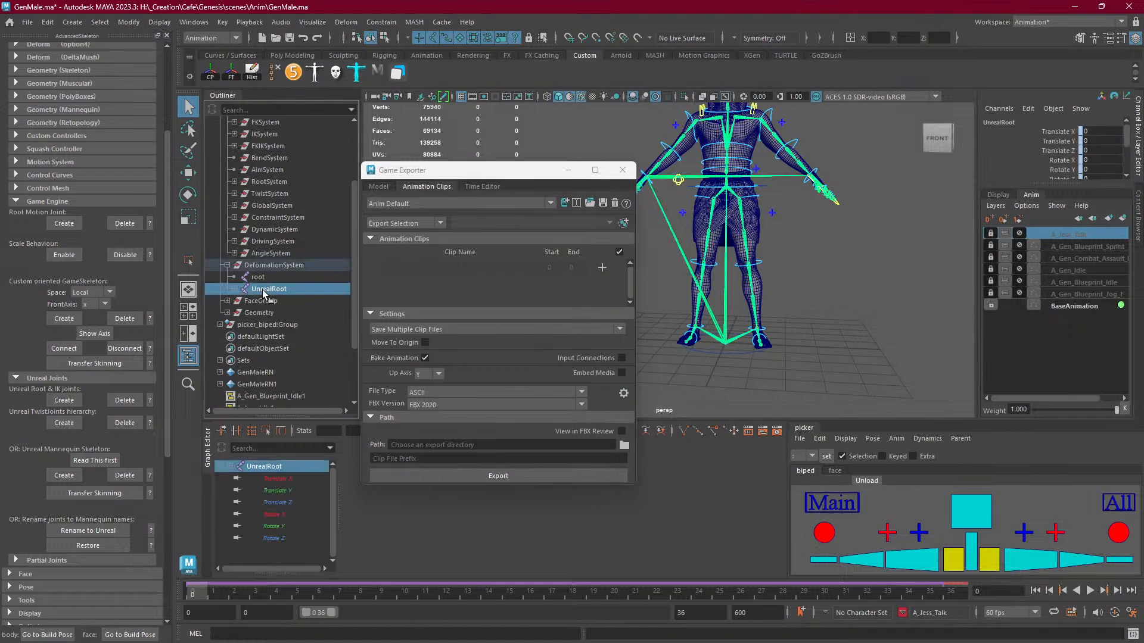
left_click(234, 289)
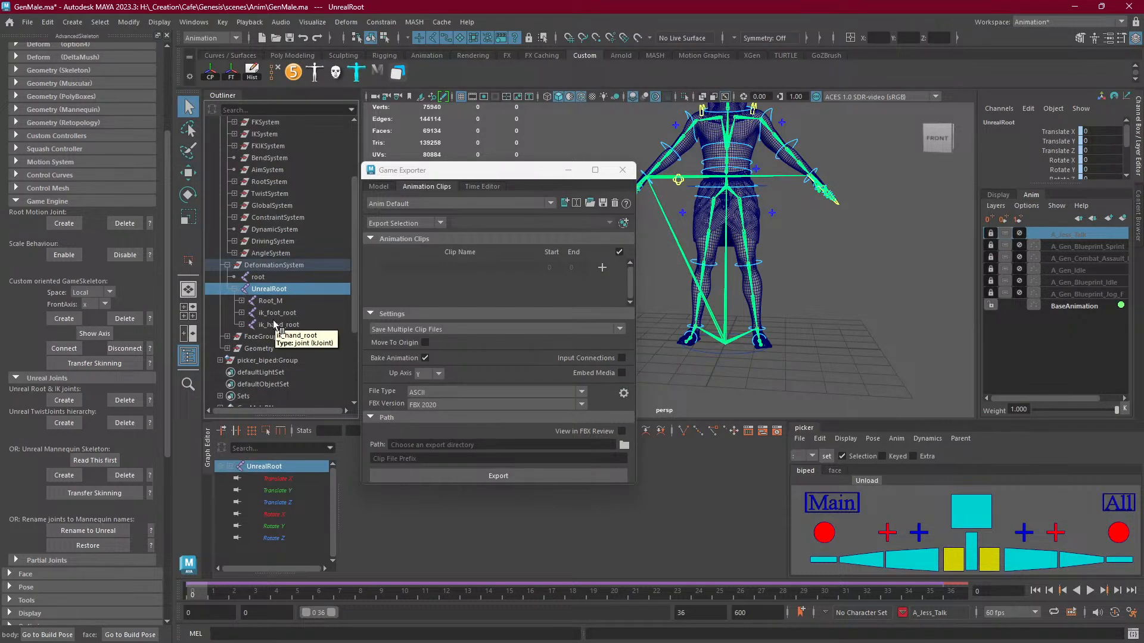
left_click(268, 278)
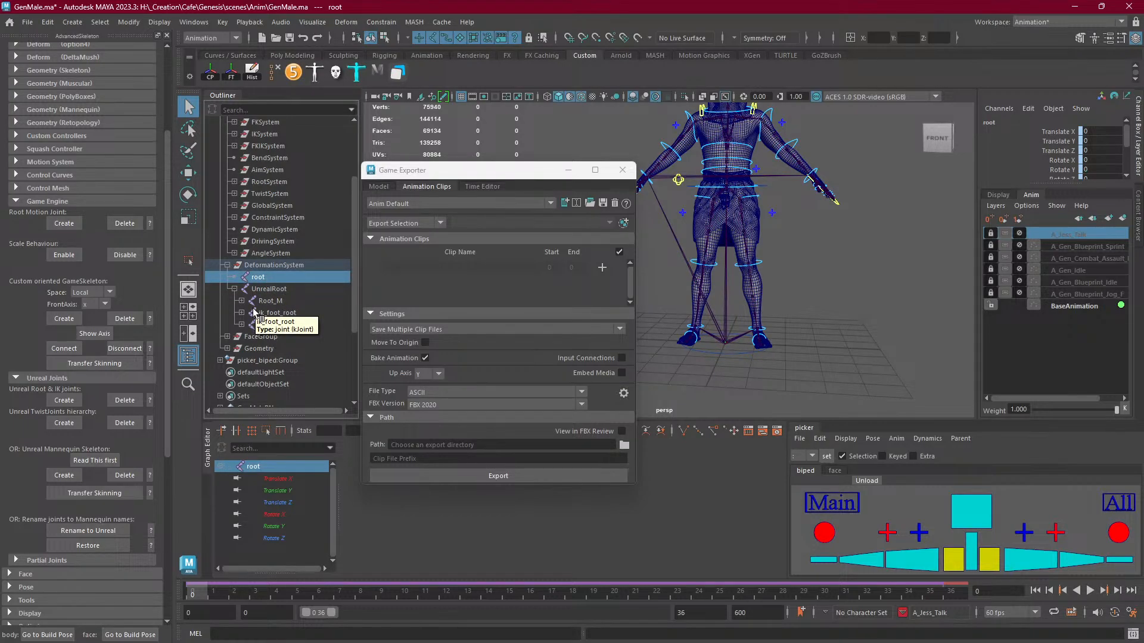
Delete the Unreal and root motion joints, recreate the root motion joint, and expand its hierarchy through Root_M.
left_click(125, 400)
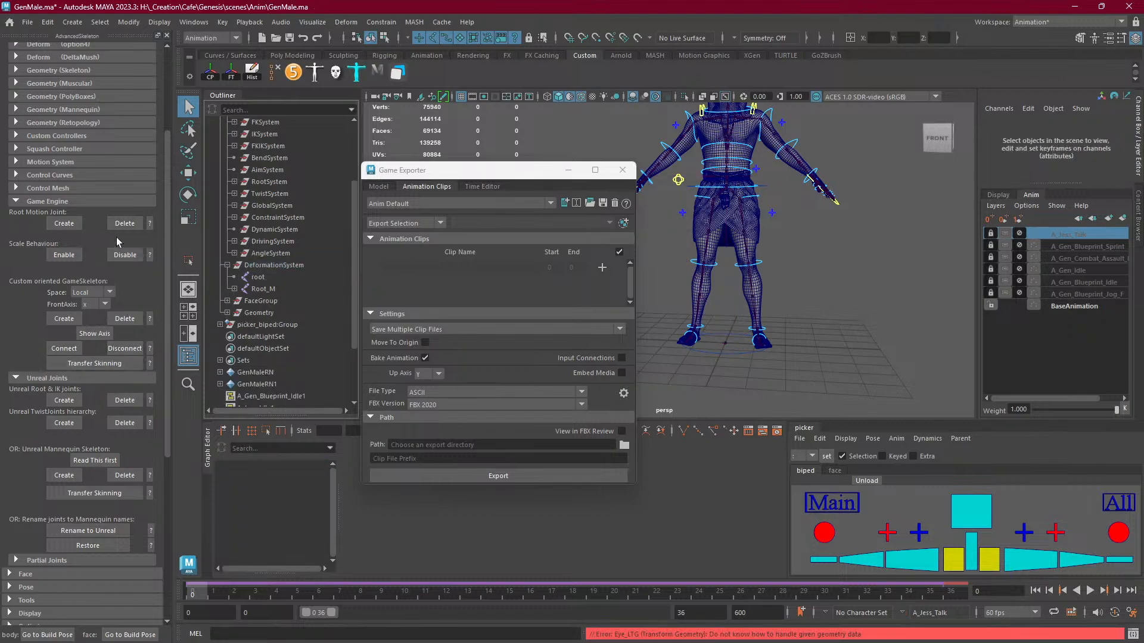
left_click(65, 223)
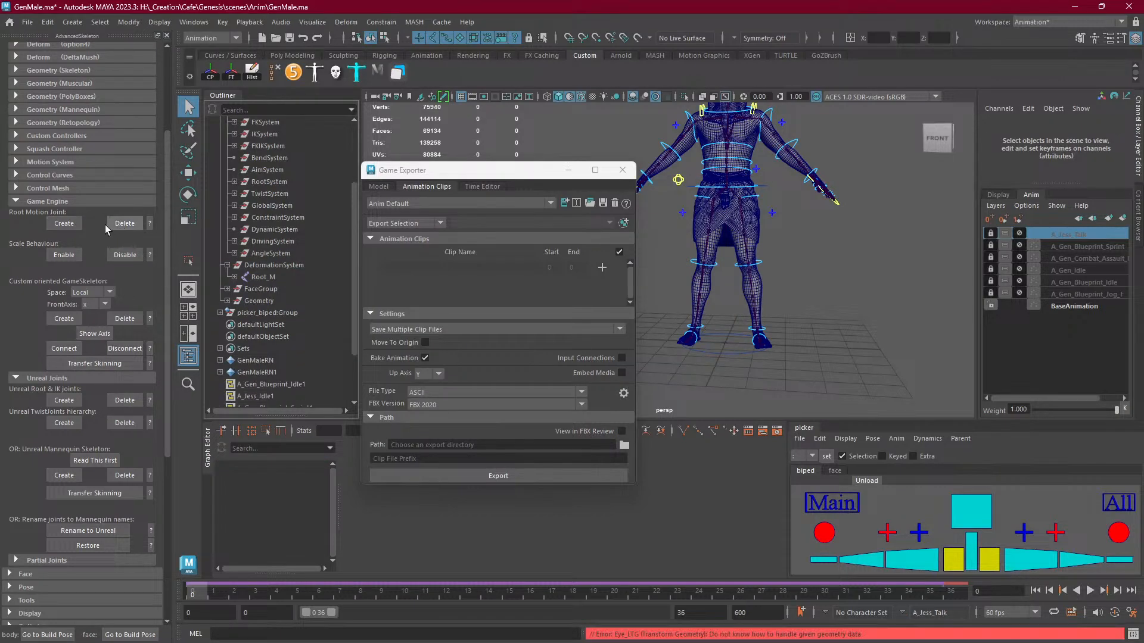
left_click(235, 278)
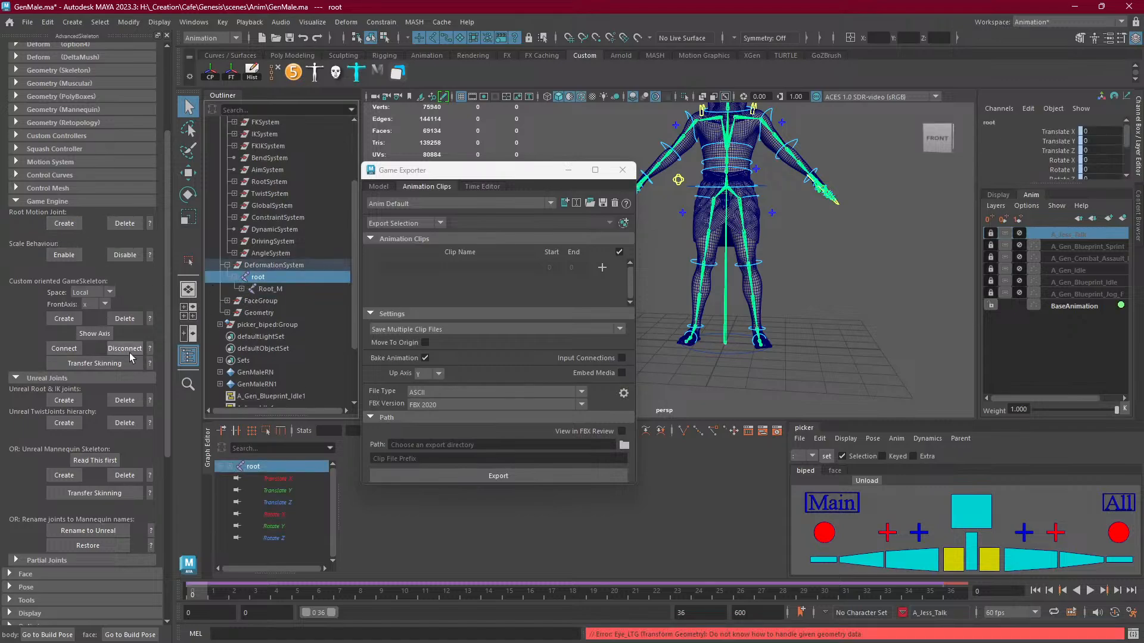
left_click(242, 289)
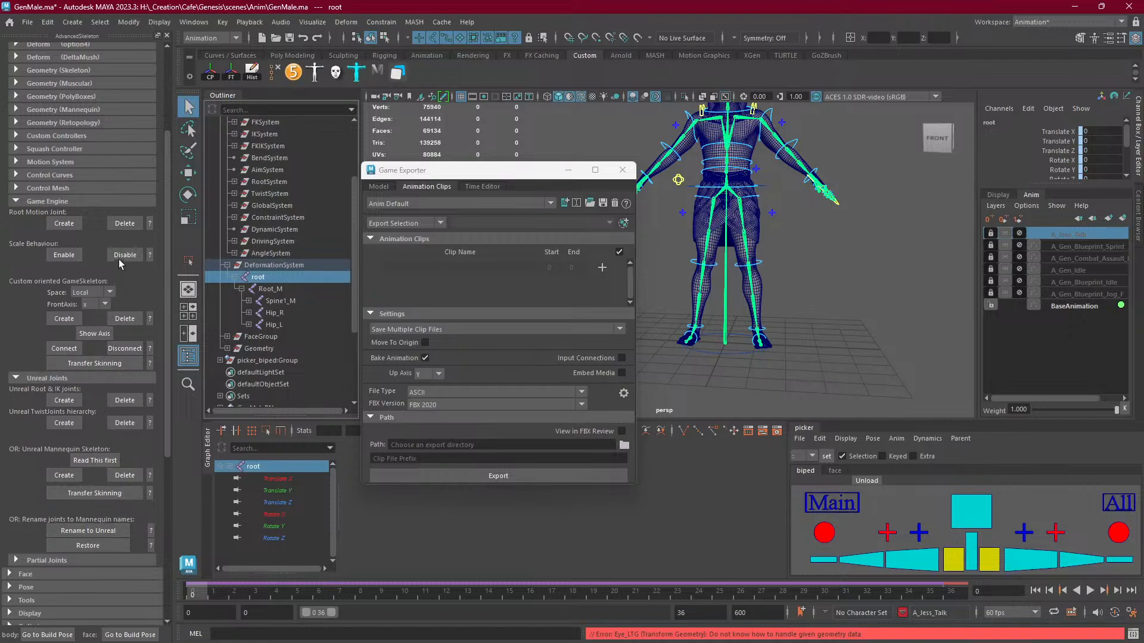
Create the Unreal root and IK joints and the Unreal twist-joint hierarchy with the Game Engine tools.
left_click(71, 424)
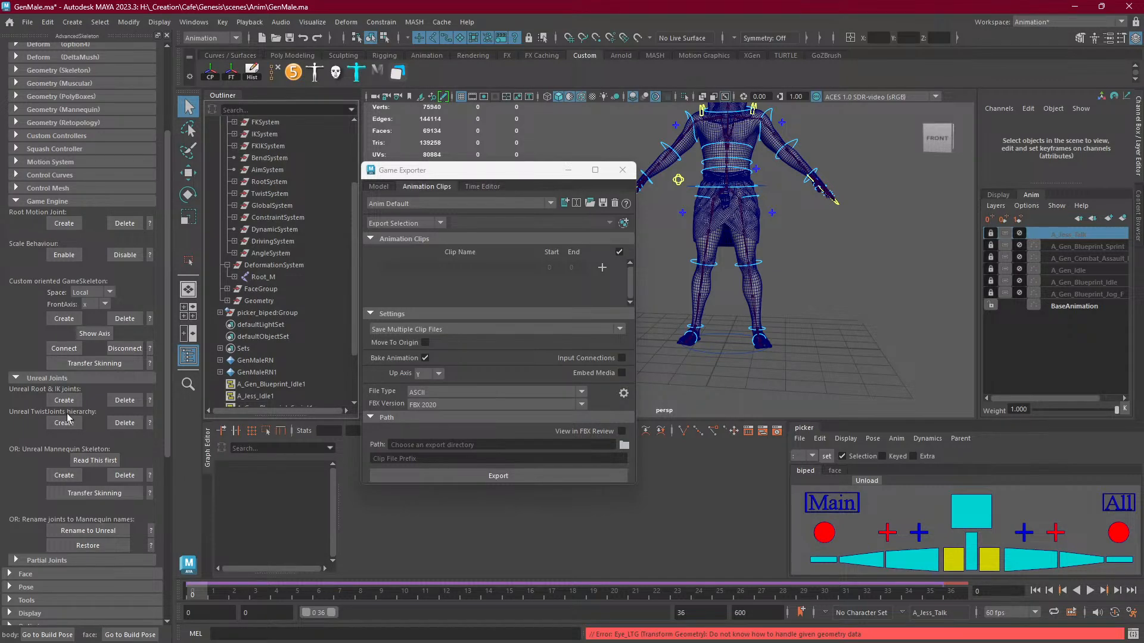
left_click(64, 255)
left_click(72, 404)
left_click(74, 423)
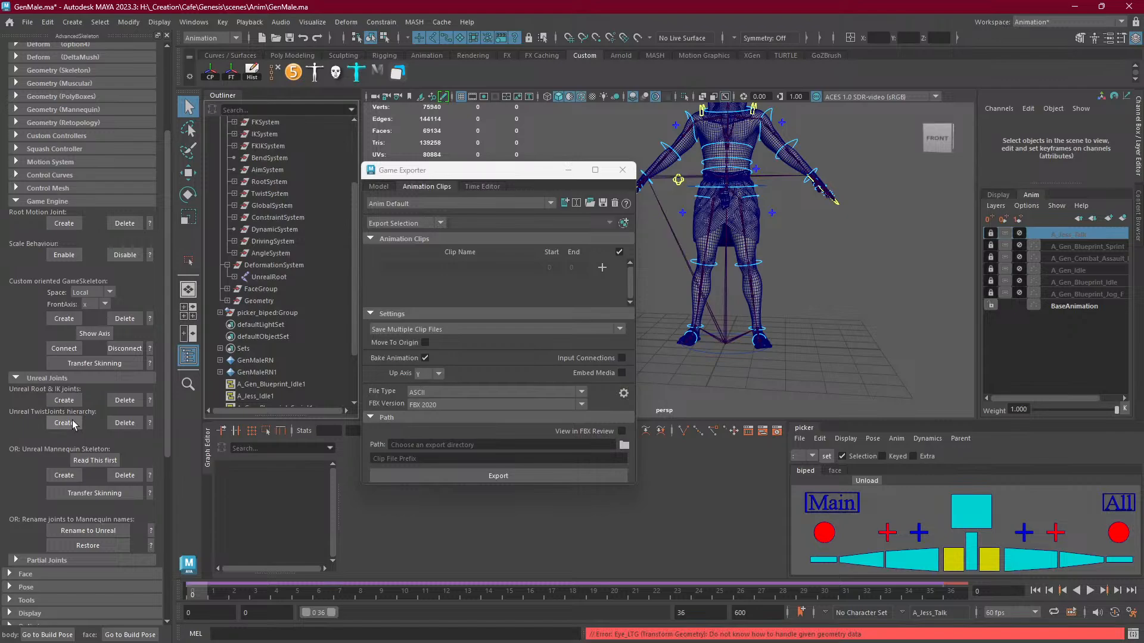
Read the Unreal twist-joints hierarchy help and inspect the KneePart1_L twist joint in the lower leg.
left_click(150, 423)
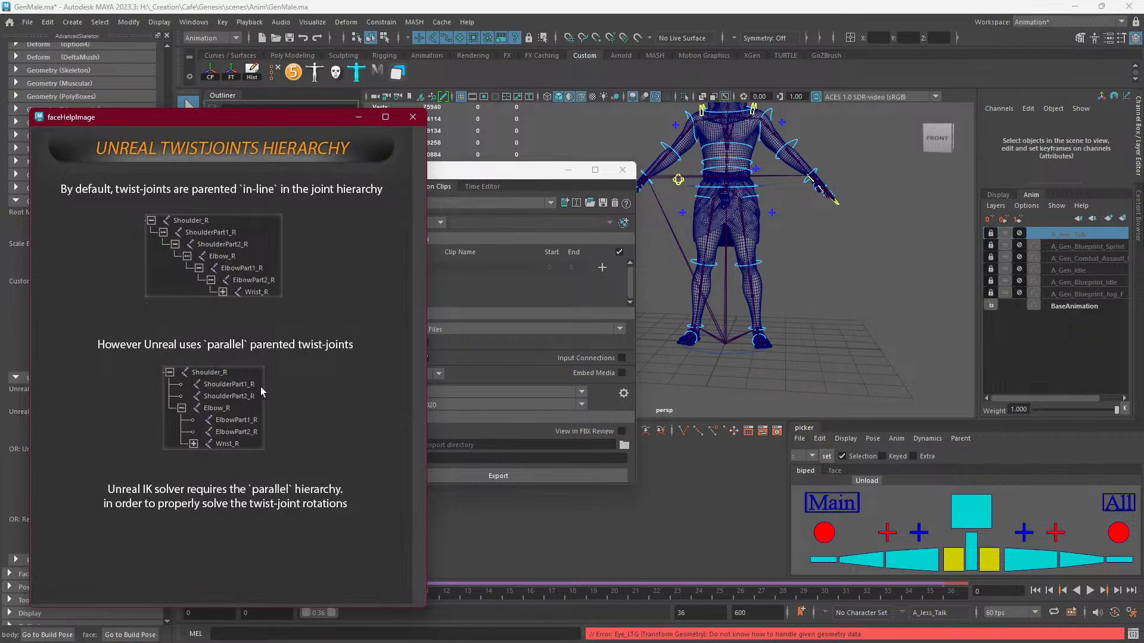
scroll(816, 289, "up", 8)
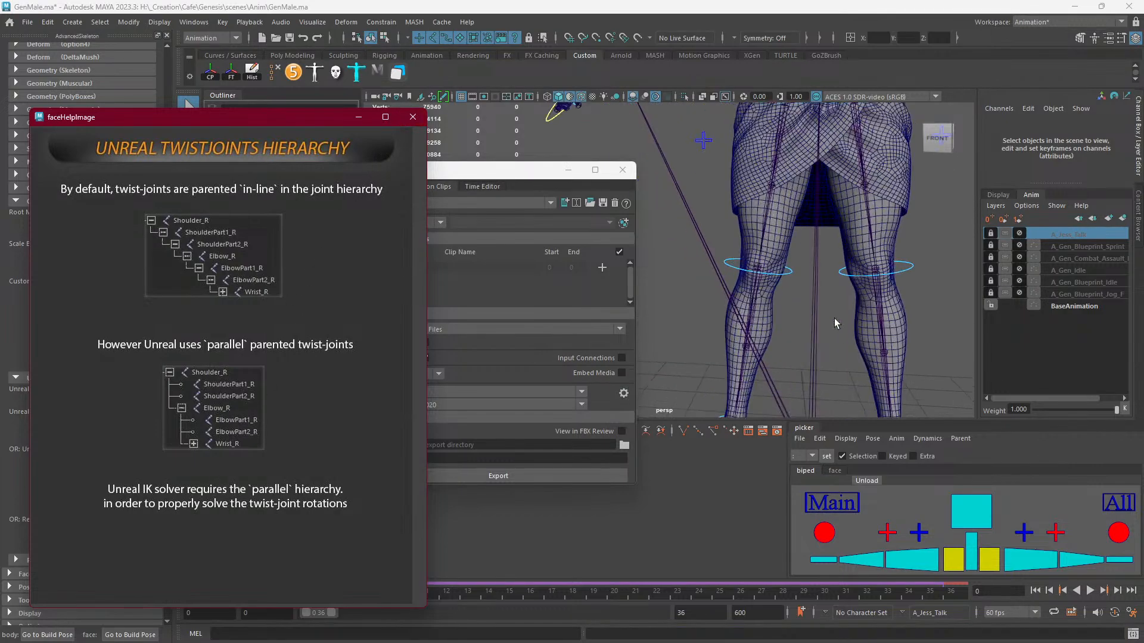
middle_click_drag(858, 354, 824, 323, "alt")
left_click(847, 316)
left_click(851, 321)
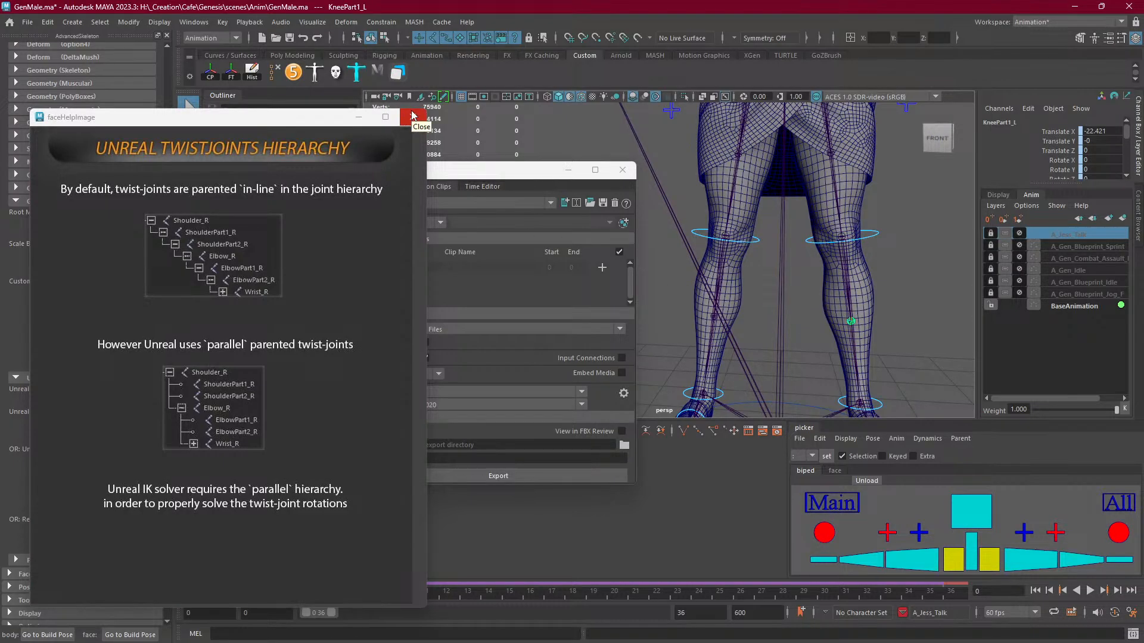
left_click(413, 115)
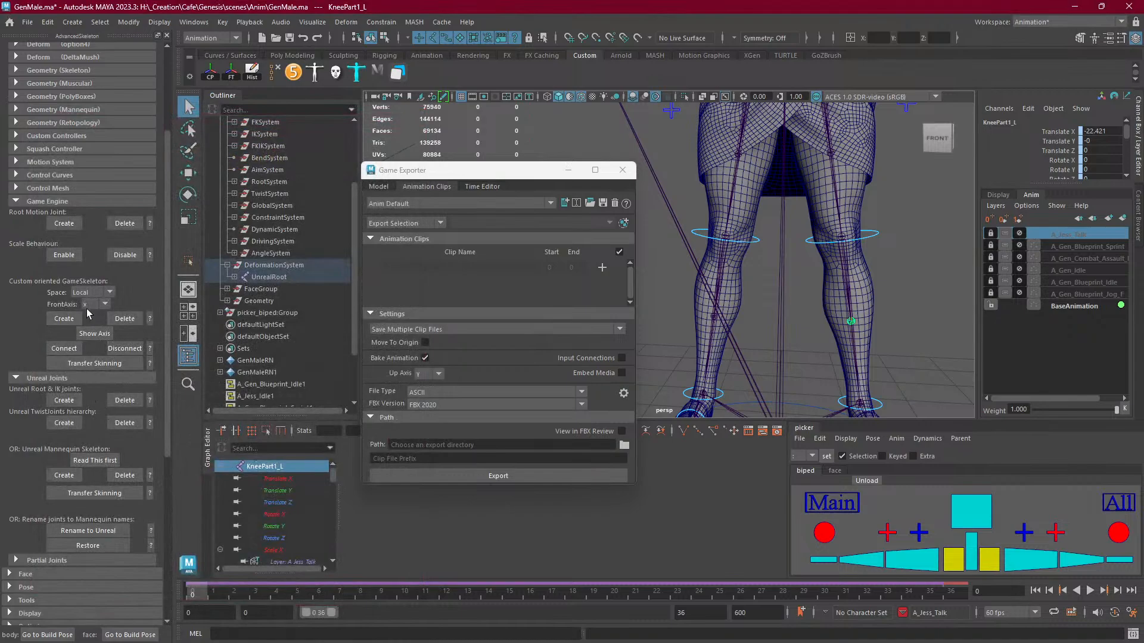
Create a root motion joint above UnrealRoot and expand its hierarchy to examine the pelvis-level and IK joints.
left_click(66, 225)
scroll(709, 262, "down", 5)
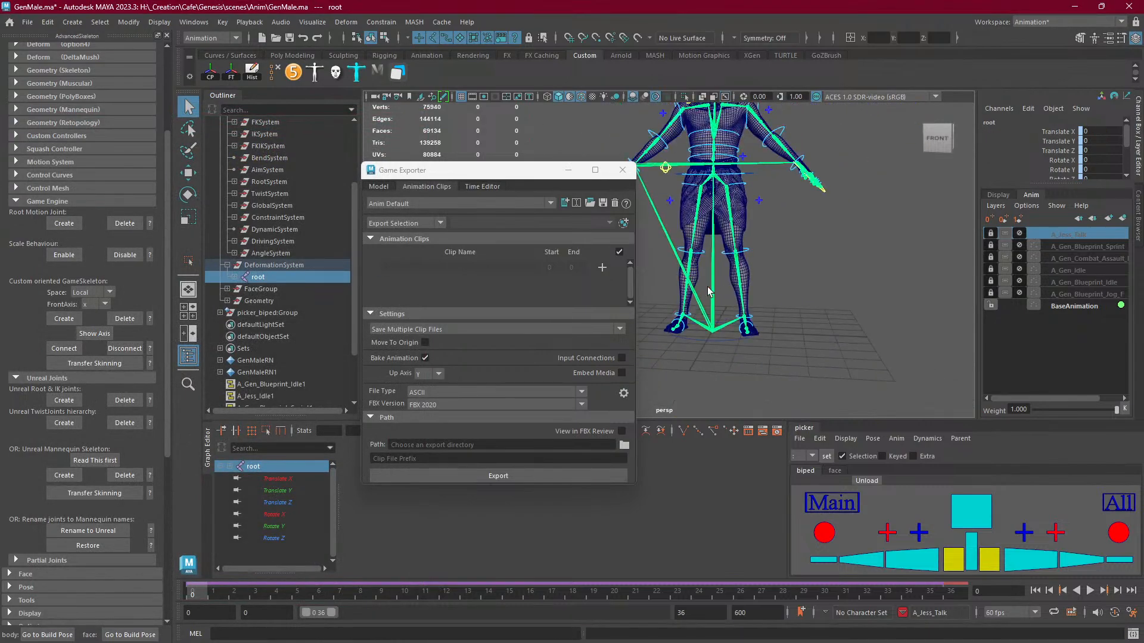
middle_click_drag(709, 262, 734, 261, "alt")
scroll(271, 280, "up", 3)
scroll(270, 279, "down", 5)
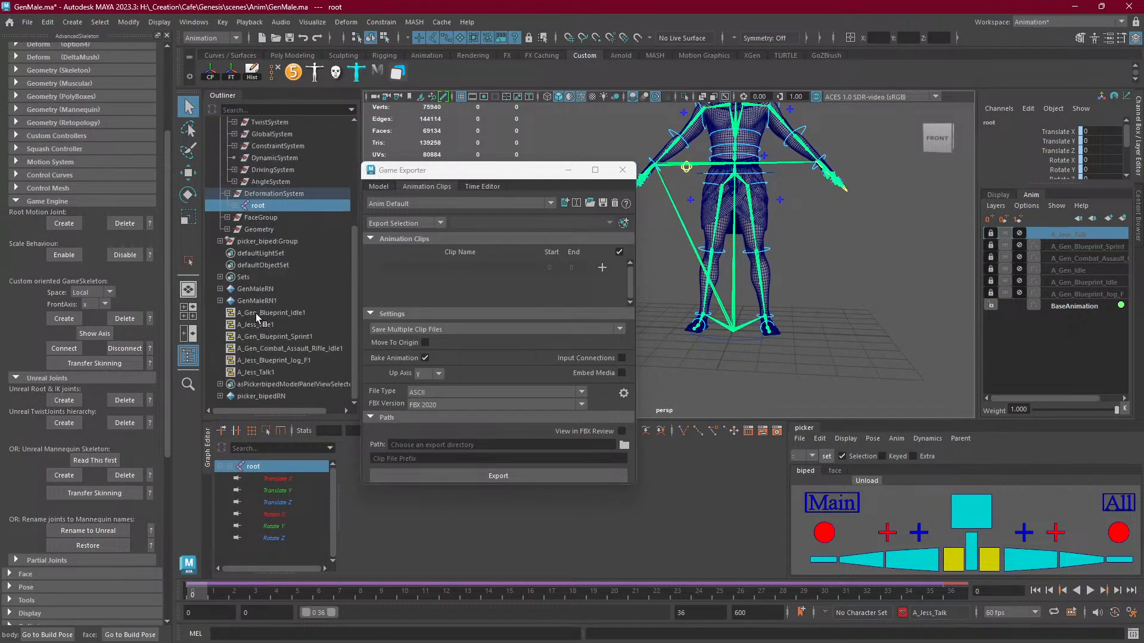
left_click(233, 205)
left_click(241, 217)
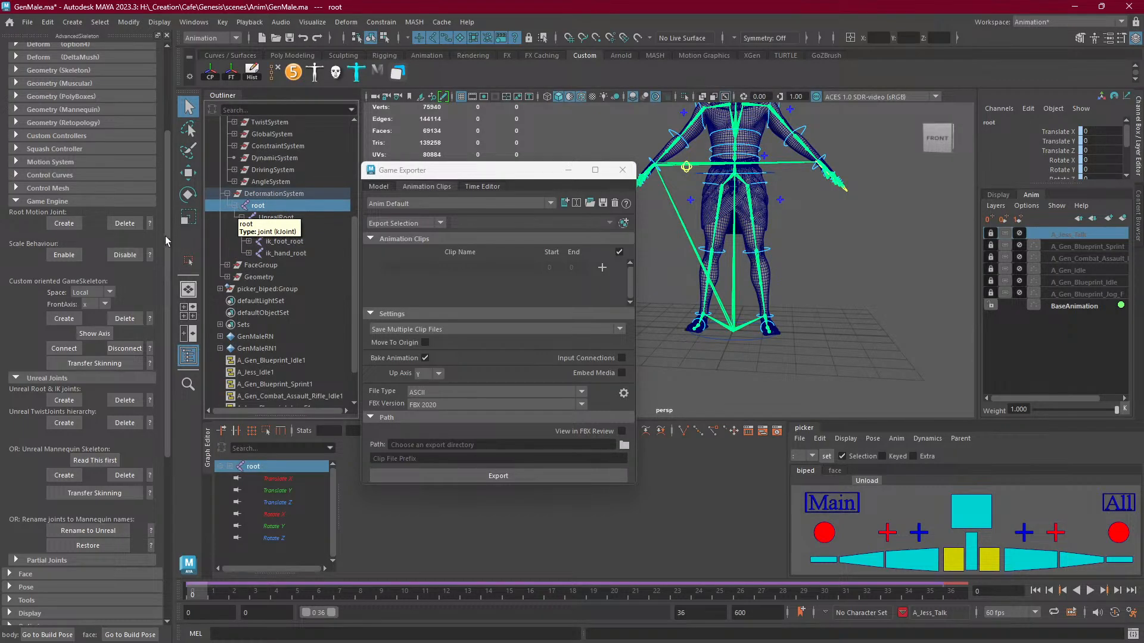
Delete the root motion joint, rename the joints to Unreal Mannequin names, and expand the hierarchy beneath root and UnrealRoot.
left_click(126, 225)
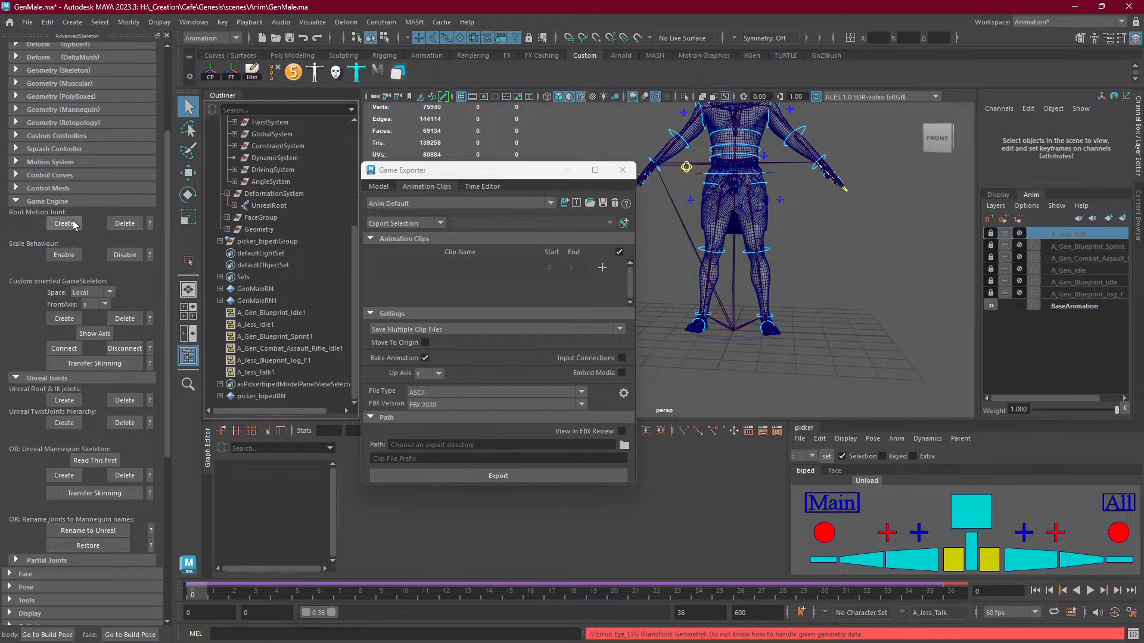
left_click(88, 545)
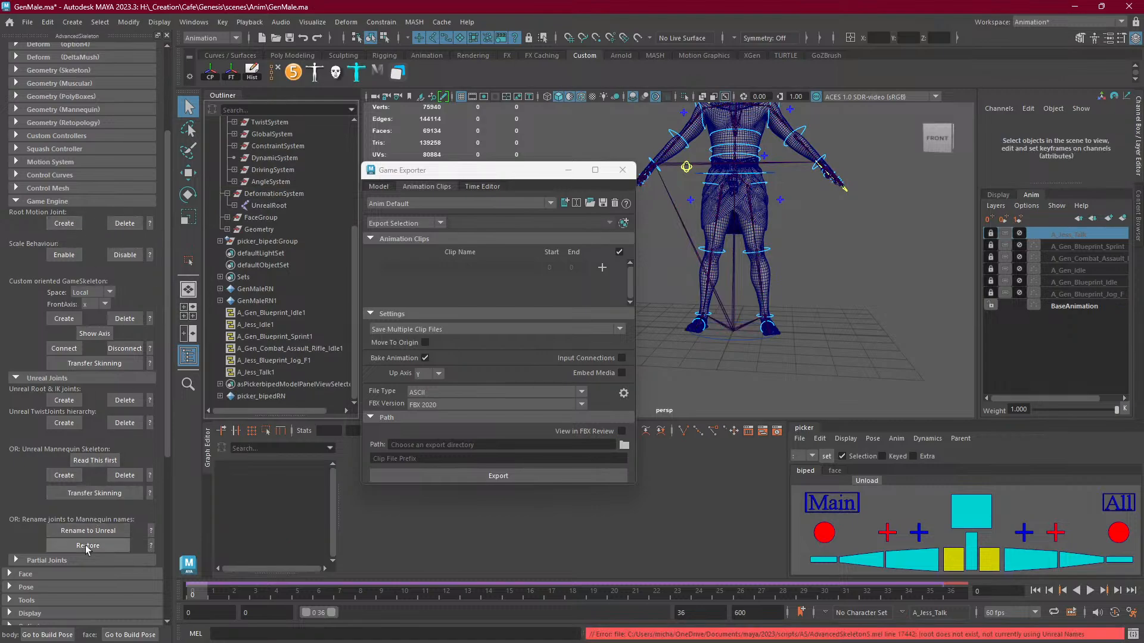
scroll(280, 305, "up", 3)
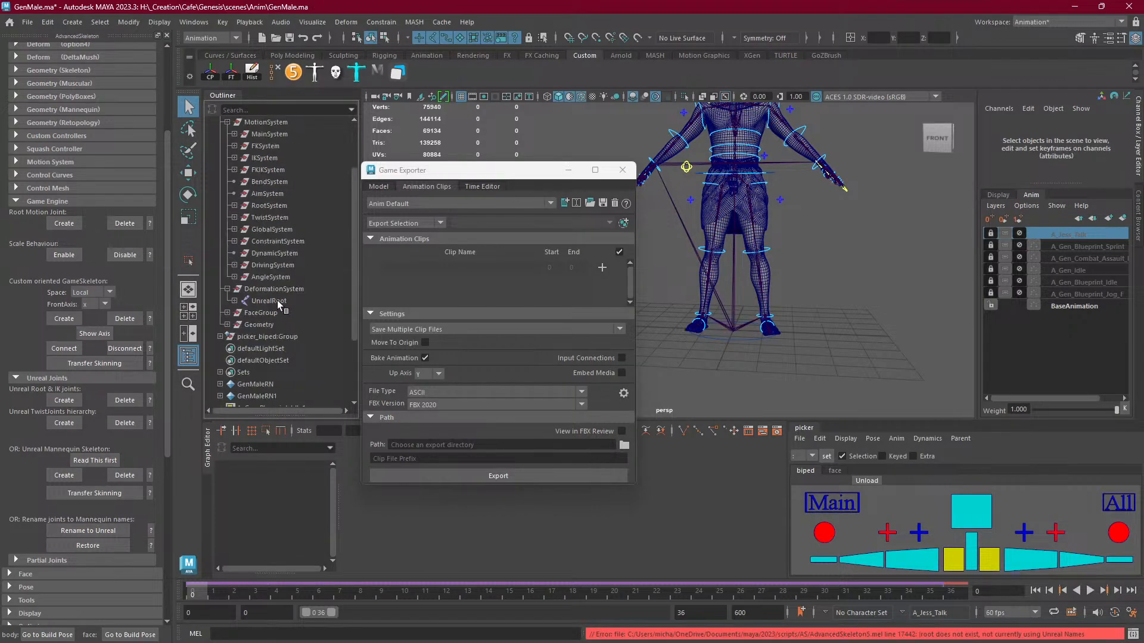
left_click(59, 531)
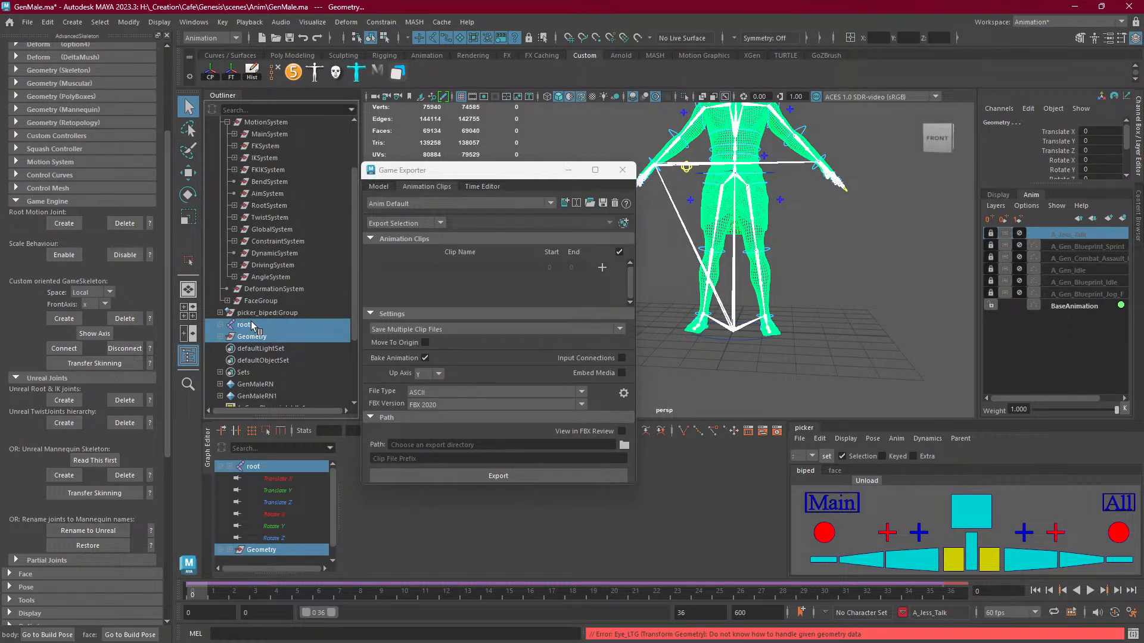
left_click(220, 325)
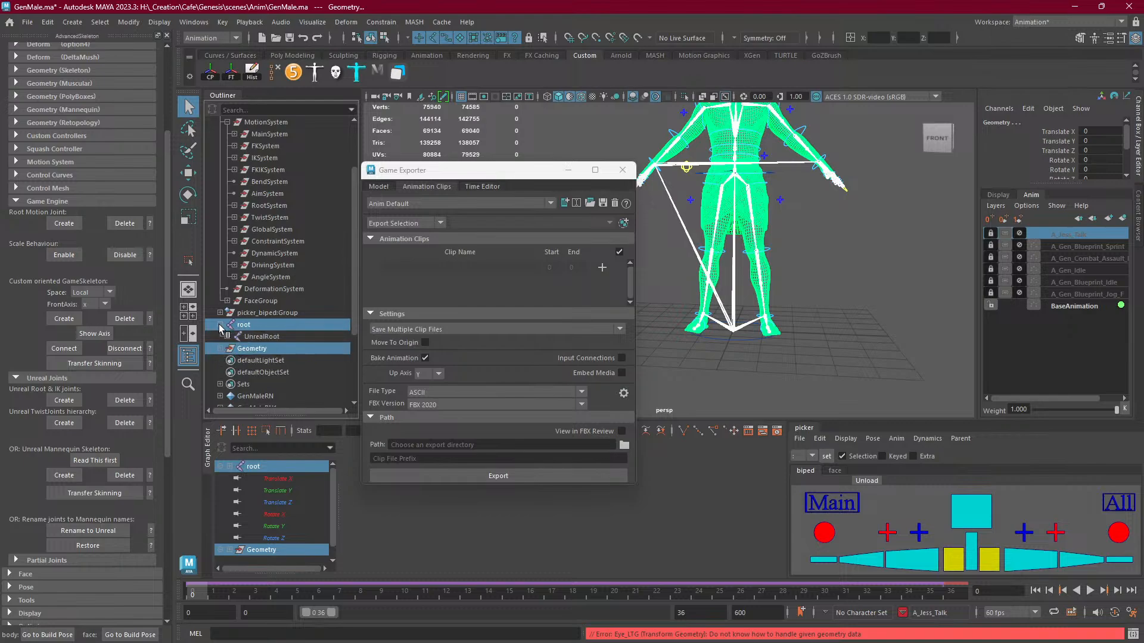
left_click(262, 337)
left_click(228, 336)
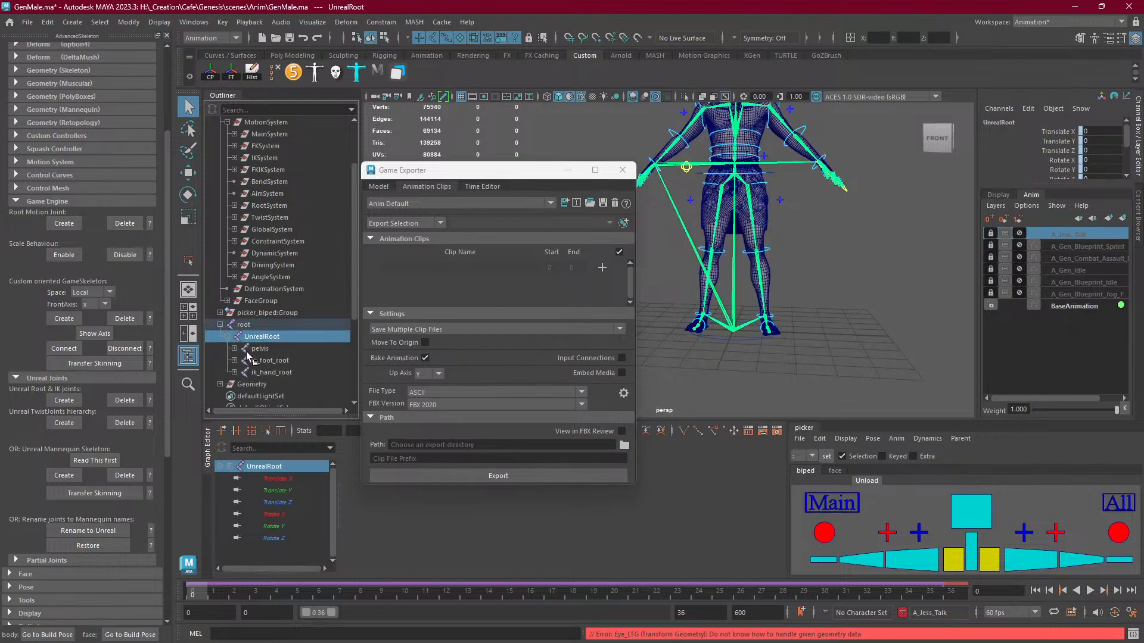
Delete the Unreal root and IK joints, then recreate the root motion joint and expand it to pelvis.
left_click(129, 403)
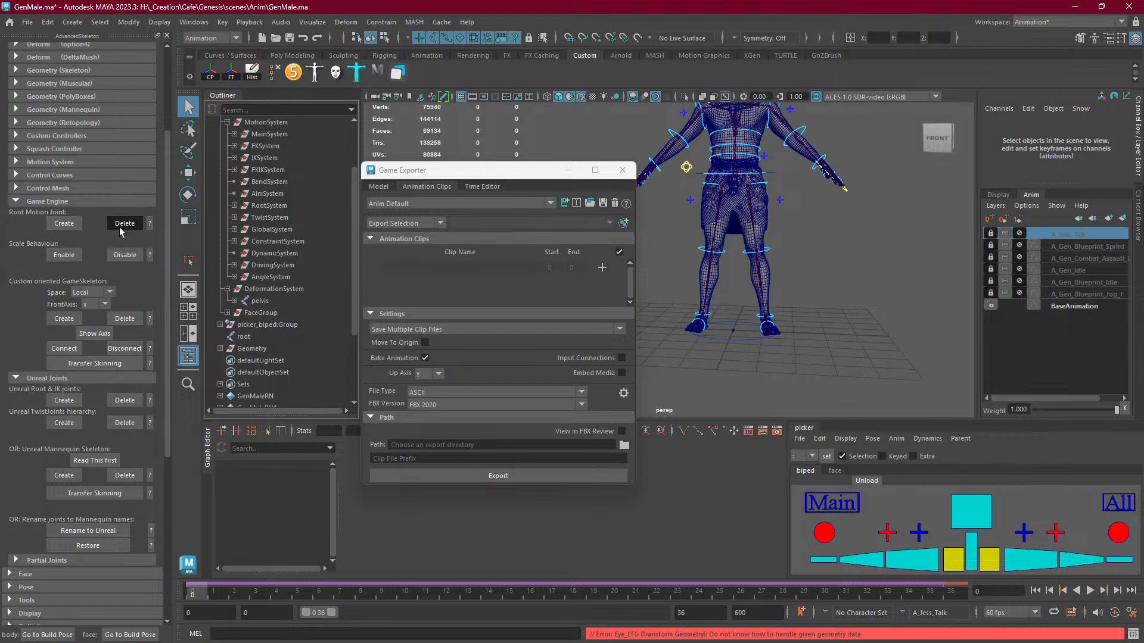
left_click(69, 224)
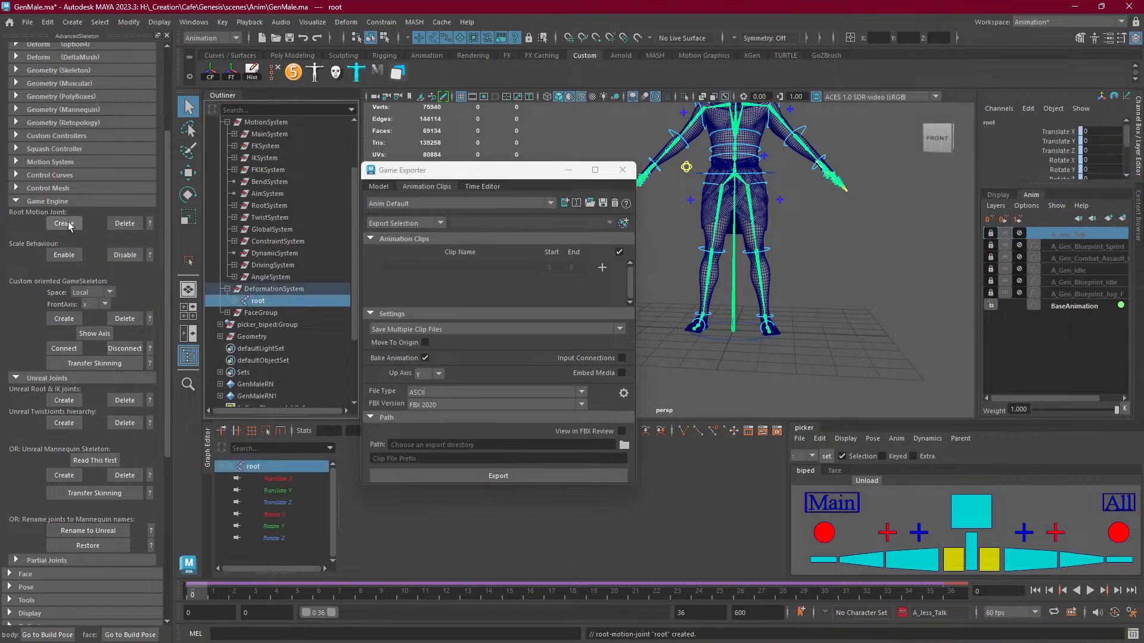
left_click(235, 300)
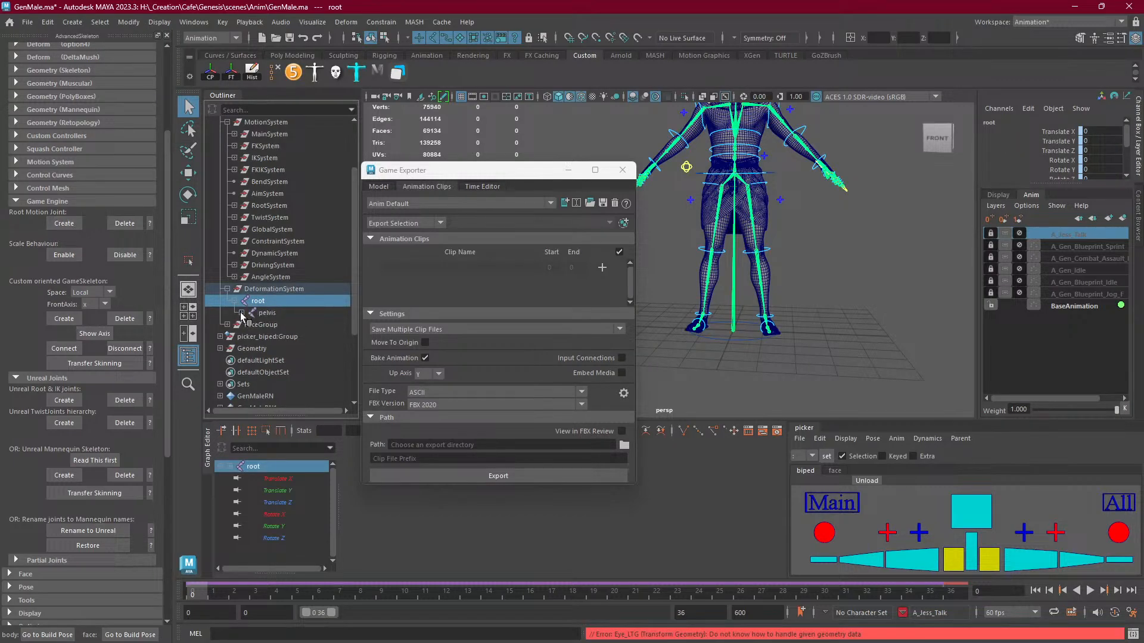
Try renaming the joints to Unreal Mannequin names again and restoring their original names.
left_click(90, 532)
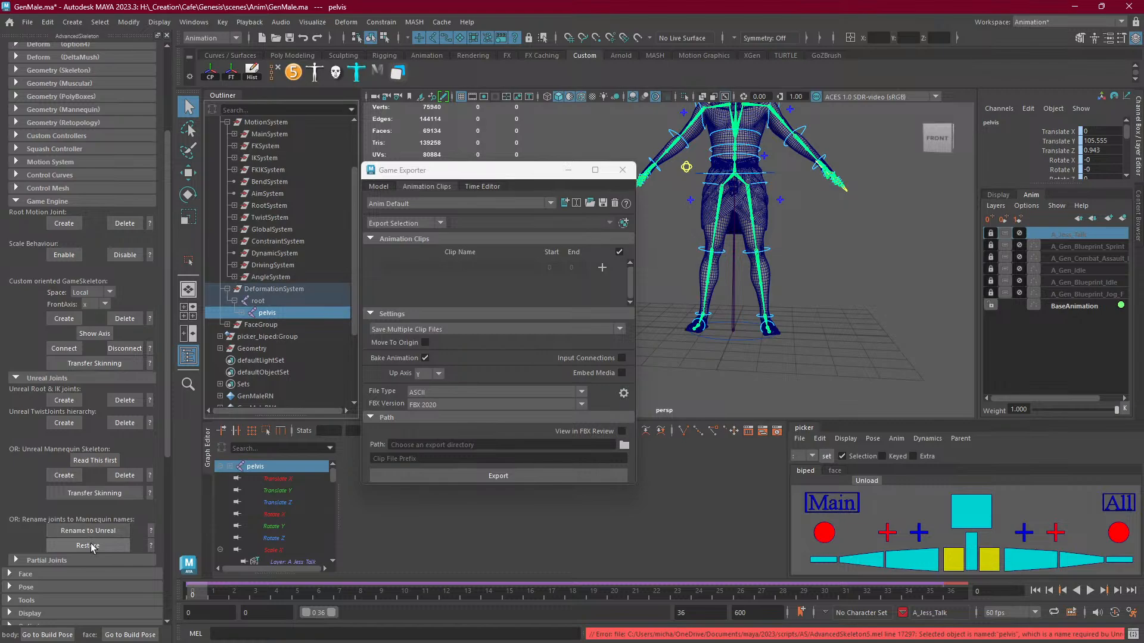
left_click(89, 546)
left_click(94, 533)
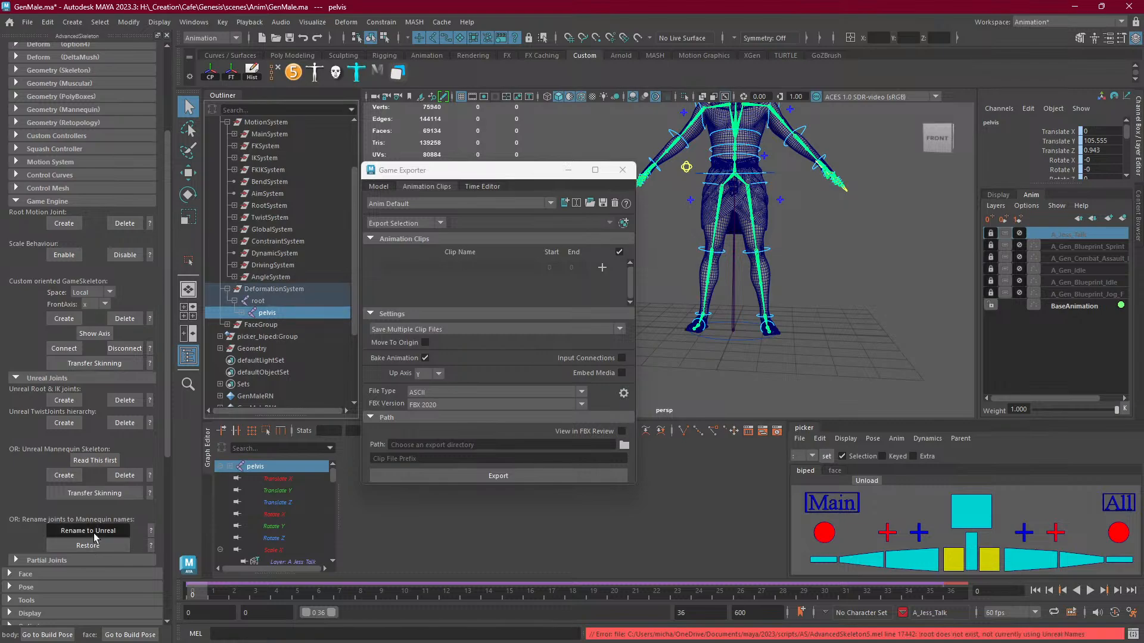
left_click(99, 548)
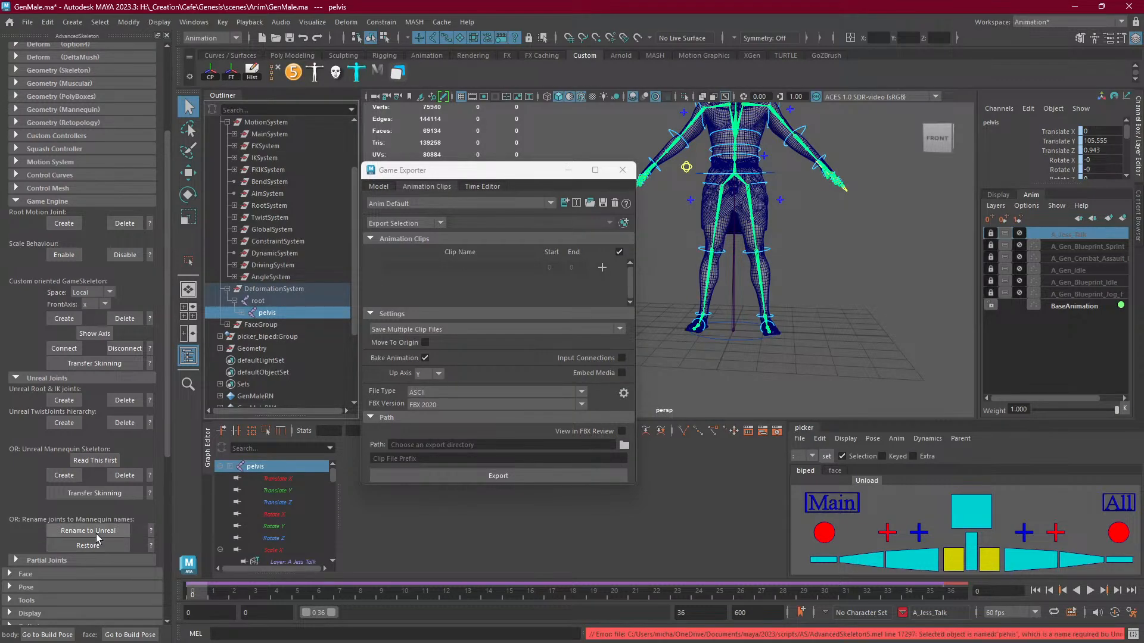
Delete the root motion joint and try to rebuild the Unreal twist-joint hierarchy and reset the Mannequin naming.
left_click(123, 224)
left_click(123, 222)
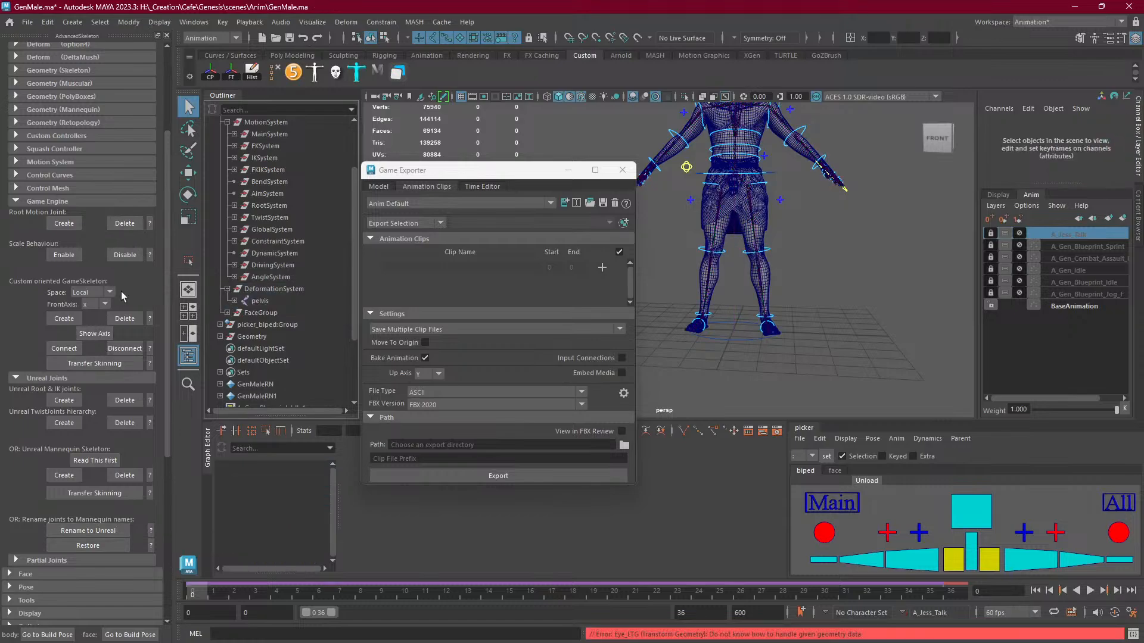
left_click(128, 402)
left_click(128, 425)
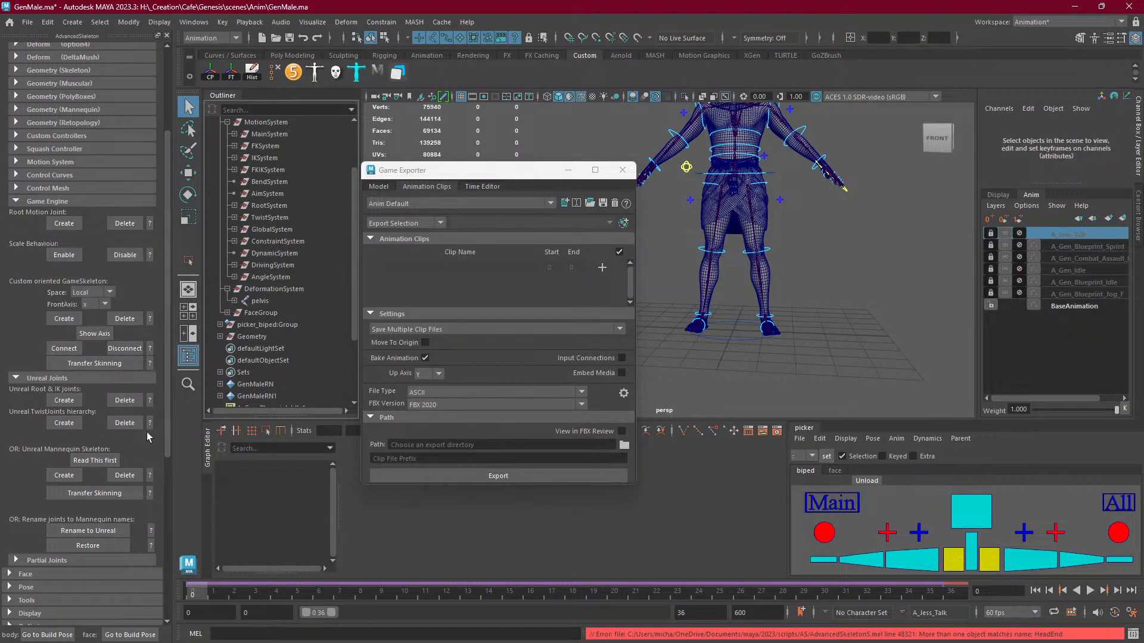
left_click(63, 422)
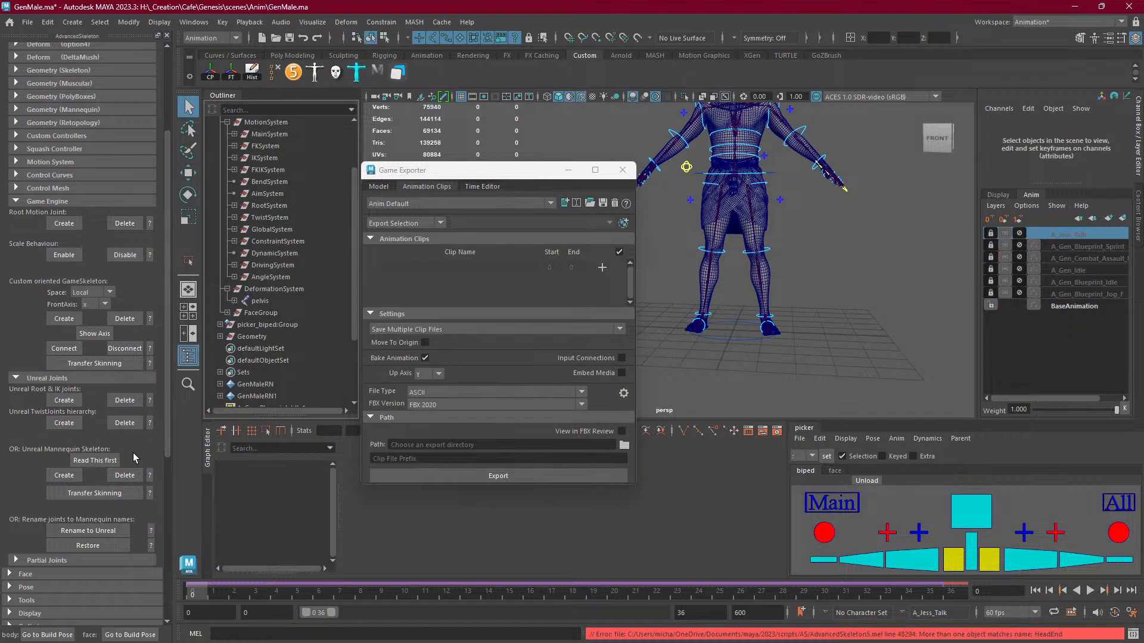
left_click(88, 531)
Reopen the recent Anim scene GenMale.ma without saving changes and close the Game Exporter.
left_click(27, 22)
mouse_move(118, 391)
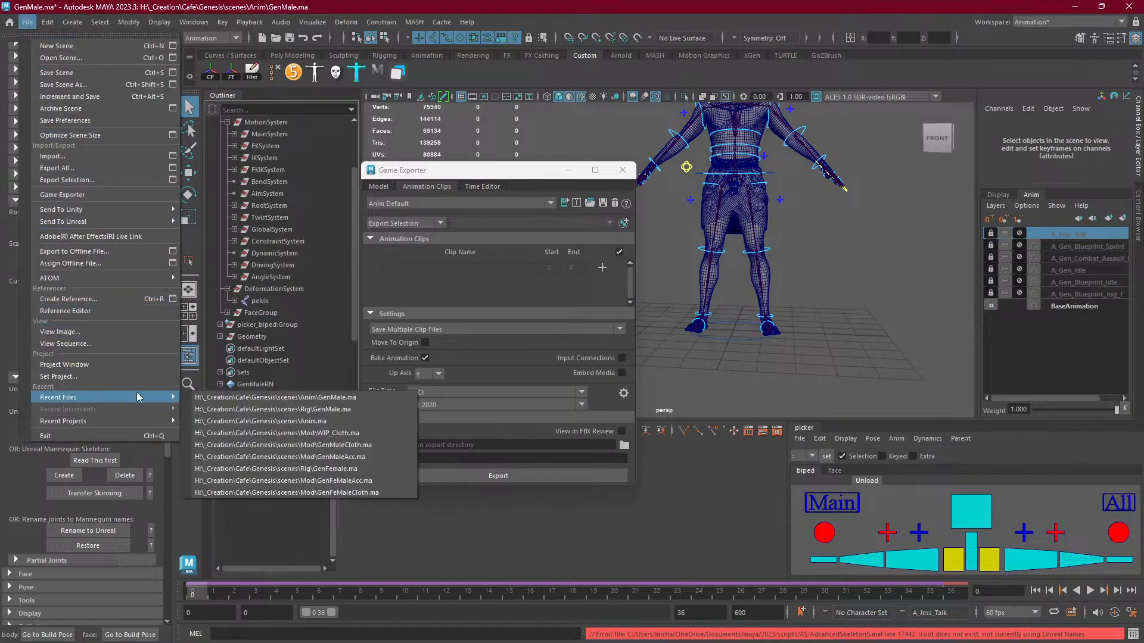
left_click(254, 409)
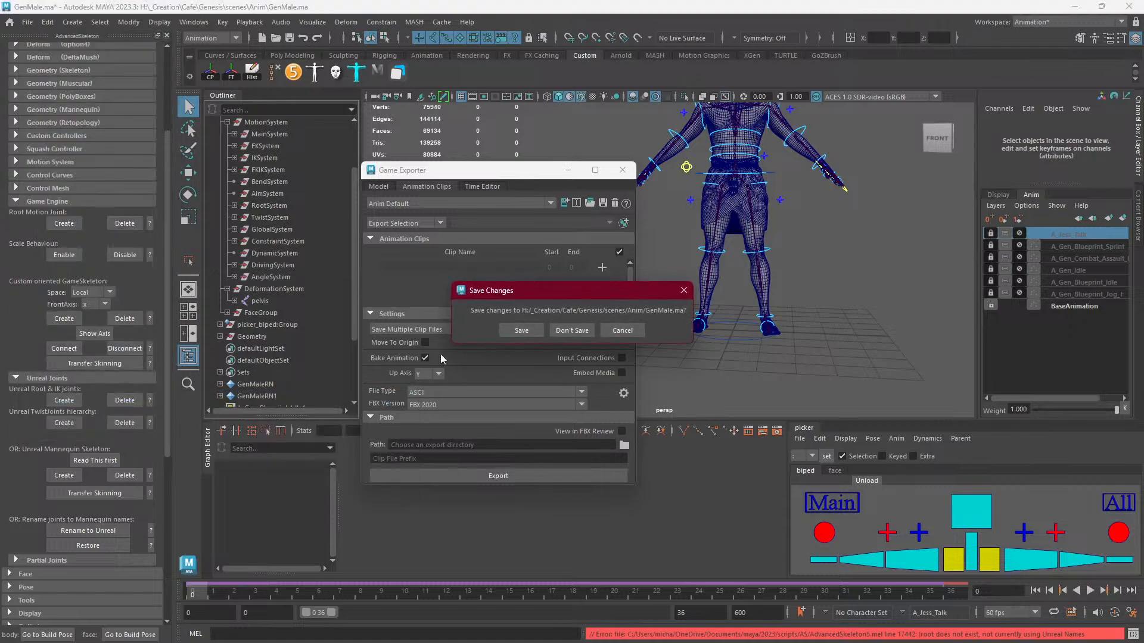
left_click(559, 331)
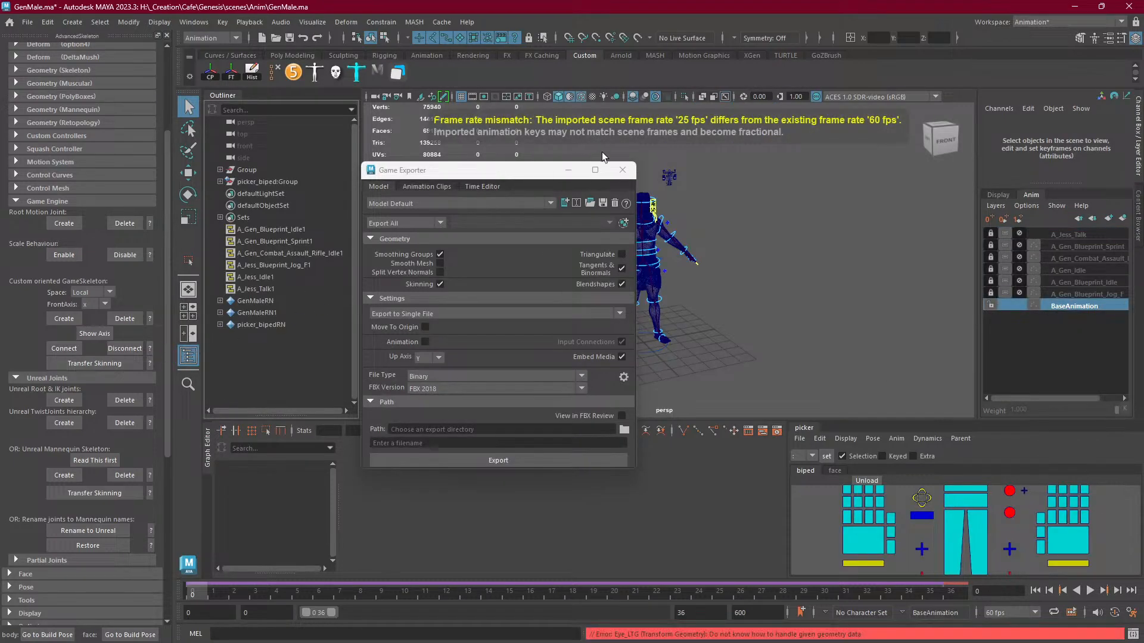
left_click(622, 170)
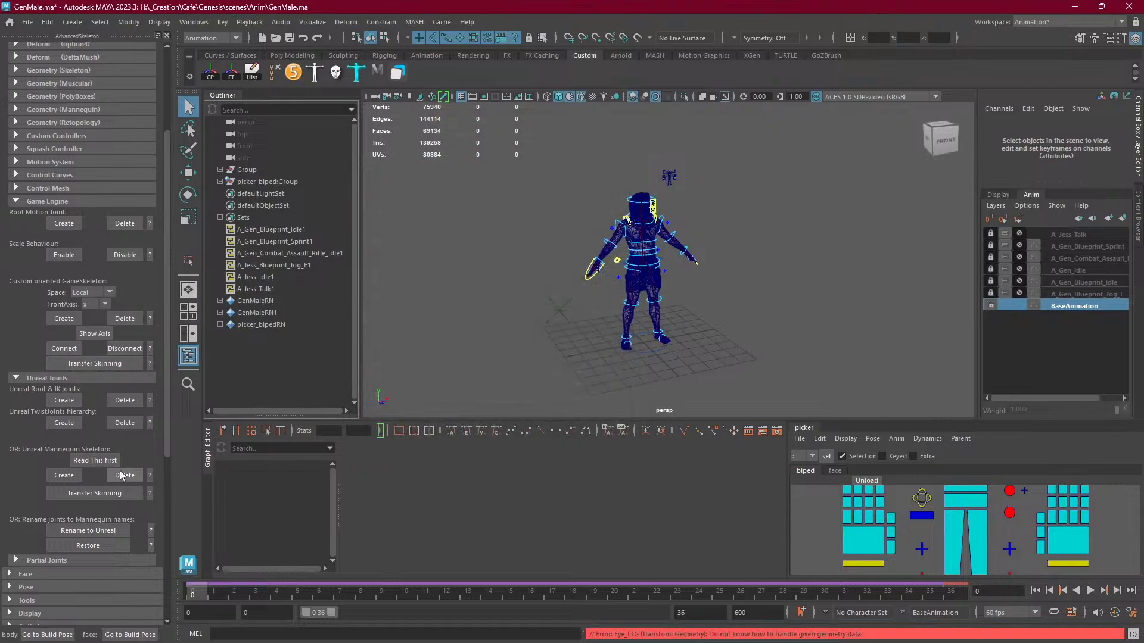
Create a root motion joint and the Unreal twist-joint hierarchy on the reloaded rig.
left_click(78, 547)
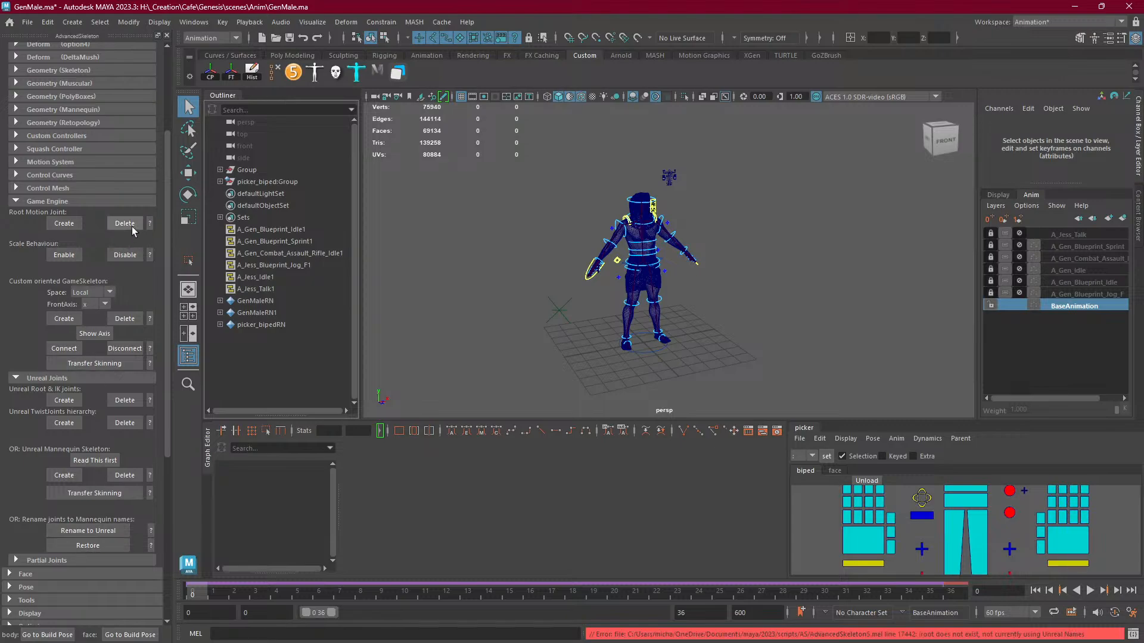
left_click(74, 224)
left_click(60, 422)
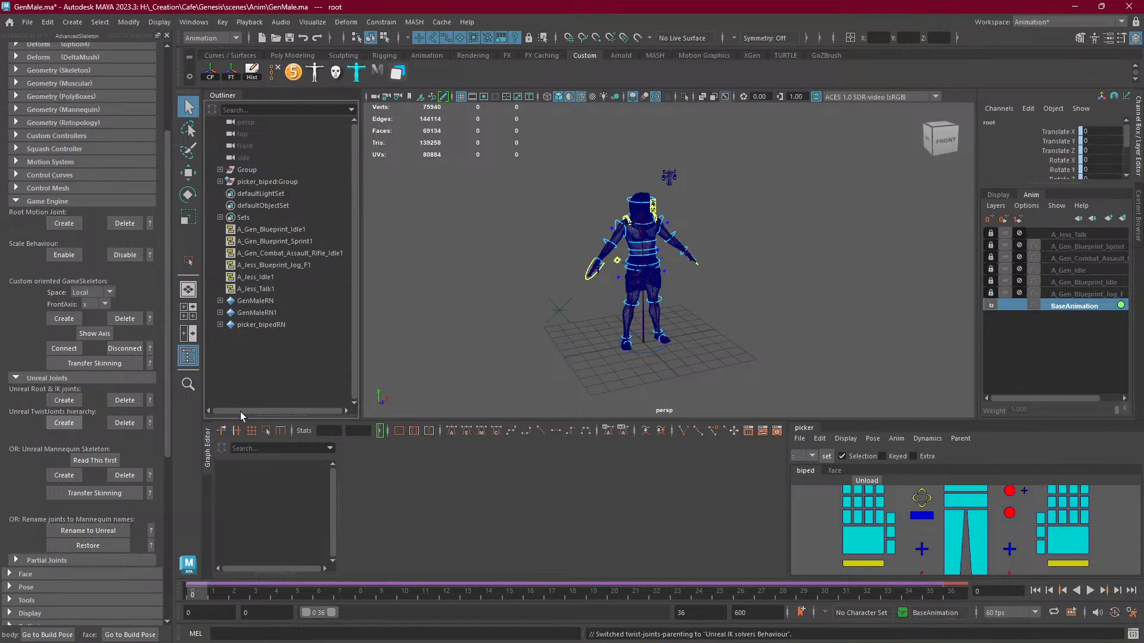
Examine KneePart1_L on the leg and reveal its parenting under Knee_L in the joint hierarchy.
scroll(585, 315, "up", 5)
middle_click_drag(595, 340, 654, 291, "alt")
left_click_drag(655, 291, 667, 337, "alt")
scroll(667, 337, "up", 3)
left_click(646, 346)
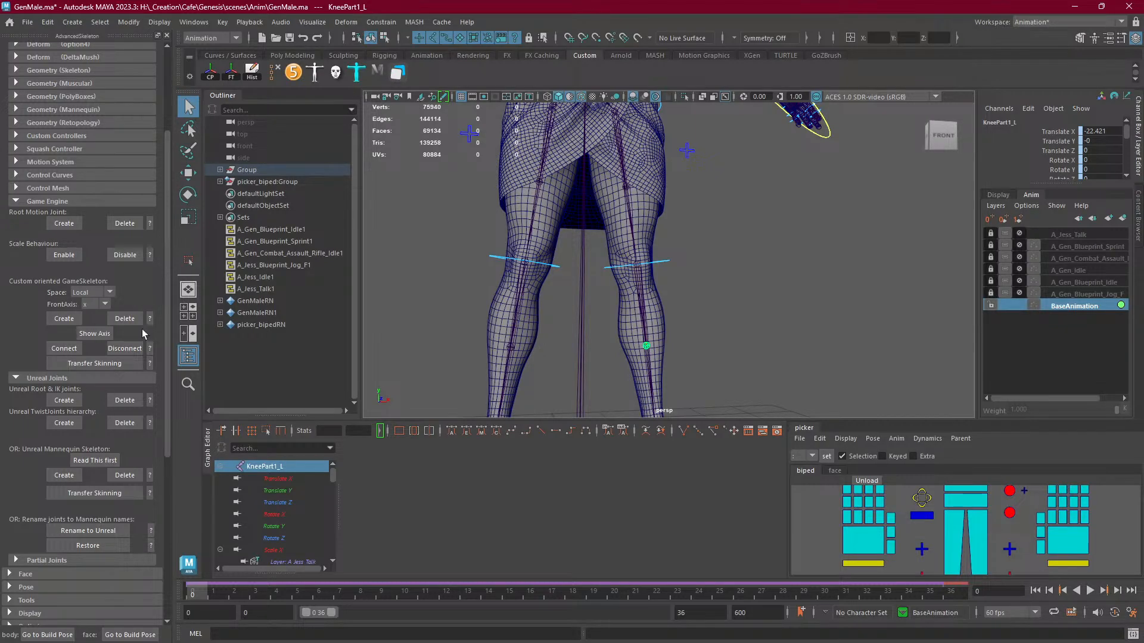
key("f")
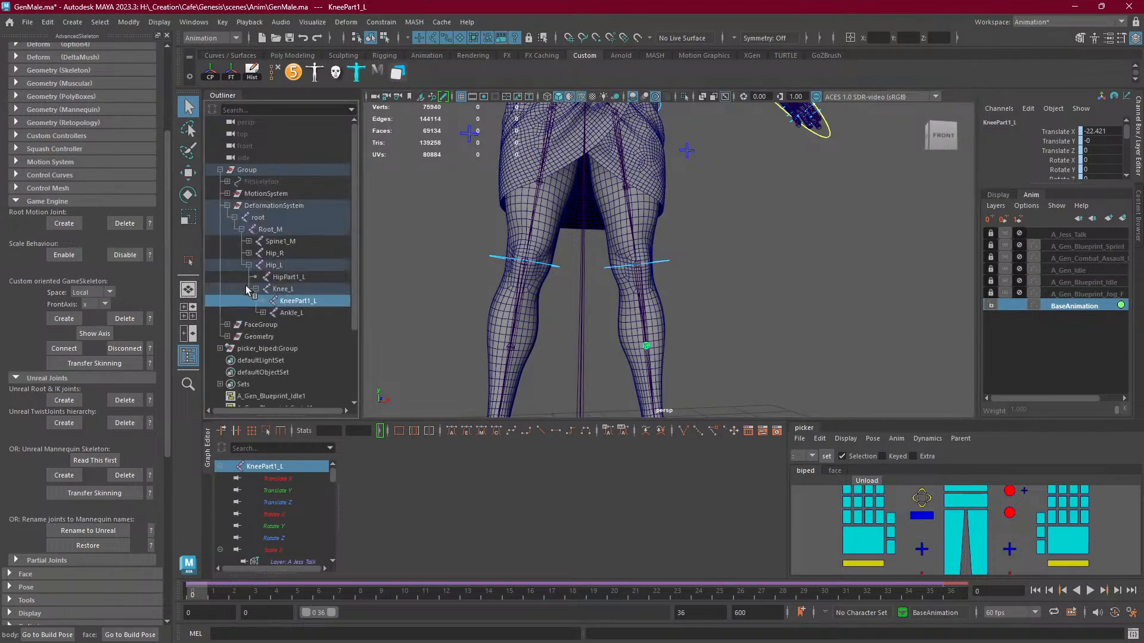
left_click(263, 312)
left_click(262, 313)
Rename the joints to Unreal Mannequin names and expand root and pelvis to check the new joint names.
left_click(100, 546)
left_click(88, 530)
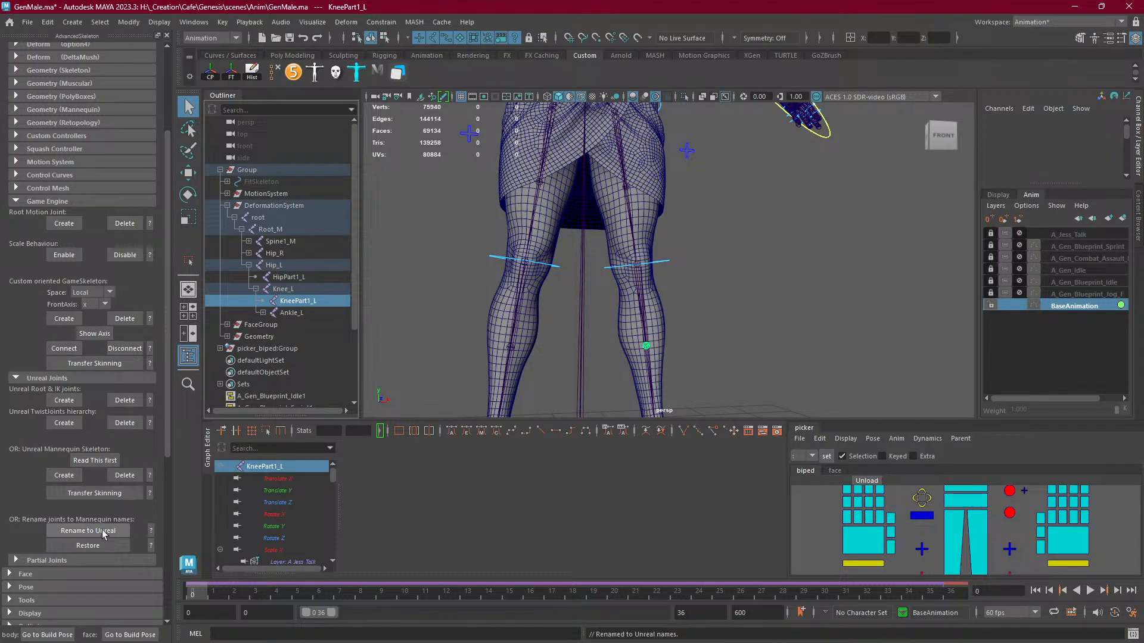
left_click(220, 240)
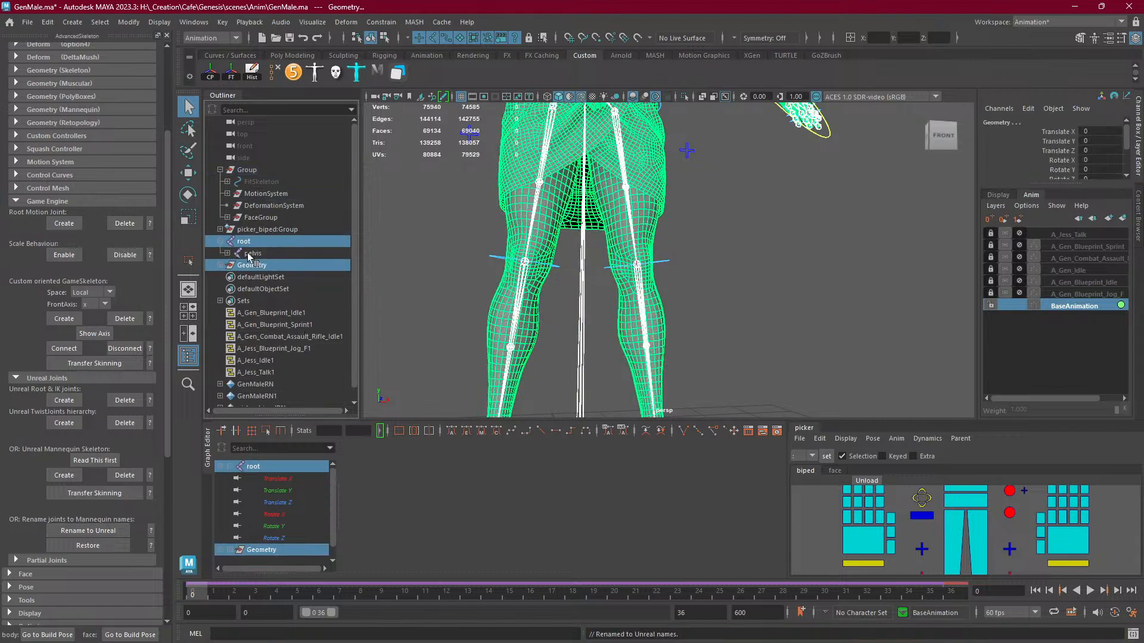
left_click(251, 253)
left_click(227, 254)
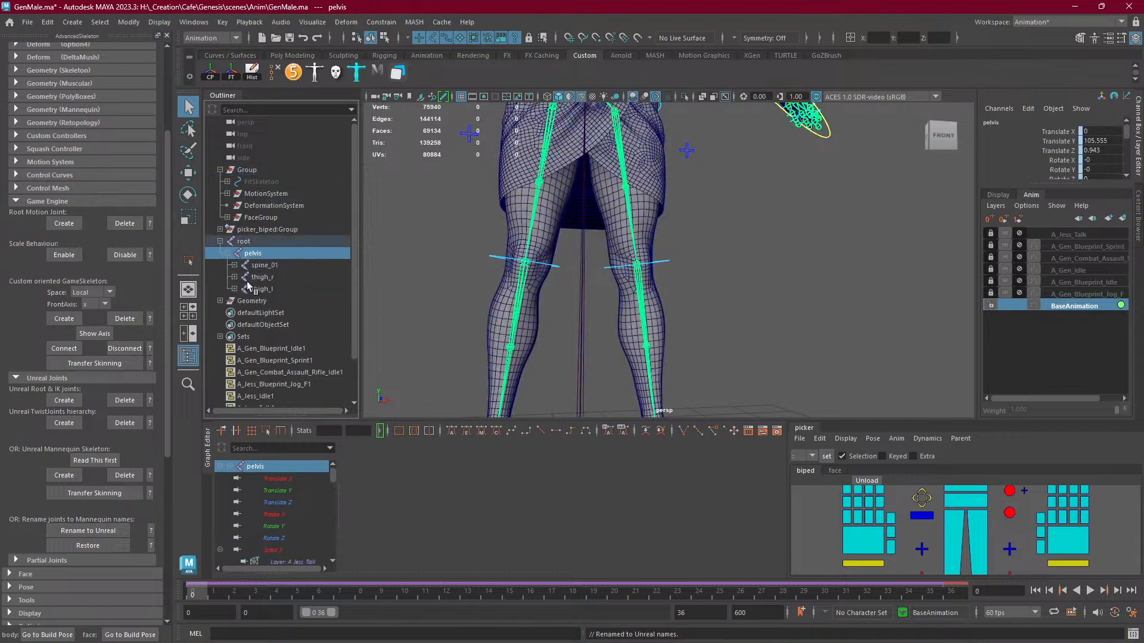
Try to create the Unreal root and IK joints on the renamed skeleton, and delete the resulting joints.
scroll(496, 275, "down", 6)
scroll(496, 276, "up", 3)
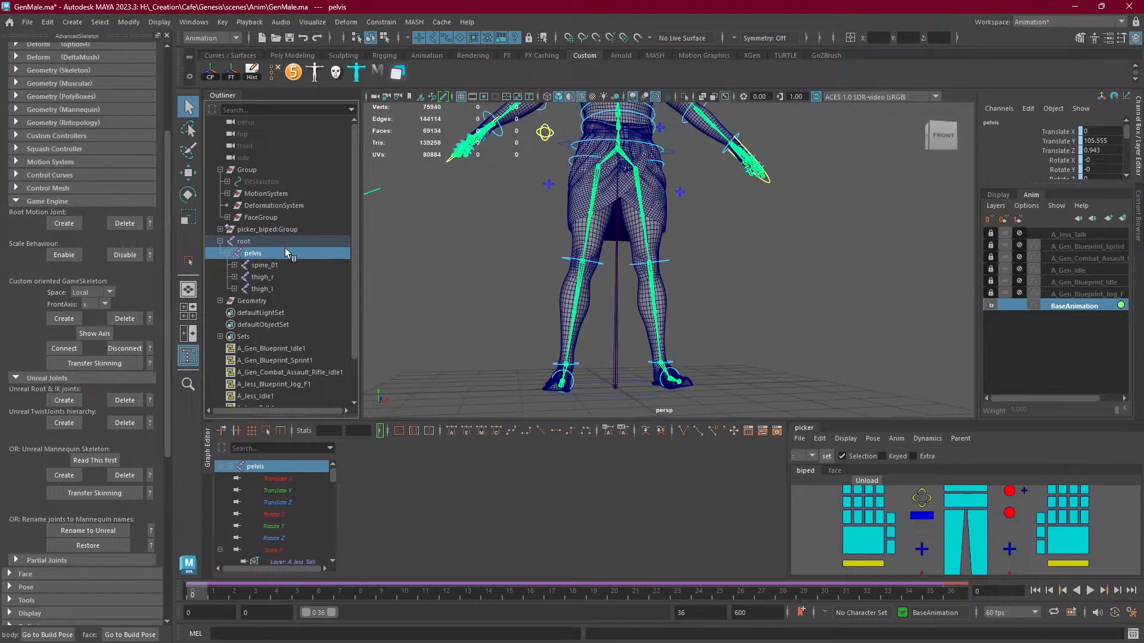
left_click(220, 241)
left_click(220, 241)
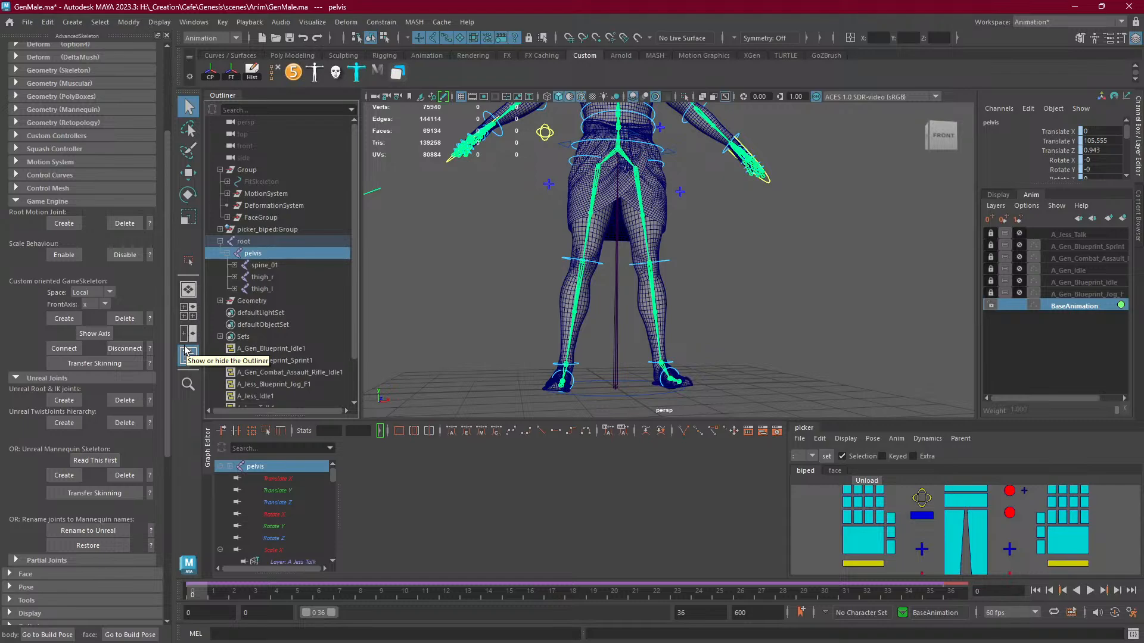
left_click(63, 401)
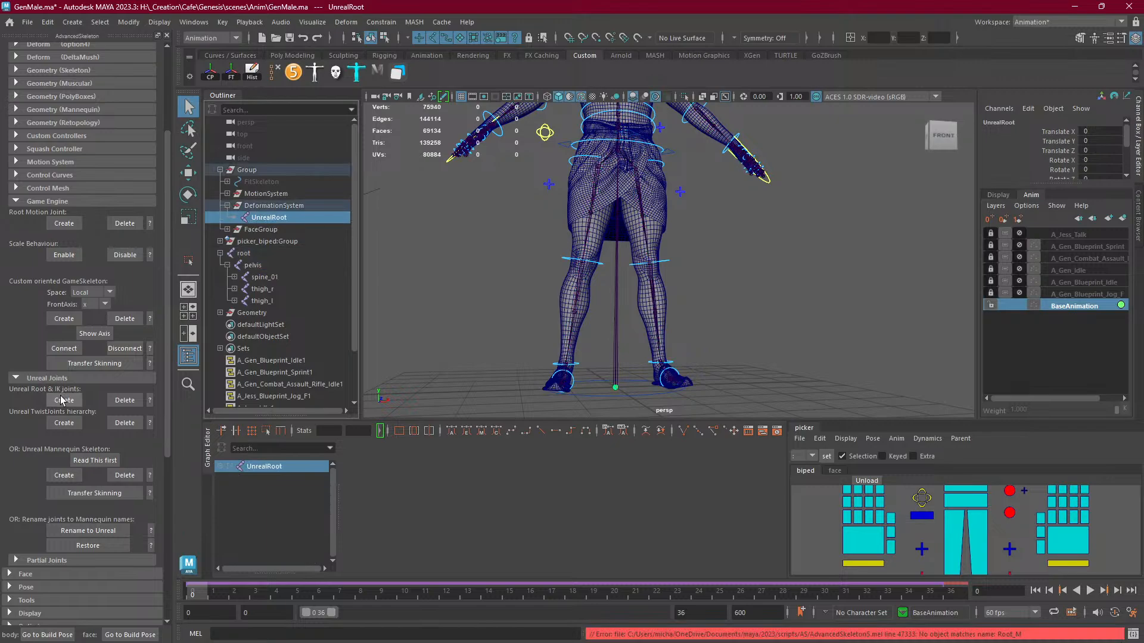
left_click(124, 400)
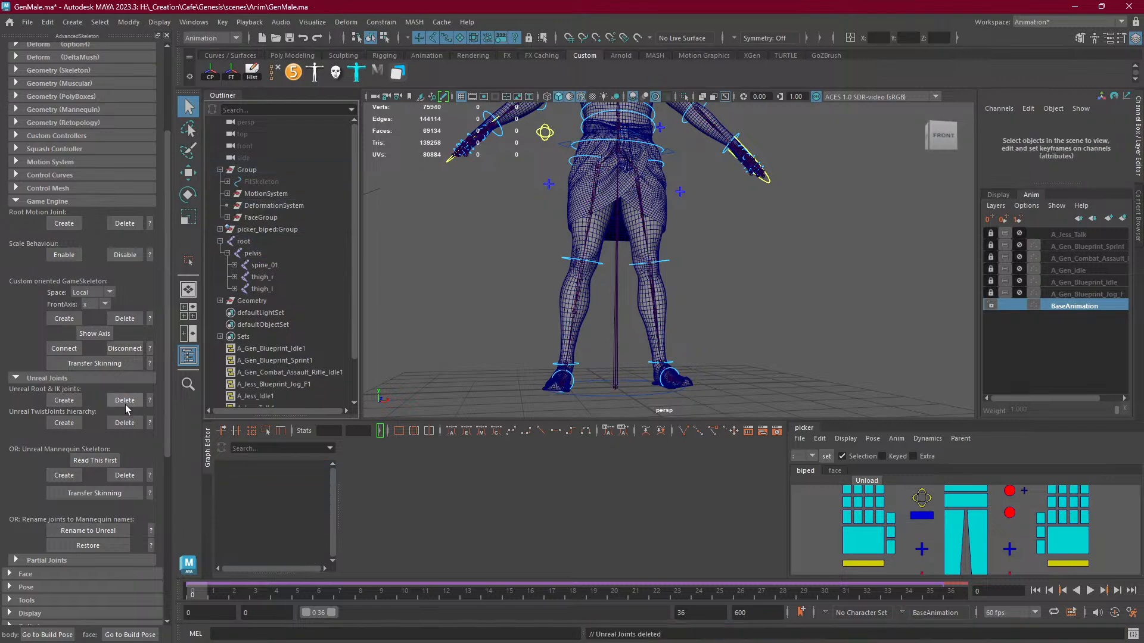
Restore the AdvancedSkeleton joint names and delete the root motion joint.
left_click(103, 546)
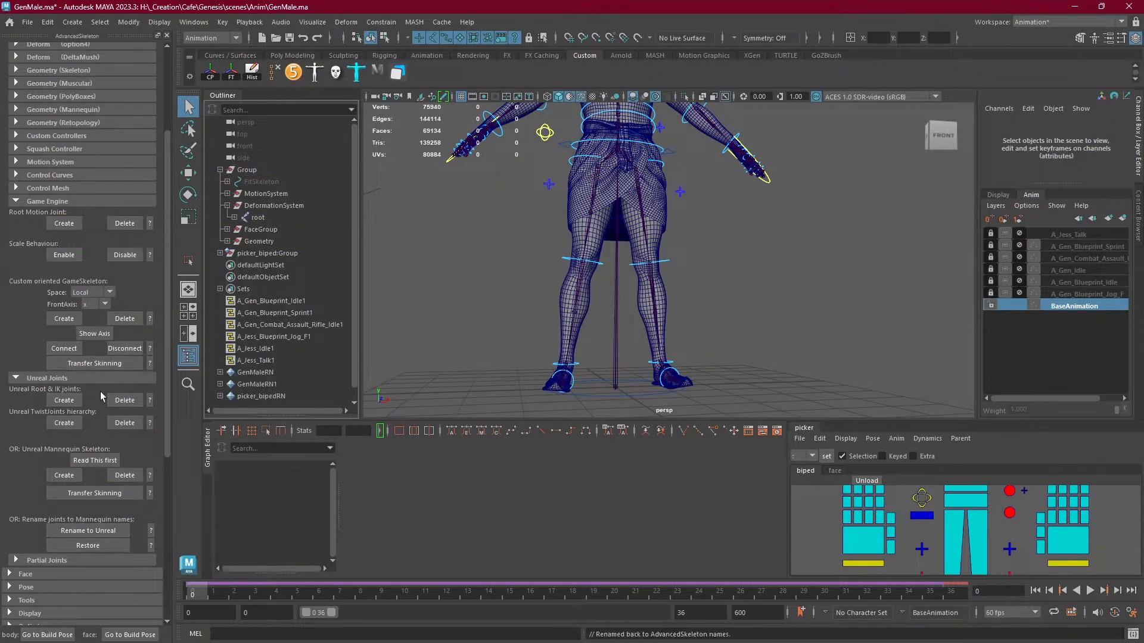
left_click(125, 224)
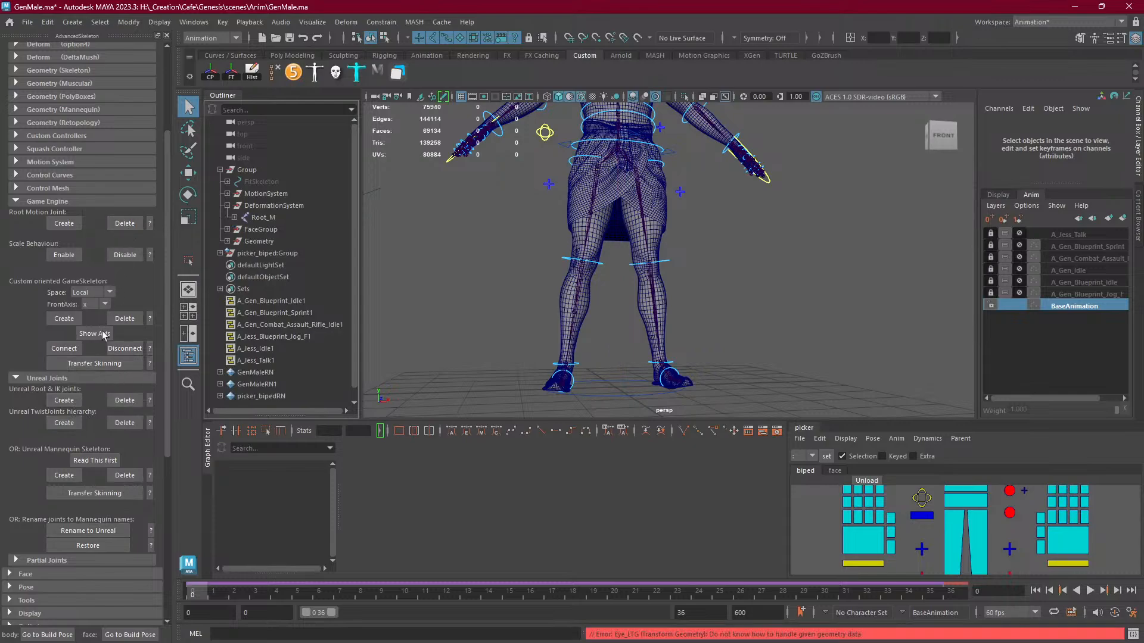
Create the Unreal root and IK joints, rename the joints to Unreal Mannequin names and expand the root hierarchy.
left_click(64, 400)
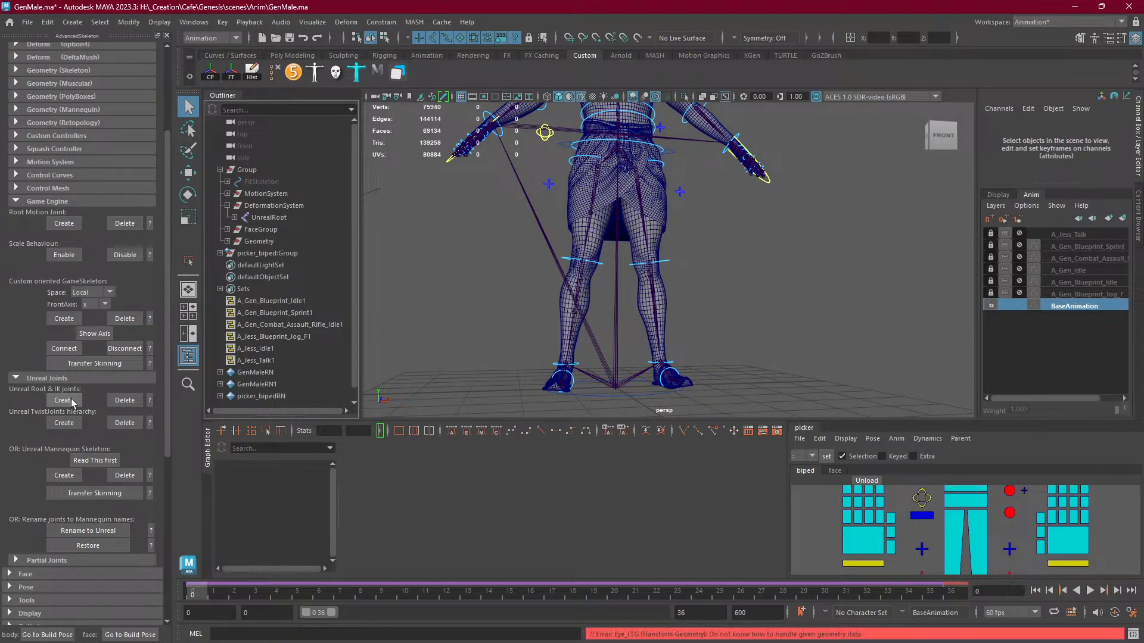
left_click(94, 532)
left_click(221, 241)
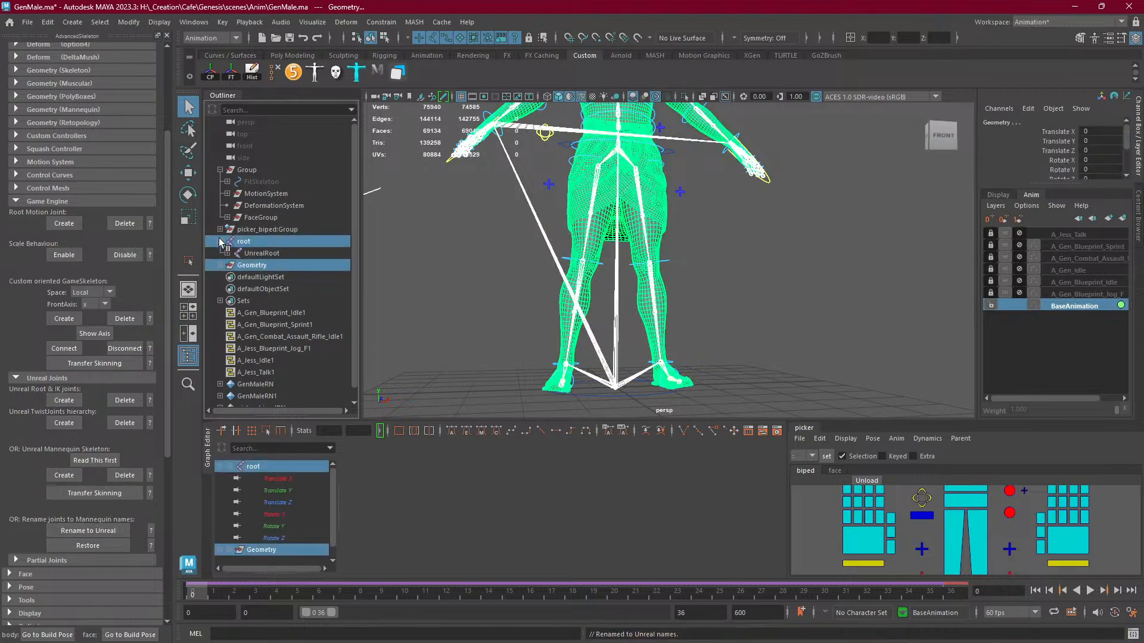
left_click(228, 254)
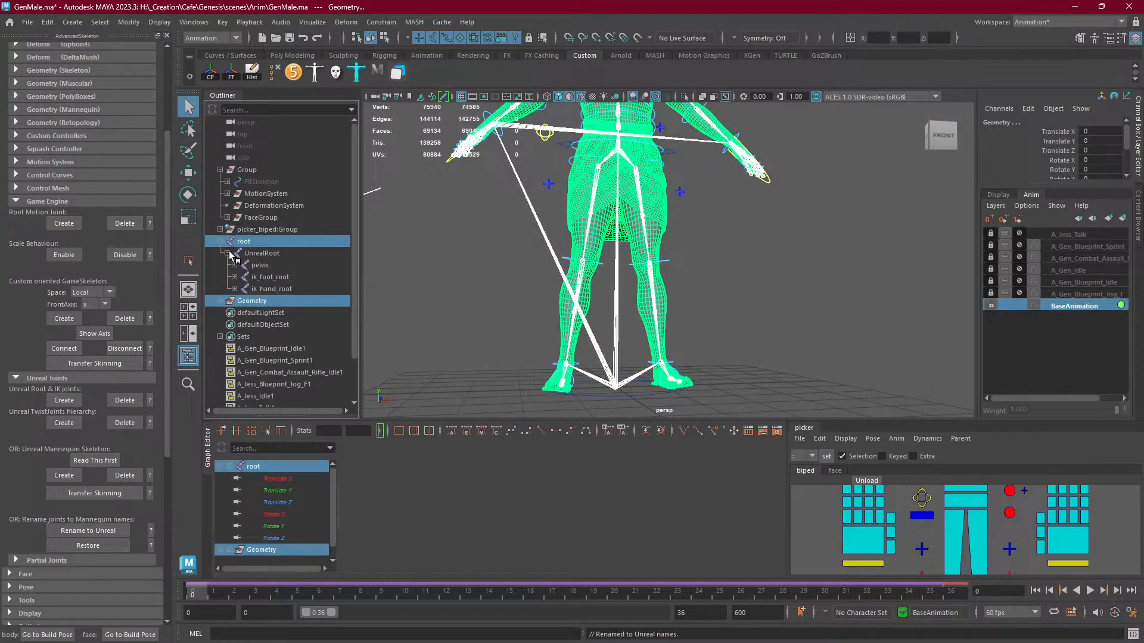
Compare root with its child UnrealRoot and inspect the joints parented under UnrealRoot.
left_click(265, 255)
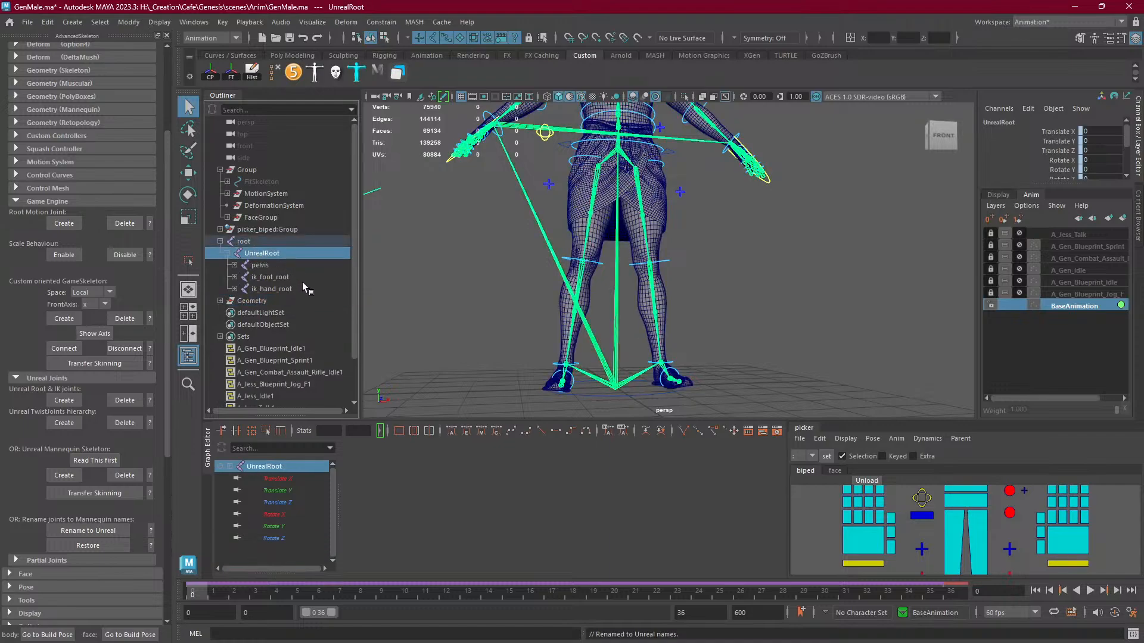
left_click(249, 242)
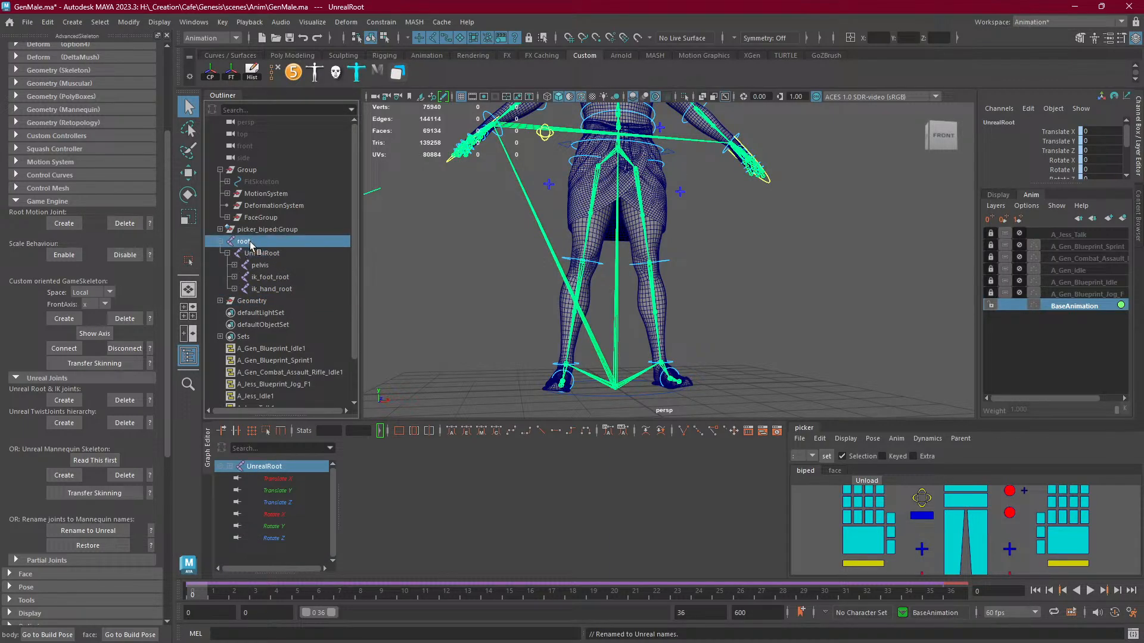
left_click(256, 252)
left_click(229, 253)
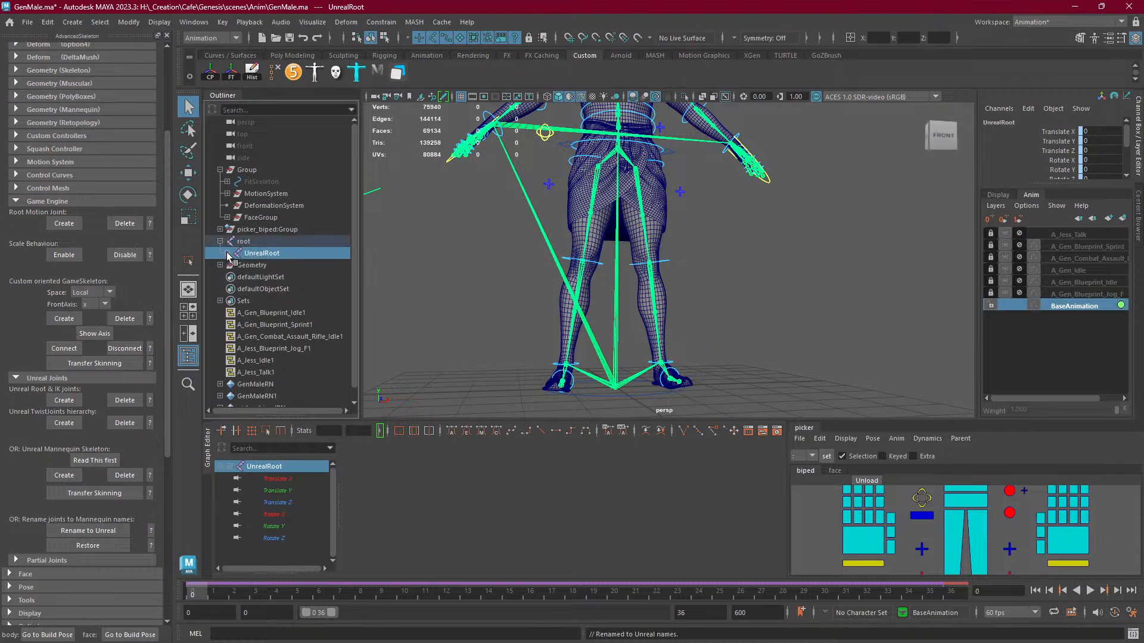
left_click(228, 255)
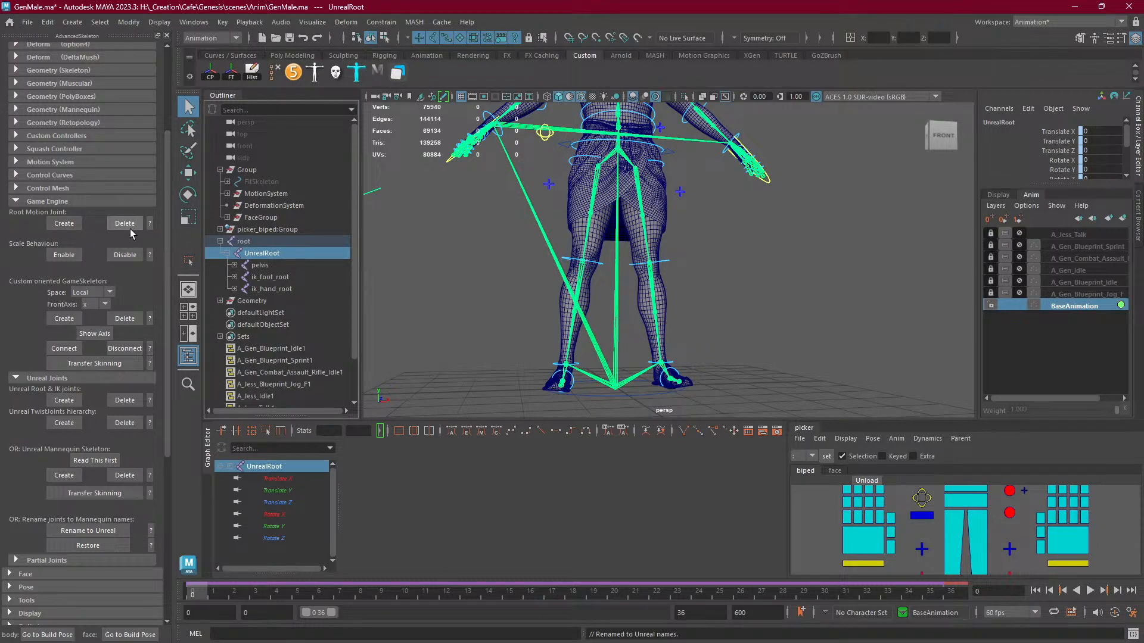
Create the Unreal twist-joint hierarchy and reveal calf_twist_01_r within the joint hierarchy.
left_click(68, 425)
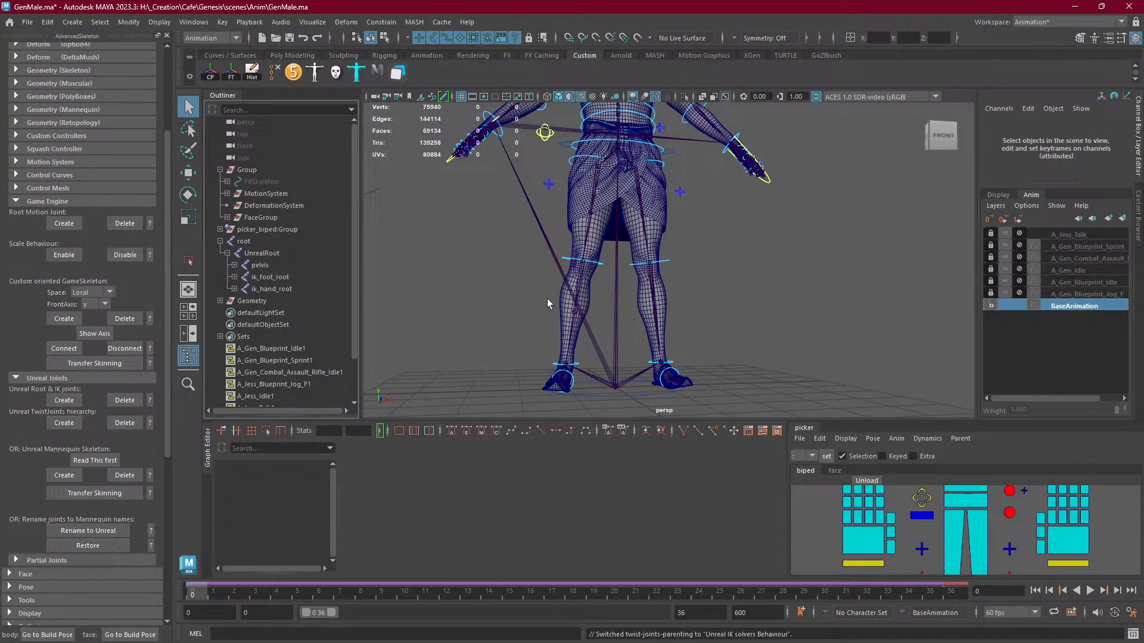
left_click(578, 309)
left_click(574, 311)
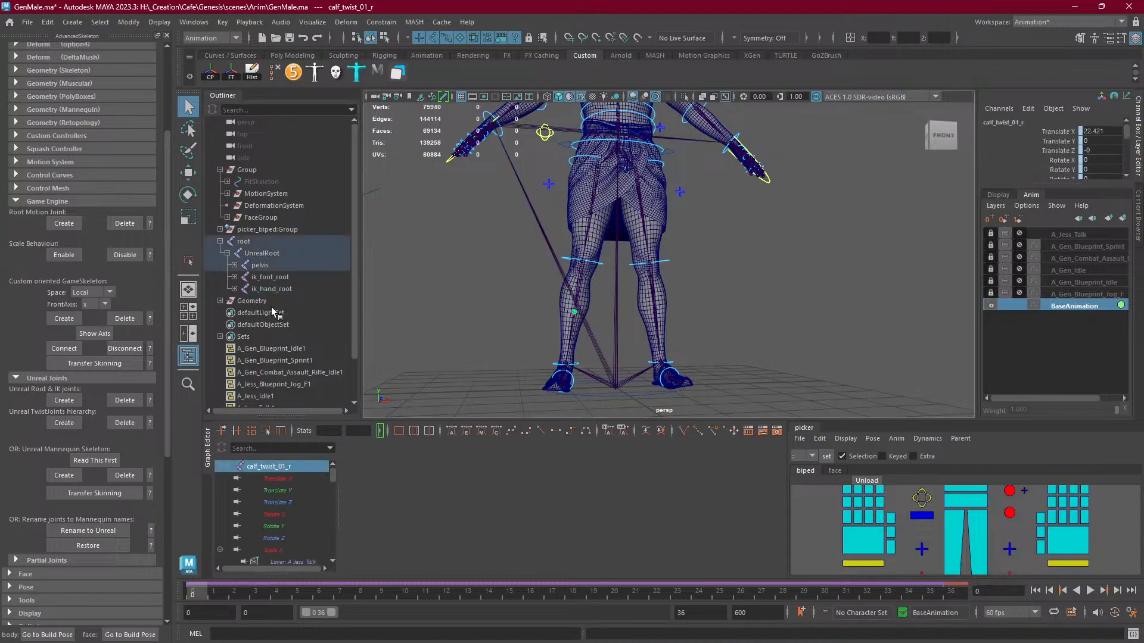
key("f")
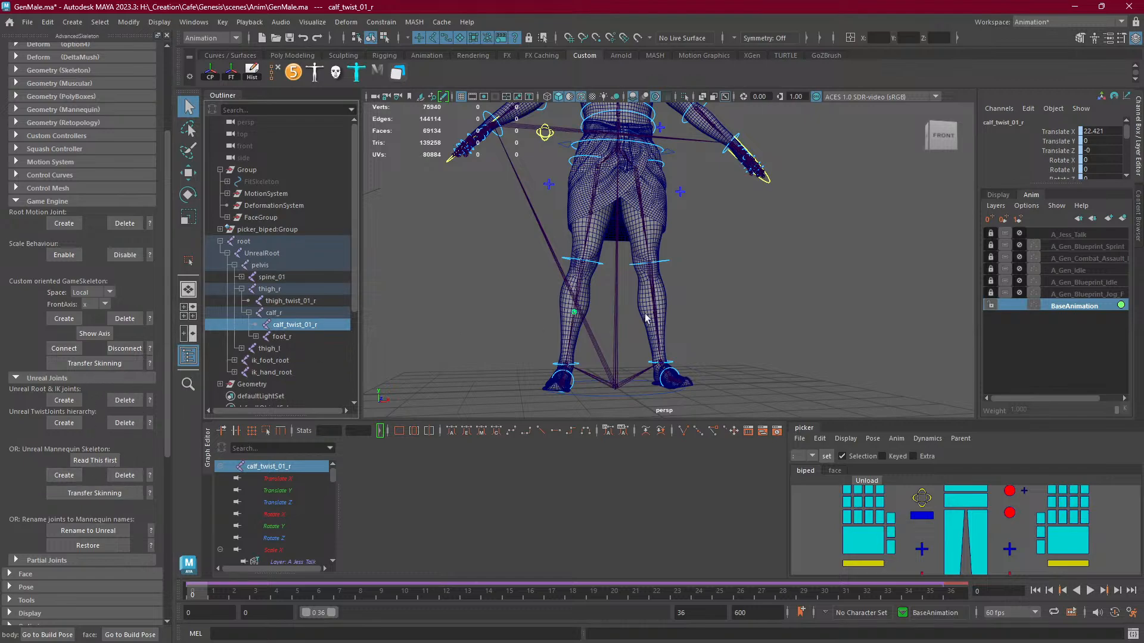
Inspect the ik_hand_root joint and the parenting of UnrealRoot under root.
left_click(556, 267)
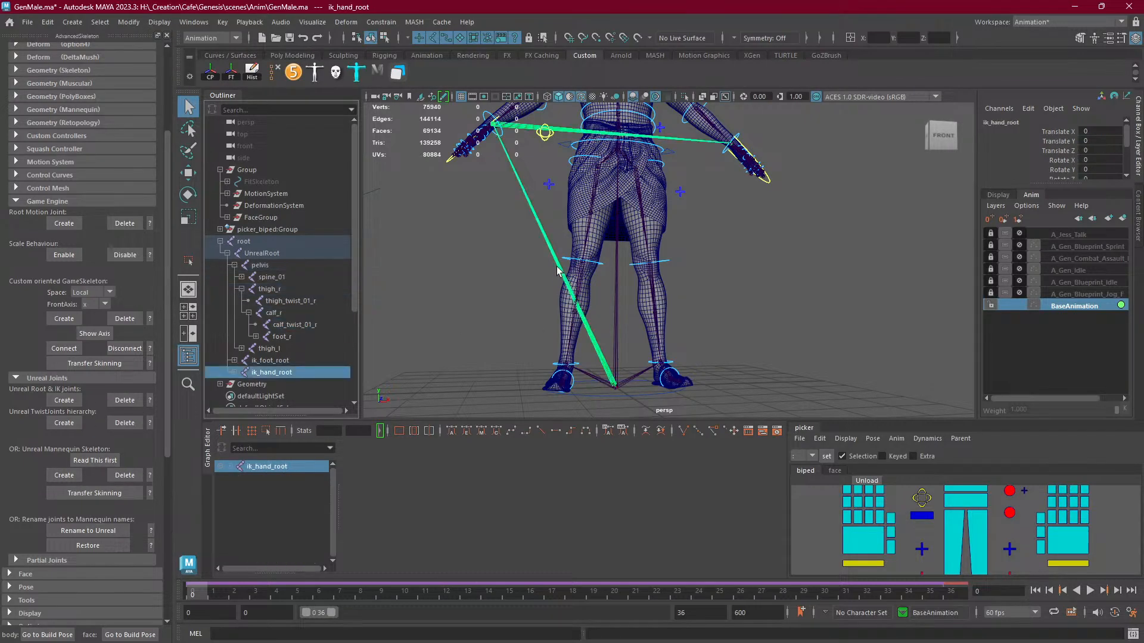
left_click(269, 361)
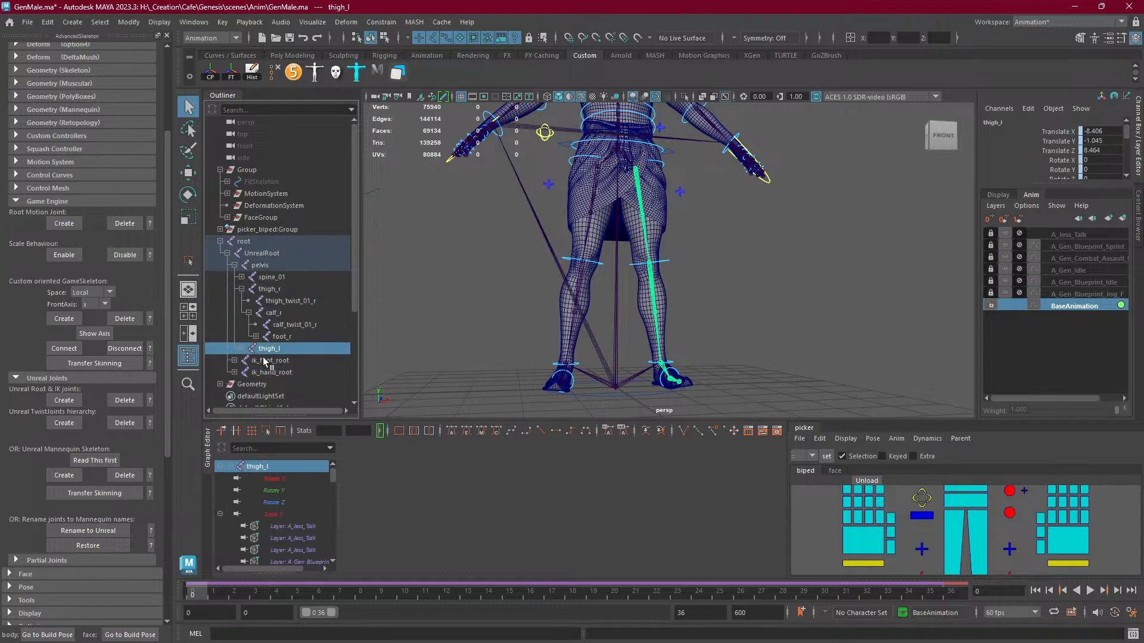
left_click(276, 373)
left_click(228, 253)
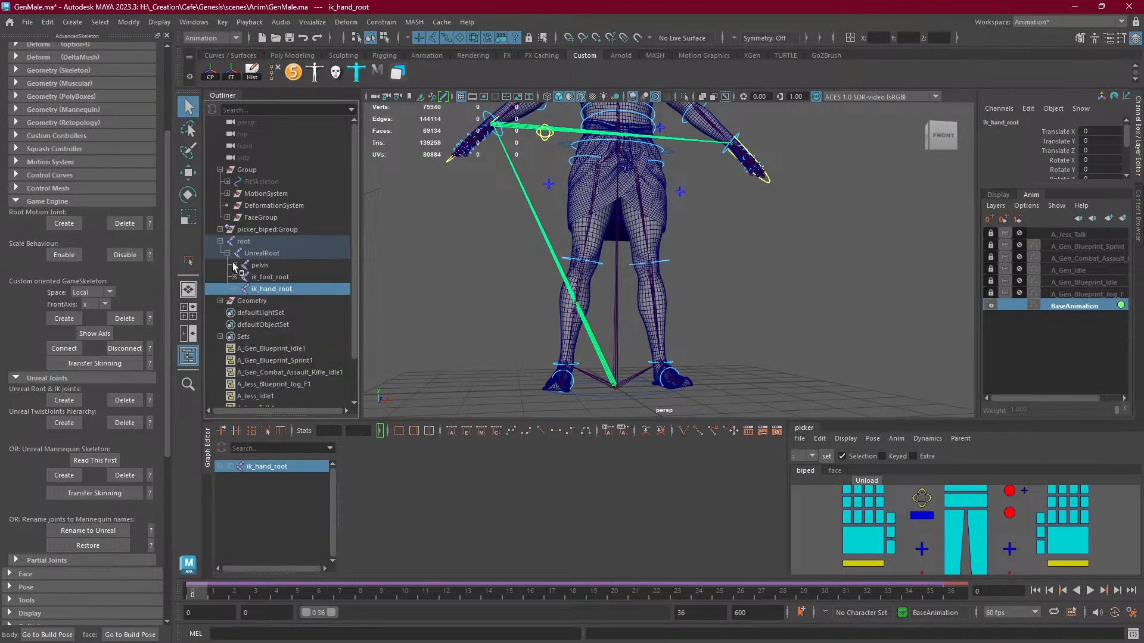
left_click(242, 256)
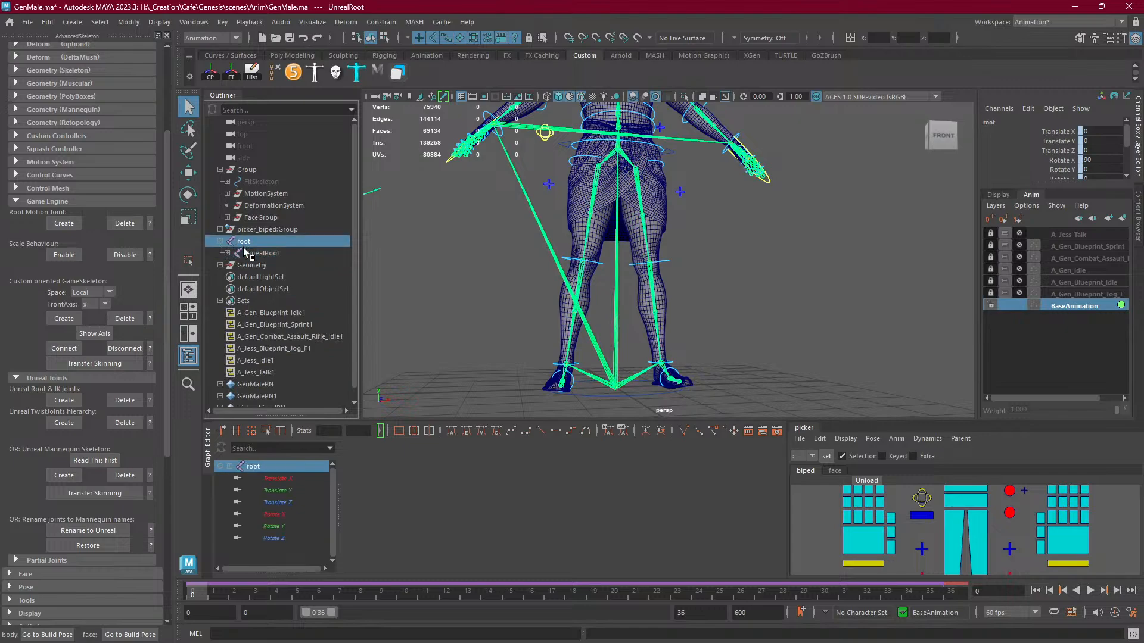
left_click(226, 254)
left_click(227, 254)
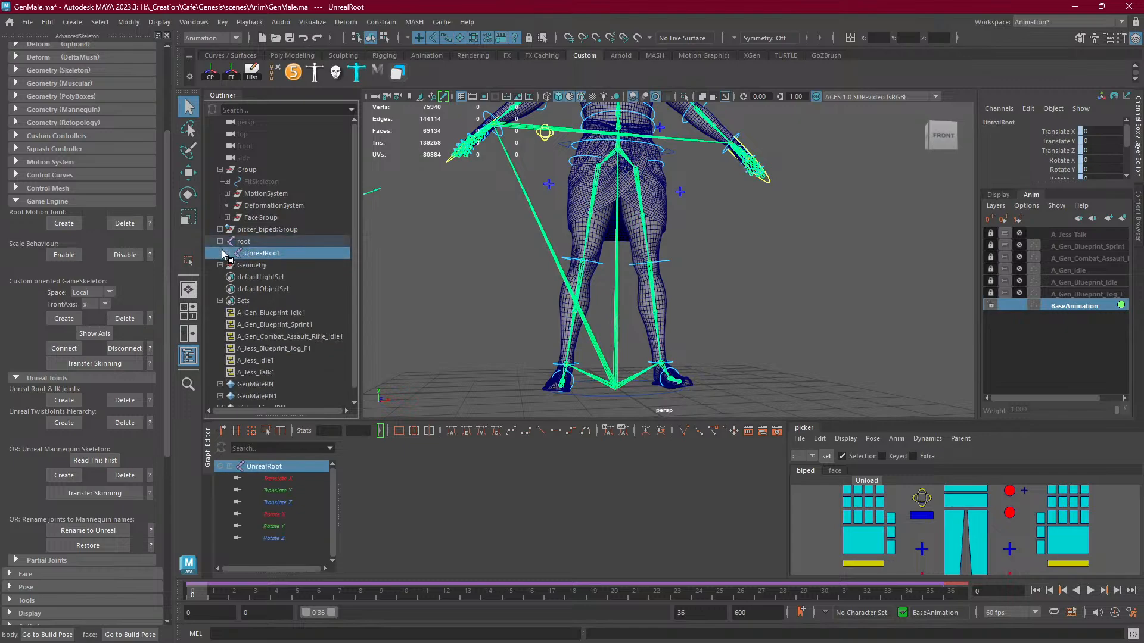
Delete the root motion joint and try restoring and reapplying the Unreal Mannequin joint names.
left_click(125, 223)
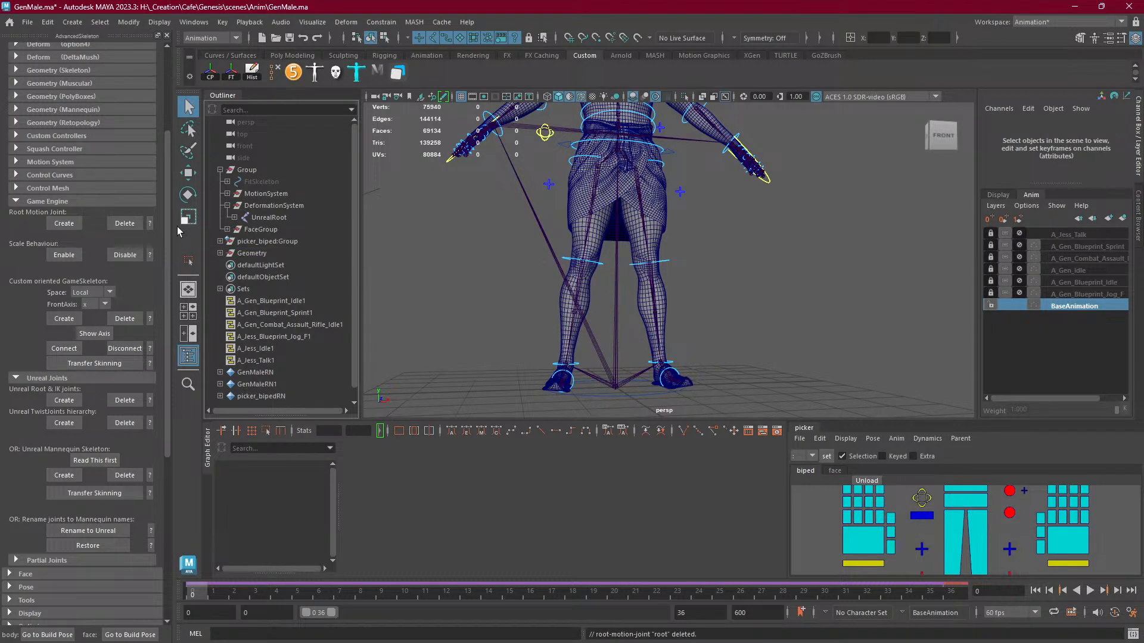
left_click(91, 531)
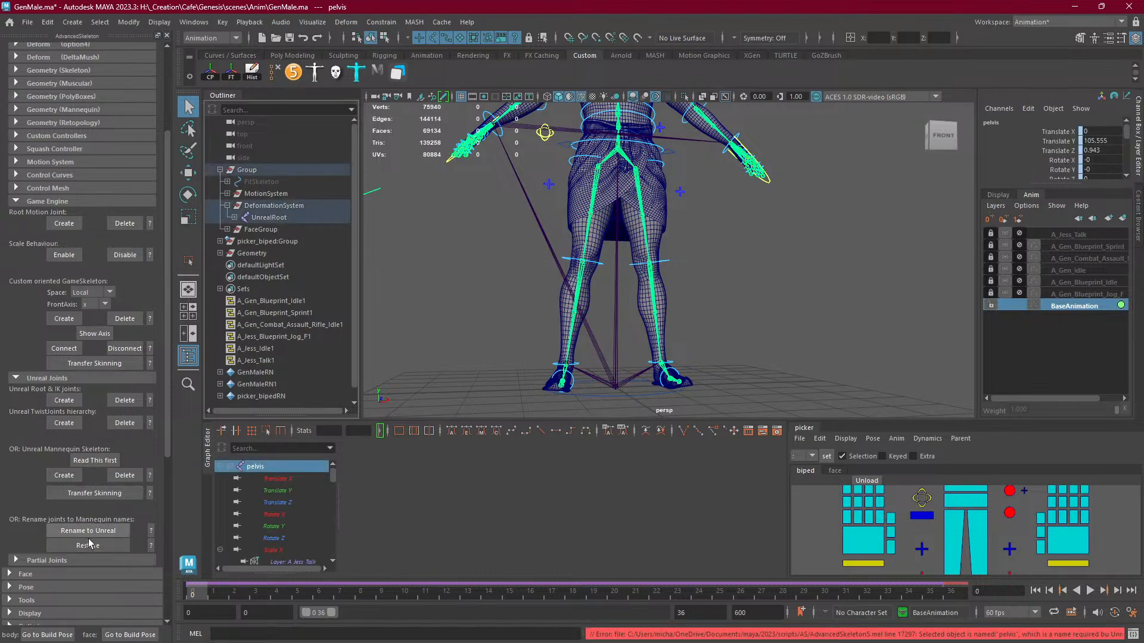
left_click(89, 546)
left_click(88, 530)
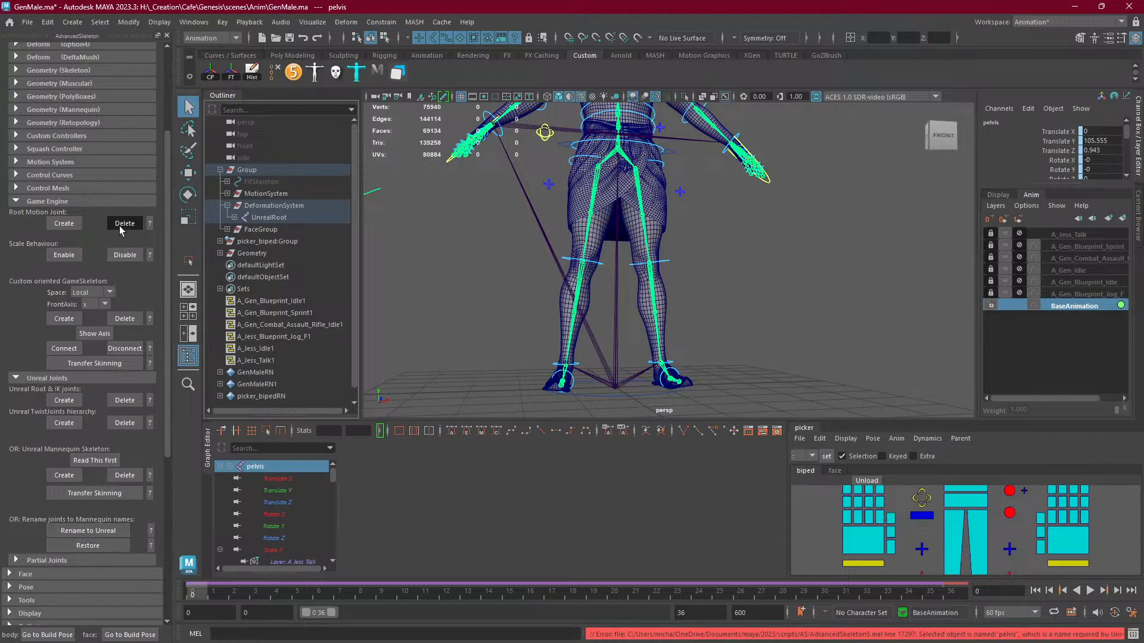
Delete the Unreal root and IK joints and remove the Unreal twist-joint hierarchy.
left_click(125, 402)
left_click(130, 426)
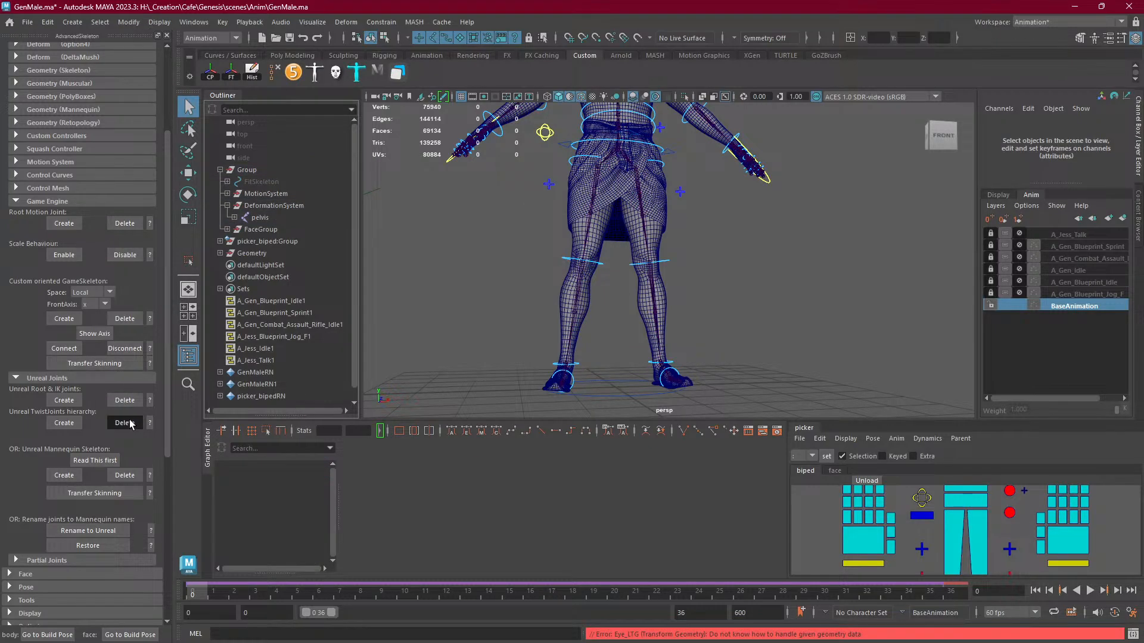
Try to disable and re-enable the scale behaviour, and try to restore the original joint names.
left_click(125, 255)
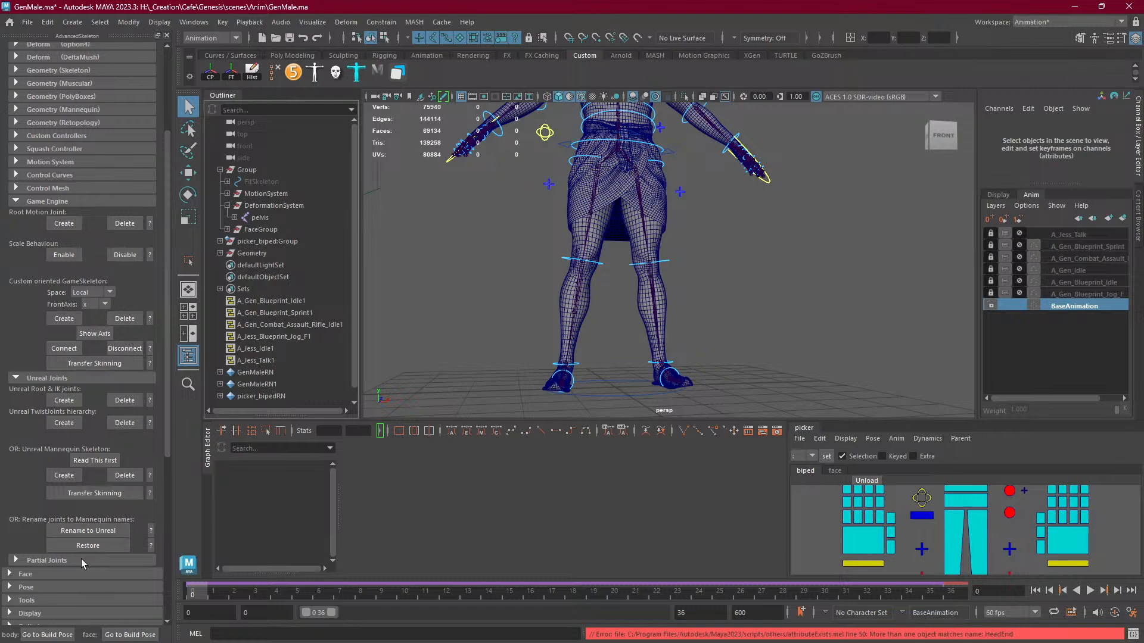
left_click(67, 256)
left_click(89, 546)
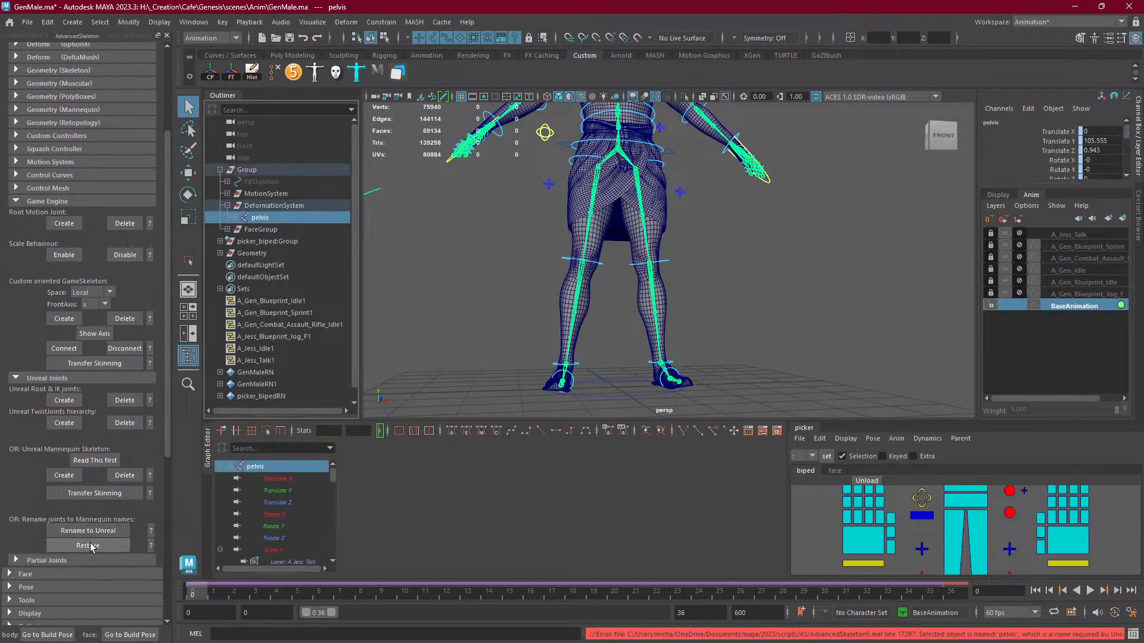
Try to restore the original joint names, and reopen the Anim\GenMale.ma scene without saving the changes.
left_click(90, 546)
left_click(28, 22)
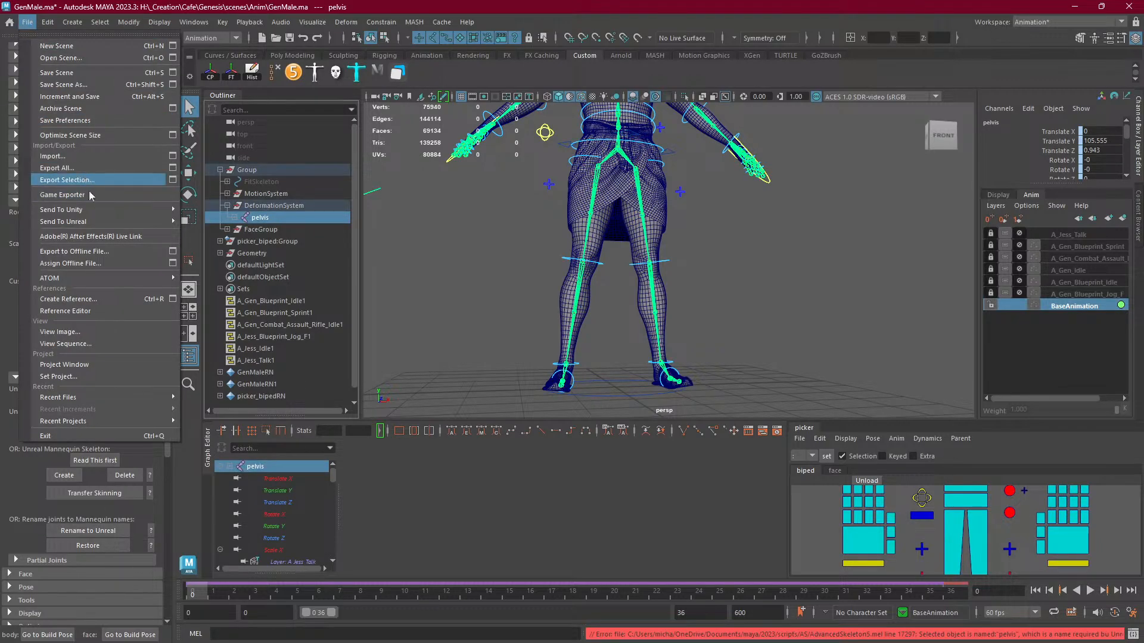
mouse_move(115, 397)
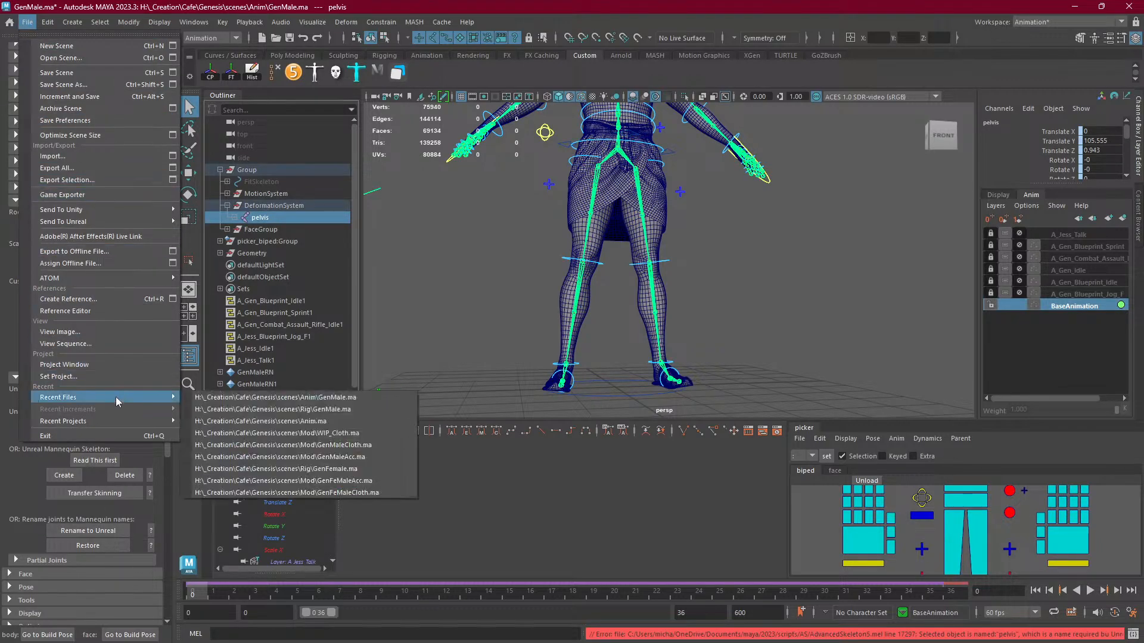
left_click(235, 403)
left_click(566, 331)
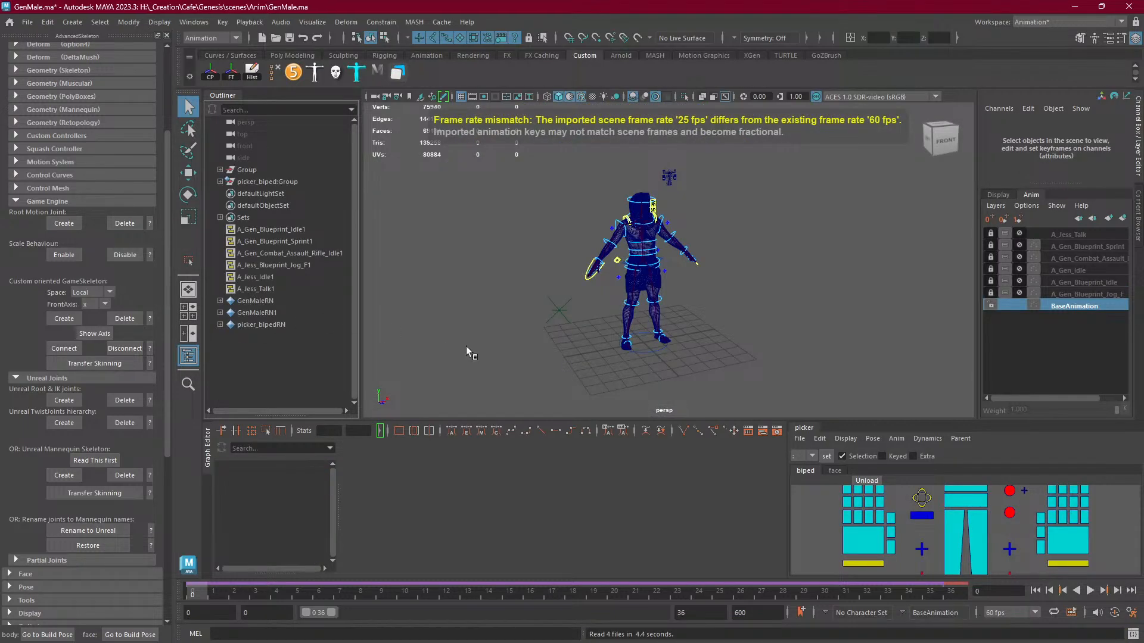
Create the Unreal root and IK joints on the male rig and rename the joints to Unreal names.
left_click(73, 400)
middle_click_drag(524, 357, 503, 256, "alt")
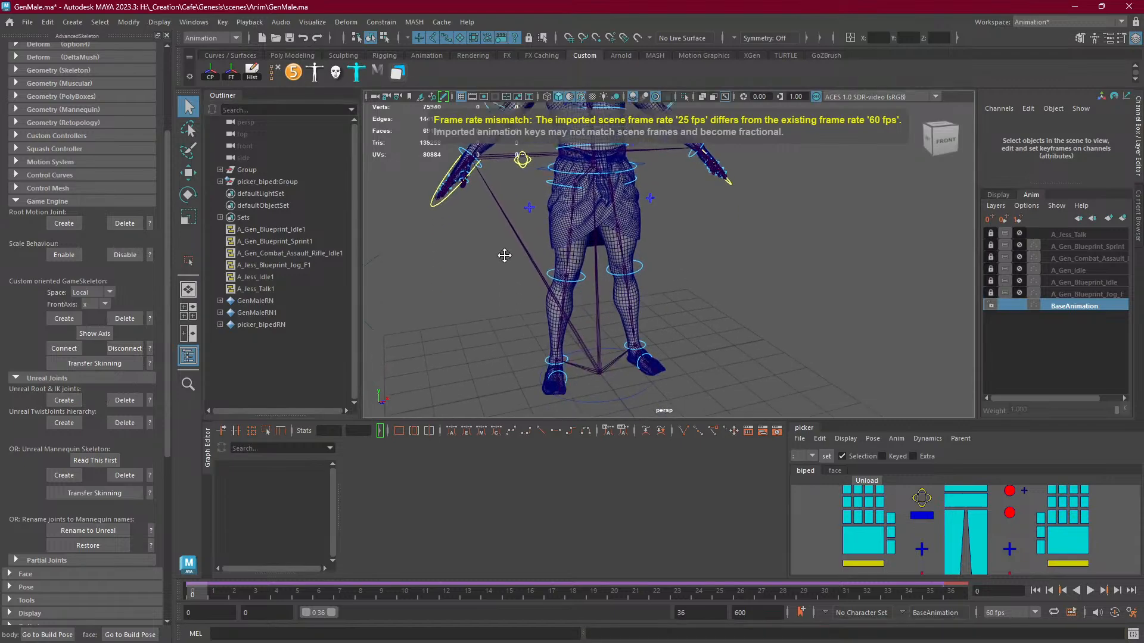
left_click_drag(471, 343, 415, 332, "alt")
middle_click_drag(435, 391, 416, 429, "alt")
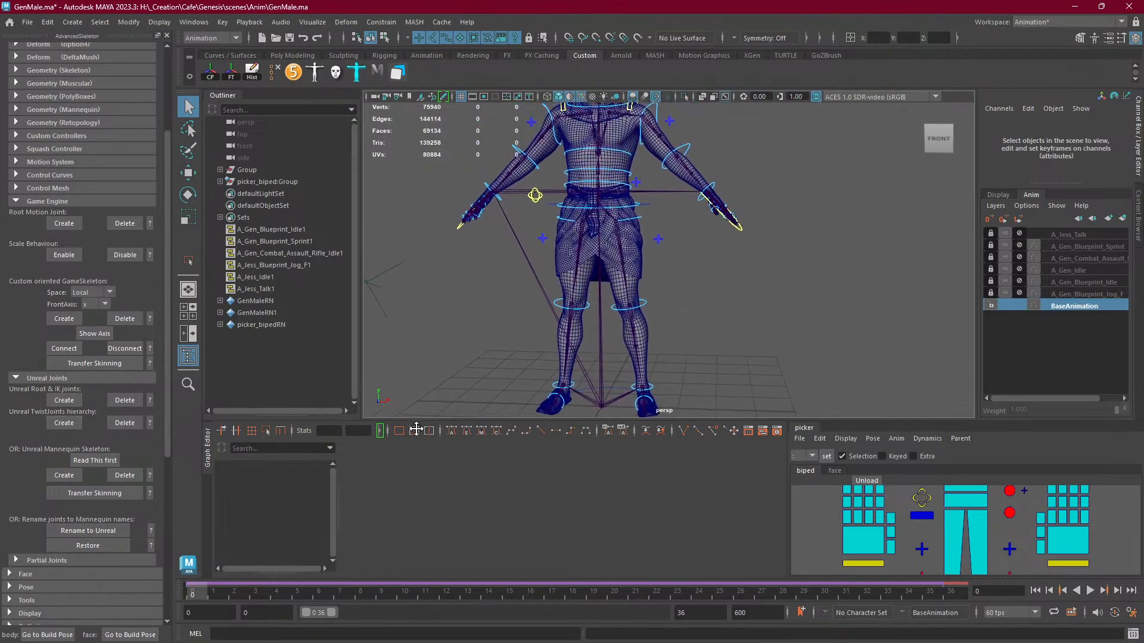
left_click(88, 531)
Select the root joint and expand it and UnrealRoot to examine the renamed joint hierarchy.
left_click(249, 195)
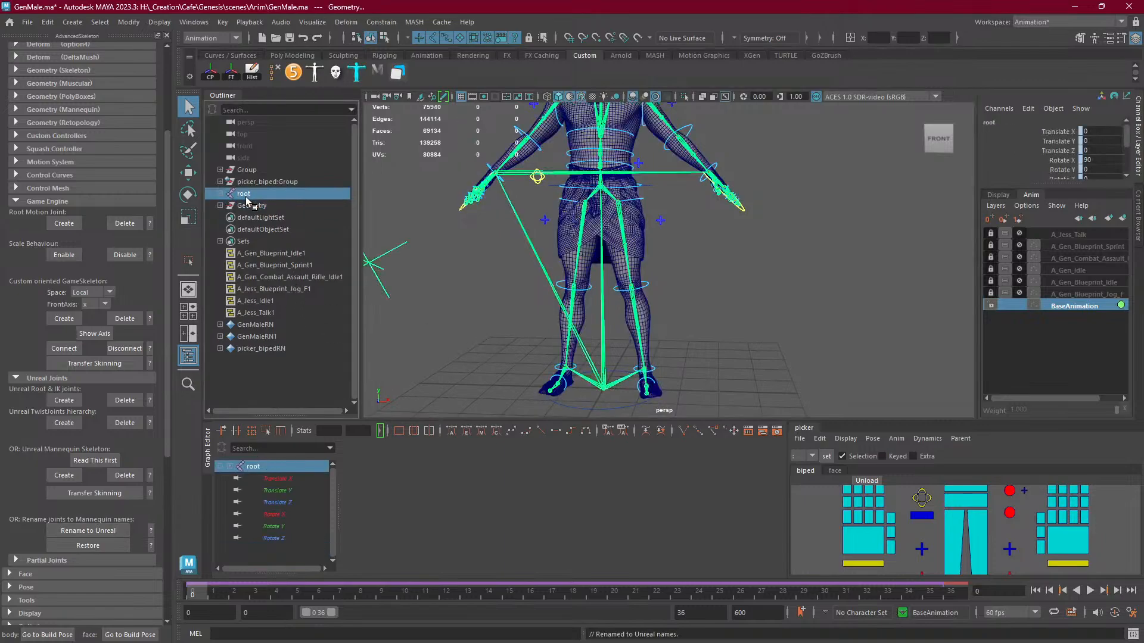
left_click(220, 194)
left_click(230, 205)
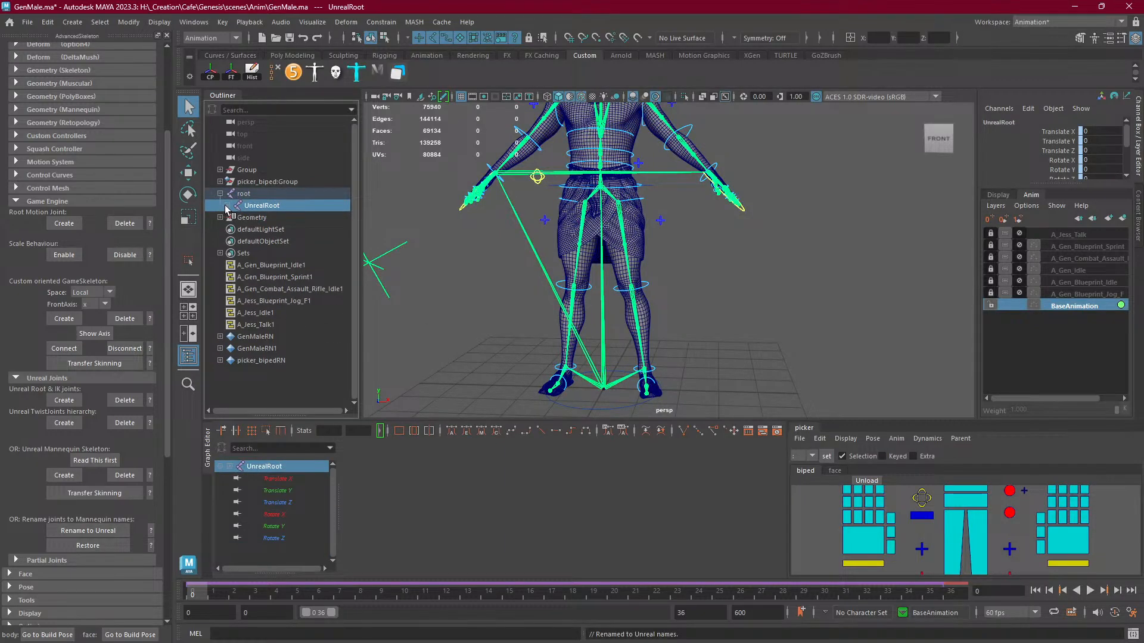
left_click(228, 206)
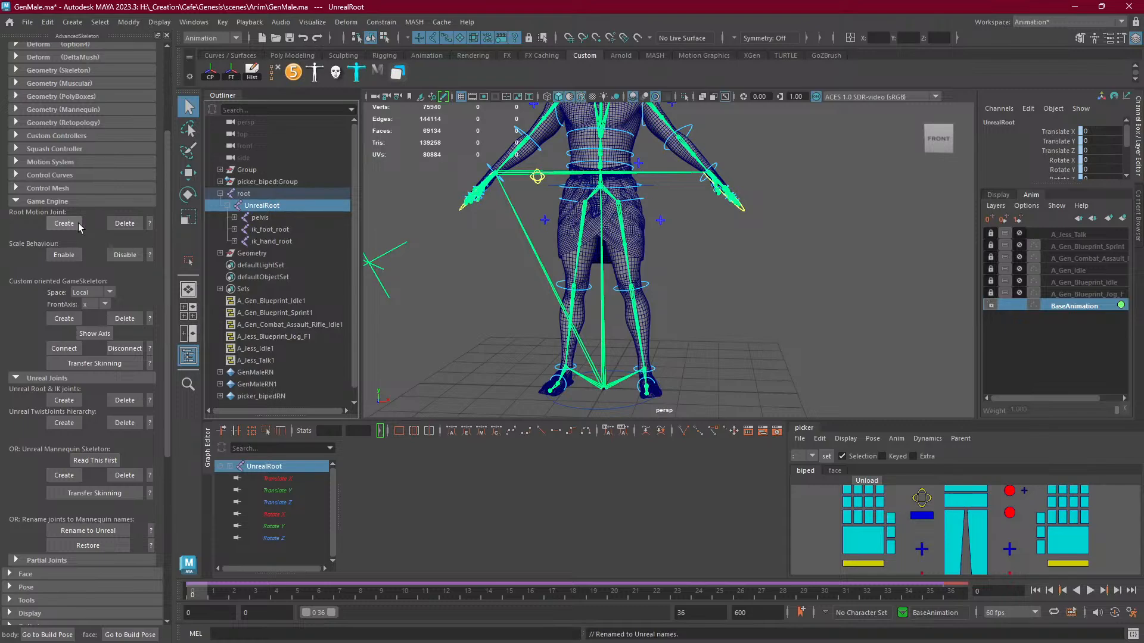
Delete the root motion joint, create it again, and reveal its child joints in the Outliner.
left_click(125, 224)
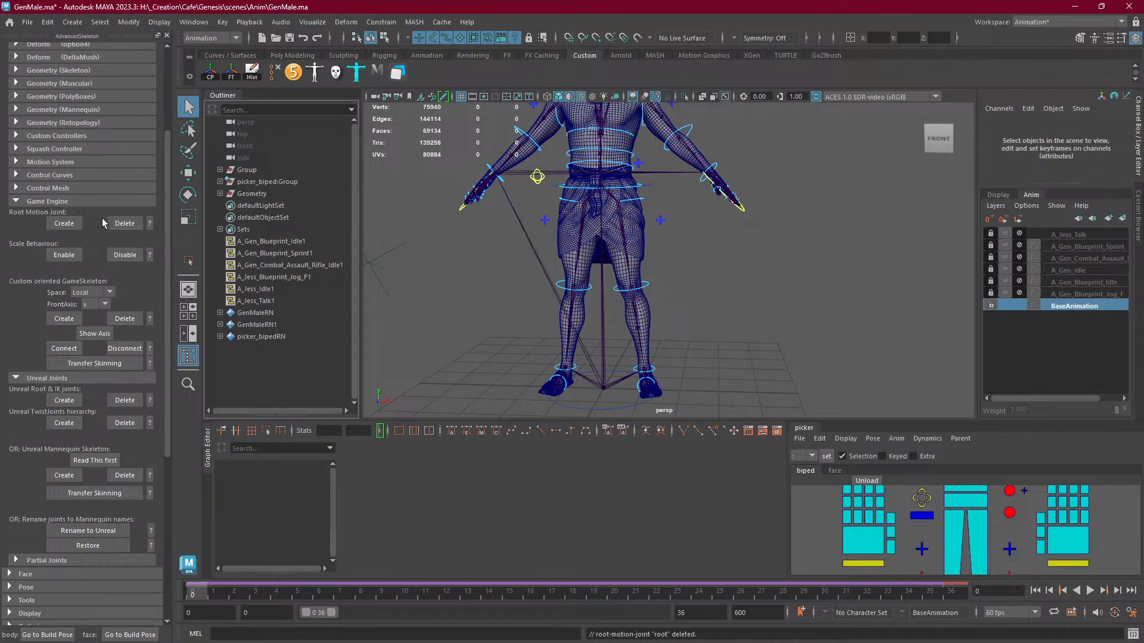
left_click(64, 224)
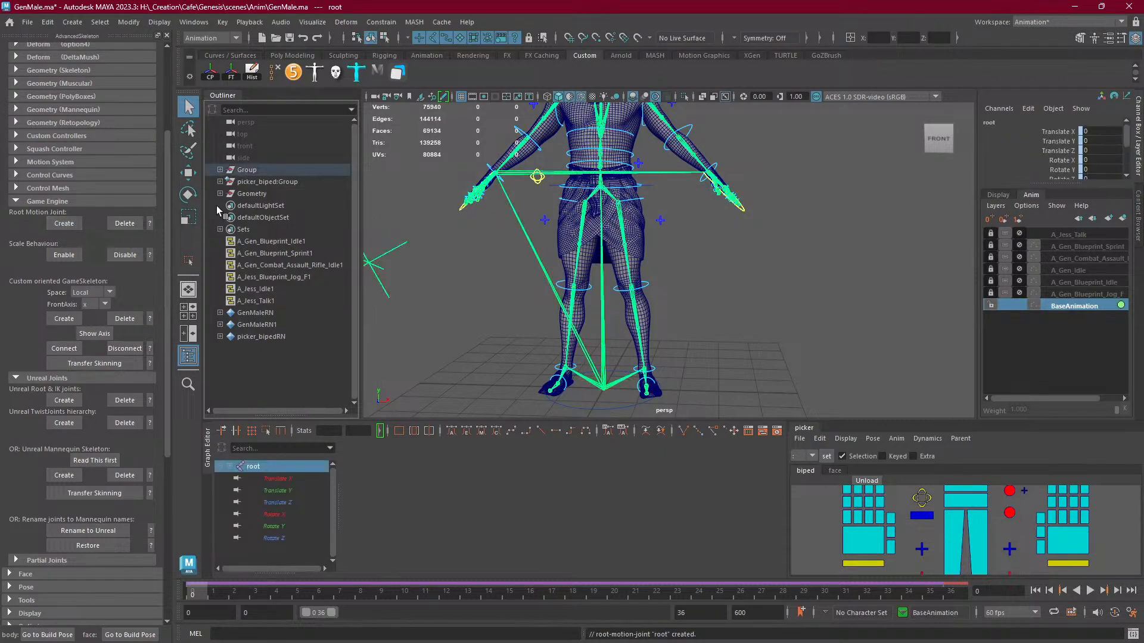
key("f")
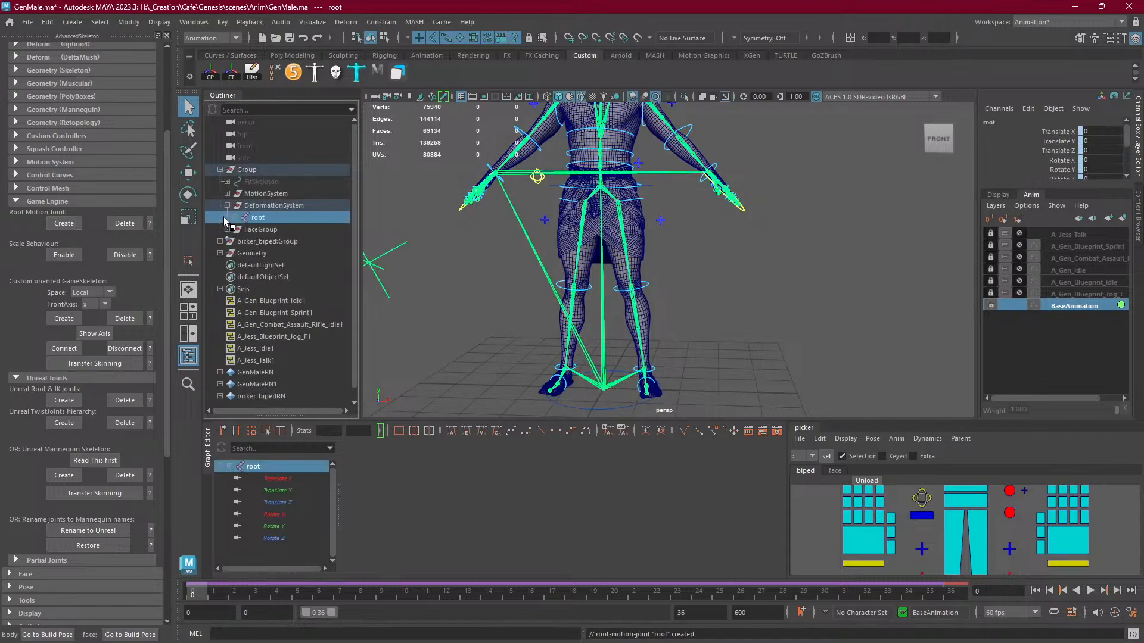
left_click(235, 218)
left_click(241, 230)
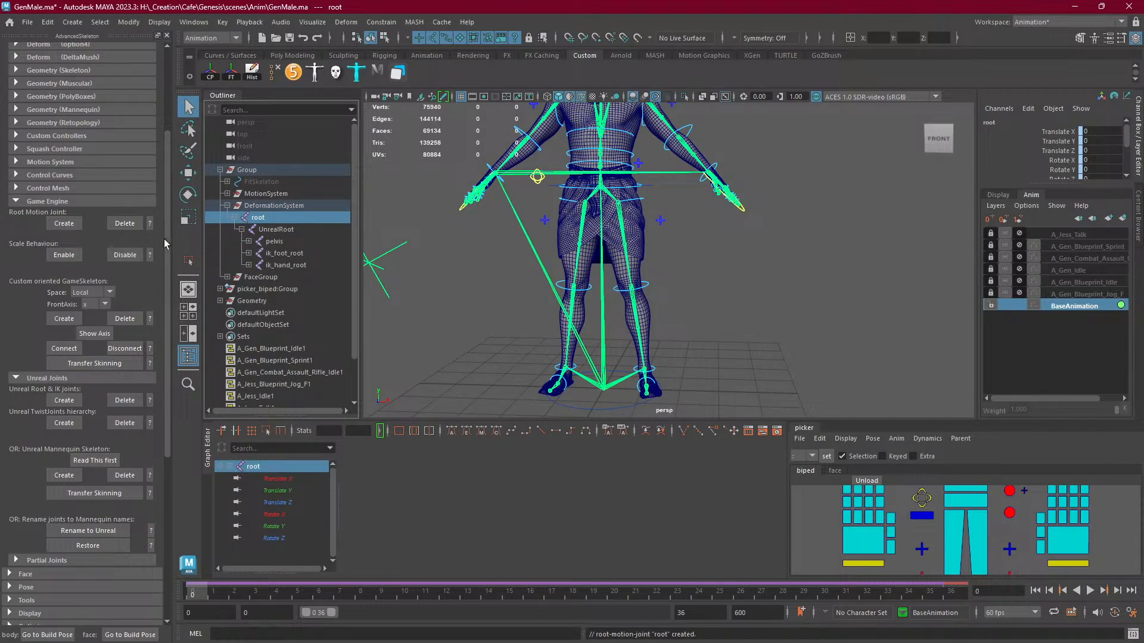
Try restoring the joint names and deleting the root motion joint, and attempt the Unreal rename again.
left_click(89, 546)
left_click(123, 224)
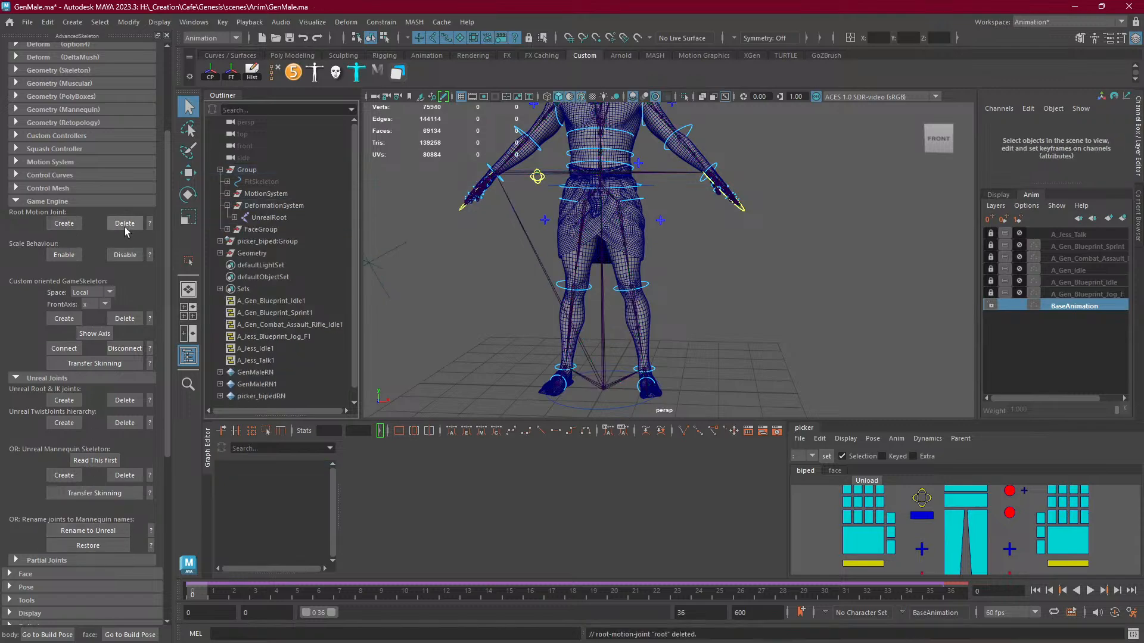
left_click(89, 546)
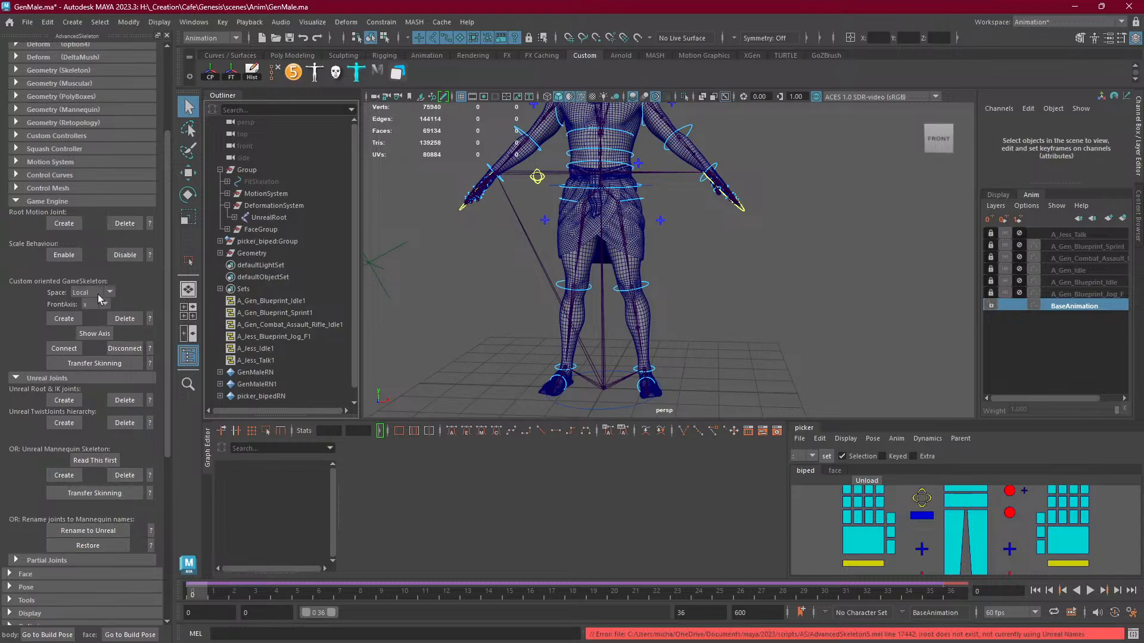
left_click(105, 532)
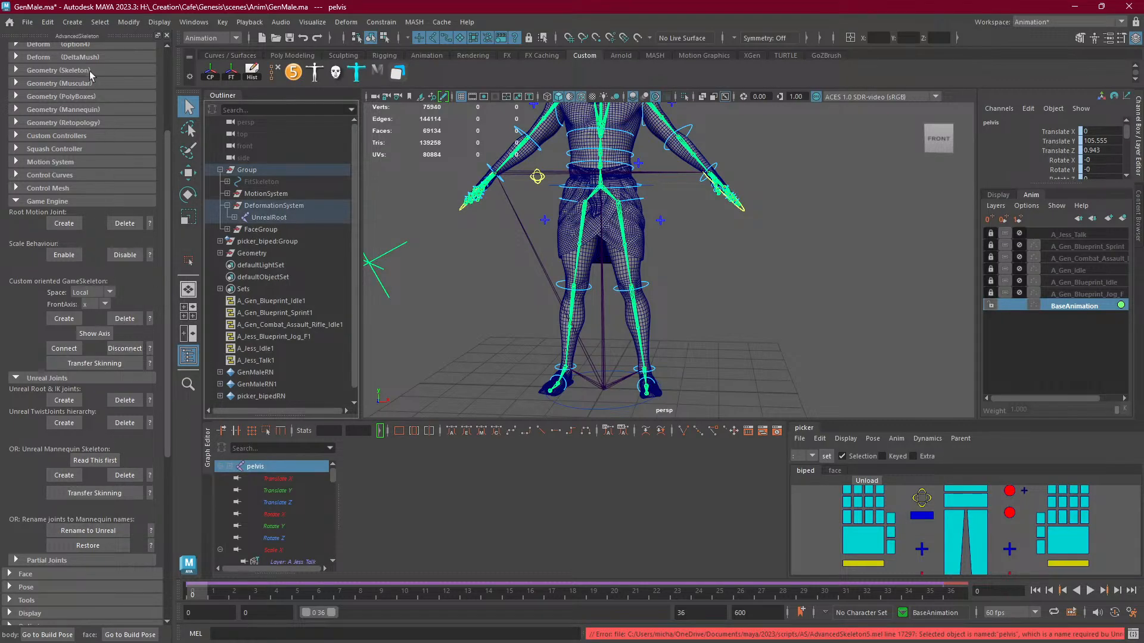
Reload the recent Anim\GenMale.ma scene, discarding the joint changes.
left_click(28, 22)
left_click(197, 398)
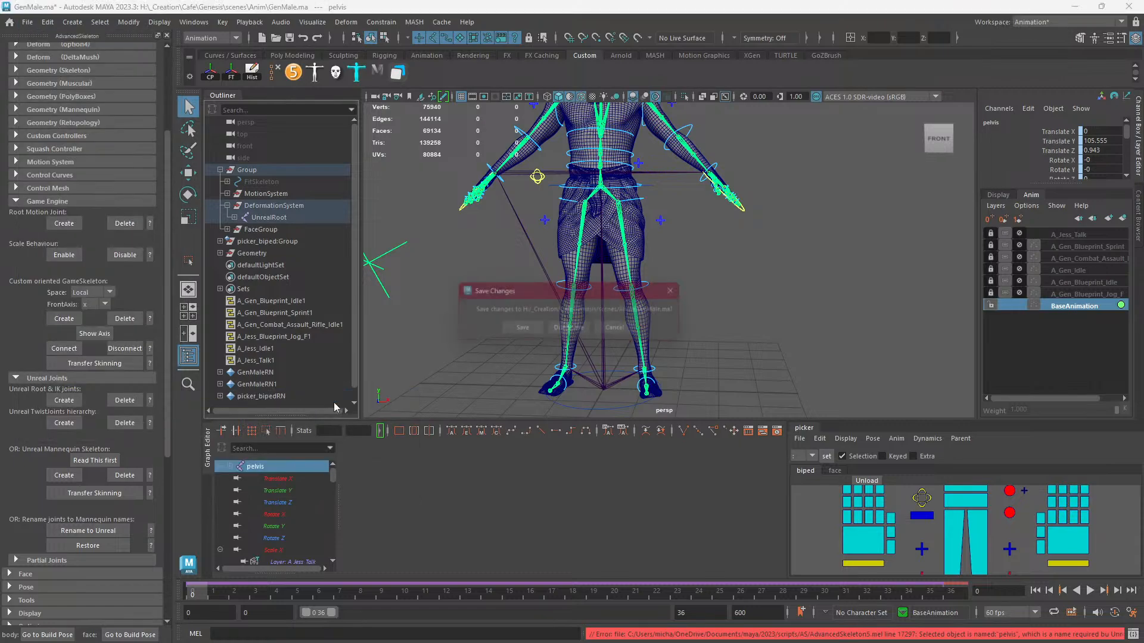
left_click(582, 335)
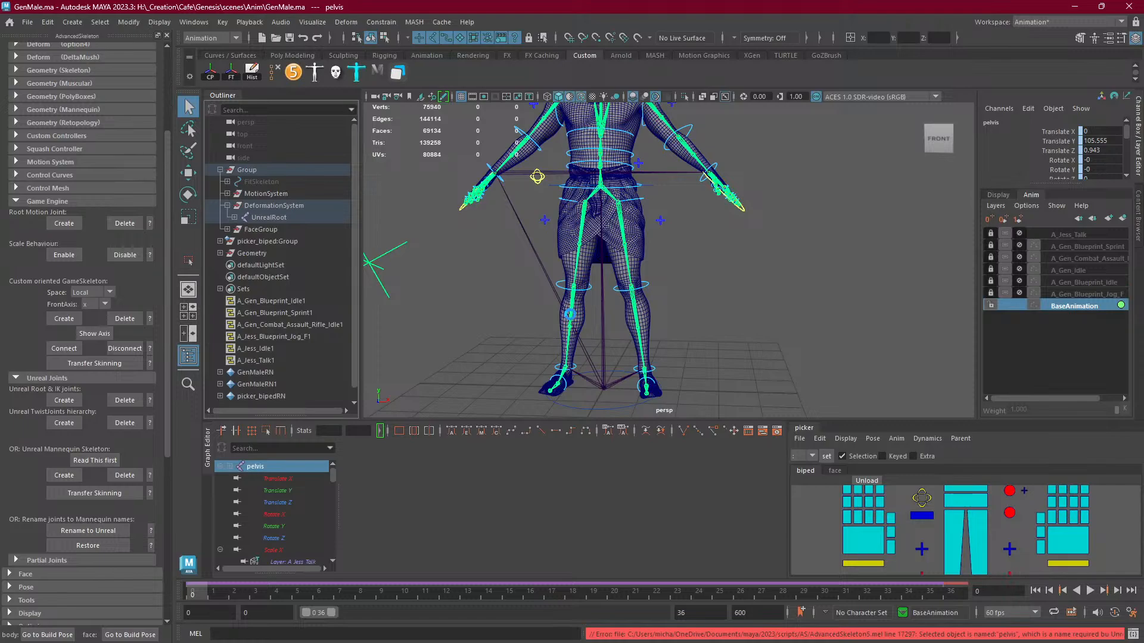
Open the recent Rig\GenMale.ma scene without saving the animation scene.
left_click(28, 22)
mouse_move(144, 397)
left_click(224, 409)
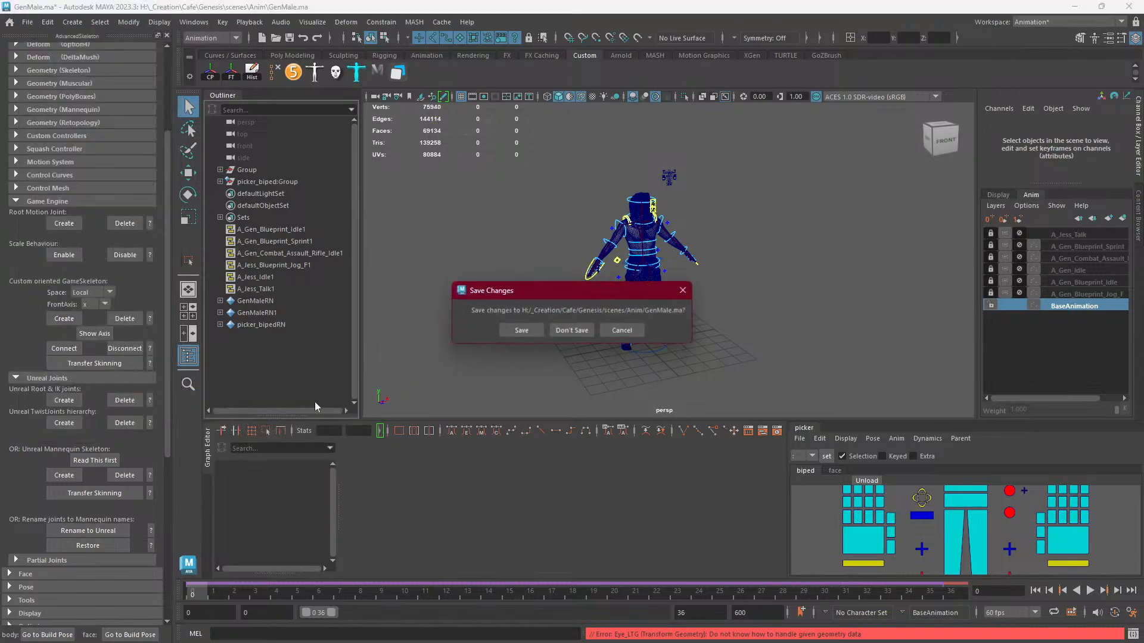
left_click(567, 331)
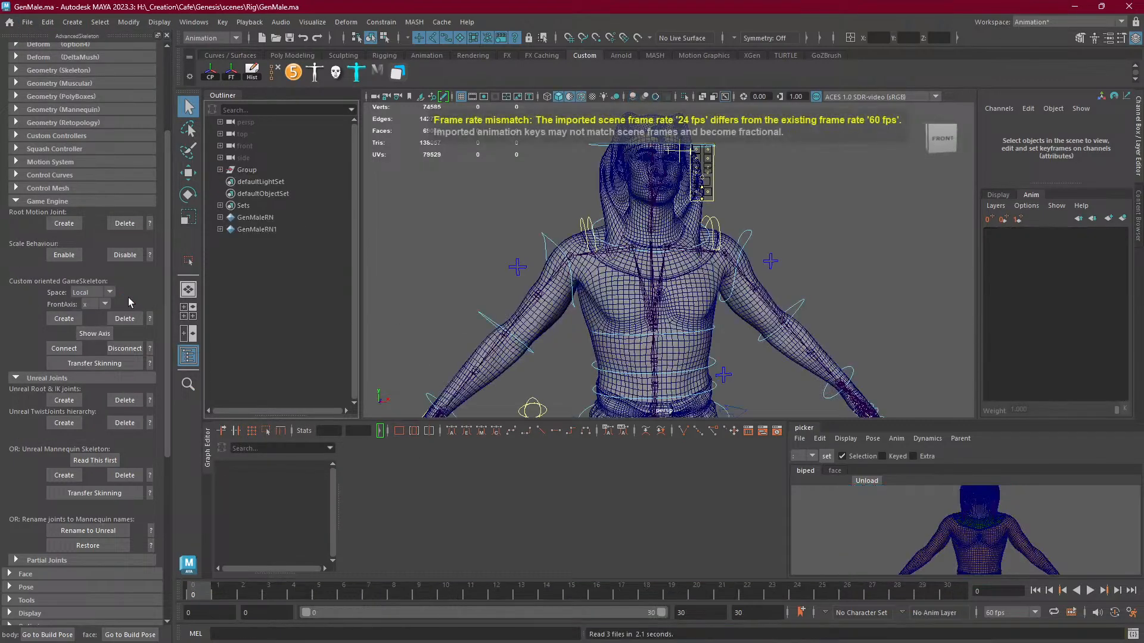
Reveal the chest joint in the Outliner and examine the male rig's joint hierarchy under Root_M.
left_click(650, 318)
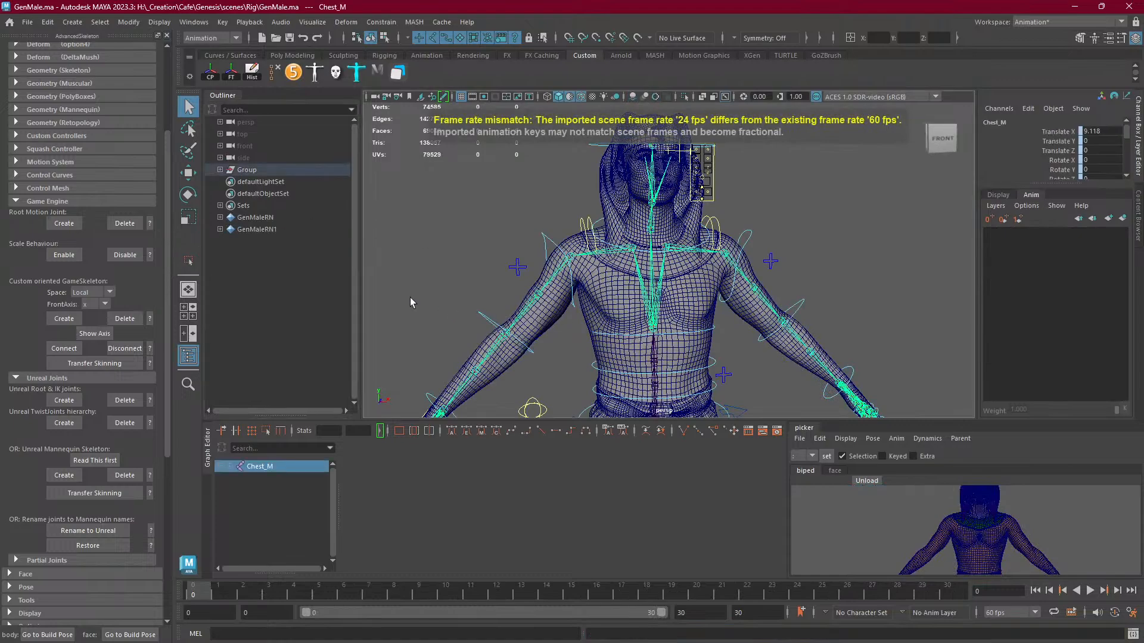
key("f")
key("f")
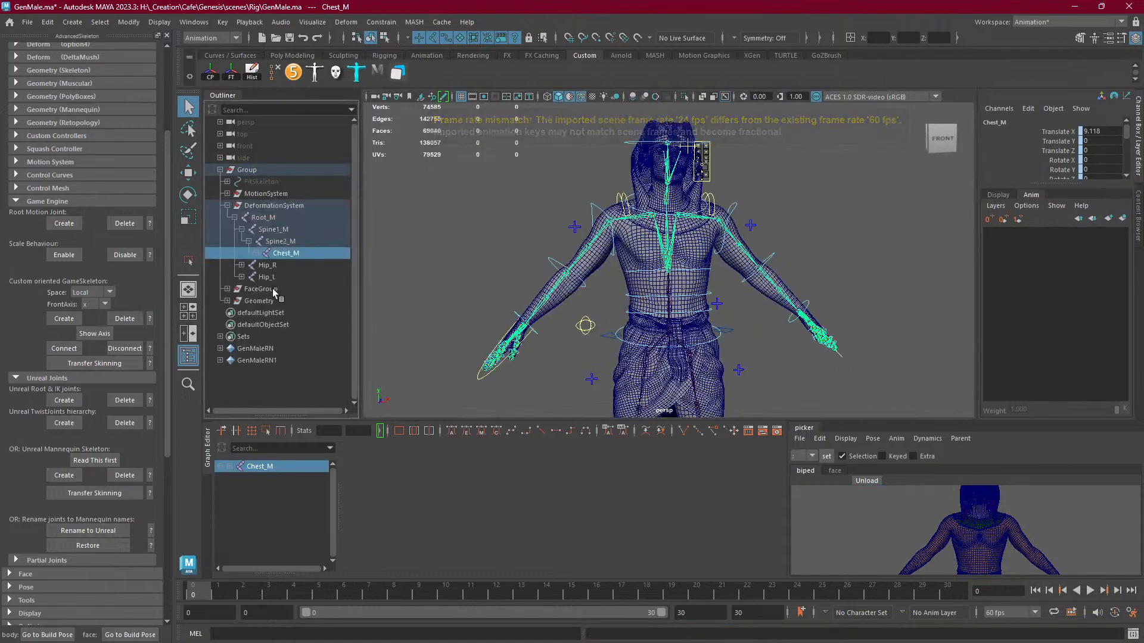
left_click(261, 218)
left_click(234, 219)
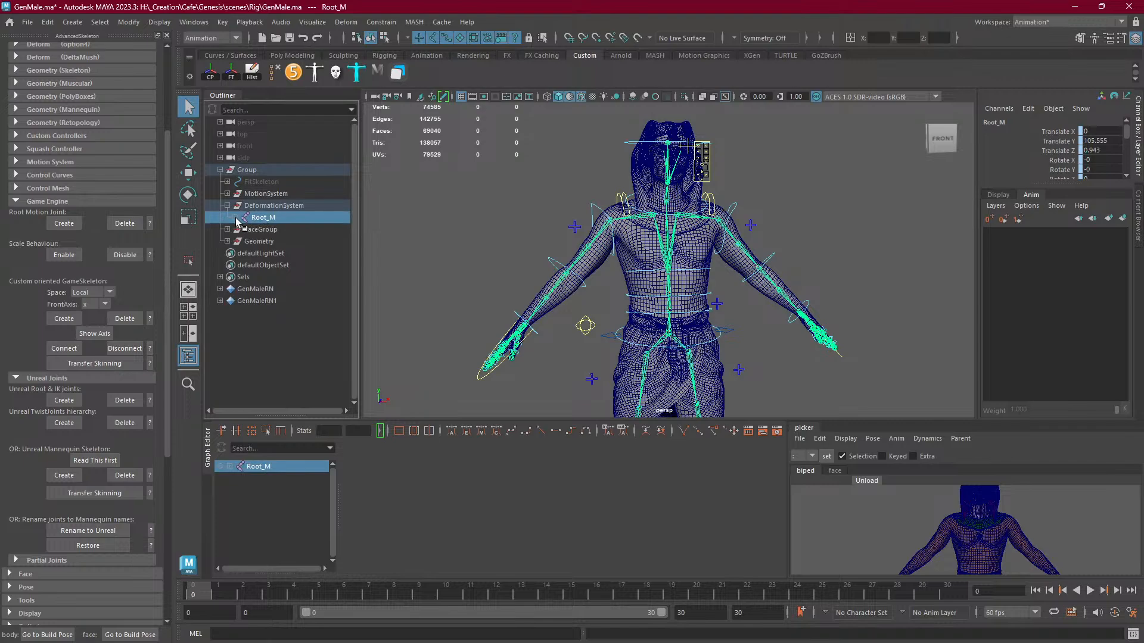
left_click(235, 218)
left_click(235, 218)
Open the recent Rig\GenFemale.ma scene, saving the changes to the male rig scene.
left_click(27, 22)
mouse_move(149, 398)
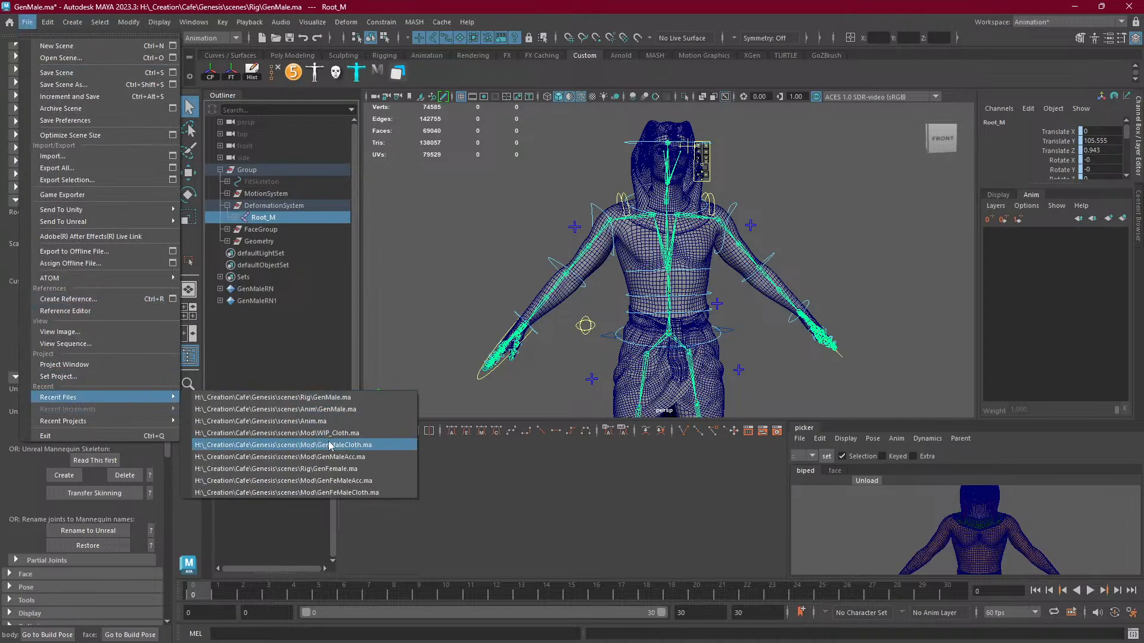
left_click(374, 474)
left_click(521, 331)
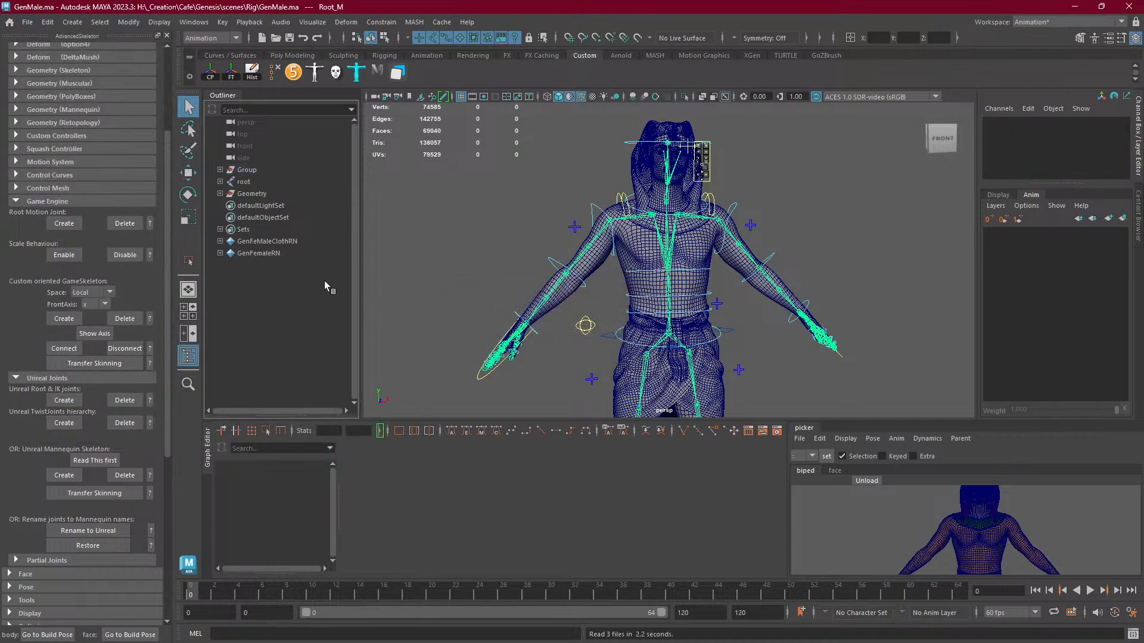
Select the female rig's root joint and examine its child joints in the Outliner and the viewport.
left_click(239, 183)
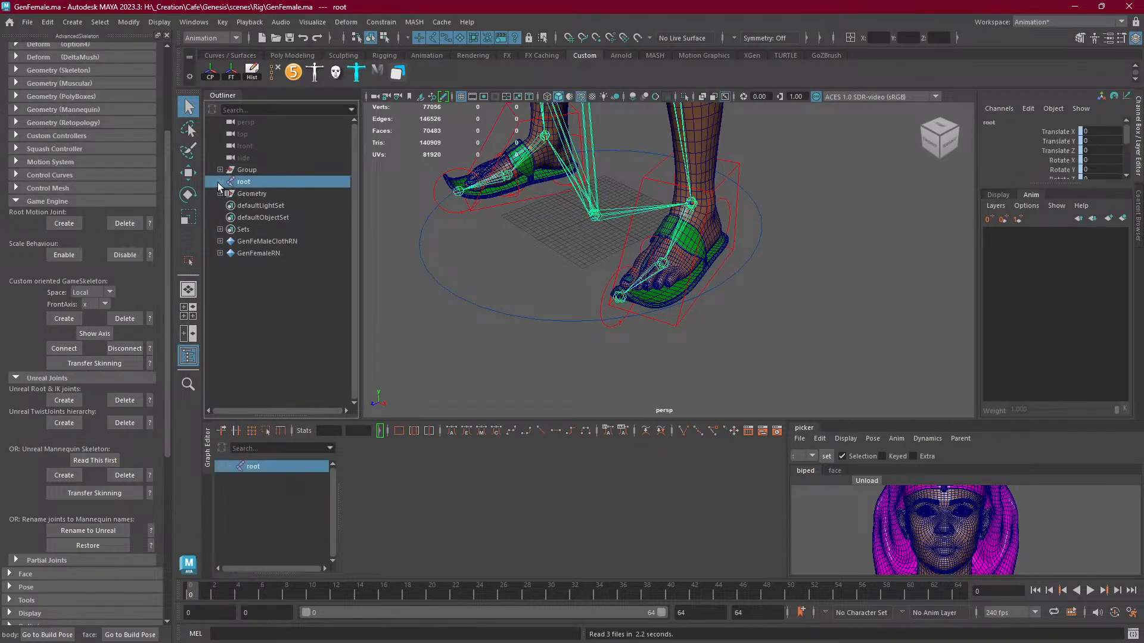
left_click(220, 182)
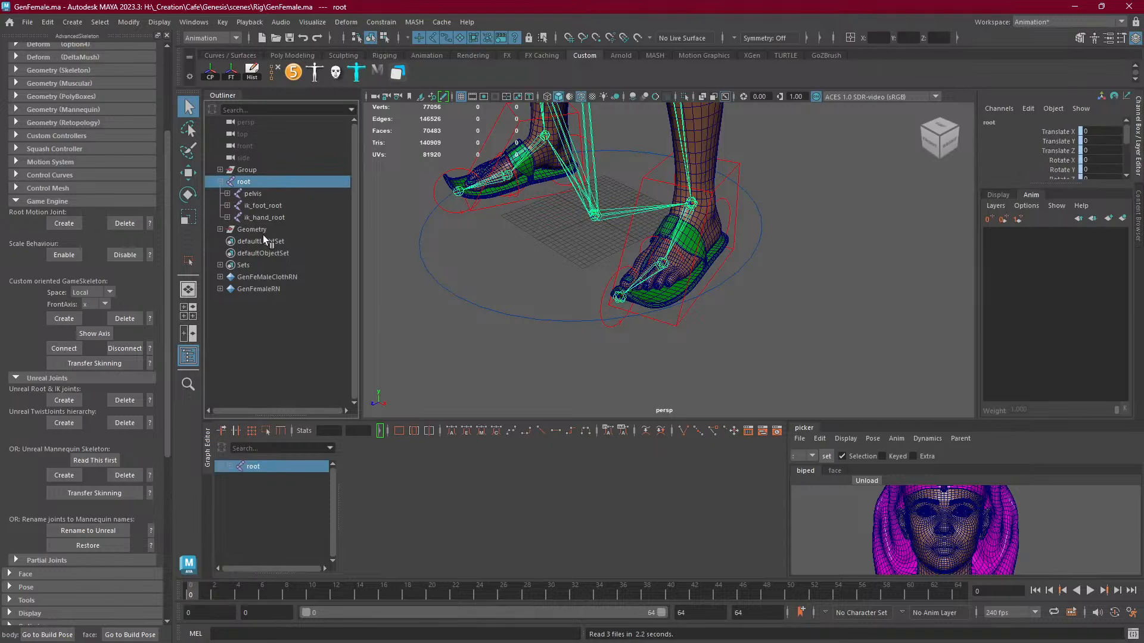
scroll(504, 248, "down", 5)
middle_click_drag(504, 248, 492, 320, "alt")
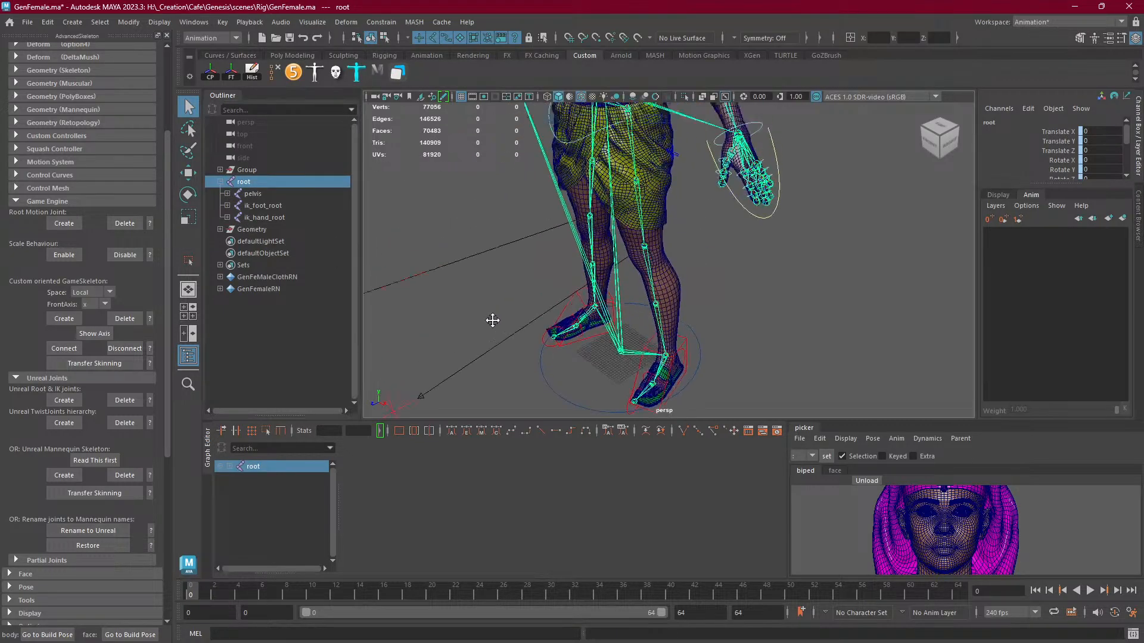
right_click_drag(492, 320, 473, 286, "alt")
left_click_drag(472, 286, 535, 284, "alt")
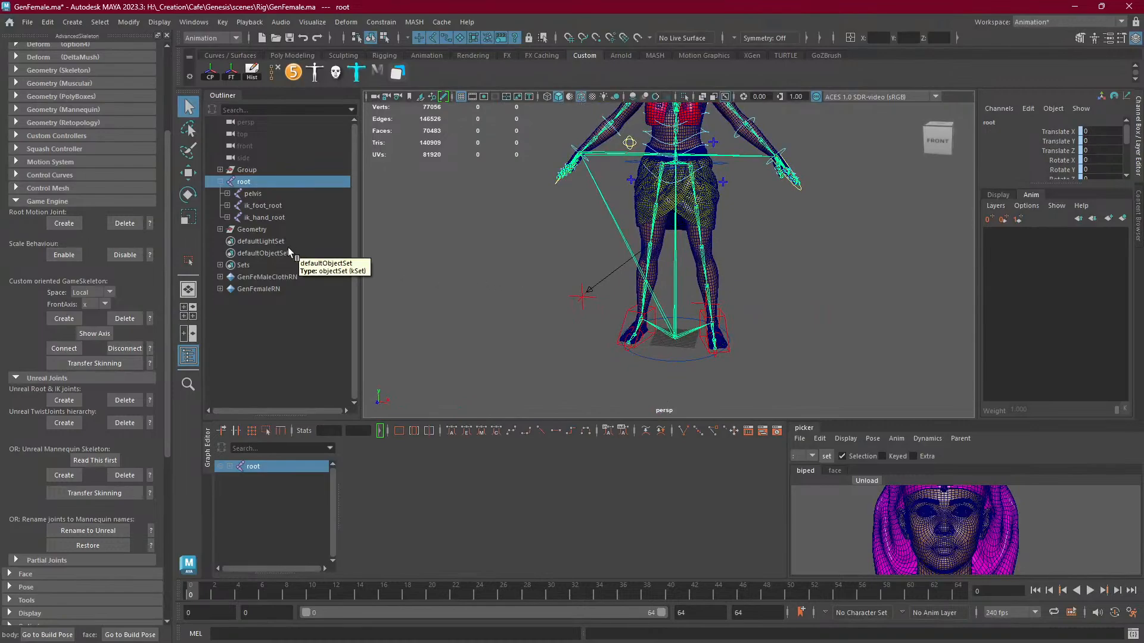
Reopen Anim\GenMale.ma without saving the female rig, and create the Unreal root and IK joints.
left_click(31, 20)
left_click(35, 20)
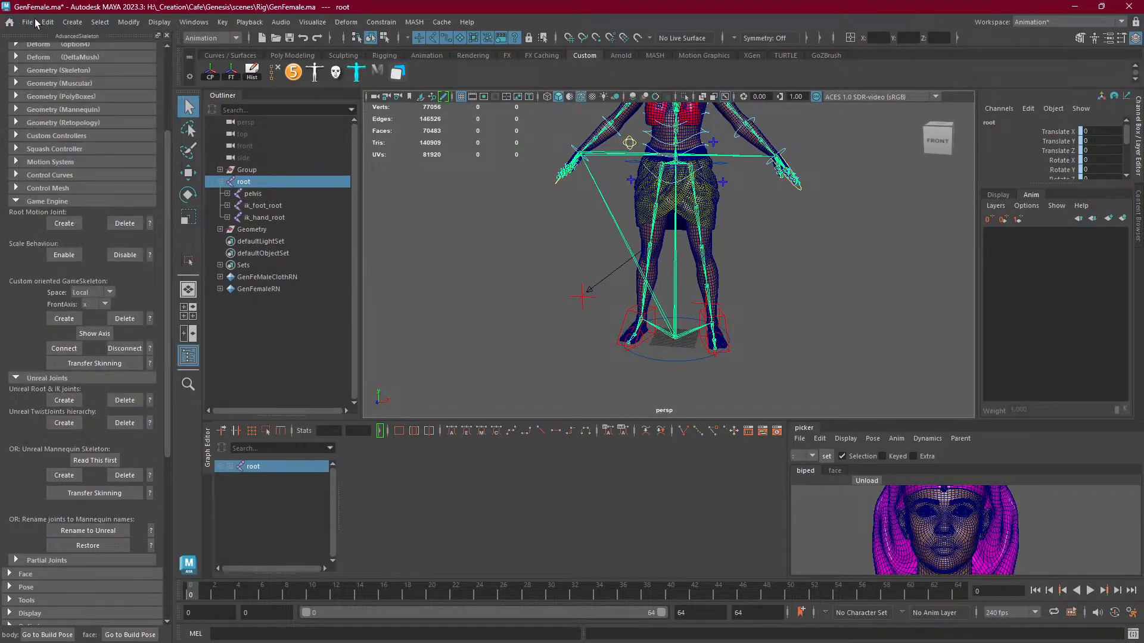
left_click(27, 22)
mouse_move(167, 398)
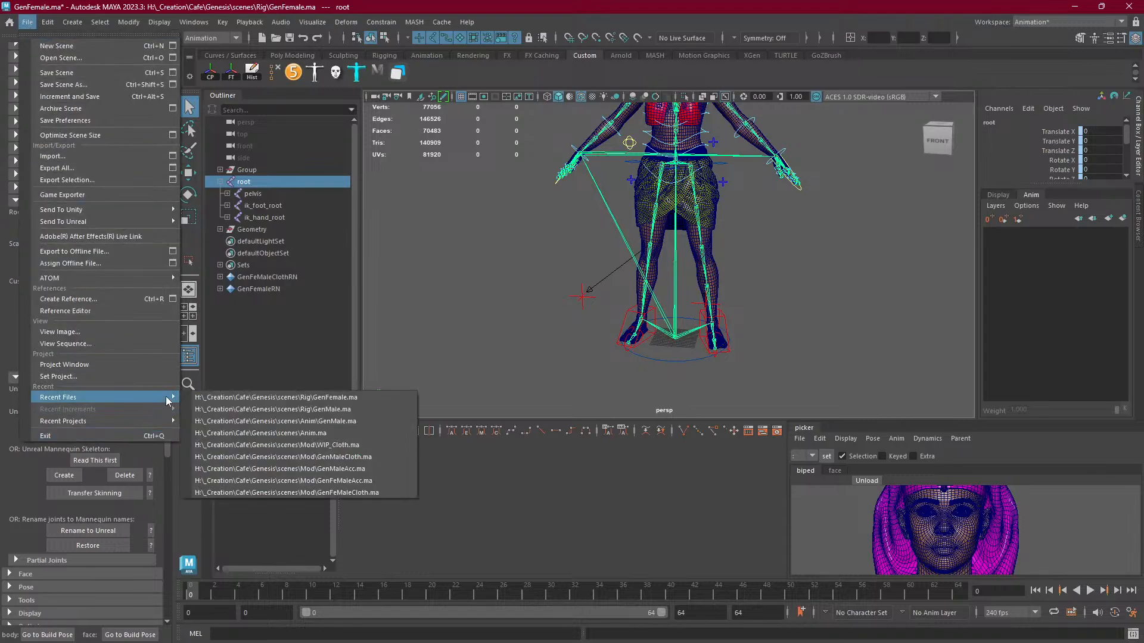
left_click(267, 415)
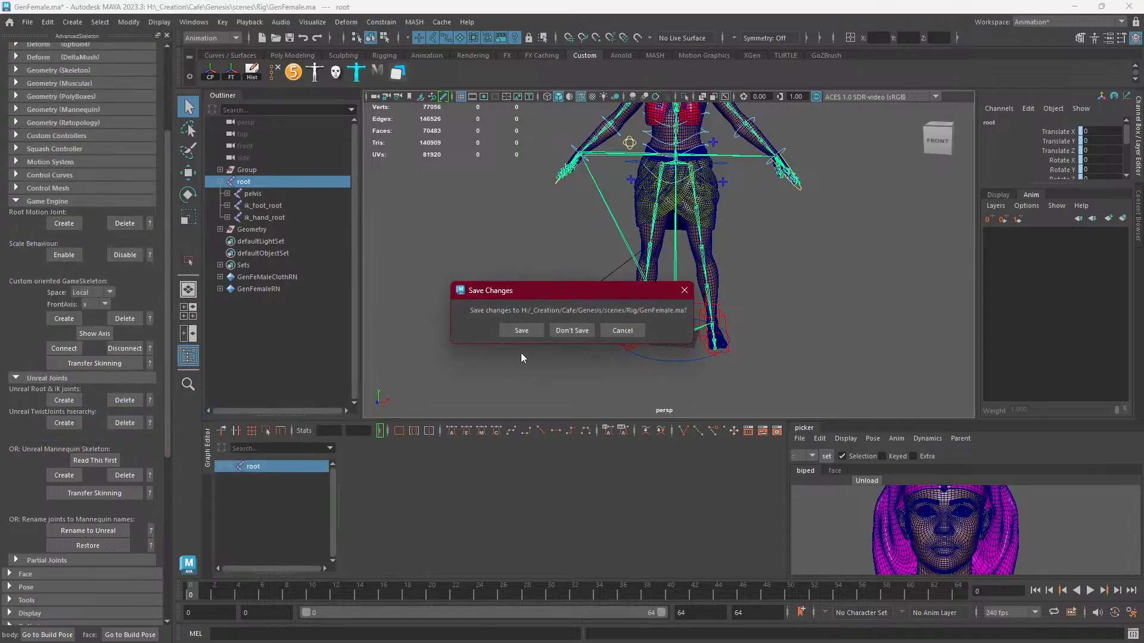
left_click(572, 328)
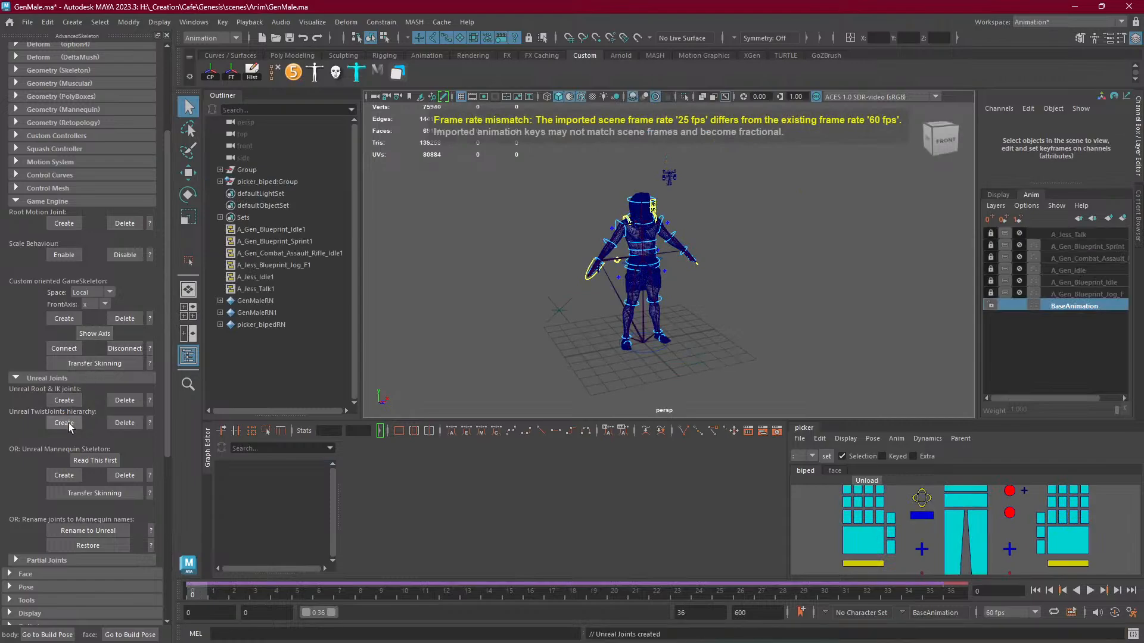
Select the UnrealRoot joint, reveal it in the Outliner and expand it to examine its child joints.
scroll(524, 361, "up", 5)
middle_click_drag(497, 352, 478, 285, "alt")
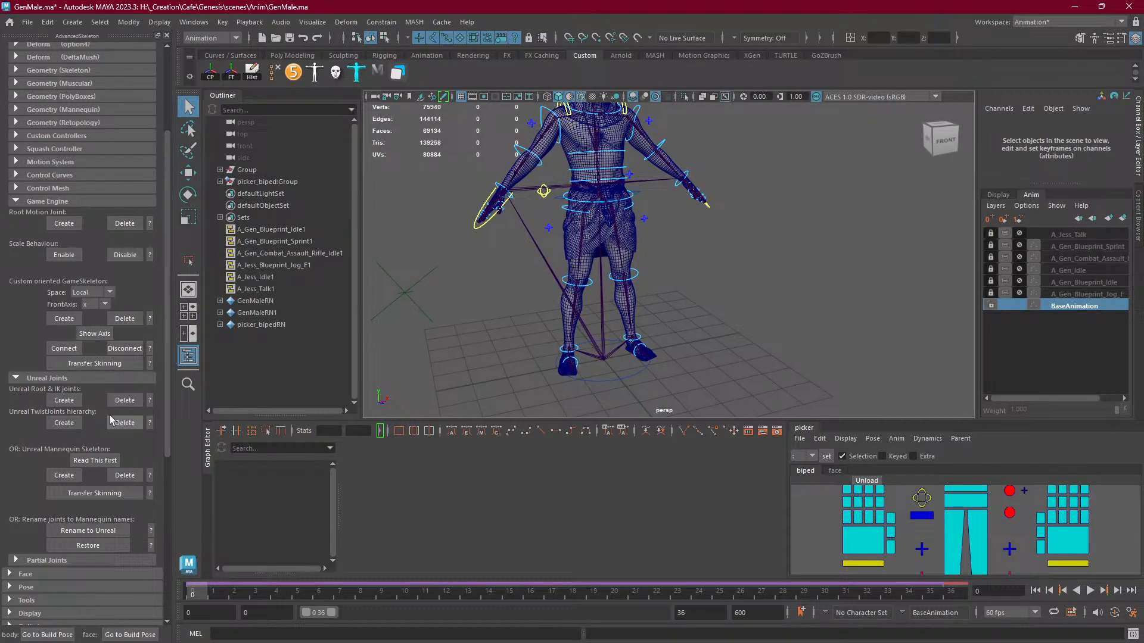
left_click(598, 264)
key("f")
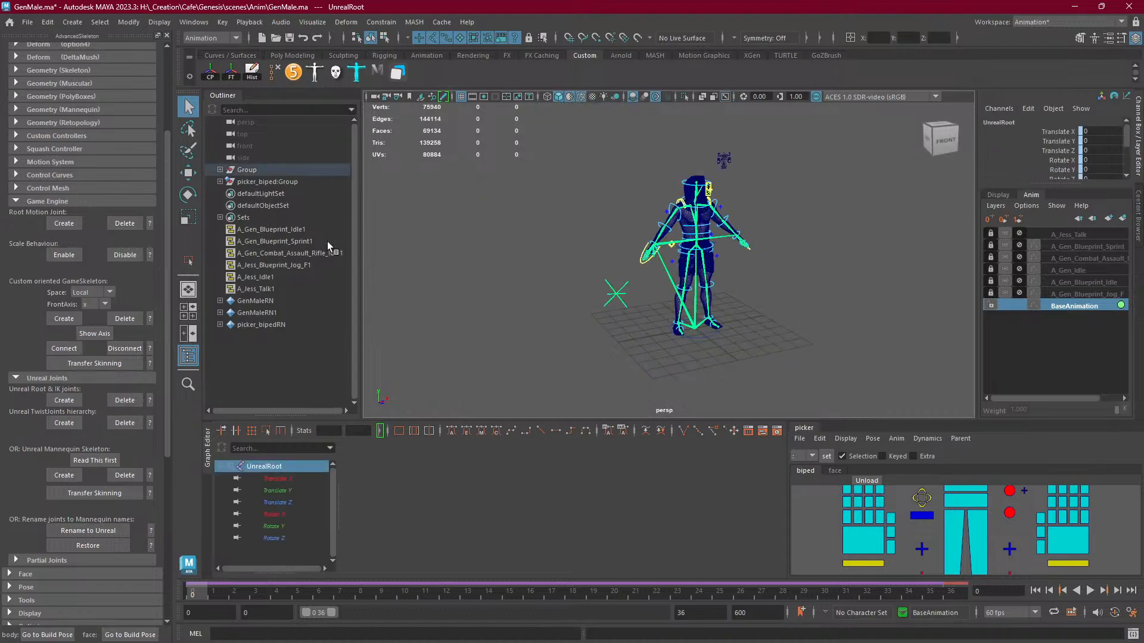
key("f")
left_click(234, 218)
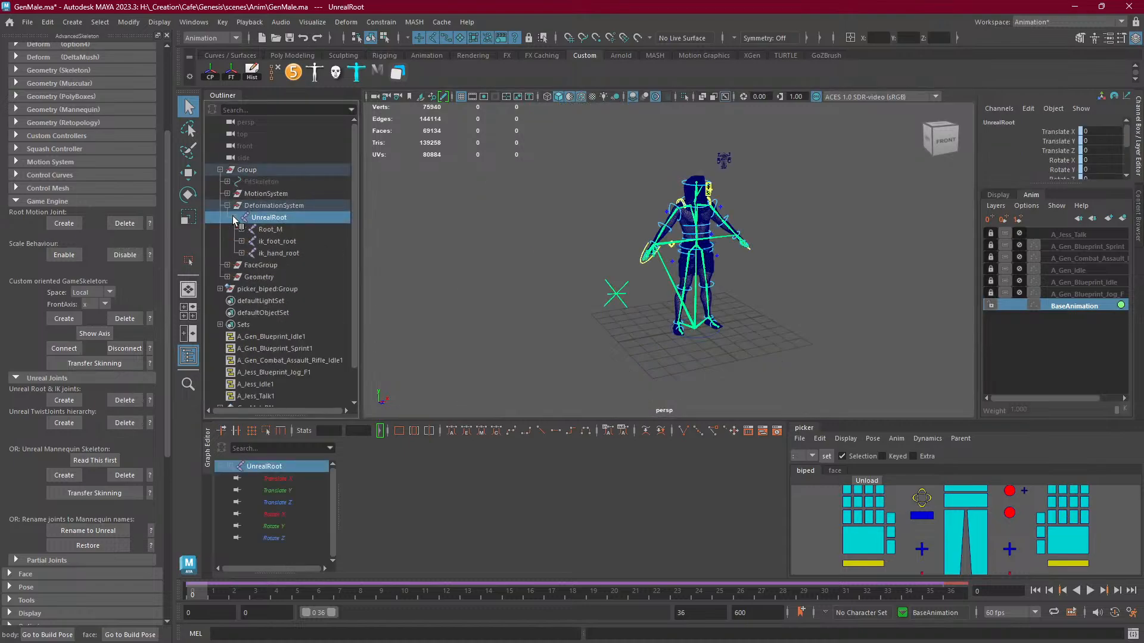
Rename the male rig's joints to Unreal names and expand root and UnrealRoot to examine their child joints.
left_click(266, 230)
left_click(274, 221)
left_click(100, 530)
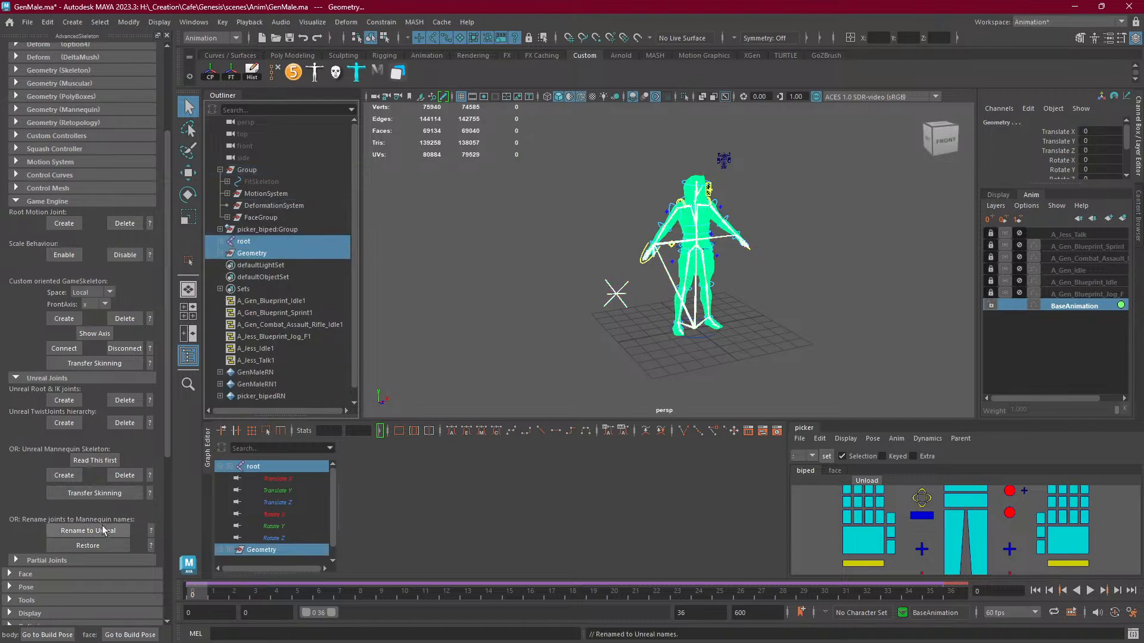
left_click(255, 242)
left_click(220, 241)
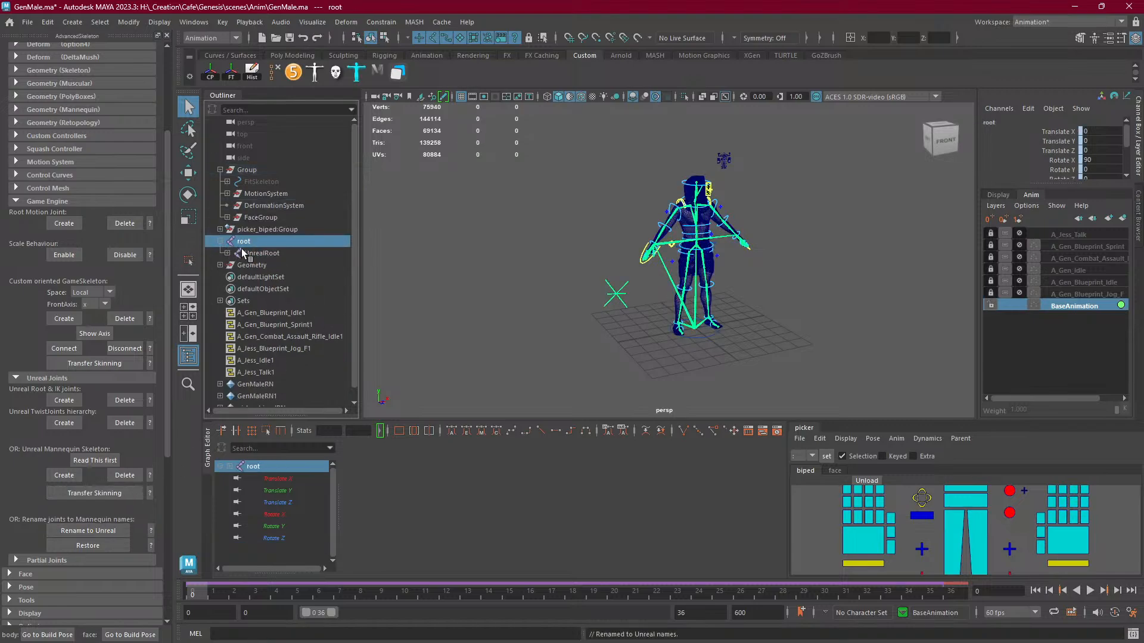
left_click(227, 252)
left_click(259, 254)
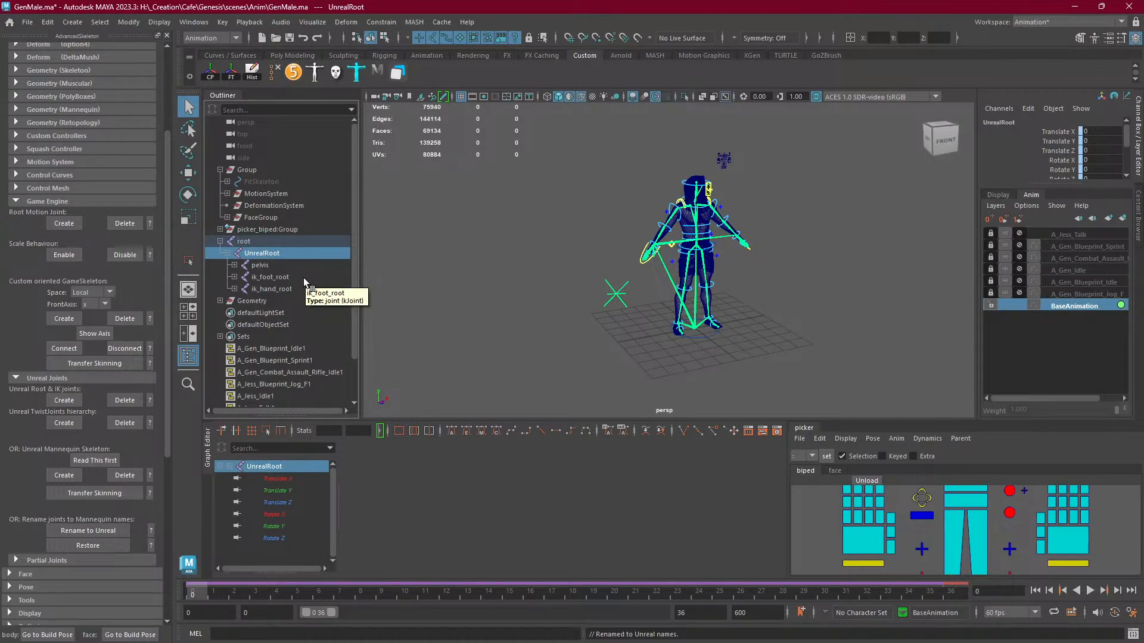
Try creating the Unreal root and IK joints again, and undo back through the renaming to Unreal names.
left_click(65, 400)
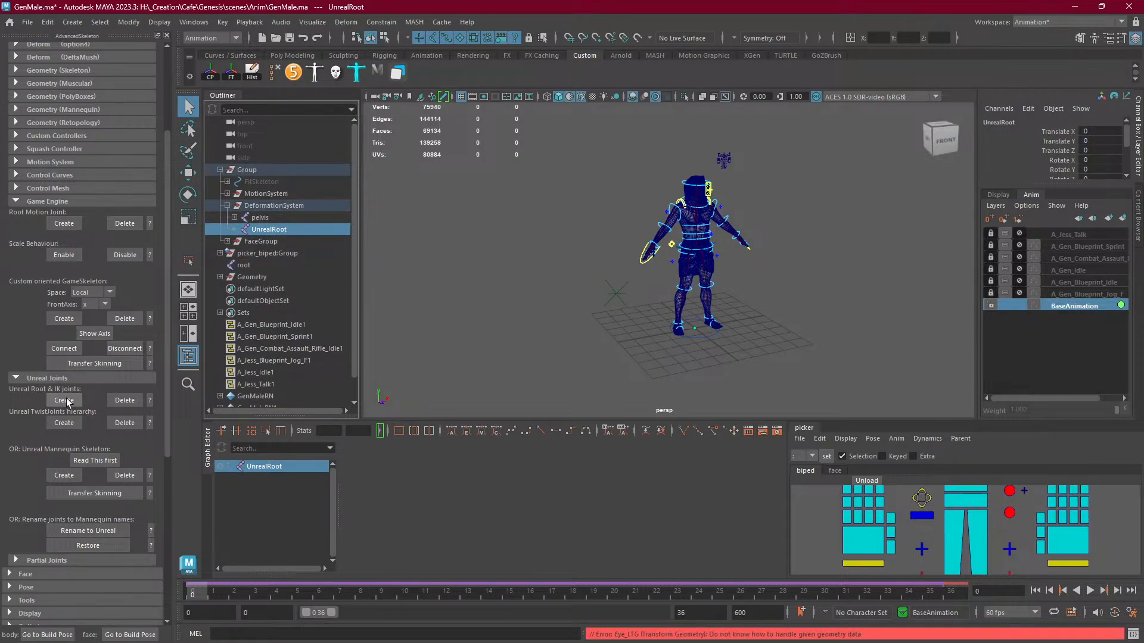
key("ctrl+z")
key("ctrl+z")
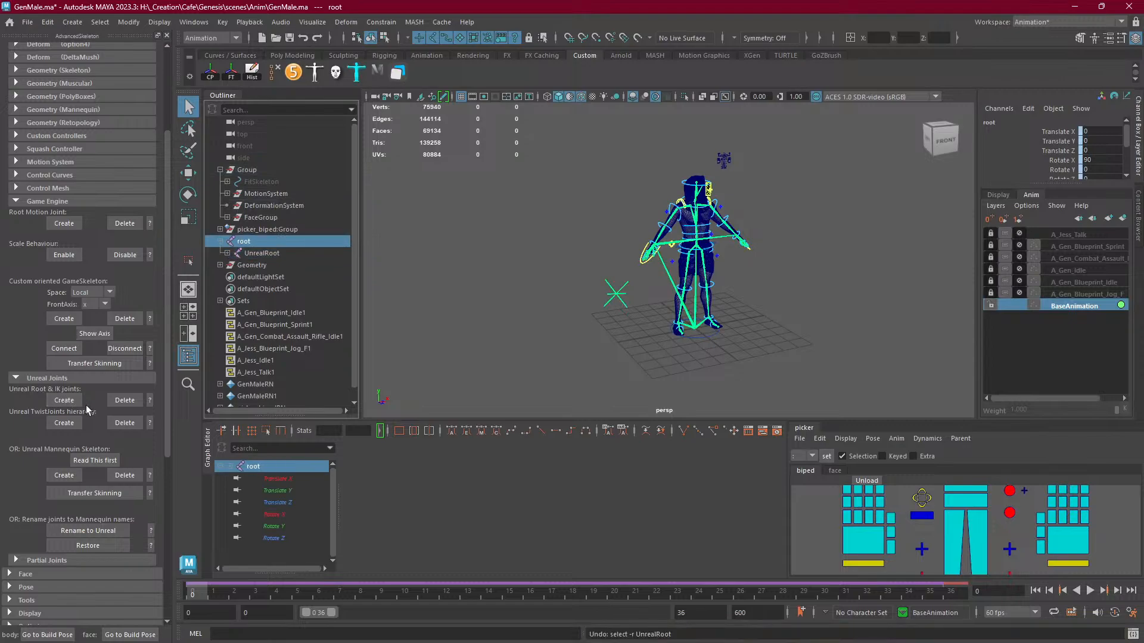
key("ctrl+z")
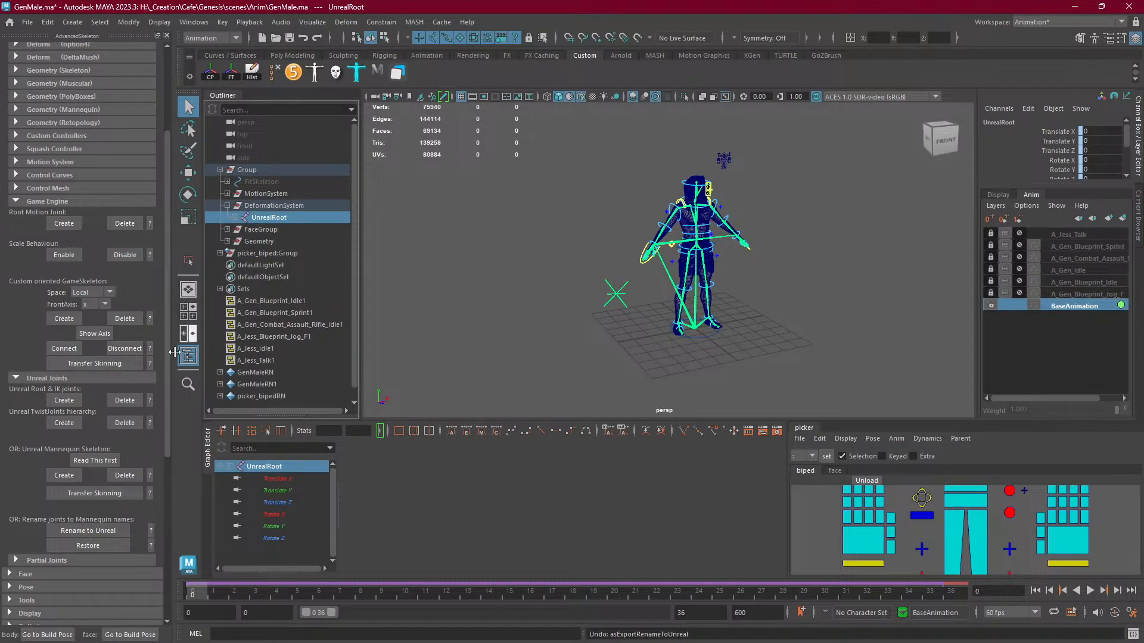
Try restoring the original joint names, and delete the Unreal root and IK joints, checking the joints under Root_M.
left_click(54, 546)
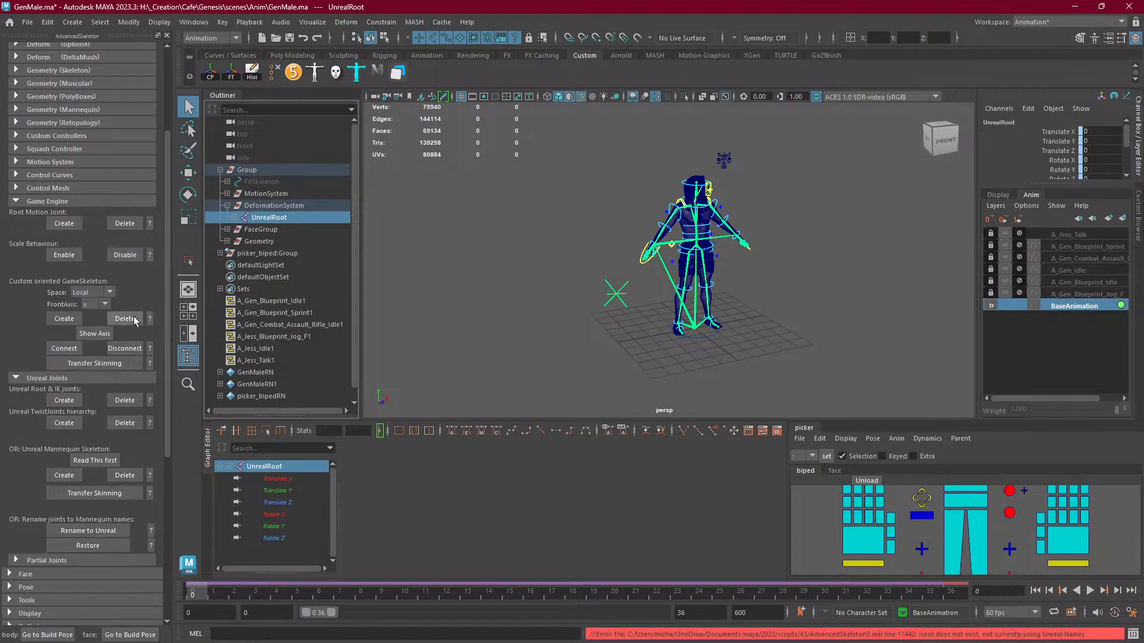
left_click(119, 396)
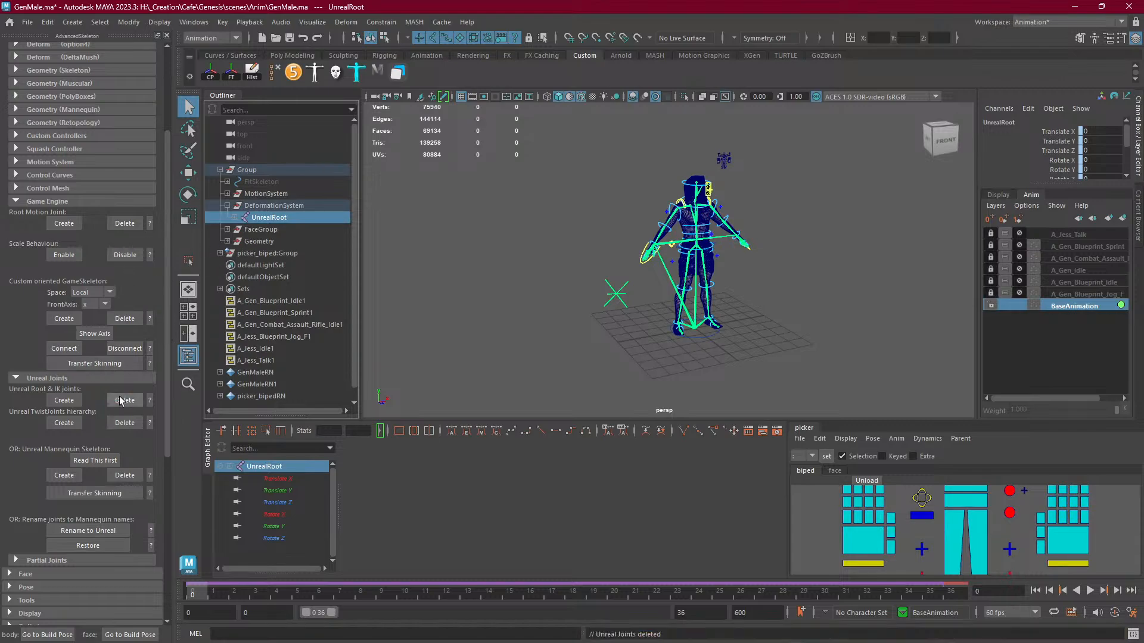
left_click(235, 217)
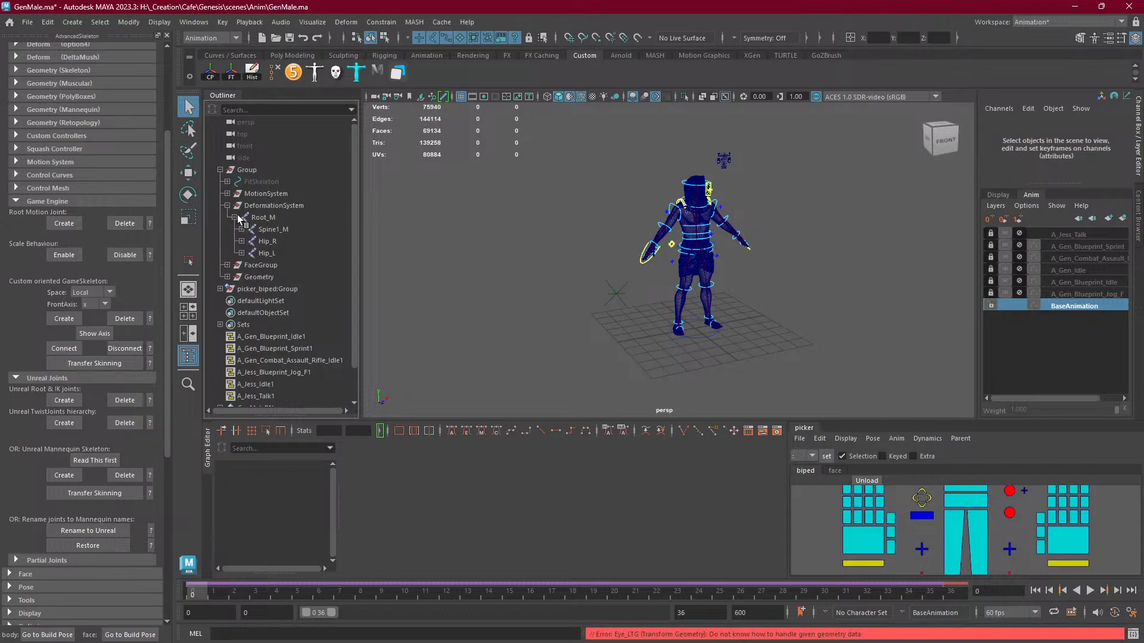
left_click(234, 217)
Create a root motion joint and the Unreal root and IK joints, and expand UnrealRoot in the Outliner.
left_click(68, 224)
scroll(676, 301, "up", 5)
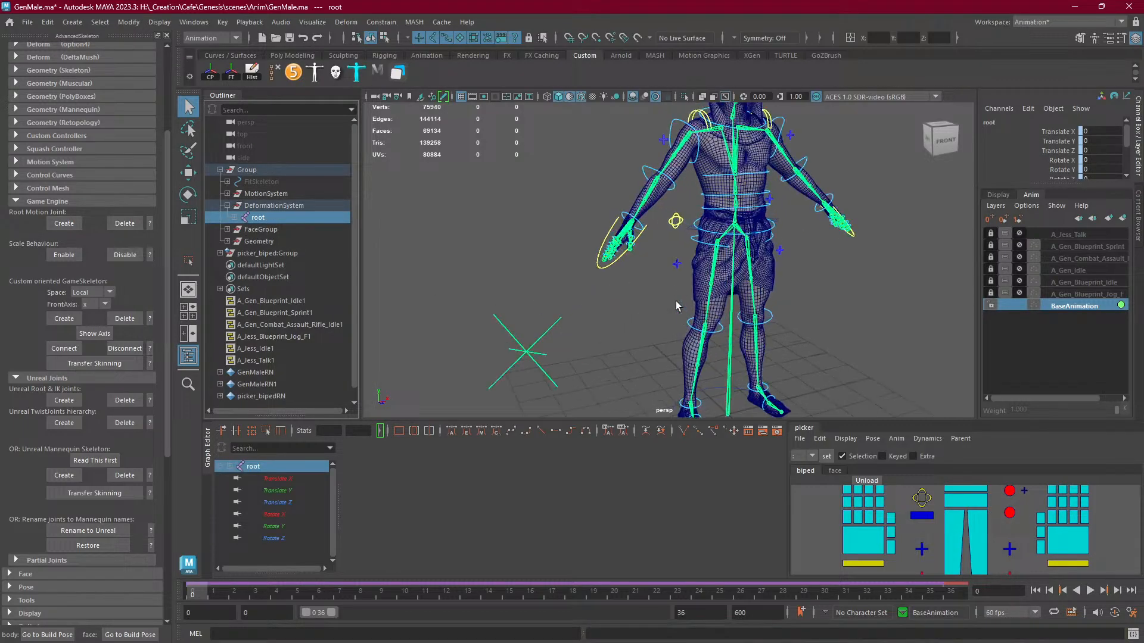
left_click(70, 401)
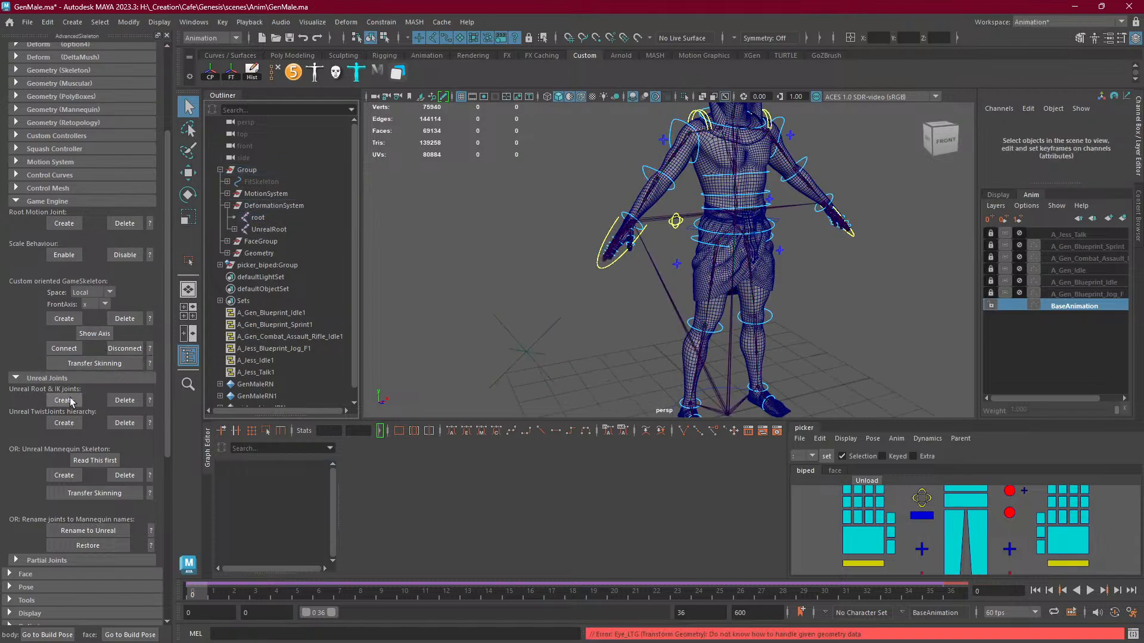
left_click(235, 230)
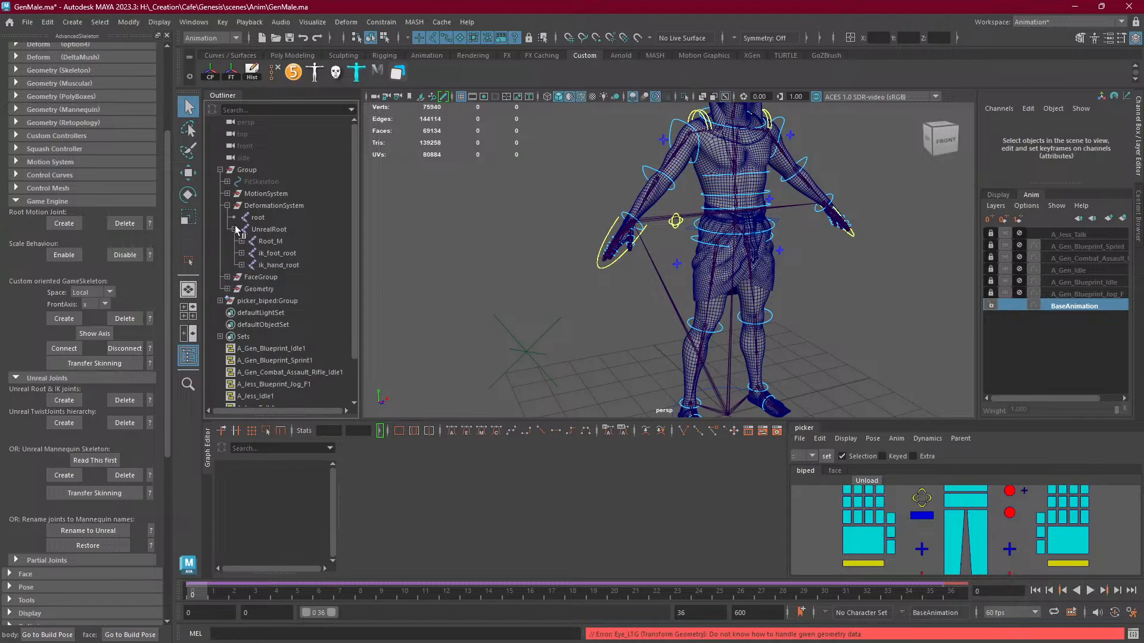
Compare the Root_M, UnrealRoot and root joints in the Outliner, and delete the root motion joint.
left_click(271, 241)
left_click(274, 233)
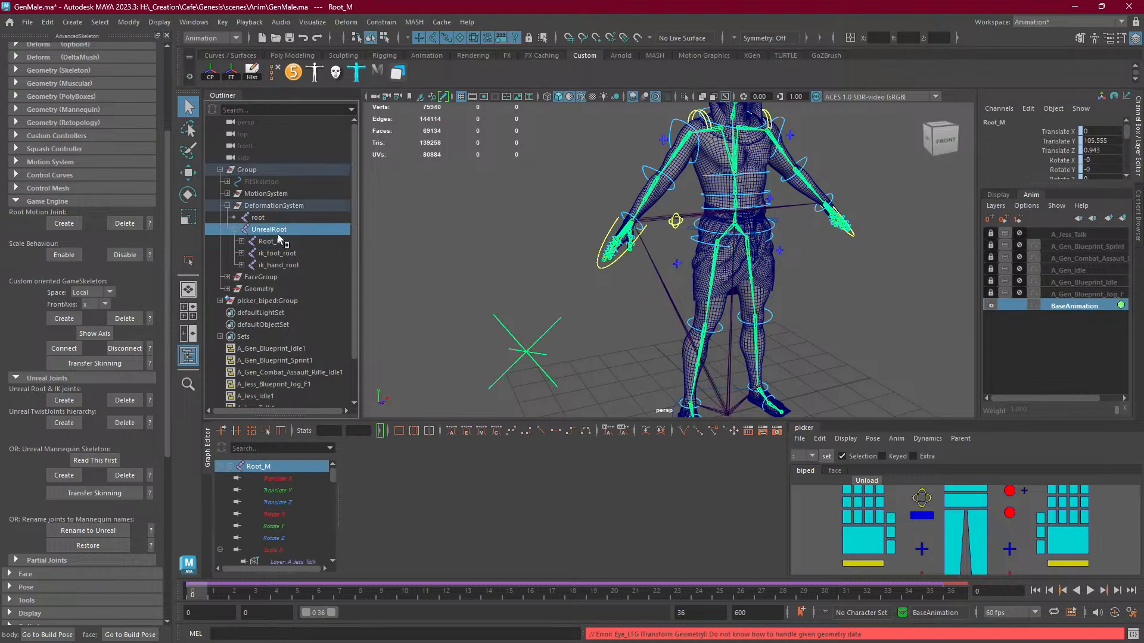
left_click(274, 241)
left_click_drag(267, 236, 259, 222)
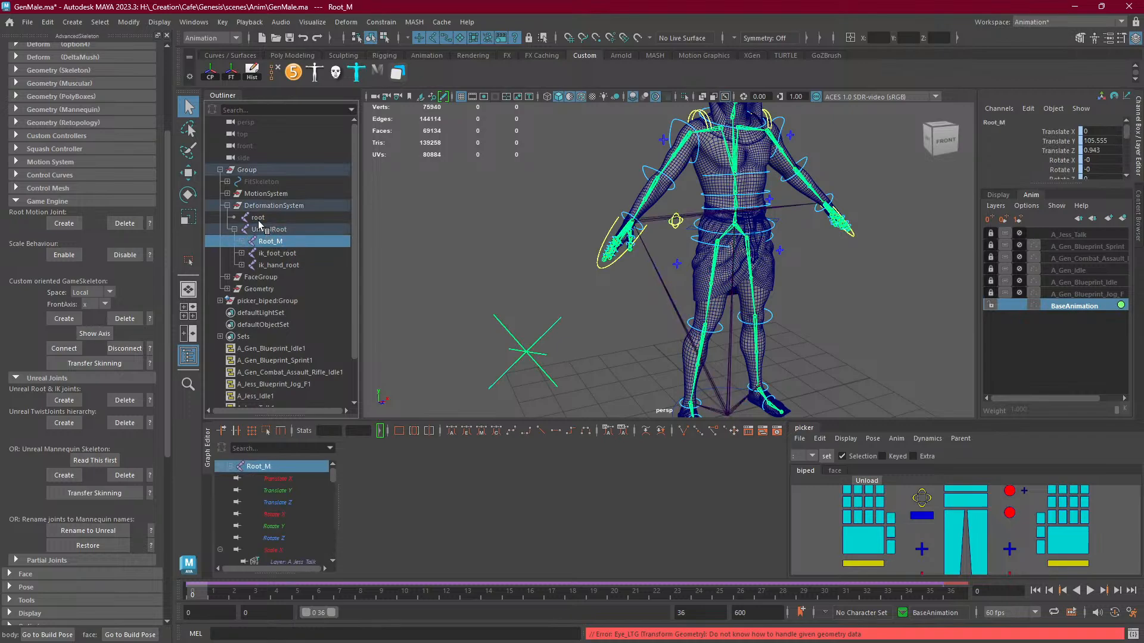
left_click(259, 220)
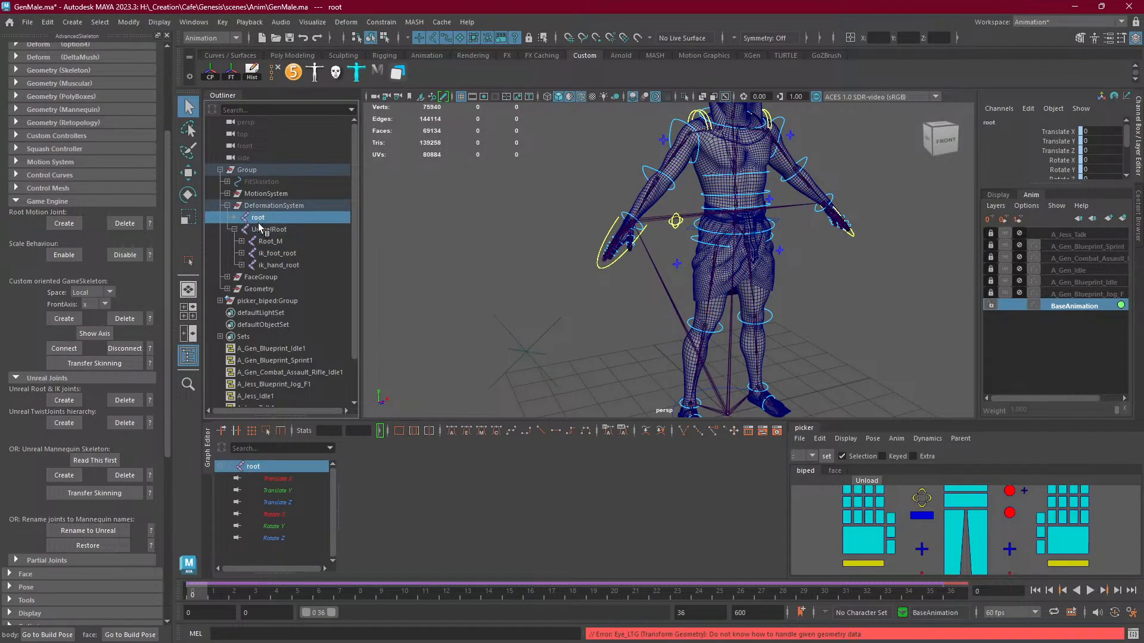
left_click(124, 224)
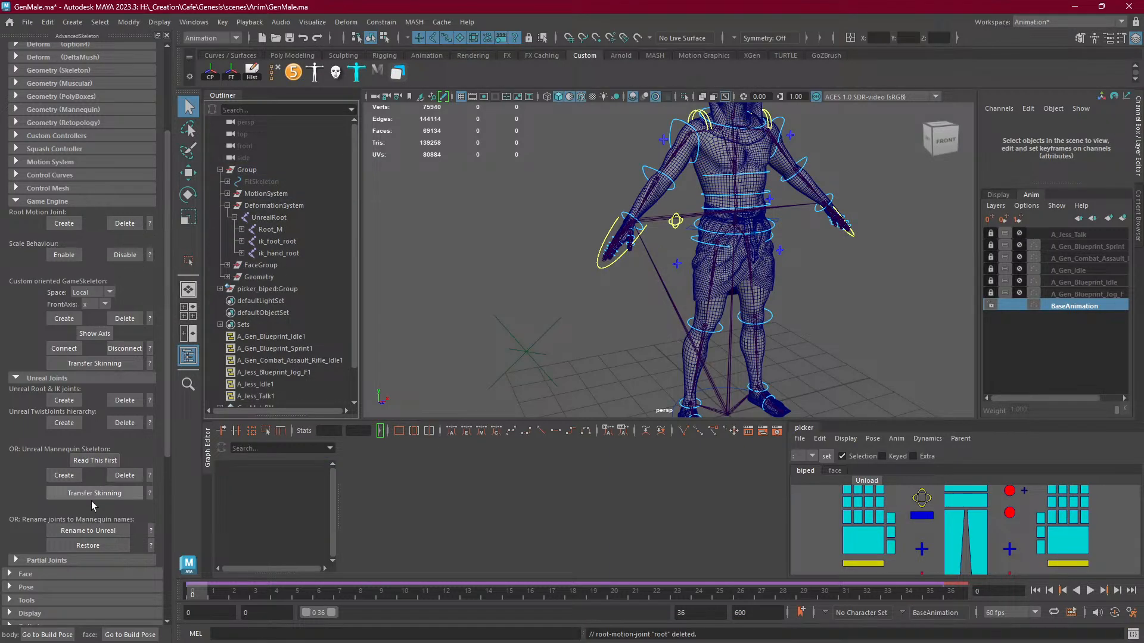
Rename the joints to Unreal names again and examine pelvis, ik_foot_root and ik_hand_root under UnrealRoot.
left_click(90, 531)
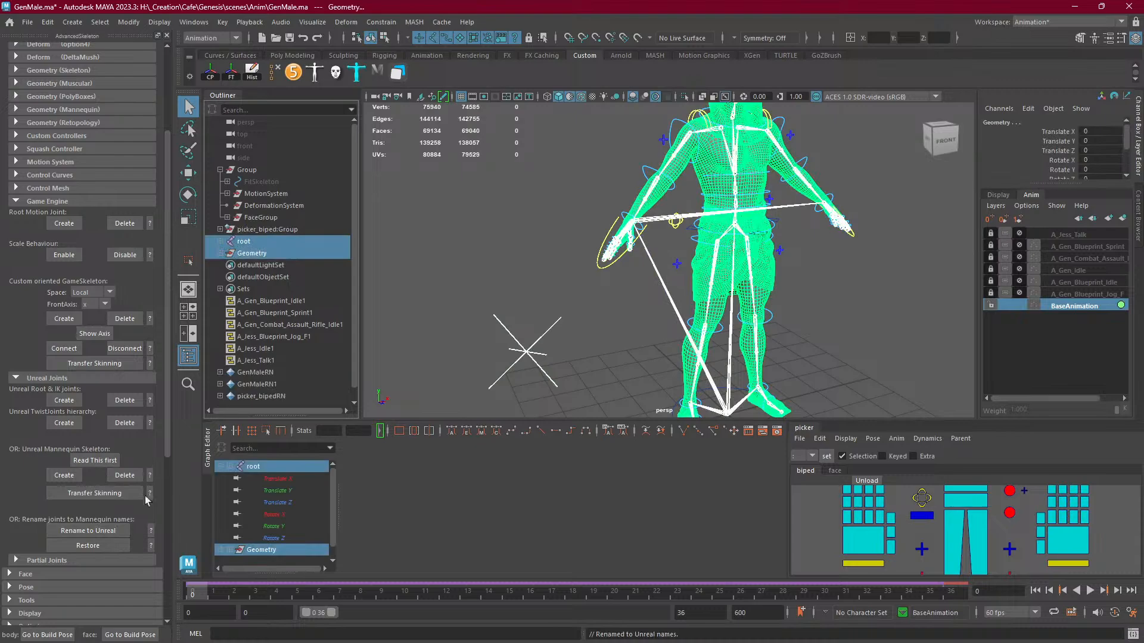
left_click(257, 239)
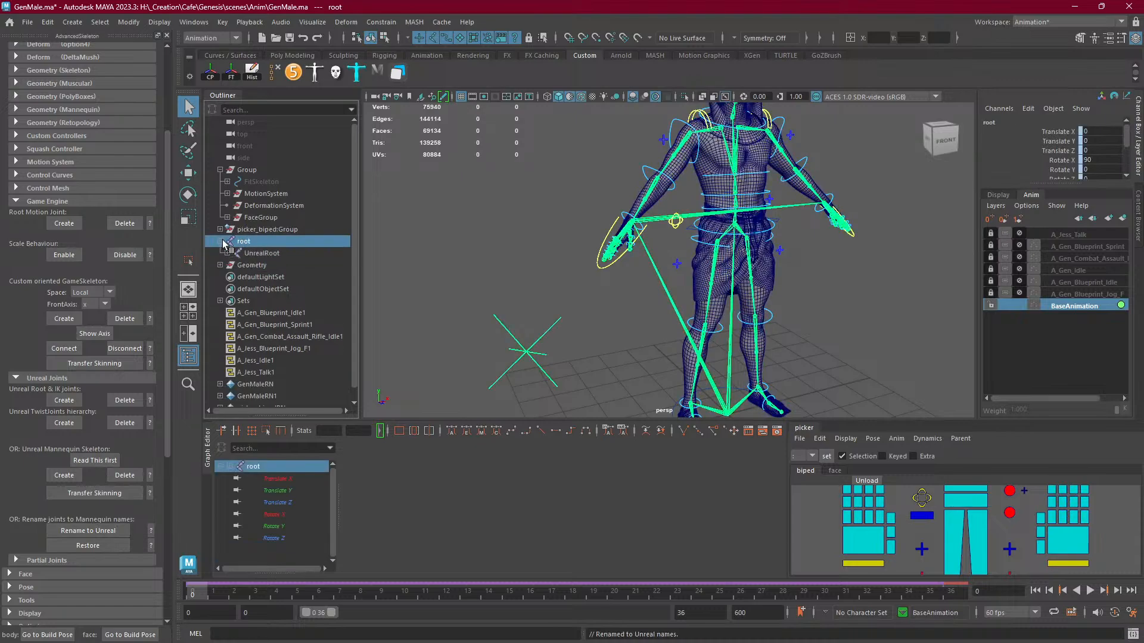
left_click(238, 255)
left_click(228, 253)
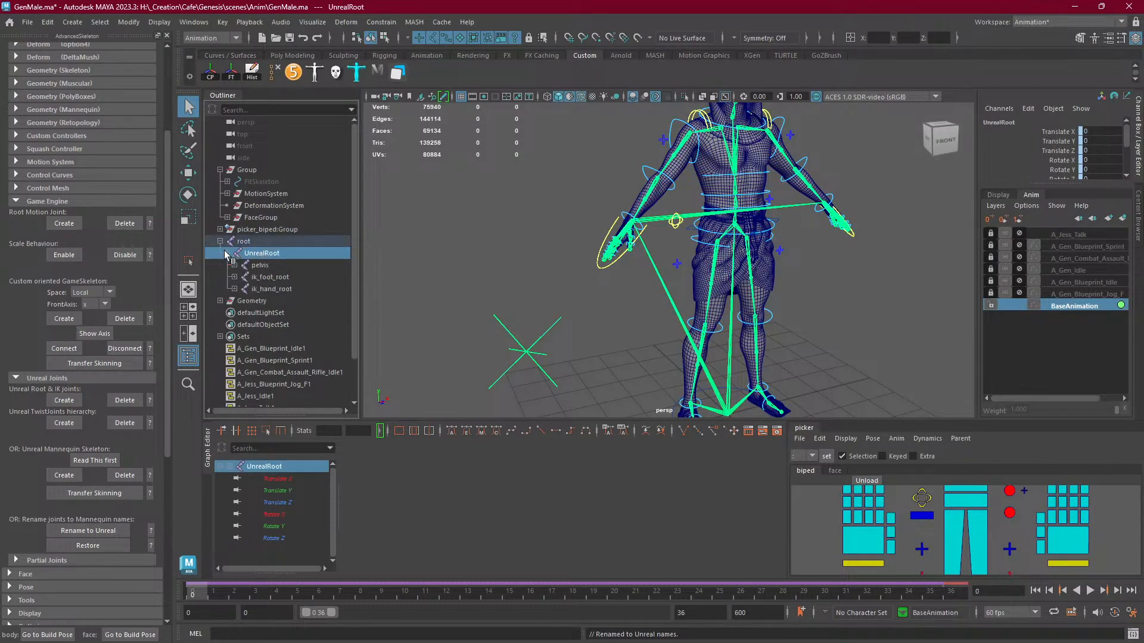
left_click(262, 266)
left_click(275, 278)
left_click(271, 289)
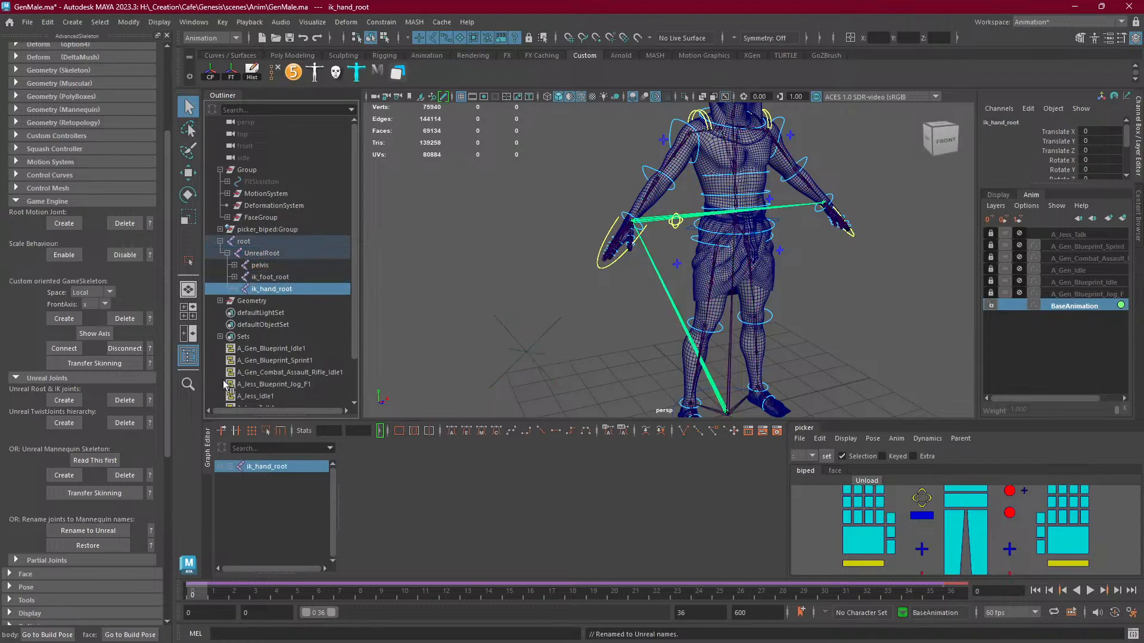
Delete the Unreal root and IK joints along with the leftover root joint.
left_click(124, 400)
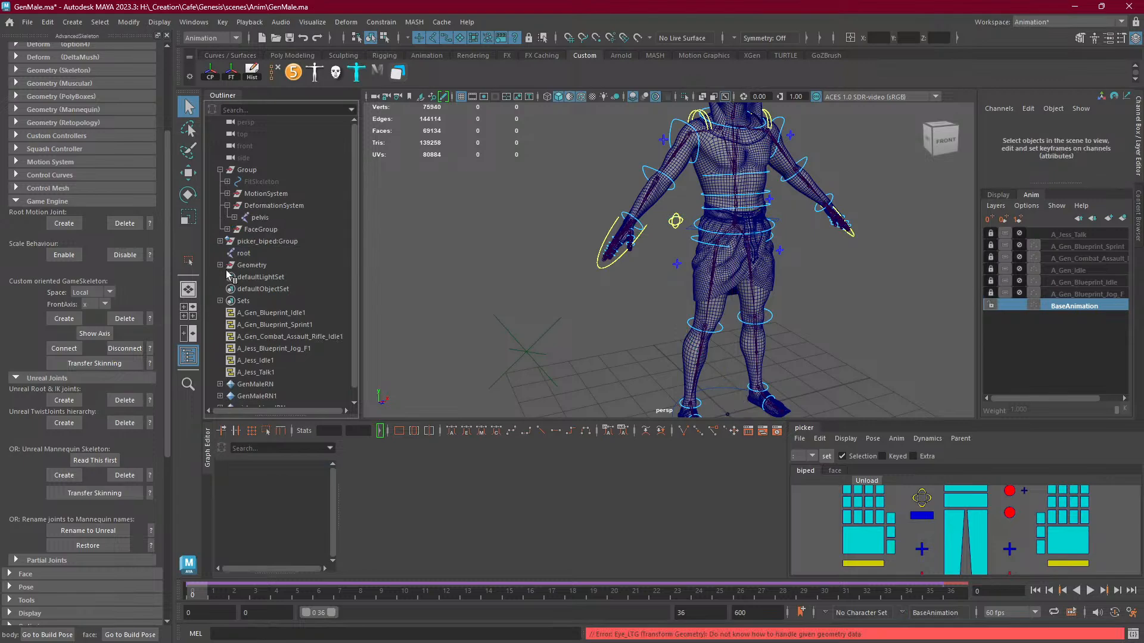
left_click(245, 253)
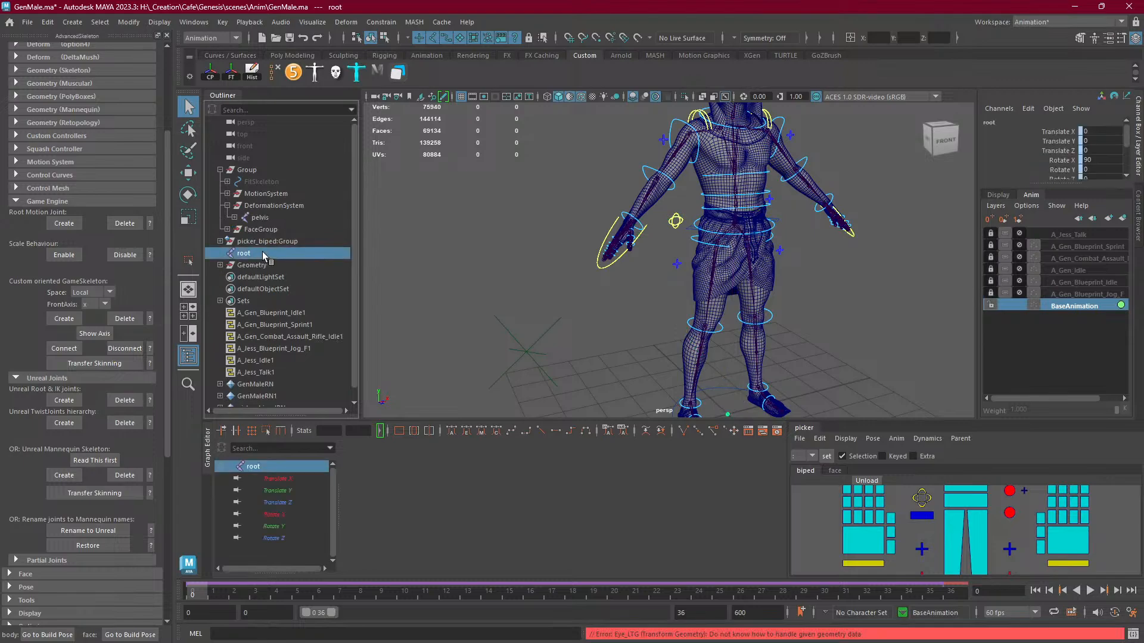
key("Delete")
Select the pelvis joint and try renaming the joints to Unreal names and restoring their original names.
left_click(259, 218)
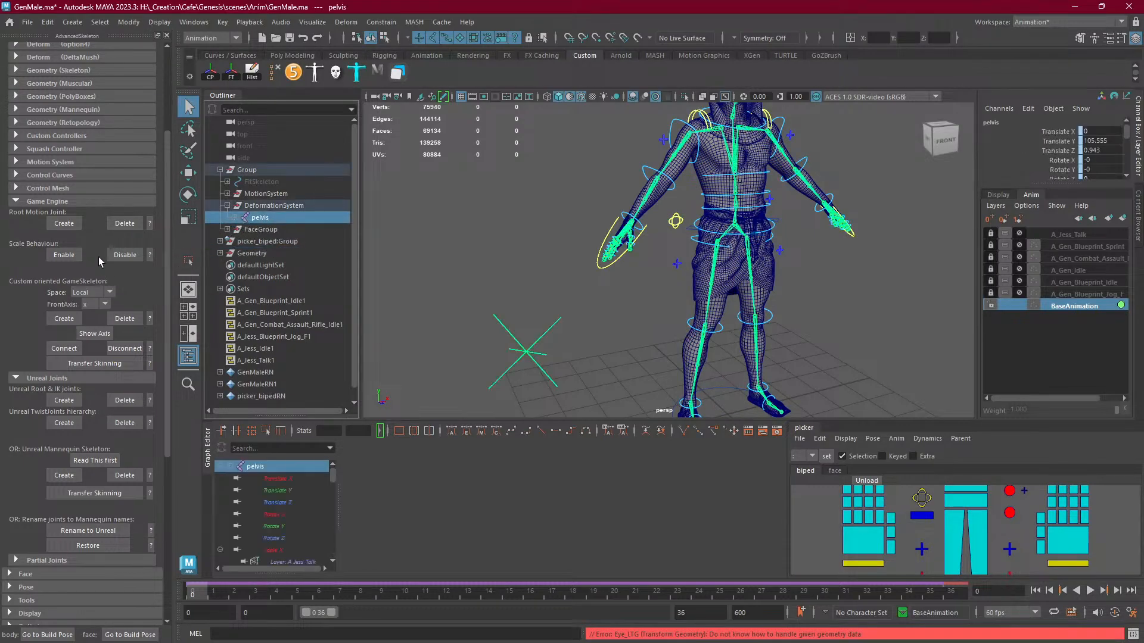
left_click(98, 530)
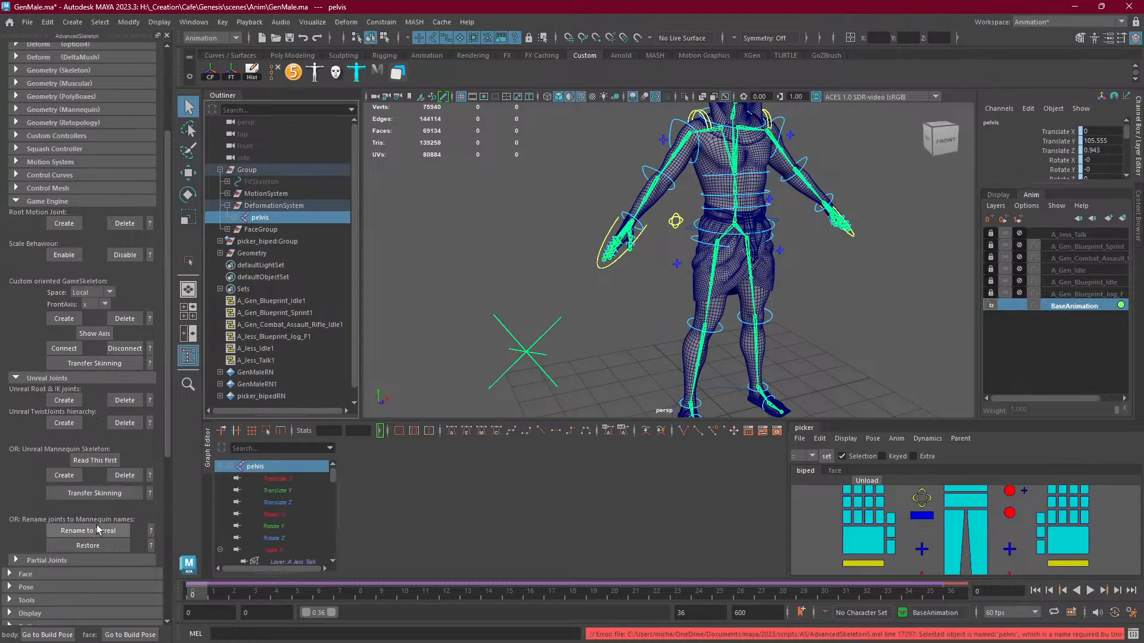
left_click(88, 545)
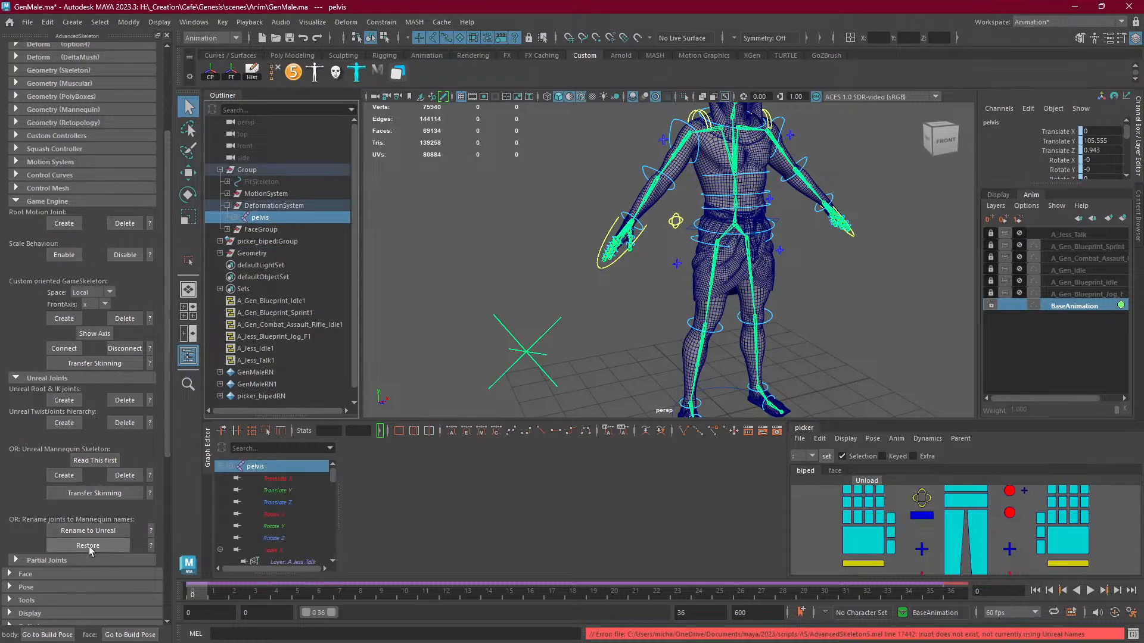
Reopen the recent Anim\GenMale.ma scene without saving the changes.
left_click(29, 24)
mouse_move(115, 391)
left_click(262, 398)
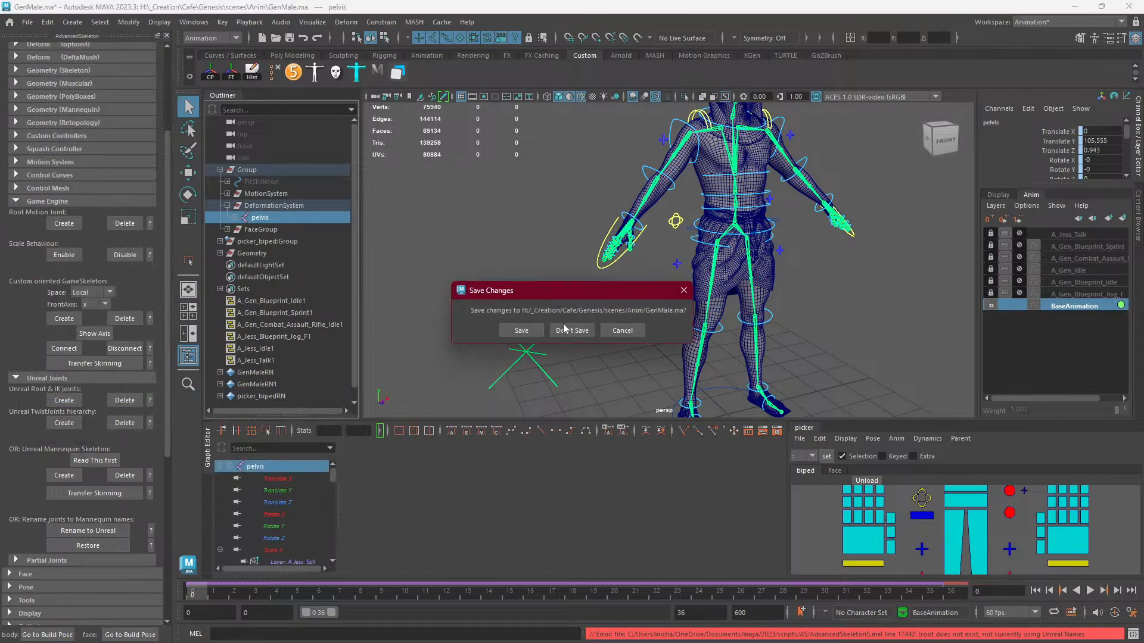
left_click(565, 329)
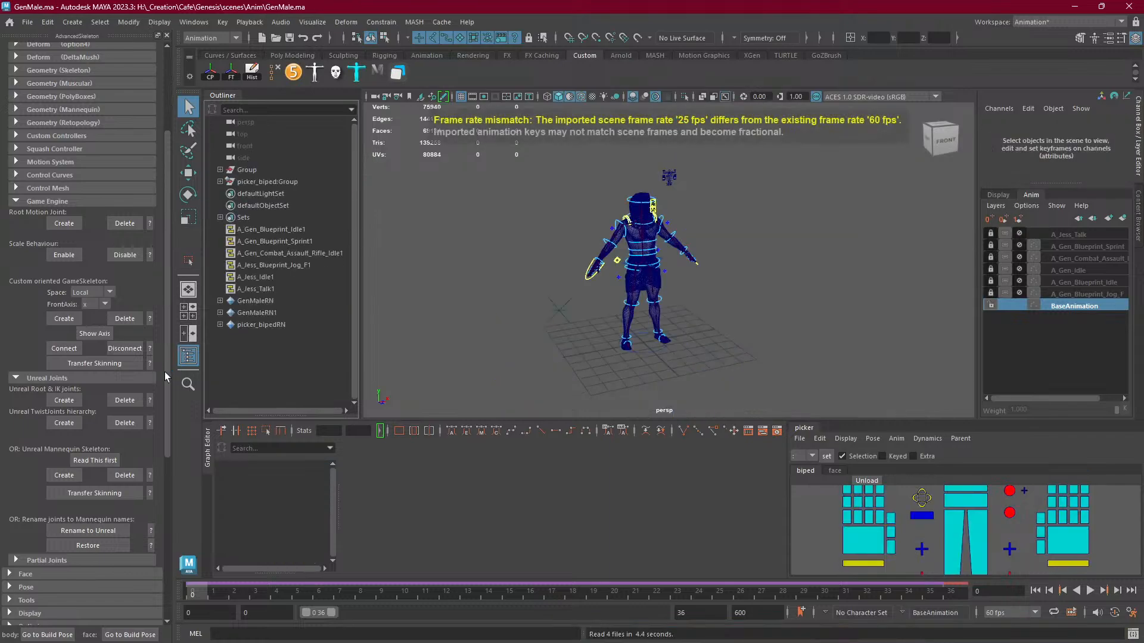
Rename the reopened rig's joints to Unreal names and expand root to check the pelvis joint beneath it.
left_click(99, 530)
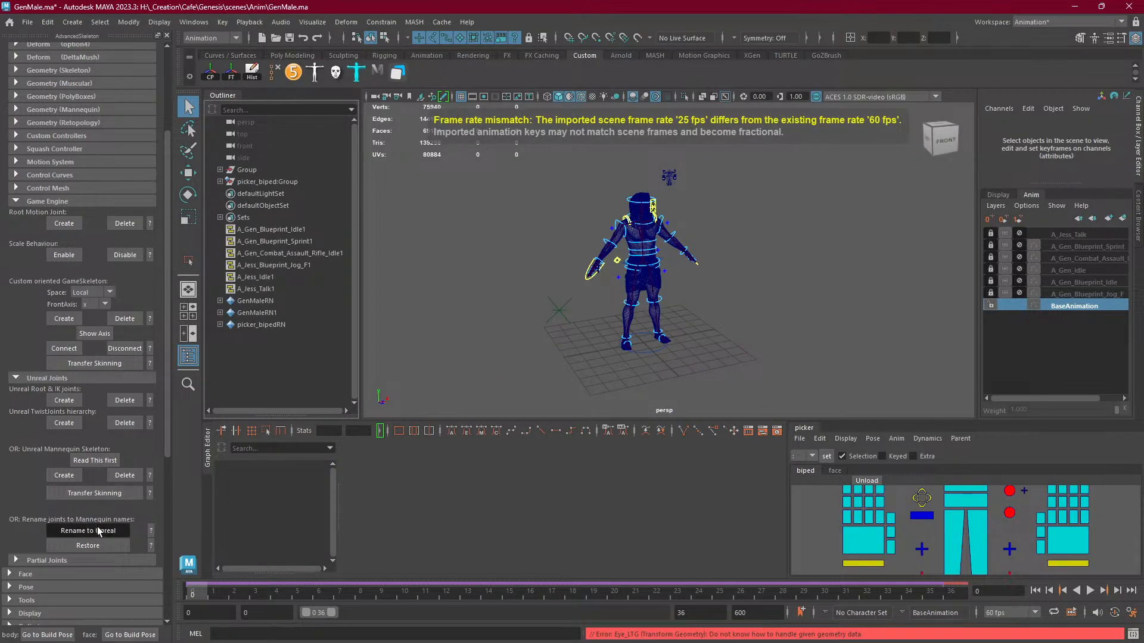
left_click(221, 194)
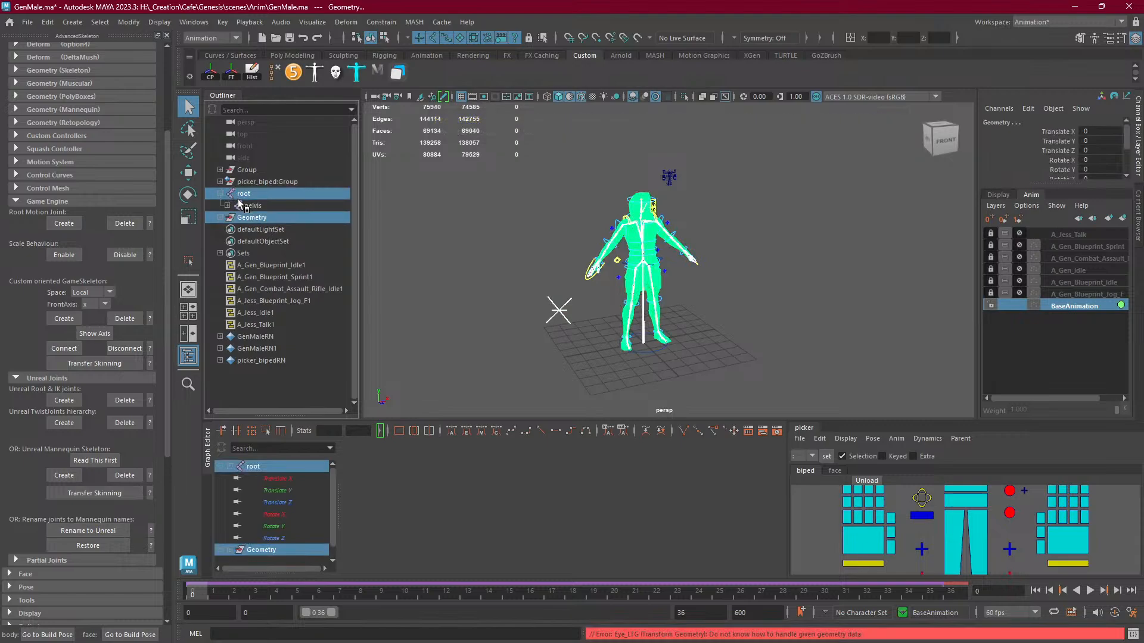
left_click(252, 197)
left_click(253, 196)
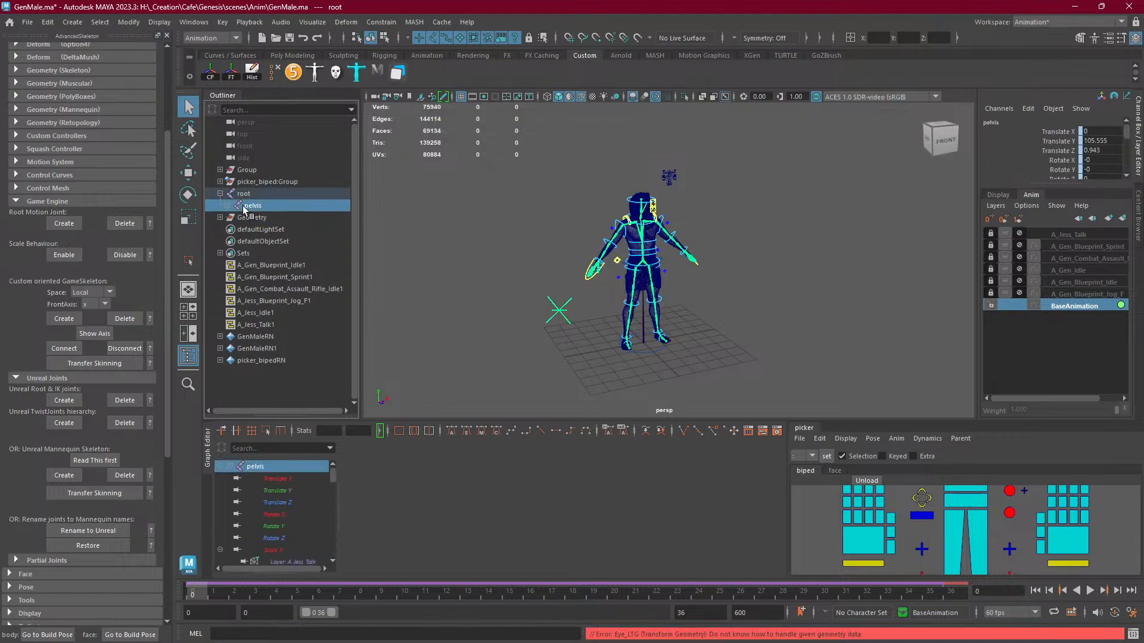
Try creating the Unreal root and IK joints on the renamed rig, inspect UnrealRoot under DeformationSystem, and undo the creation.
left_click(64, 401)
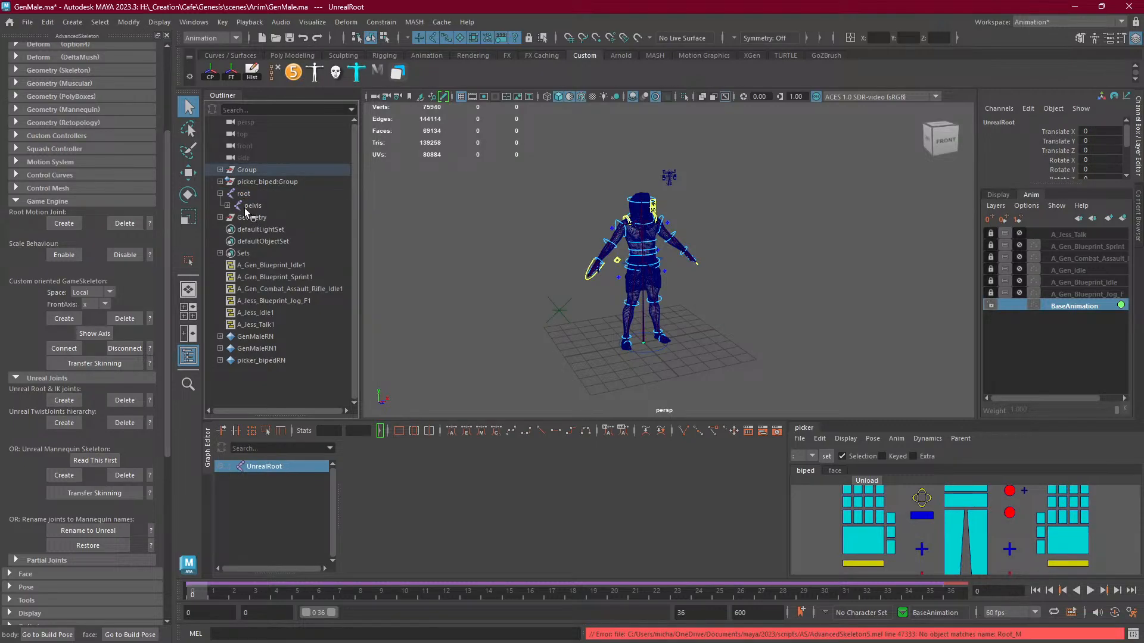
key("f")
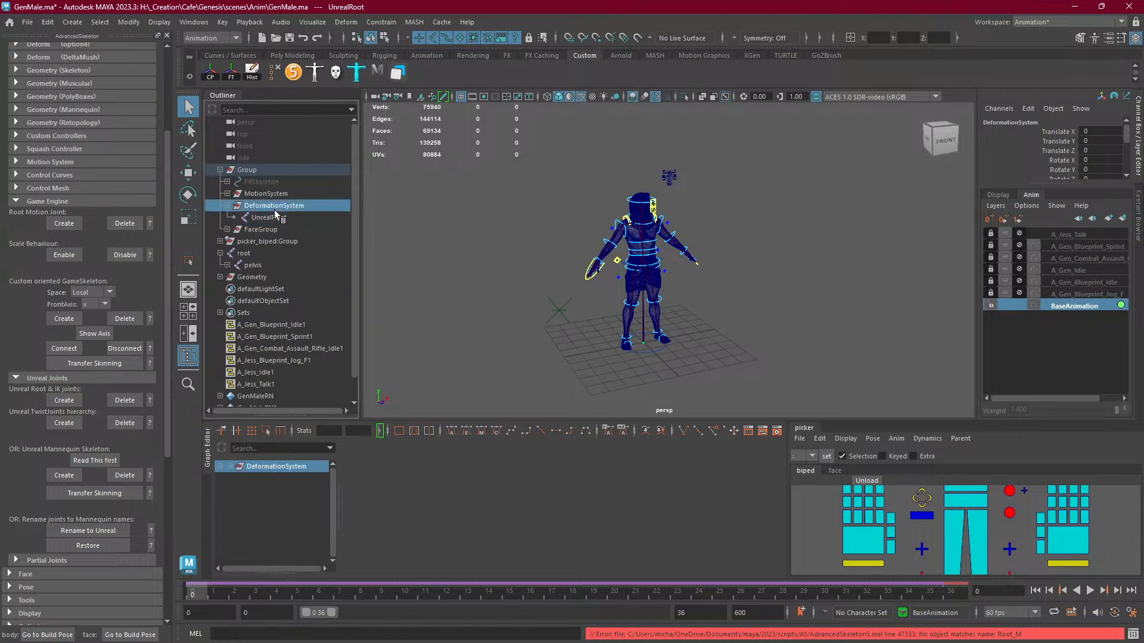
key("f")
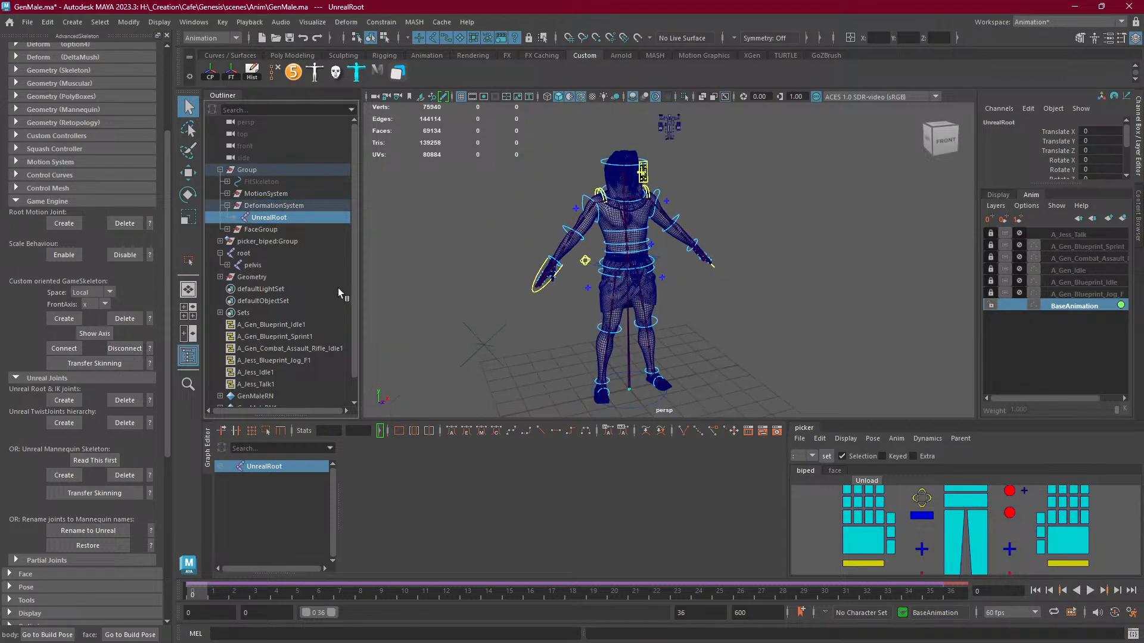
key("ctrl+z")
key("ctrl+z")
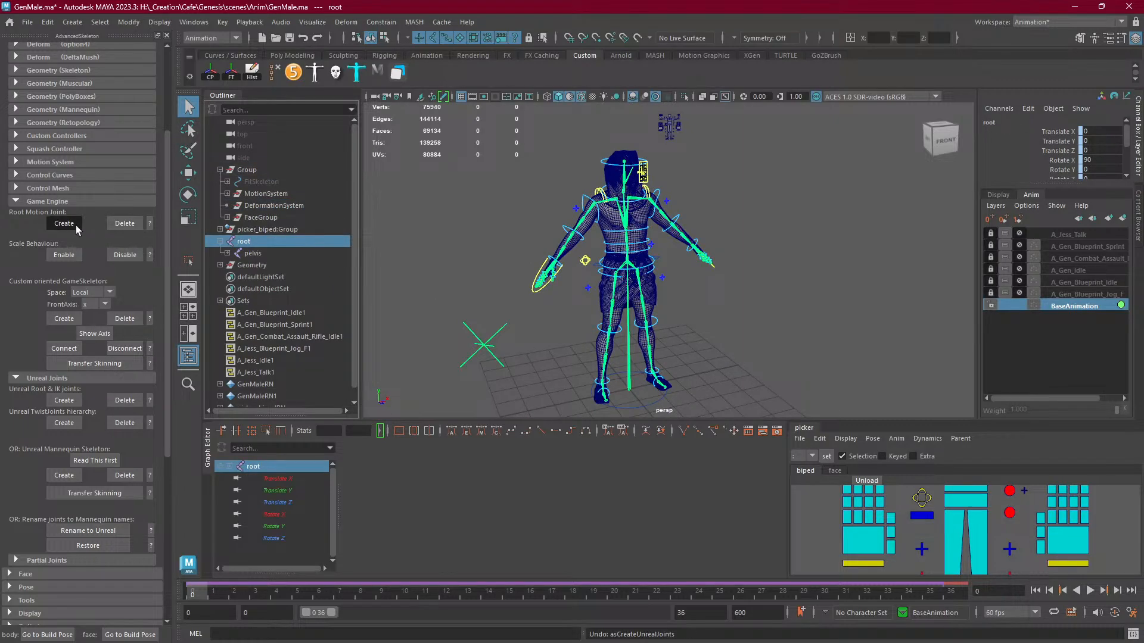
Delete the root motion joint from the renamed male rig.
left_click(137, 224)
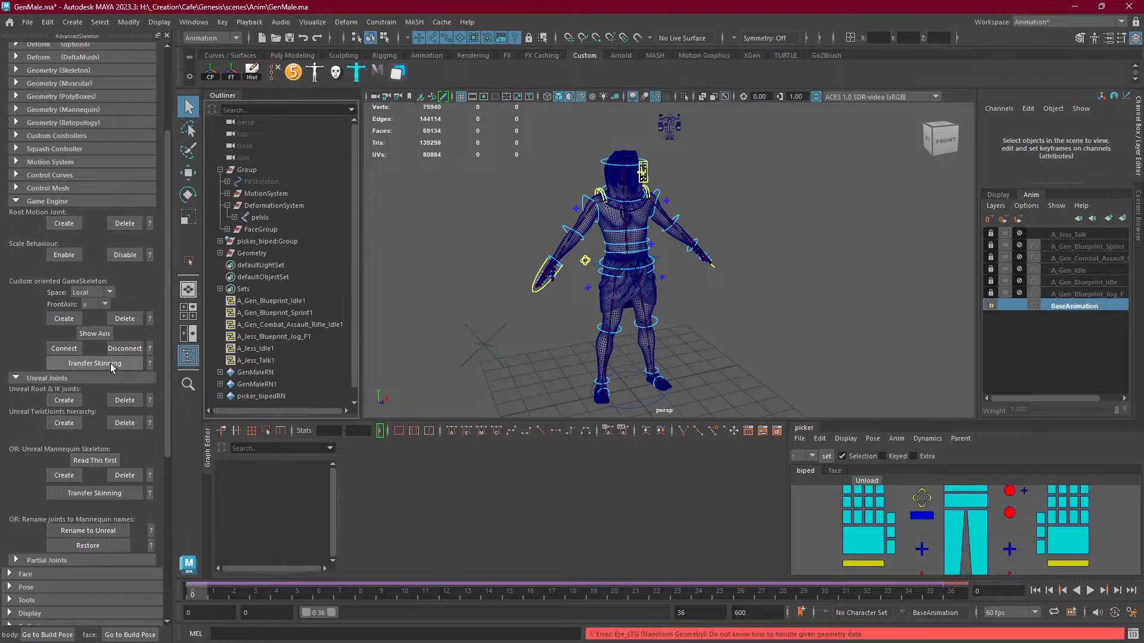
Undo the root motion joint deletion and the Unreal renaming, and expand Root_M under DeformationSystem.
key("ctrl+z")
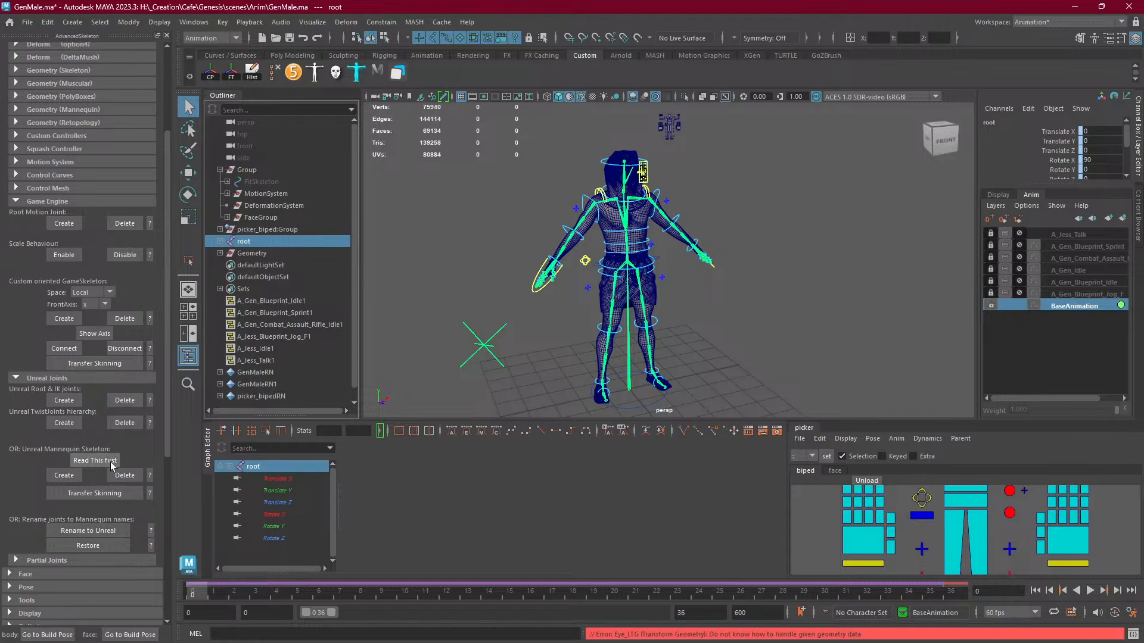
key("ctrl+z")
key("ctrl+z")
key("ctrl+z")
key("ctrl+z")
key("ctrl+z")
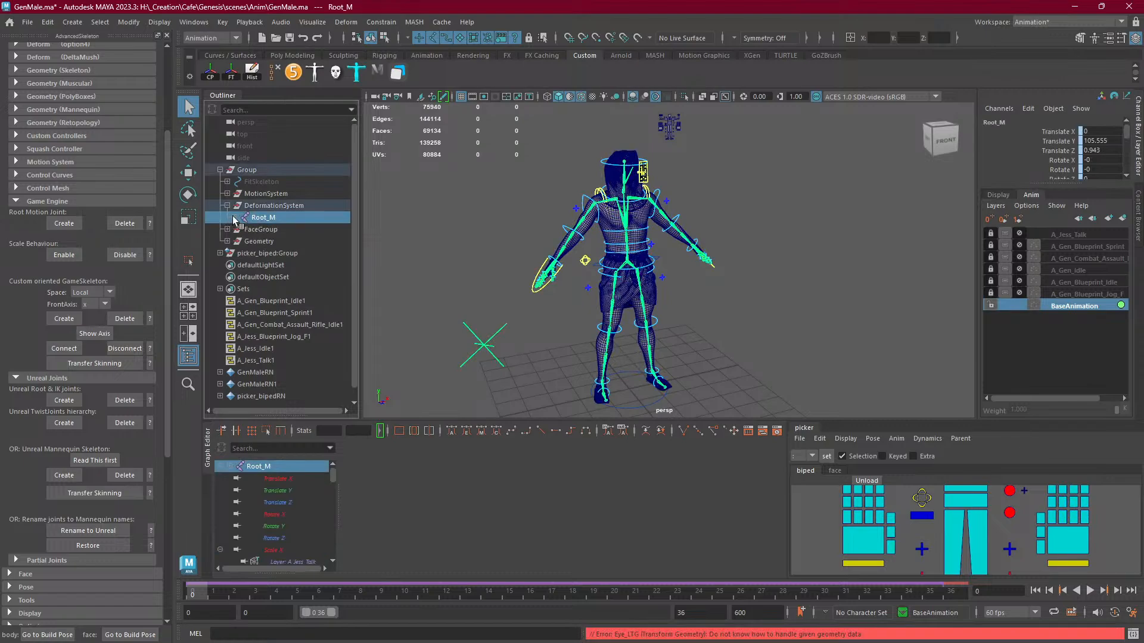
left_click(234, 217)
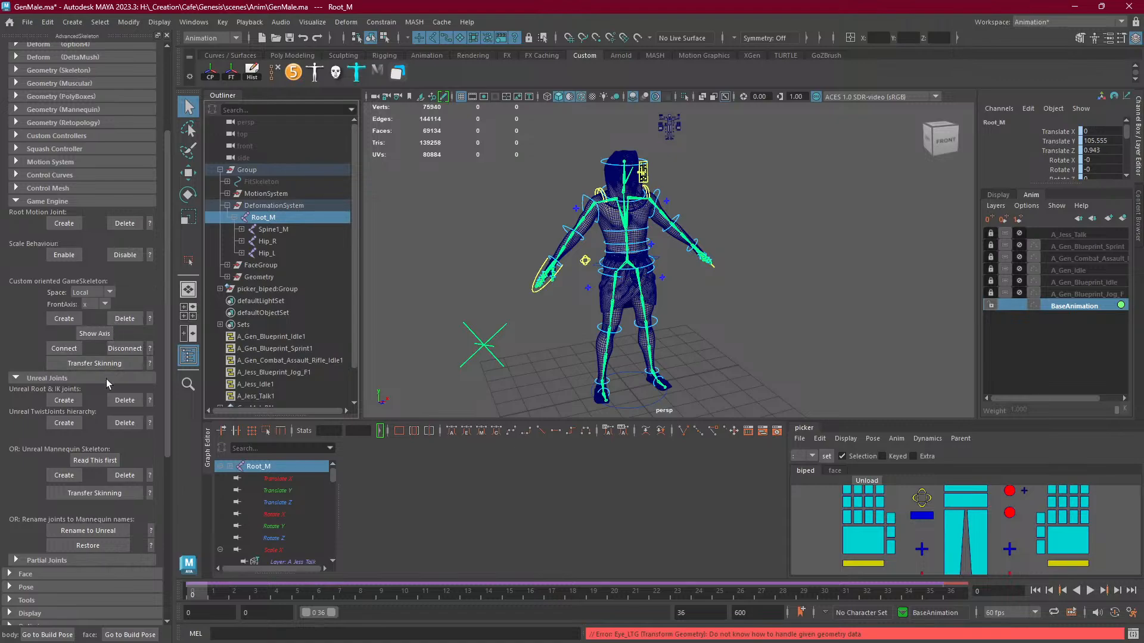
Create the Unreal root and IK joints and rename the UnrealRoot joint to root.
left_click(67, 399)
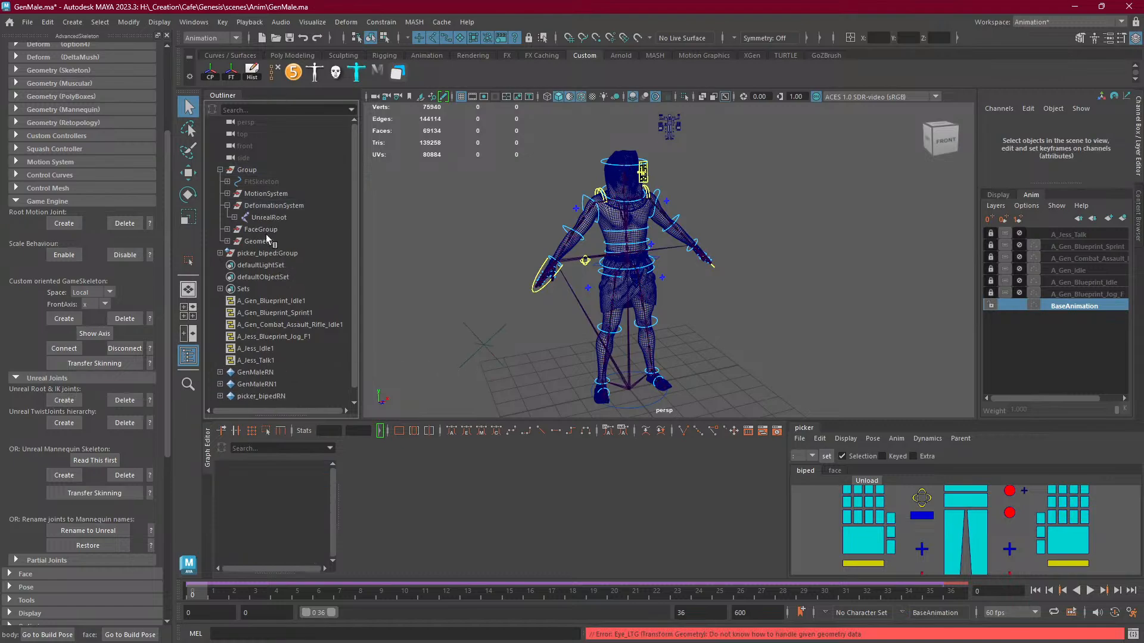
left_click(233, 217)
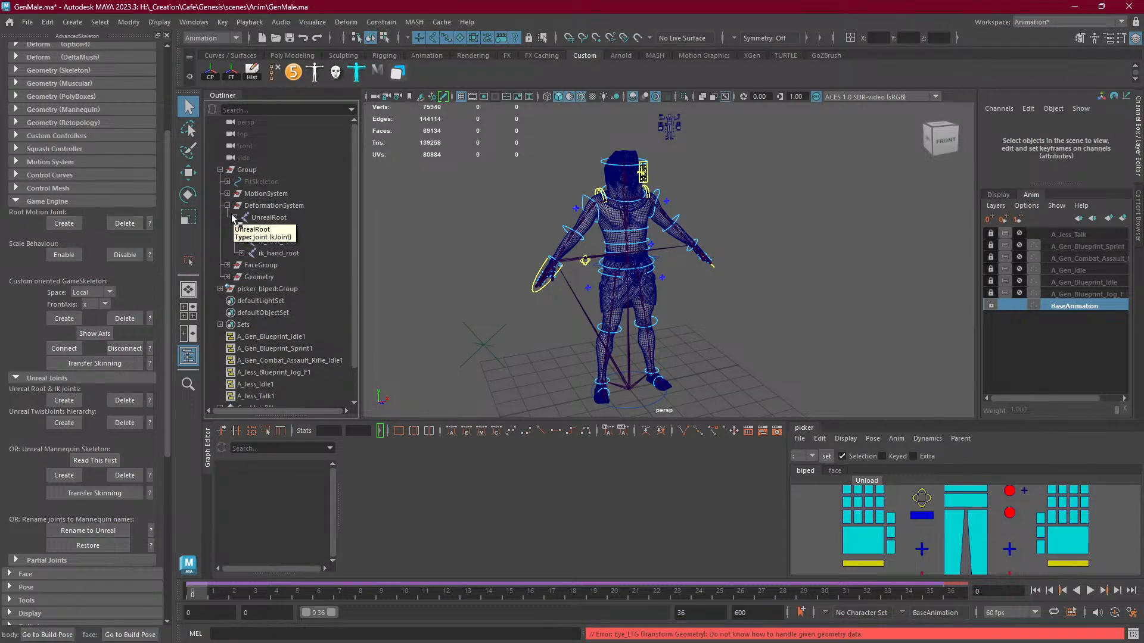
double_click(281, 217)
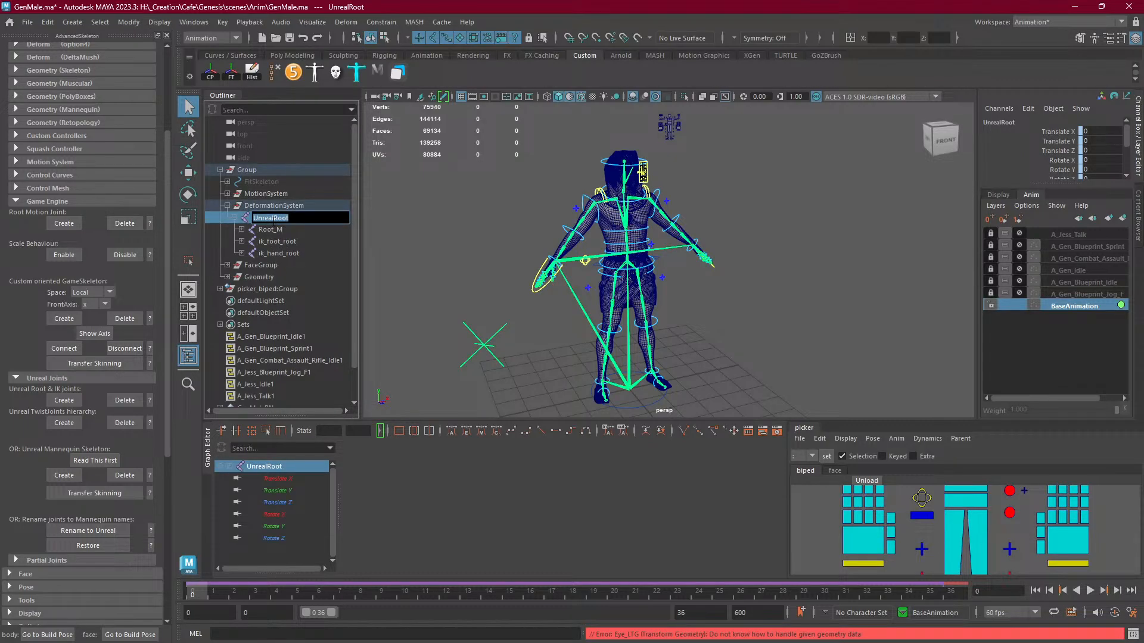
left_click(273, 218)
key("BackSpace")
key("BackSpace")
key("BackSpace")
key("BackSpace")
key("BackSpace")
key("BackSpace")
key("Delete")
type("r")
Try renaming the Root_M joint beneath root by hand.
left_click(271, 230)
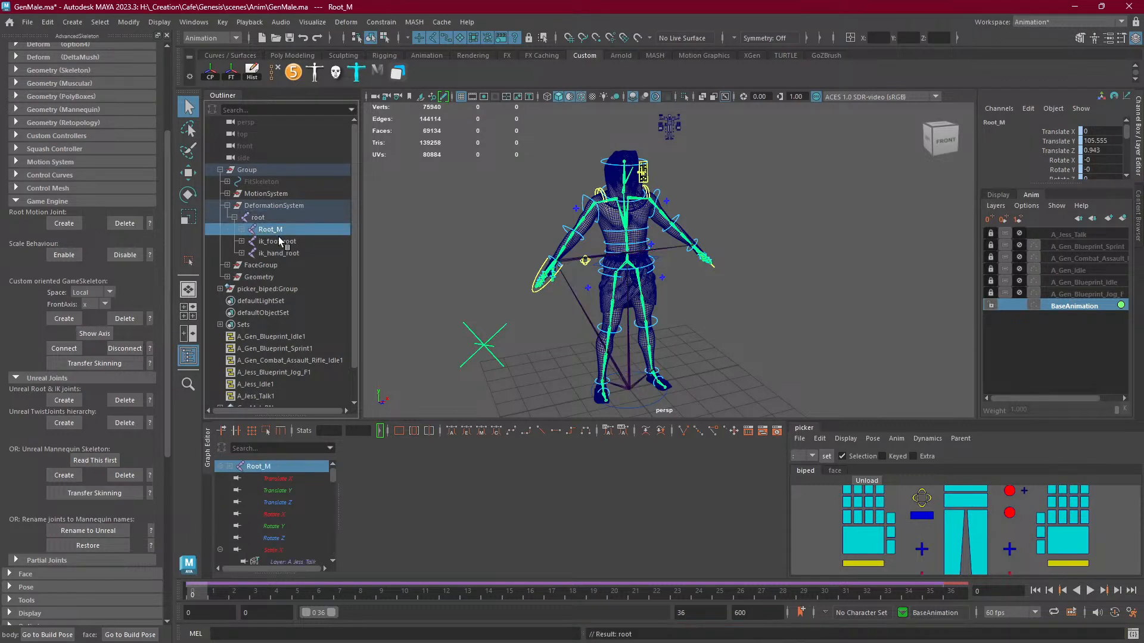
double_click(276, 231)
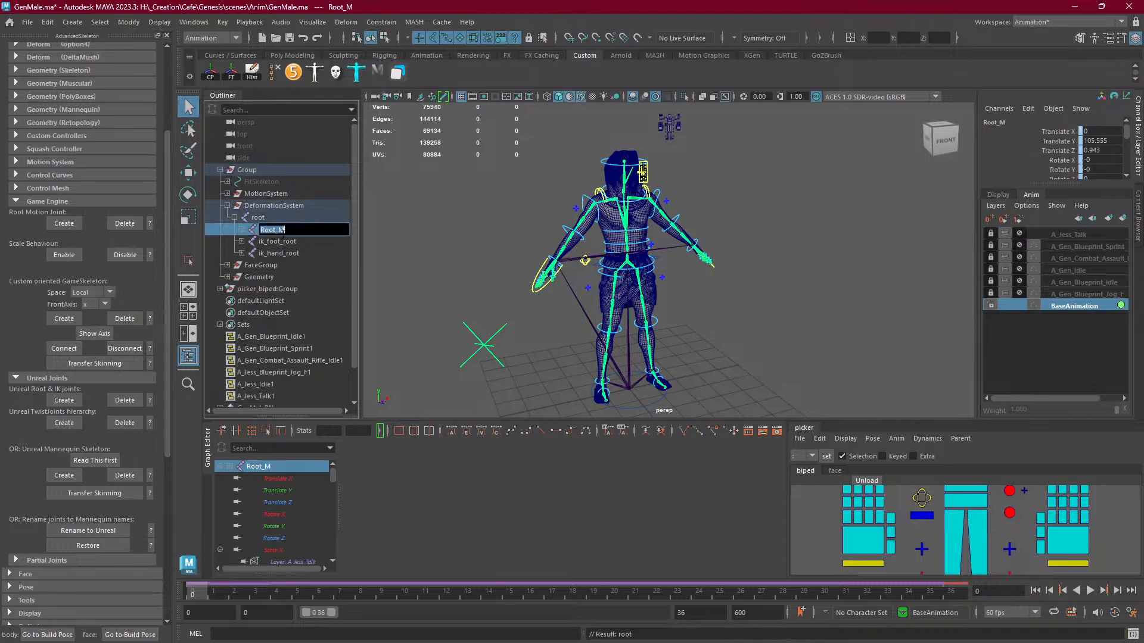
type("p")
key("Return")
Undo the manual joint renames and delete the Unreal root and IK joints.
left_click(292, 273)
key("ctrl+z")
key("ctrl+z")
key("ctrl+z")
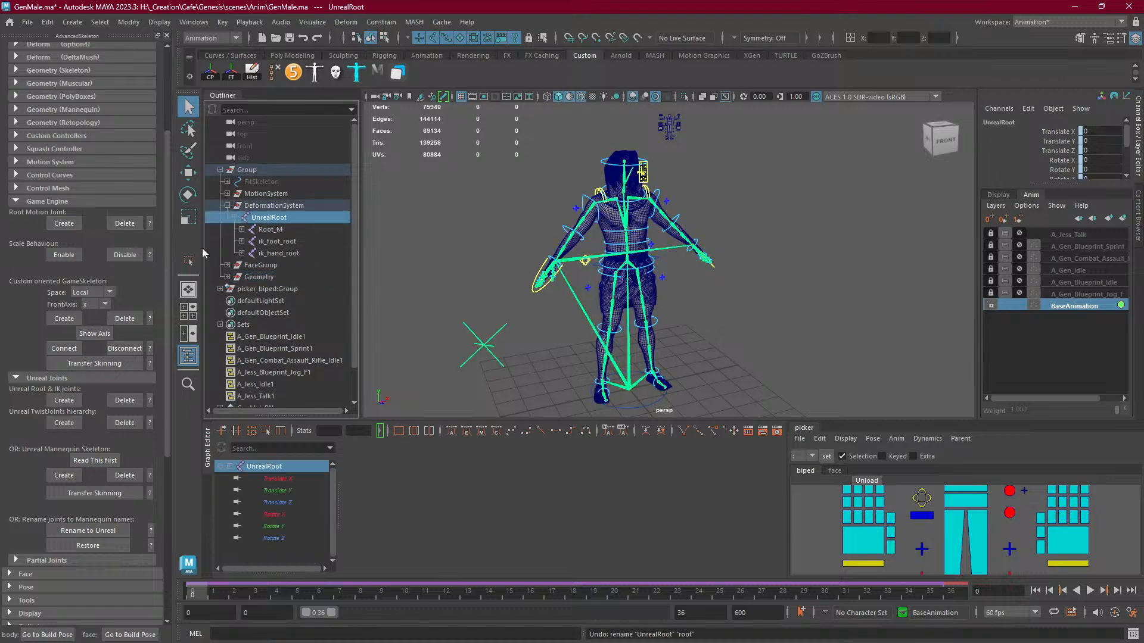
left_click(121, 404)
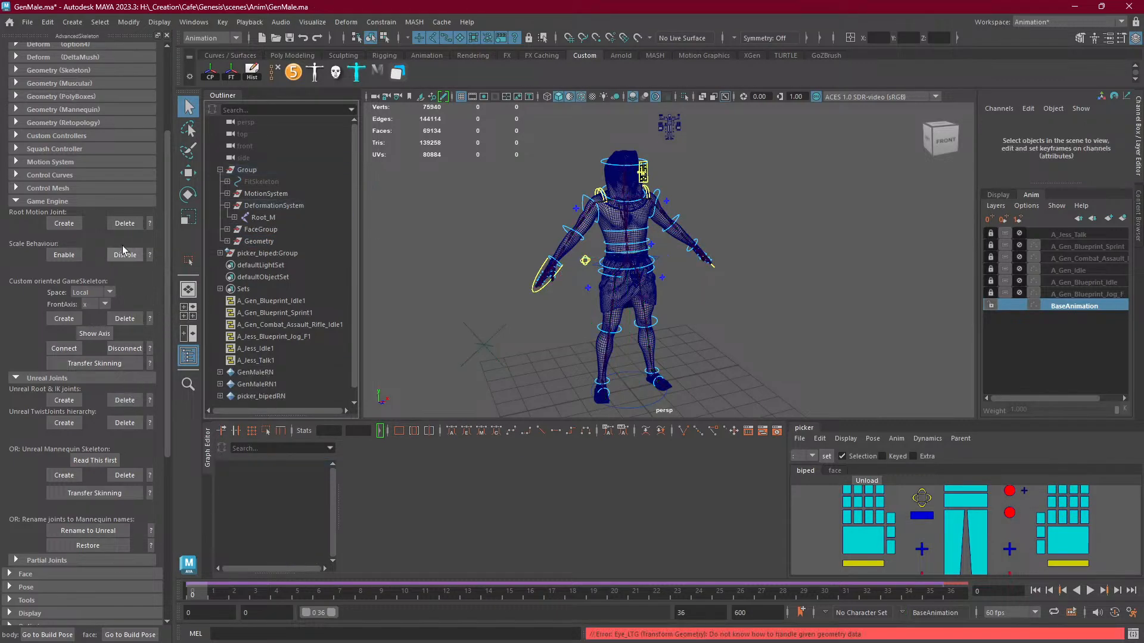
Create the root motion joint and inspect root and the Root_M joint beneath it.
left_click(76, 227)
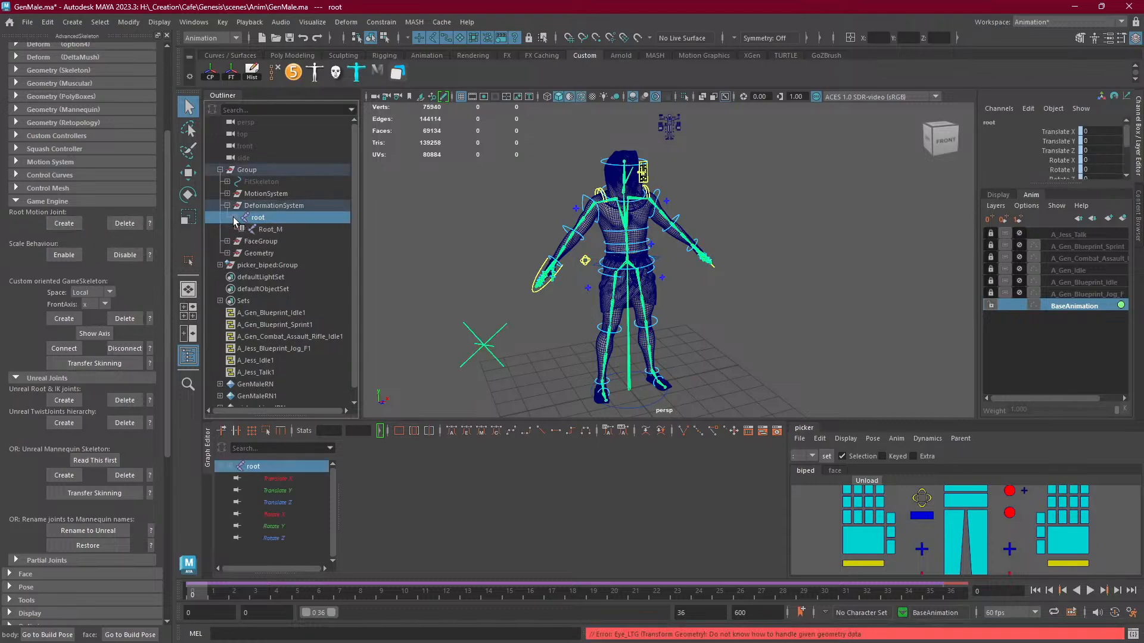
left_click(242, 230)
left_click(262, 231)
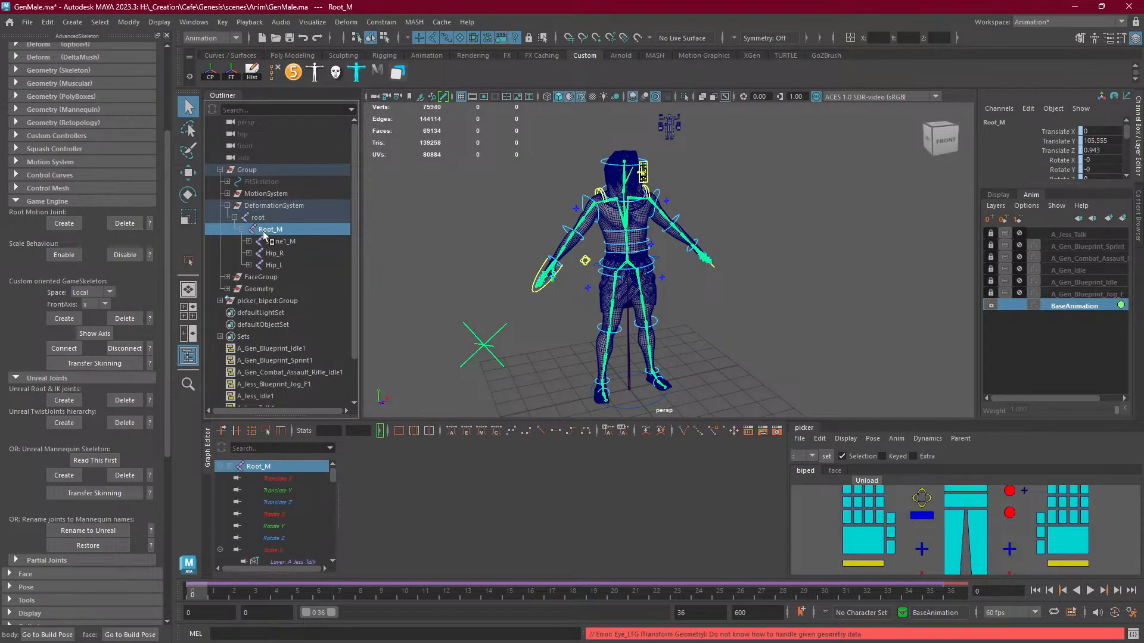
left_click(268, 224)
left_click(262, 219)
left_click(267, 229)
Add the Unreal root and IK joints alongside the root motion joint and expand UnrealRoot to inspect its children.
left_click(64, 400)
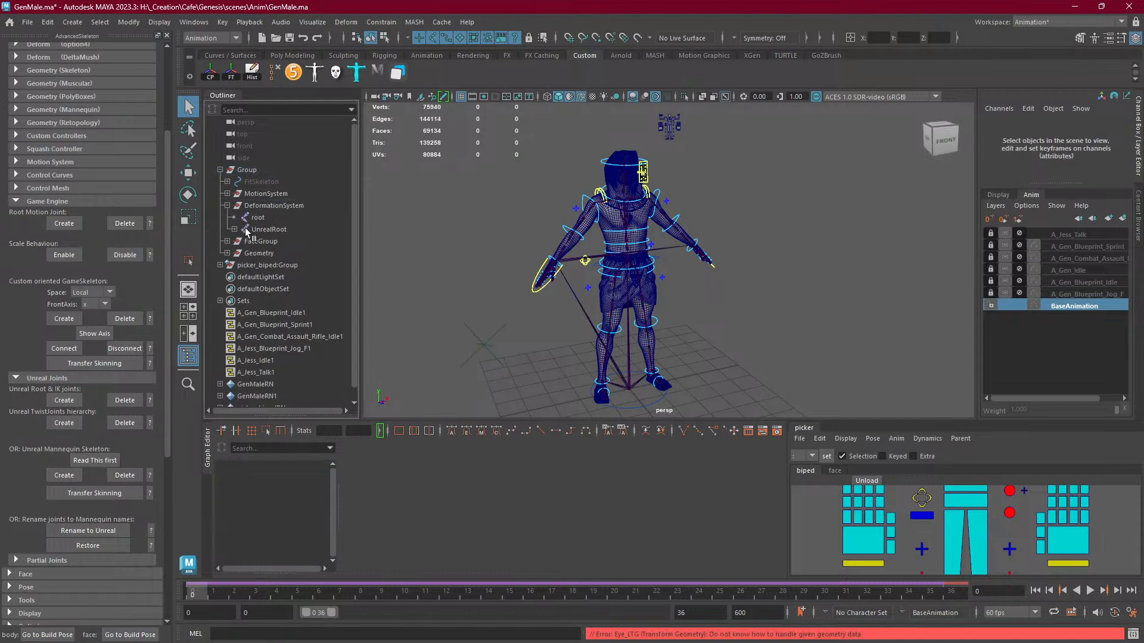
left_click(234, 229)
left_click(265, 241)
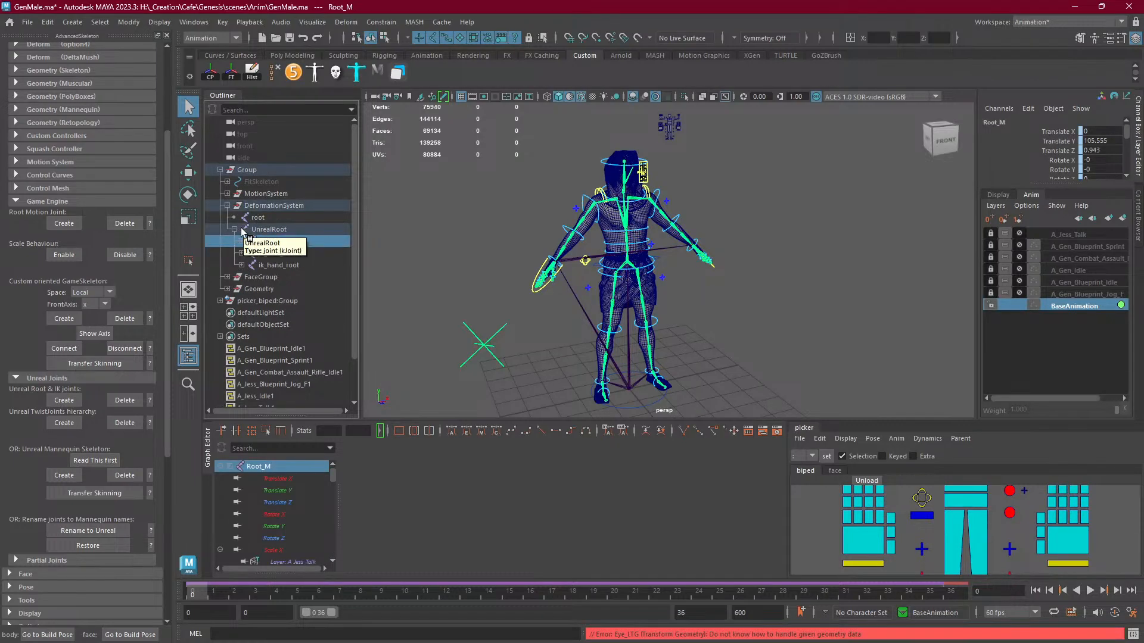
Undo the creation of the Unreal root and IK joints and of the root motion joint.
key("ctrl+z")
key("ctrl+z")
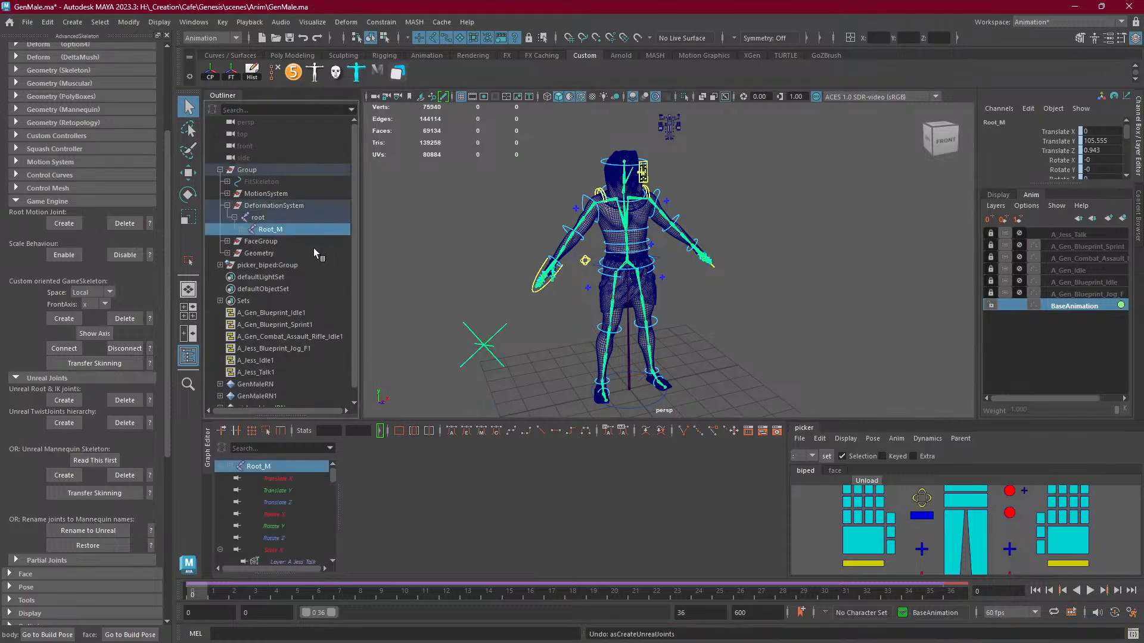
key("ctrl+z")
left_click(242, 229)
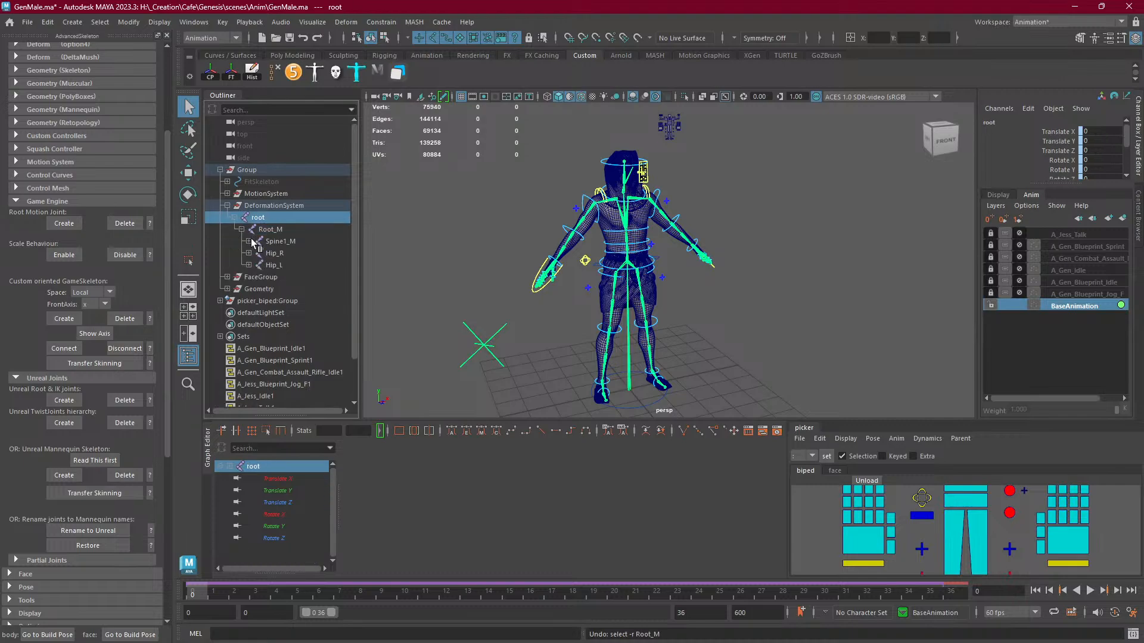
key("ctrl+z")
left_click(253, 218)
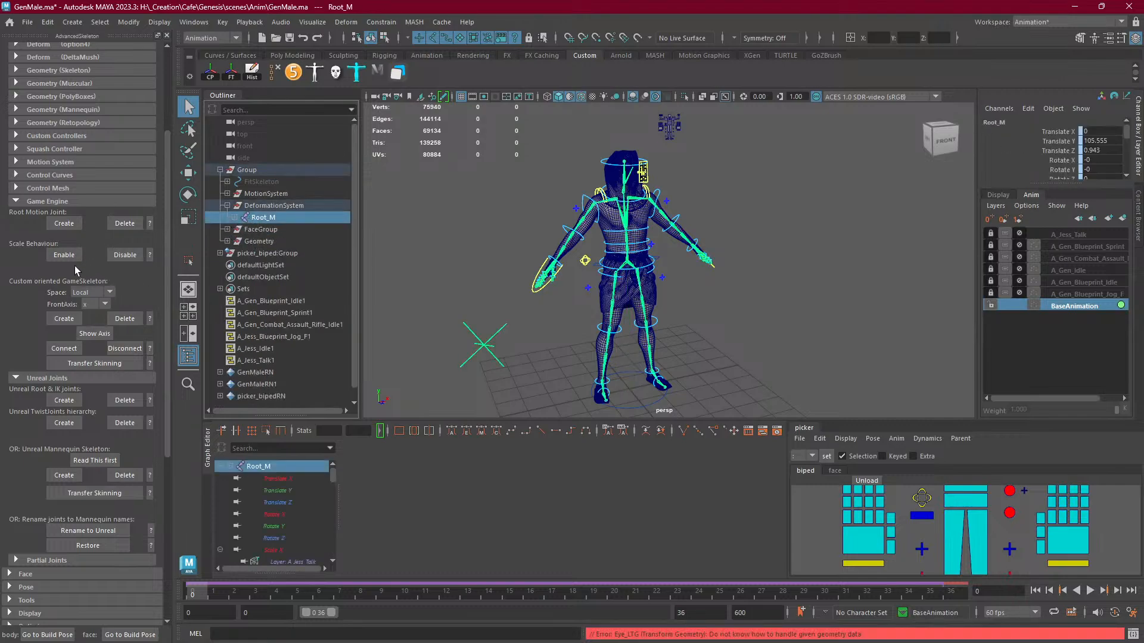
Rename the rig's joints to Unreal names without creating IK joints, and expand root to inspect pelvis.
left_click(89, 529)
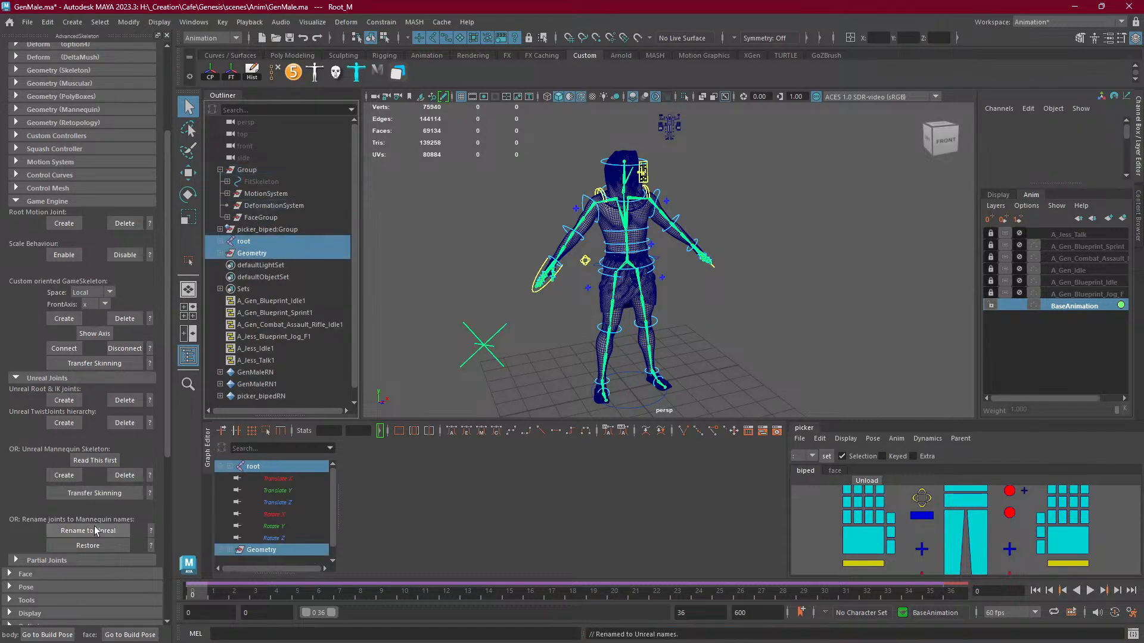
left_click(220, 241)
double_click(280, 254)
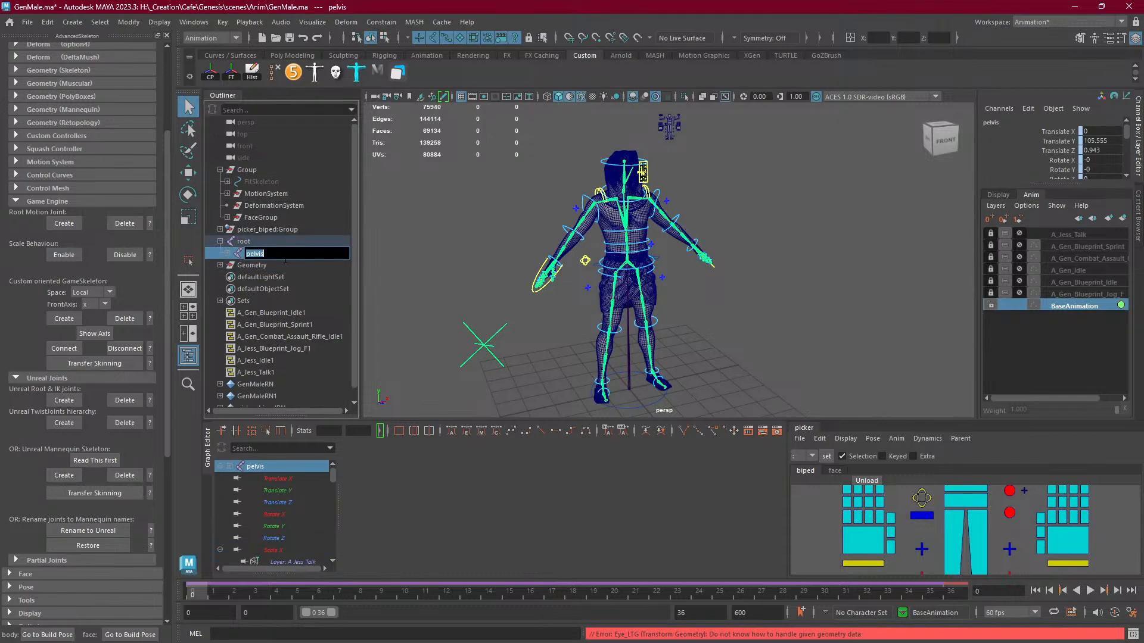
key("Return")
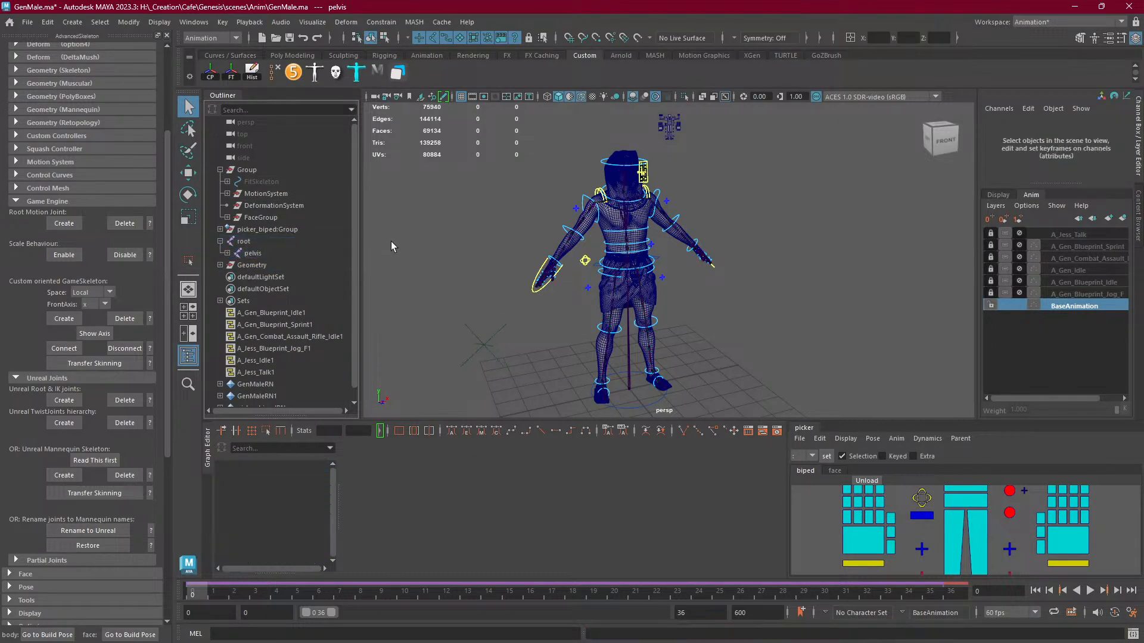
left_click(270, 241)
left_click(262, 252)
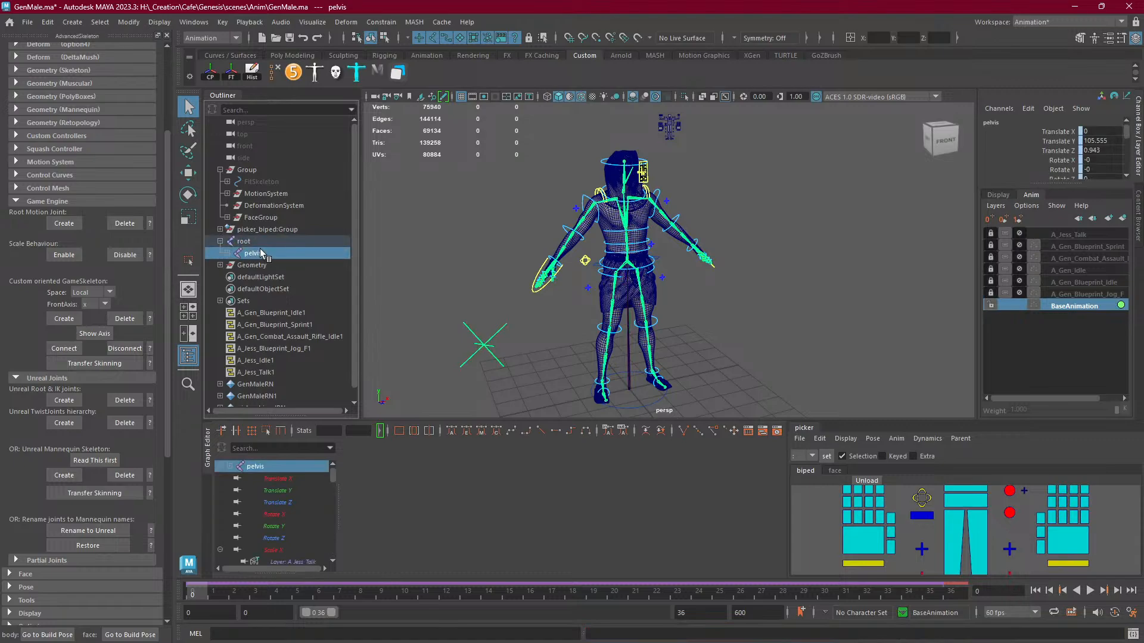
left_click(259, 245)
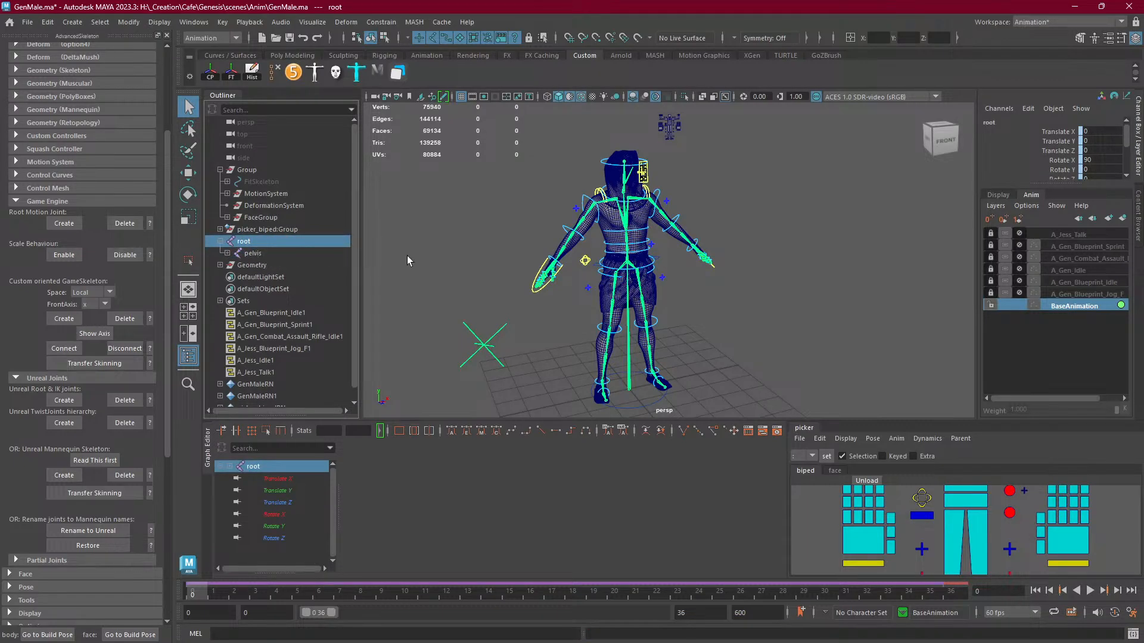
Undo the Unreal joint renaming to restore the AdvancedSkeleton joint names.
key("ctrl+z")
key("ctrl+z")
key("ctrl+z")
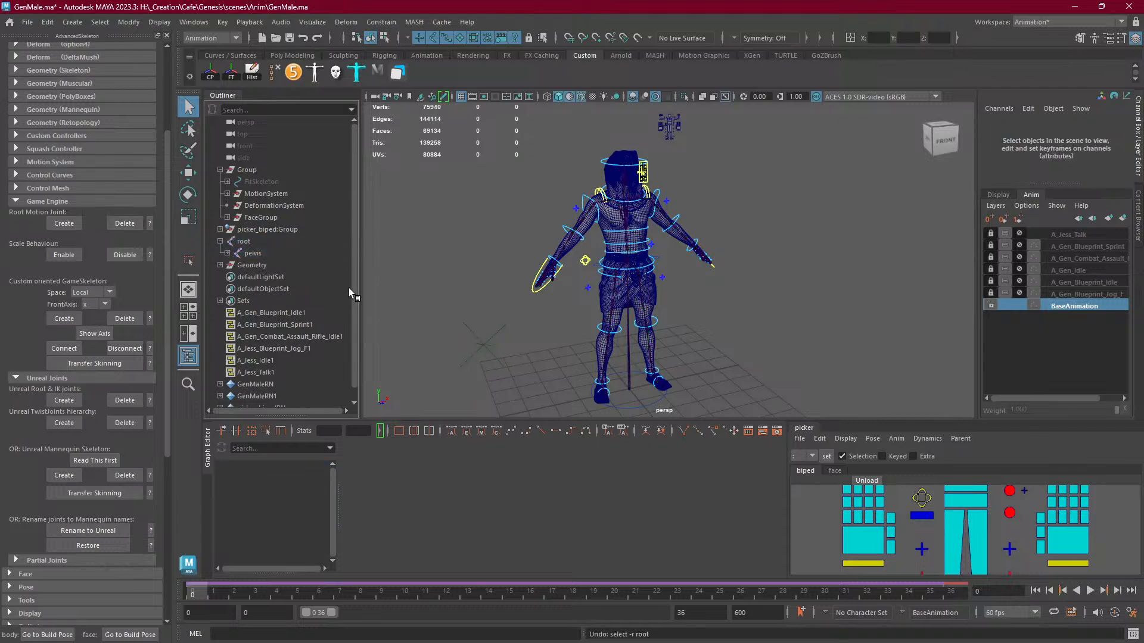
key("ctrl+z")
key("ctrl+z")
key("ctrl+z")
key("ctrl+z")
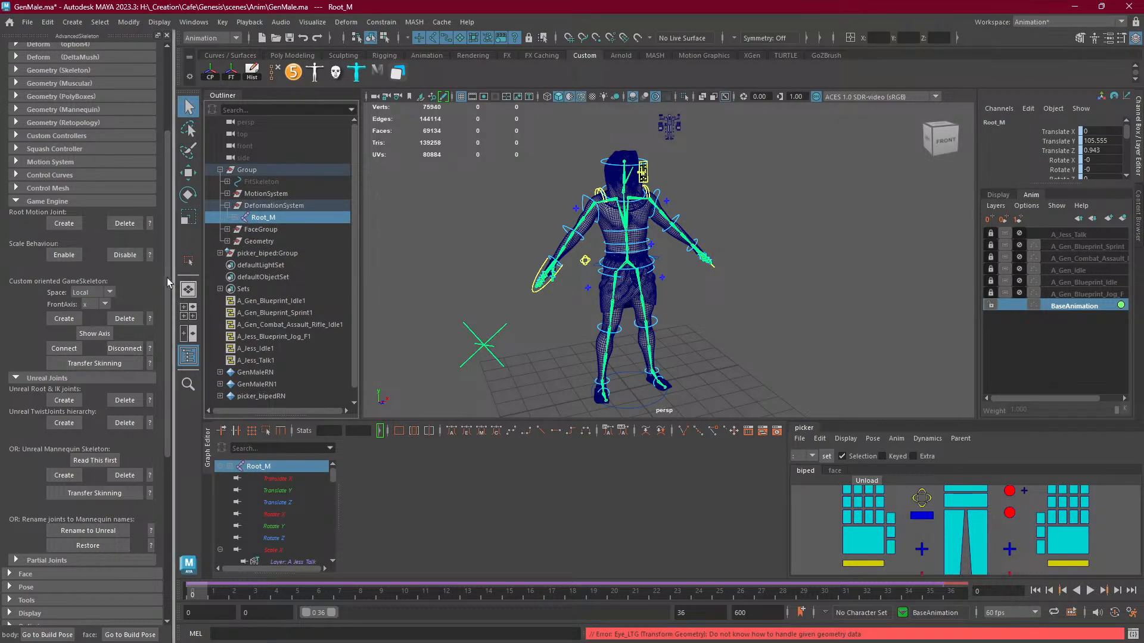
Create the Unreal root and IK joints, rename the joints to Unreal names, and expand root and UnrealRoot.
left_click(64, 400)
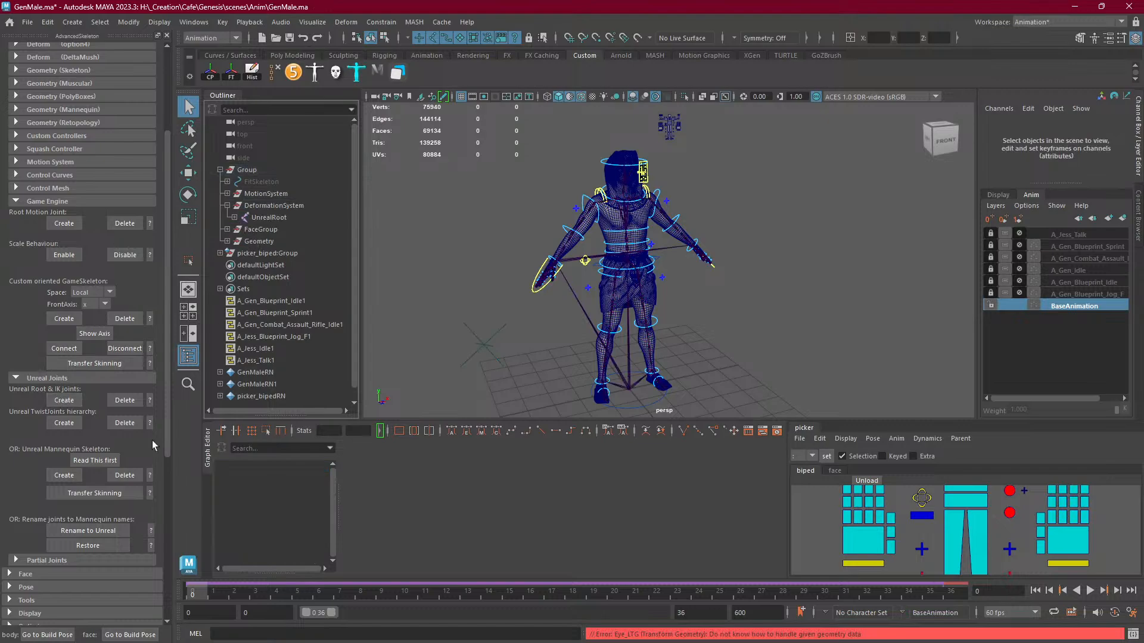
left_click(88, 531)
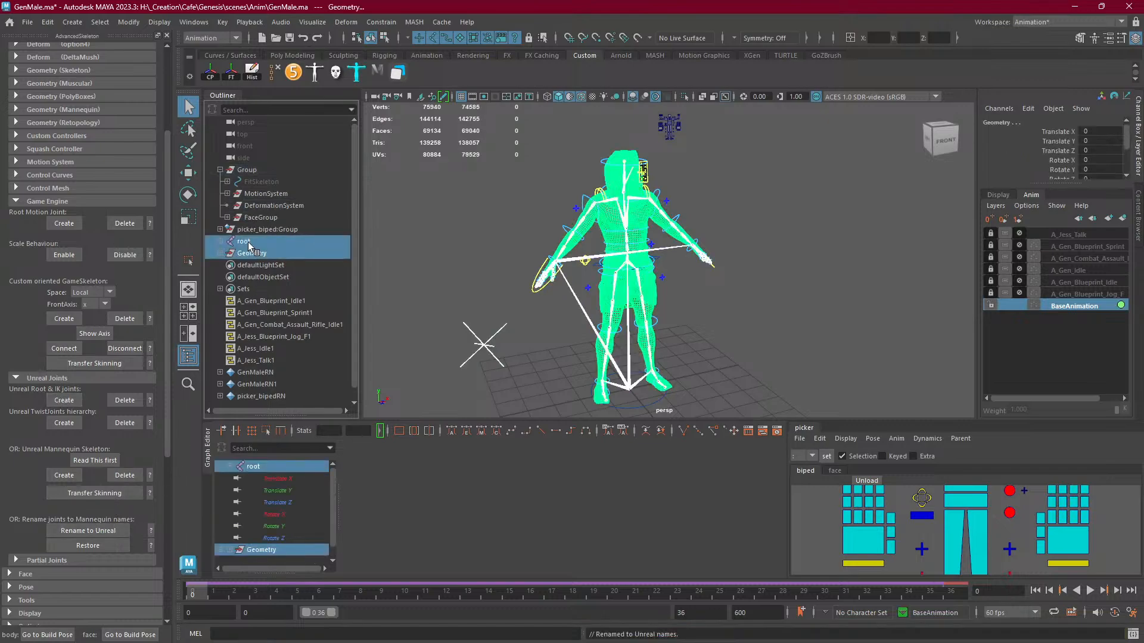
left_click(248, 242)
left_click(219, 242)
left_click(226, 254)
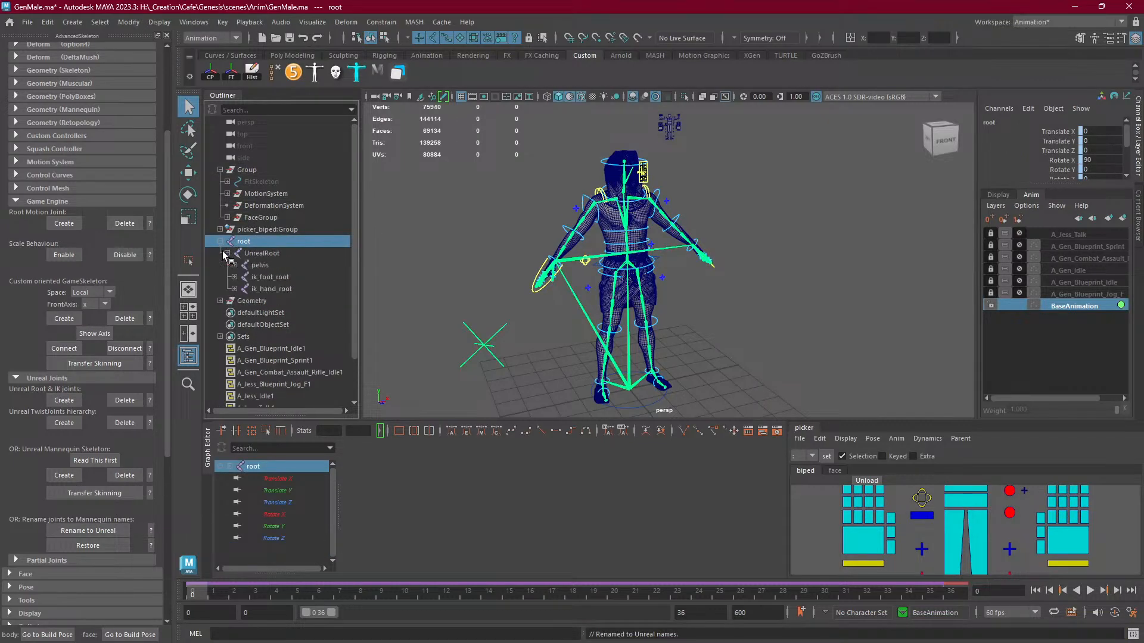
Reparent pelvis, ik_foot_root and ik_hand_root from UnrealRoot directly to root.
left_click(261, 253)
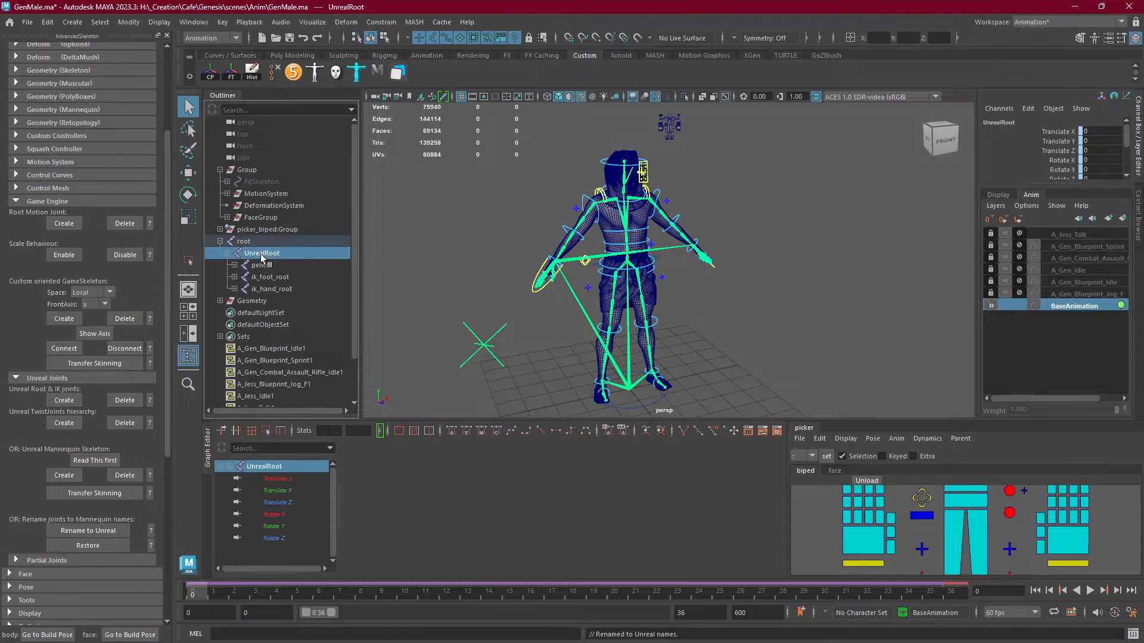
double_click(261, 254)
left_click(259, 265)
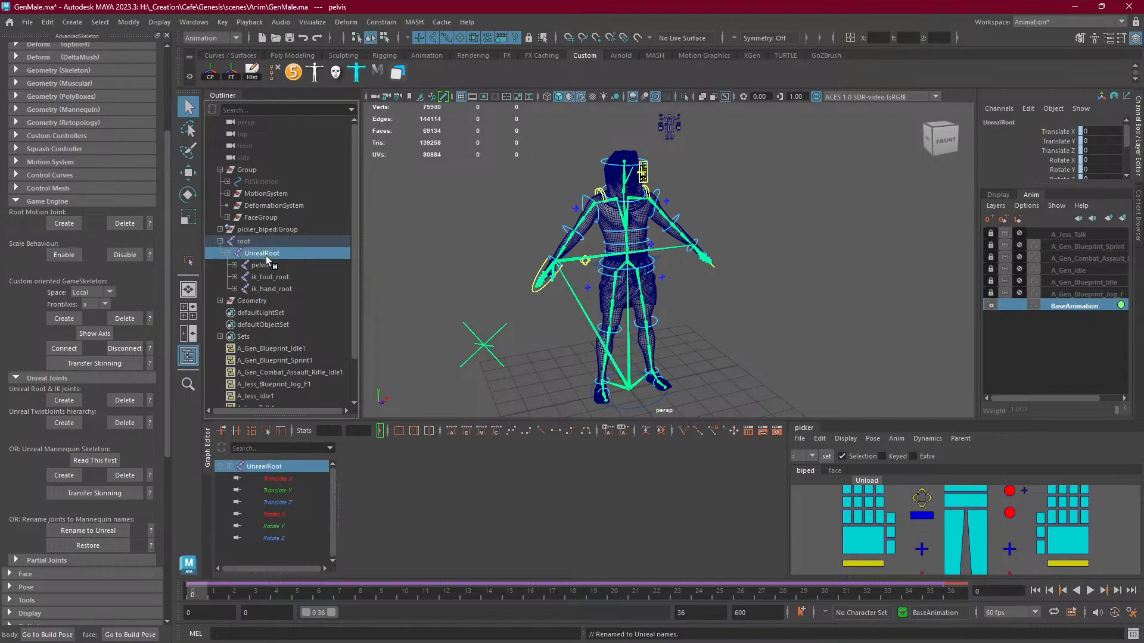
left_click(258, 266)
left_click(259, 250)
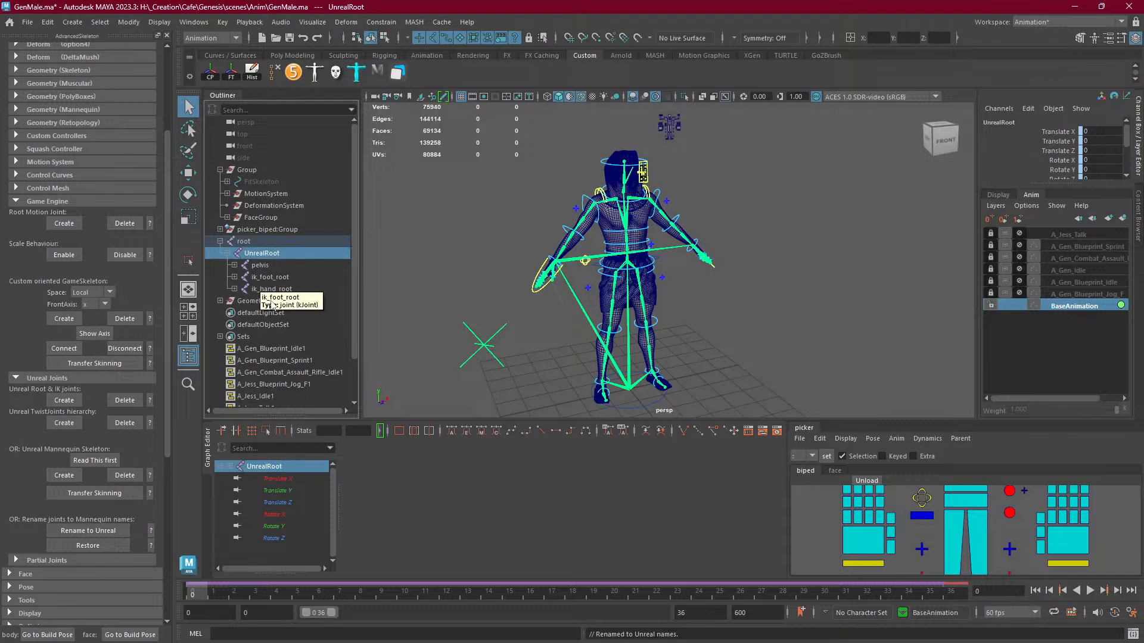
left_click(255, 266)
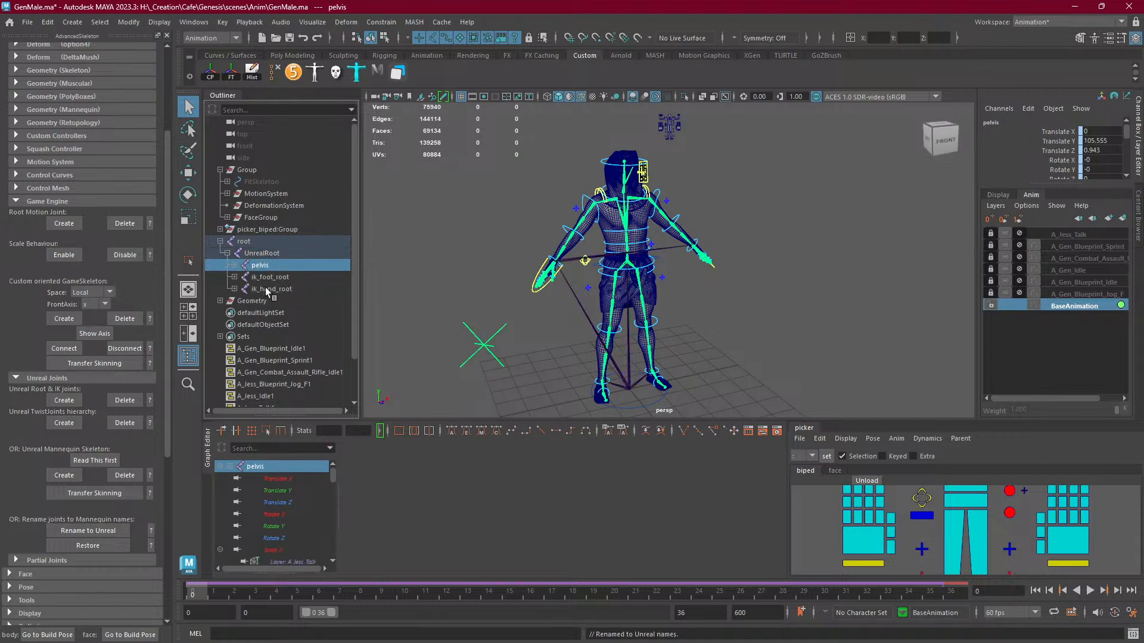
left_click(266, 289, "shift")
middle_click_drag(259, 274, 244, 241)
Delete the leftover UnrealRoot joint and check the joint hierarchy under root.
left_click(267, 253)
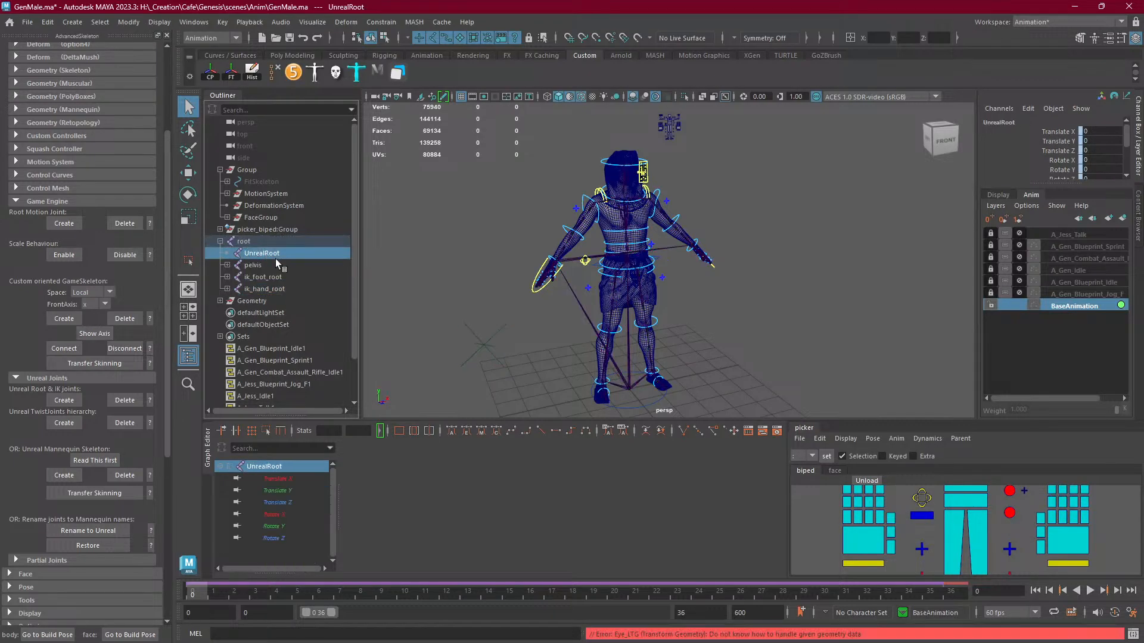
key("Delete")
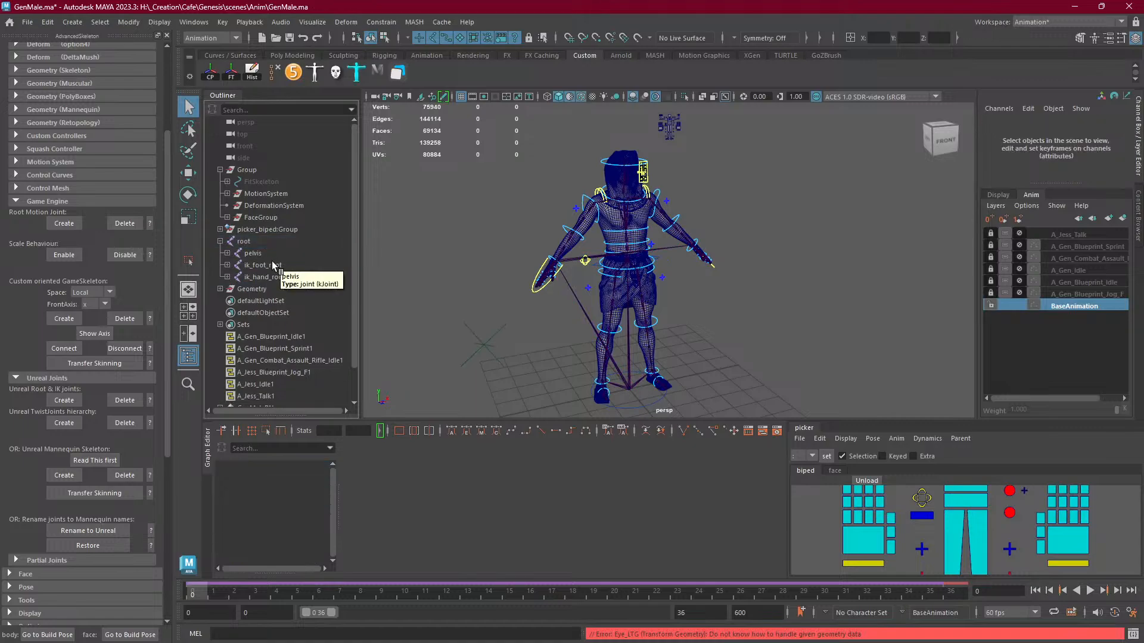
left_click(251, 245)
left_click(285, 266)
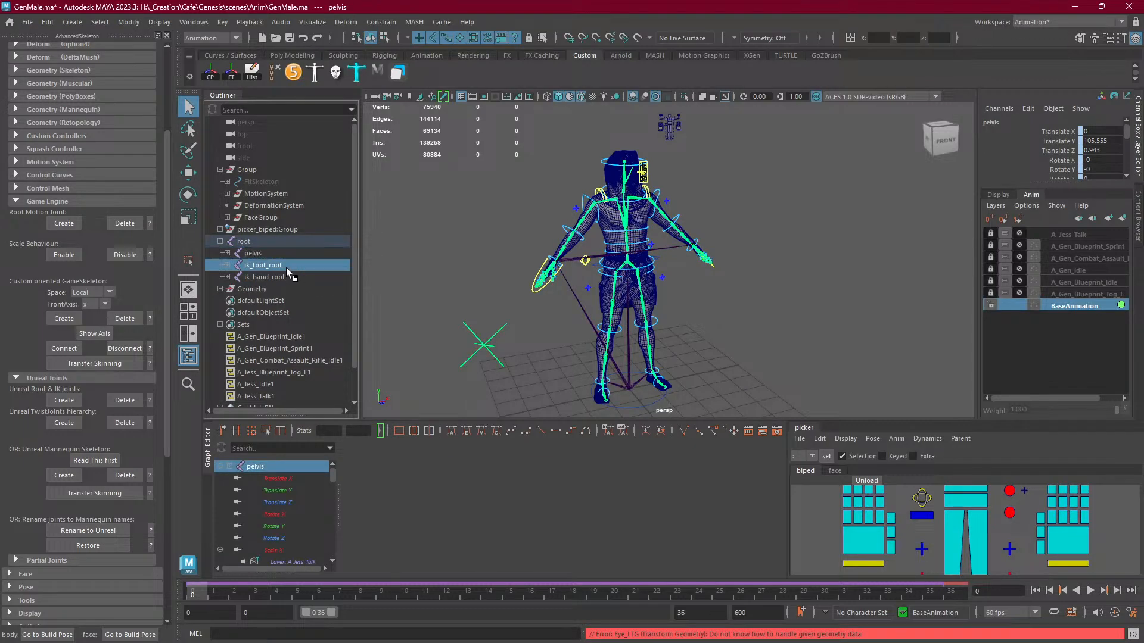
left_click(227, 242)
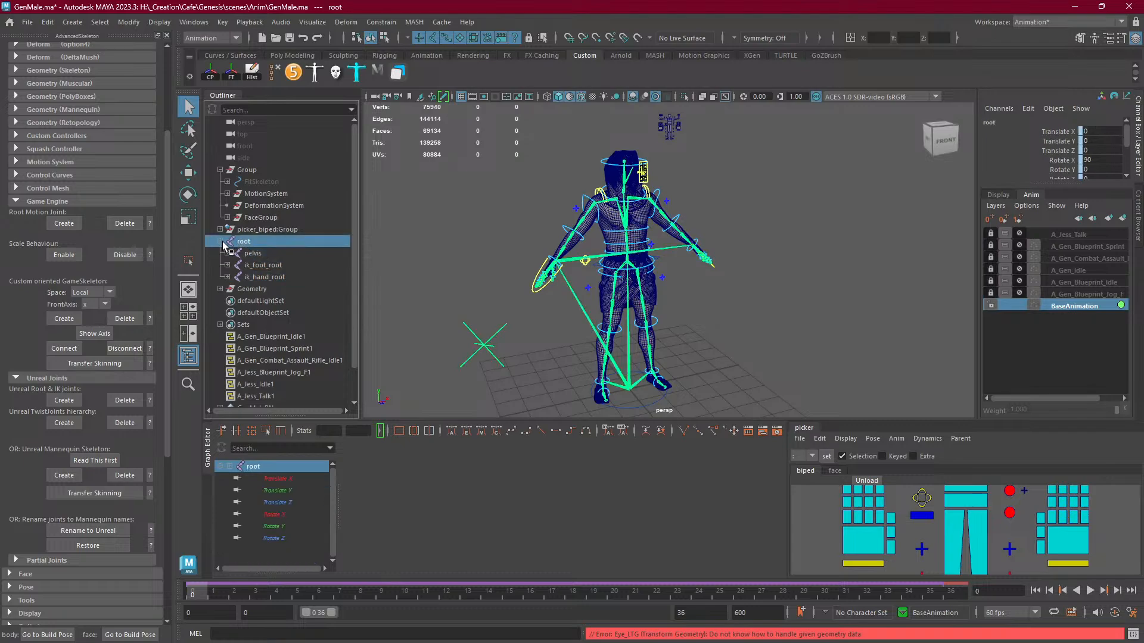
Collapse the root hierarchy, unlock and unmute the A_Jess_Talk animation layer, and preview its animation.
left_click(221, 242)
left_click(231, 594)
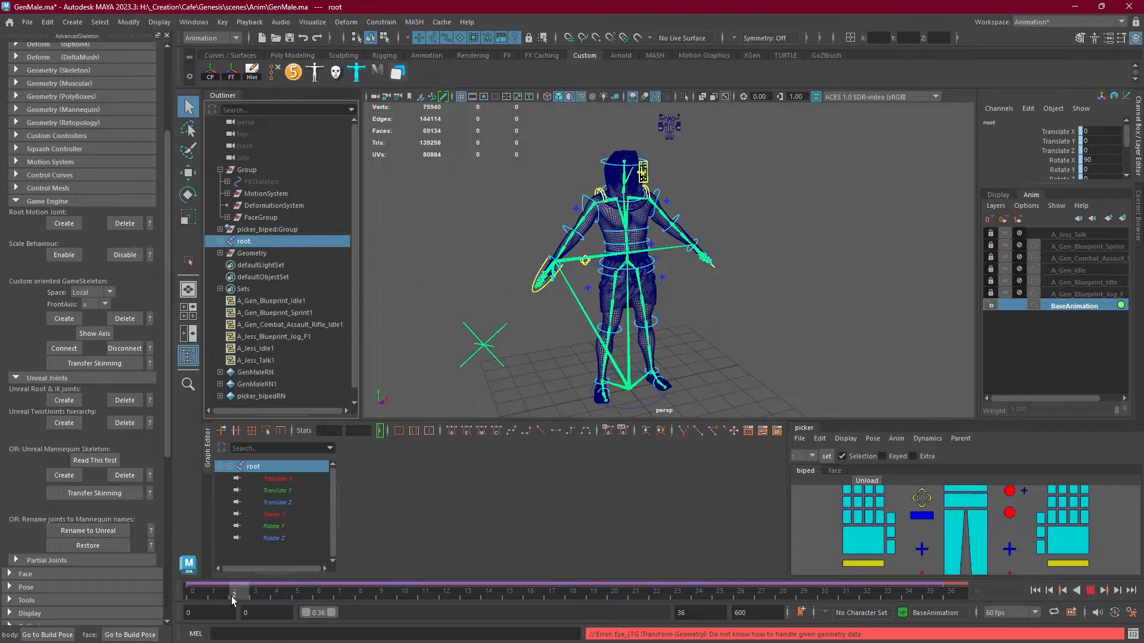
left_click_drag(232, 597, 192, 596)
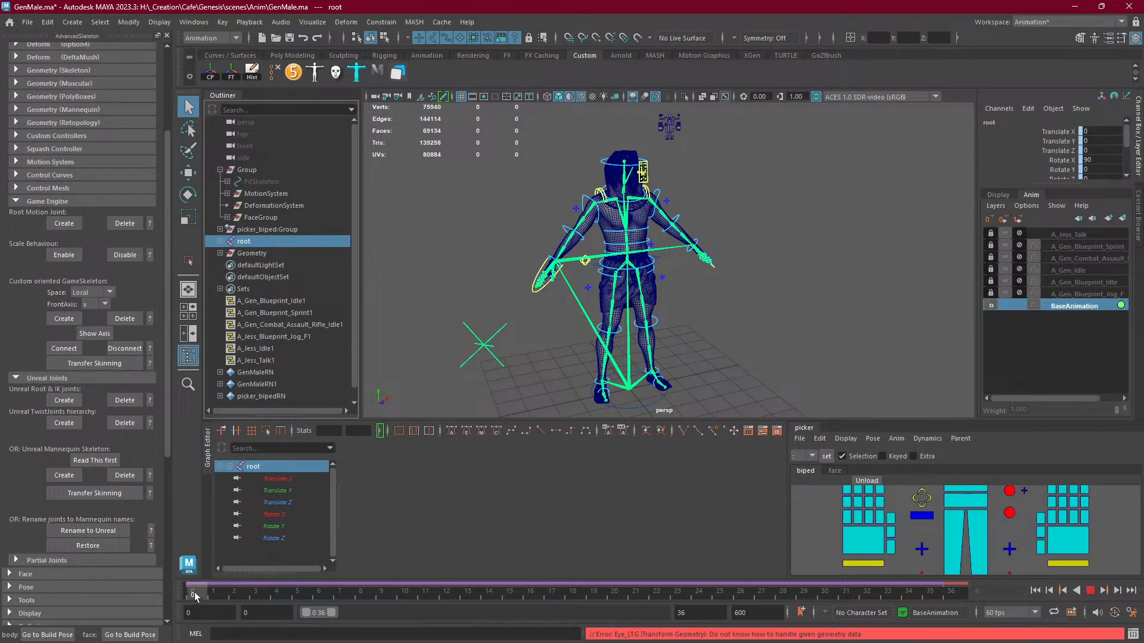
left_click(1020, 229)
left_click_drag(267, 598, 374, 595)
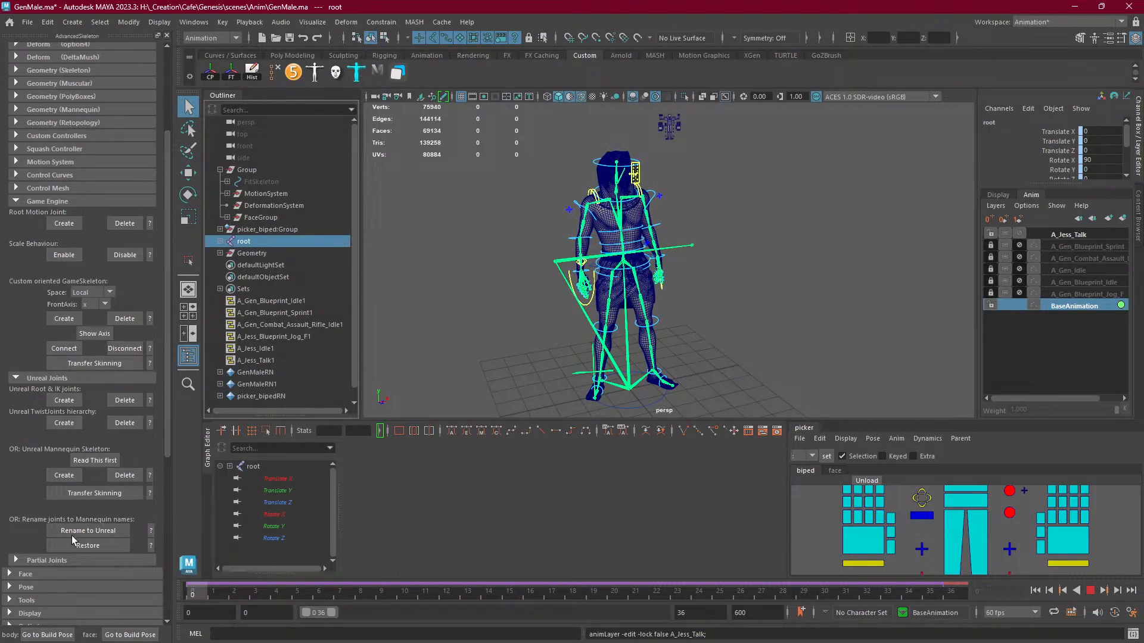
key("alt+v")
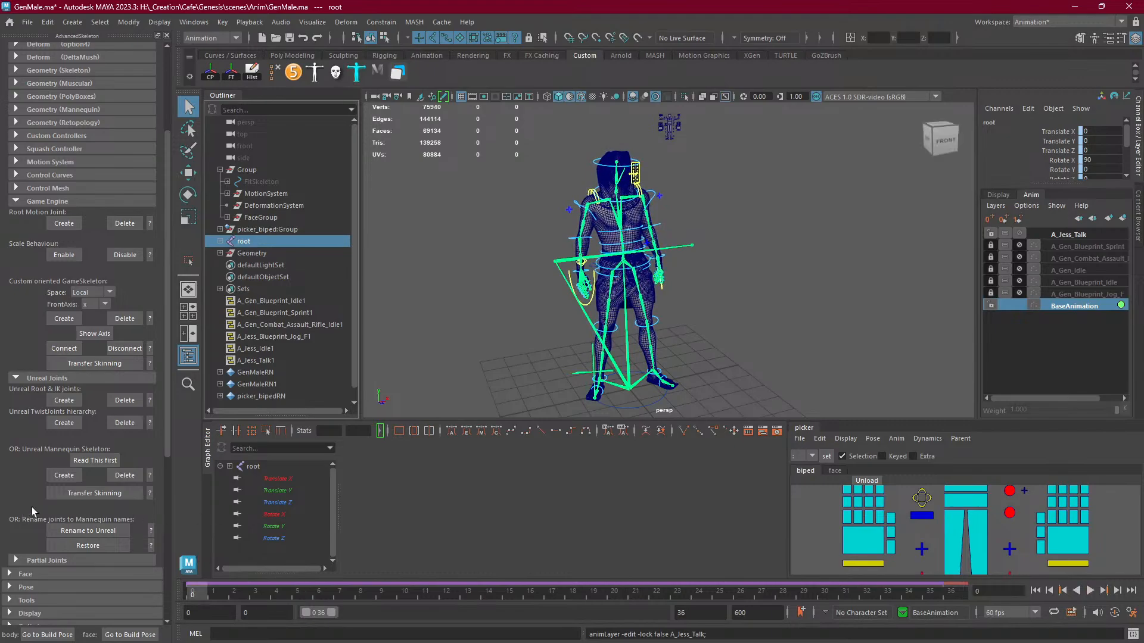
Isolate the root skeleton in the viewport and select ik_hand_gun with hand_r to compare their positions.
scroll(621, 210, "up", 5)
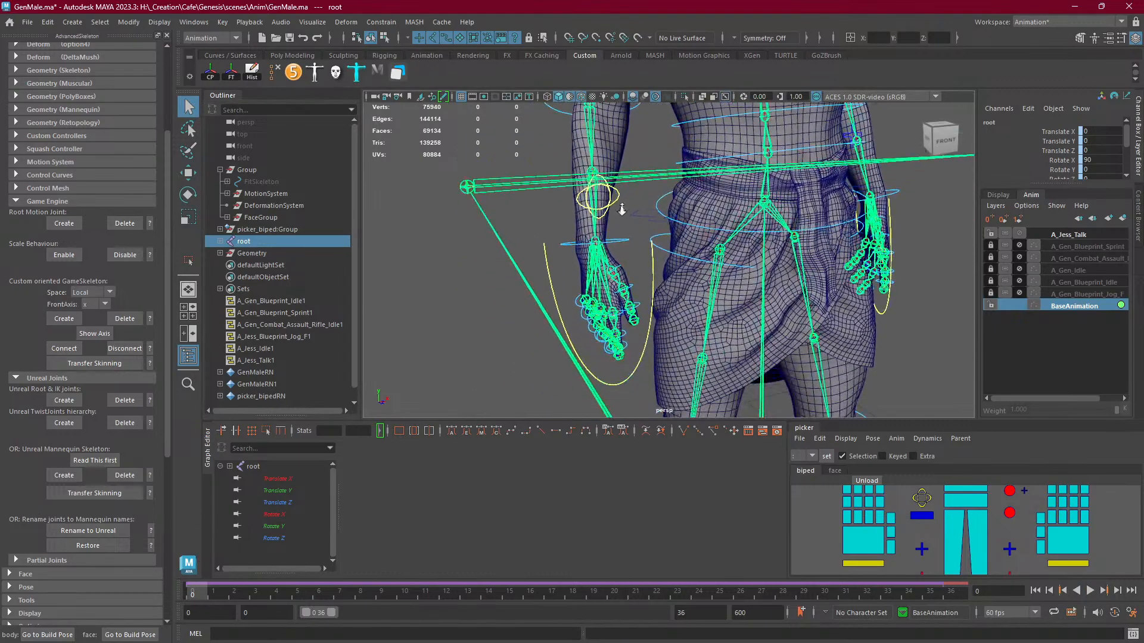
scroll(622, 209, "down", 3)
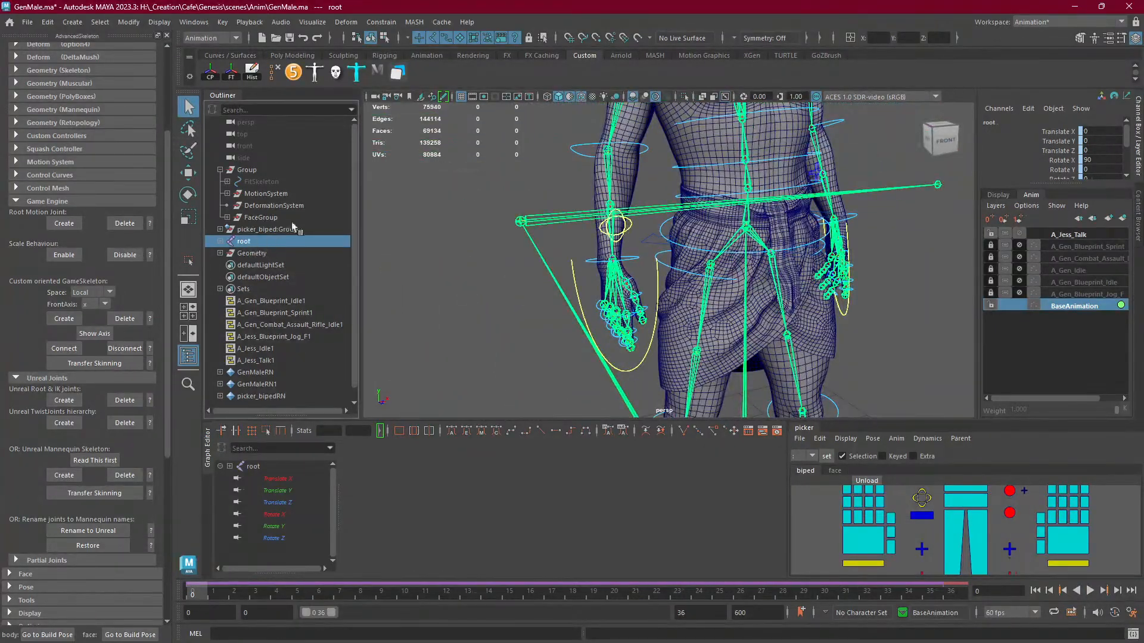
key("ctrl+1")
left_click(520, 222)
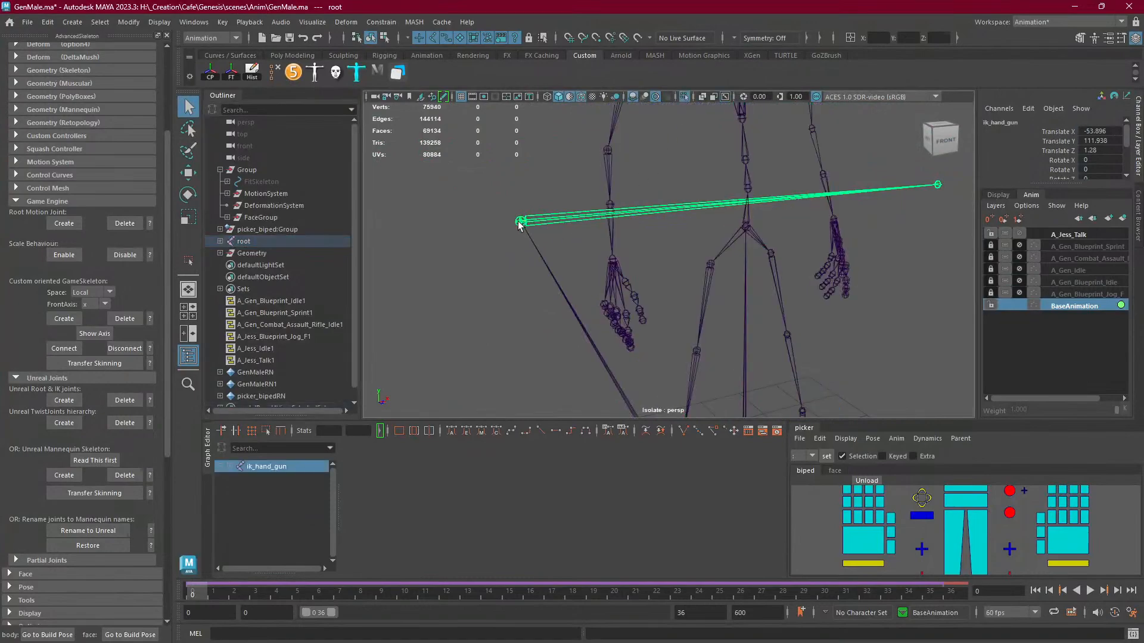
left_click(612, 259, "shift")
middle_click_drag(785, 316, 666, 256, "alt")
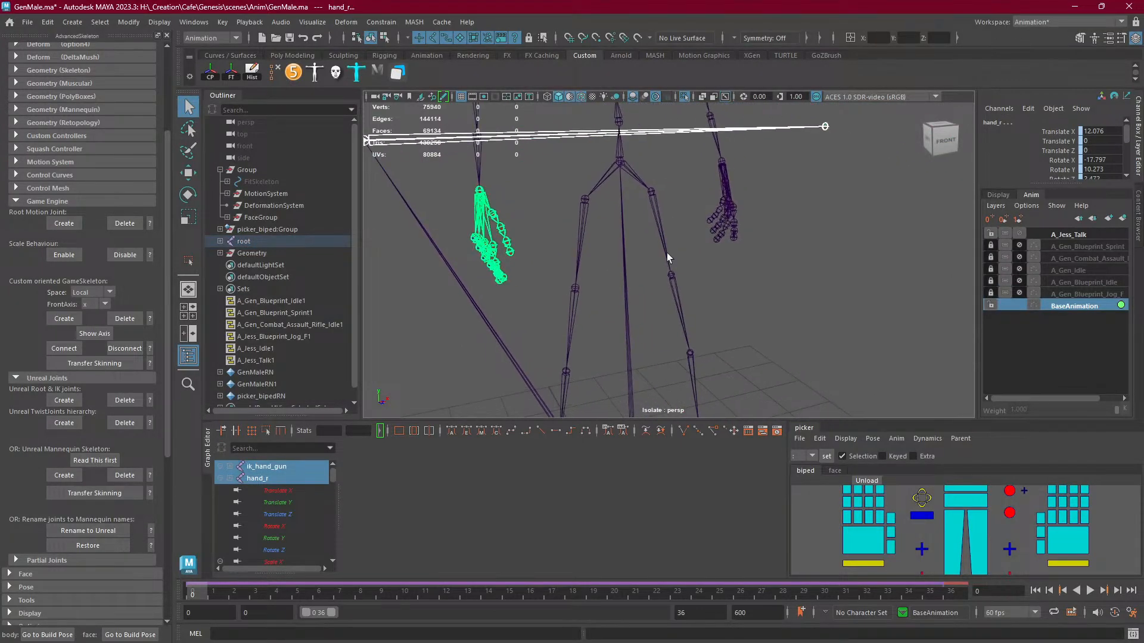
right_click_drag(666, 252, 546, 235, "alt")
mouse_move(546, 235)
left_mouse_down("alt")
mouse_move(581, 237)
mouse_move(531, 244)
left_mouse_up("alt")
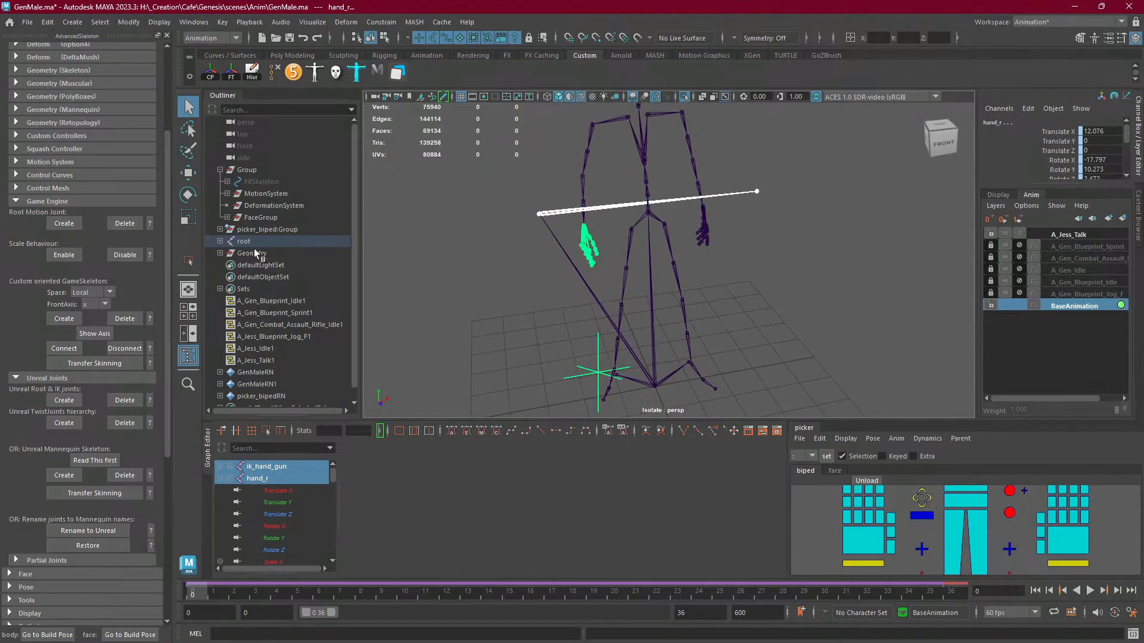
Reveal hand_r and ik_hand_gun in the joint hierarchy and examine the child joints ik_hand_r and ik_hand_l.
key("f")
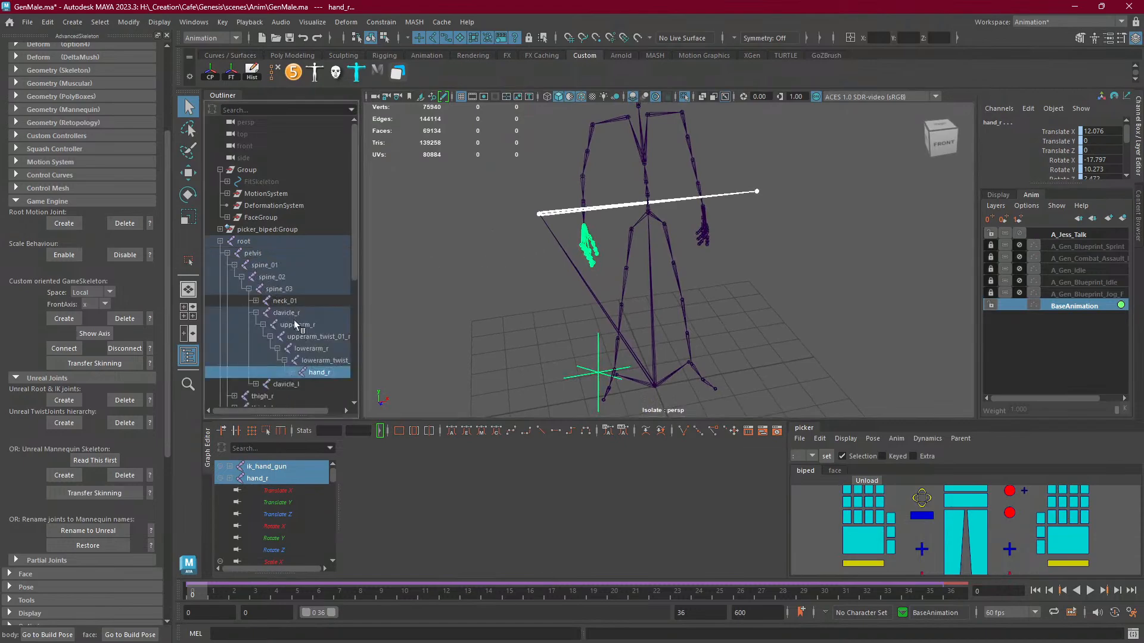
left_click(292, 372)
left_click(541, 214)
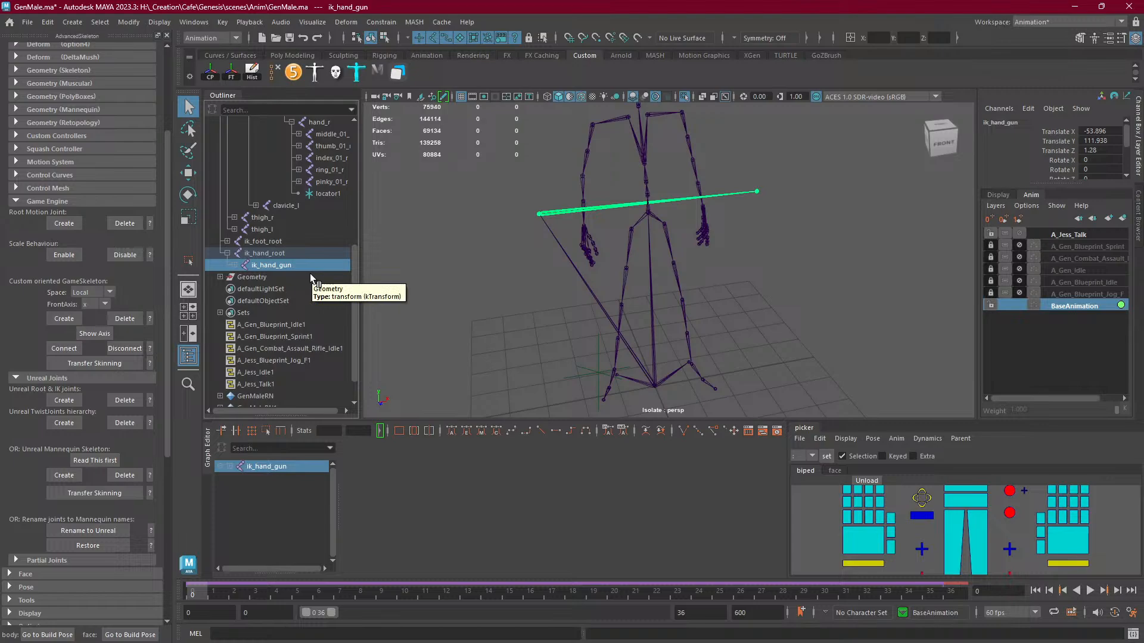
scroll(530, 244, "up", 4)
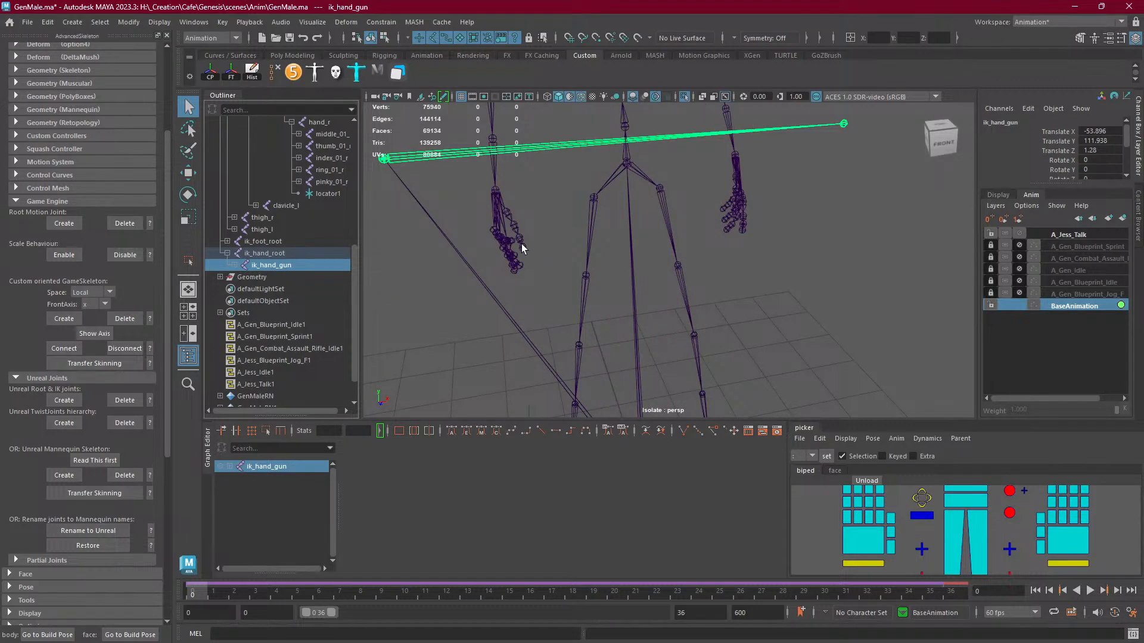
left_click(234, 265)
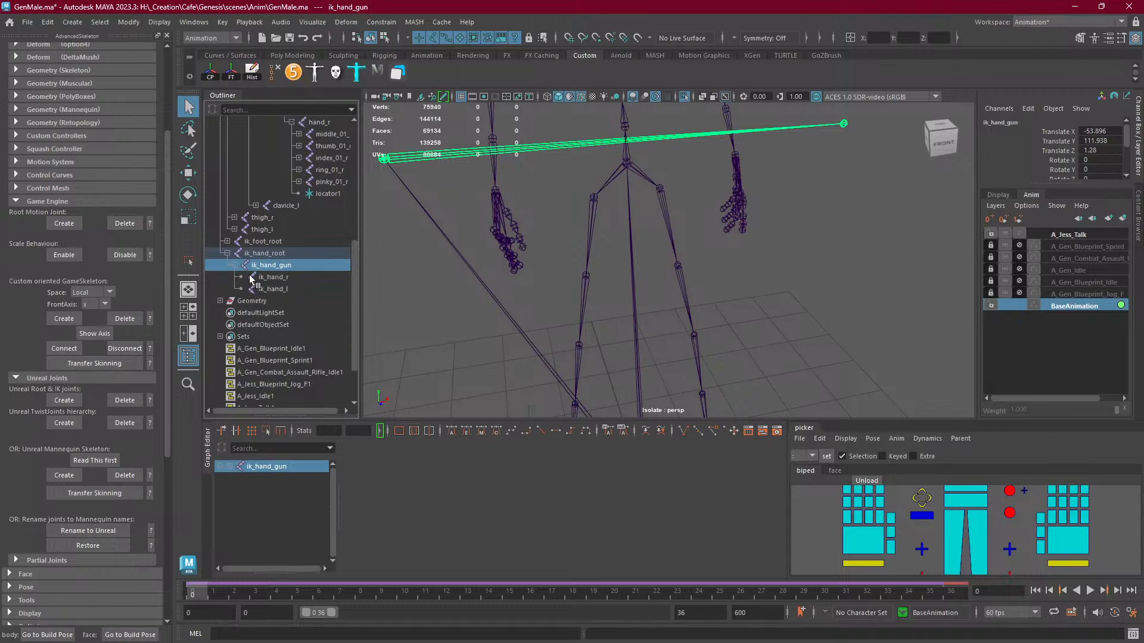
left_click(272, 277)
left_click(271, 289)
left_click(270, 277)
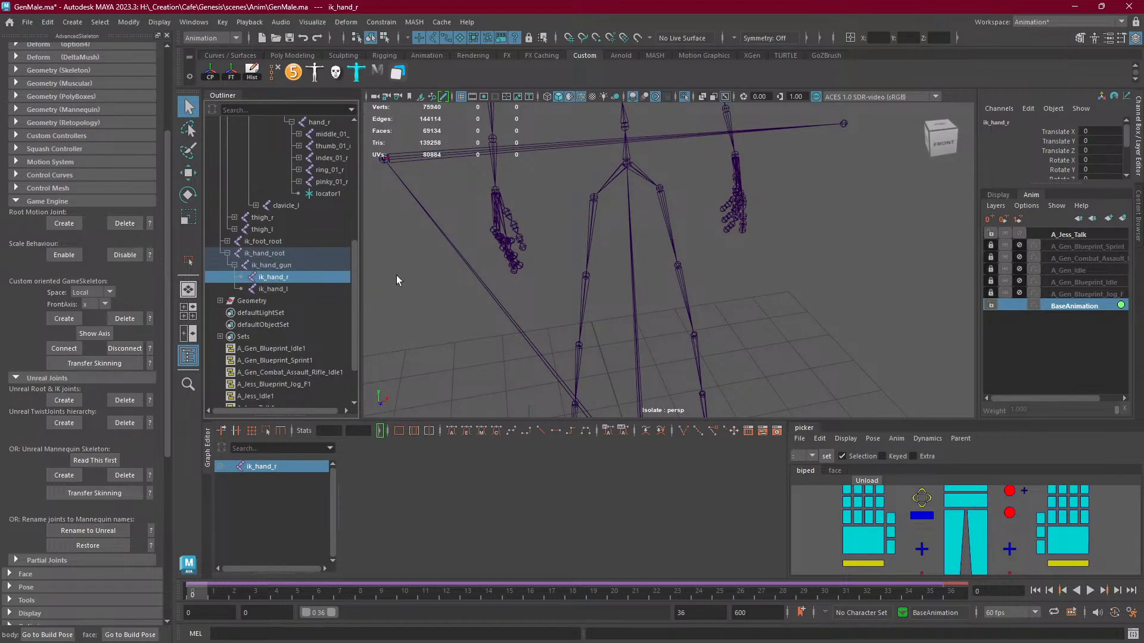
Try to constrain hand_r to ik_hand_r, and undo back past the joint selection.
left_click_drag(396, 275, 519, 233, "alt")
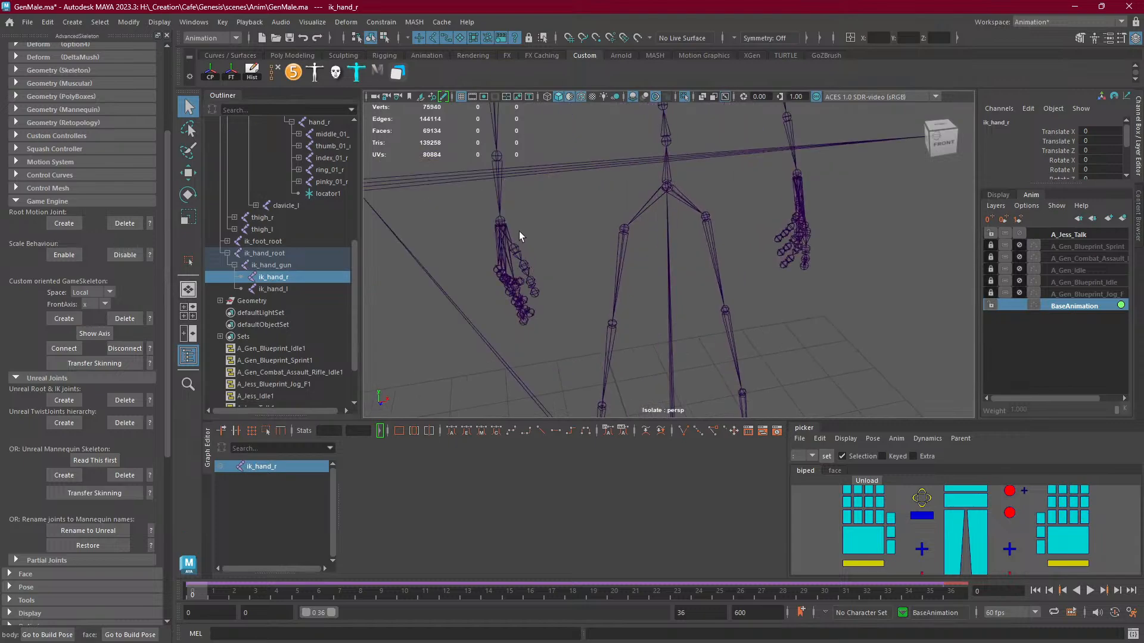
left_click(500, 228, "shift")
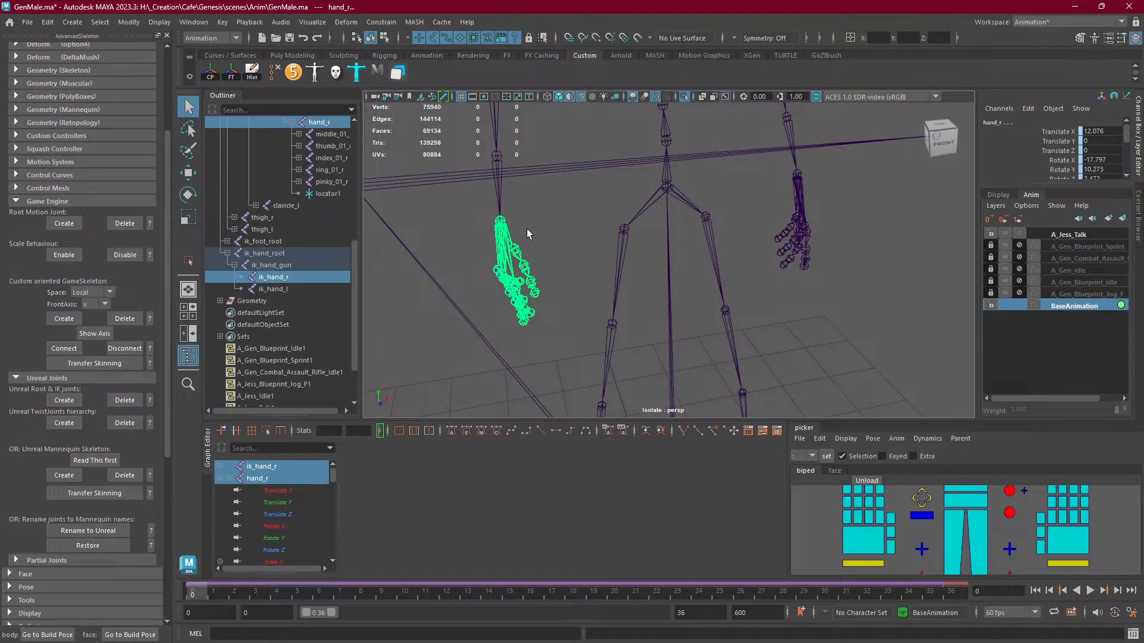
scroll(526, 229, "down", 3)
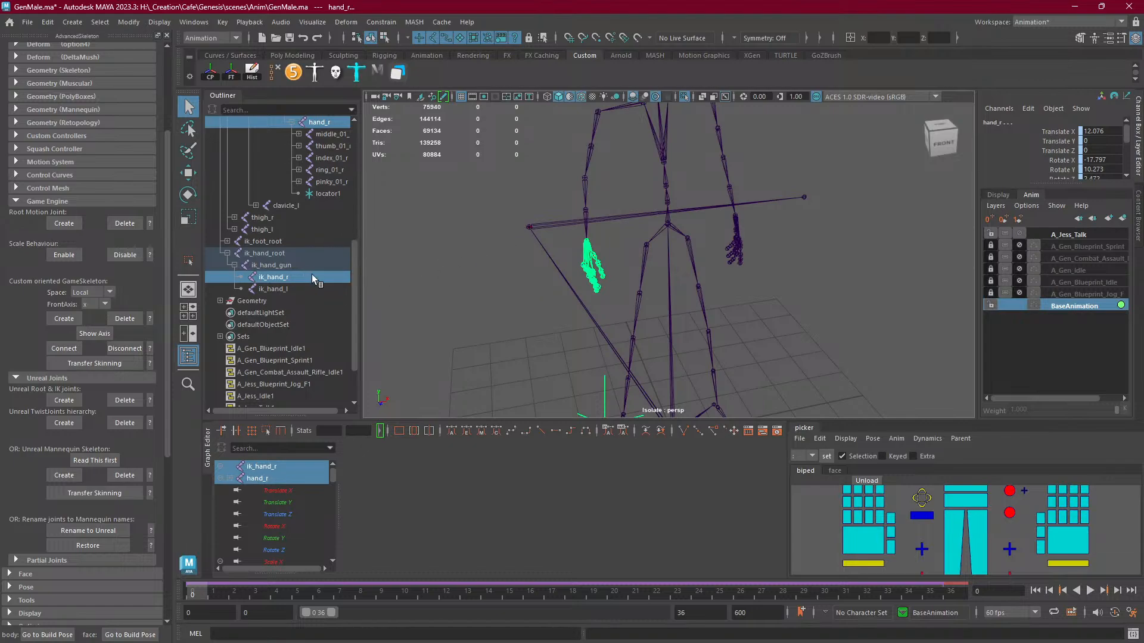
scroll(445, 289, "down", 3)
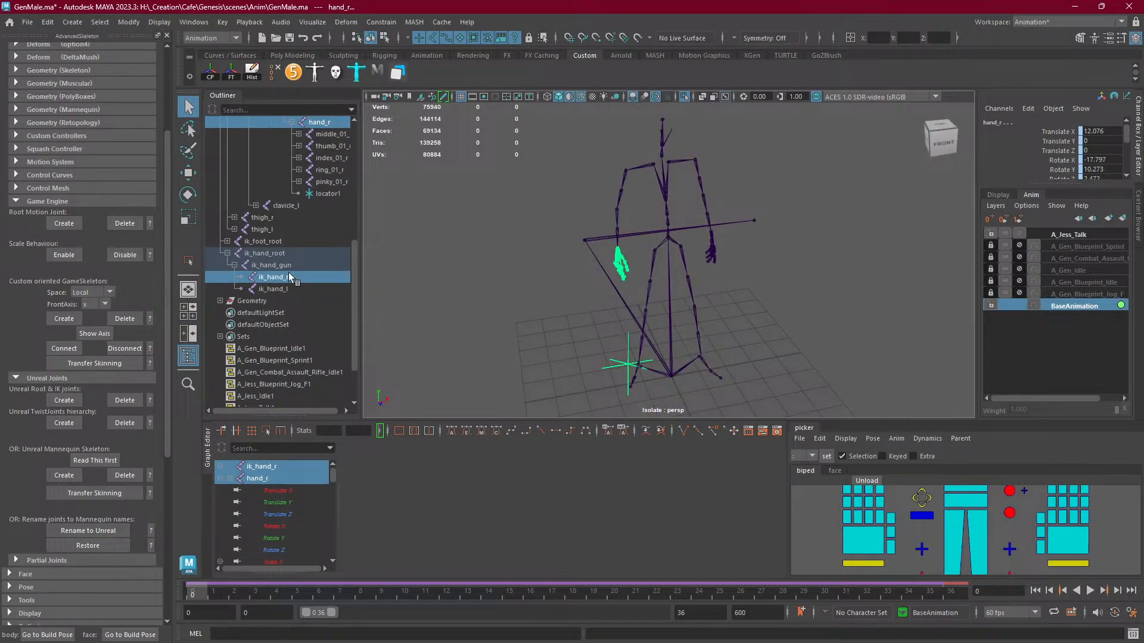
scroll(289, 273, "up", 3)
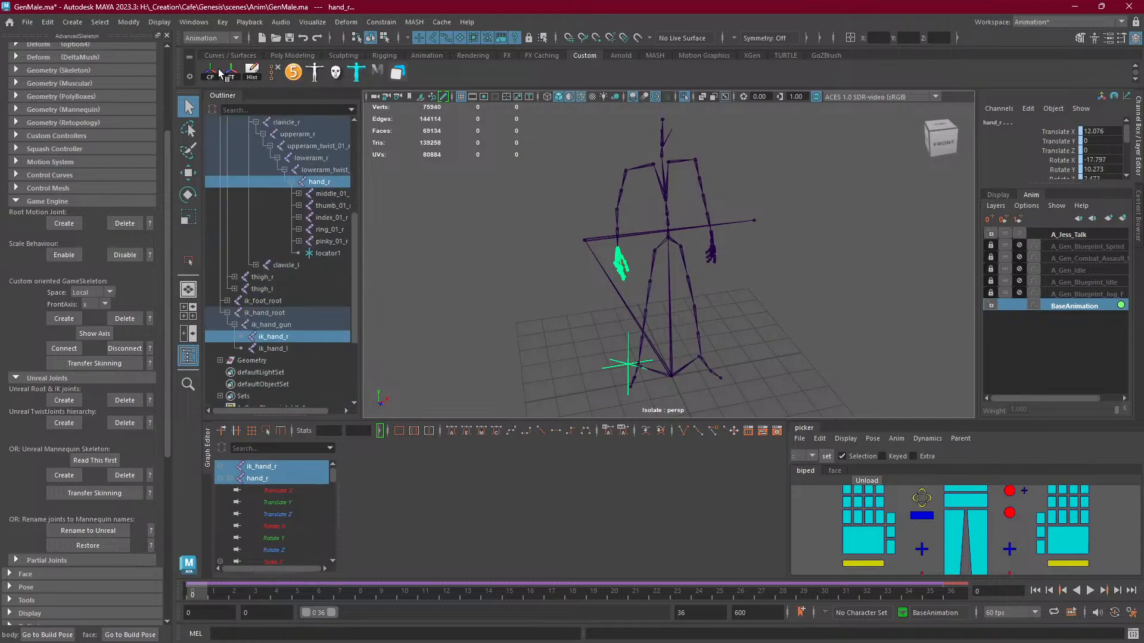
left_click(370, 22)
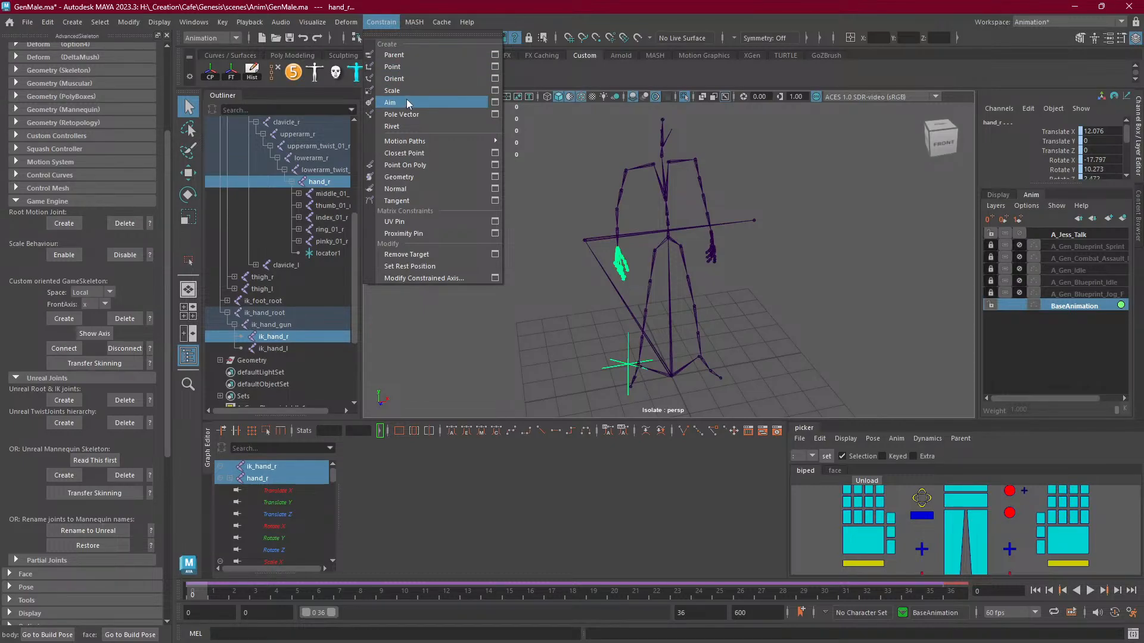
left_click(406, 64)
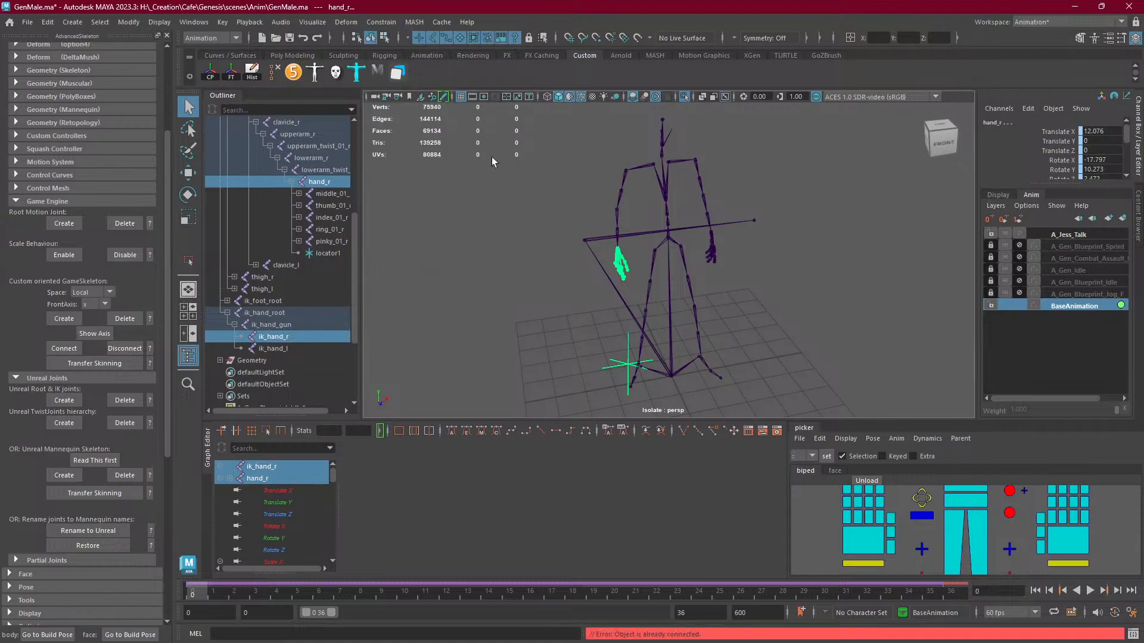
scroll(566, 236, "up", 5)
scroll(566, 236, "down", 2)
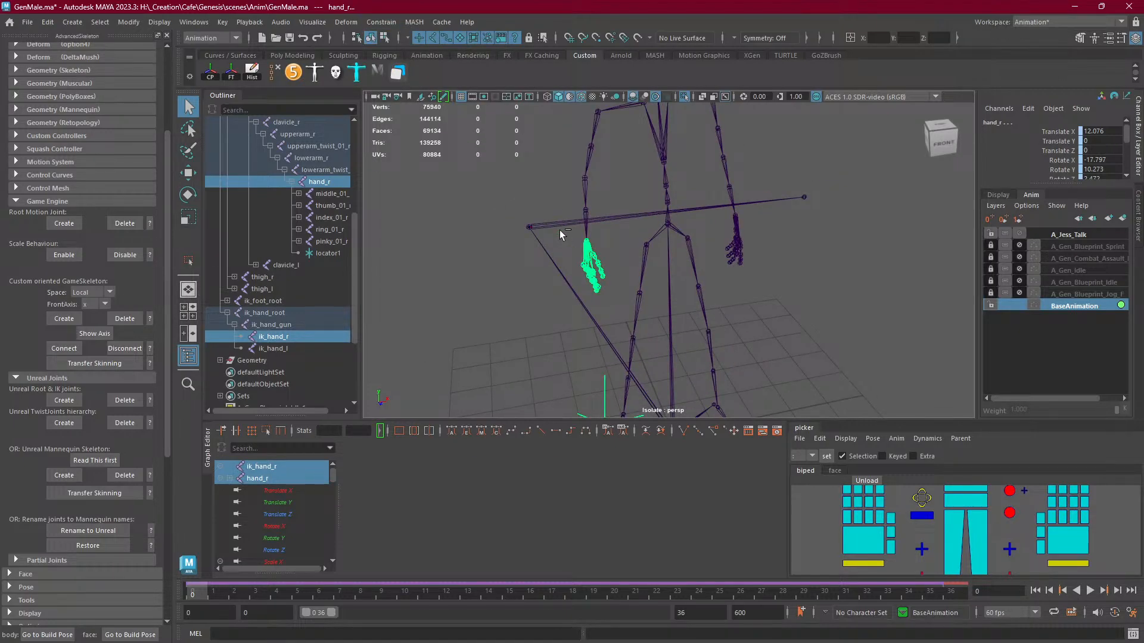
key("ctrl+z")
key("ctrl+z")
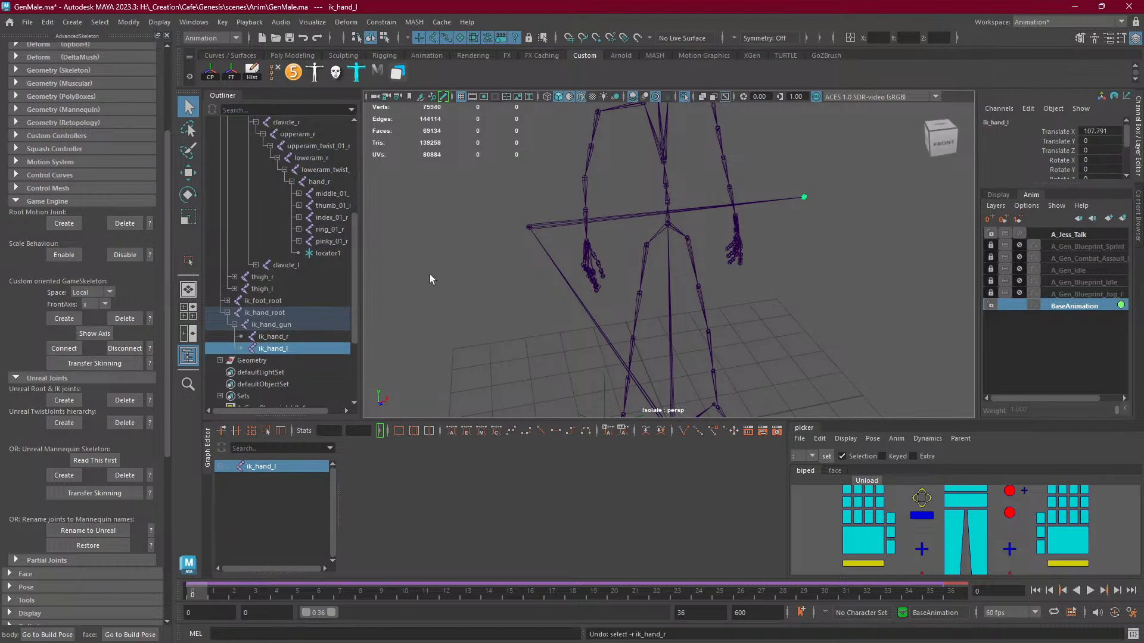
Reset the Parent constraint options with Maintain offset on and try to constrain hand_r to ik_hand_r.
left_click(297, 336)
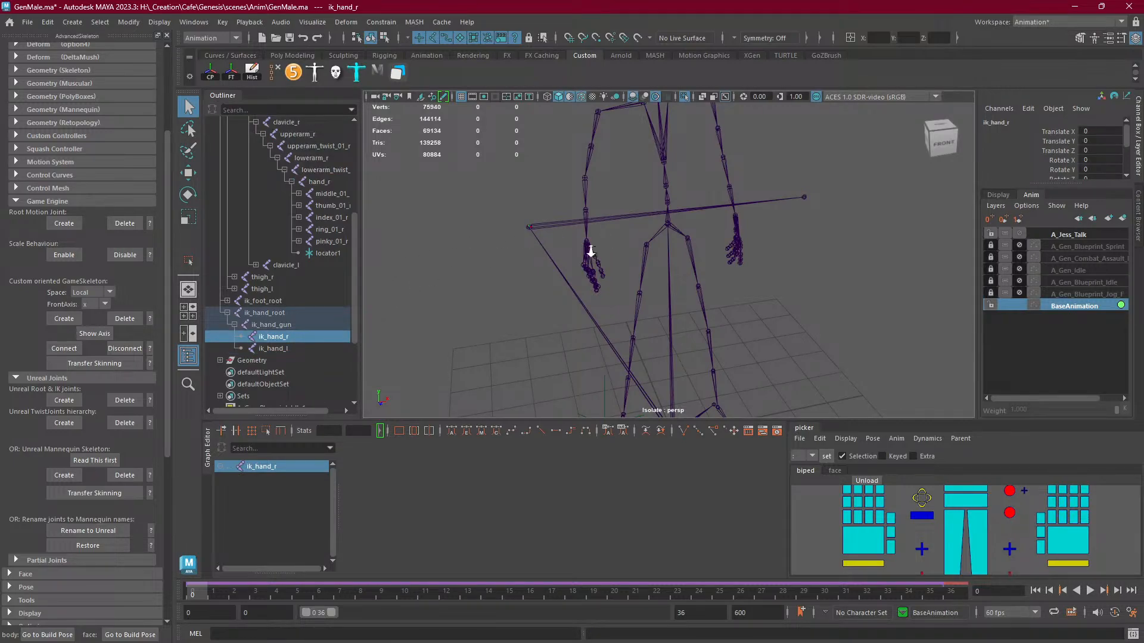
scroll(591, 251, "up", 3)
left_click(537, 243, "shift")
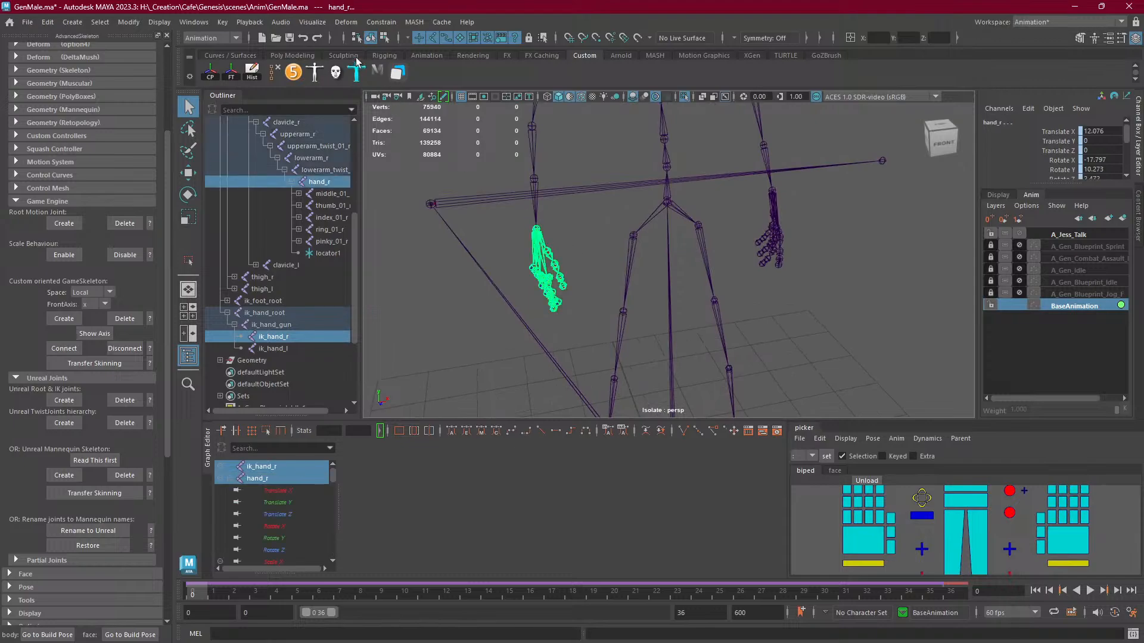
left_click(379, 23)
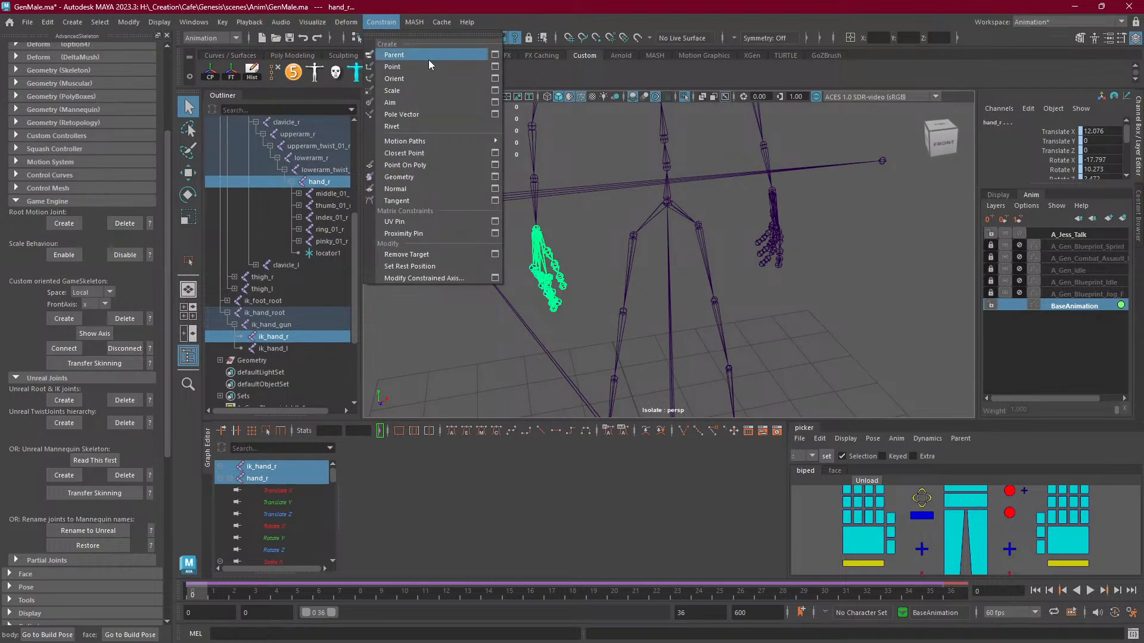
left_click(494, 56)
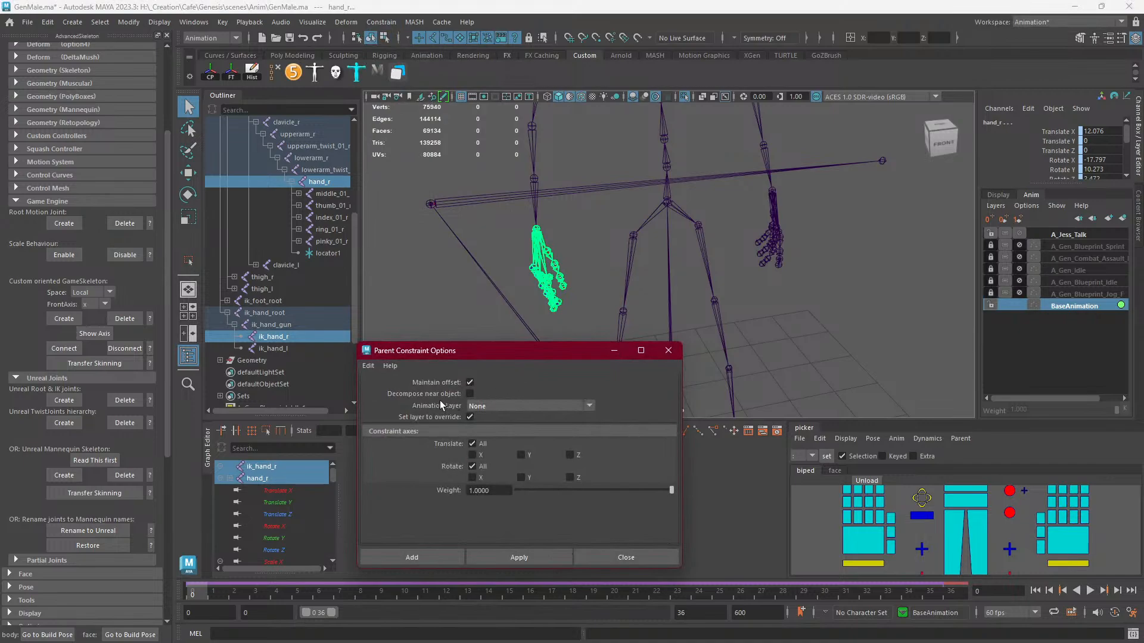
left_click(369, 366)
left_click(393, 390)
left_click(512, 553)
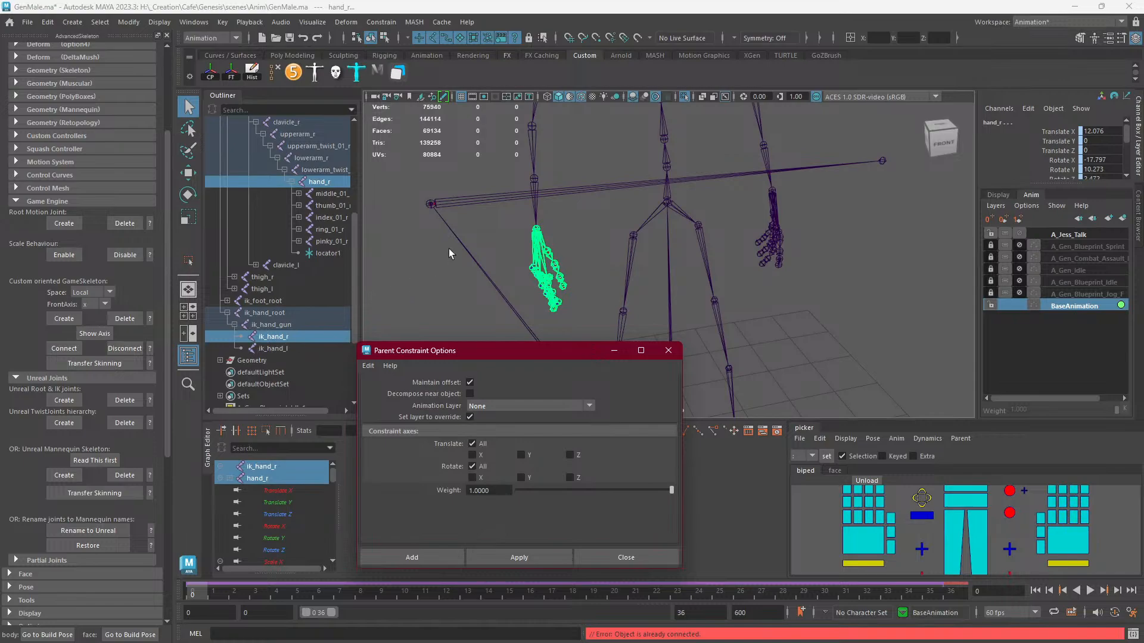
left_click(437, 220)
key("ctrl+z")
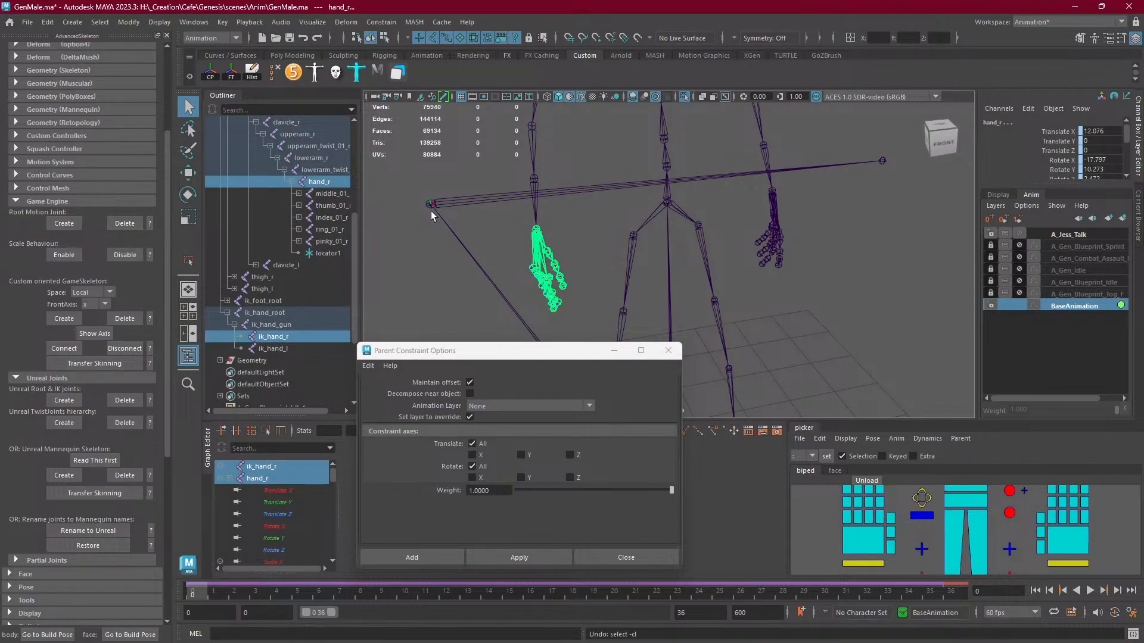
Parent-constrain ik_hand_r to hand_r with Maintain offset on, and undo the constraint.
left_click(537, 236)
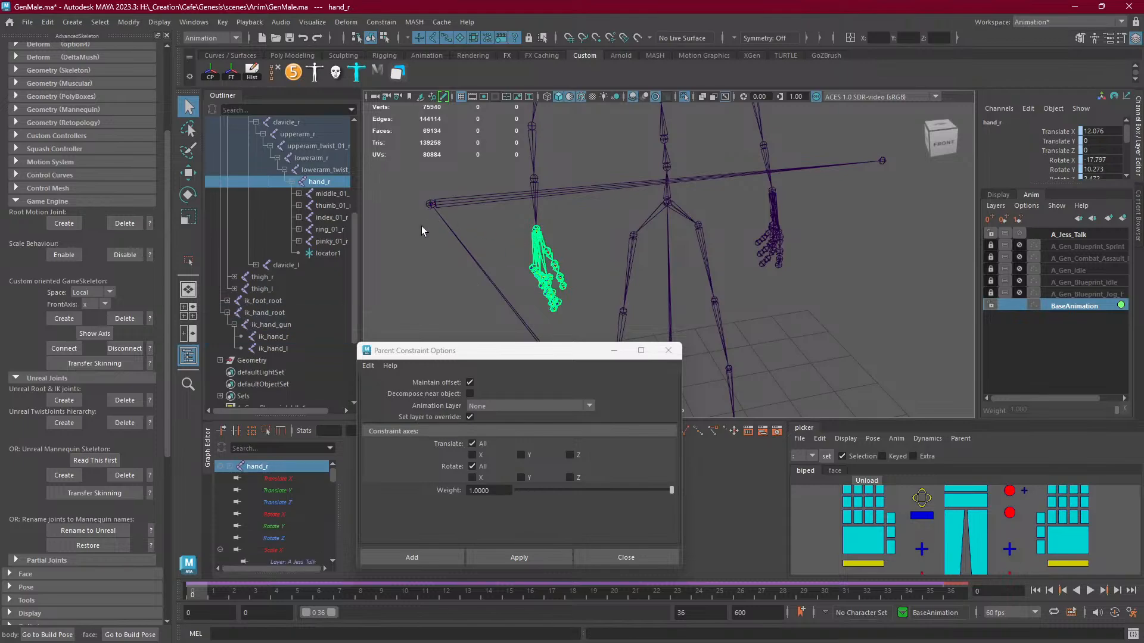
left_click(288, 337, "ctrl")
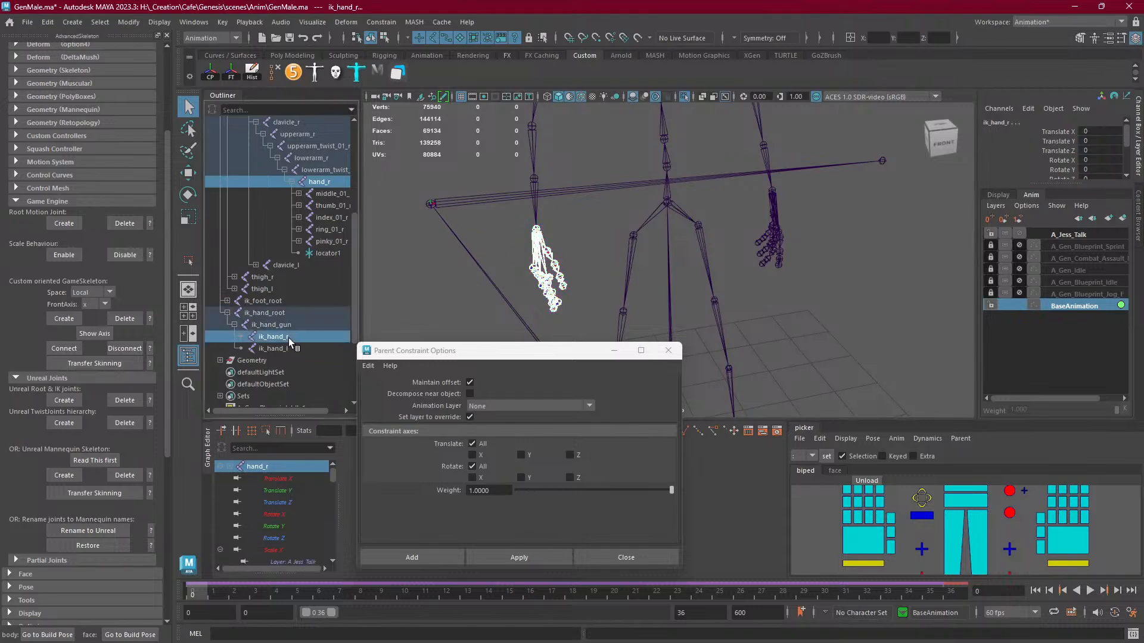
left_click(523, 554)
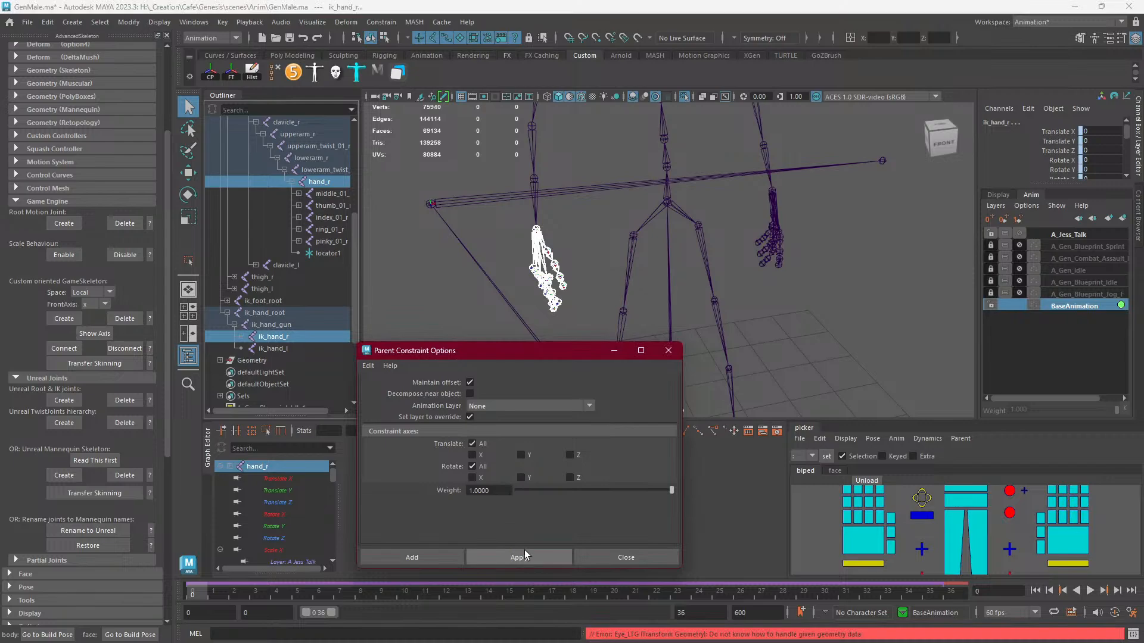
left_click(403, 282)
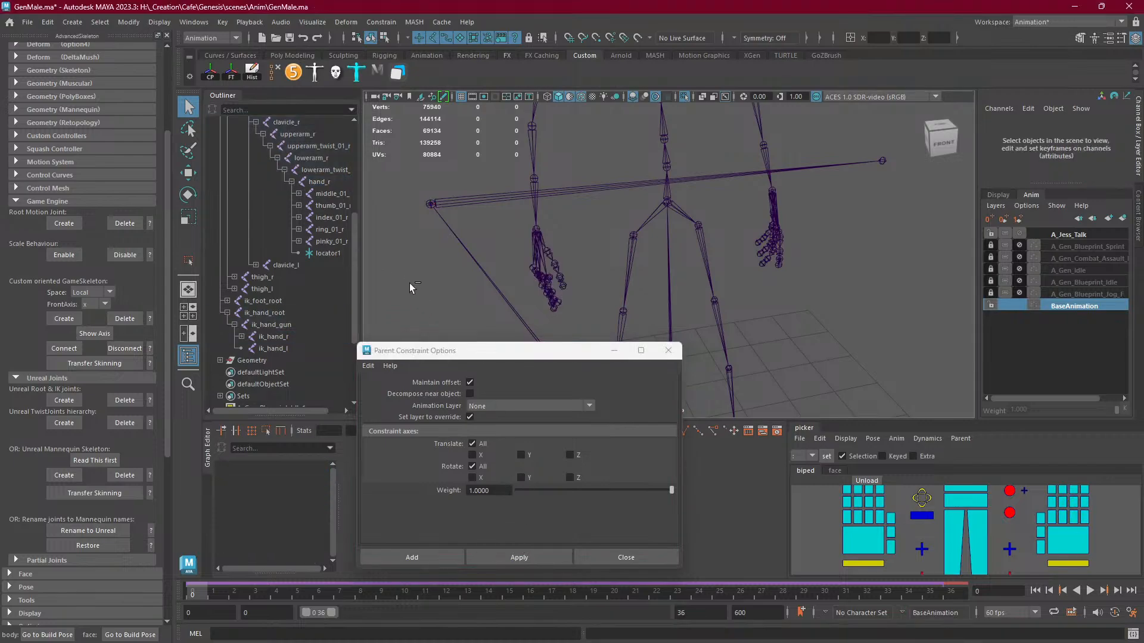
key("ctrl+z")
key("ctrl+z")
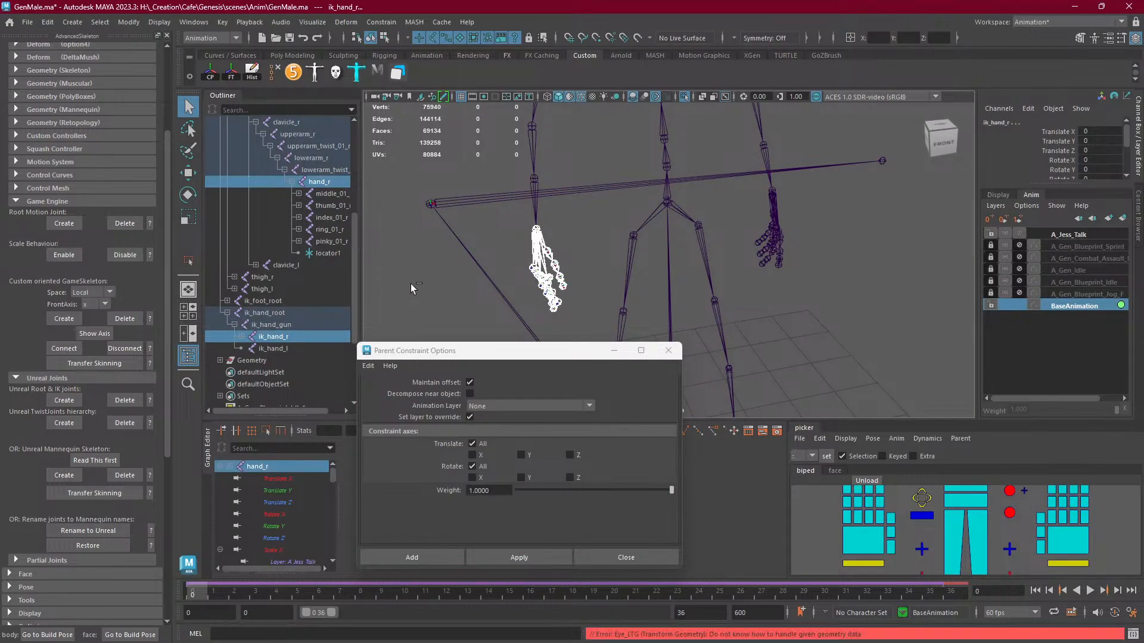
Turn off Maintain offset in the Parent constraint options and try to apply the constraint to hand_r.
left_click(533, 241)
left_click(498, 399)
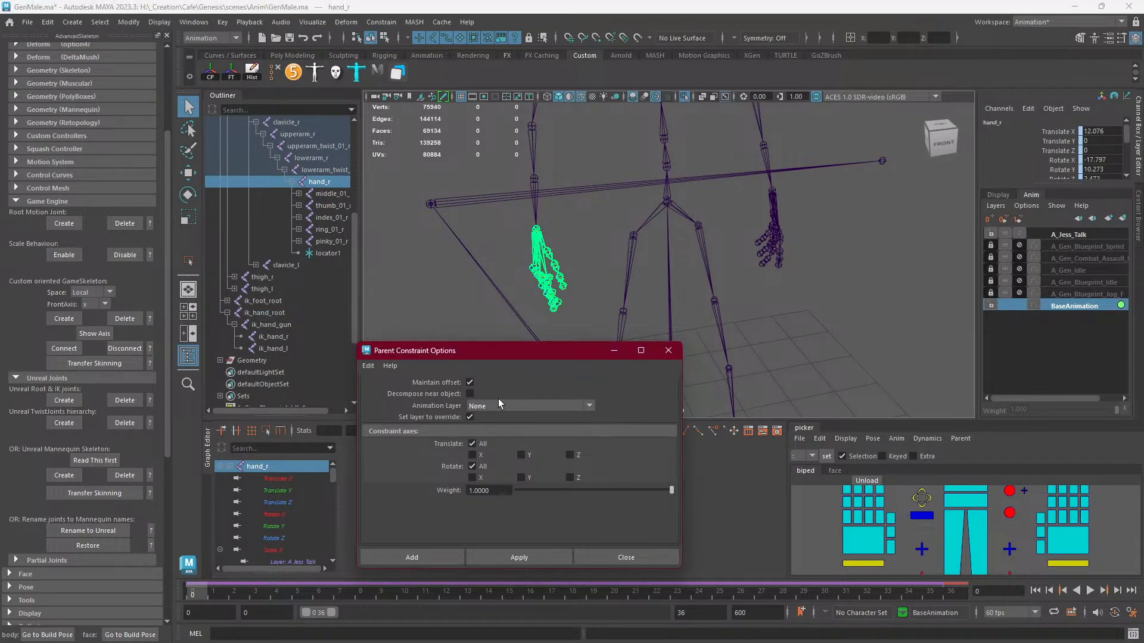
left_click(498, 403)
left_click(498, 402)
left_click(534, 554)
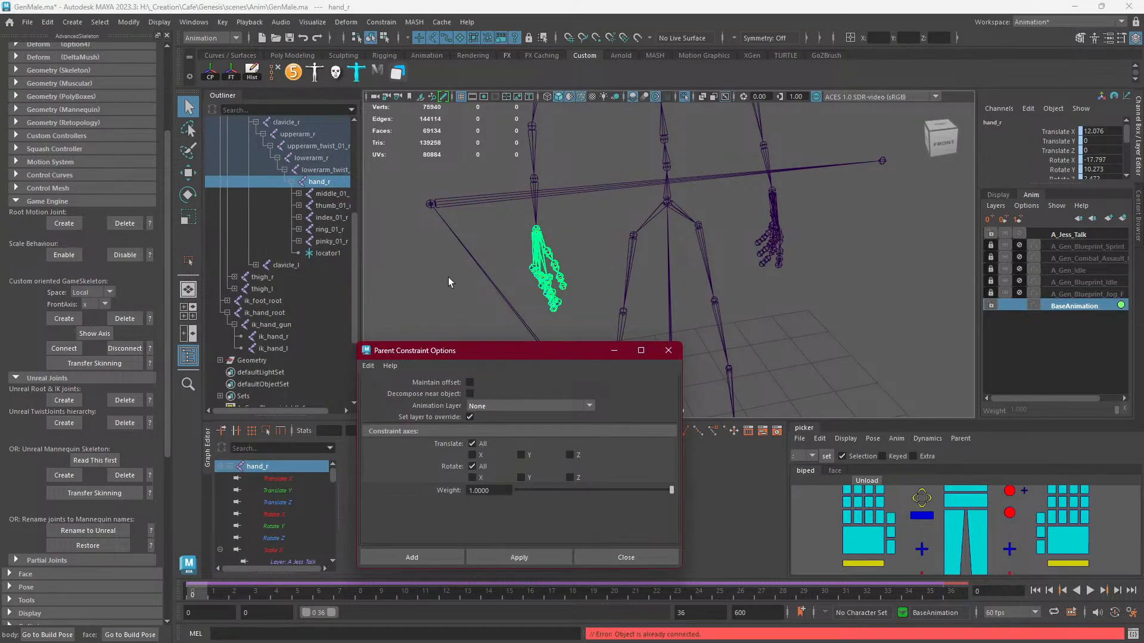
key("ctrl+z")
Try to constrain hand_r to ik_hand_r without offset, and undo back through the earlier joint selections.
left_click(292, 335)
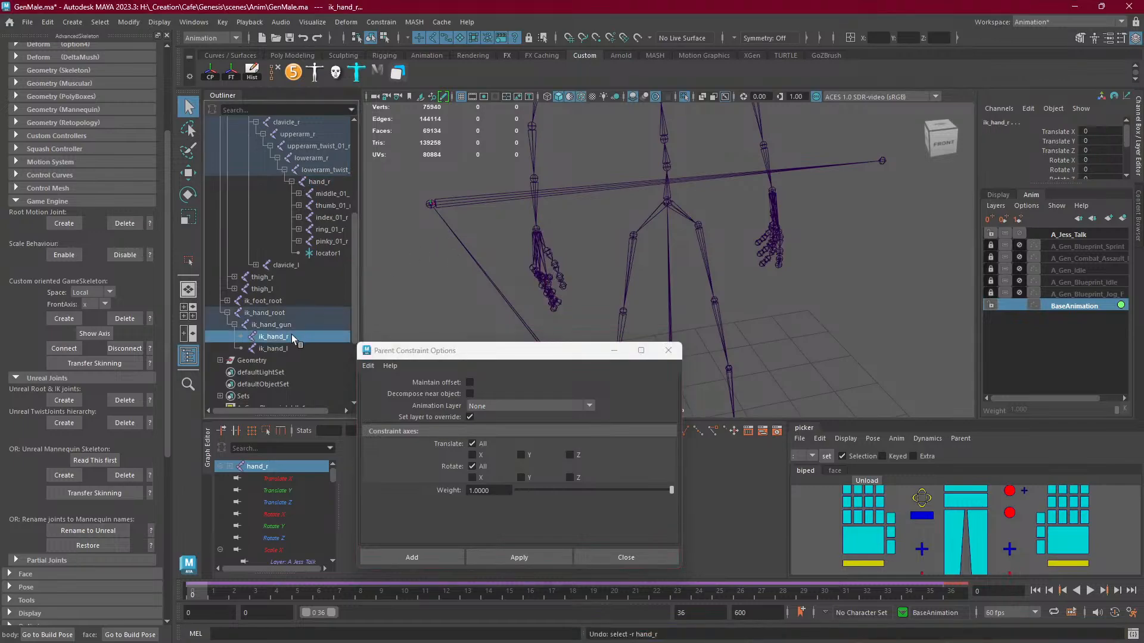
left_click(319, 181, "ctrl")
left_click(508, 553)
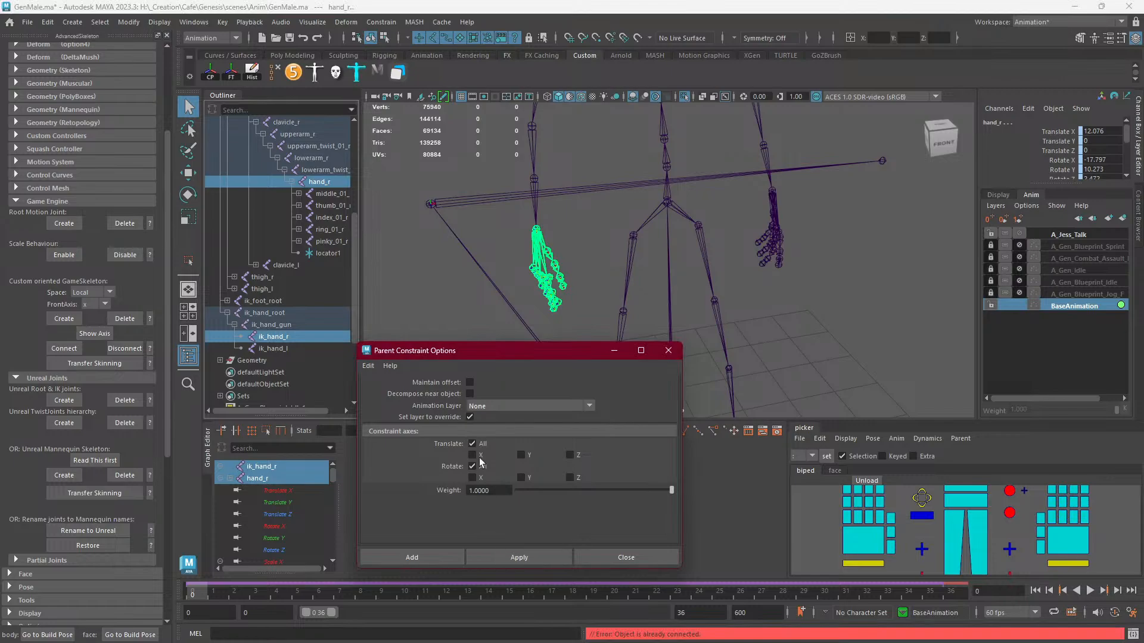
key("ctrl+z")
key("ctrl+z")
key("ctrl+z")
key("ctrl+z")
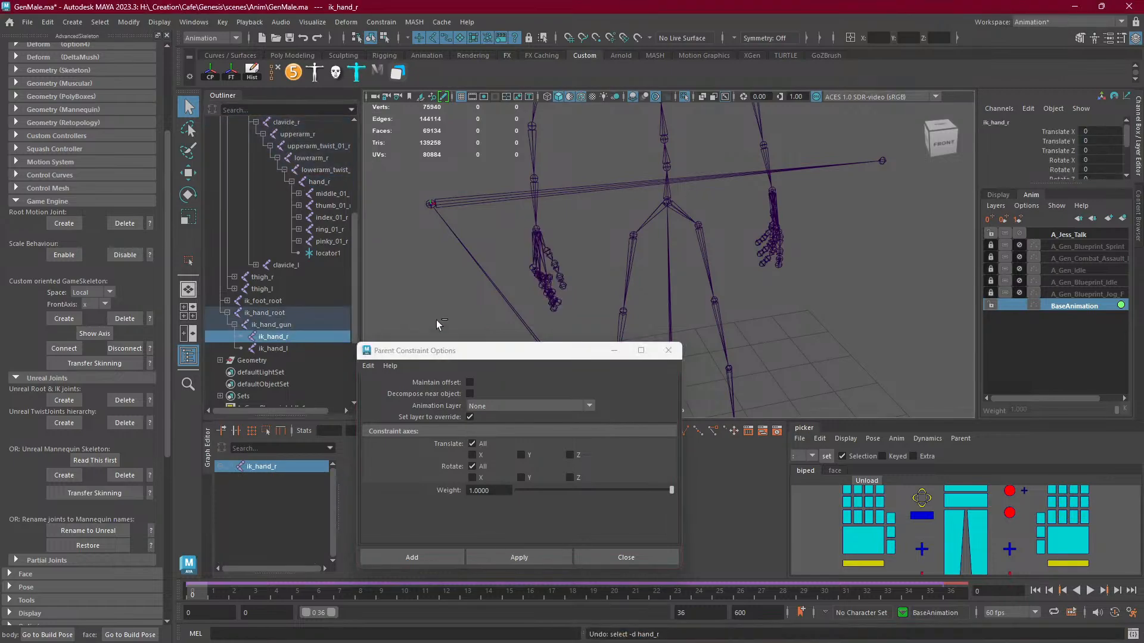
scroll(503, 284, "down", 3)
key("ctrl+z")
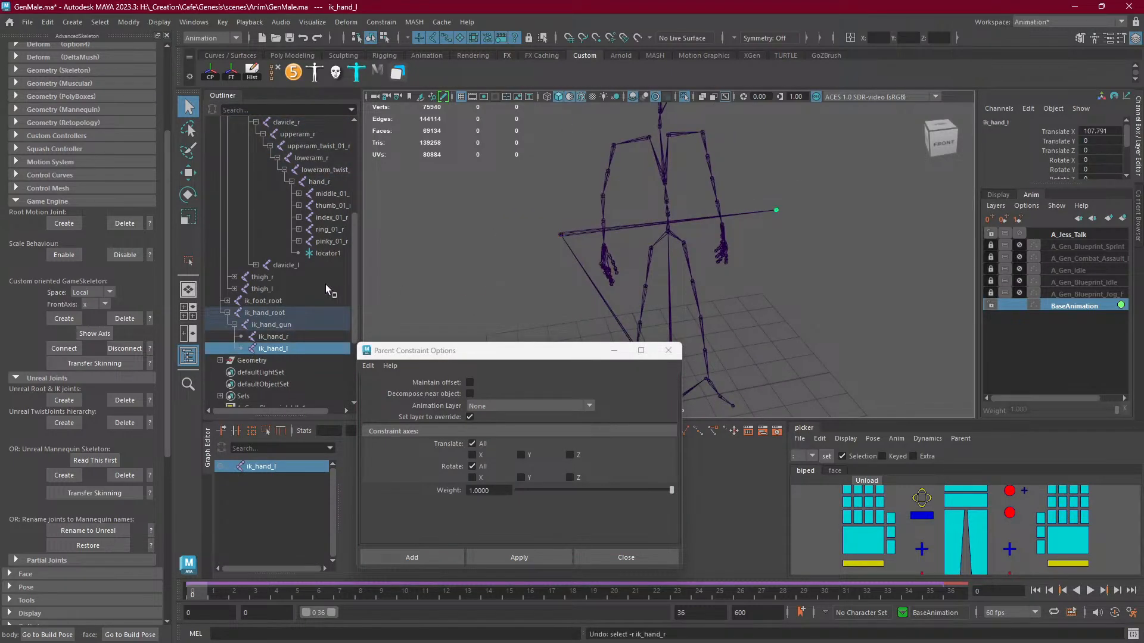
scroll(325, 284, "up", 5)
key("ctrl+z")
key("ctrl+z")
key("ctrl+z")
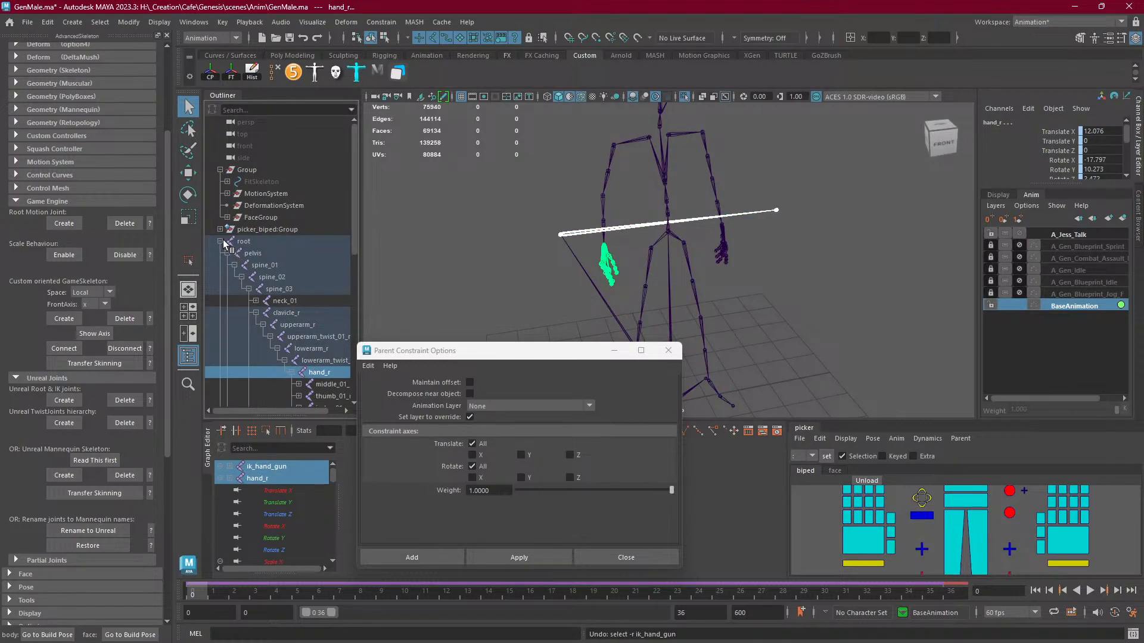
Collapse the root hierarchy, select root together with the Geometry group, and move the constraint options window off the skeleton.
left_click(221, 241)
left_click(248, 253)
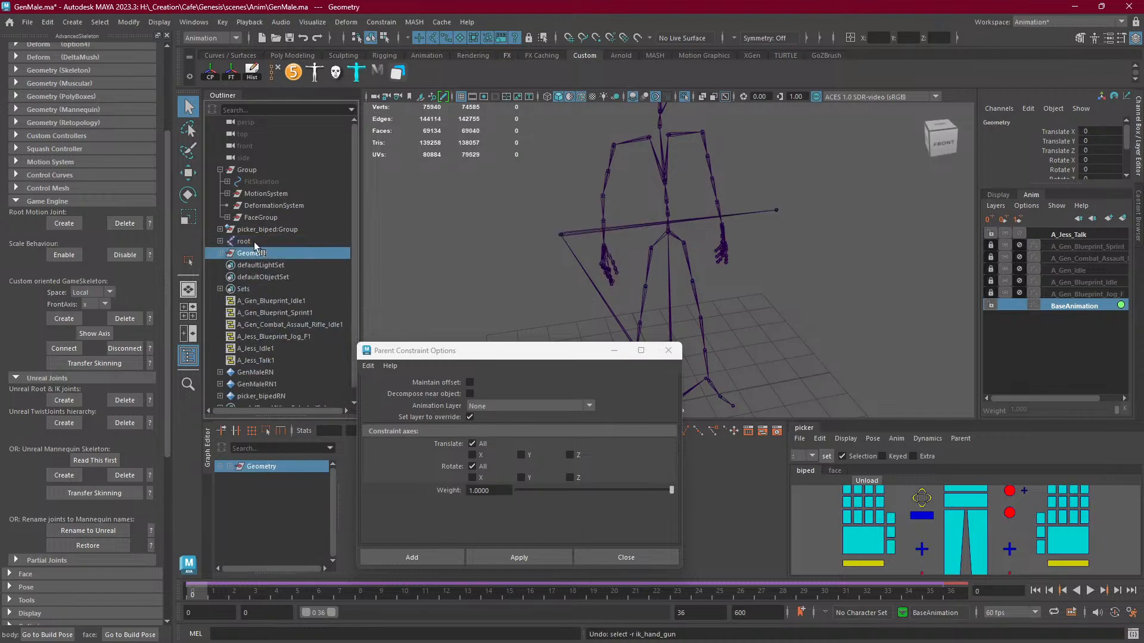
left_click(254, 242)
left_click(253, 255, "ctrl")
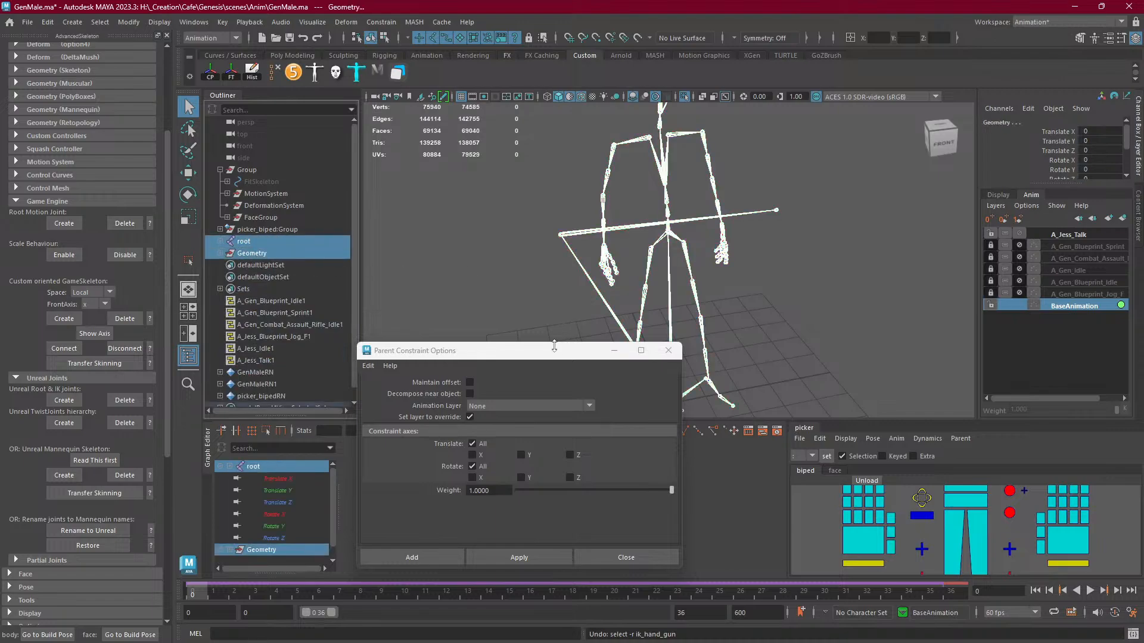
left_click_drag(554, 346, 810, 384)
Select the hand_r joint on the skeleton and reveal it in the joint hierarchy.
scroll(454, 218, "up", 5)
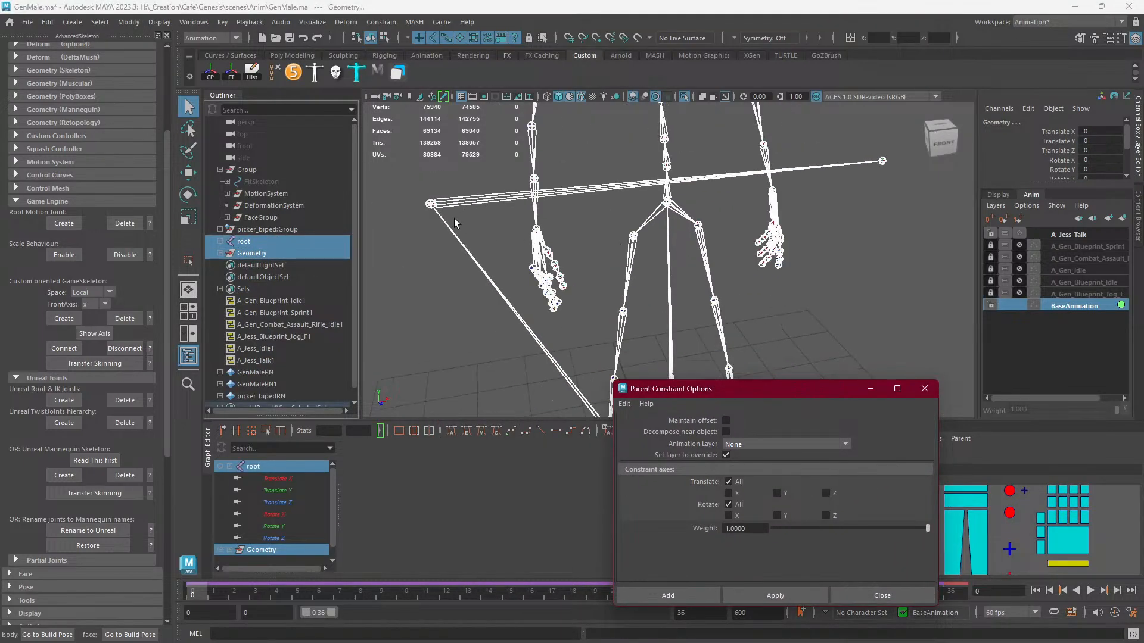
left_click(448, 202)
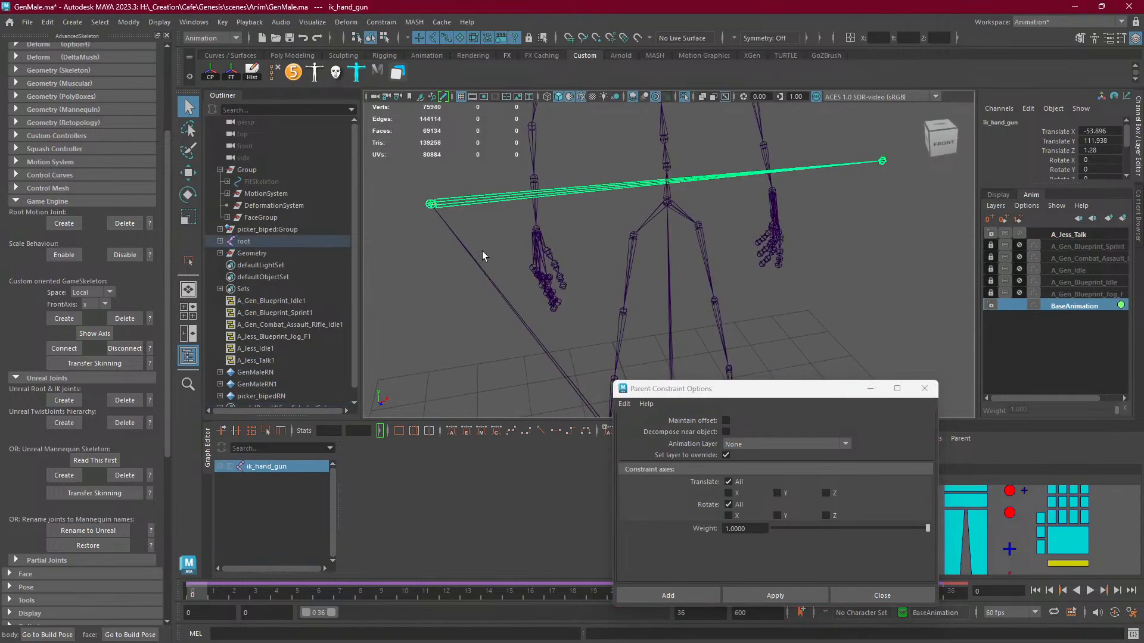
left_click(537, 241)
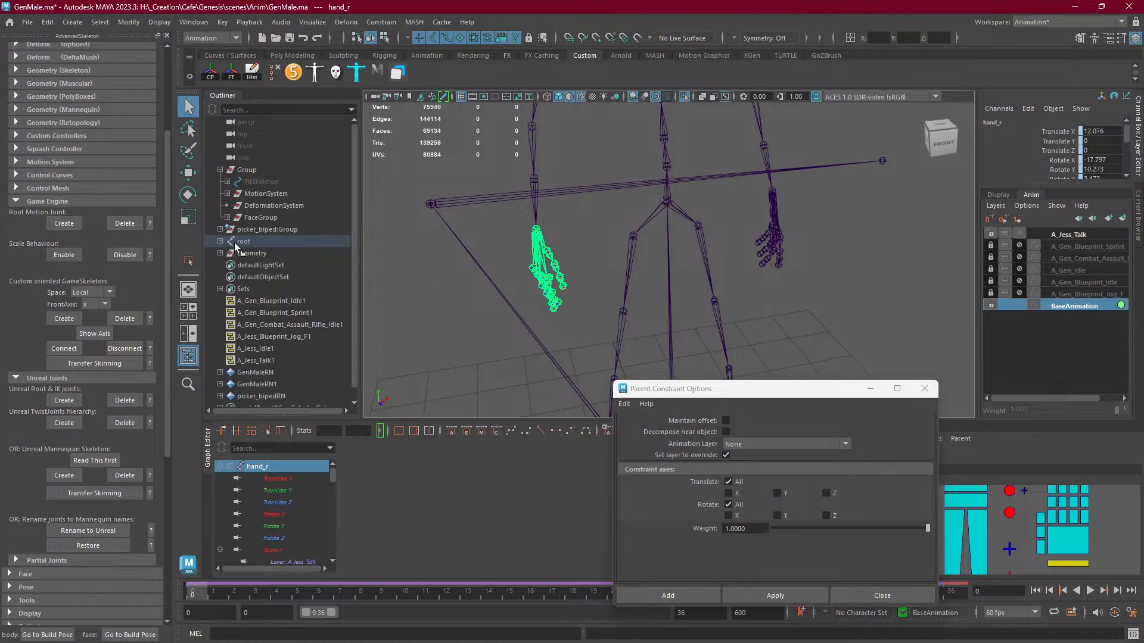
key("f")
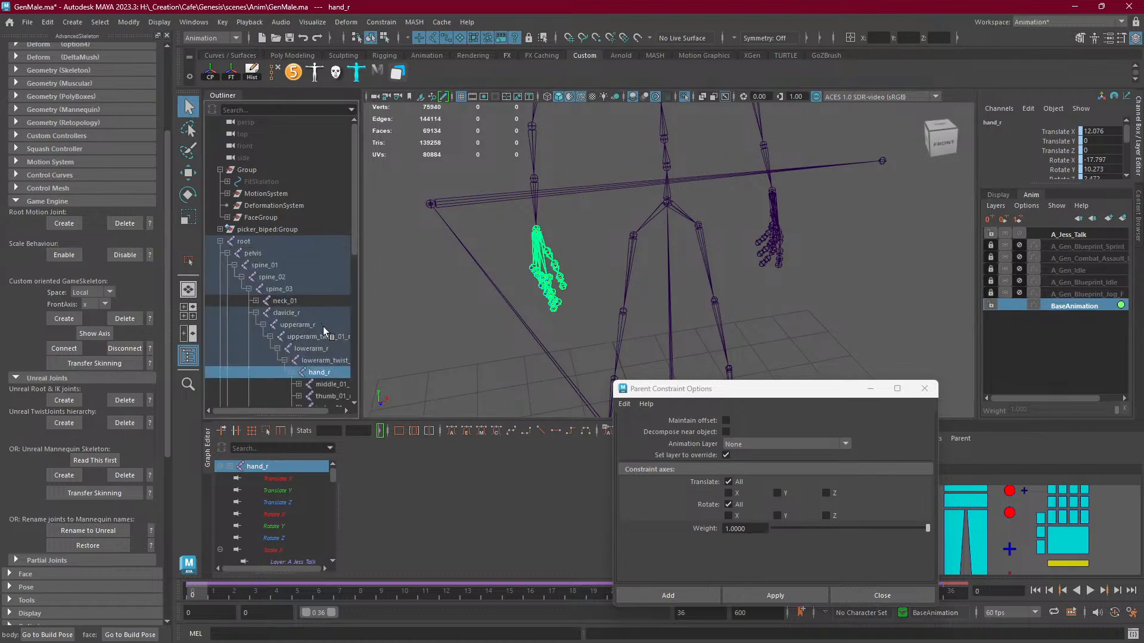
Unparent locator1 from hand_r so that it sits at the scene's top level.
left_click_drag(505, 270, 607, 310, "alt")
left_click(624, 315)
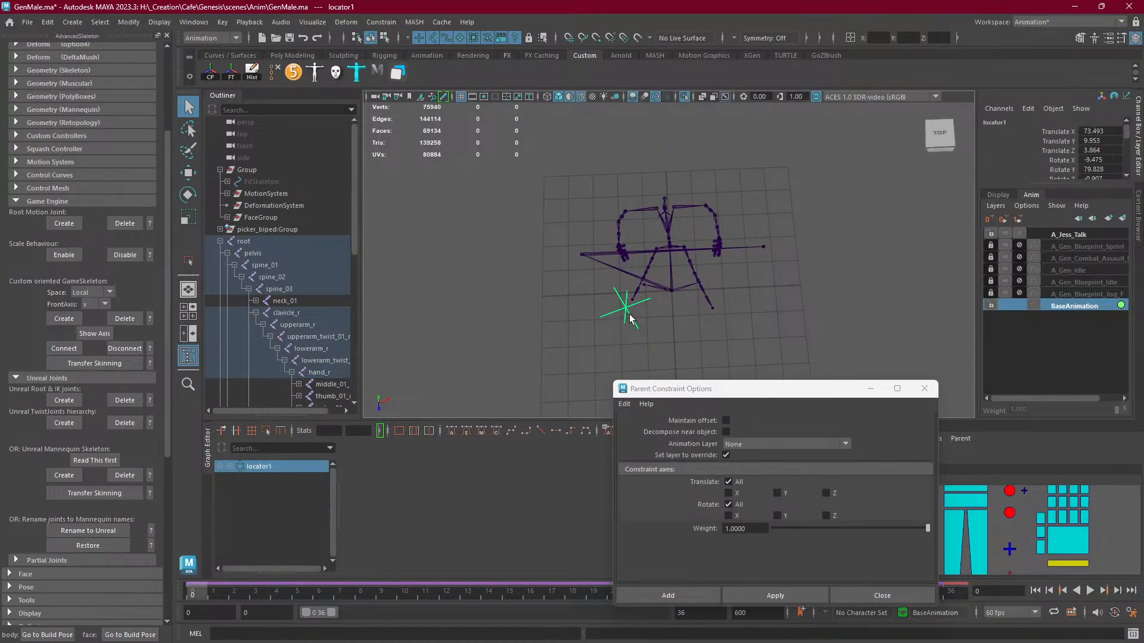
scroll(341, 287, "down", 8)
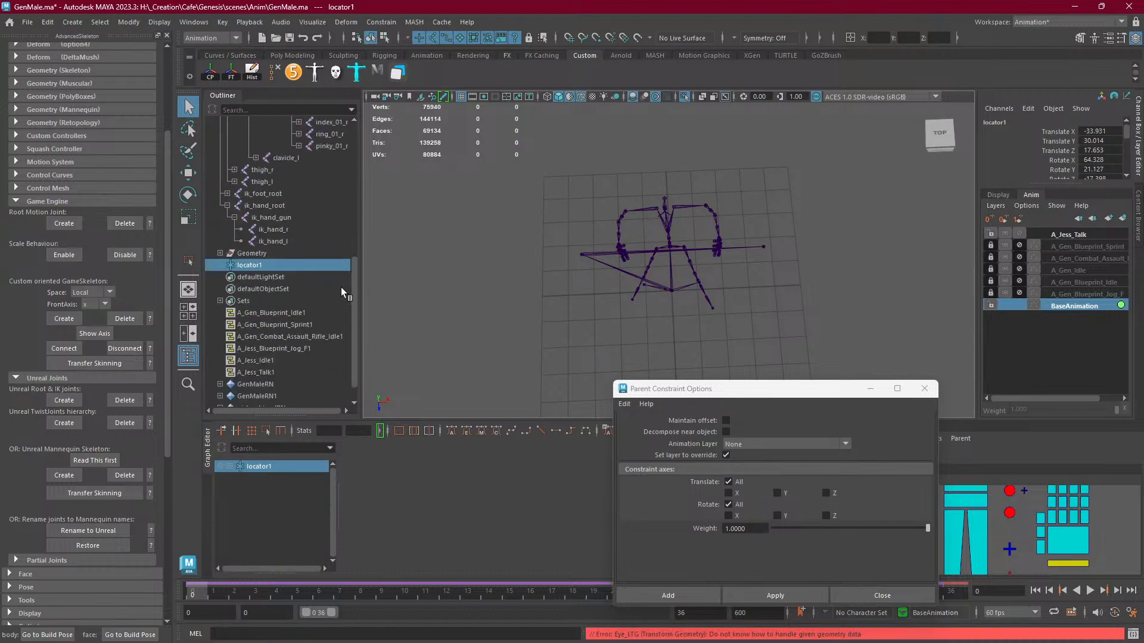
Delete locator1 from the scene.
scroll(327, 294, "up", 5)
scroll(599, 276, "up", 3)
left_click_drag(599, 277, 532, 335, "alt")
scroll(634, 288, "up", 5)
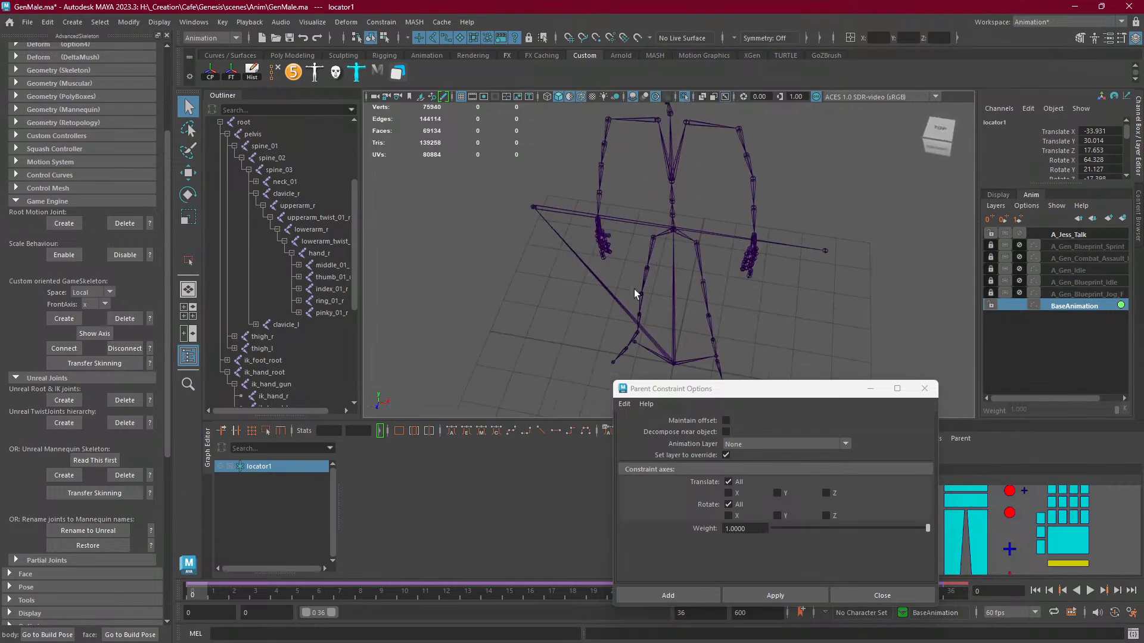
scroll(634, 288, "down", 4)
scroll(305, 345, "down", 5)
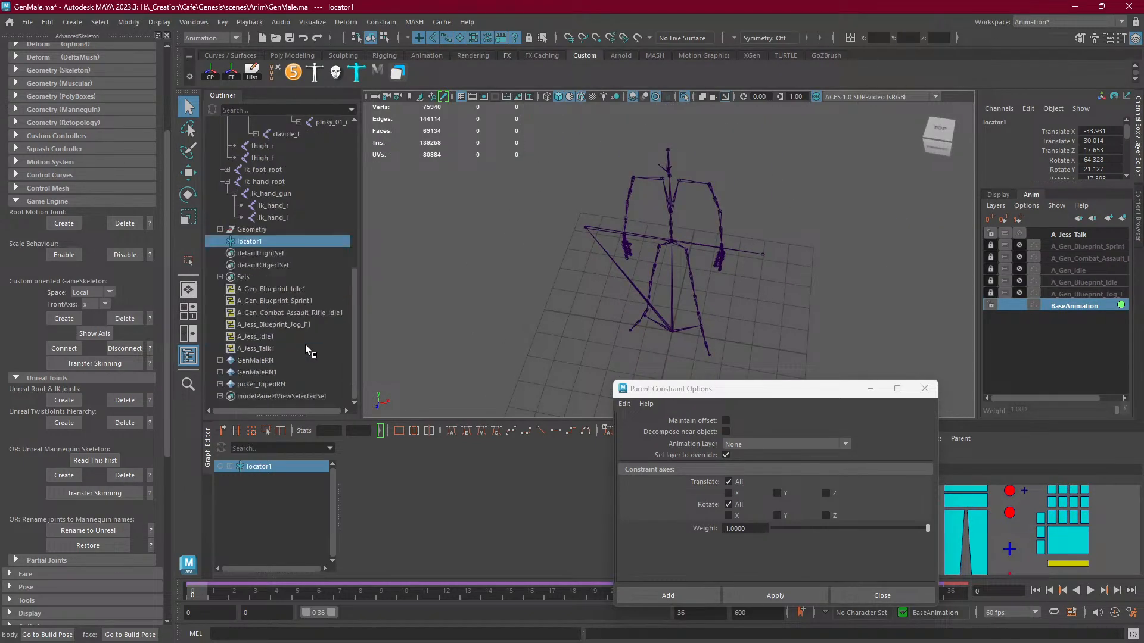
scroll(574, 334, "down", 8)
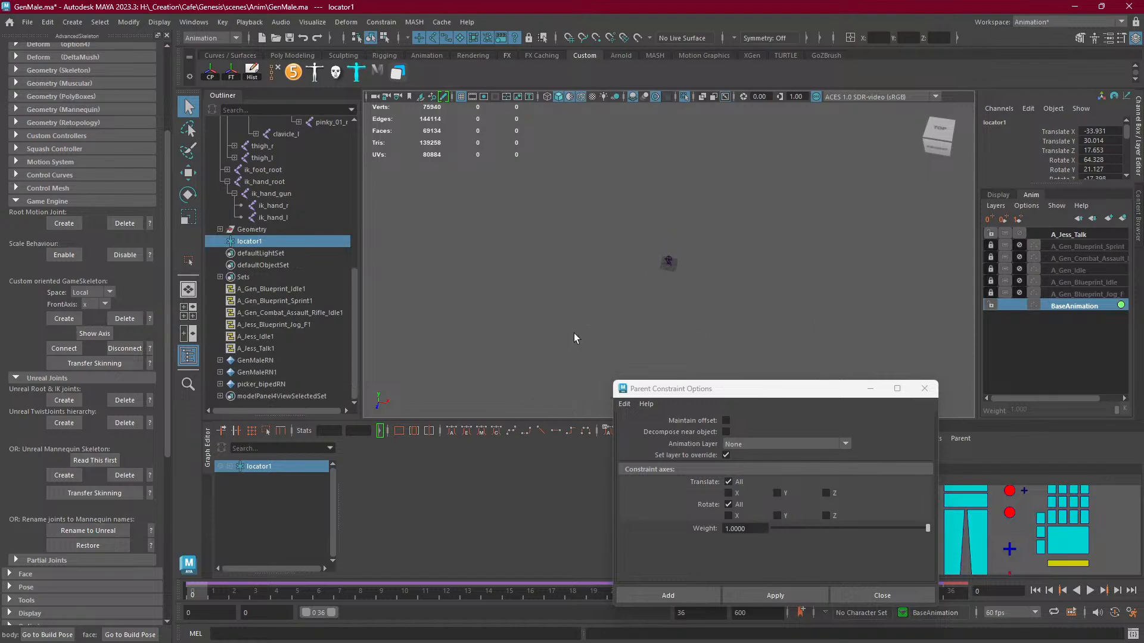
scroll(574, 334, "up", 8)
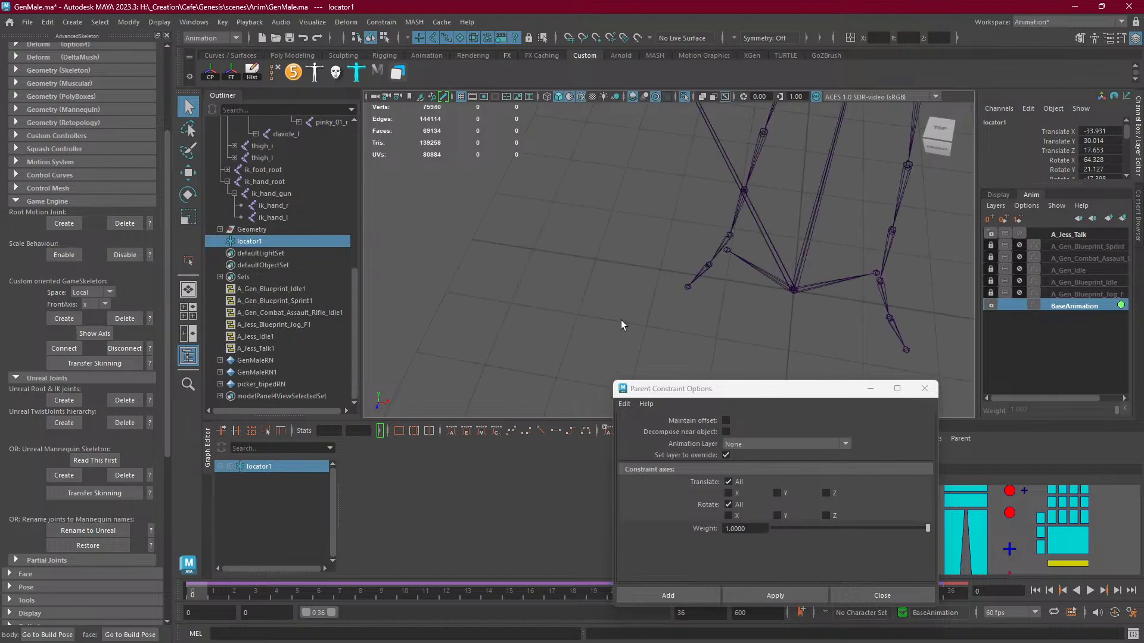
left_click_drag(621, 324, 584, 291, "alt")
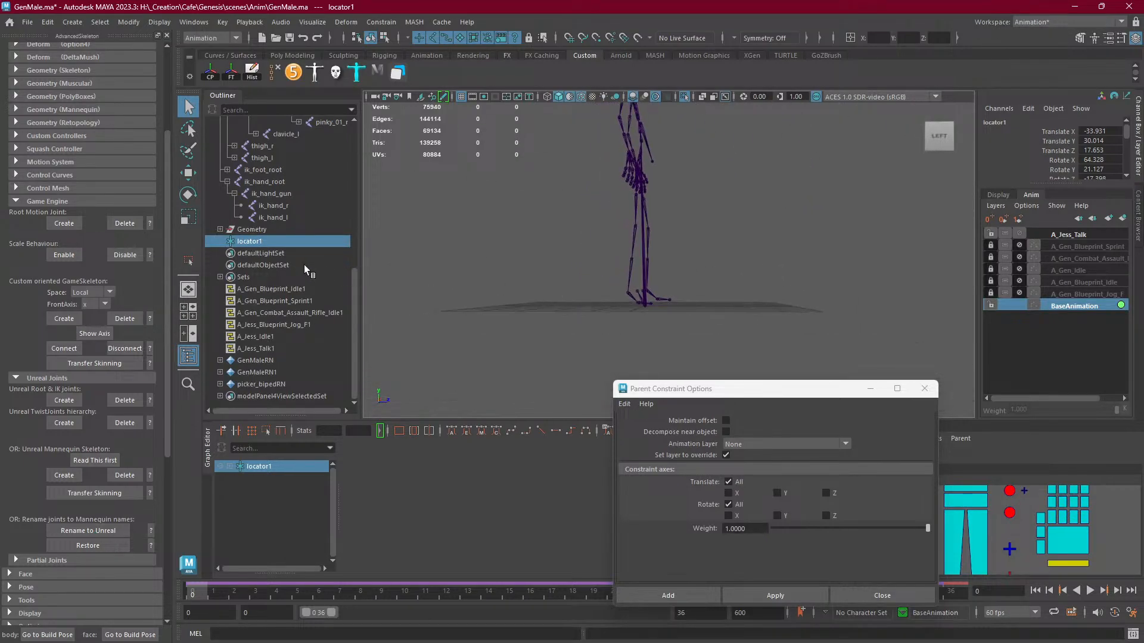
key("Delete")
scroll(699, 248, "up", 4)
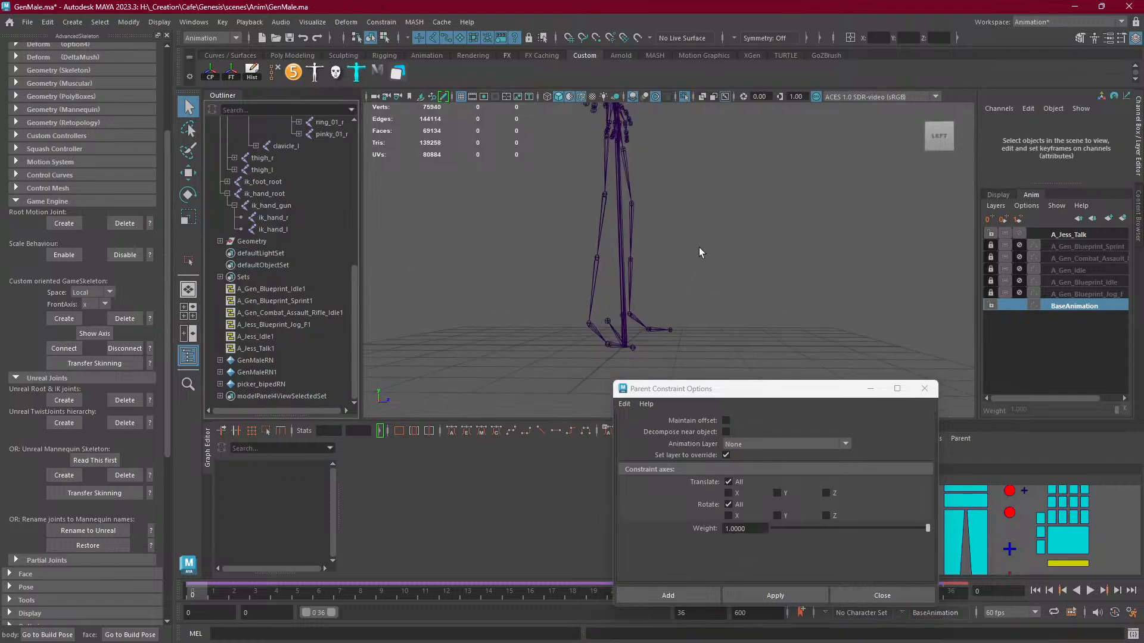
Turn off the skeleton's isolated display so the character mesh and rig controls show around the right hand.
left_click(684, 97)
left_click_drag(732, 194, 634, 210, "alt")
middle_click_drag(634, 210, 590, 307, "alt")
scroll(554, 280, "down", 2)
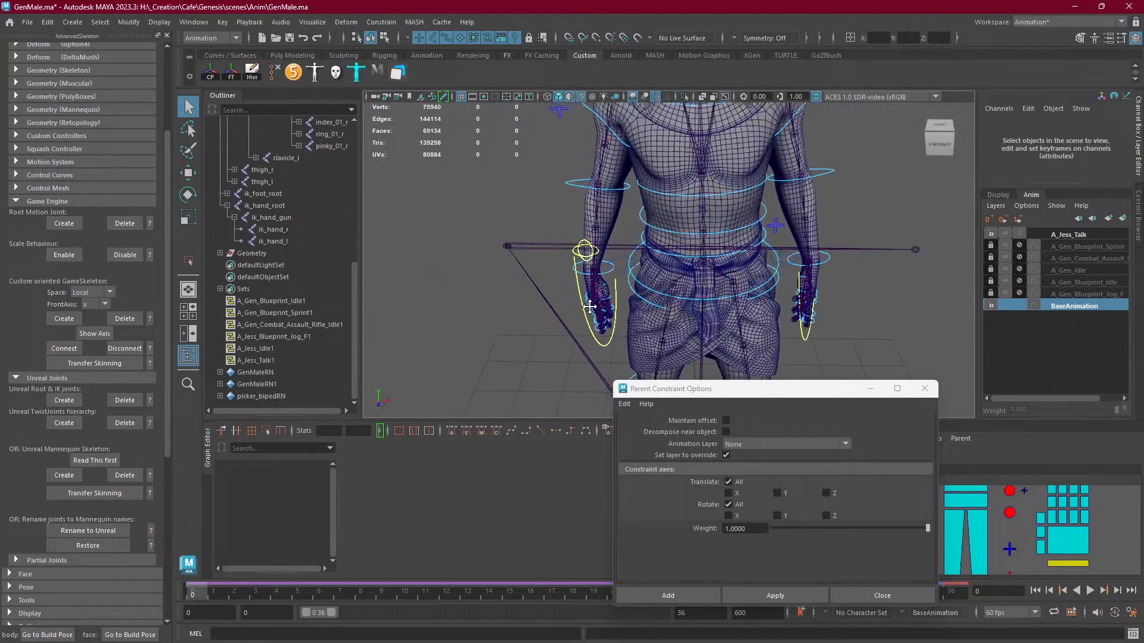
scroll(517, 263, "up", 6)
middle_click_drag(511, 283, 669, 263, "alt")
Parent-constrain ik_hand_r to hand_r with Maintain offset off, check the constraint node under it, and undo the constraint.
left_click(450, 205)
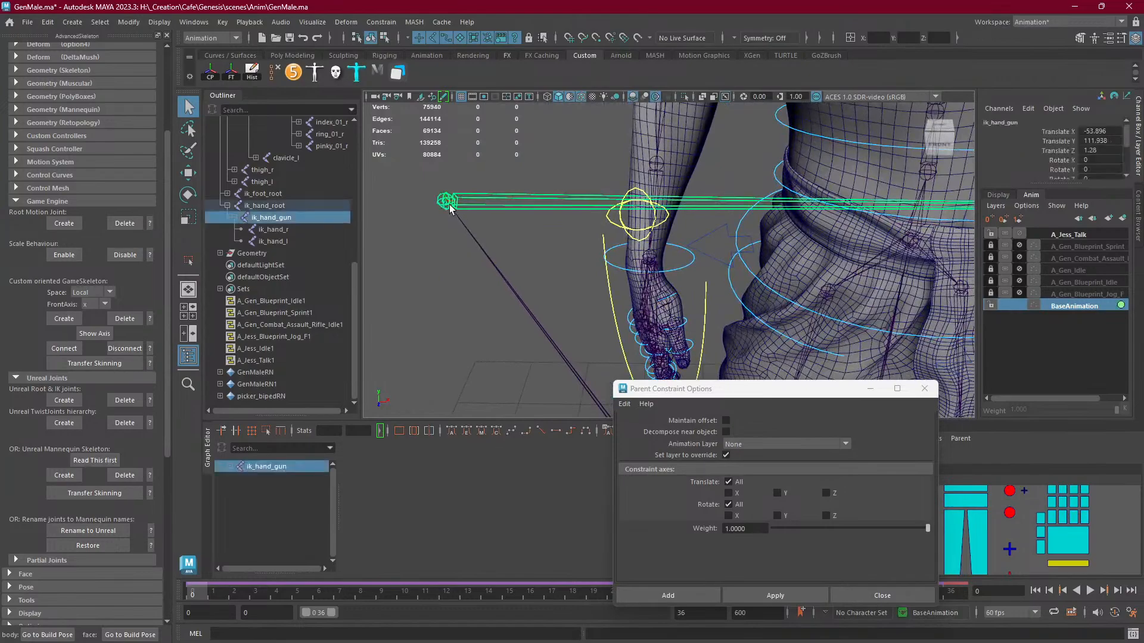
left_click(283, 209)
left_click(281, 216)
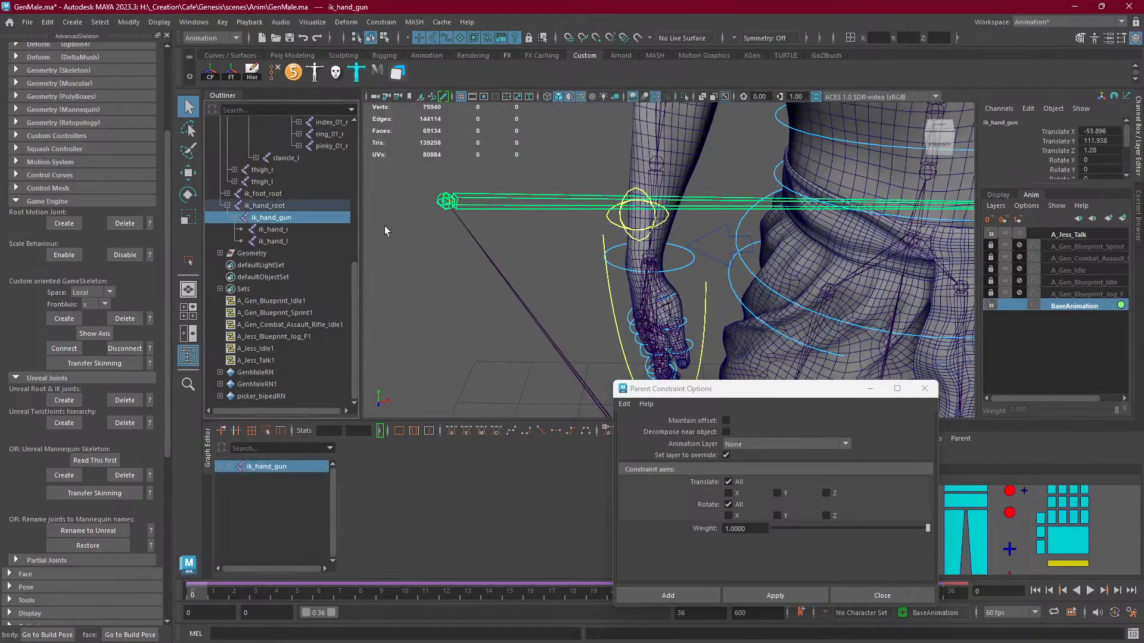
left_click(287, 227)
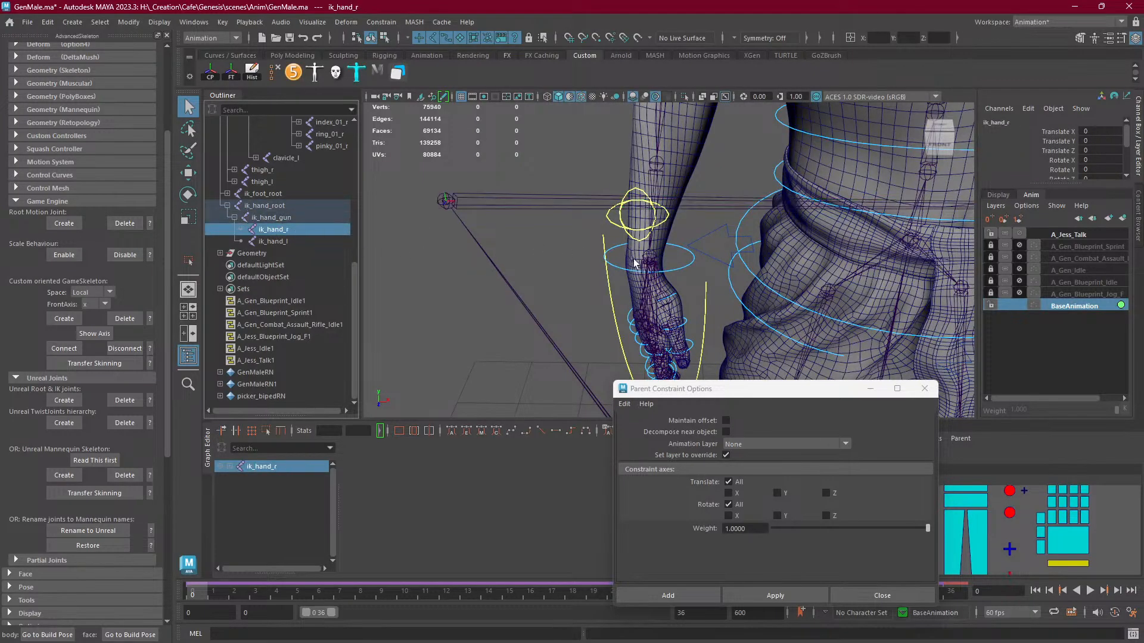
left_click(652, 266)
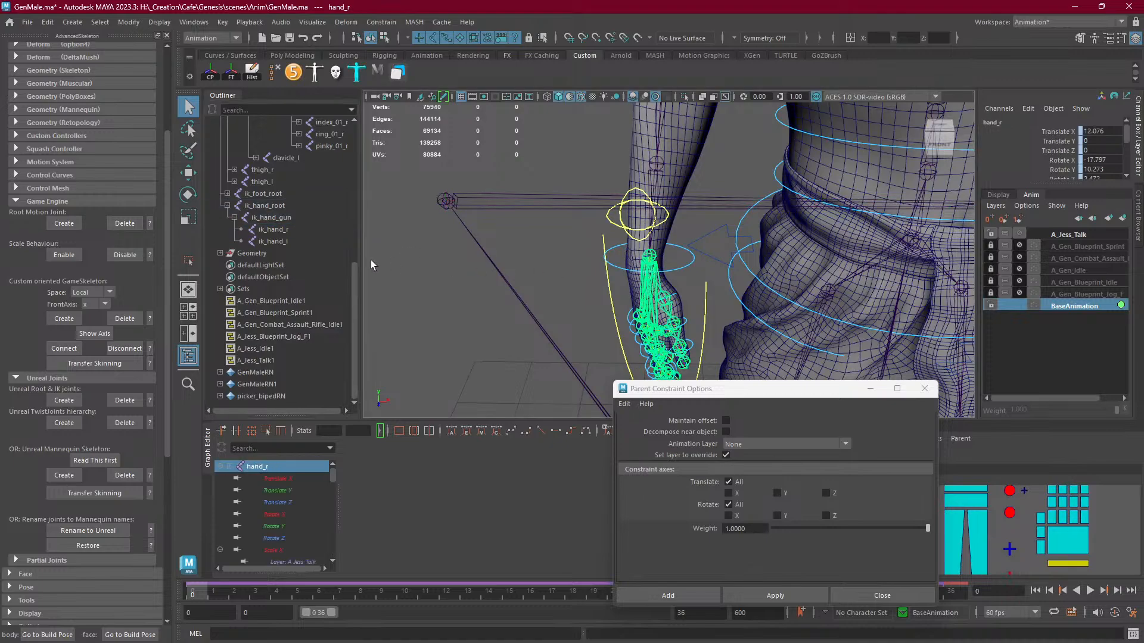
left_click(278, 230, "ctrl")
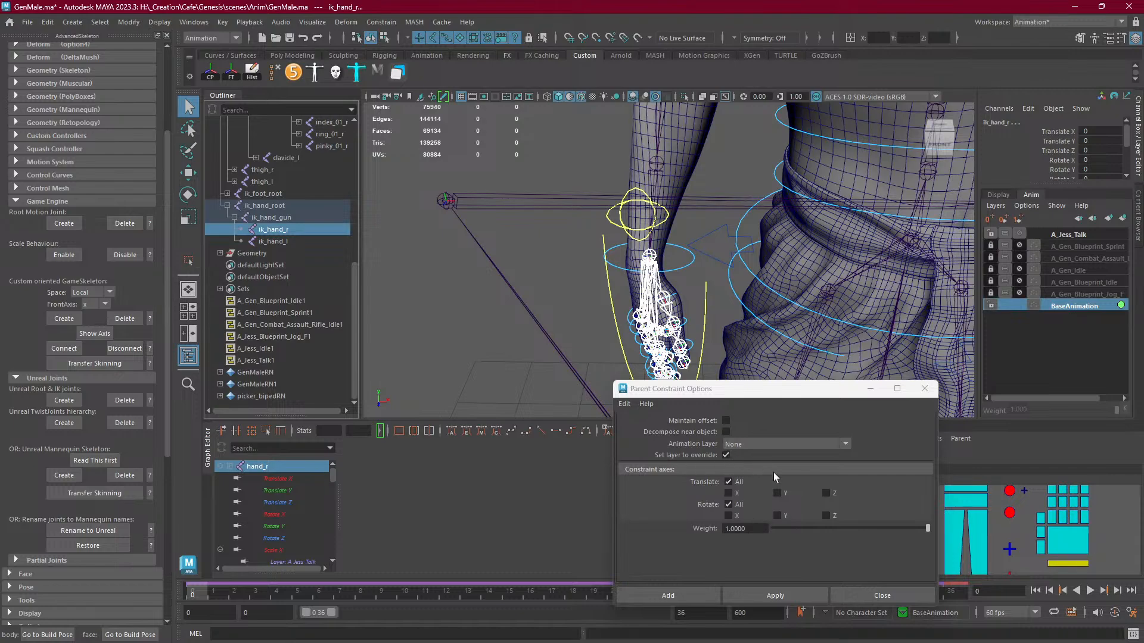
left_click(775, 595)
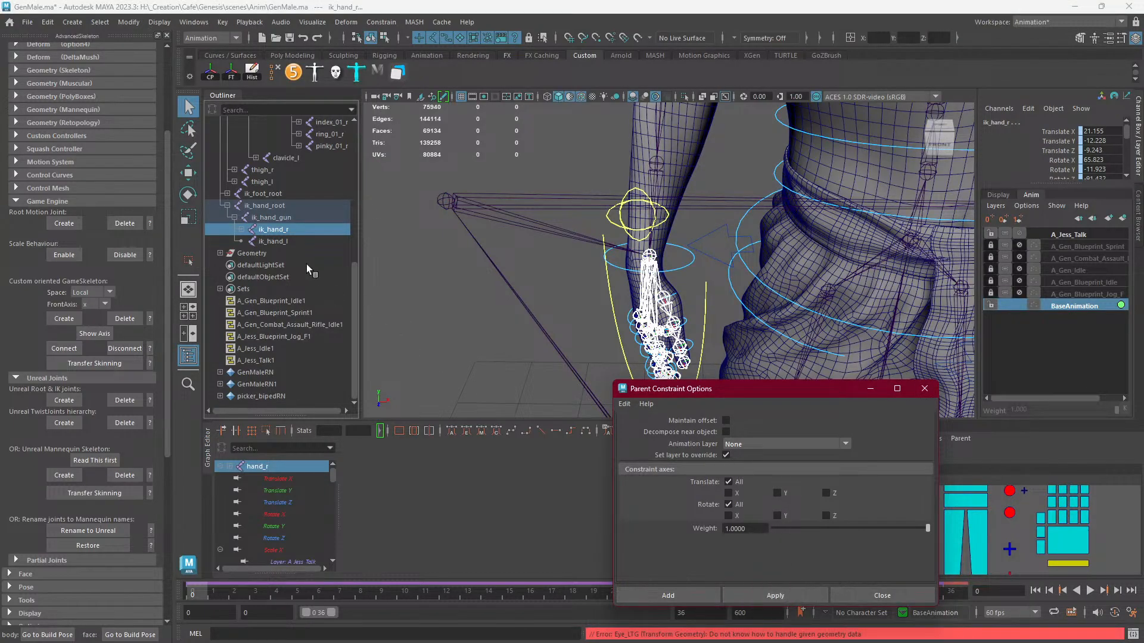
left_click(241, 231)
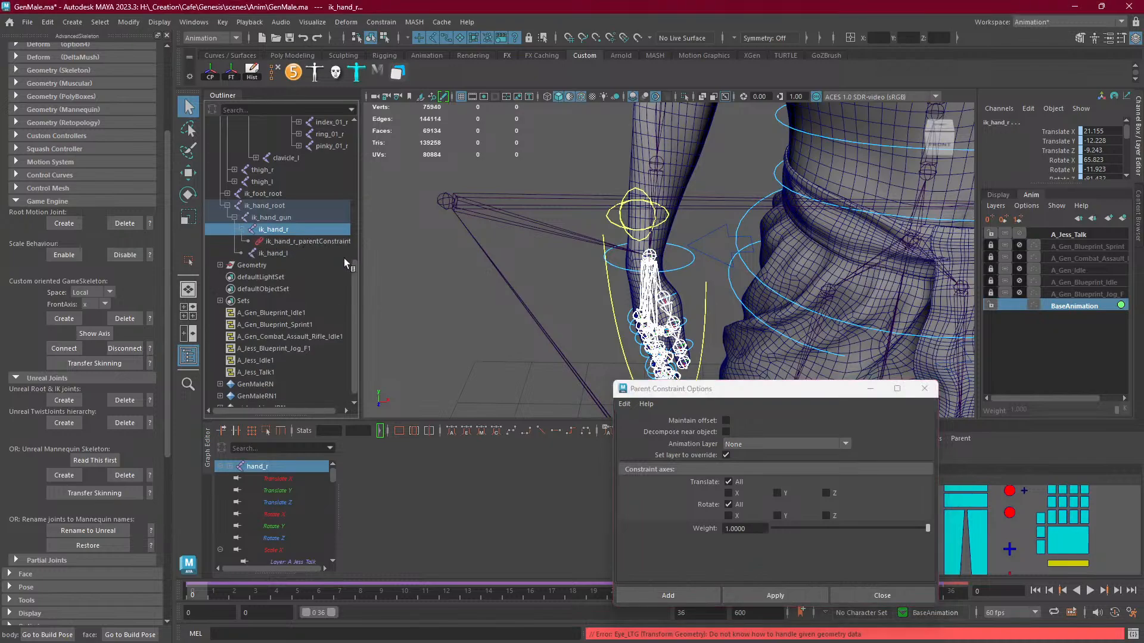
key("ctrl+z")
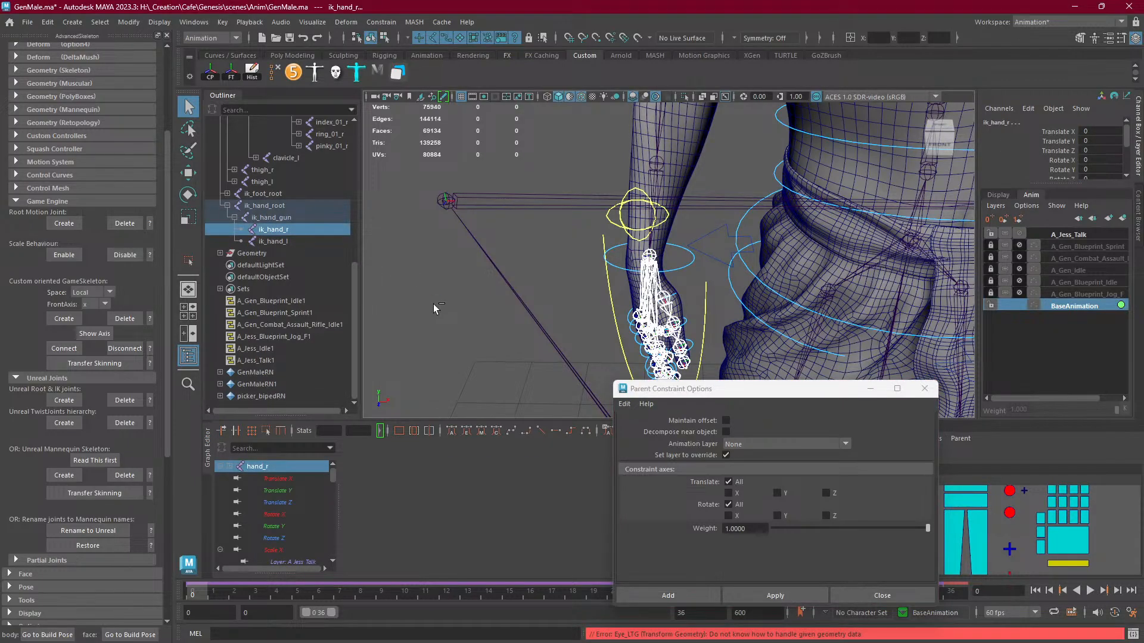
key("ctrl+z")
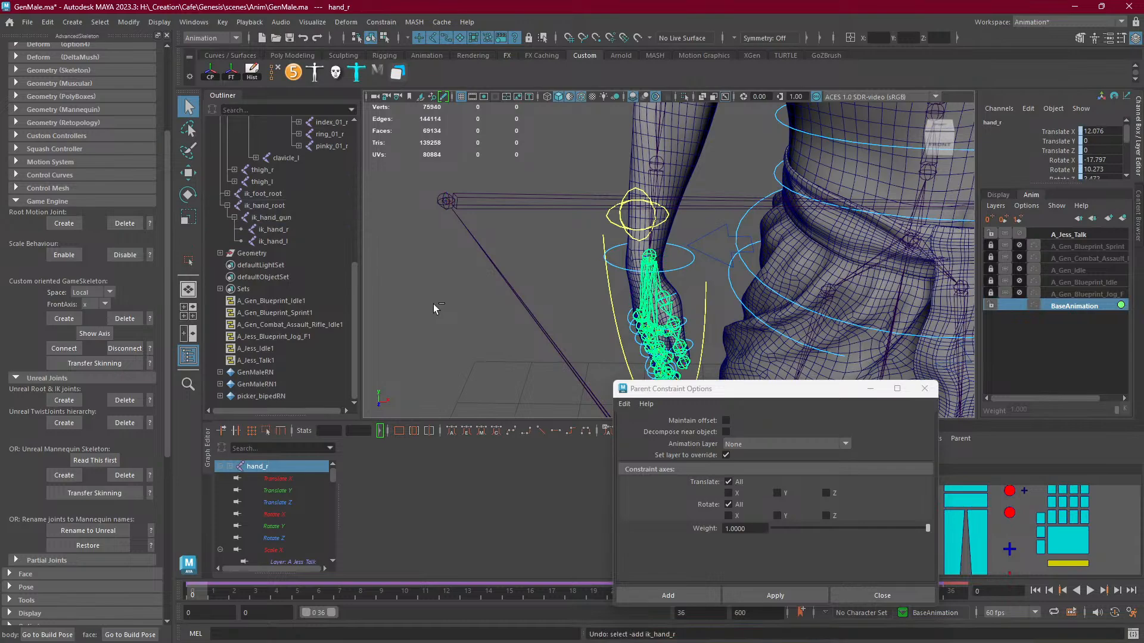
Try to parent-constrain hand_r to ik_hand_r with Maintain offset off, and clear the selection.
left_click(284, 231)
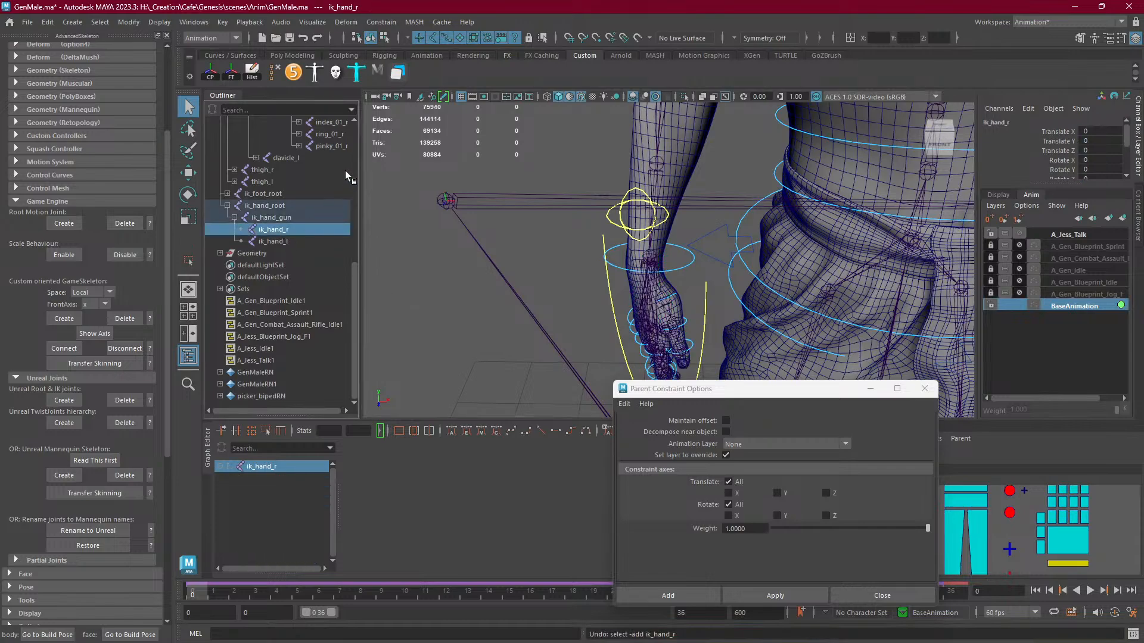
left_click(648, 282, "shift")
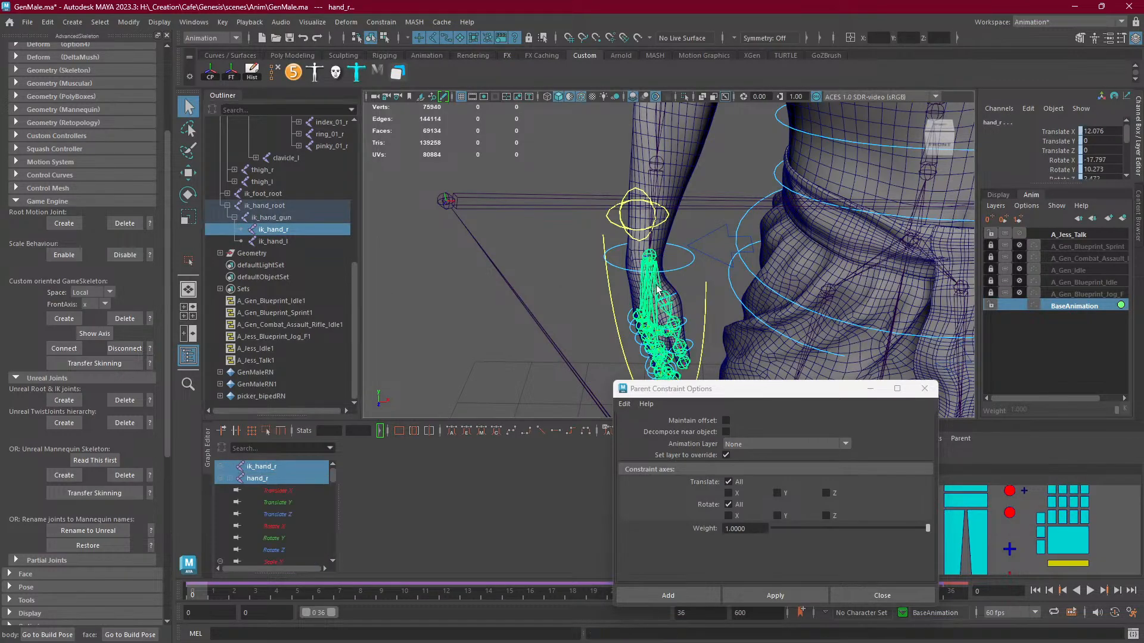
left_click(775, 595)
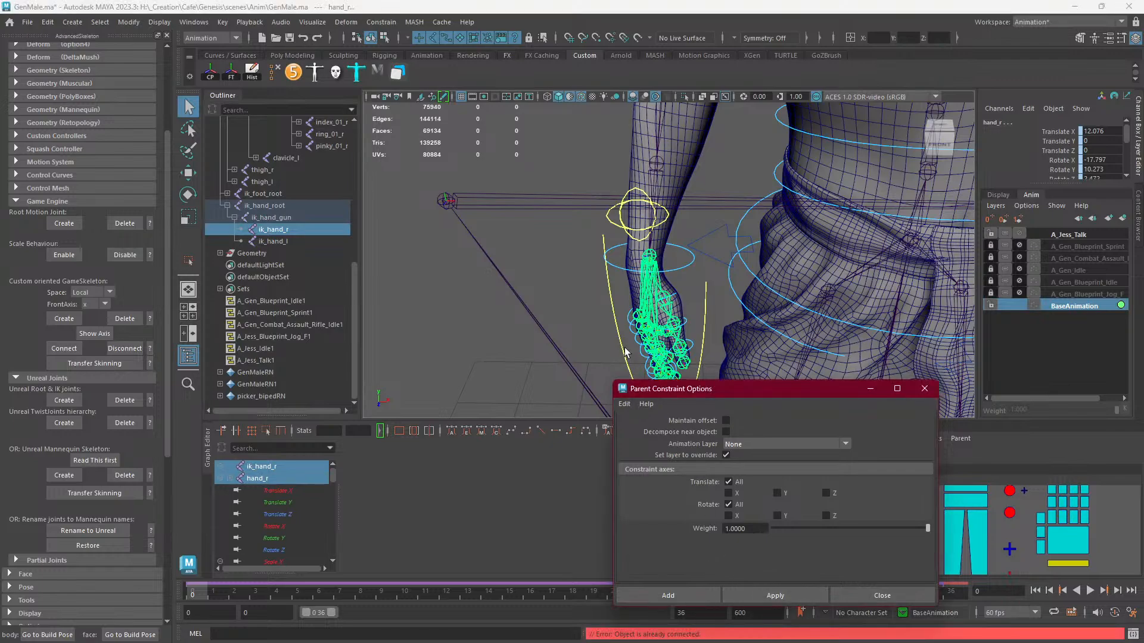
left_click(557, 342)
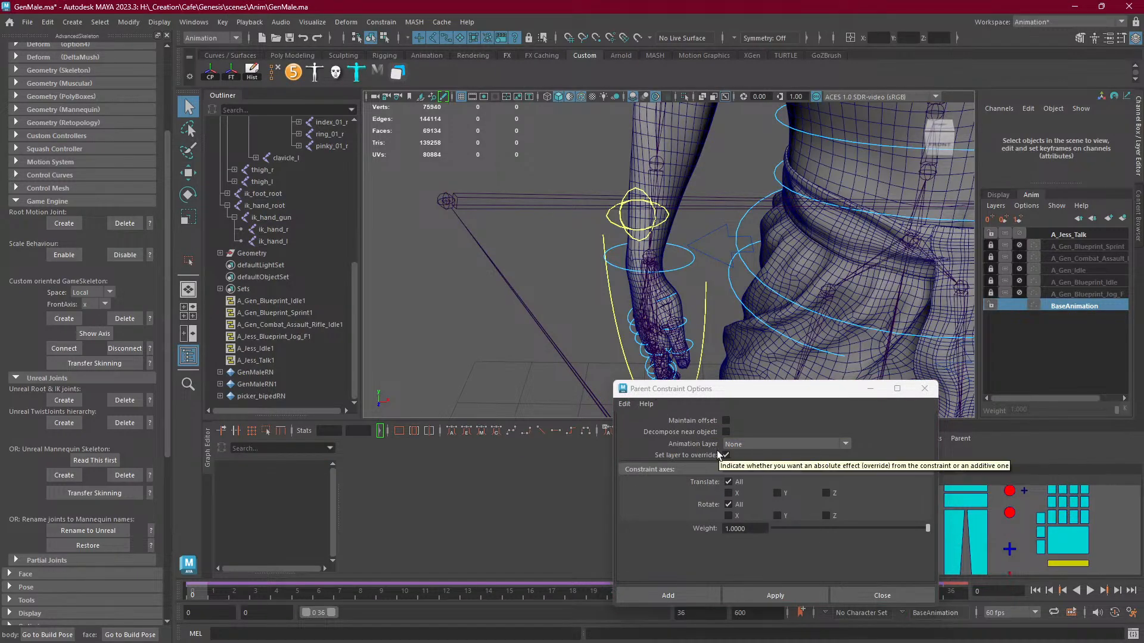
In the Parent Constraint options, turn Maintain offset on and Set layer to override off, keeping Animation Layer at None.
left_click(726, 421)
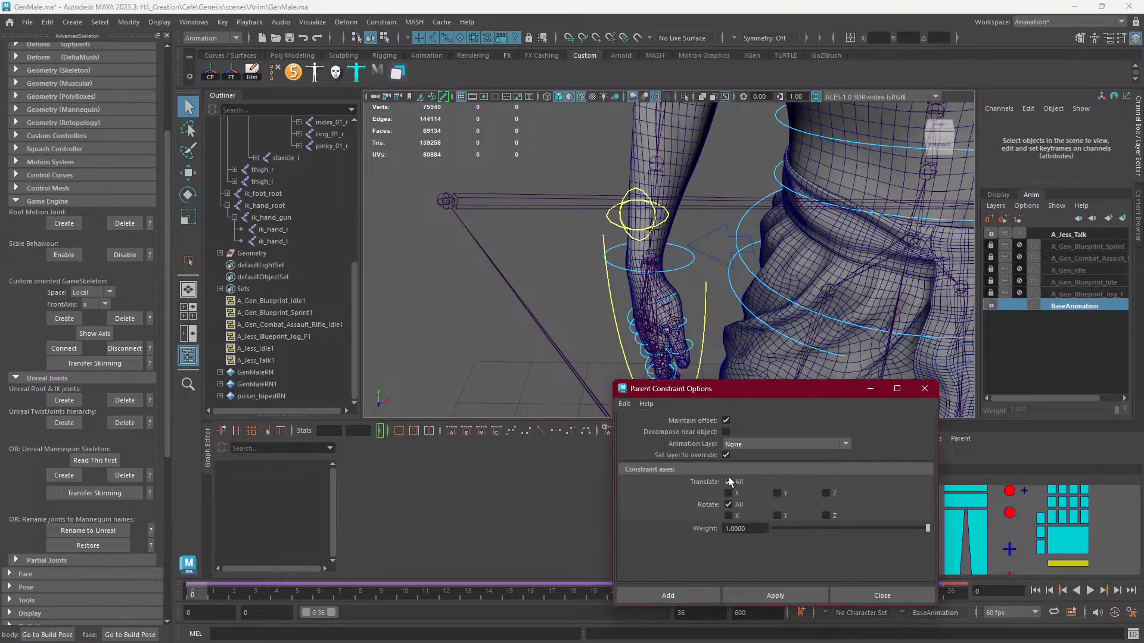
left_click(646, 292)
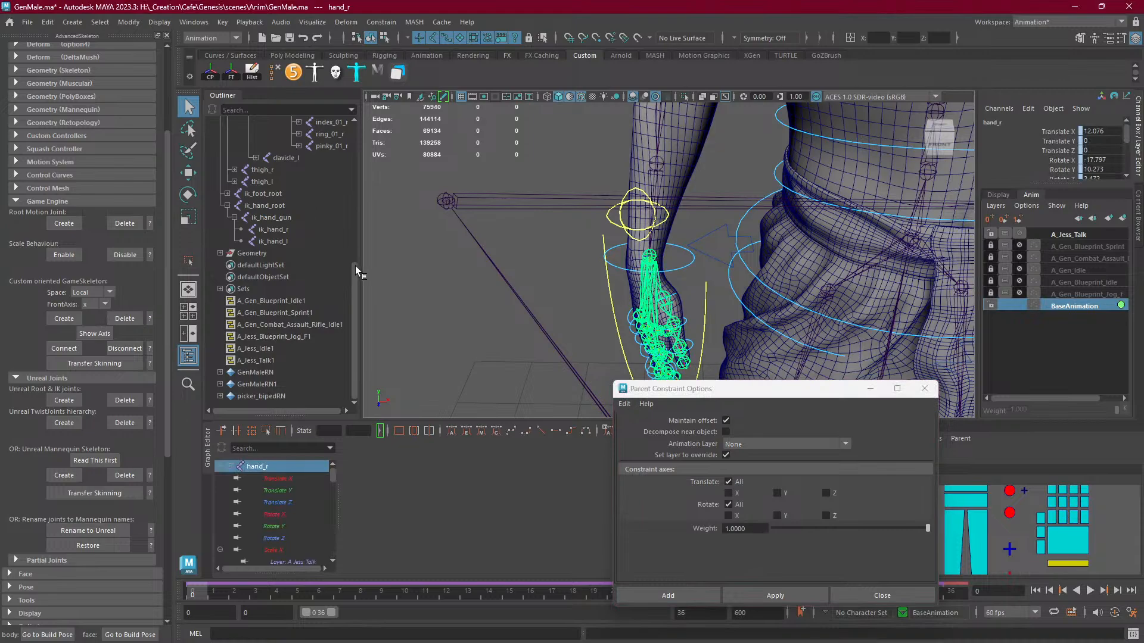
left_click_drag(355, 265, 357, 200)
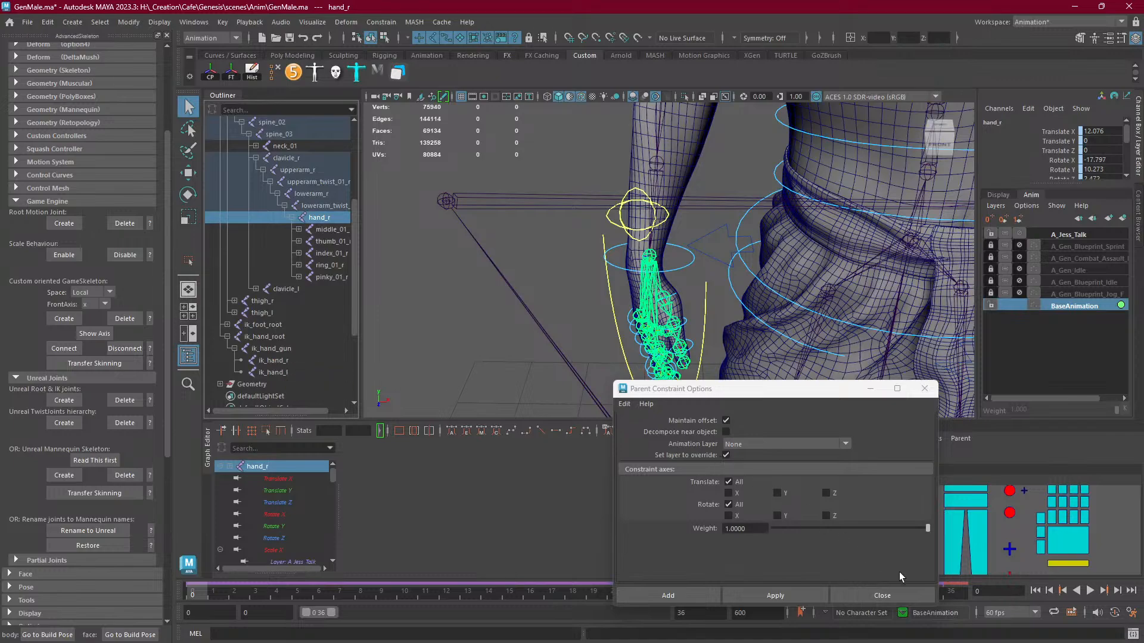
left_click(889, 594)
left_click(889, 593)
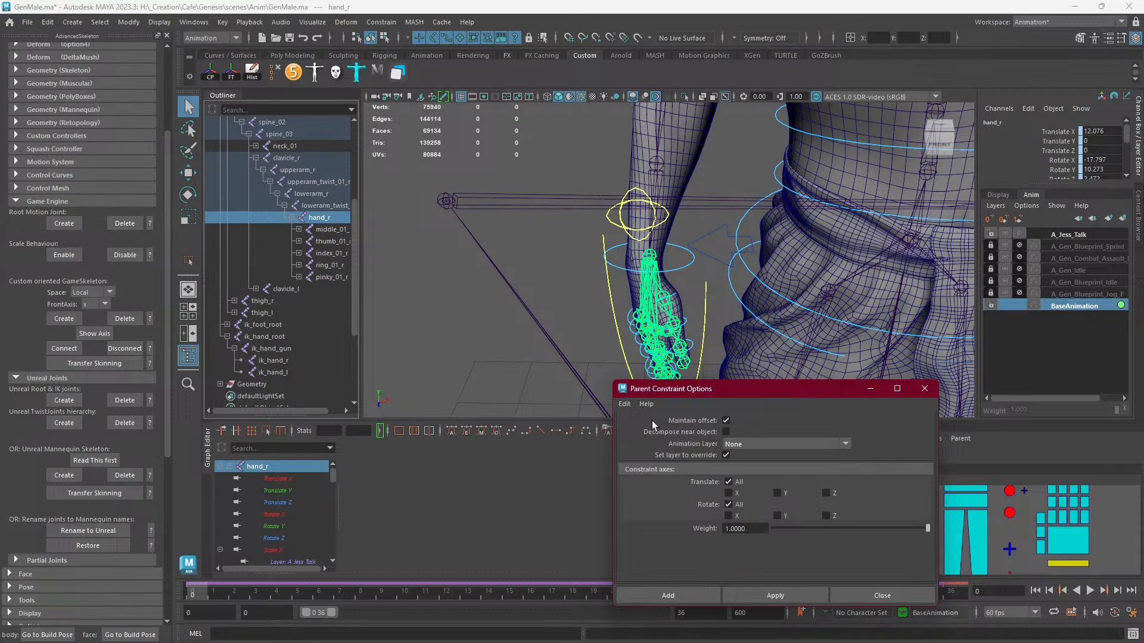
left_click(624, 405)
left_click(738, 445)
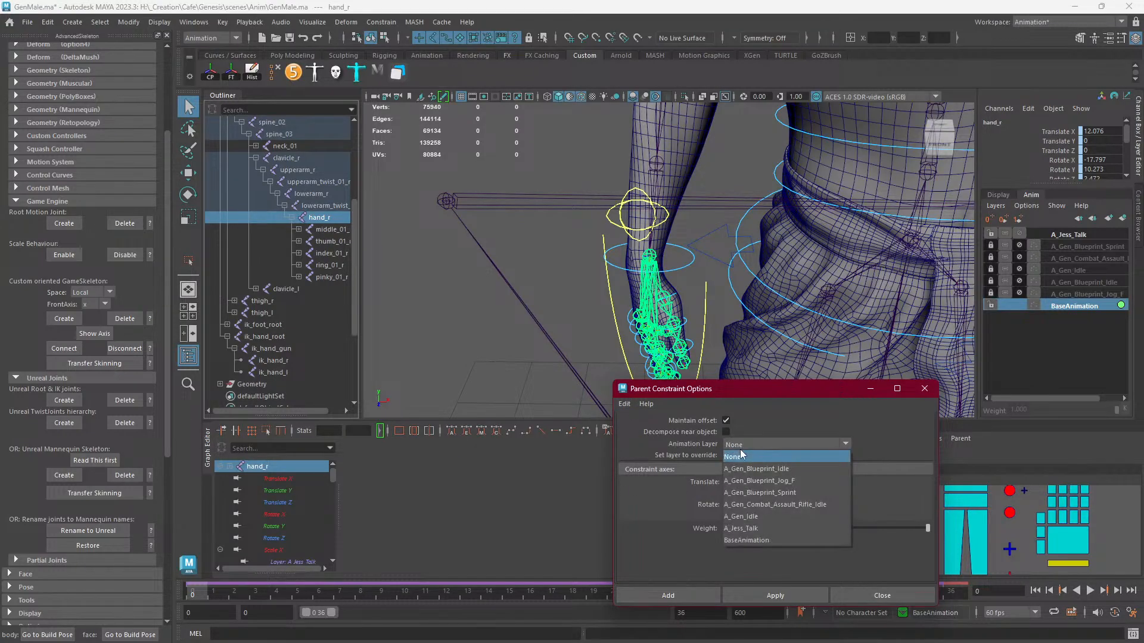
left_click(684, 446)
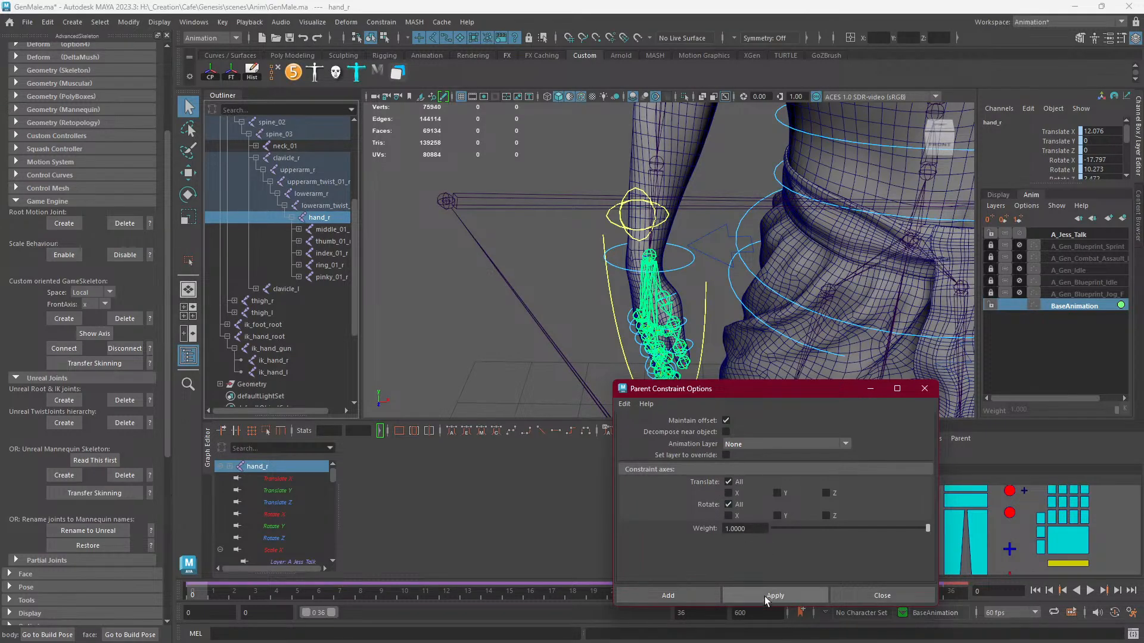
Try to parent-constrain hand_r to ik_hand_r with Maintain offset on and Set layer to override off.
left_click(273, 361)
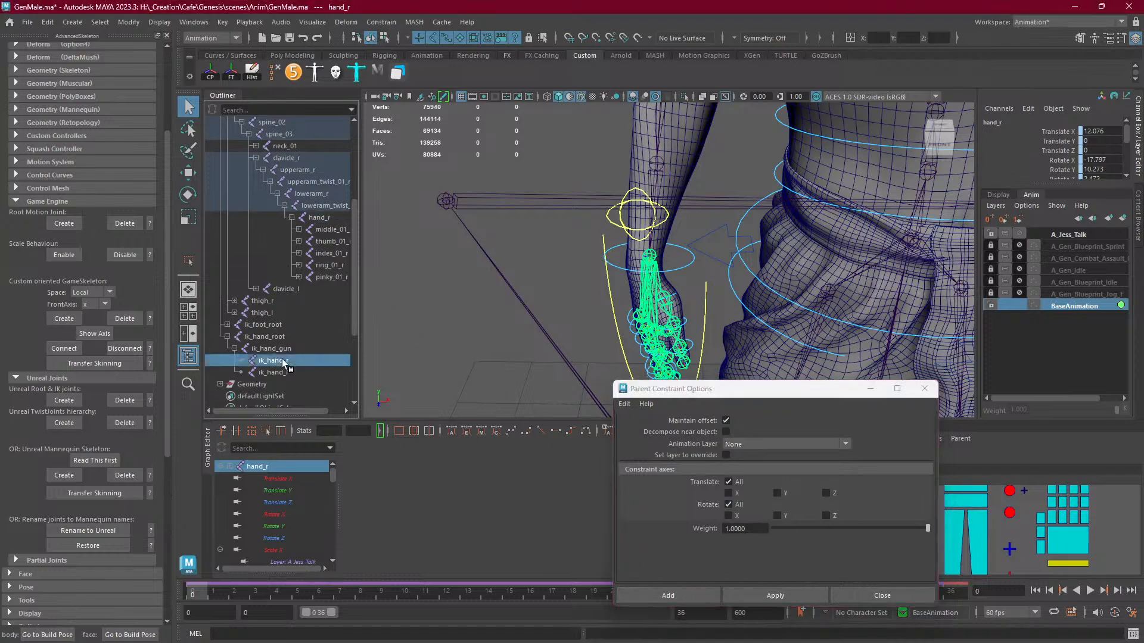
left_click(321, 220, "ctrl")
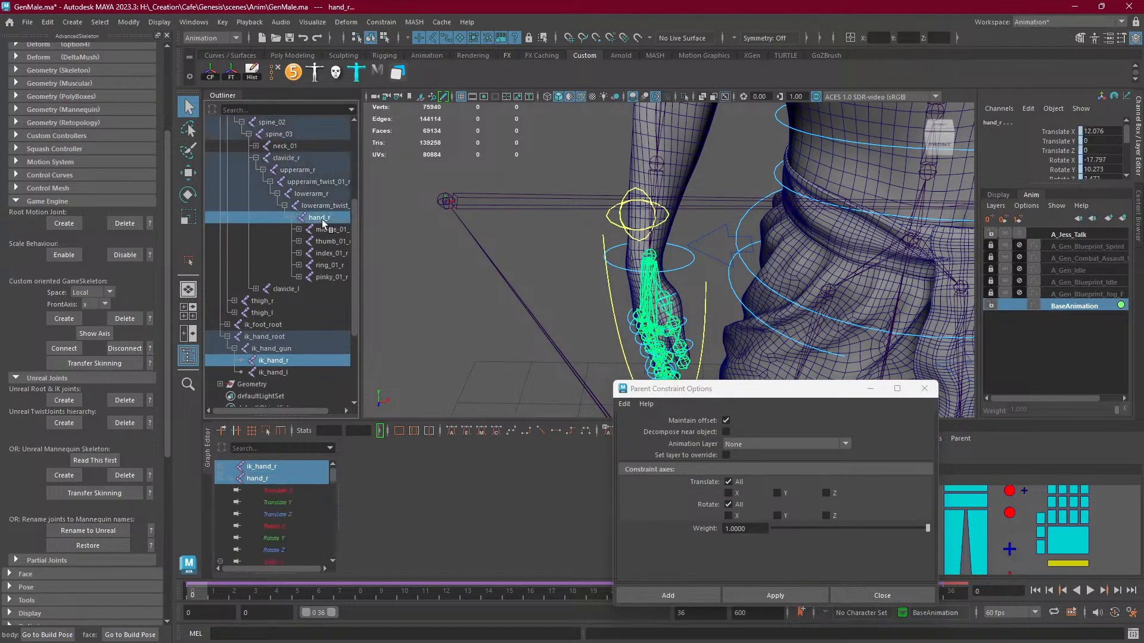
left_click(770, 592)
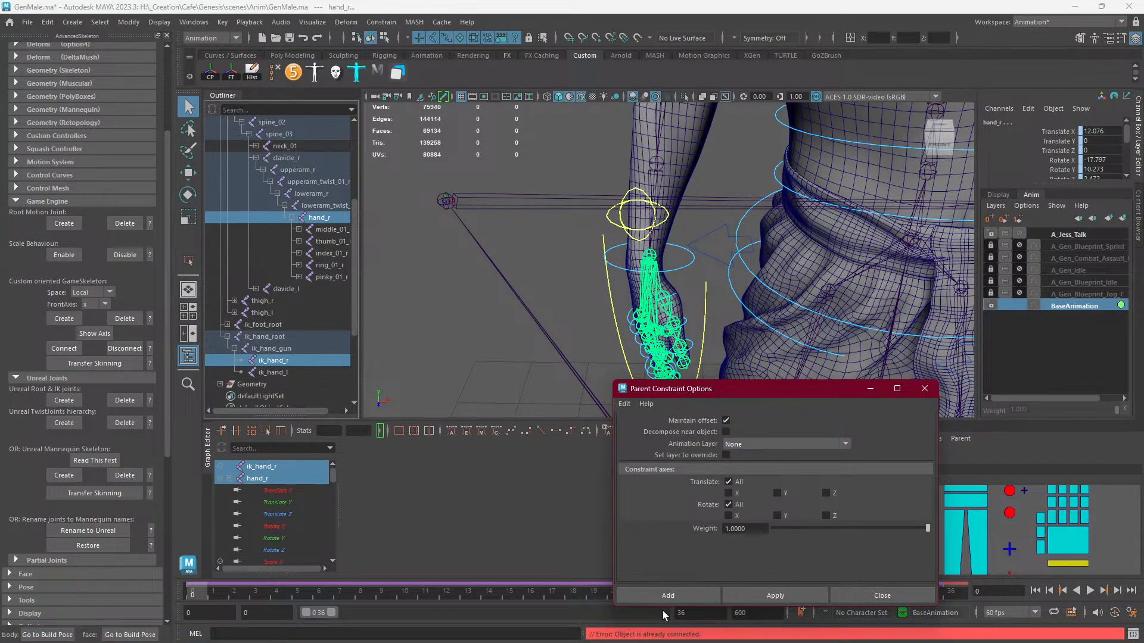
scroll(595, 380, "down", 5)
mouse_move(526, 594)
left_mouse_down()
mouse_move(457, 588)
mouse_move(653, 583)
mouse_move(456, 585)
mouse_move(888, 573)
mouse_move(1070, 551)
mouse_move(218, 554)
mouse_move(924, 541)
mouse_move(556, 552)
mouse_move(880, 538)
mouse_move(169, 560)
left_mouse_up()
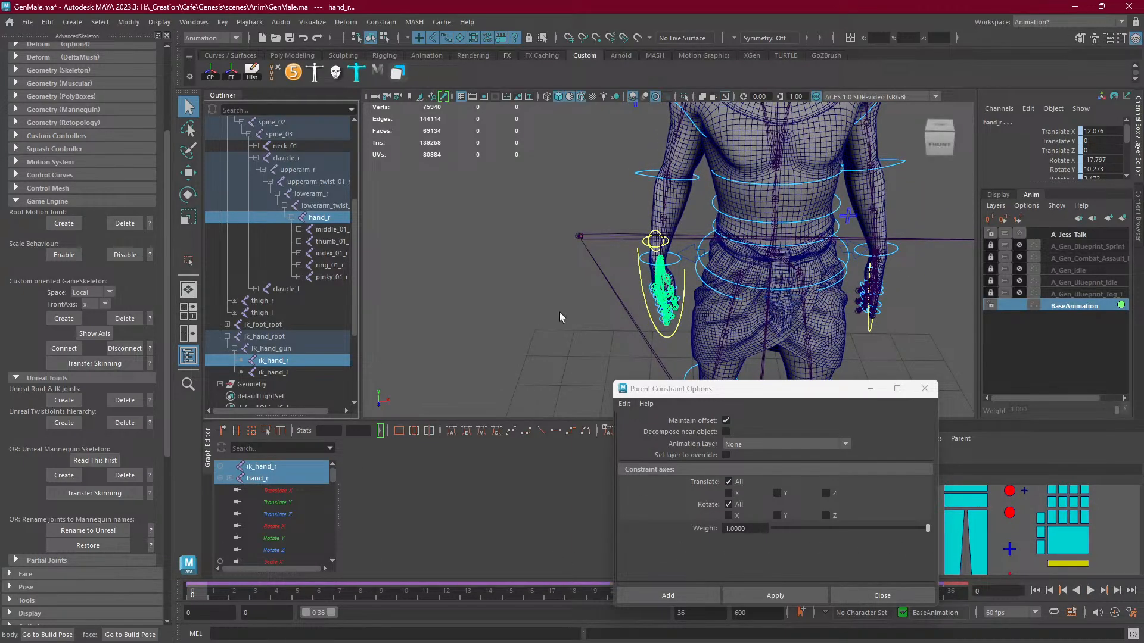
scroll(613, 281, "up", 5)
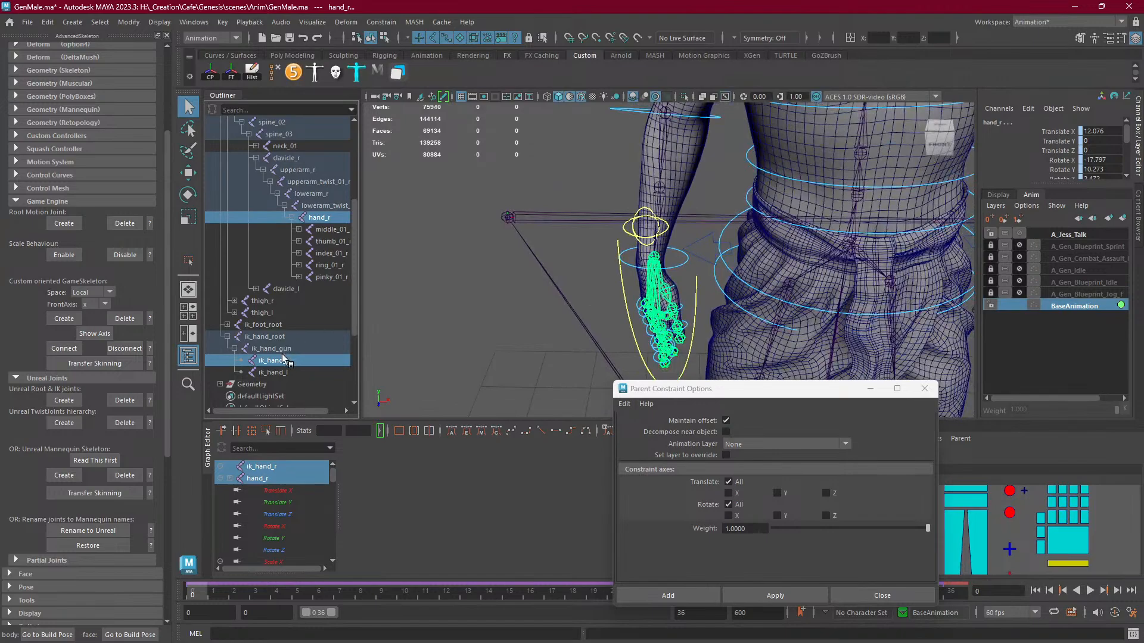
Parent-constrain ik_hand_r to hand_r with Maintain offset off, undo the constraint, and apply it again.
left_click(312, 219)
left_click(267, 360, "ctrl")
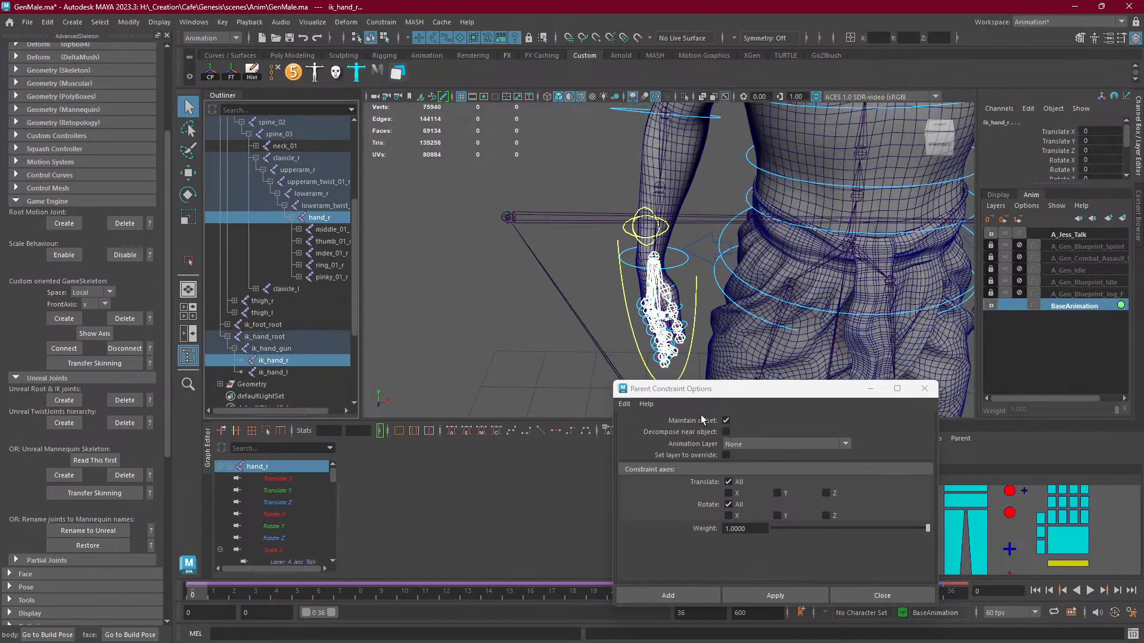
left_click(725, 421)
left_click(767, 594)
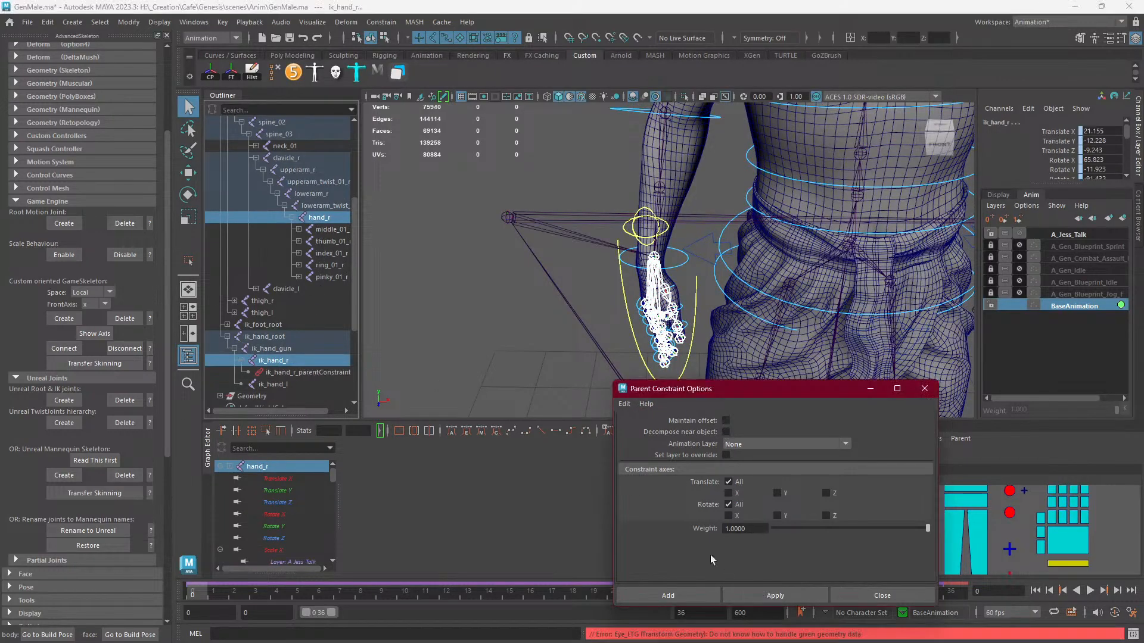
key("ctrl+z")
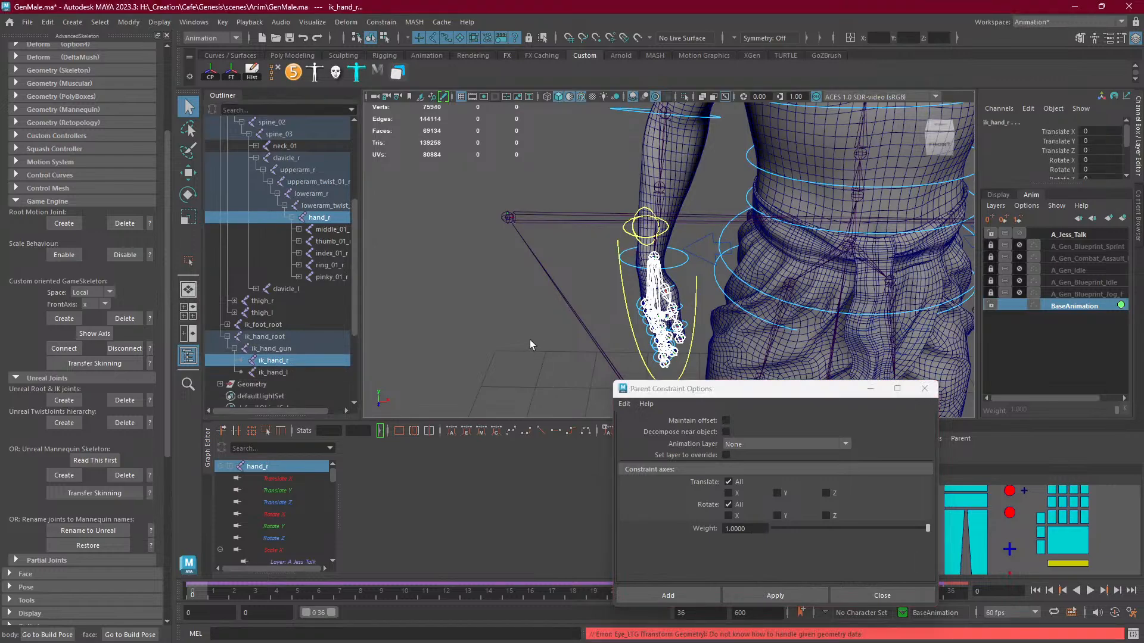
left_click(749, 595)
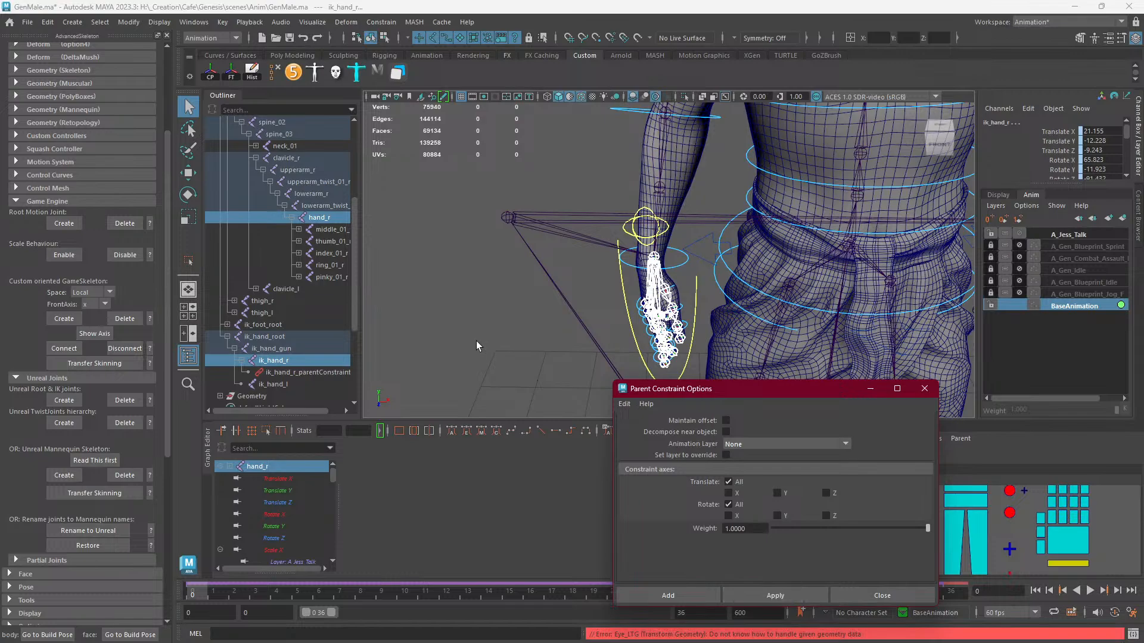
Expand the clavicle_l hierarchy down to hand_l and parent-constrain ik_hand_l to hand_l with Maintain offset off.
middle_click_drag(498, 341, 457, 330, "alt")
left_click(291, 218)
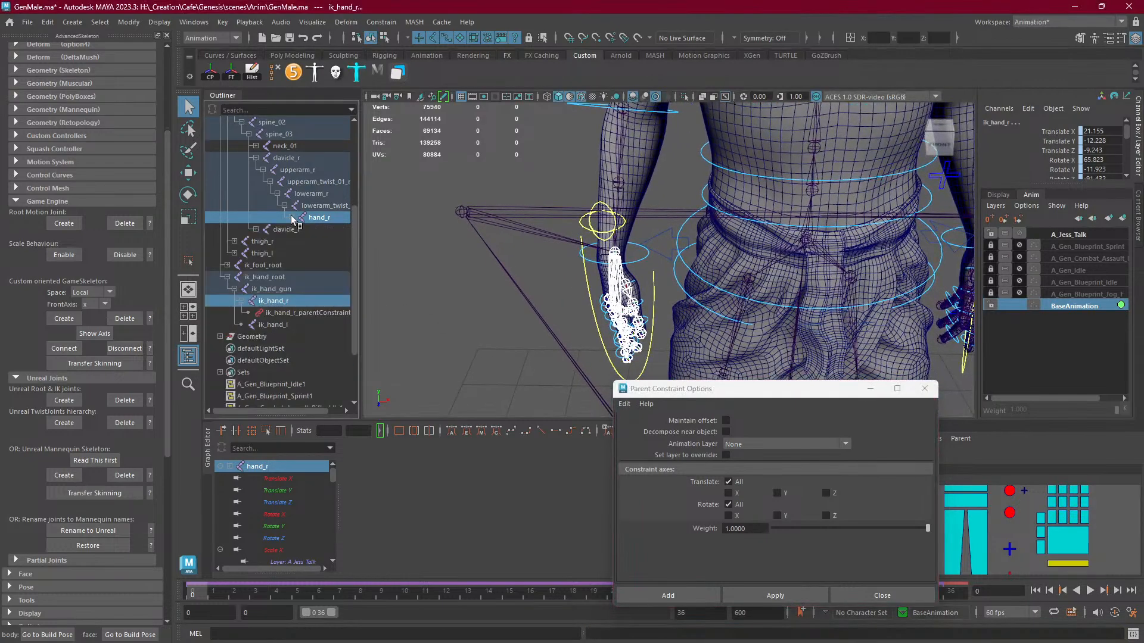
left_click(256, 229)
left_click(262, 241)
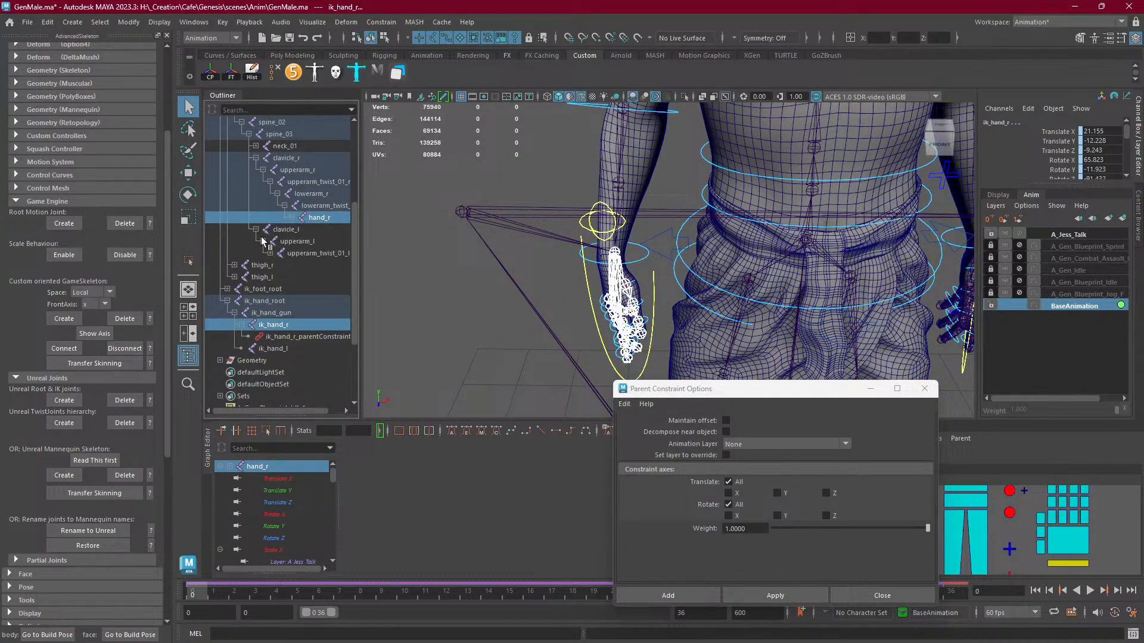
left_click(270, 253)
left_click(277, 265)
left_click(286, 278)
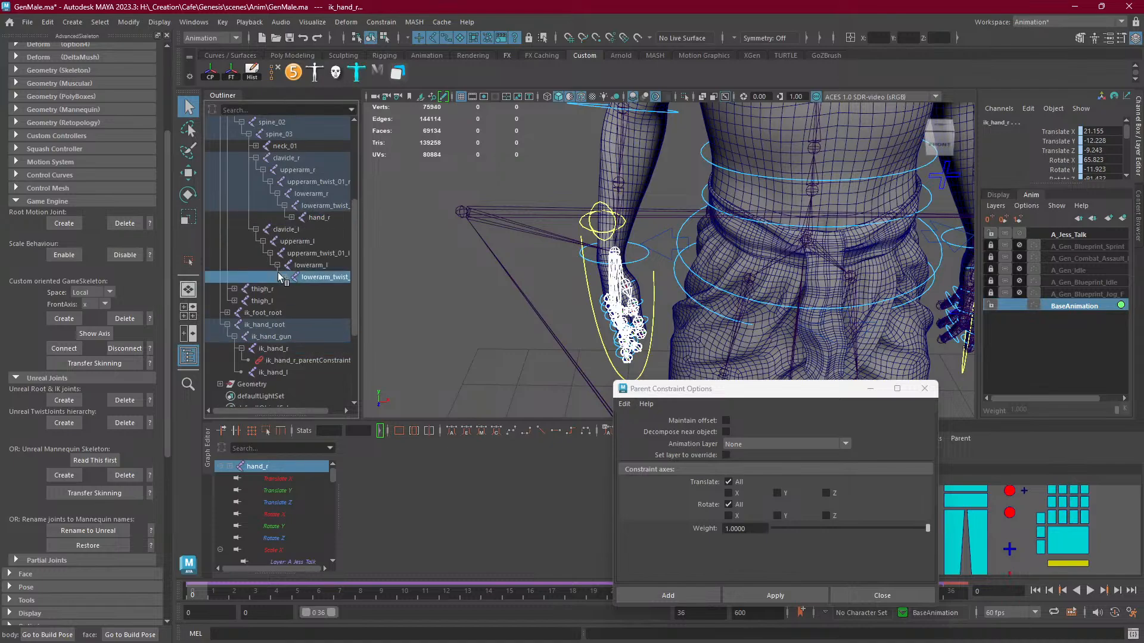
left_click(284, 277)
left_click(312, 292)
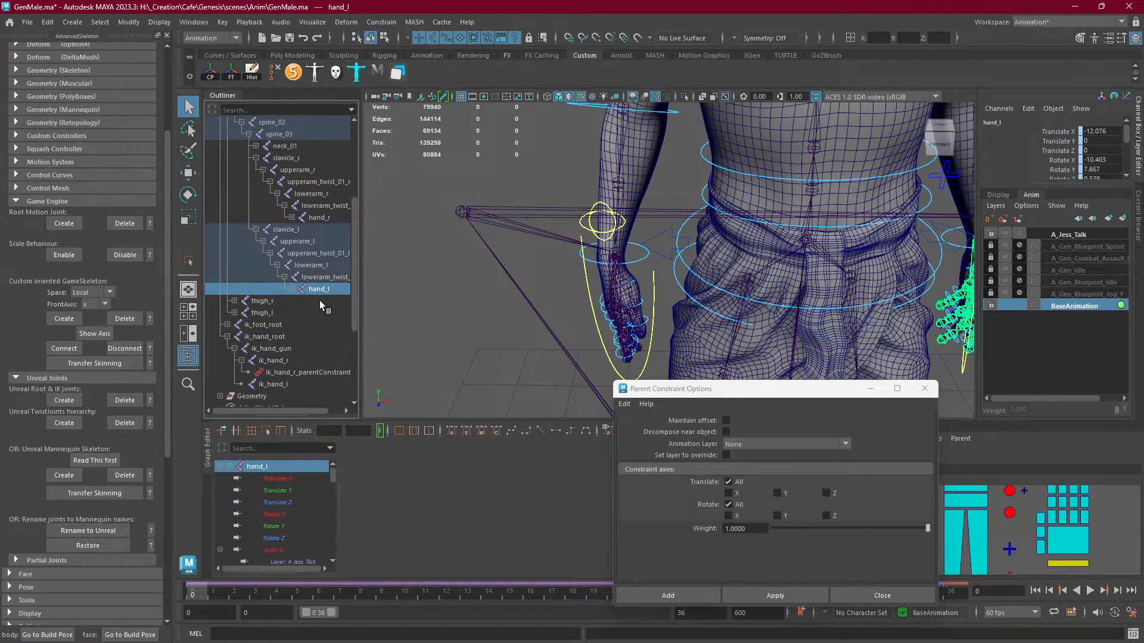
left_click(292, 386, "ctrl")
left_click(770, 597)
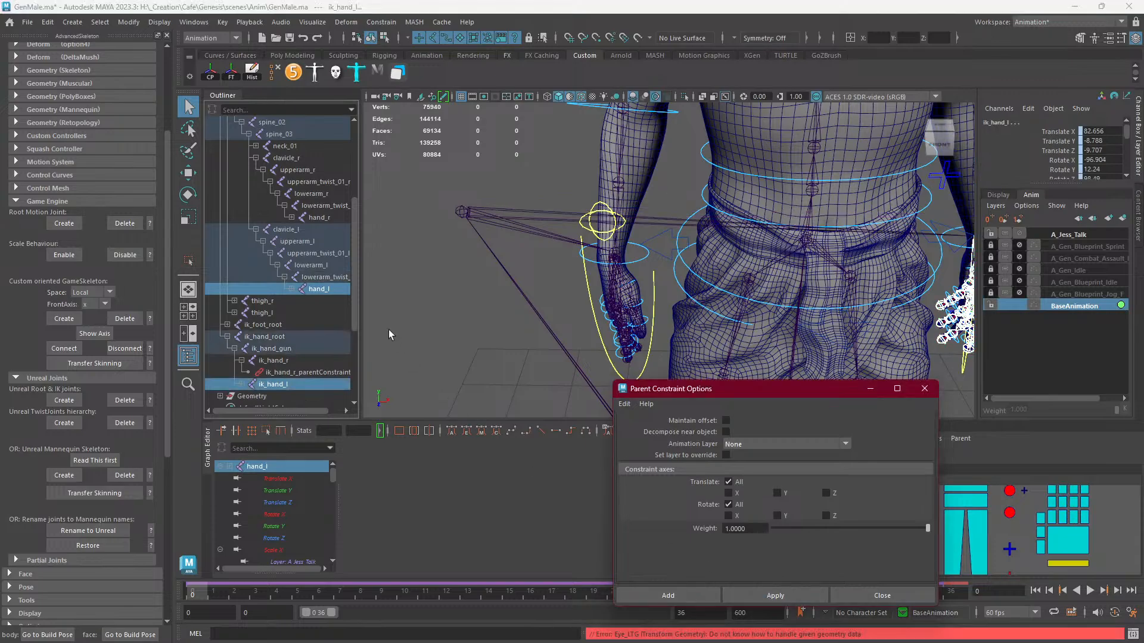
Move the ik_hand_gun joint in front of the character's hips, to about X -2 and Z 24.
scroll(577, 305, "down", 3)
scroll(576, 304, "down", 2)
middle_click_drag(576, 304, 463, 275, "alt")
scroll(560, 269, "up", 3)
scroll(547, 257, "down", 5)
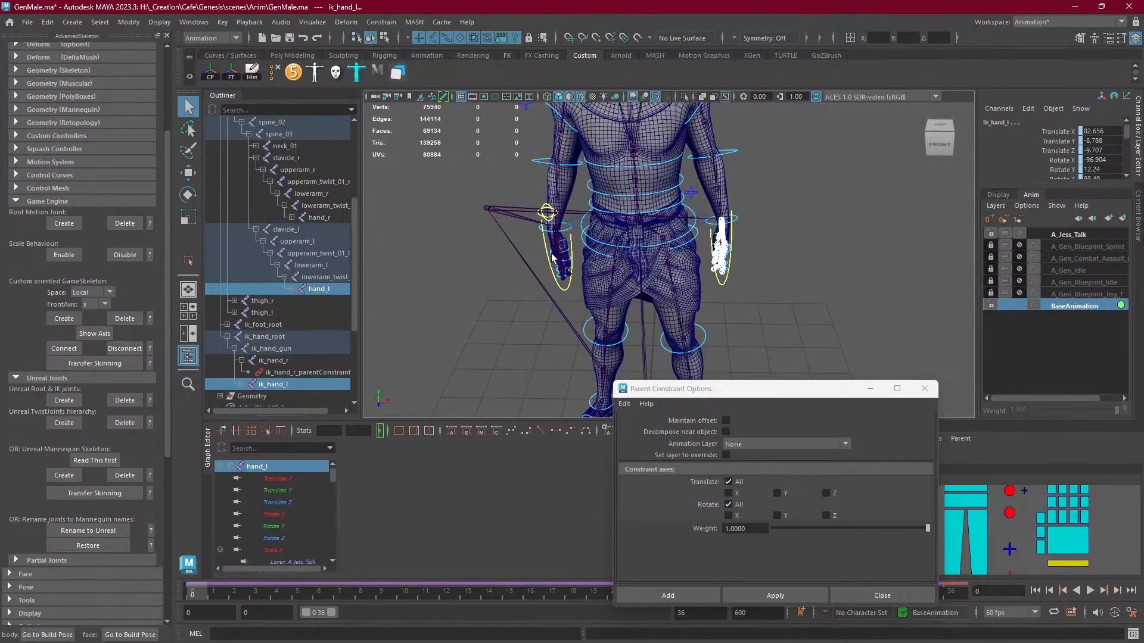
left_click(489, 209)
scroll(546, 267, "down", 3)
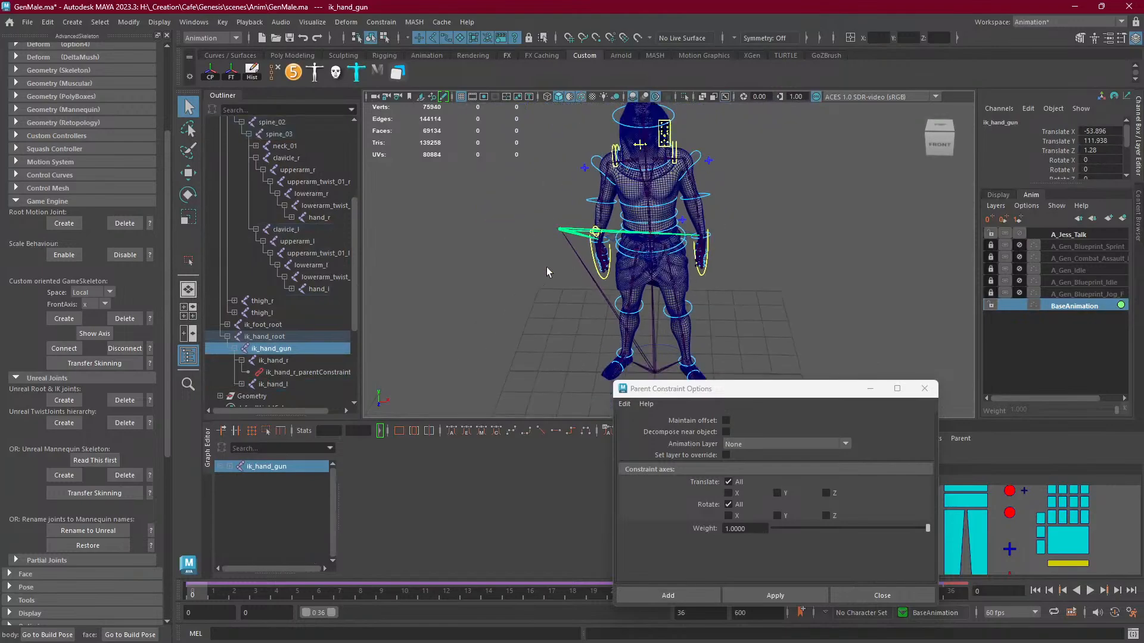
scroll(553, 250, "up", 3)
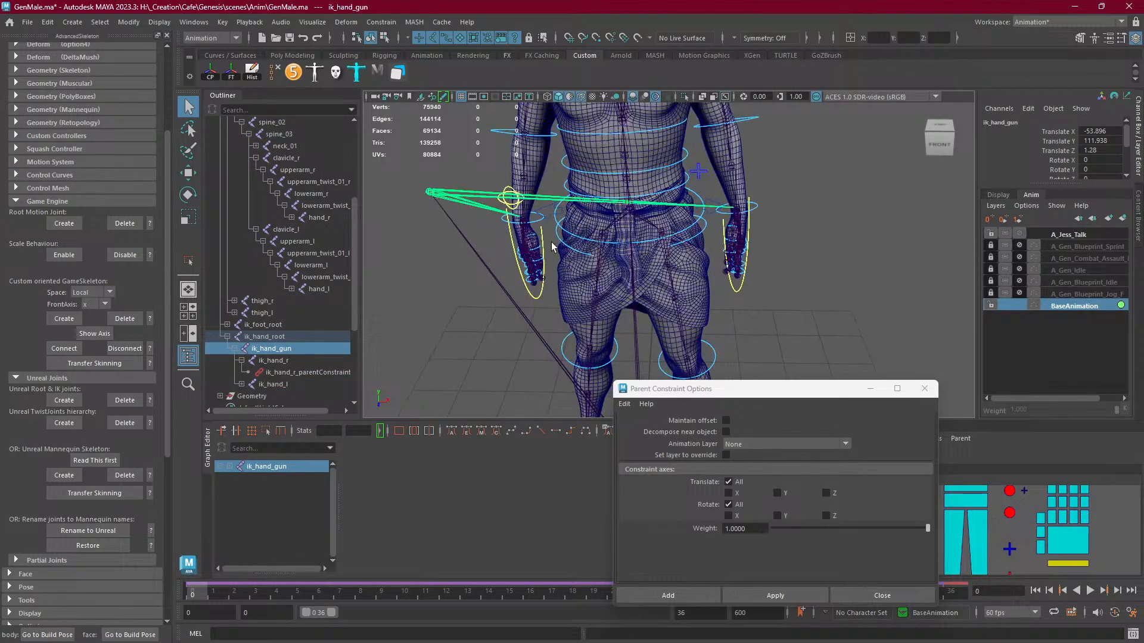
key("w")
middle_click_drag(492, 232, 678, 222)
left_click_drag(678, 222, 522, 255, "alt")
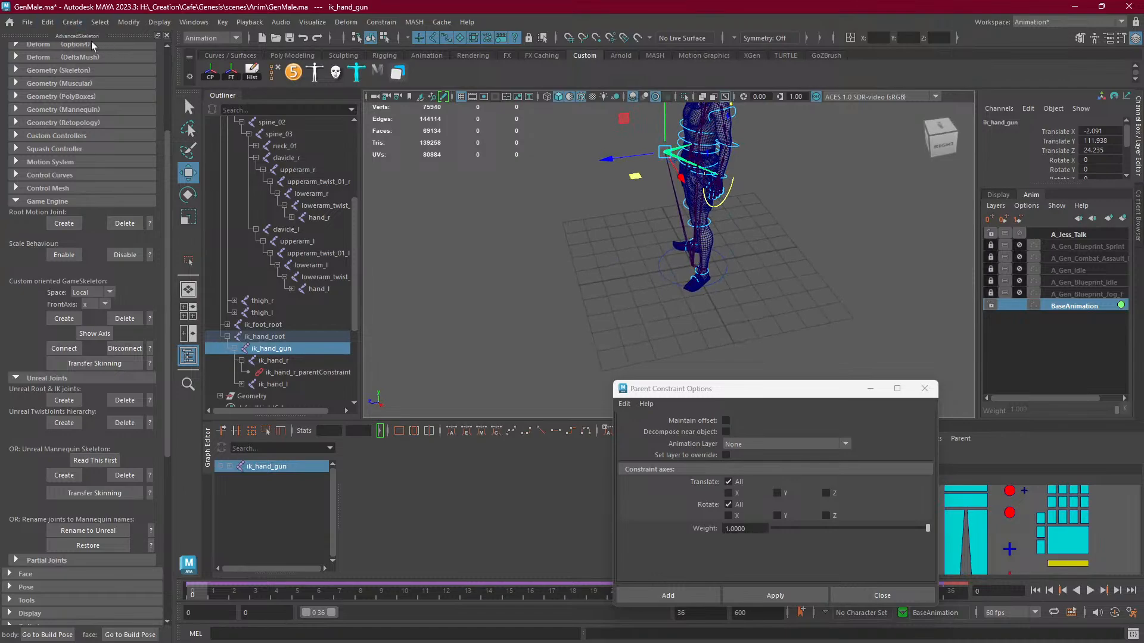
Create a locator and move it in front of the character's waist, to about Y 118 and Z 43.
left_click(73, 22)
left_click(119, 198)
key("e")
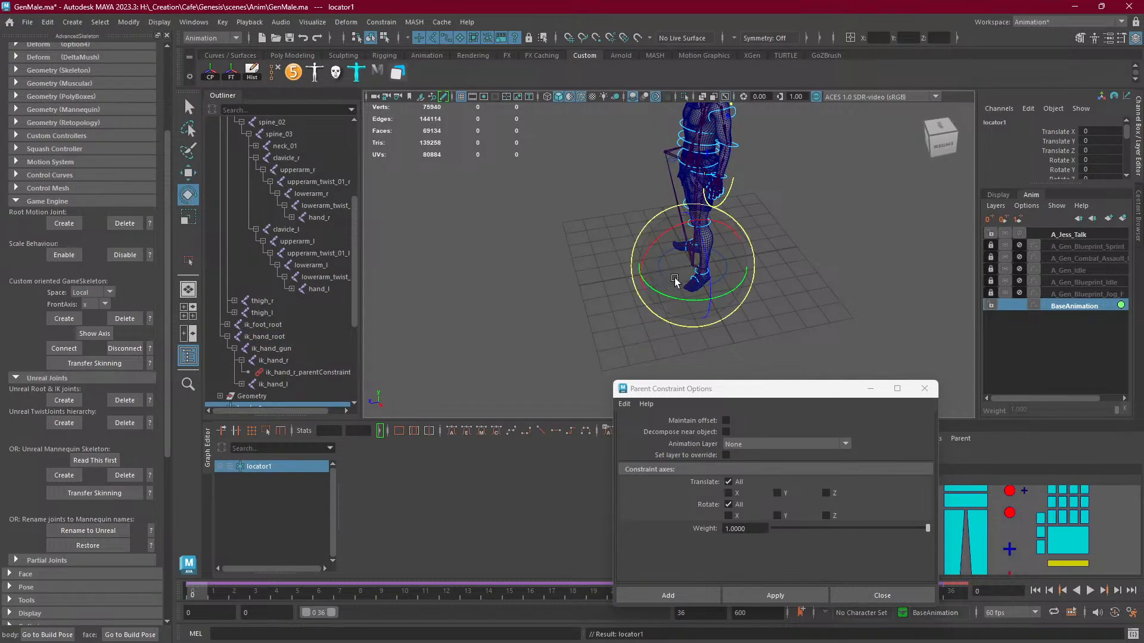
key("w")
key("r")
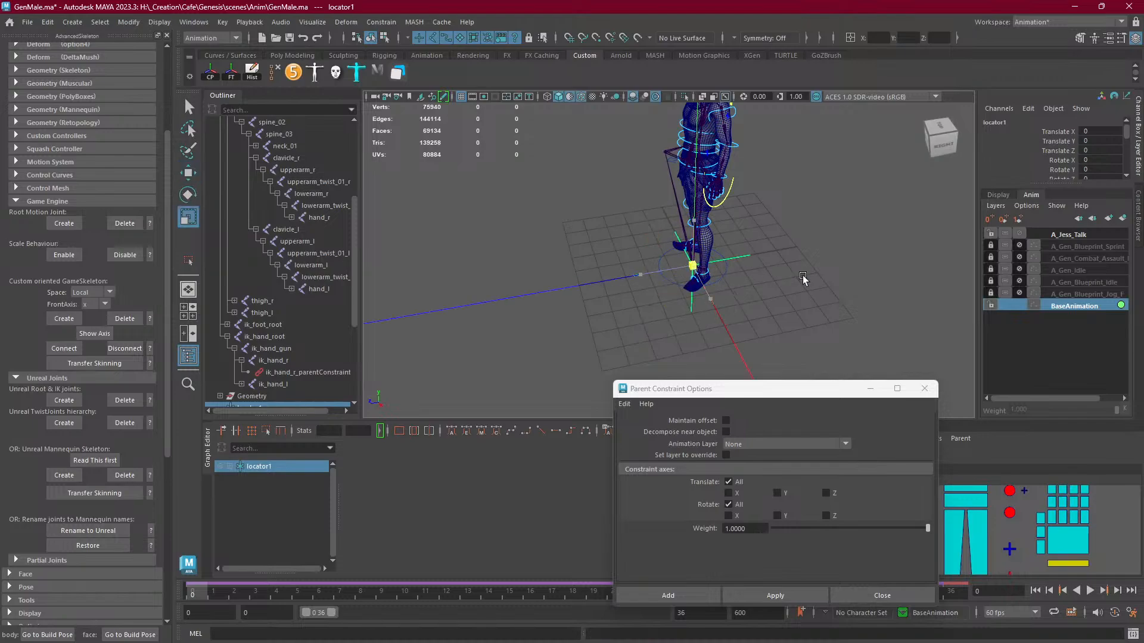
key("w")
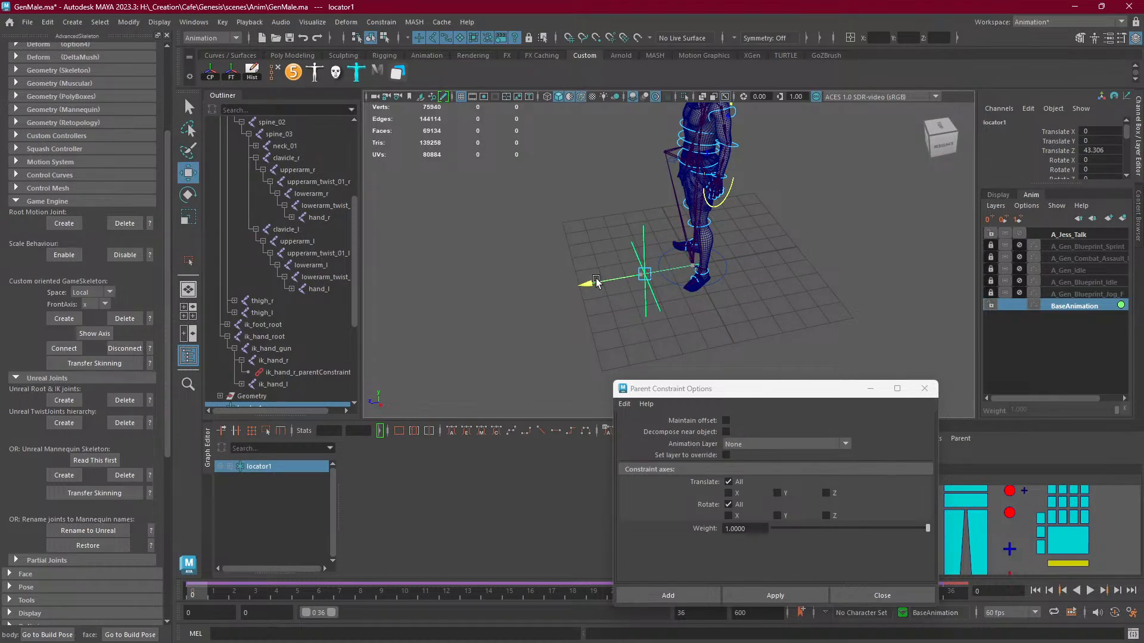
left_click_drag(644, 237, 630, 96)
Parent-constrain ik_hand_gun to locator1 with Maintain offset off.
scroll(646, 116, "up", 5)
middle_click_drag(646, 116, 649, 317, "alt")
left_click(648, 257)
left_click(593, 240, "shift")
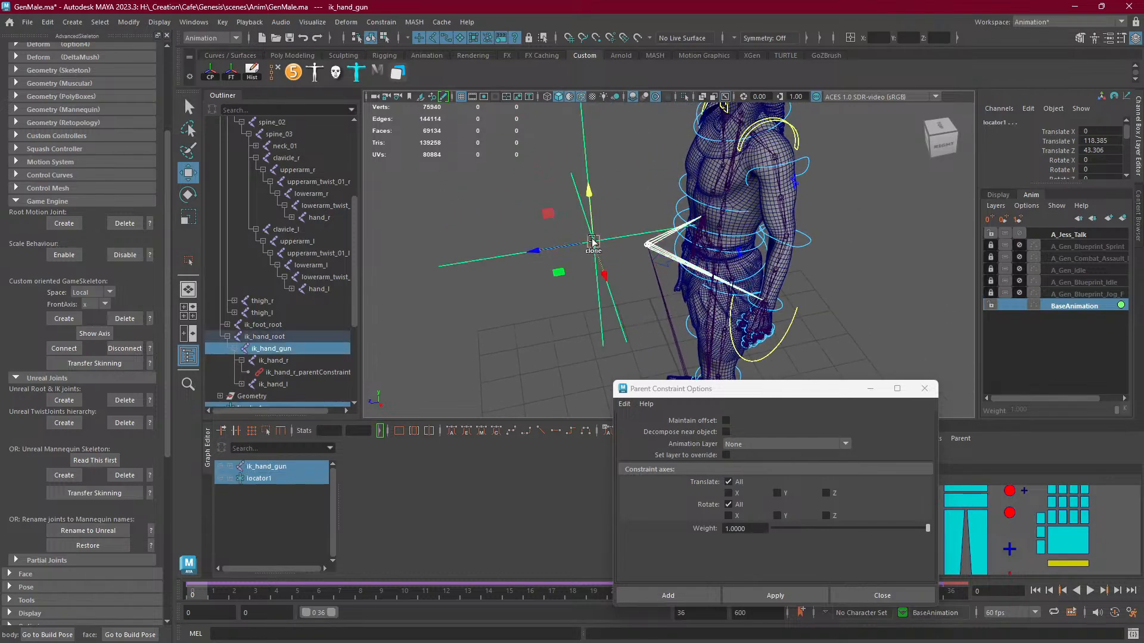
left_click(598, 238)
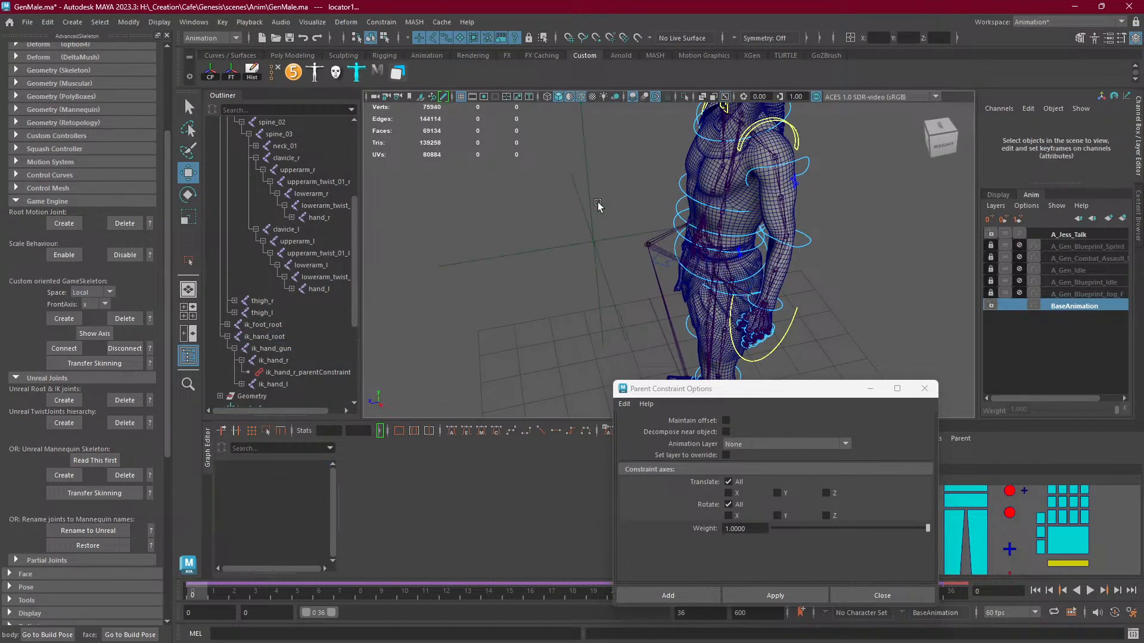
left_click(648, 257, "shift")
left_click(775, 595)
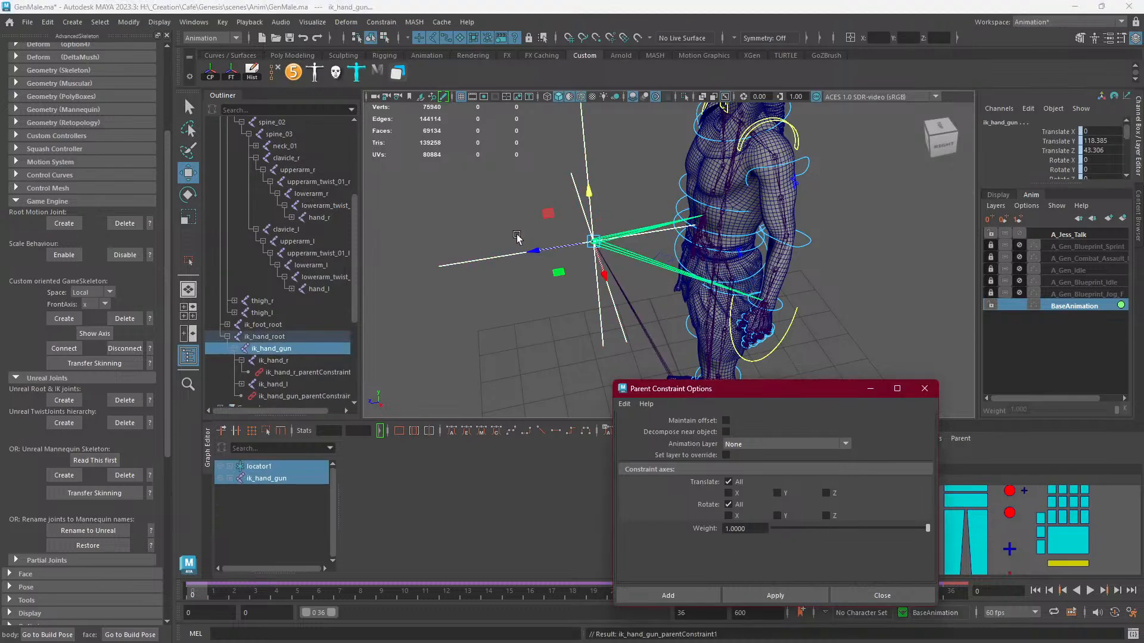
Clear the selection, then play and stop the animation to check how the constrained IK hand joints move.
left_click(488, 232)
left_click_drag(487, 232, 496, 499, "alt")
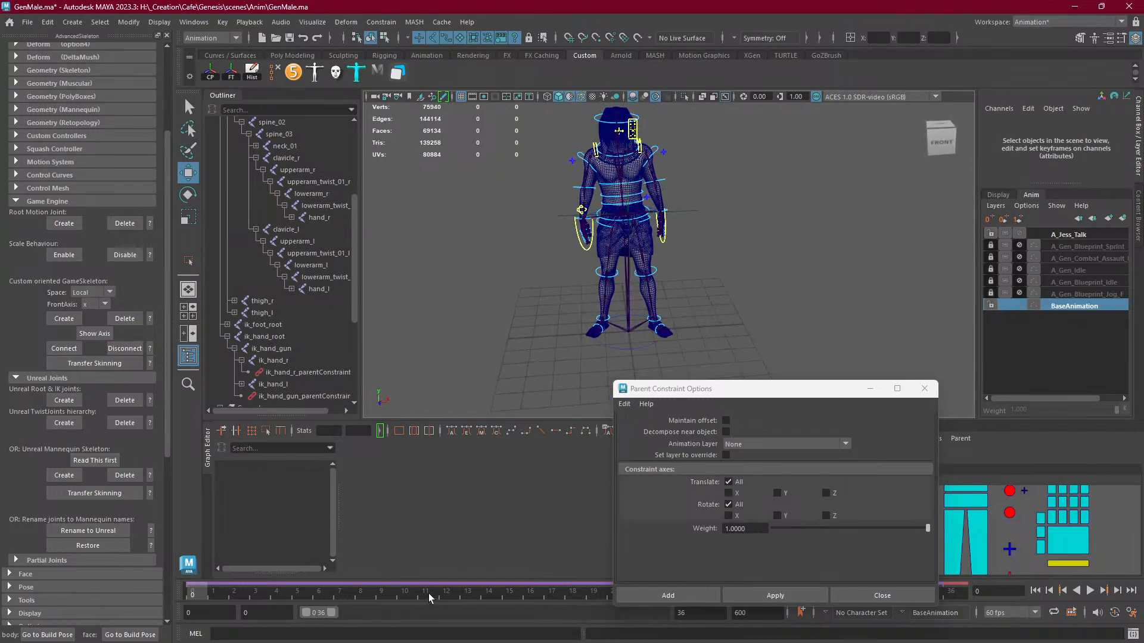
left_click(1090, 590)
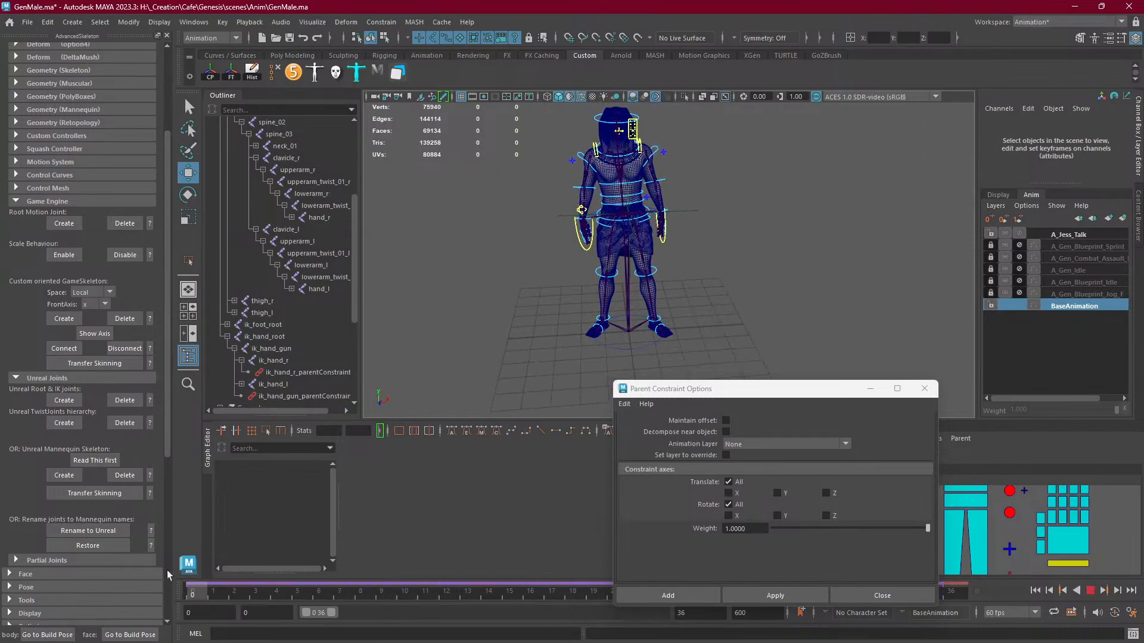
left_click(1089, 591)
Parent-constrain the ik_foot_r joint under ik_foot_root to the foot_r joint with Maintain offset off.
scroll(707, 276, "up", 4)
left_click_drag(707, 275, 628, 293, "alt")
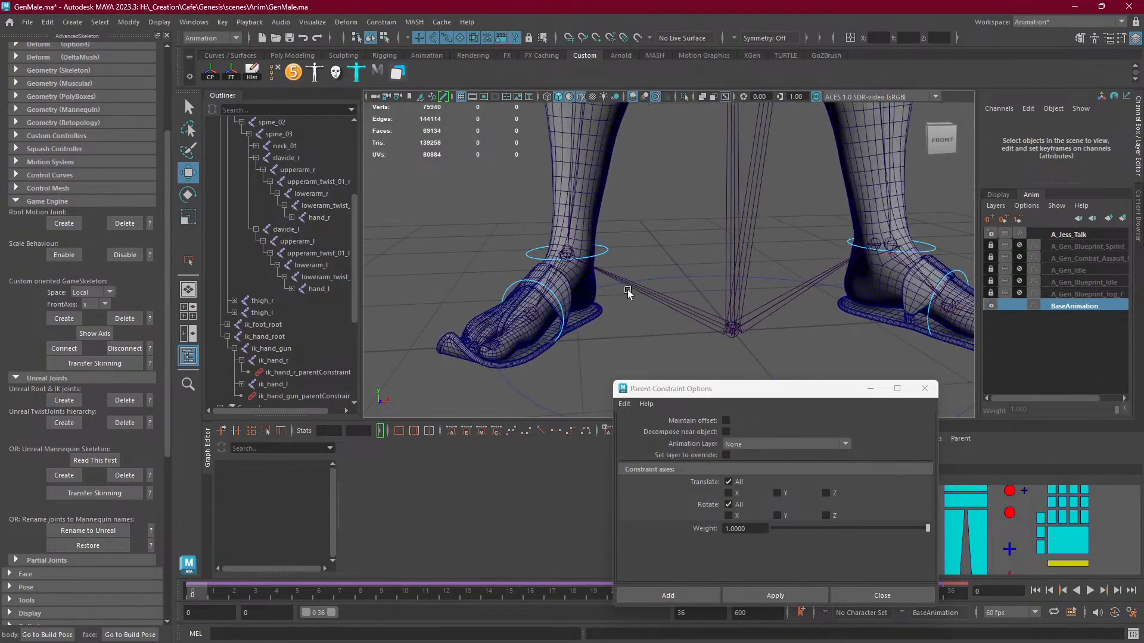
left_click(559, 269)
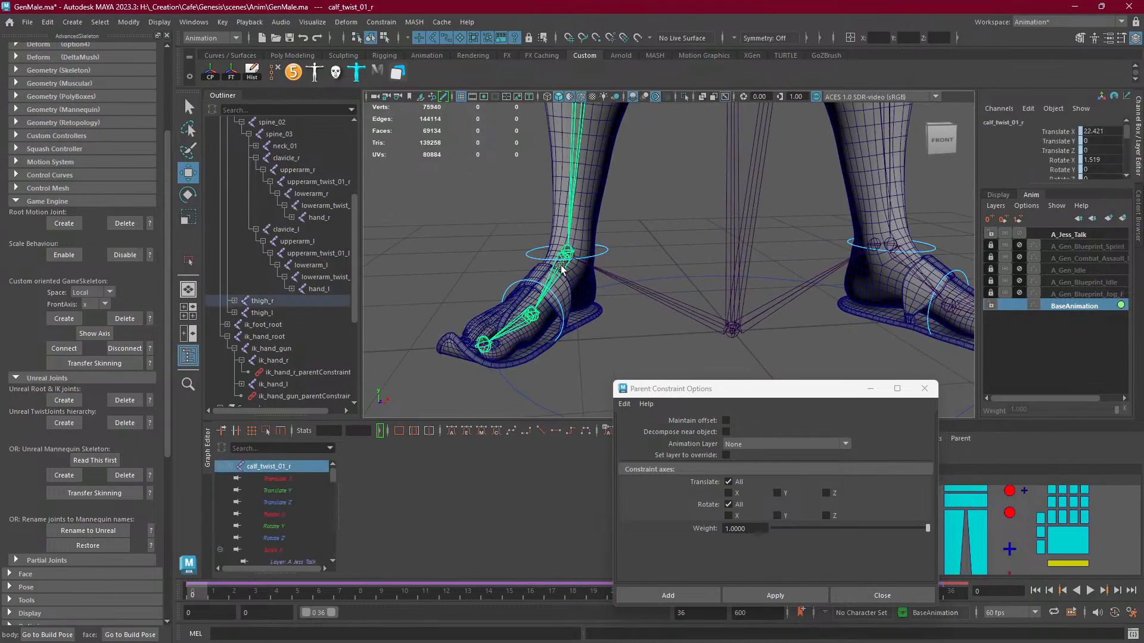
left_click(615, 281, "shift")
left_click(563, 277)
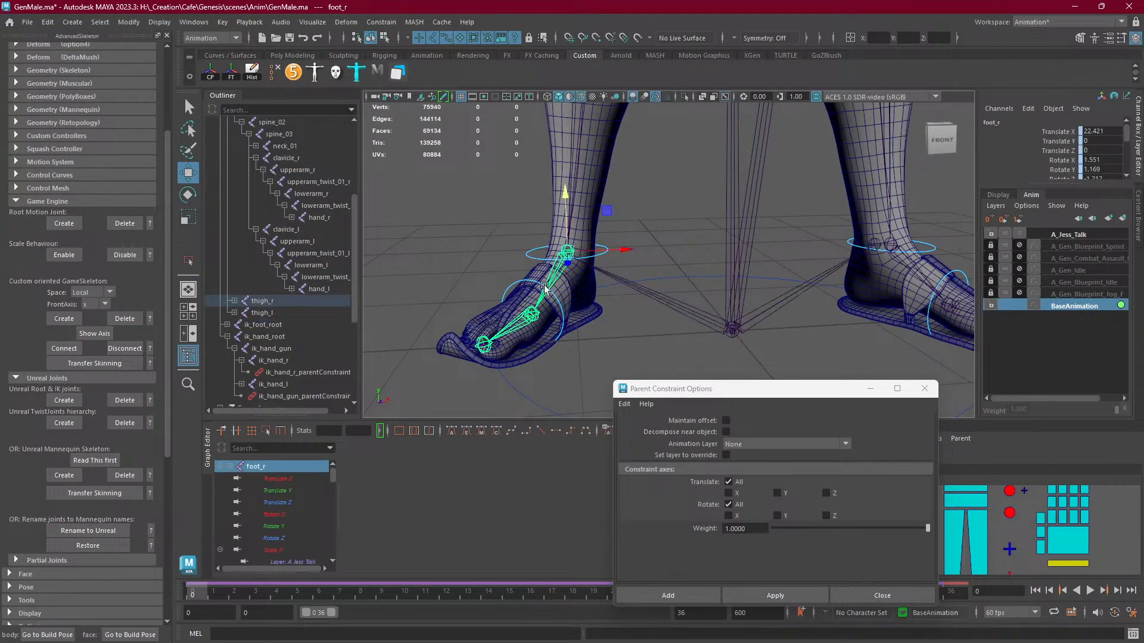
scroll(313, 345, "down", 5)
scroll(309, 344, "up", 4)
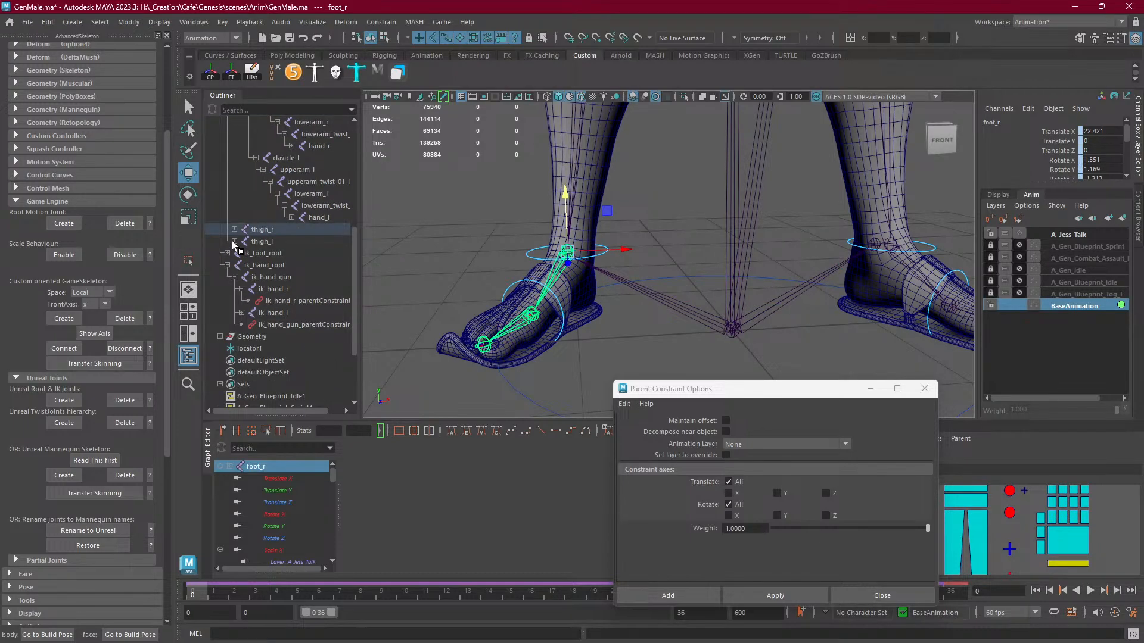
left_click(227, 253)
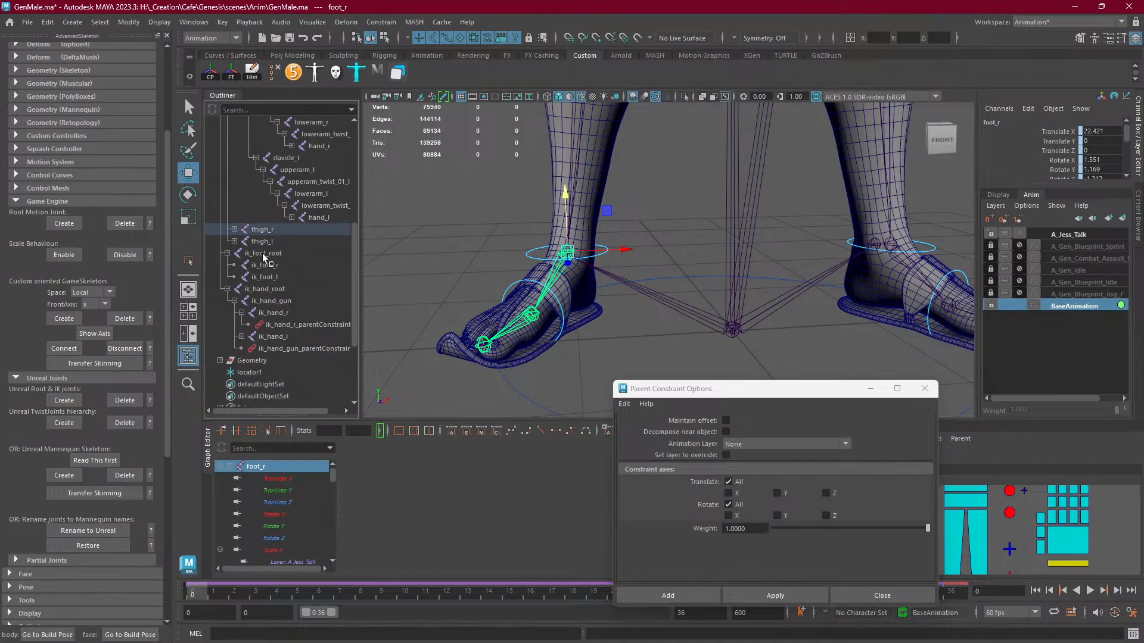
left_click(272, 266)
left_click(765, 594)
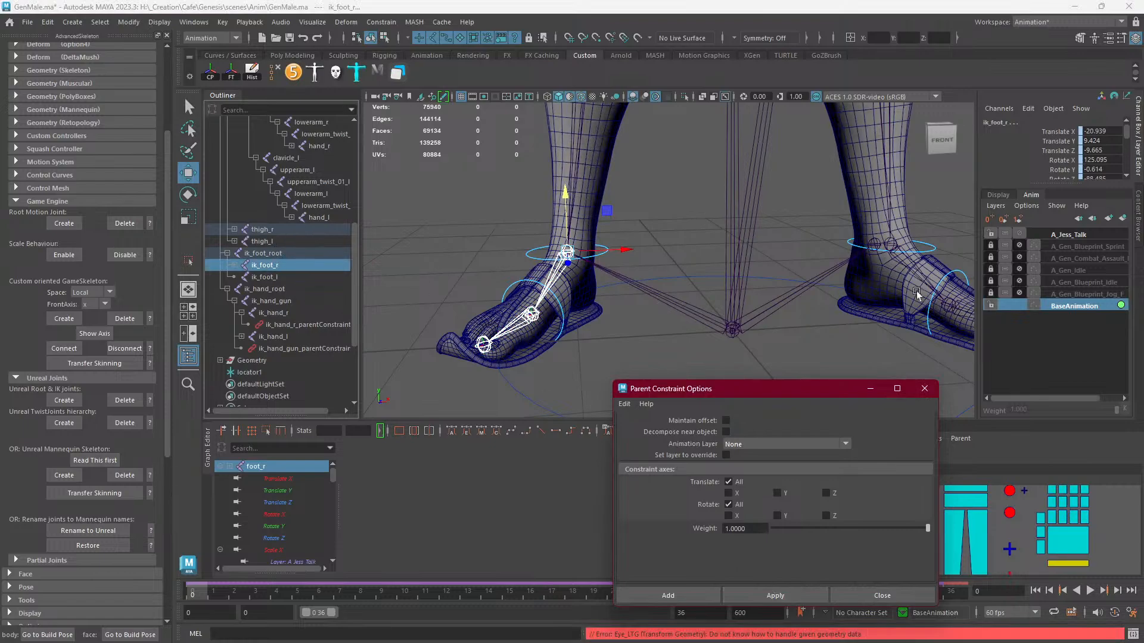
Parent-constrain ik_foot_l to the foot_l joint with Maintain offset off, then close the constraint options.
left_click(910, 270)
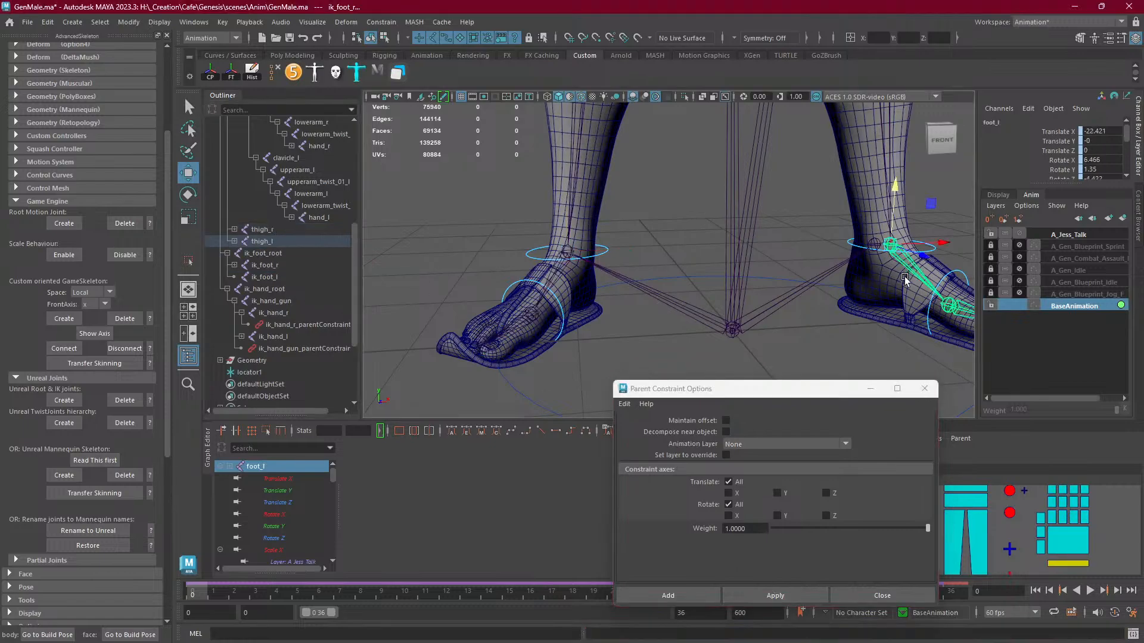
left_click(274, 278, "ctrl")
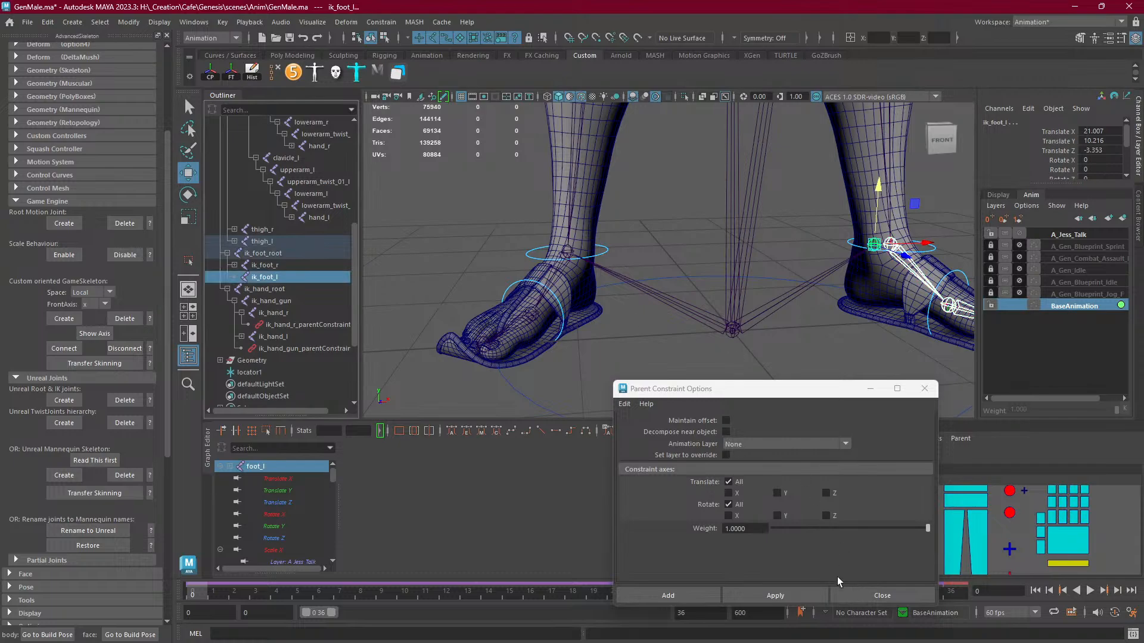
left_click(776, 595)
scroll(722, 276, "down", 5)
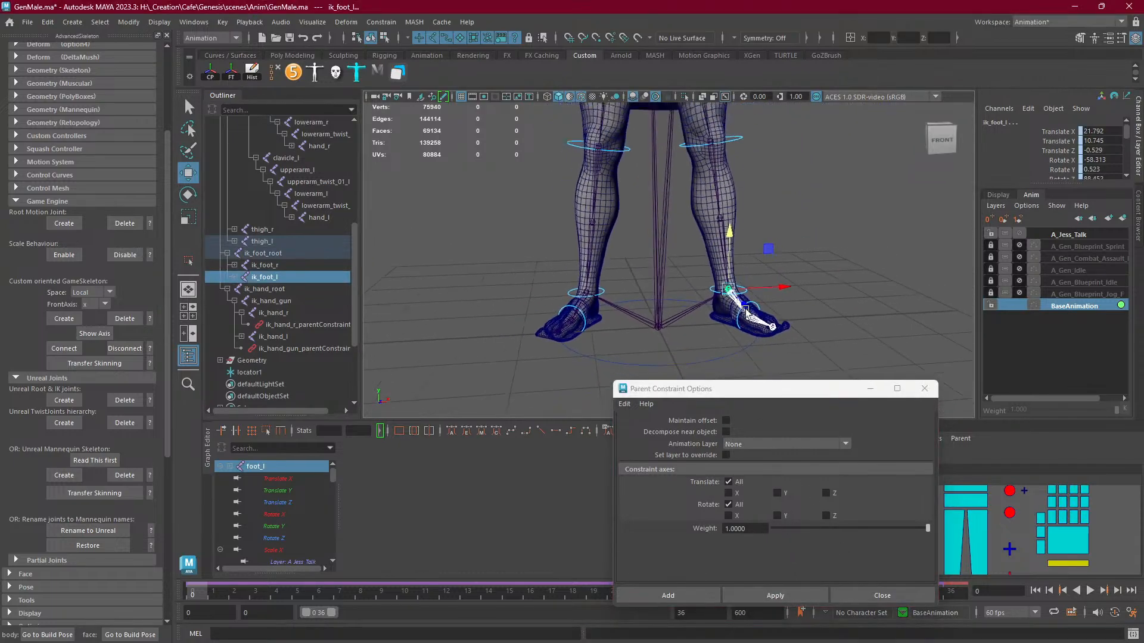
left_click_drag(745, 310, 665, 234, "alt")
scroll(576, 331, "down", 5)
scroll(664, 234, "up", 3)
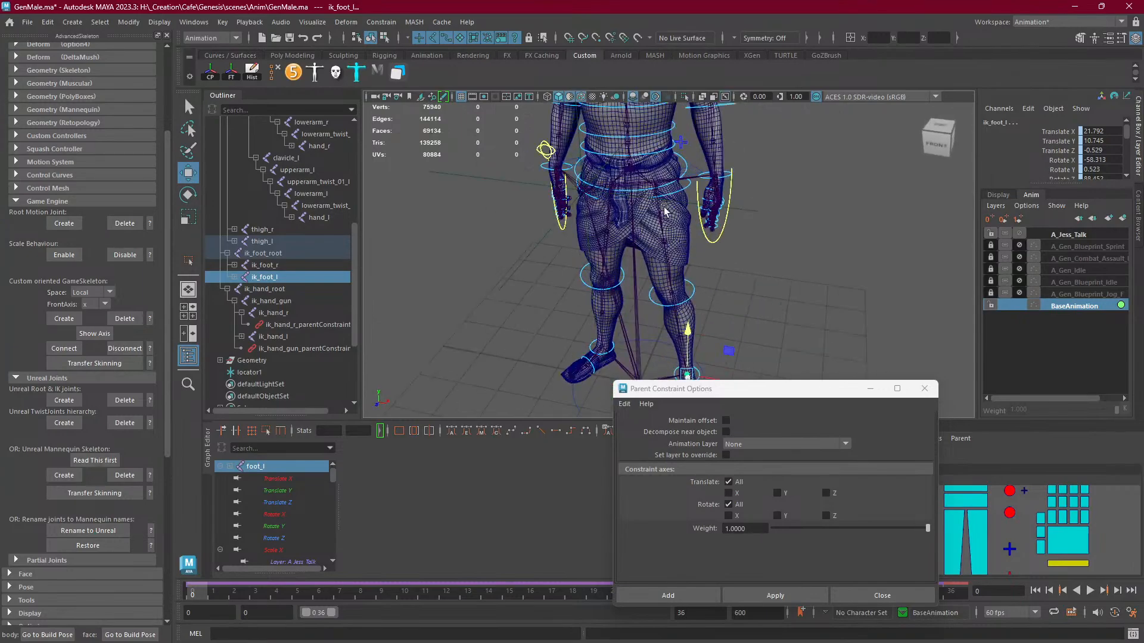
scroll(664, 209, "down", 4)
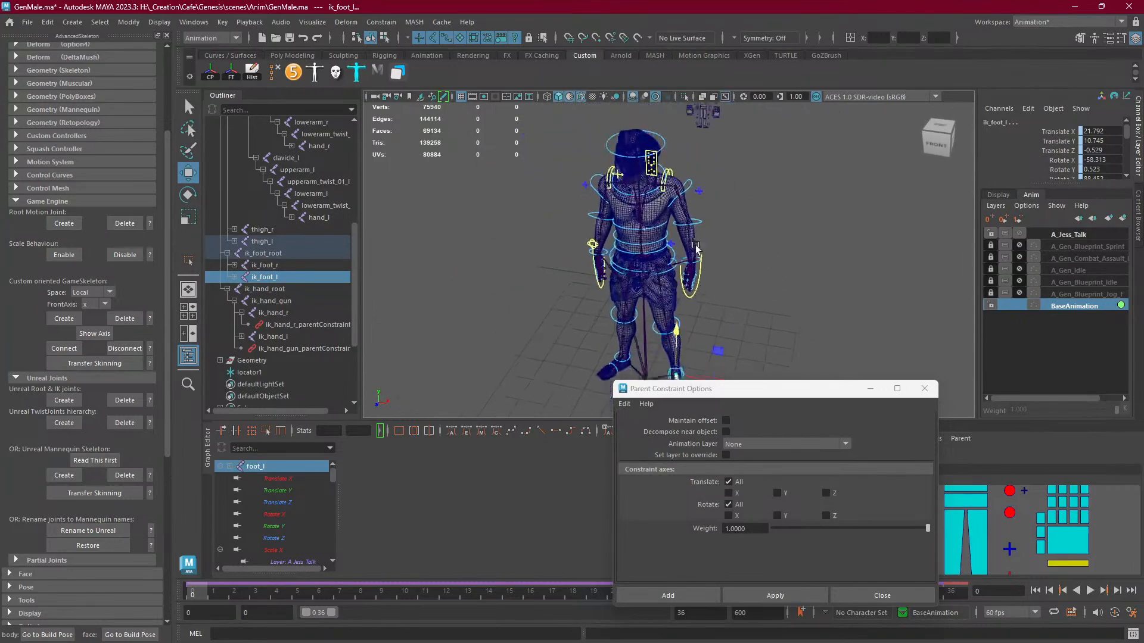
left_click(883, 588)
Play and stop the animation with the whole character in view to check the constrained IK foot joints.
scroll(771, 286, "down", 4)
left_click_drag(733, 315, 766, 296, "alt")
middle_click_drag(766, 297, 767, 283, "alt")
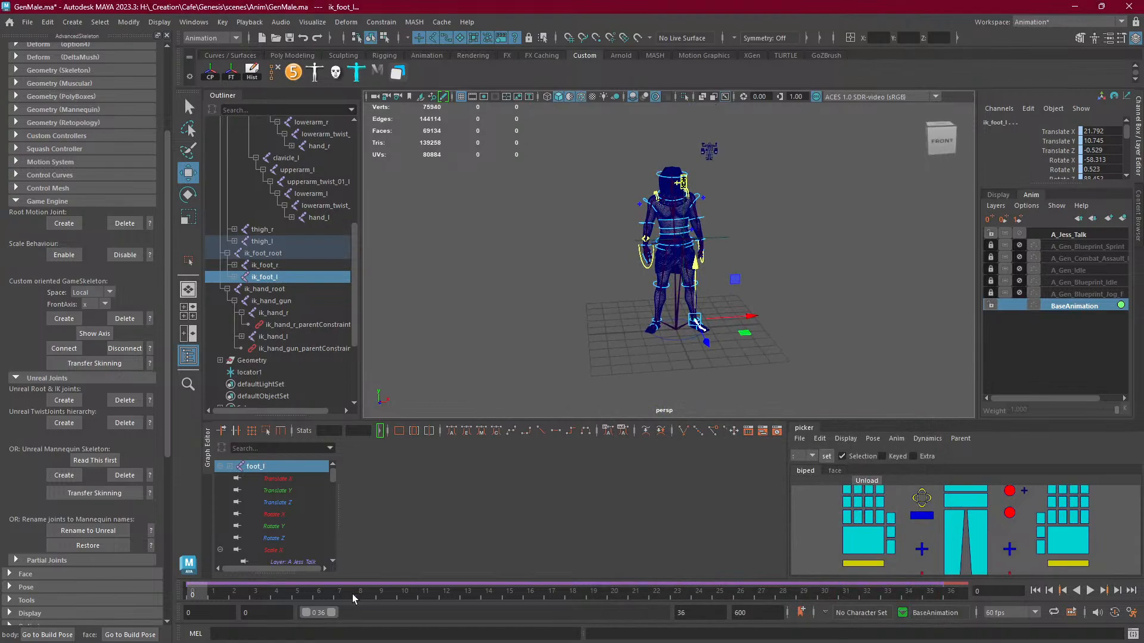
key("alt+v")
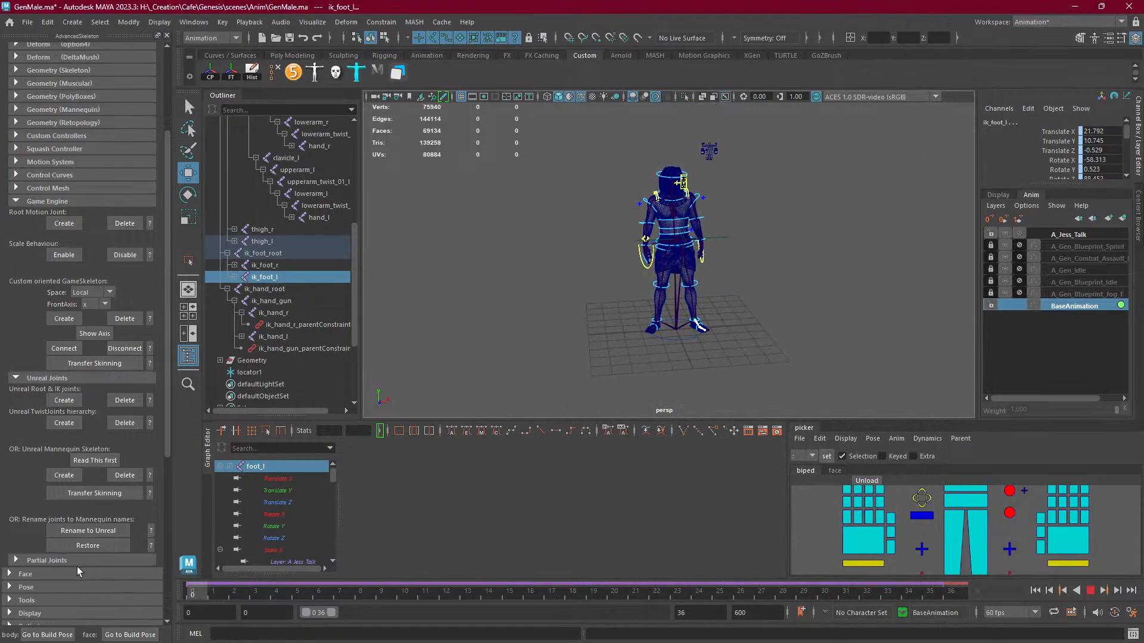
key("alt+v")
Collapse and select the root hierarchy, play the animation to check the whole skeleton, and return to the first frame.
scroll(264, 301, "up", 6)
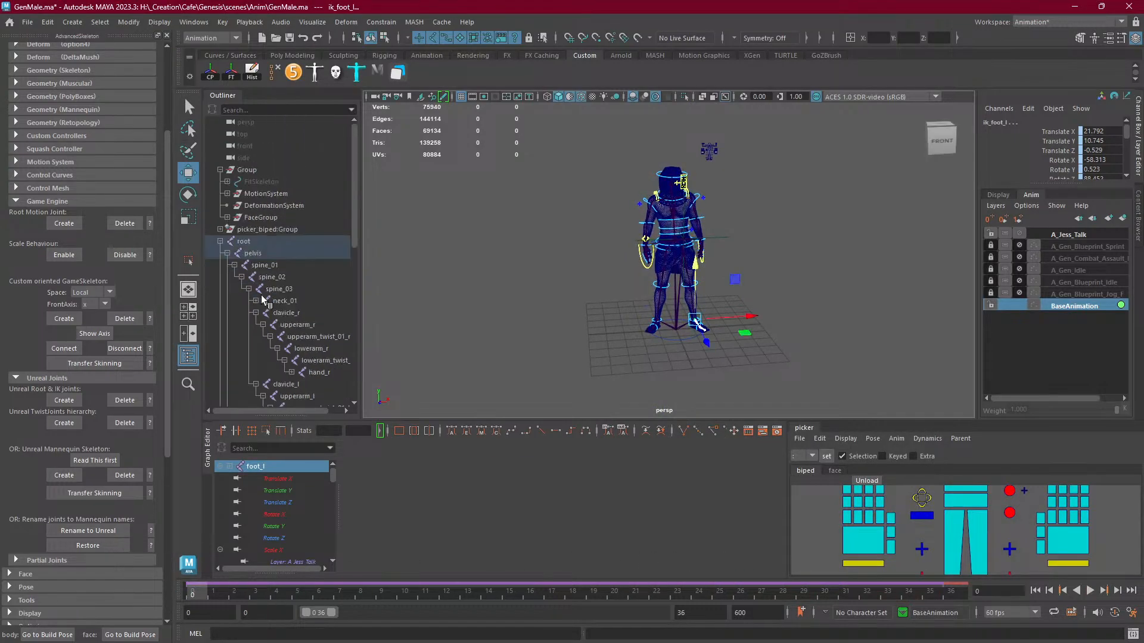
left_click(220, 242)
left_click(244, 241)
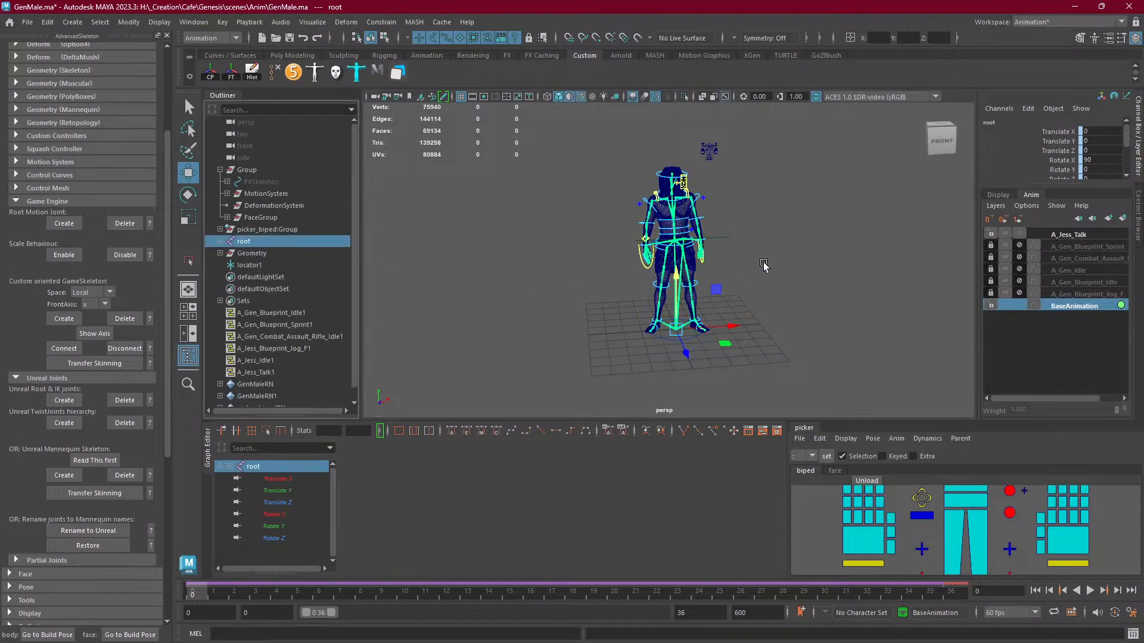
scroll(764, 264, "up", 5)
scroll(729, 298, "down", 2)
mouse_move(741, 328)
left_mouse_down("alt")
mouse_move(620, 330)
mouse_move(767, 346)
mouse_move(674, 334)
mouse_move(777, 335)
mouse_move(731, 323)
left_mouse_up("alt")
mouse_move(731, 322)
right_mouse_down("alt")
mouse_move(778, 327)
mouse_move(728, 322)
right_mouse_up("alt")
left_click_drag(728, 322, 795, 348, "alt")
middle_click_drag(794, 347, 743, 314, "alt")
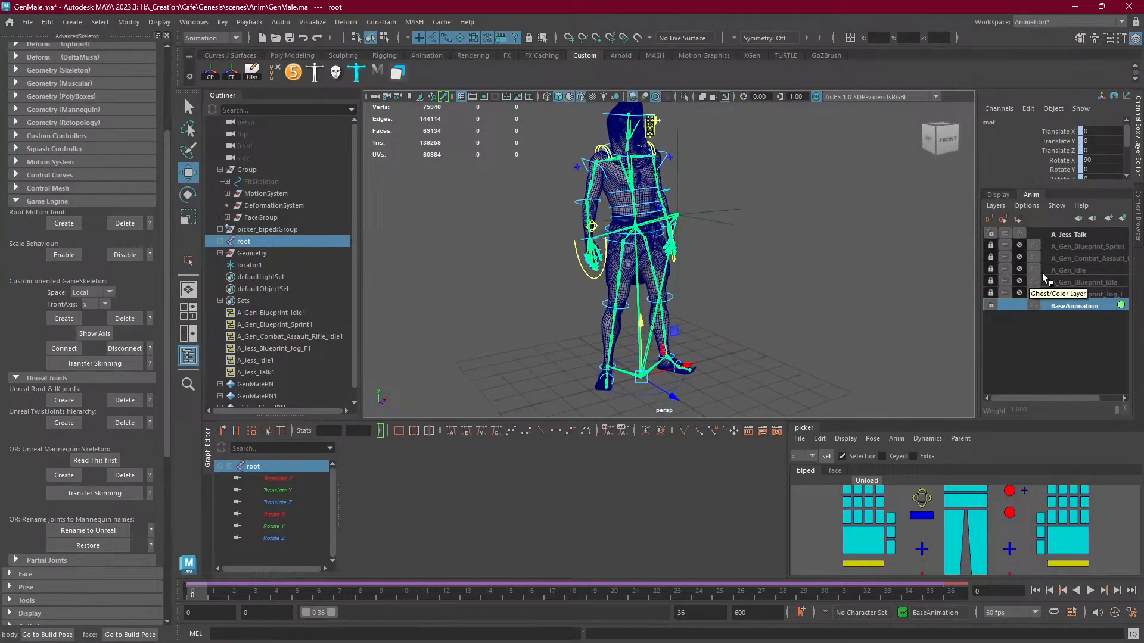
left_click(1090, 592)
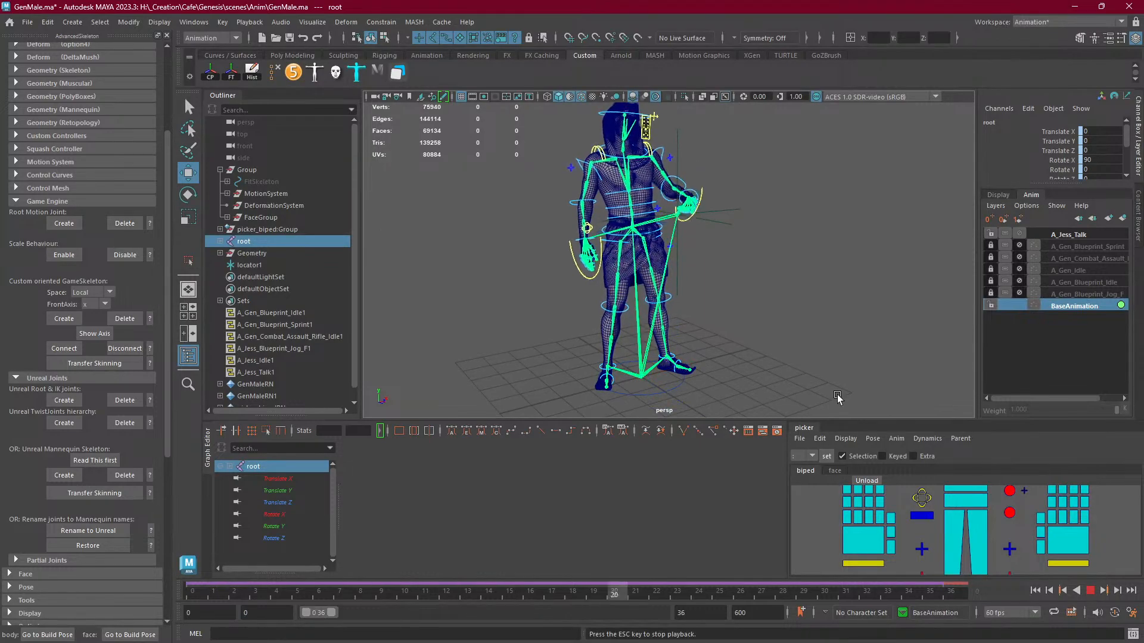
left_click(1076, 591)
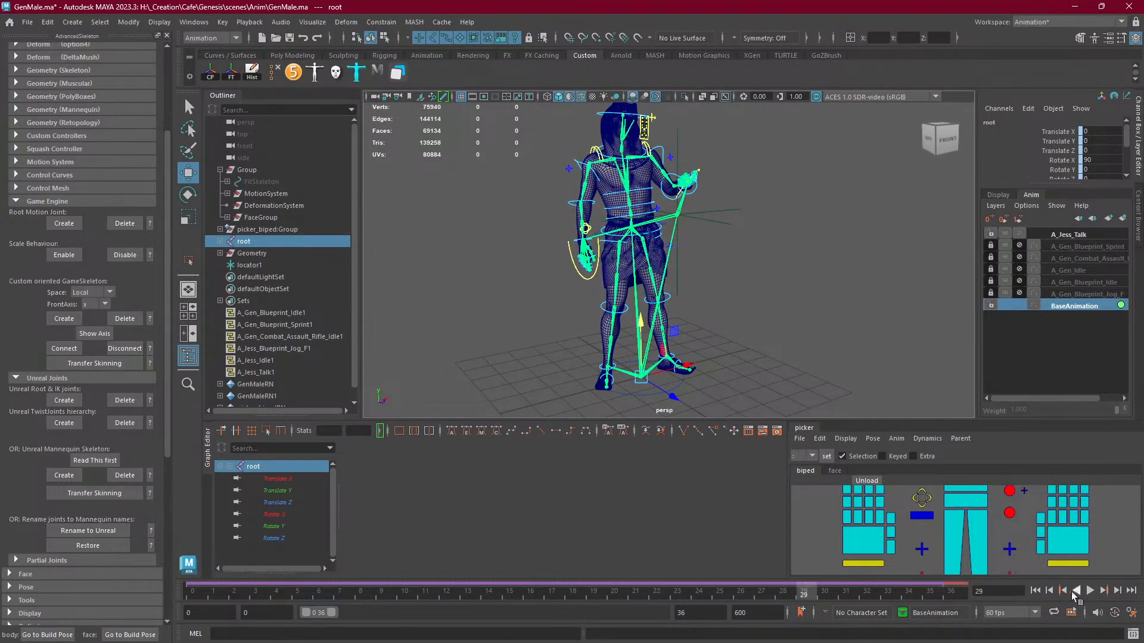
left_click(1035, 591)
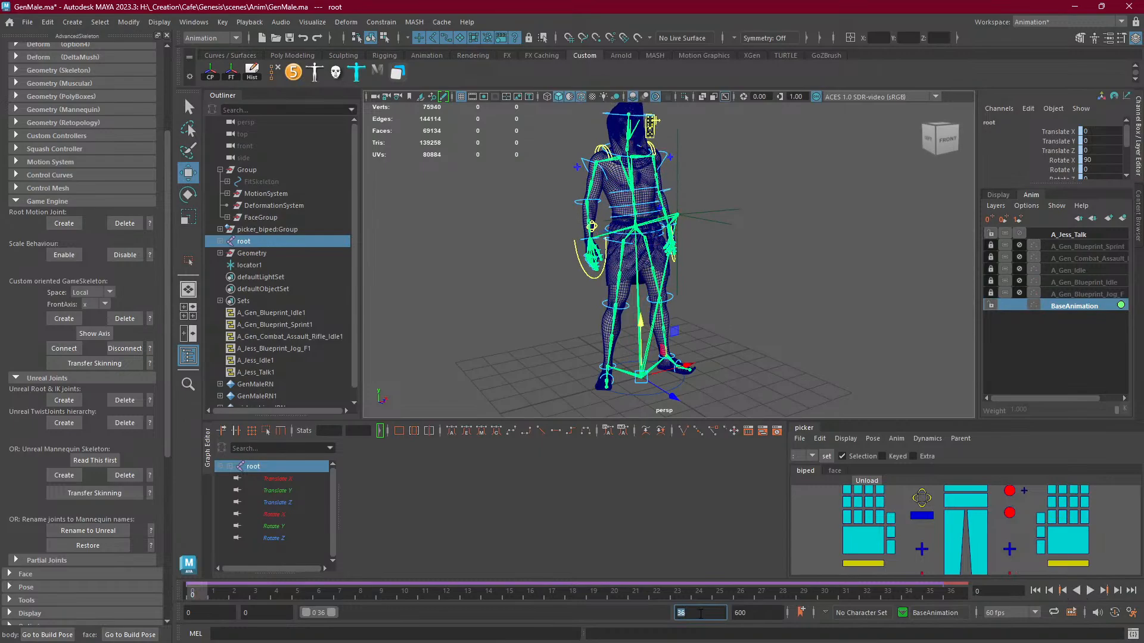
Set the playback range's end frame to 600.
left_click(701, 613)
type("600")
key("Return")
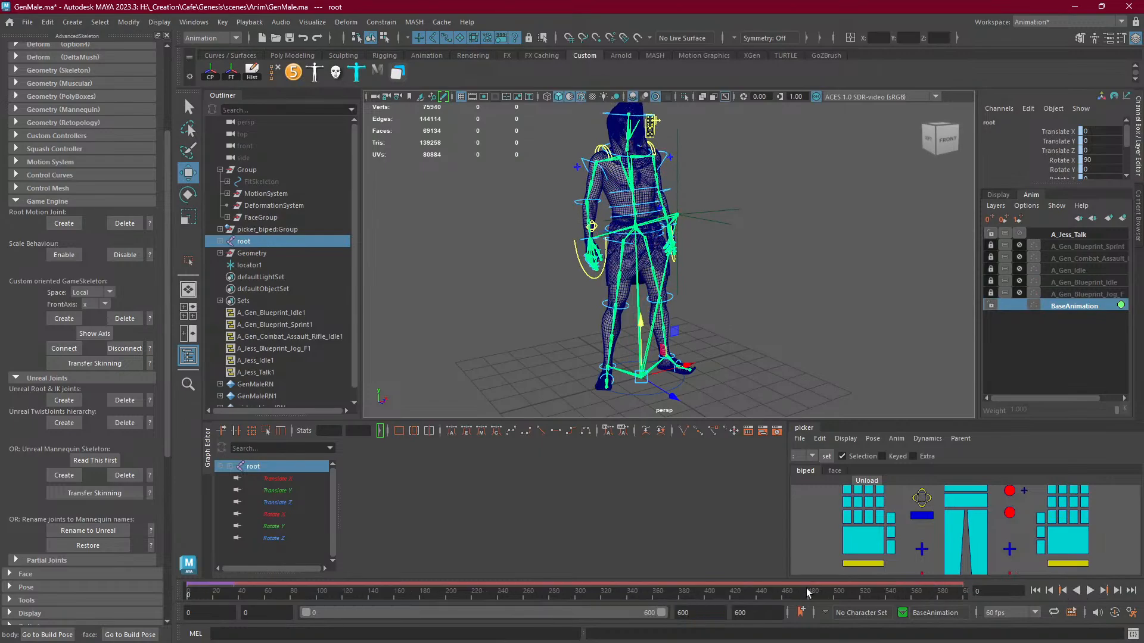
Play the animation and examine the skeleton and locator1 from several angles to see how the IK joints follow.
left_click(1090, 591)
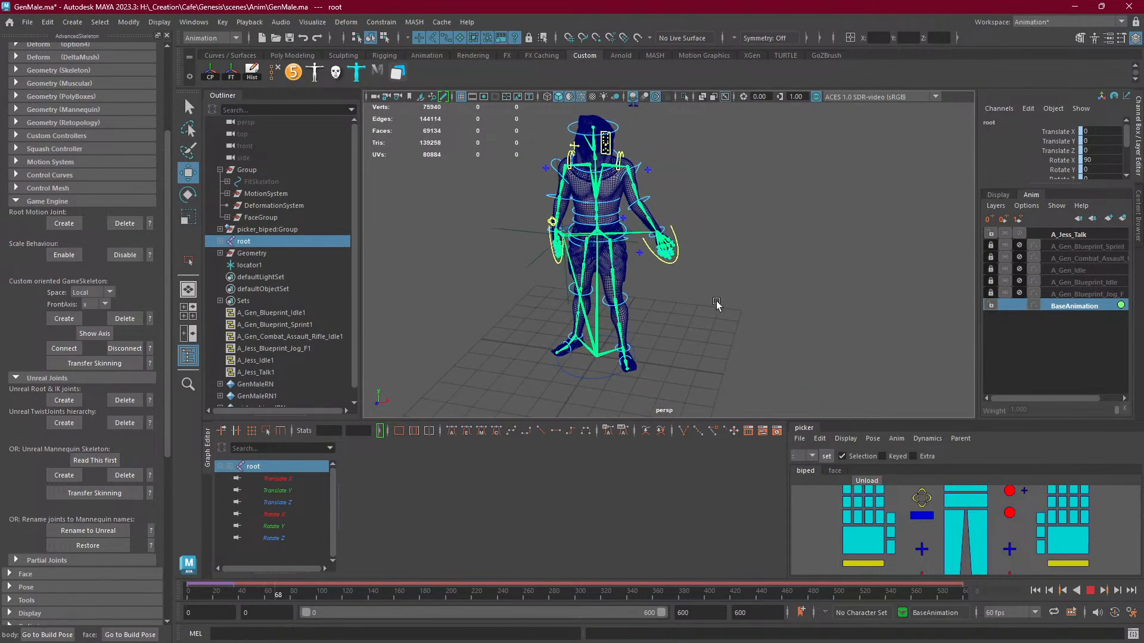
left_click_drag(637, 316, 473, 367, "alt")
scroll(741, 289, "up", 5)
scroll(761, 314, "down", 4)
left_click(723, 264)
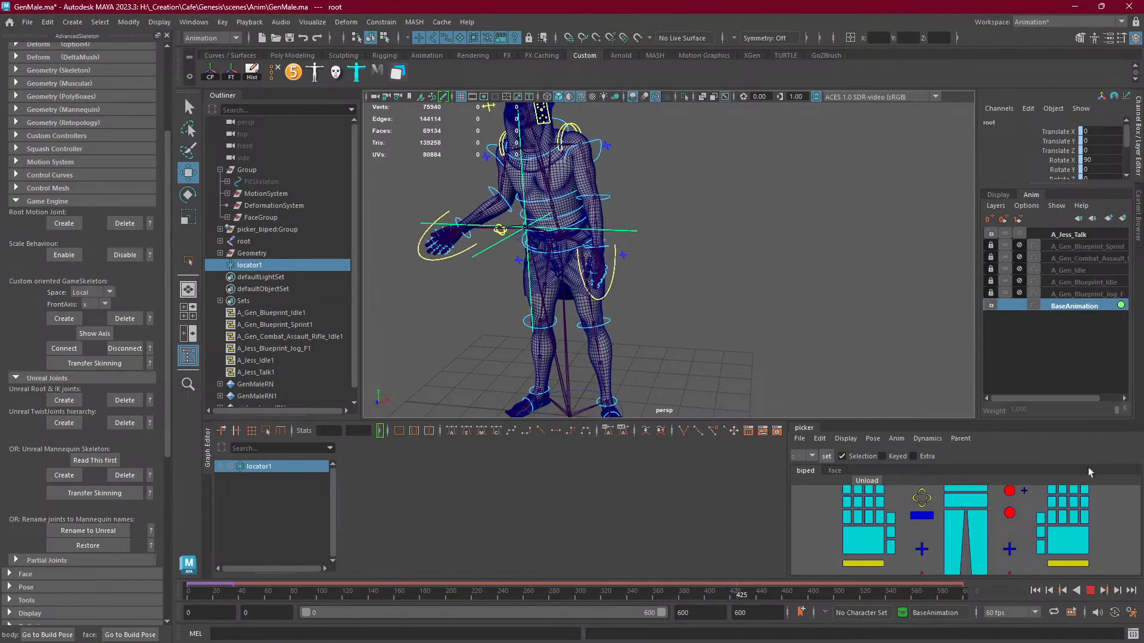
scroll(645, 280, "down", 4)
left_click_drag(652, 279, 644, 306, "alt")
scroll(688, 319, "up", 4)
middle_click_drag(644, 306, 656, 229, "alt")
left_click_drag(726, 346, 669, 291, "alt")
middle_click_drag(669, 292, 677, 351, "alt")
right_click_drag(846, 352, 700, 309, "alt")
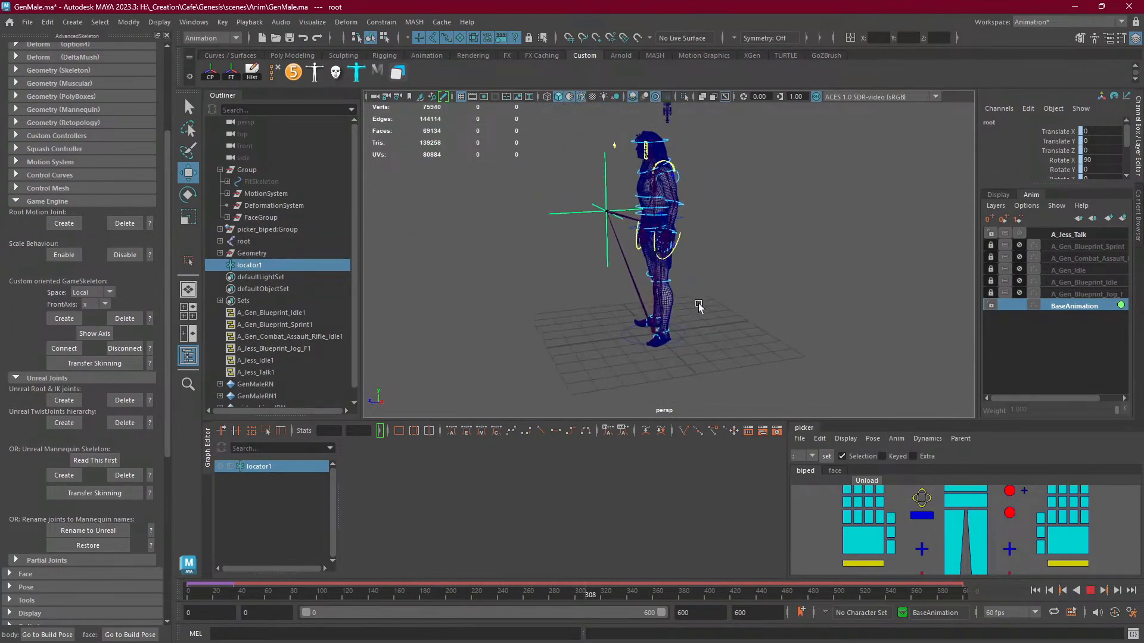
left_click_drag(700, 309, 898, 316, "alt")
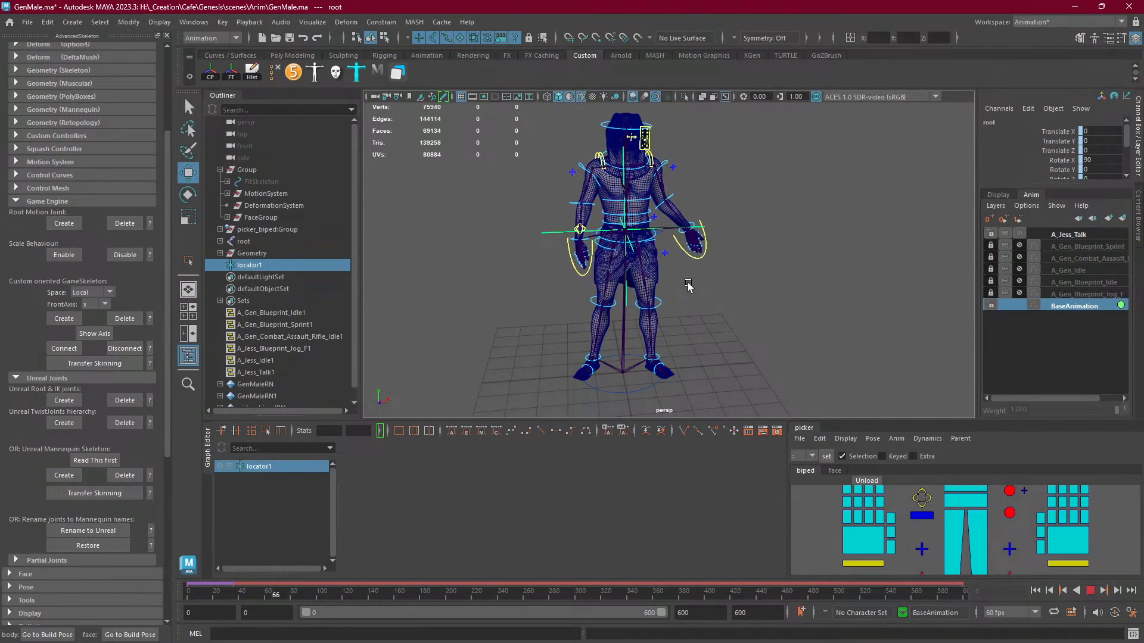
Mute and lock the A_Jess_Talk layer, reference A_Jess_Combat_Bow_Idle.FBX into the scene, and stop the playback.
left_click(1020, 232)
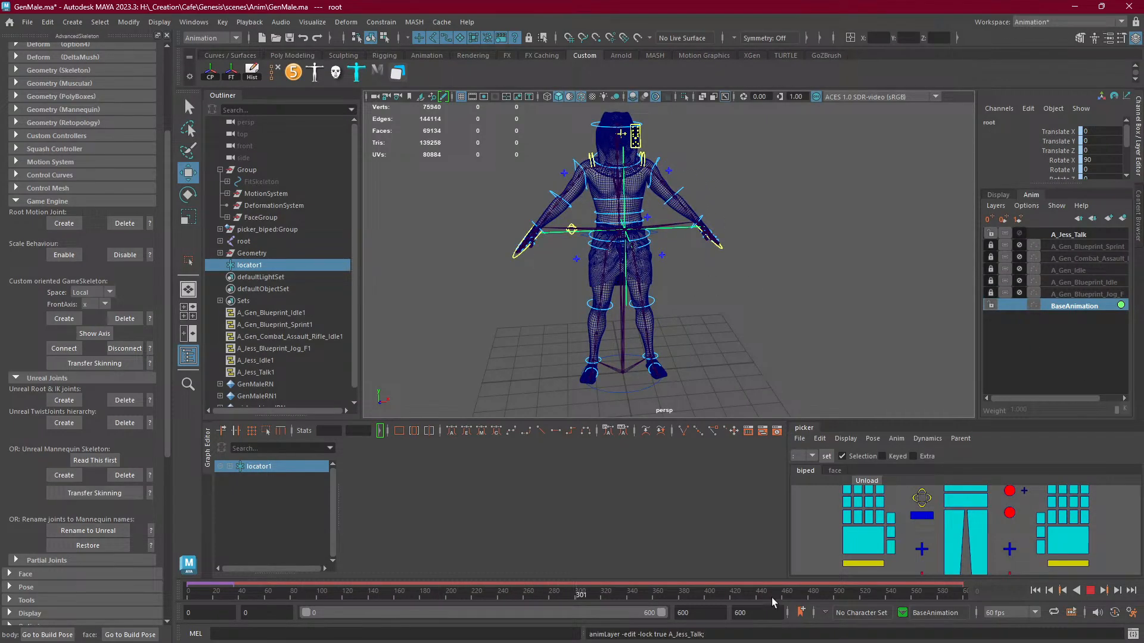
left_click(28, 22)
left_click(123, 310)
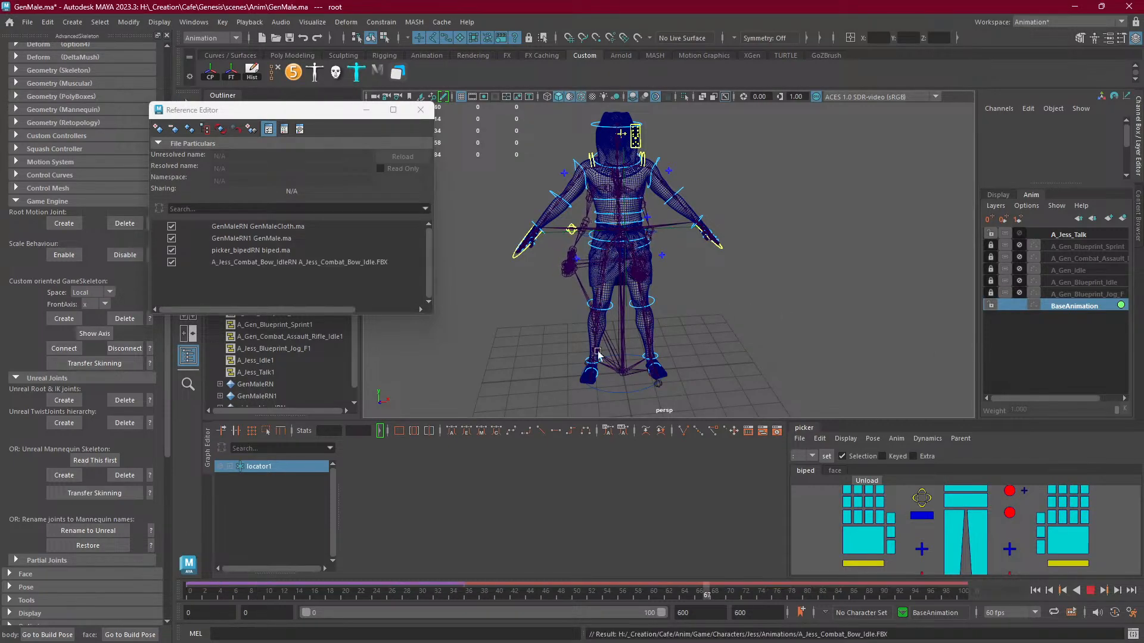
left_click(1090, 590)
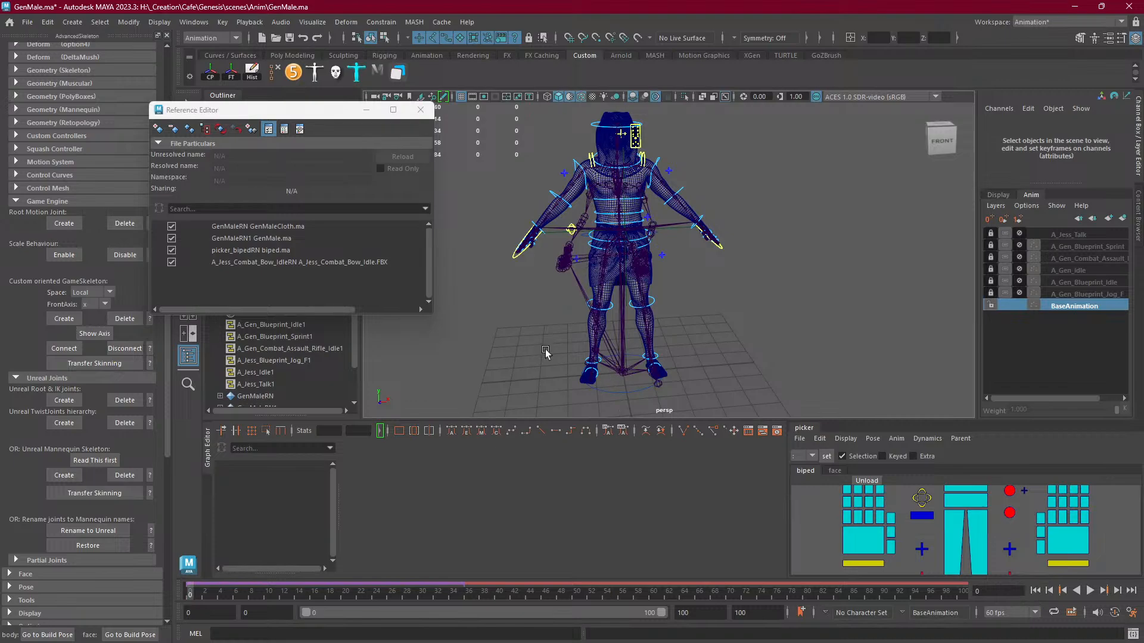
Select the A_Jess_Combat_Bow_Idle:root joint and move the referenced skeleton beside the character, to about X -113.
left_click(620, 374)
left_click(269, 115)
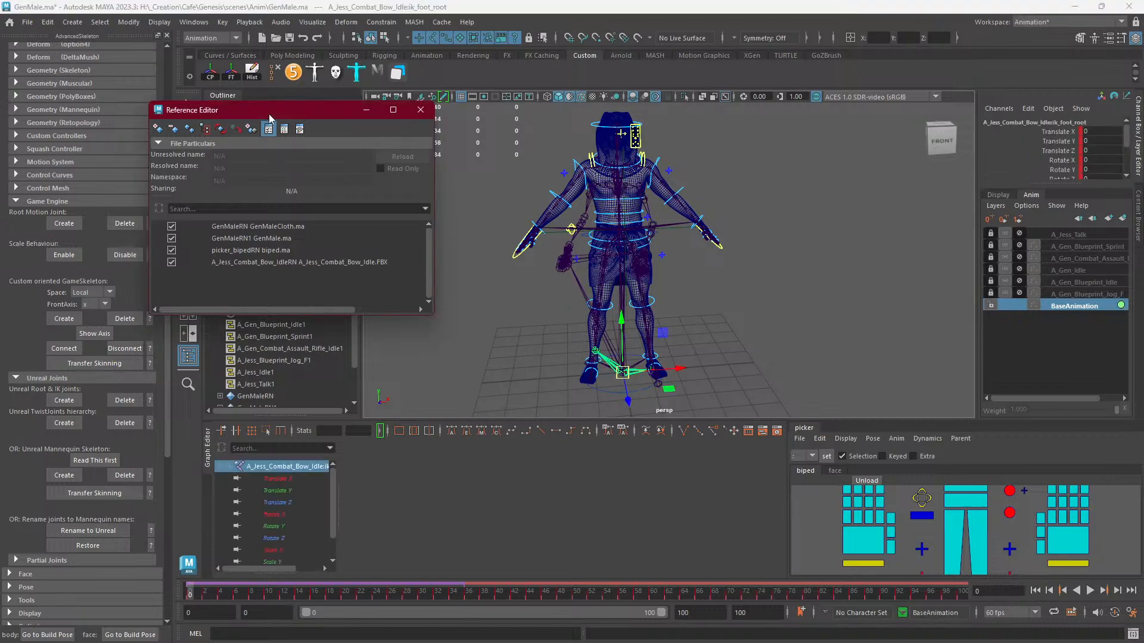
left_click_drag(270, 116, 686, 473)
left_click(258, 278)
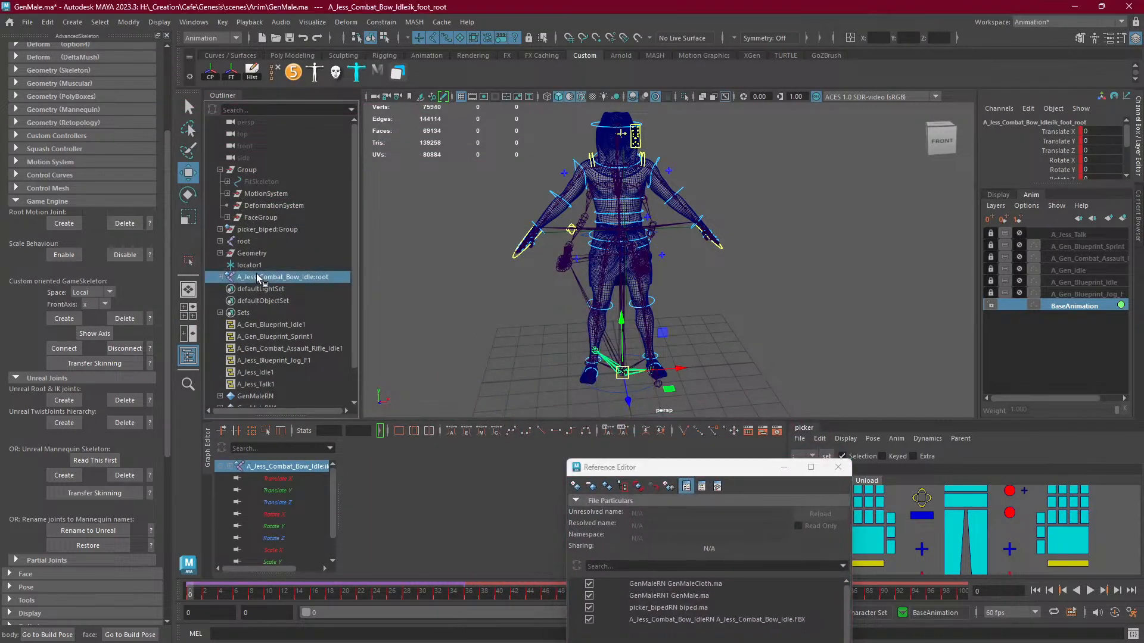
left_click_drag(670, 374, 532, 362)
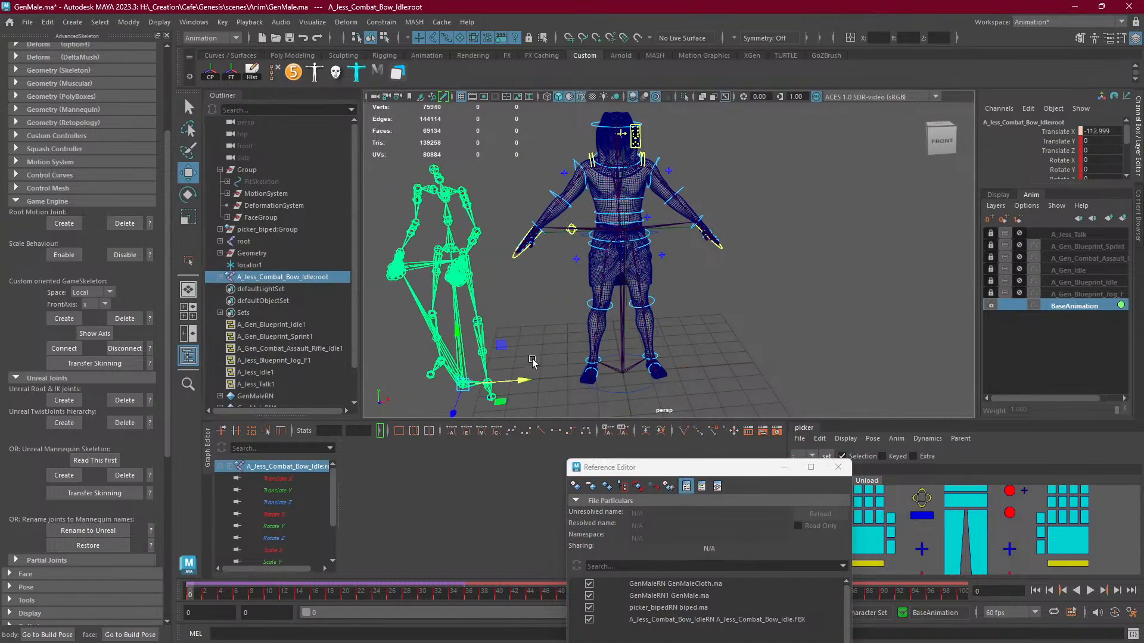
Break the connections on the A_Jess_Combat_Bow_Idle:root joint's channels, from Translate X down to Left Hand Alpha.
middle_click_drag(548, 311, 679, 302, "alt")
left_click_drag(679, 302, 645, 316, "alt")
left_click_drag(1063, 186, 1064, 245)
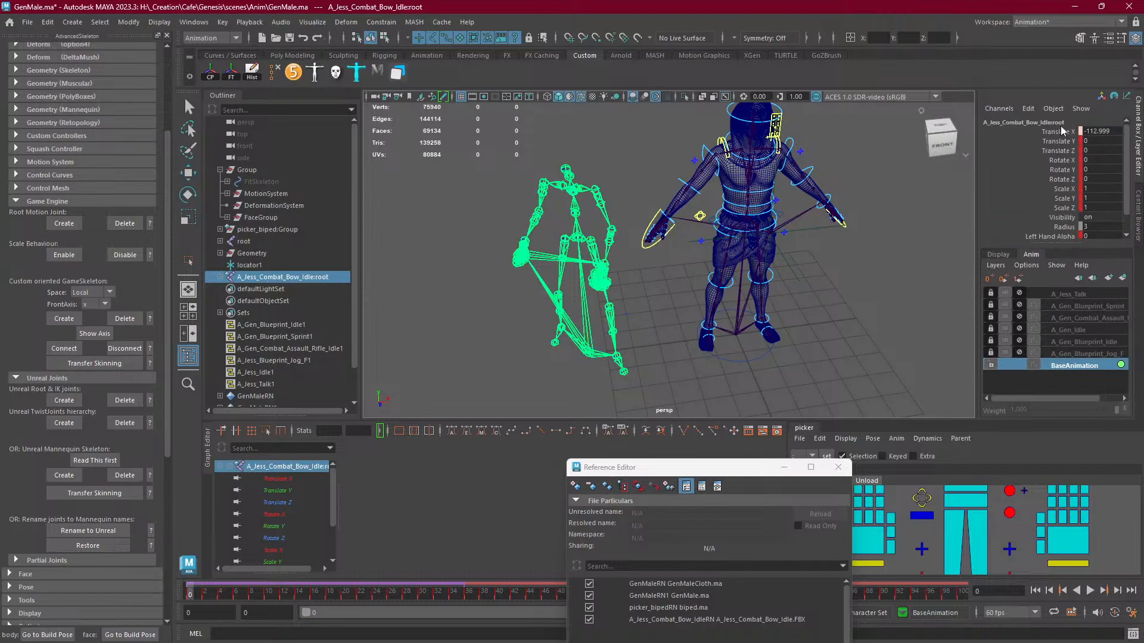
left_click_drag(1063, 130, 1066, 237)
right_click(1066, 238)
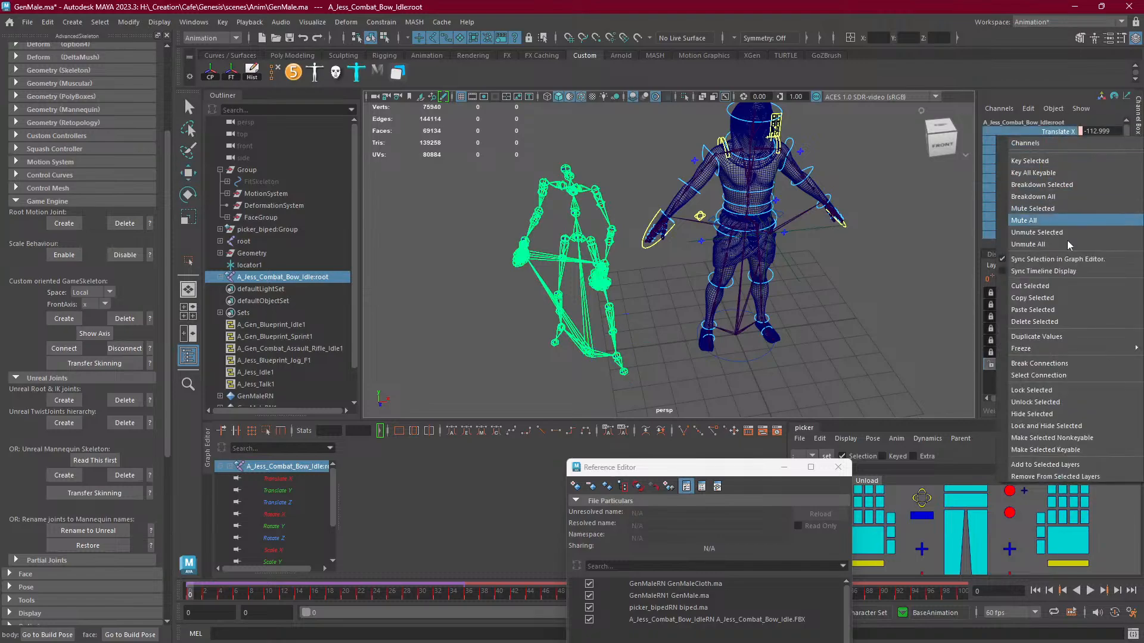
left_click(1032, 375)
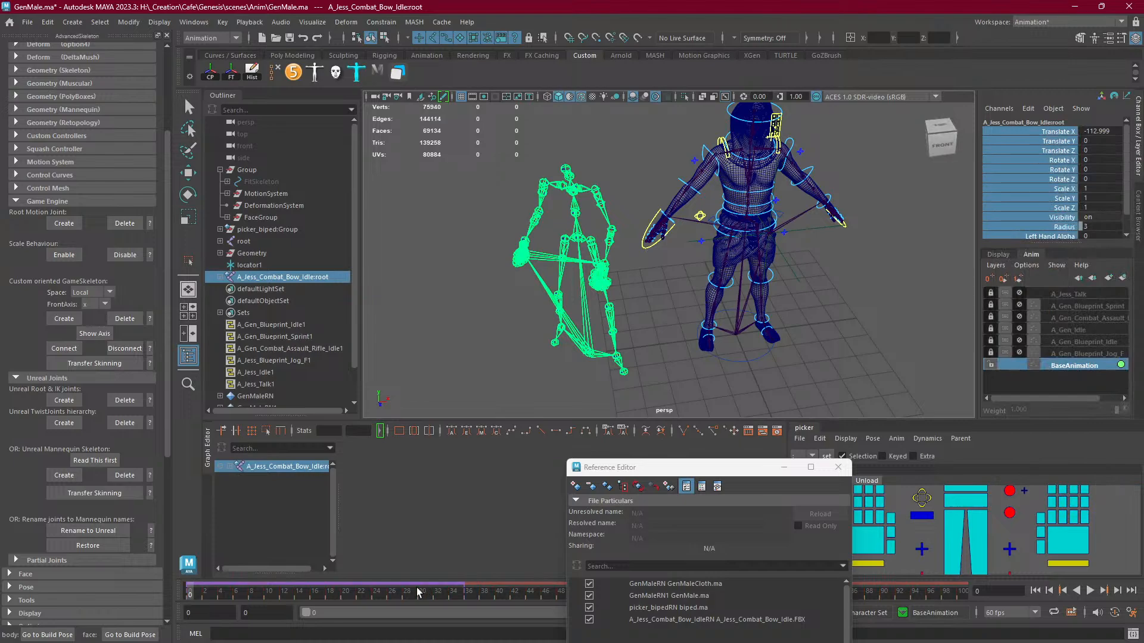
Scrub the timeline to frame 100 to check the referenced skeleton's motion, and bring the Reference Editor fully into view.
left_click_drag(417, 587, 1038, 602)
scroll(654, 235, "down", 2)
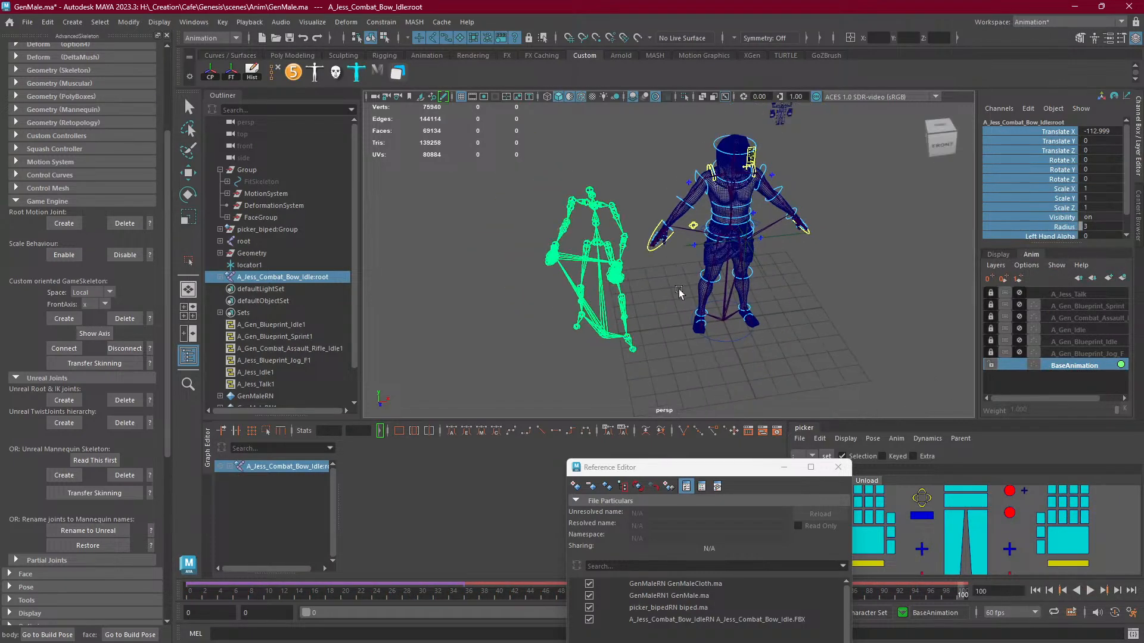
scroll(679, 292, "up", 1)
left_click_drag(692, 467, 641, 262)
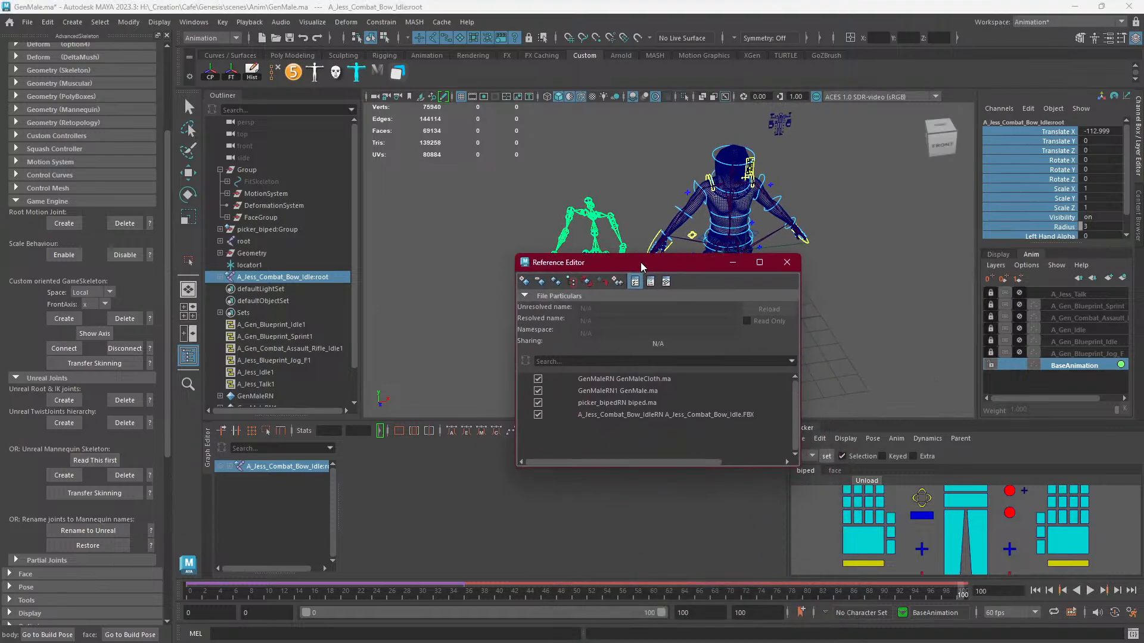
Close the Reference Editor and return the timeline to frame 0 to check the joints under root.
left_click(796, 264)
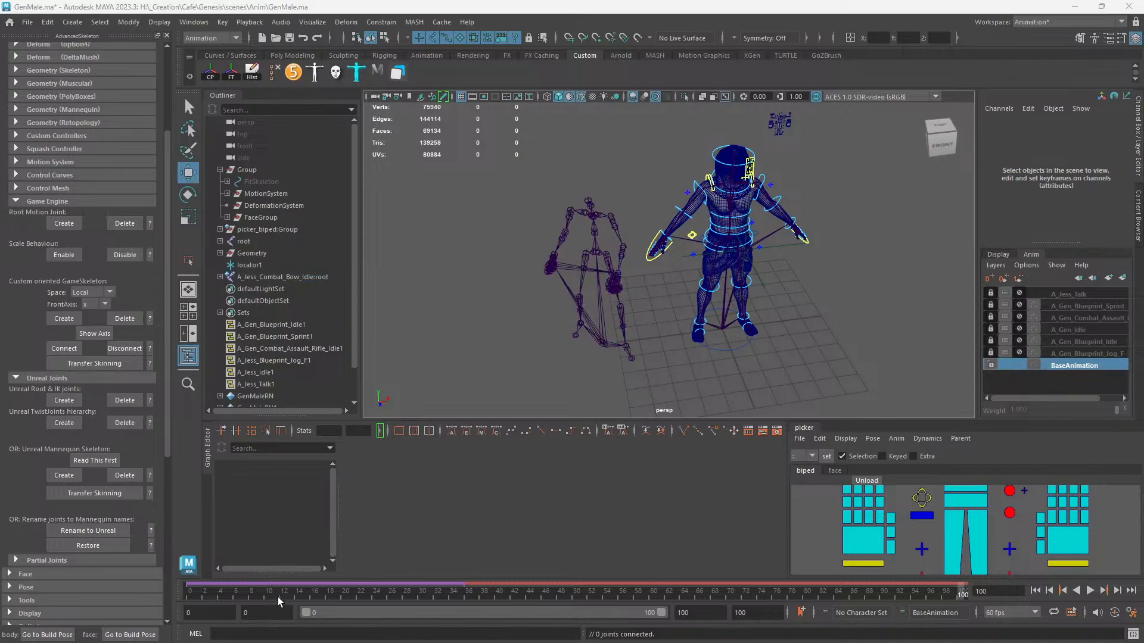
left_click_drag(278, 597, 202, 595)
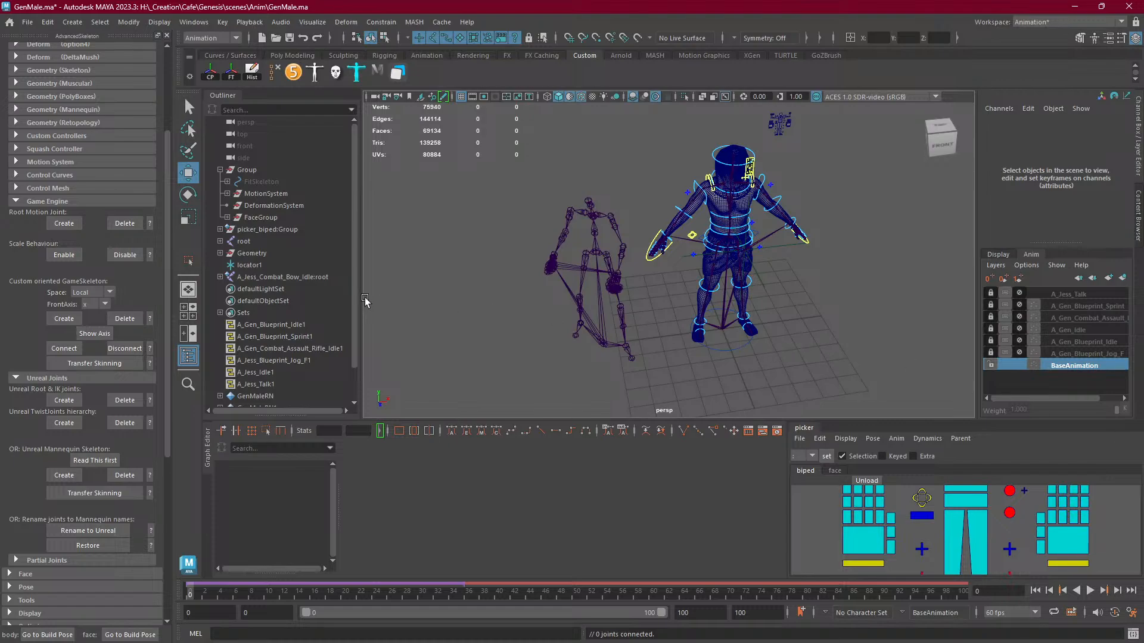
left_click(220, 242)
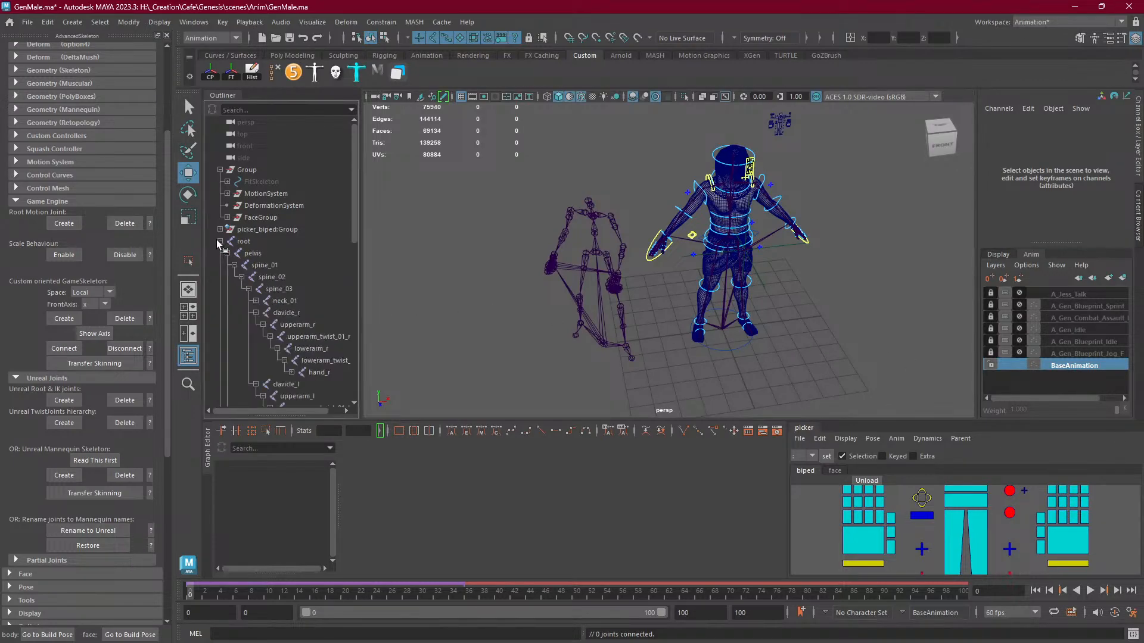
left_click(220, 241)
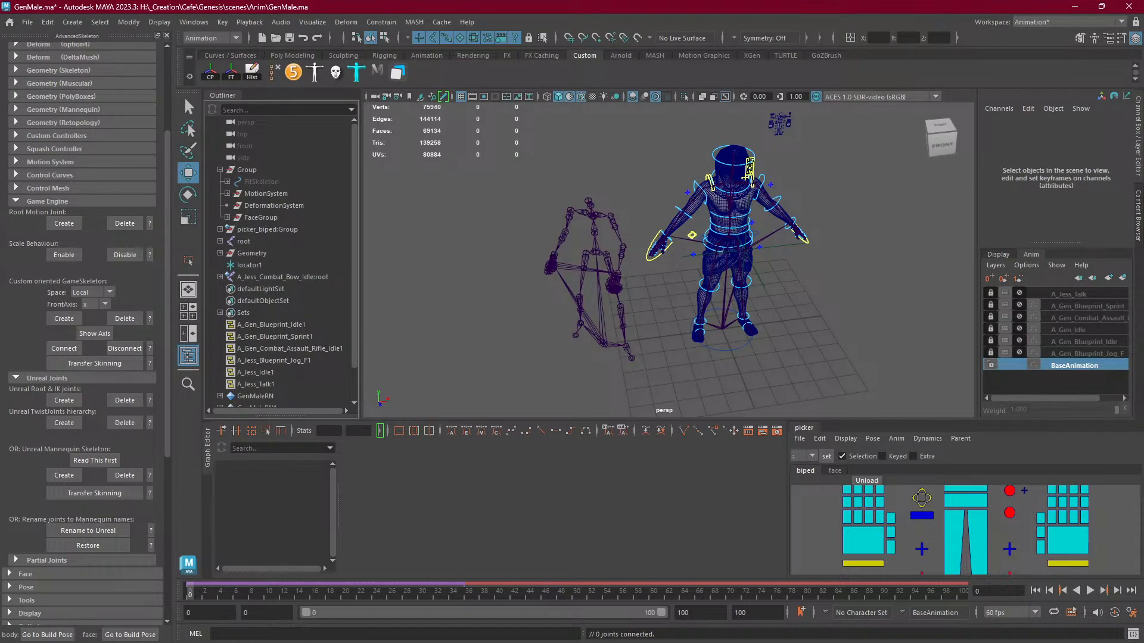
Switch to Visual Studio Code with Epic - Copy.txt from the moCapMatchers folder and close its Notepad window.
mouse_move(675, 642)
left_click(493, 629)
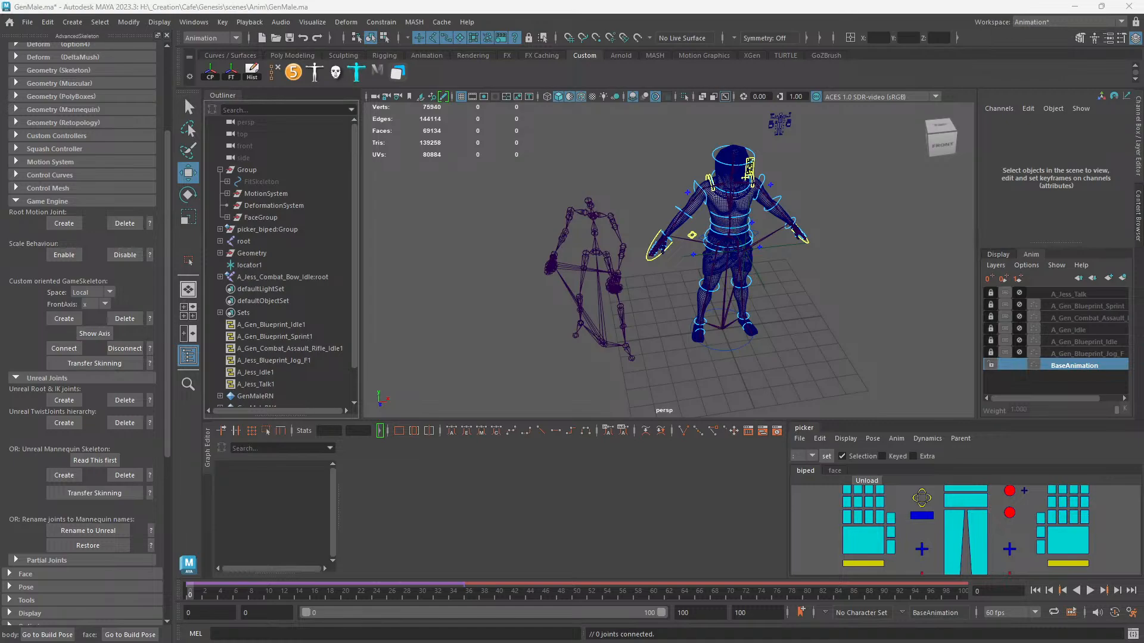
key("super")
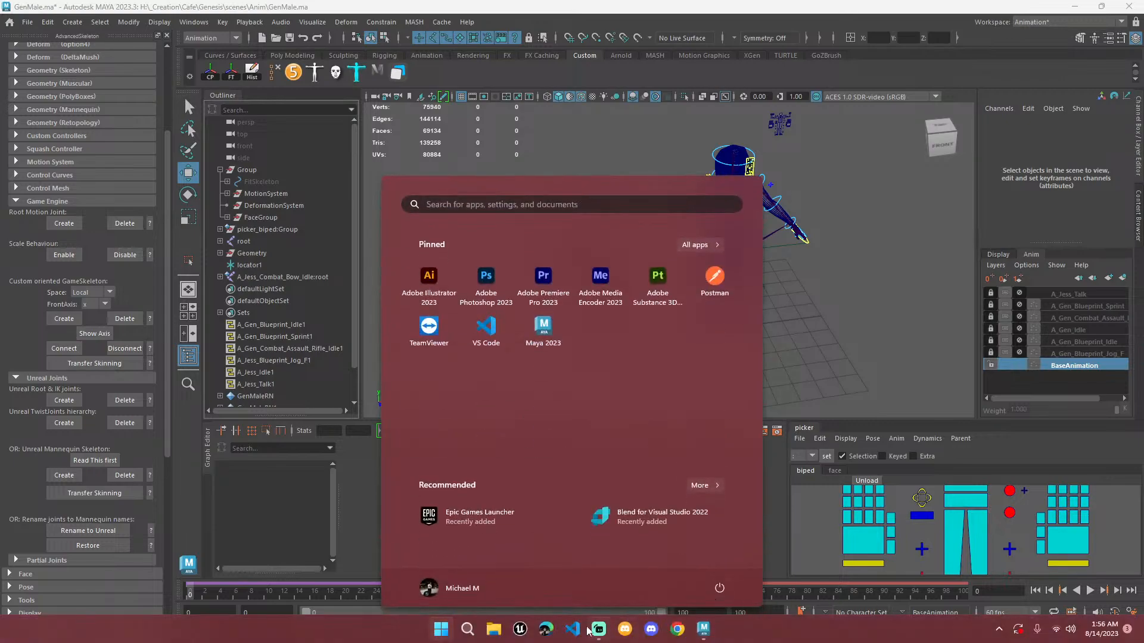
left_click(494, 630)
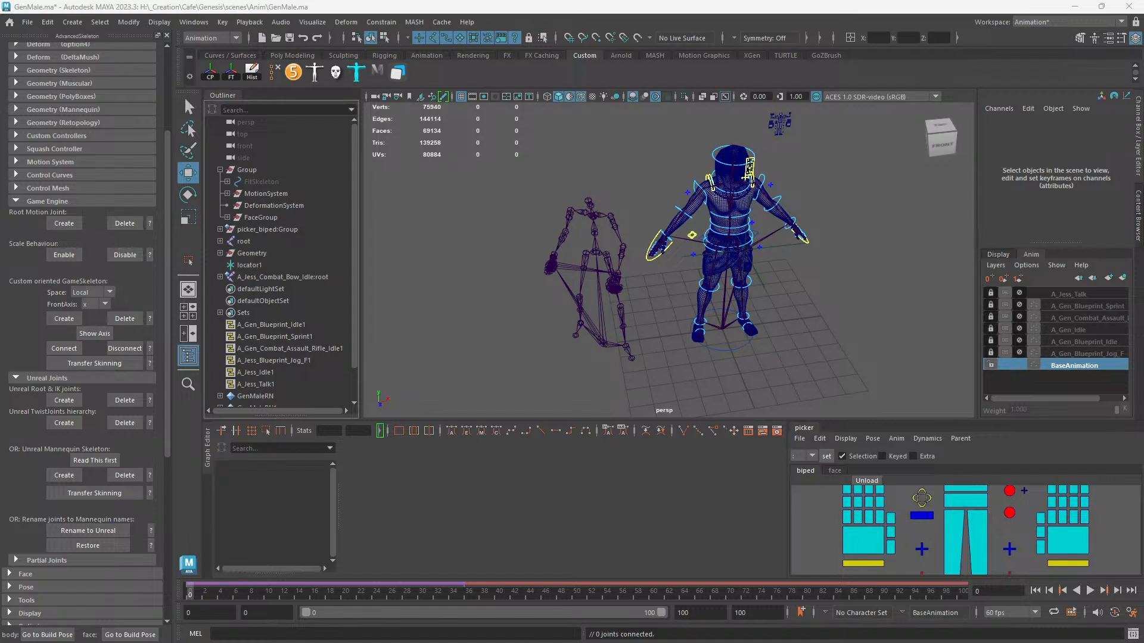
key("alt+Tab")
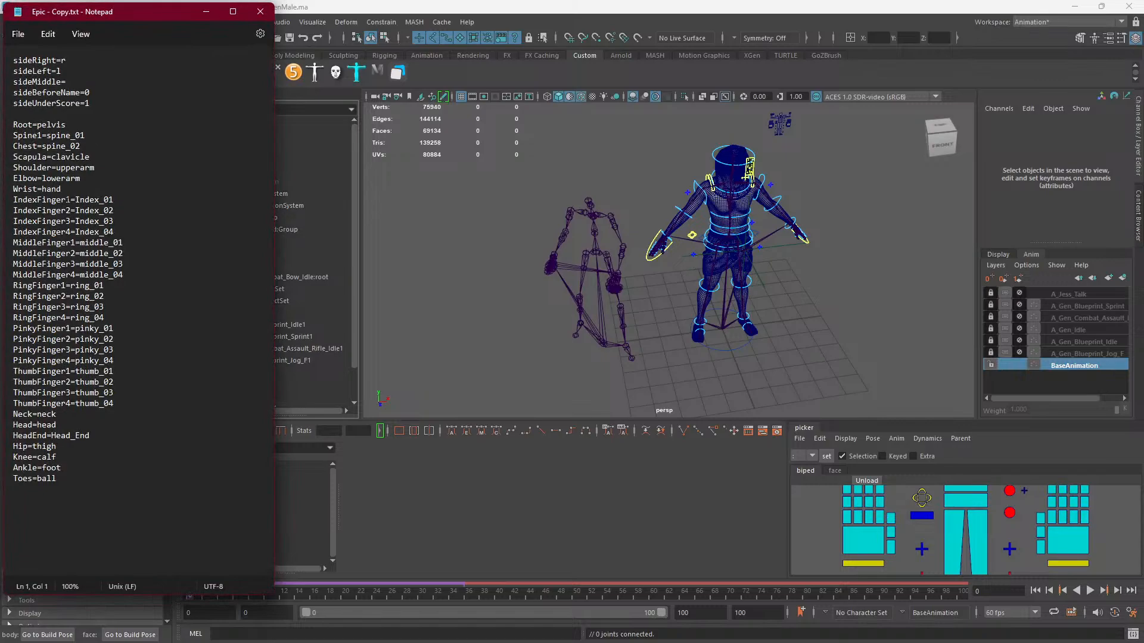
left_click(261, 12)
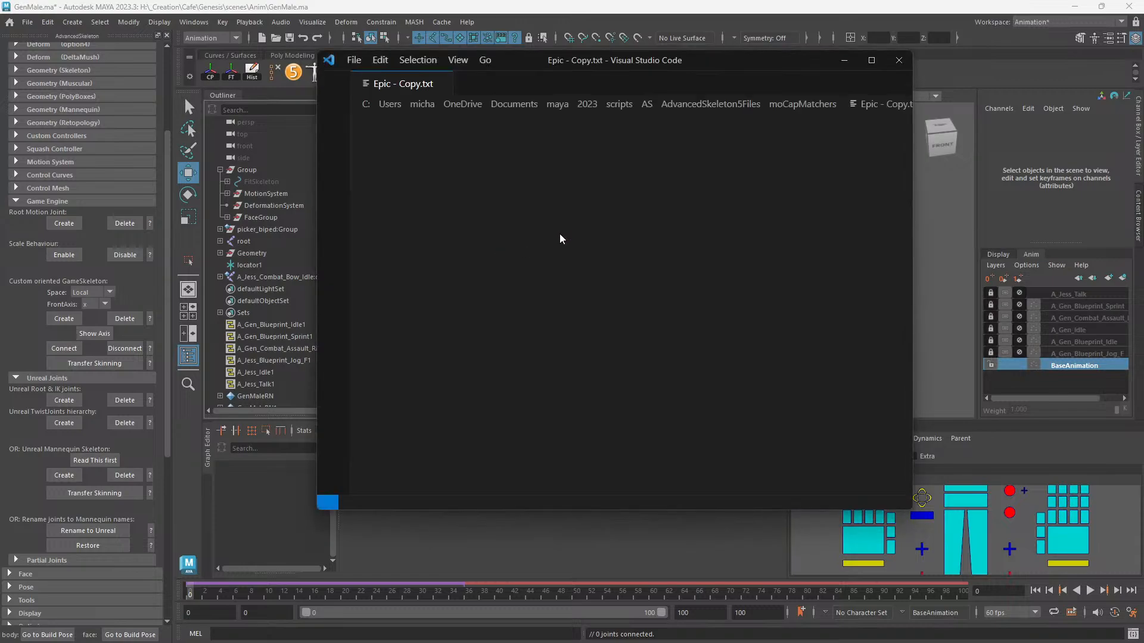
scroll(472, 310, "down", 3)
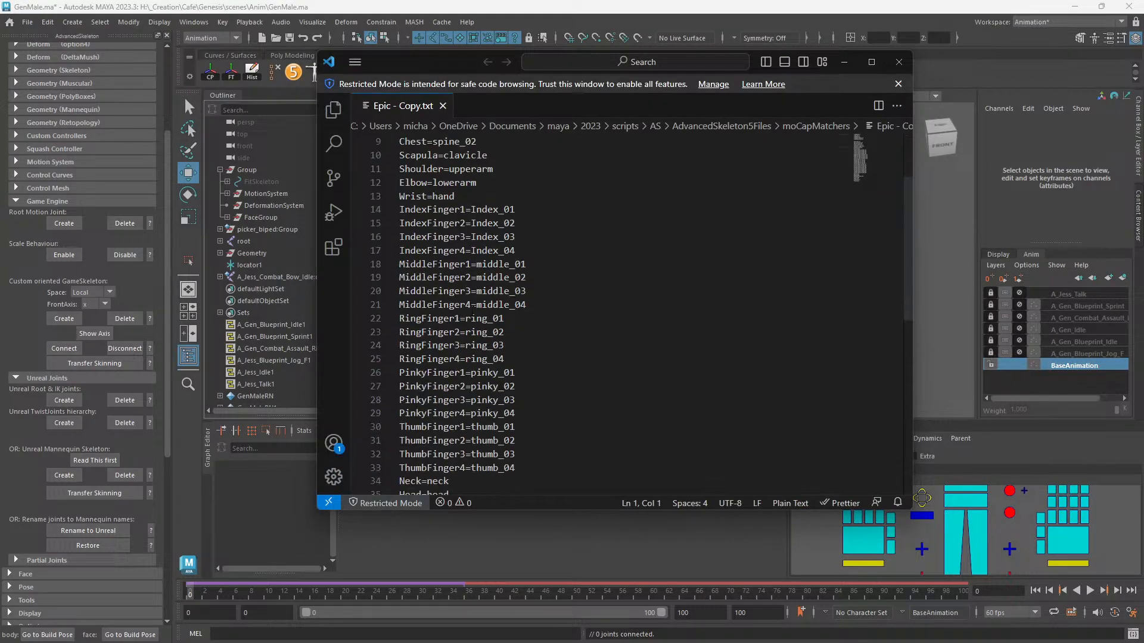
left_click(471, 209)
scroll(482, 233, "up", 1)
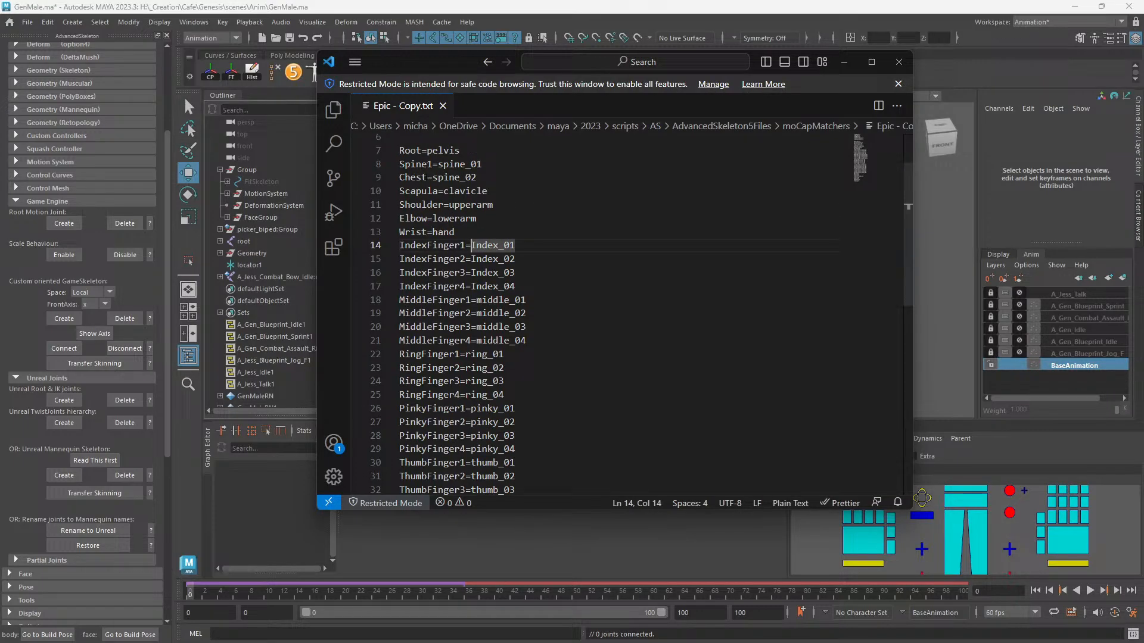
left_click(427, 152)
left_click_drag(428, 152, 437, 164, "alt+shift")
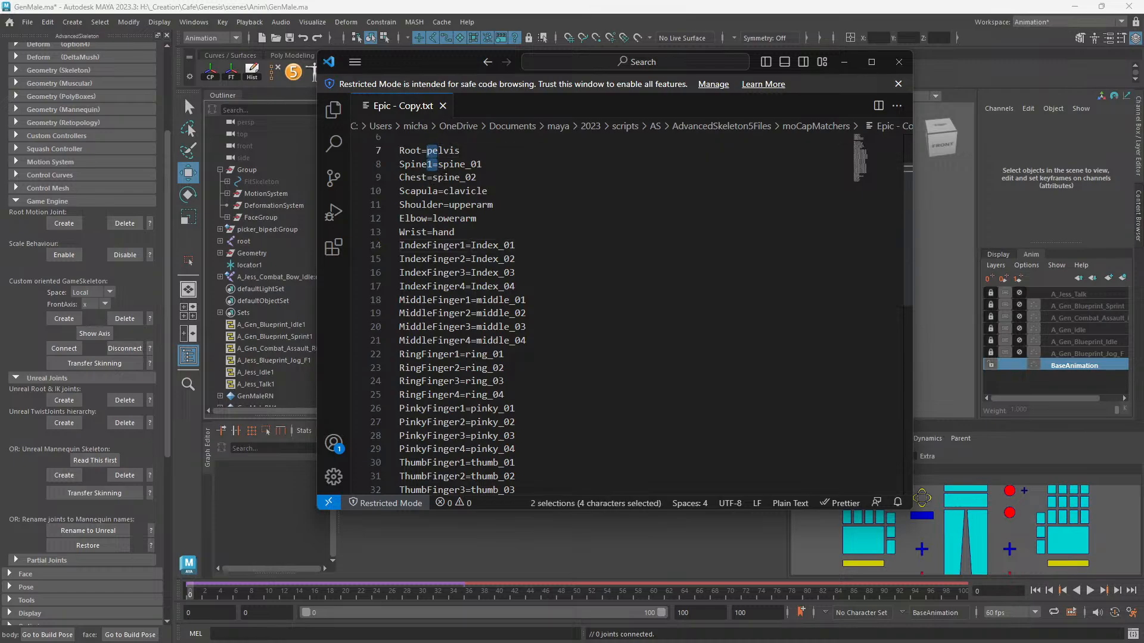
Place a separate cursor in front of each joint name from pelvis to Index_04.
left_click(427, 151)
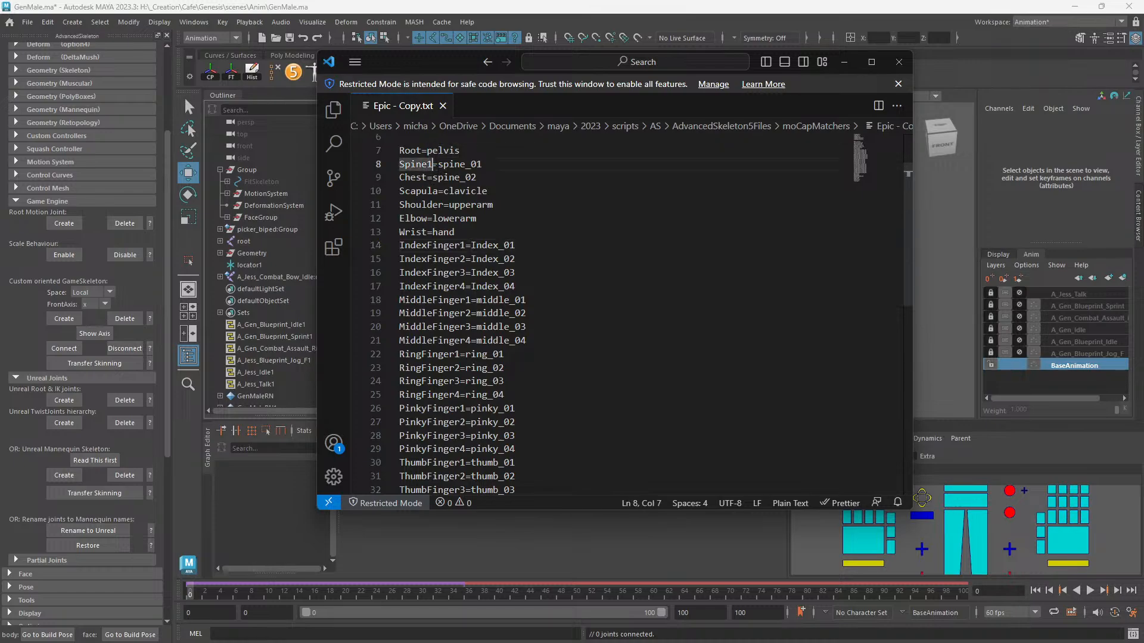
left_click(439, 164, "alt")
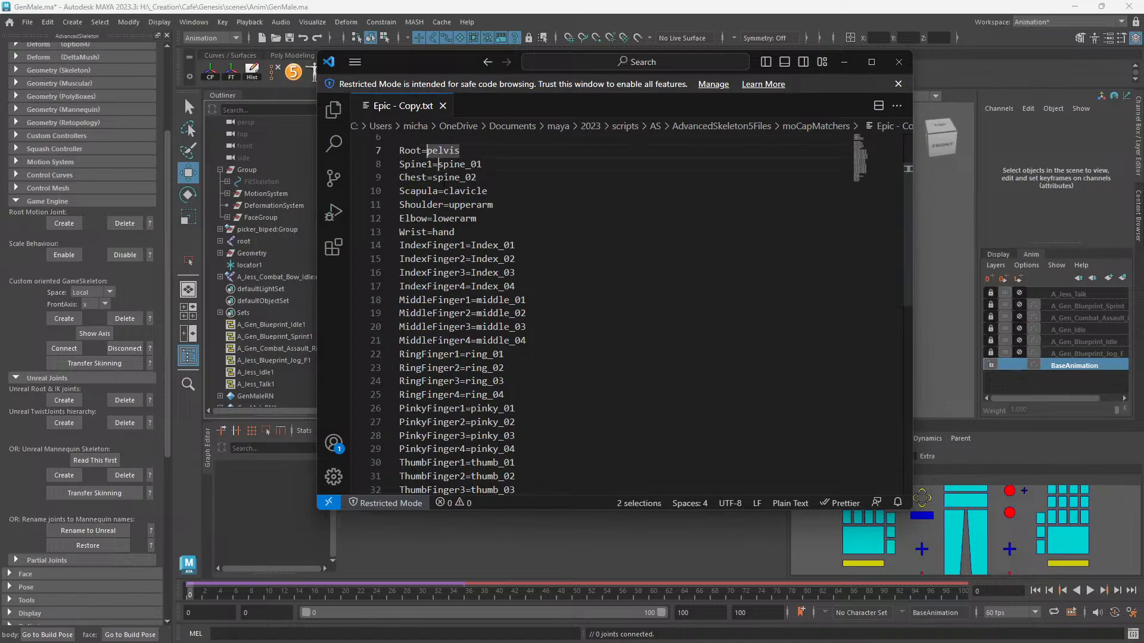
left_click(433, 178, "alt")
left_click(444, 191, "alt")
left_click(449, 205, "alt")
left_click(432, 219, "alt")
left_click(432, 232, "alt")
left_click(470, 245, "alt")
left_click_drag(471, 258, 471, 273, "alt")
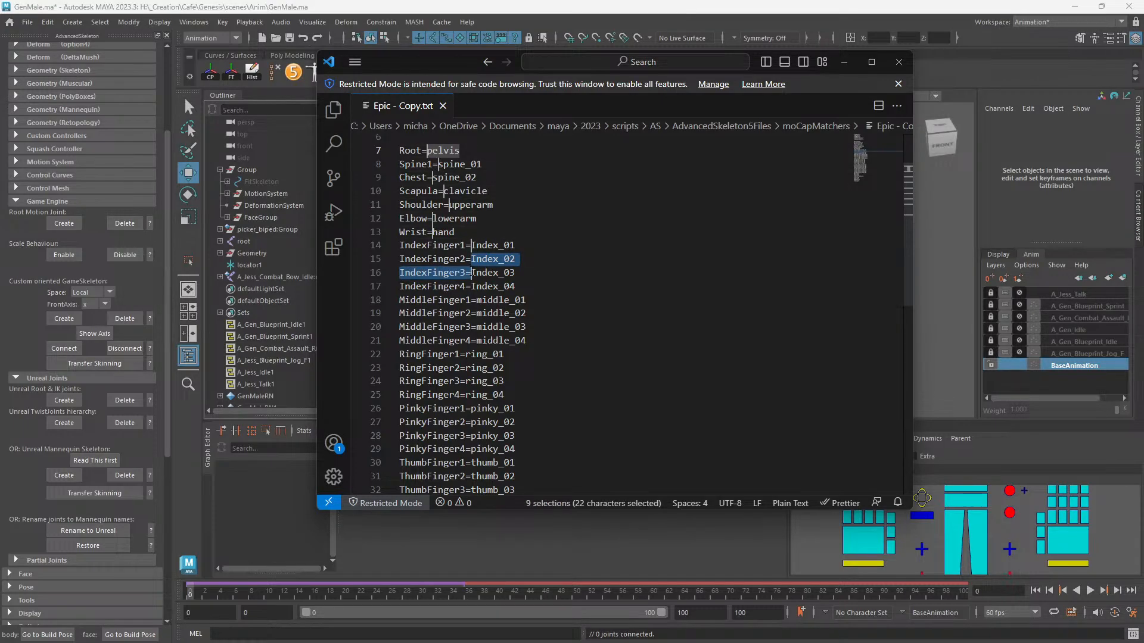
left_click(471, 272, "alt")
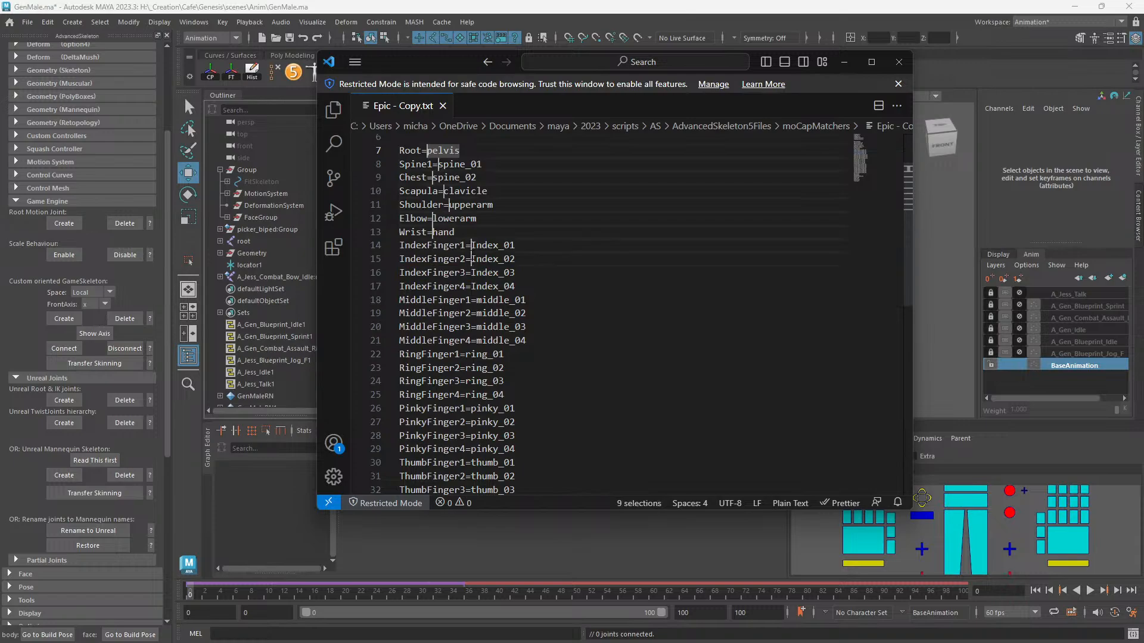
left_click(471, 272, "alt")
left_click(471, 286, "alt")
Add cursors in front of the middle, ring, pinky and thumb joint names, down to thumb_04.
left_click(477, 326, "alt")
left_click(477, 340, "alt")
left_click(465, 368, "alt")
left_click(465, 382, "alt")
left_click(466, 394, "alt")
left_click(471, 408, "alt")
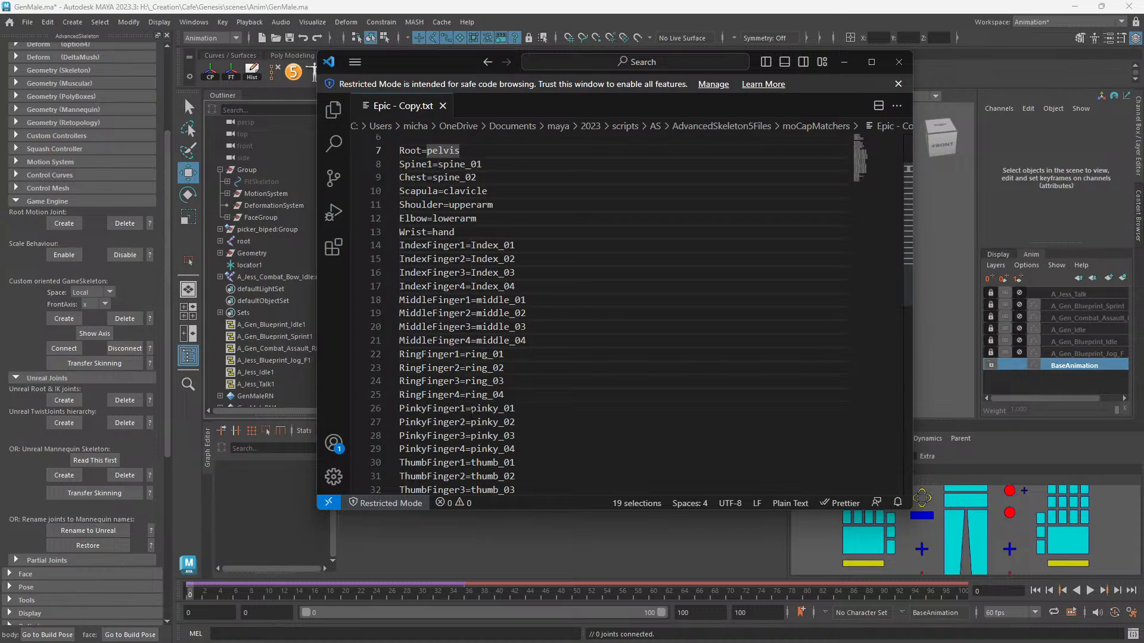
left_click(470, 422, "alt")
scroll(470, 422, "down", 5)
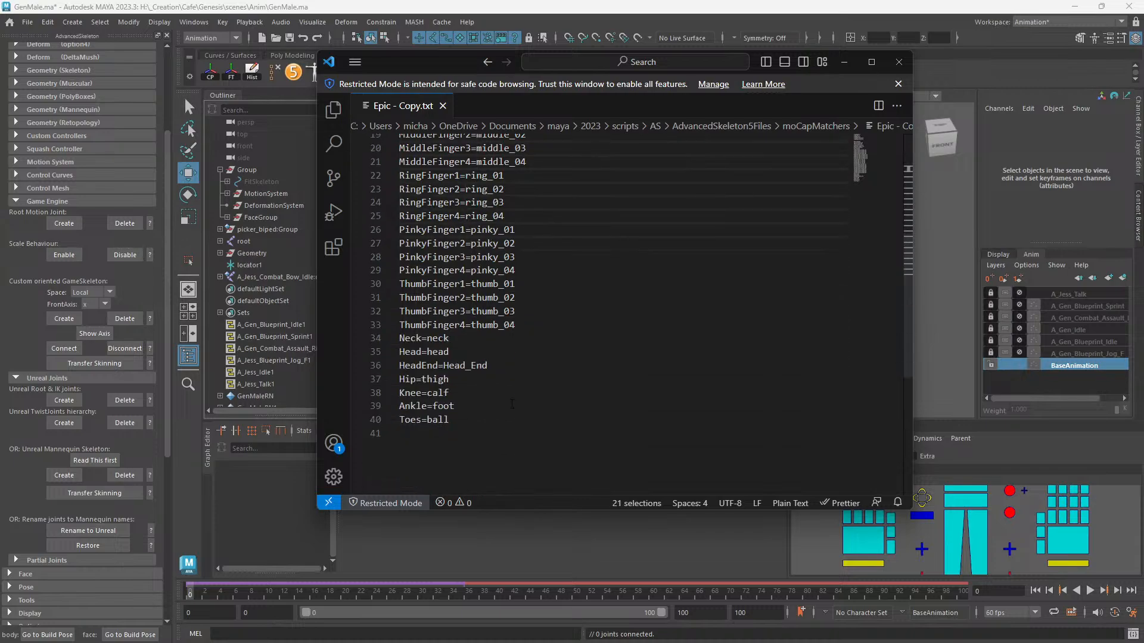
left_click(470, 257, "alt")
left_click(471, 283, "alt")
left_click(471, 298, "alt")
left_click(471, 311, "alt")
left_click(472, 325, "alt")
Add cursors in front of thigh, calf, foot and ball, and try to extend the selections across the names.
left_click(444, 366, "alt")
left_click(444, 366, "alt")
left_click(422, 379, "alt")
left_click(426, 393, "alt")
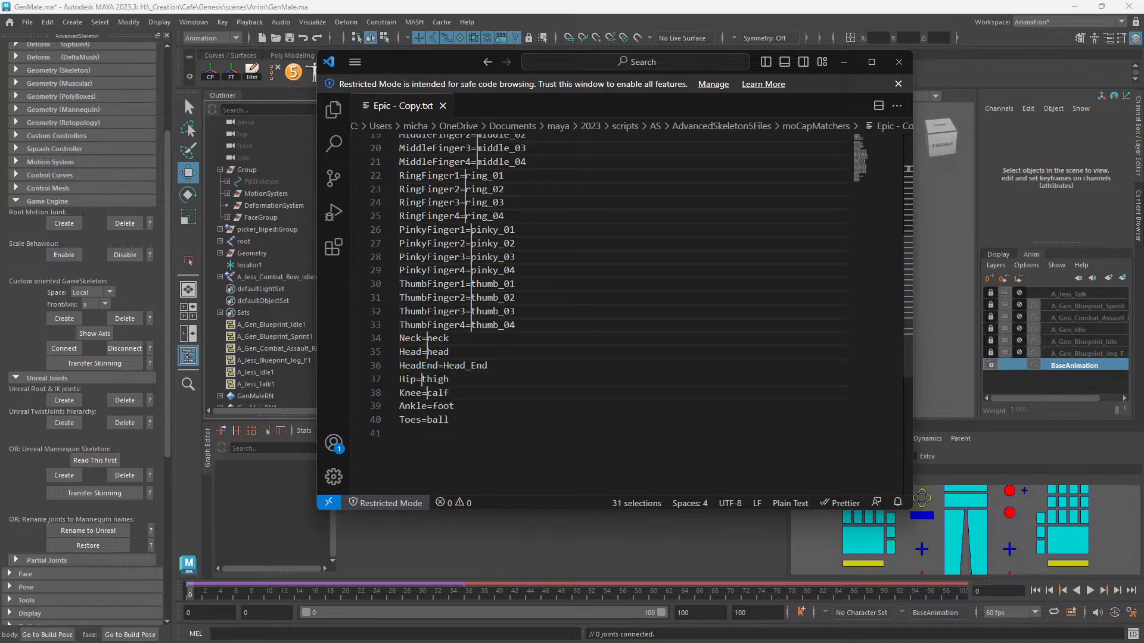
left_click(433, 406, "alt")
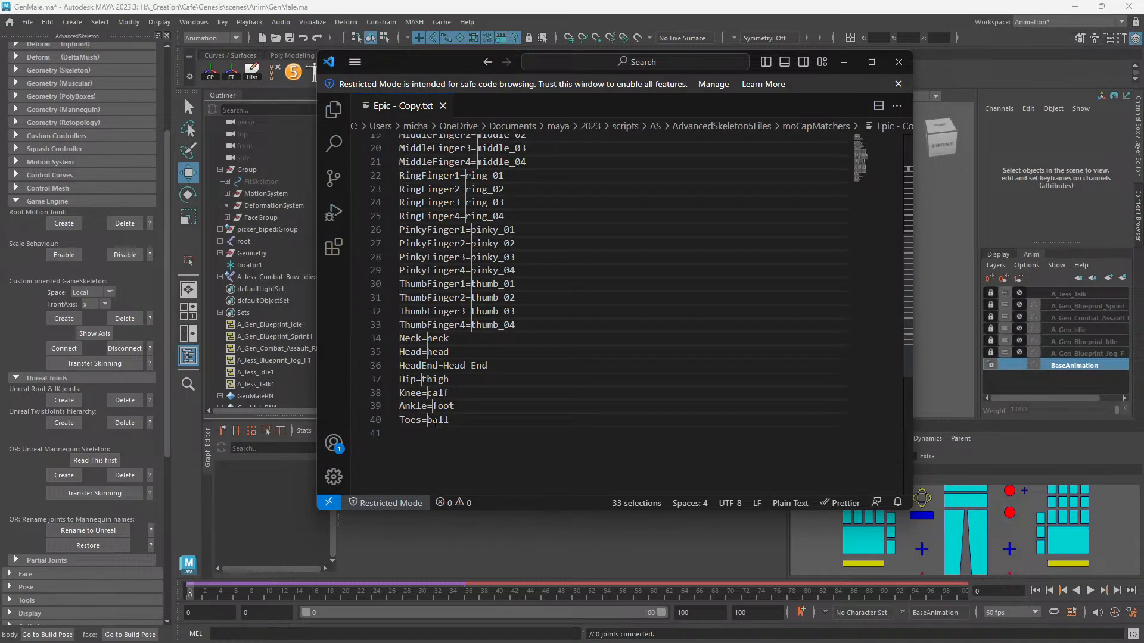
left_click(449, 420, "shift")
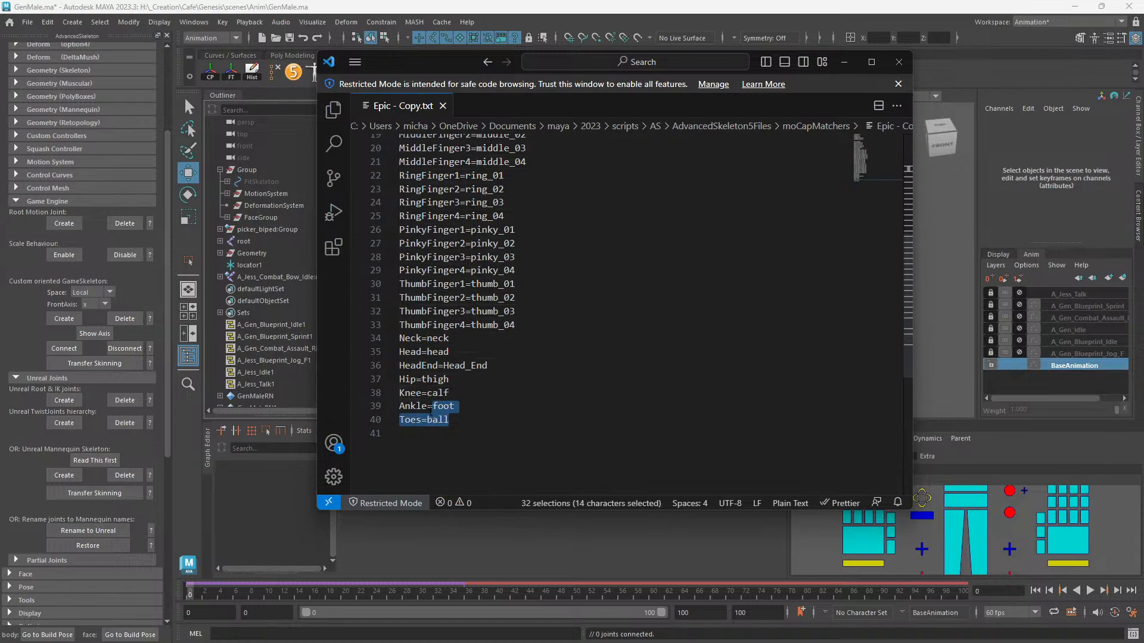
left_click(438, 420, "alt")
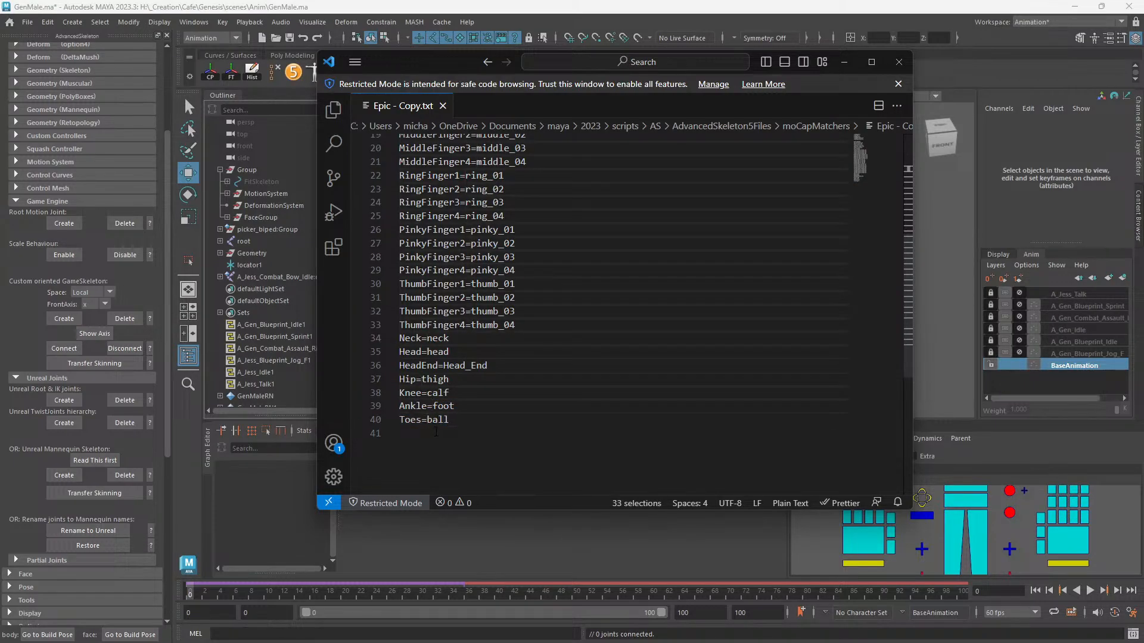
Try to select the names foot and ball together on the Ankle and Toes lines.
left_click_drag(427, 420, 450, 420)
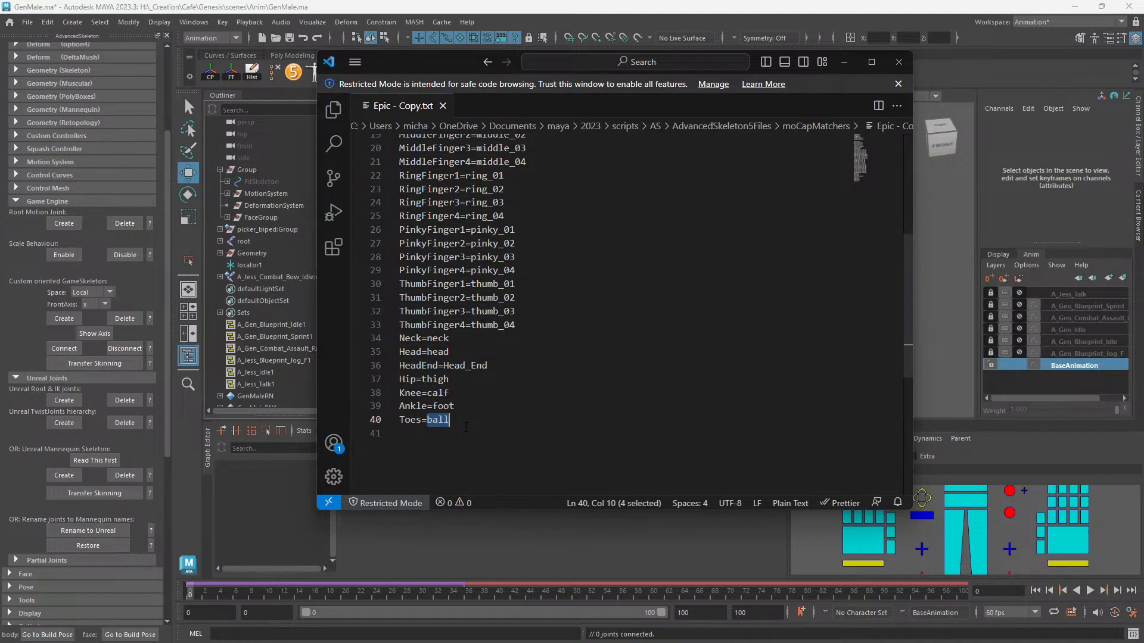
key("Down")
left_click(427, 420, "alt")
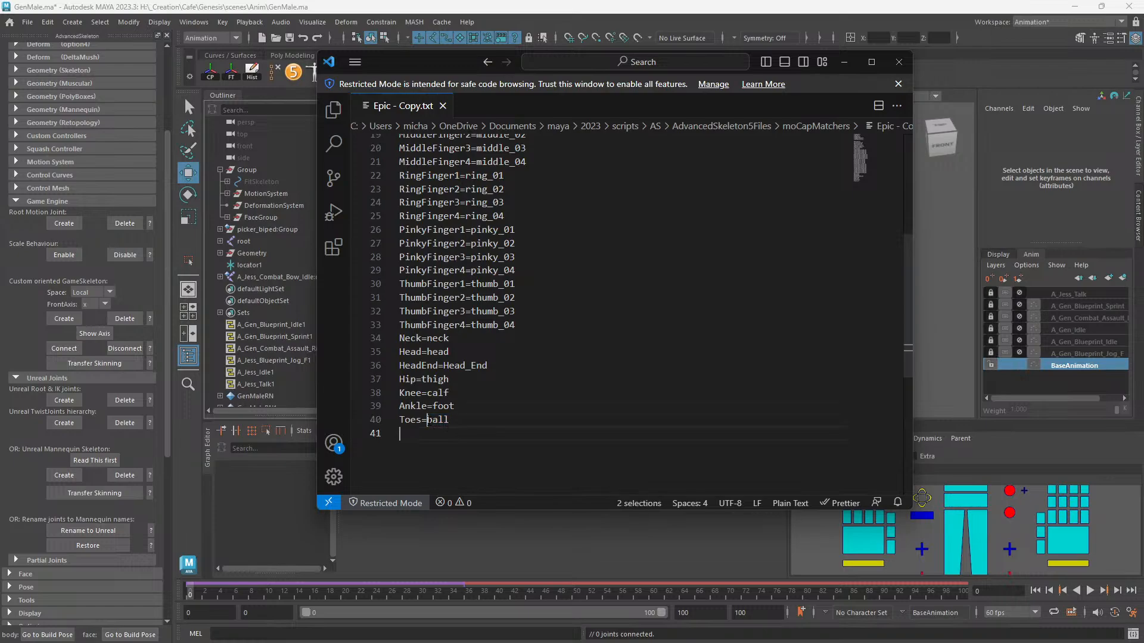
left_click(427, 420)
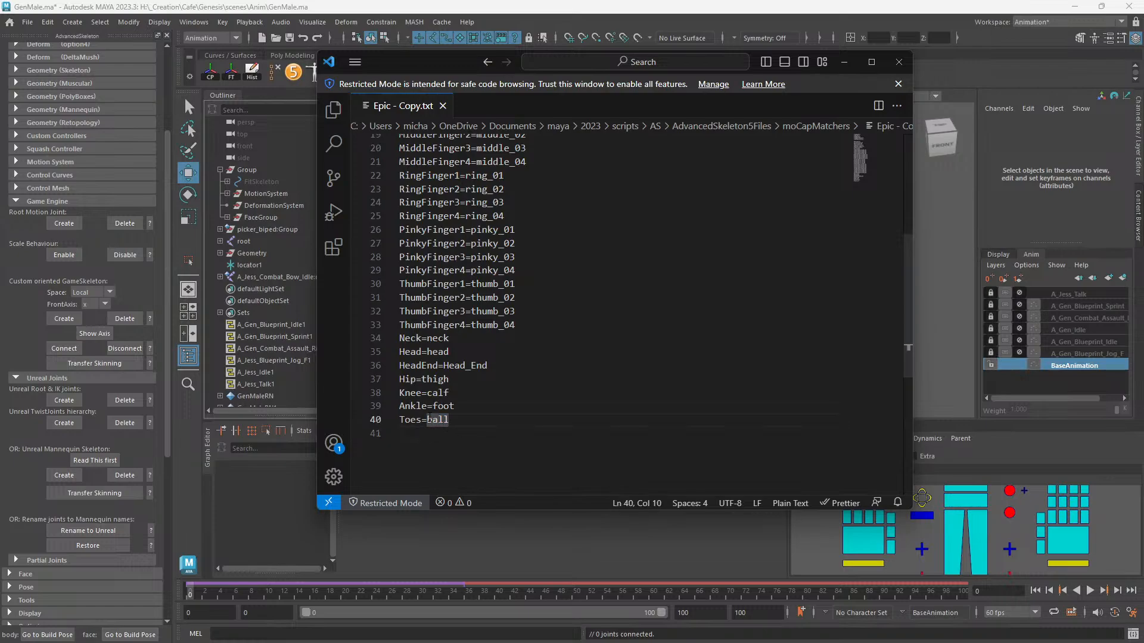
left_click(433, 406, "alt")
key("shift+End")
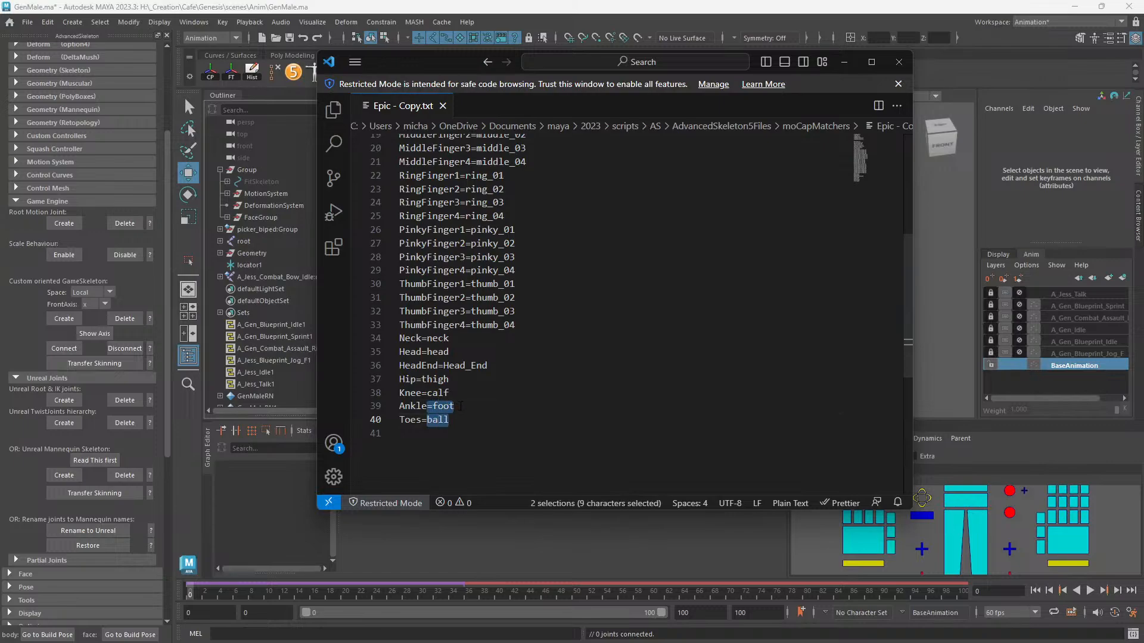
left_click(454, 406)
Place cursors upward from ball to thumb_04, skipping Head_End, and try a column selection up to thumb_03.
left_click(427, 420)
left_click(433, 407, "alt")
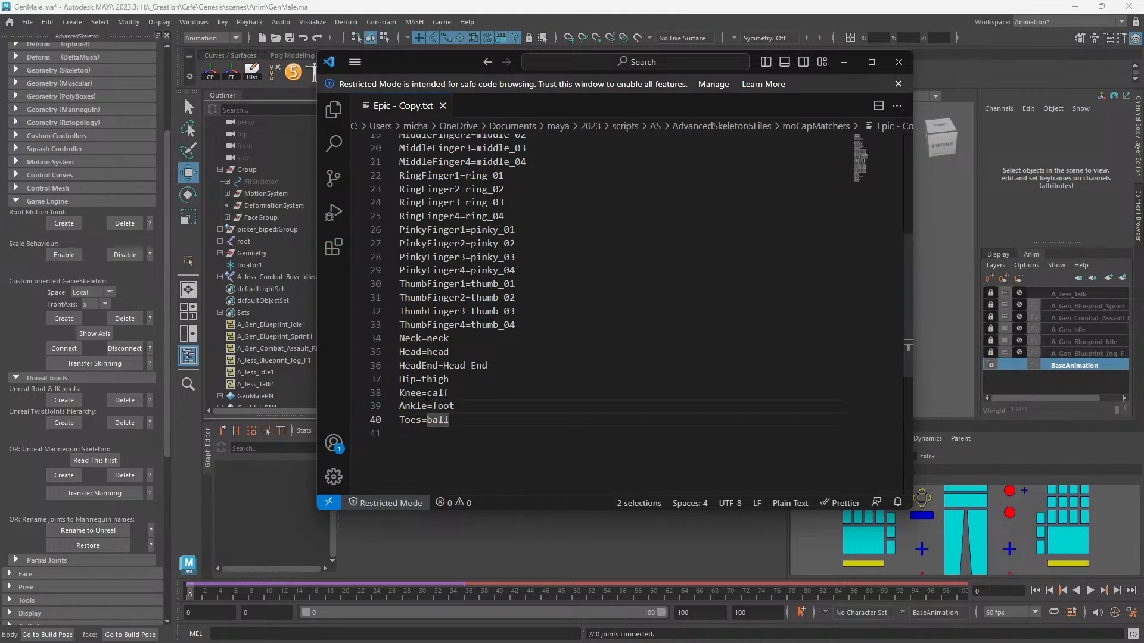
left_click(426, 393, "alt")
left_click(422, 379, "alt")
left_click(428, 352, "alt")
left_click(427, 338, "alt")
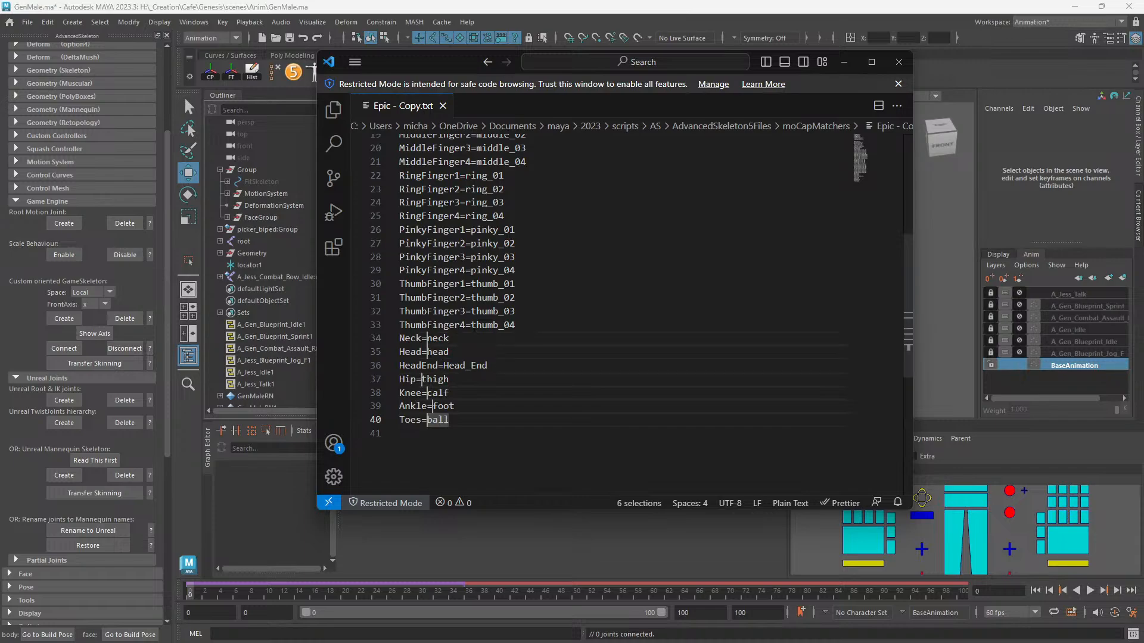
left_click(472, 325, "alt")
left_click_drag(426, 420, 471, 311, "alt+shift")
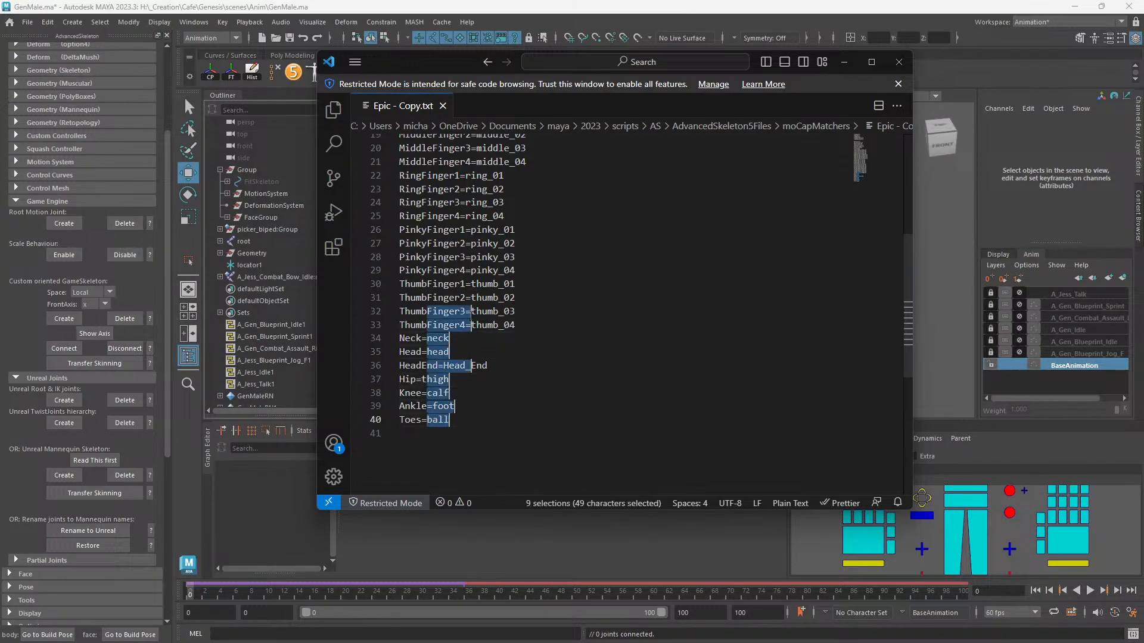
Try to select several thumb and pinky joint names at once between thumb_04 and pinky_01.
left_click(471, 324)
key("shift+End")
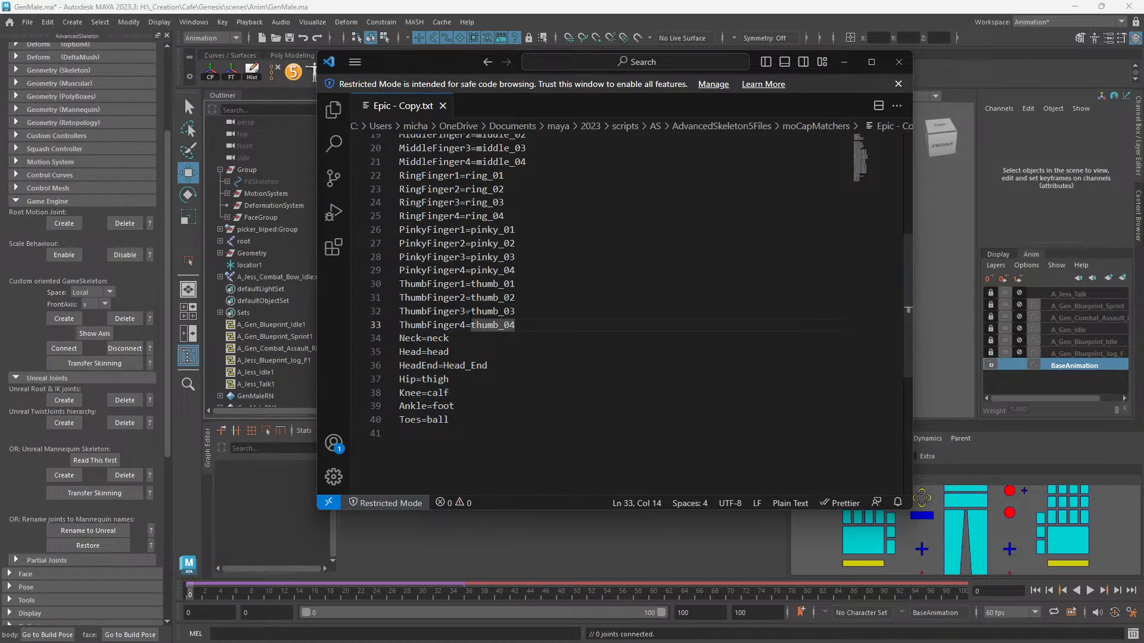
left_click(471, 311, "alt")
left_click_drag(471, 311, 471, 243, "alt")
left_click(470, 234)
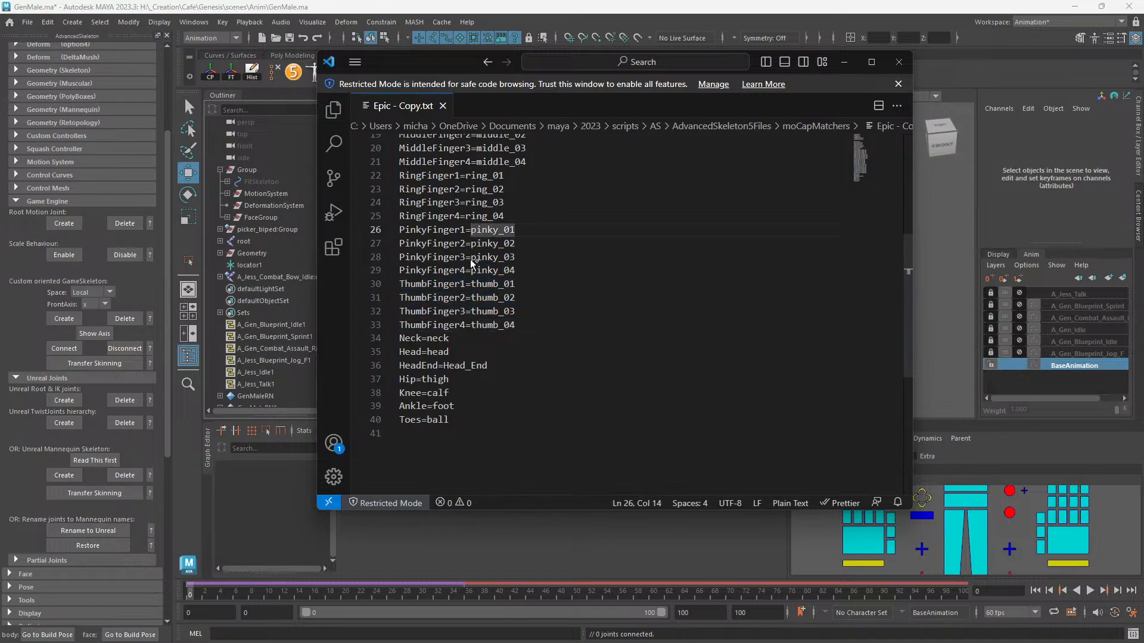
left_click(472, 244, "shift")
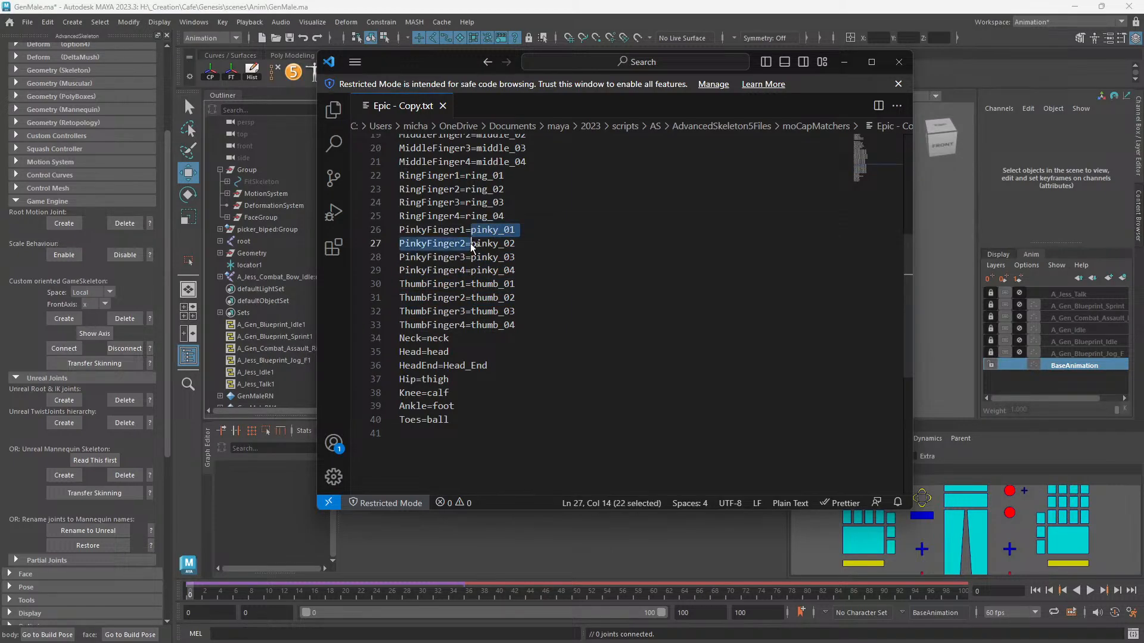
left_click(472, 235)
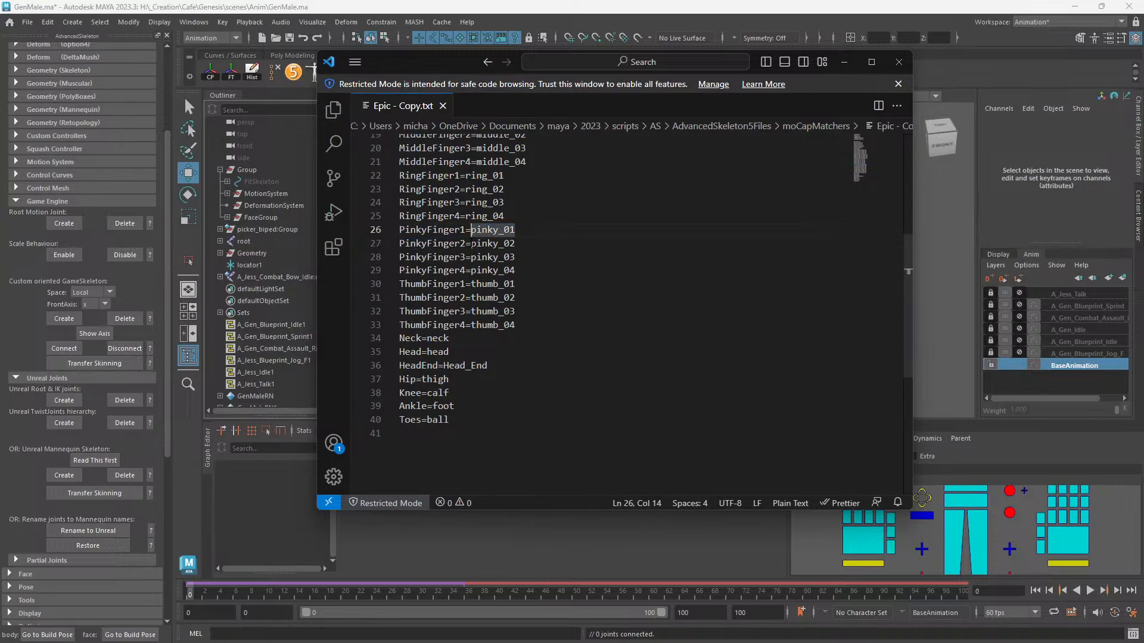
left_click(472, 244, "shift")
Column-select the joint names from pinky_01 to thumb_04 and copy them.
left_click(471, 230)
left_click(471, 244, "alt")
left_click_drag(472, 249, 472, 325, "alt")
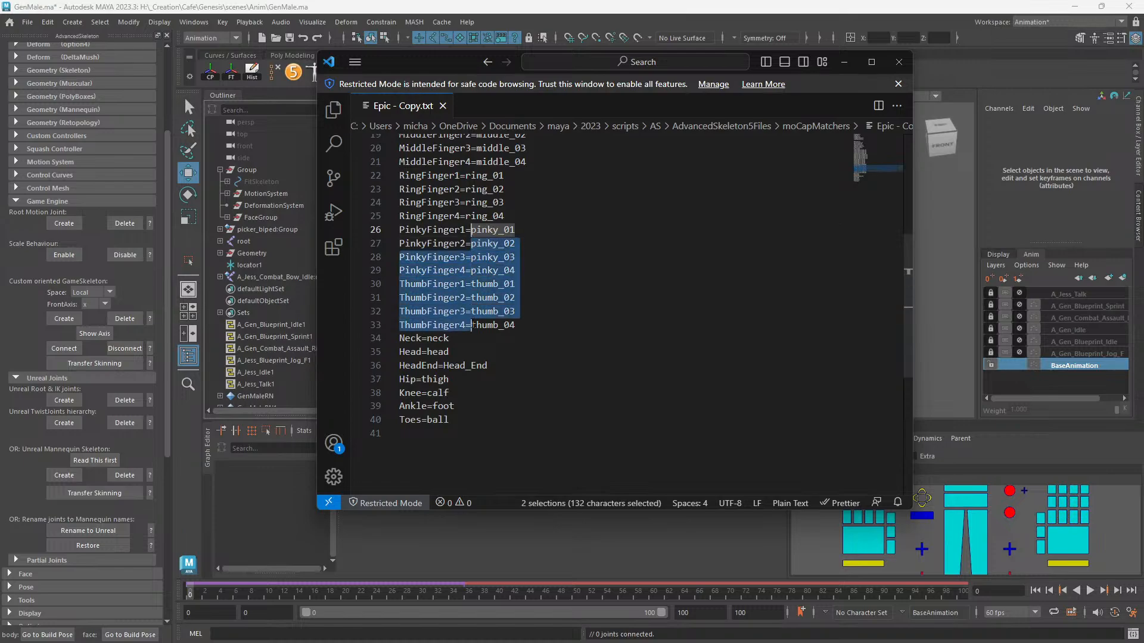
left_click(516, 325, "alt+shift")
key("ctrl+c")
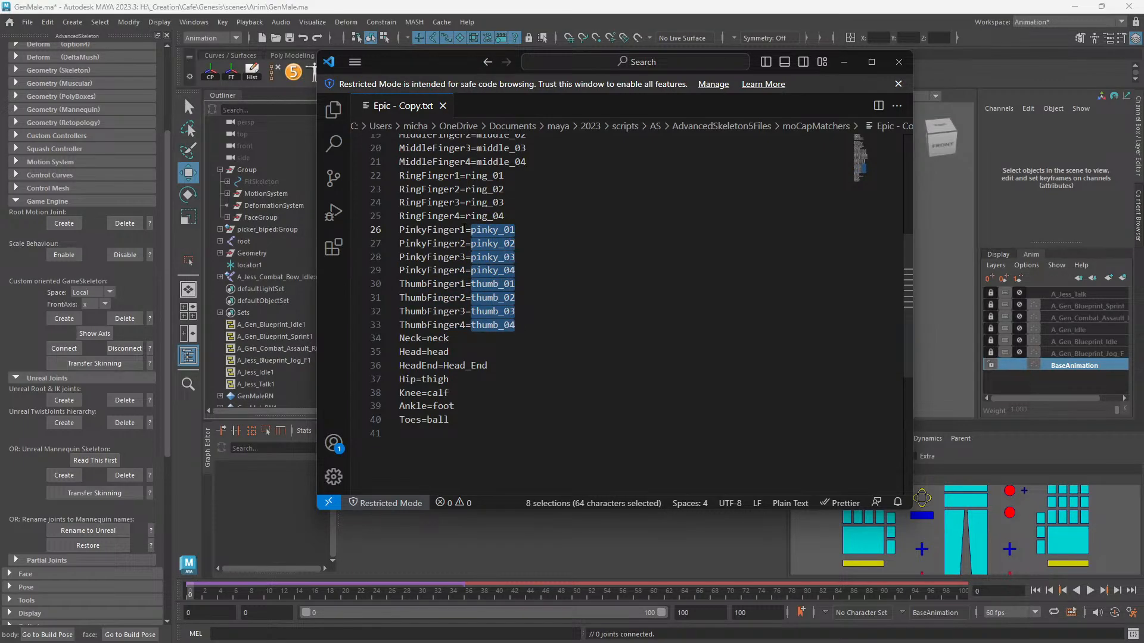
Replace the names PinkyFinger1 through ThumbFinger4 before the equals signs with the copied pinky_01 through thumb_04 names.
left_click(466, 229)
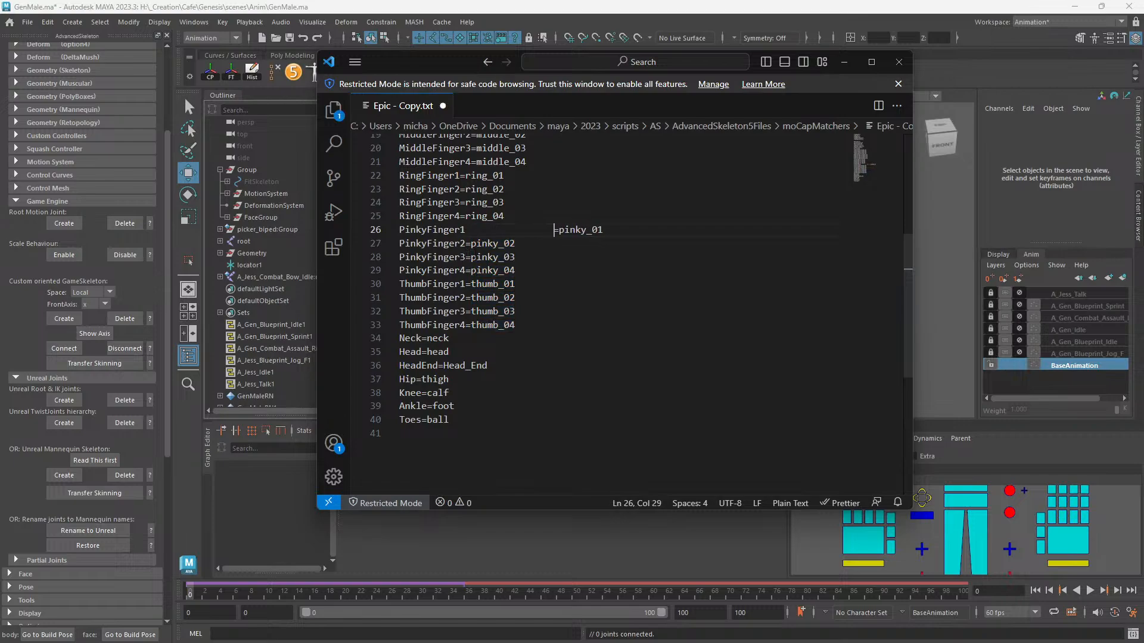
key("ctrl+z")
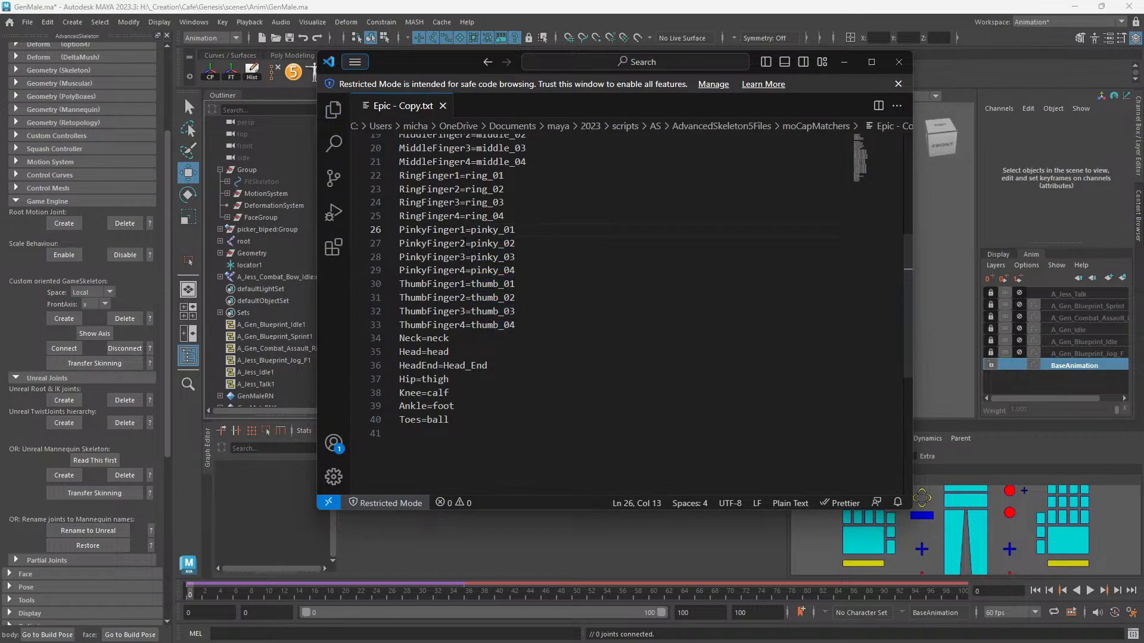
key("shift+Down")
key("shift+Up")
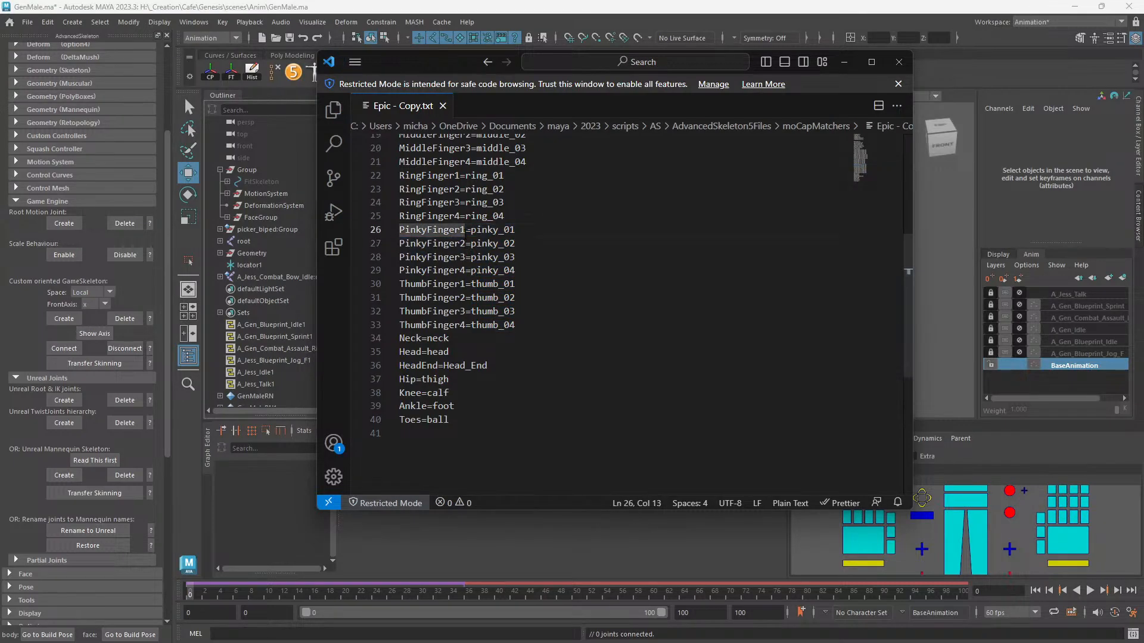
key("ctrl+alt+Down")
key("ctrl+alt+Down")
key("ctrl+alt+Down")
key("ctrl+alt+Down")
key("ctrl+alt+Down")
key("ctrl+alt+Down")
key("ctrl+alt+Down")
key("shift+Home")
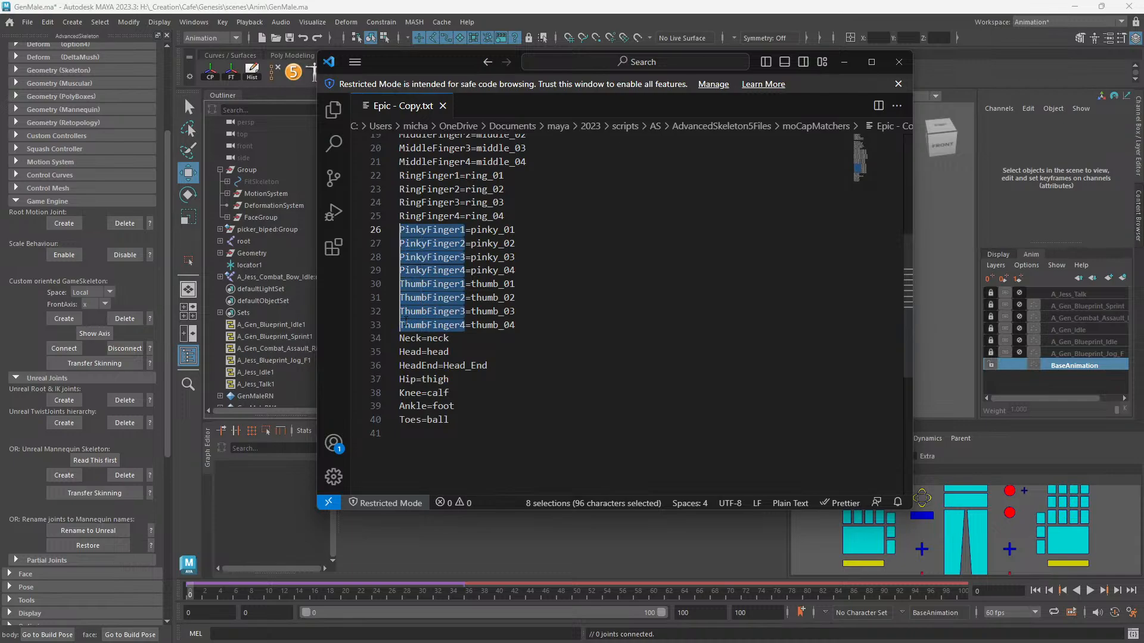
key("ctrl+v")
Copy ring_01 through ring_04 and paste them over RingFinger1 through RingFinger4 on the same lines.
scroll(462, 244, "up", 2)
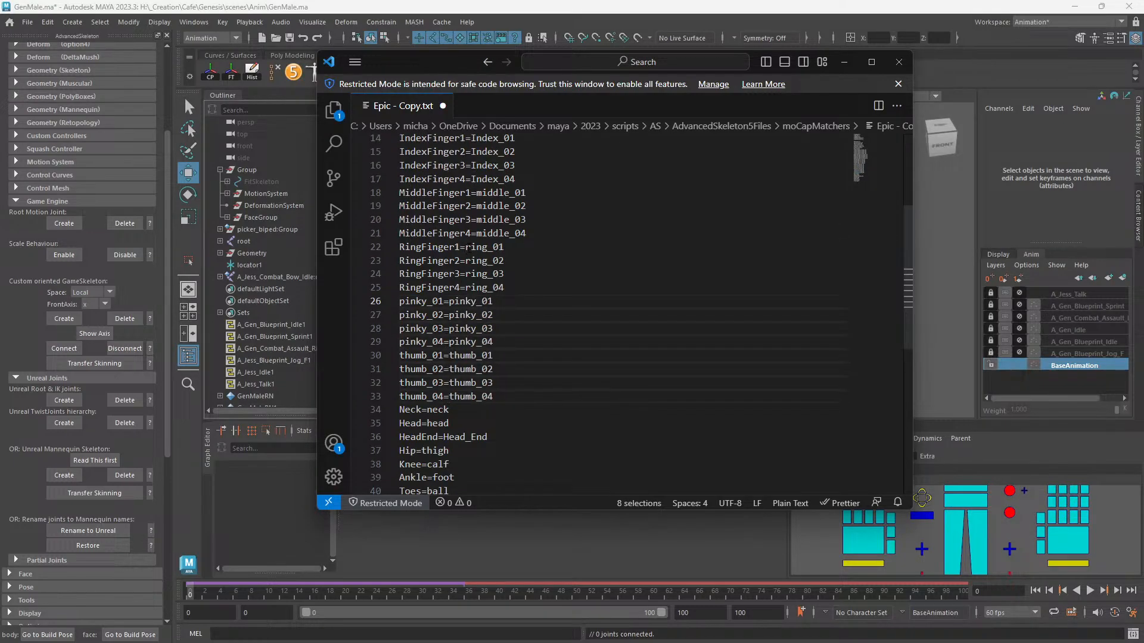
left_click(465, 247)
left_click(465, 260, "alt")
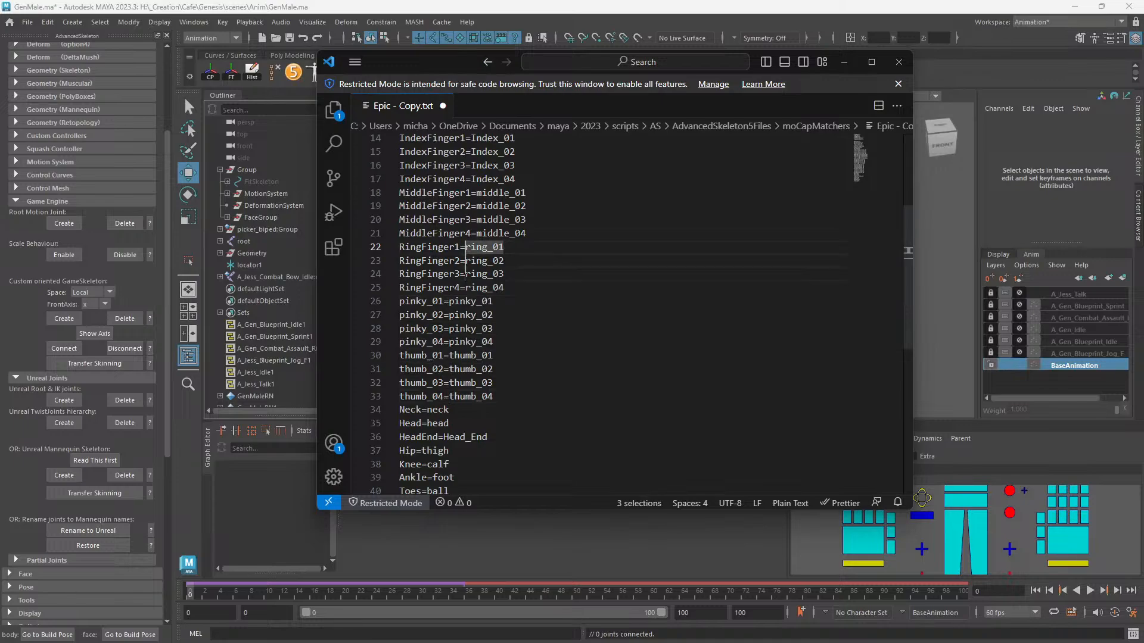
key("shift+End")
key("ctrl+c")
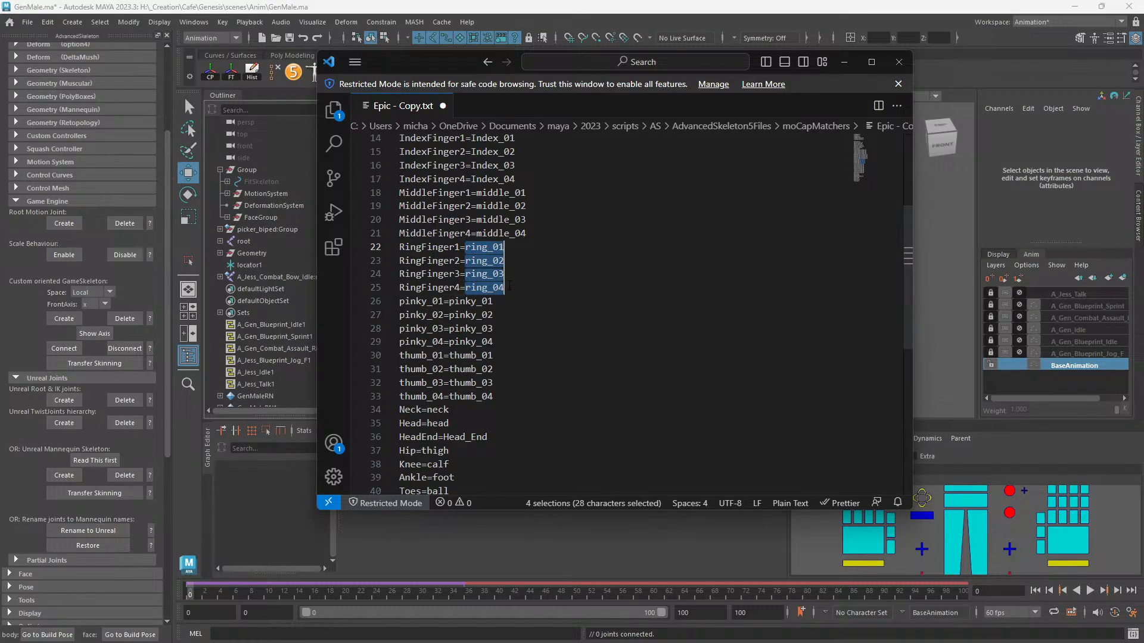
left_click(459, 248)
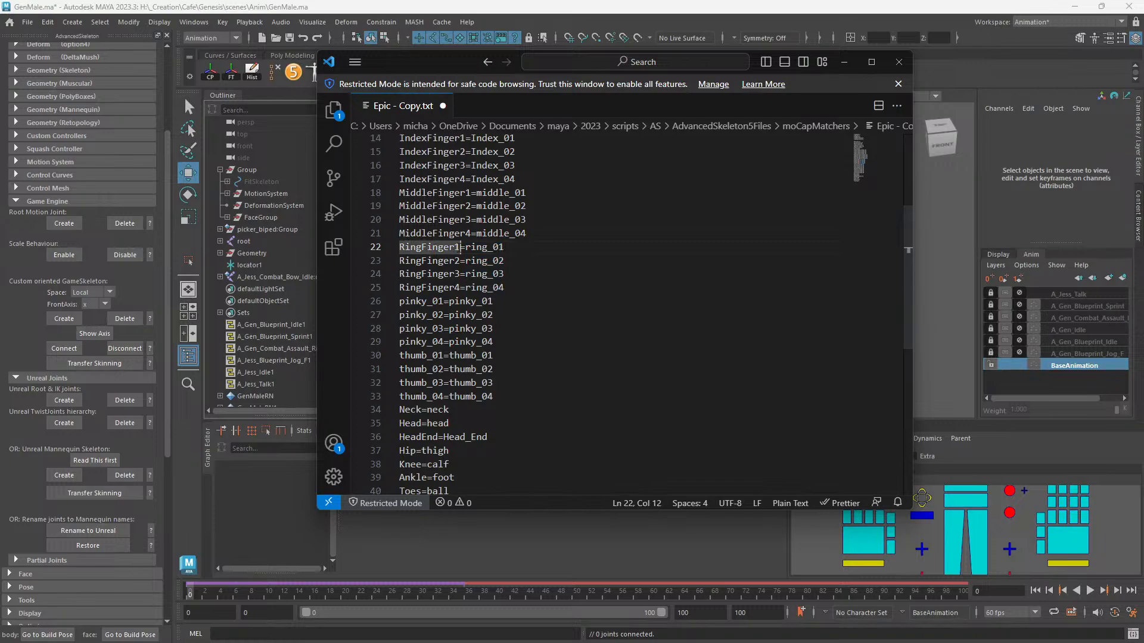
left_click_drag(460, 246, 393, 290, "alt+shift")
key("ctrl+v")
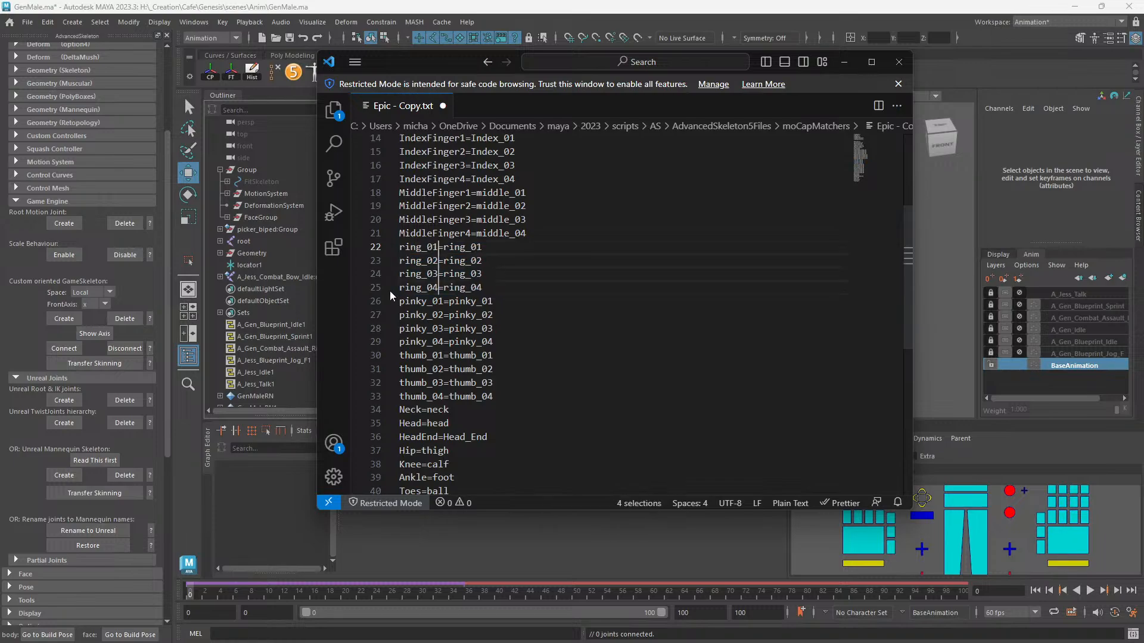
Copy middle_01 through middle_04 and paste them over MiddleFinger1 through MiddleFinger4 on the same lines.
left_click(478, 193)
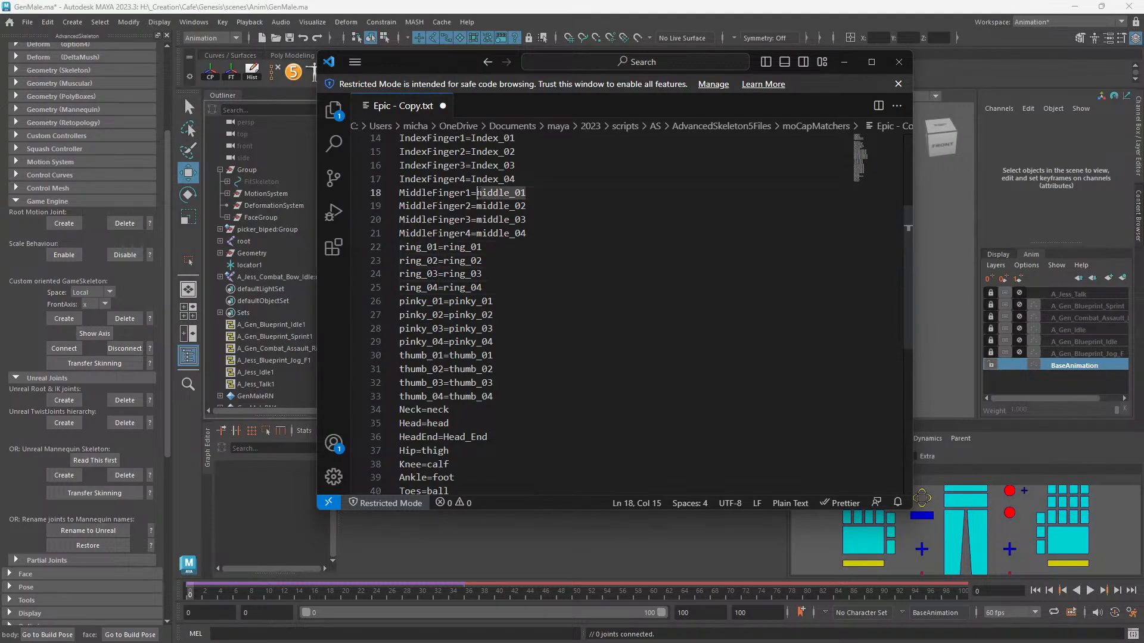
left_click_drag(476, 192, 532, 232, "alt+shift")
key("ctrl+c")
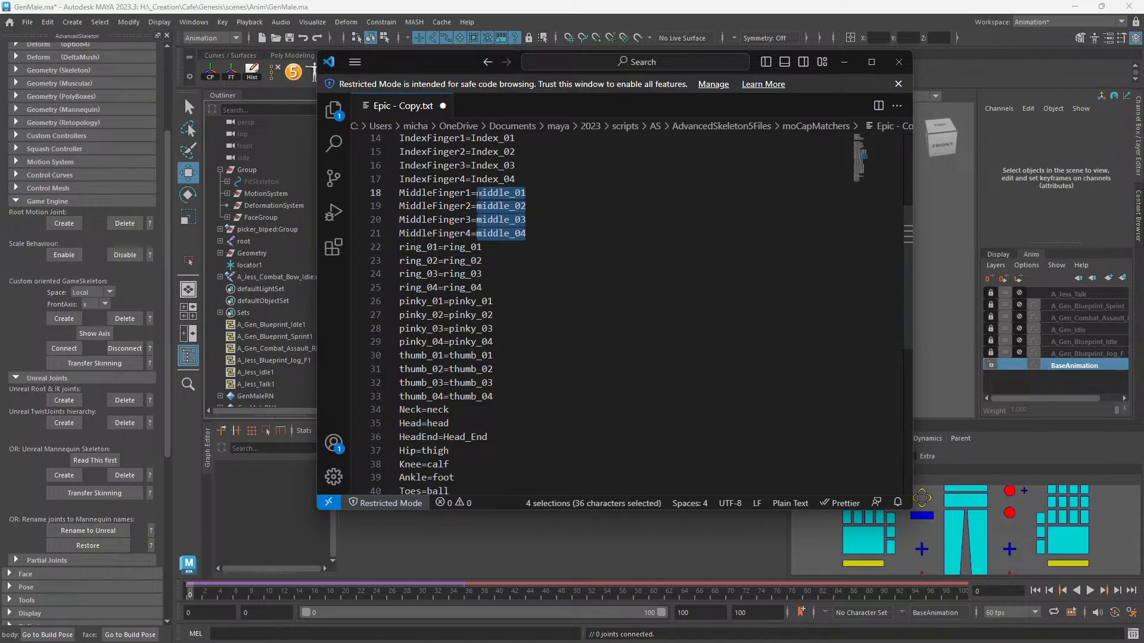
left_click(472, 193)
left_click_drag(472, 193, 384, 234, "alt+shift")
key("ctrl+v")
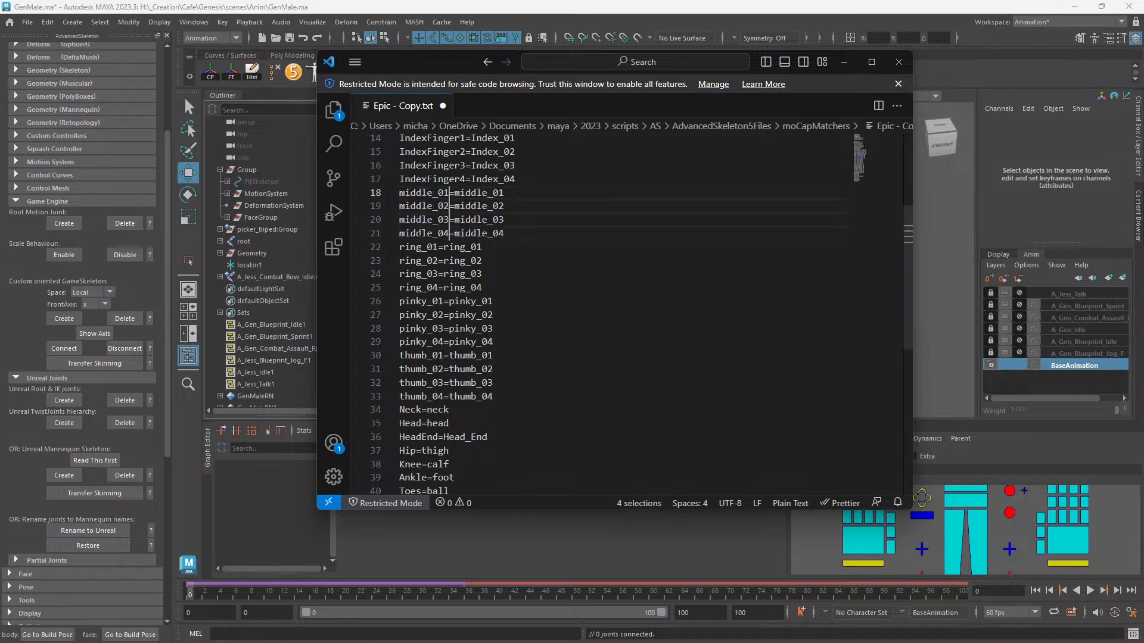
Copy Index_01 through Index_04 and paste them over IndexFinger1 through IndexFinger4 on the same lines.
scroll(417, 238, "up", 3)
left_click(472, 246)
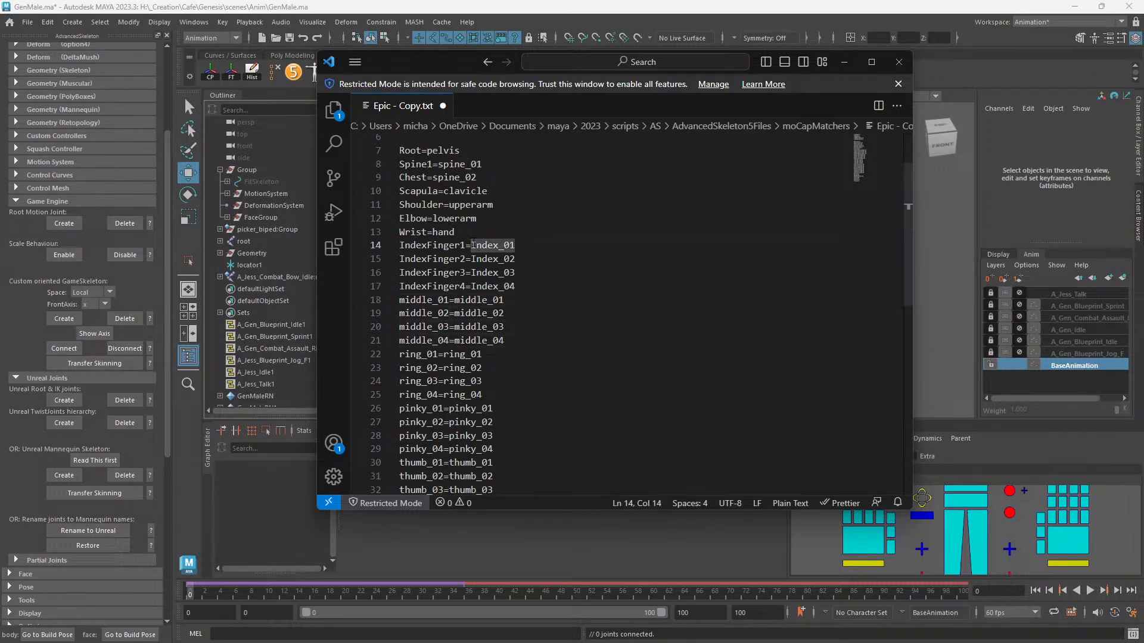
left_click_drag(472, 246, 522, 285, "alt+shift")
key("ctrl+c")
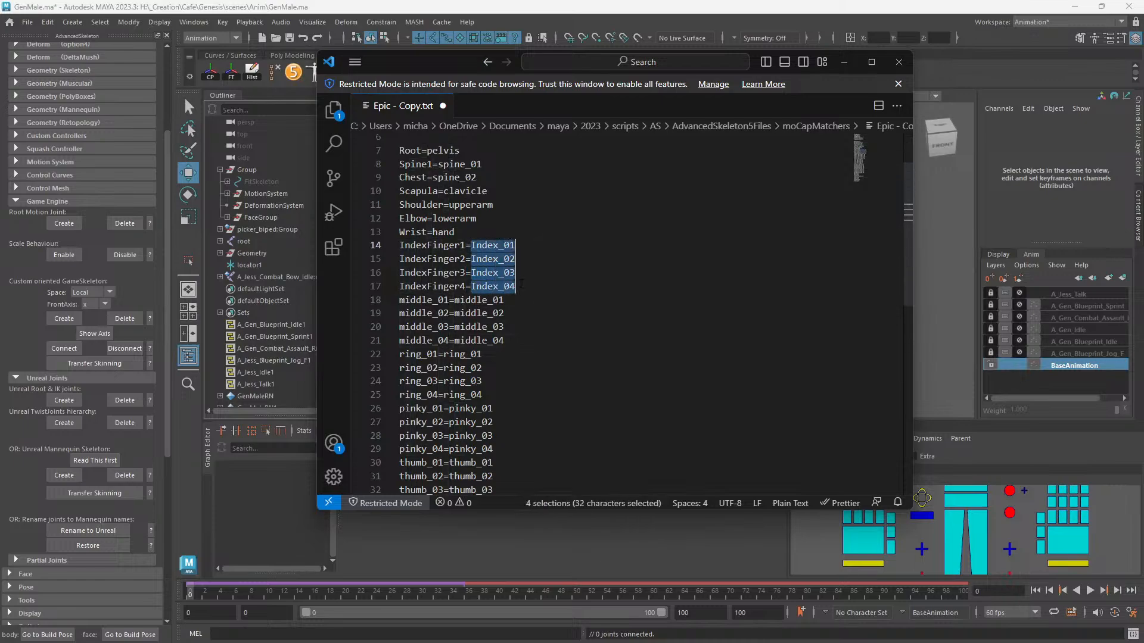
left_click(465, 245)
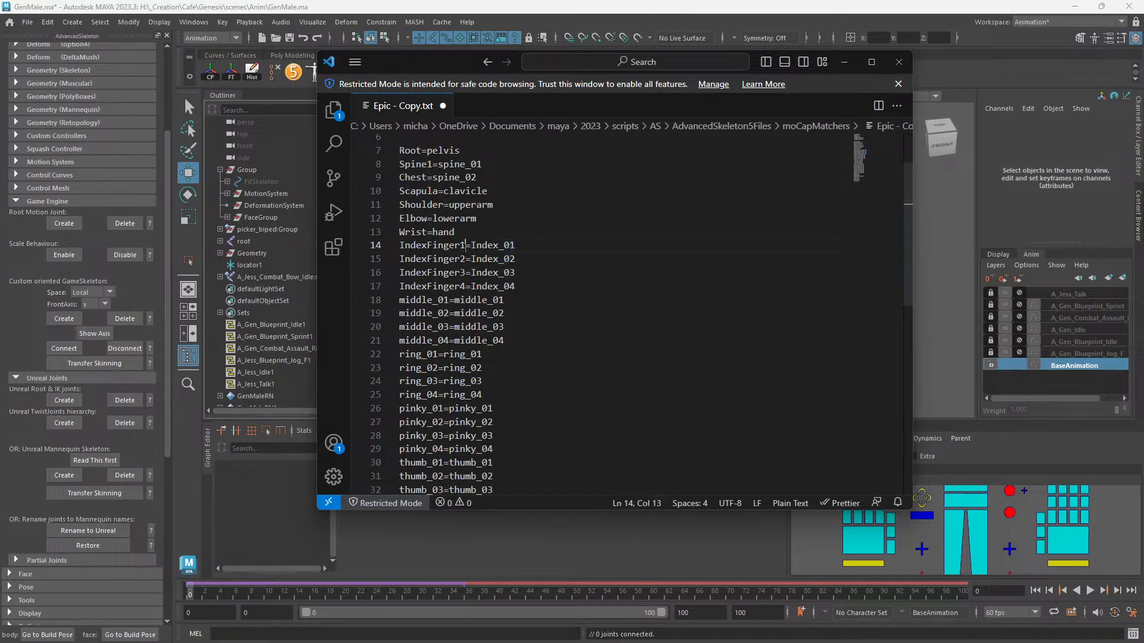
left_click_drag(465, 246, 383, 287, "alt+shift")
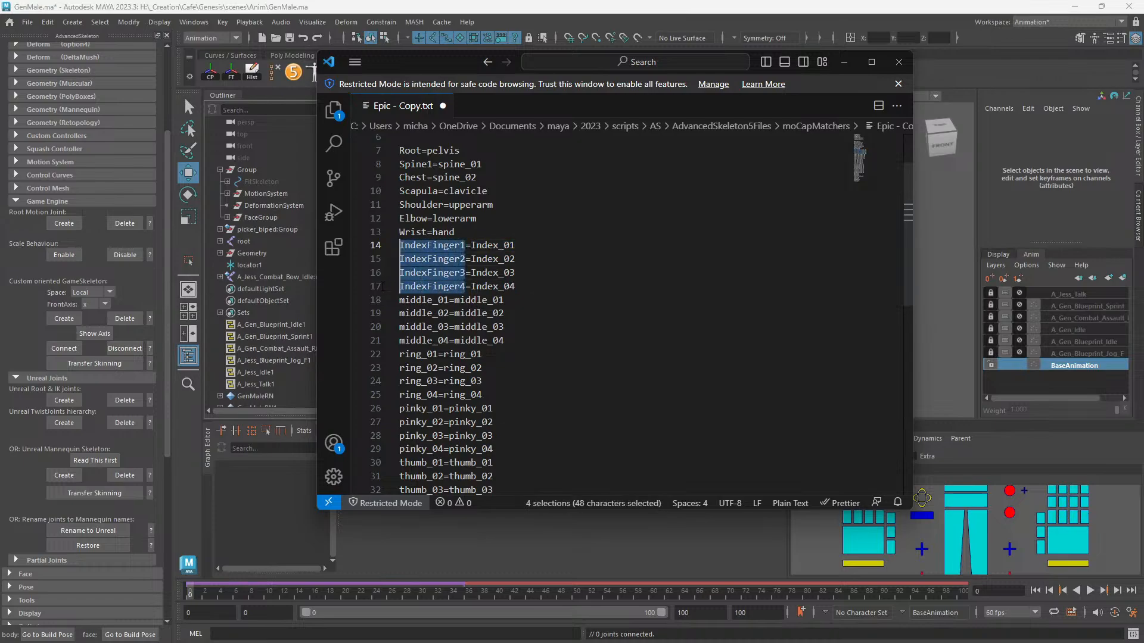
key("ctrl+v")
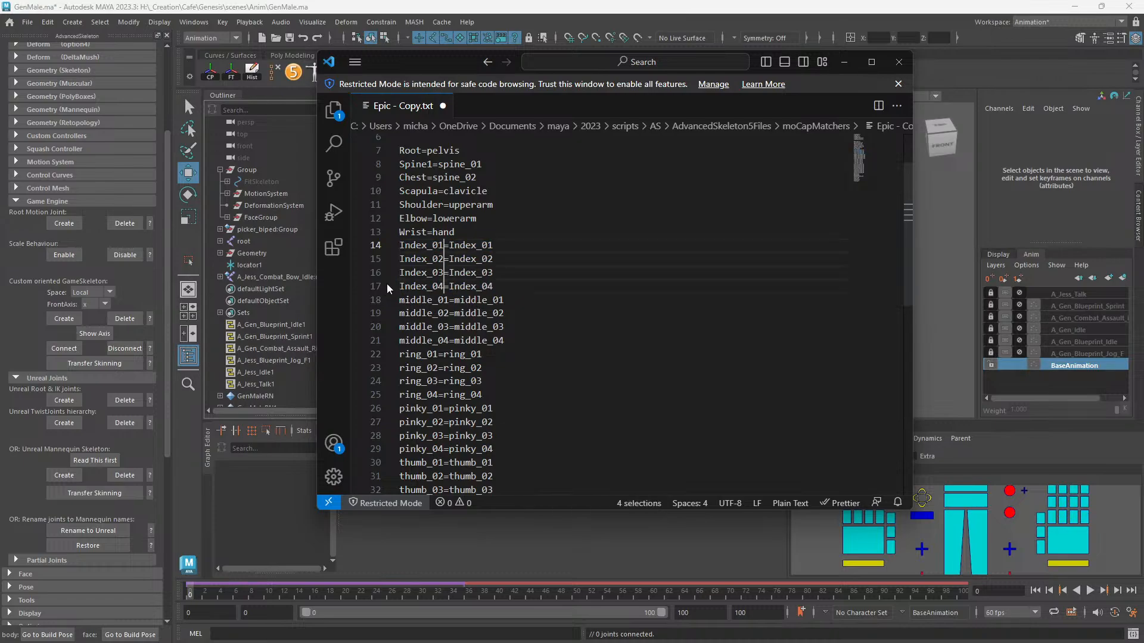
Copy the name hand and paste it over the text Wrist= at the start of line 13.
left_click(433, 233)
key("shift+End")
key("ctrl+c")
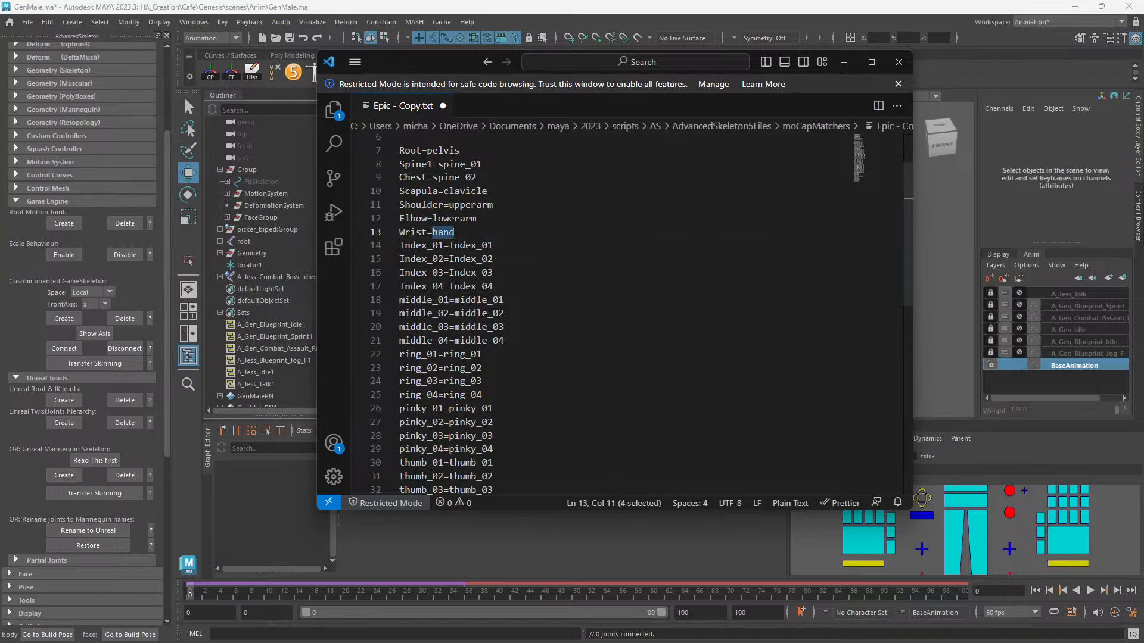
left_click_drag(433, 233, 395, 234)
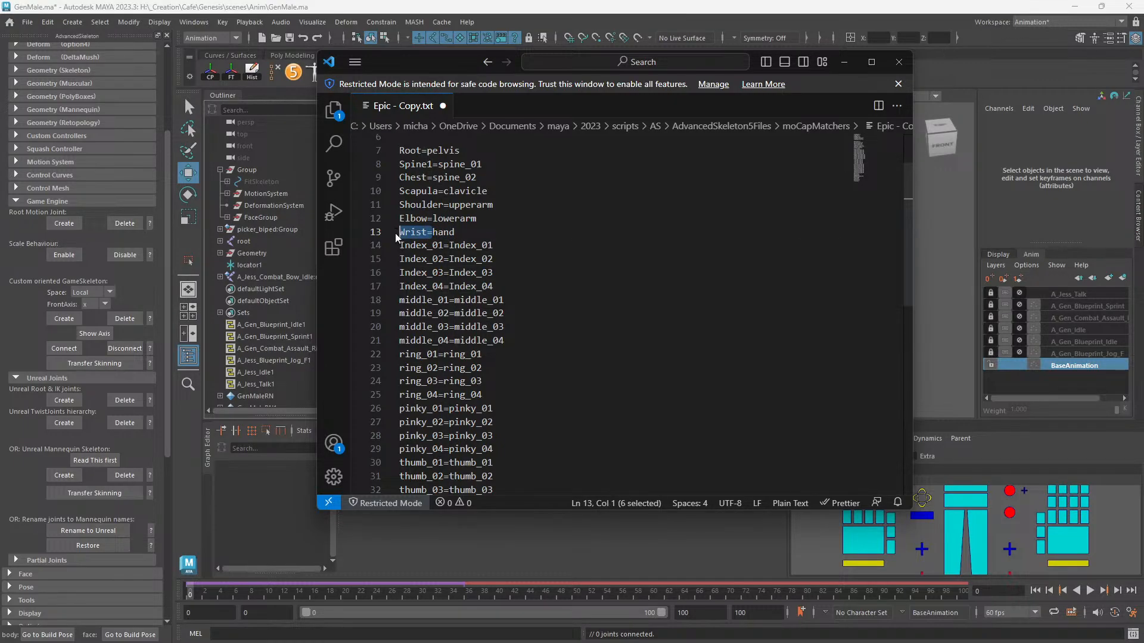
key("ctrl+v")
Replace Elbow with the copied name lowerarm and Shoulder with the copied name upperarm.
scroll(395, 233, "up", 2)
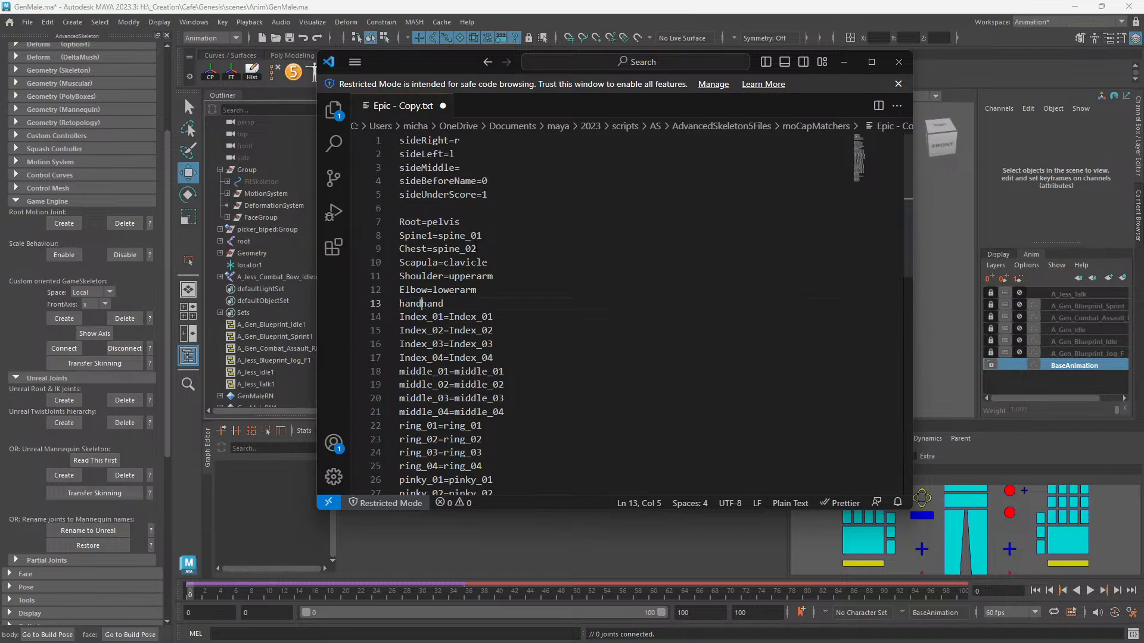
double_click(459, 290)
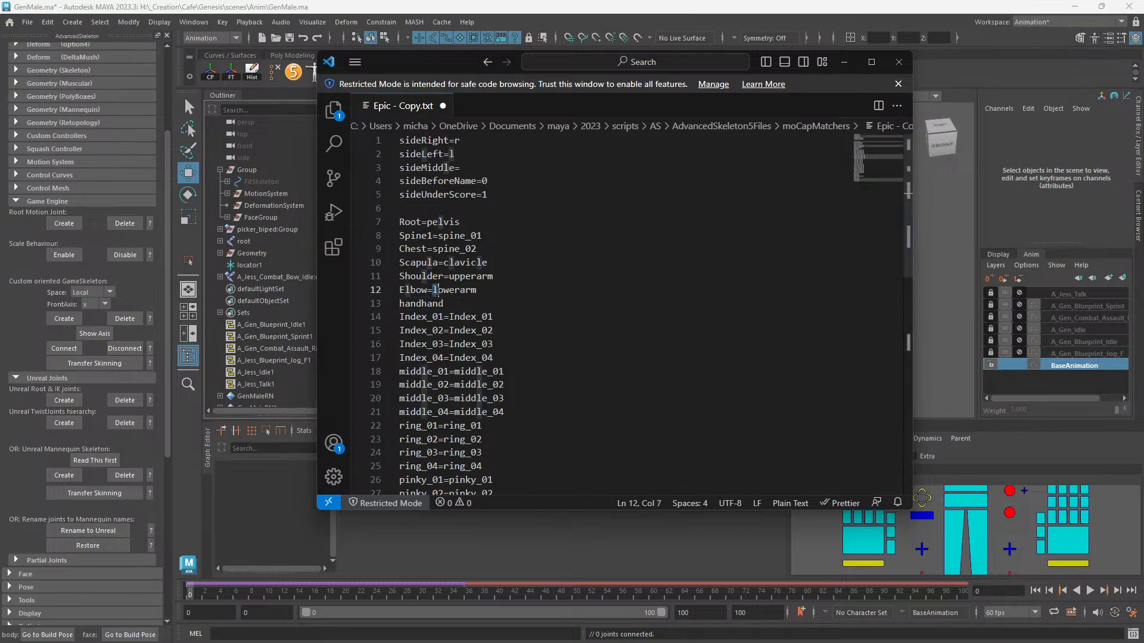
key("ctrl+c")
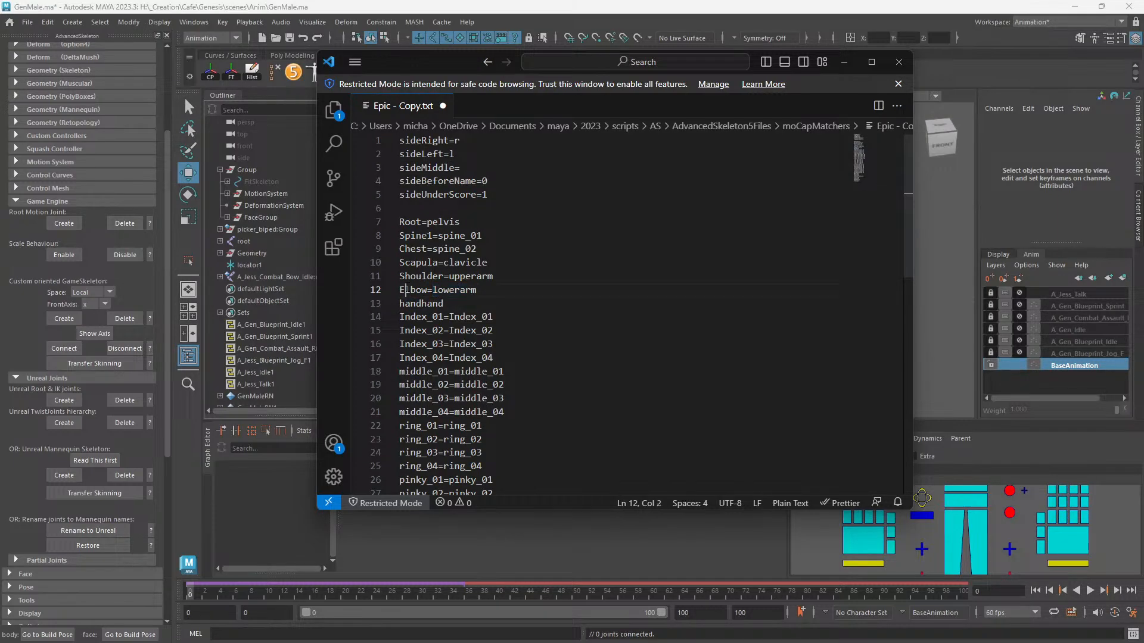
double_click(411, 290)
key("ctrl+v")
double_click(459, 276)
key("ctrl+c")
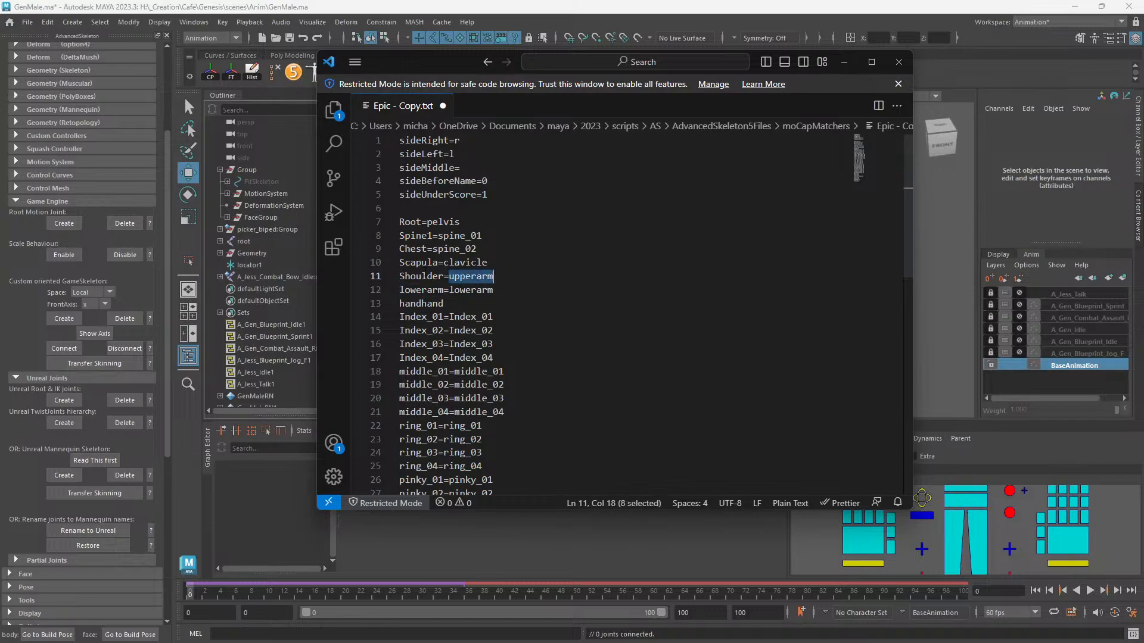
double_click(412, 276)
key("ctrl+v")
Copy clavicle and paste it over Scapula on line 10.
left_click(467, 262)
double_click(467, 263)
key("ctrl+c")
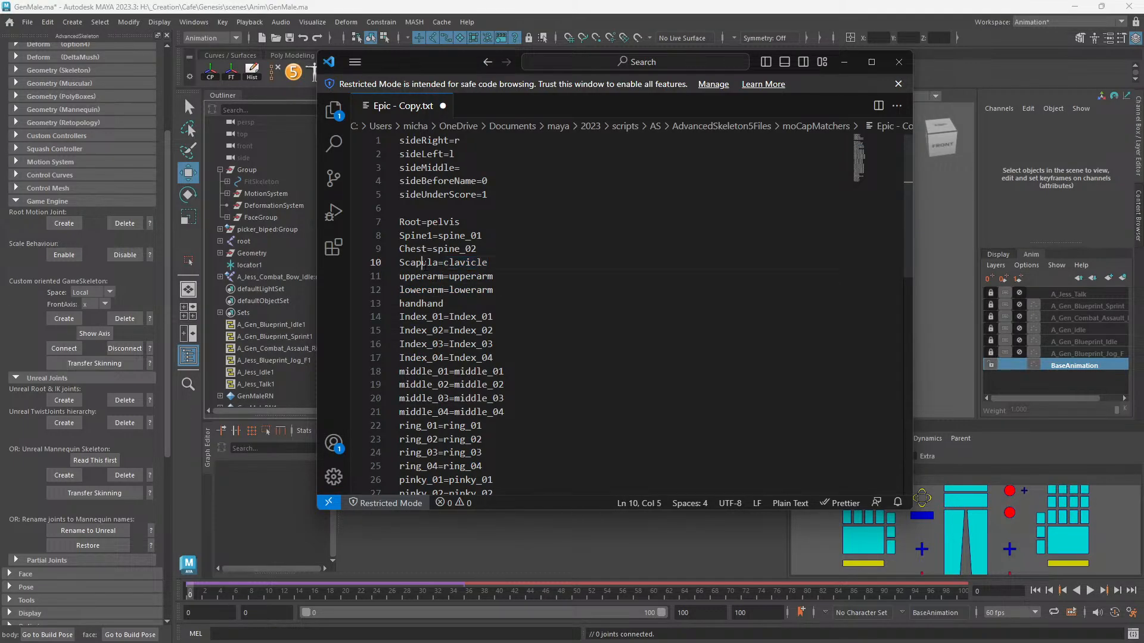
double_click(411, 263)
key("ctrl+v")
Replace Spine1 with the copied name spine_01 and Chest with the copied name spine_02.
double_click(484, 236)
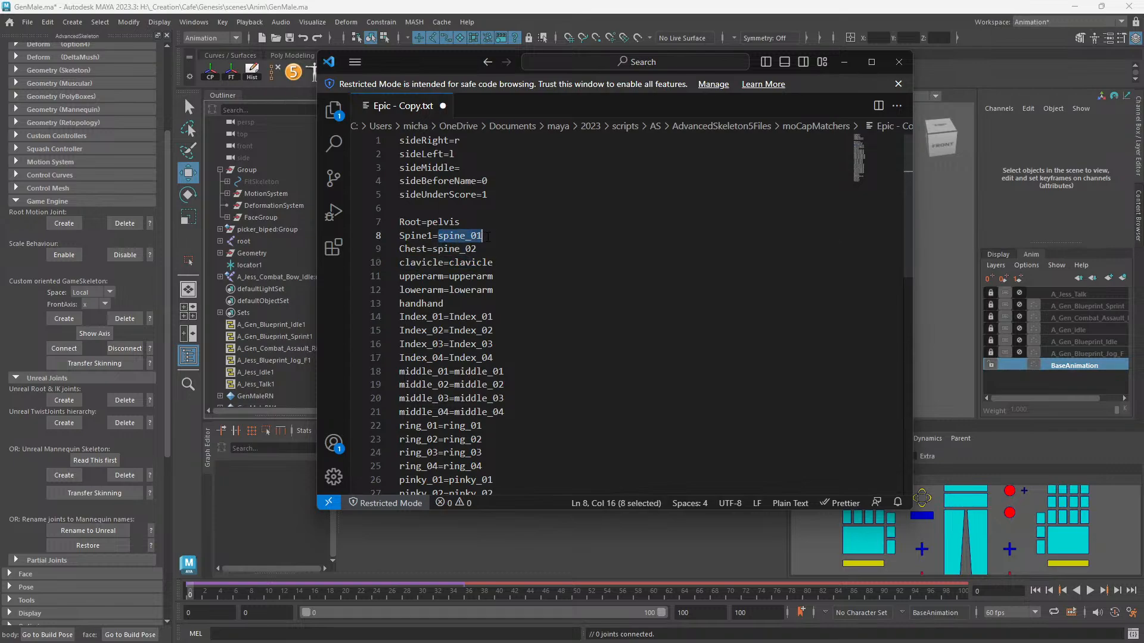
double_click(412, 239)
key("Right")
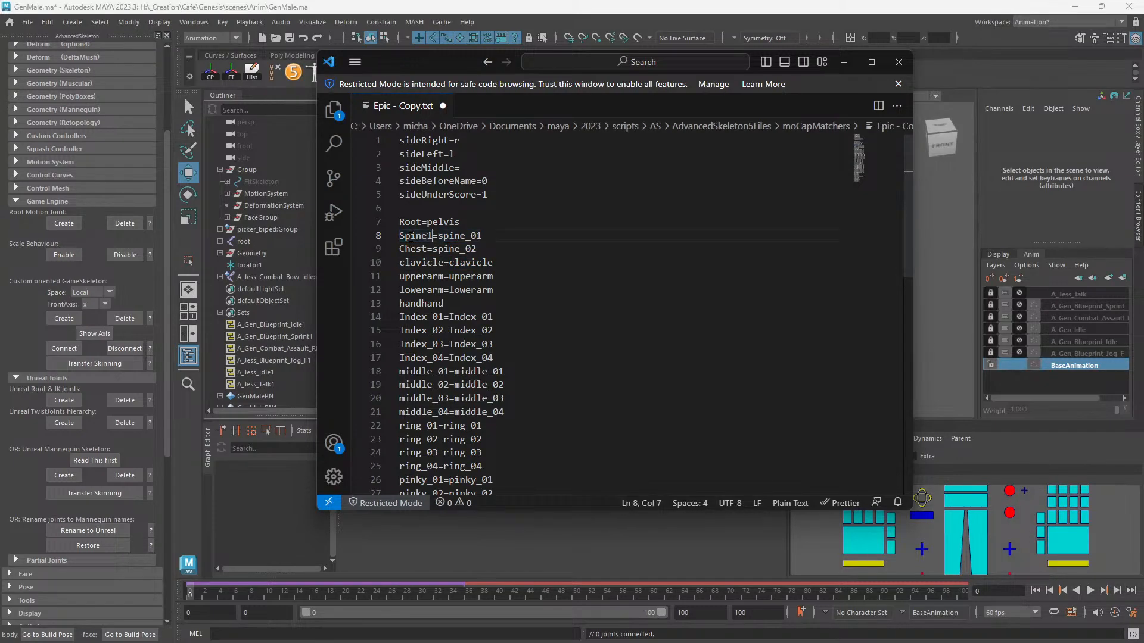
double_click(476, 236)
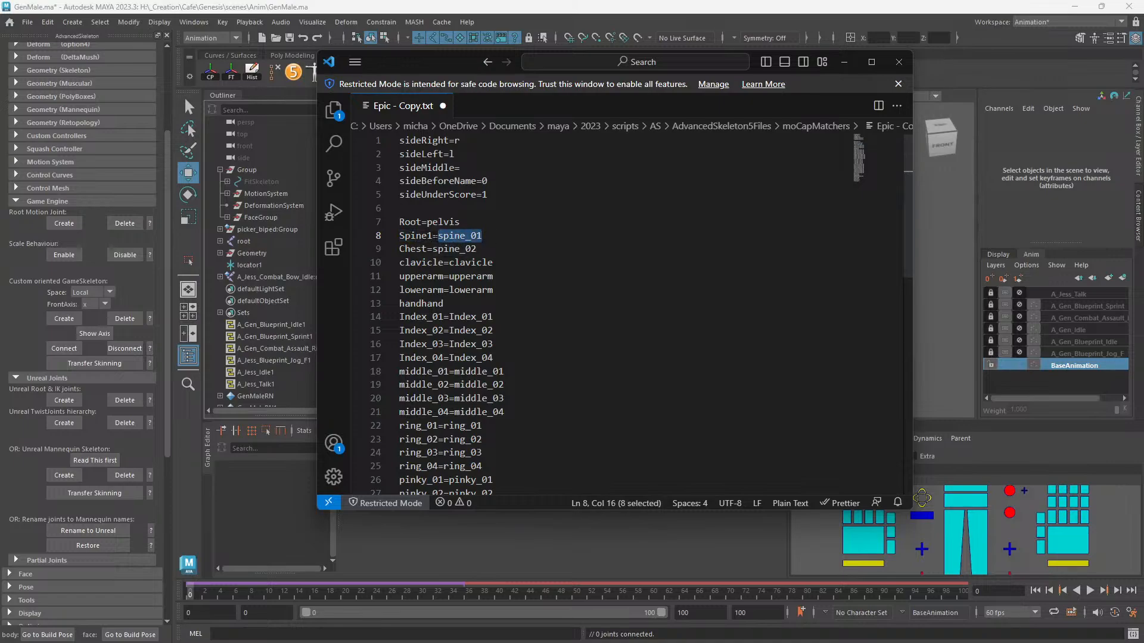
double_click(412, 236)
key("ctrl+v")
left_click_drag(432, 249, 495, 249)
key("ctrl+c")
double_click(412, 249)
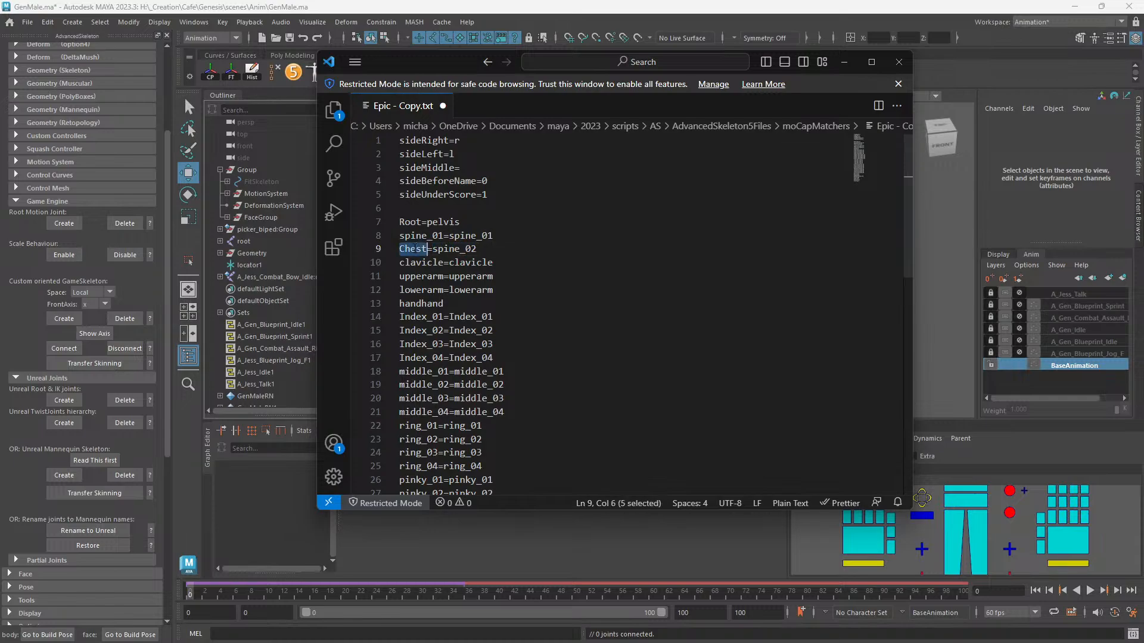
key("ctrl+v")
Copy pelvis and paste it over Root on line 7.
left_click(432, 221)
double_click(434, 222)
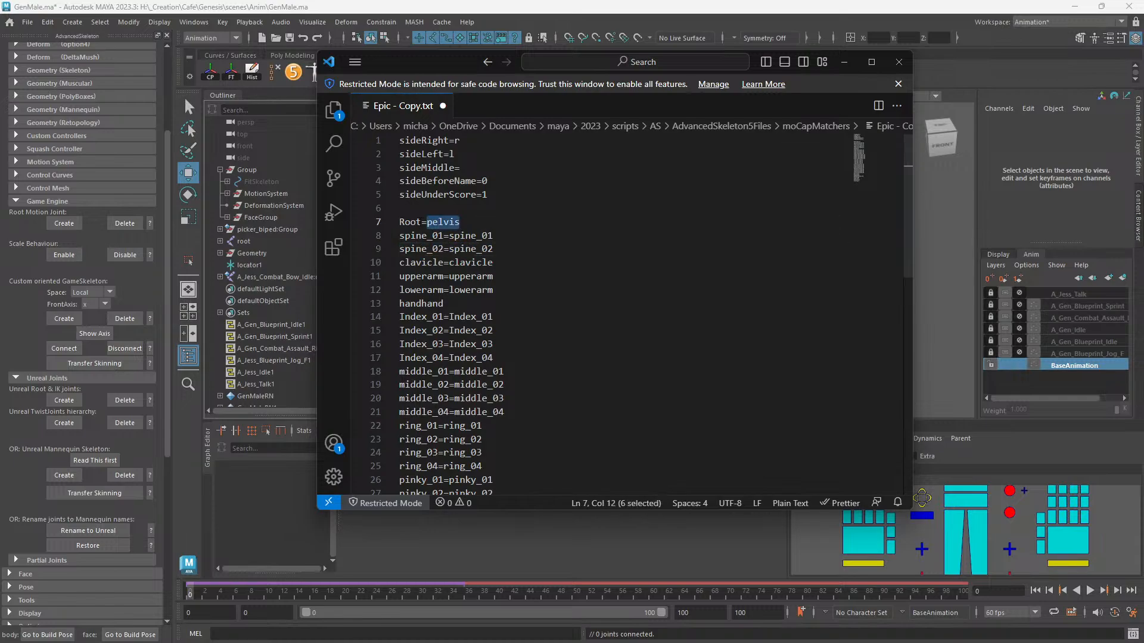
key("ctrl+c")
double_click(411, 221)
key("ctrl+v")
Replace Neck and Head before the equals signs with the copied lowercase names neck and head.
scroll(464, 294, "down", 8)
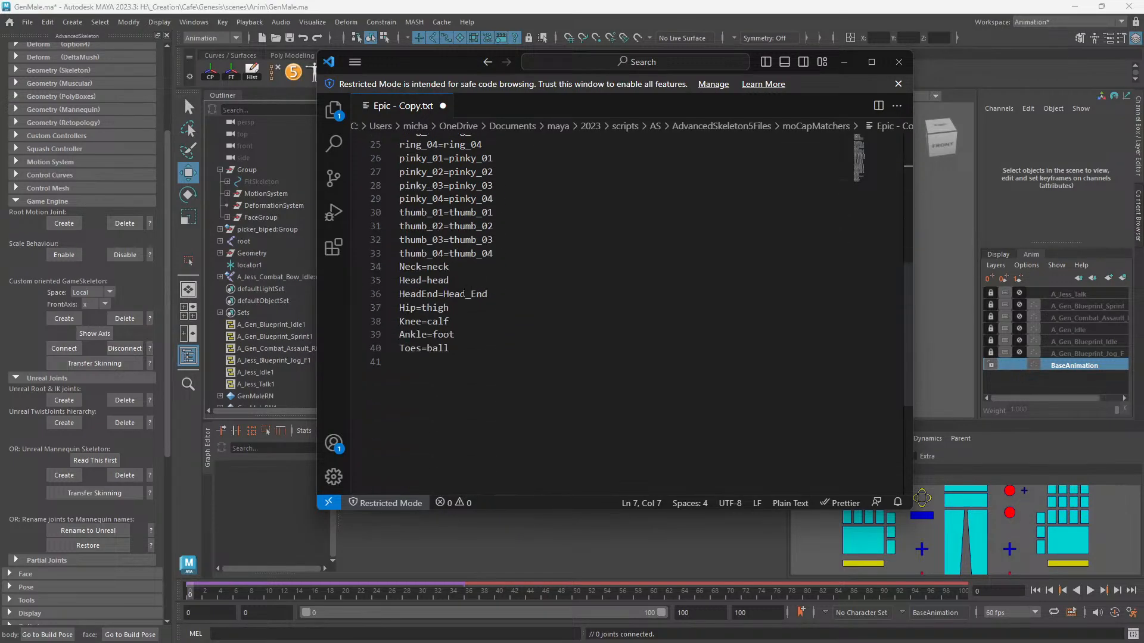
double_click(439, 267)
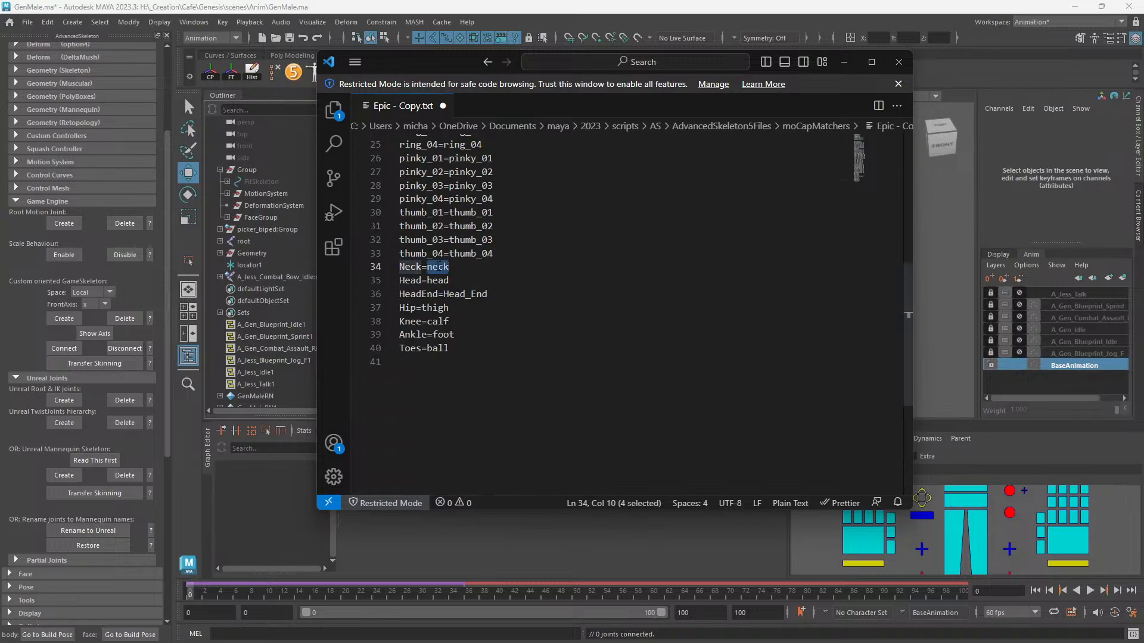
key("ctrl+c")
double_click(412, 266)
key("ctrl+v")
double_click(438, 280)
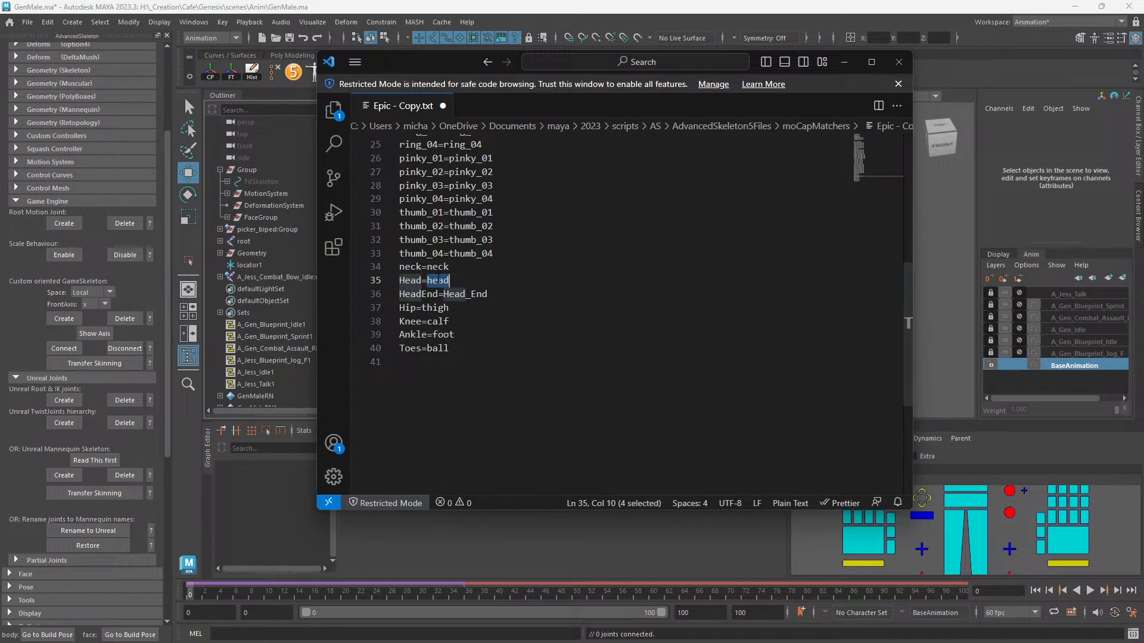
key("ctrl+c")
double_click(410, 280)
key("ctrl+v")
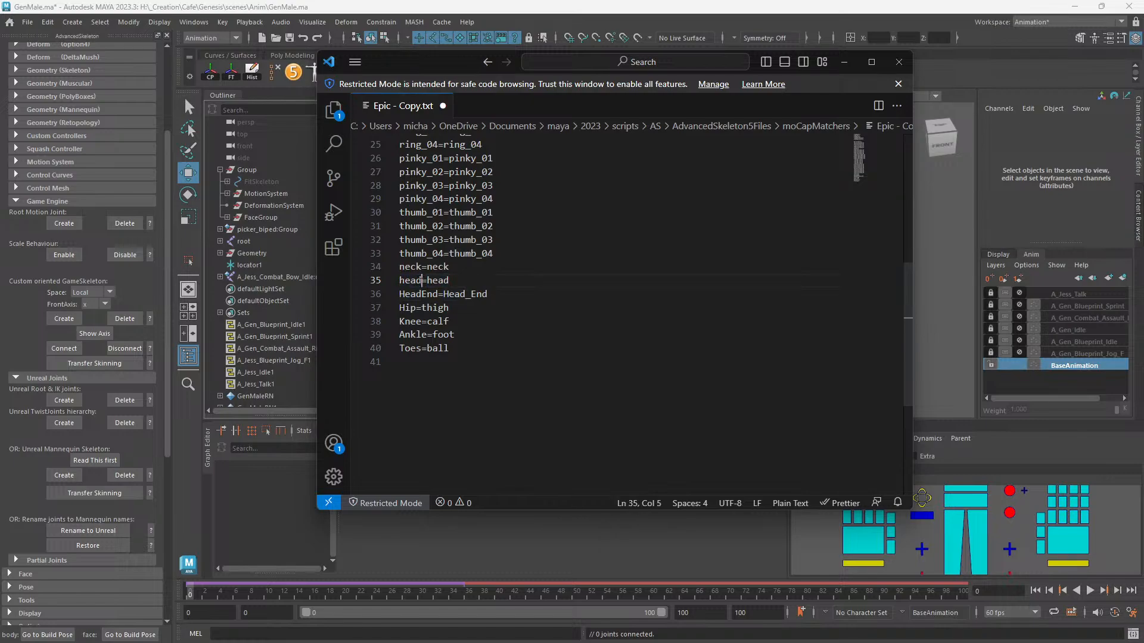
Copy thigh and paste it over Hip on line 37.
double_click(437, 307)
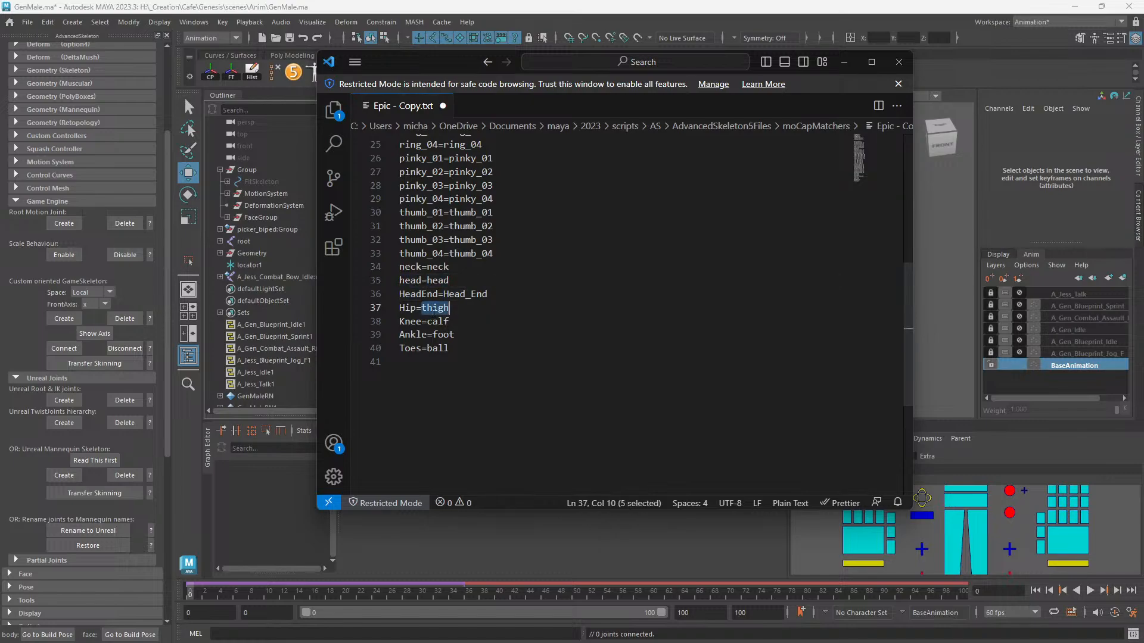
key("ctrl+c")
double_click(408, 307)
key("ctrl+v")
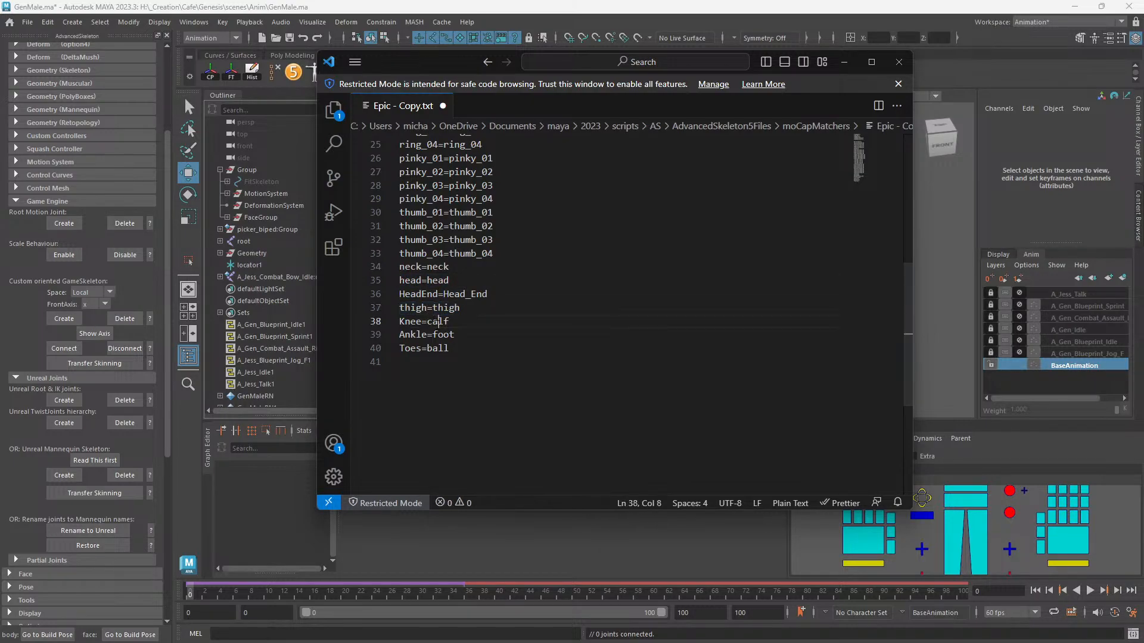
Copy calf over Knee on line 38 and foot over Ankle on line 39.
double_click(438, 321)
key("ctrl+c")
double_click(410, 321)
key("ctrl+v")
double_click(444, 335)
key("ctrl+c")
double_click(410, 335)
key("ctrl+v")
Replace Toes on line 40 with the copied name ball, then save the matcher file and close the editor.
double_click(438, 348)
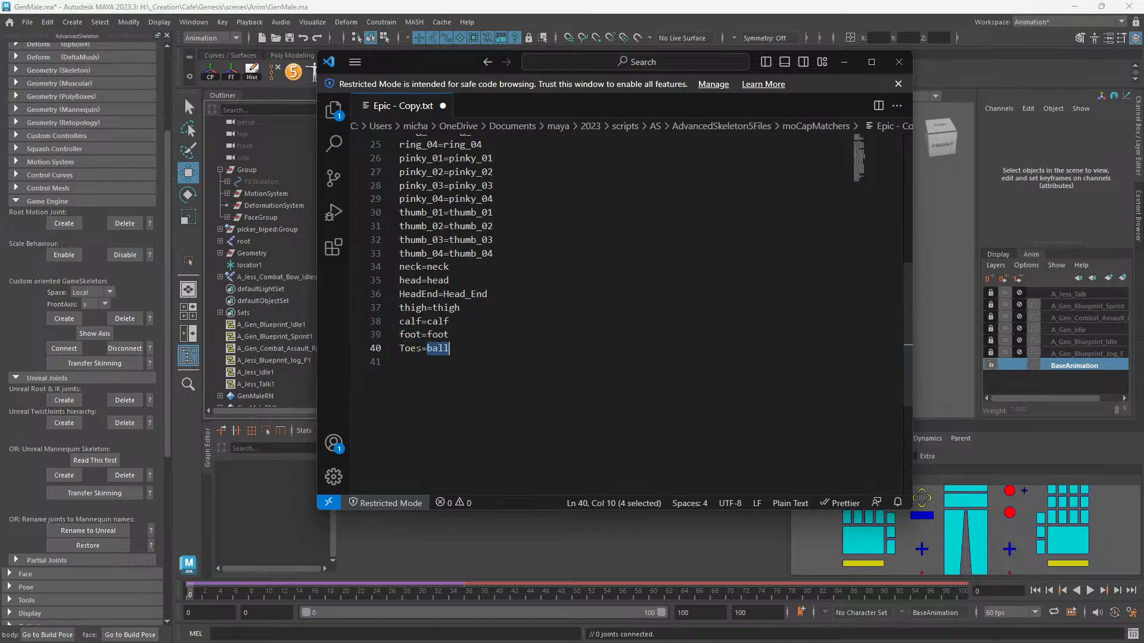
key("ctrl+c")
double_click(410, 348)
key("ctrl+v")
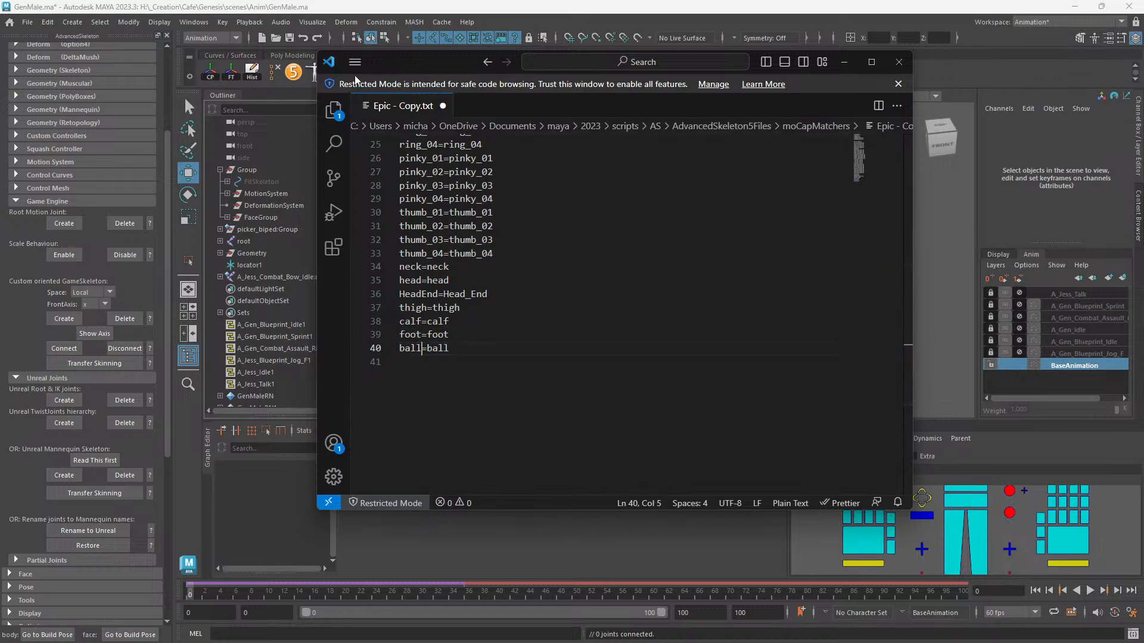
key("ctrl+s")
scroll(548, 243, "up", 8)
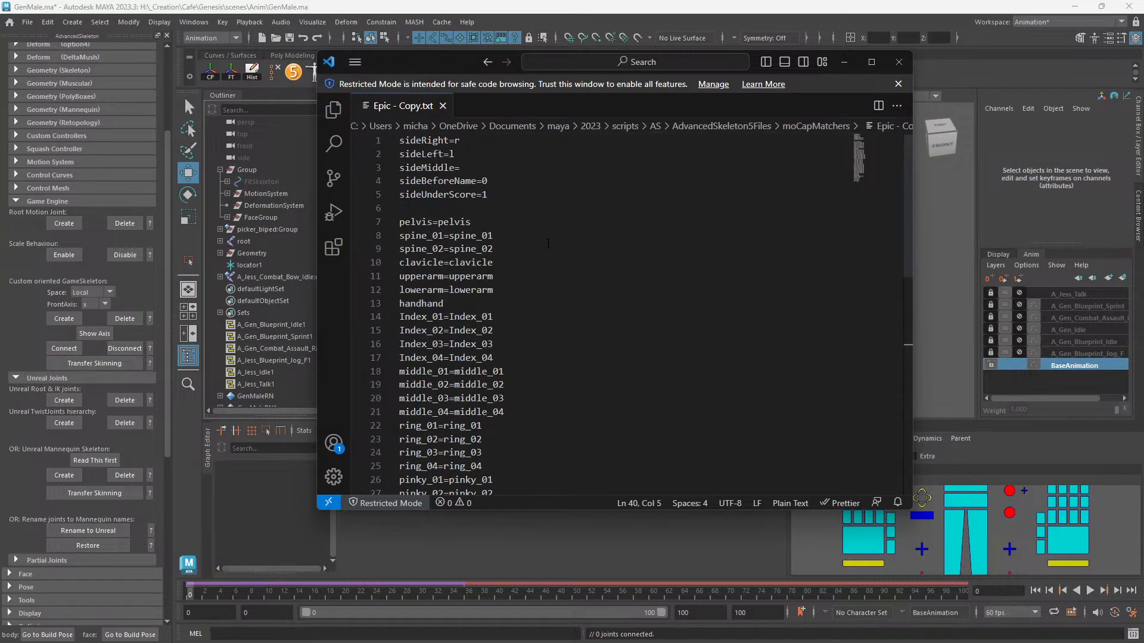
left_click(899, 62)
Open the picker's MoCapMatcher with the EpicRig.txt matcher and select the A_Jess_Combat_Bow_Idle skeleton root.
key("super")
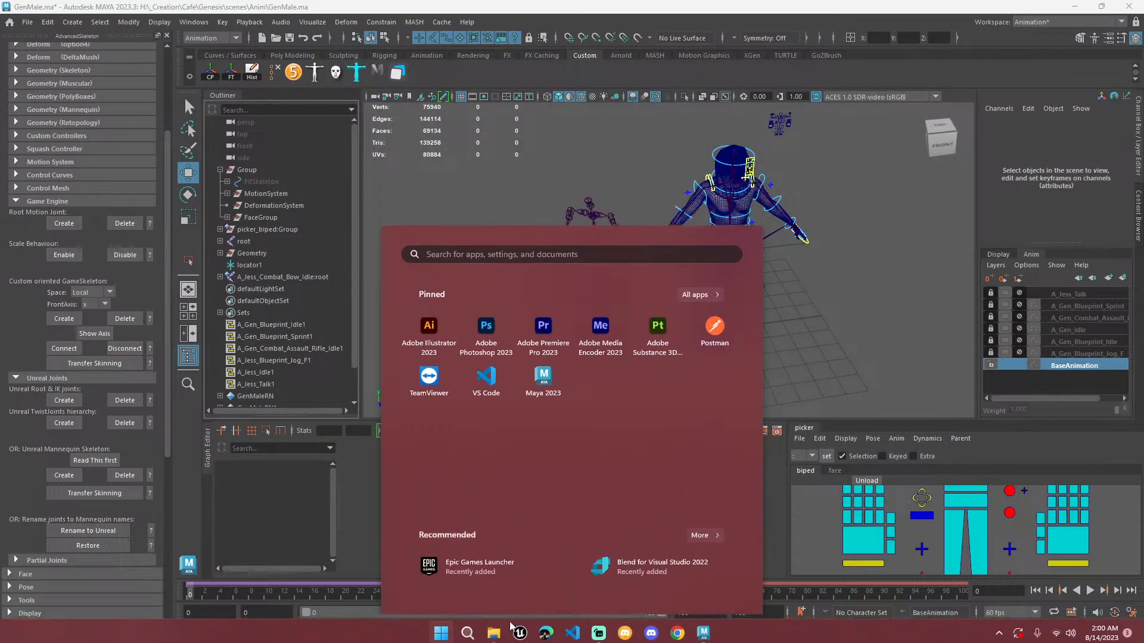
key("super")
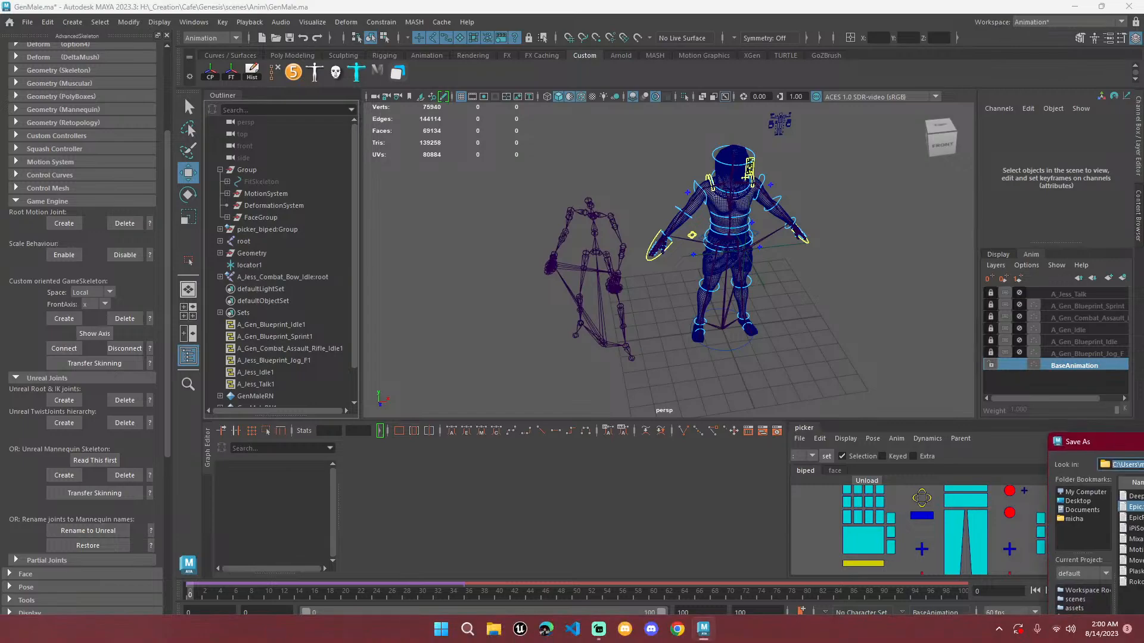
key("Escape")
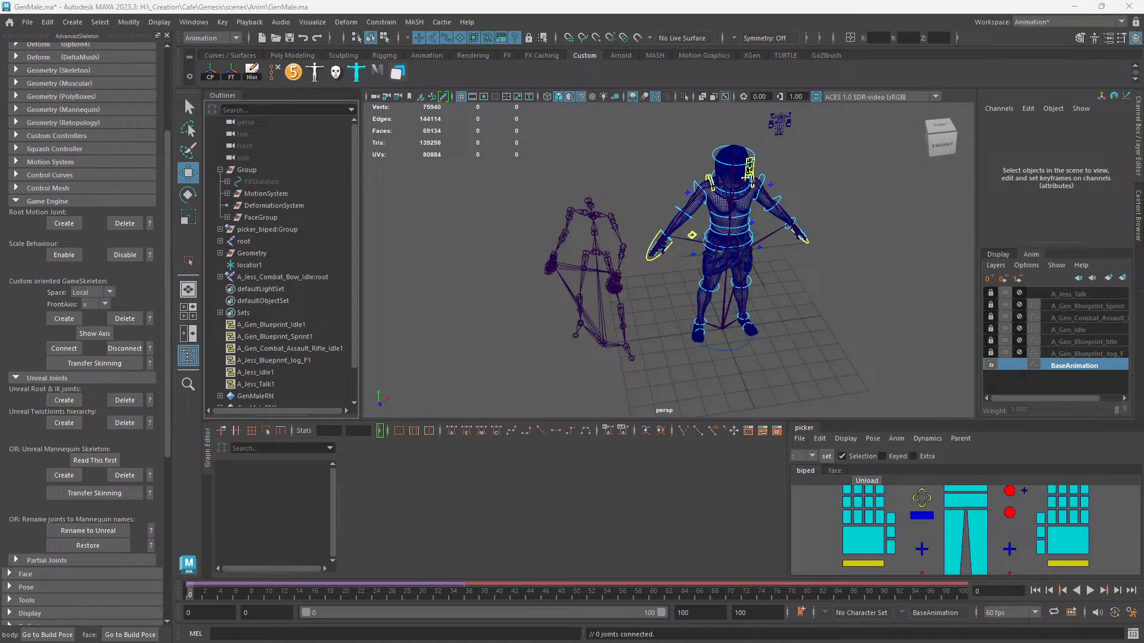
left_click(896, 438)
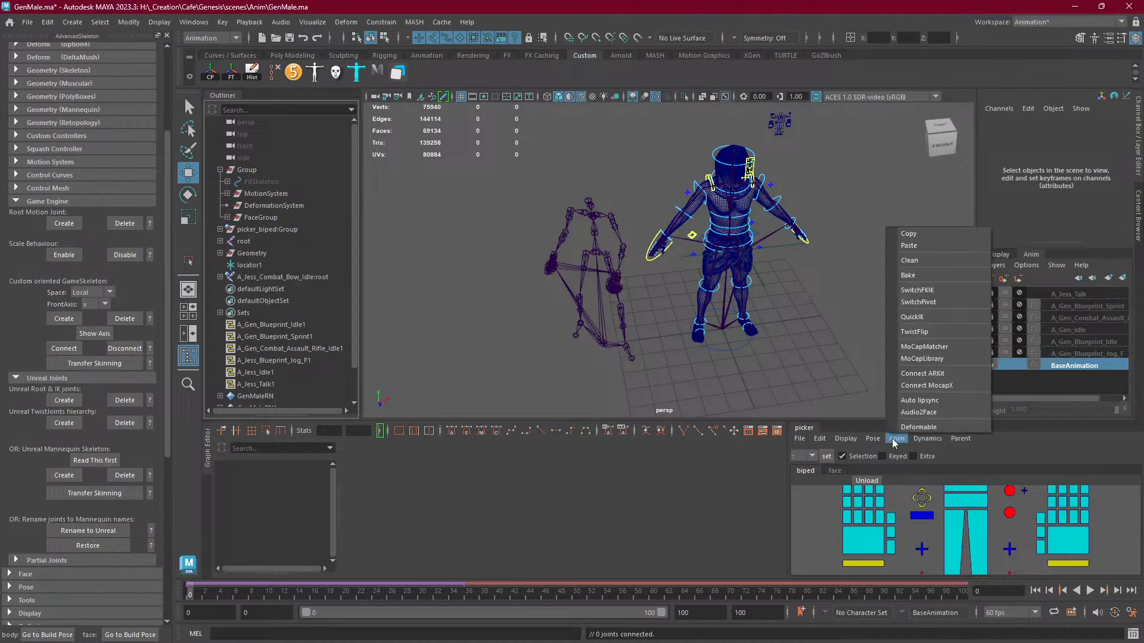
left_click(924, 347)
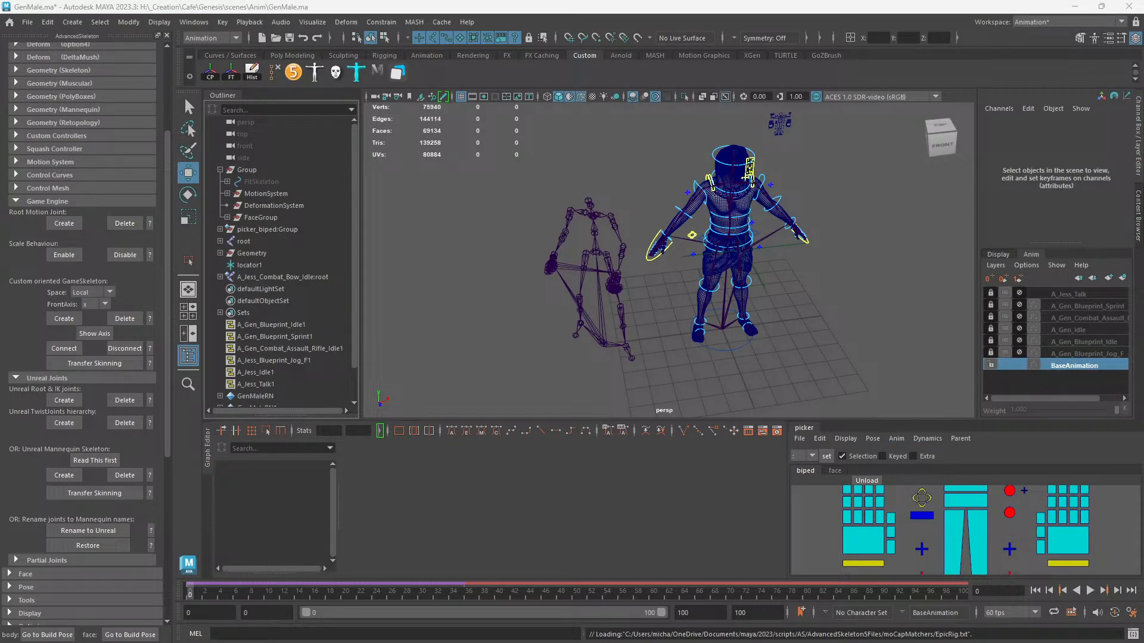
left_click(596, 314)
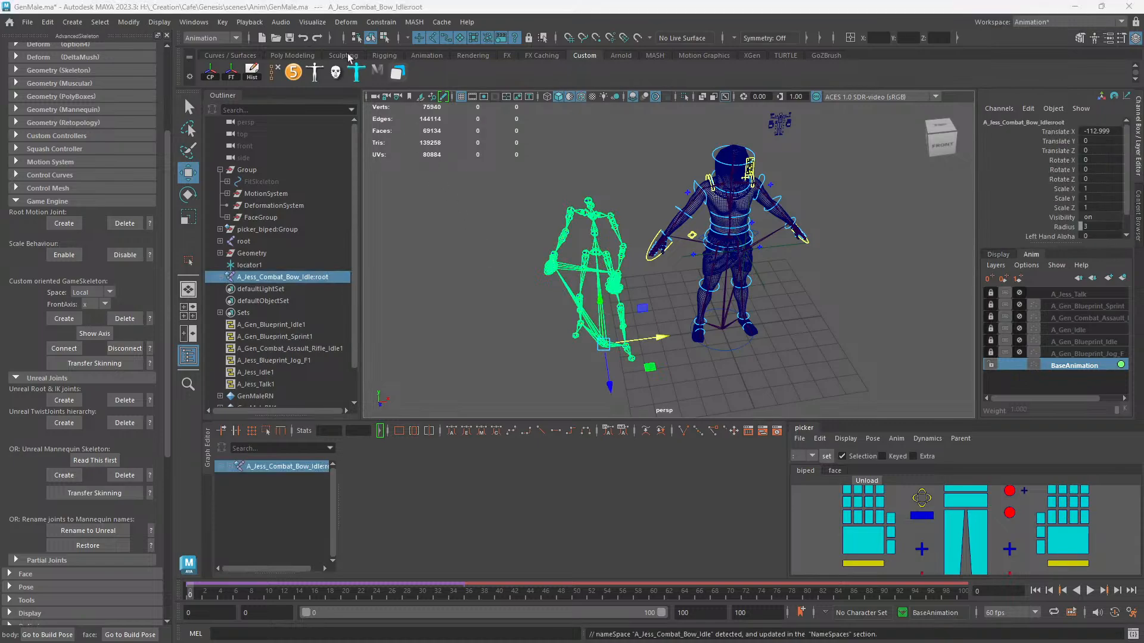
Change the namespace of the A_Jess_Combat_Bow_Idle.FBX reference to APose.
left_click(27, 22)
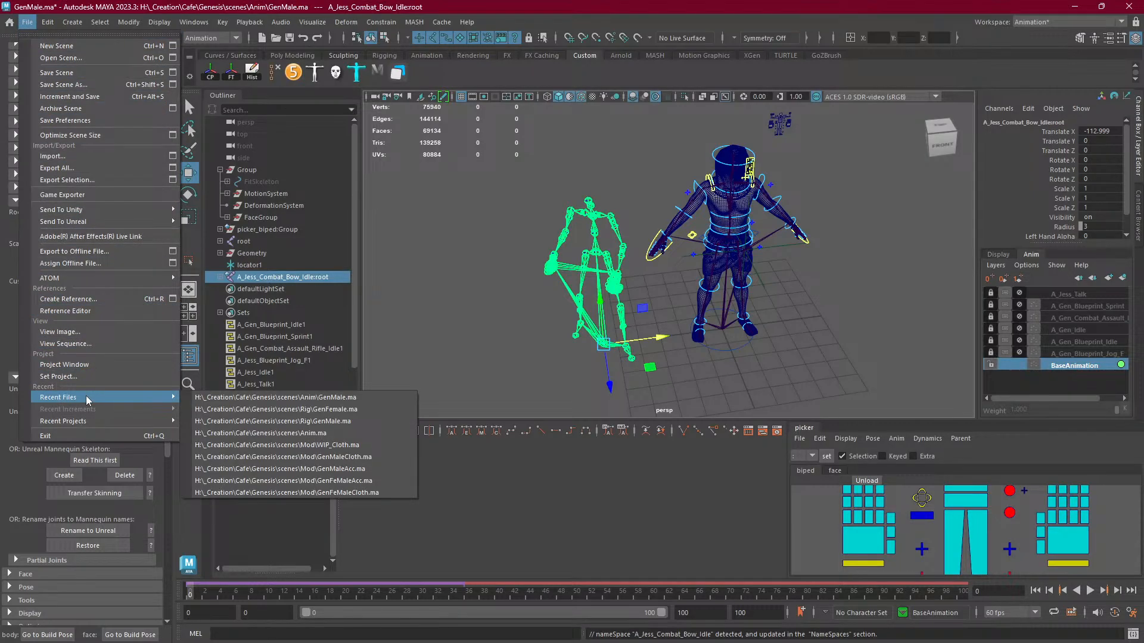
left_click(112, 310)
left_click(615, 417)
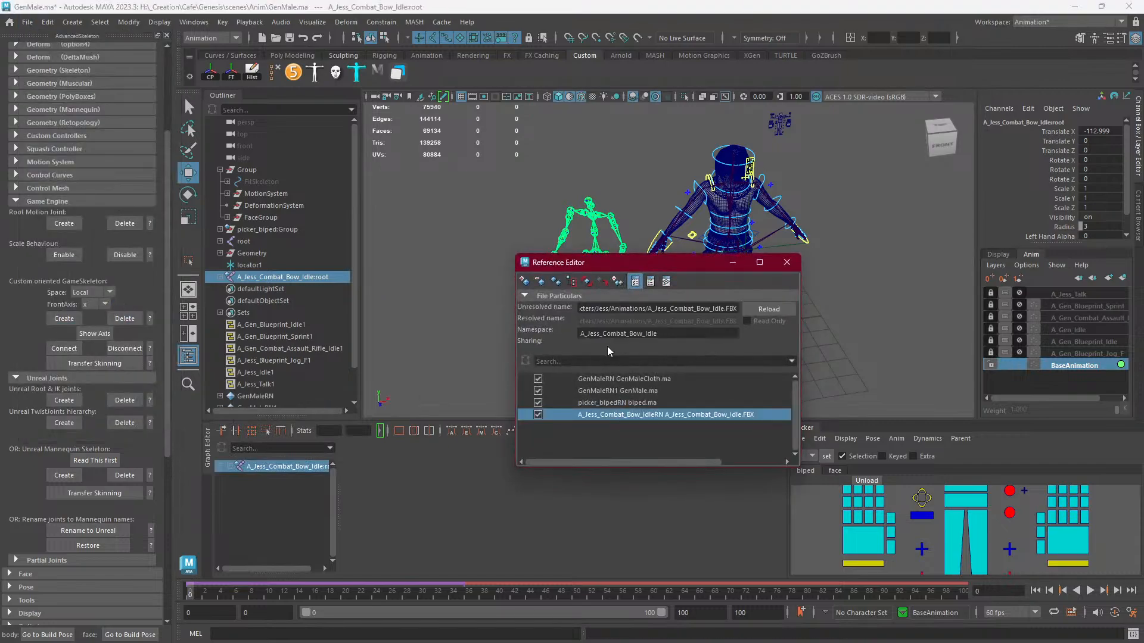
double_click(614, 334)
type("A")
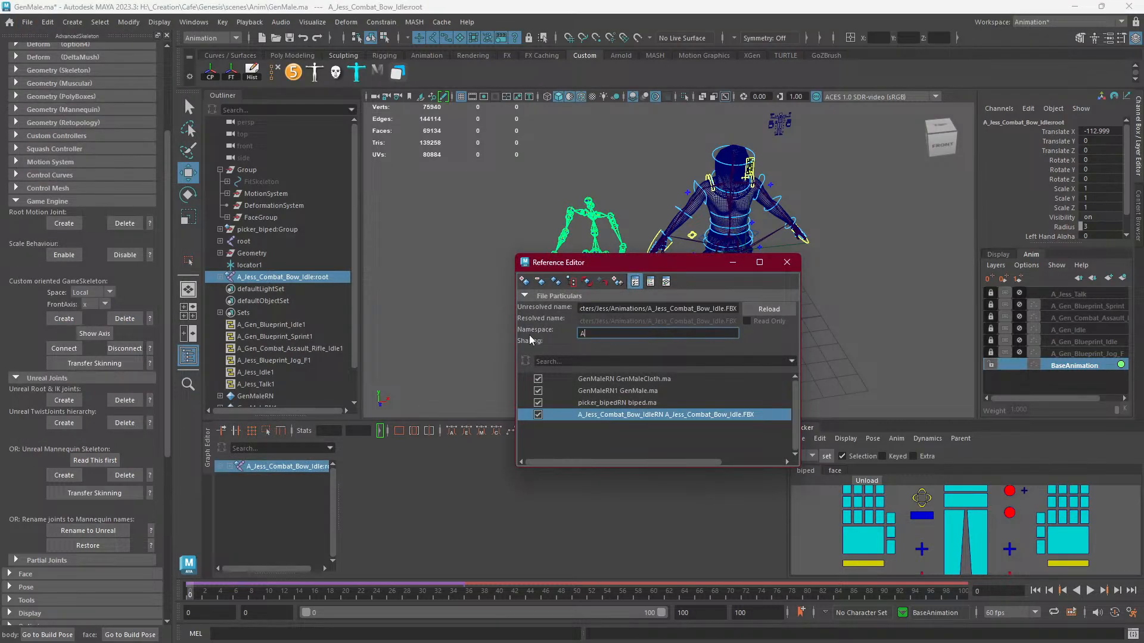
type("Pose")
key("Return")
left_click(787, 262)
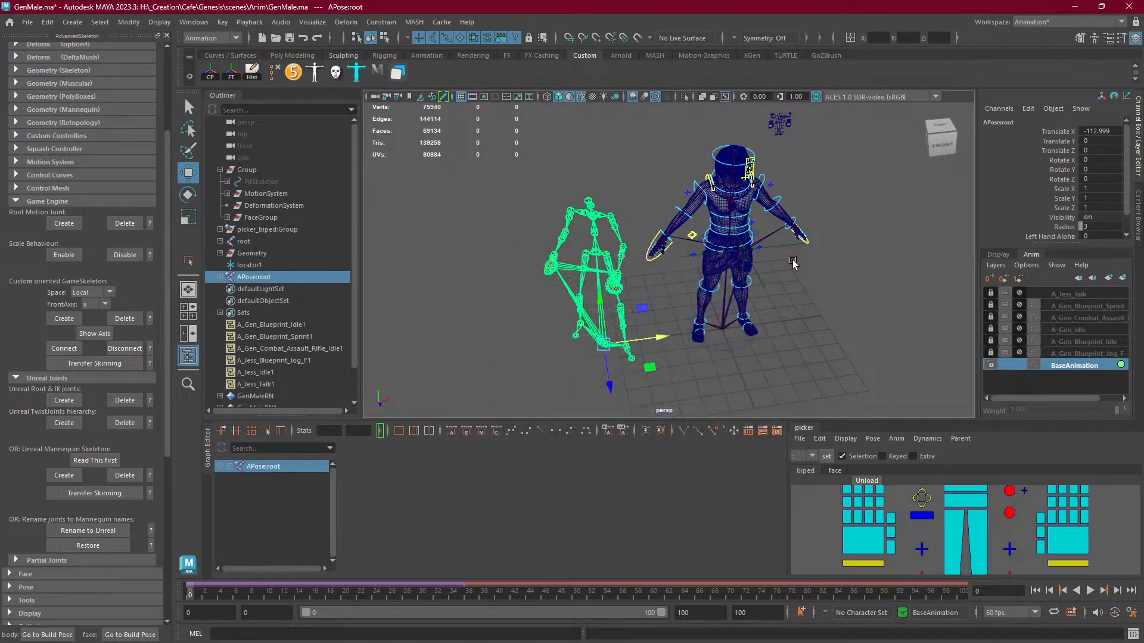
Apply the saved Root.pose to the APose skeleton and move its root beside the character, at about -138.6 in X.
left_click(376, 74)
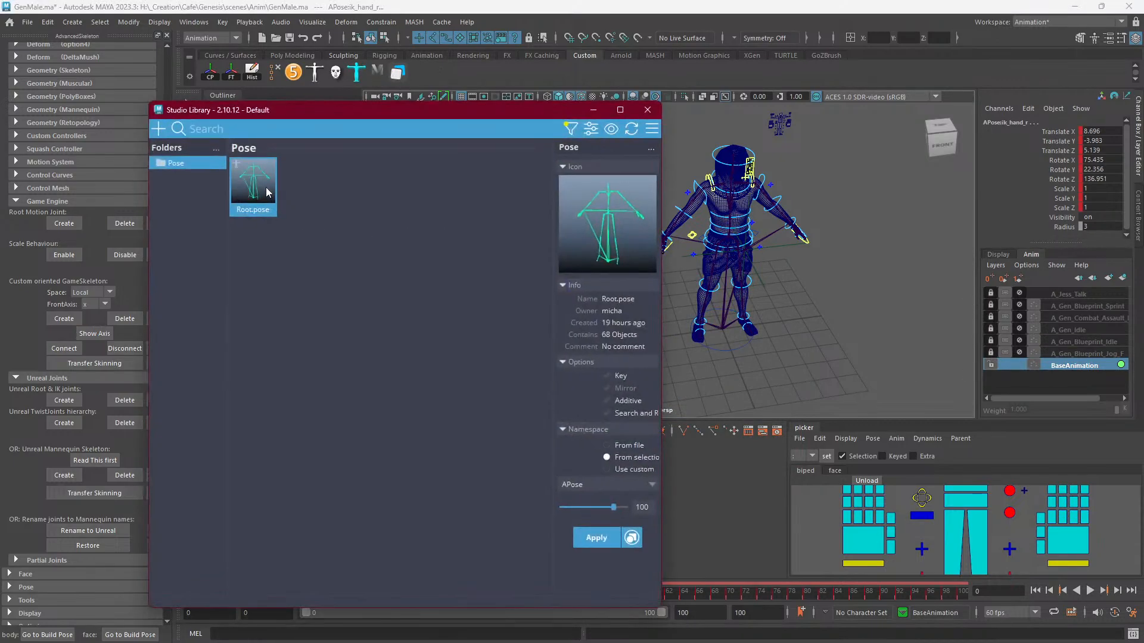
double_click(251, 184)
left_click(648, 109)
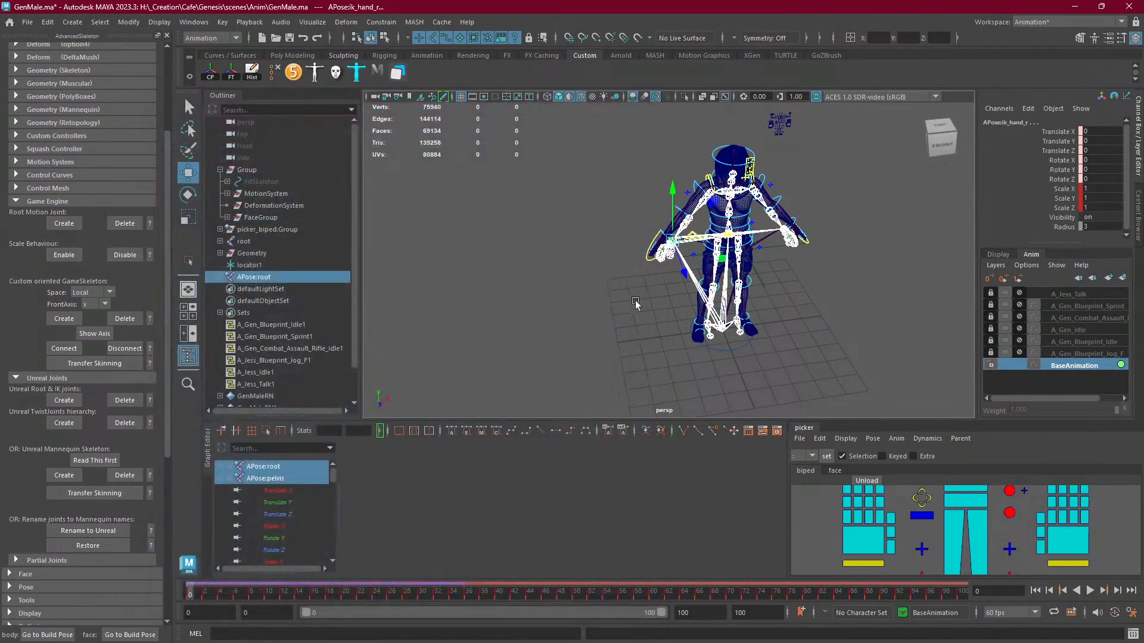
left_click(275, 278)
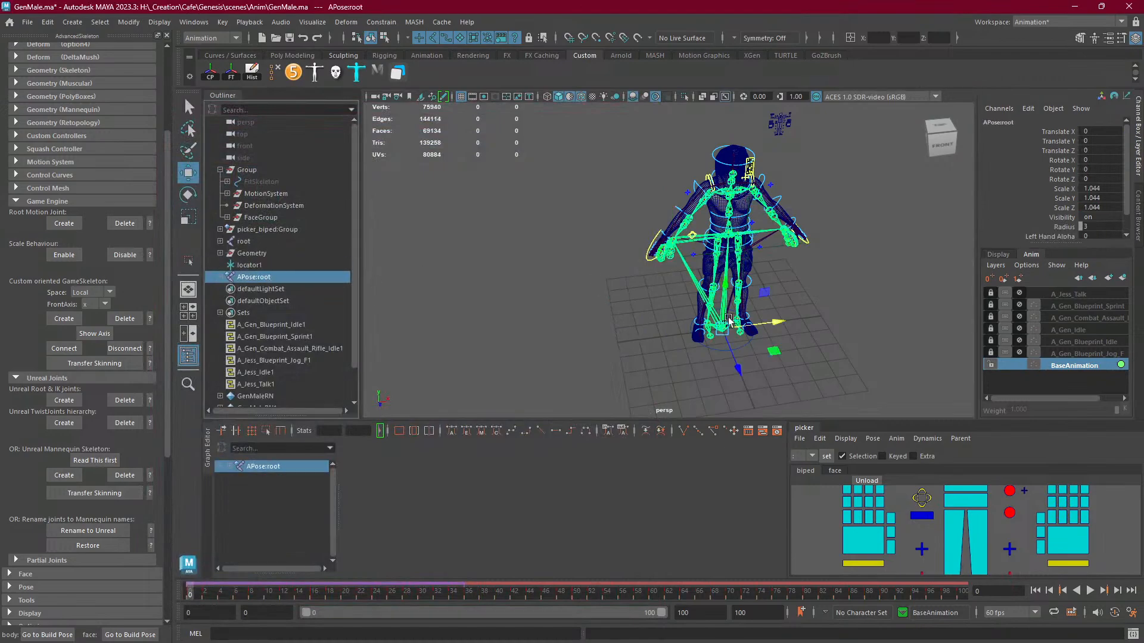
left_click_drag(728, 321, 632, 318)
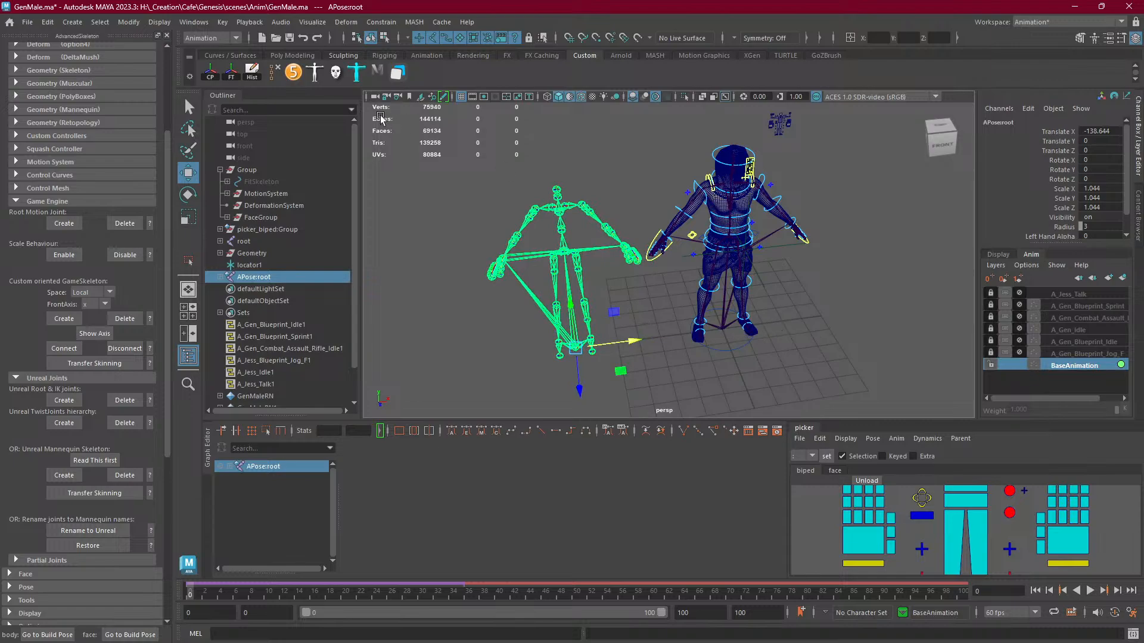
Select all joints of the APose skeleton and set their radius to 1.
left_click(379, 72)
left_click(1083, 227)
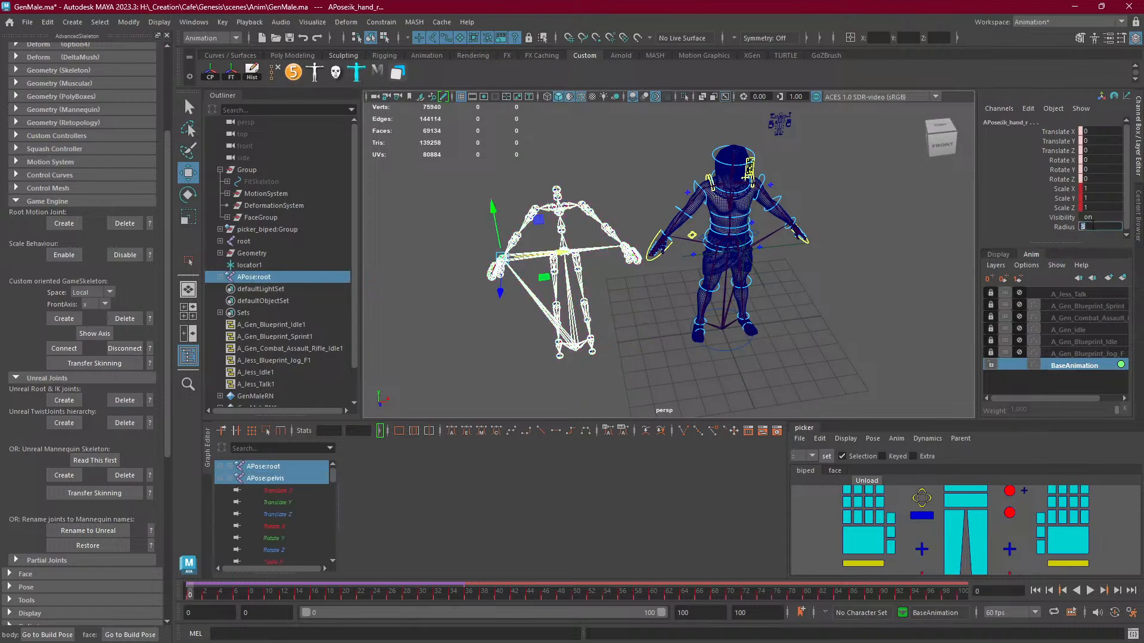
type("0.5")
key("Return")
left_click(685, 341)
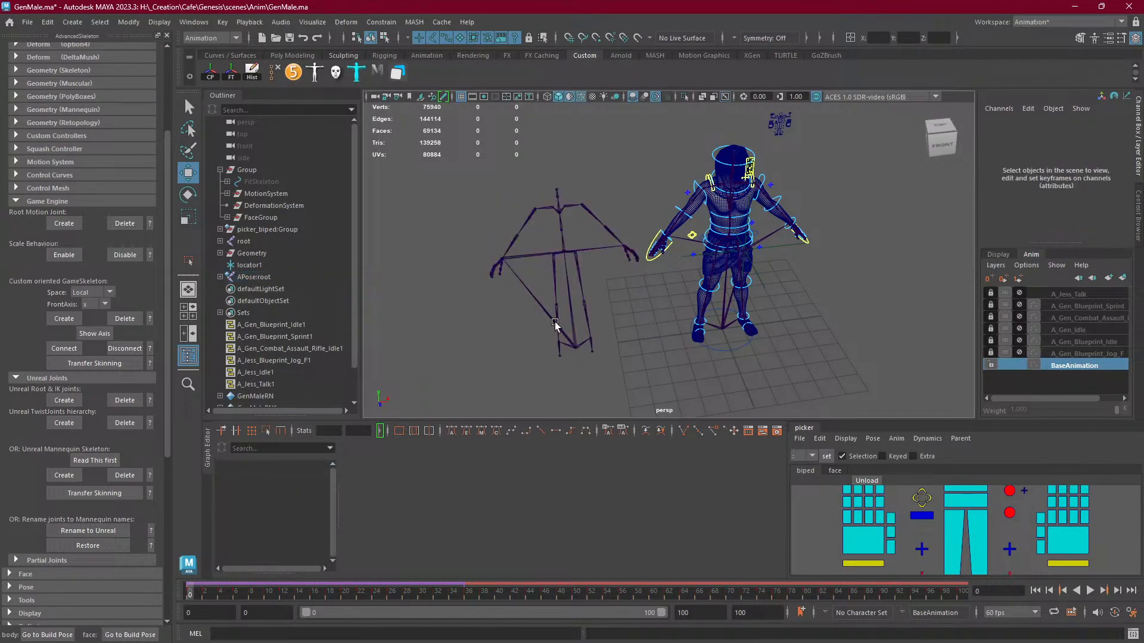
Try to connect joints in the MoCapMatcher using the APose root's namespace and the character's own root.
left_click(571, 321)
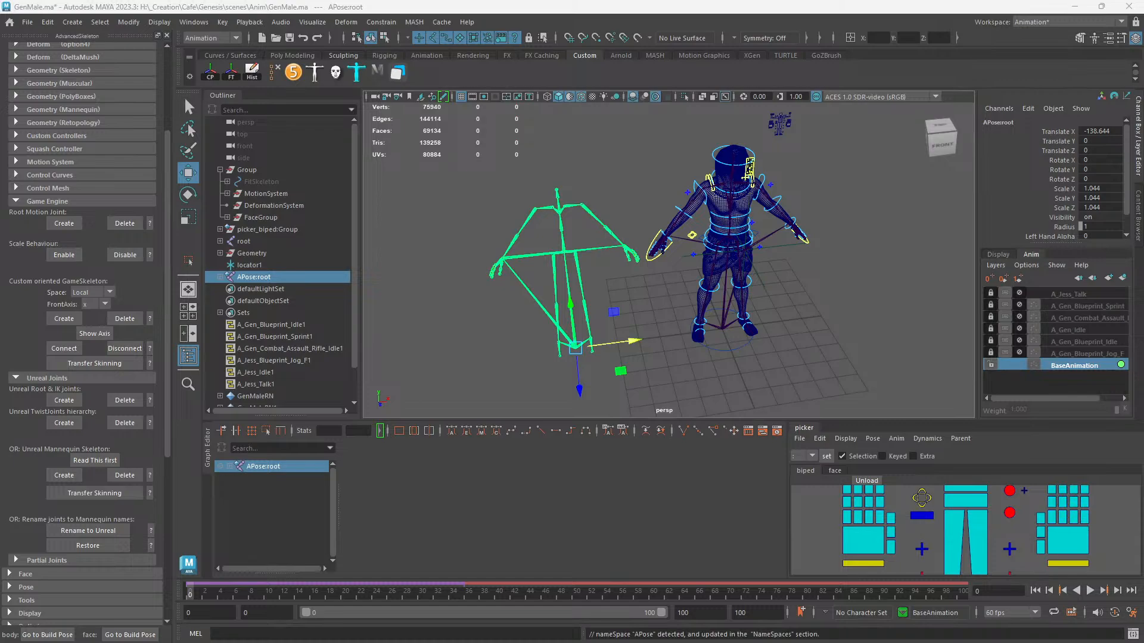
left_click(768, 369)
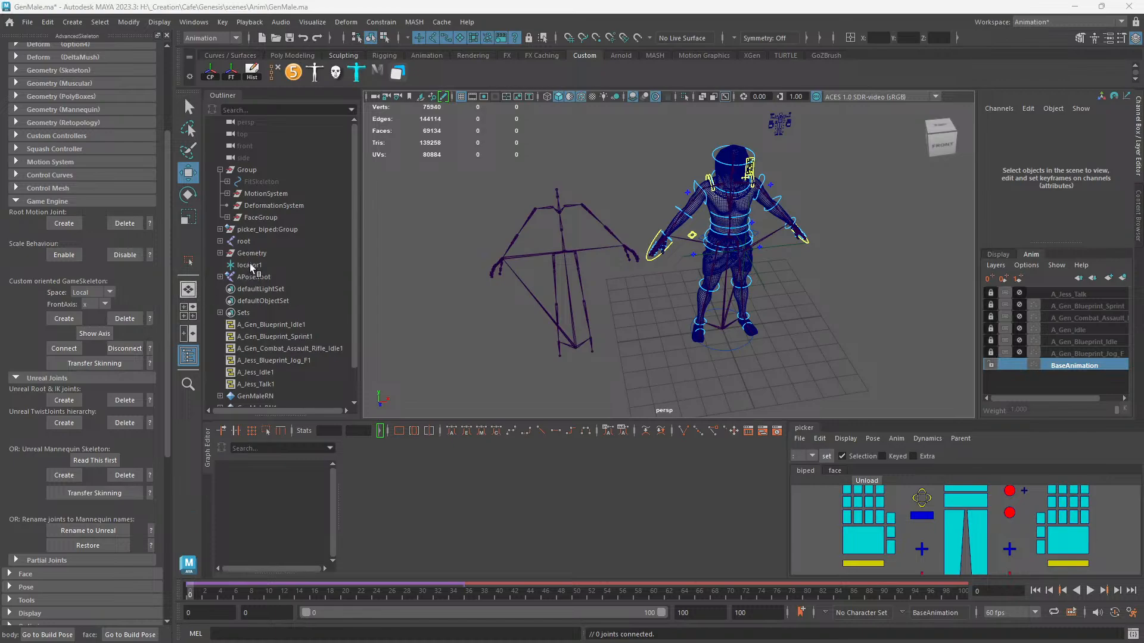
left_click(250, 243)
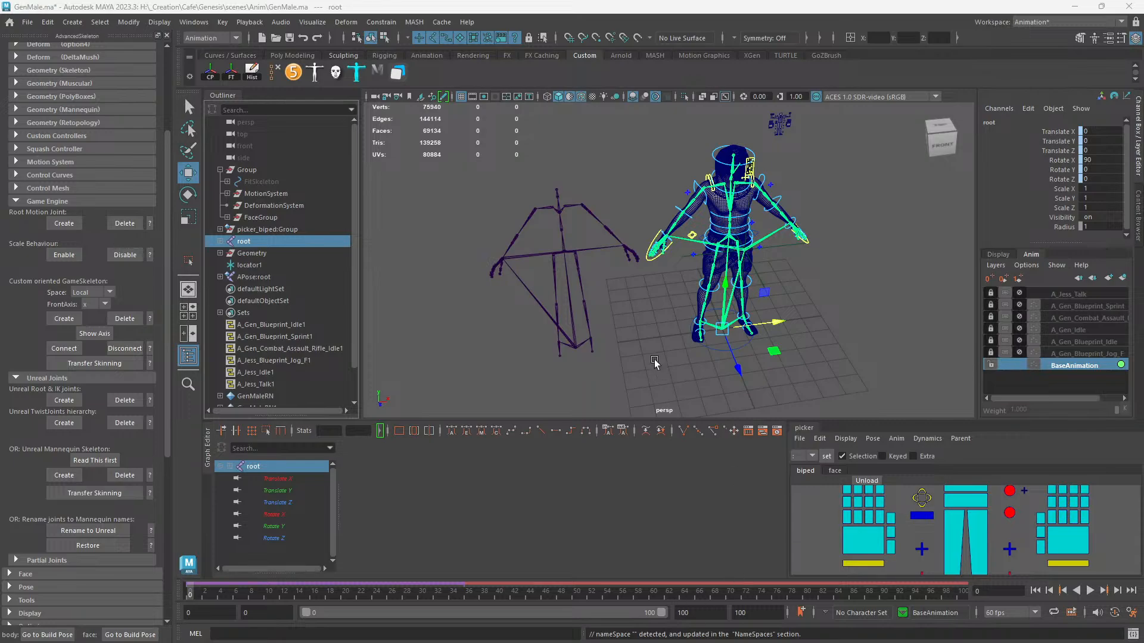
left_click(570, 301)
left_click(570, 301)
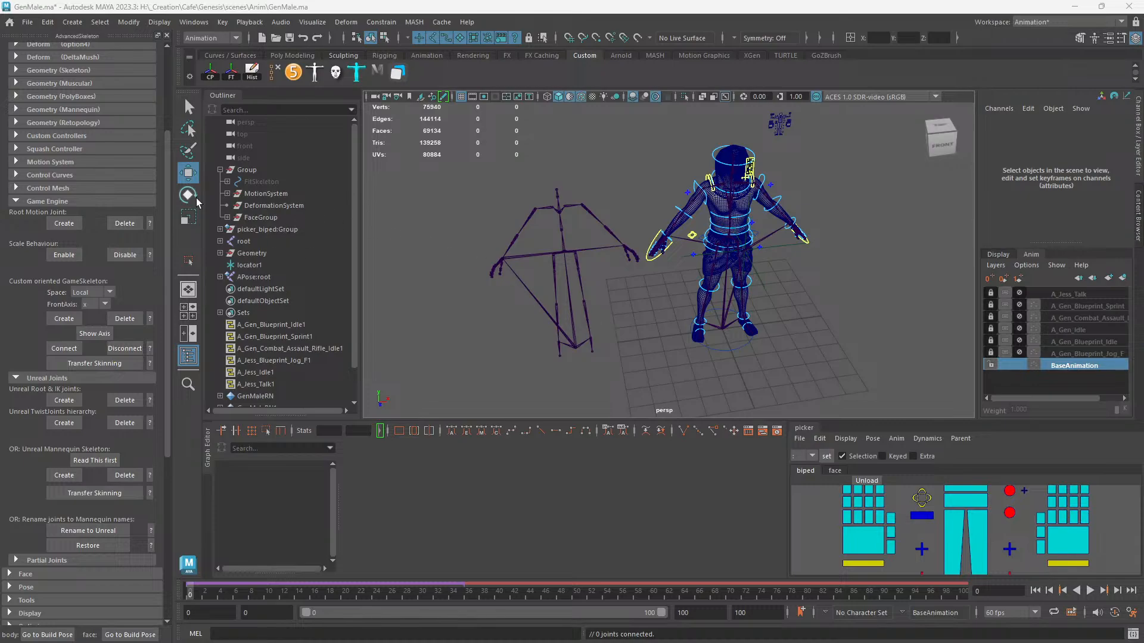
Reopen the Anim/GenMale.ma scene without saving the changes and delete locator1.
left_click(28, 22)
mouse_move(158, 398)
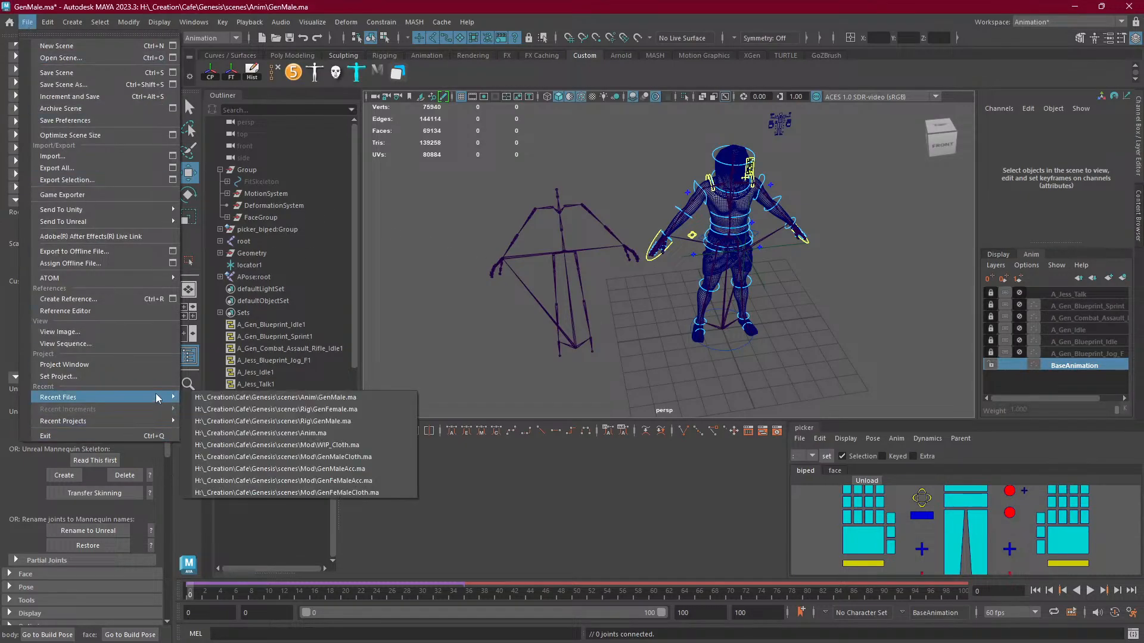
left_click(335, 395)
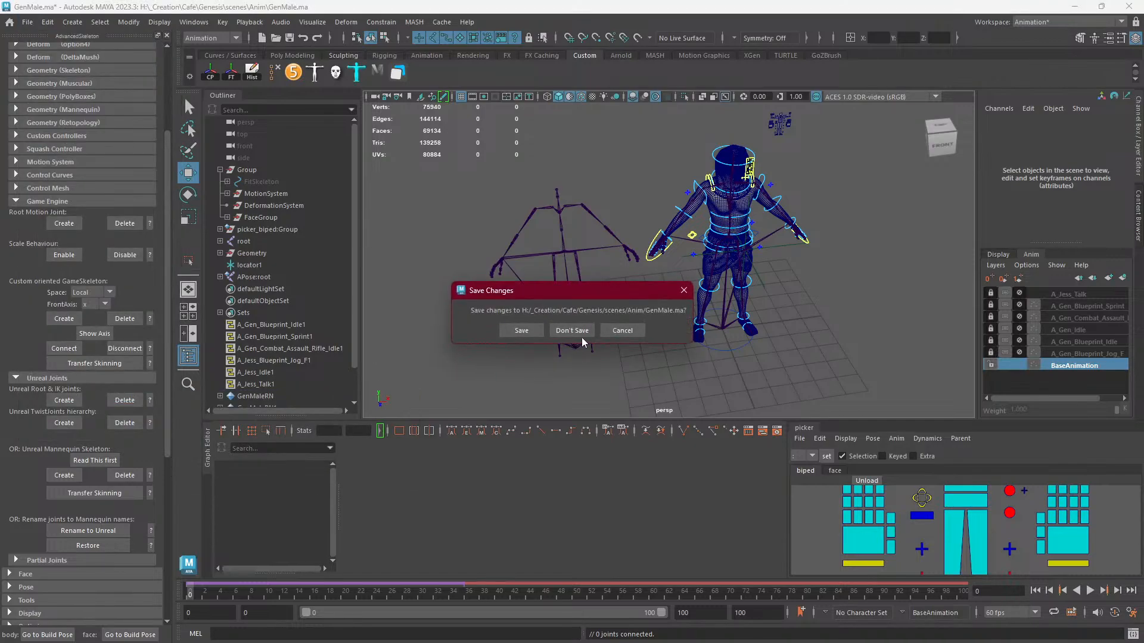
left_click(584, 332)
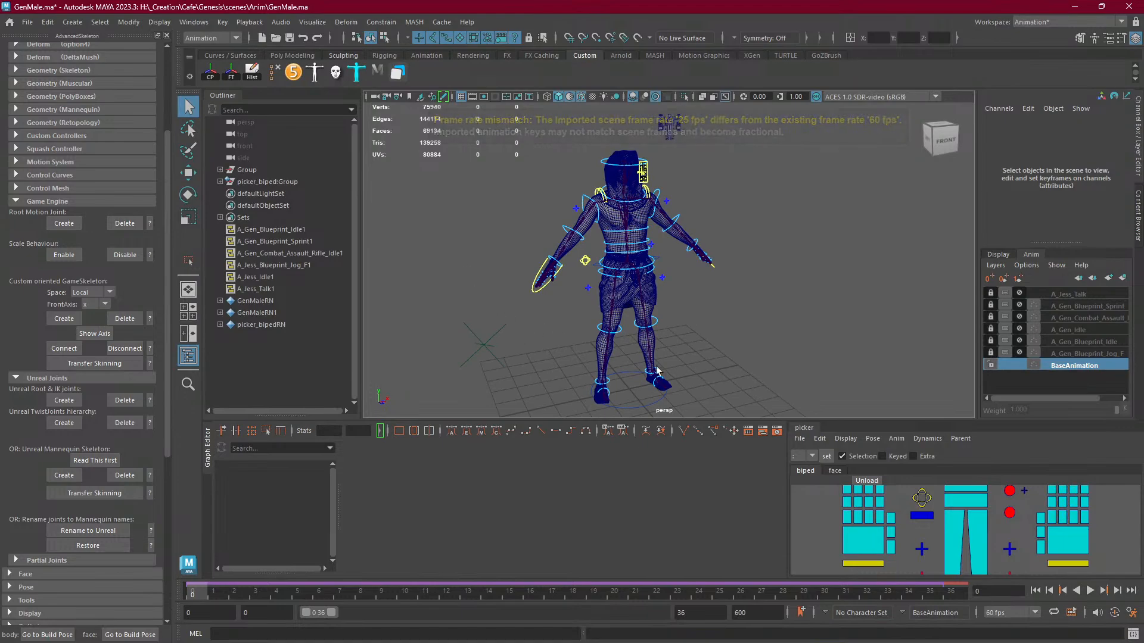
left_click(480, 335)
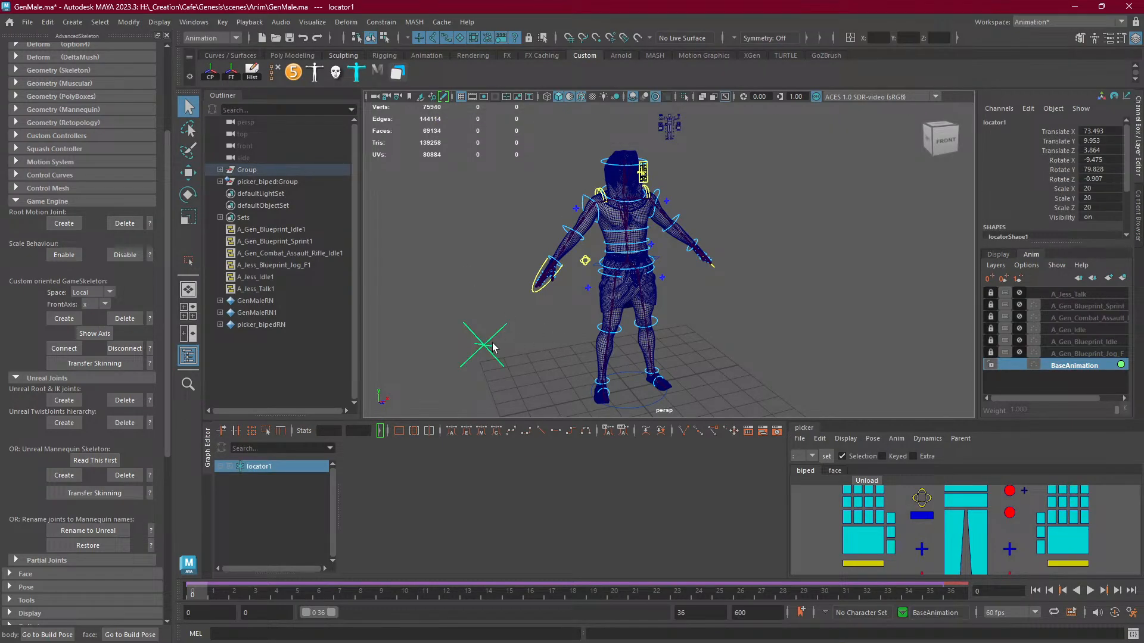
key("Delete")
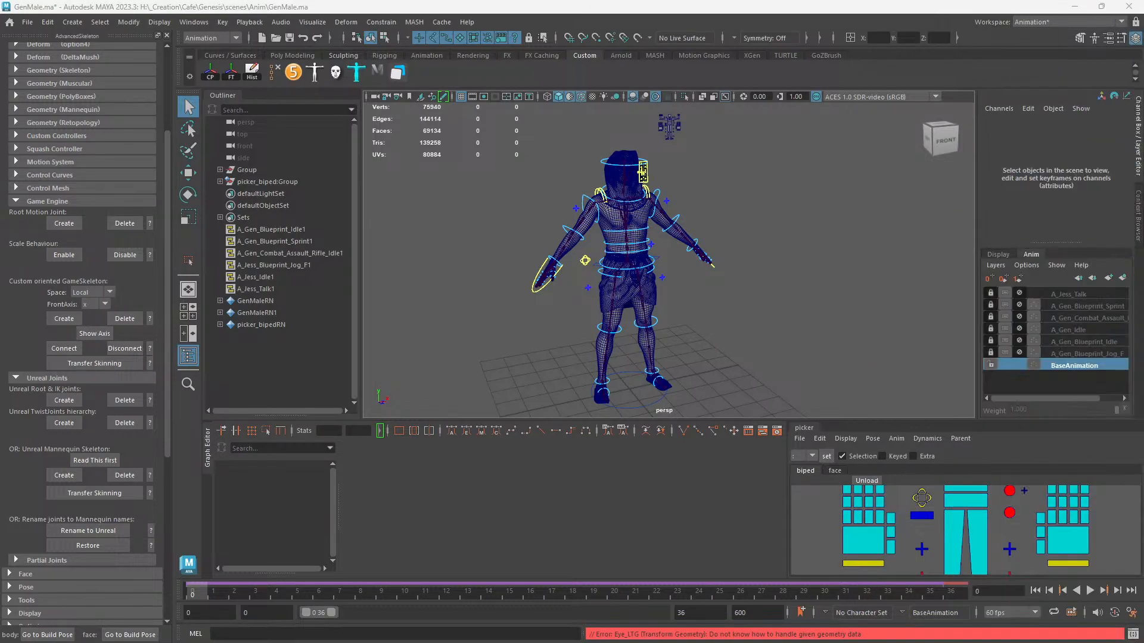
mouse_move(826, 642)
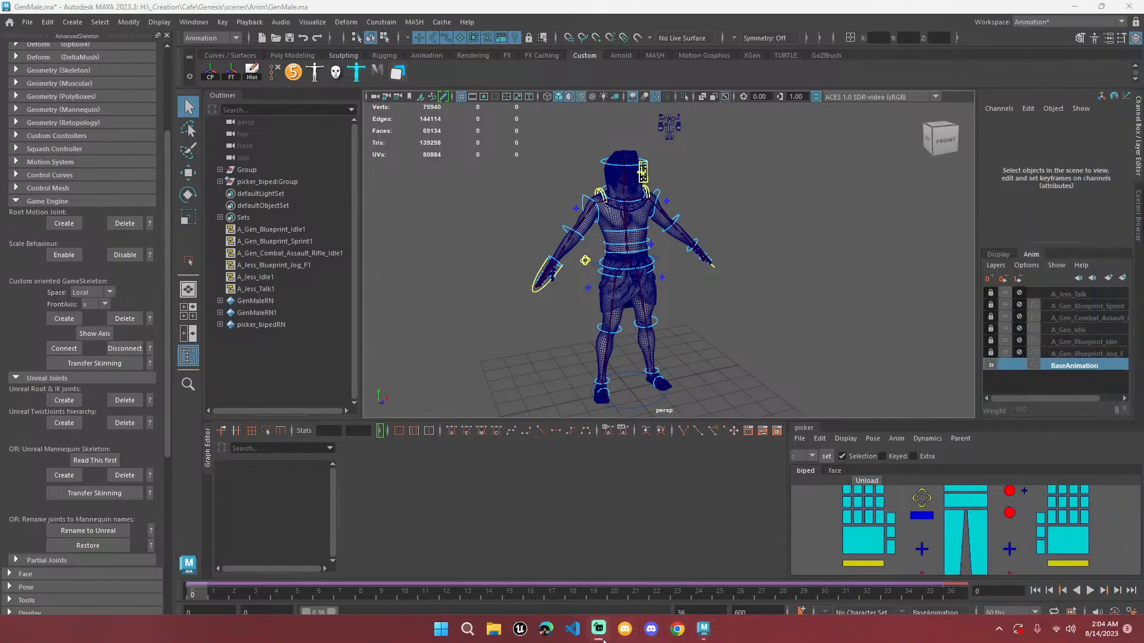
left_click(998, 631)
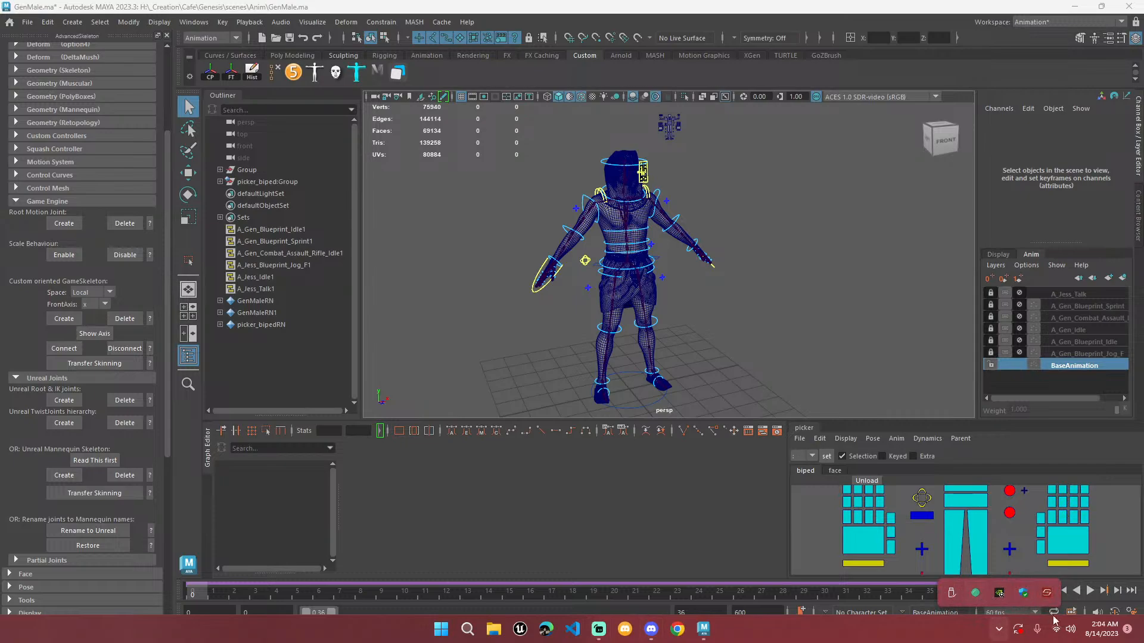